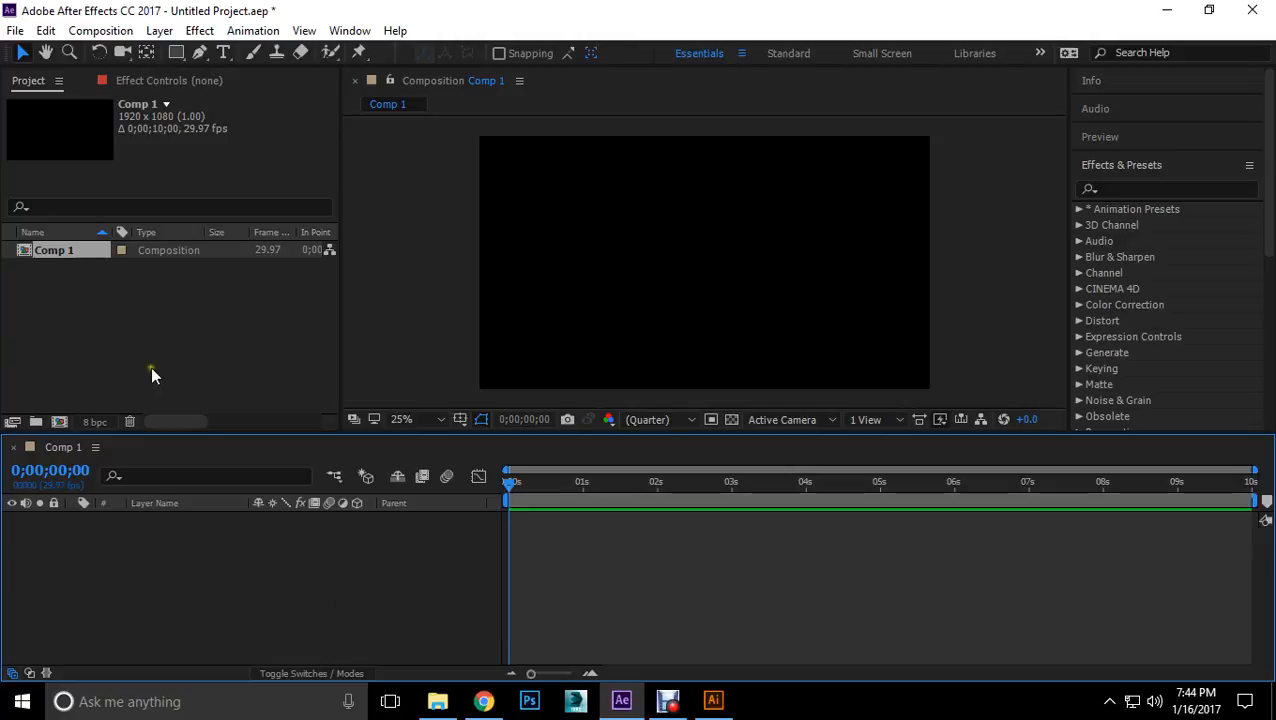
click(59, 421)
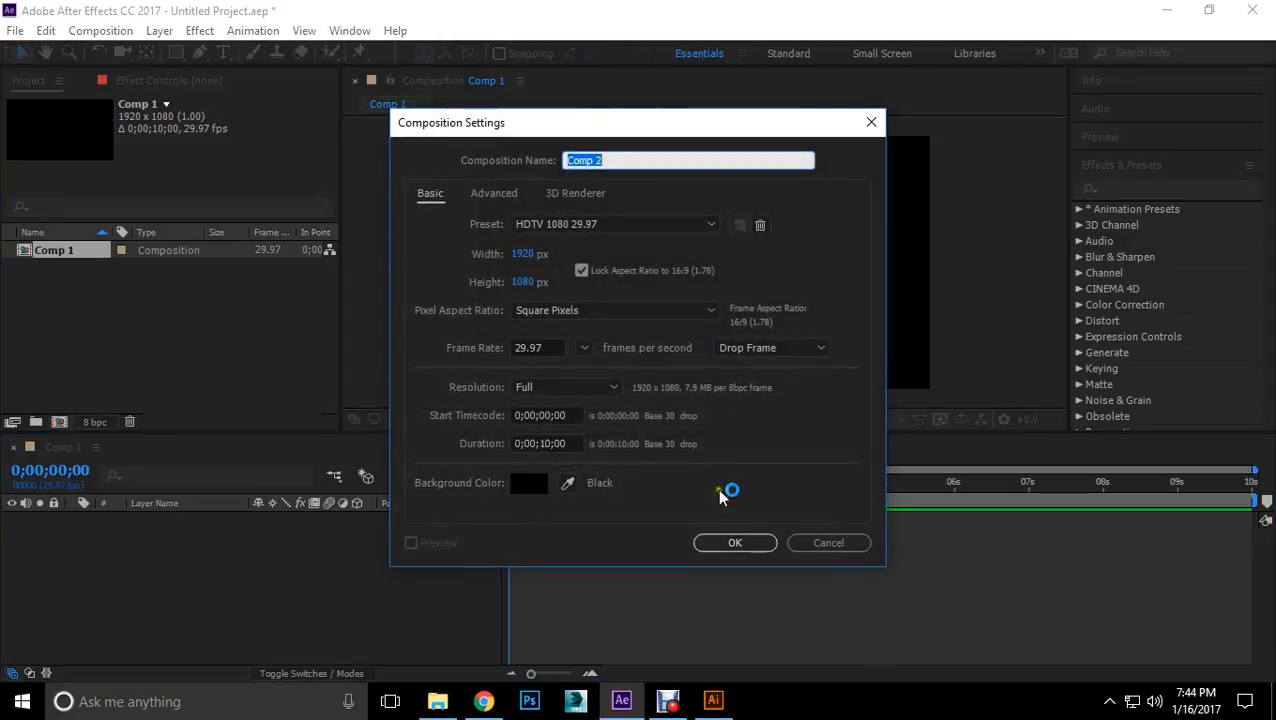
click(830, 543)
right_click(266, 565)
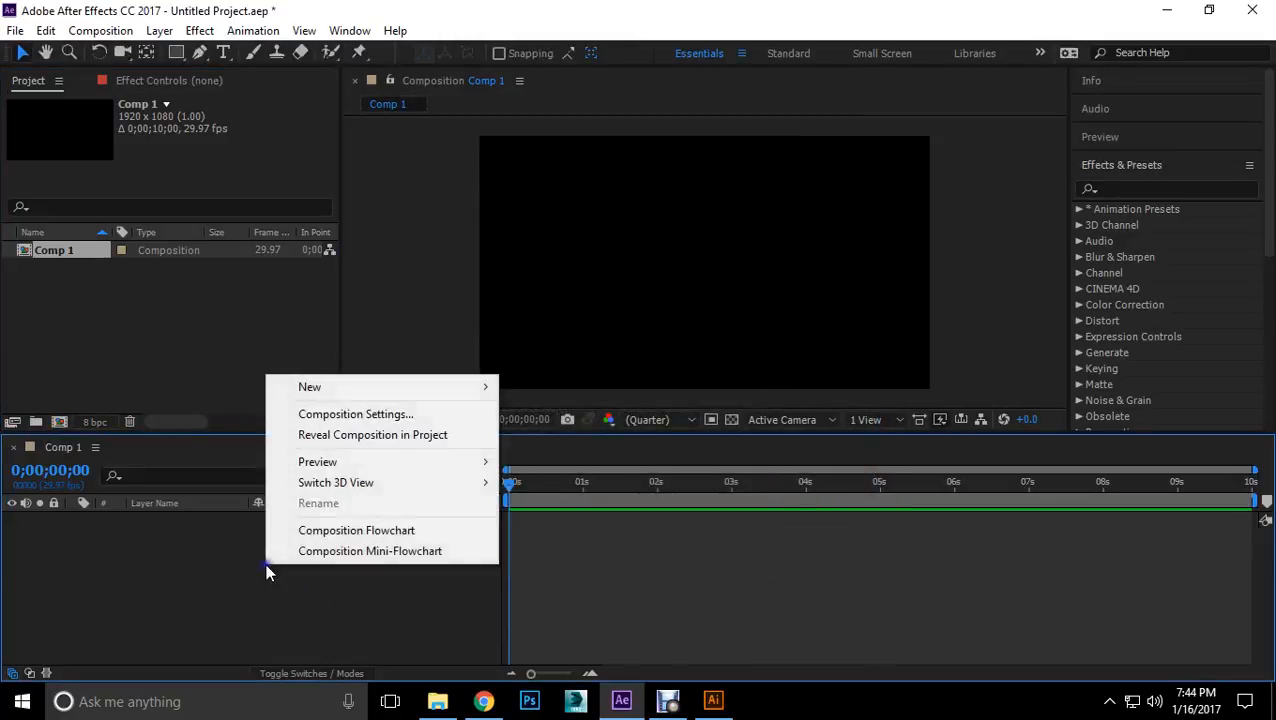
click(329, 388)
click(542, 435)
click(782, 520)
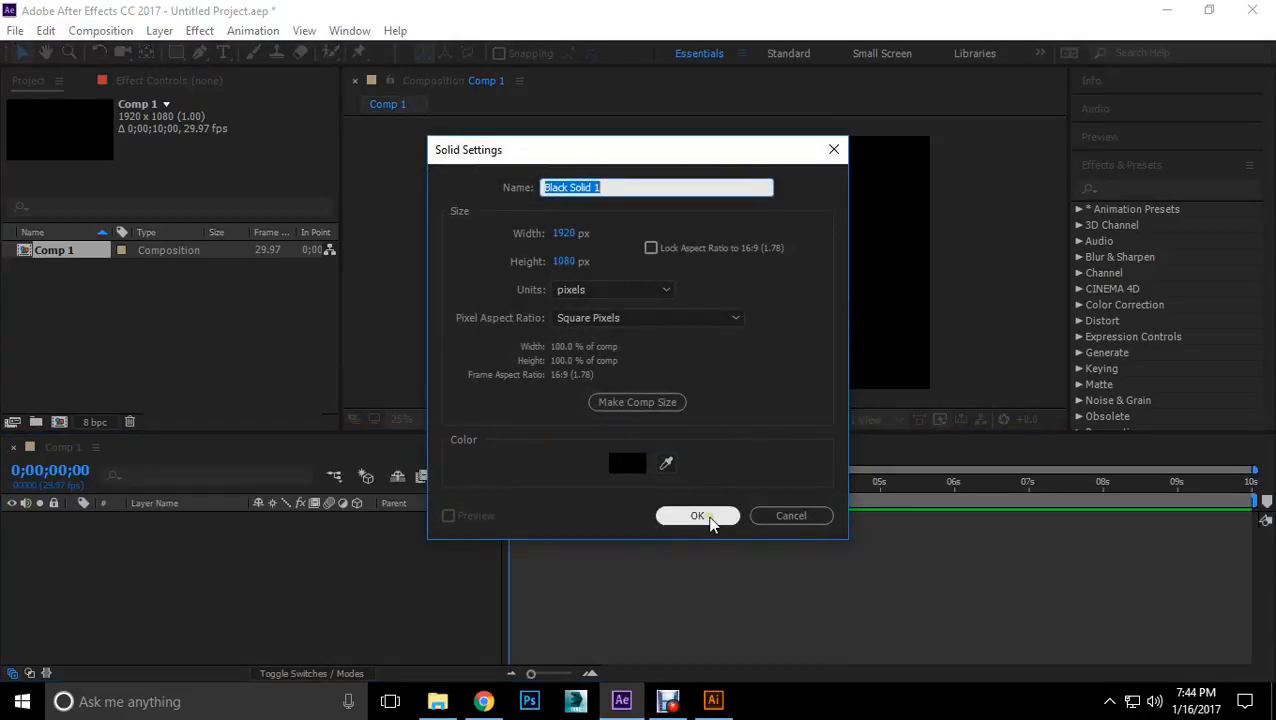
click(800, 520)
Step: Create a new shape layer and draw a circle centred in the composition with the Ellipse tool
right_click(218, 520)
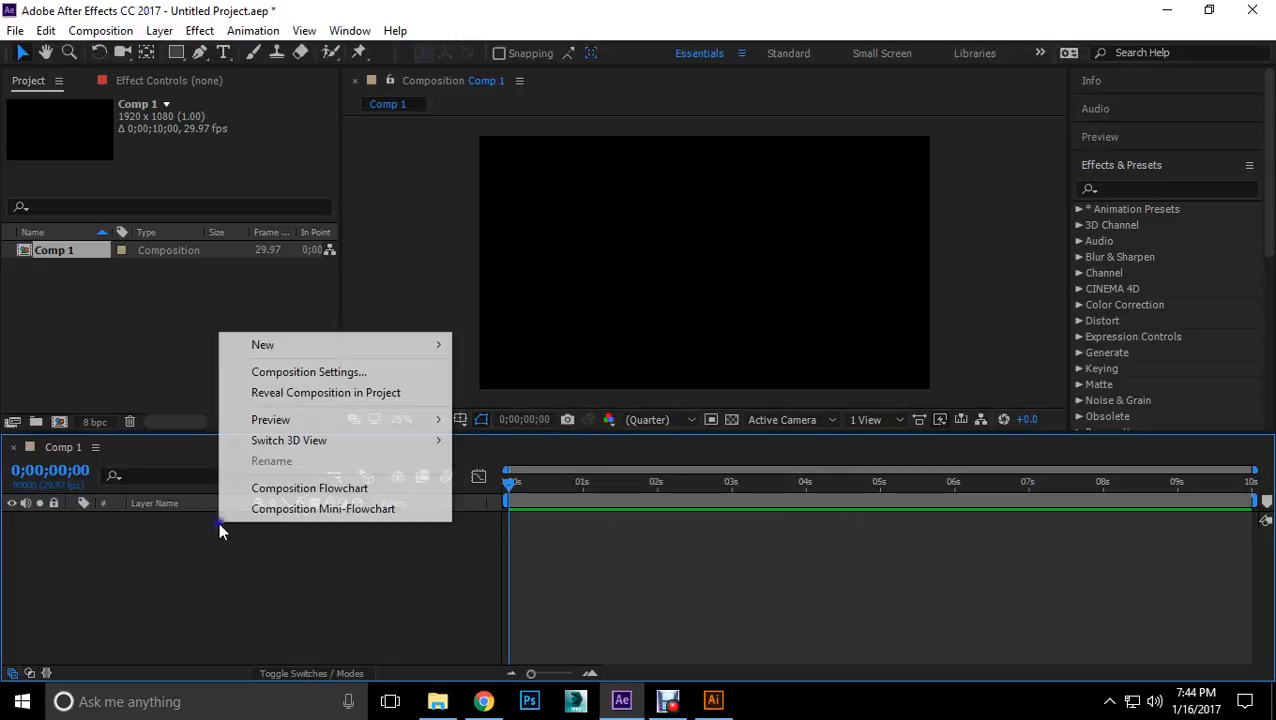
mouse_move(379, 349)
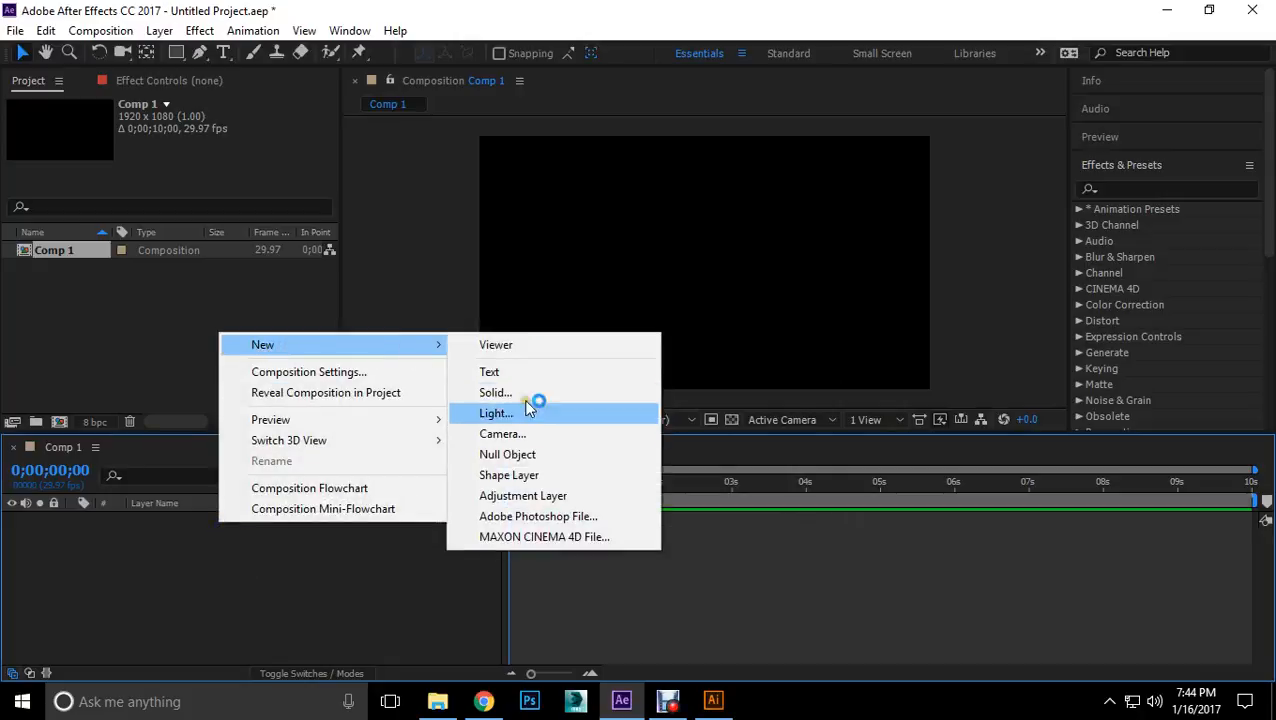
click(524, 478)
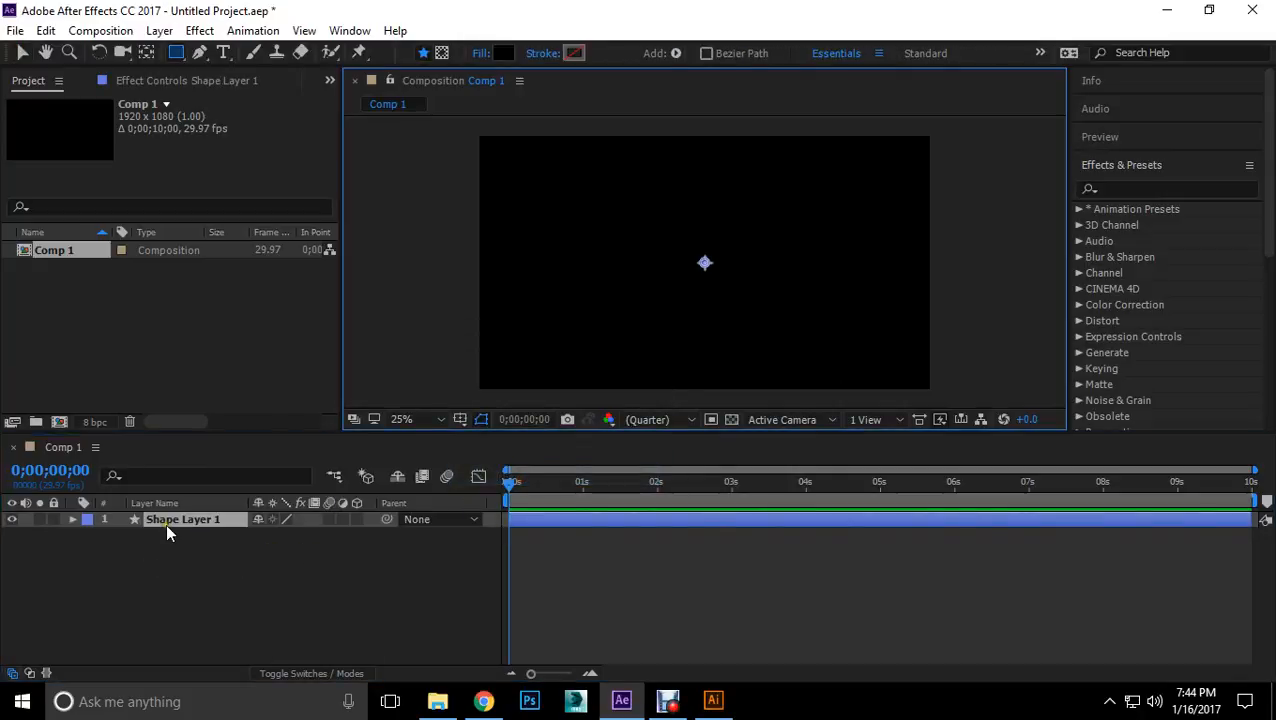
drag(176, 62, 208, 94)
drag(705, 263, 769, 318)
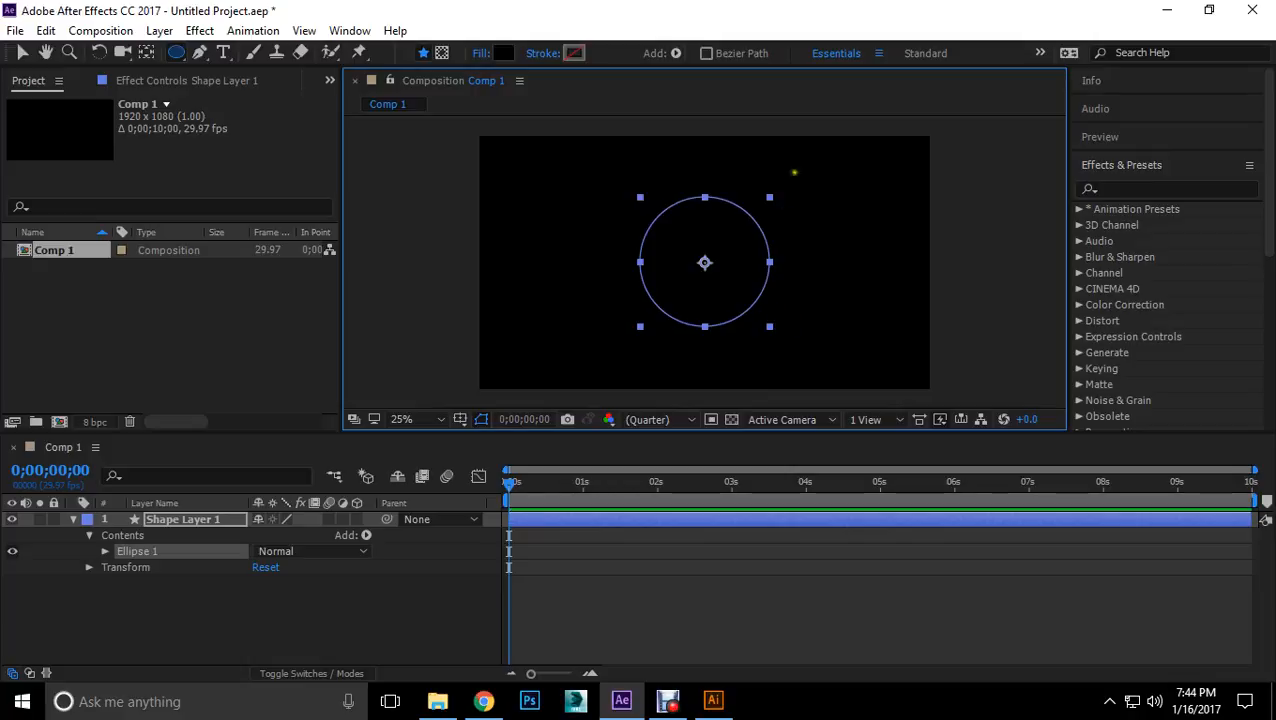
Step: Give the circle a near-white stroke and set the stroke width to 93 px
click(574, 53)
drag(436, 247, 400, 232)
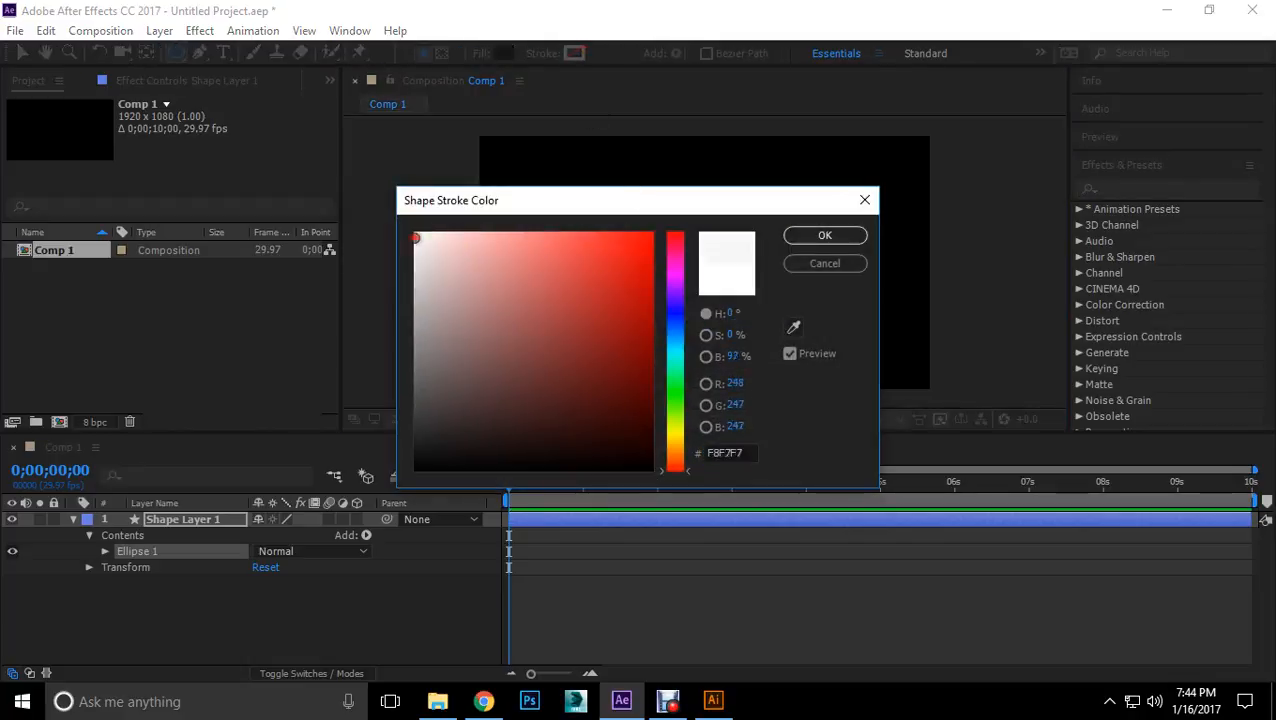
click(824, 236)
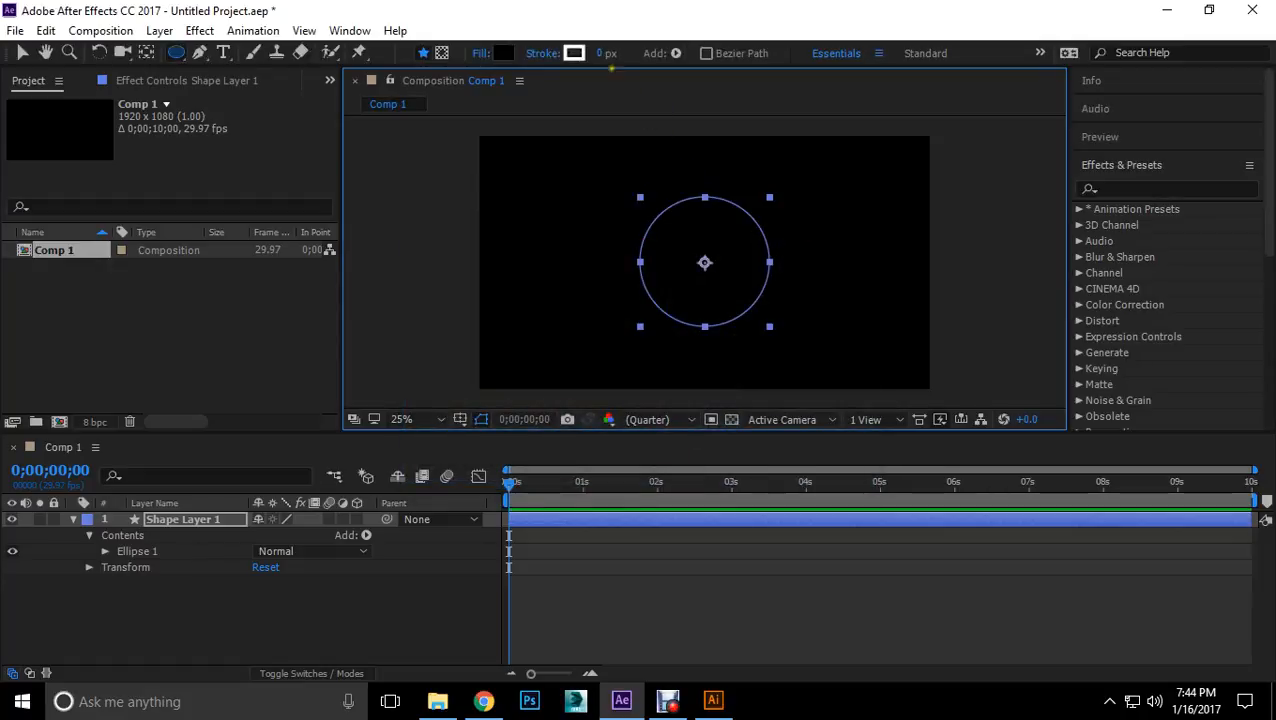
drag(602, 53, 693, 53)
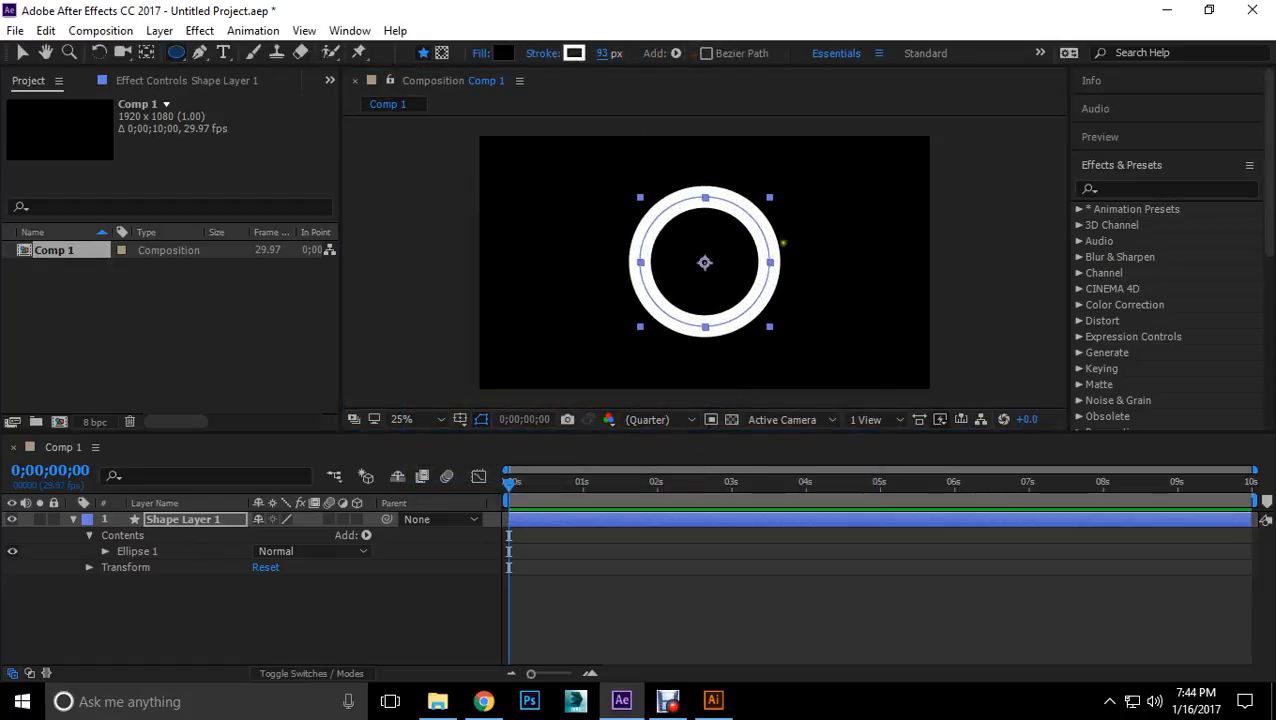
Step: Set the circle's fill to none, then return to the Selection tool and deselect the layer
click(505, 53)
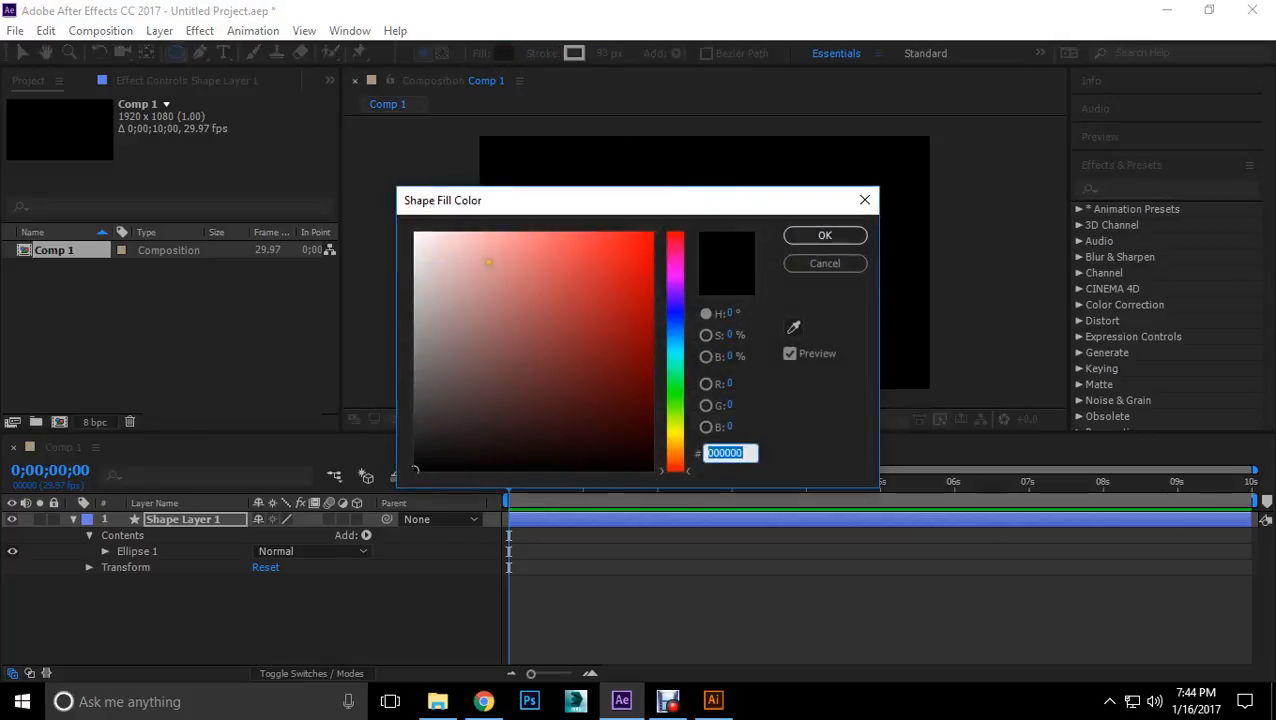
click(849, 263)
click(480, 53)
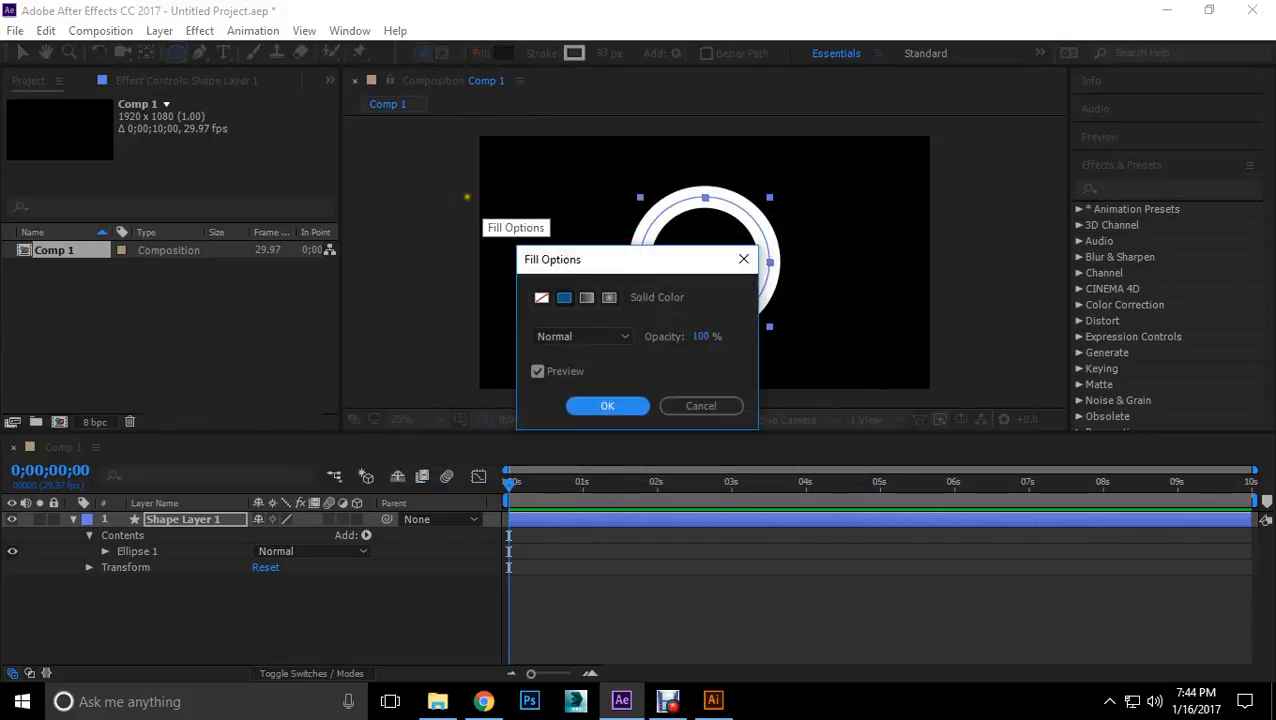
click(541, 297)
click(627, 408)
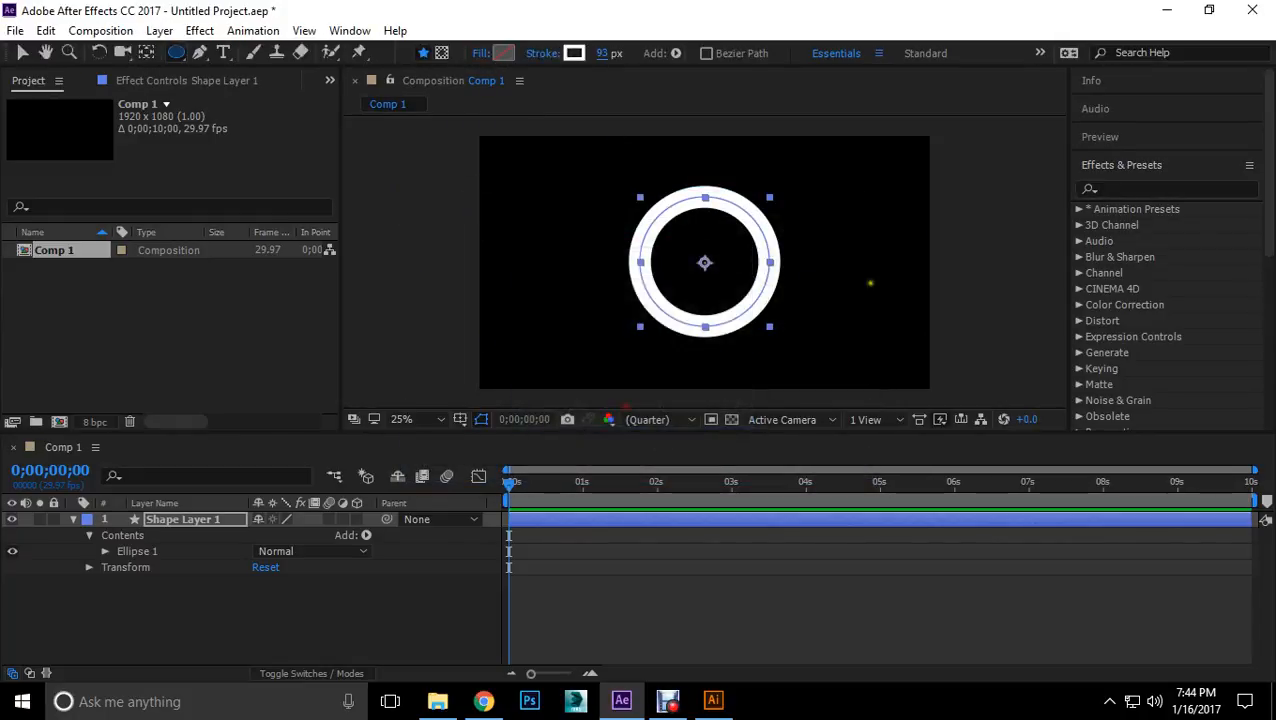
click(24, 54)
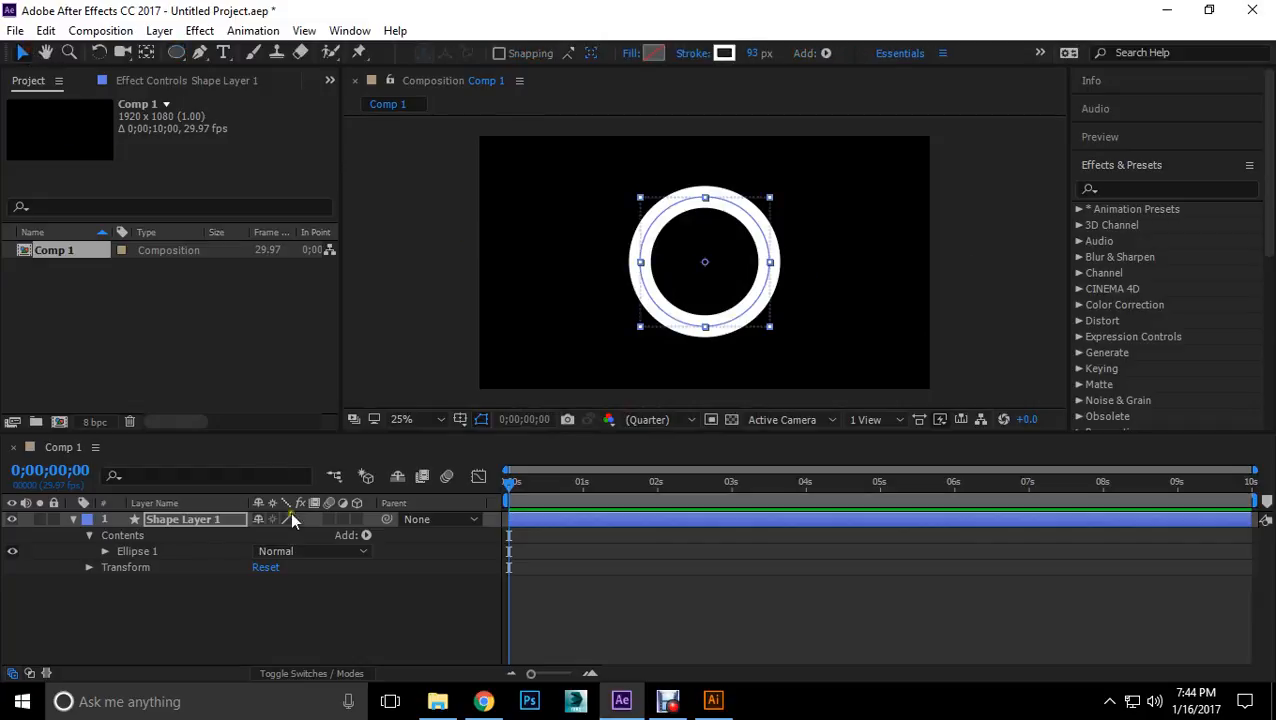
click(296, 606)
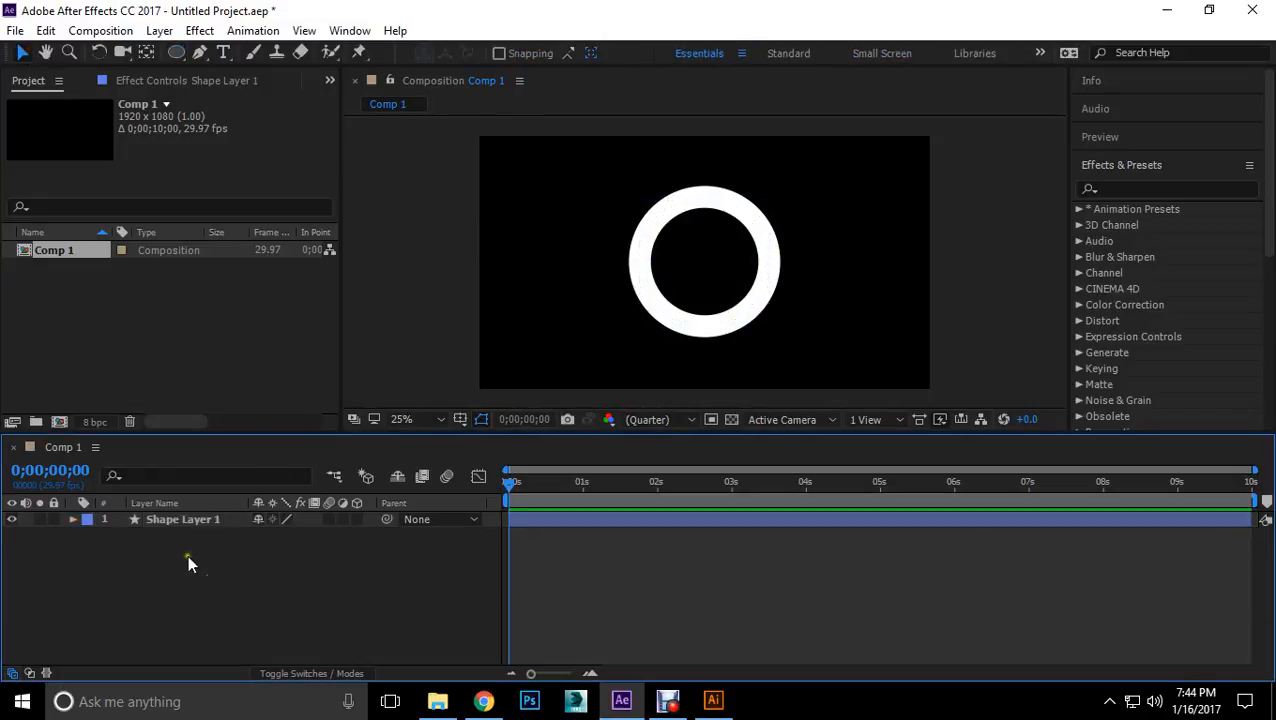
Step: Add a black 1920 x 1080 px solid and place it below the shape layer
right_click(188, 557)
mouse_move(251, 379)
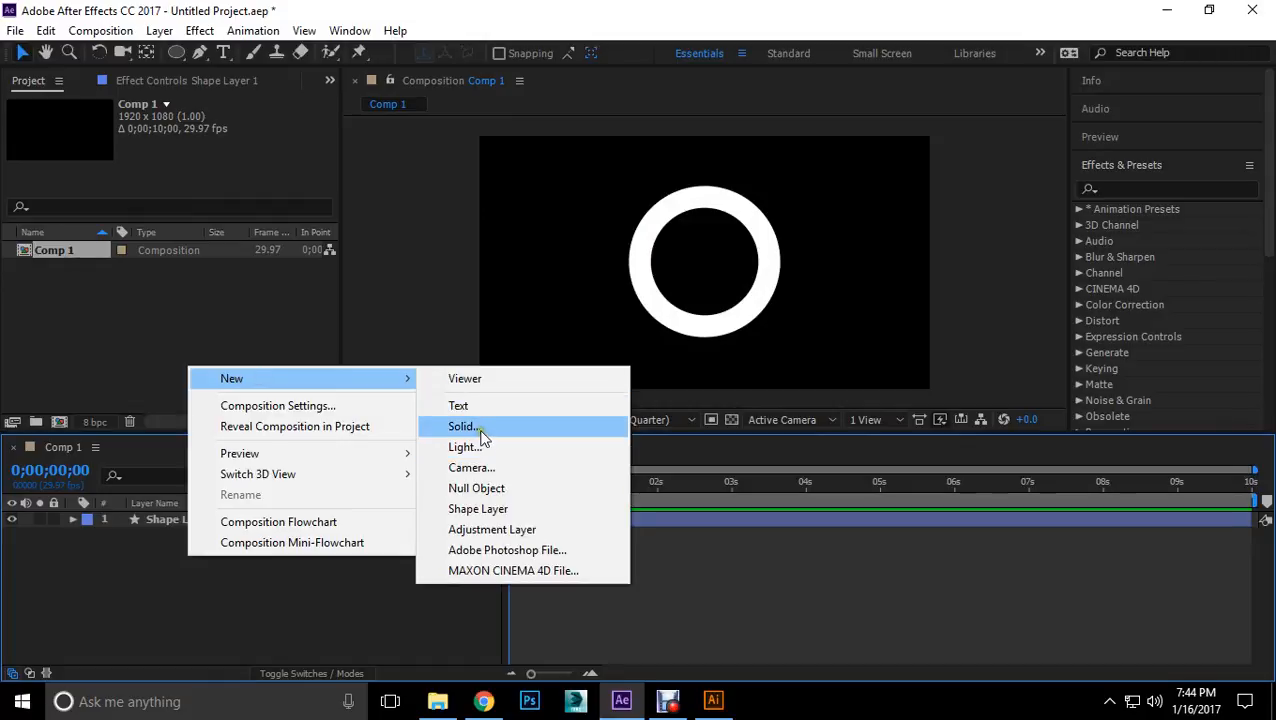
click(480, 427)
click(698, 516)
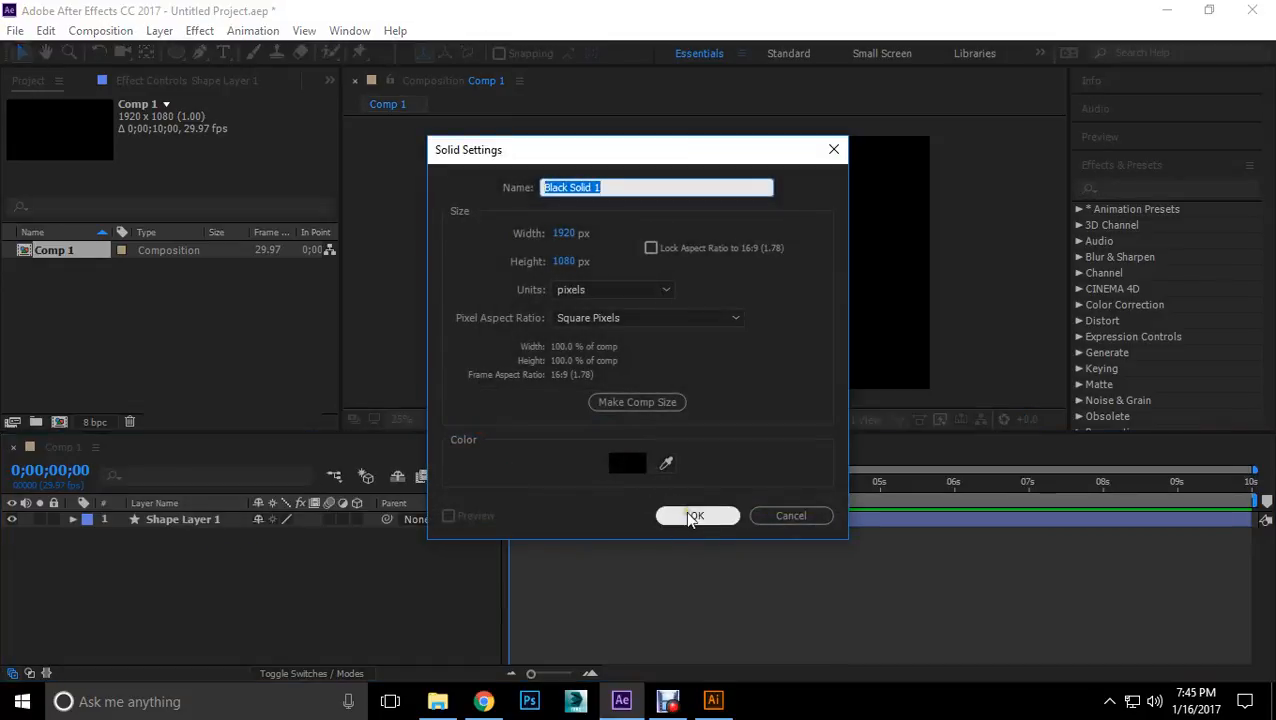
drag(198, 521, 196, 571)
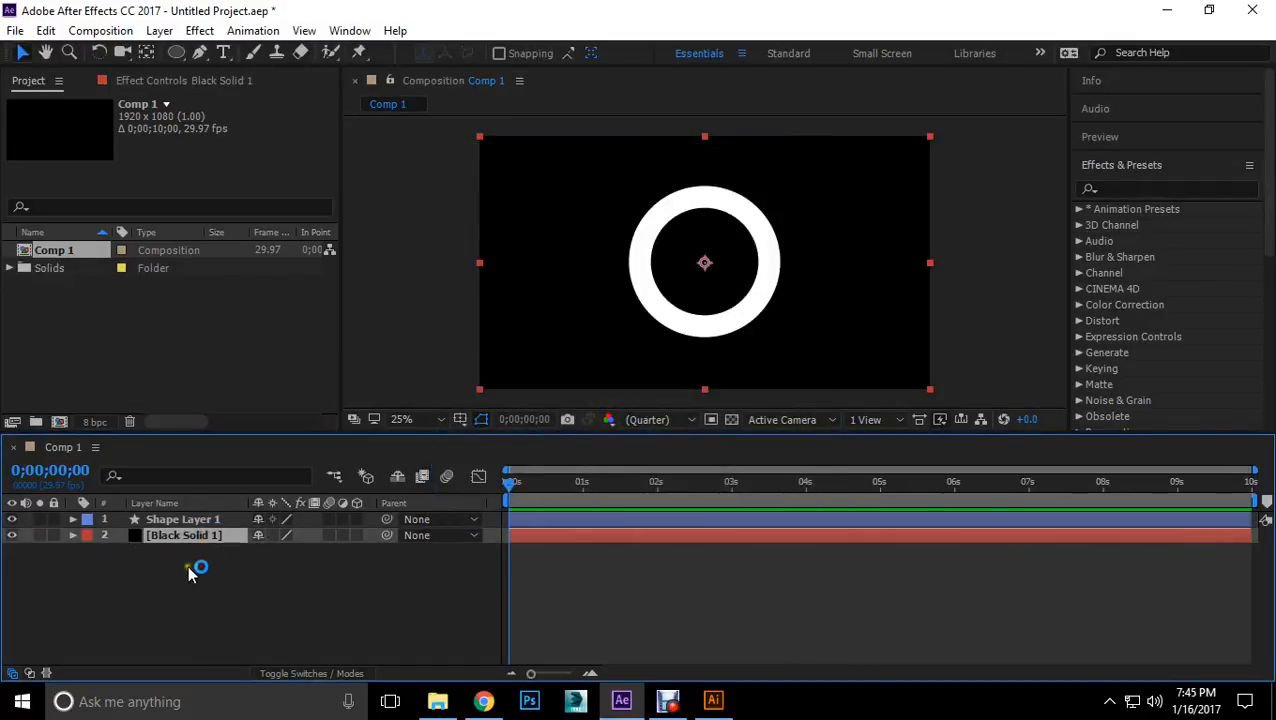
Step: Find the Gradient Ramp effect with the search term "ramp" and apply it to the black solid
click(1108, 190)
text(ramp)
drag(1150, 226, 903, 318)
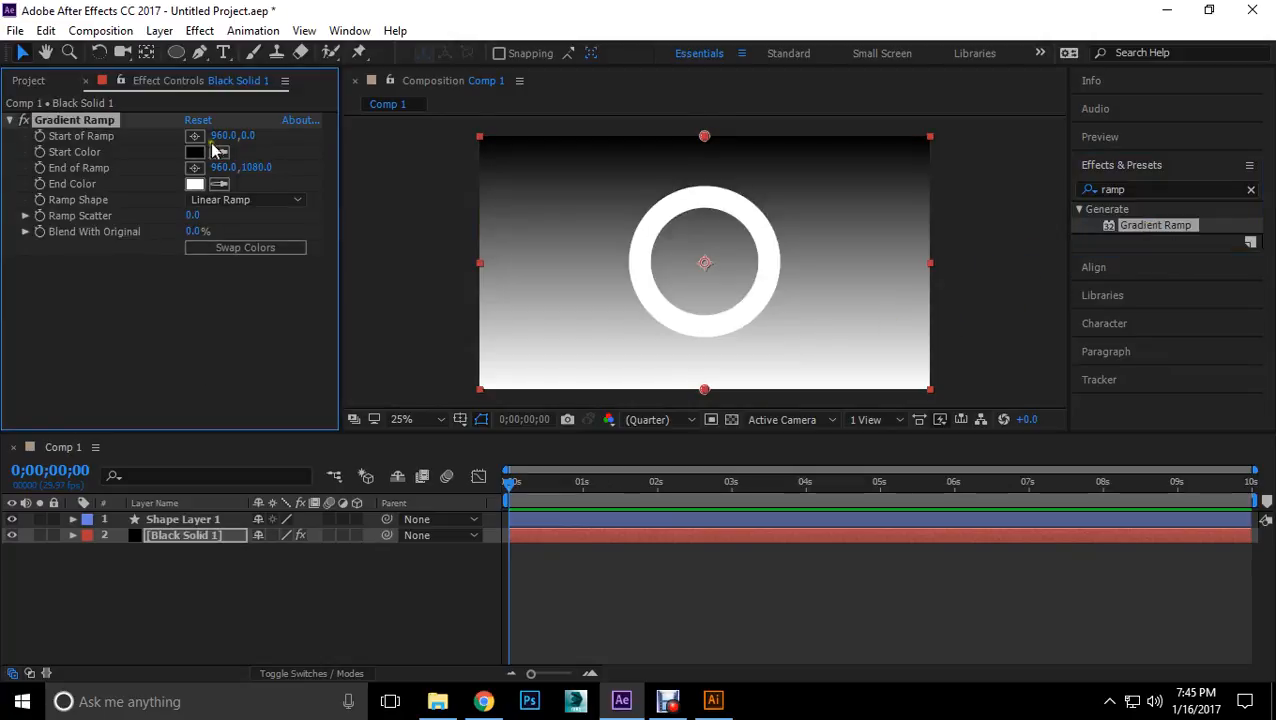
Step: Make the gradient a Radial Ramp starting at the centre, about 964, 544, and ending far outside the frame at about -2028, 532
click(242, 199)
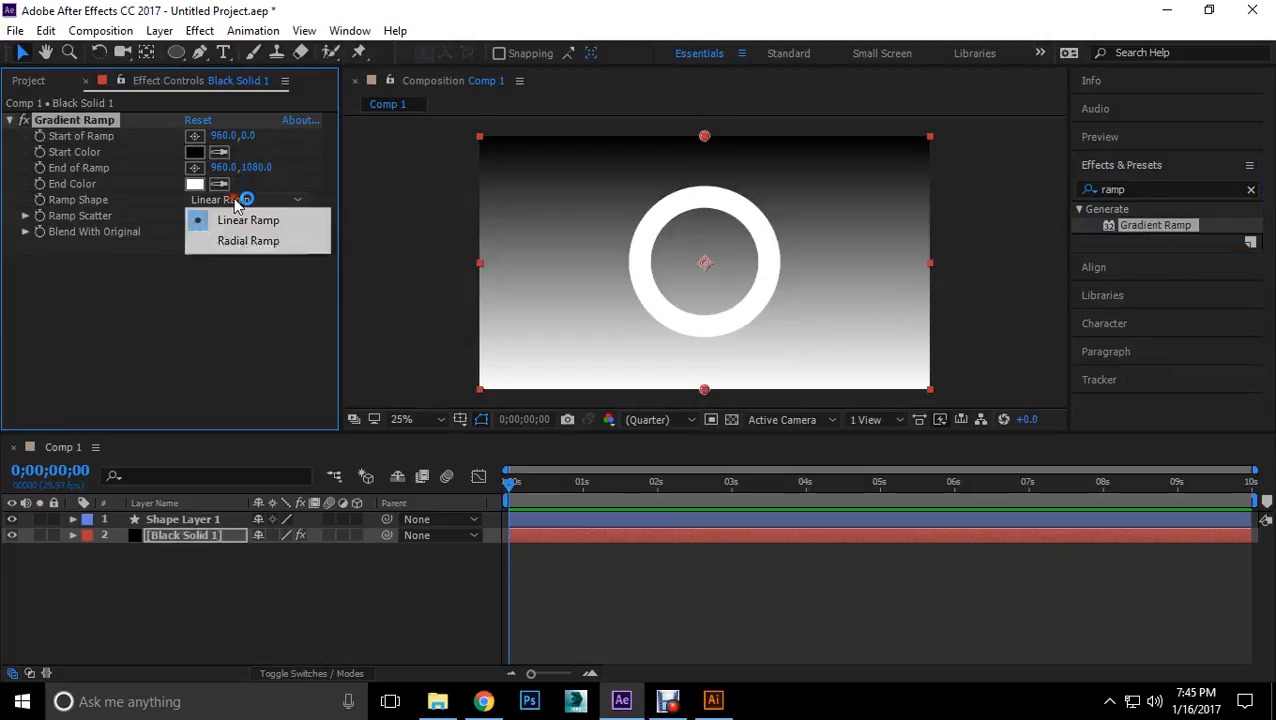
click(253, 241)
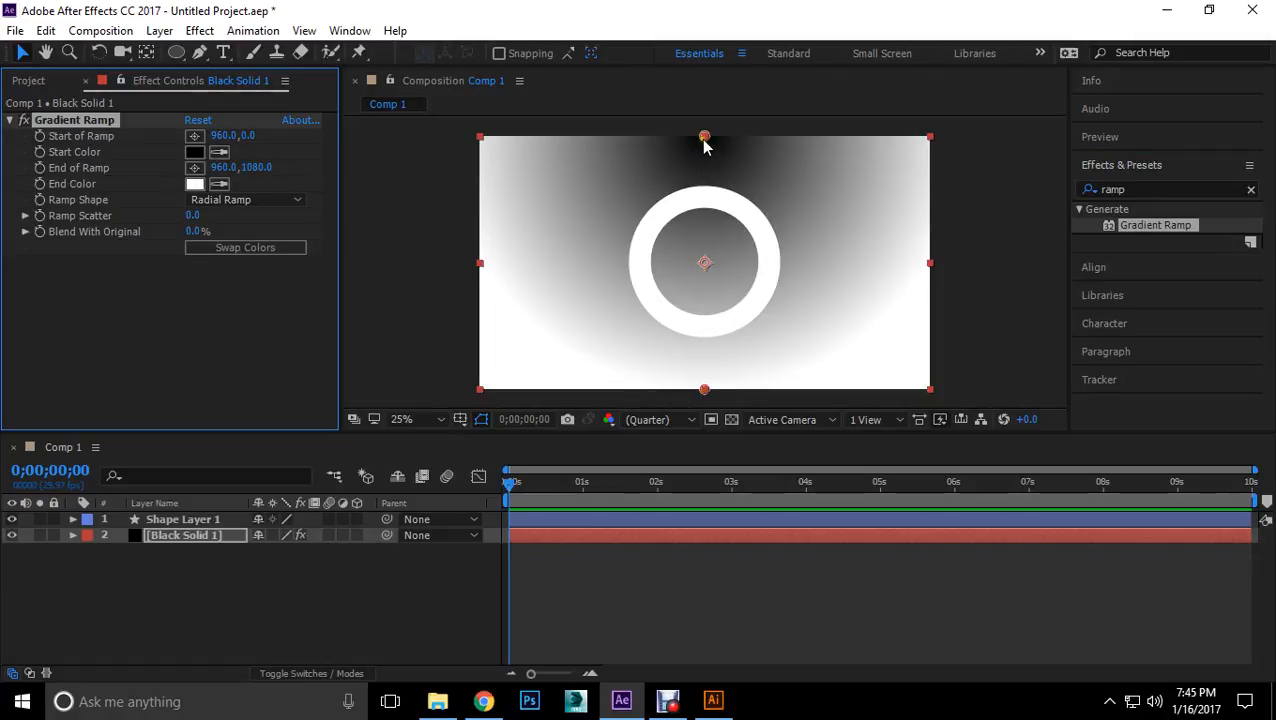
drag(704, 135, 704, 263)
drag(702, 396, 26, 285)
Step: Set the Gradient Ramp's start color to green 18A905
click(194, 152)
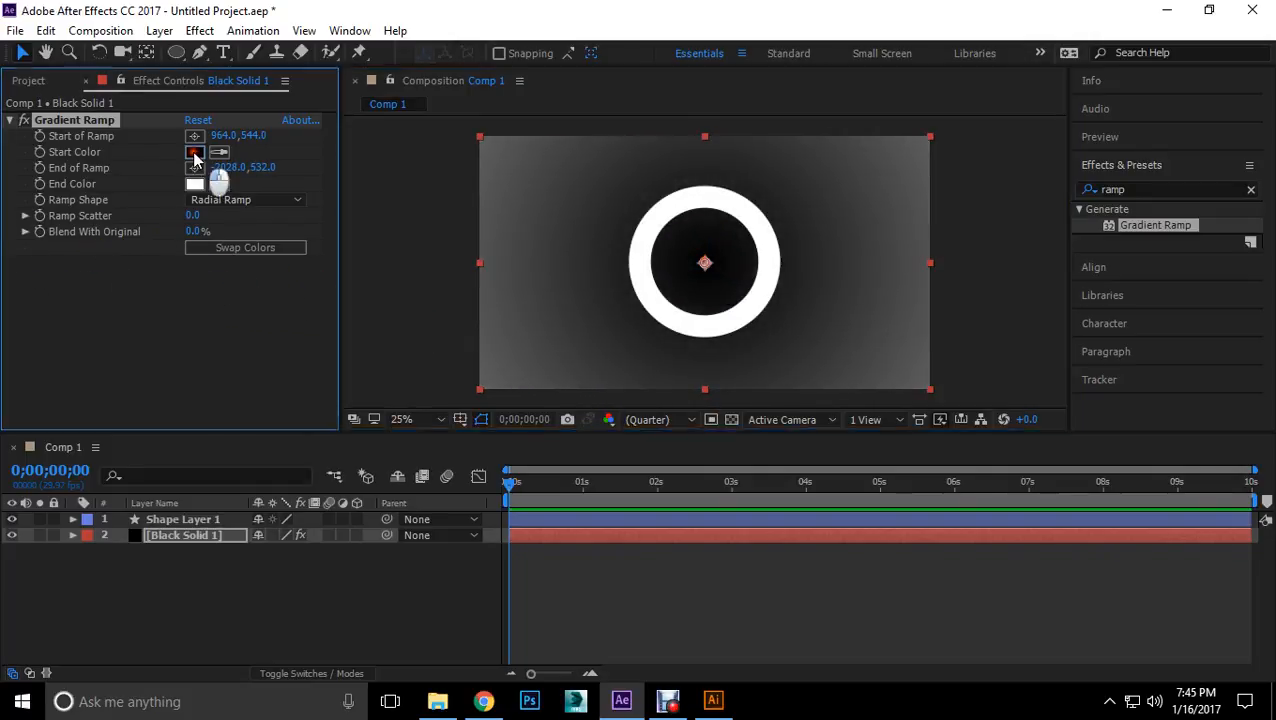
drag(689, 366, 679, 401)
drag(607, 273, 645, 337)
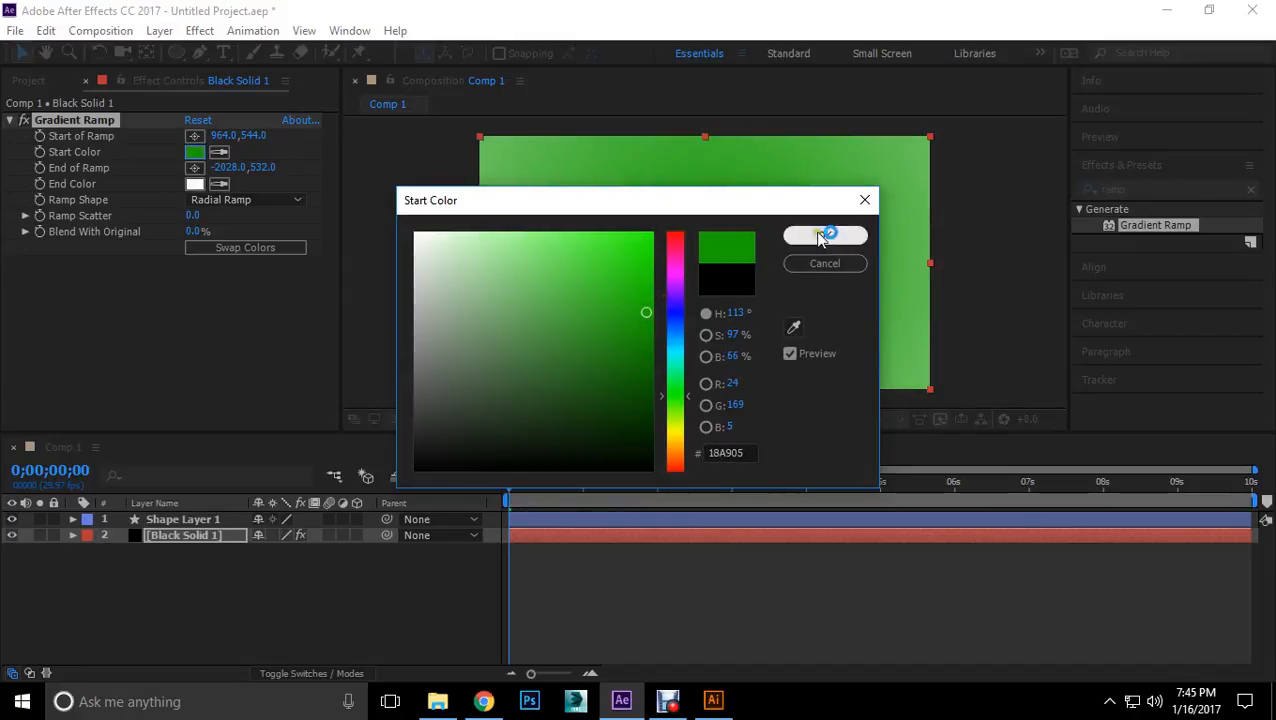
click(825, 235)
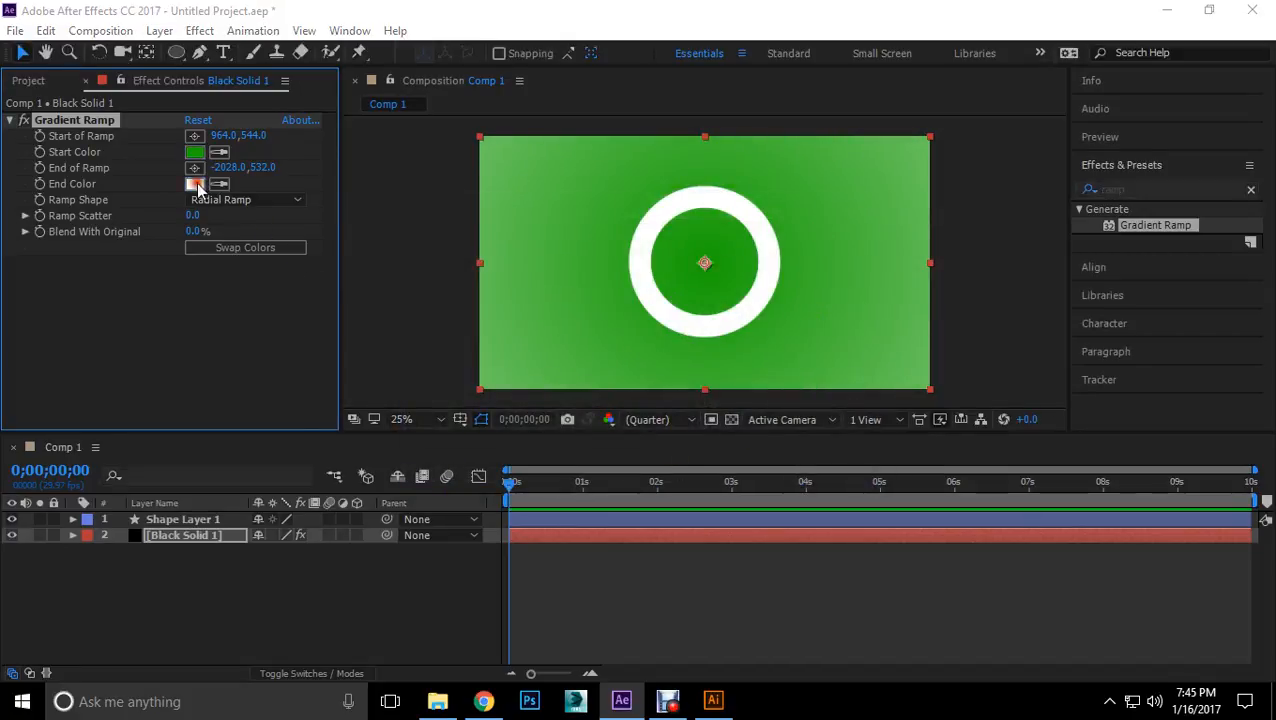
Step: Set the Gradient Ramp's end color to a very dark green, 082A01
click(195, 184)
drag(683, 376, 684, 398)
drag(640, 434, 644, 446)
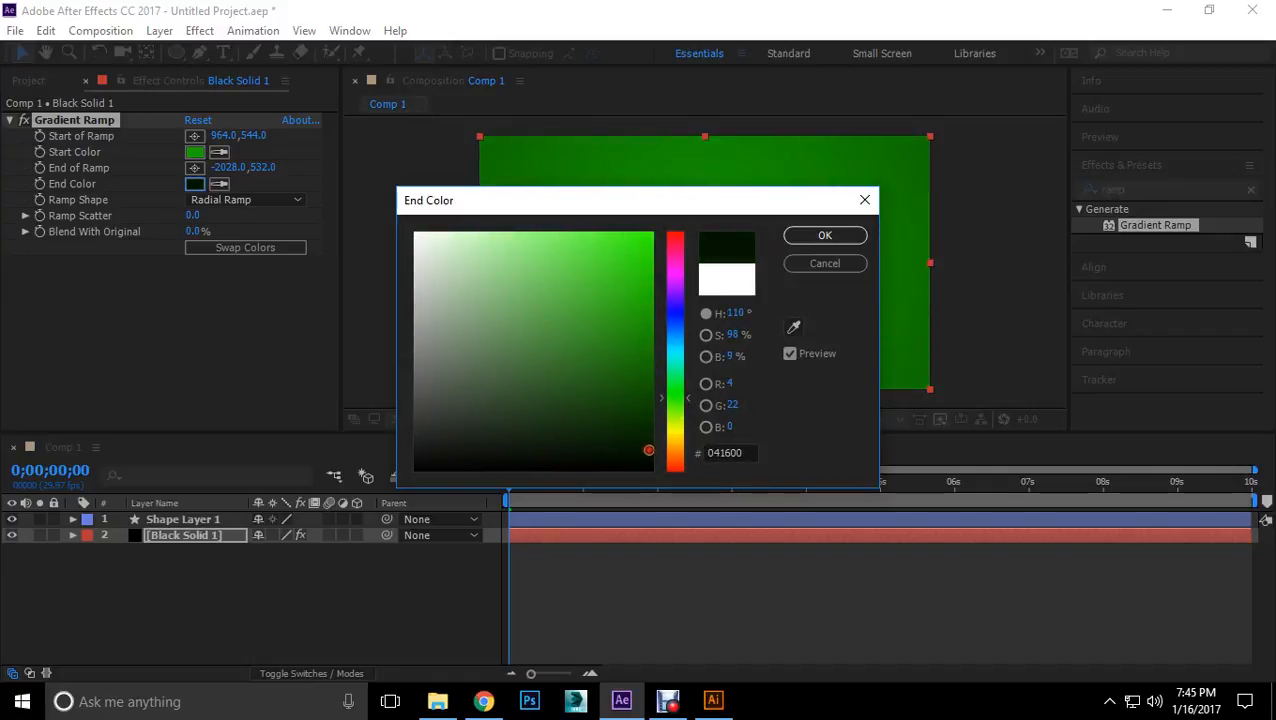
click(824, 236)
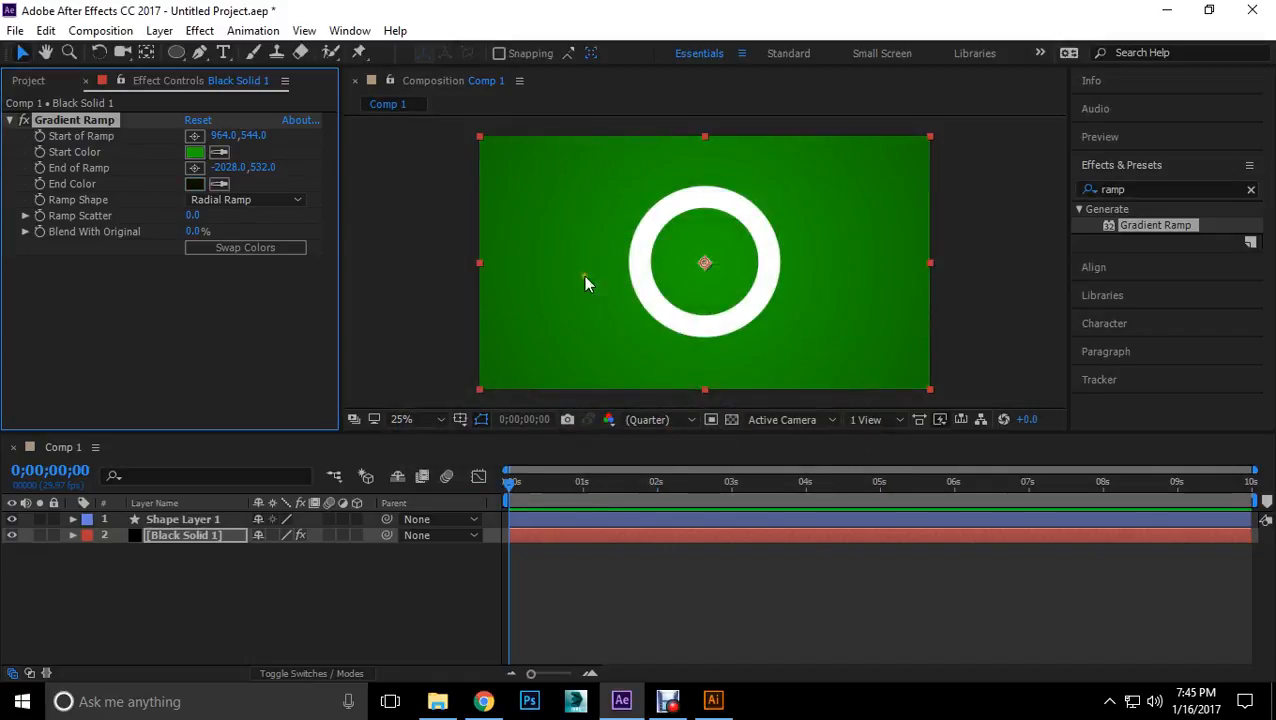
click(195, 185)
click(646, 440)
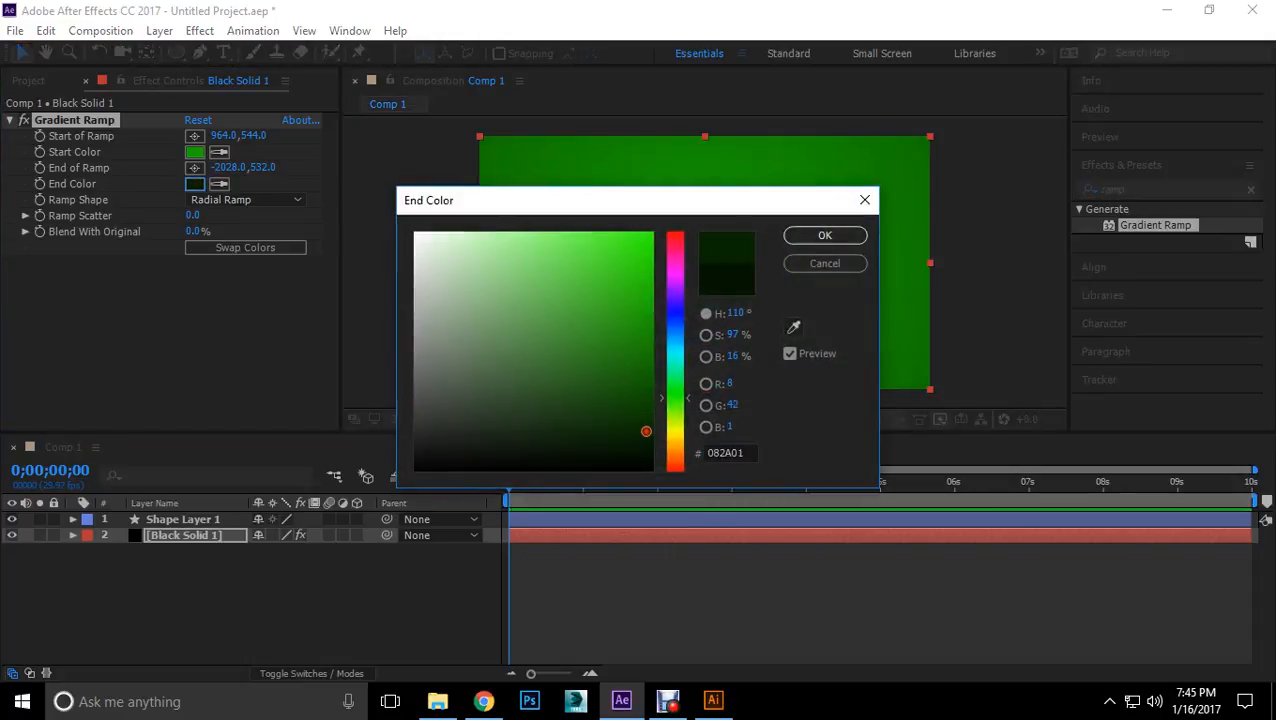
click(843, 236)
Step: Move the end of the ramp just outside the composition's lower-left corner, at about -164, 1100
click(195, 168)
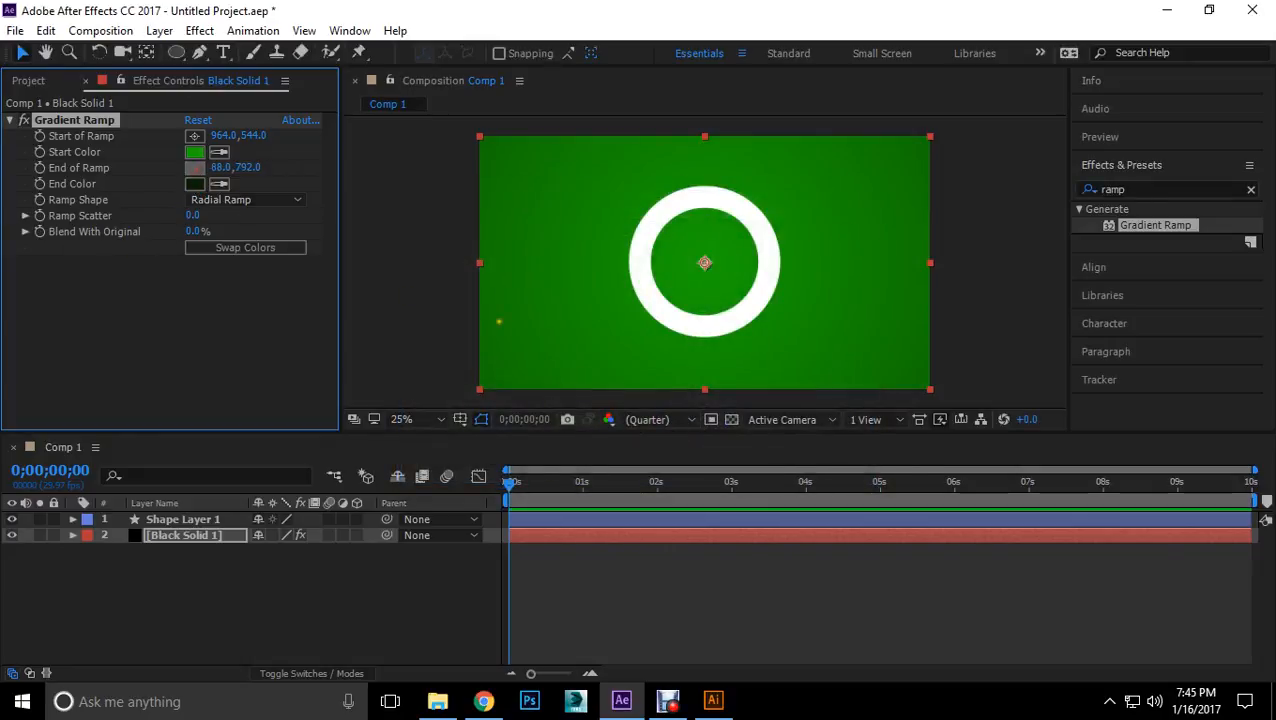
click(481, 387)
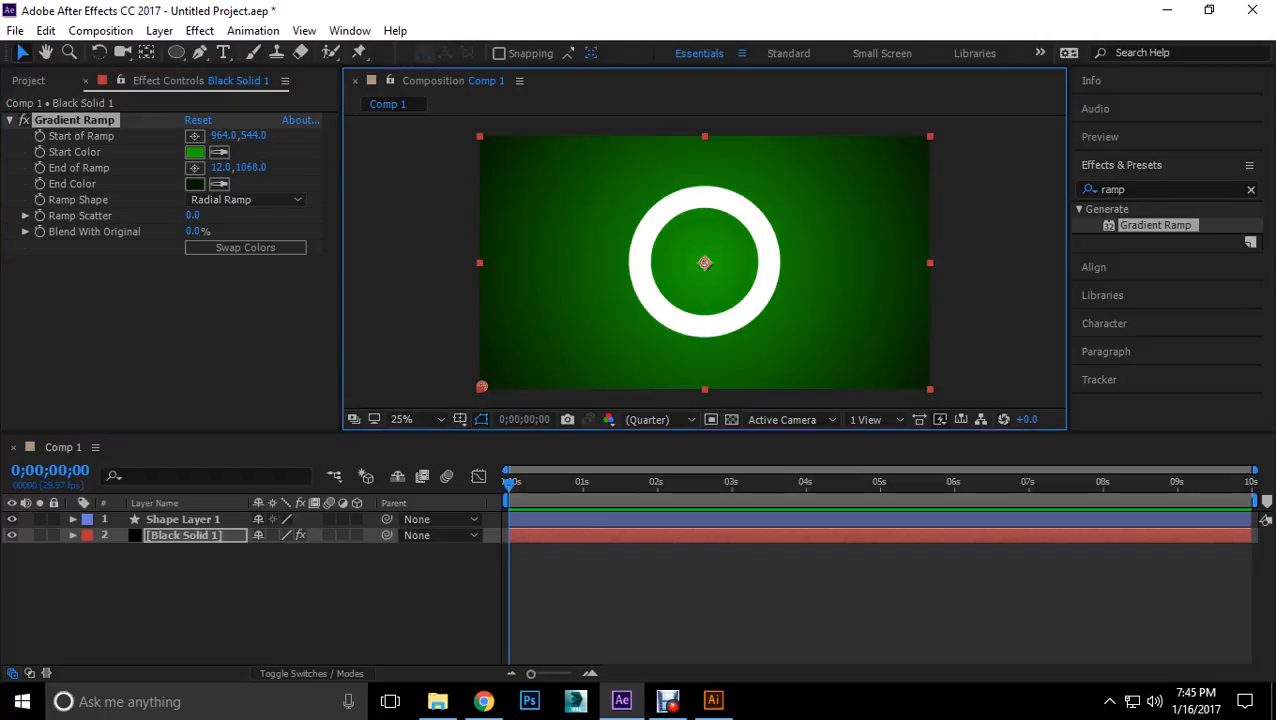
drag(483, 390, 446, 396)
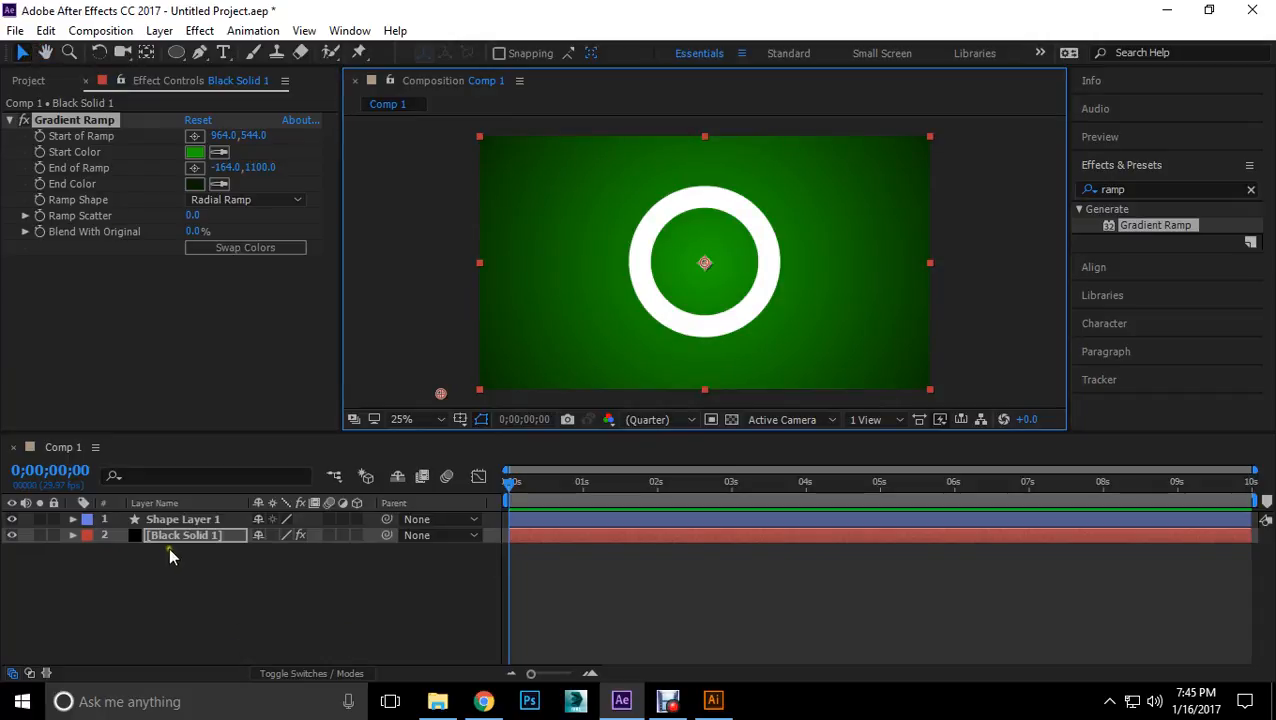
Step: Add Trim Paths to the circle's shape layer and expand its properties
click(175, 519)
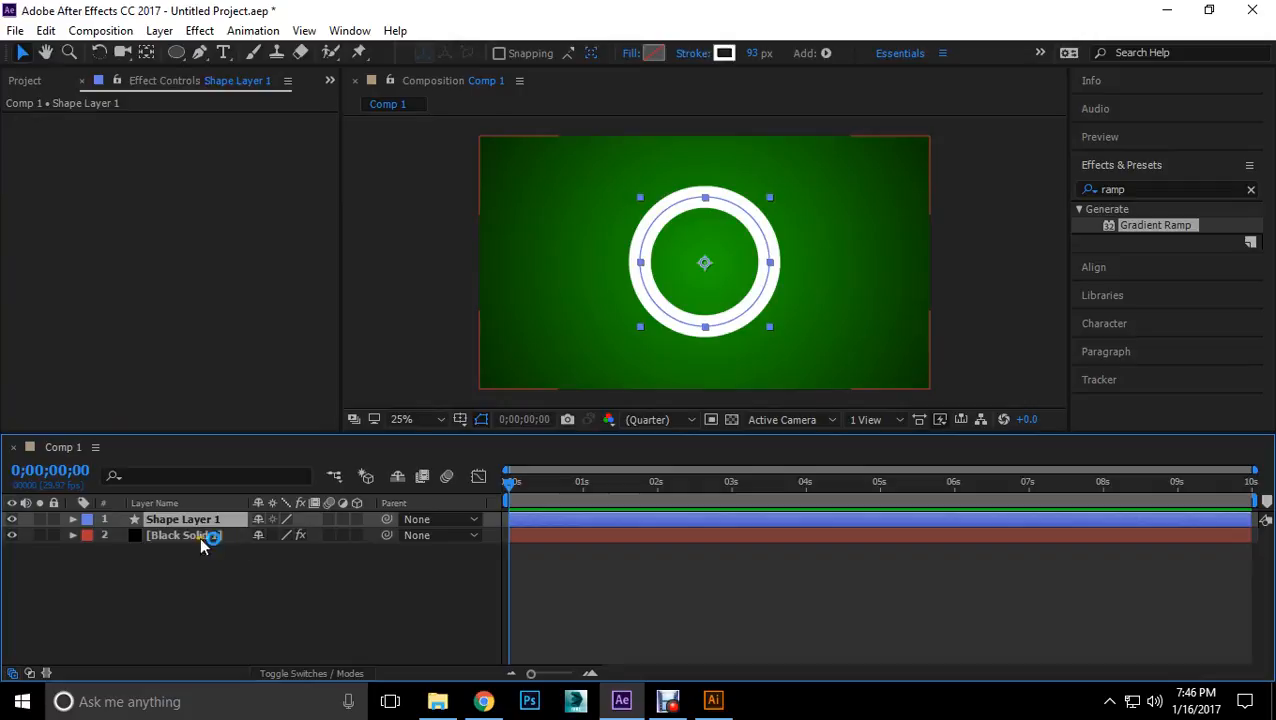
click(72, 519)
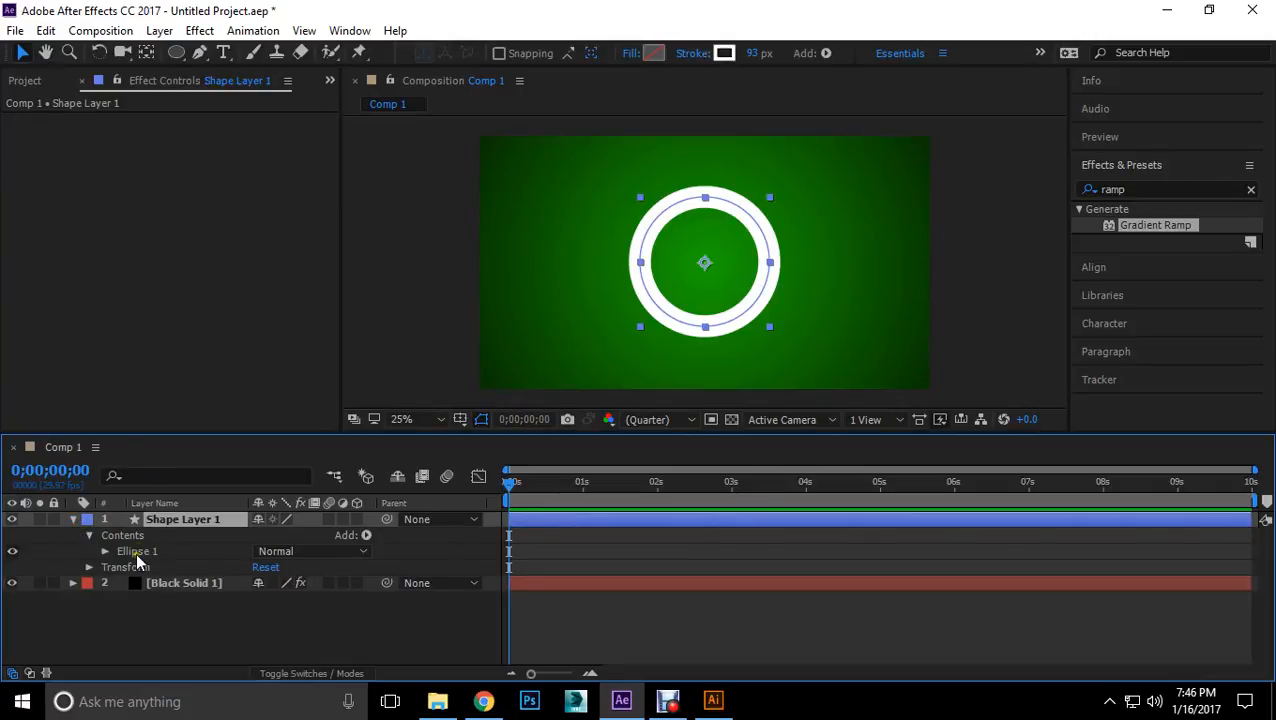
click(366, 536)
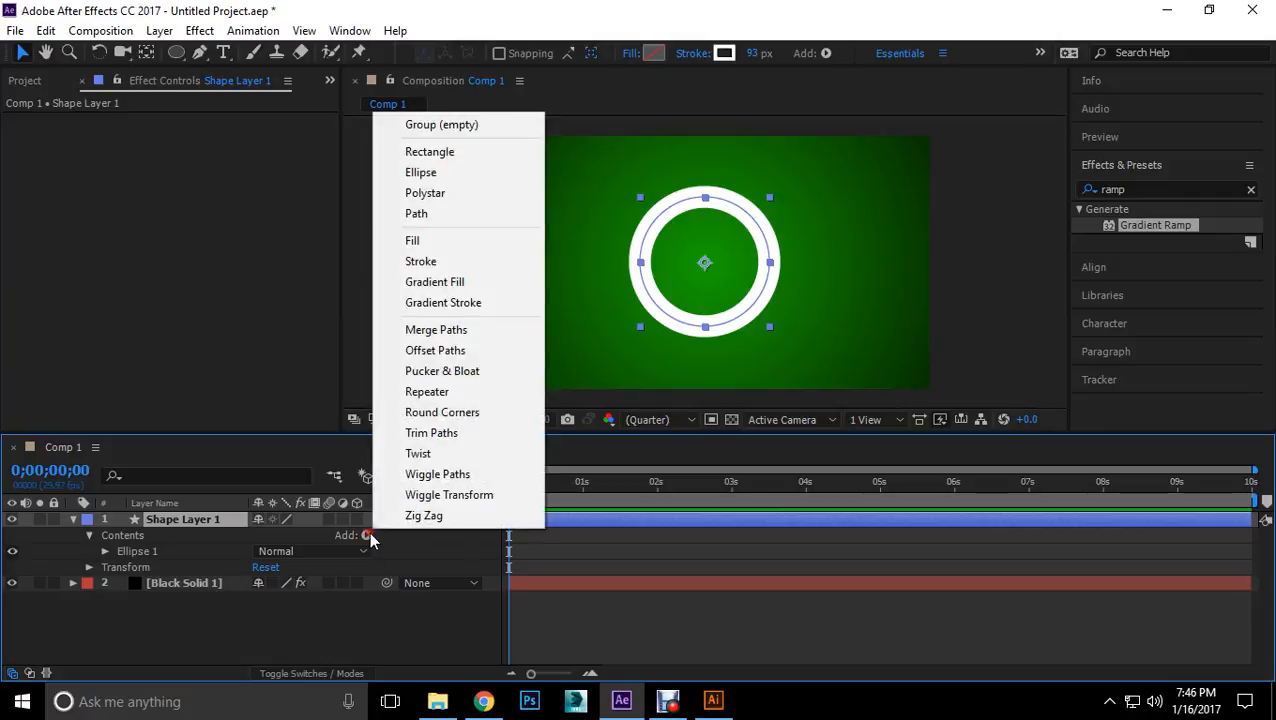
click(460, 436)
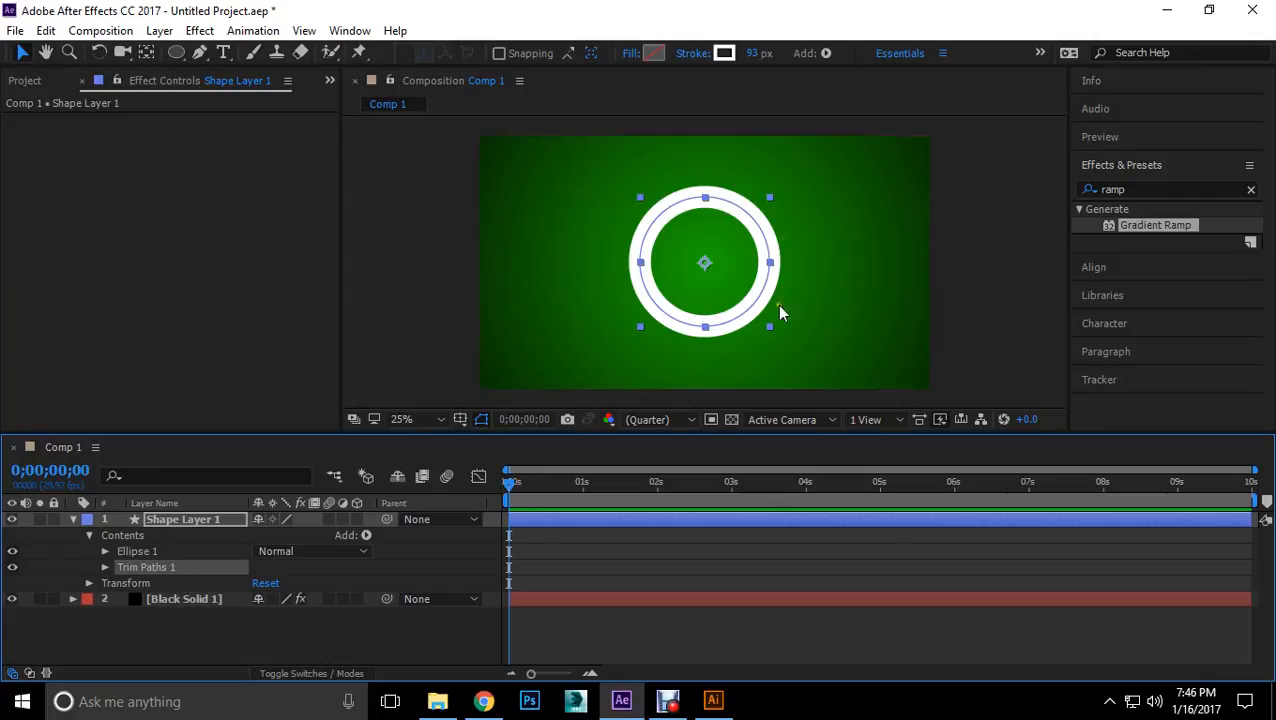
click(103, 567)
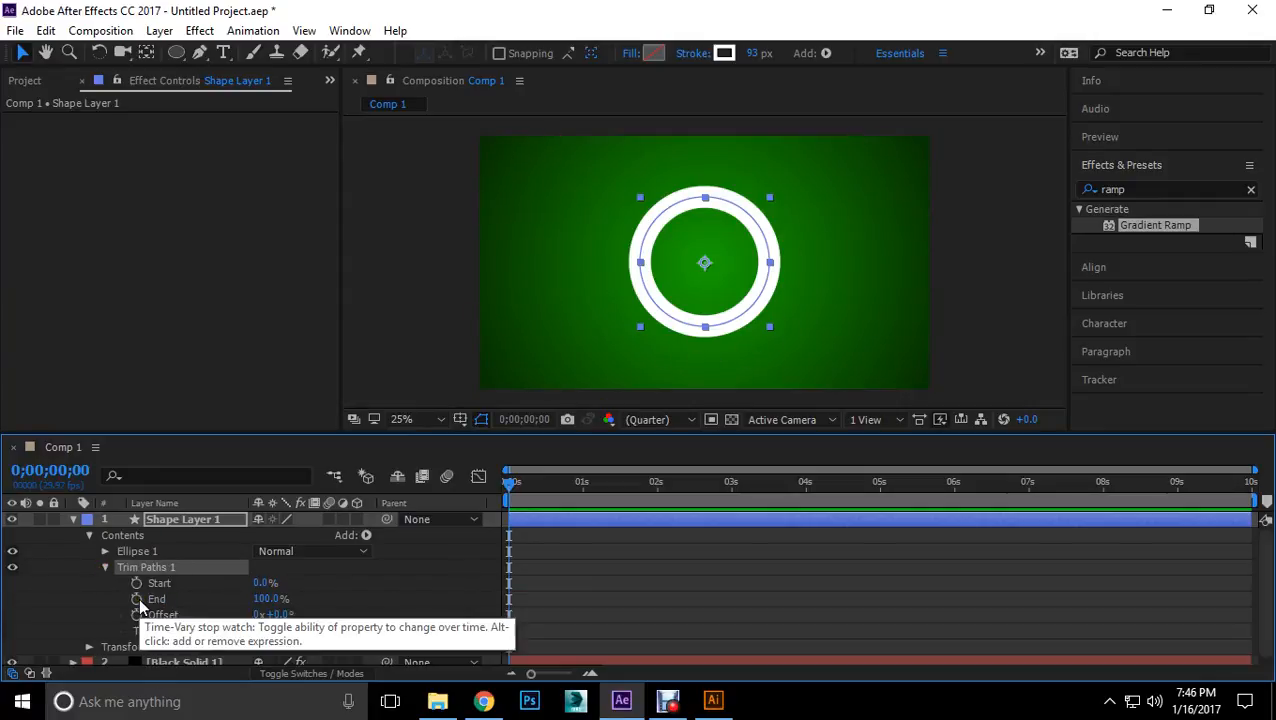
Step: Keyframe the Trim Paths End from 0% at the composition's start to 86% at 0;00;01;27
drag(269, 599, 325, 614)
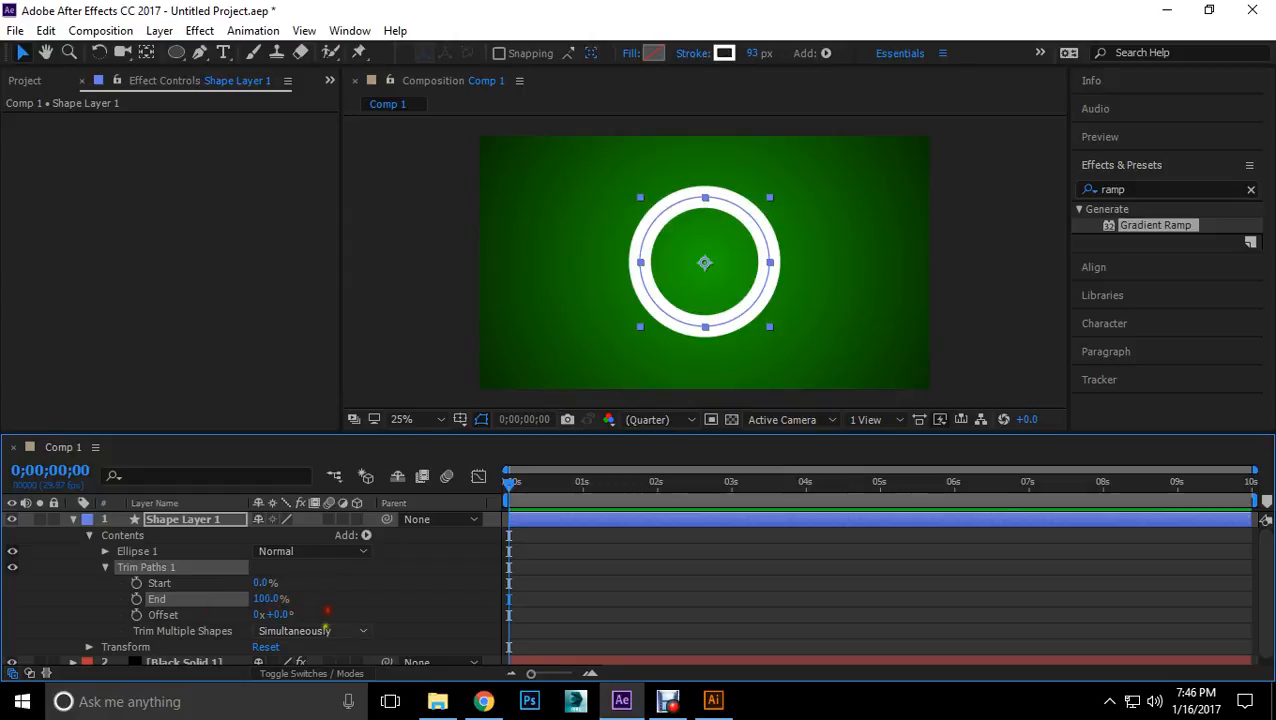
click(137, 598)
click(266, 598)
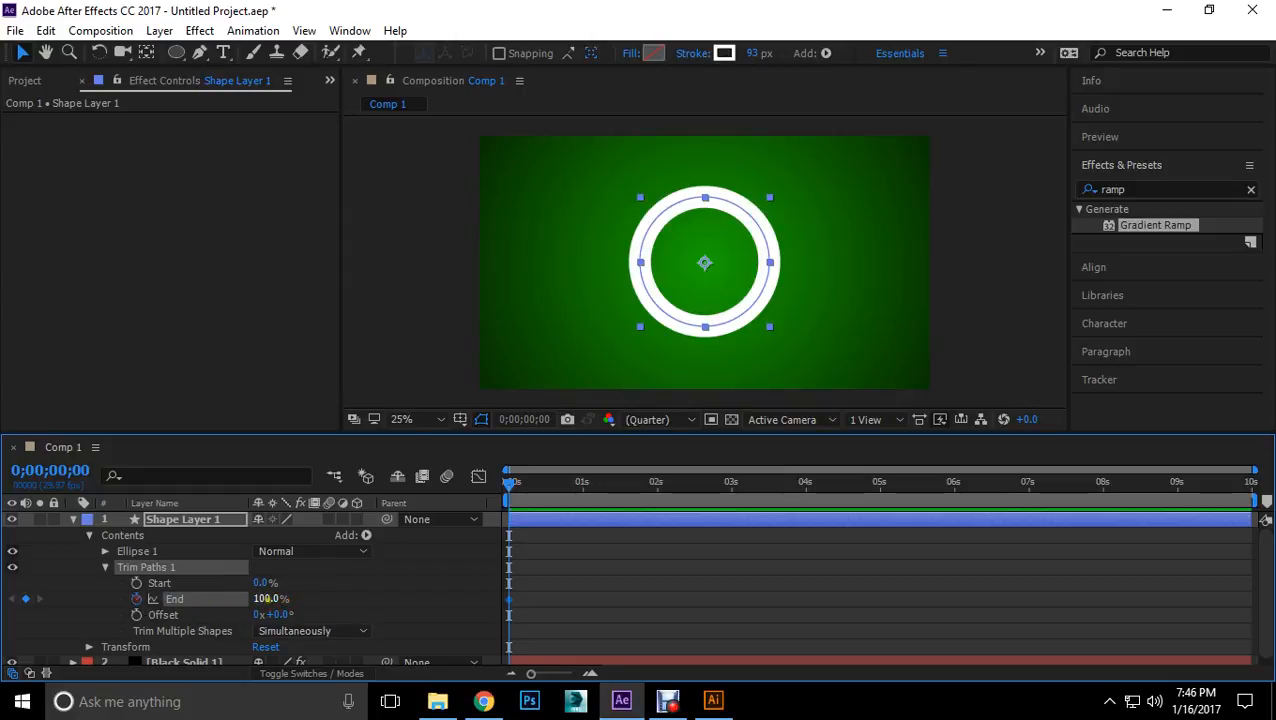
text(0)
key(Return)
drag(509, 490, 650, 492)
drag(259, 598, 339, 597)
Step: Keyframe the Trim Paths Start from 0% at 0;00;00;19 to 50% at 0;00;02;12
drag(650, 492, 555, 495)
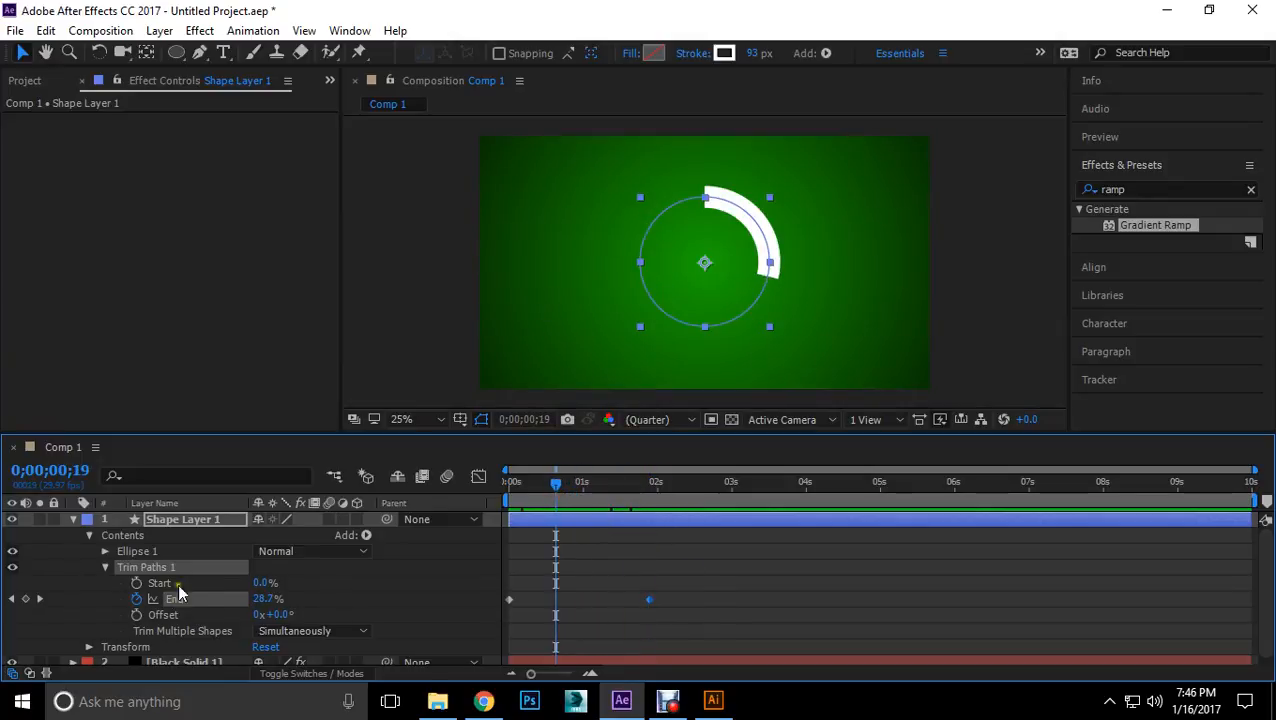
click(136, 583)
drag(557, 495, 686, 488)
drag(260, 583, 298, 581)
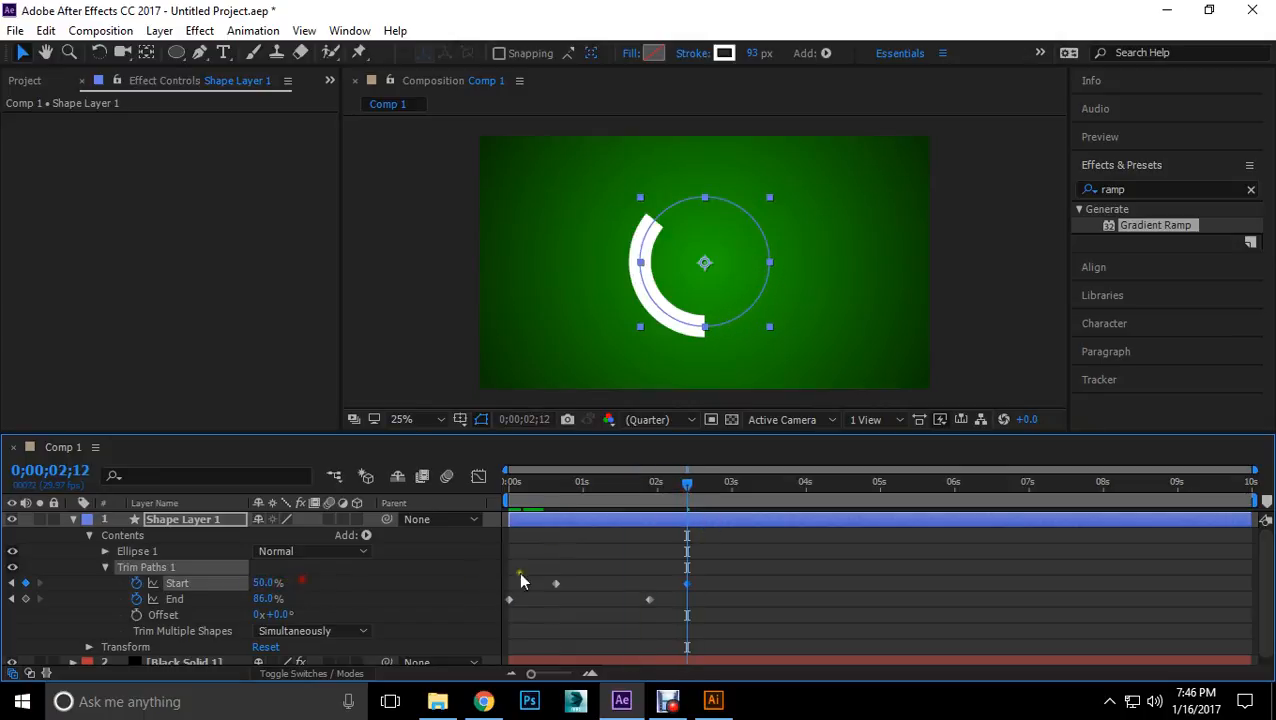
drag(686, 484, 598, 505)
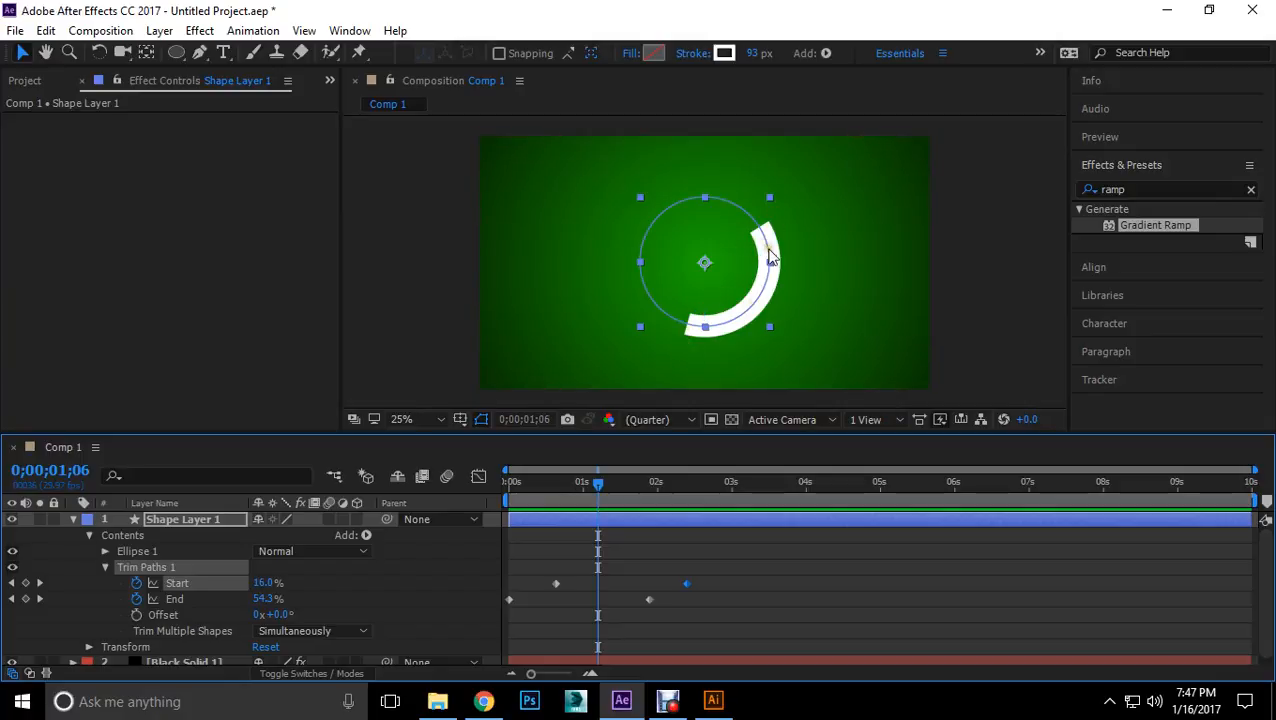
Step: Set the line cap of the ellipse's stroke to Round Cap
click(106, 567)
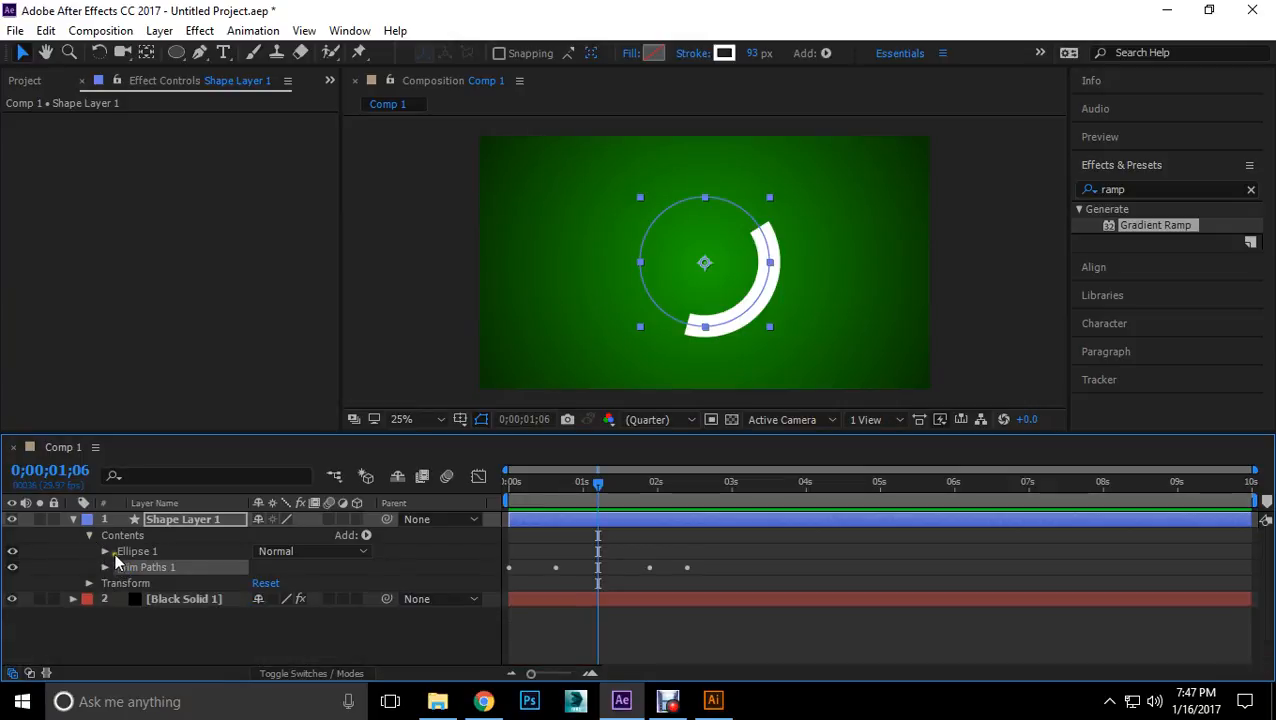
click(105, 551)
click(121, 583)
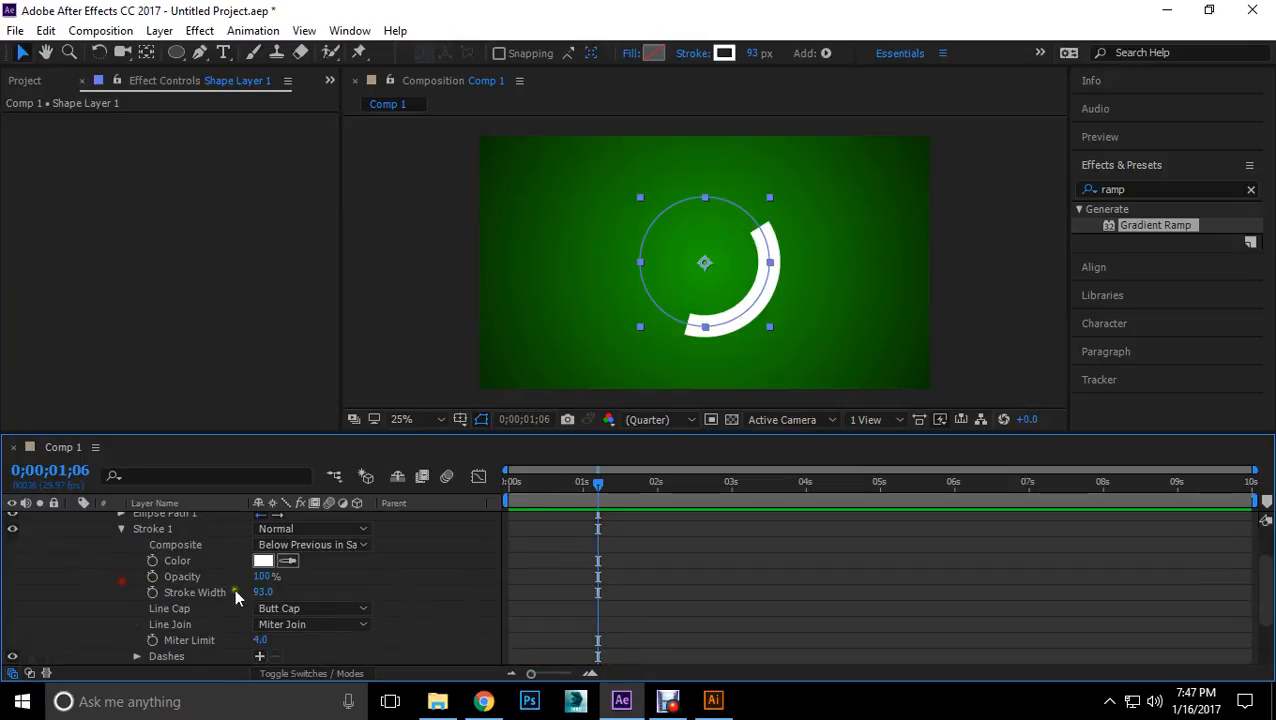
click(290, 607)
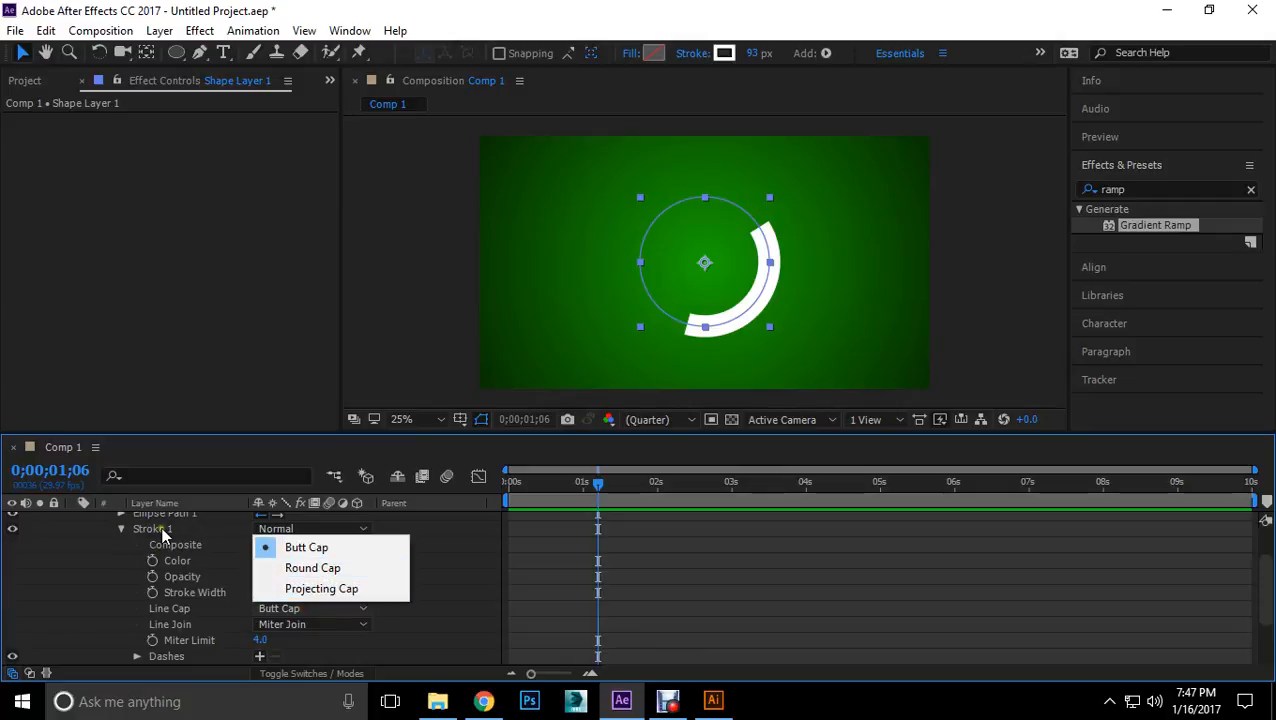
click(312, 569)
drag(598, 486, 489, 467)
scroll(1264, 570, up, 3)
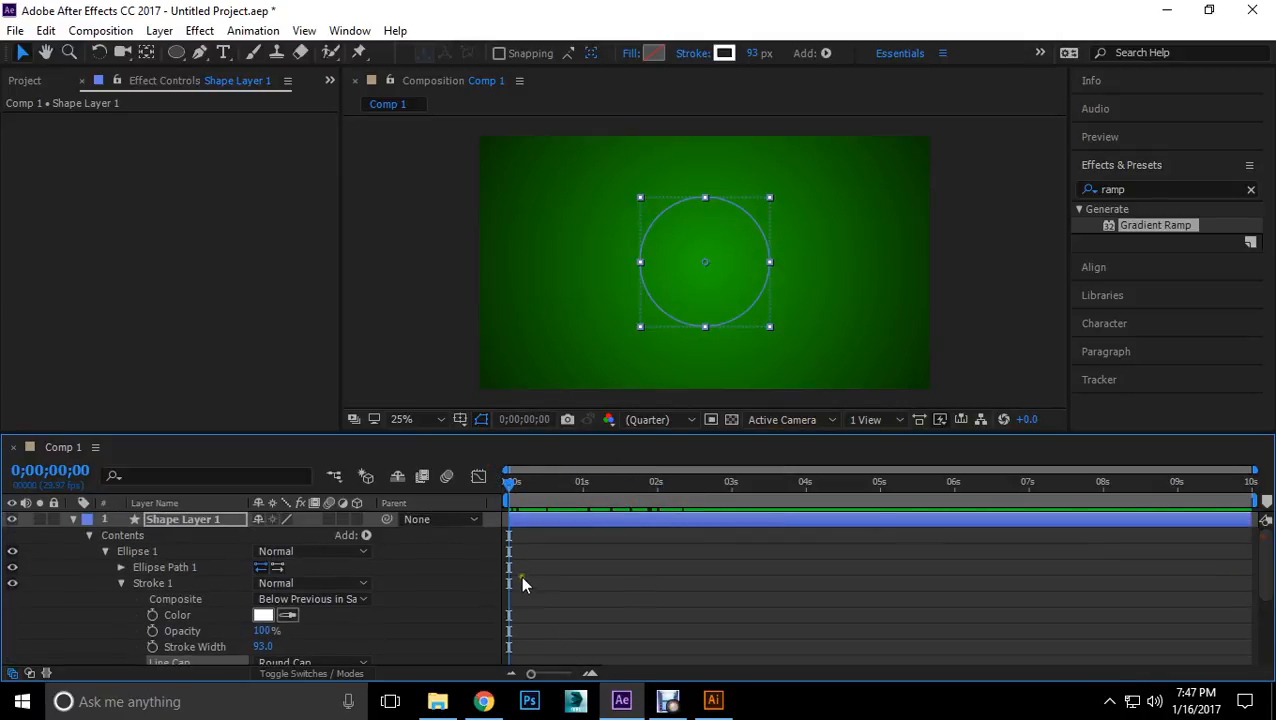
click(121, 583)
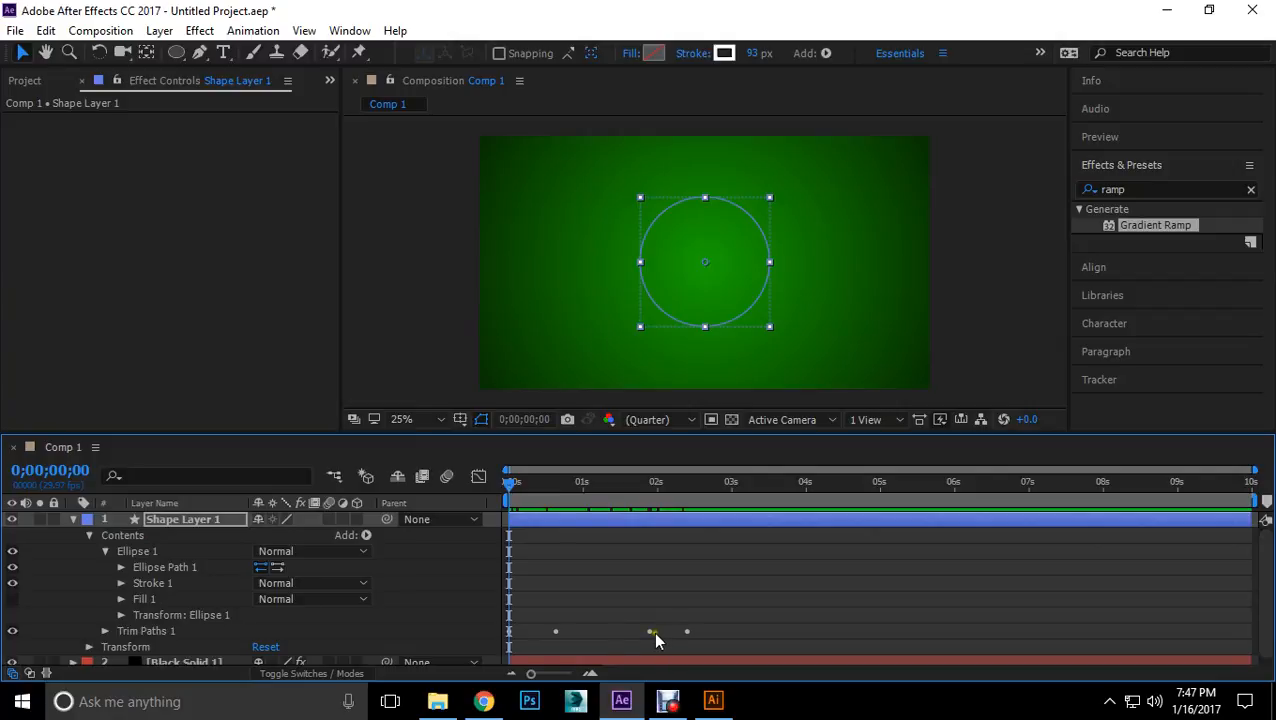
Step: Change the Trim Paths End keyframe at 0;00;01;27 to 100% and preview the trim up to 0;00;02;22
click(106, 631)
scroll(320, 625, down, 2)
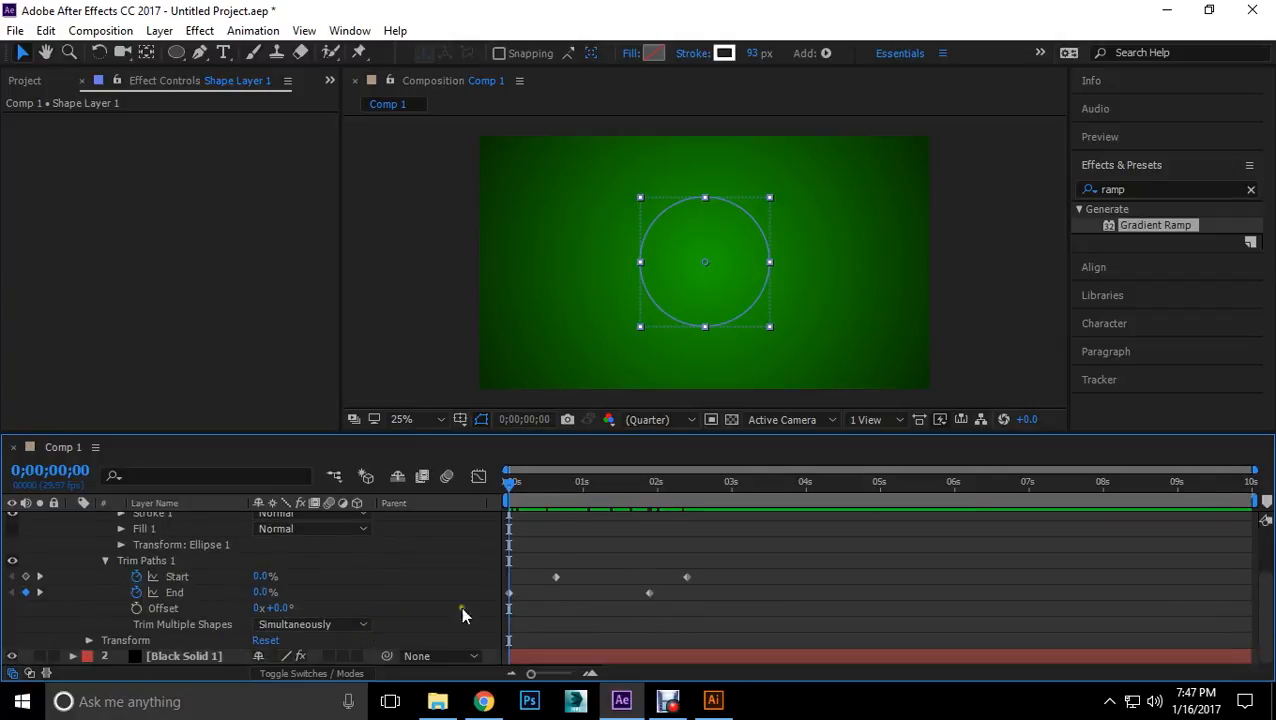
click(650, 593)
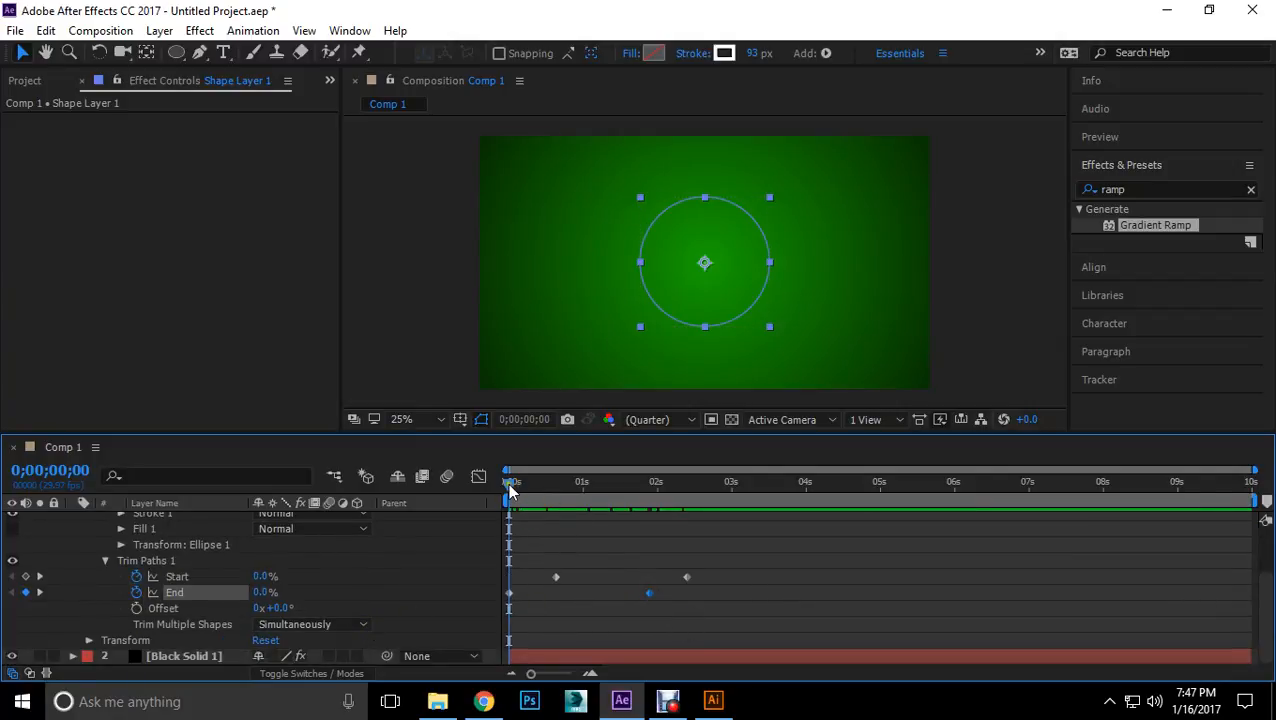
drag(510, 484, 643, 488)
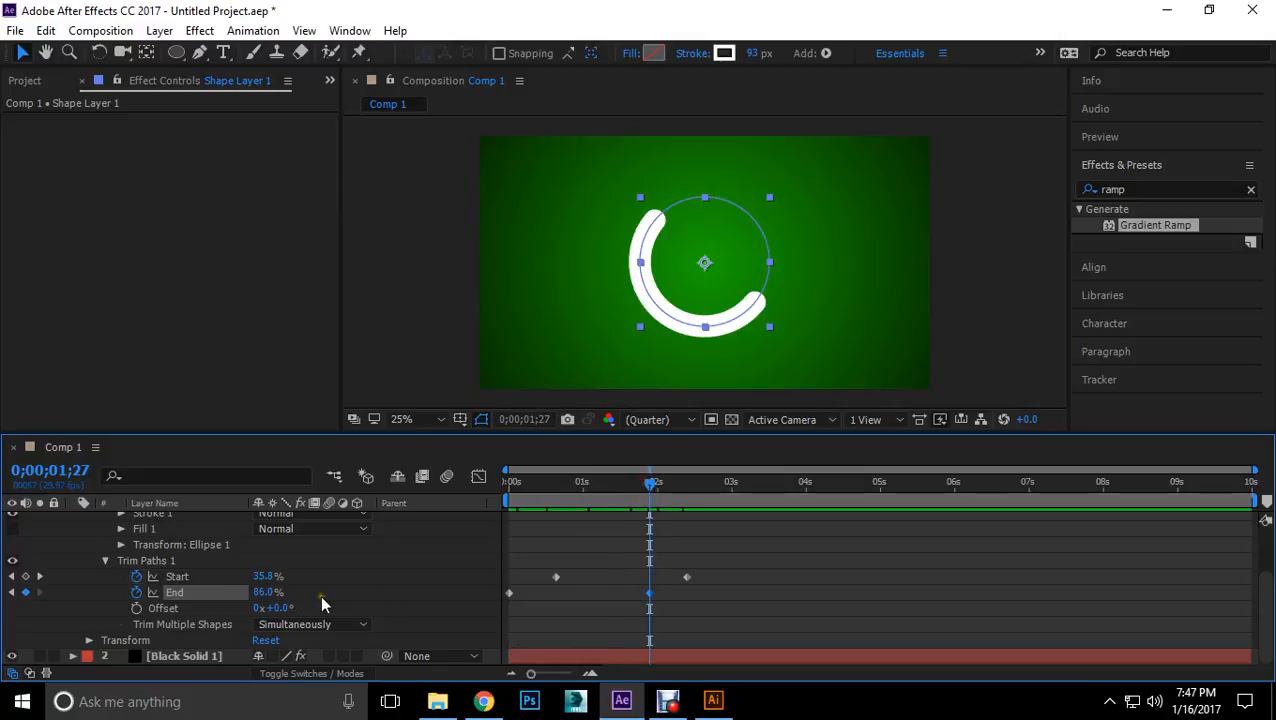
drag(262, 592, 316, 594)
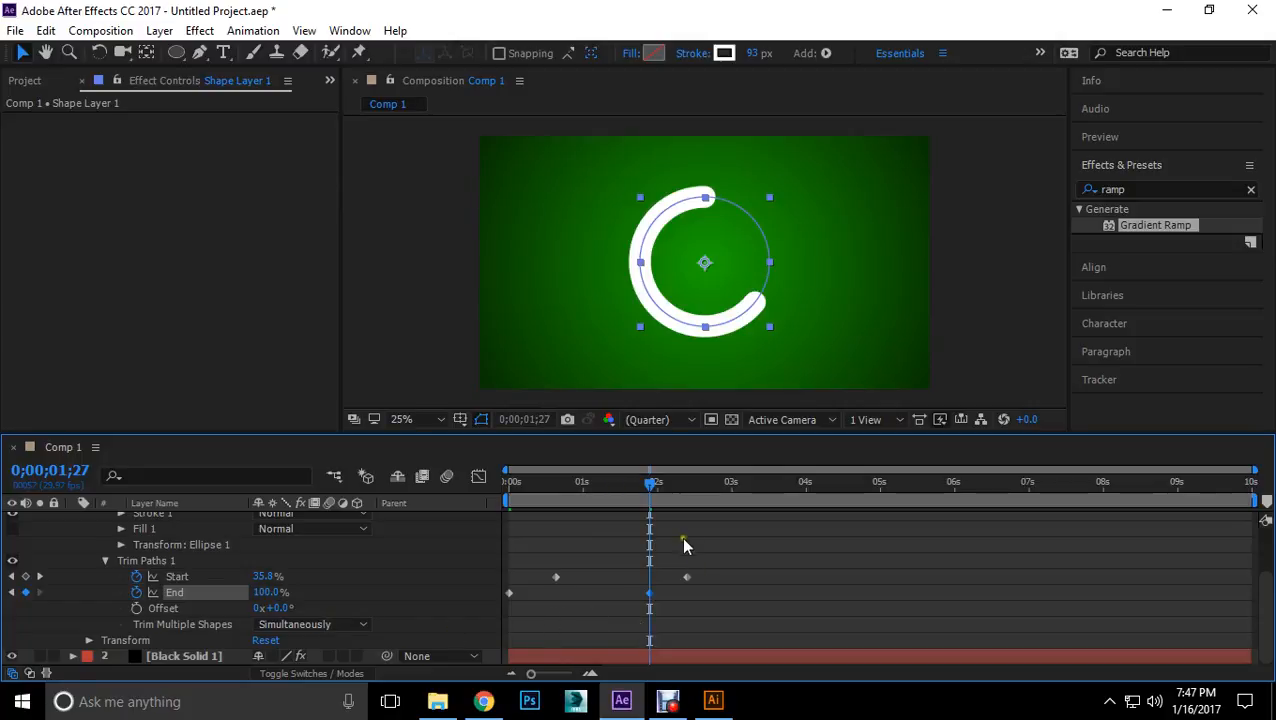
click(655, 487)
drag(652, 487, 713, 488)
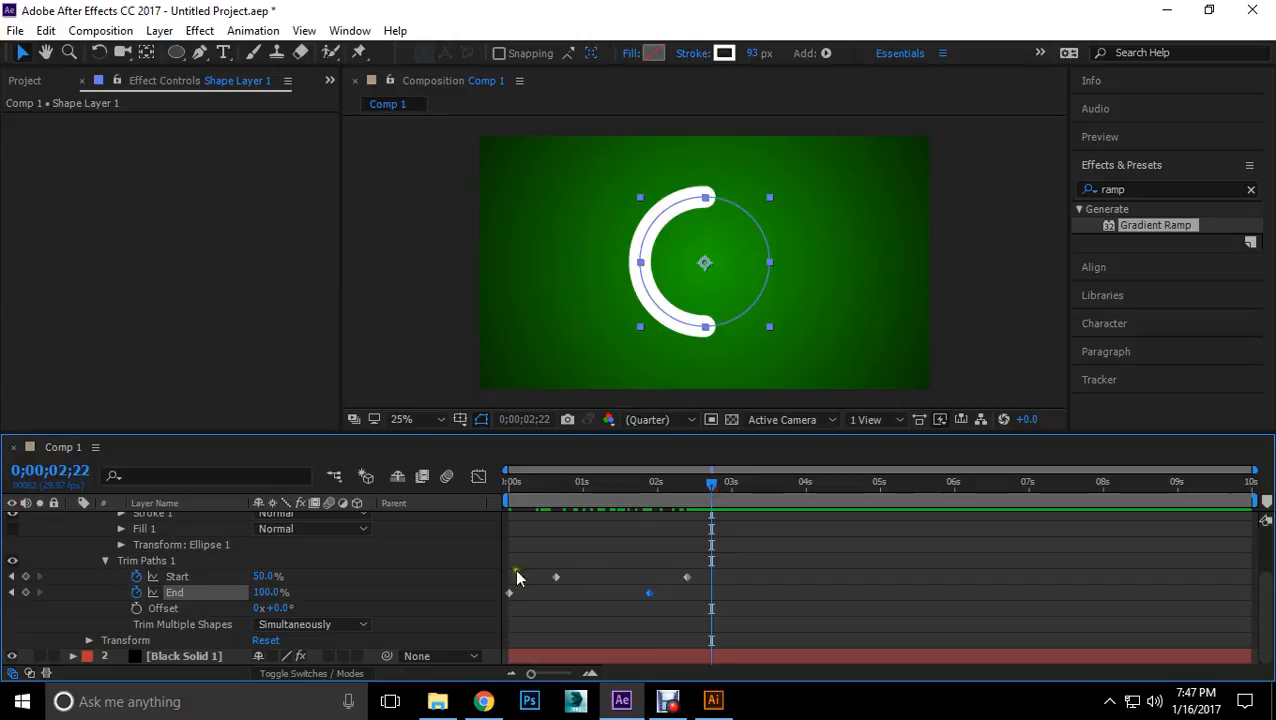
Step: Add a Repeater to the shape layer's contents and expand its properties
scroll(1262, 617, up, 3)
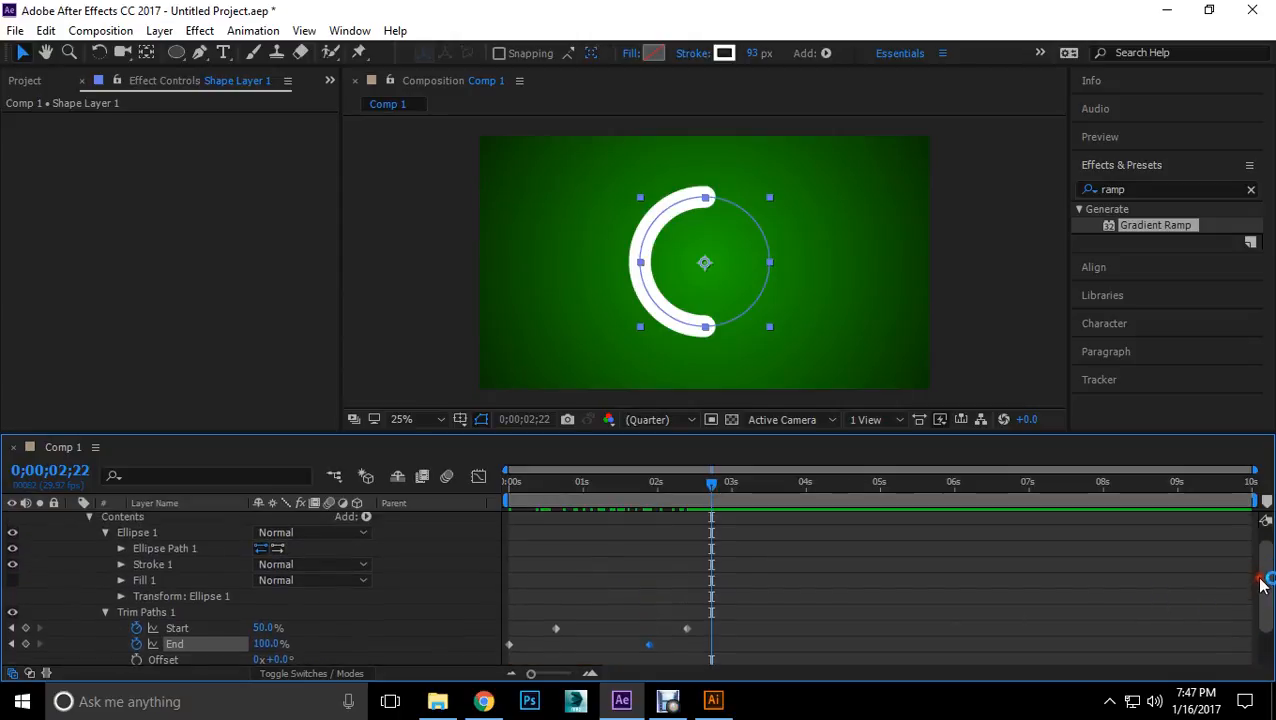
click(107, 536)
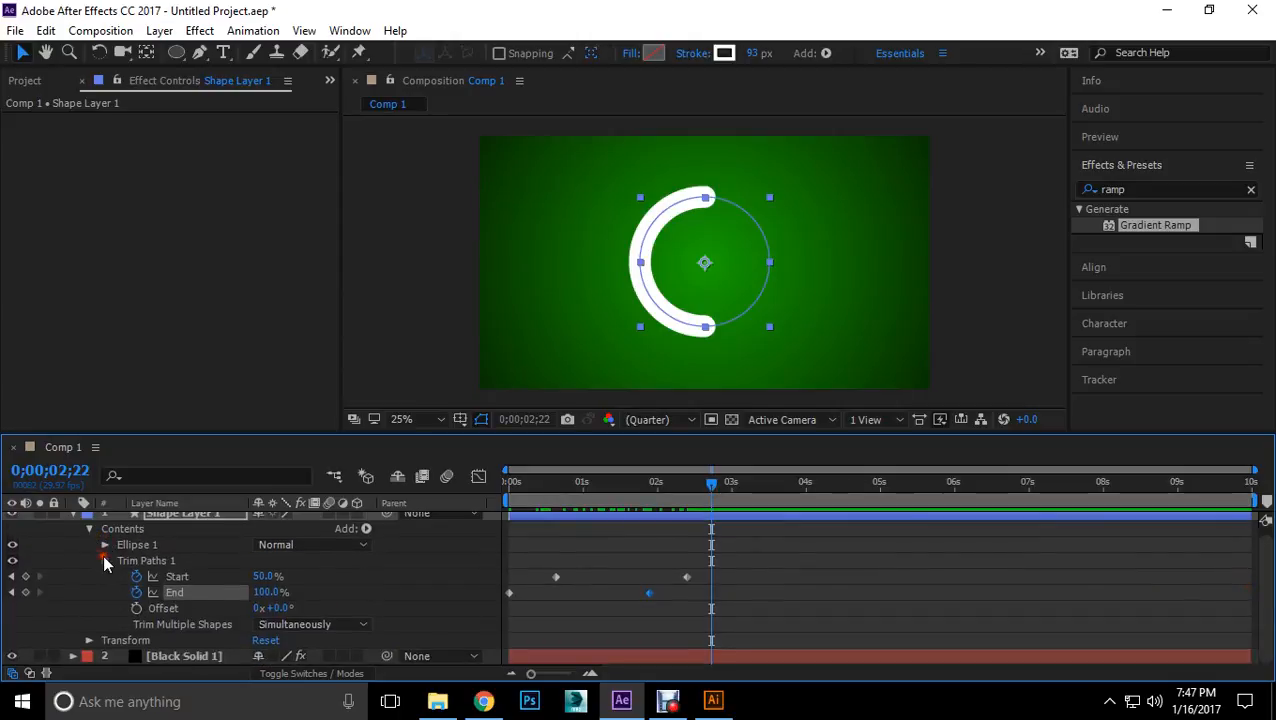
click(105, 560)
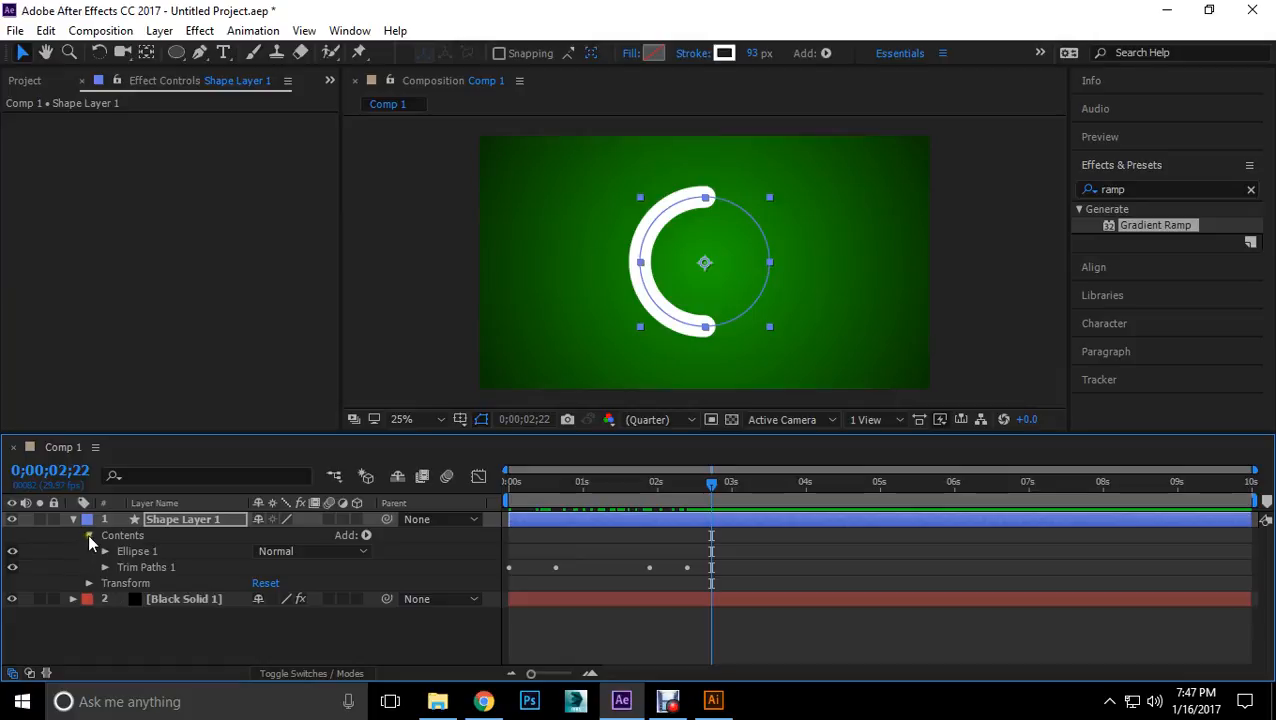
click(367, 538)
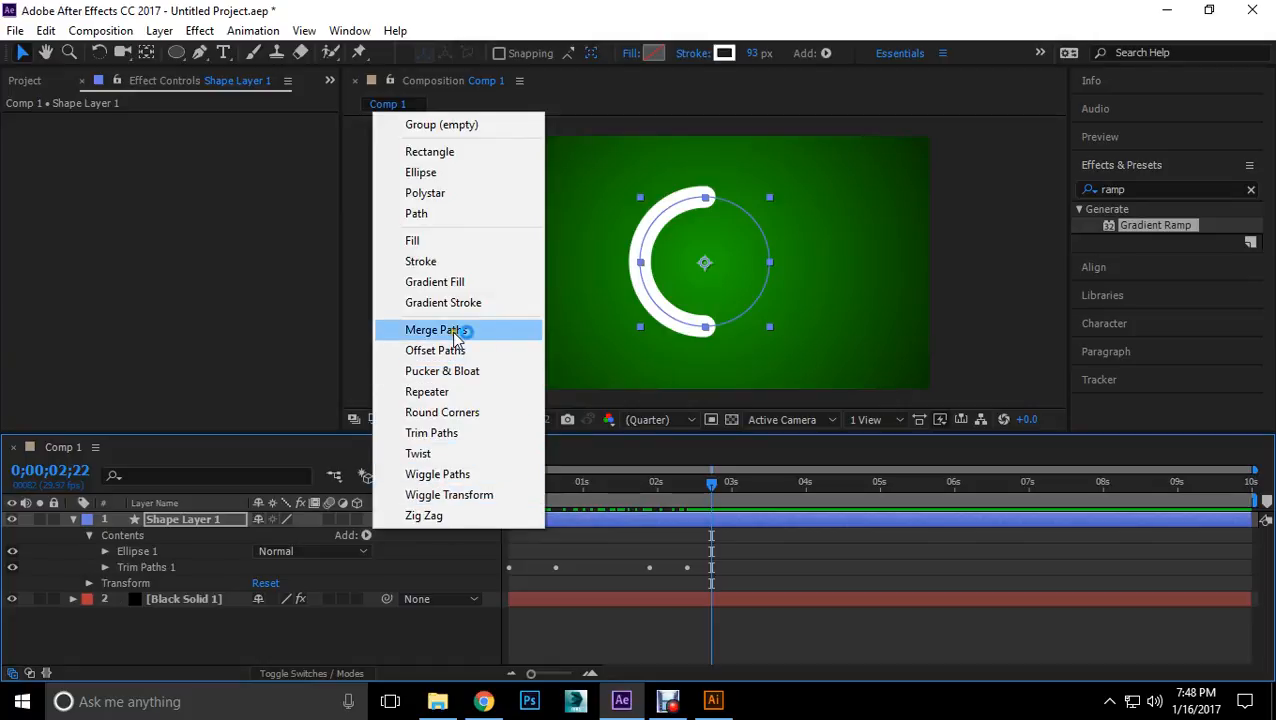
click(448, 395)
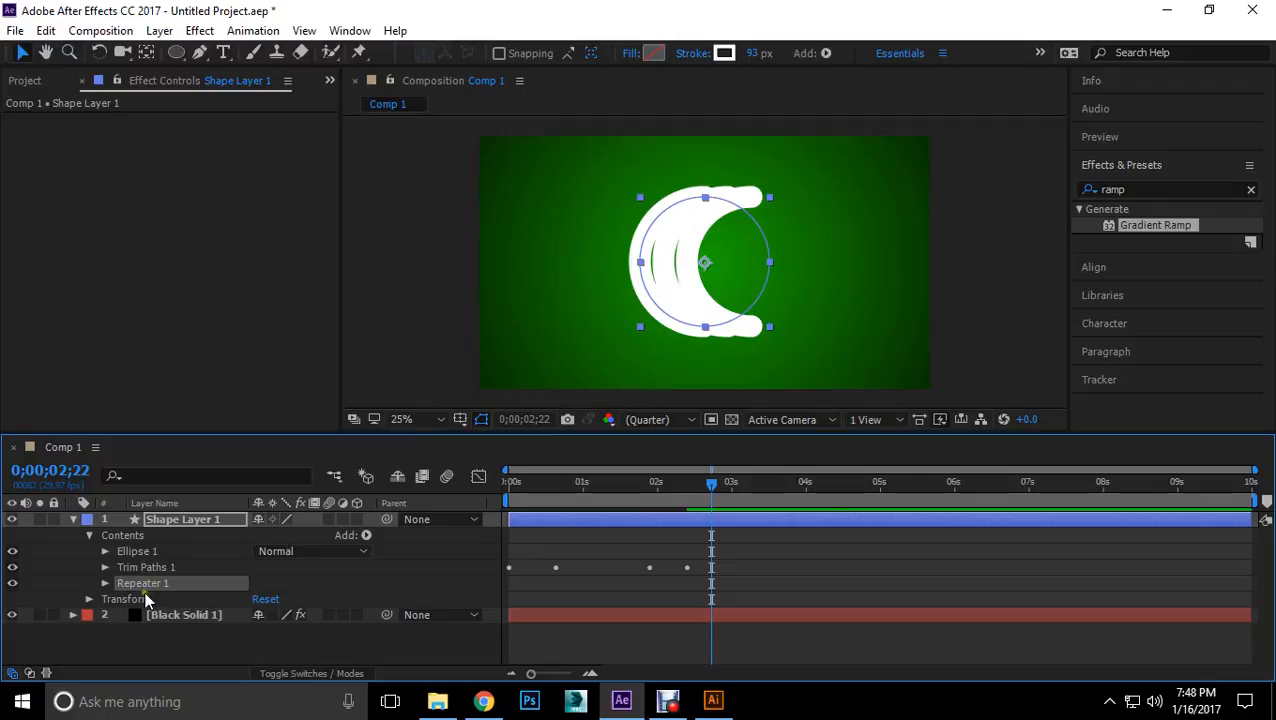
click(105, 583)
Step: Try the Repeater with 4 copies, and reduce the copies to 1
drag(259, 599, 276, 623)
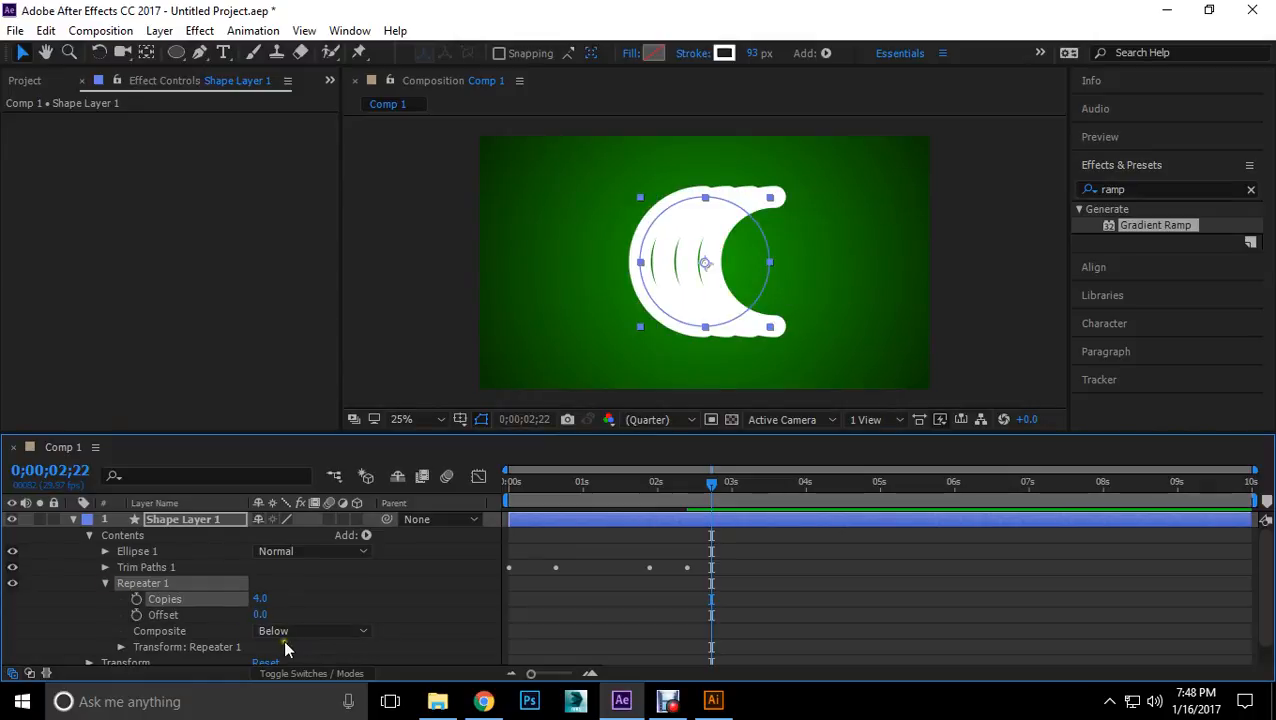
drag(260, 598, 259, 598)
click(260, 598)
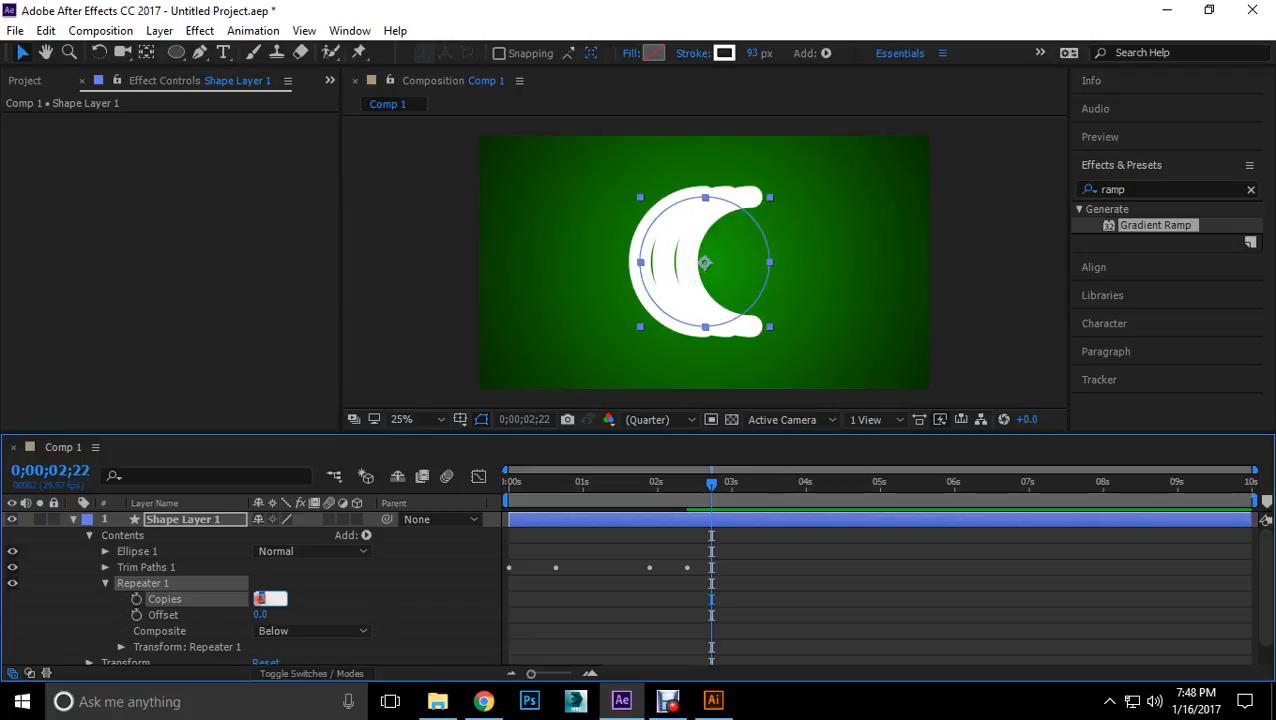
text(1)
key(Return)
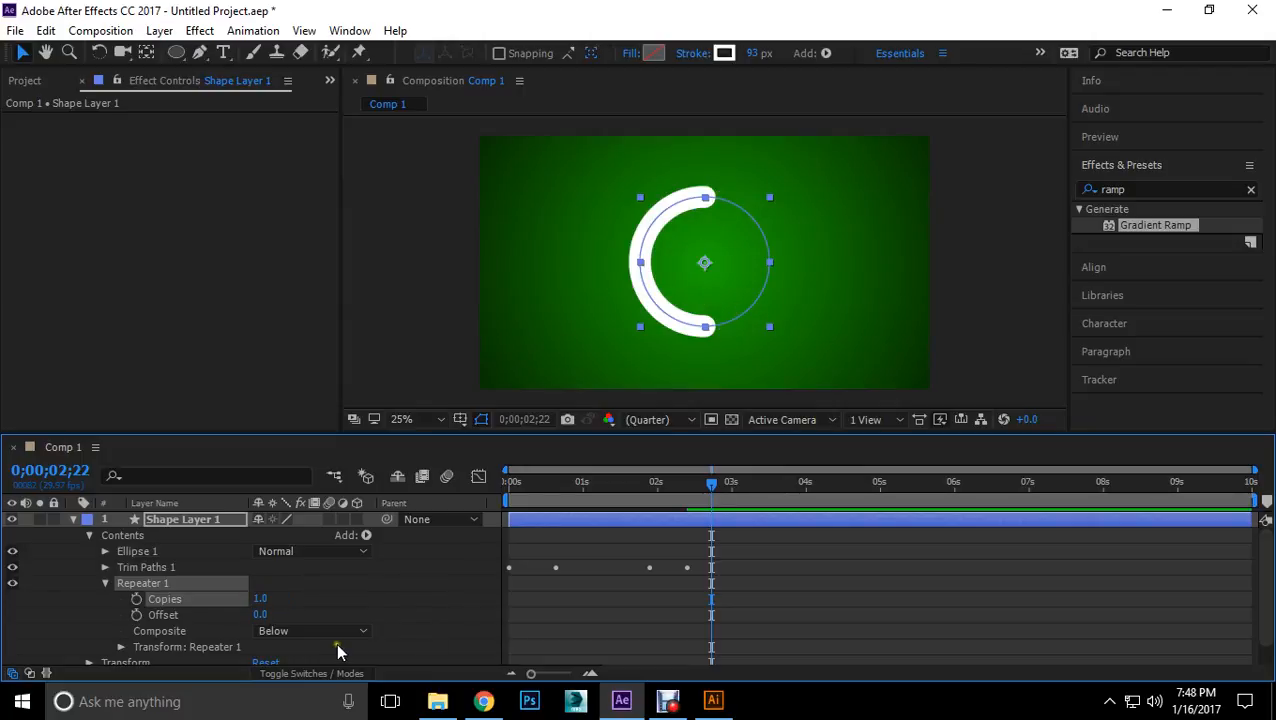
Step: Set the Repeater to 2 copies and its transform position to 615, 0 so the second arc stands beside the first
click(312, 631)
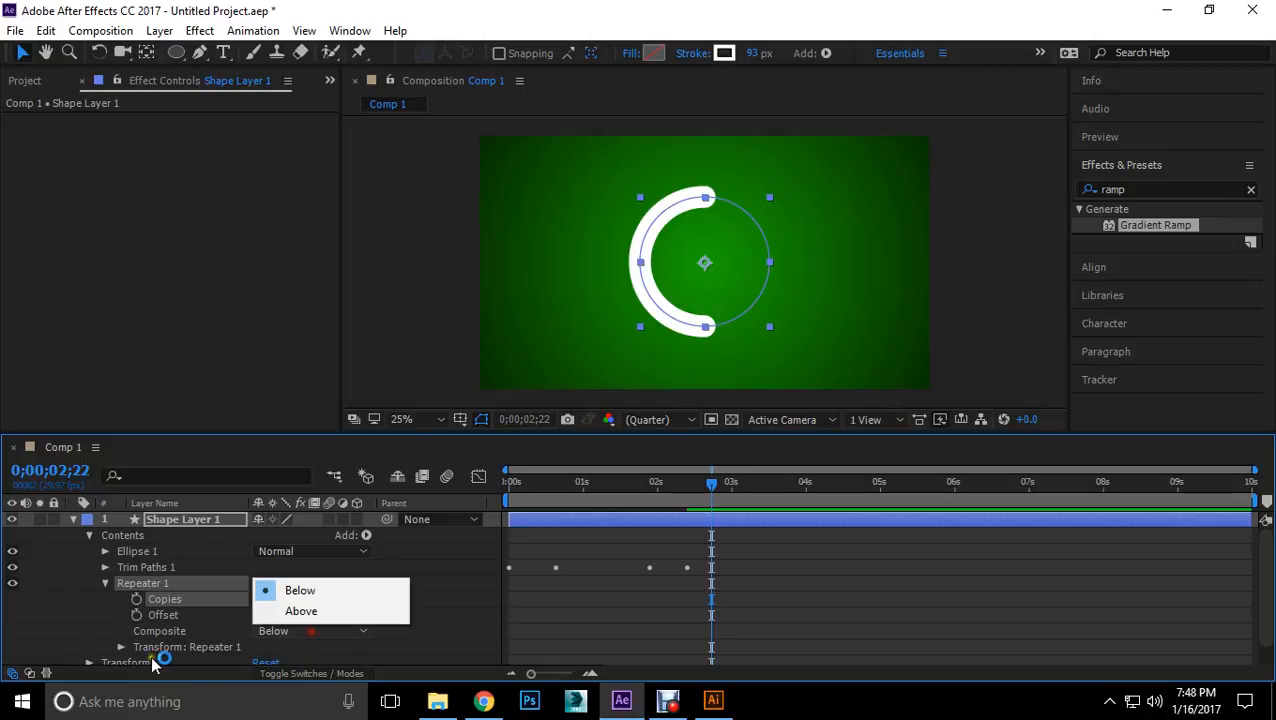
click(121, 647)
scroll(125, 648, down, 3)
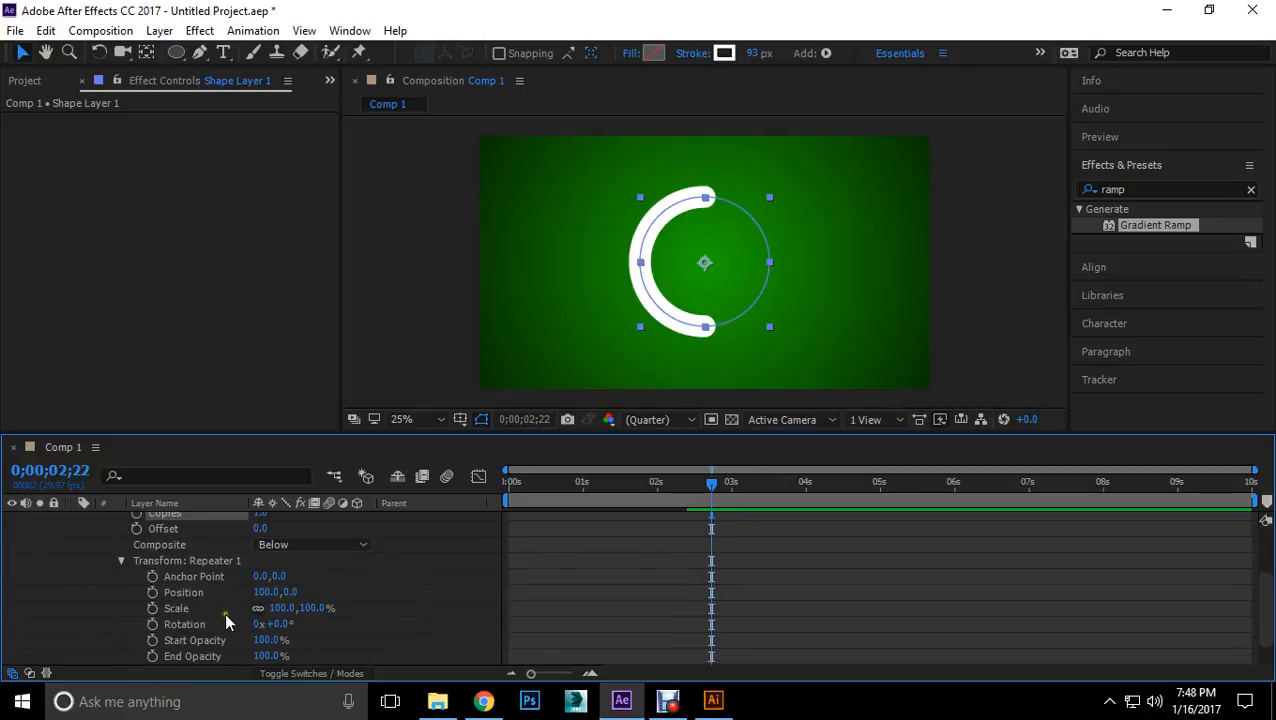
drag(266, 592, 300, 590)
scroll(272, 592, up, 2)
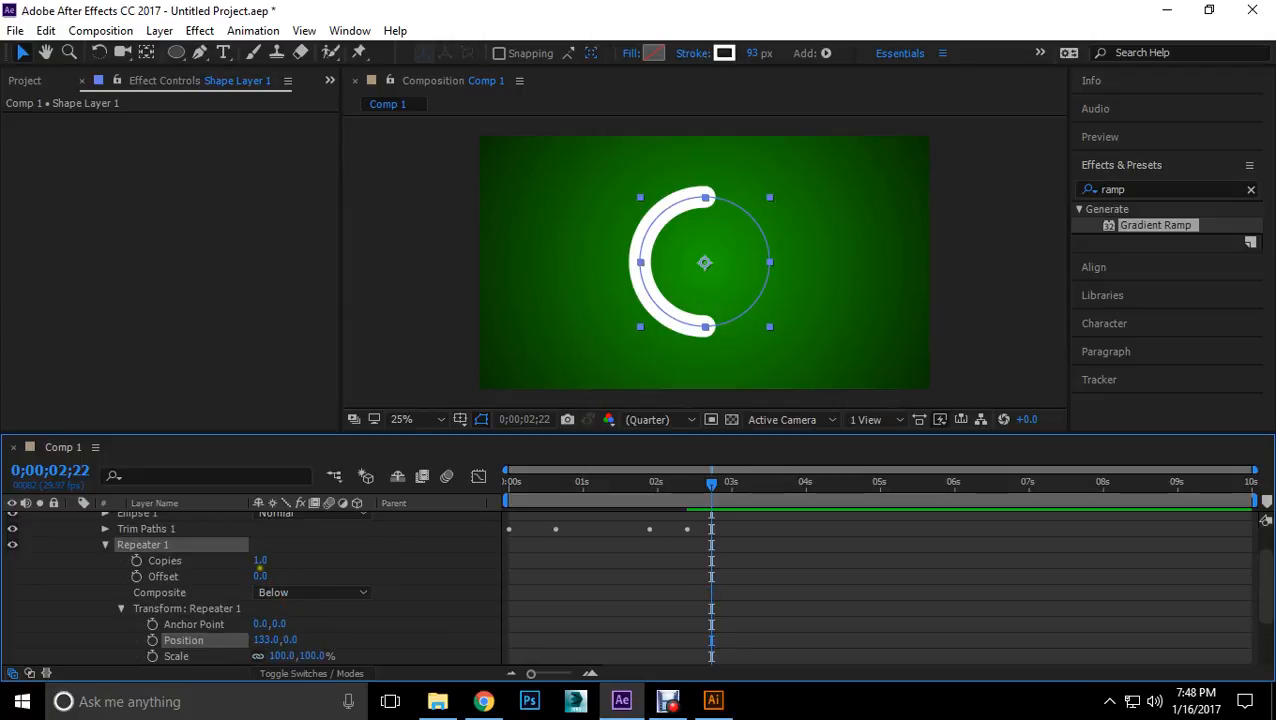
click(260, 560)
text(2)
key(Return)
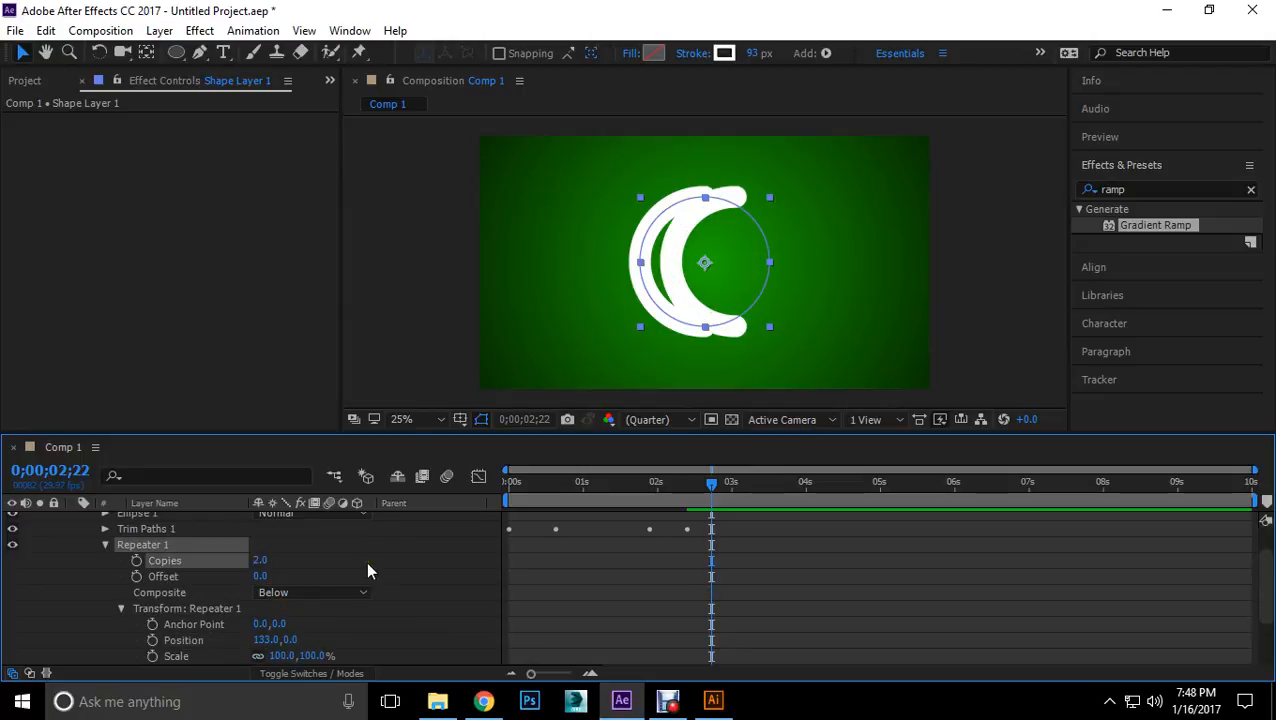
drag(270, 638, 716, 632)
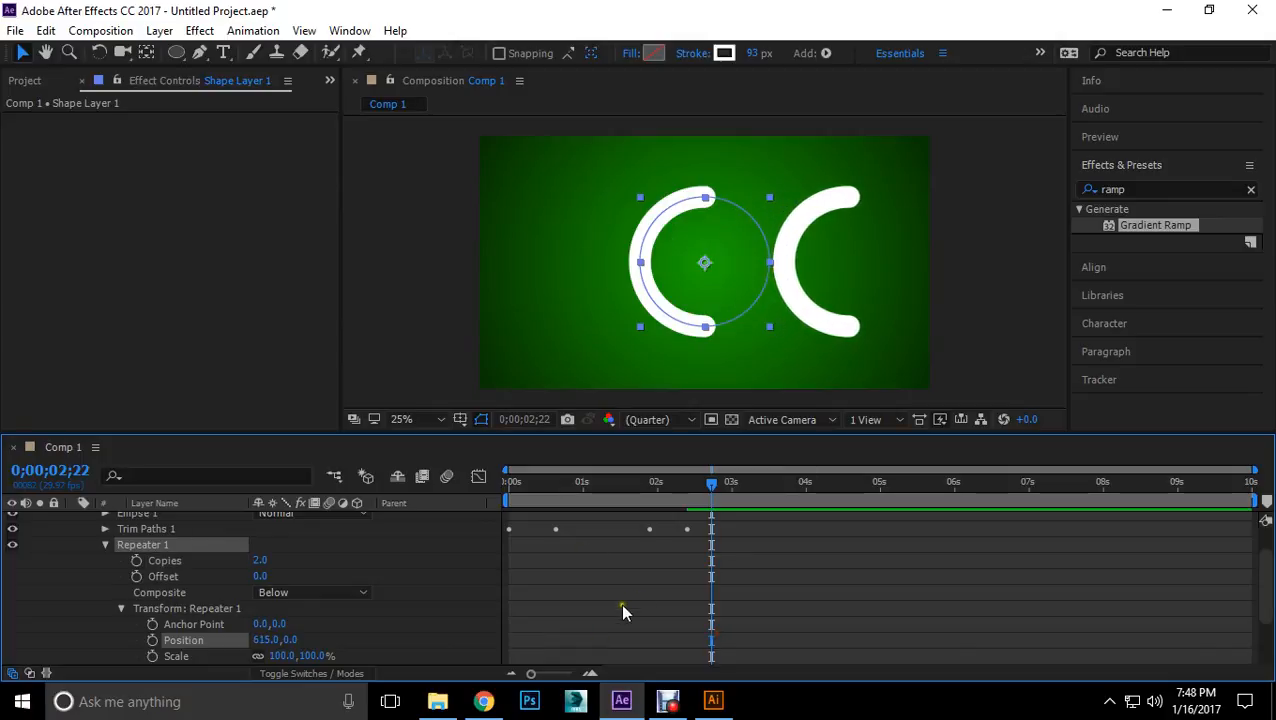
Step: Try a different Repeater offset at the two-second mark and undo it
mouse_move(711, 478)
mouse_down()
mouse_move(547, 490)
mouse_move(769, 484)
mouse_move(590, 482)
mouse_move(667, 490)
mouse_move(656, 484)
mouse_up()
drag(260, 576, 277, 576)
drag(654, 489, 592, 487)
key(ctrl+z)
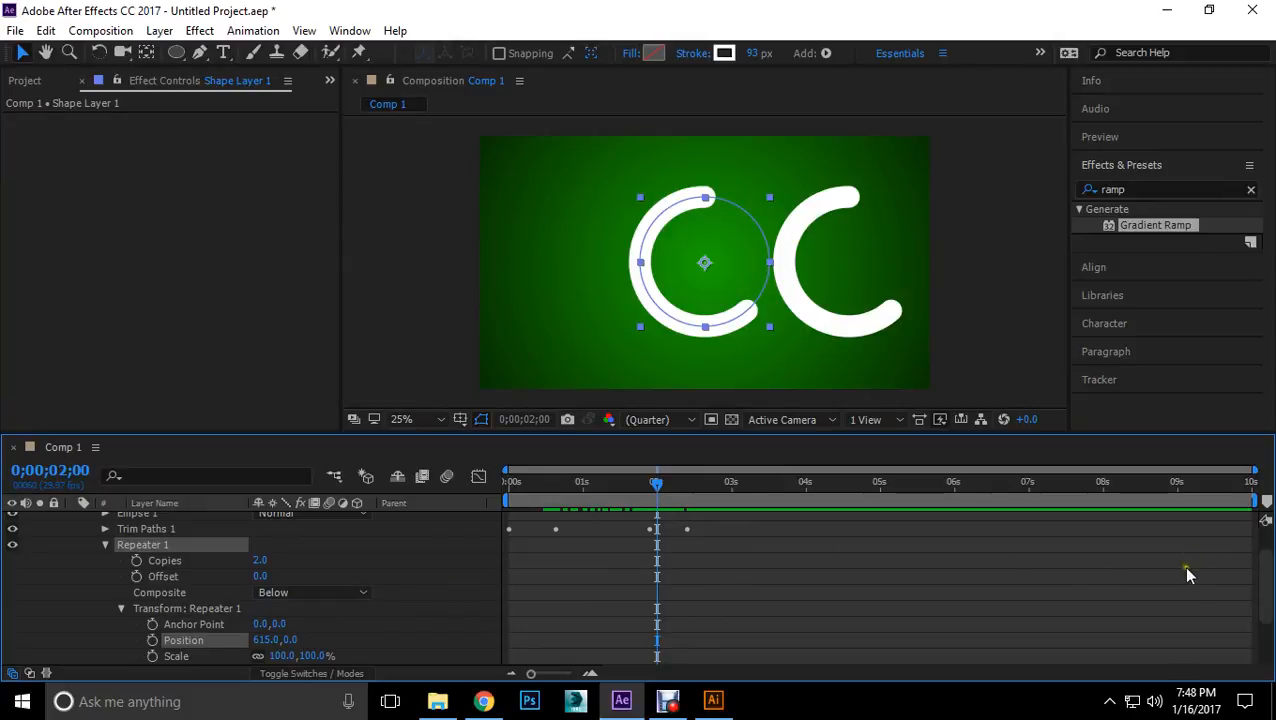
Step: Set the Repeater's transform scale to 55% and collapse the Repeater's properties
drag(1266, 572, 1266, 596)
drag(281, 620, 238, 620)
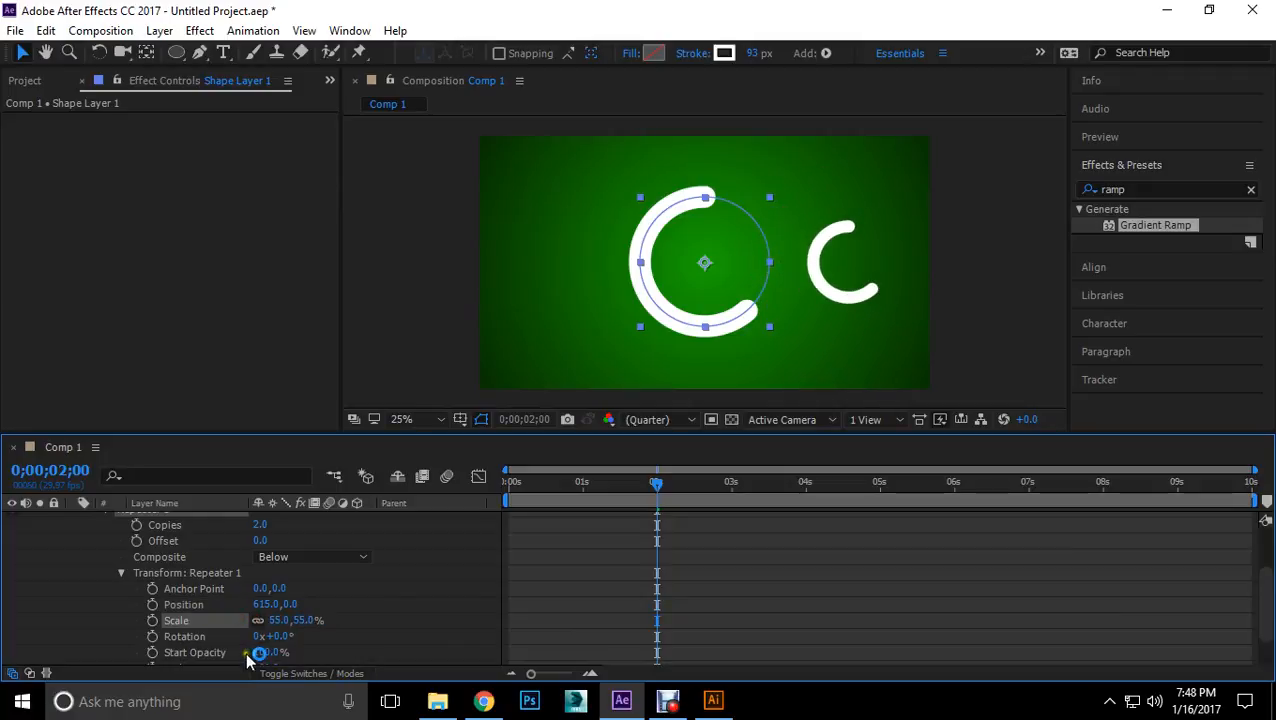
scroll(216, 605, down, 2)
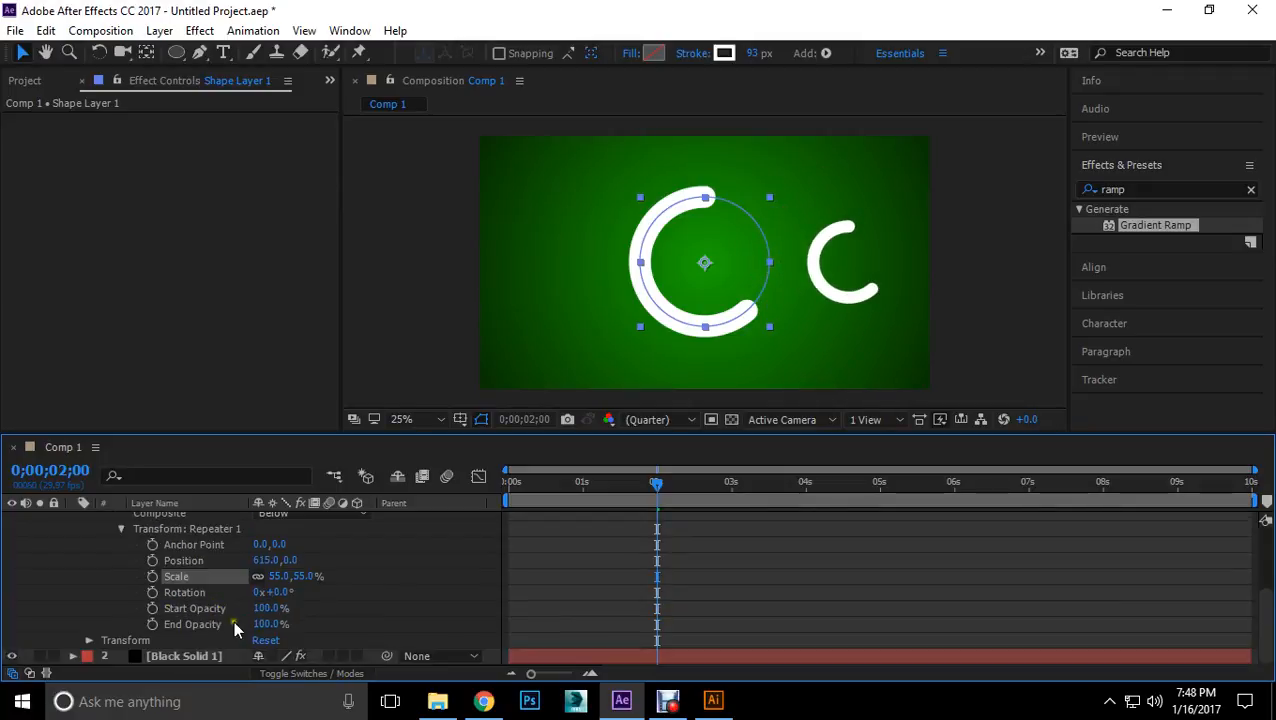
scroll(233, 620, up, 5)
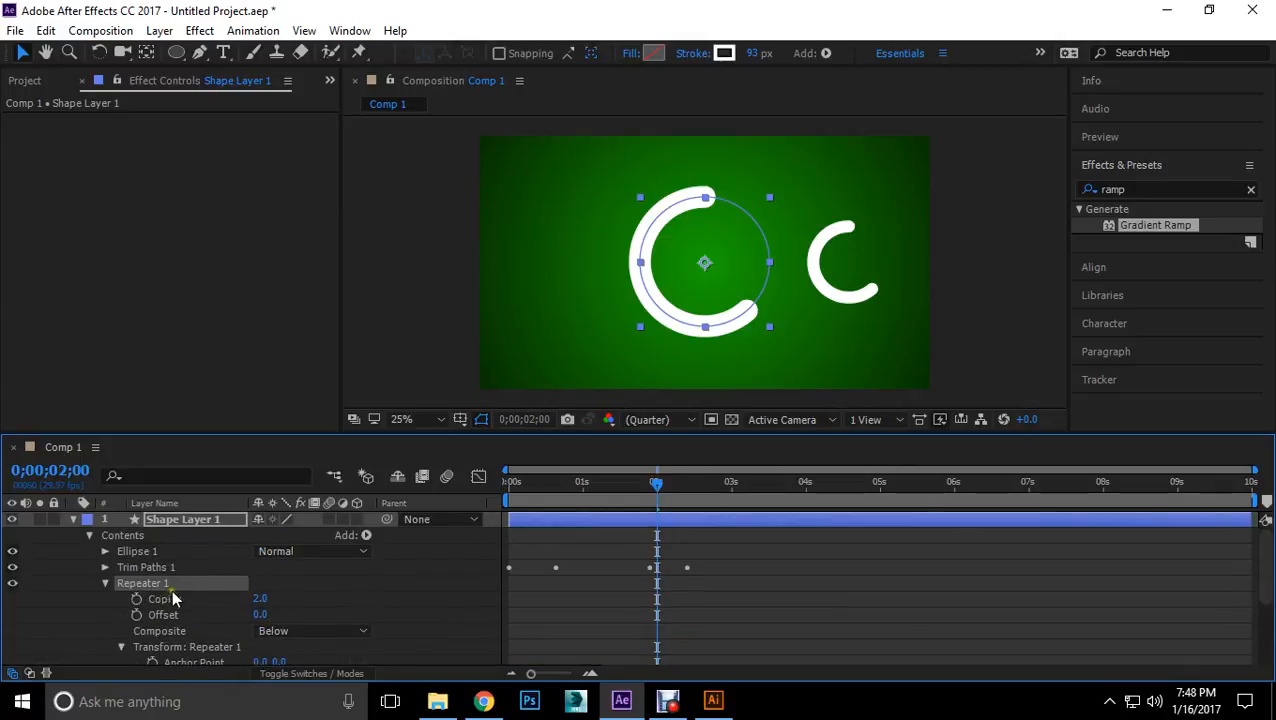
scroll(141, 580, down, 2)
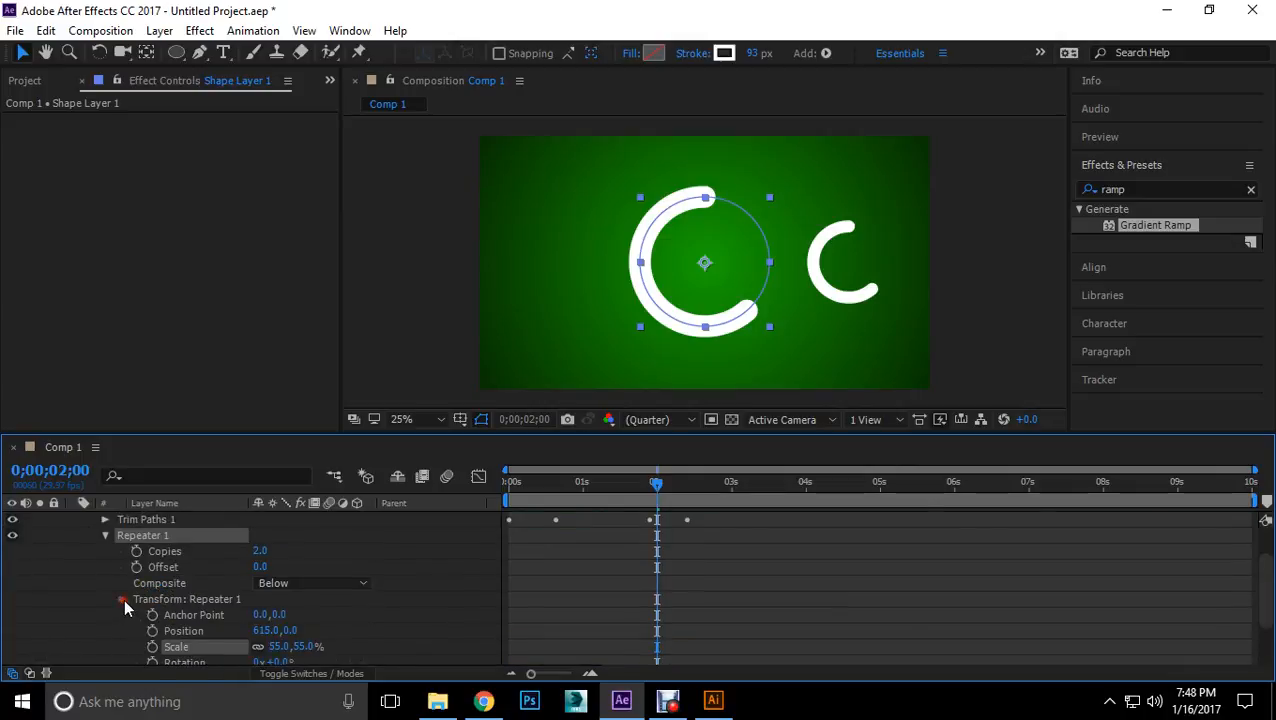
click(122, 600)
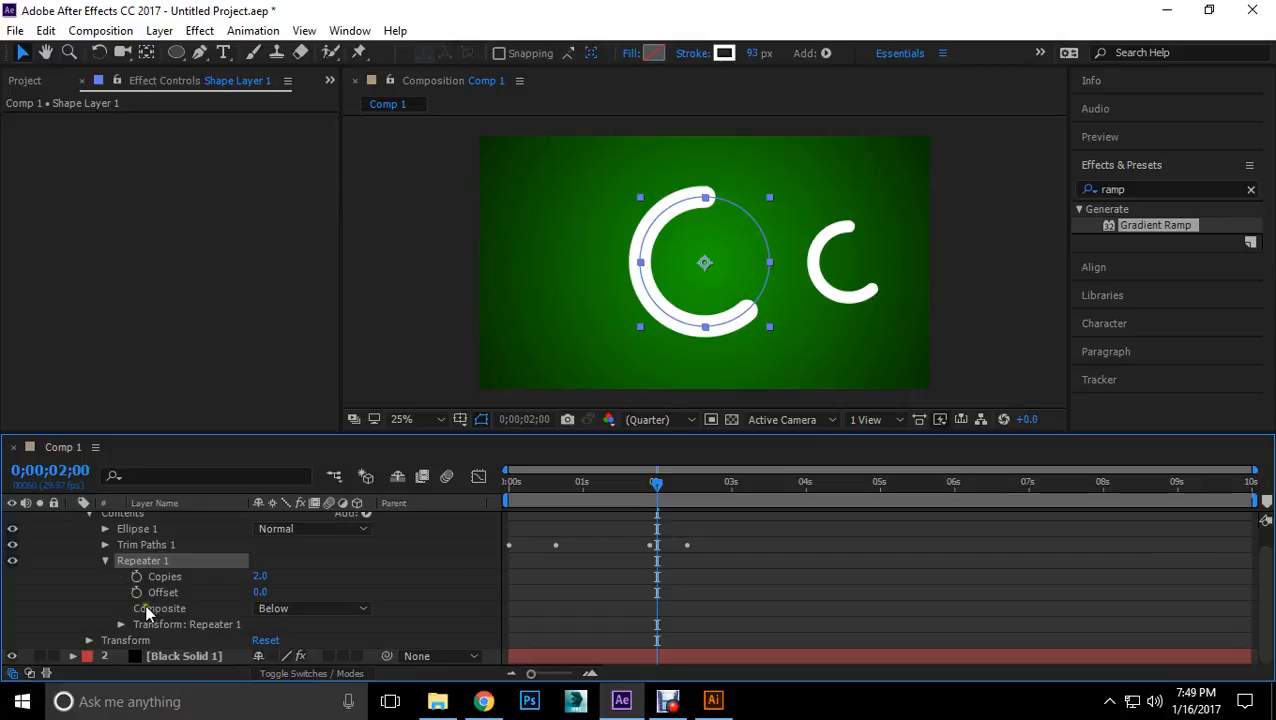
click(107, 557)
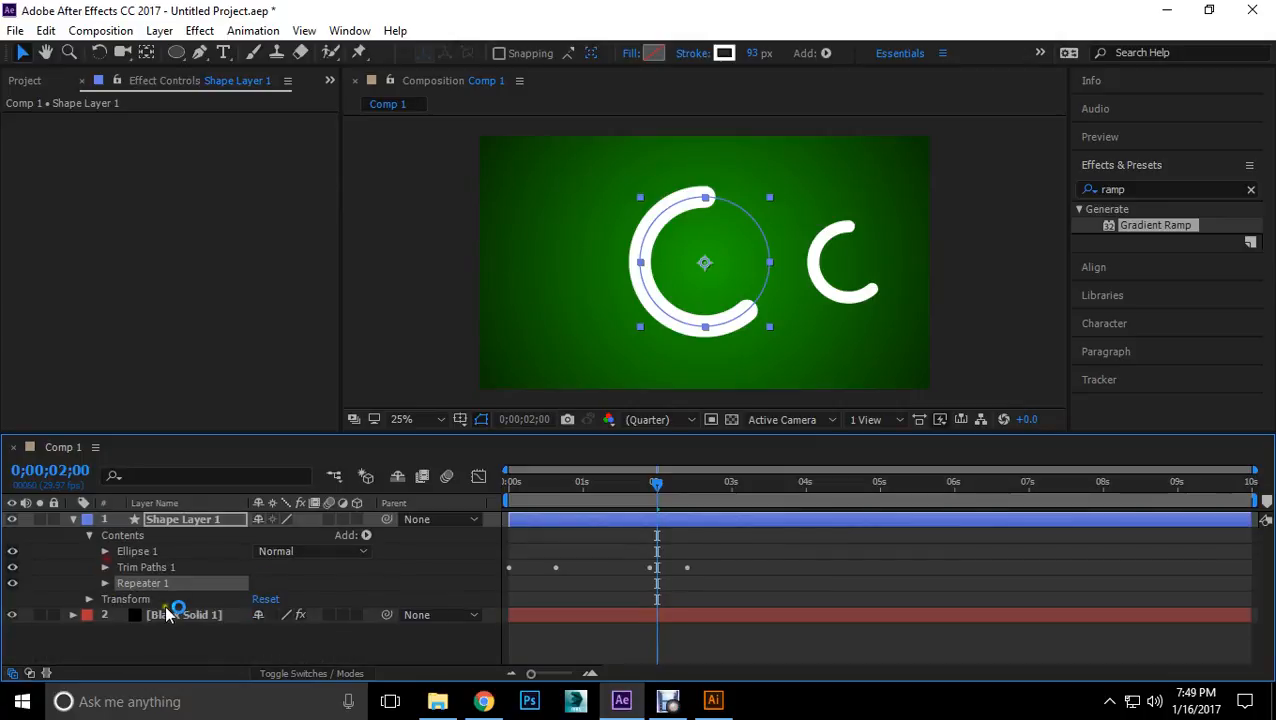
Step: Review the shape layer's Ellipse, Repeater and Repeater transform properties, including start and end opacity
click(103, 551)
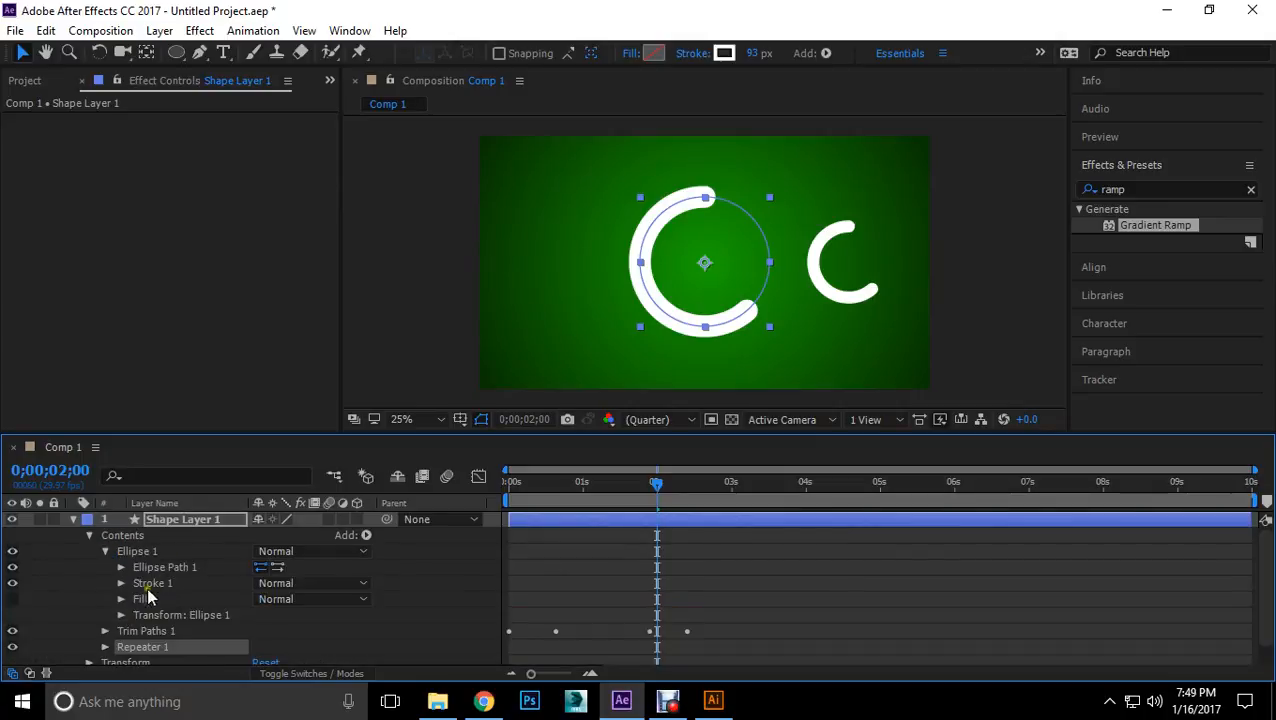
click(104, 551)
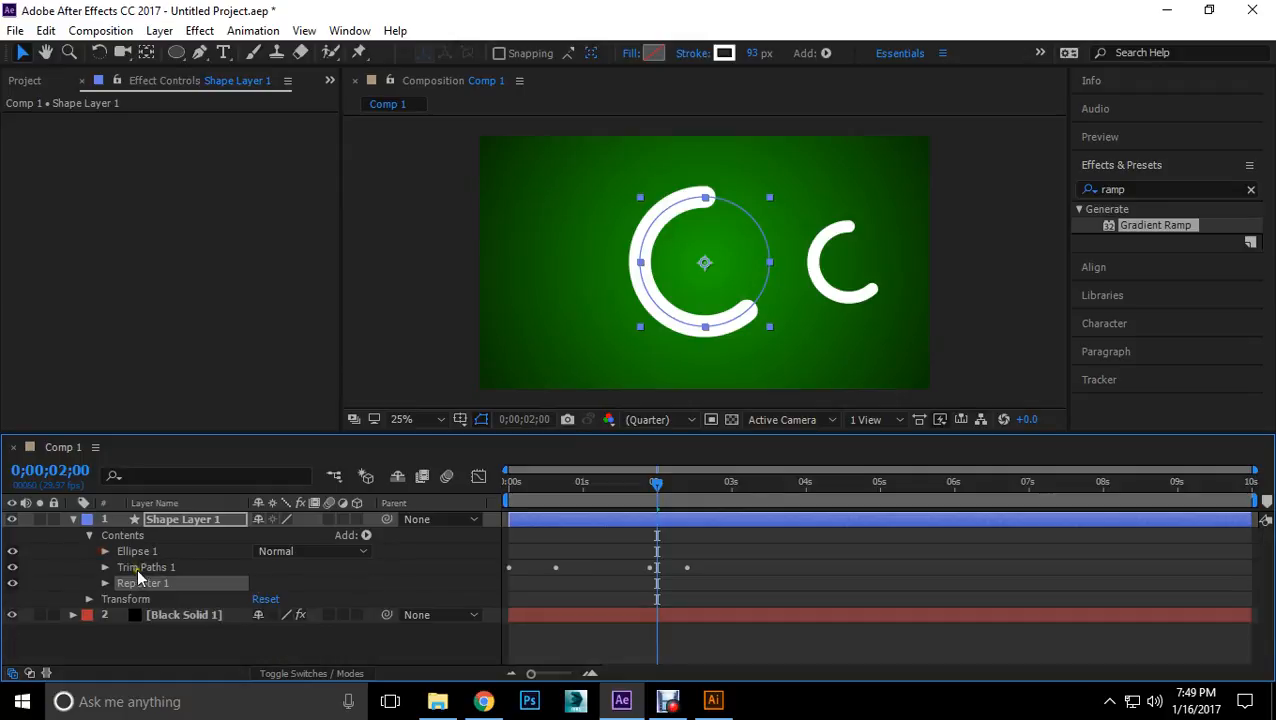
click(105, 584)
scroll(200, 610, down, 1)
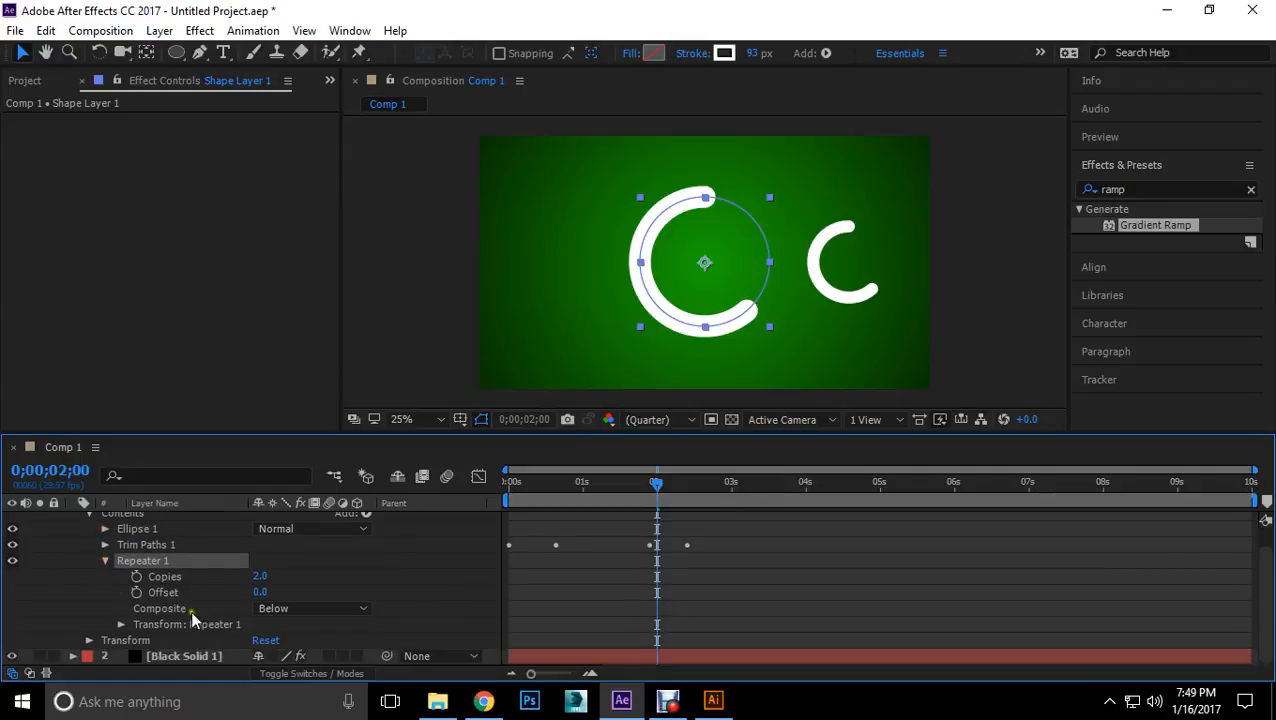
click(122, 624)
scroll(203, 620, down, 4)
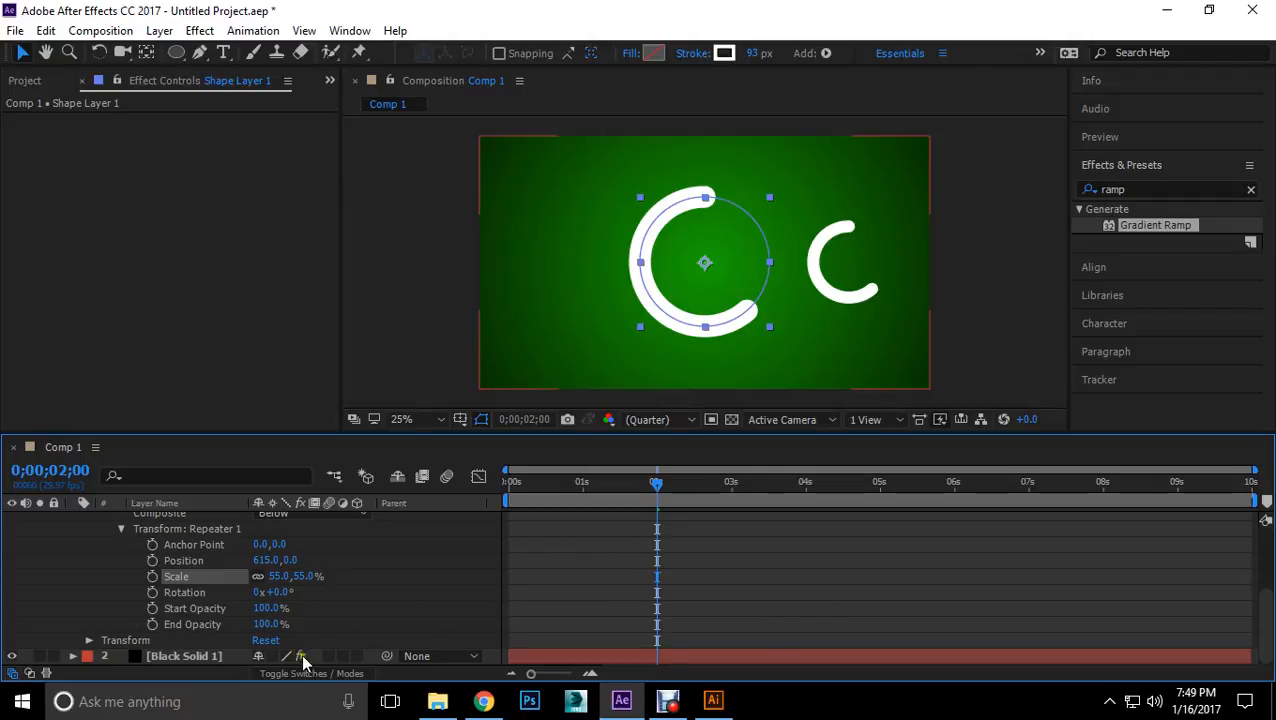
click(172, 608)
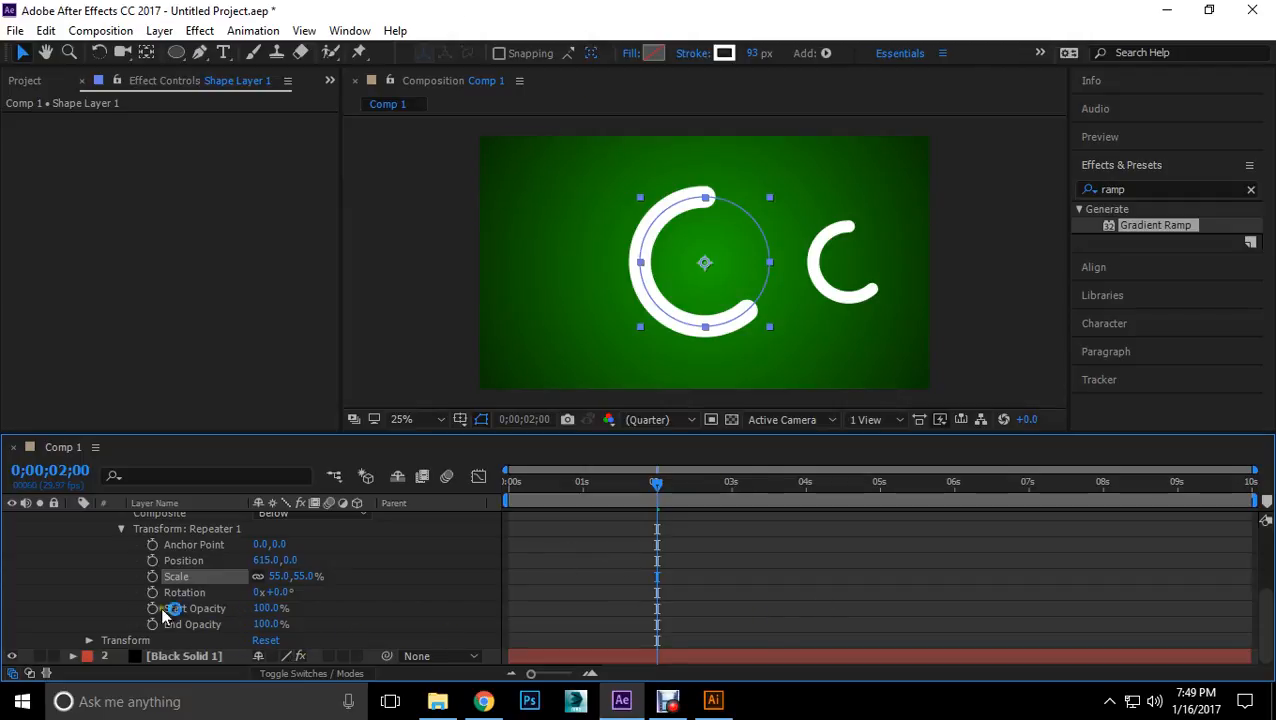
click(121, 528)
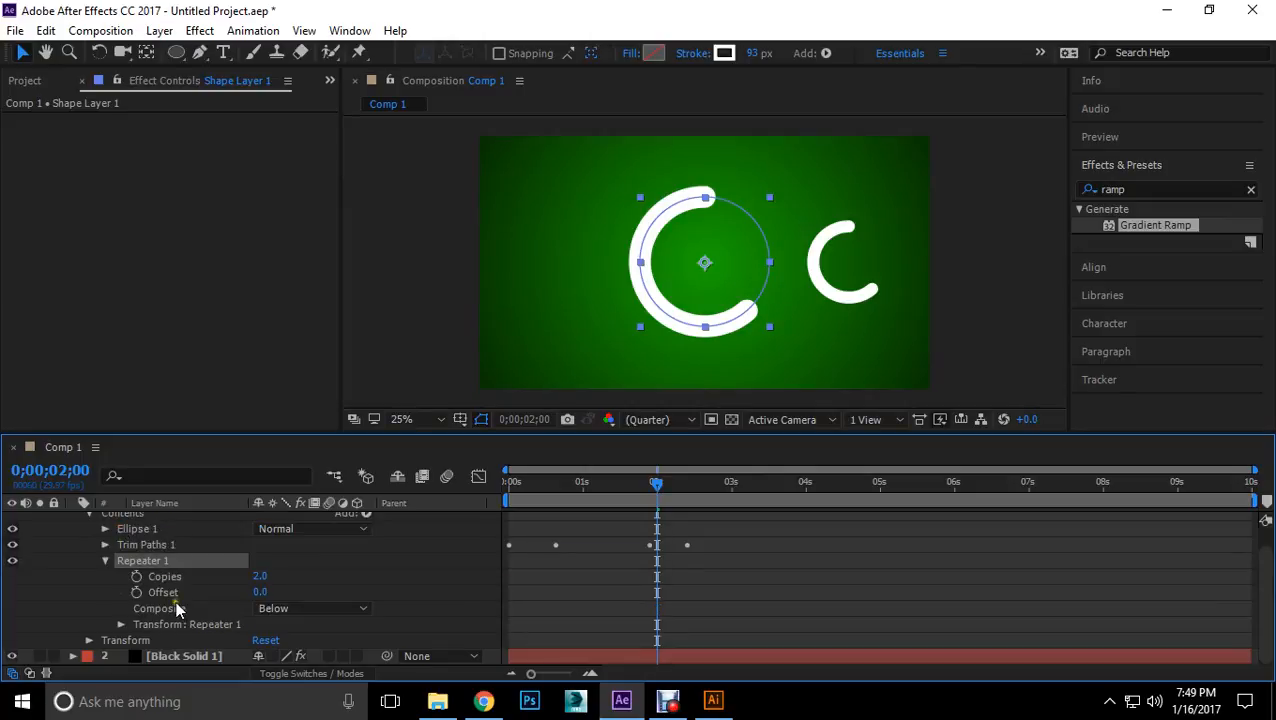
click(107, 560)
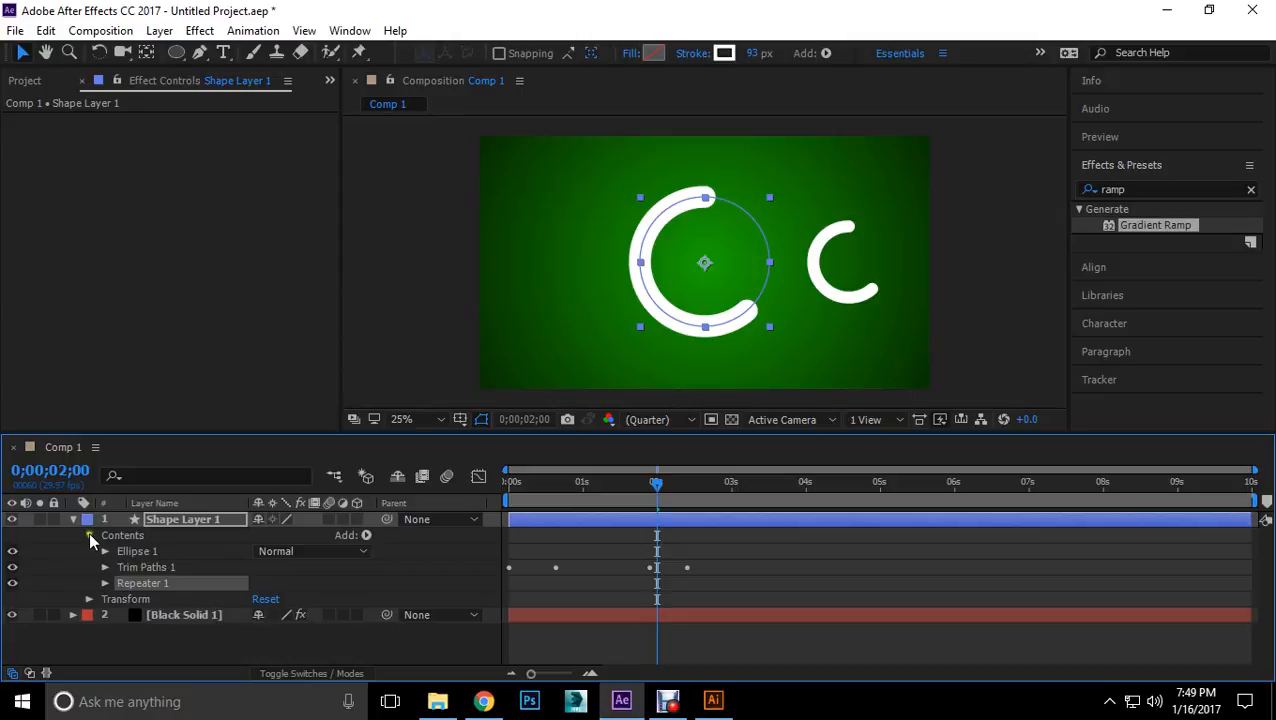
click(105, 552)
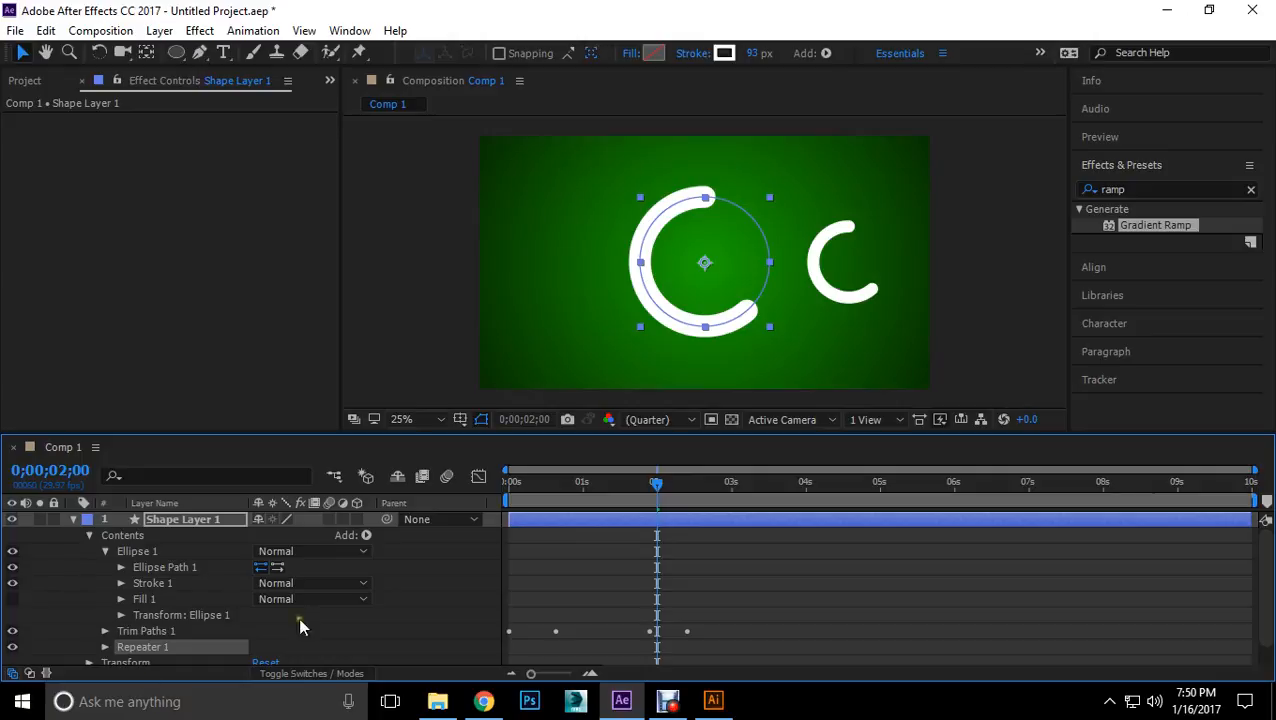
Step: Try stretching the green background solid vertically and moving it down, undo both changes, and deselect it
click(761, 368)
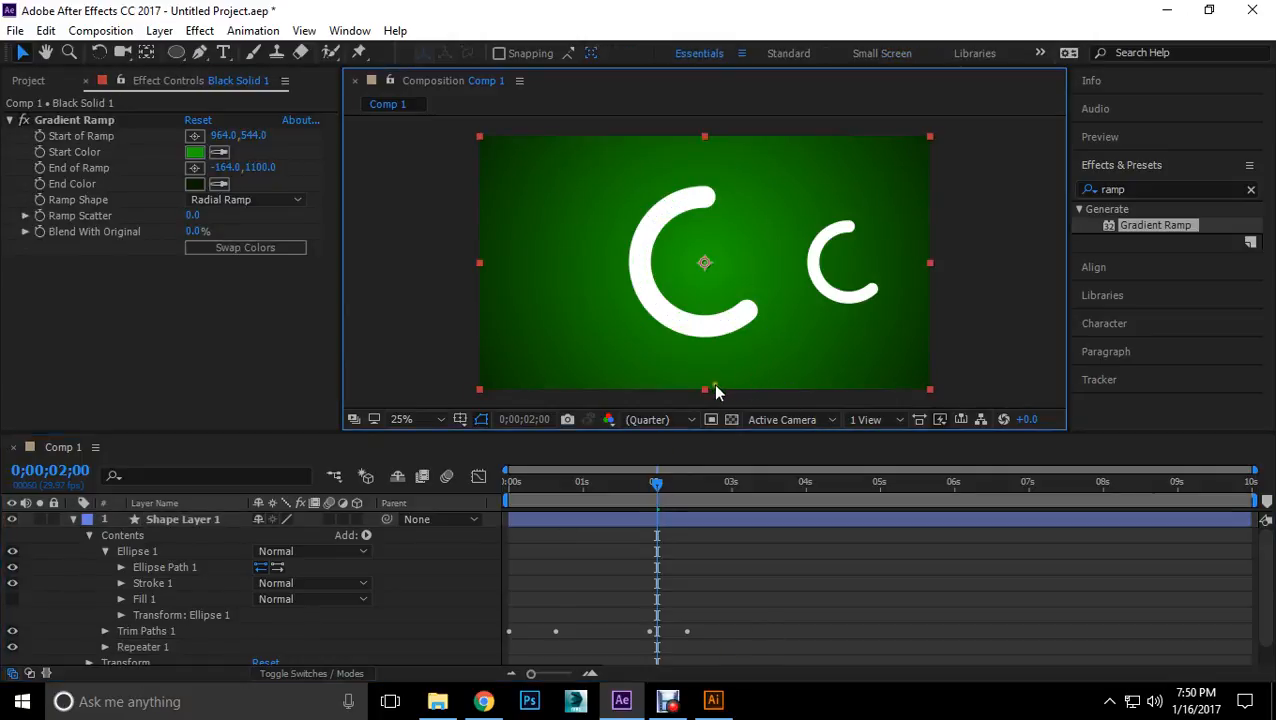
drag(705, 388, 733, 420)
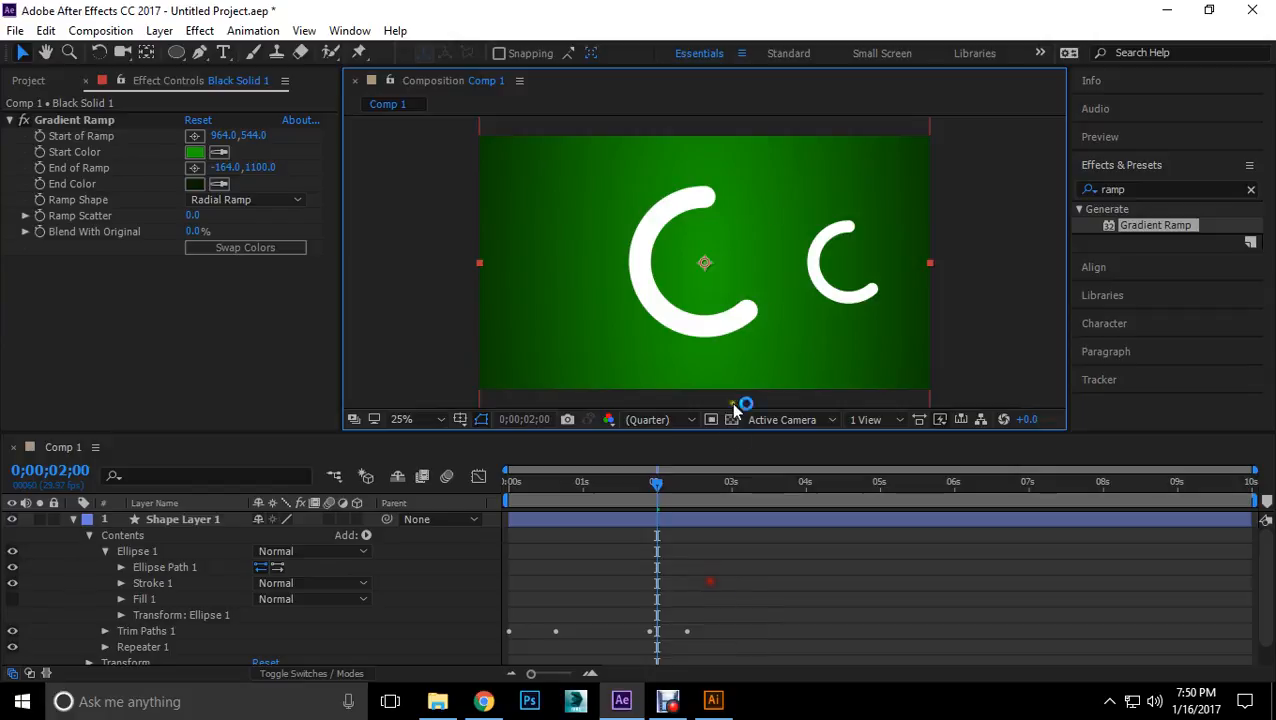
drag(771, 367, 770, 497)
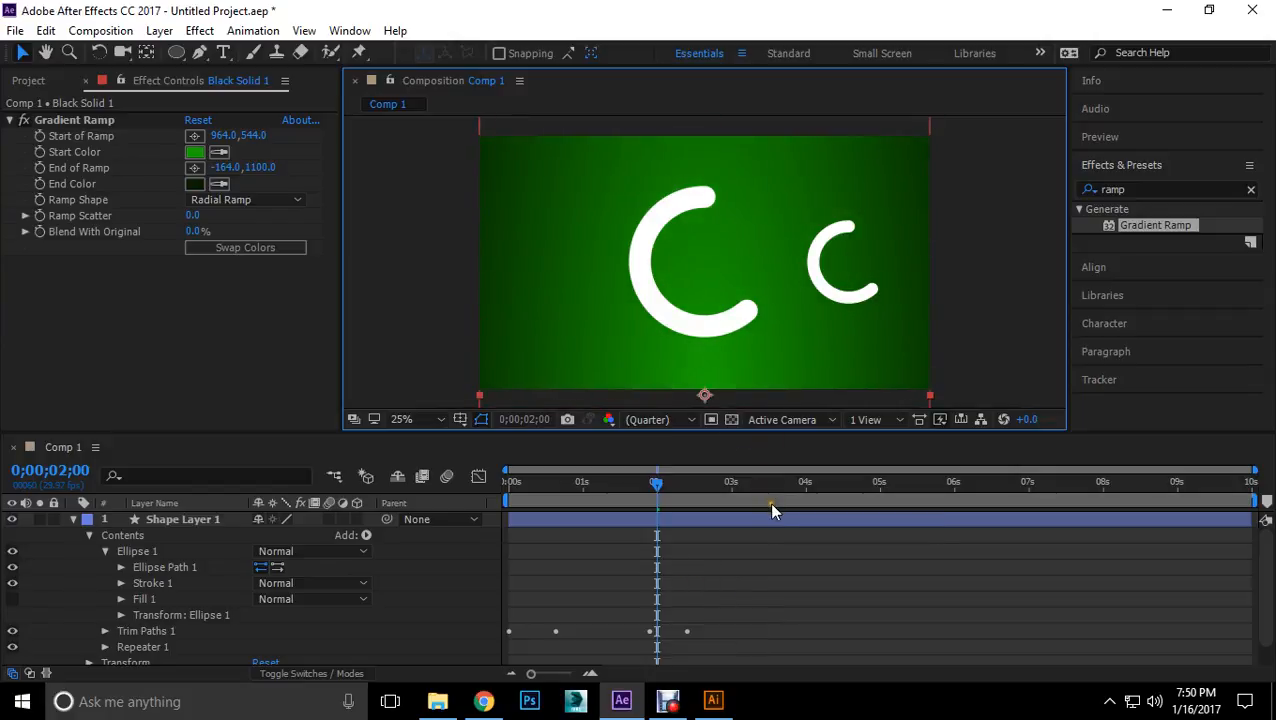
key(ctrl+z)
key(ctrl+z)
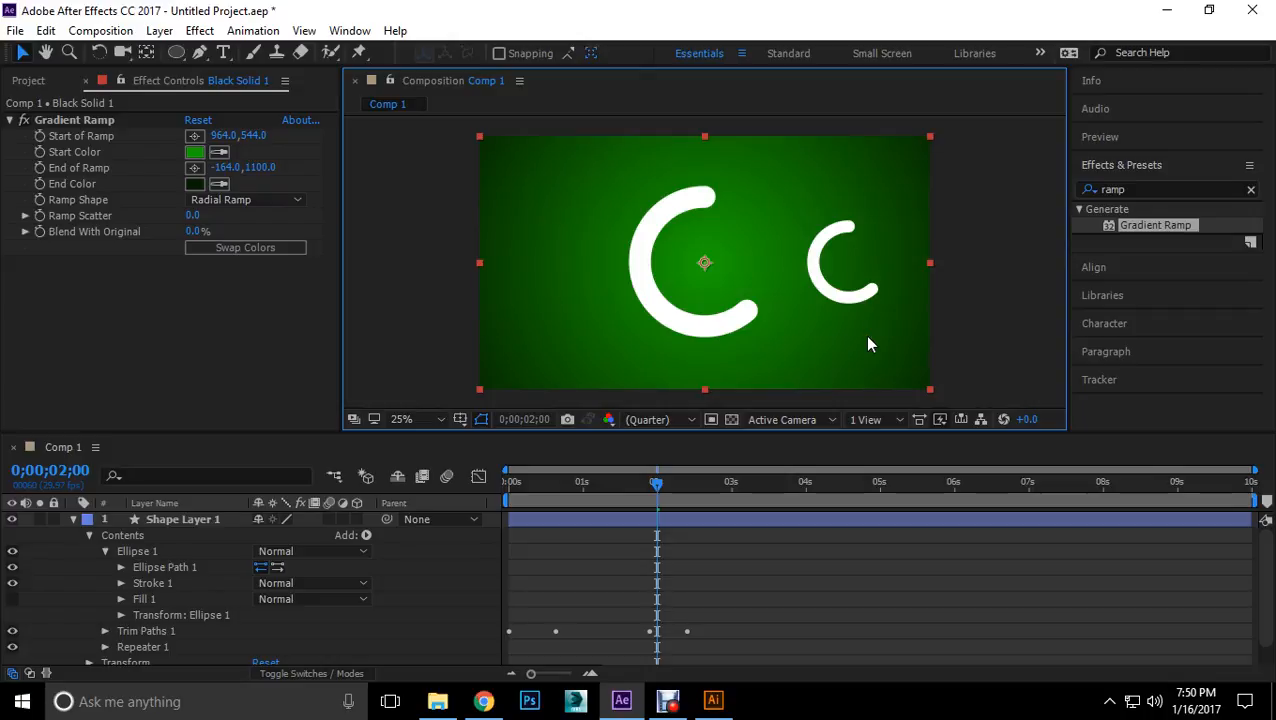
click(995, 355)
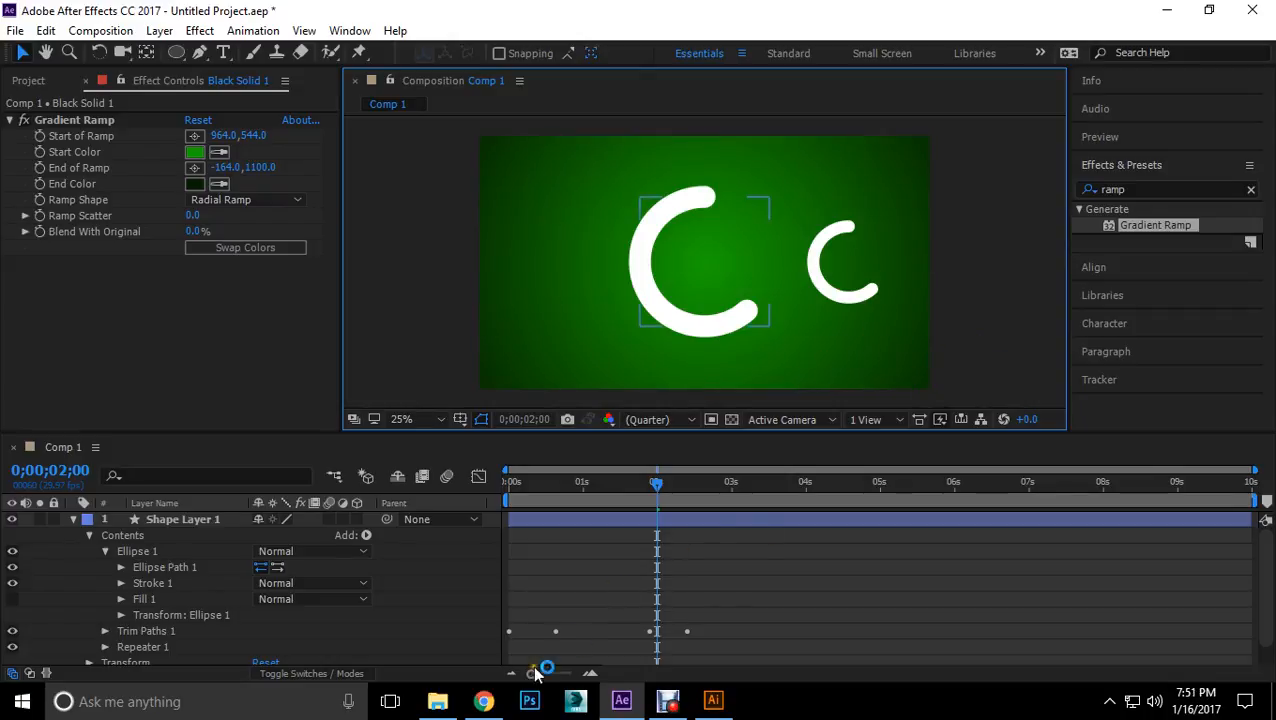
click(483, 701)
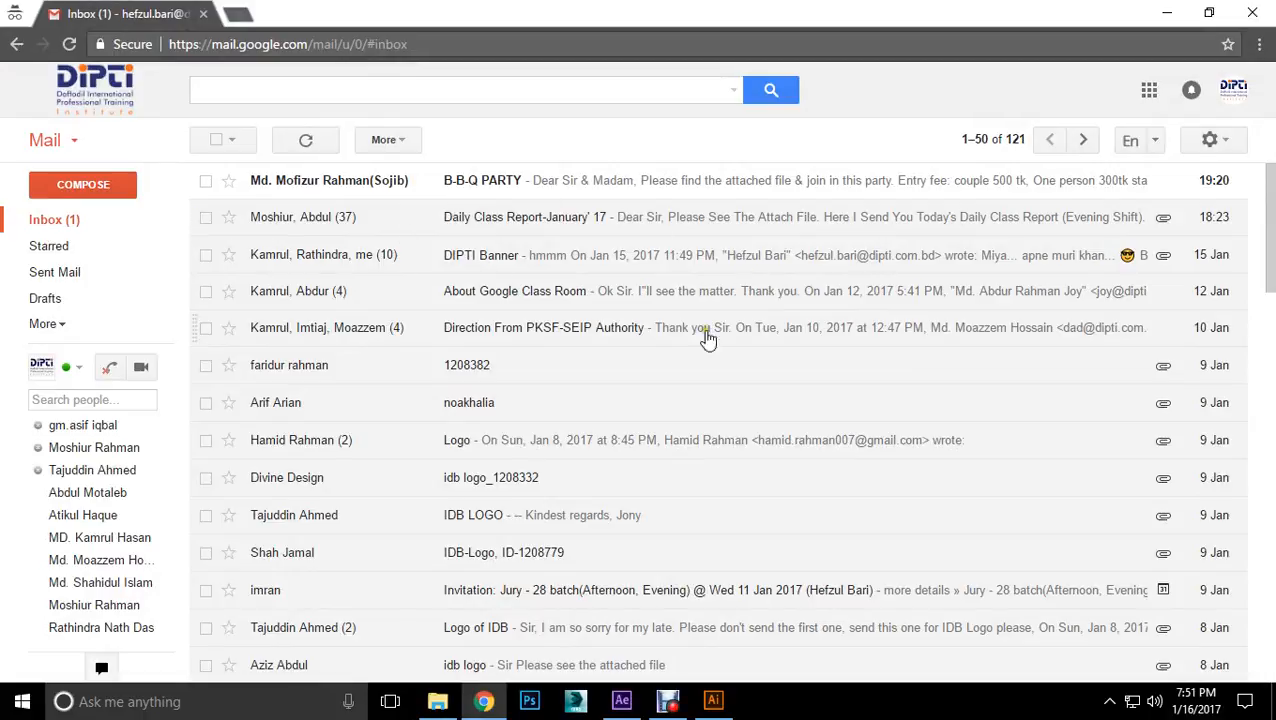
scroll(718, 370, down, 6)
scroll(718, 373, up, 4)
scroll(718, 373, down, 9)
scroll(718, 373, down, 4)
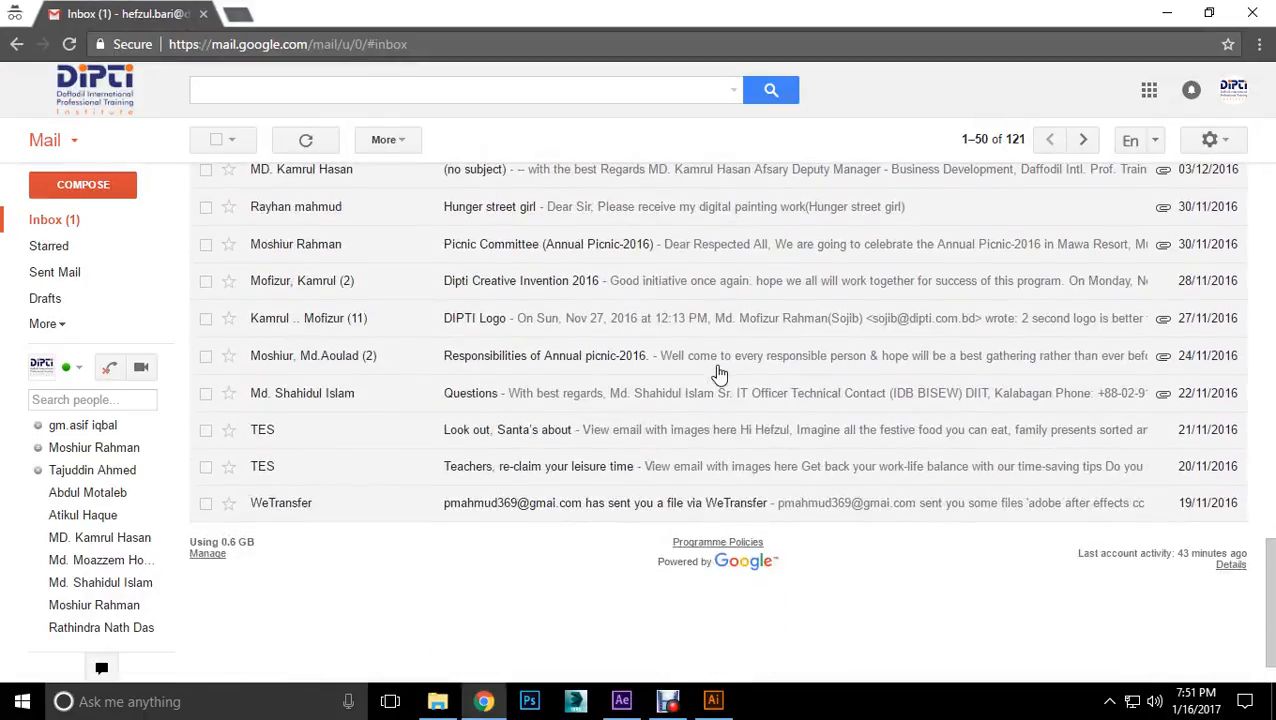
scroll(718, 373, up, 5)
scroll(718, 373, down, 5)
scroll(718, 373, up, 5)
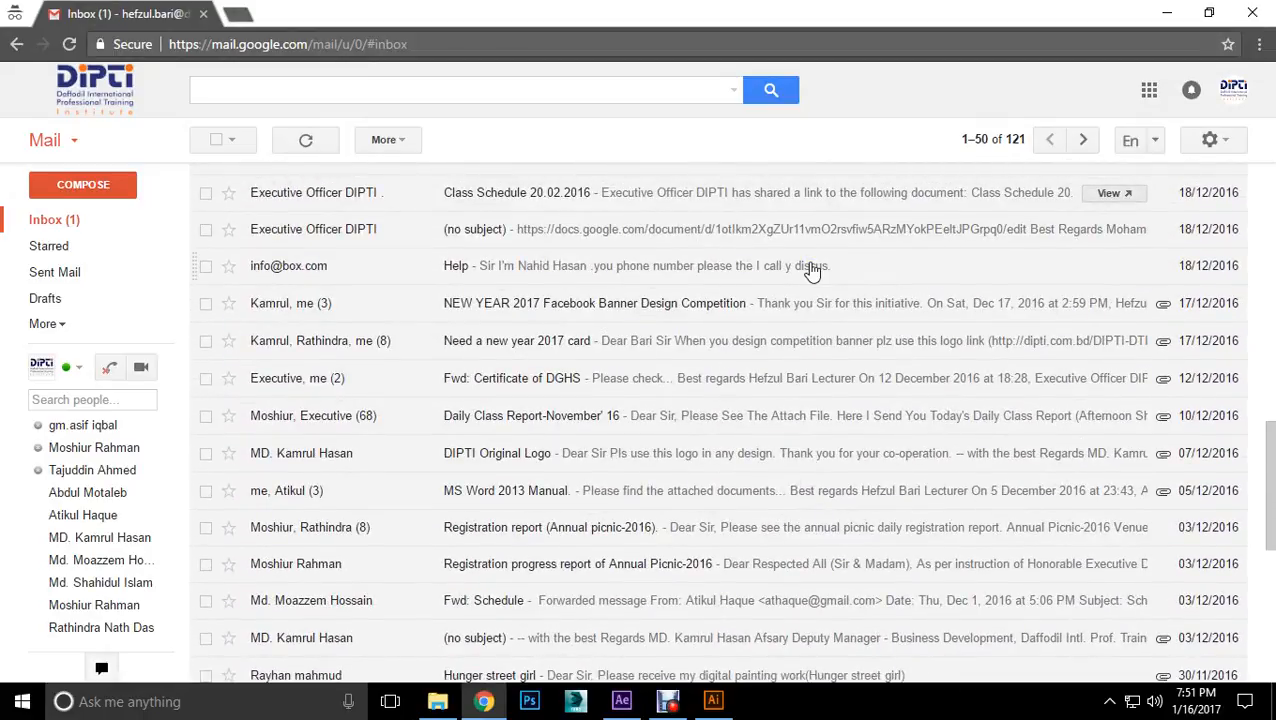
scroll(806, 275, down, 5)
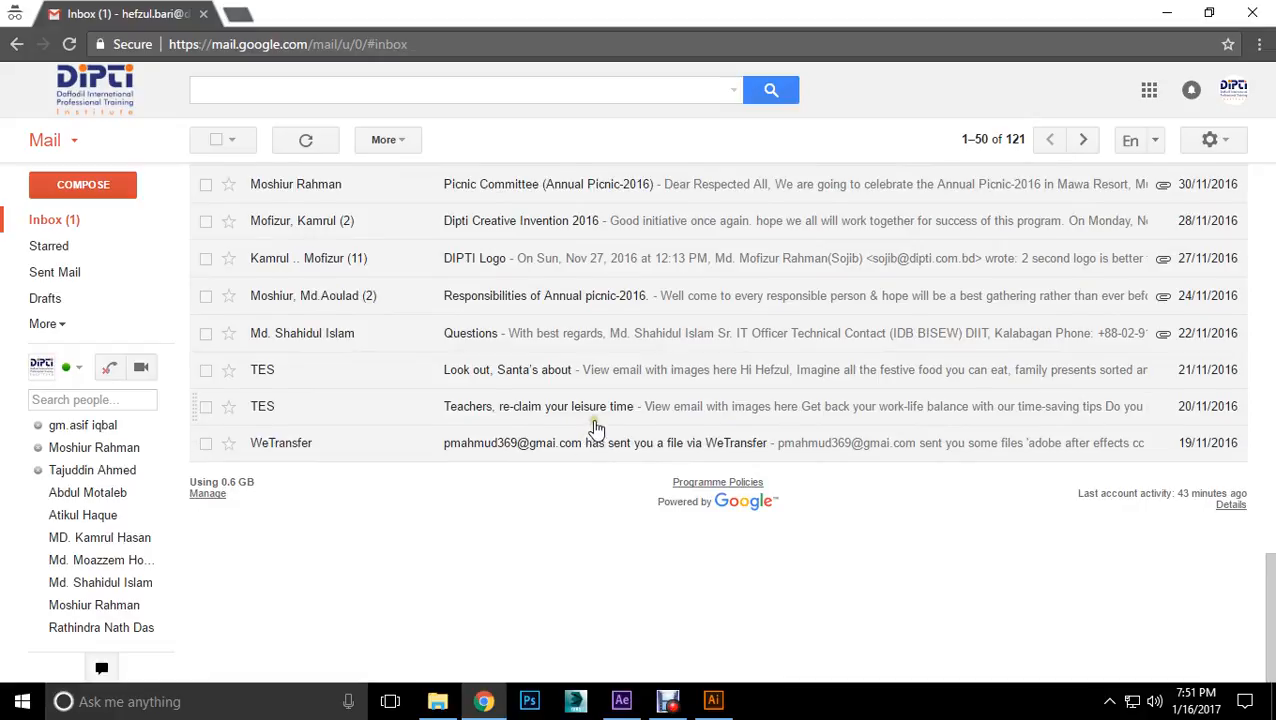
scroll(594, 430, up, 4)
scroll(596, 428, down, 3)
scroll(595, 427, down, 1)
scroll(592, 424, up, 5)
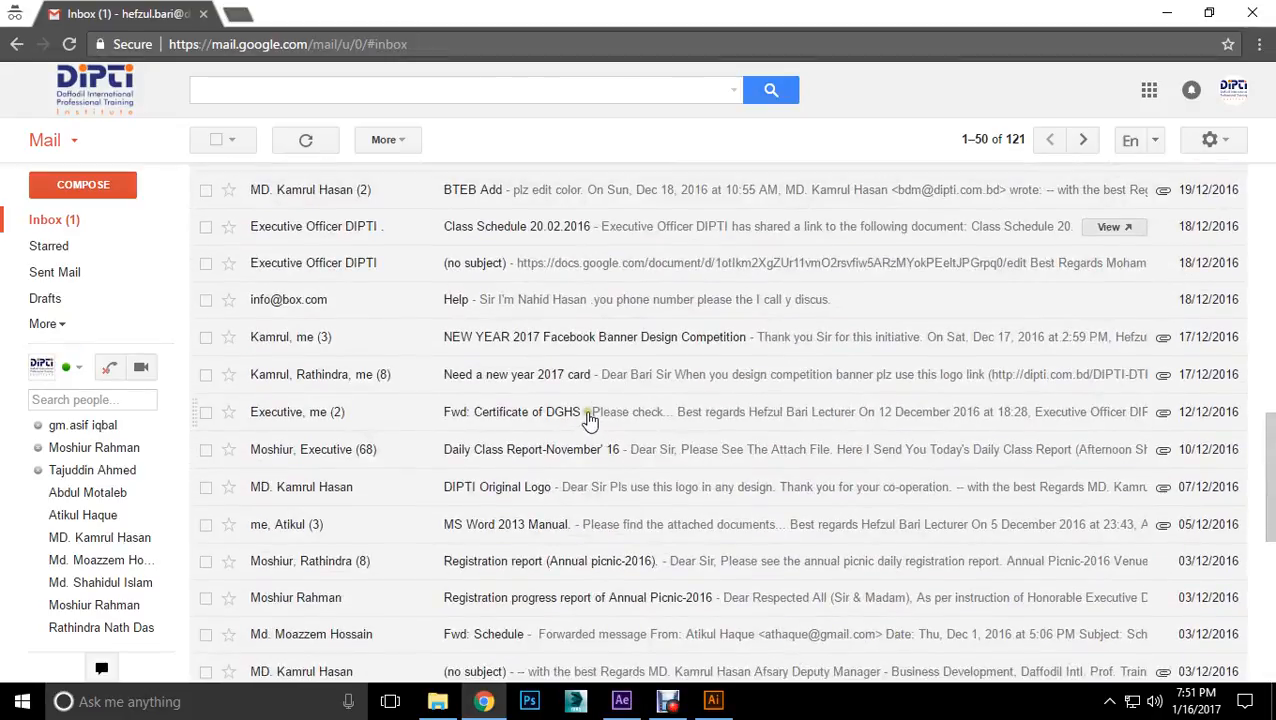
scroll(589, 420, down, 1)
scroll(589, 420, up, 1)
click(1166, 13)
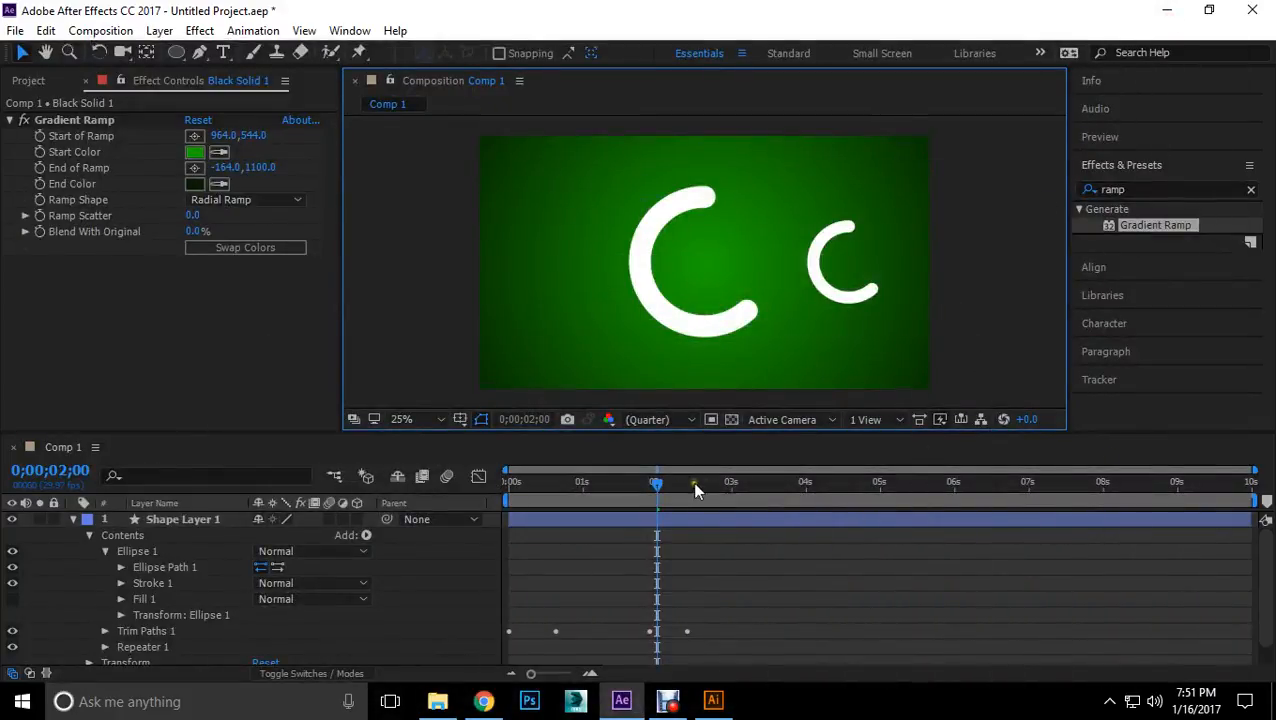
Step: Set the Repeater to 5 copies at 0;00;01;29 and collapse the Ellipse and Repeater properties
mouse_move(657, 483)
mouse_down()
mouse_move(583, 494)
mouse_move(685, 488)
mouse_move(594, 487)
mouse_move(648, 492)
mouse_up()
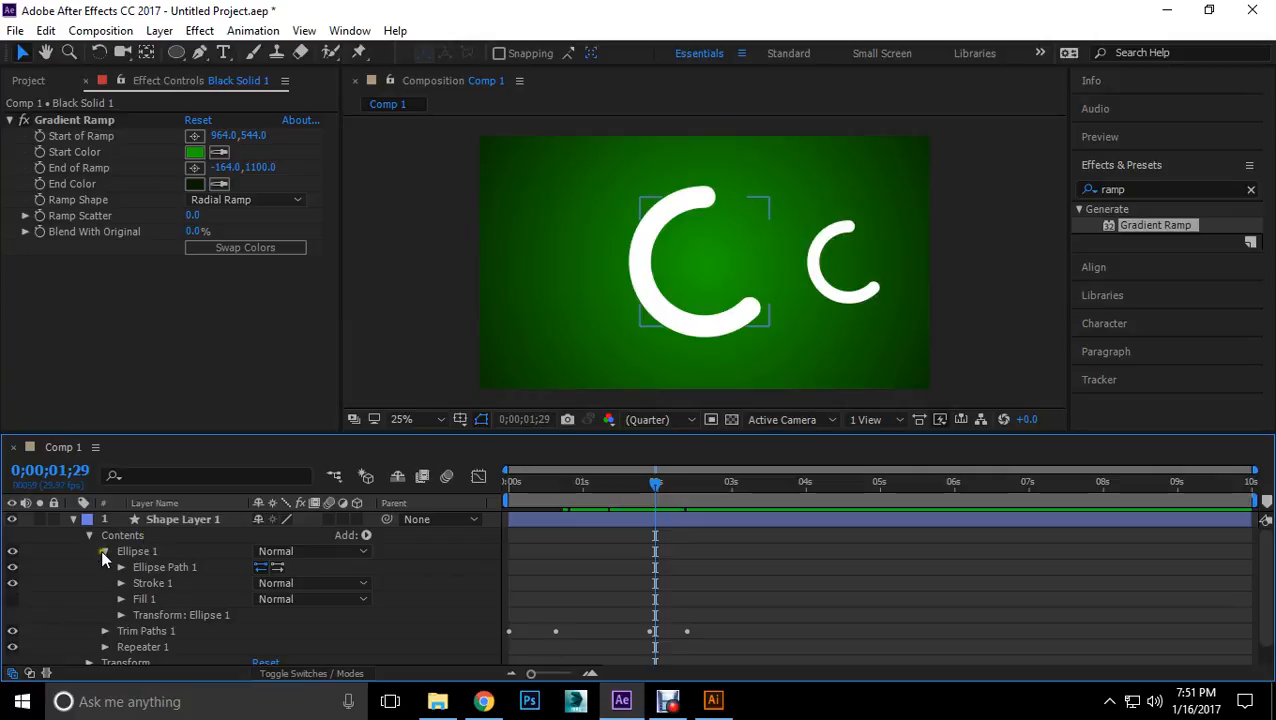
click(105, 647)
scroll(125, 640, down, 3)
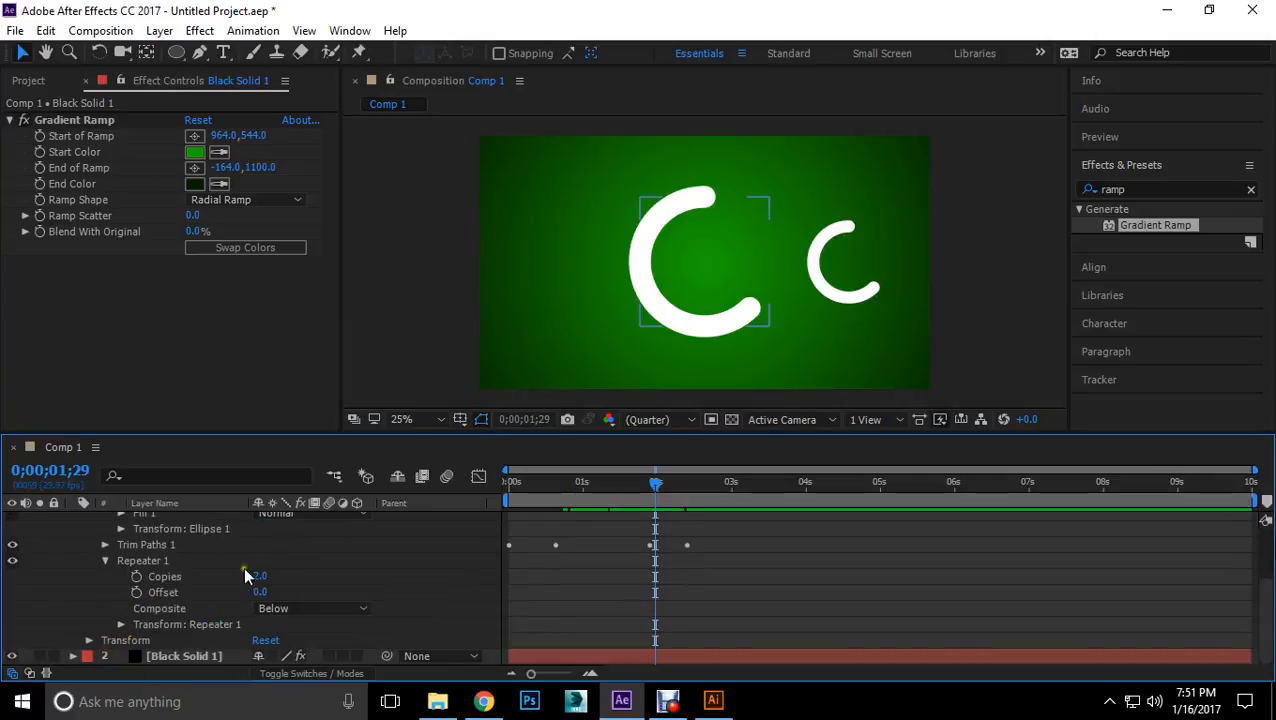
drag(262, 576, 298, 595)
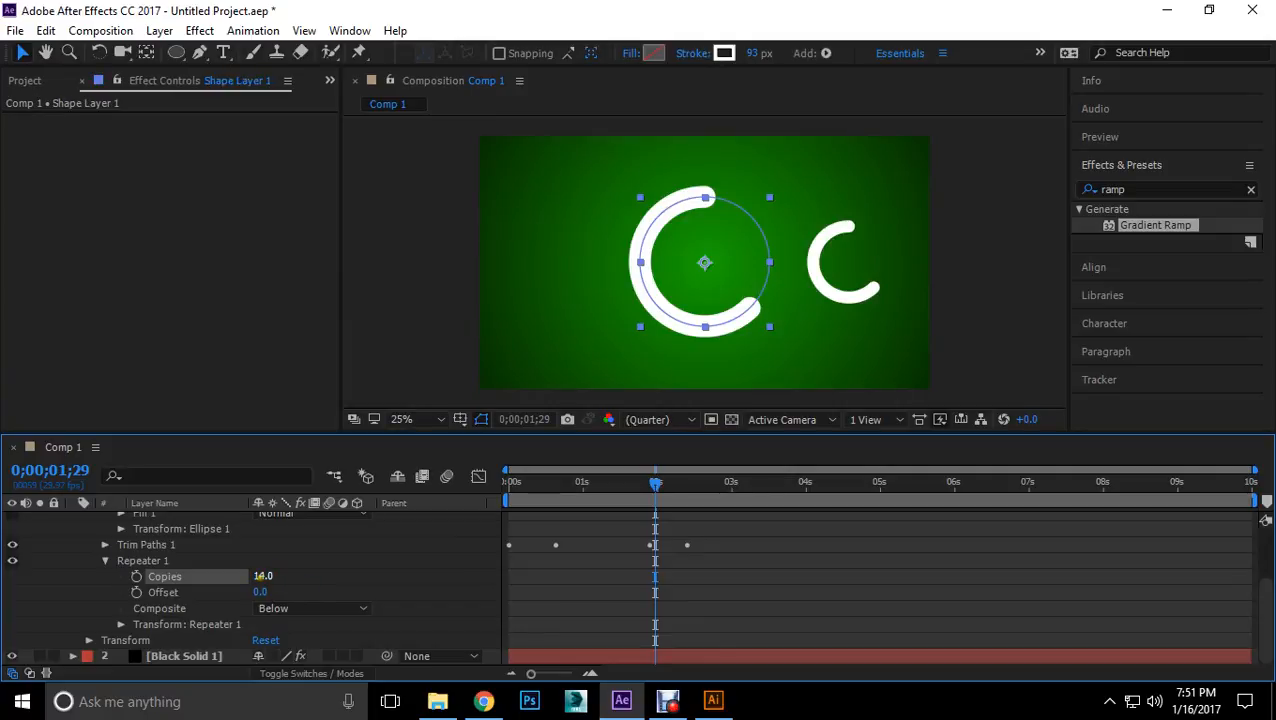
click(259, 574)
text(5)
key(Return)
click(106, 561)
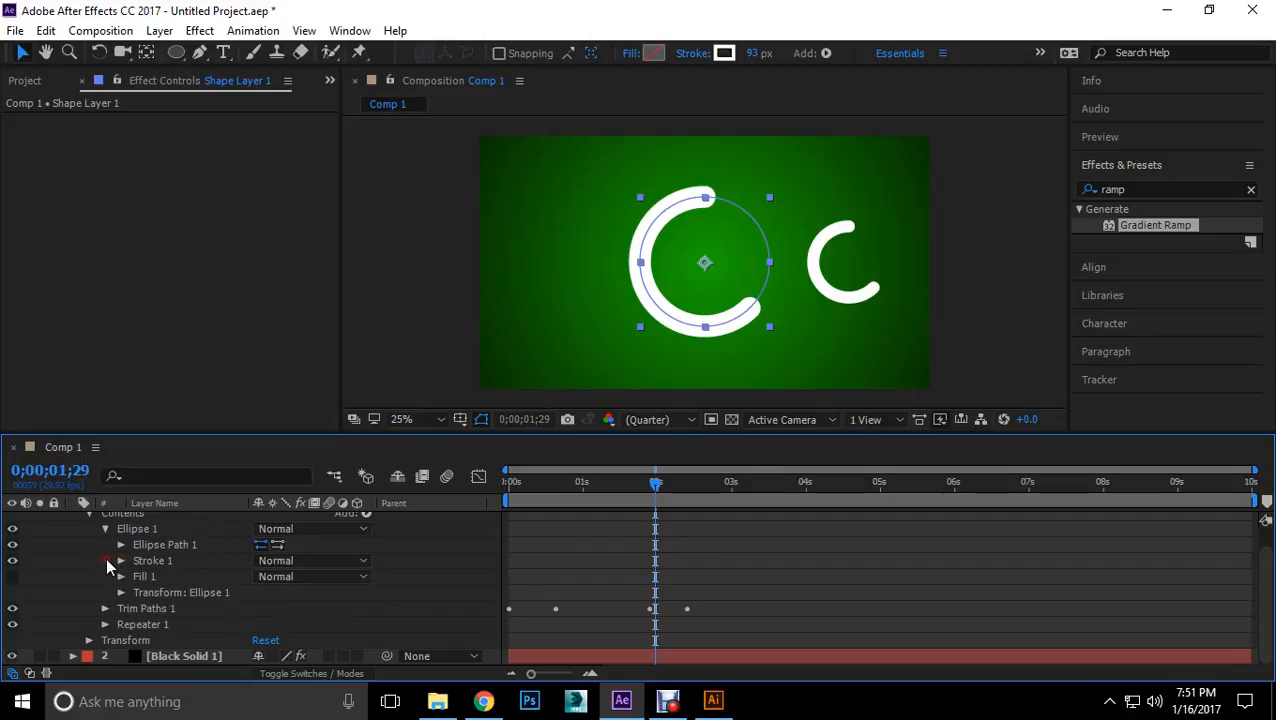
click(105, 624)
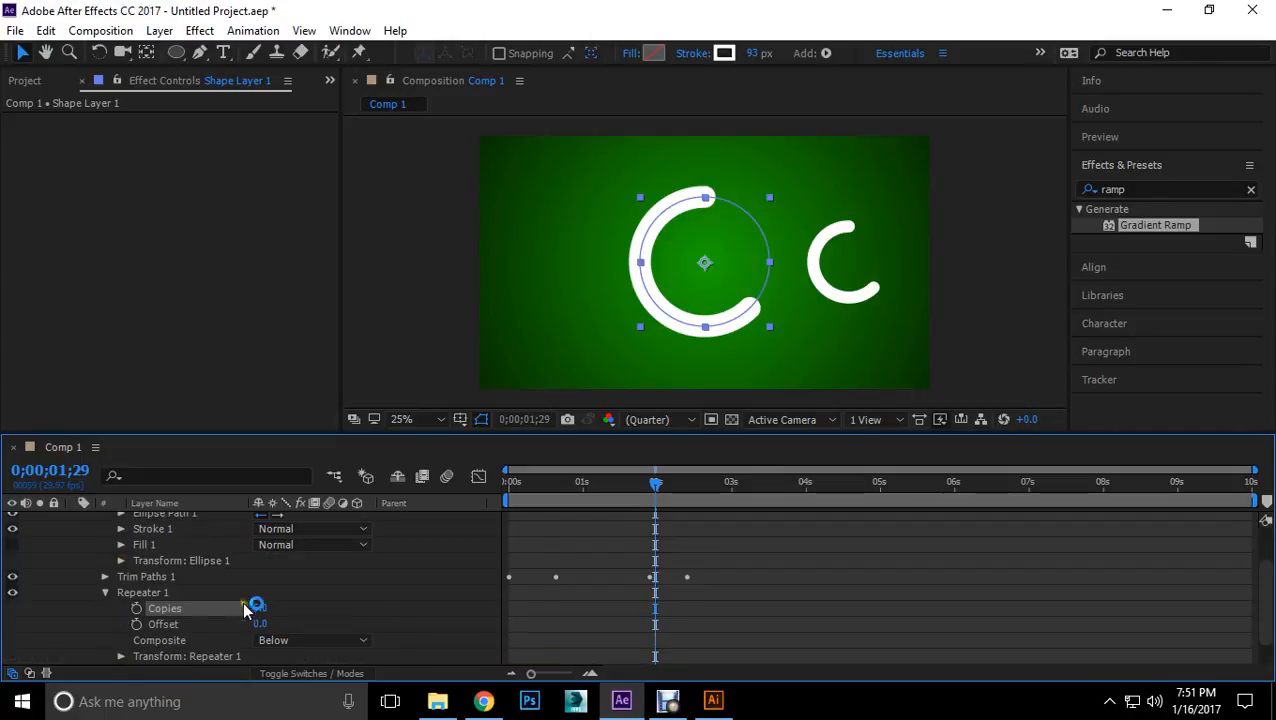
click(105, 592)
scroll(153, 607, up, 1)
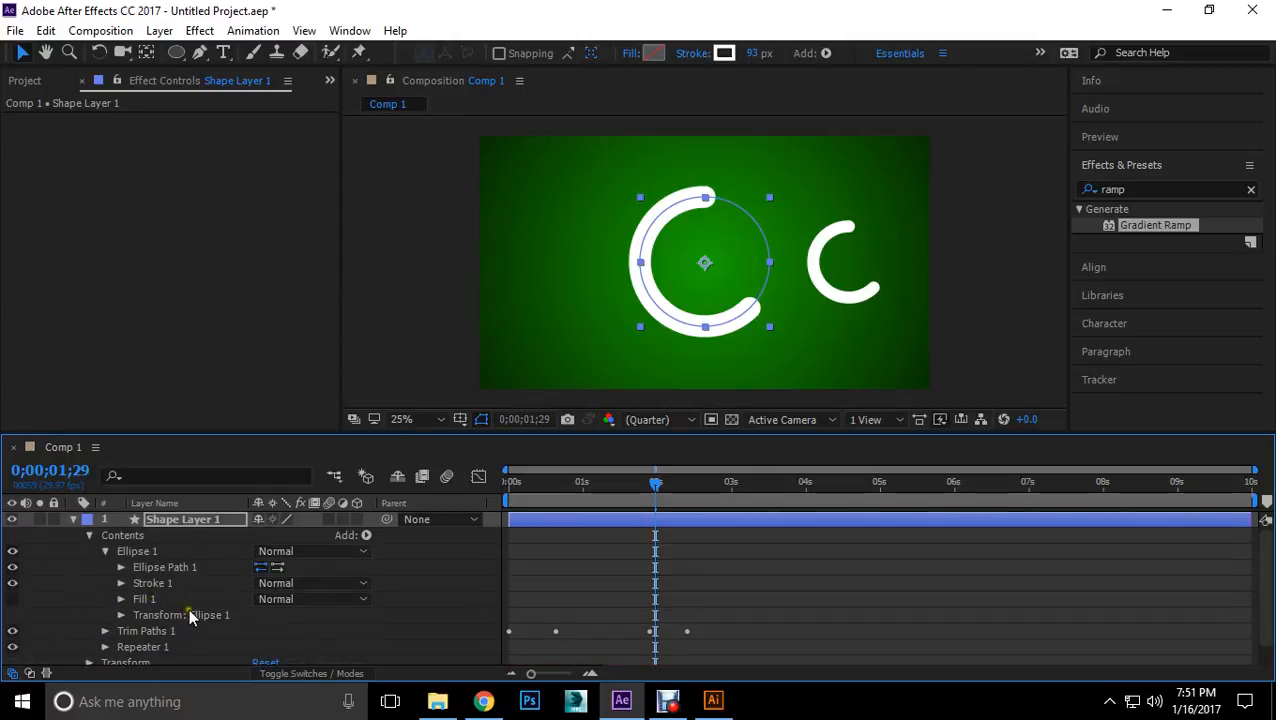
click(105, 551)
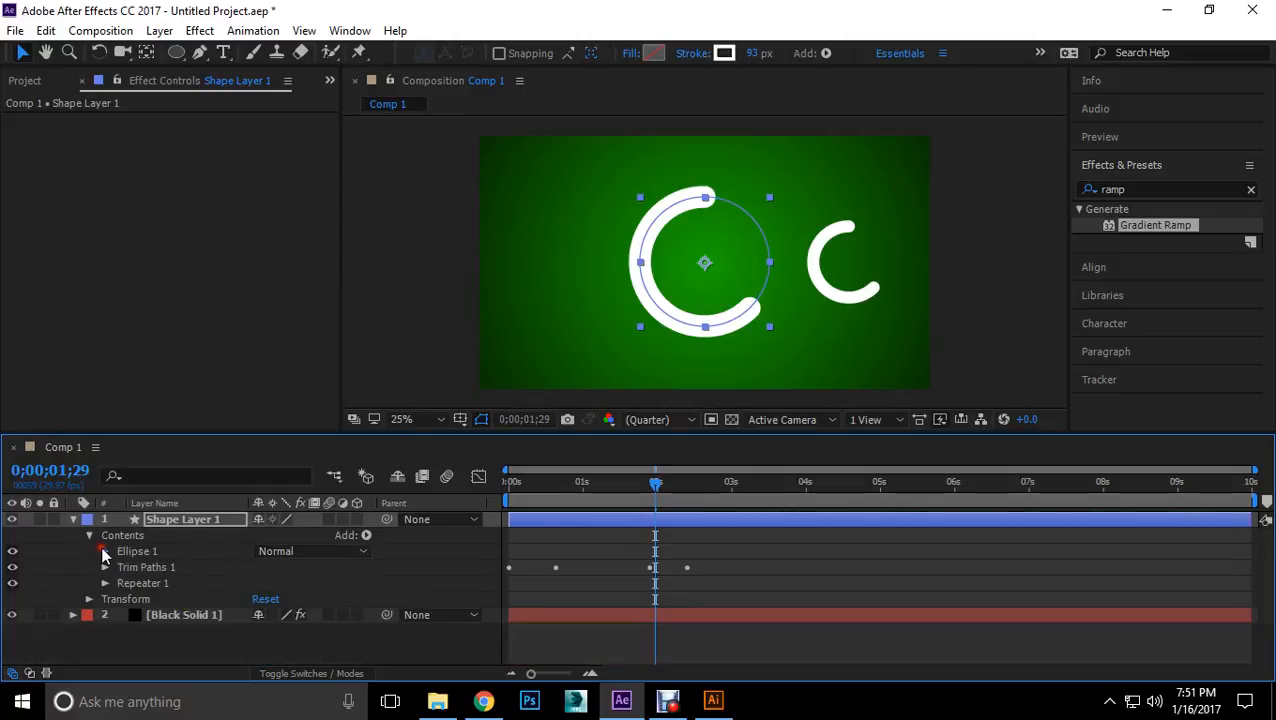
Step: Try a Repeater offset of -35 and reset the offset to 0
click(105, 583)
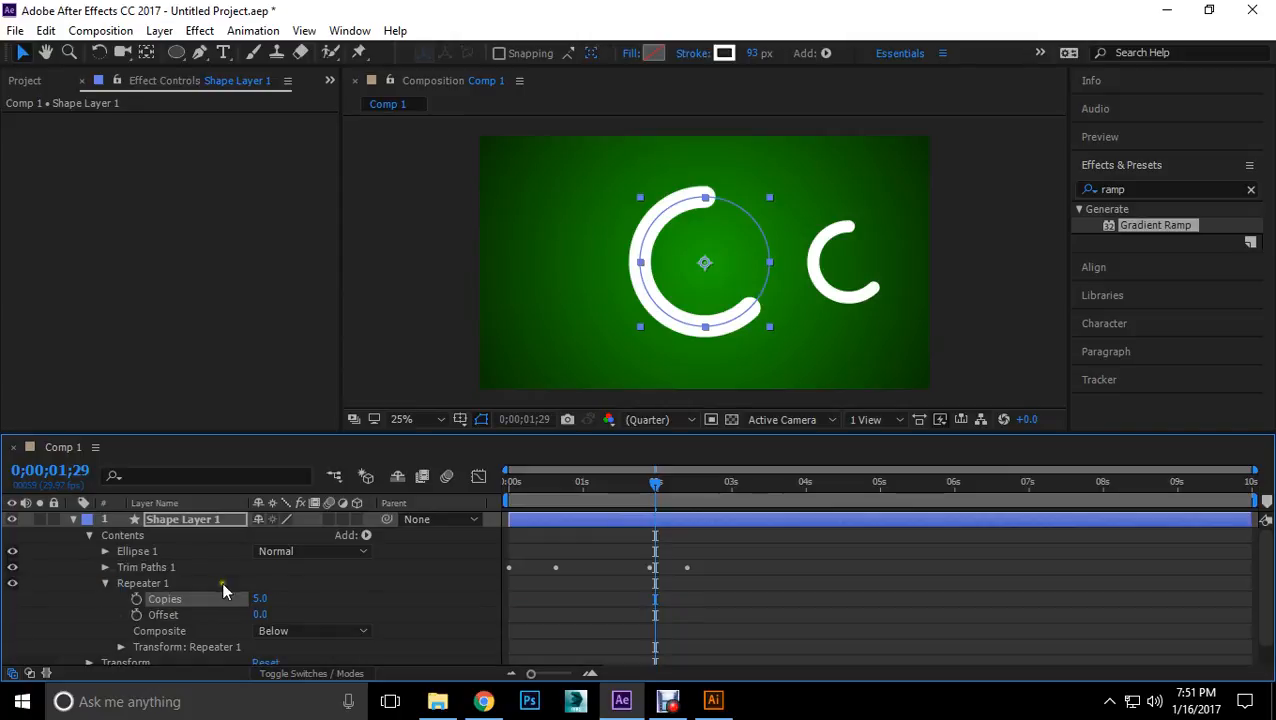
scroll(285, 600, down, 1)
mouse_move(258, 592)
mouse_down()
mouse_move(278, 593)
mouse_move(239, 596)
mouse_up()
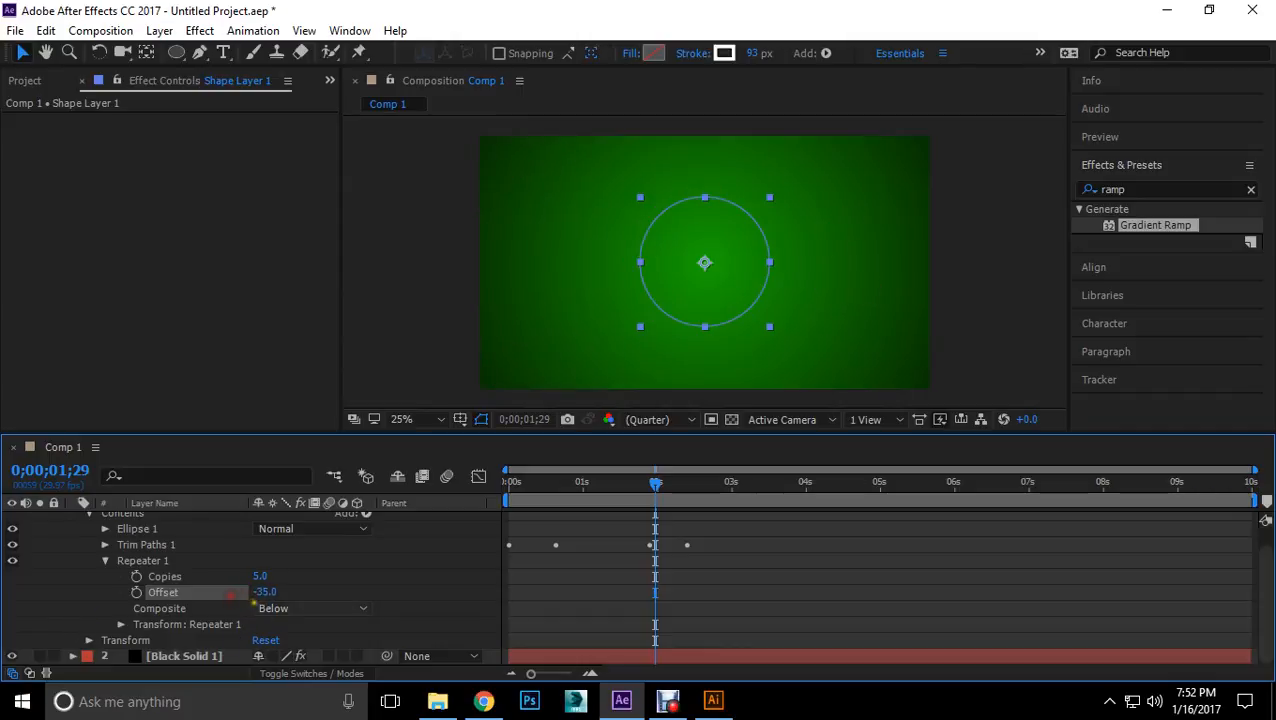
click(267, 592)
text(0)
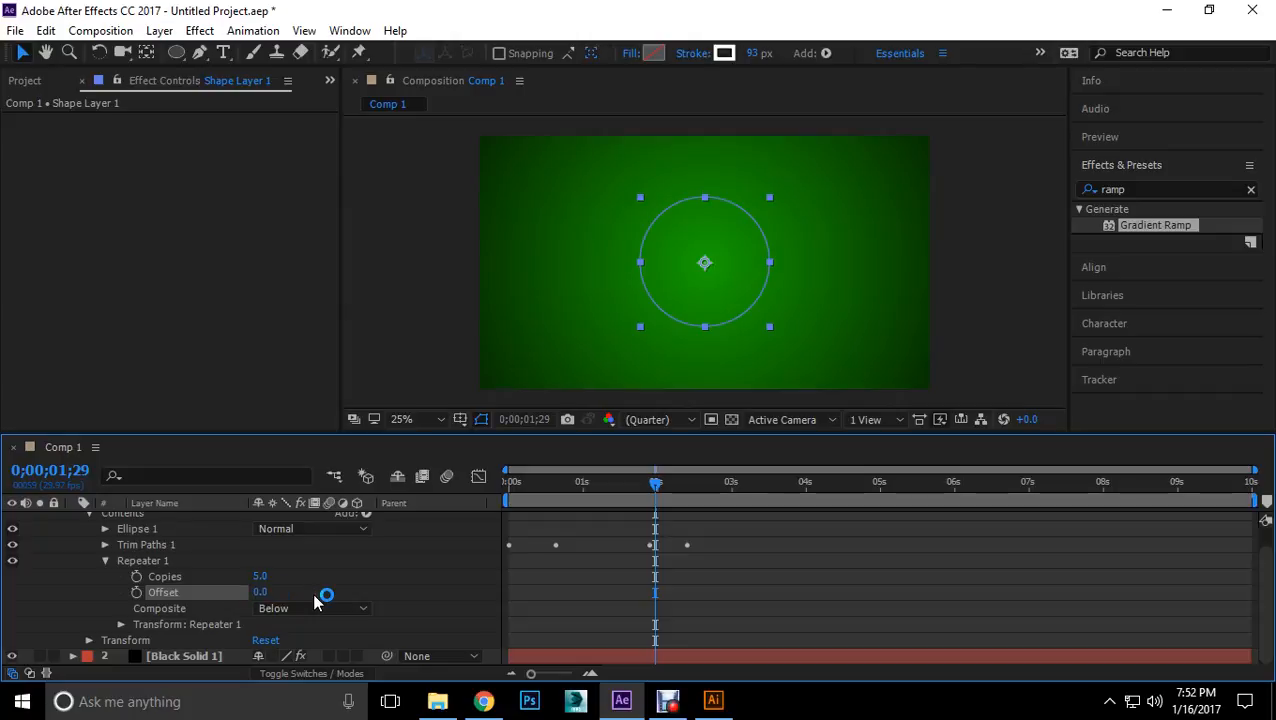
key(Return)
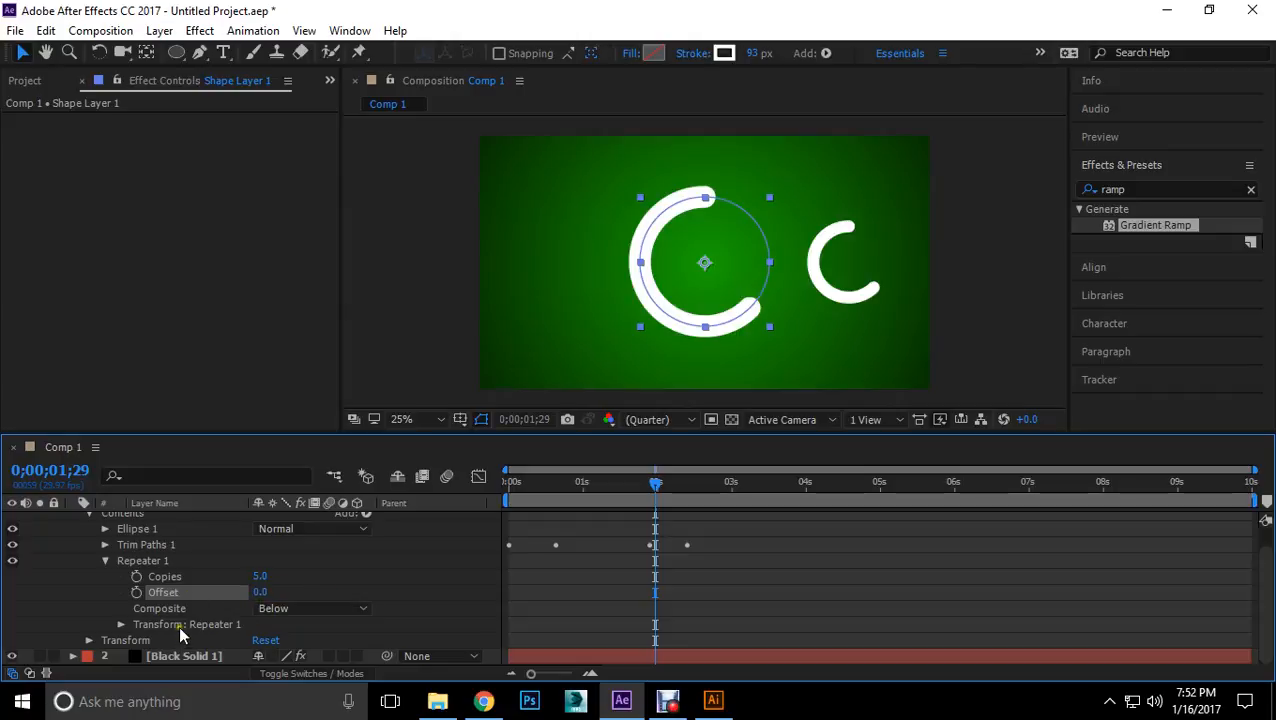
Step: Set the Repeater's transform position to 201, 0 so the copies stand closer together
click(121, 624)
scroll(220, 634, down, 3)
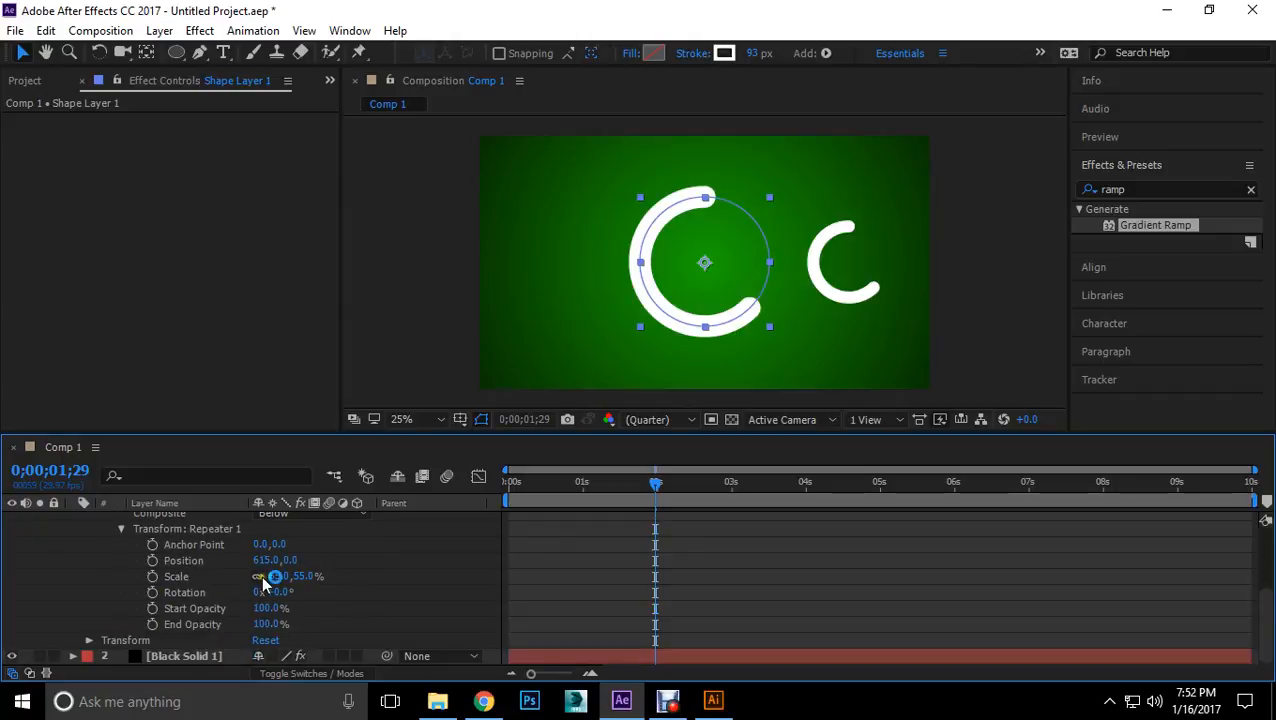
drag(264, 560, 1, 563)
drag(263, 560, 137, 561)
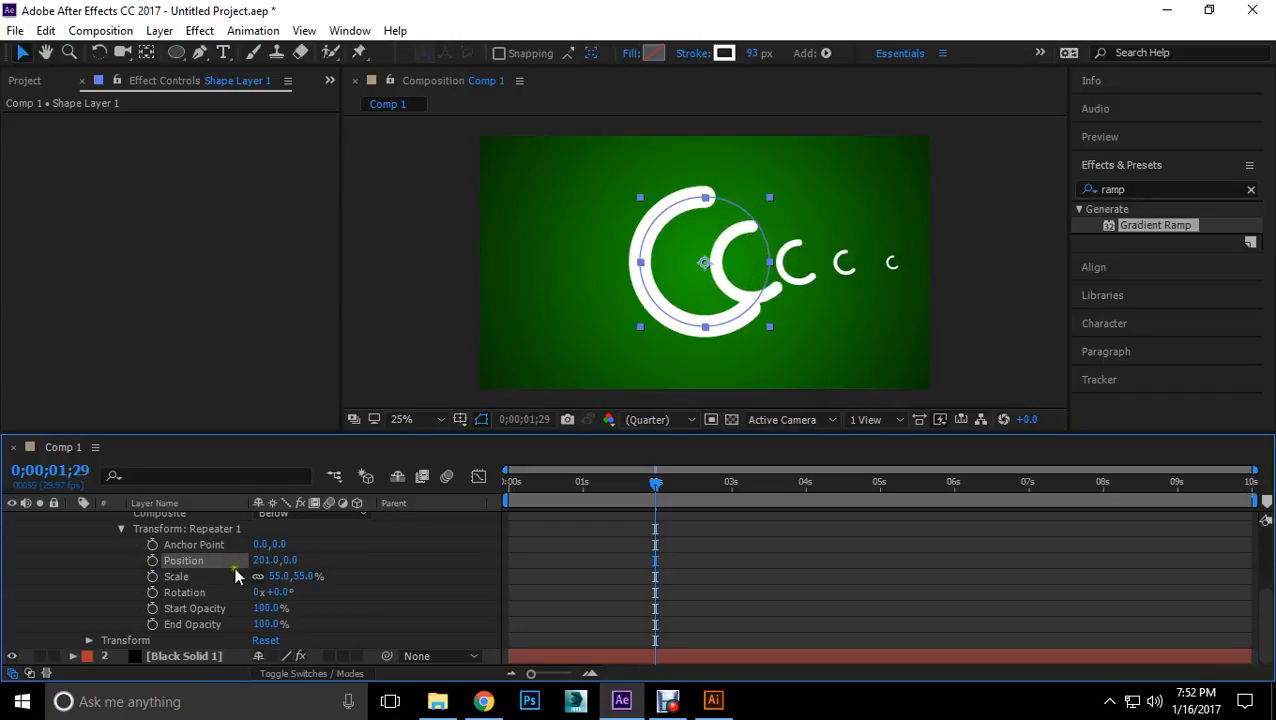
Step: Set the Repeater's transform rotation to 83° at 0;00;00;19 and scrub to 0;00;01;14 to preview the arcs
drag(655, 484, 556, 481)
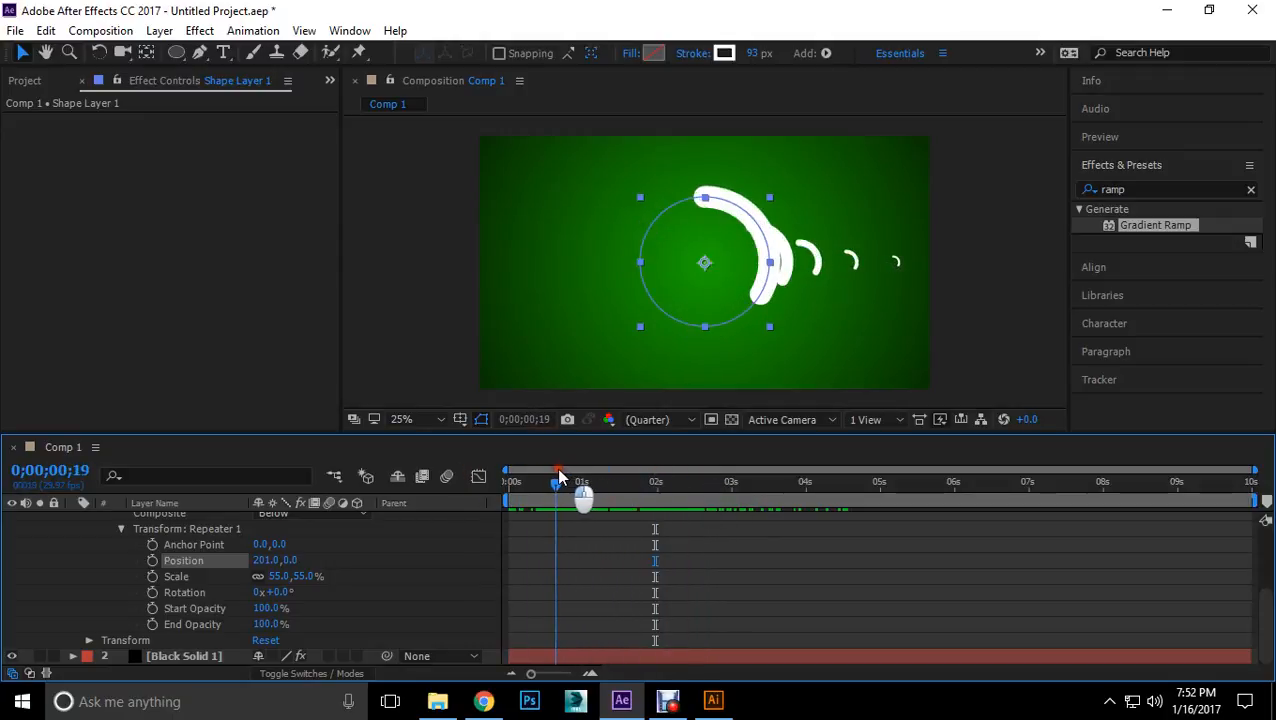
drag(281, 592, 325, 591)
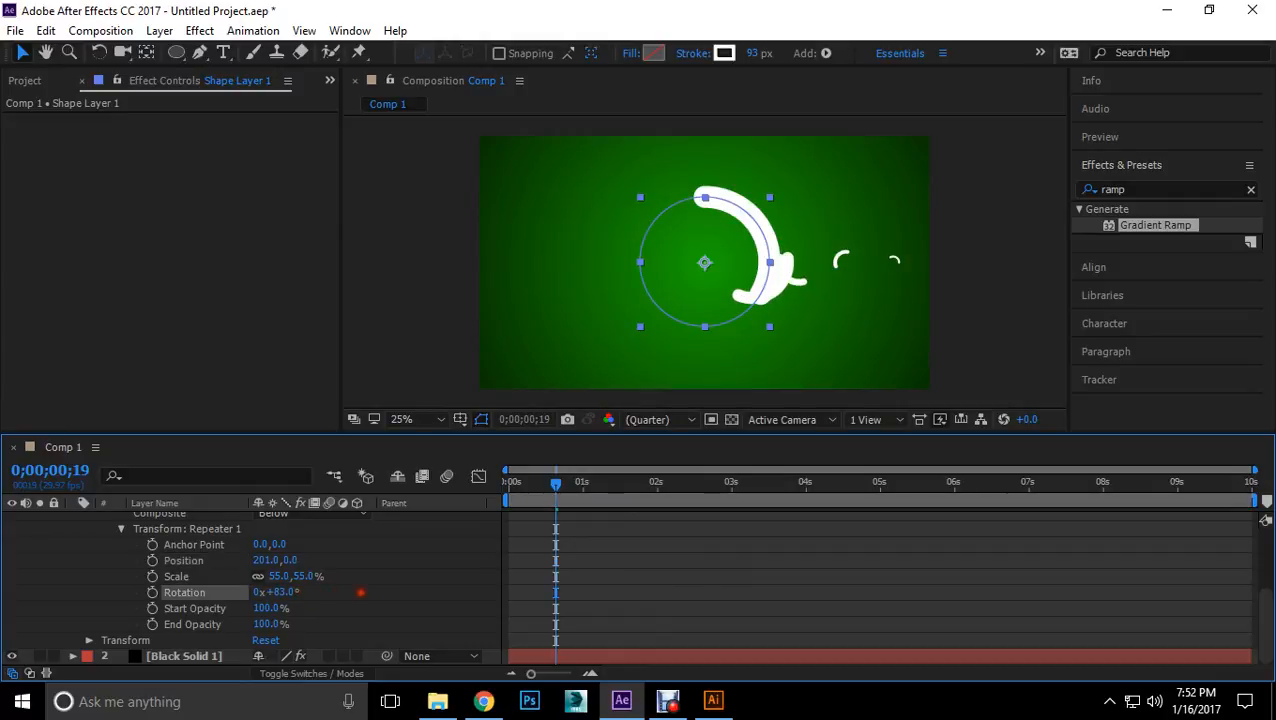
drag(556, 483, 618, 515)
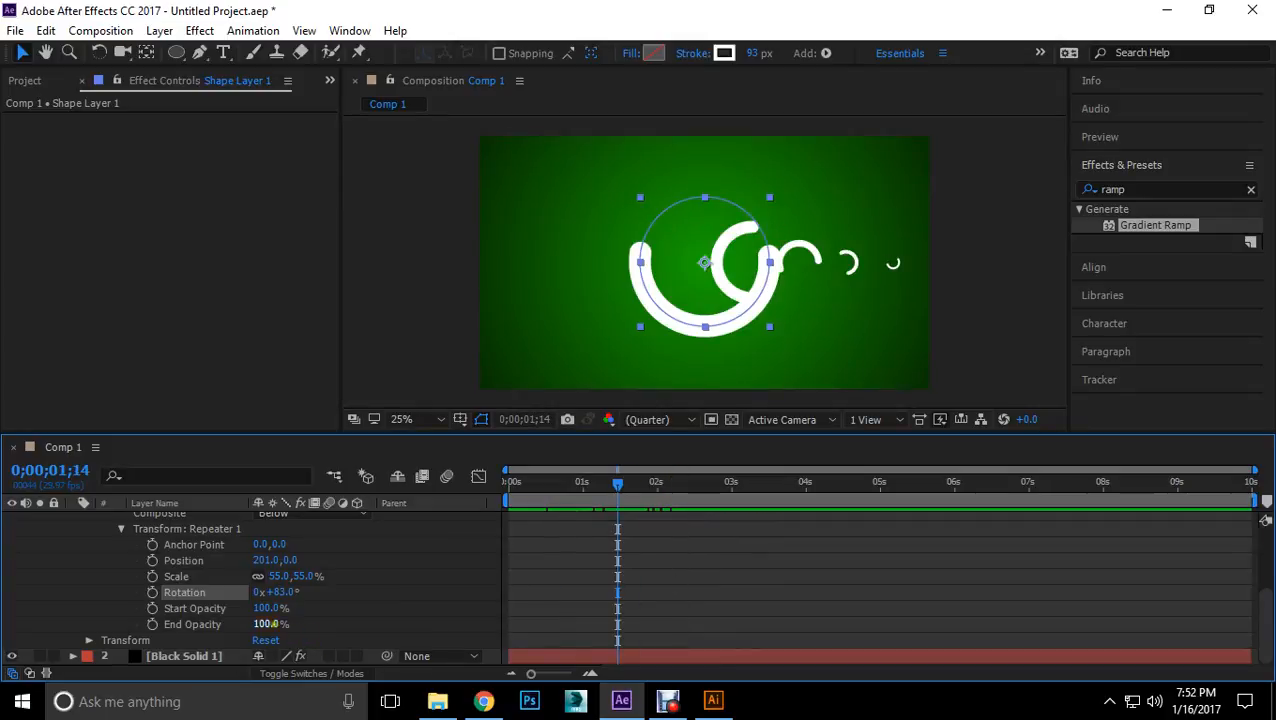
Step: Try a Repeater start opacity of 41%, raise it again and return to the first frame
drag(298, 608, 250, 608)
drag(620, 484, 590, 495)
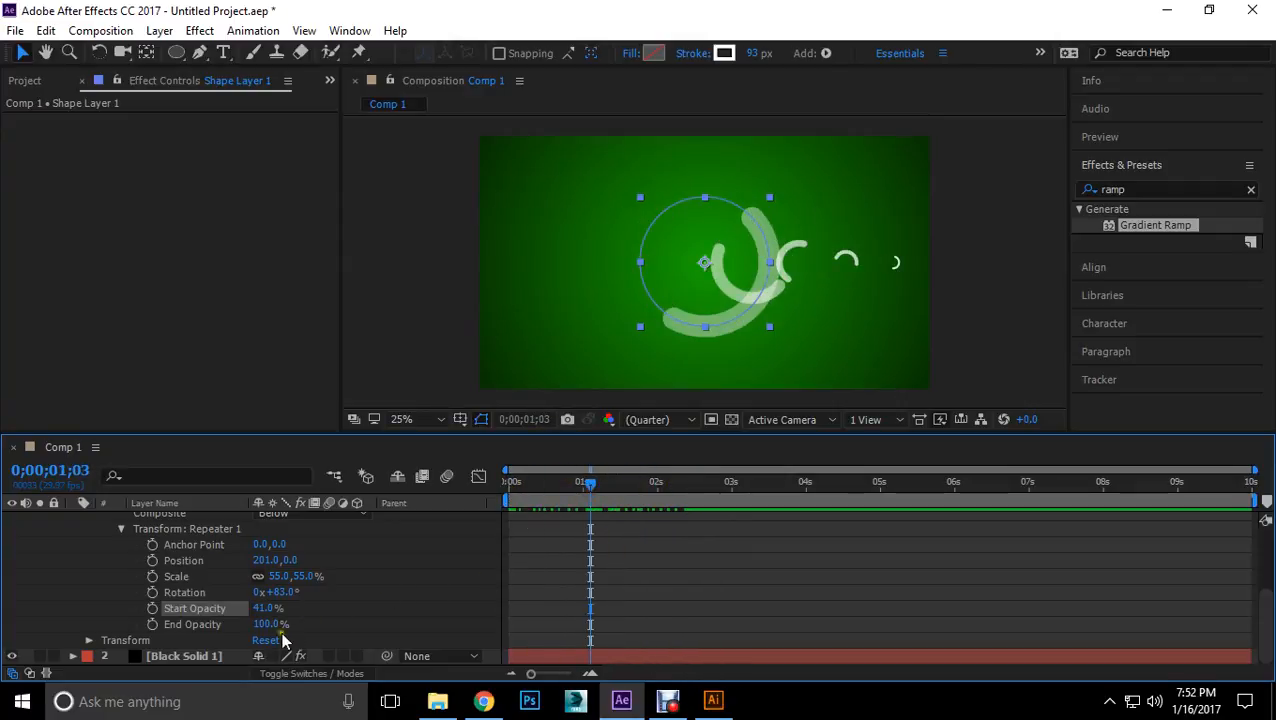
drag(263, 608, 300, 608)
drag(577, 500, 448, 484)
Step: Delete the Repeater from Shape Layer 1 and move the current time to 0;00;00;09
scroll(276, 622, up, 3)
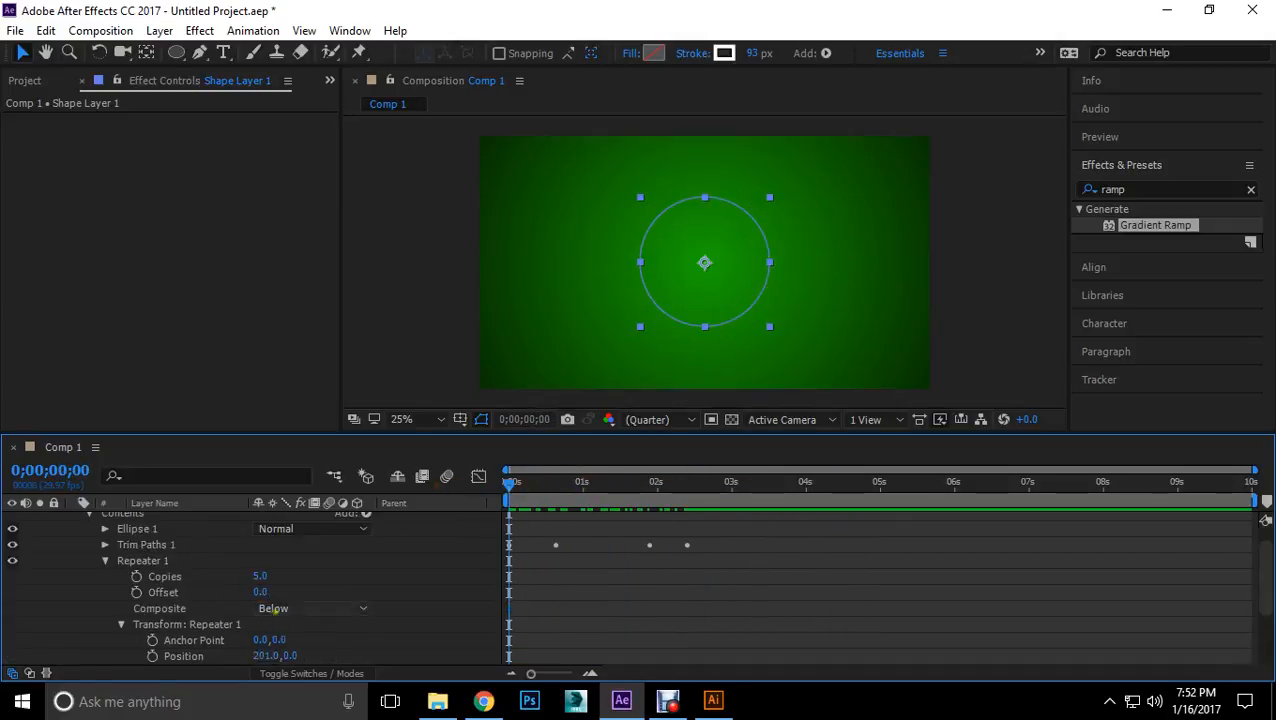
scroll(276, 622, up, 1)
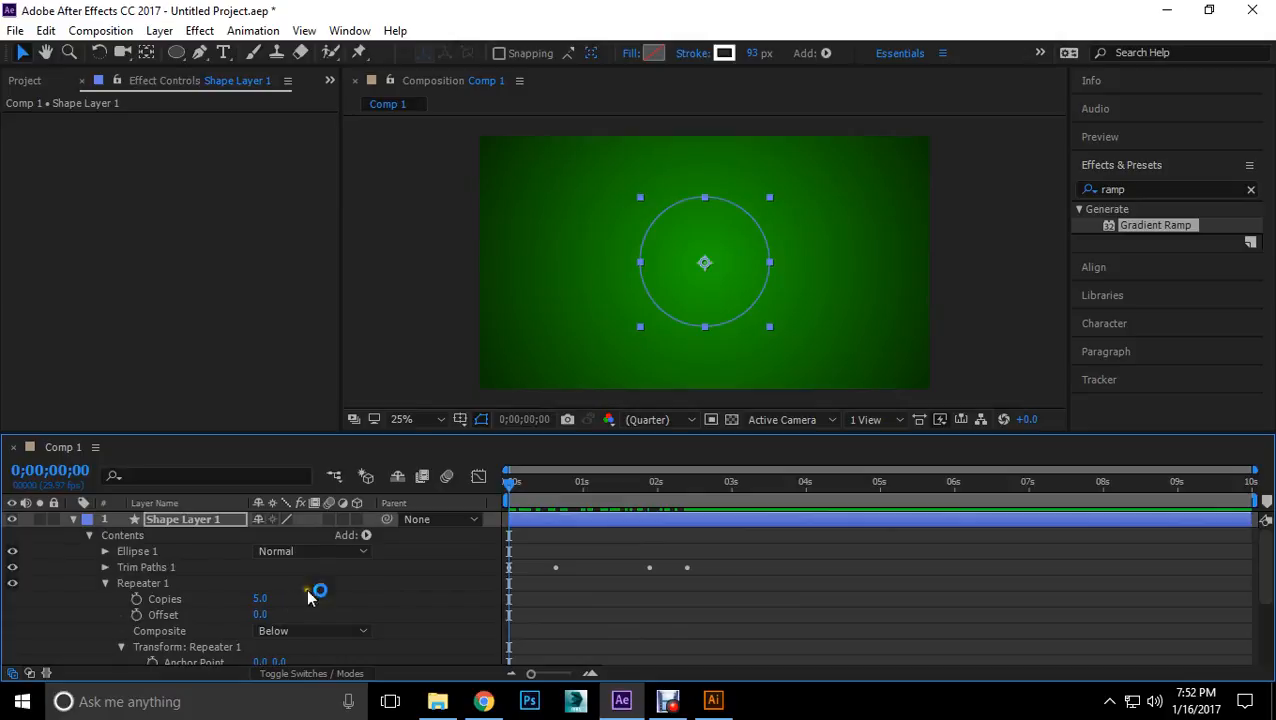
click(106, 583)
click(146, 584)
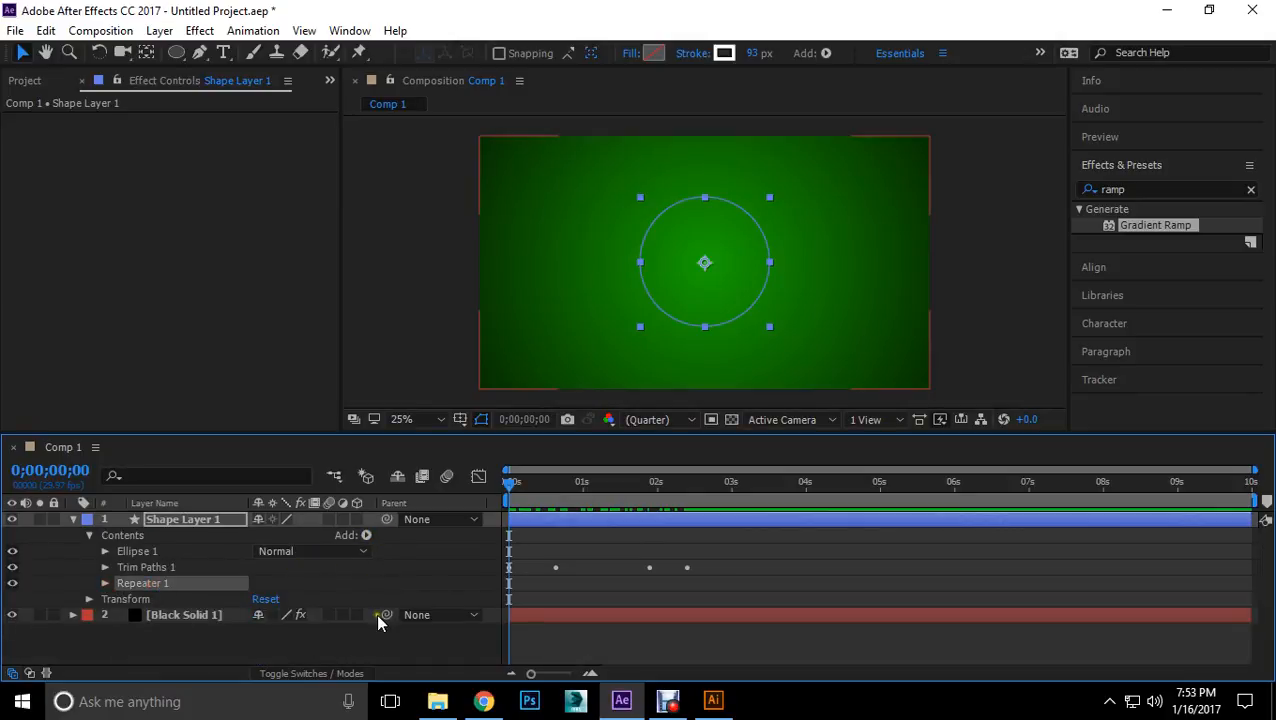
key(Delete)
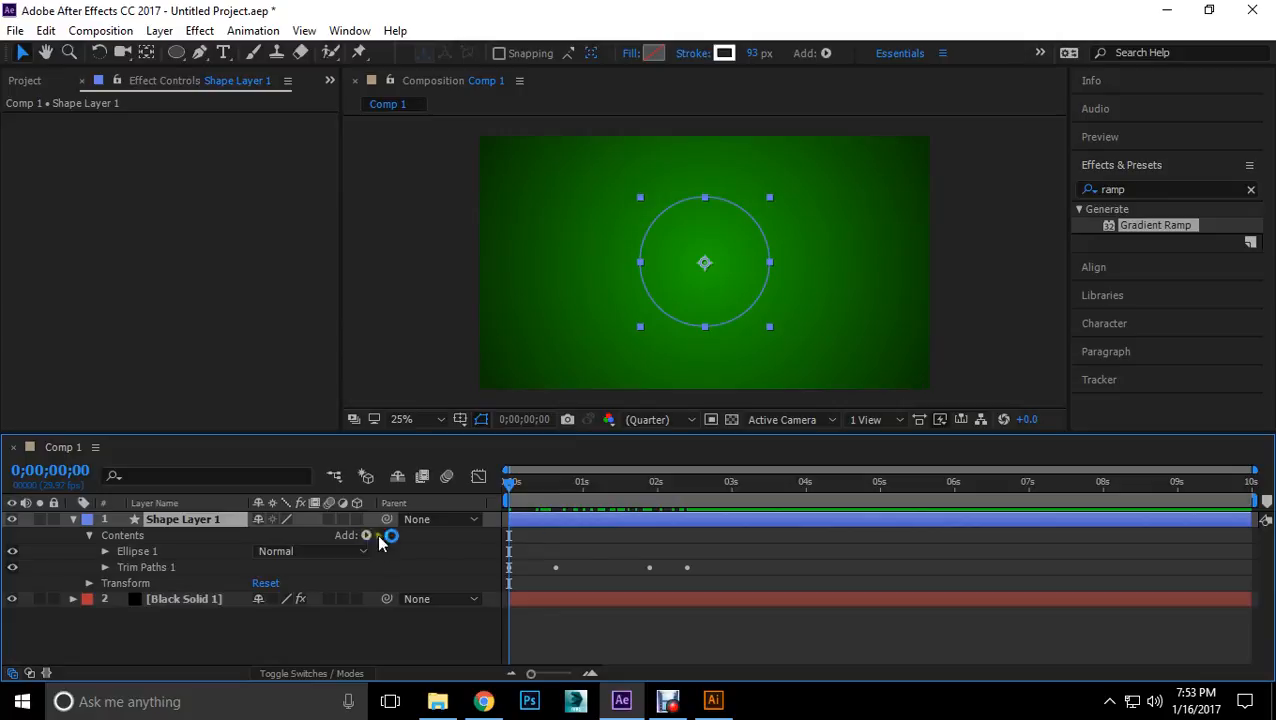
drag(511, 485, 533, 486)
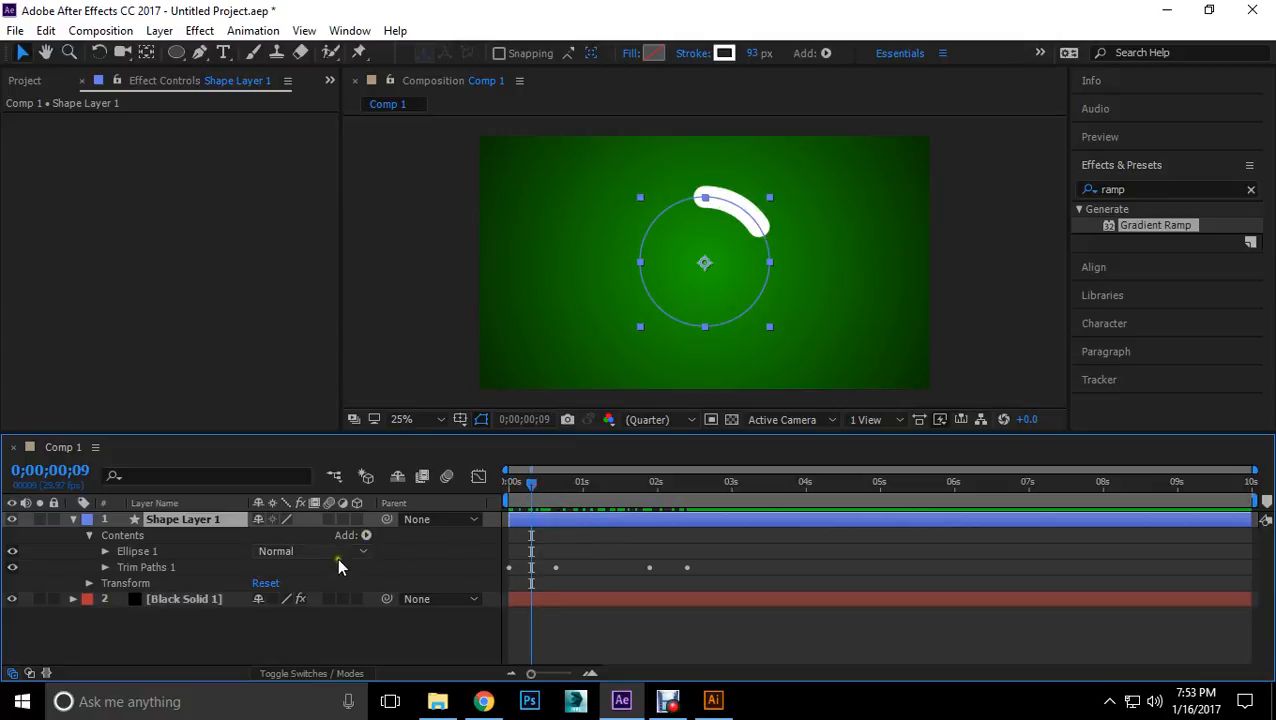
Step: Collapse Shape Layer 1's properties and deselect the layer
click(366, 536)
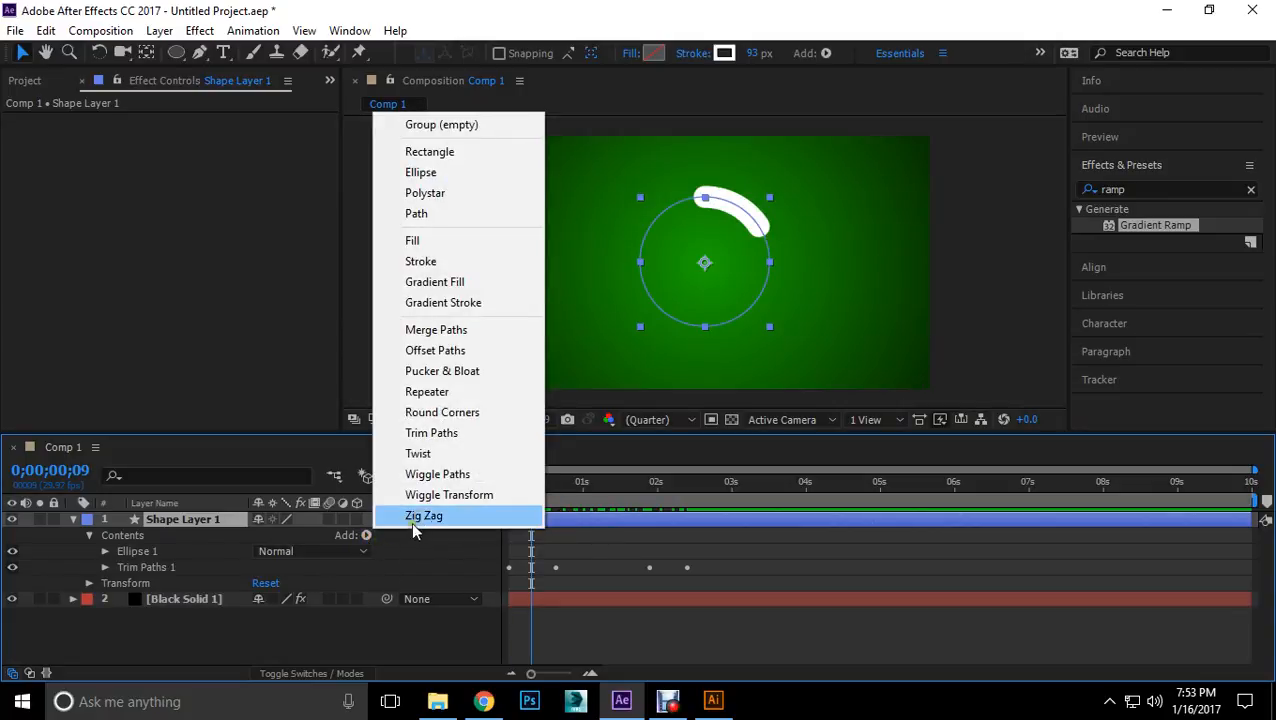
click(391, 638)
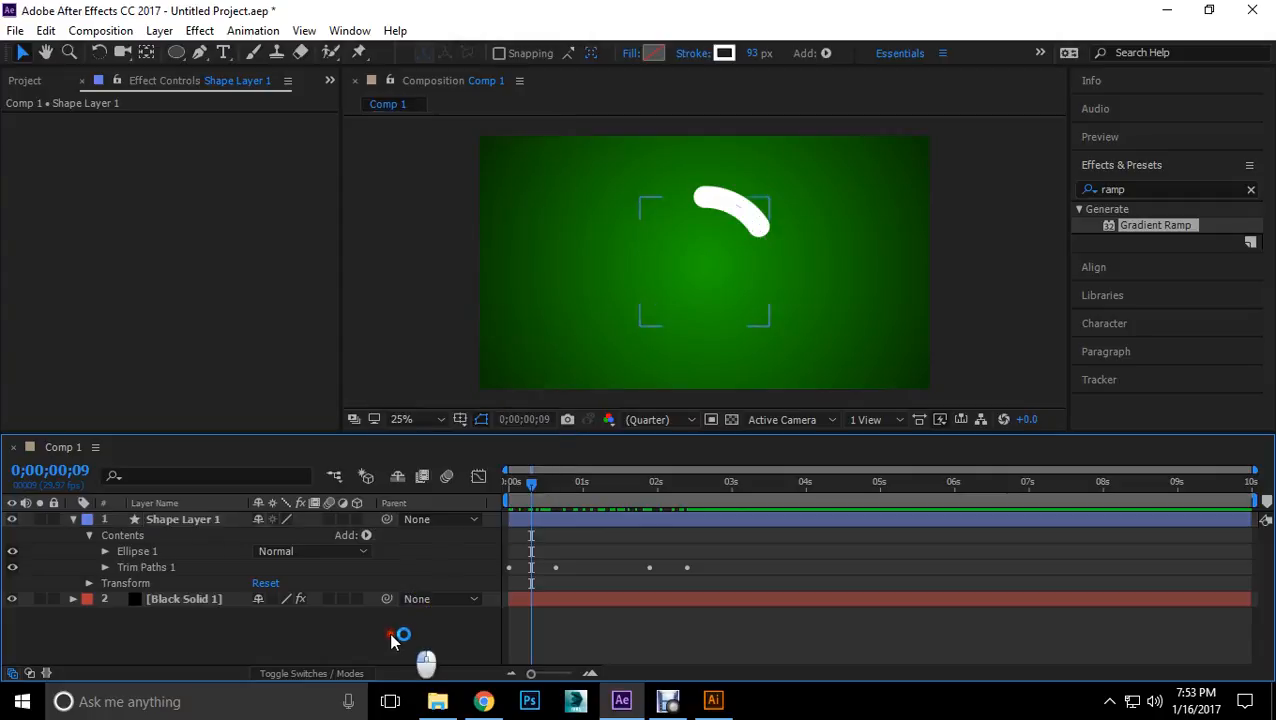
click(73, 519)
click(196, 586)
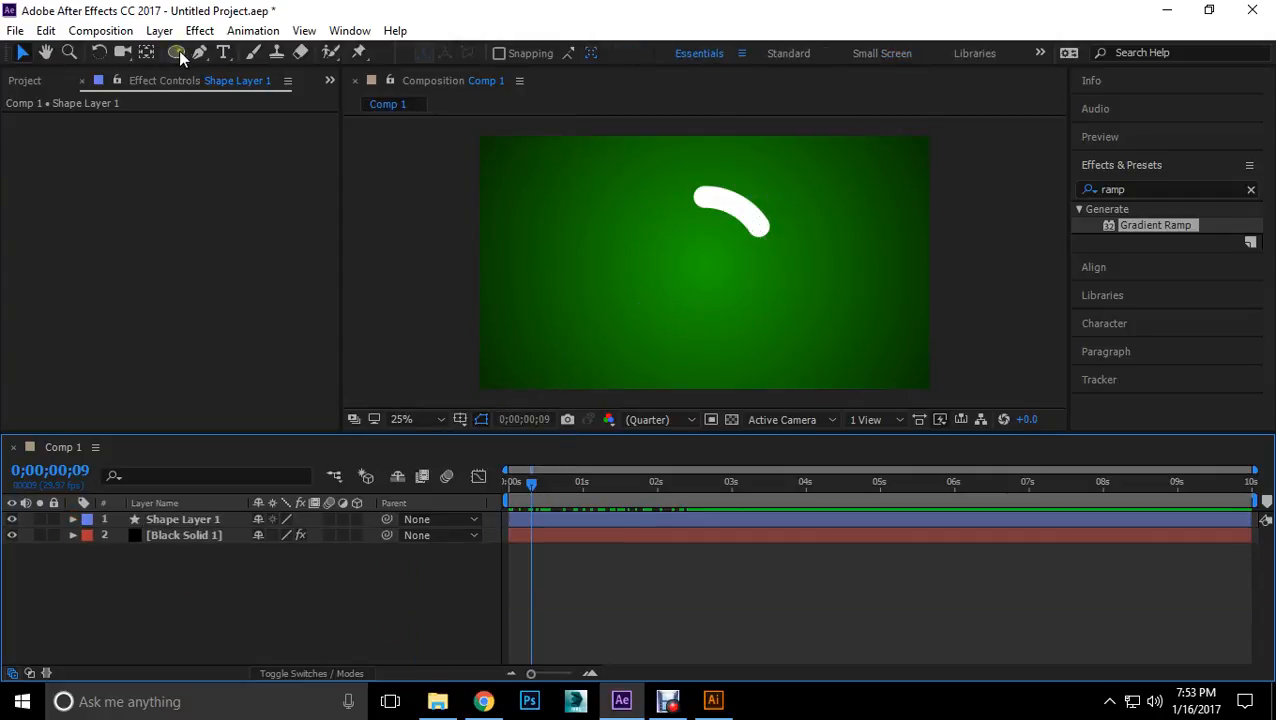
Step: Create a new shape layer and draw a circle with the Ellipse tool on the composition's left side, beside the arc
click(184, 521)
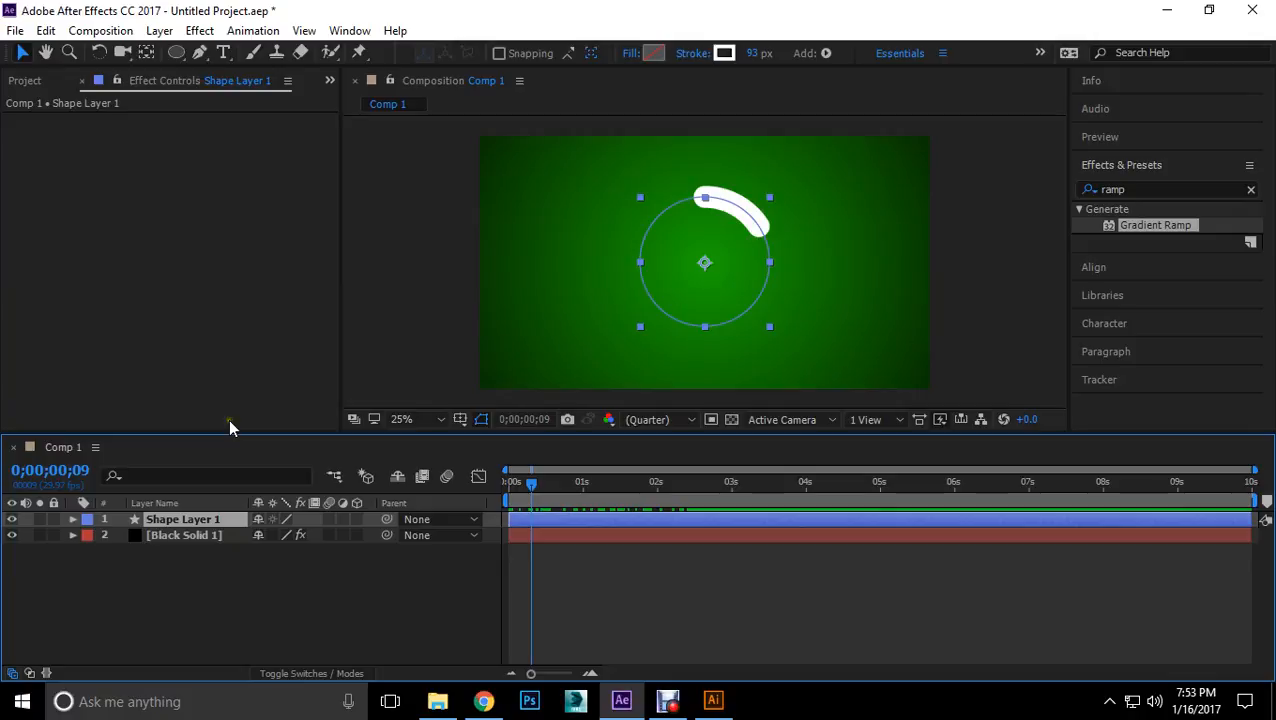
right_click(251, 572)
mouse_move(319, 396)
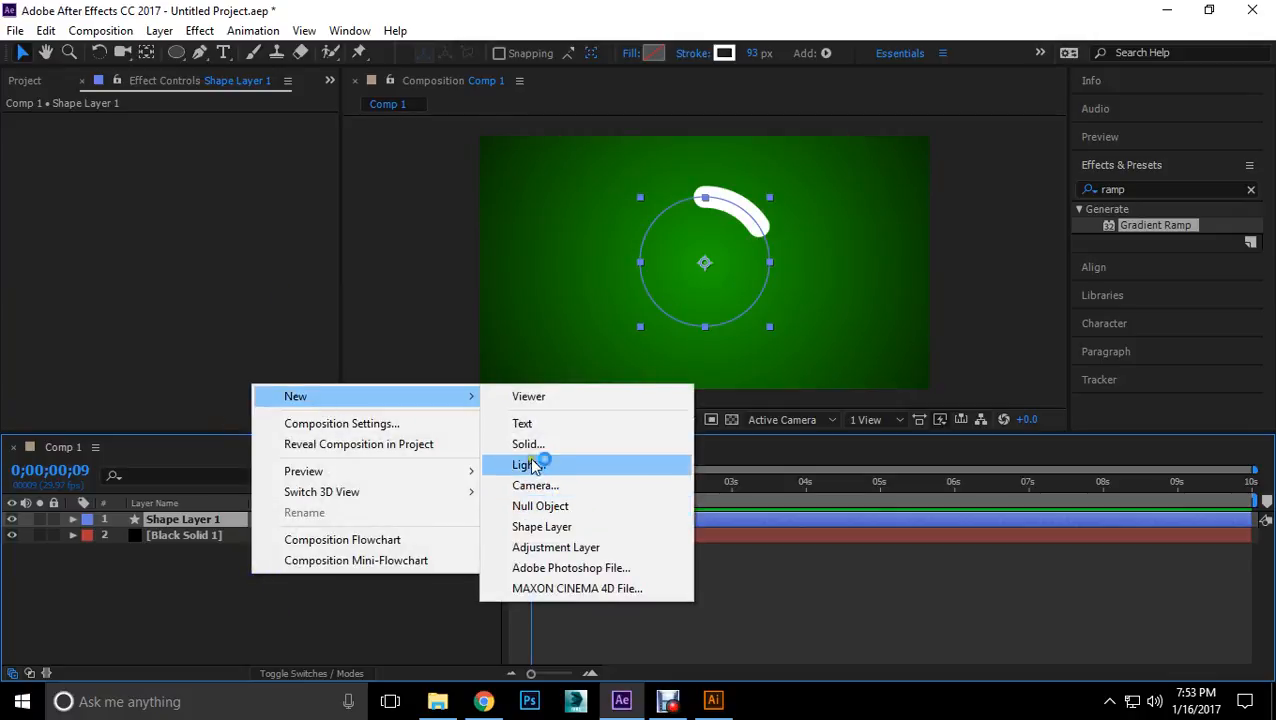
click(538, 527)
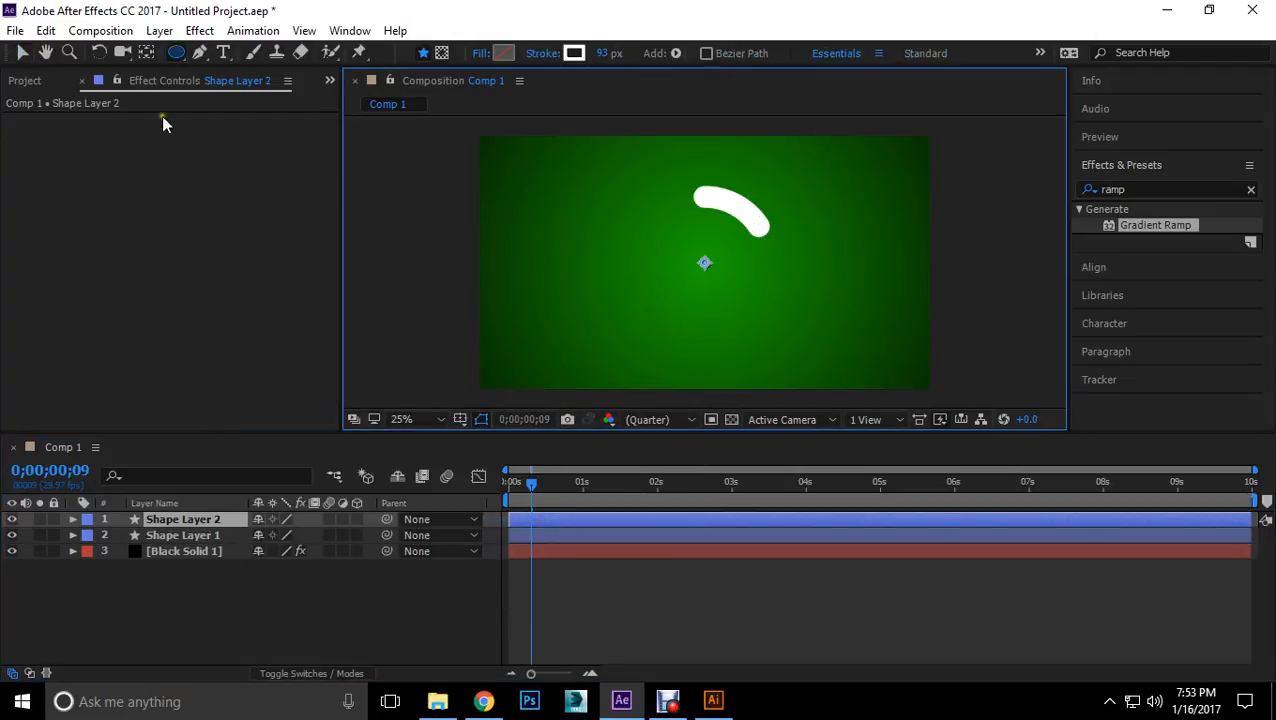
click(177, 52)
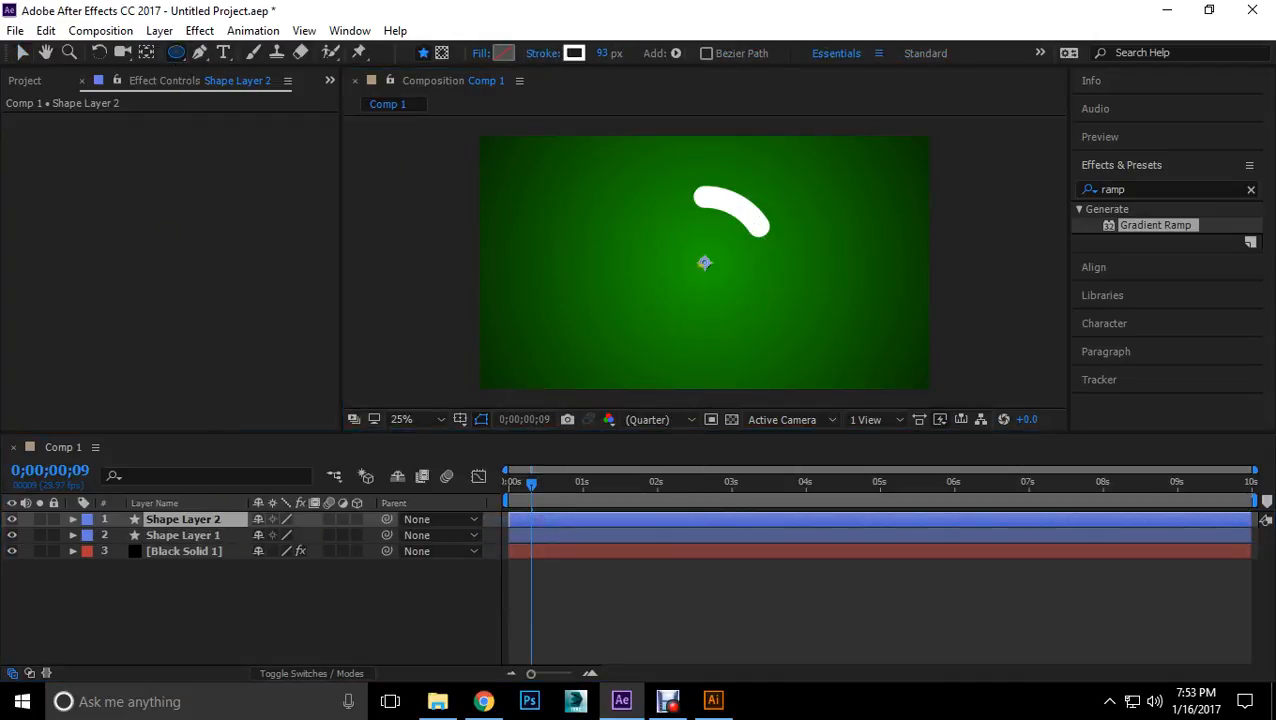
mouse_move(543, 276)
mouse_down()
mouse_move(627, 362)
mouse_move(655, 367)
mouse_move(598, 347)
mouse_move(567, 309)
mouse_up()
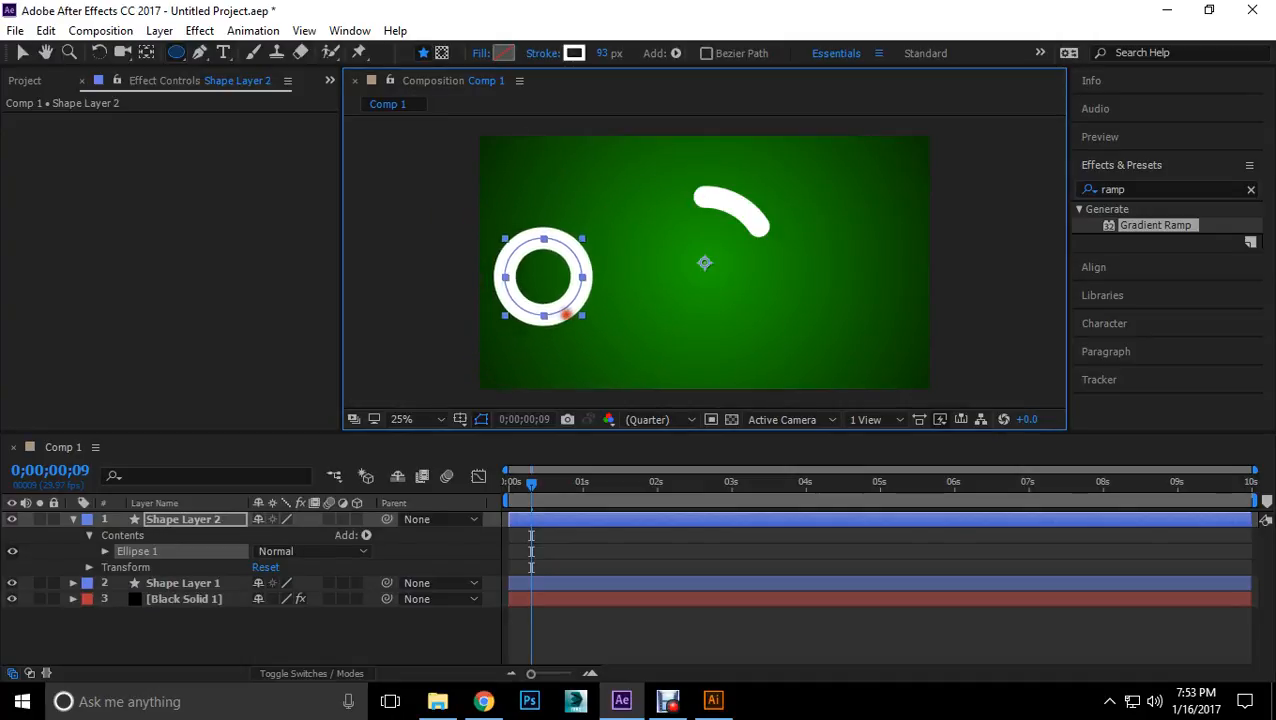
Step: Set the new circle's fill color to FFFFFF and move the circle slightly down and to the right
click(506, 53)
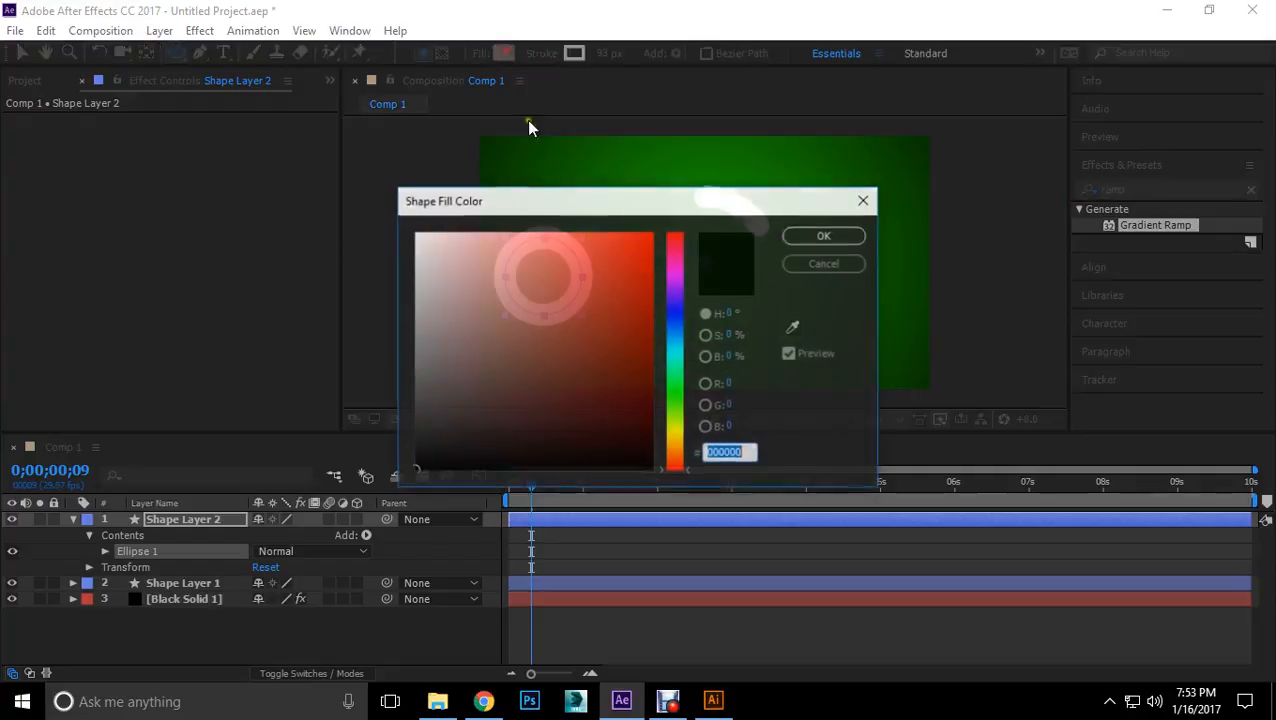
text(FFFFFF)
click(824, 236)
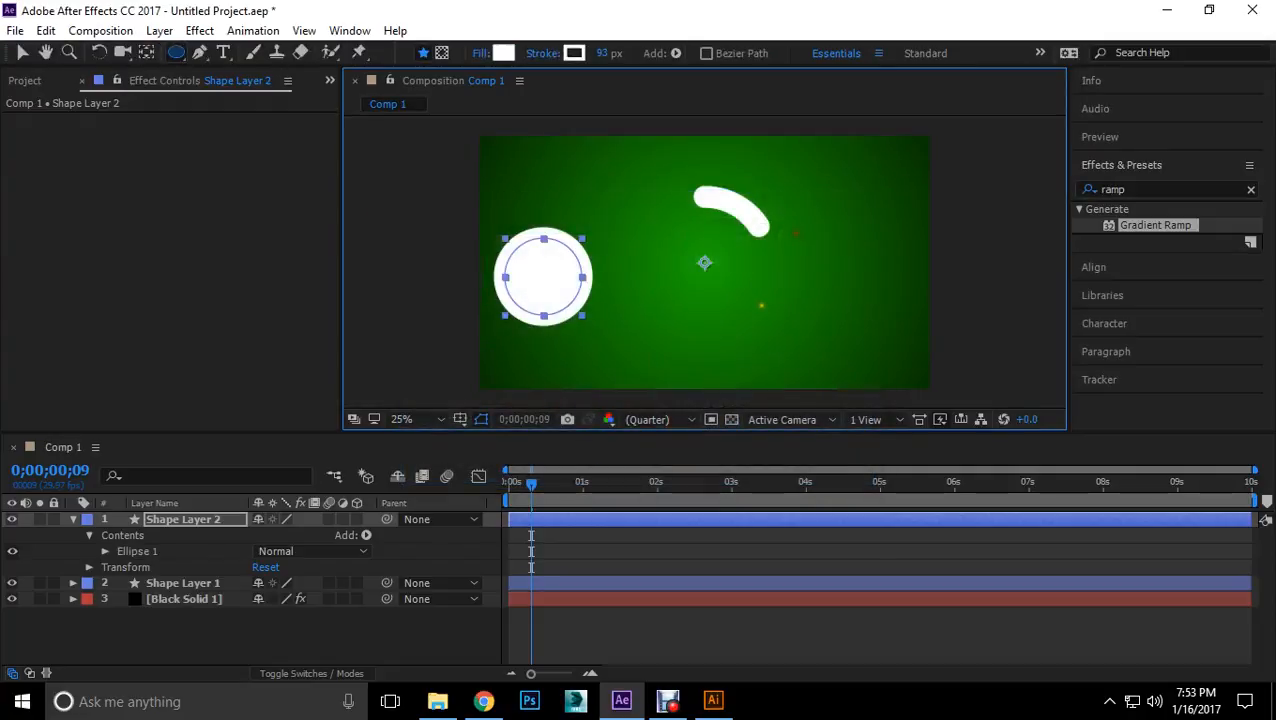
click(22, 52)
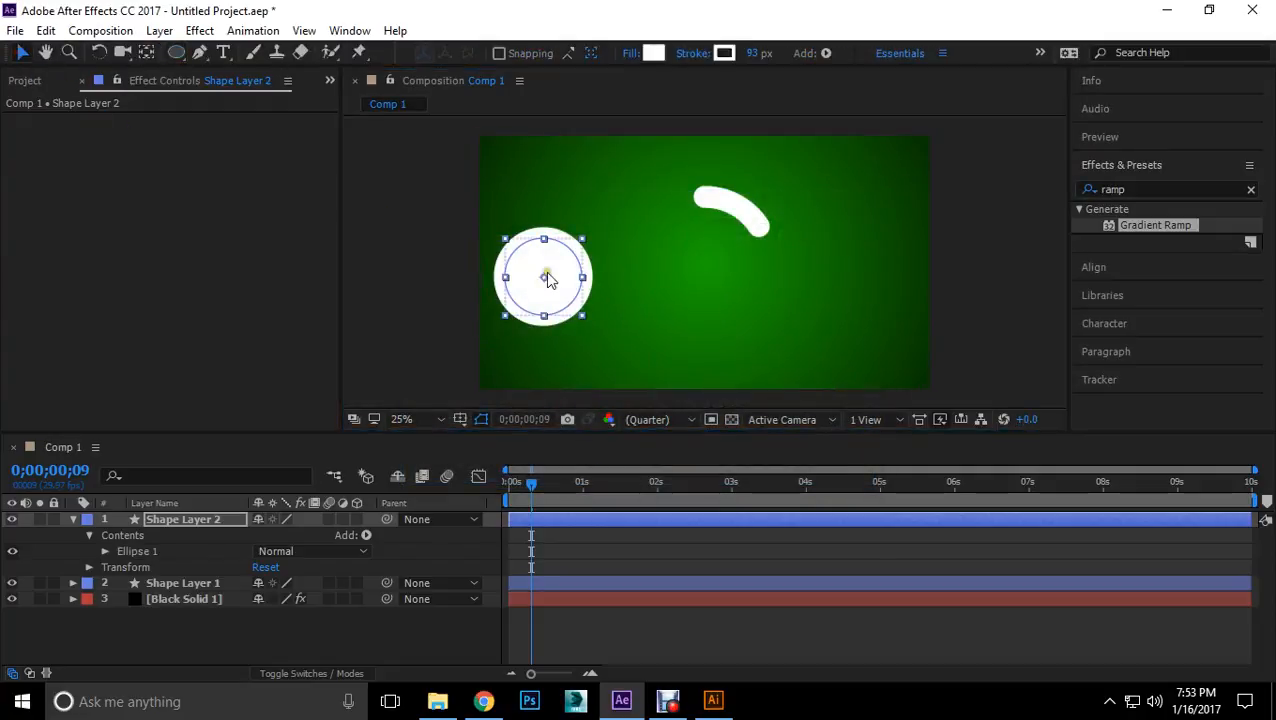
drag(558, 274, 577, 290)
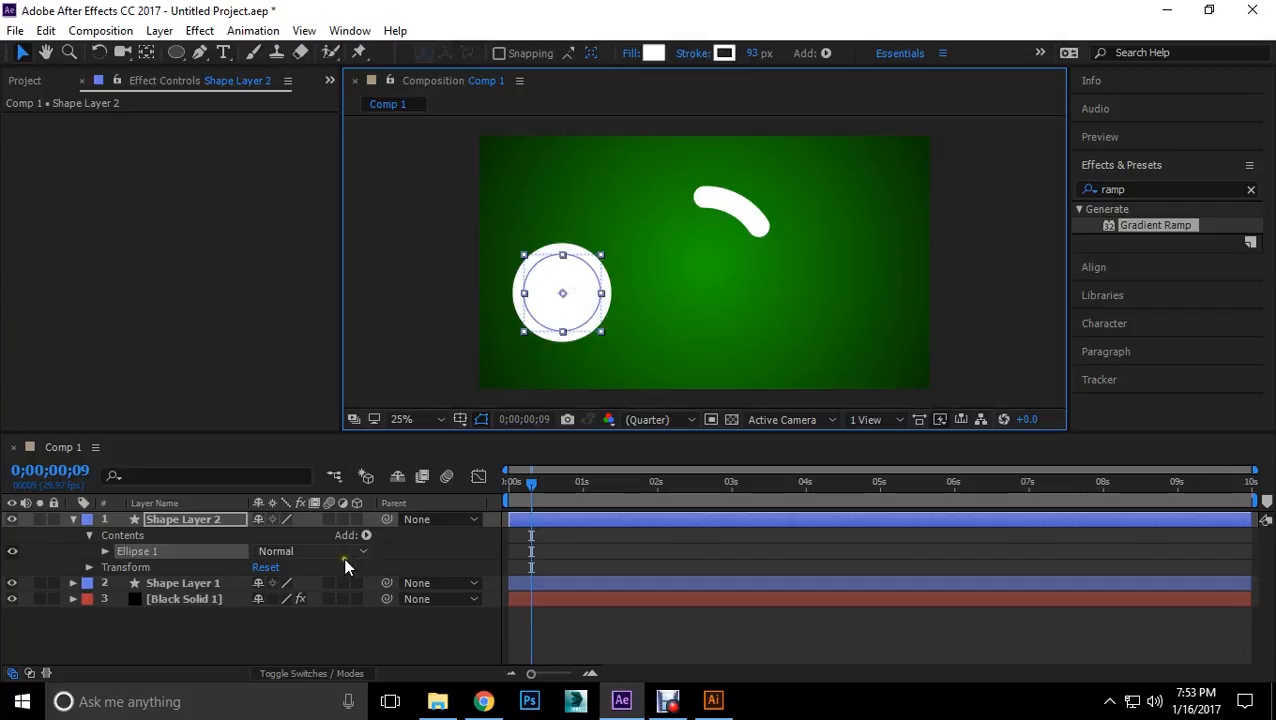
Step: Add Wiggle Paths to the new circle's ellipse group and preview the animation from the first frame
click(367, 536)
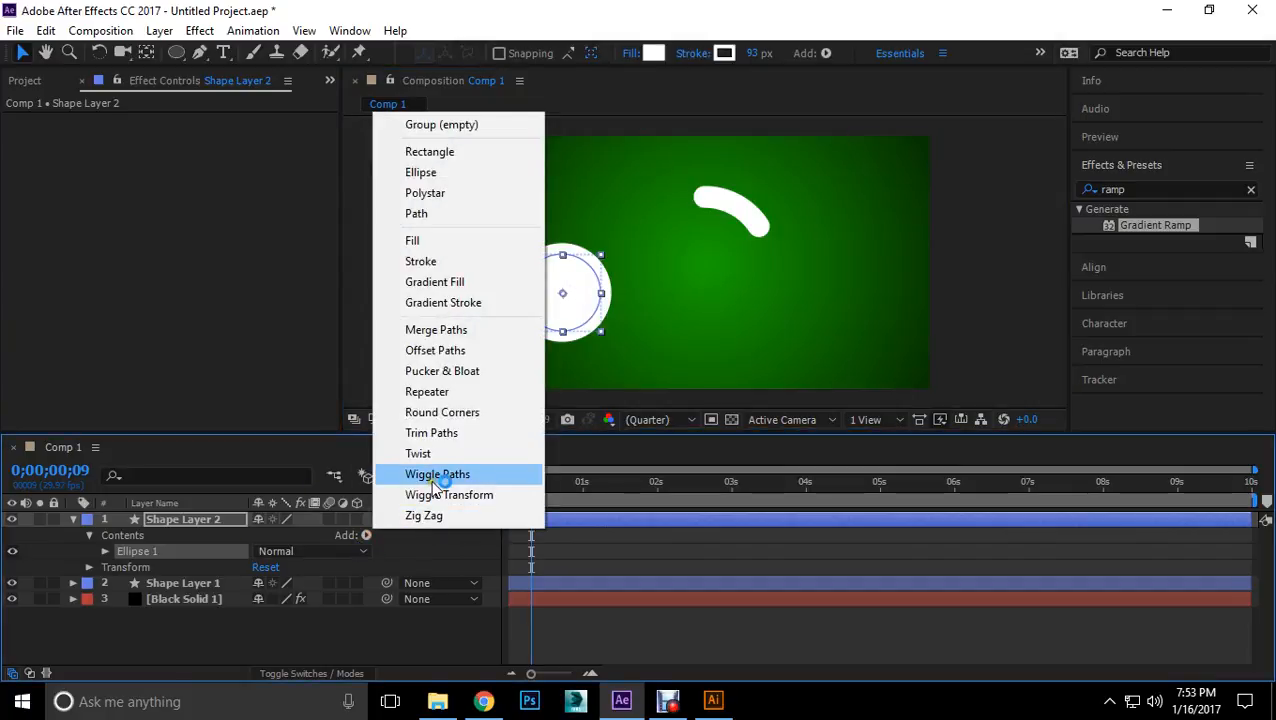
click(392, 474)
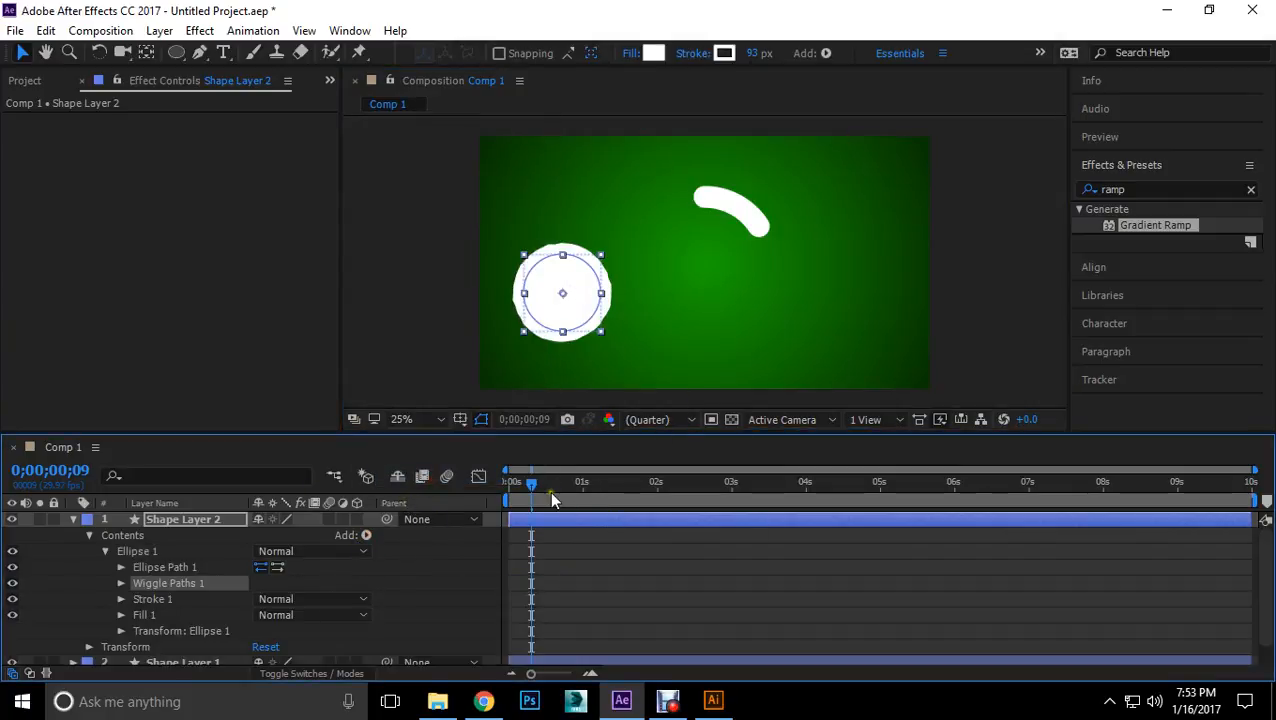
drag(531, 483, 458, 479)
key(space)
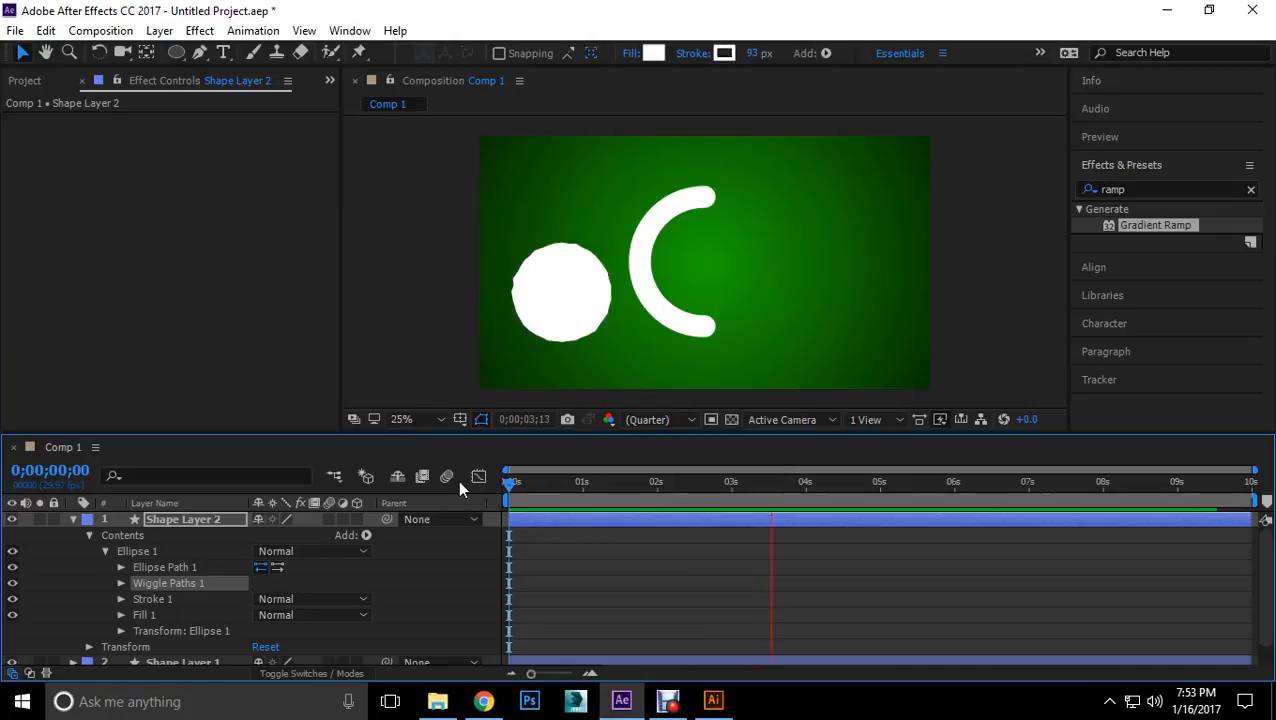
key(space)
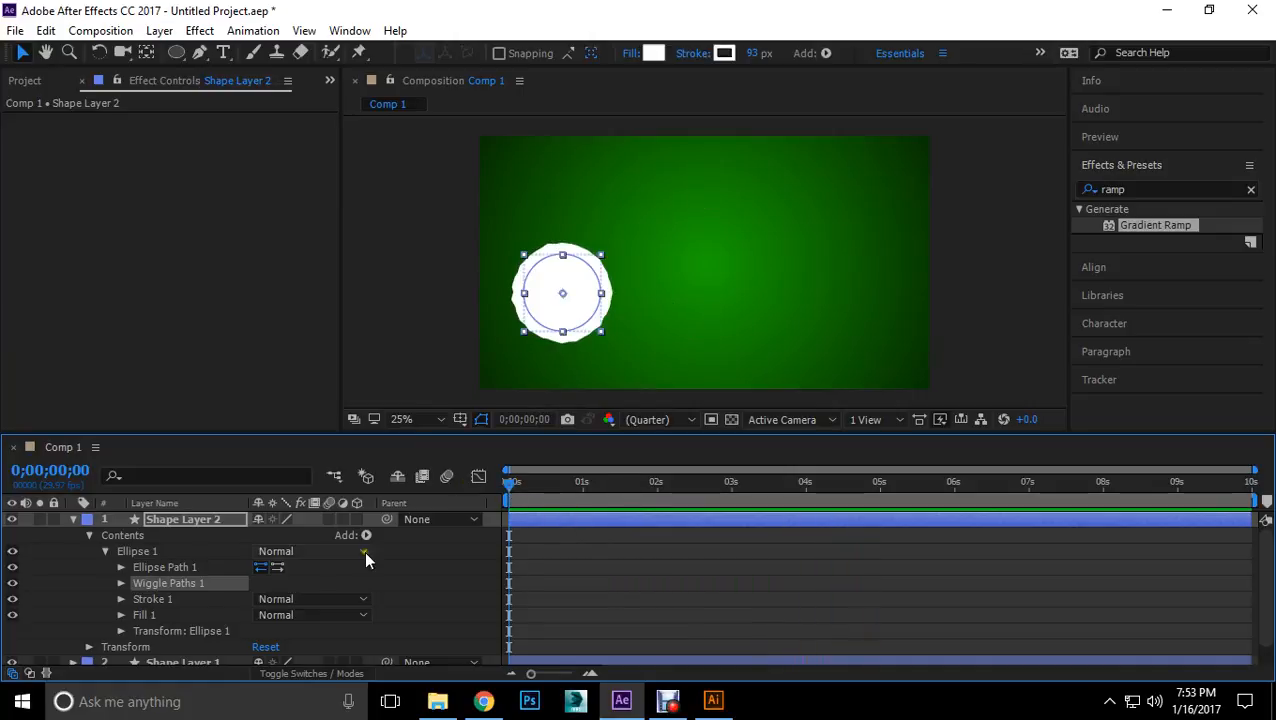
Step: Set Wiggle Paths to size 51, detail 7, Smooth points and 28 wiggles per second
click(121, 583)
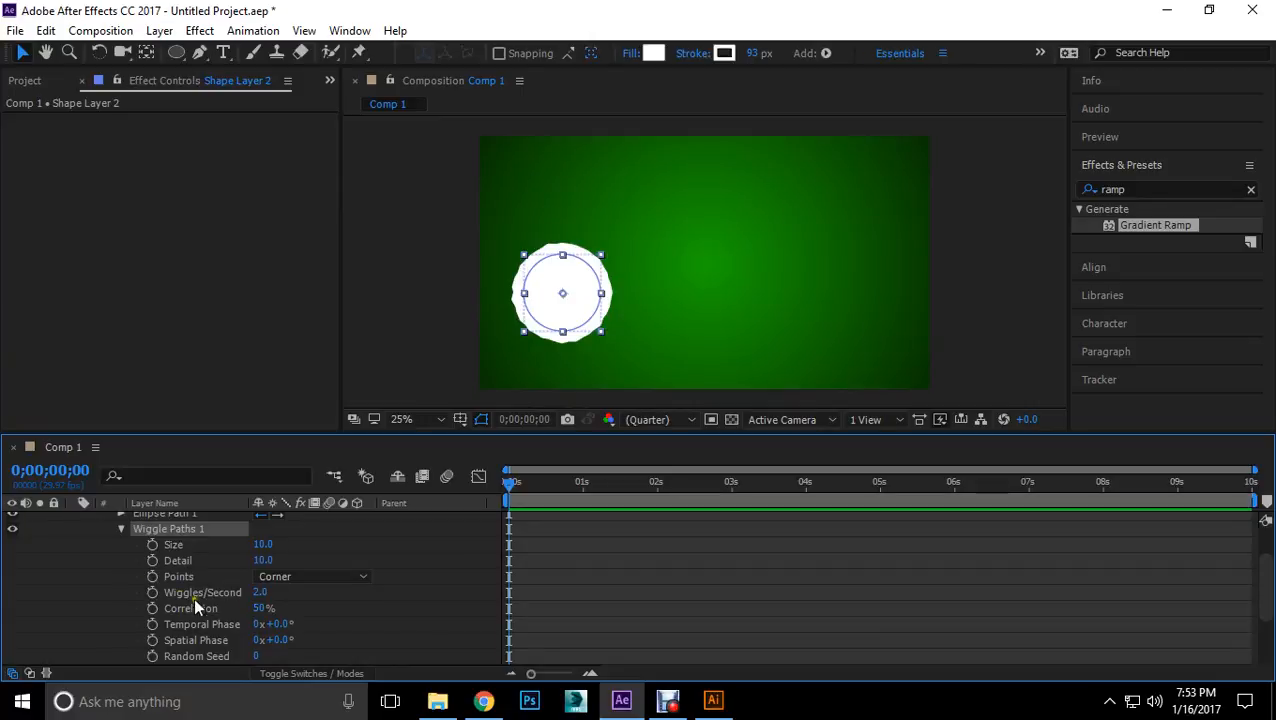
drag(259, 594, 274, 594)
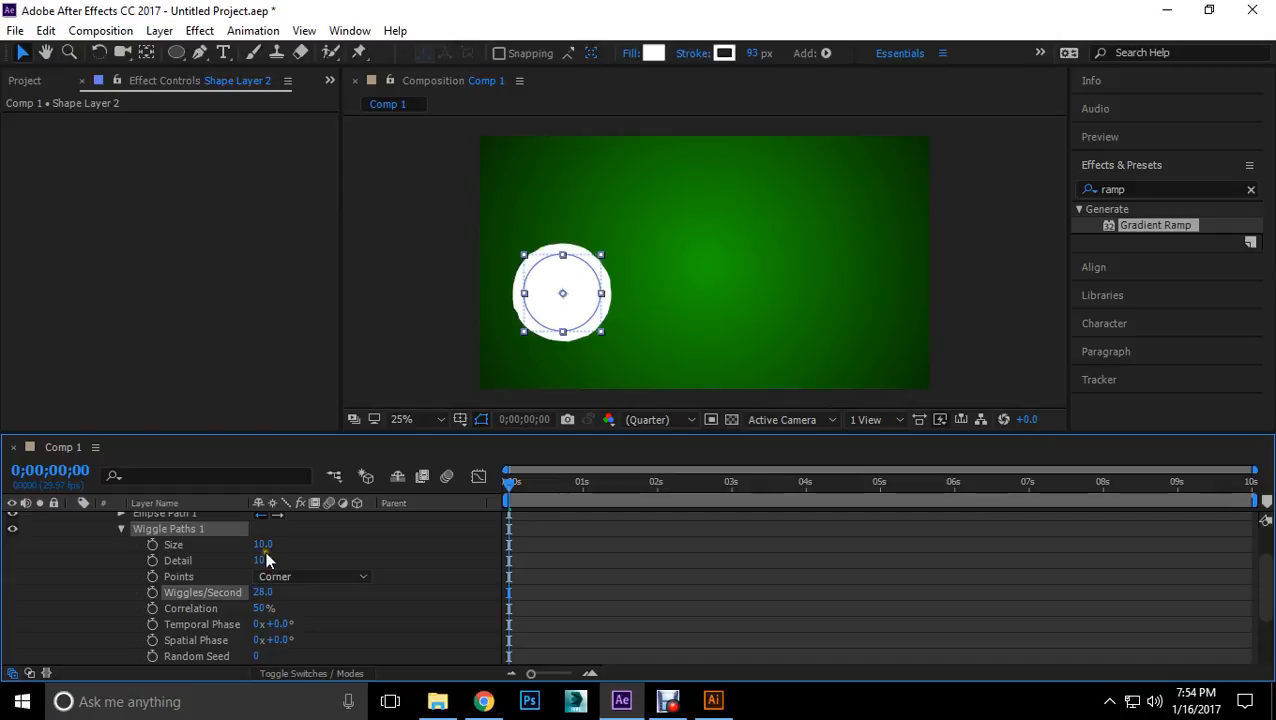
mouse_move(259, 559)
mouse_down()
mouse_move(274, 560)
mouse_move(266, 544)
mouse_move(301, 545)
mouse_move(245, 560)
mouse_up()
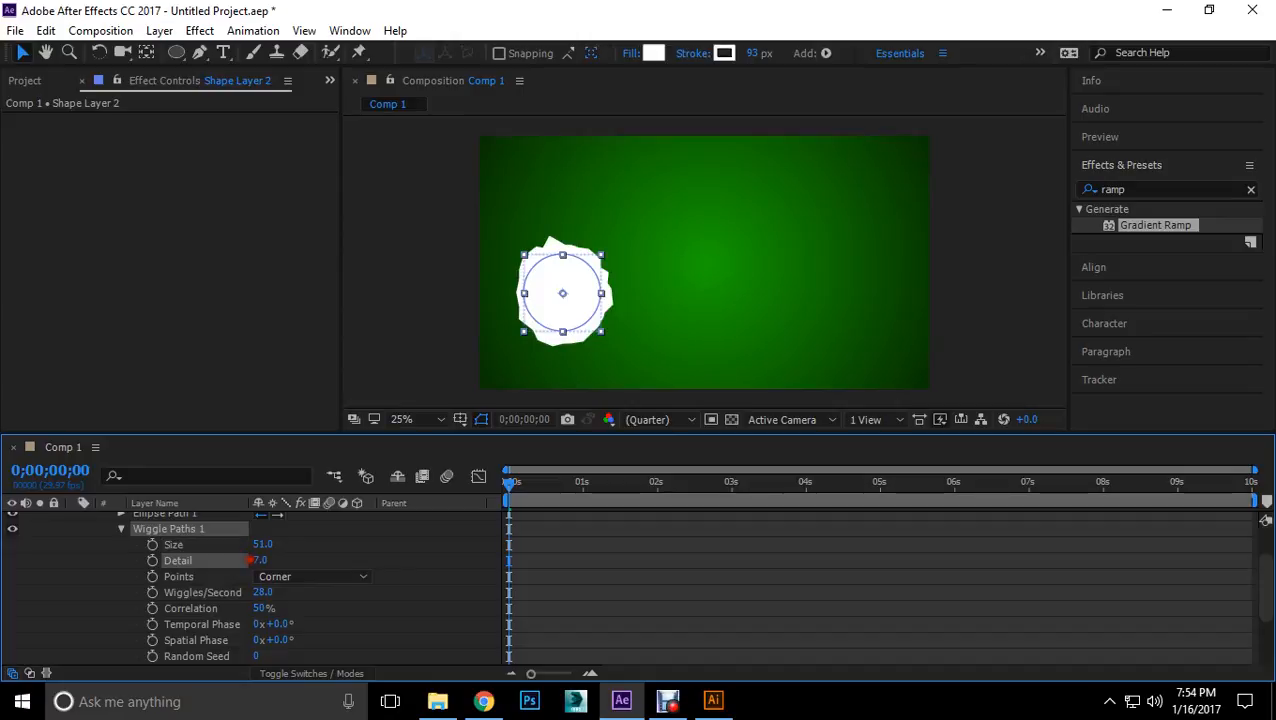
click(300, 576)
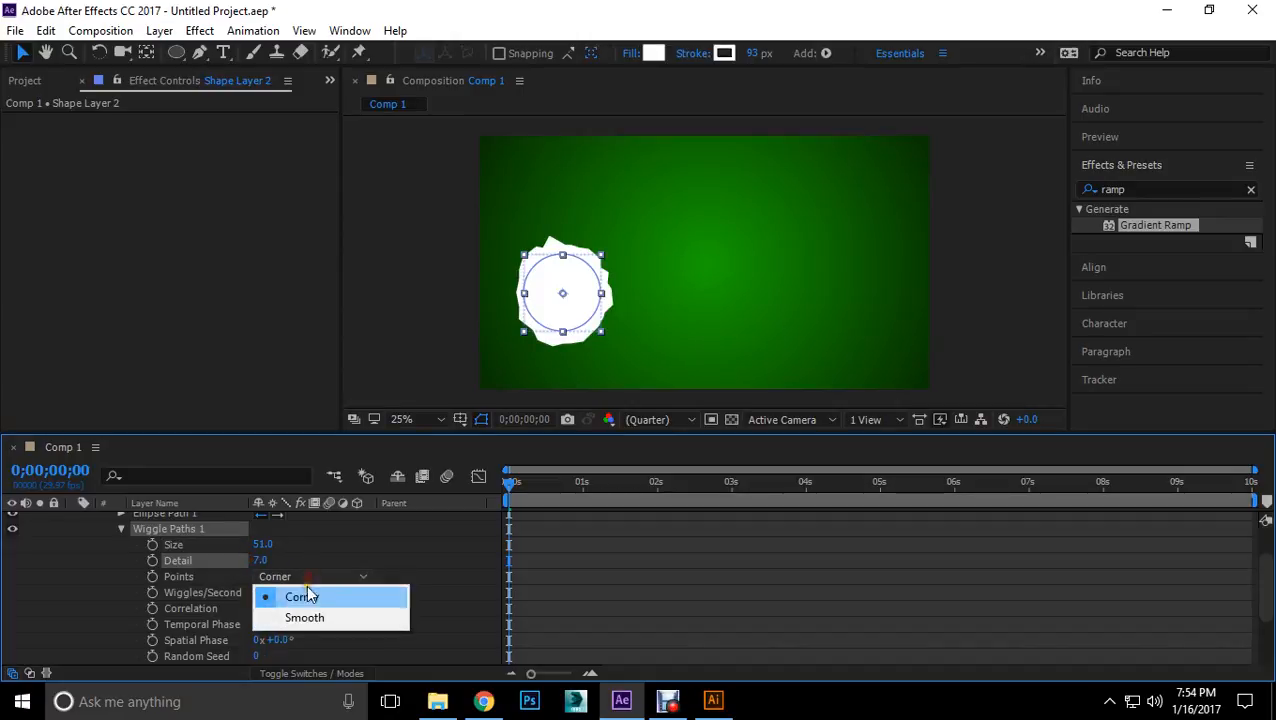
click(312, 616)
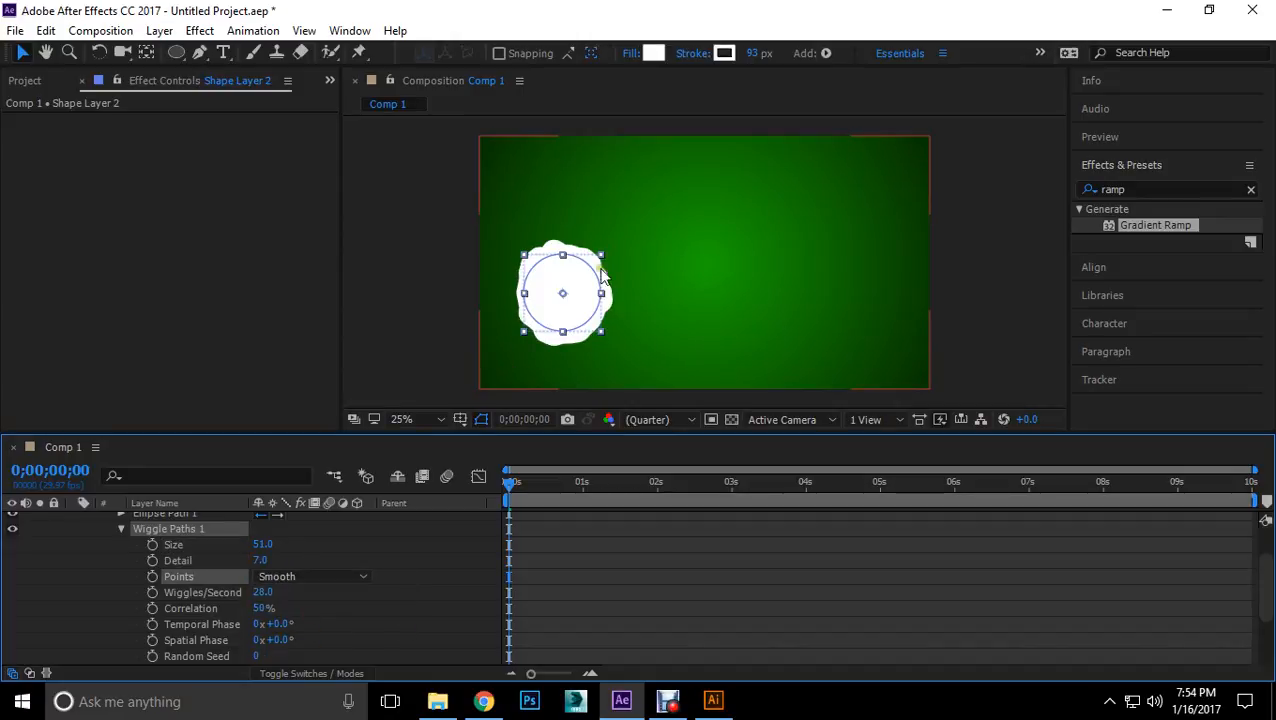
Step: Preview the wiggling circle and lower its Wiggles/Second value to 4
key(period)
drag(516, 311, 646, 251)
scroll(606, 258, up, 1)
drag(567, 273, 677, 273)
key(comma)
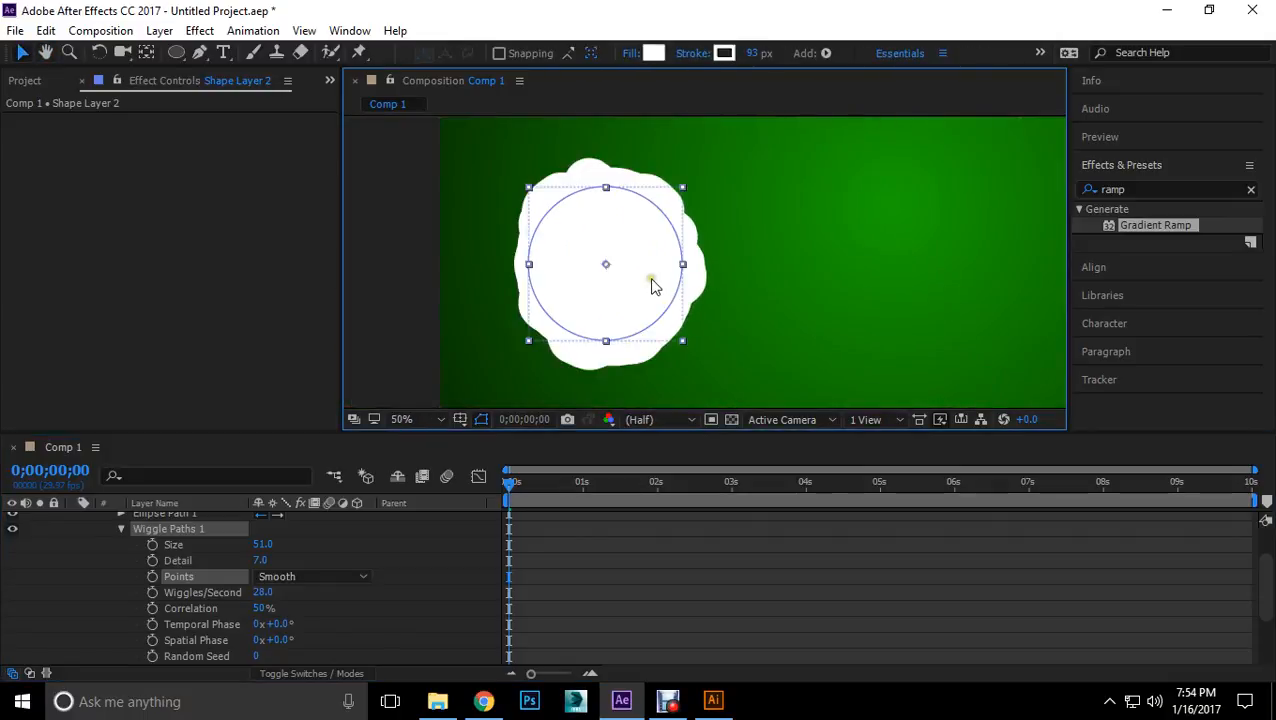
key(space)
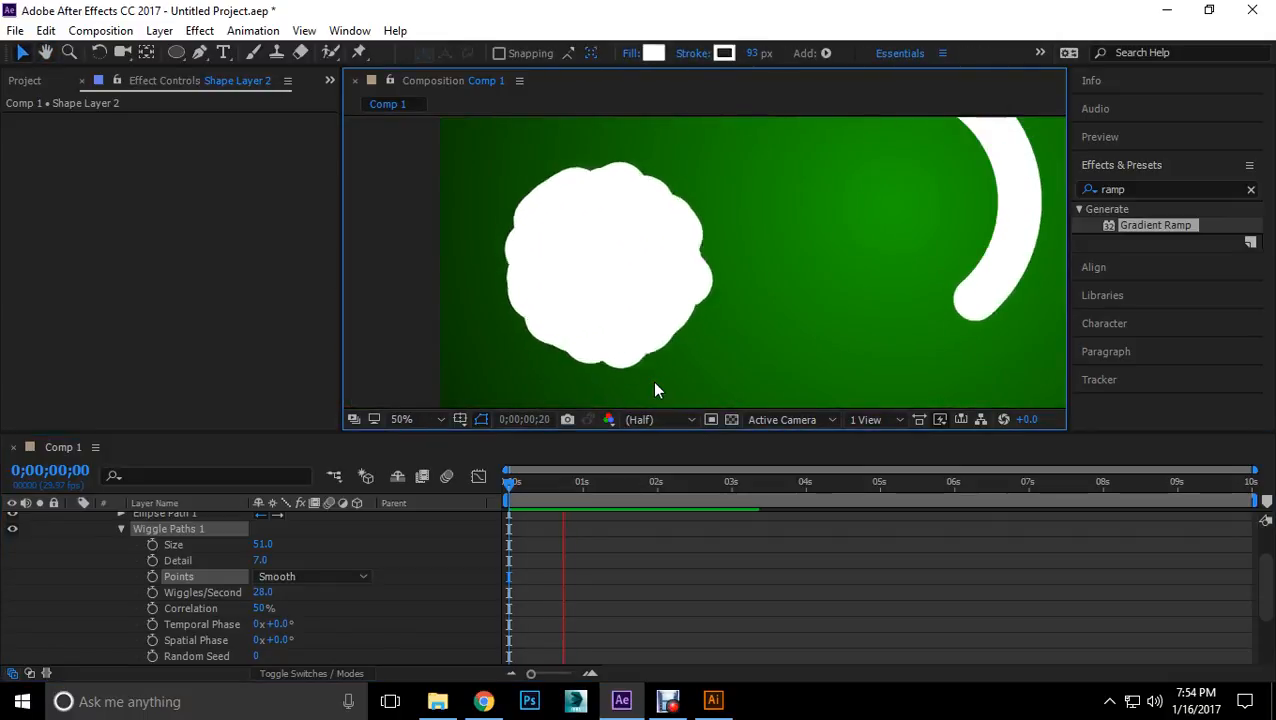
drag(266, 594, 245, 596)
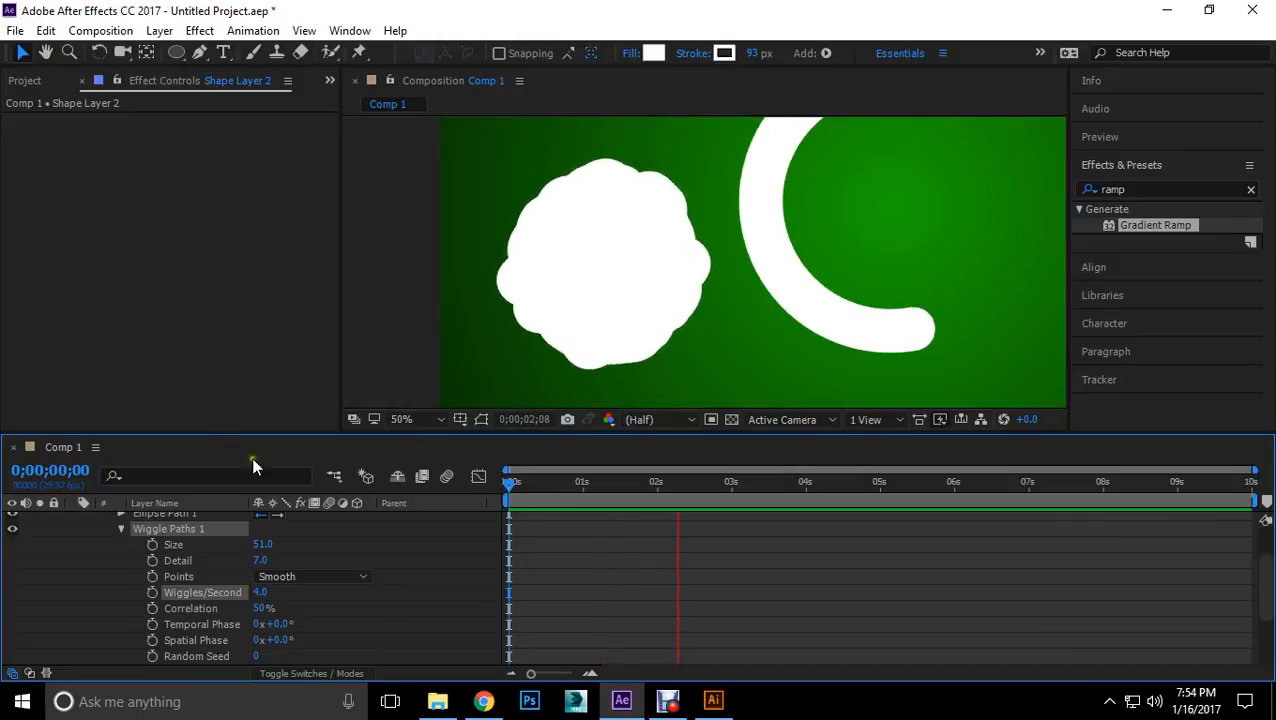
Step: Collapse the Wiggle Paths properties and the contents of Shape Layer 2 while the preview plays
scroll(297, 617, down, 3)
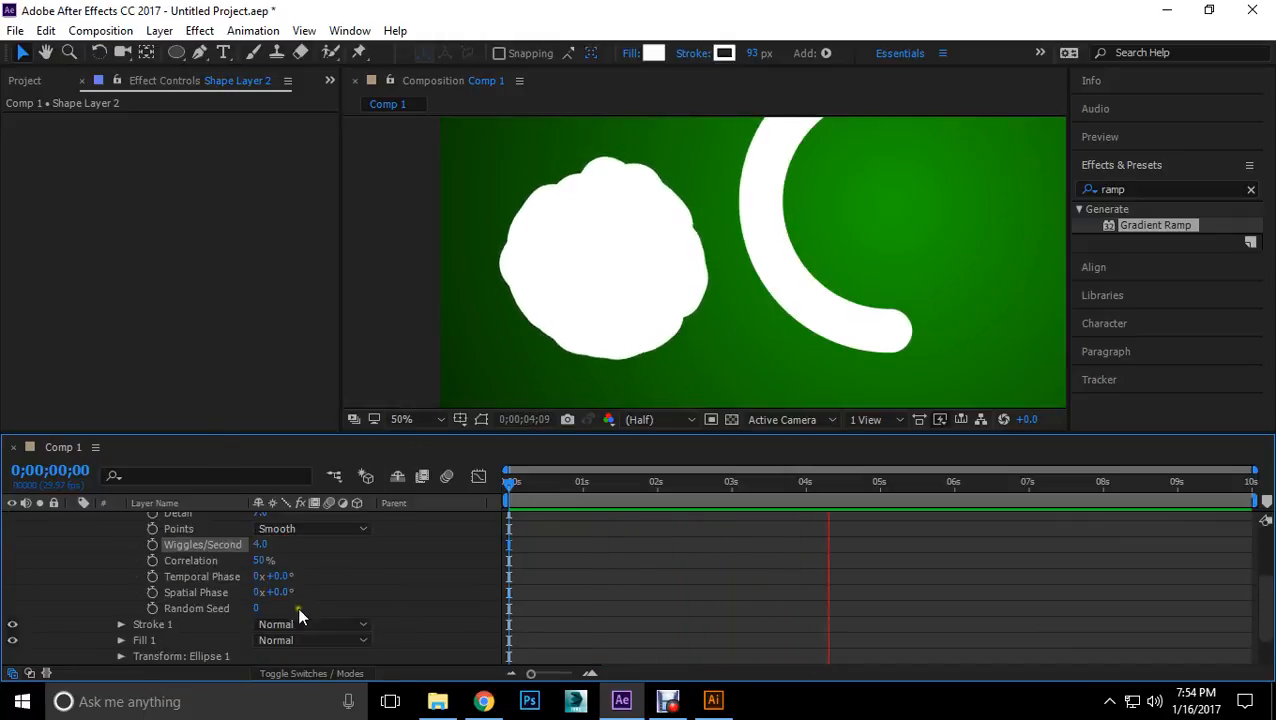
scroll(298, 614, up, 3)
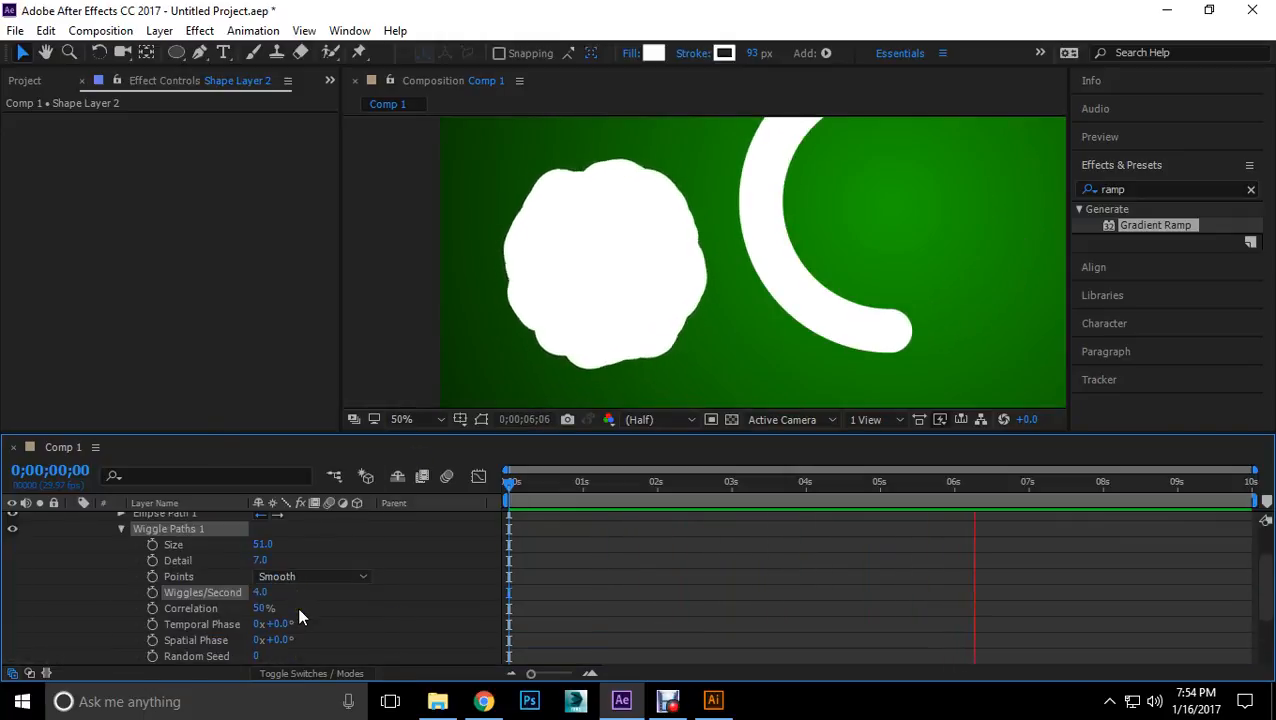
scroll(234, 553, up, 2)
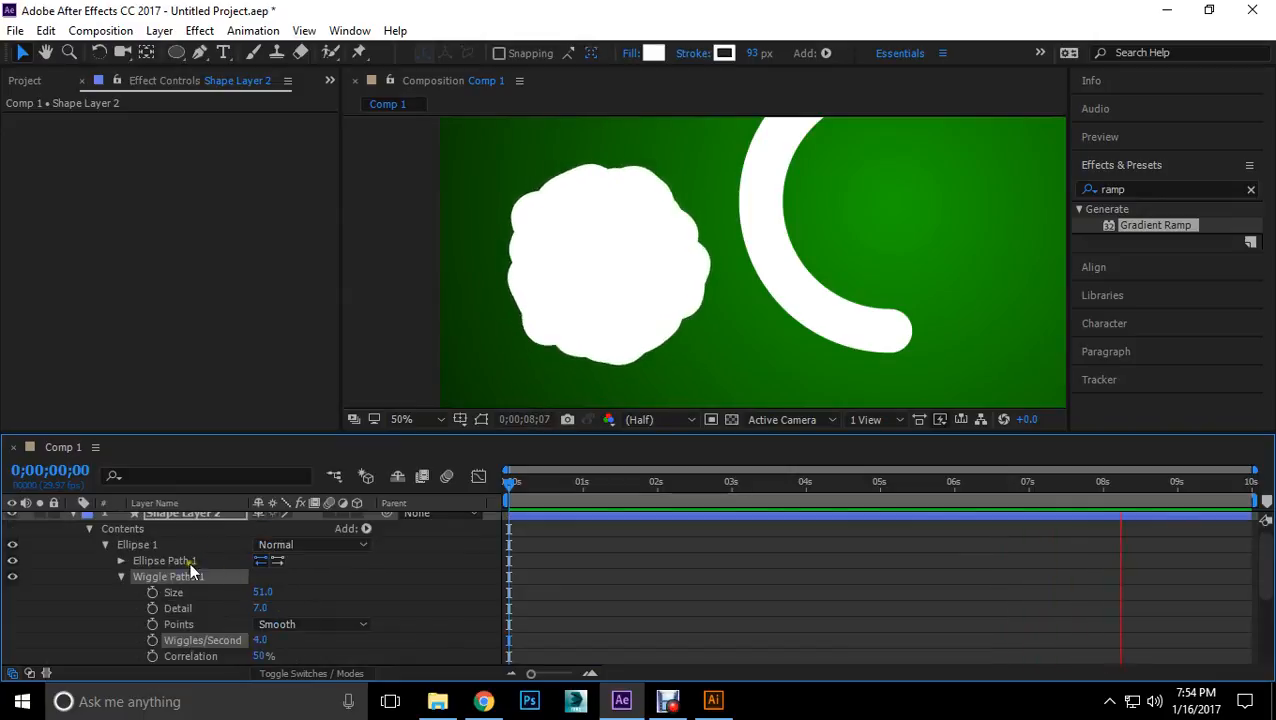
click(122, 578)
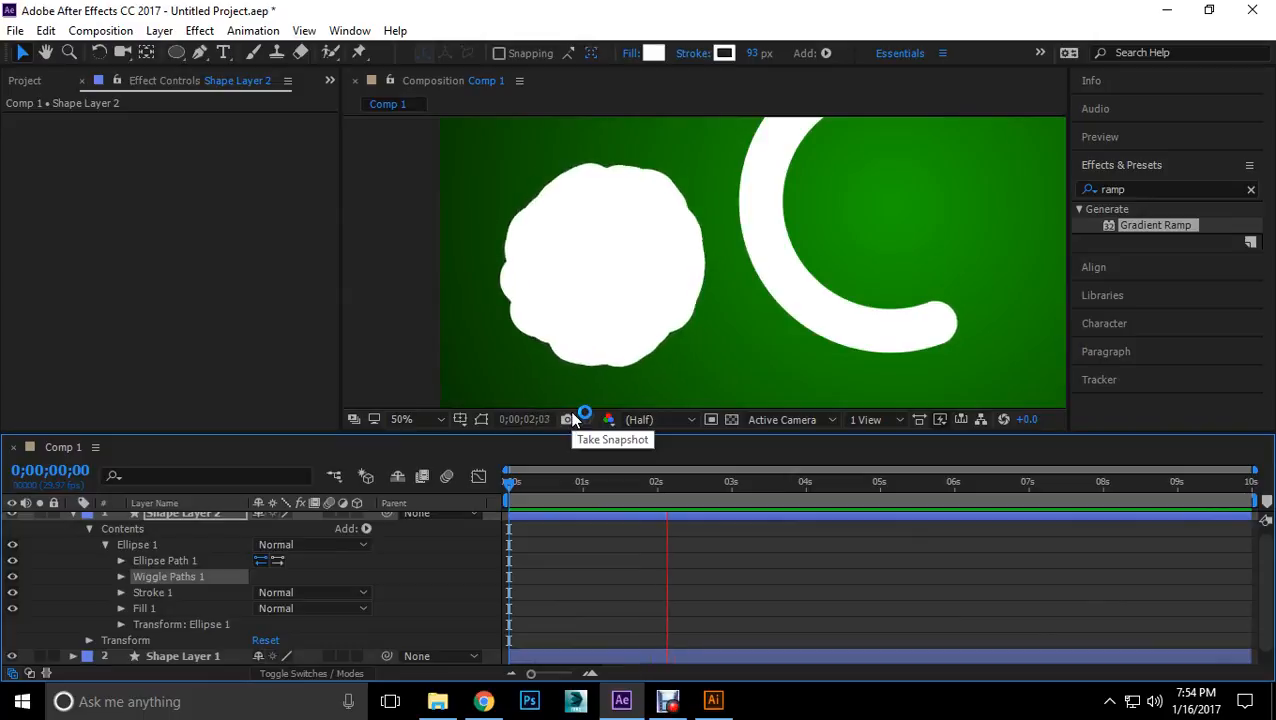
click(89, 529)
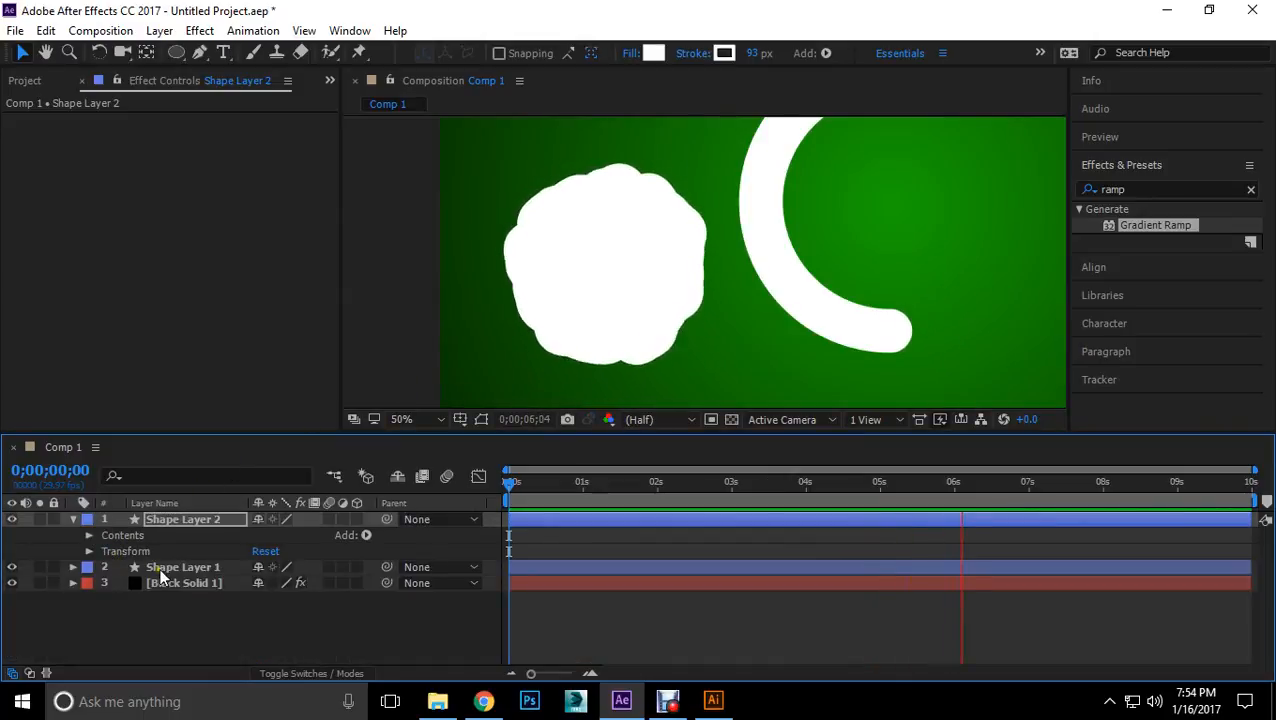
Step: Add Wiggle Transform to the contents of Shape Layer 2 and return to the first frame
click(173, 569)
click(366, 535)
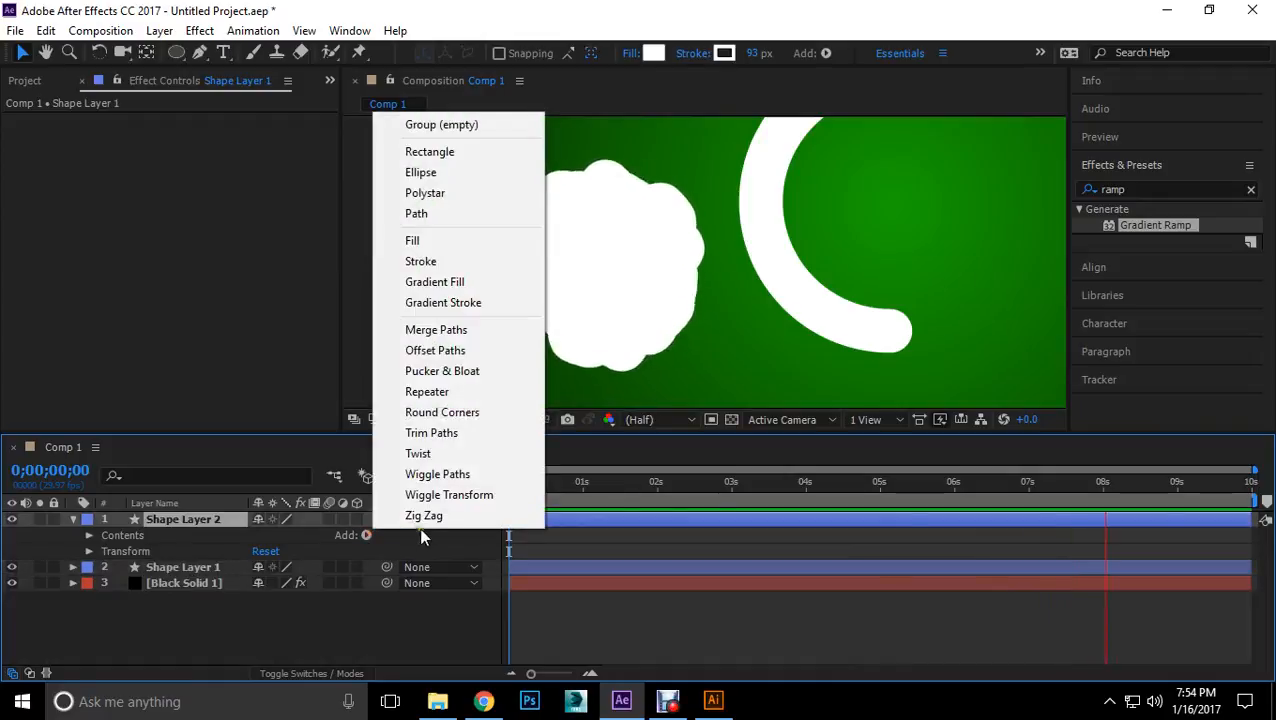
click(443, 495)
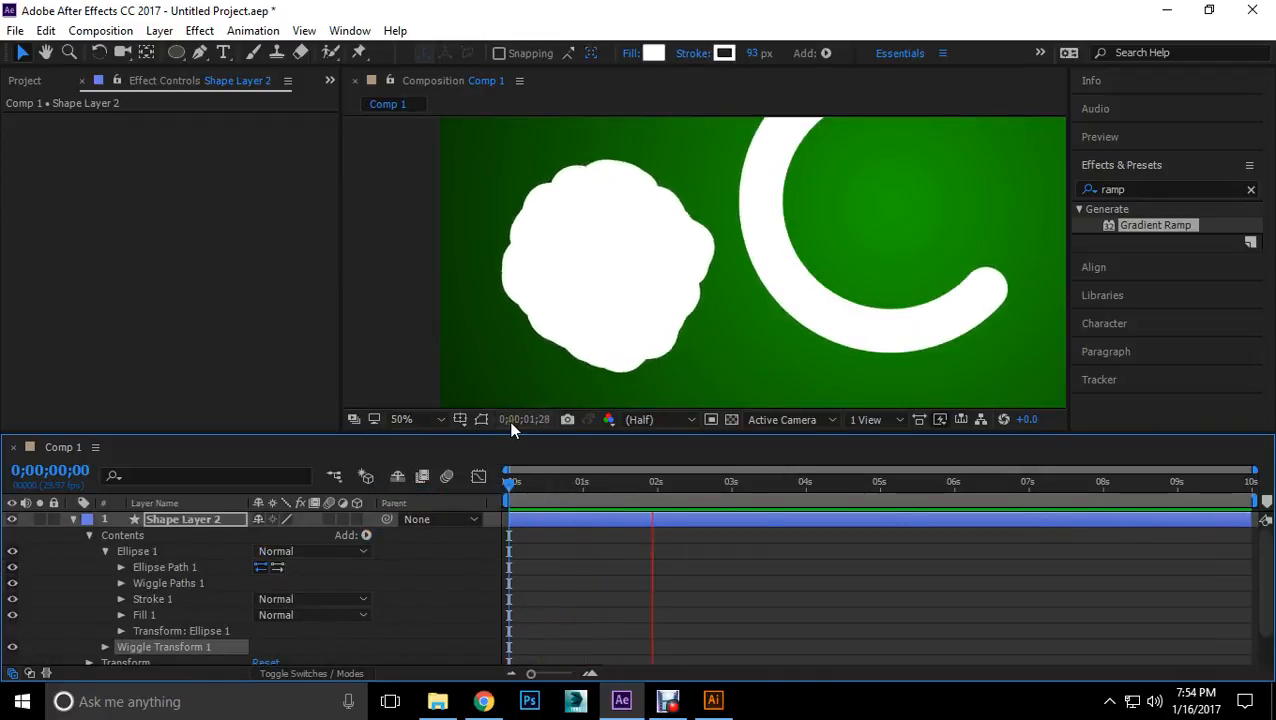
drag(663, 484, 507, 487)
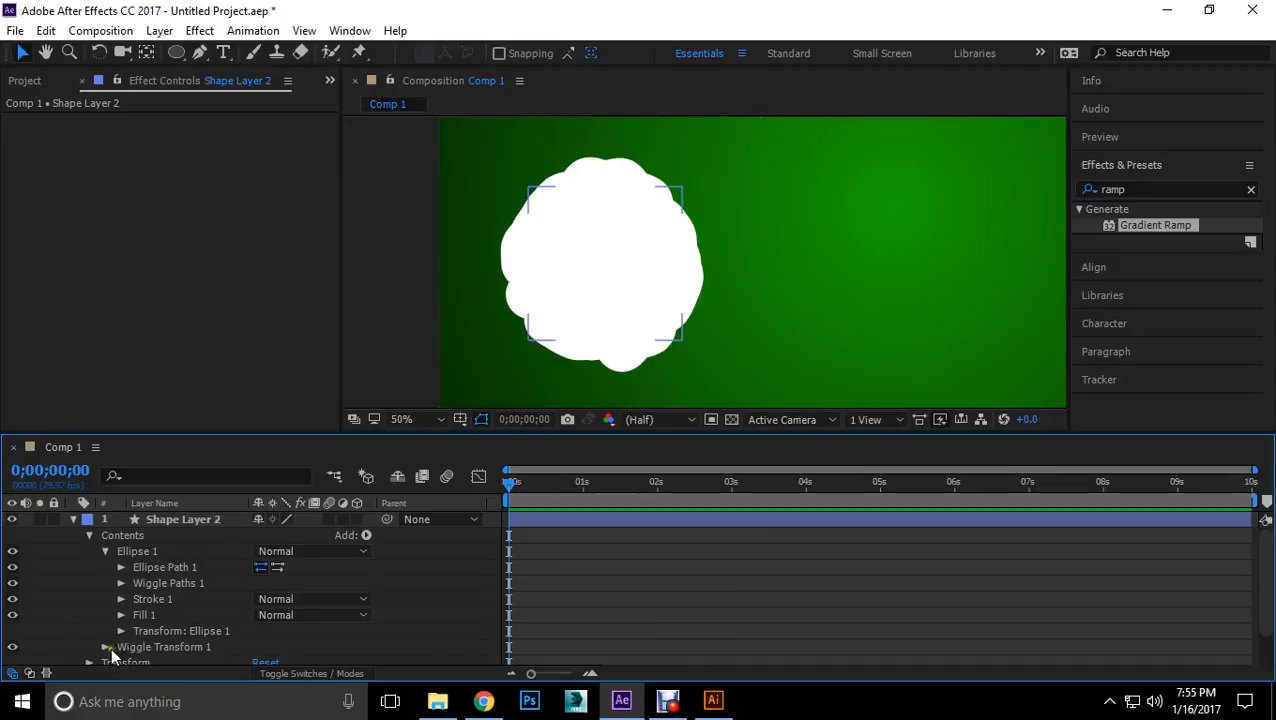
Step: Set the Wiggle Transform's Position to 35, 24 and preview the animation
click(107, 648)
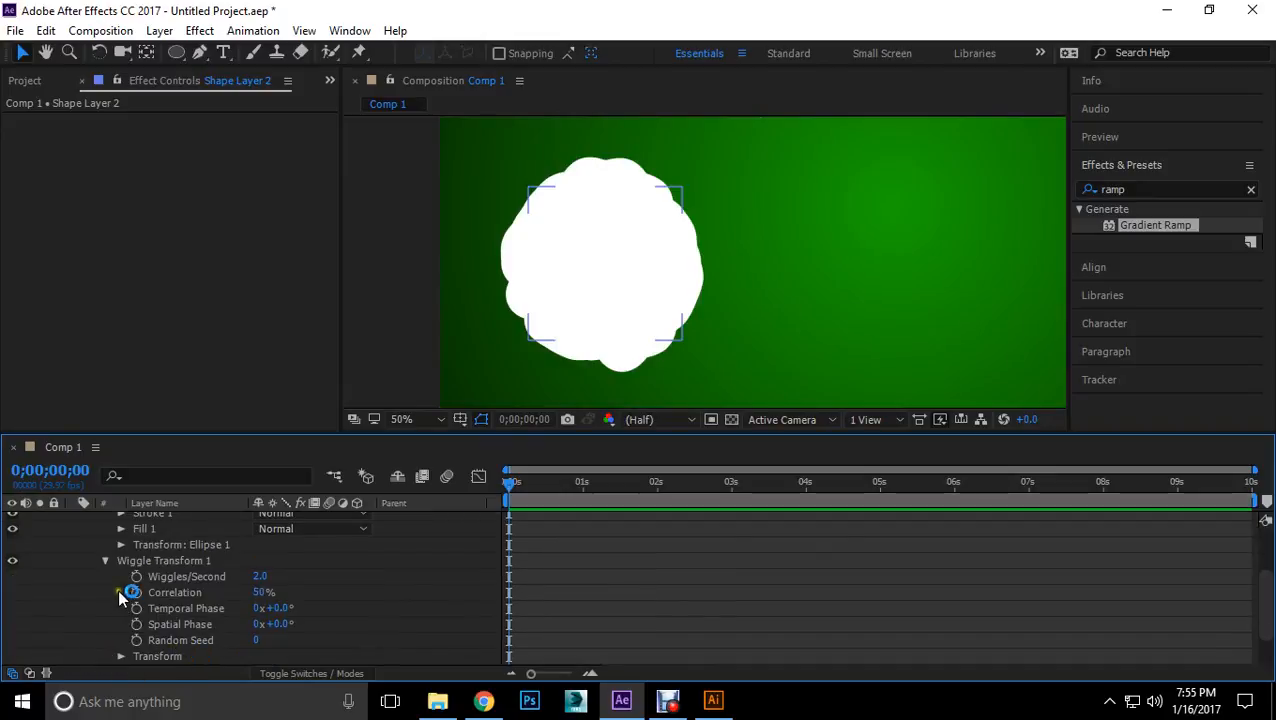
scroll(130, 652, down, 1)
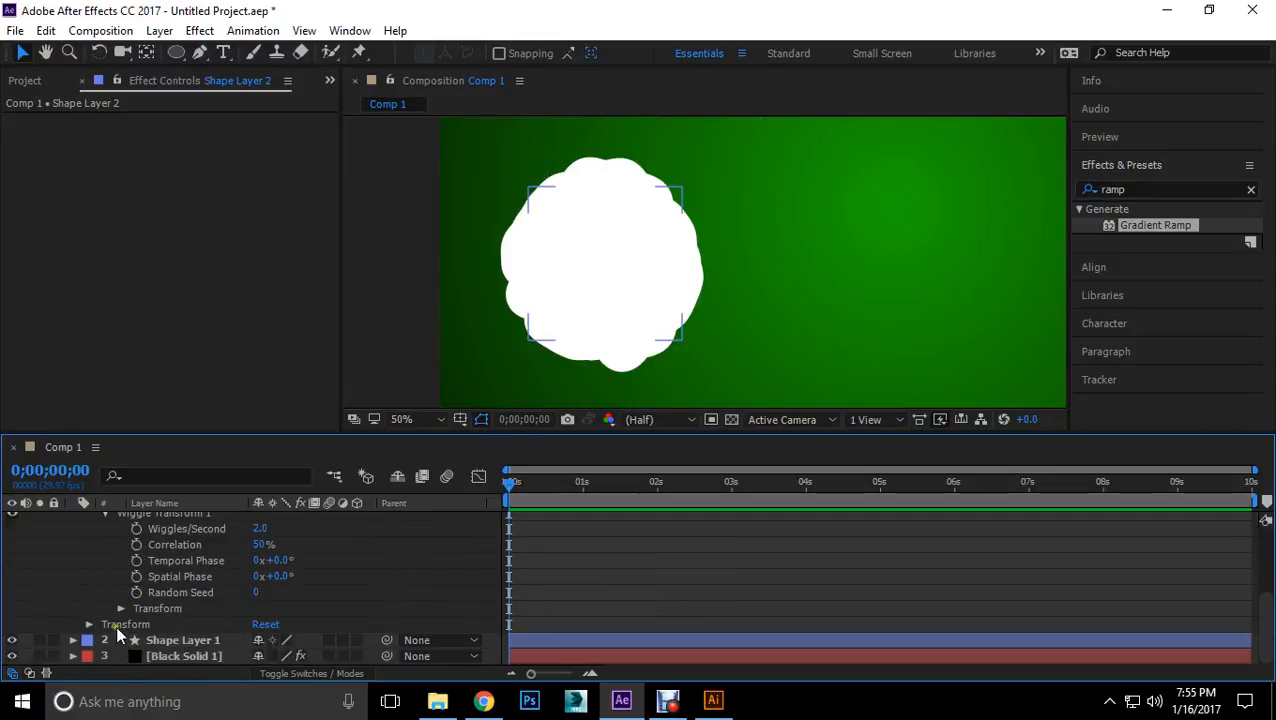
click(120, 609)
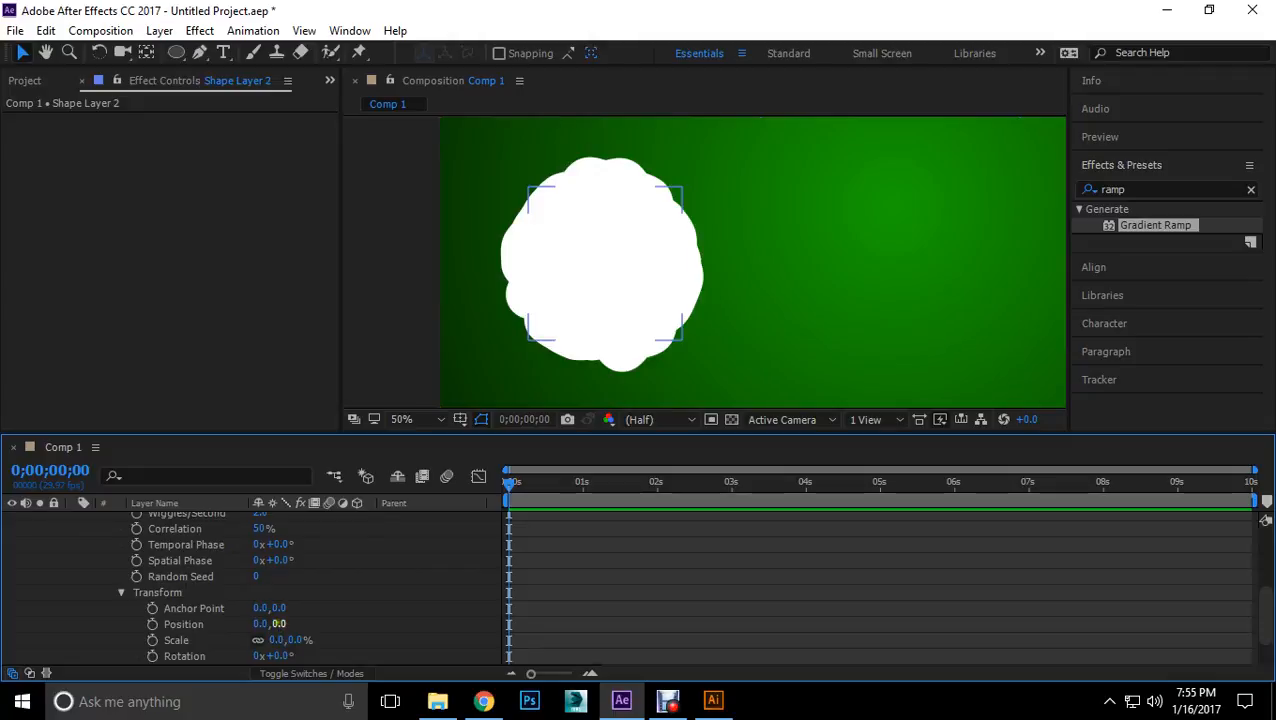
drag(260, 624, 270, 624)
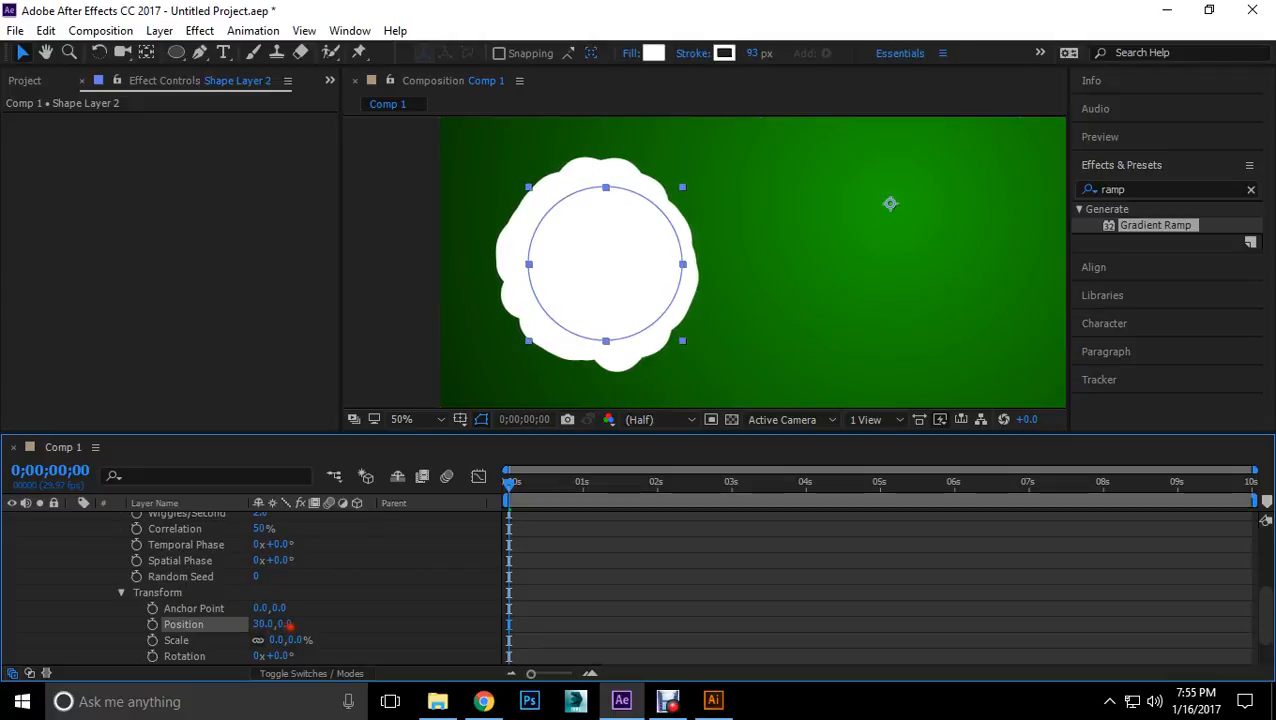
drag(283, 627, 303, 627)
key(space)
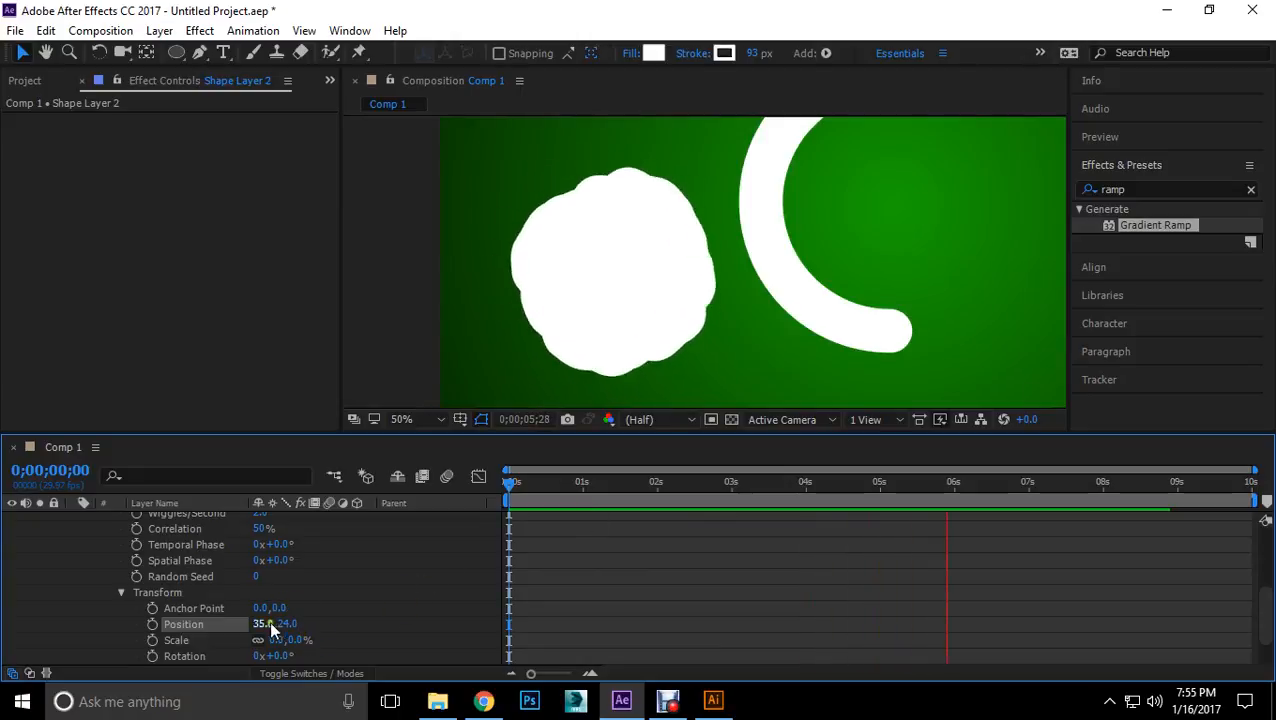
Step: Raise the Wiggle Transform's Wiggles/Second to 10, preview it and return to the first frame
scroll(240, 618, up, 2)
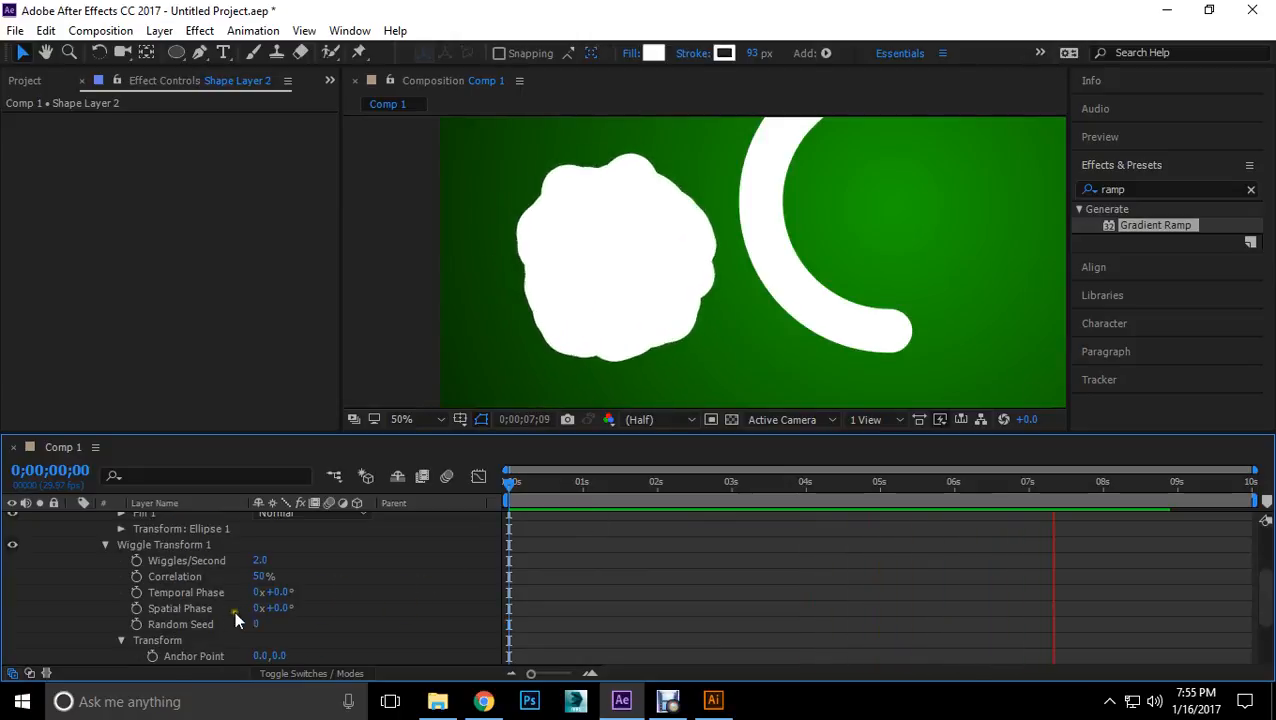
click(260, 560)
text(10)
key(Return)
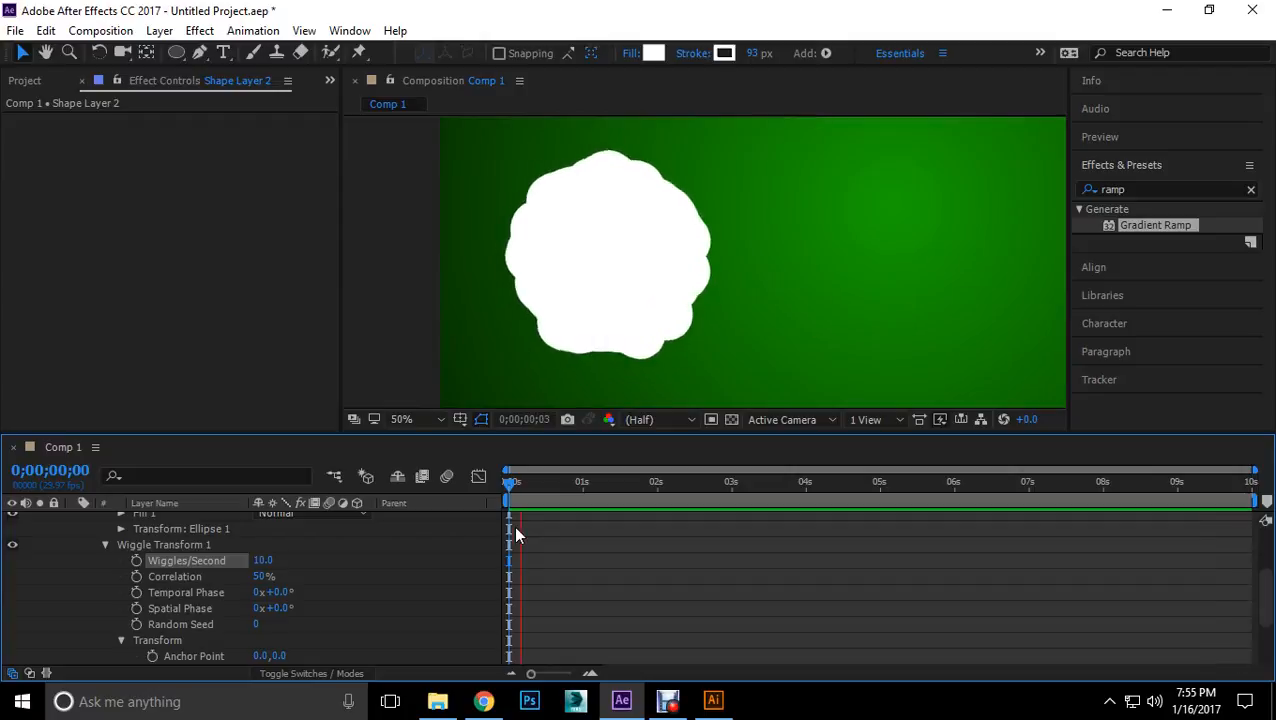
drag(563, 497, 487, 508)
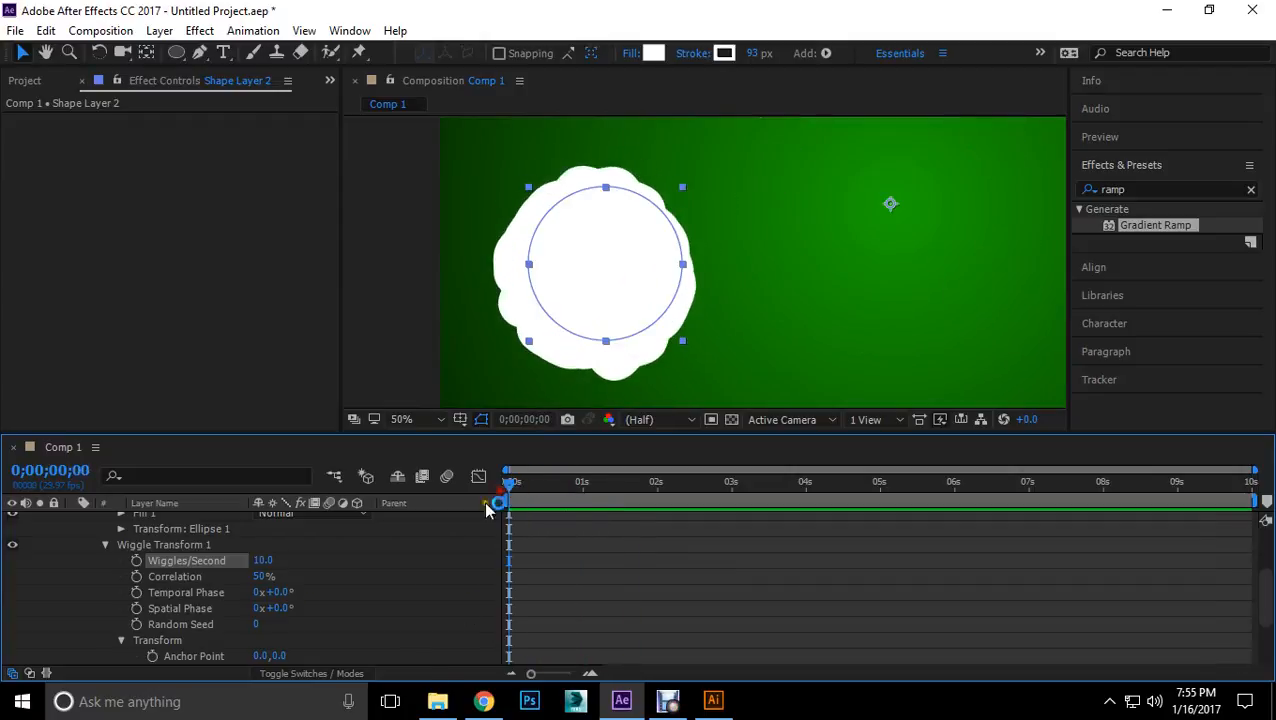
Step: Collapse the Wiggle Transform properties and add a Twist modifier to Shape Layer 2
click(105, 544)
scroll(250, 570, up, 2)
click(366, 536)
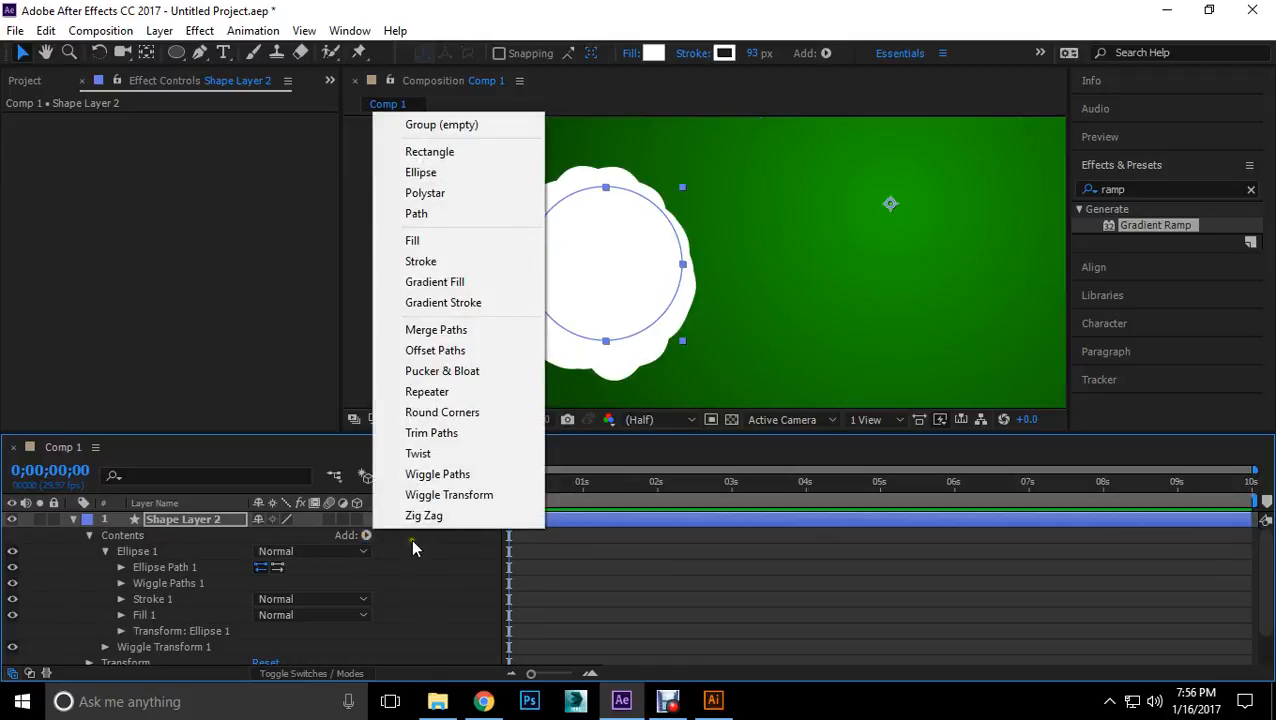
click(420, 454)
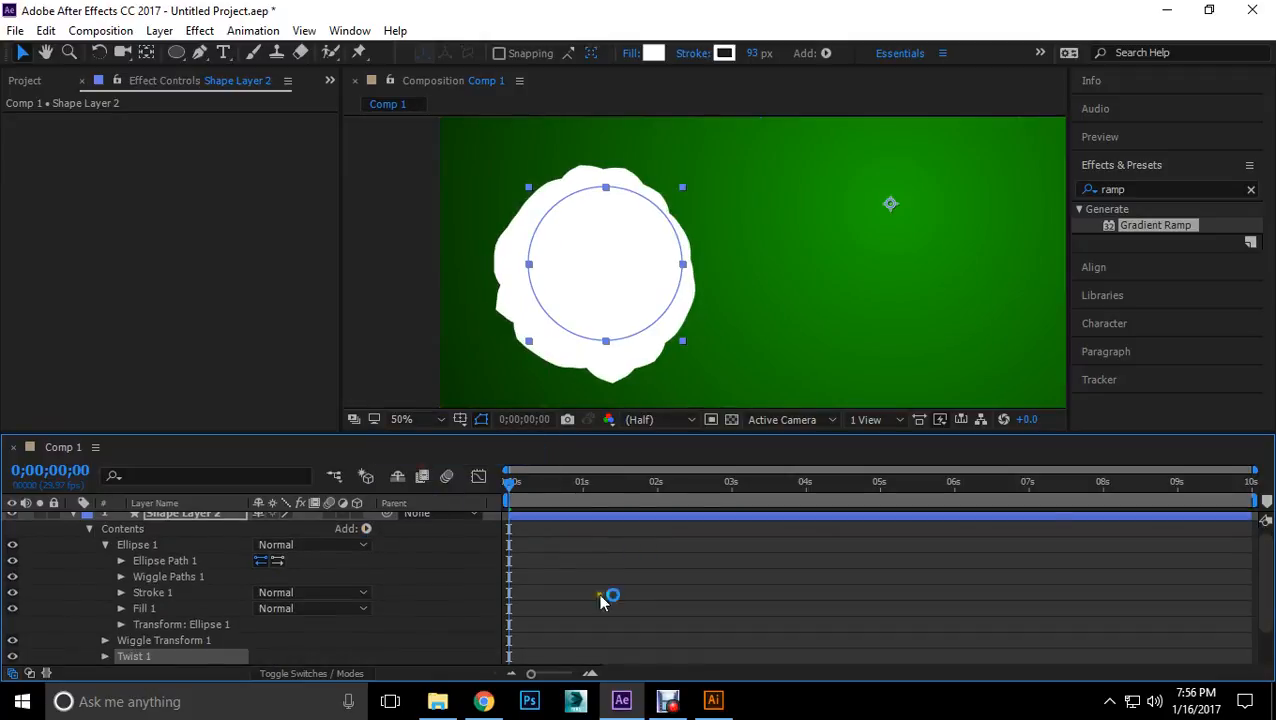
Step: Set the Twist angle to 80 and keyframe its Center at 281, 237 on the first frame
scroll(213, 648, down, 3)
click(105, 606)
scroll(198, 618, down, 2)
drag(262, 592, 519, 609)
drag(290, 608, 455, 608)
click(137, 609)
Step: Keyframe a shifted Twist Center at 2 seconds and preview the animation from the first frame
drag(513, 490, 658, 486)
drag(266, 608, 217, 618)
drag(292, 607, 12, 590)
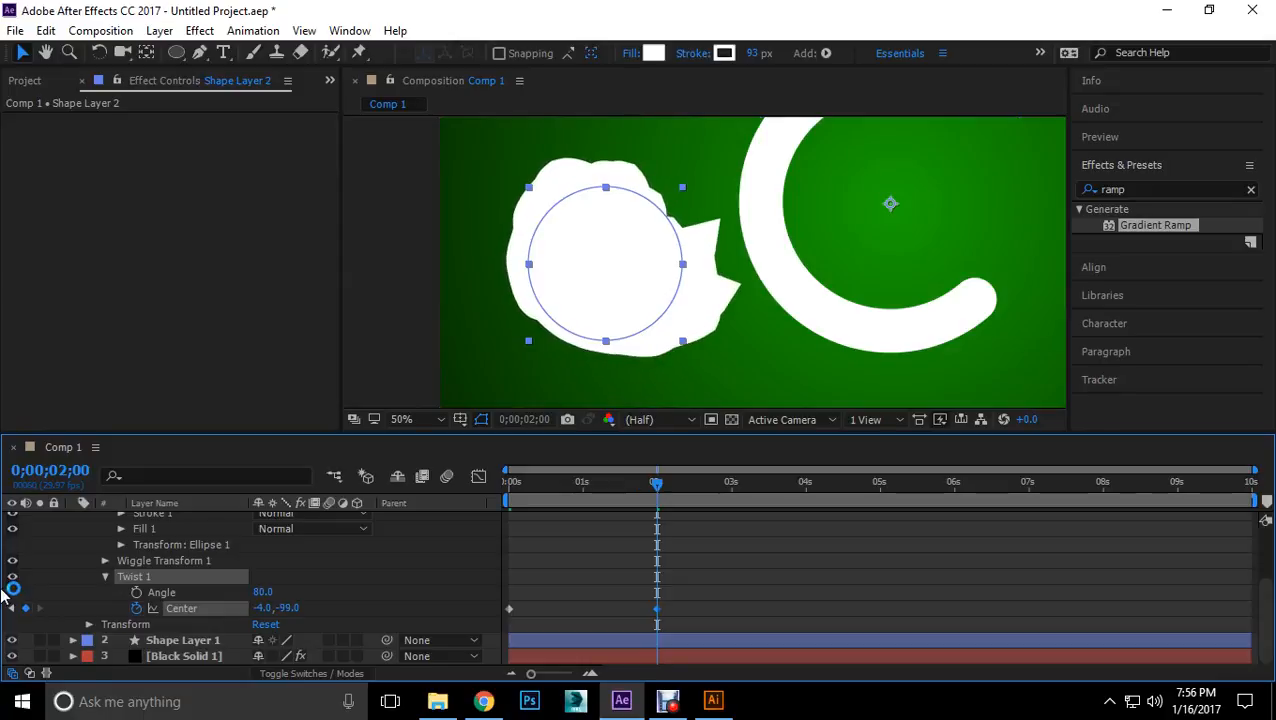
drag(286, 606, 137, 590)
drag(655, 487, 393, 491)
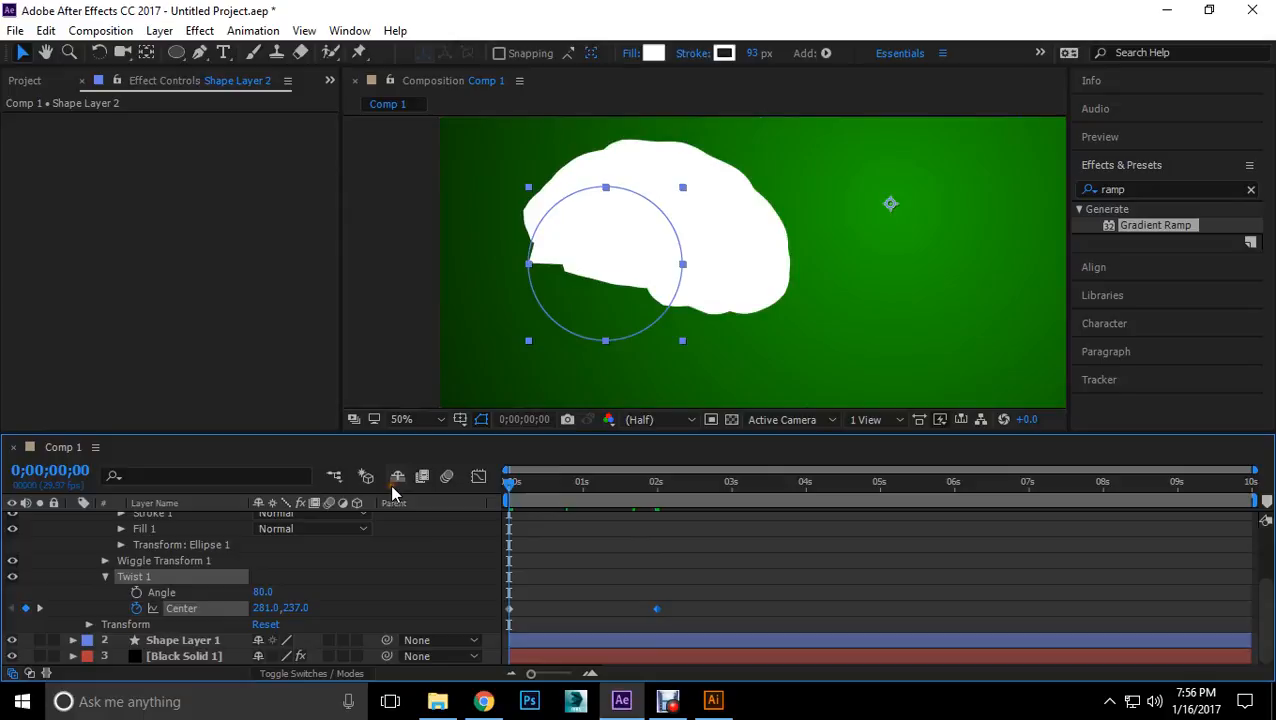
key(space)
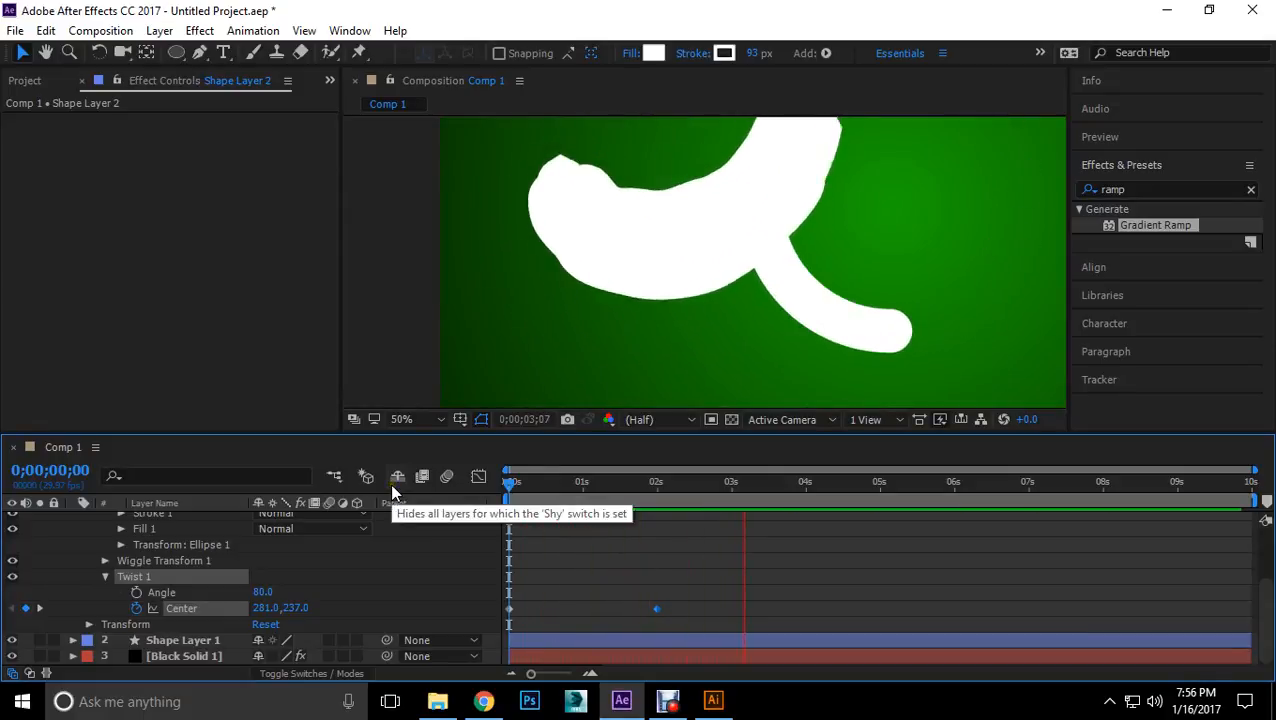
drag(657, 486, 488, 500)
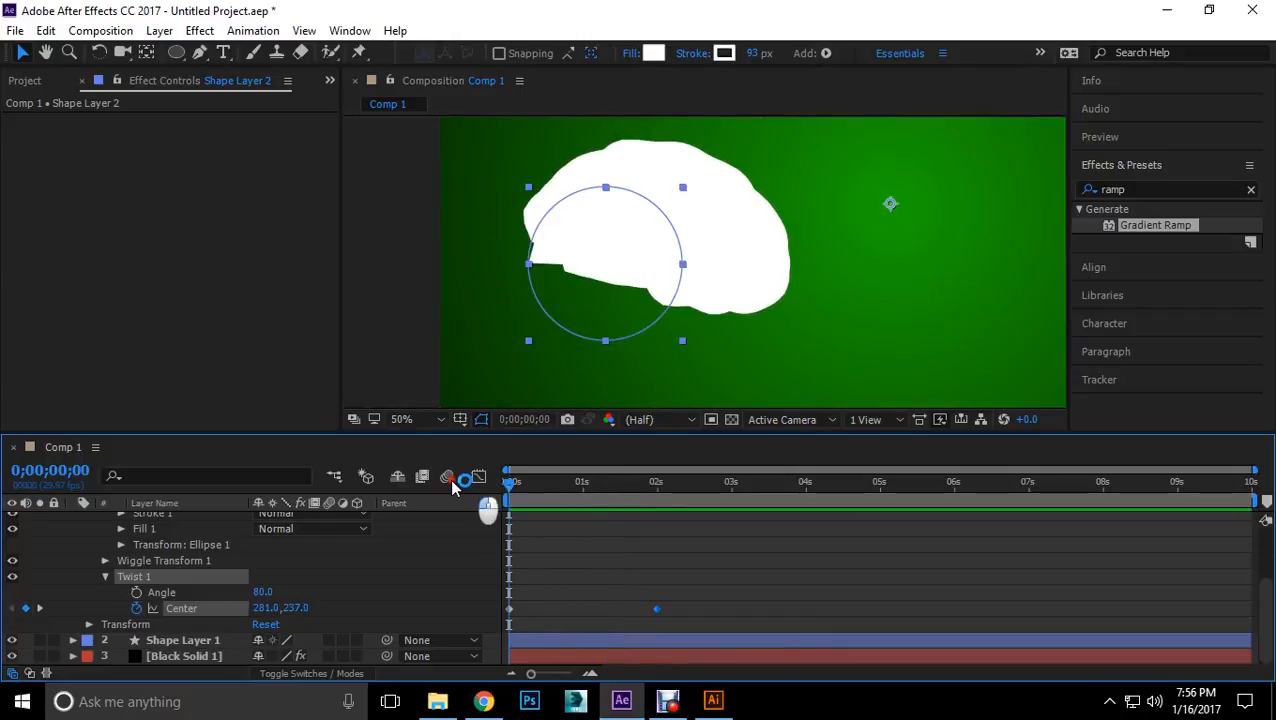
Step: Undo the last Twist Center change and delete the Twist modifier from Shape Layer 2
right_click(152, 580)
click(140, 580)
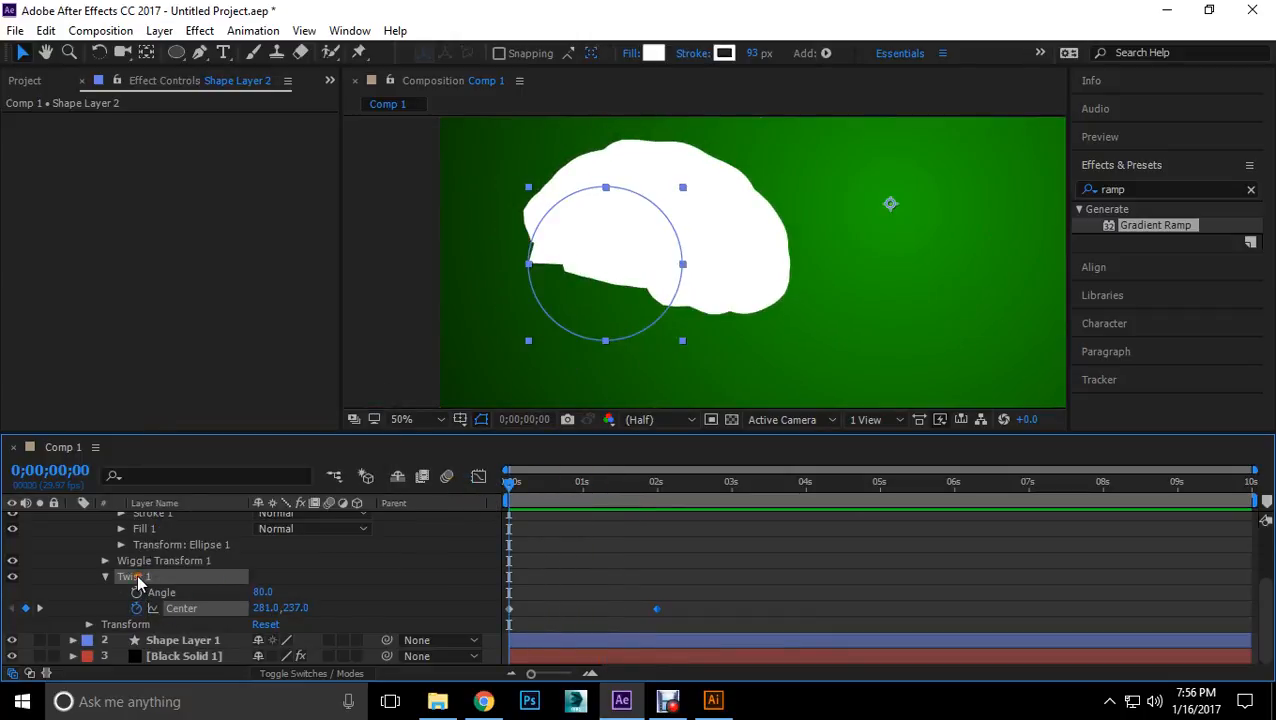
key(ctrl+z)
click(138, 579)
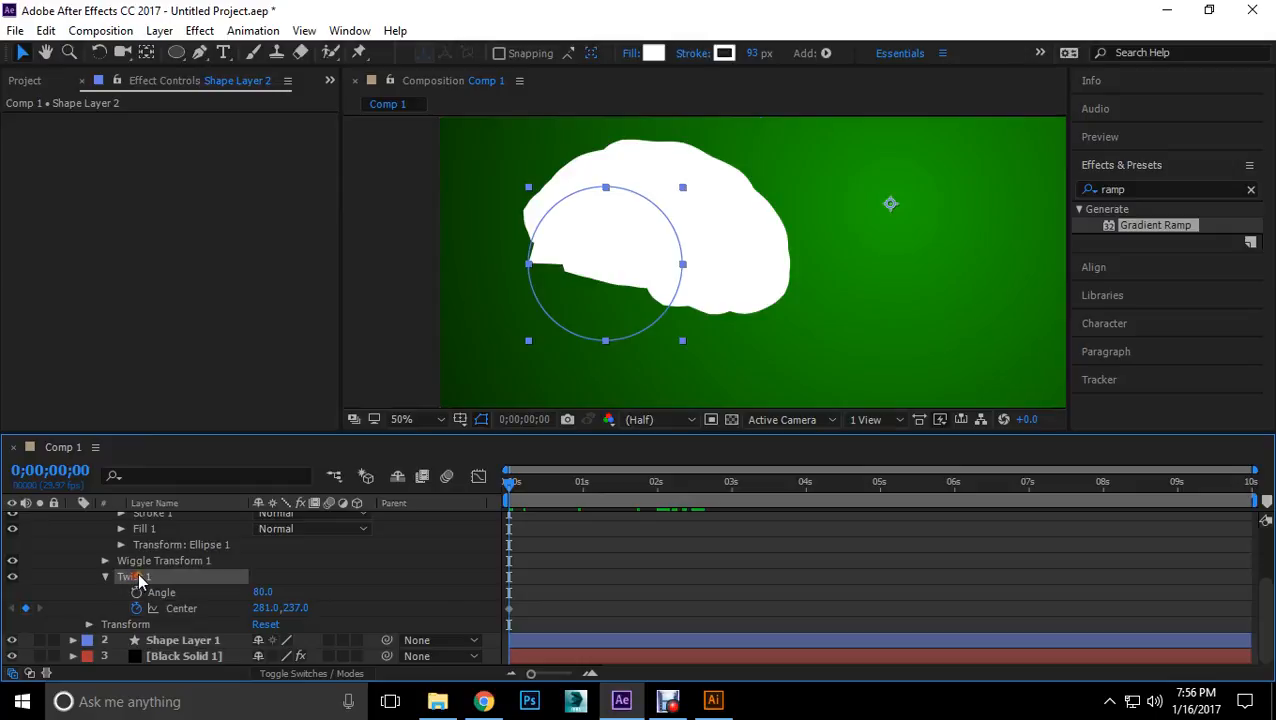
key(Delete)
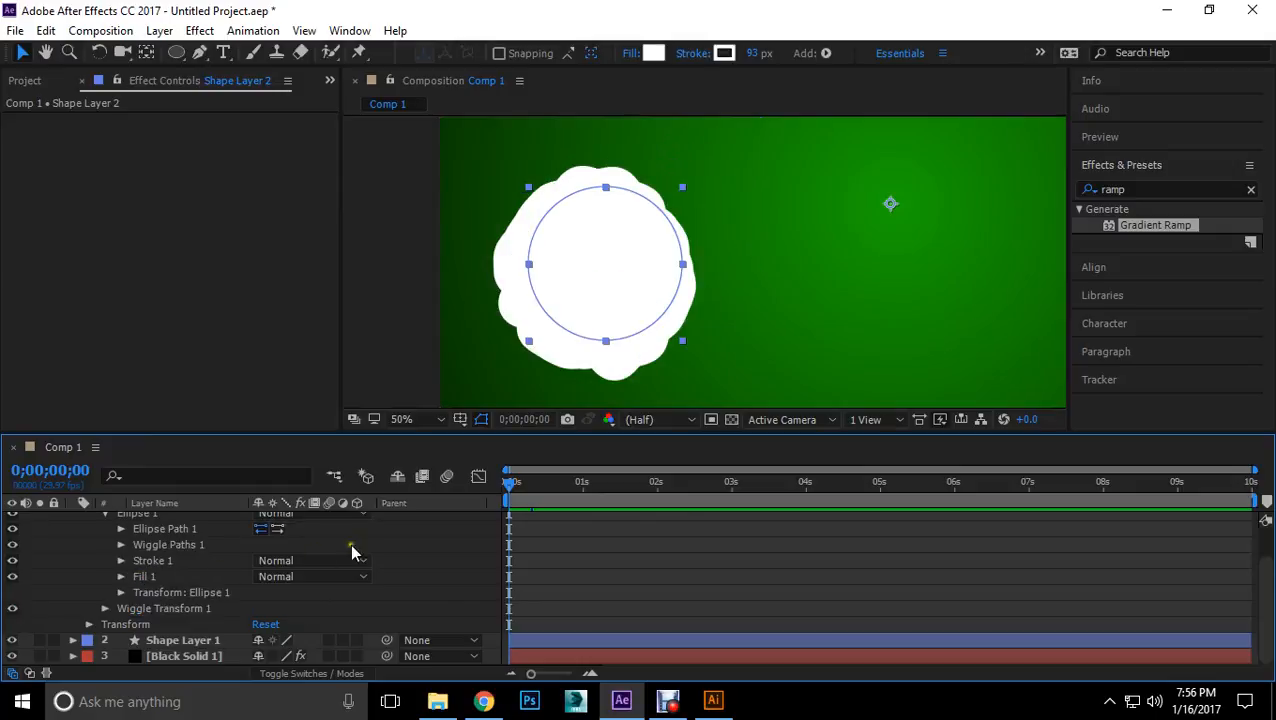
Step: Try a Zig Zag modifier on the Ellipse 1 group and delete it again
scroll(190, 590, up, 3)
click(140, 551)
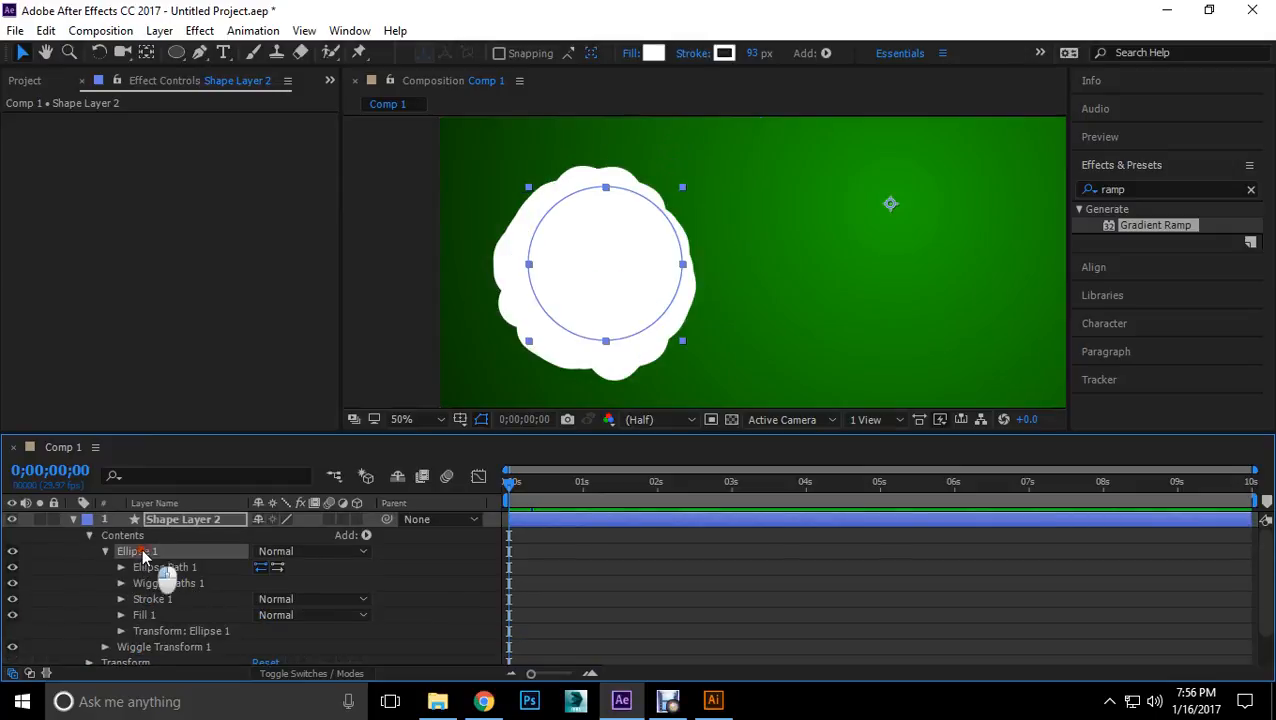
click(365, 535)
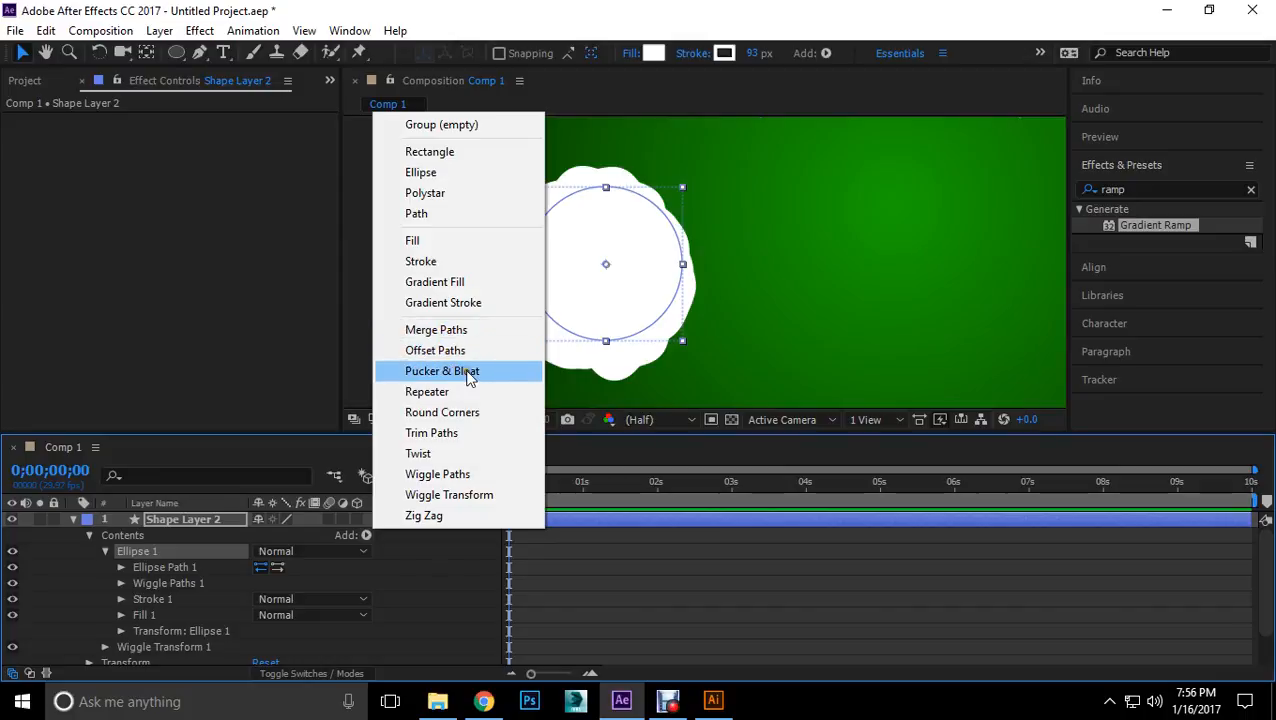
click(440, 515)
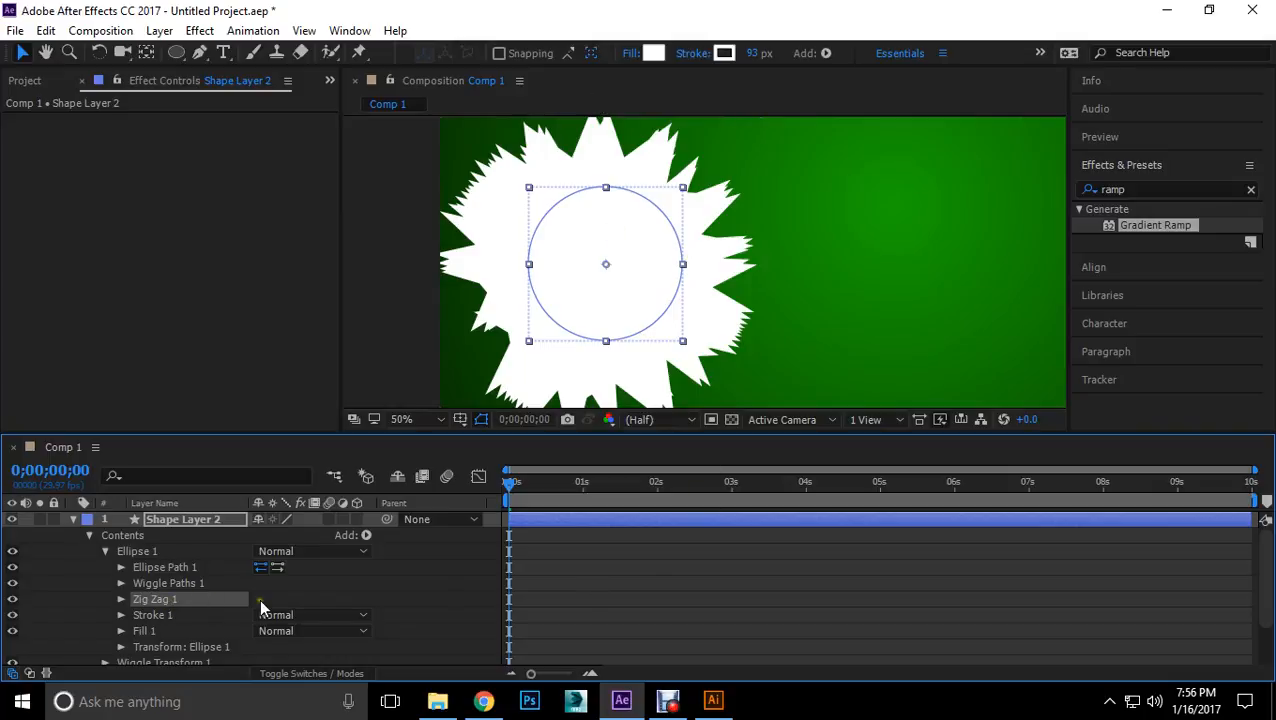
key(Delete)
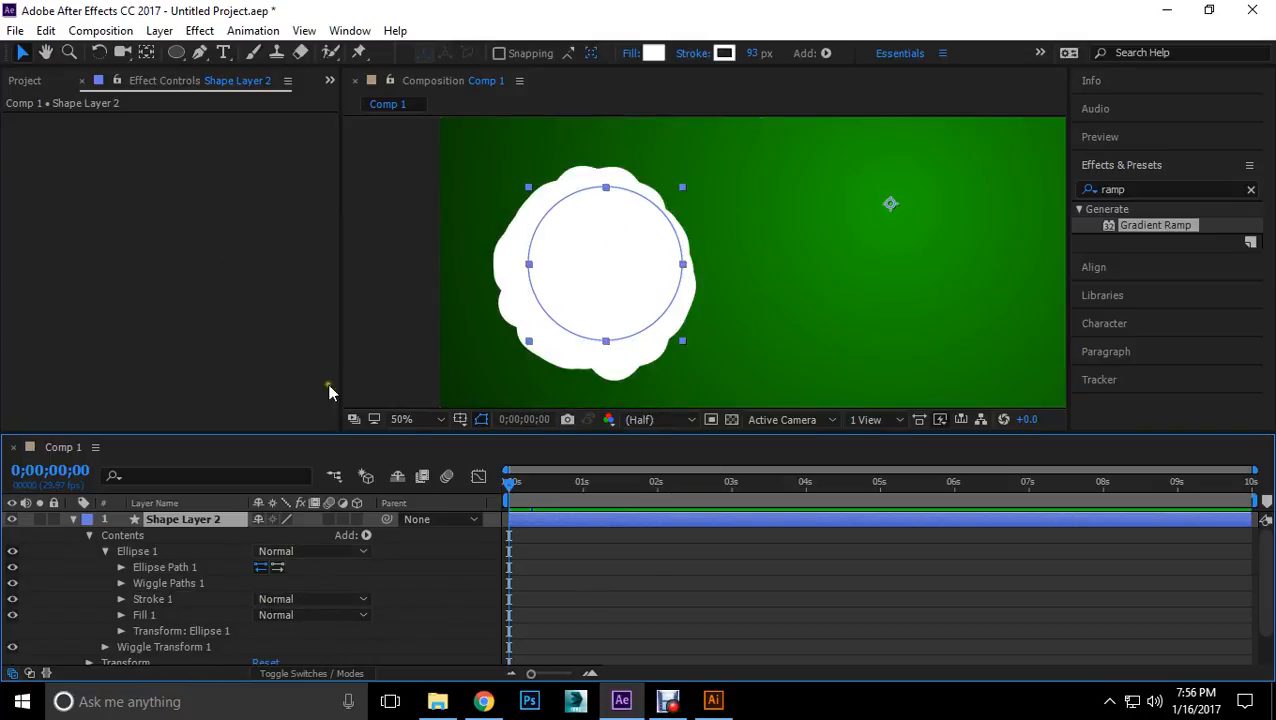
Step: Create a new composition with the HDTV 1080 29.97 preset and a 10-second duration
click(100, 30)
click(120, 48)
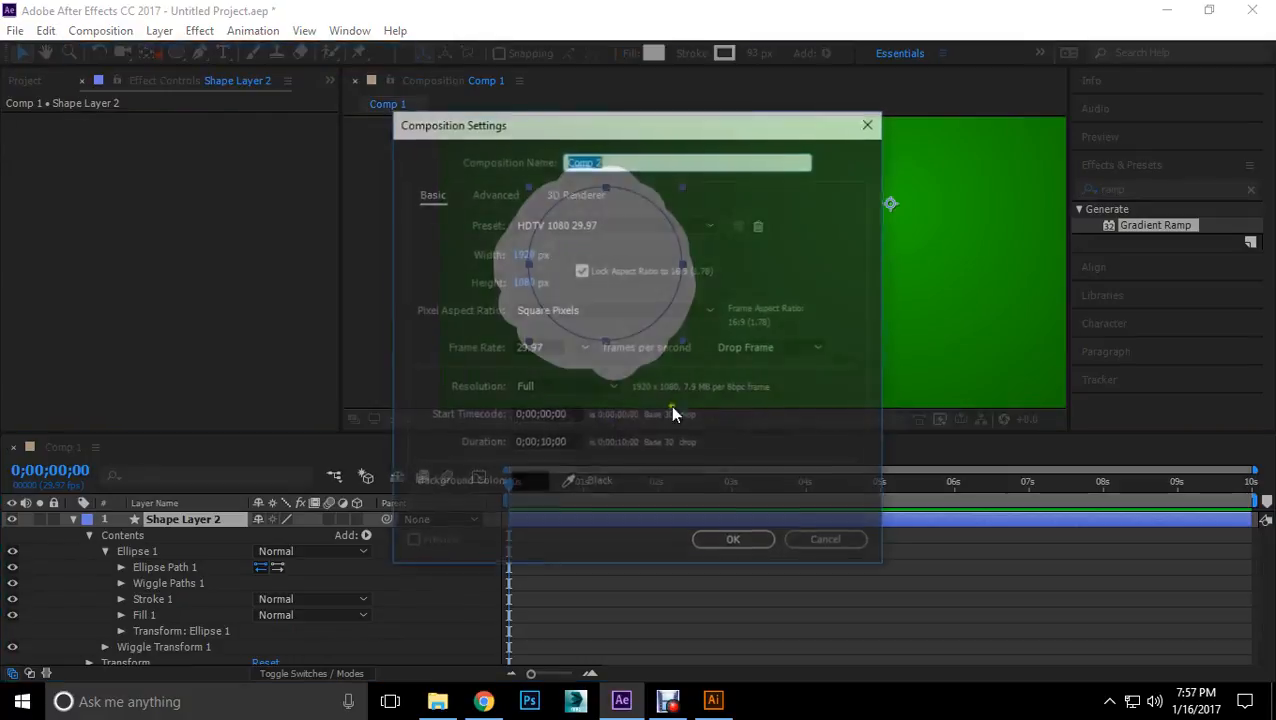
click(699, 545)
right_click(303, 566)
click(235, 573)
click(165, 216)
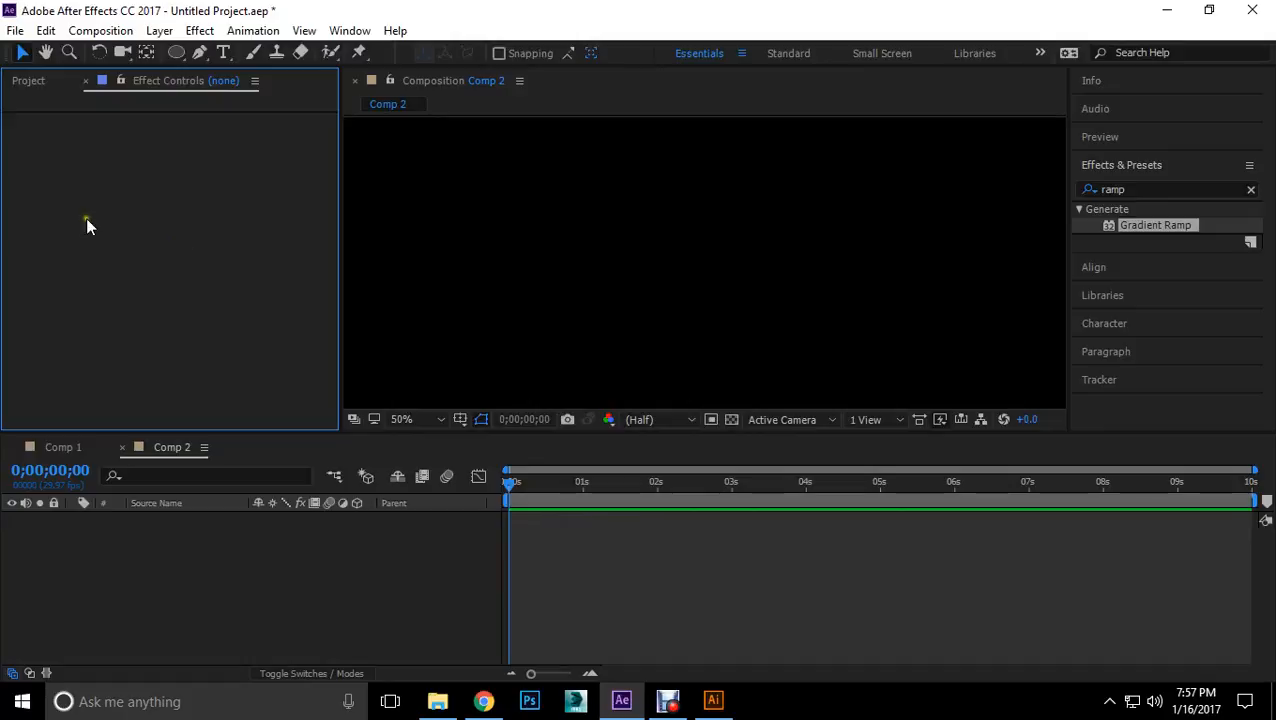
Step: Import World-map.png from the 2D Animation Project folder on the IDB (F:) drive into the project
click(30, 82)
double_click(159, 362)
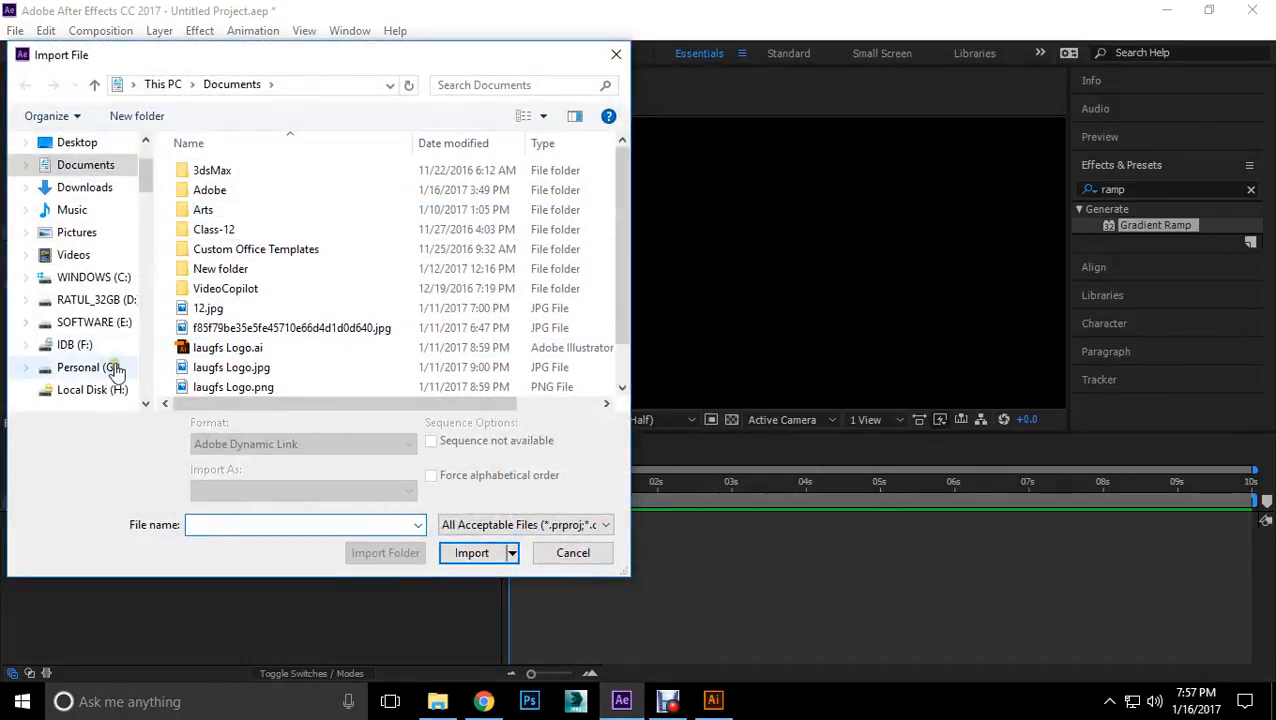
click(80, 345)
click(248, 233)
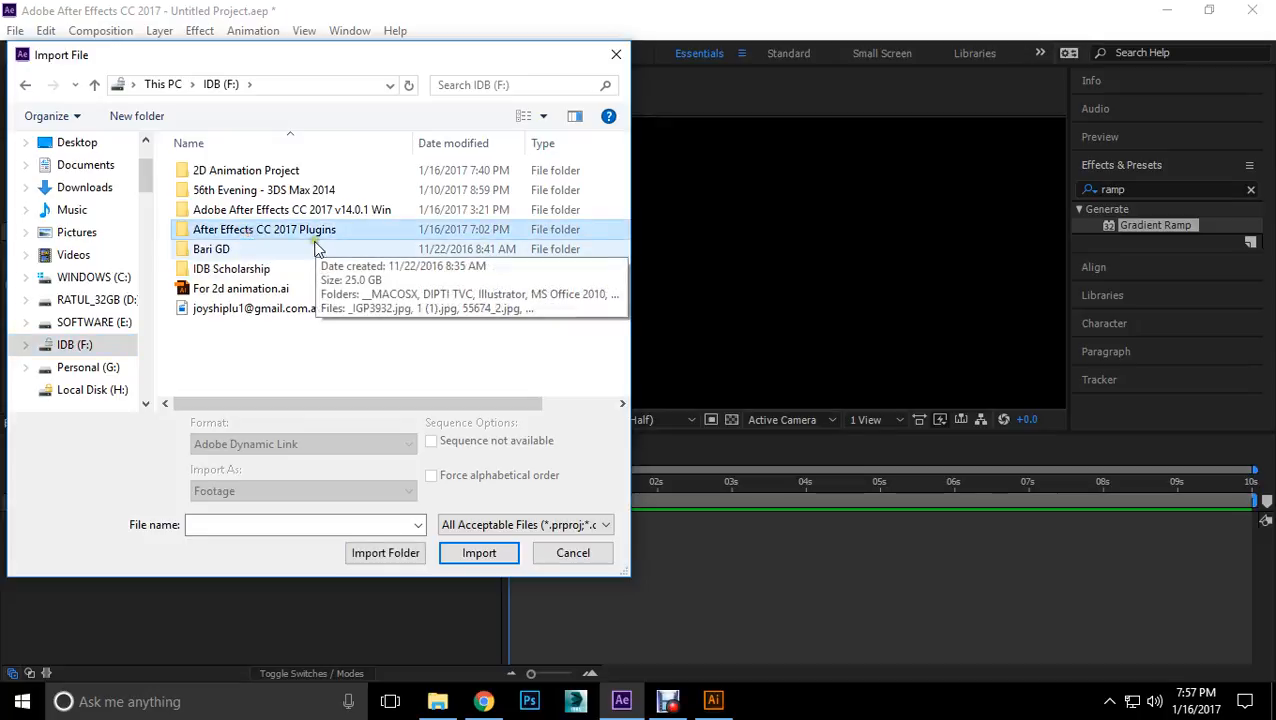
double_click(228, 270)
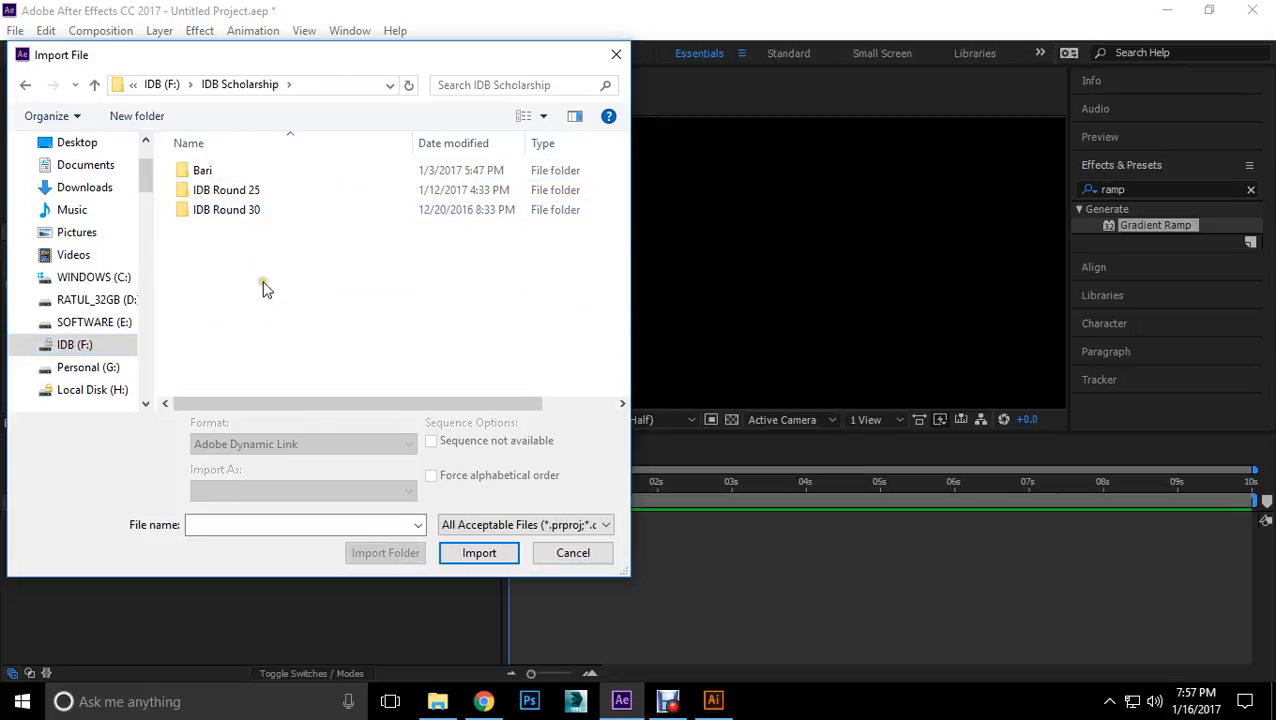
click(165, 85)
double_click(233, 172)
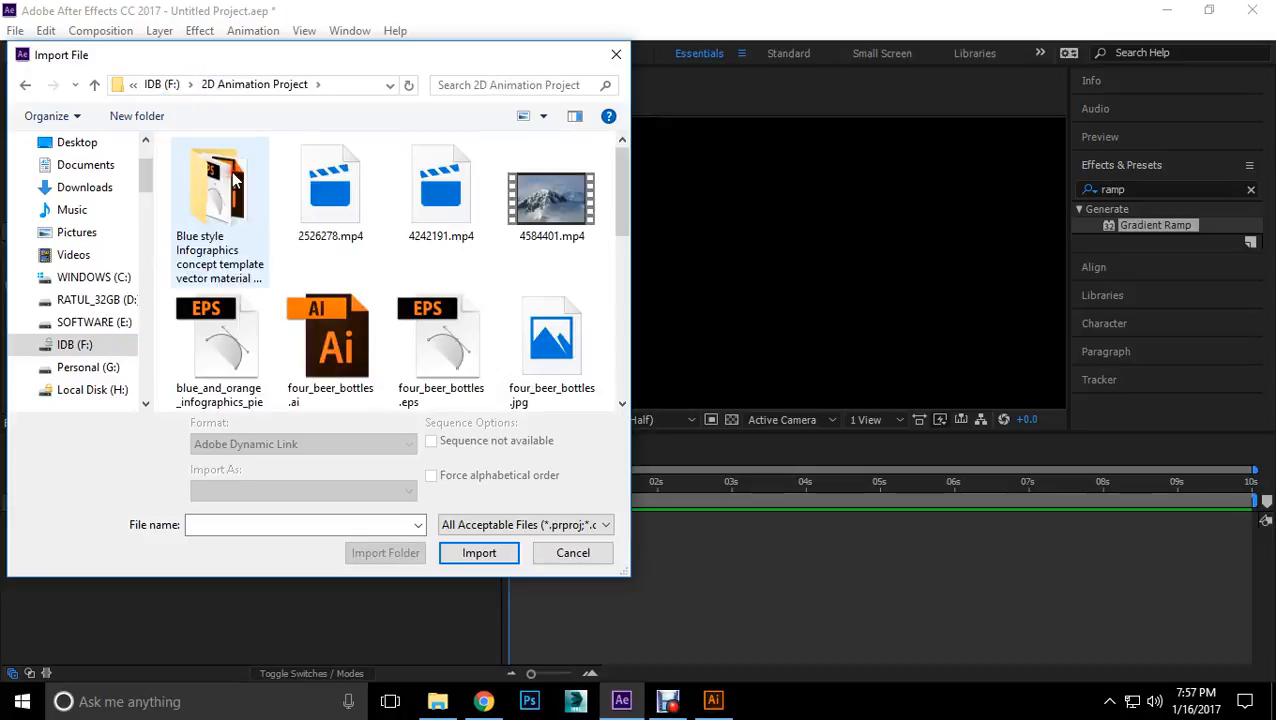
drag(627, 200, 621, 350)
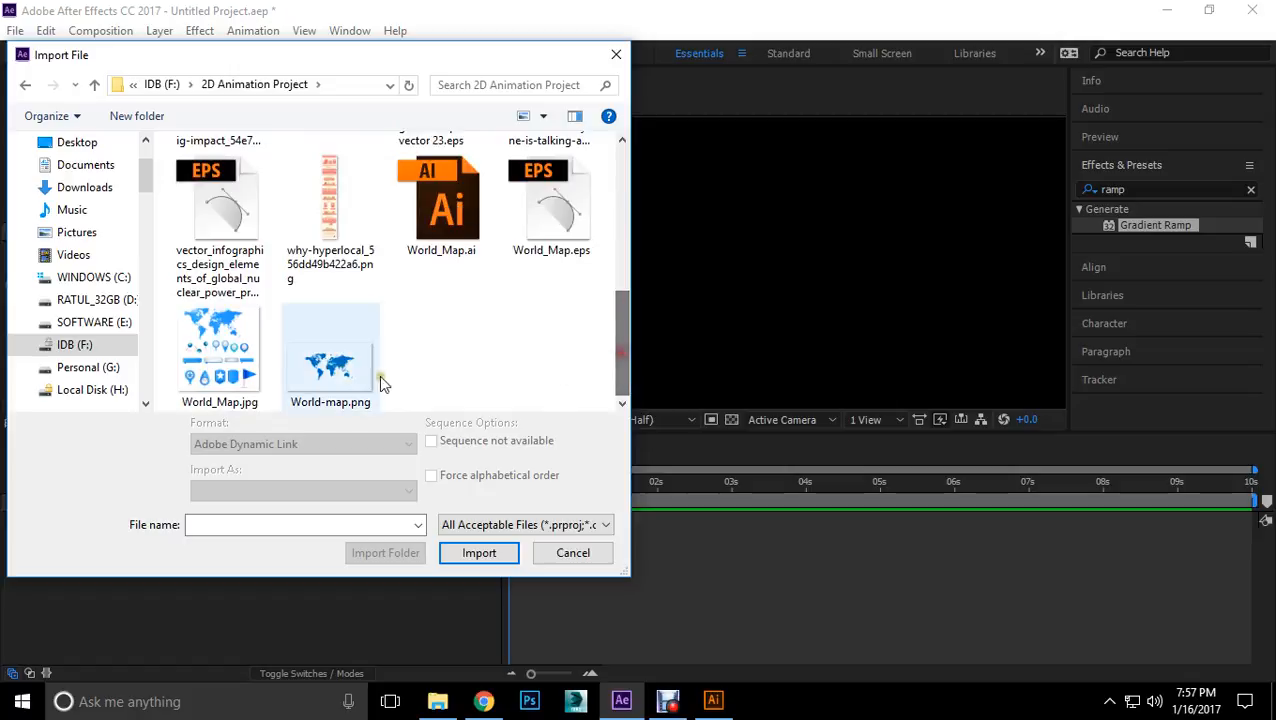
double_click(343, 370)
Step: Place World-map.png as a layer in Comp 2, fit the map in the preview and deselect the layer
drag(71, 313, 336, 575)
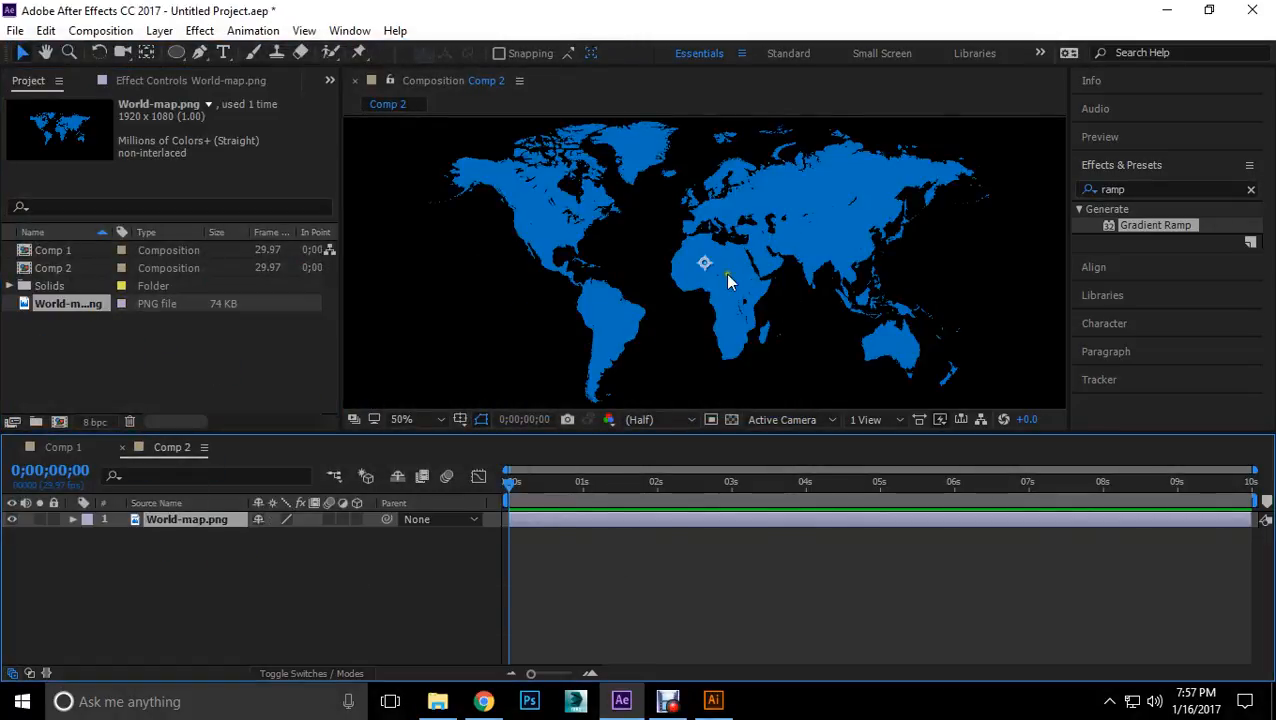
scroll(740, 281, down, 2)
click(456, 419)
click(441, 421)
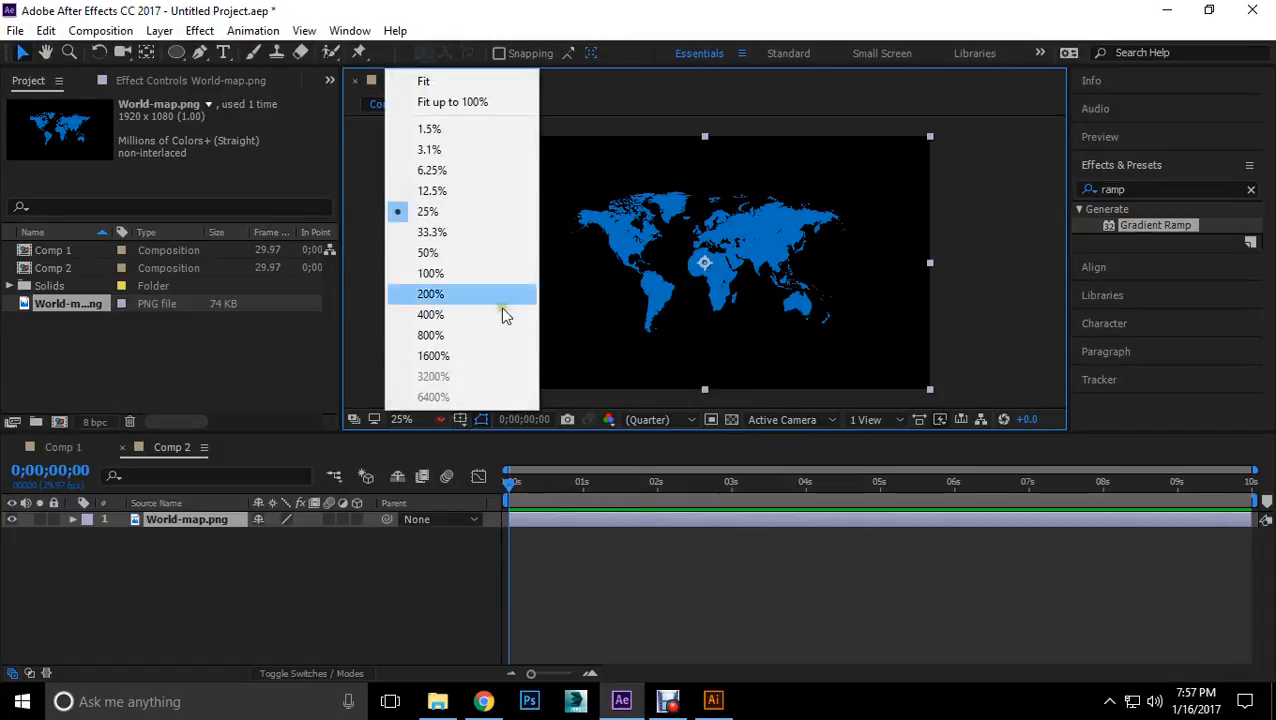
click(452, 102)
scroll(753, 246, up, 2)
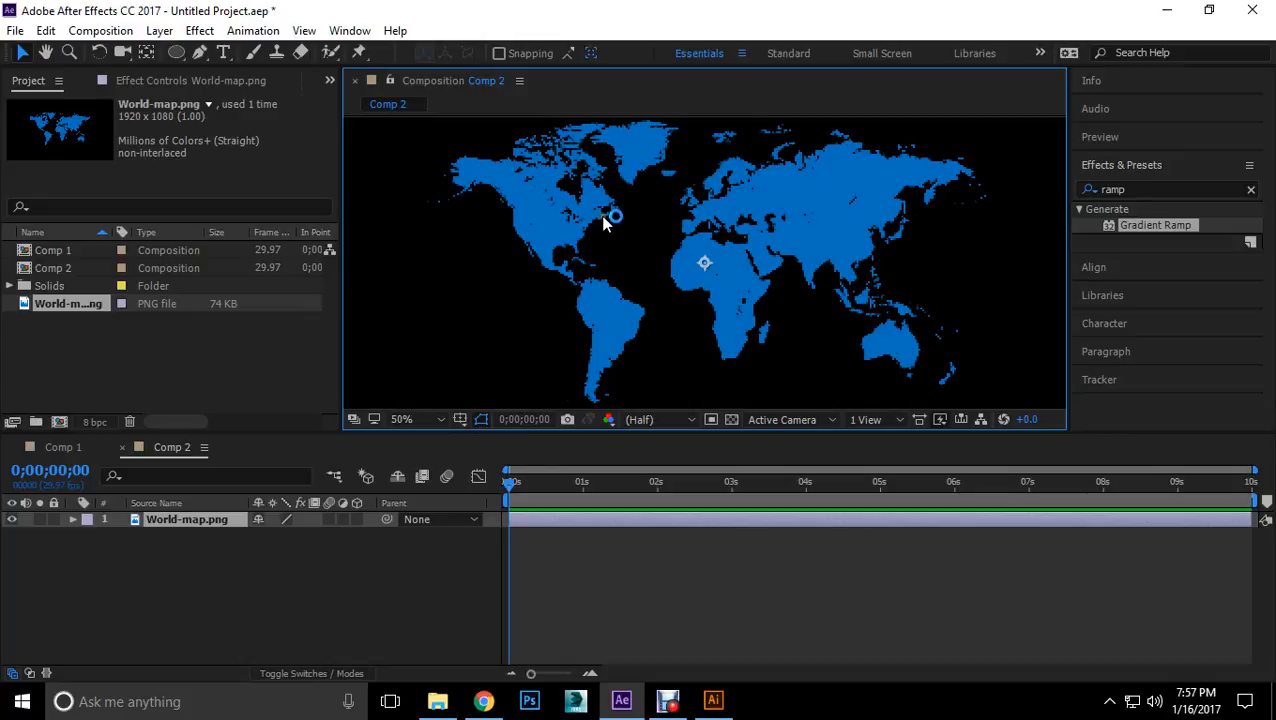
click(231, 598)
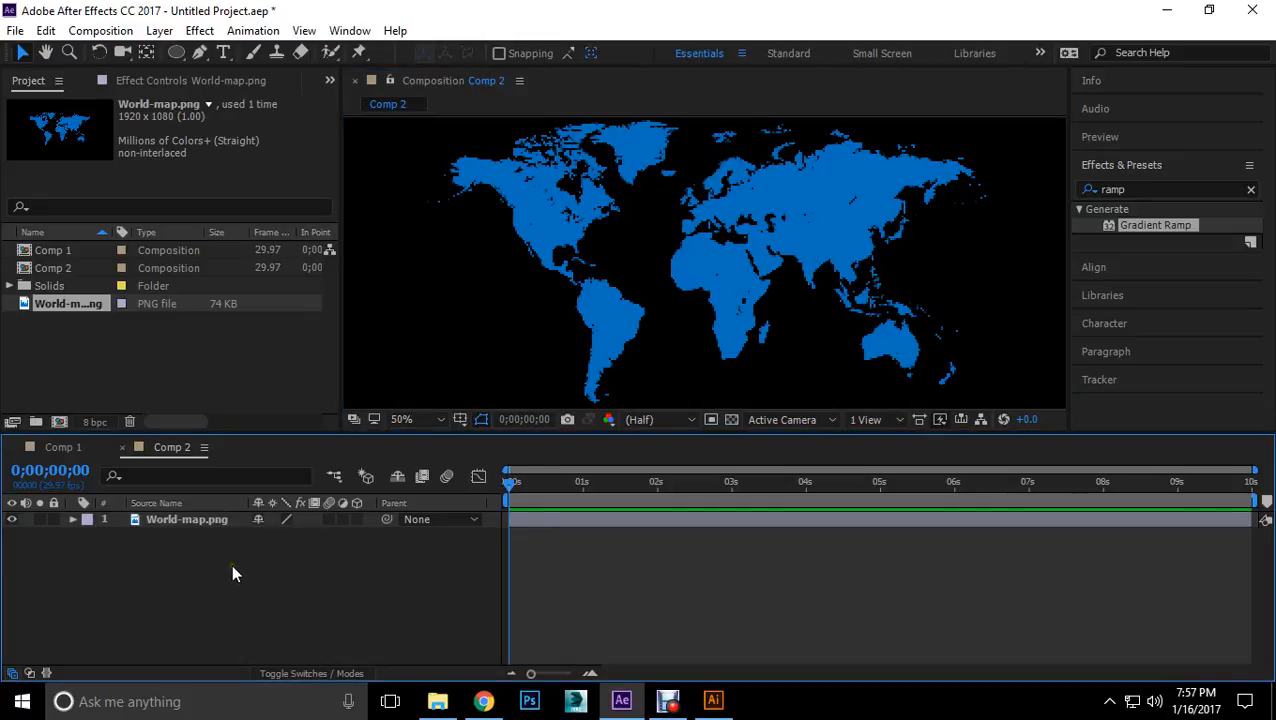
Step: Add a new shape layer above the World-map.png layer in Comp 2
right_click(231, 563)
mouse_move(365, 390)
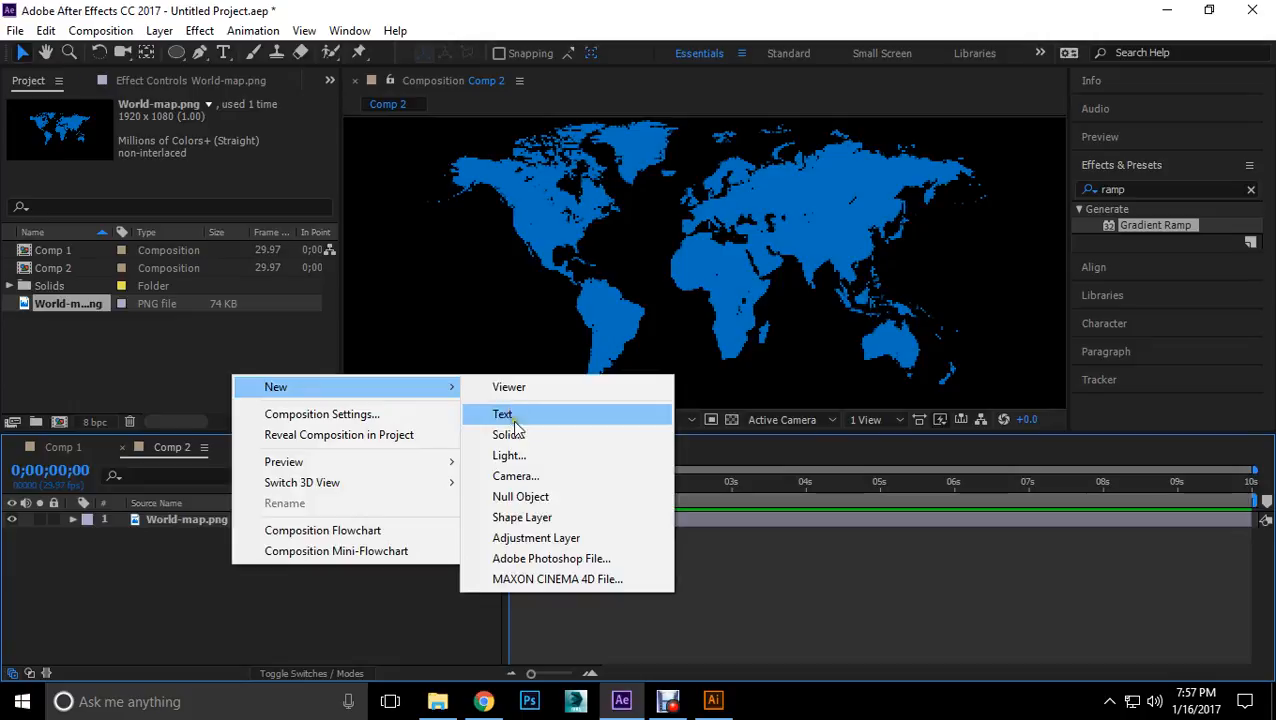
click(526, 518)
Step: Draw a curved four-point path with the Pen tool from western Australia below Africa and up to North America's east coast
key(g)
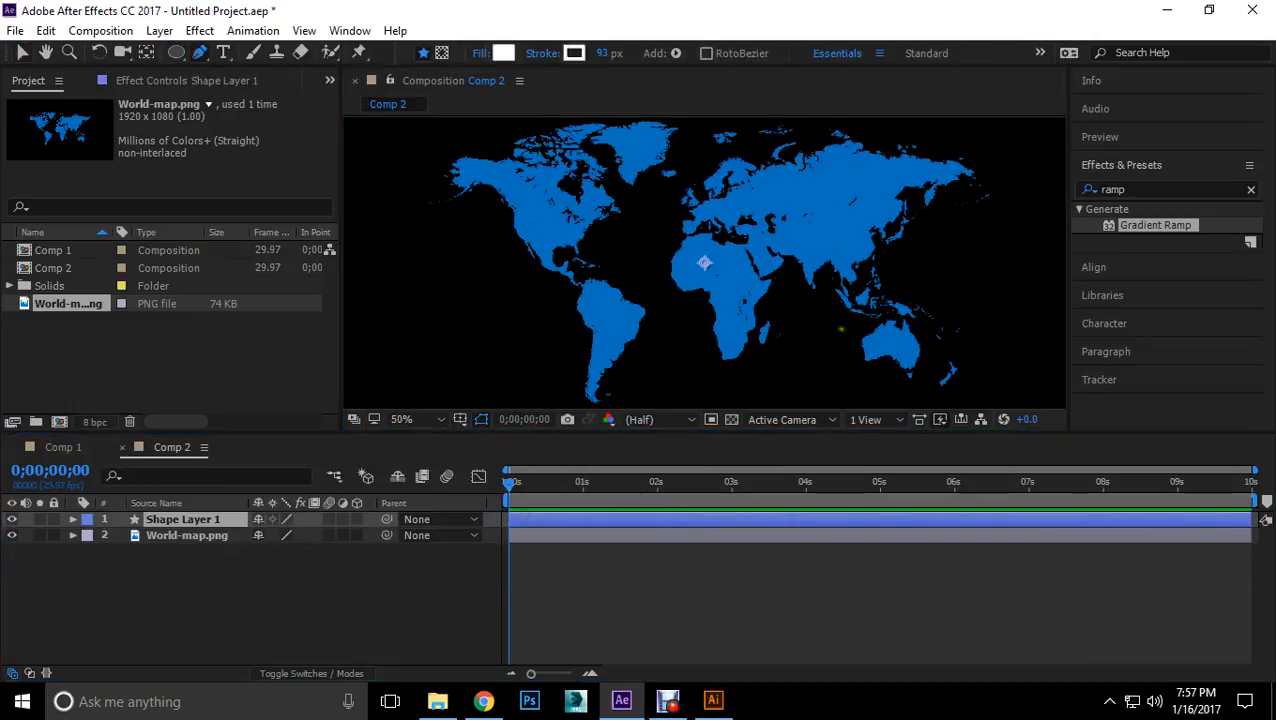
click(866, 357)
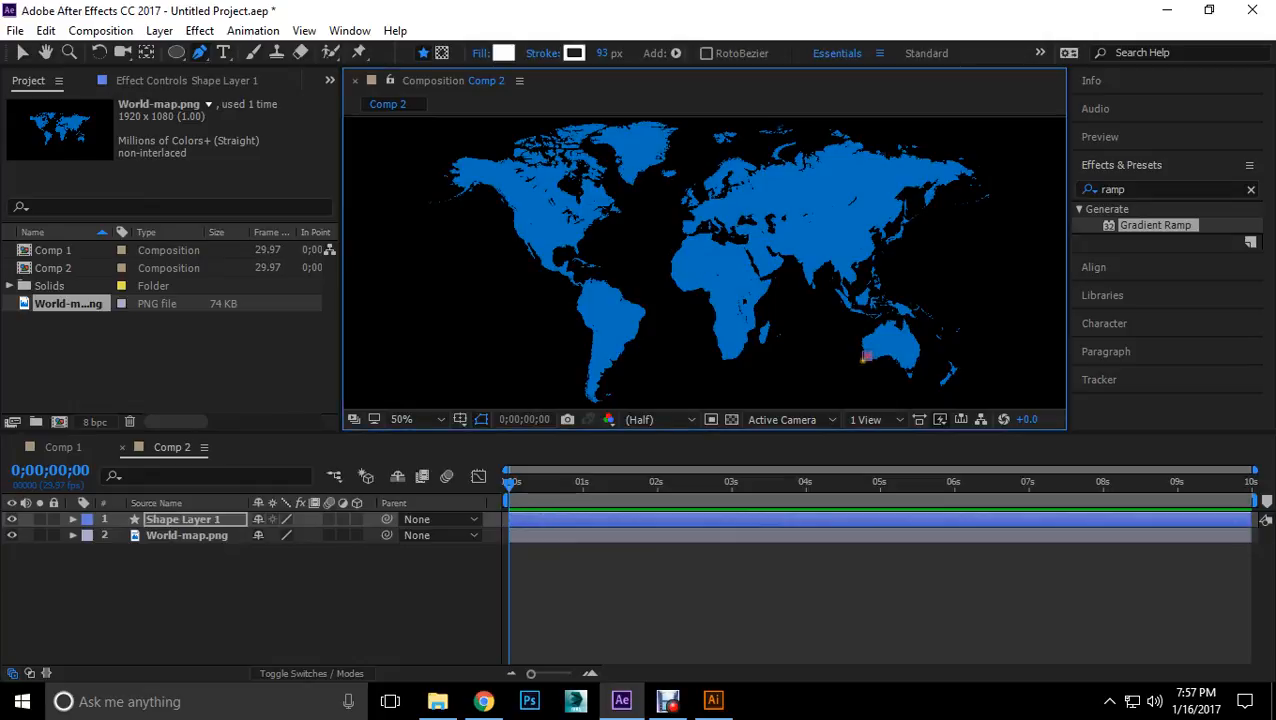
mouse_move(729, 391)
mouse_down()
mouse_move(678, 384)
mouse_move(653, 361)
mouse_up()
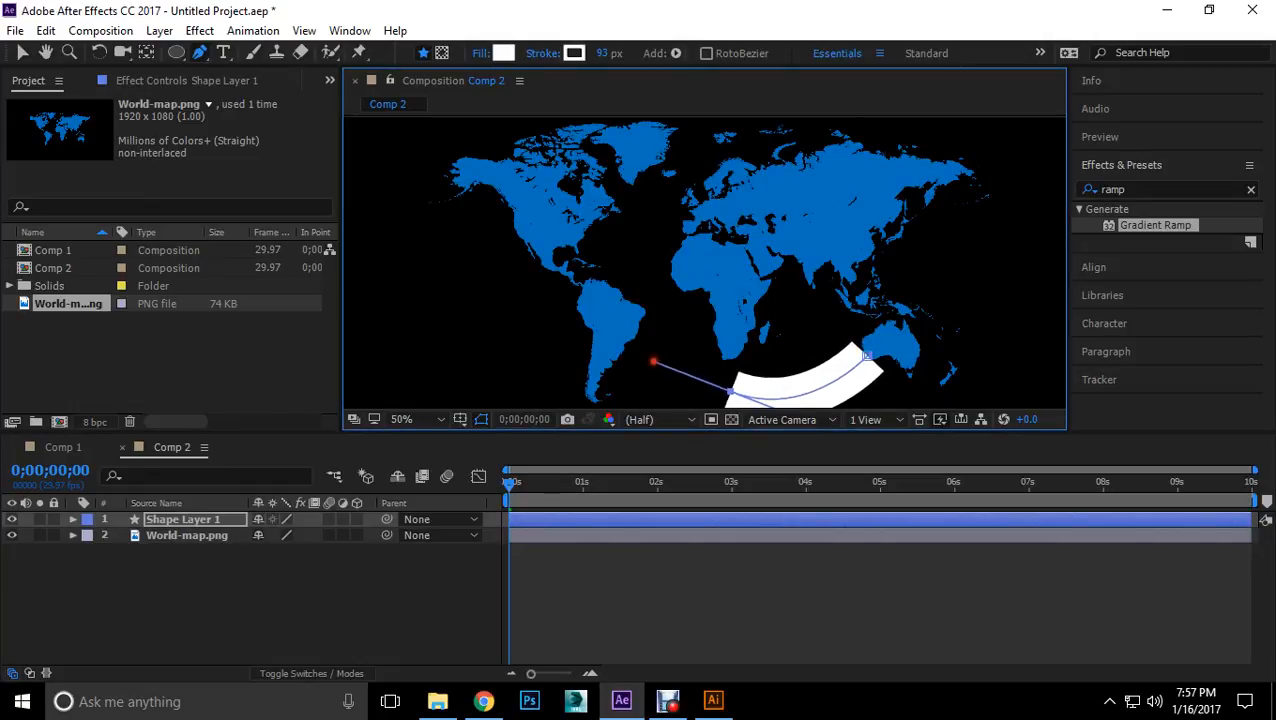
drag(660, 312, 646, 281)
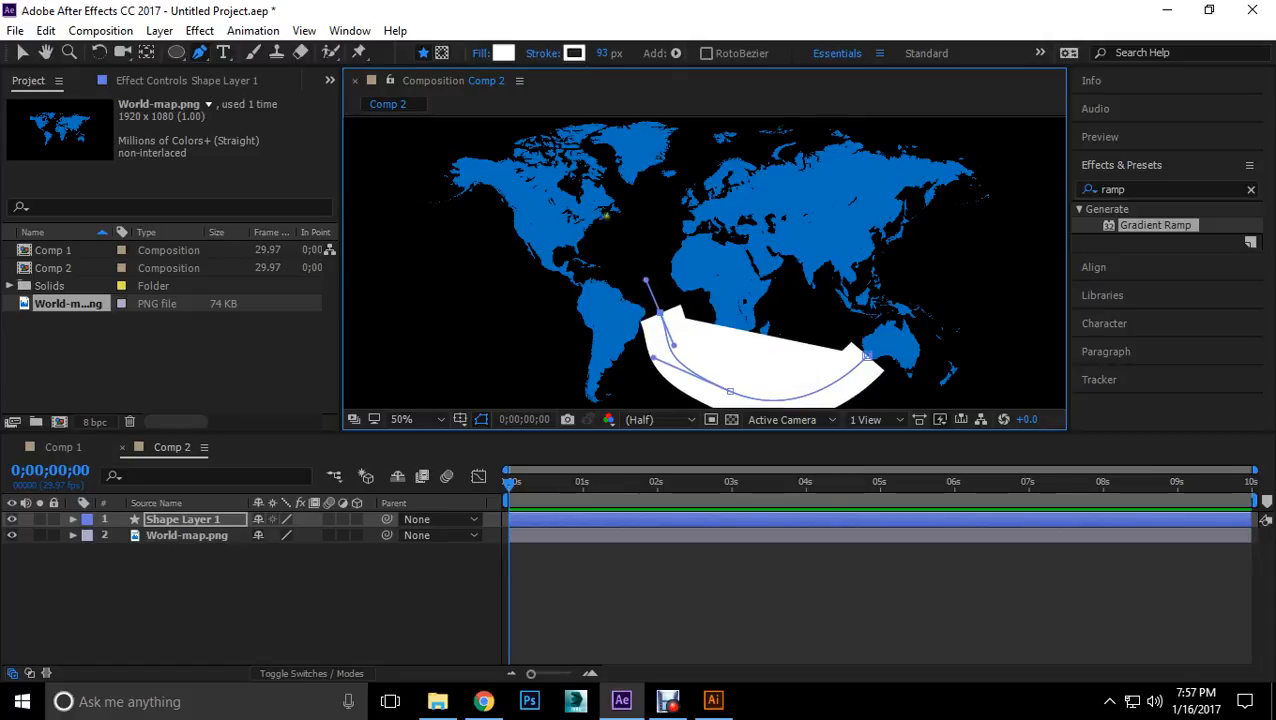
drag(597, 217, 585, 208)
Step: Set the path's fill to None and reduce its stroke width to 17 px
drag(603, 53, 549, 50)
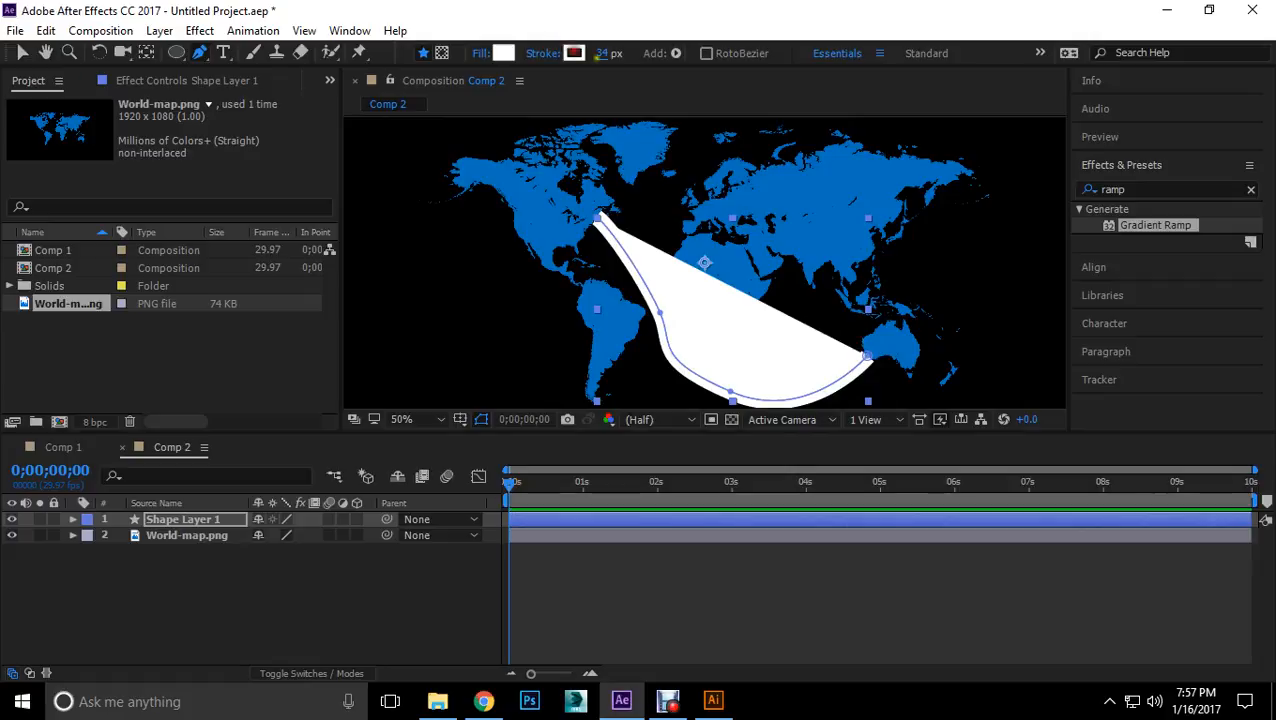
click(505, 53)
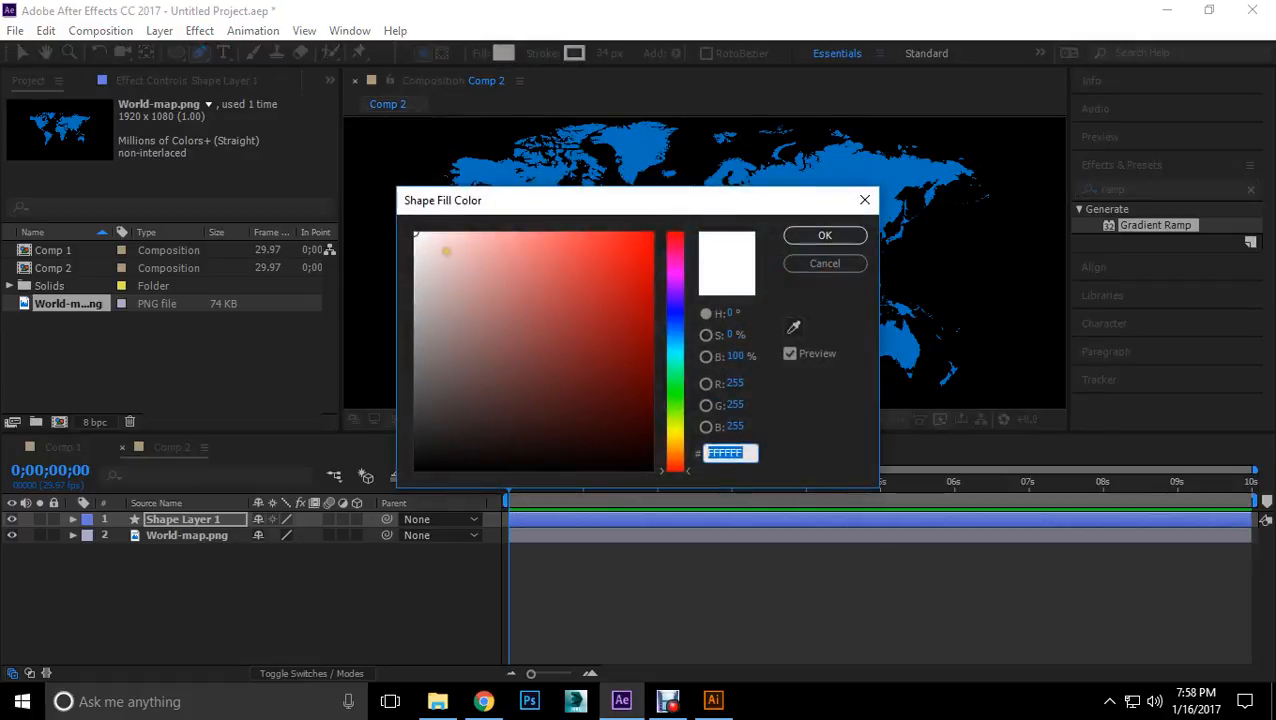
click(818, 263)
click(480, 53)
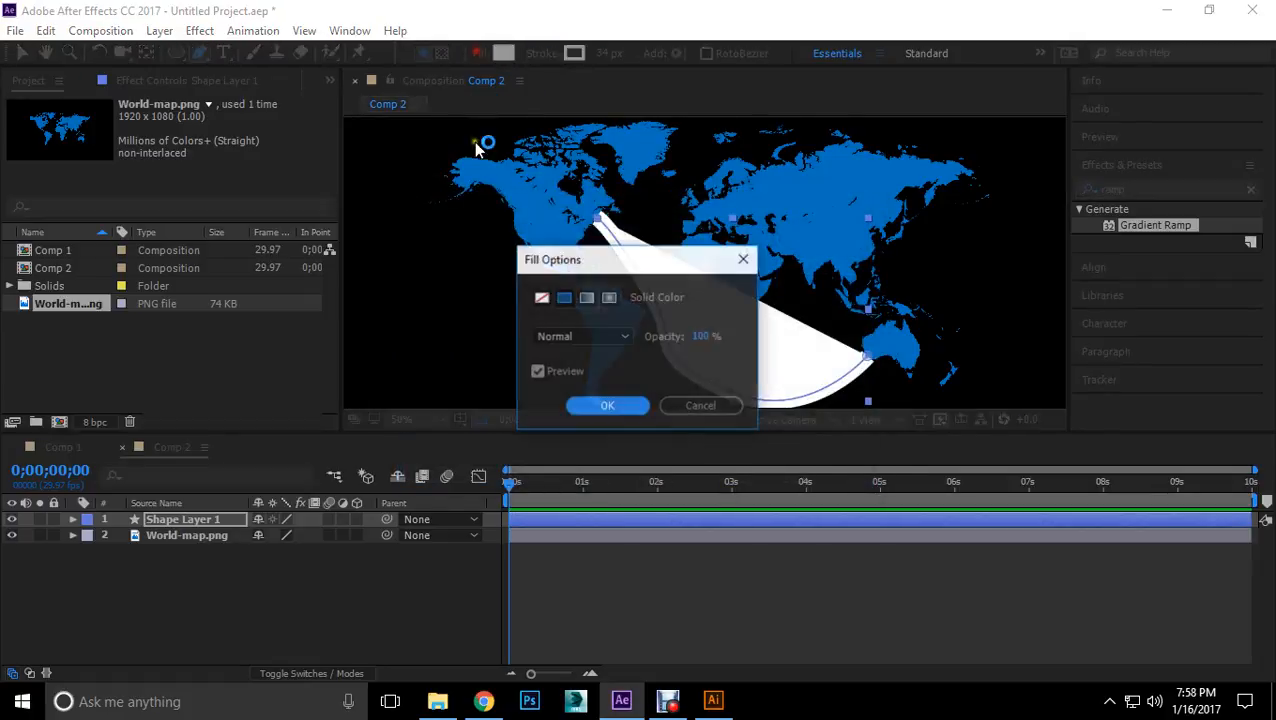
click(541, 298)
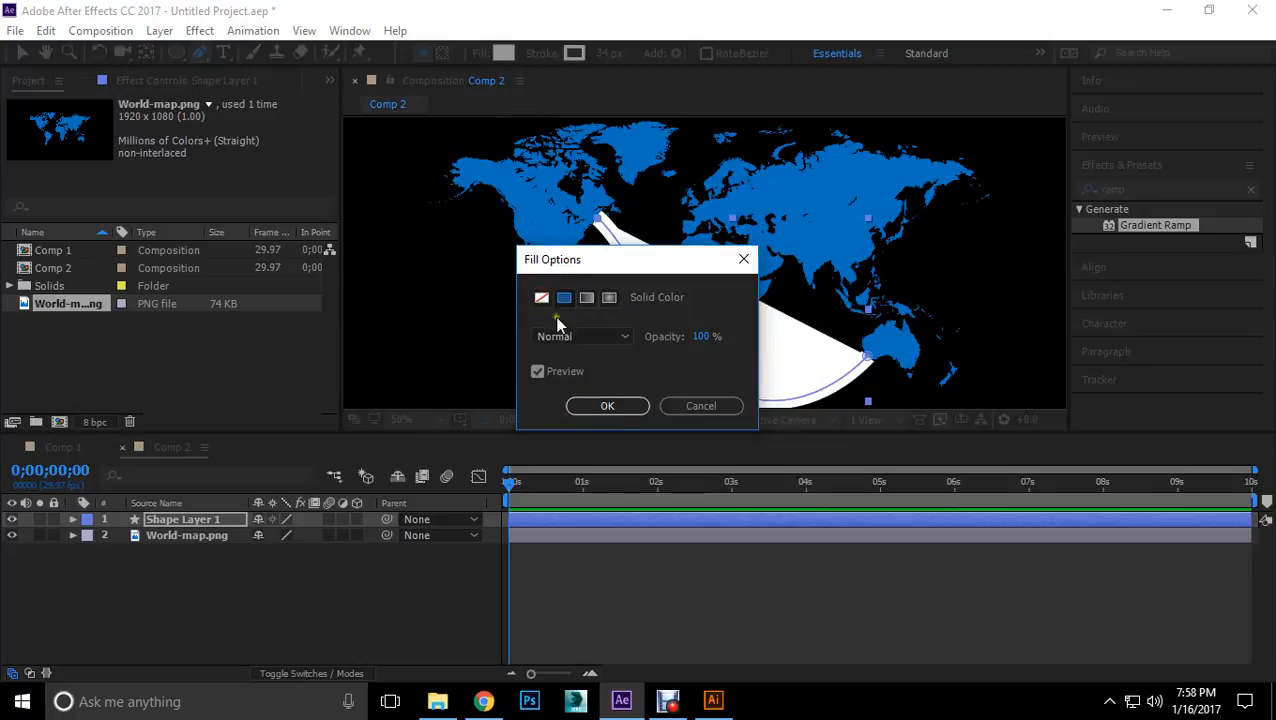
click(607, 406)
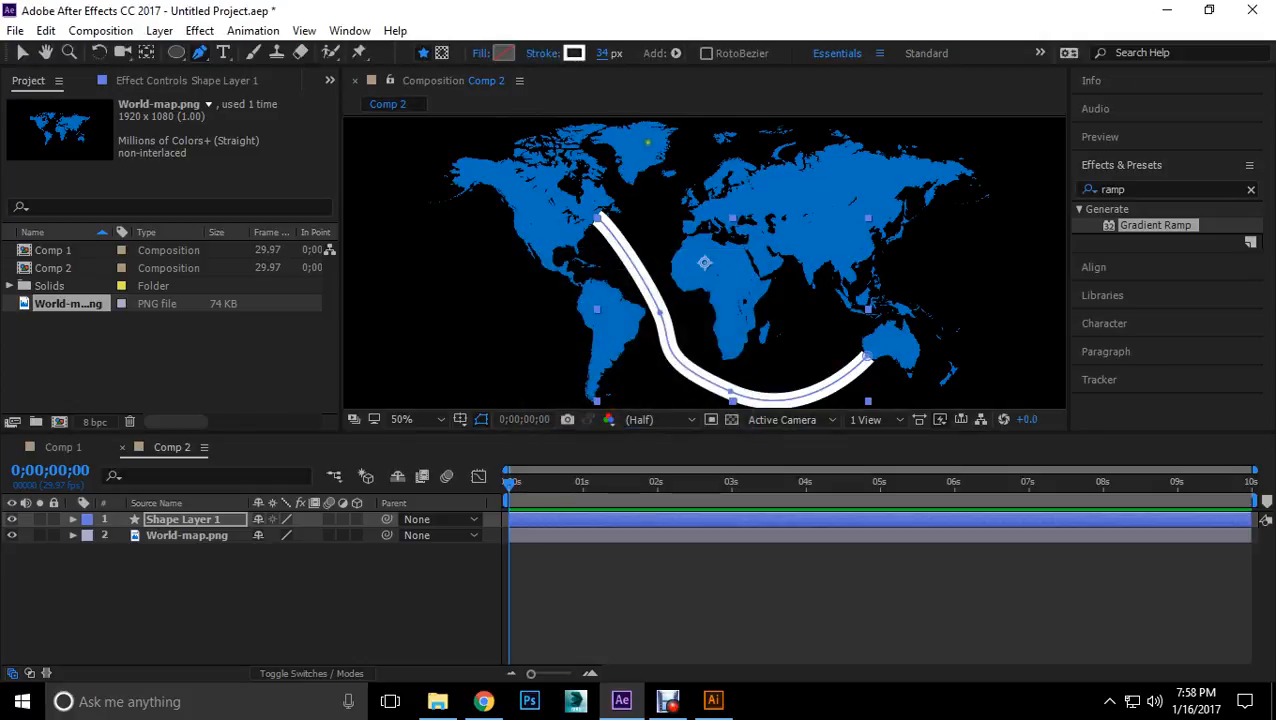
drag(600, 60, 580, 58)
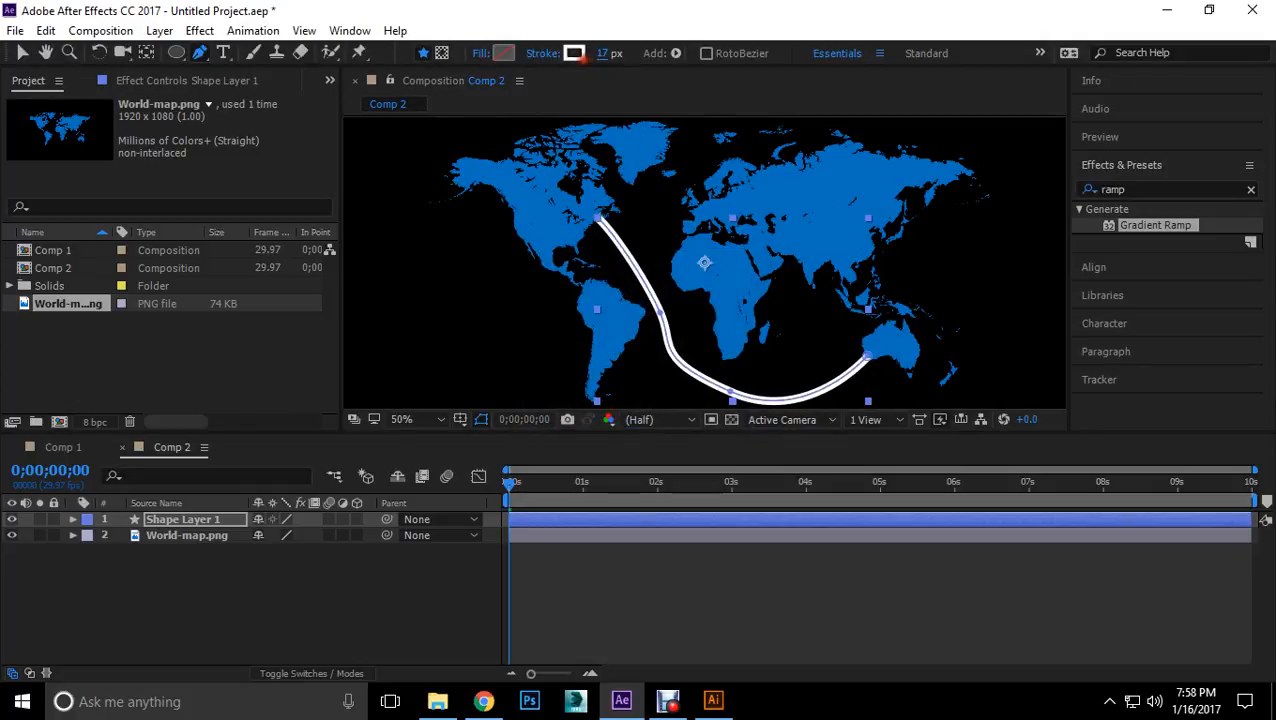
Step: Smooth the bend in the path's South Atlantic section by shortening the handle of the curve point south of Africa
scroll(753, 400, up, 2)
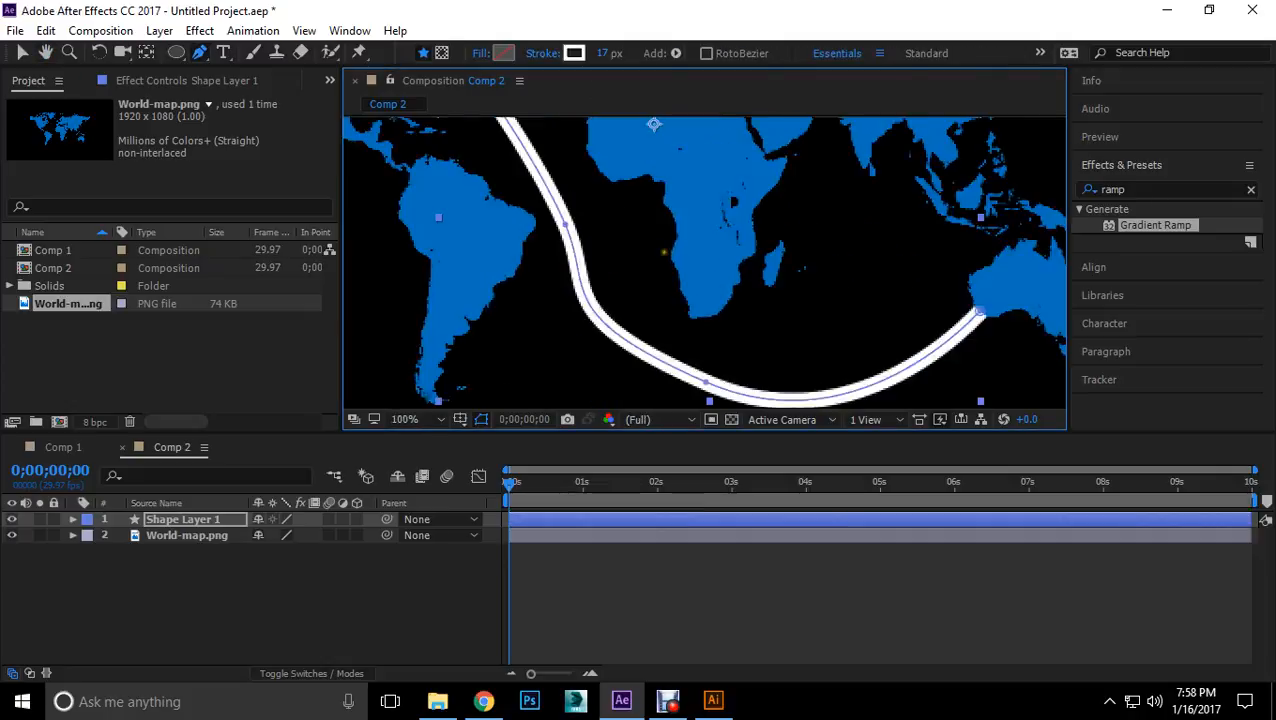
click(22, 52)
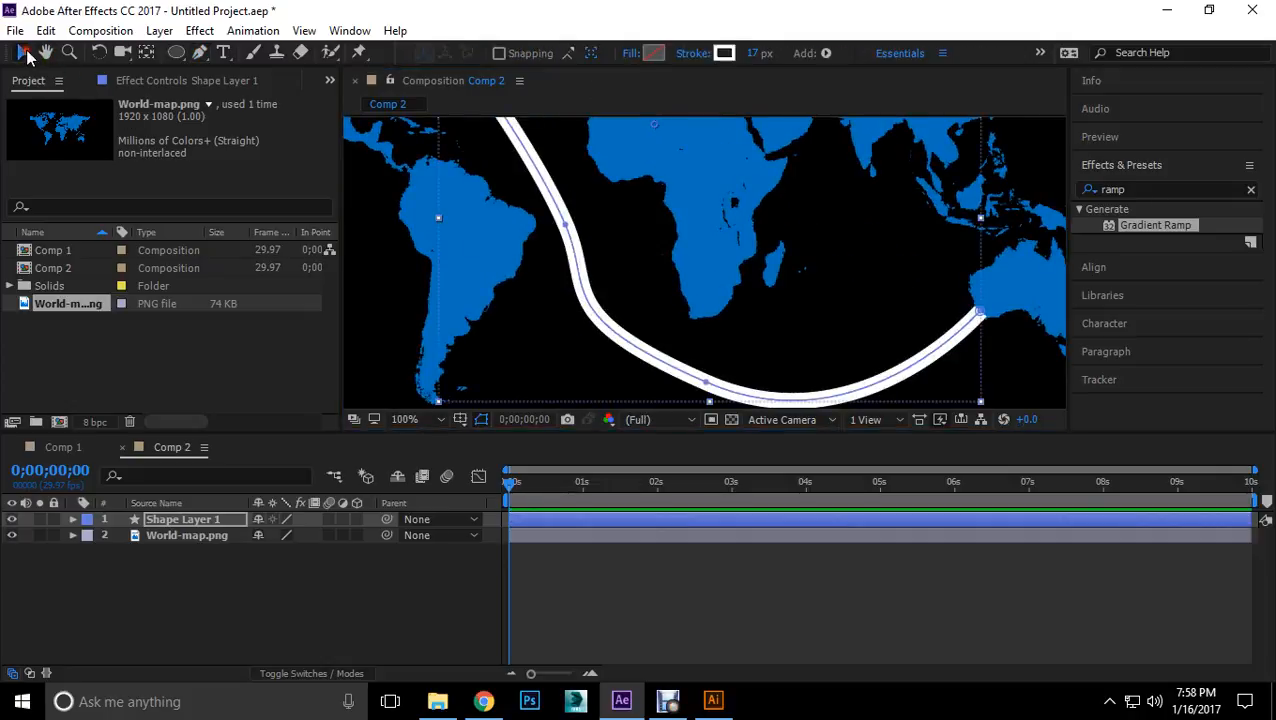
click(565, 225)
drag(552, 315, 628, 348)
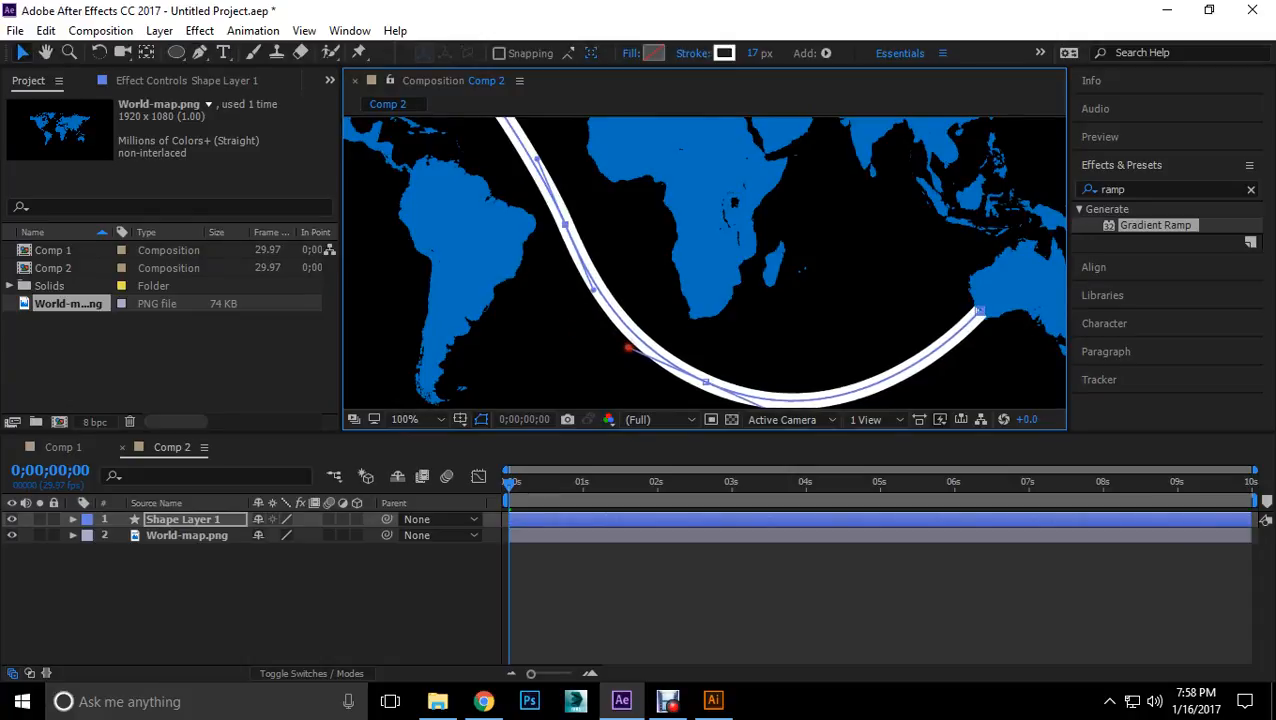
scroll(775, 394, down, 3)
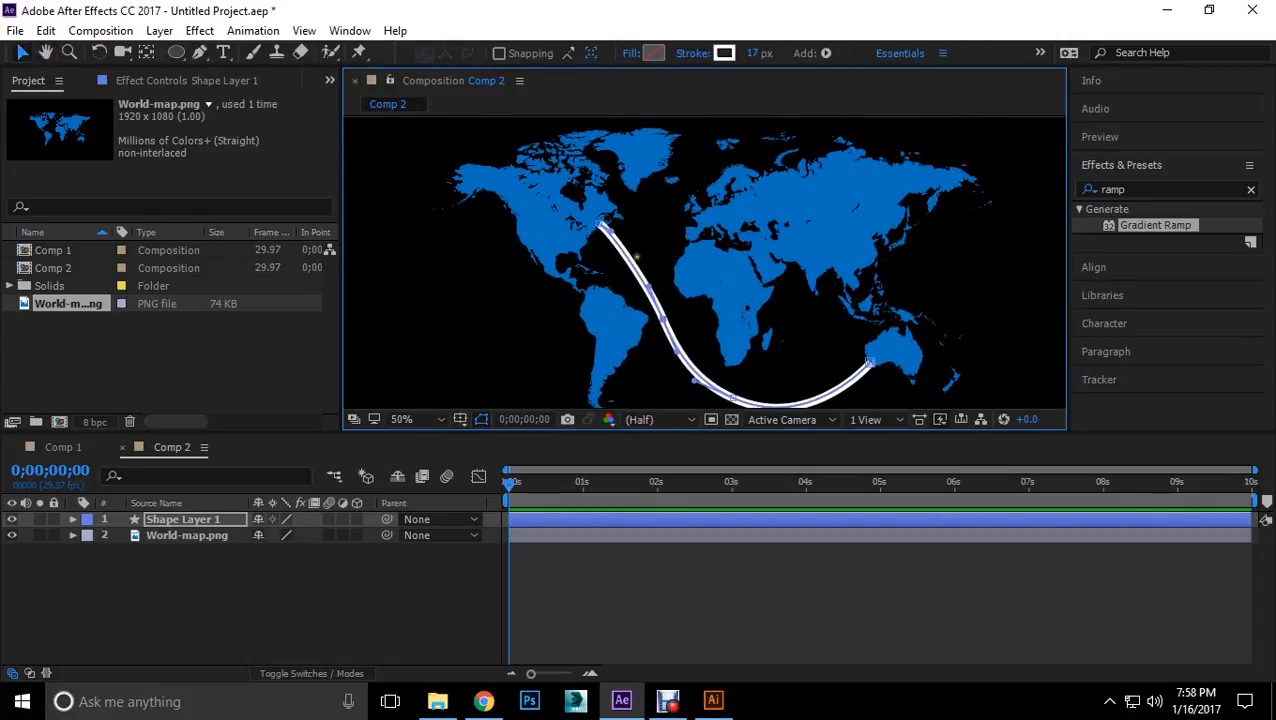
Step: Set the path's stroke width to 5 px and deselect the shape layer
drag(636, 257, 615, 211)
click(755, 55)
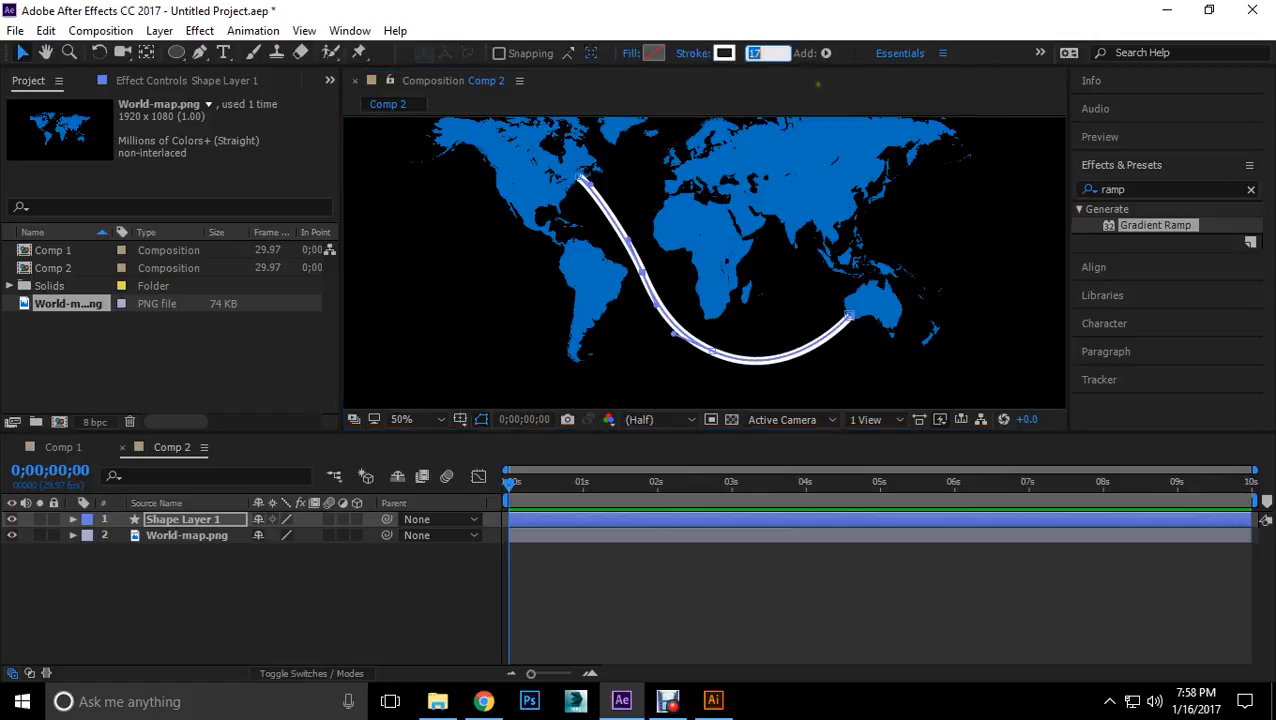
text(5)
key(Return)
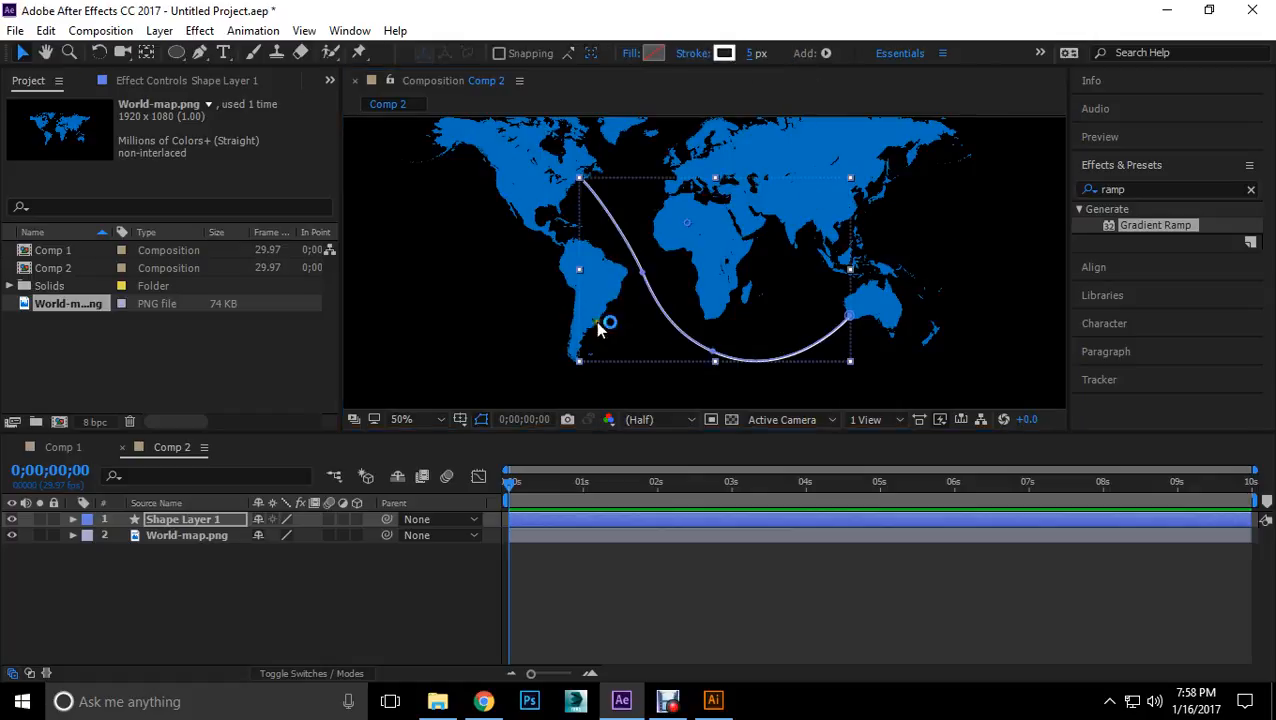
click(358, 605)
Step: Expand Shape Layer 1 down to Stroke 1 of Shape 1 and add a dash to turn the stroke into a dashed line
click(83, 524)
click(73, 520)
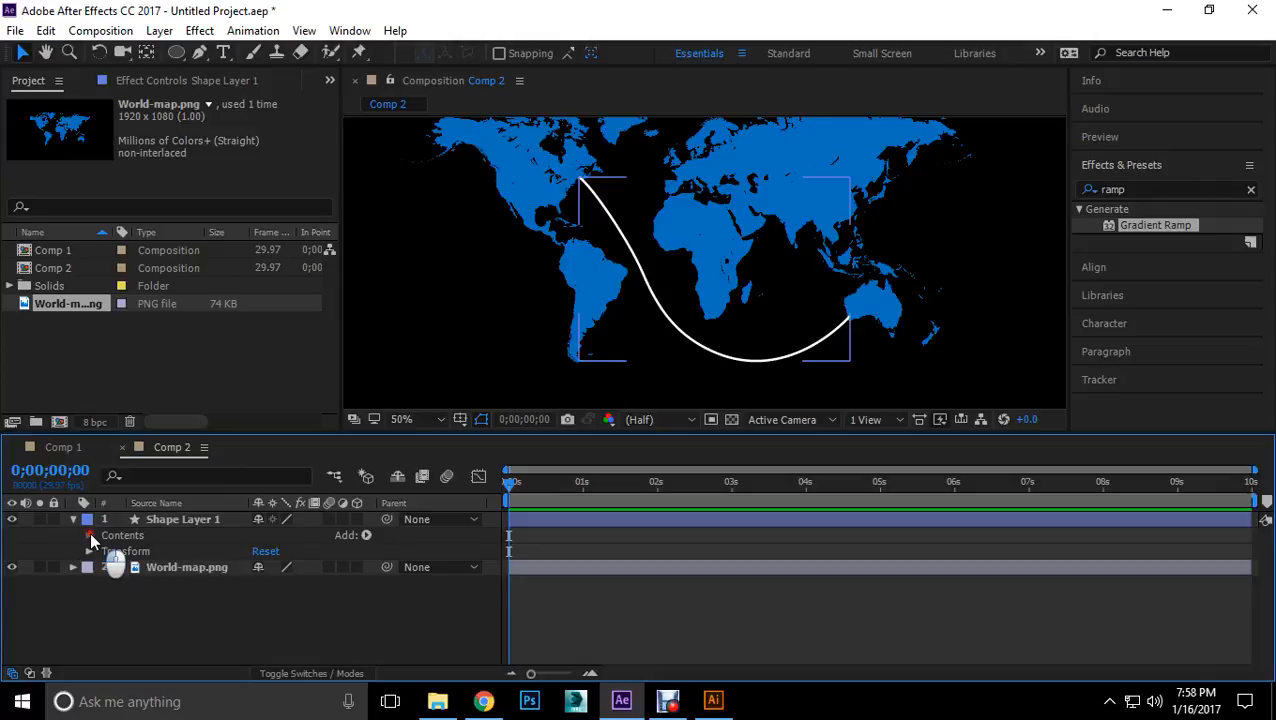
click(89, 535)
click(105, 551)
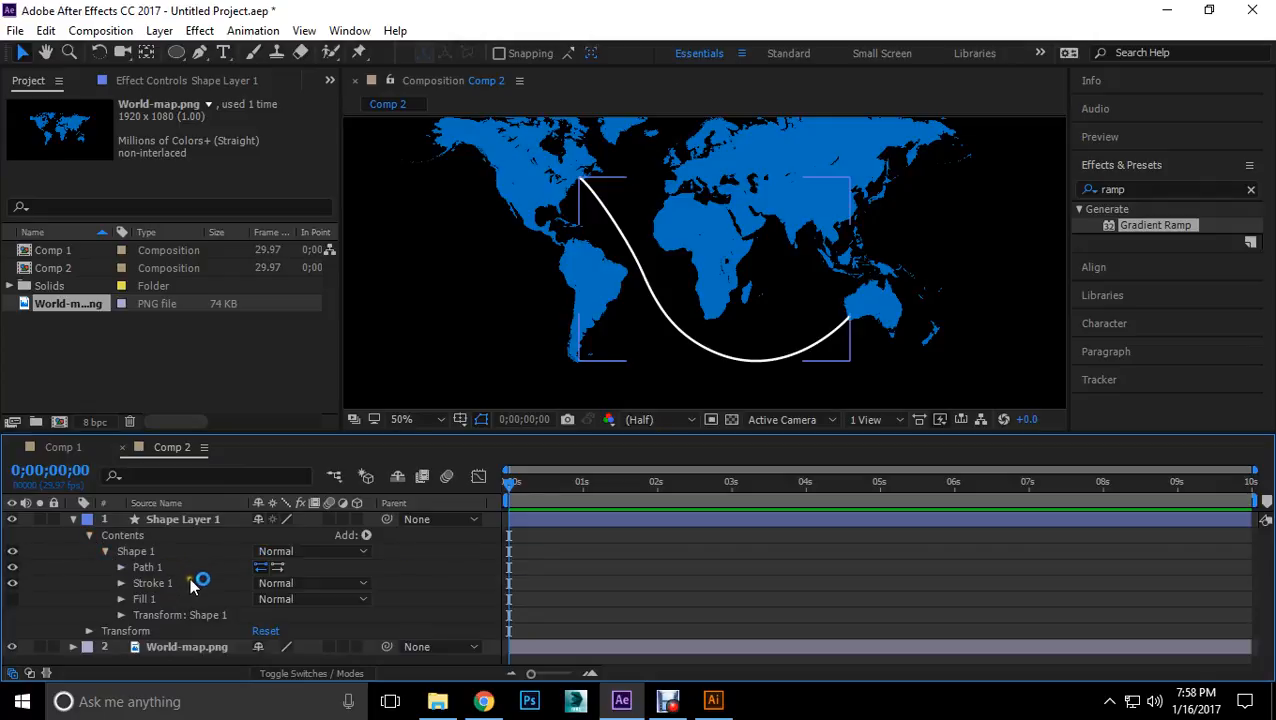
click(118, 583)
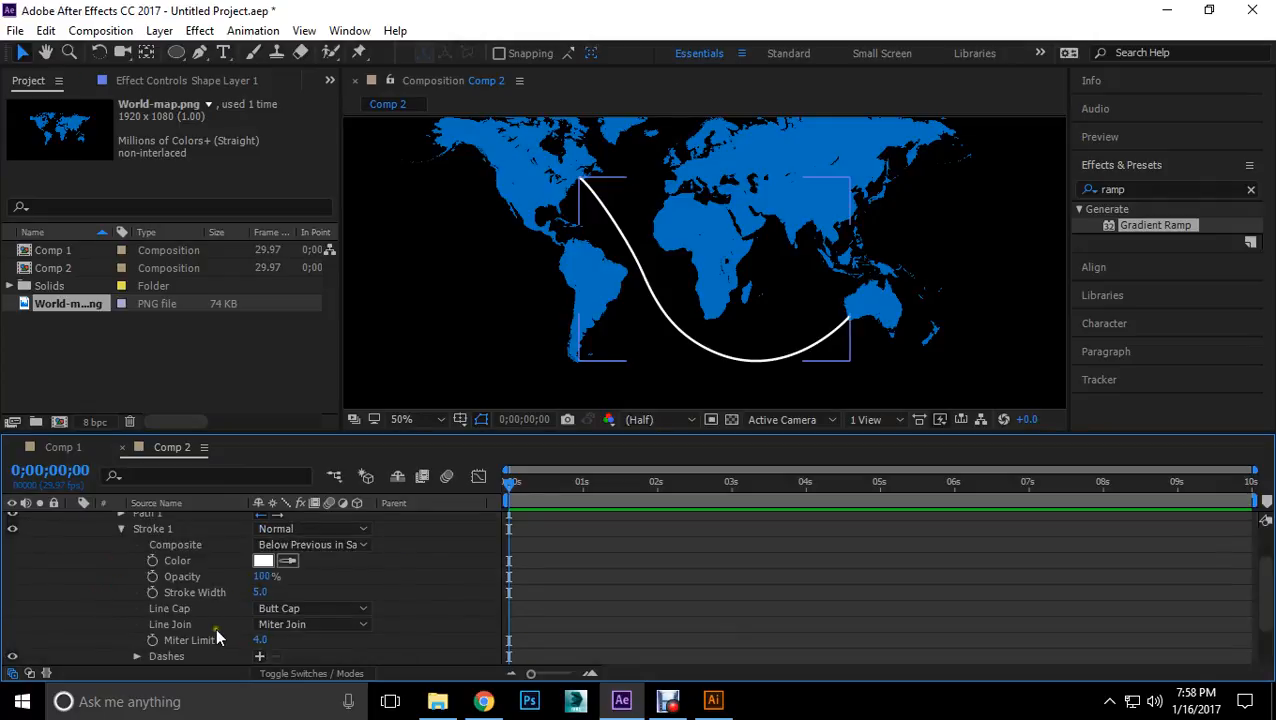
scroll(216, 632, down, 1)
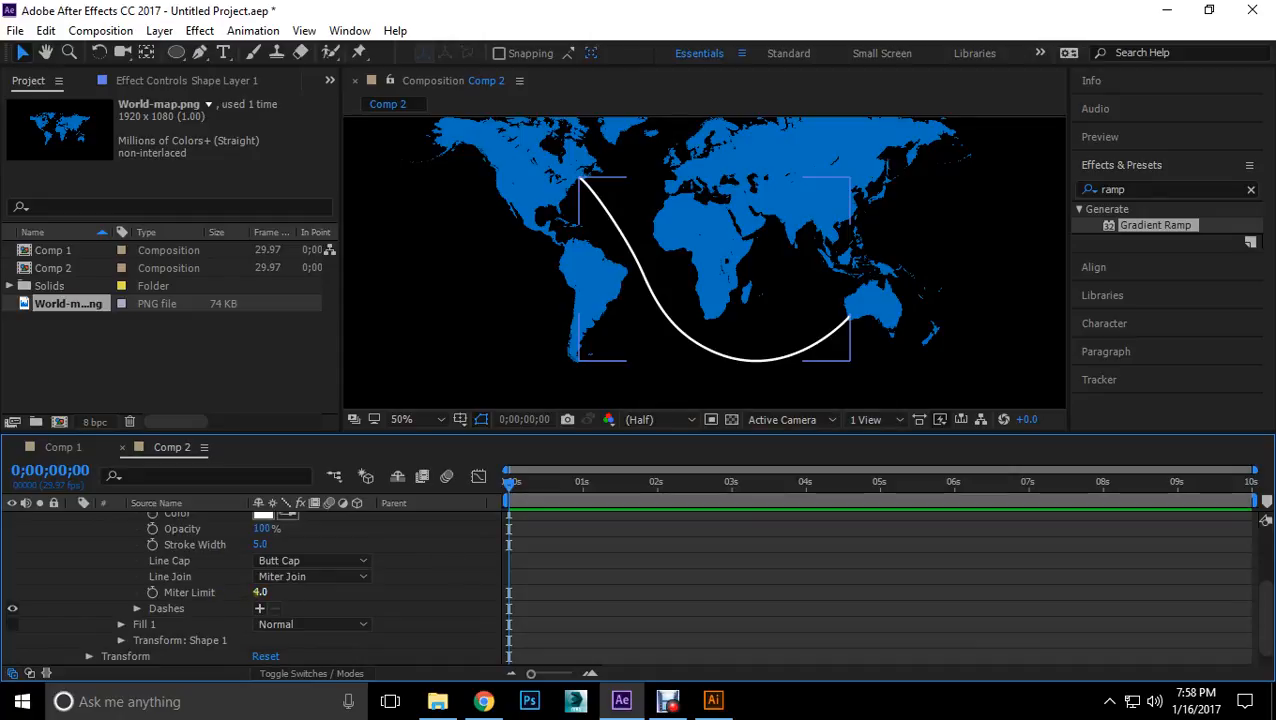
click(137, 609)
click(259, 609)
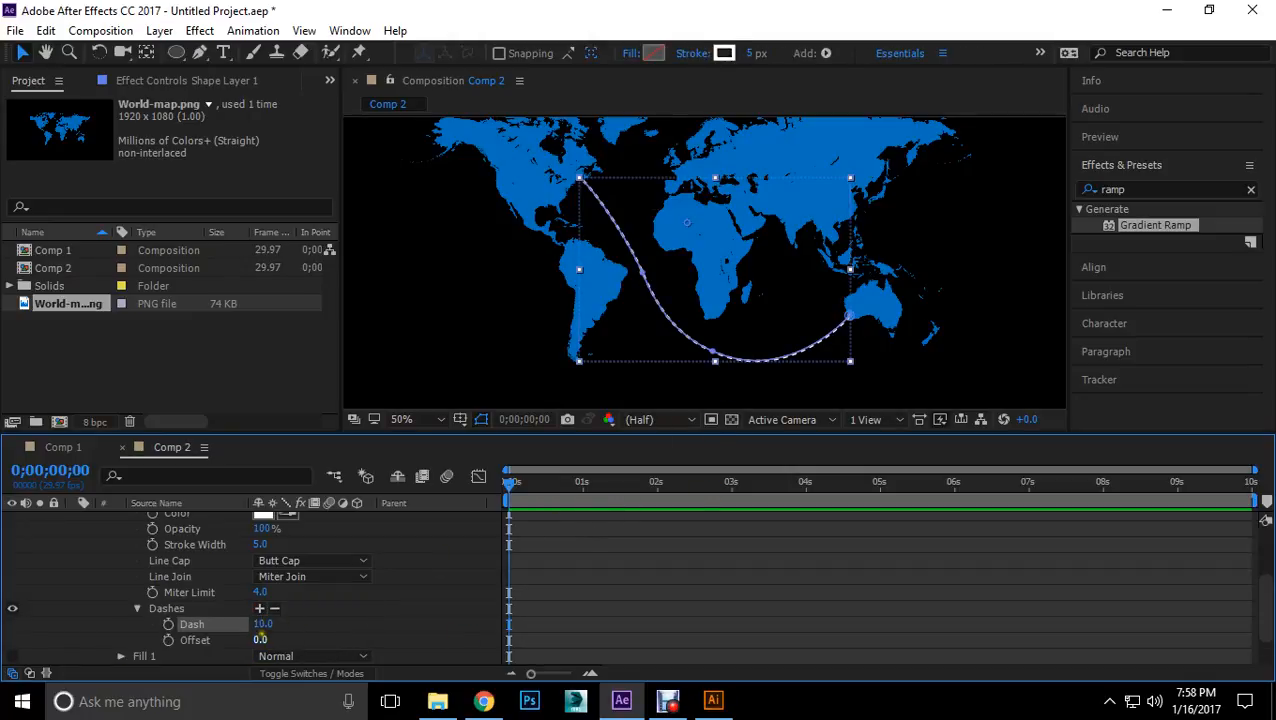
Step: Try shifting the dash Offset, set it back to 0 and deselect the shape layer
mouse_move(260, 638)
mouse_down()
mouse_move(249, 639)
mouse_move(263, 640)
mouse_up()
click(264, 640)
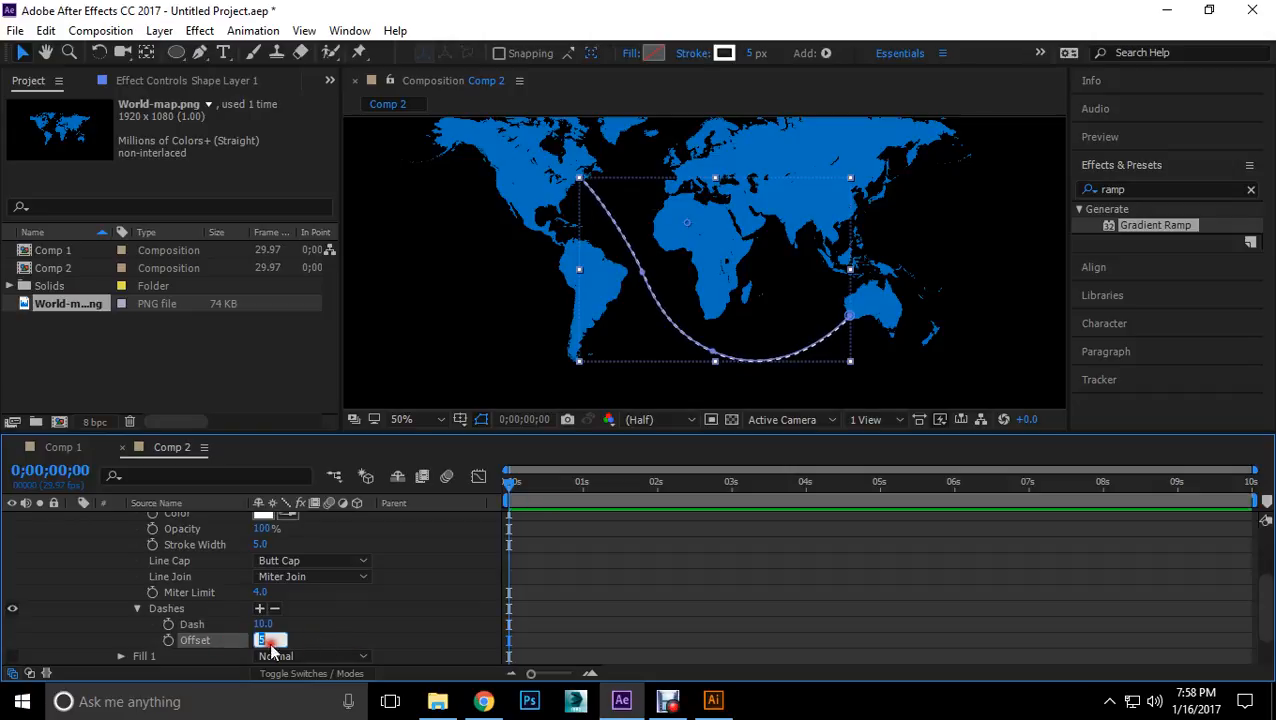
text(0)
key(Return)
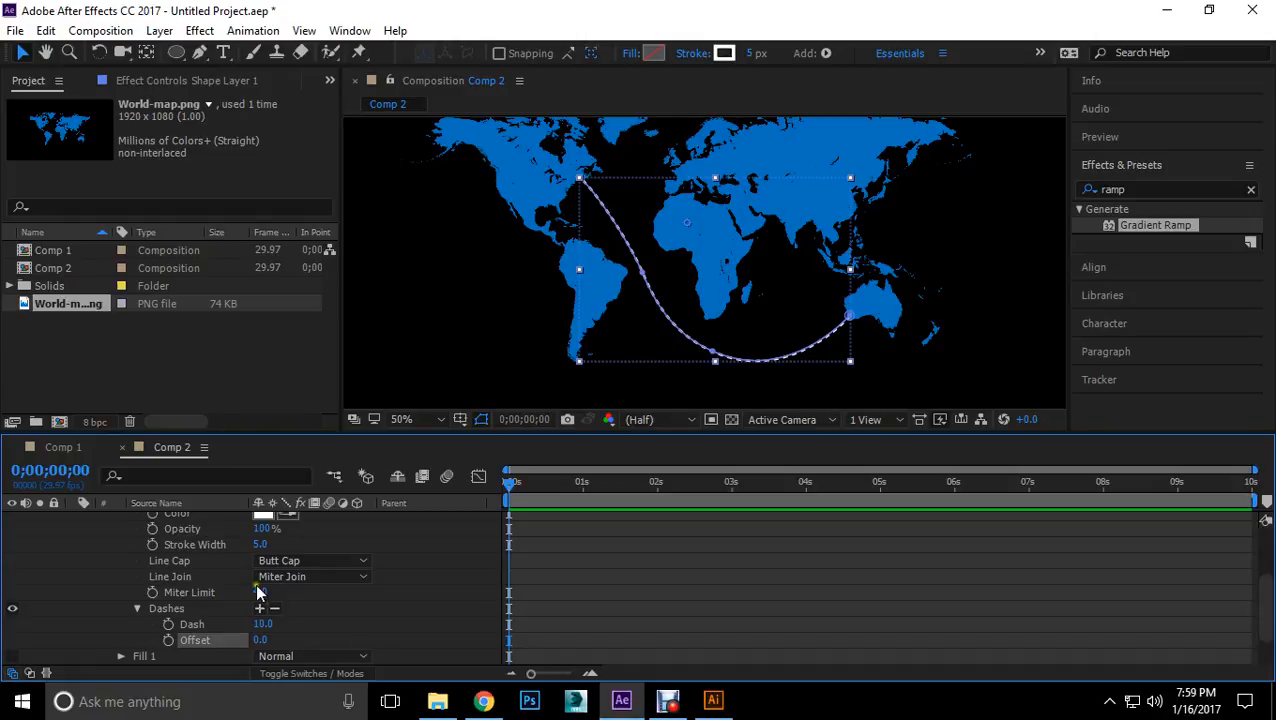
click(991, 318)
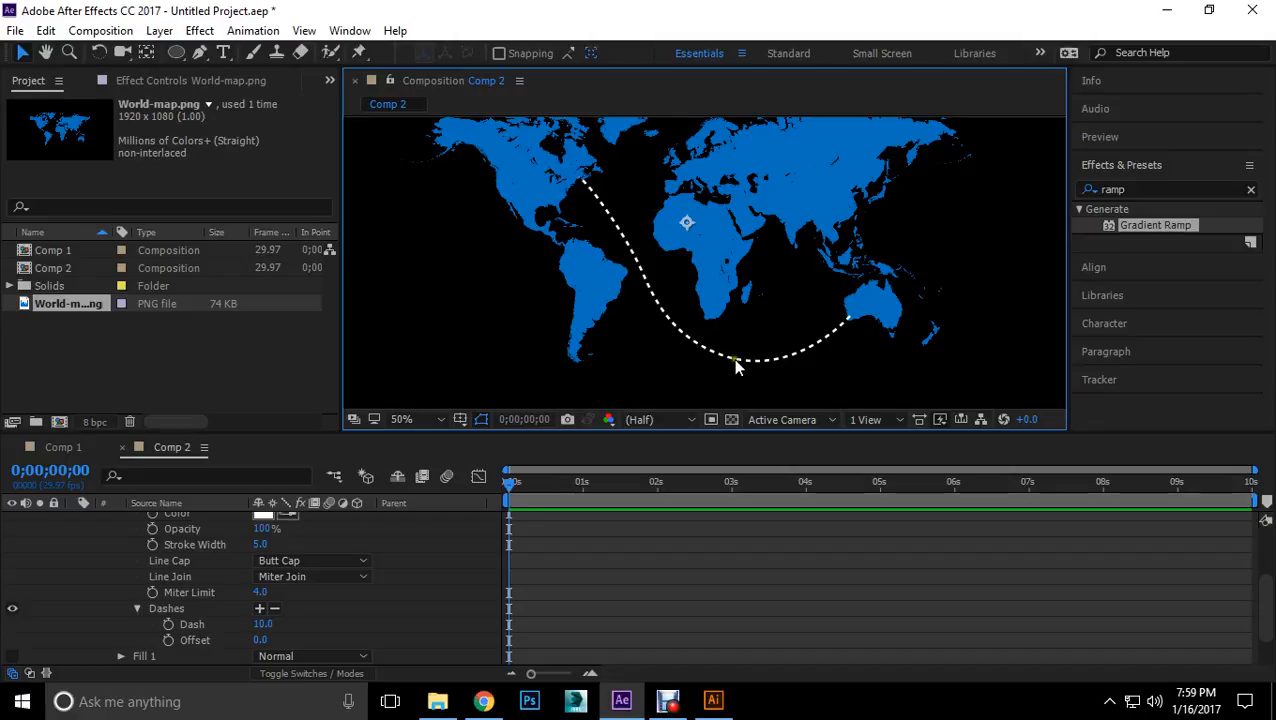
Step: Add a Trim Paths modifier to the contents of Shape Layer 1 and expand its properties
mouse_move(513, 490)
mouse_down()
mouse_move(566, 515)
mouse_move(601, 513)
mouse_move(533, 515)
mouse_move(492, 498)
mouse_up()
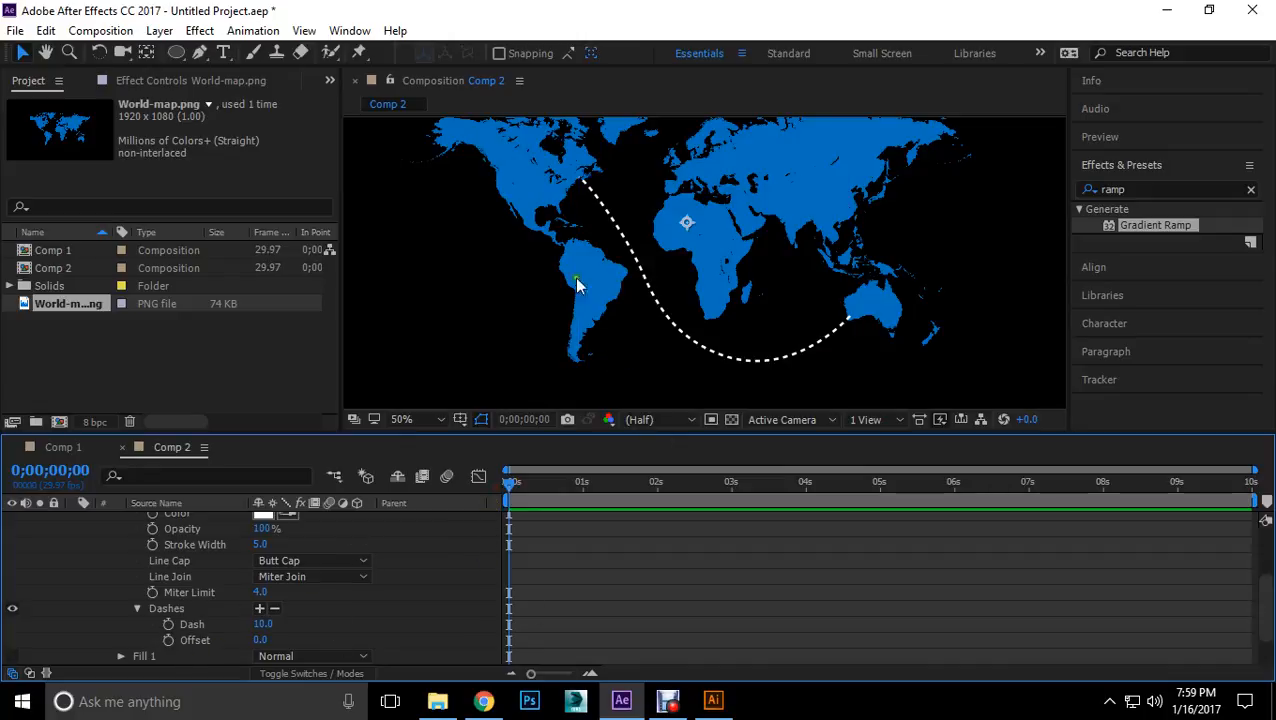
scroll(300, 584, up, 5)
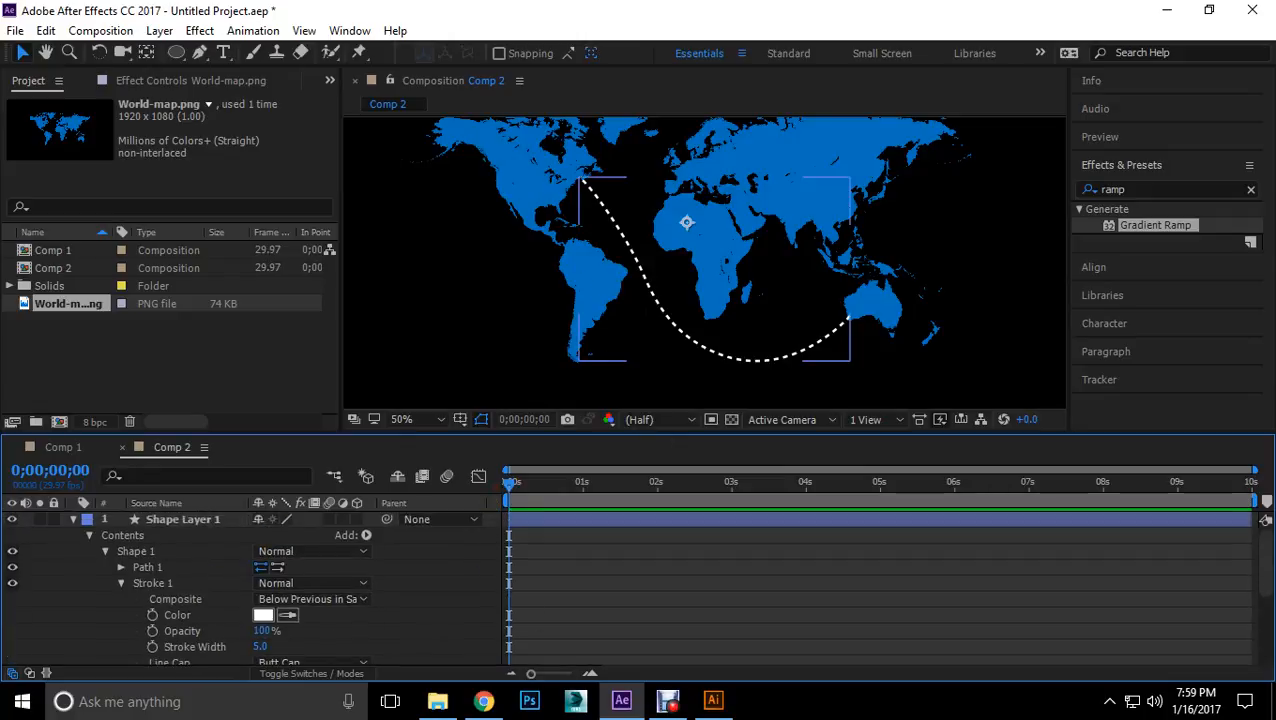
click(366, 537)
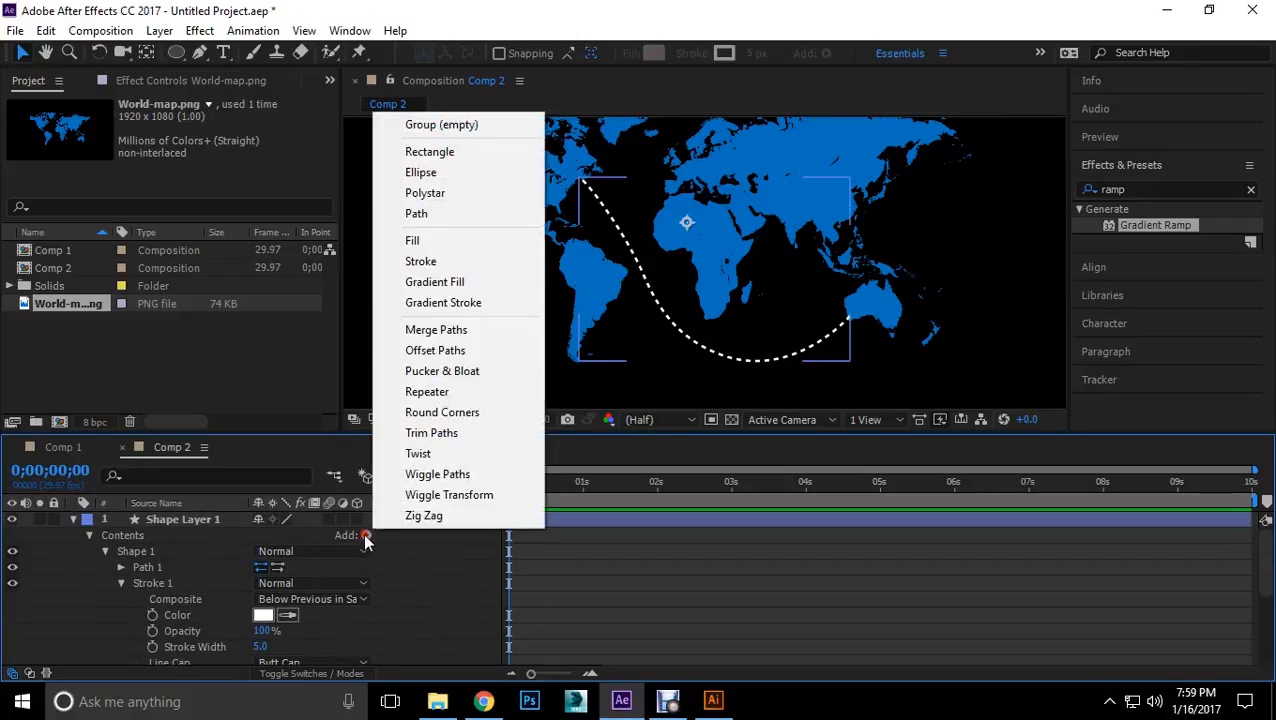
click(441, 437)
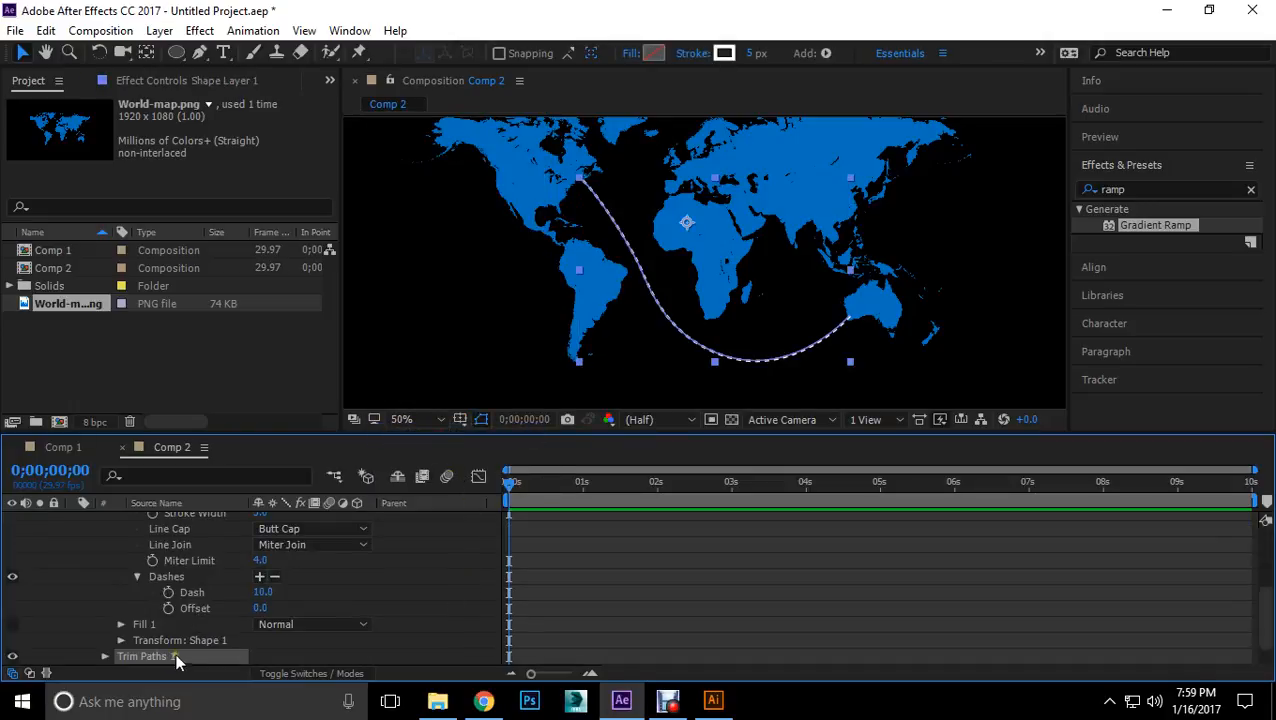
scroll(177, 651, down, 2)
click(105, 624)
scroll(201, 637, down, 2)
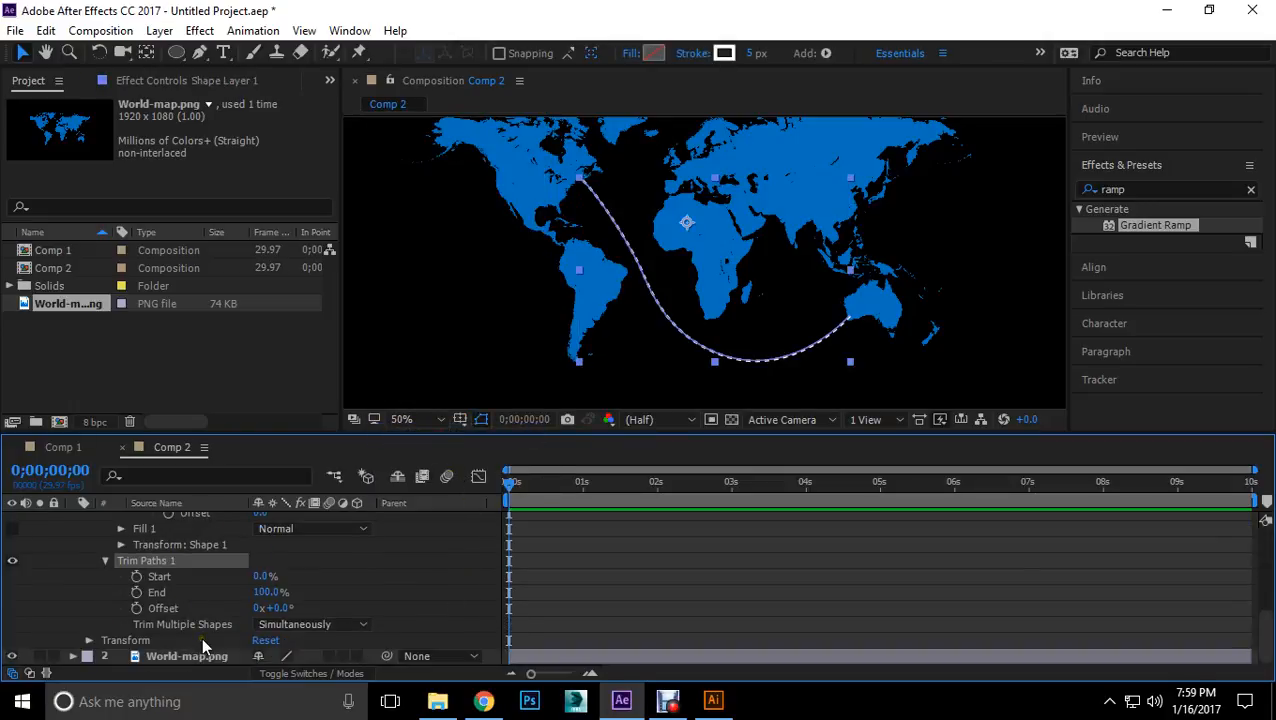
Step: Keyframe the Trim Paths End at 0% at 0 seconds and raise it at 2 seconds so the line draws on, returning to the start
click(138, 591)
drag(270, 592, 213, 592)
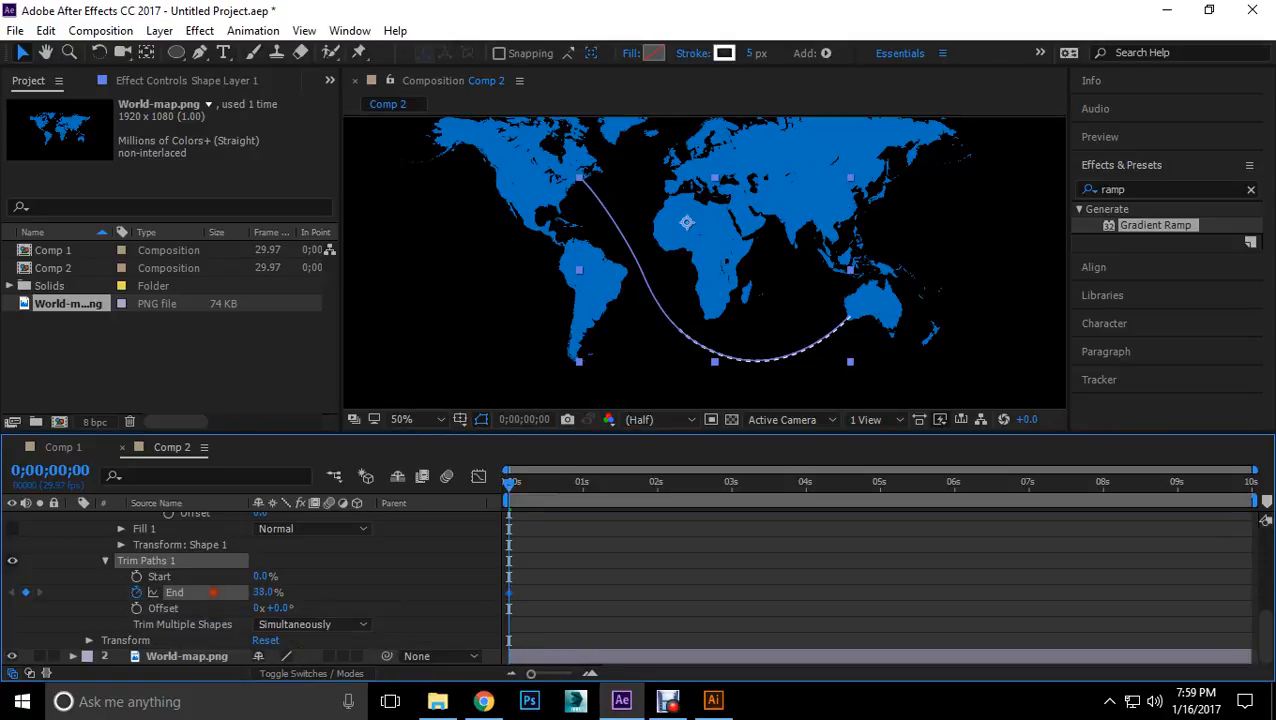
drag(508, 485, 656, 490)
drag(255, 592, 430, 592)
drag(656, 486, 513, 500)
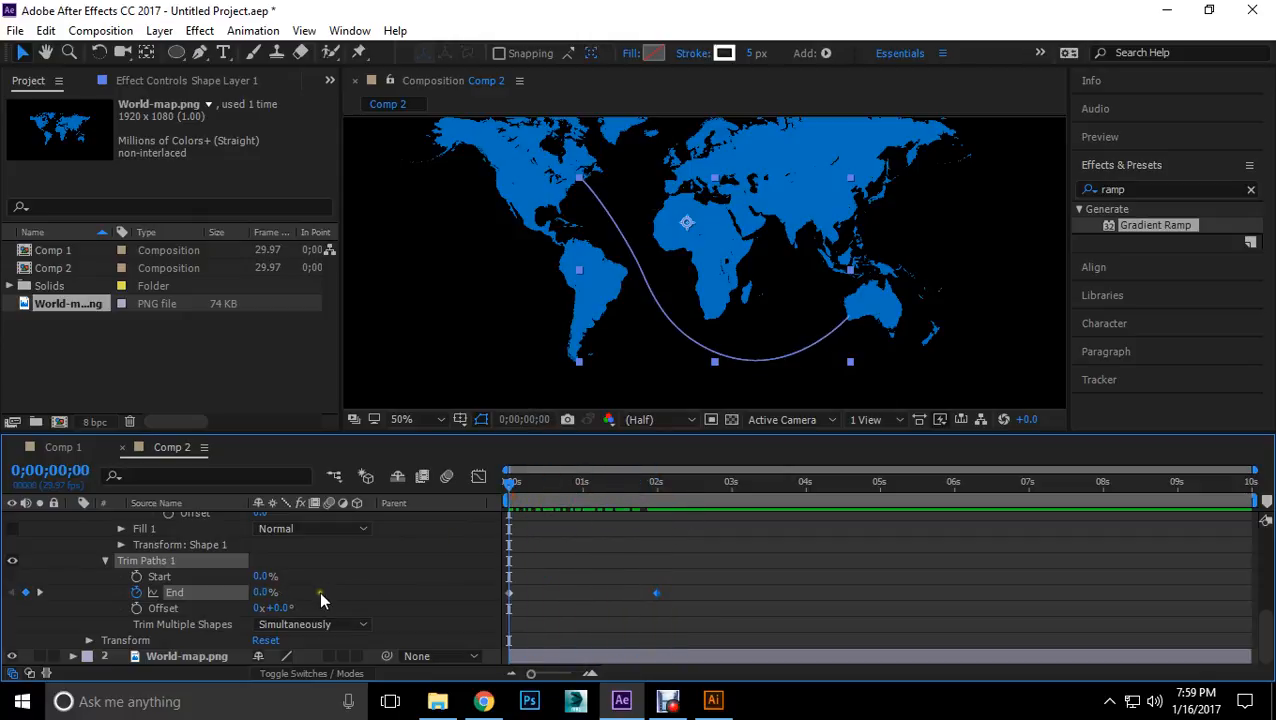
Step: Keyframe the stroke's dash Offset from 0 at 0 seconds to -240 at 3 seconds
click(105, 560)
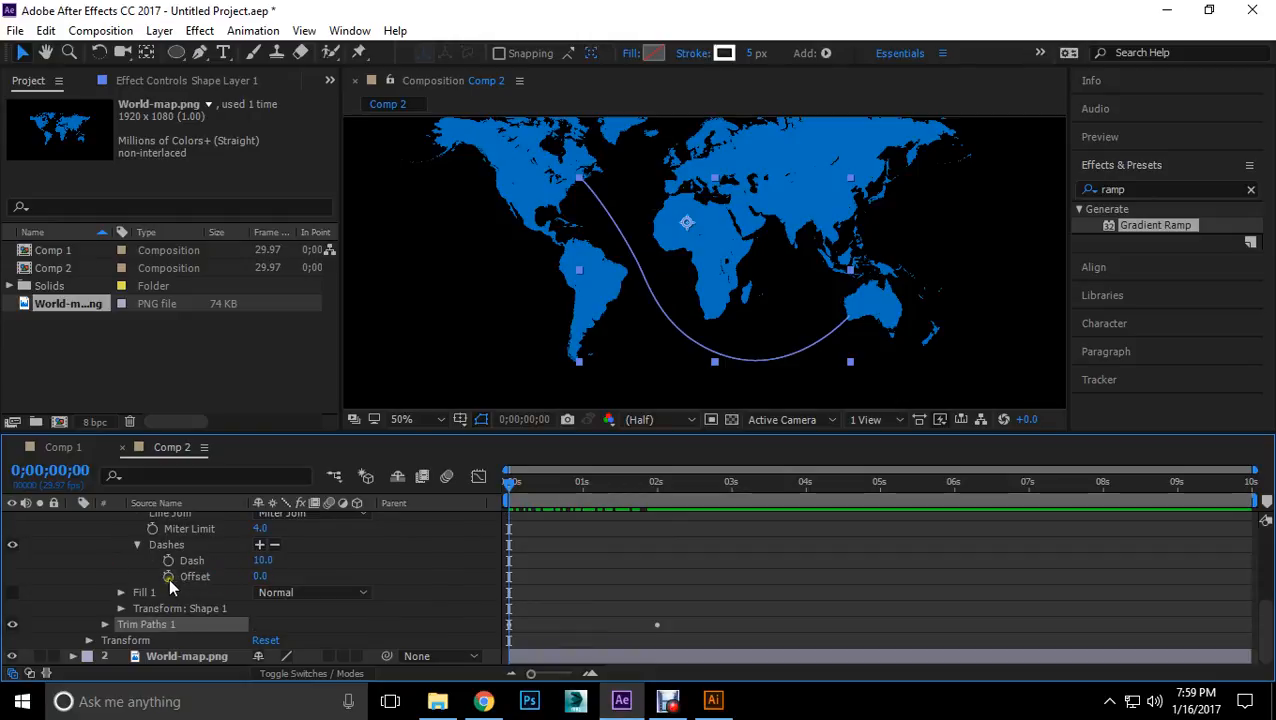
click(169, 577)
drag(511, 487, 734, 495)
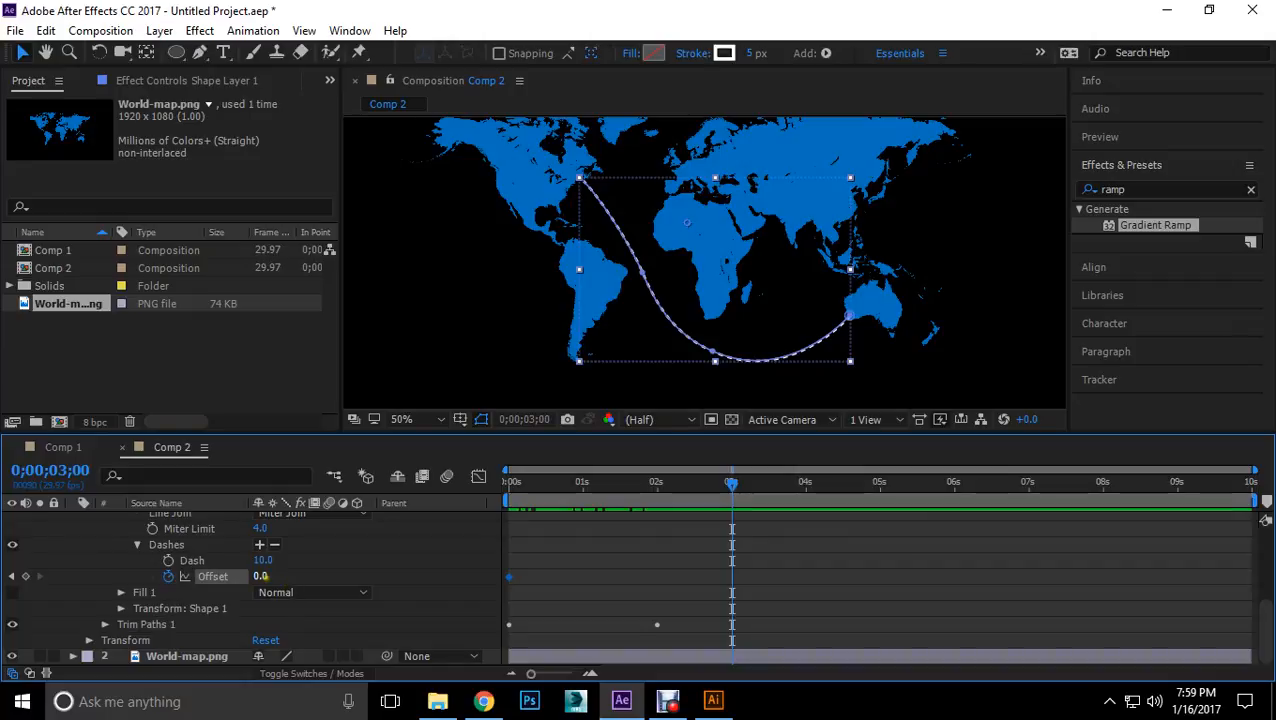
drag(262, 577, 40, 578)
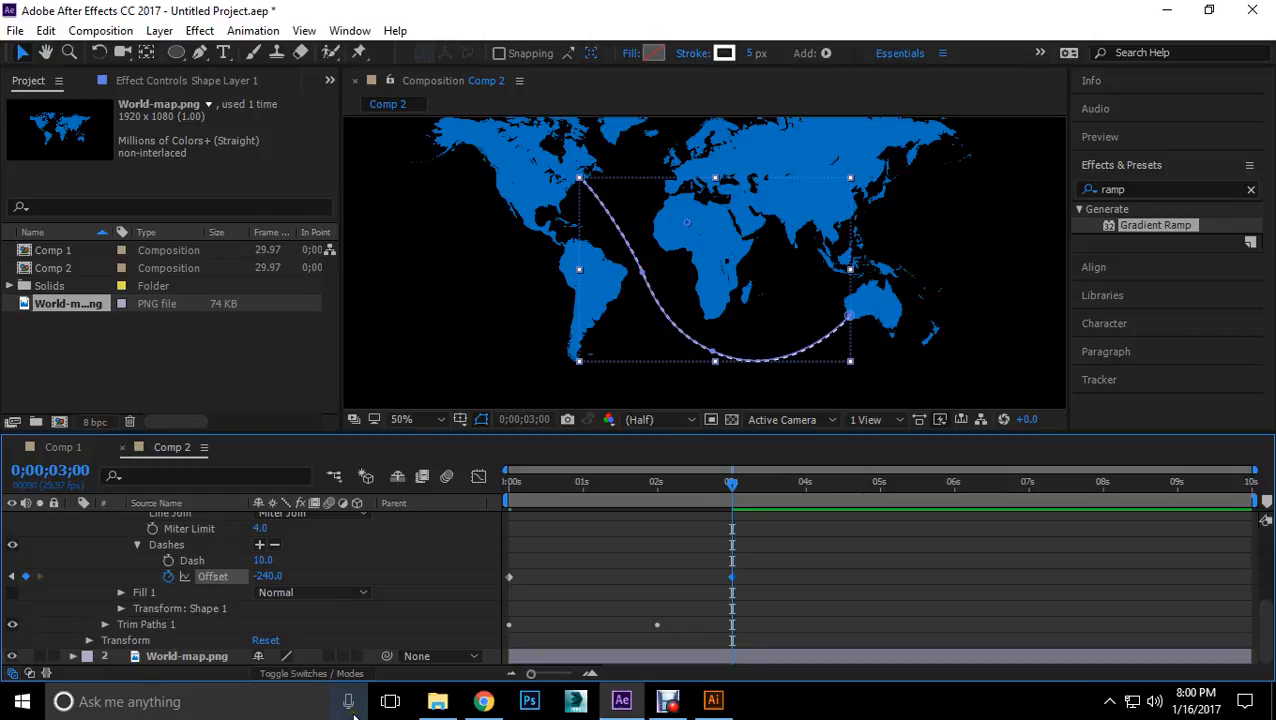
Step: Preview the route animation at 25% view, shorten the work area to end just after 3 seconds and preview it again
key(Home)
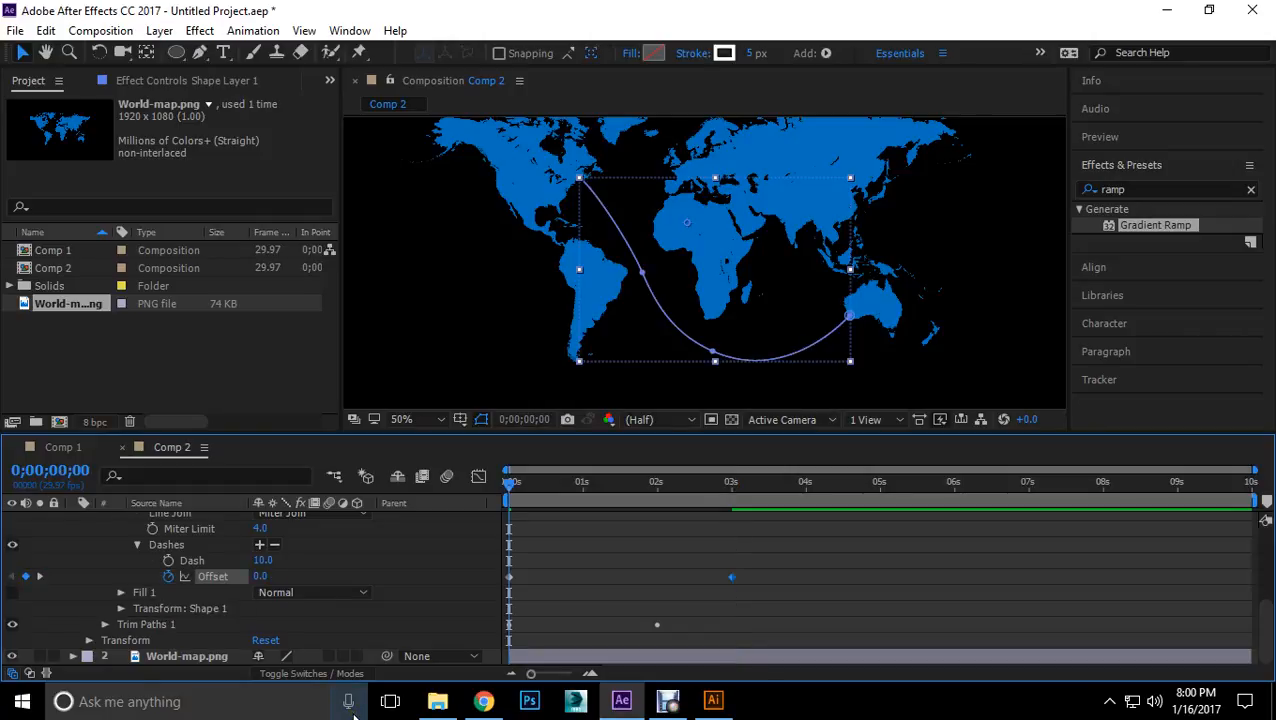
click(440, 419)
click(485, 102)
key(space)
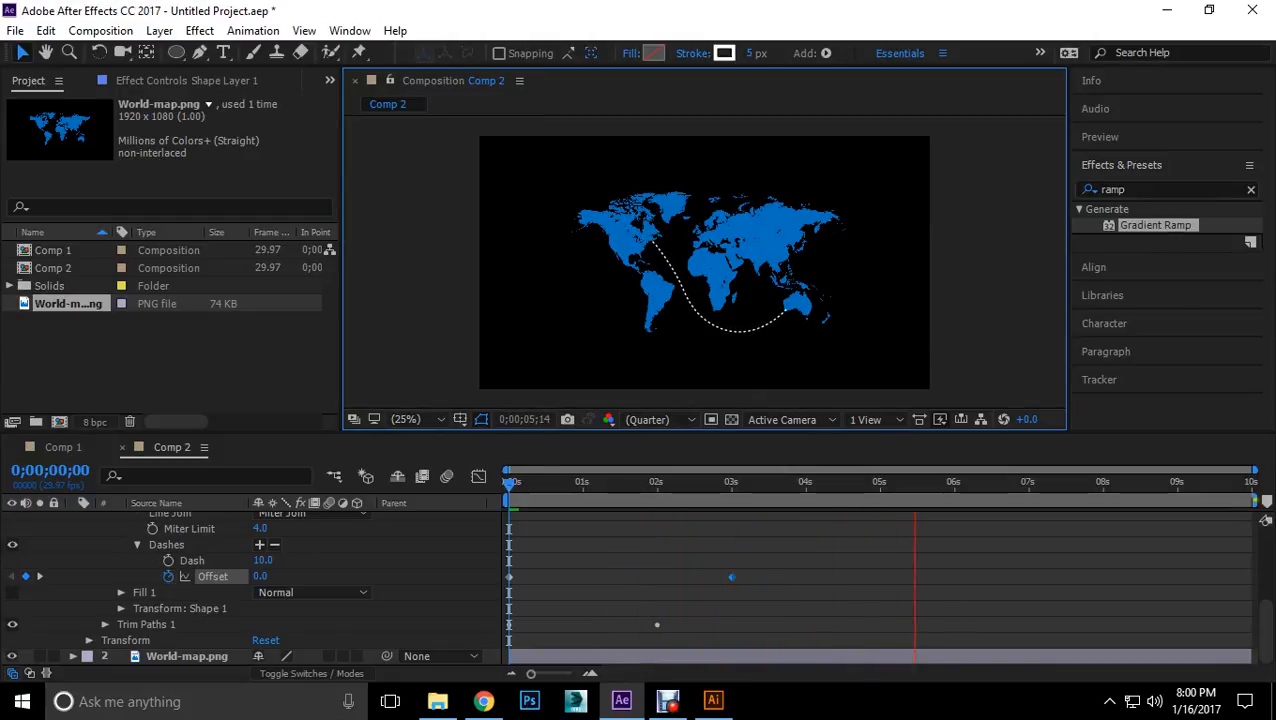
click(1241, 515)
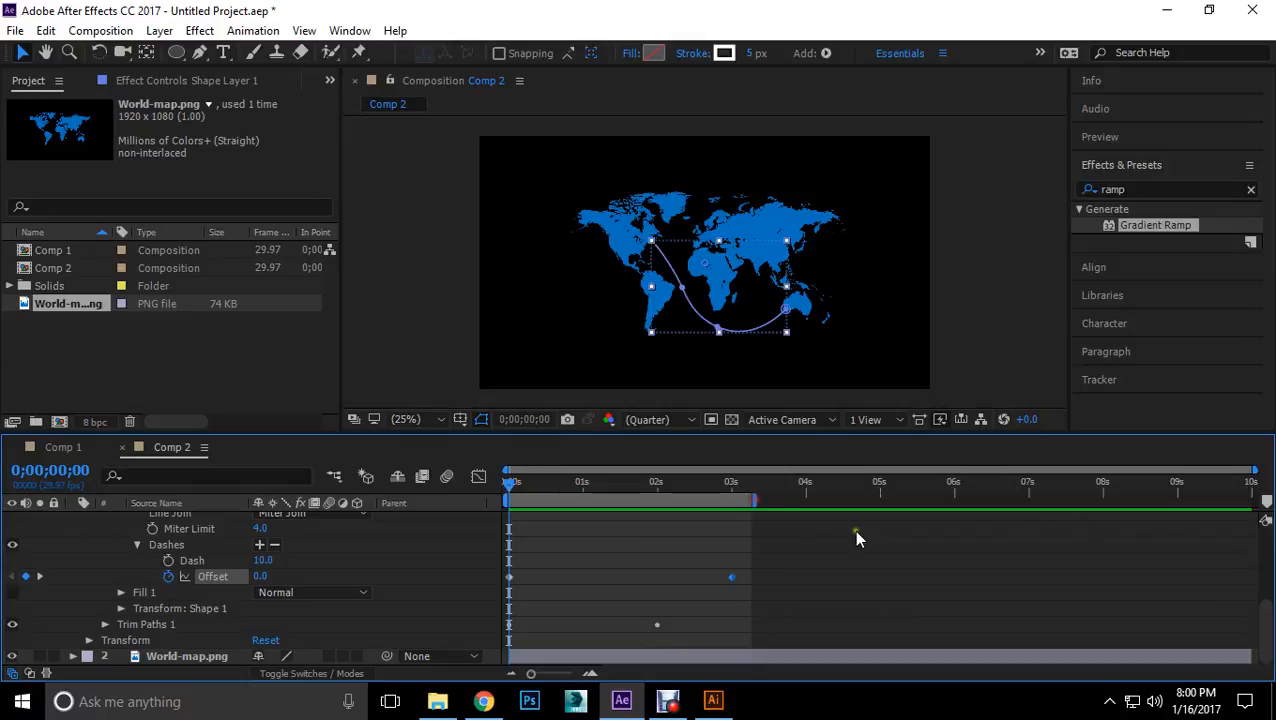
key(space)
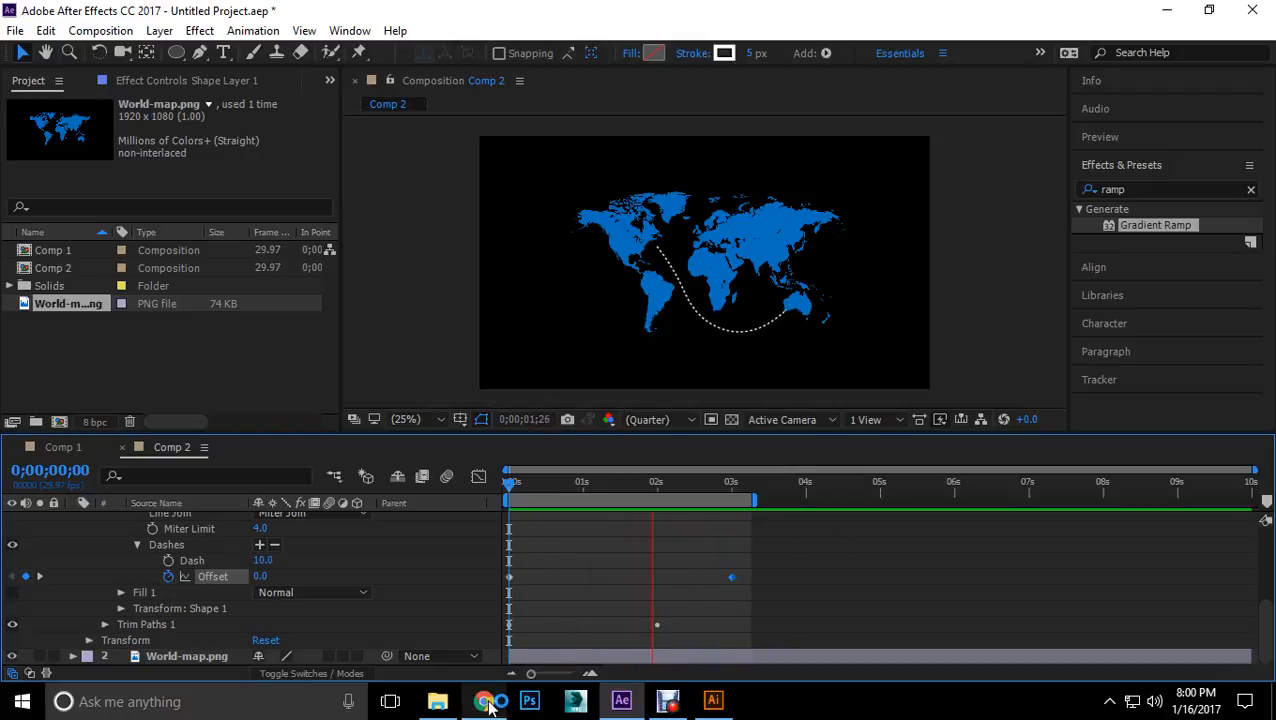
Step: Open the glass-recycling-facts PNG from the 2D Animation Project folder and examine the arrows in its Recycling Process section
click(437, 701)
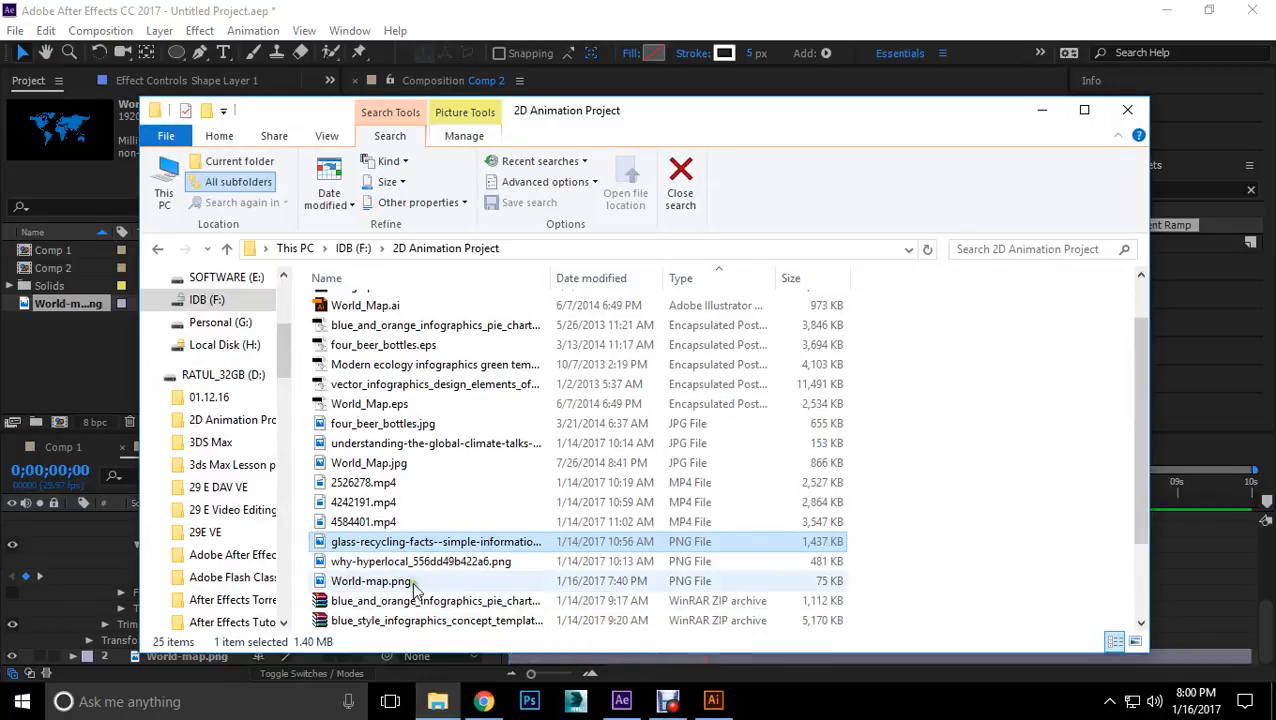
drag(447, 541, 482, 540)
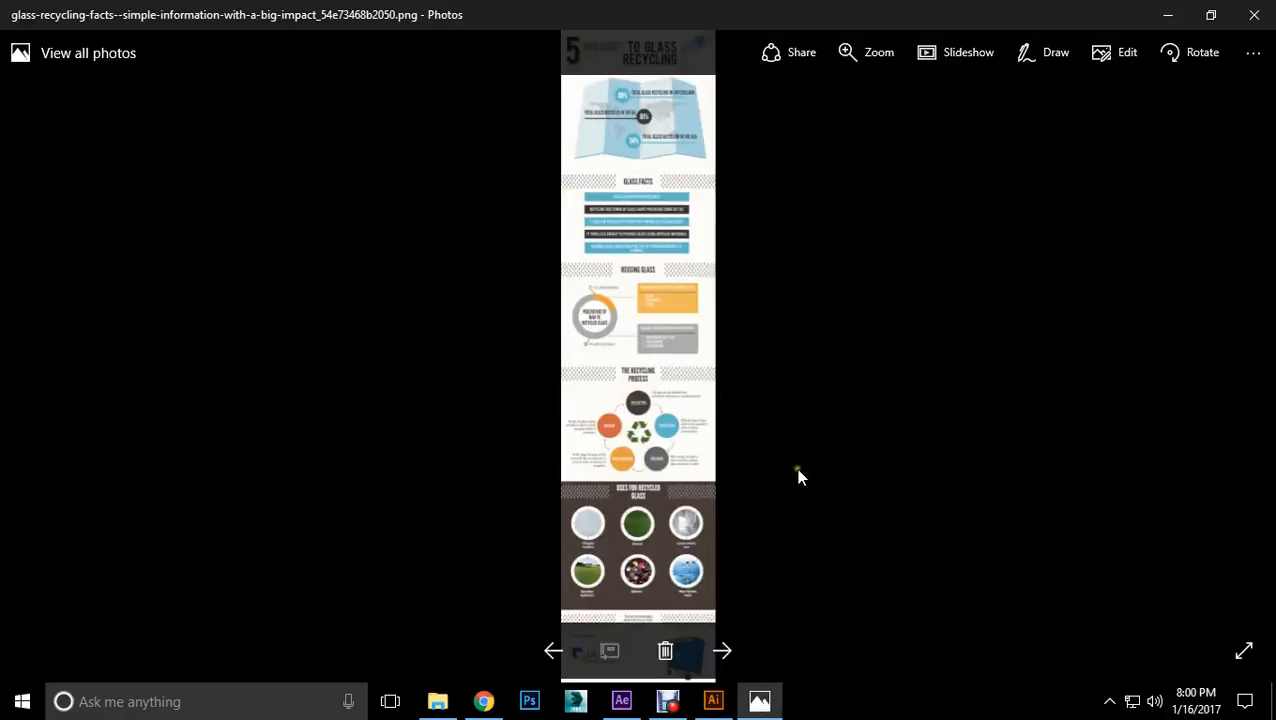
scroll(620, 328, up, 1)
scroll(620, 328, up, 3)
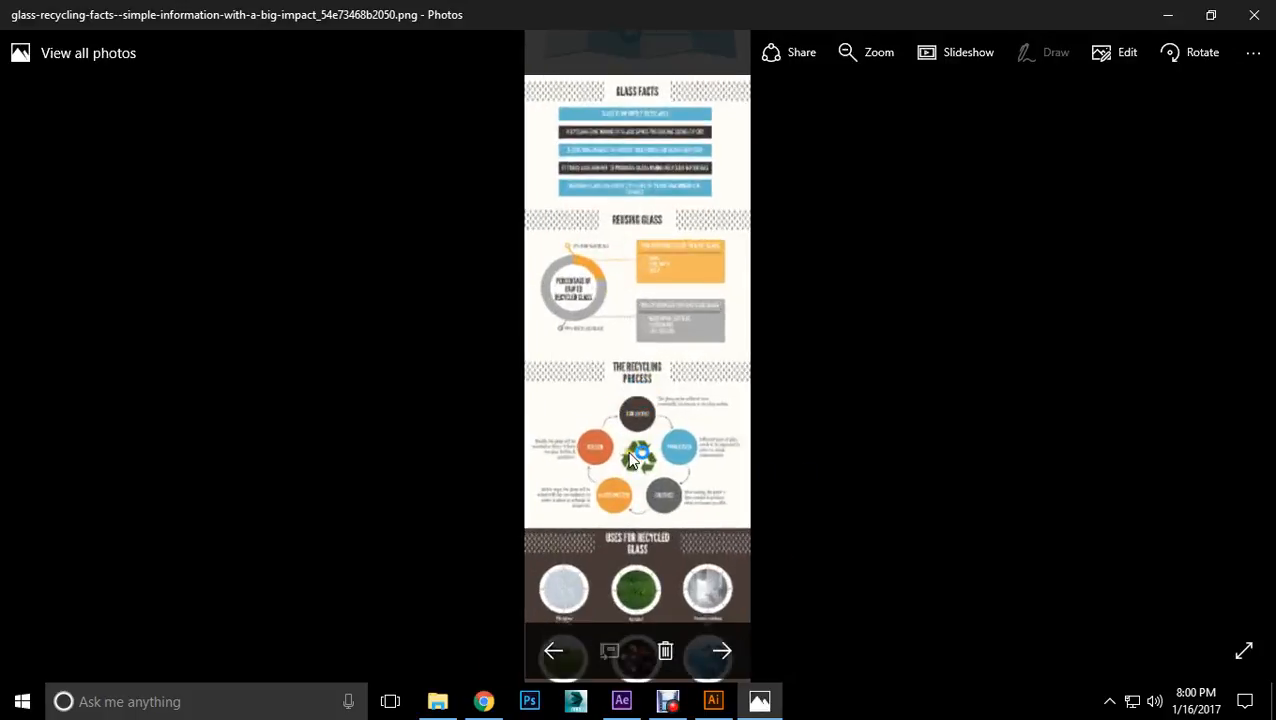
drag(630, 453, 656, 332)
scroll(653, 323, up, 2)
scroll(653, 323, up, 1)
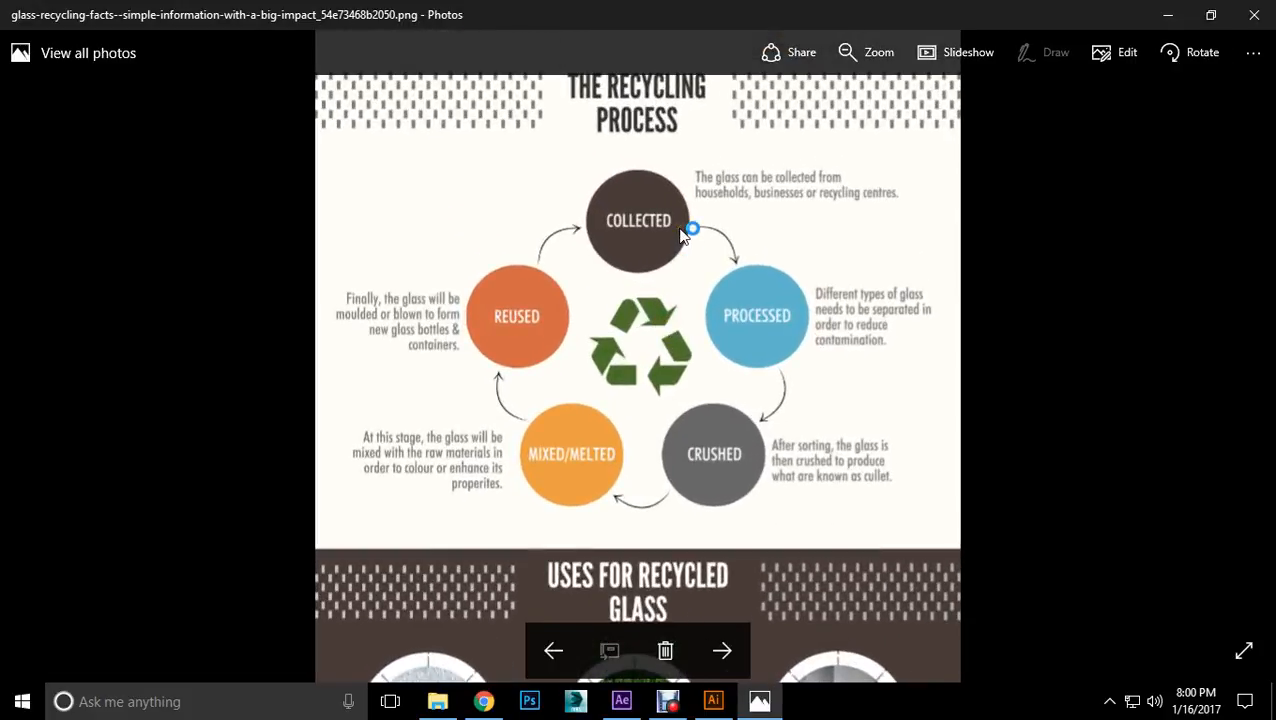
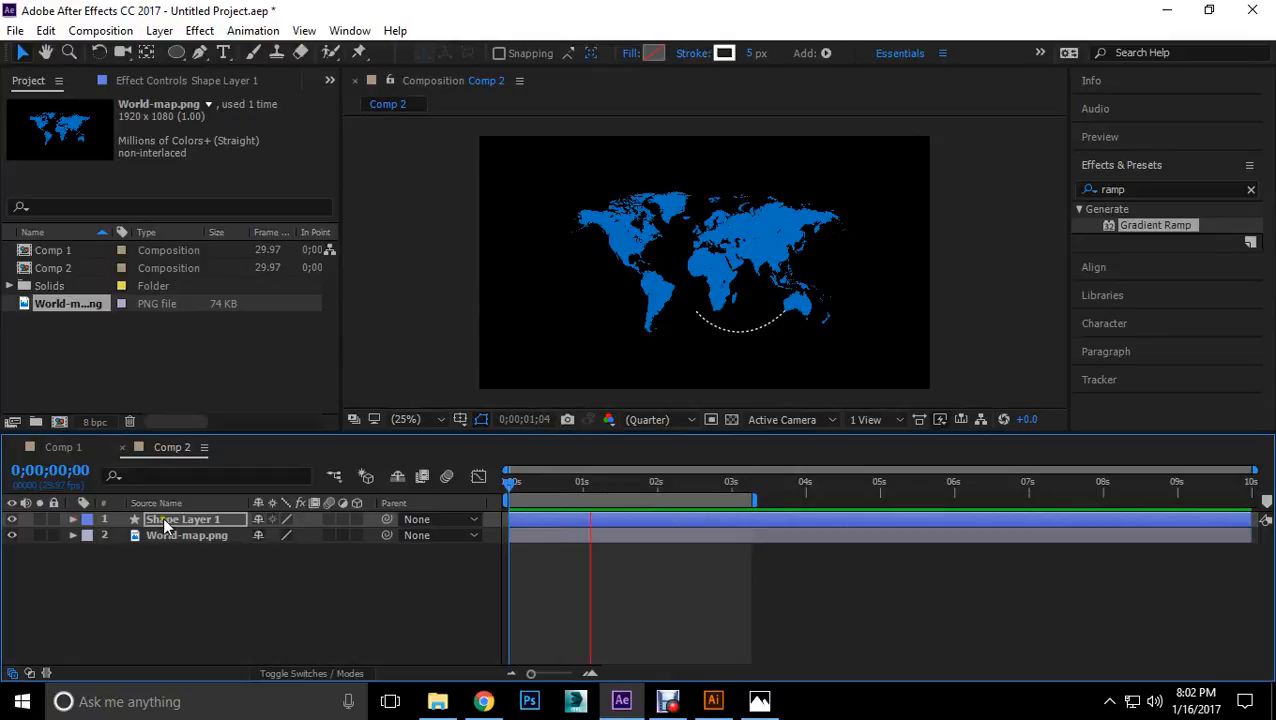
Step: Make Shape Layer 1 and World-map.png 3D layers and add a two-node camera with the 50mm preset
click(356, 519)
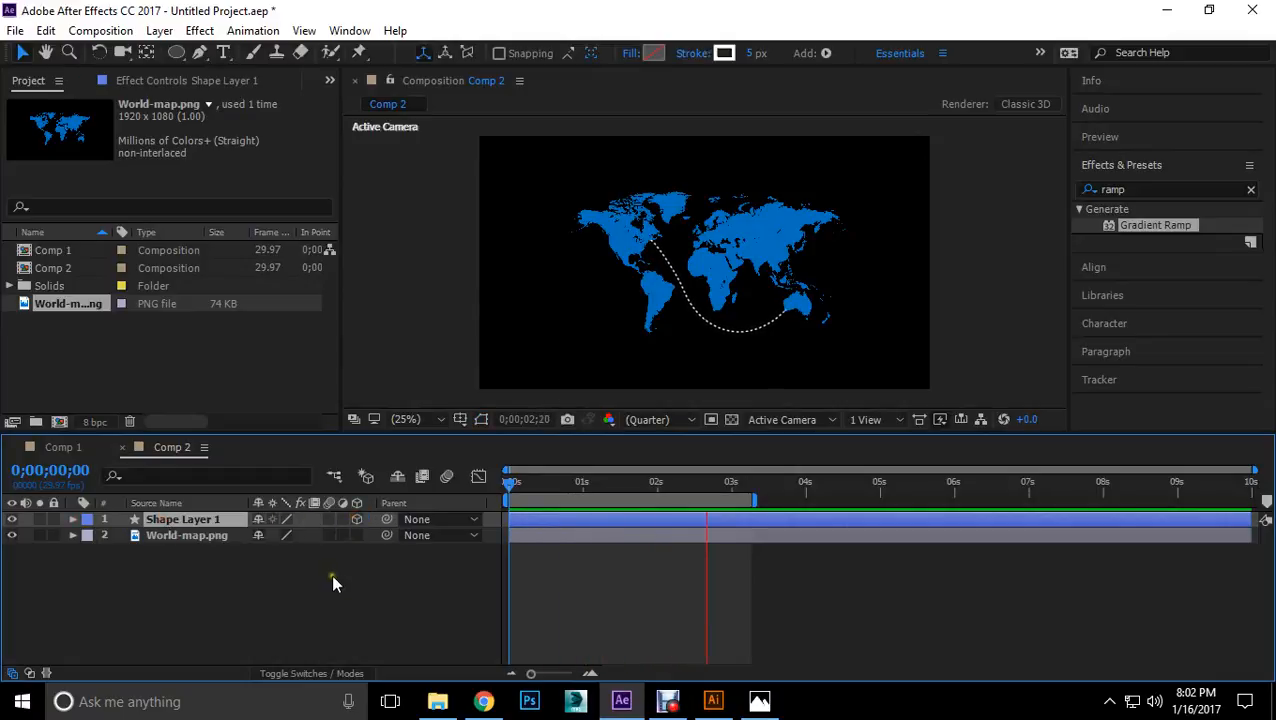
right_click(397, 565)
mouse_move(481, 390)
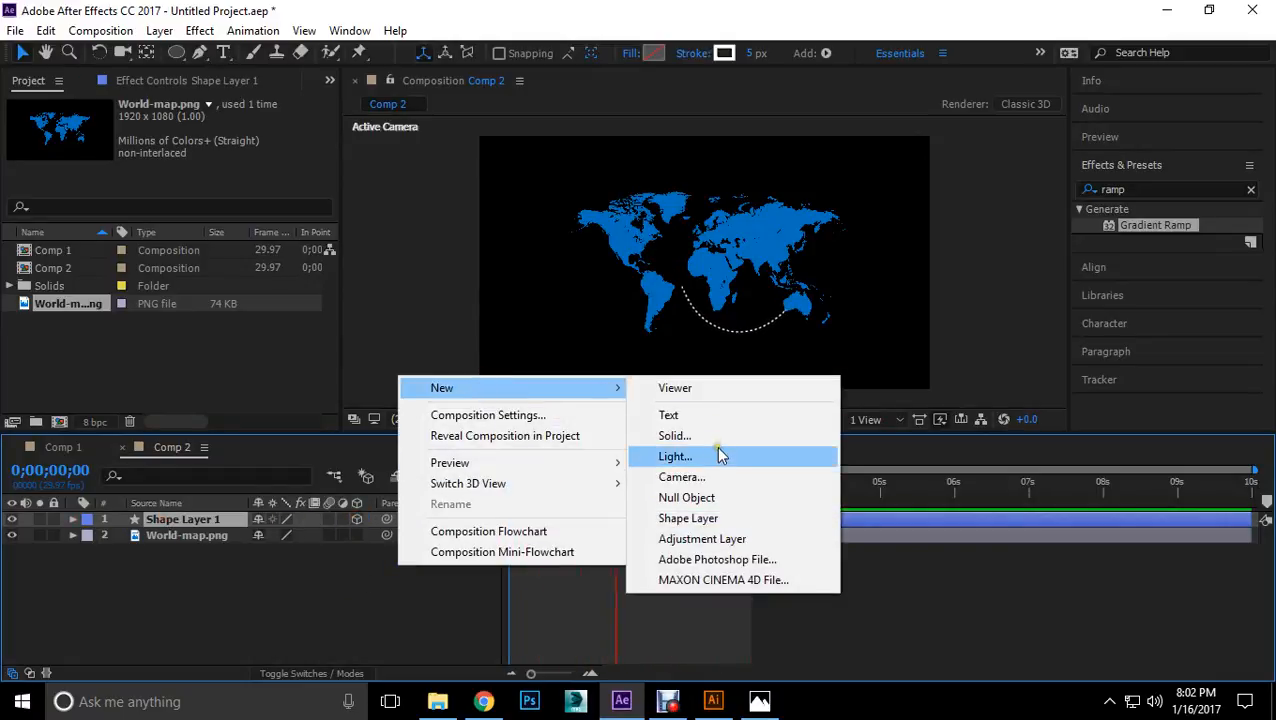
click(725, 480)
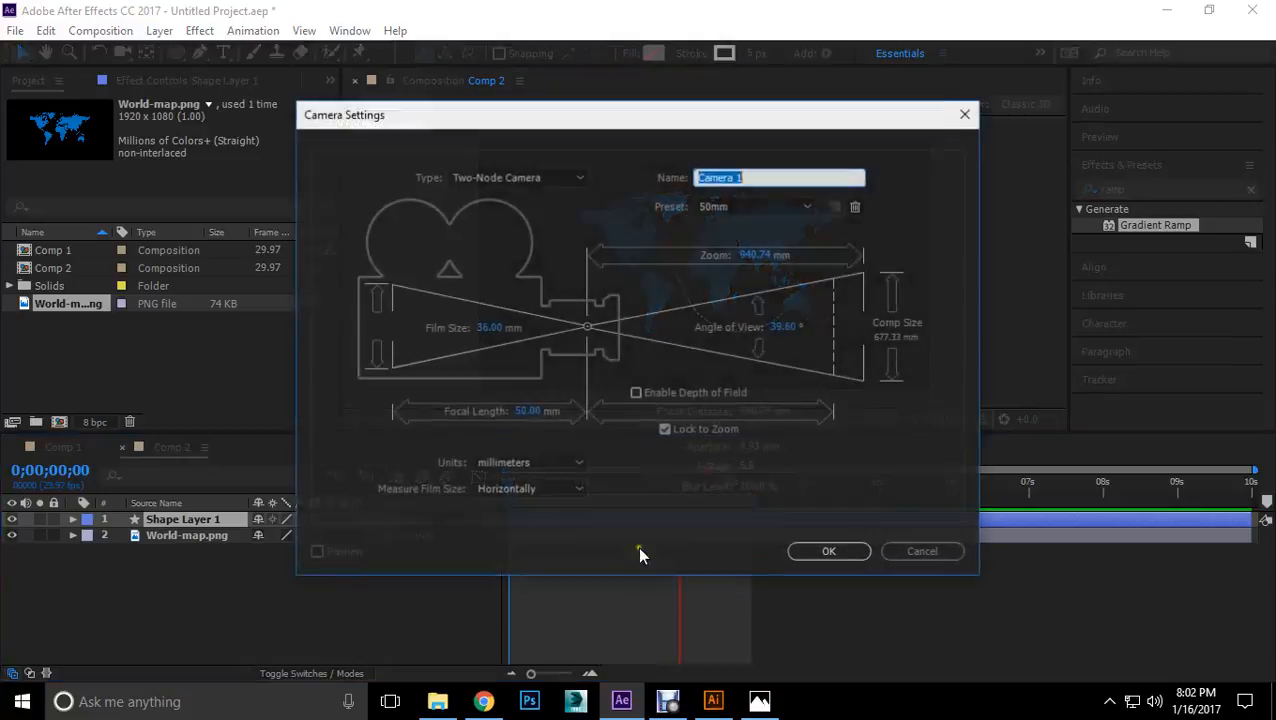
click(838, 557)
click(837, 553)
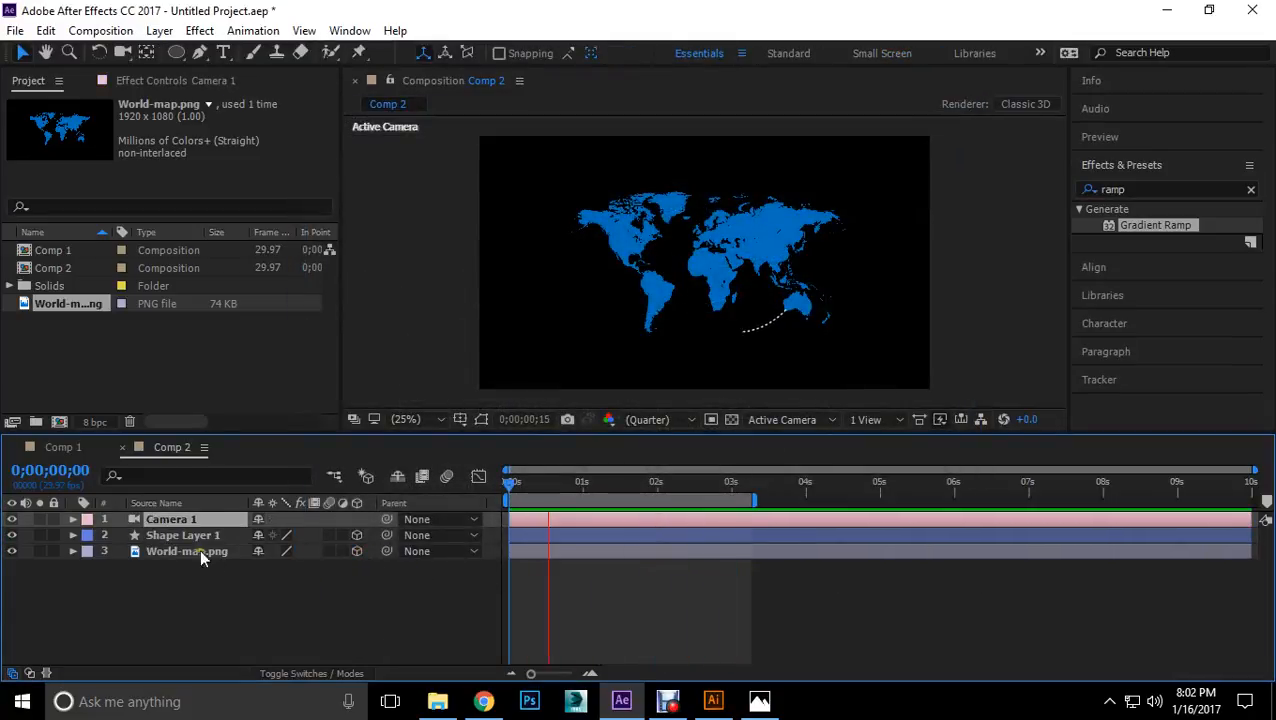
Step: Orbit the camera to tilt the map into a flat, low-angle perspective and set the current time to 0;00;01;29
click(122, 52)
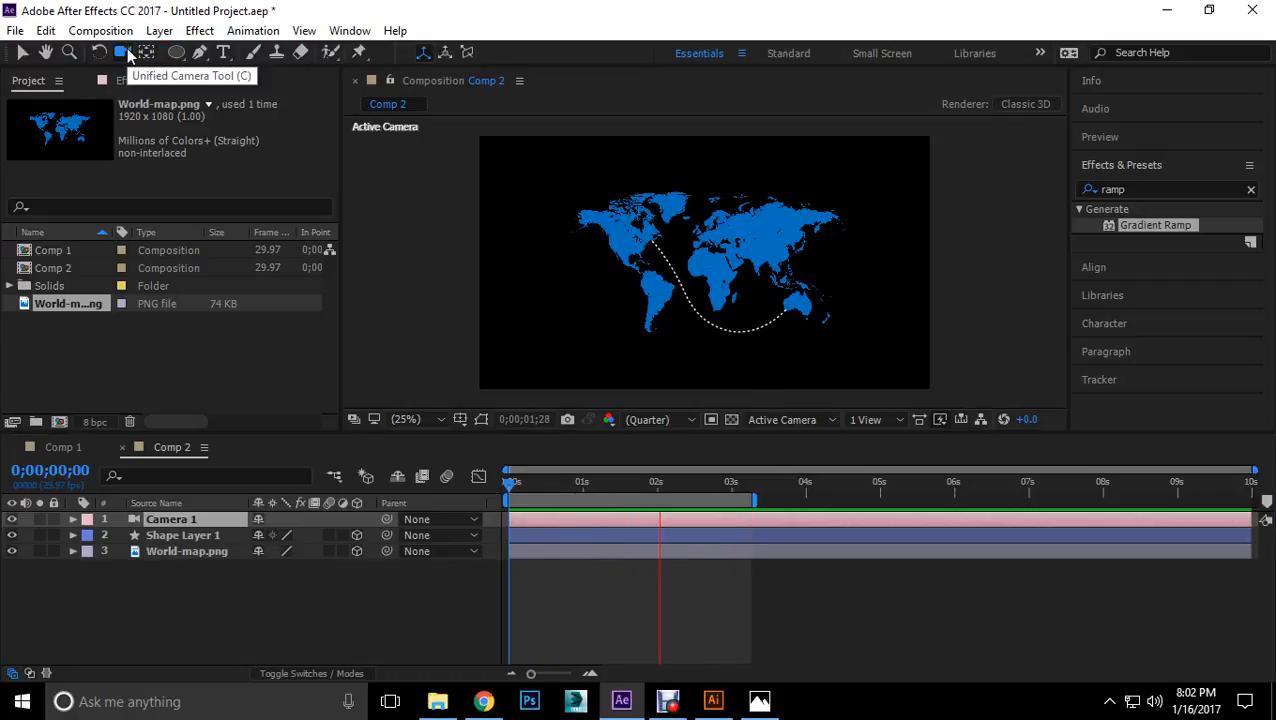
click(711, 330)
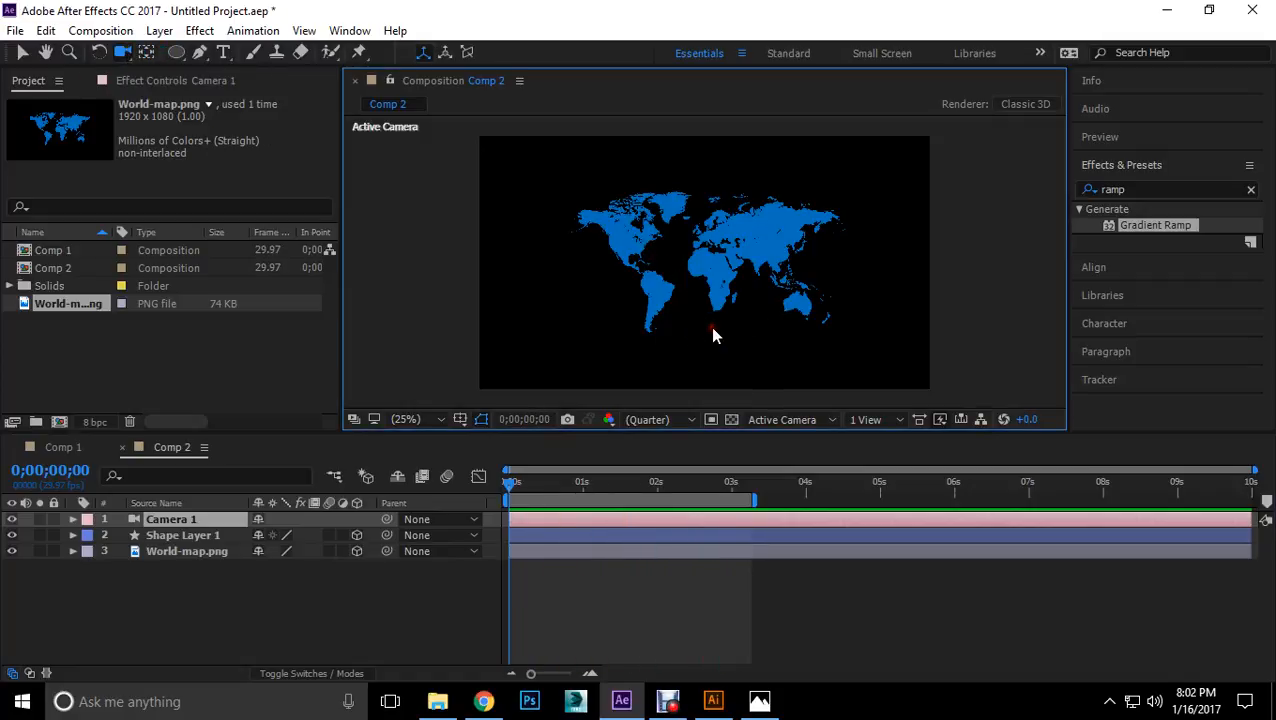
drag(710, 326, 719, 280)
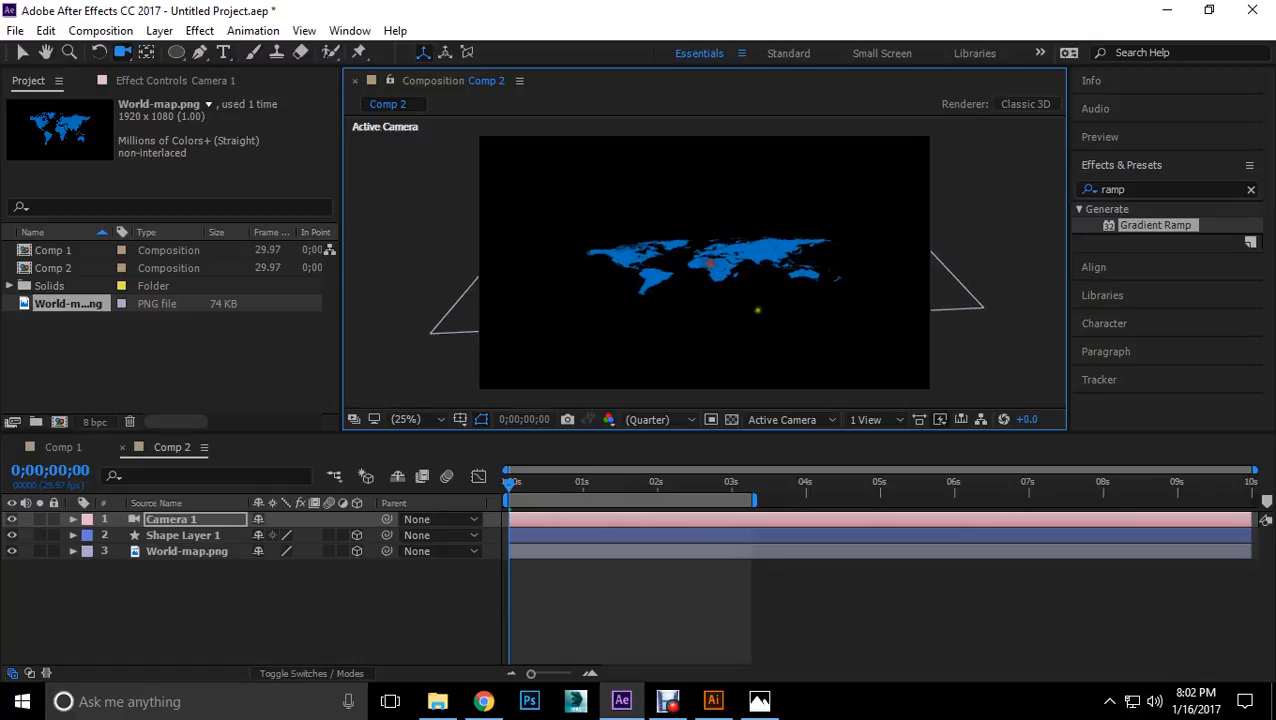
click(584, 481)
drag(583, 482, 655, 484)
Step: Expand the contents of Shape Layer 1 and select Path 1 for editing its points
click(183, 535)
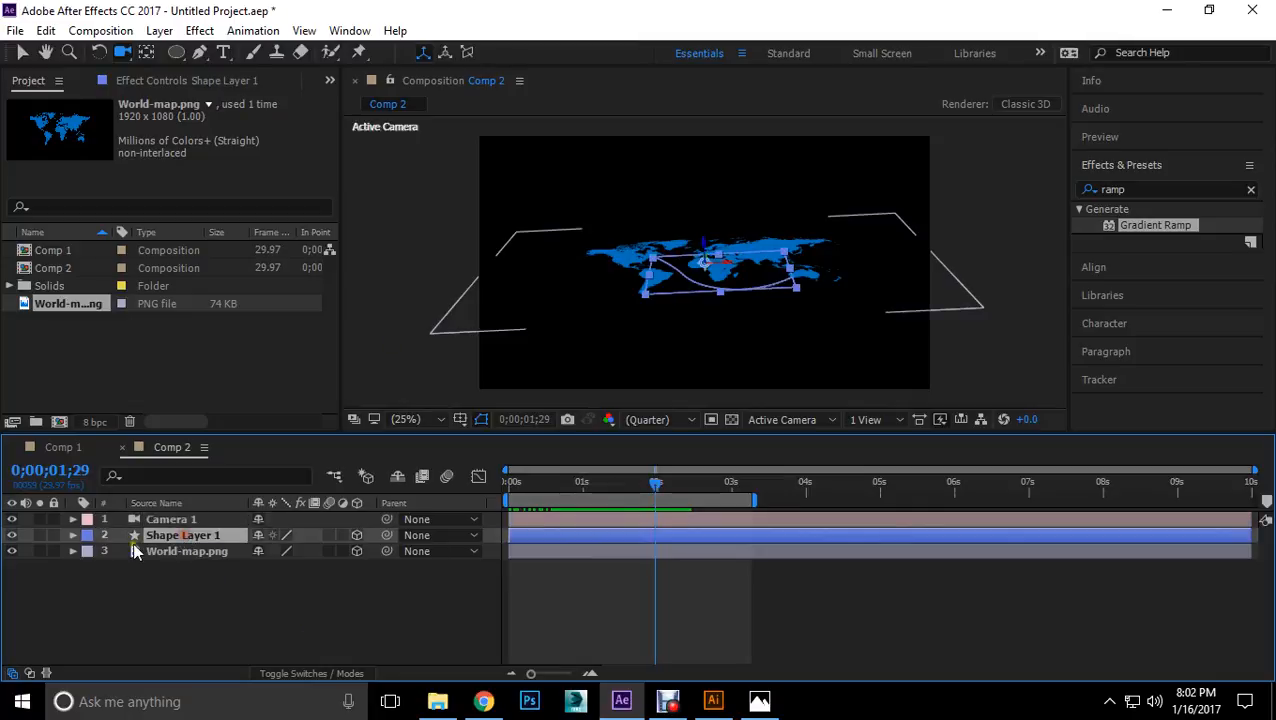
scroll(727, 317, up, 2)
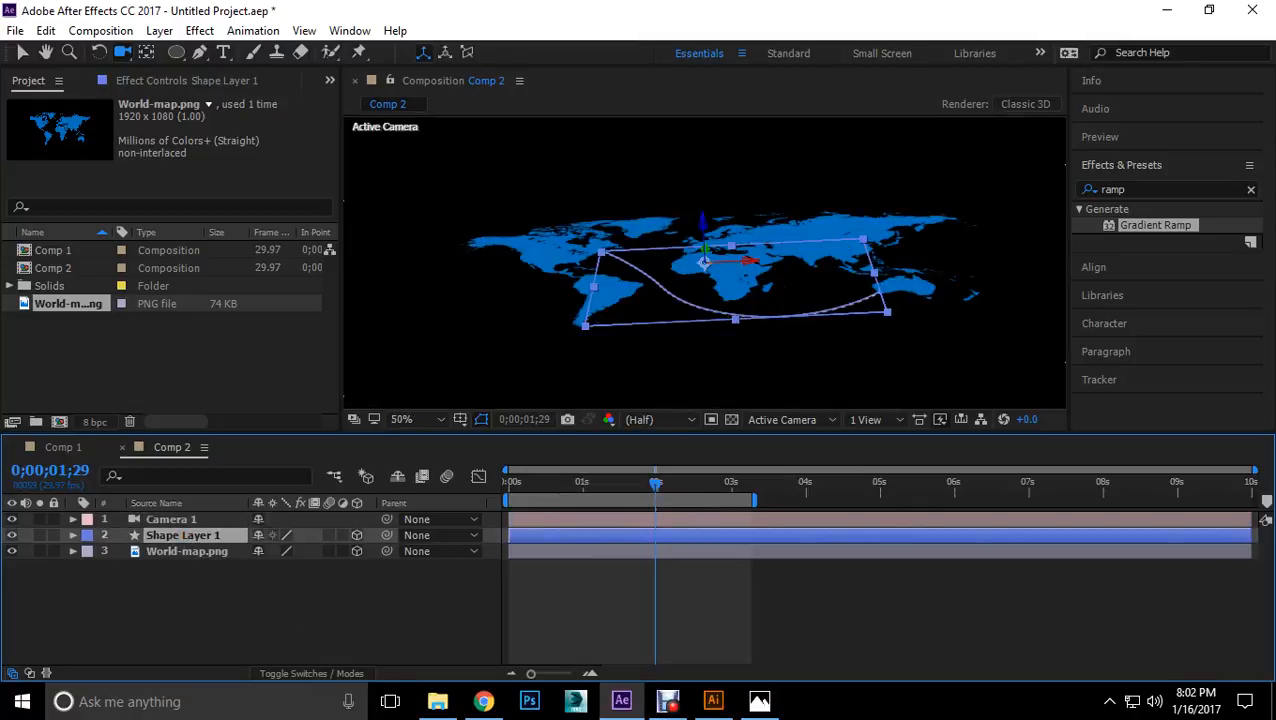
click(22, 52)
click(735, 320)
click(692, 310)
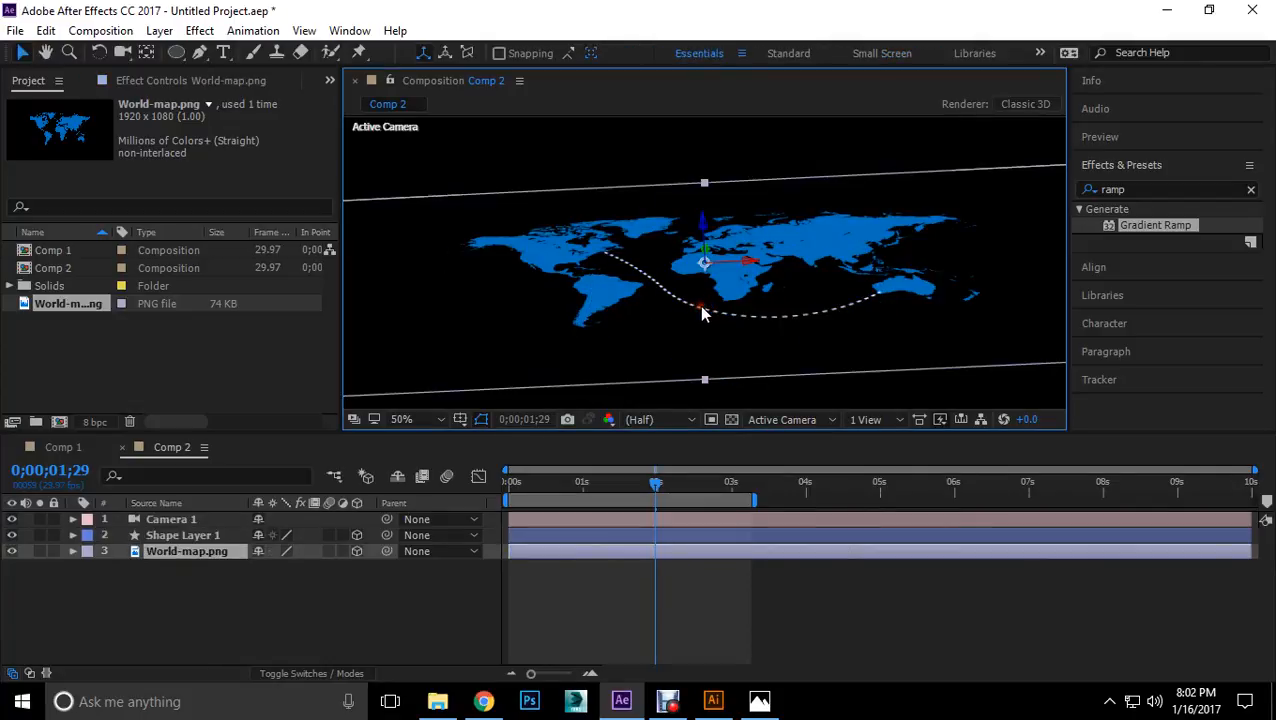
click(185, 537)
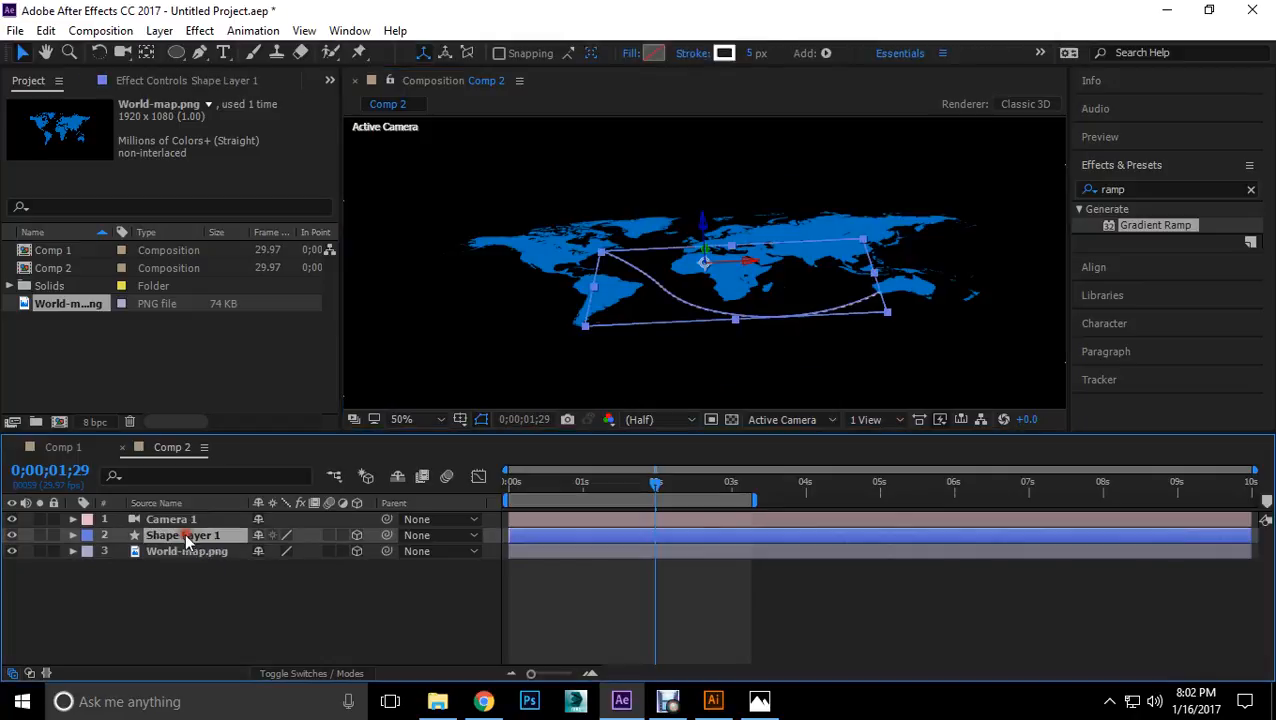
click(74, 536)
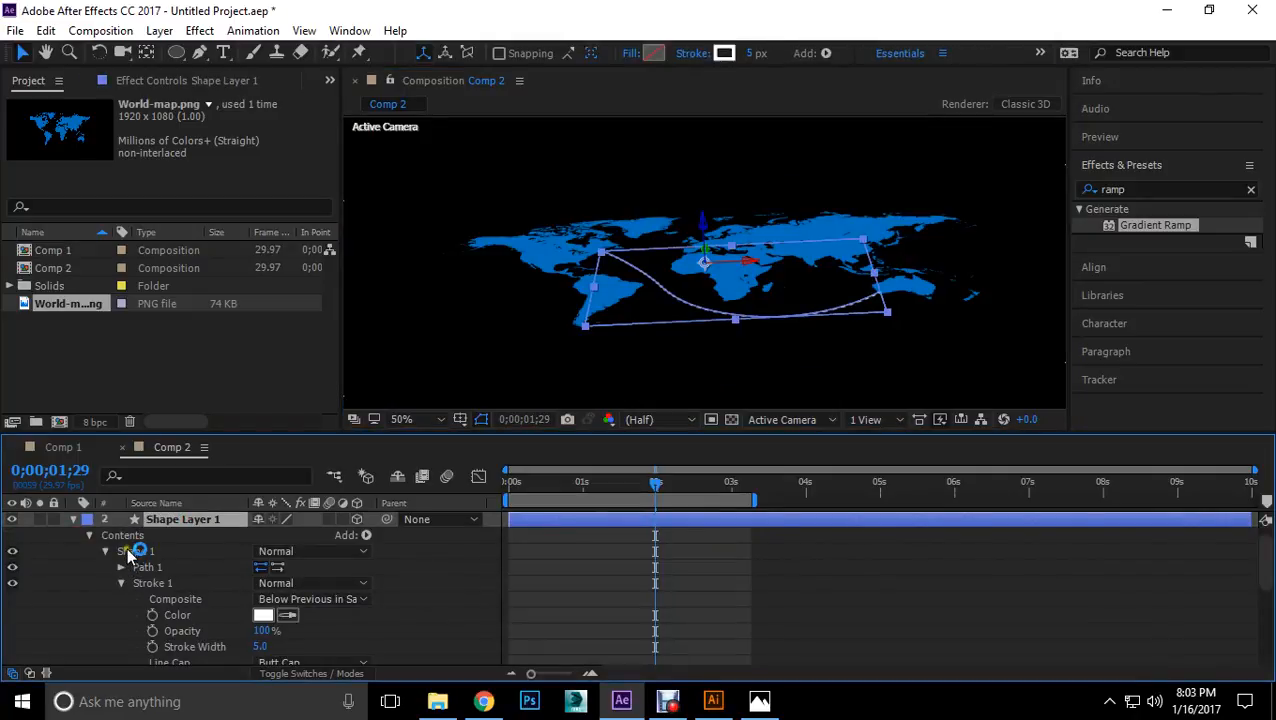
click(145, 567)
Step: Try to arch the route line above the map by moving its two middle path points upward
click(735, 315)
drag(734, 315, 740, 222)
key(ctrl+z)
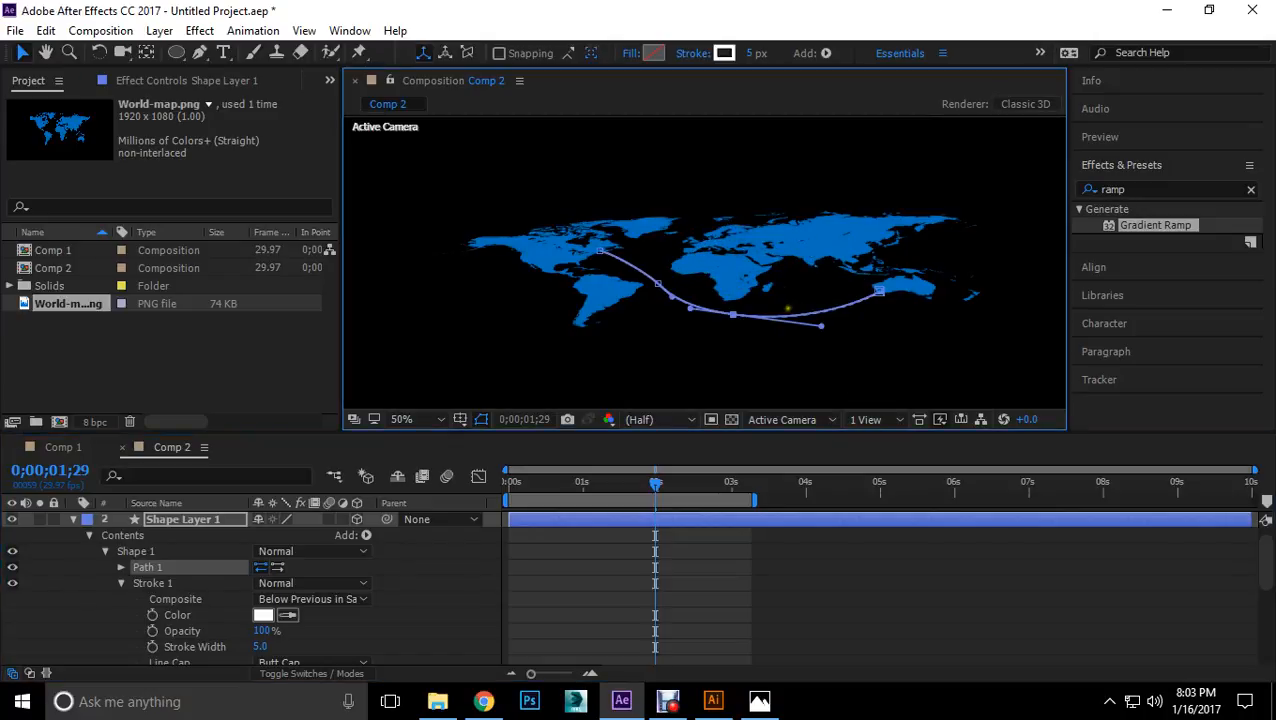
drag(659, 286, 663, 229)
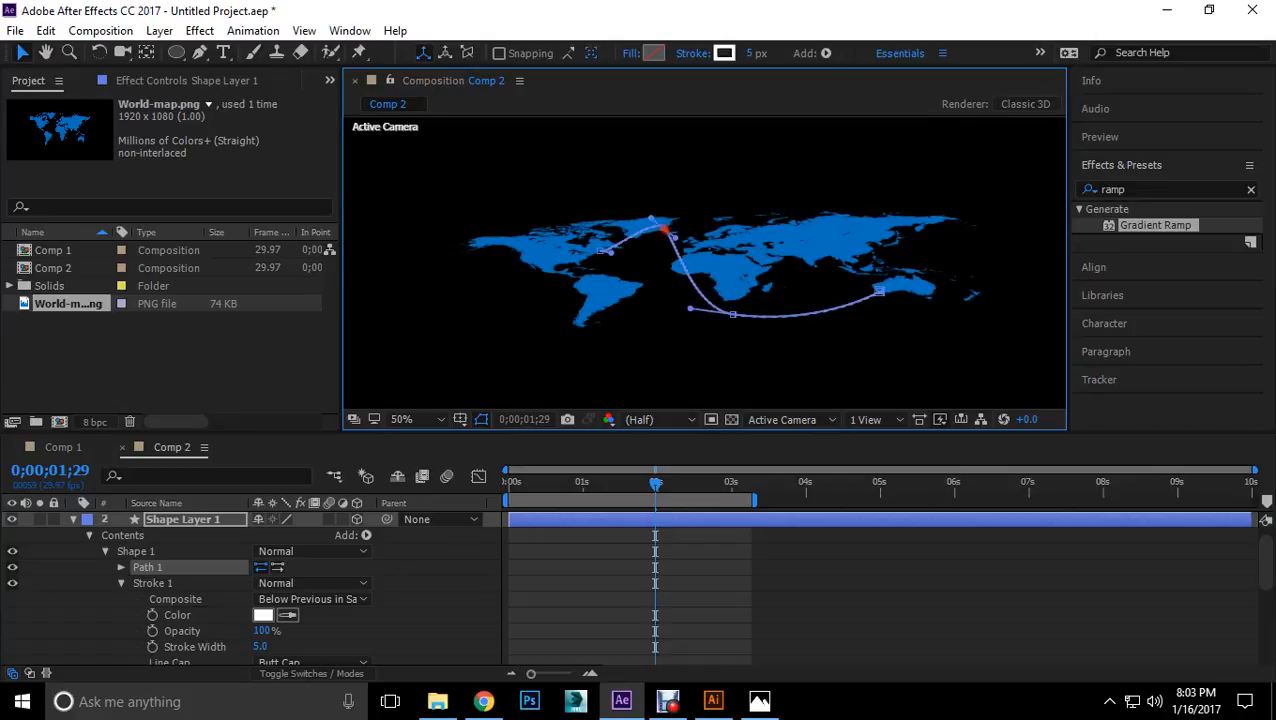
drag(734, 315, 750, 198)
drag(662, 228, 678, 195)
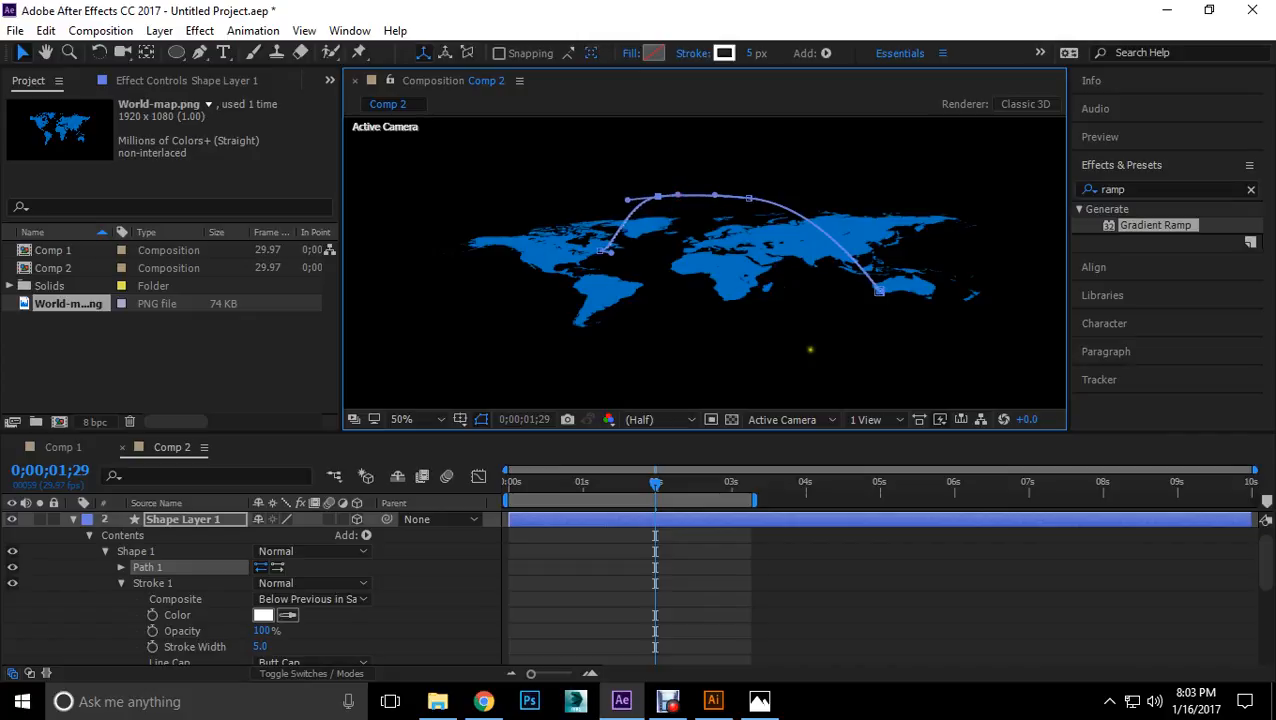
Step: Try orbiting the camera around the arched route, and undo the camera move and the path point edits
click(122, 52)
mouse_move(705, 262)
mouse_down()
mouse_move(704, 302)
mouse_move(692, 228)
mouse_move(682, 234)
mouse_move(715, 264)
mouse_move(709, 277)
mouse_up()
key(ctrl+z)
key(ctrl+z)
key(ctrl+z)
key(ctrl+z)
key(ctrl+z)
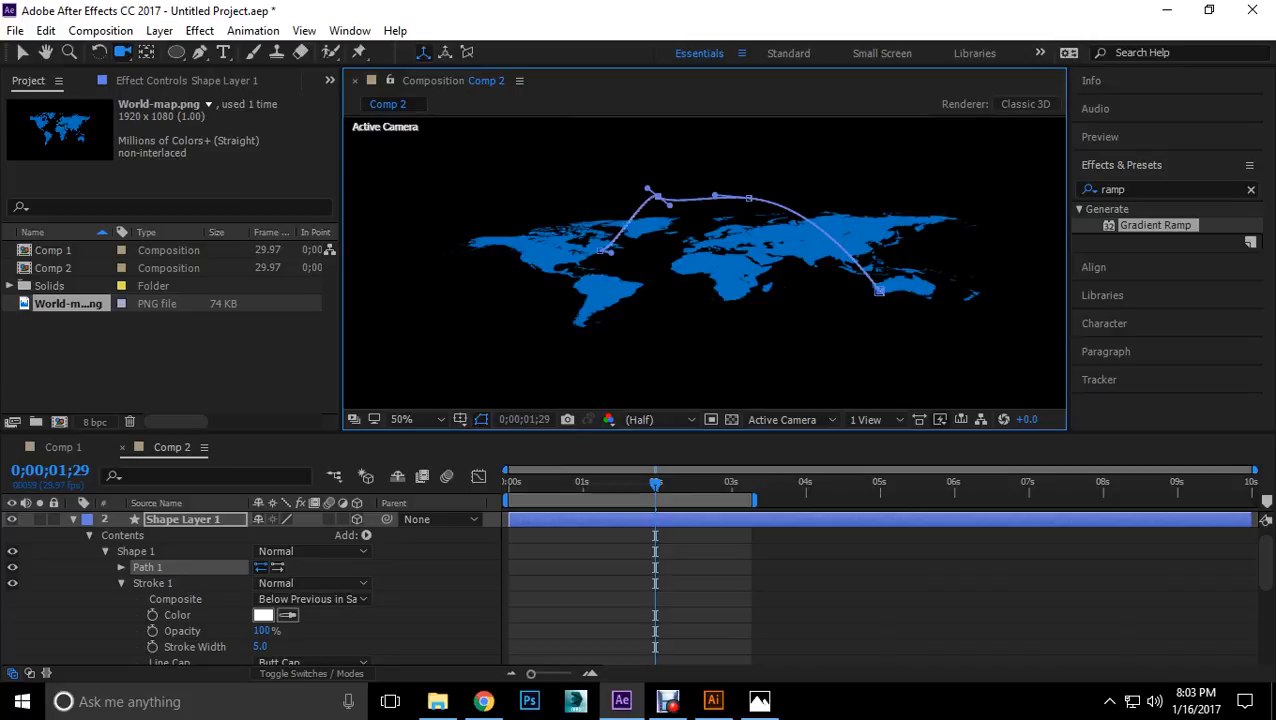
key(ctrl+z)
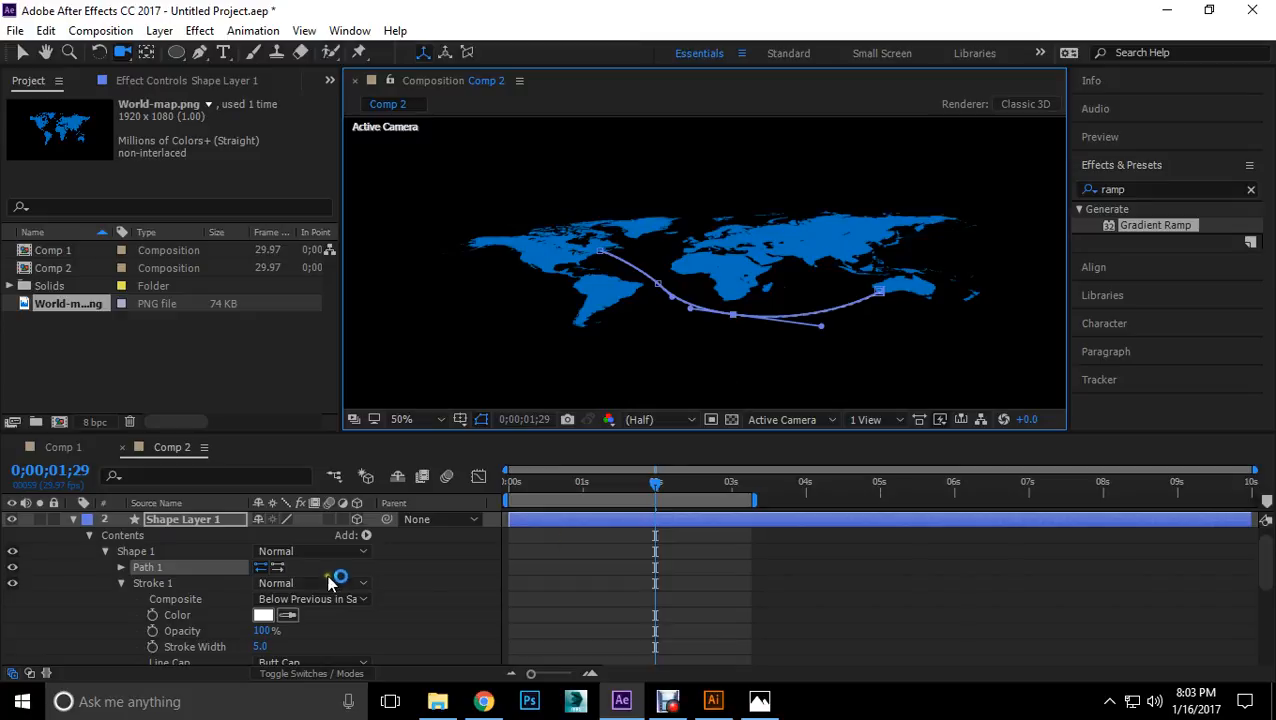
Step: Try reversing the direction of Path 1, restore it and expand Path 1 to its Path property
click(273, 567)
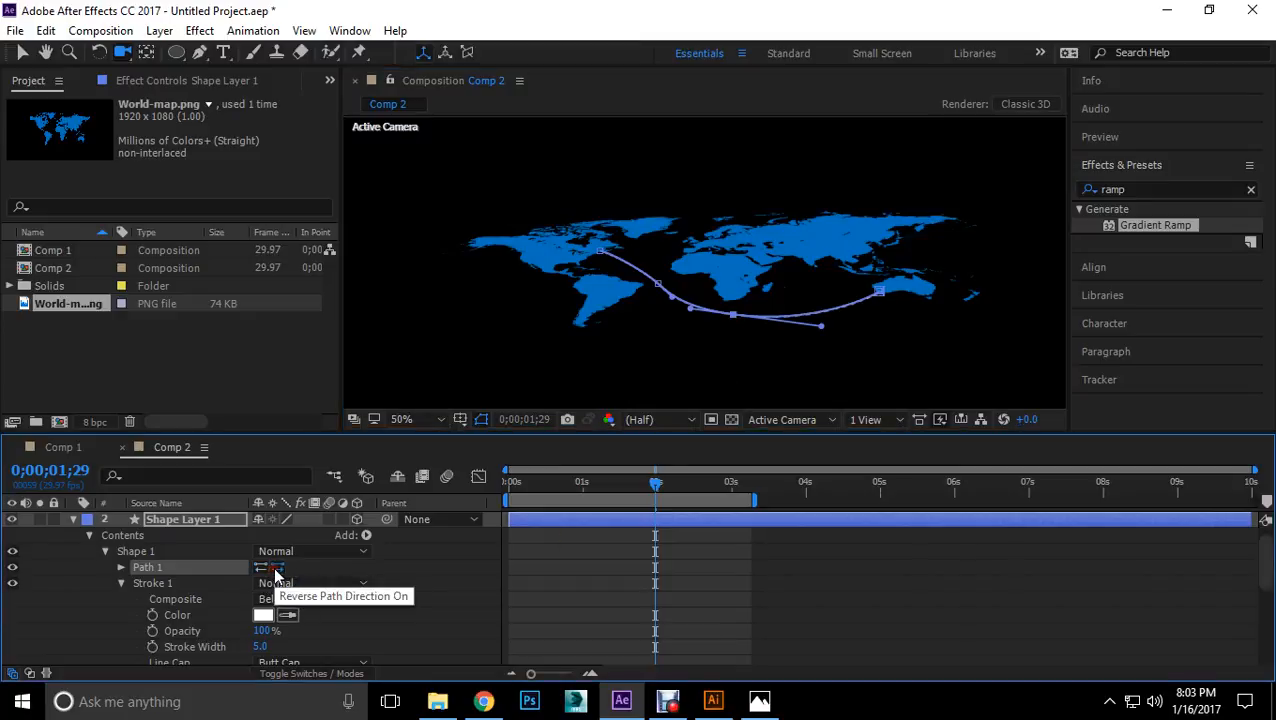
click(275, 569)
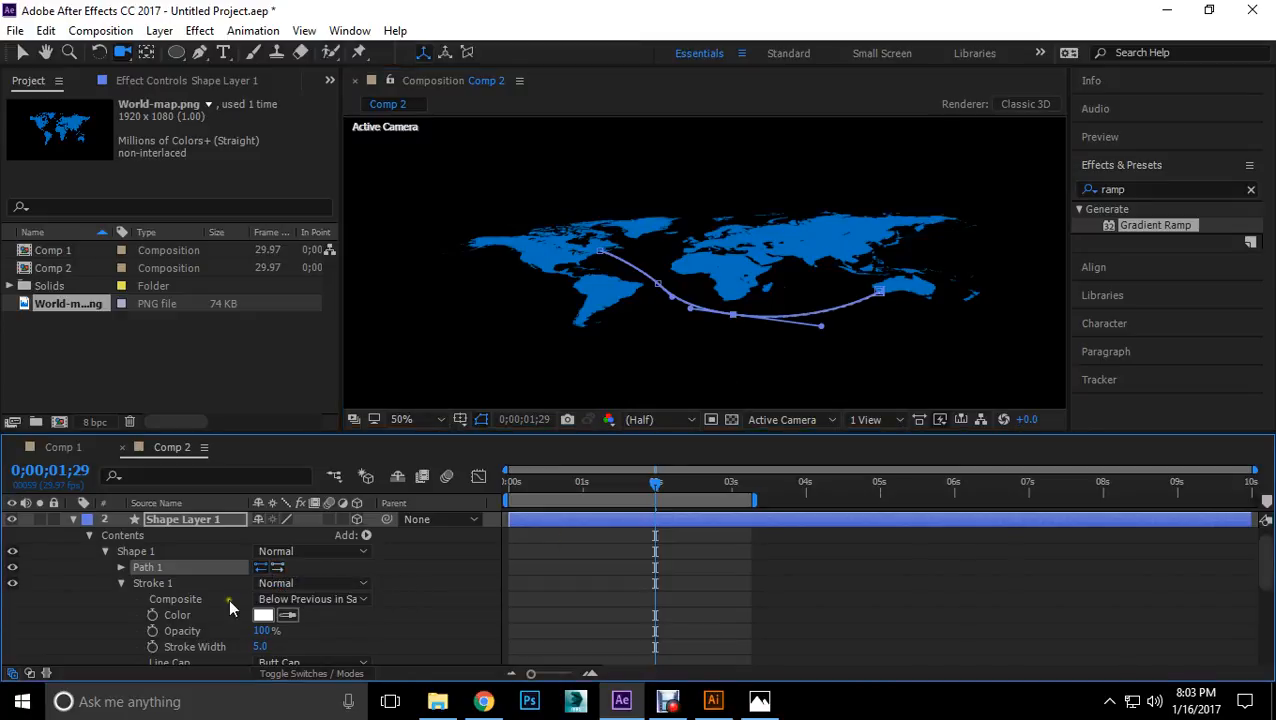
click(118, 567)
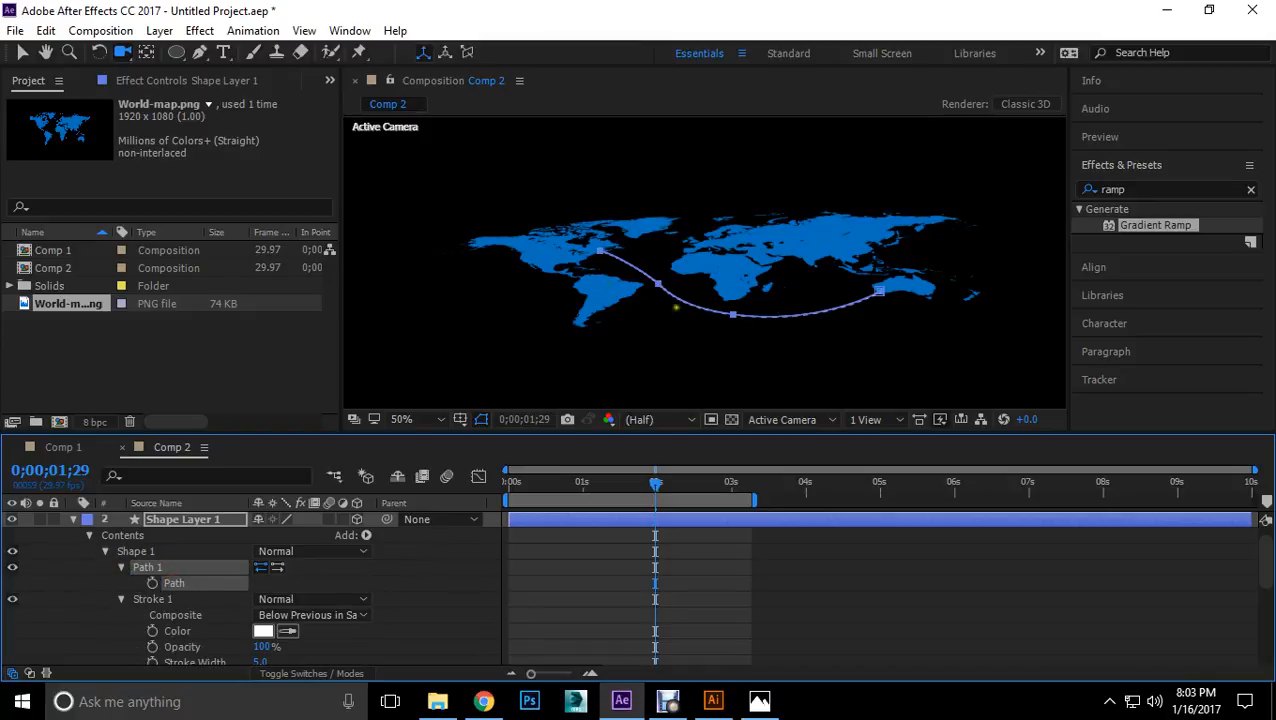
Step: Reselect Shape Layer 1 with the Selection tool and turn off its 3D layer switch
click(22, 52)
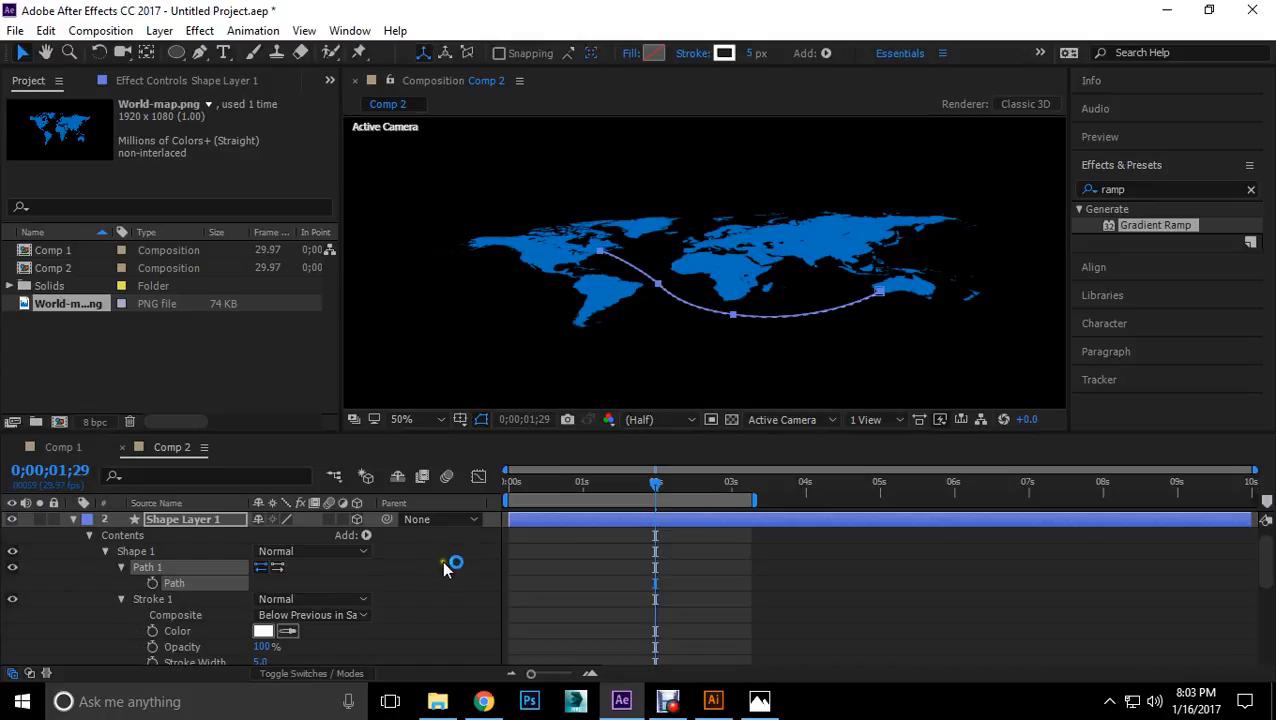
click(733, 314)
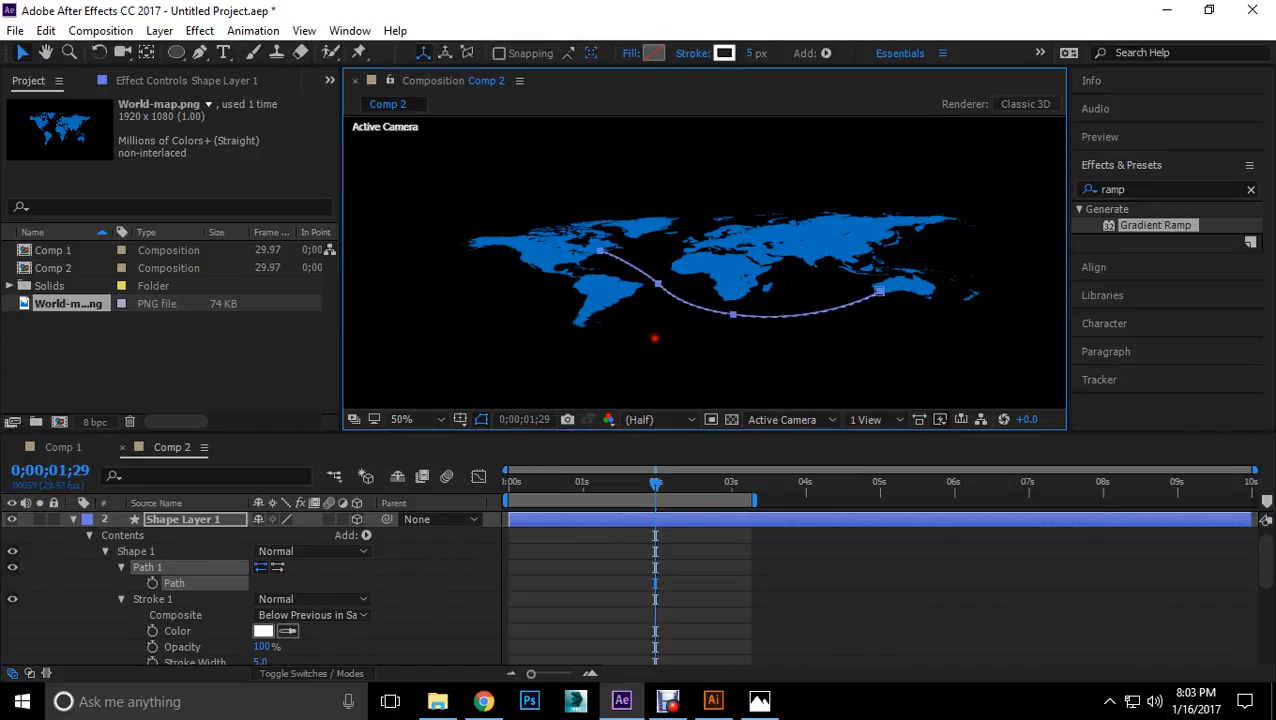
click(752, 270)
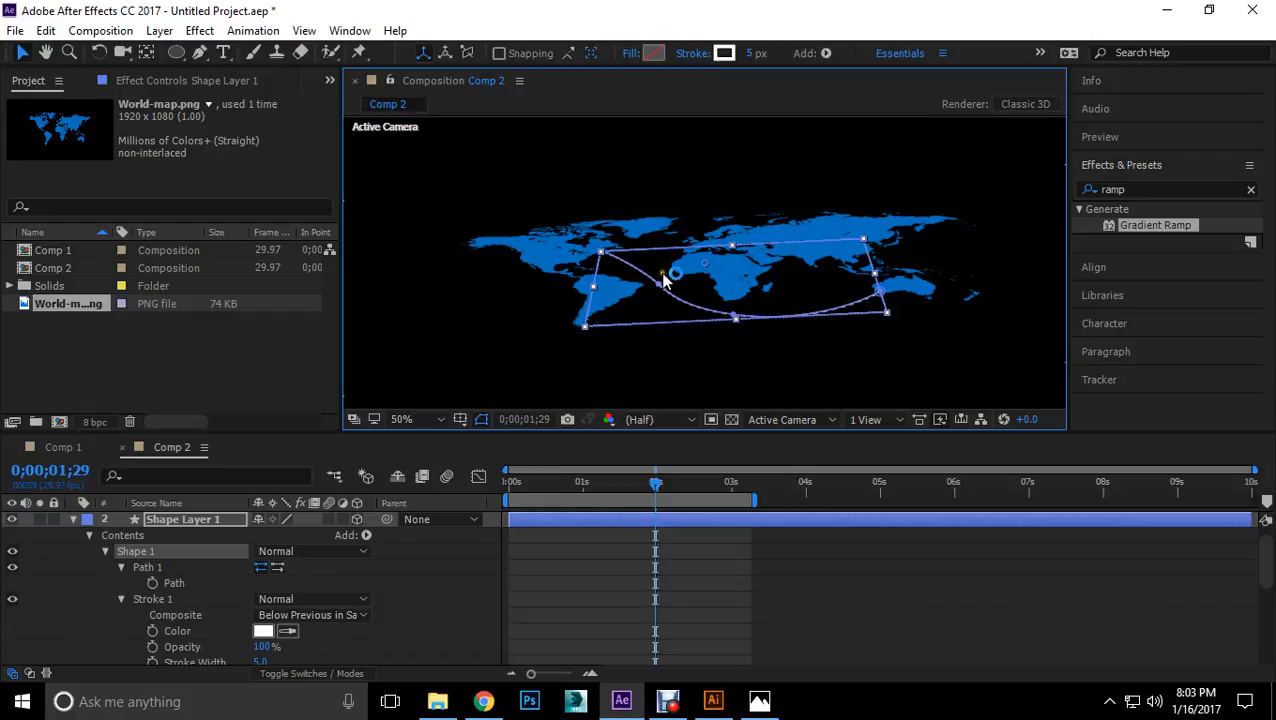
click(575, 271)
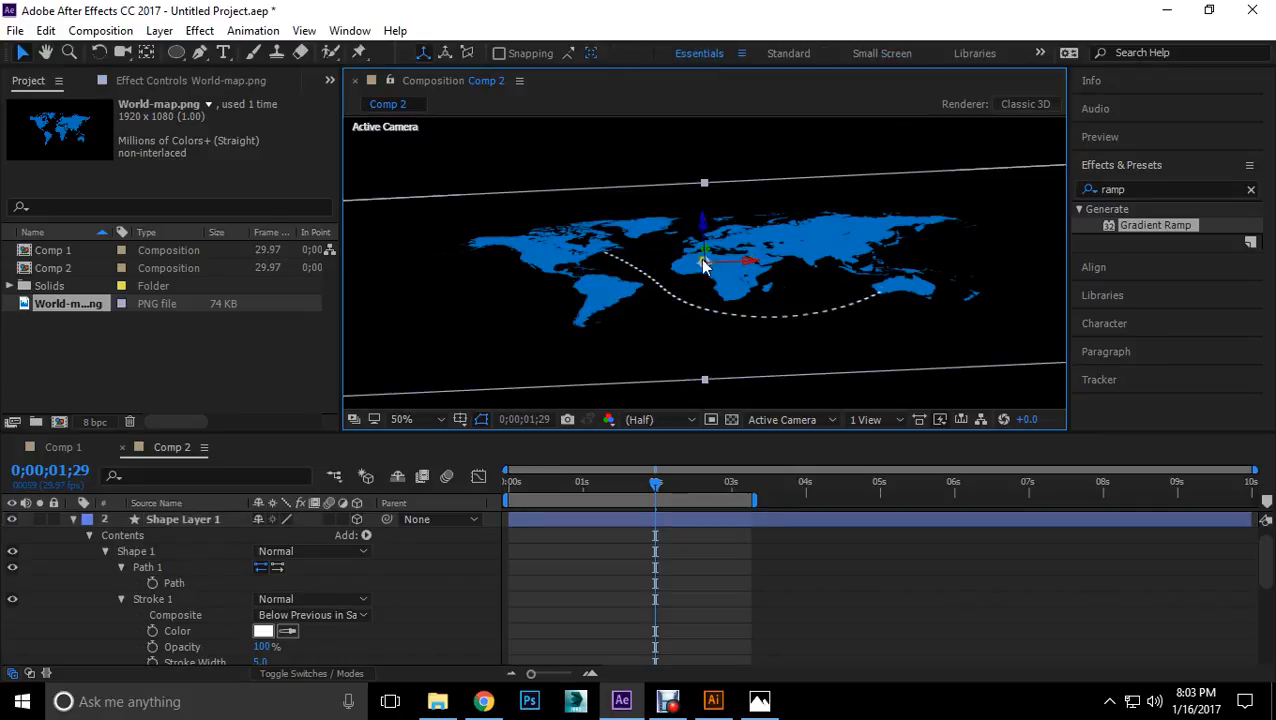
click(782, 394)
click(763, 326)
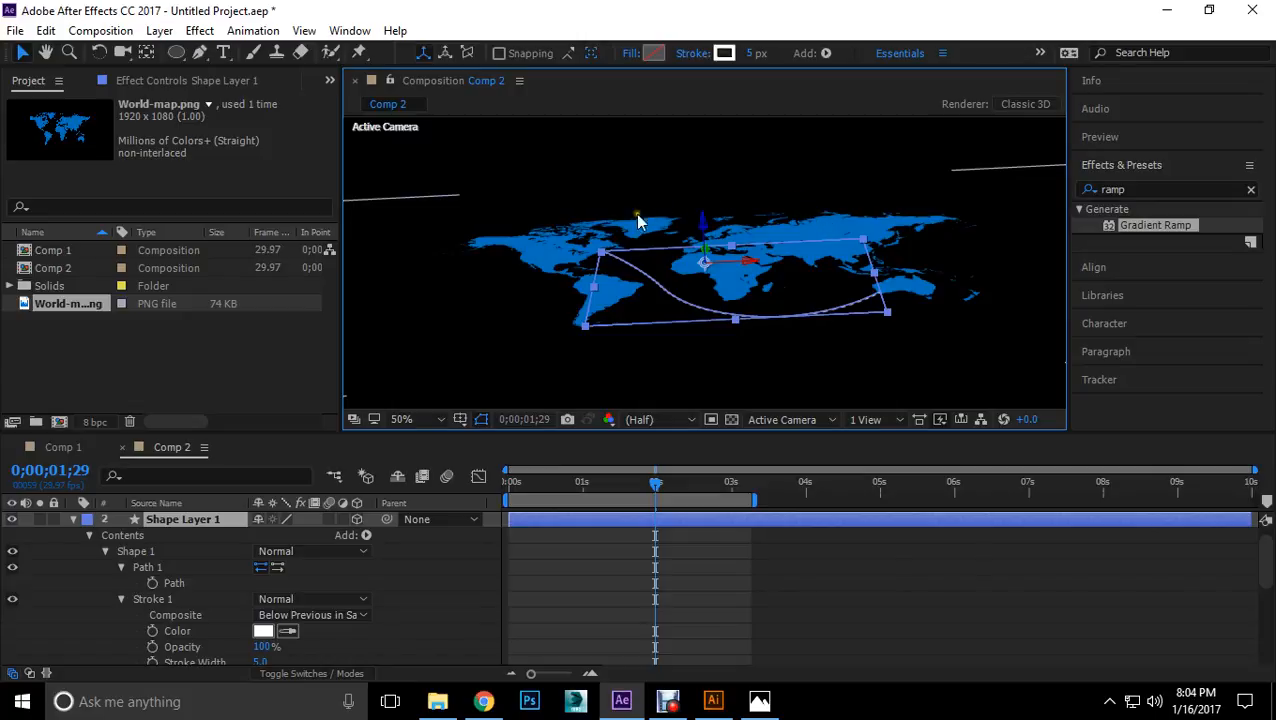
click(357, 520)
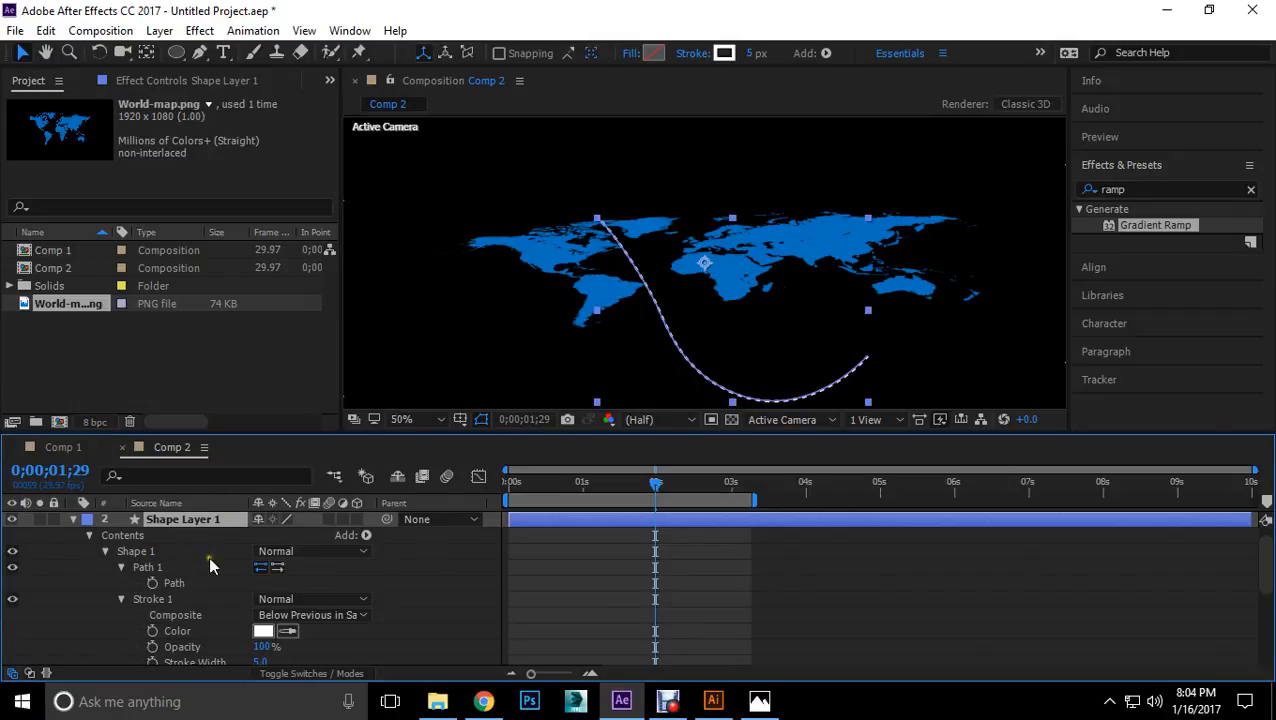
Step: Select the path of Shape Layer 1 and move its right end point onto the western edge of Australia
click(150, 567)
click(174, 583)
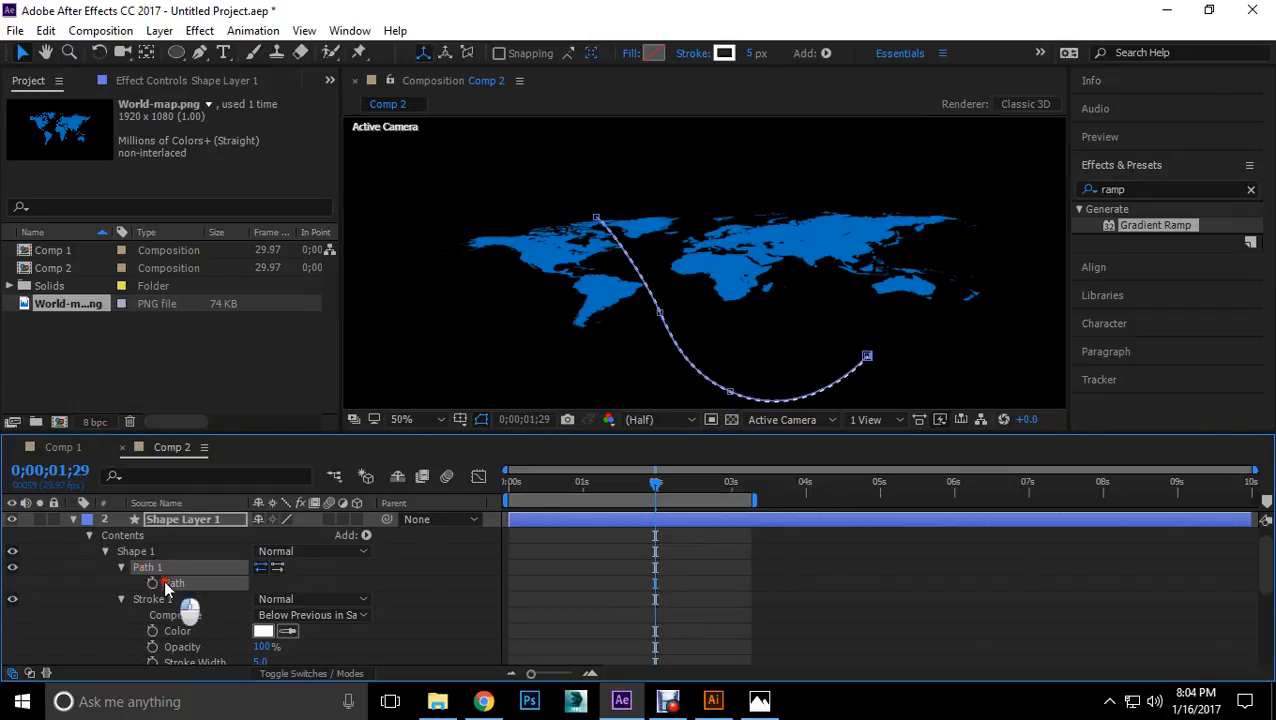
click(730, 391)
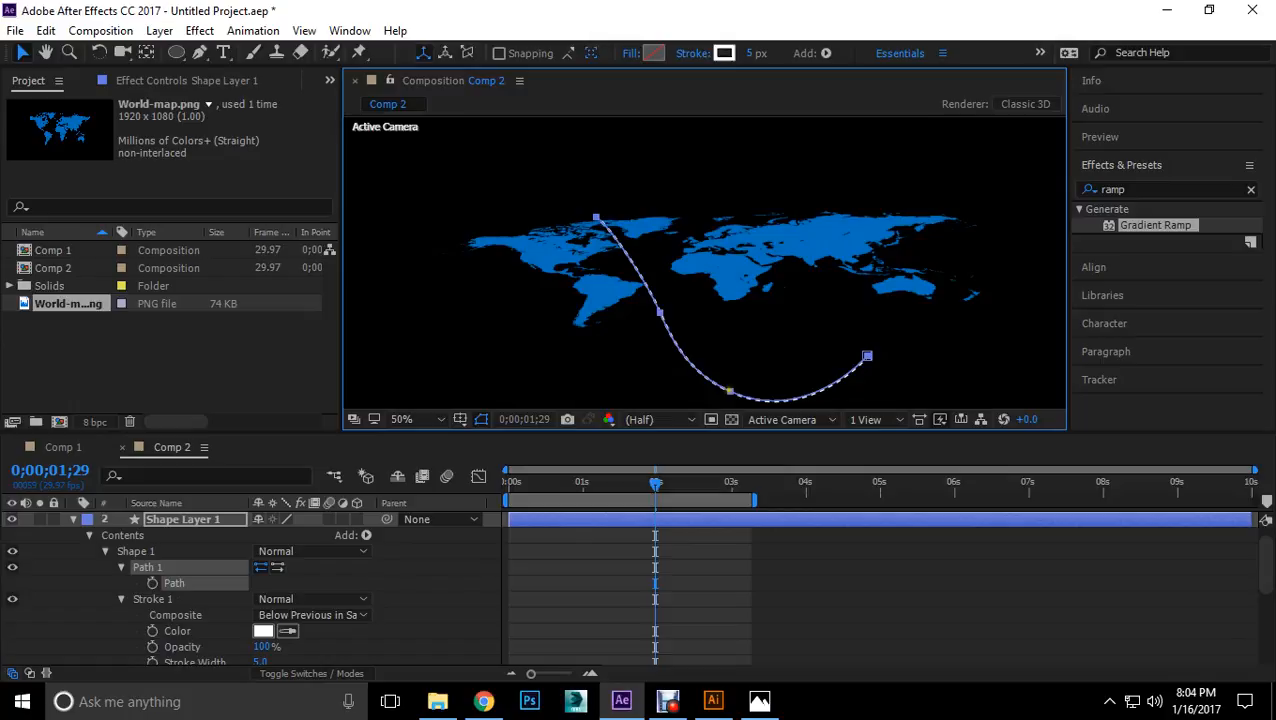
drag(730, 391, 732, 350)
key(ctrl+z)
click(797, 319)
drag(867, 355, 878, 290)
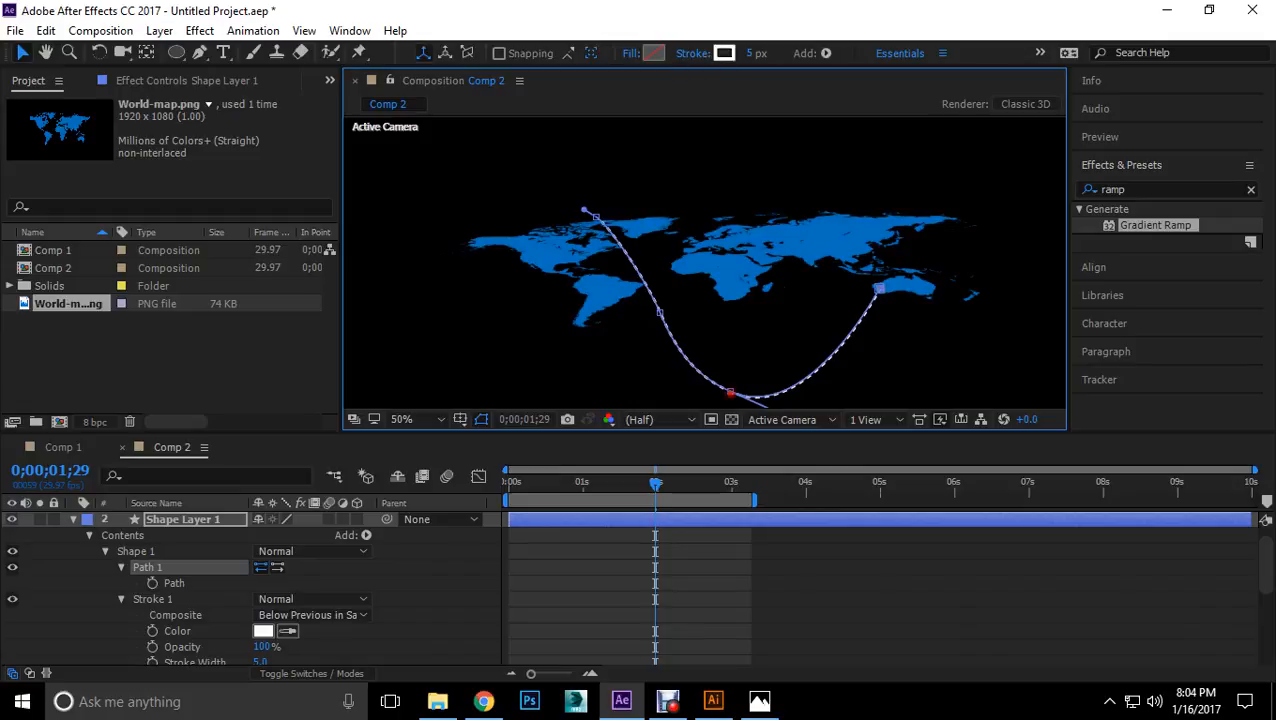
Step: Arch the route above the map by raising its two middle points, move its start point onto North America and smooth the curve
drag(730, 393, 765, 176)
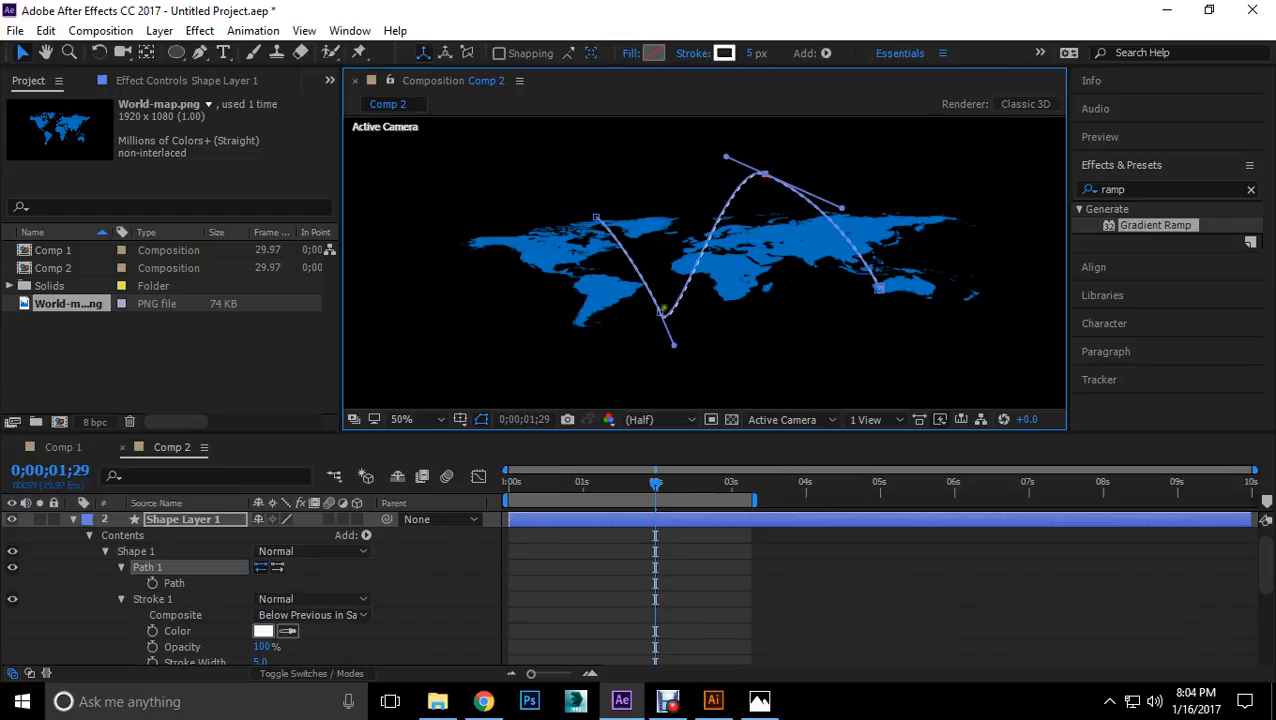
drag(661, 312, 714, 157)
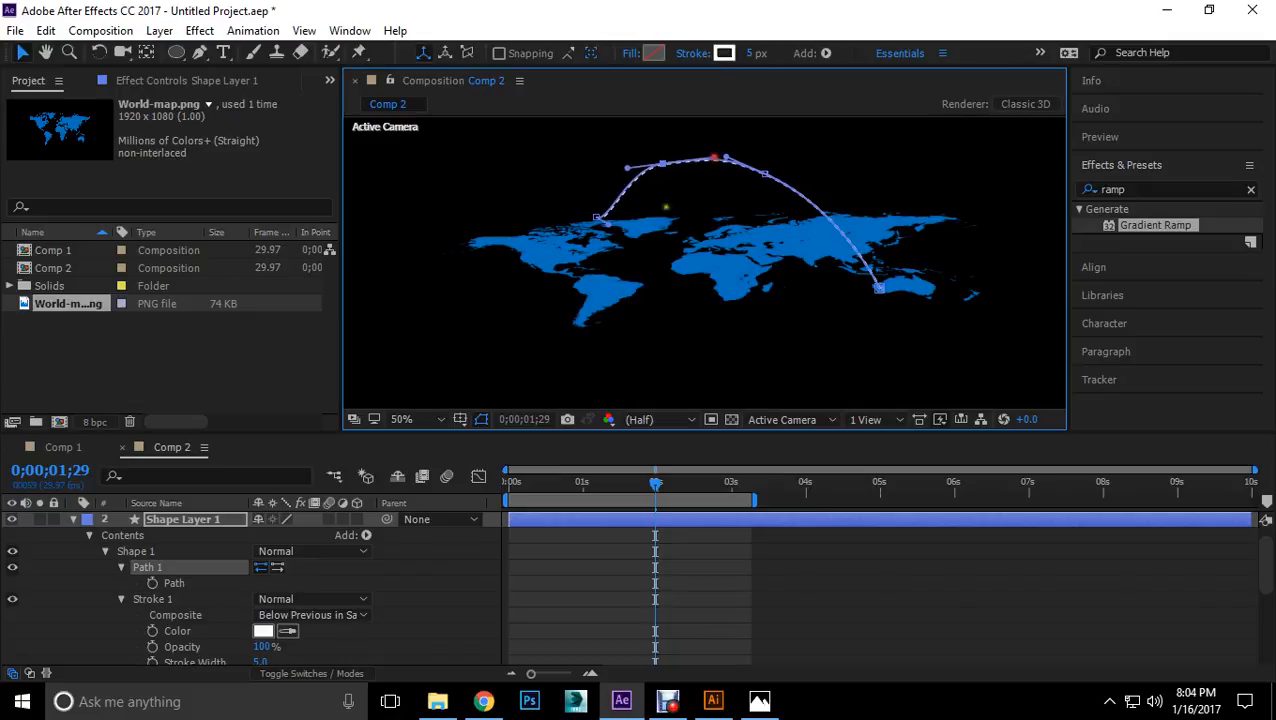
drag(594, 216, 567, 236)
drag(627, 167, 610, 177)
drag(766, 173, 780, 167)
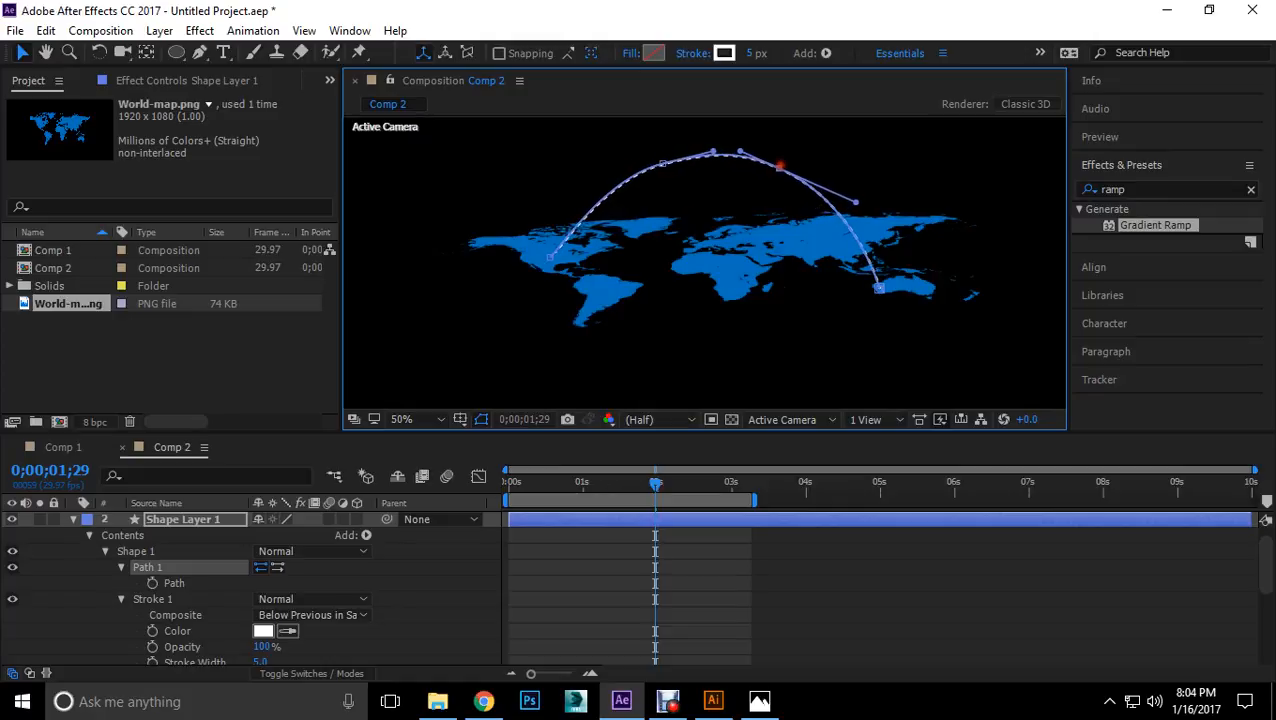
click(812, 379)
Step: Play the arched route animation from the first frame and scrub through its opening seconds
drag(655, 483, 427, 513)
click(425, 367)
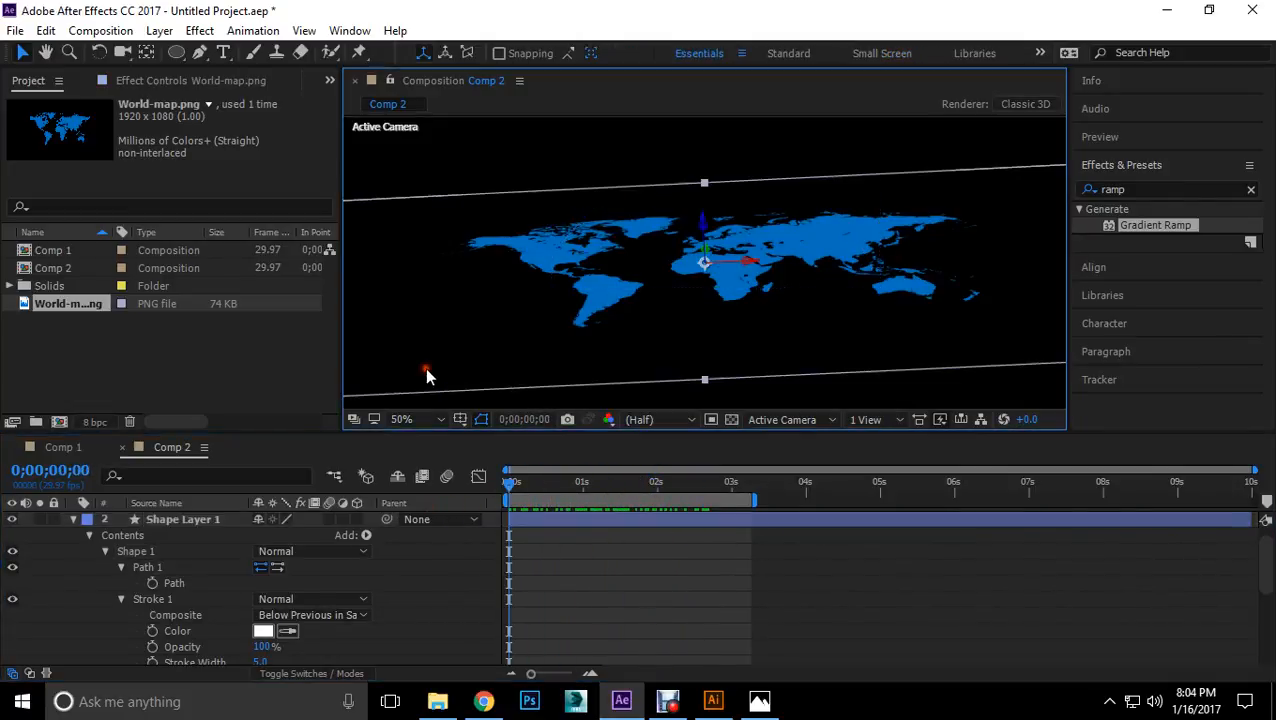
click(960, 396)
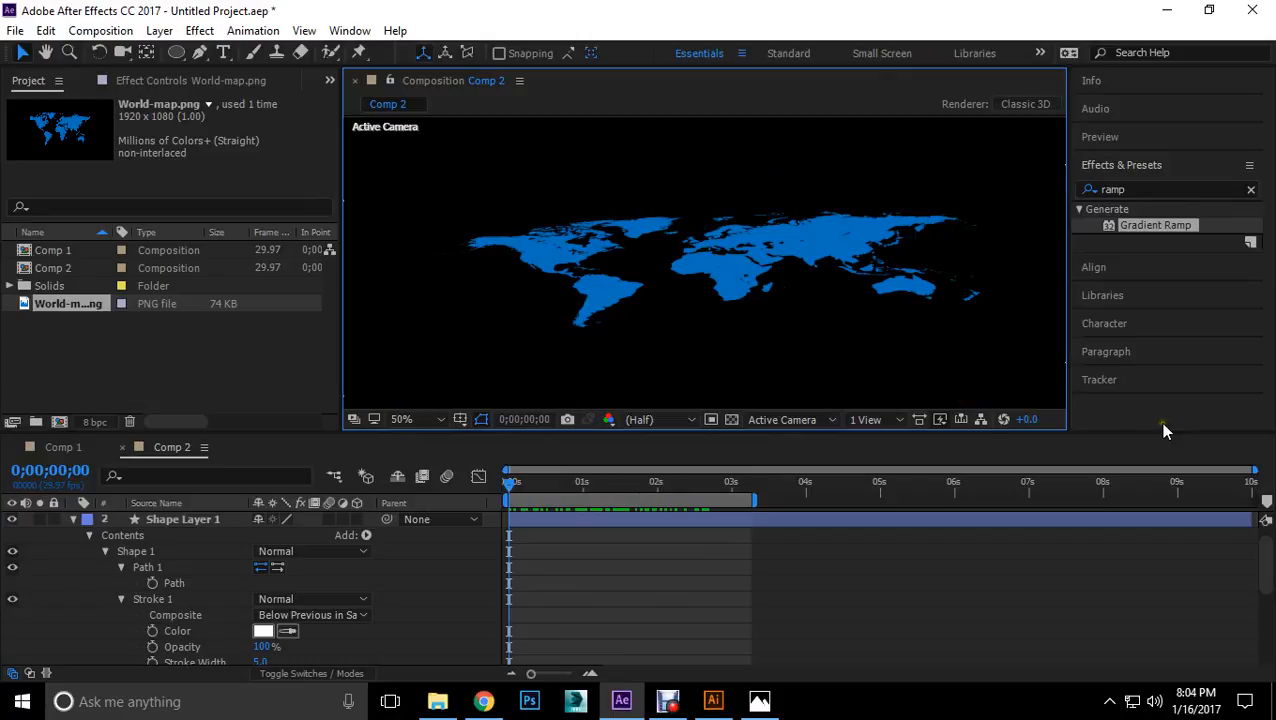
key(space)
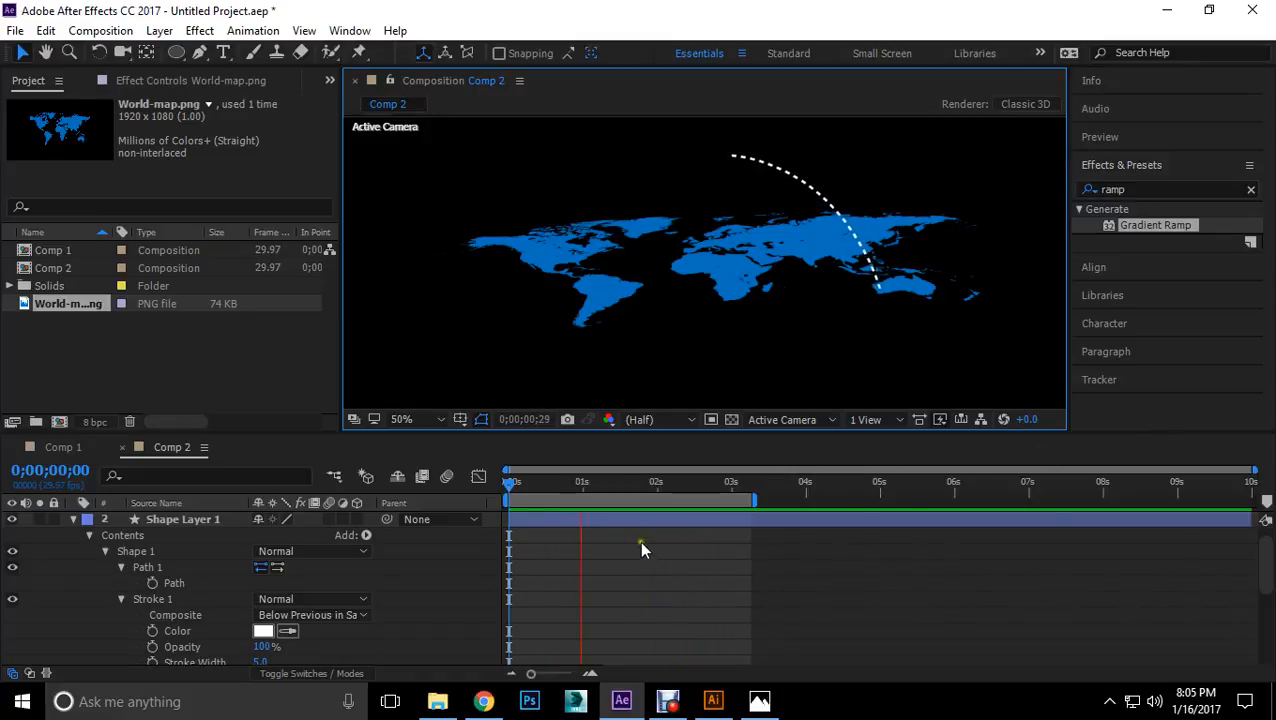
drag(625, 484, 516, 484)
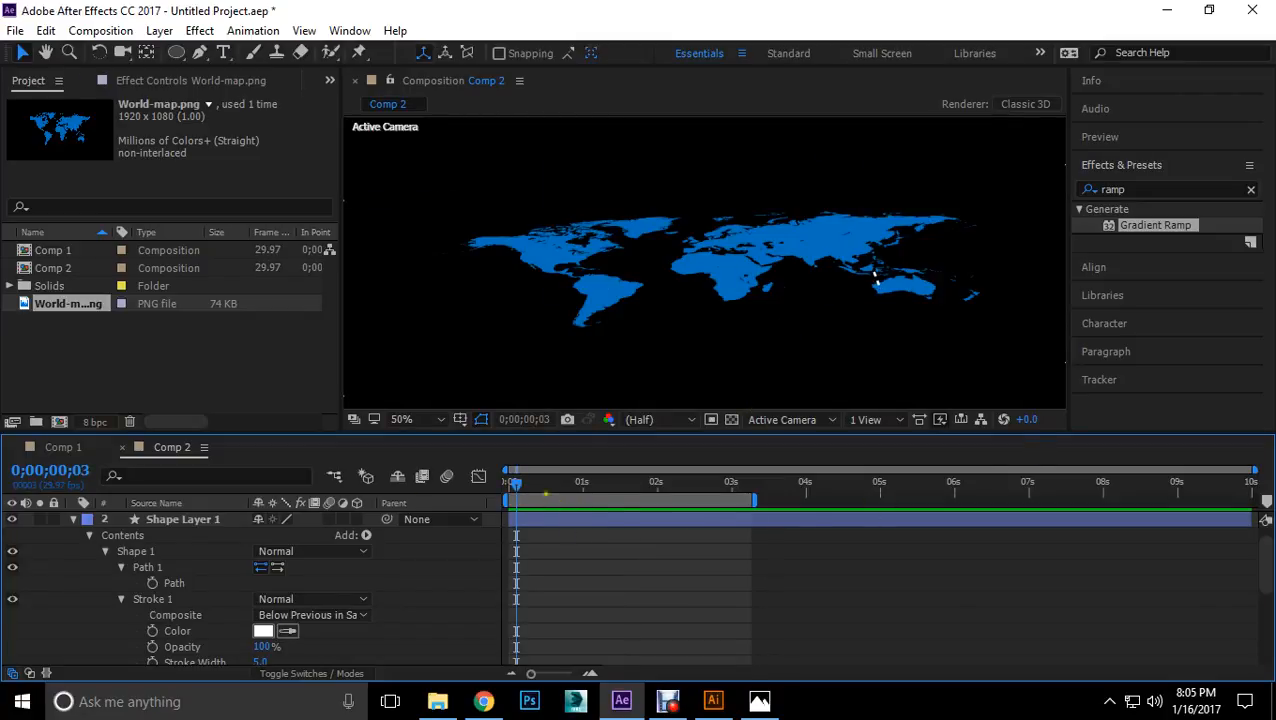
drag(516, 490, 541, 497)
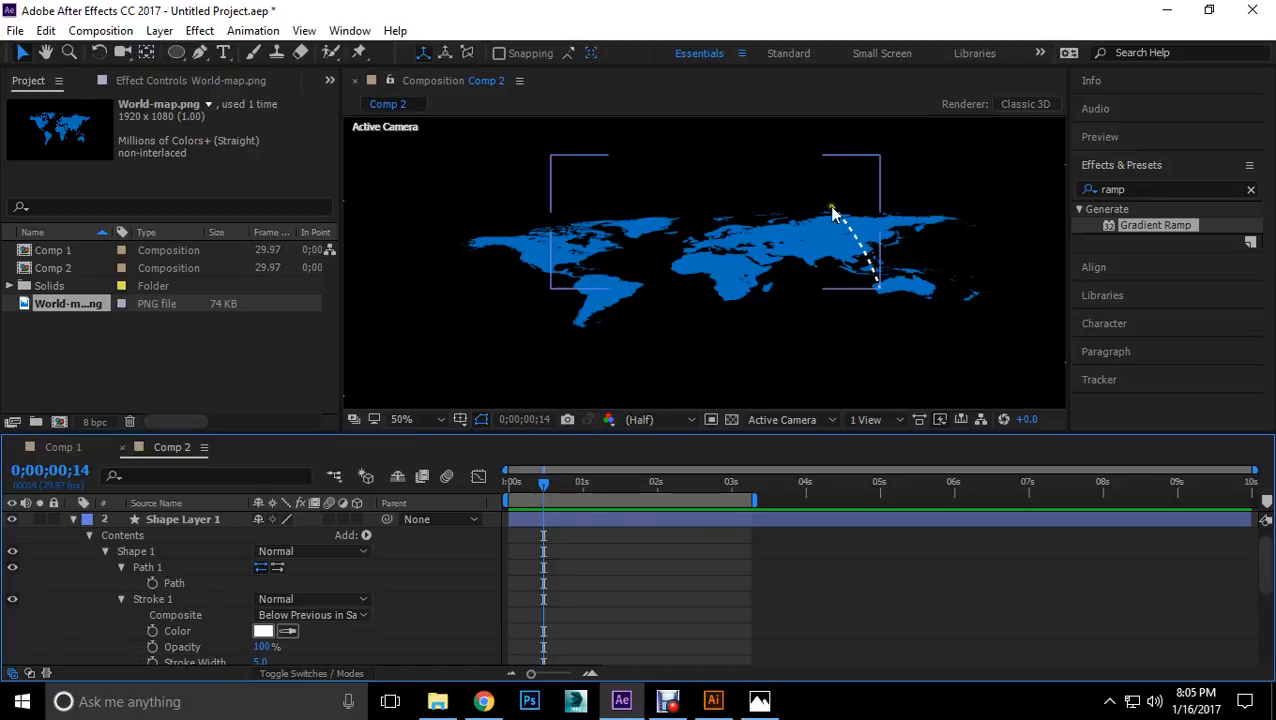
drag(546, 489, 600, 485)
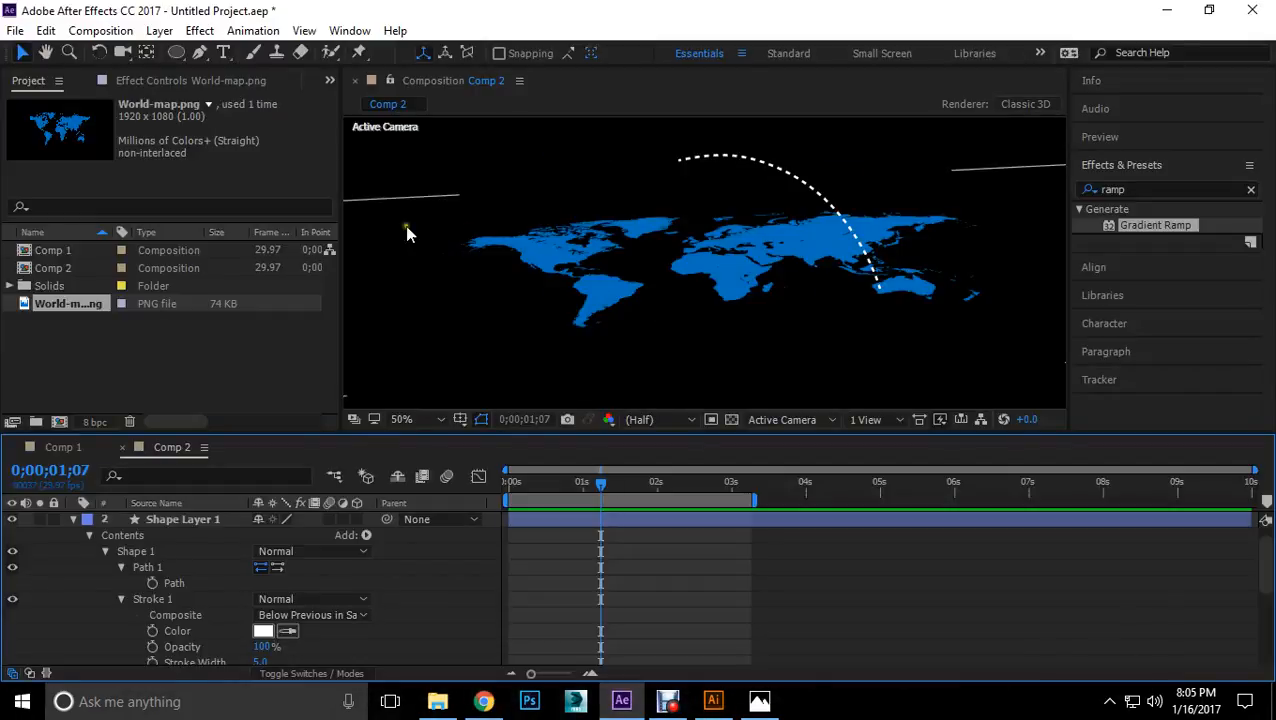
Step: Add a new shape layer and draw a thin horizontal rectangle just below South America with the time at 0;00;00;00
click(72, 519)
right_click(270, 598)
mouse_move(308, 418)
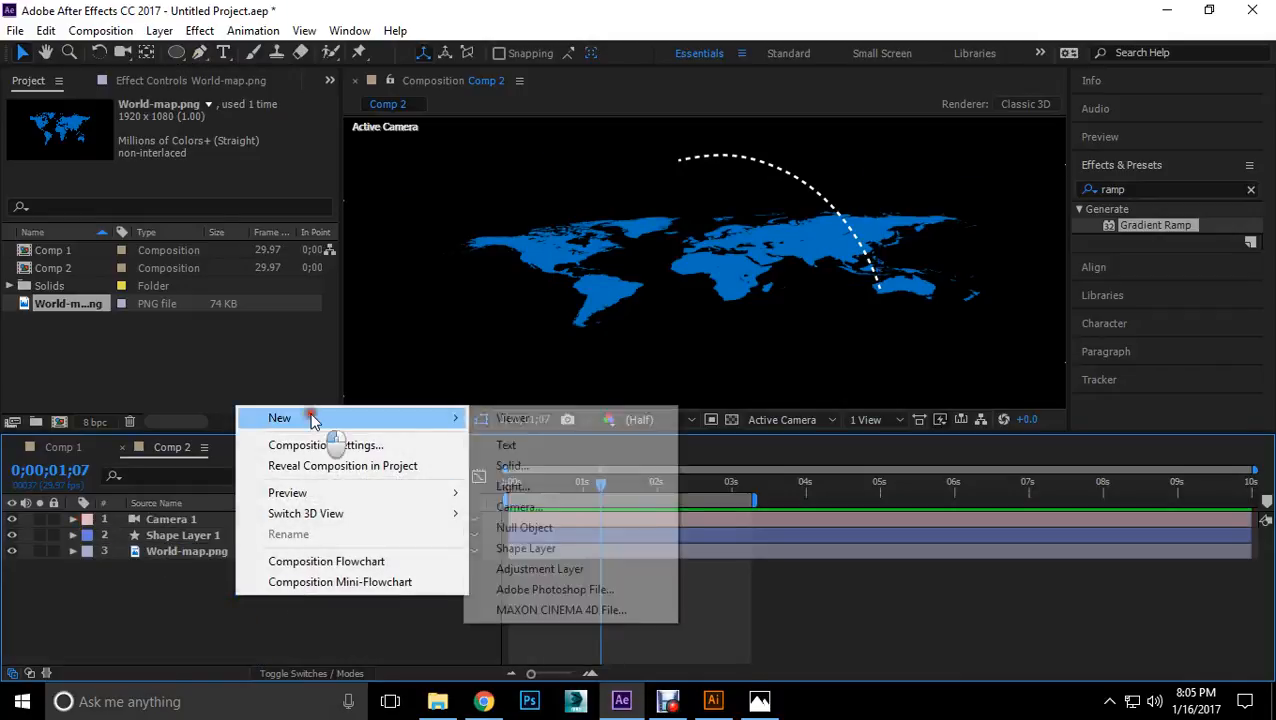
click(533, 549)
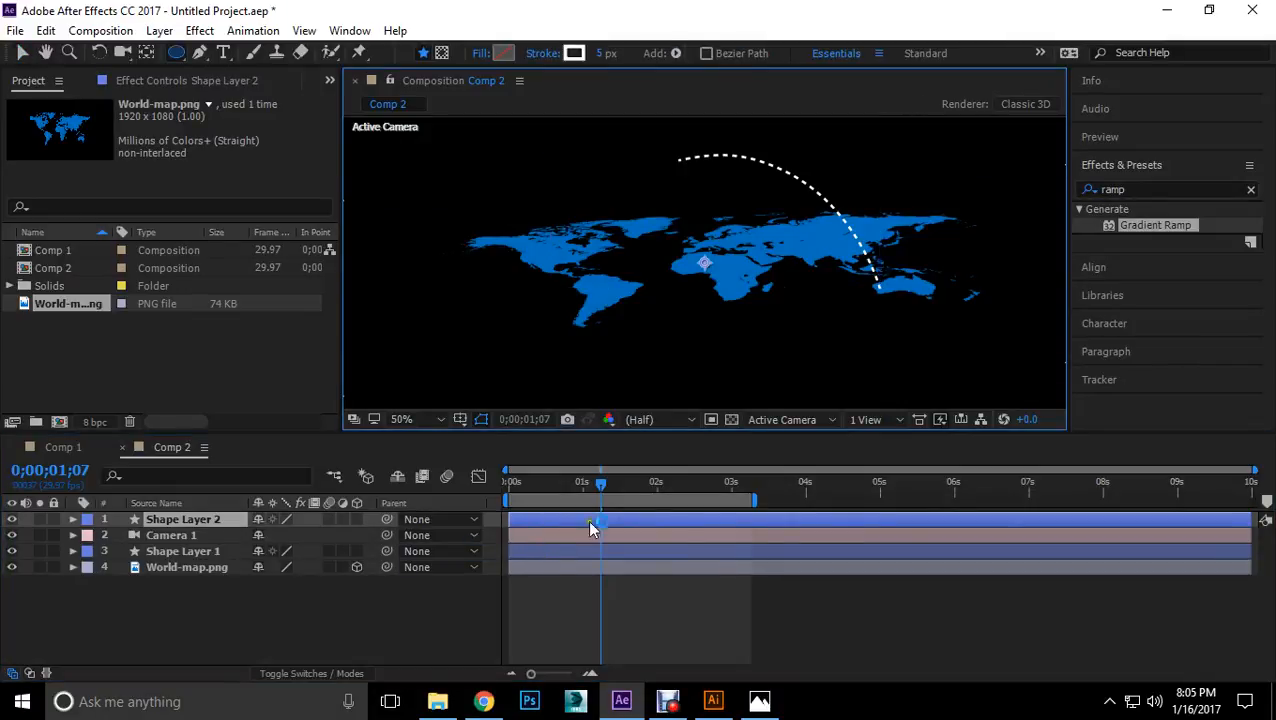
drag(602, 483, 474, 492)
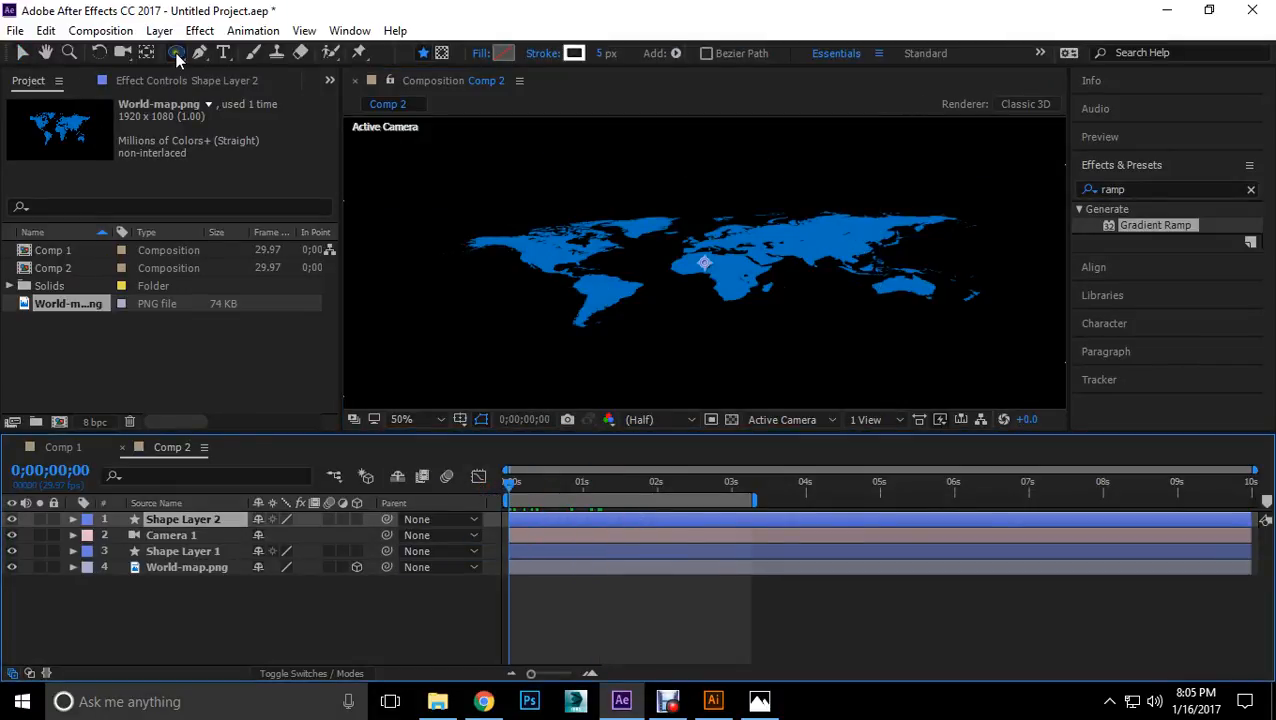
drag(174, 58, 242, 55)
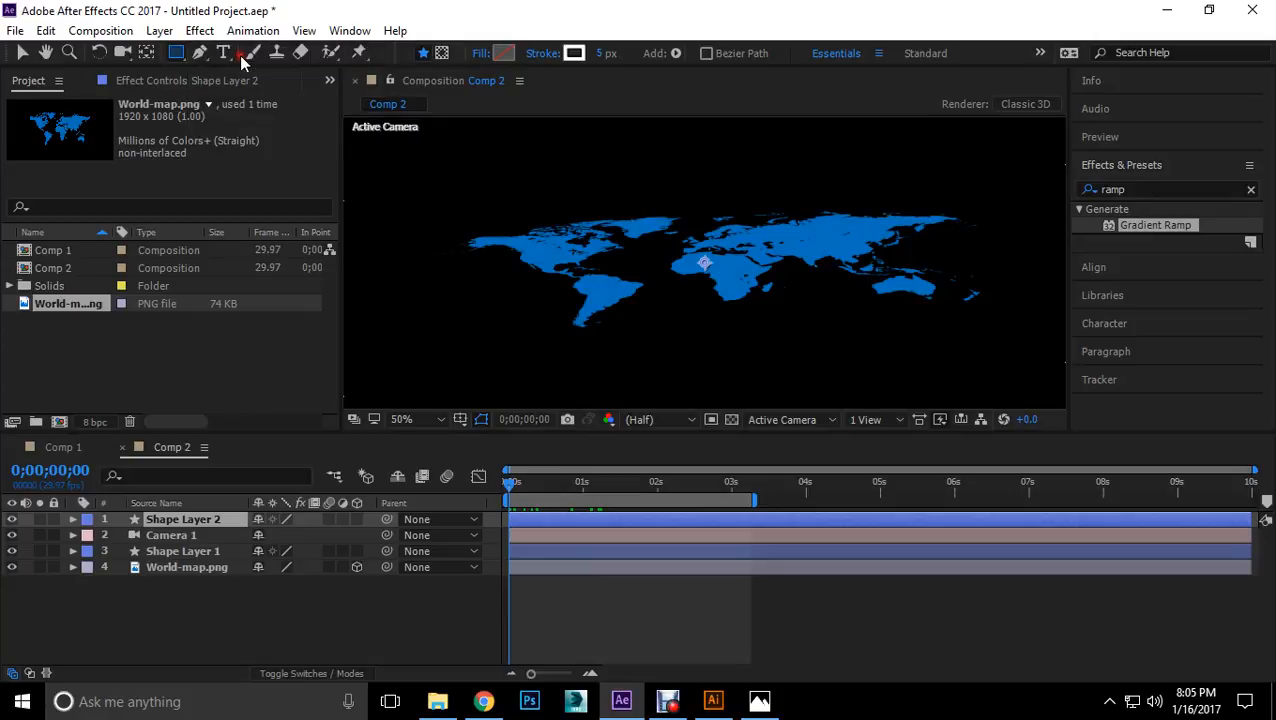
drag(512, 336, 626, 345)
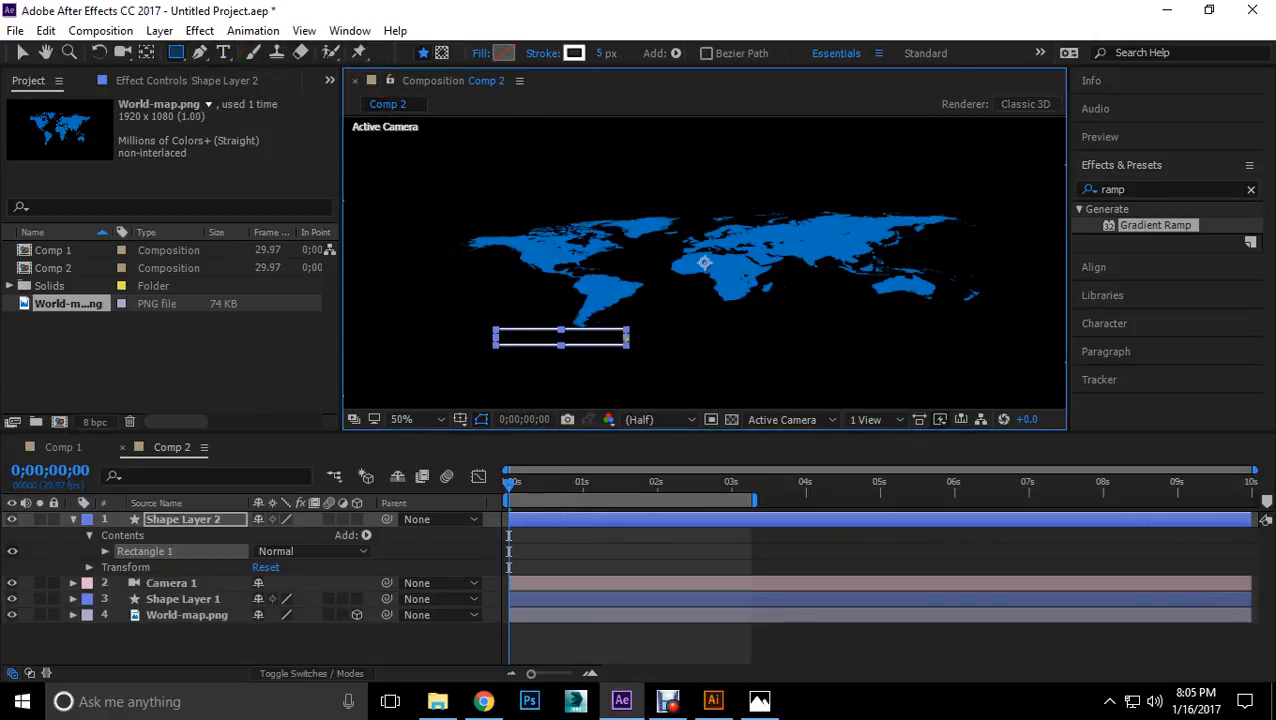
Step: Shrink the new rectangle around its center to a little under half its drawn width
click(22, 52)
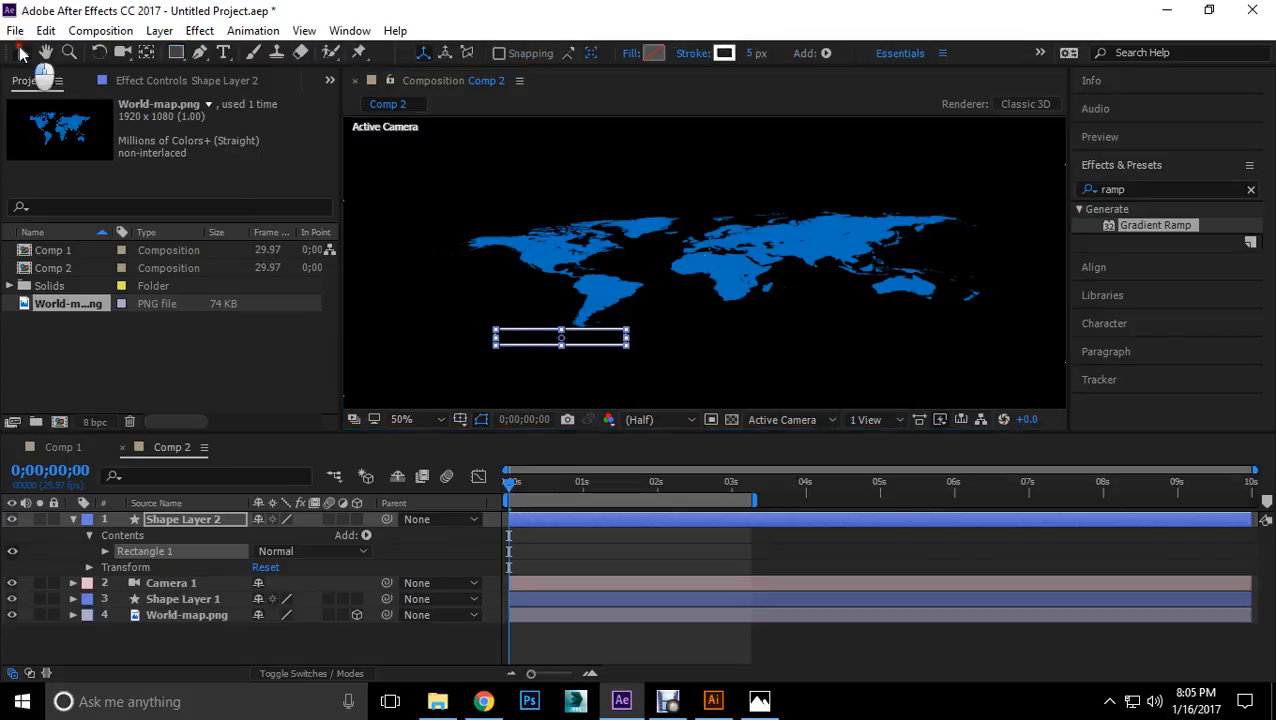
click(622, 338)
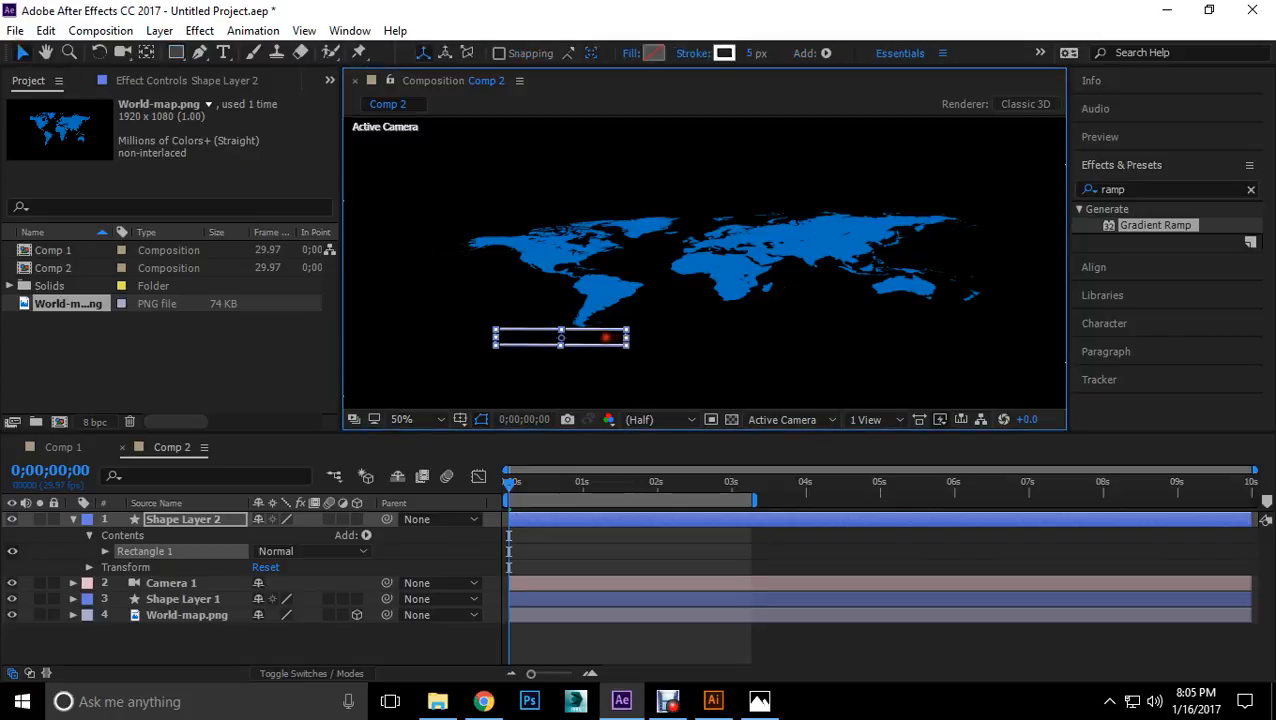
scroll(608, 338, up, 1)
drag(704, 263, 845, 135)
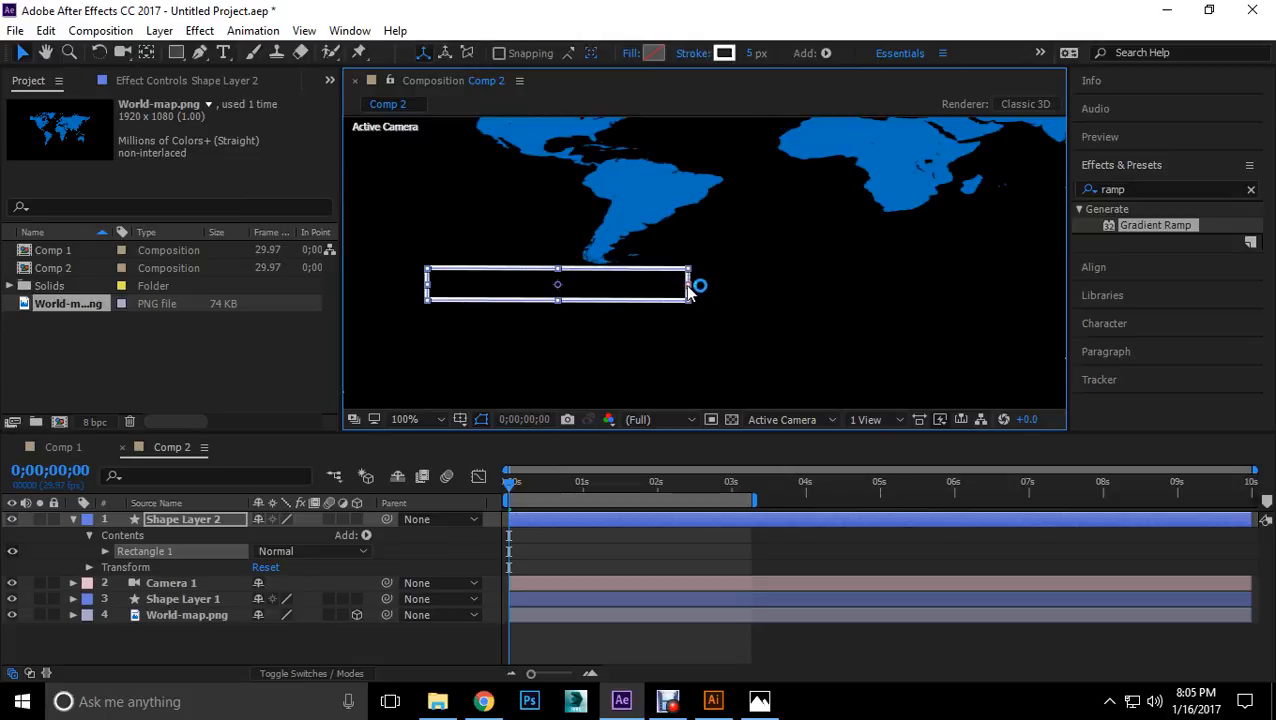
drag(428, 288, 557, 296)
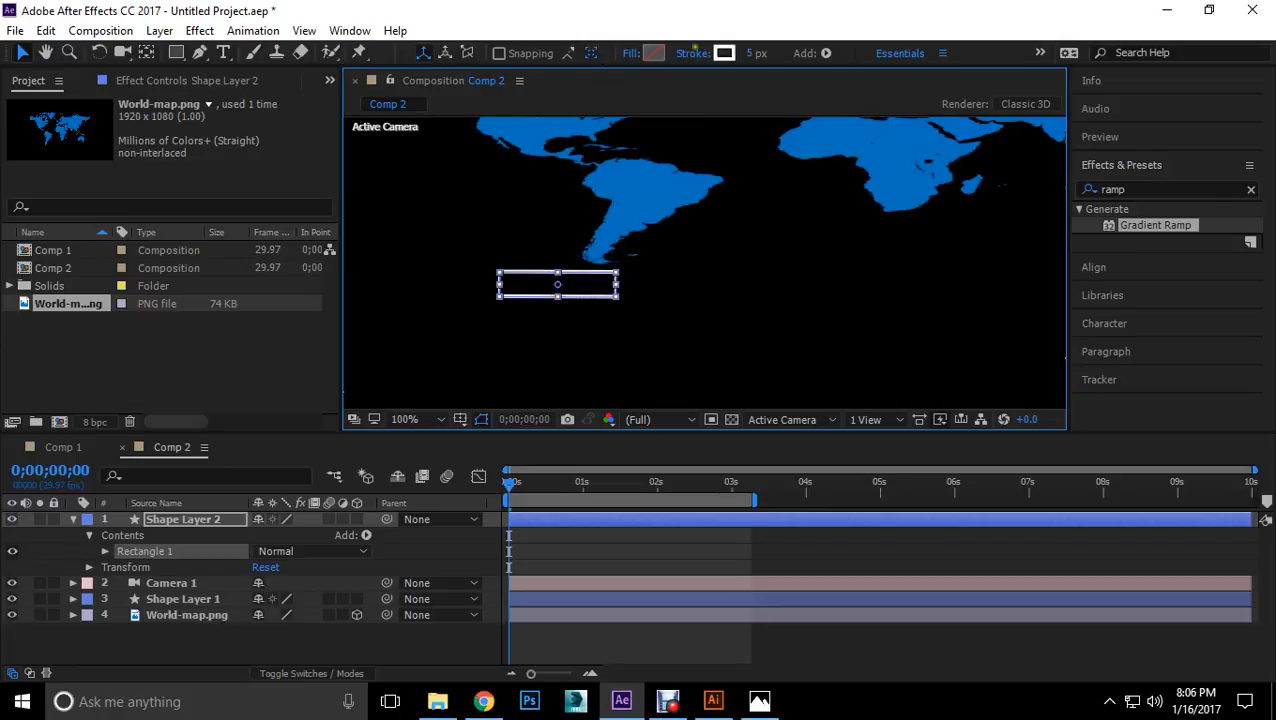
Step: Give the rectangle a solid white fill and set its stroke to None
click(631, 53)
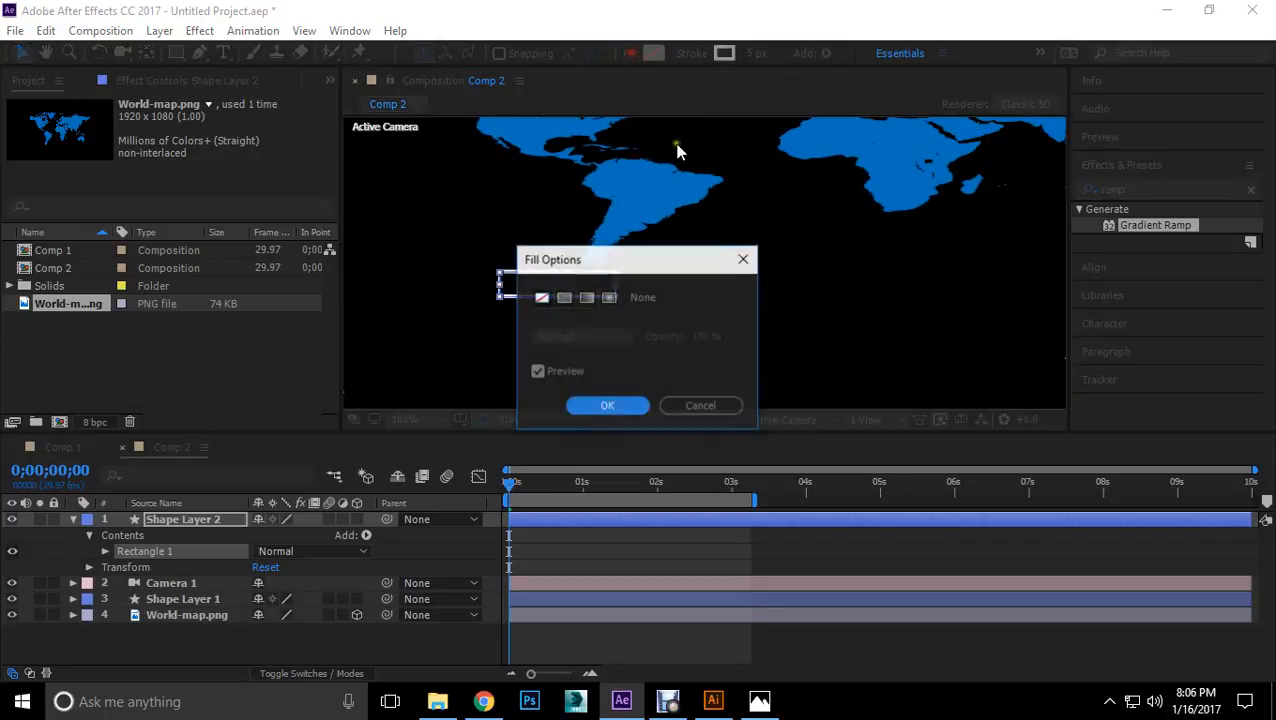
click(563, 299)
click(628, 408)
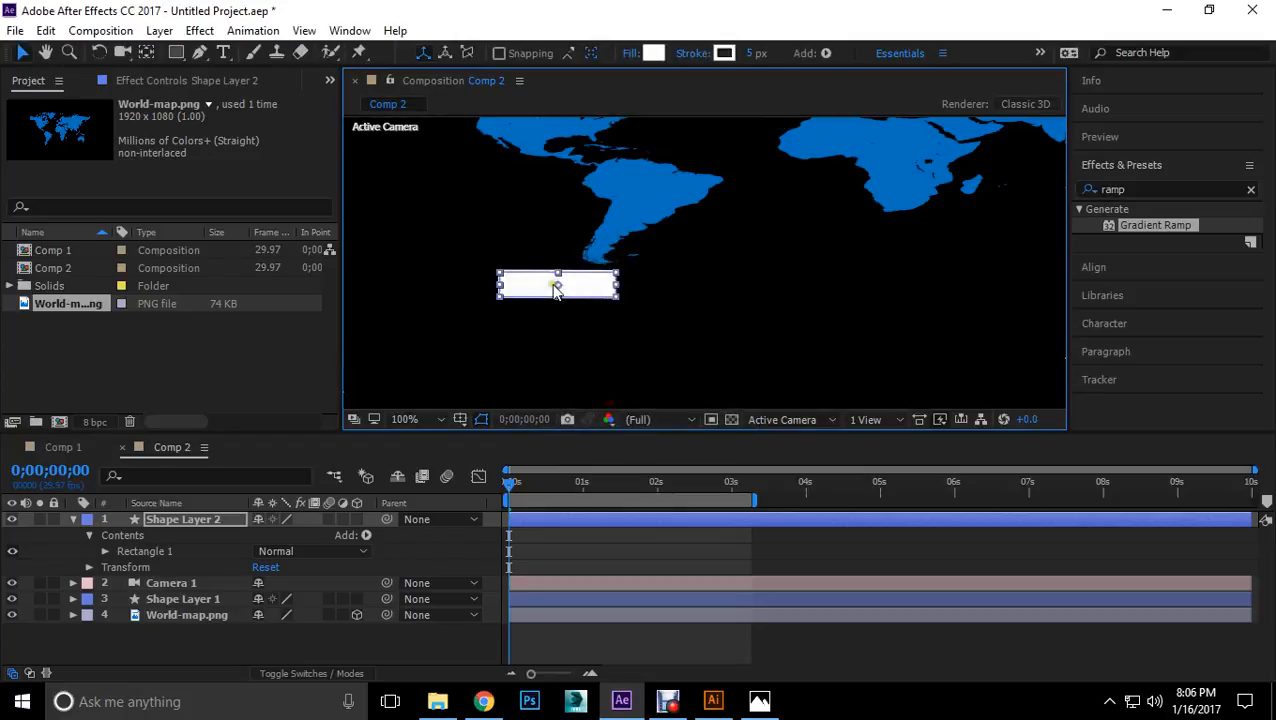
click(716, 53)
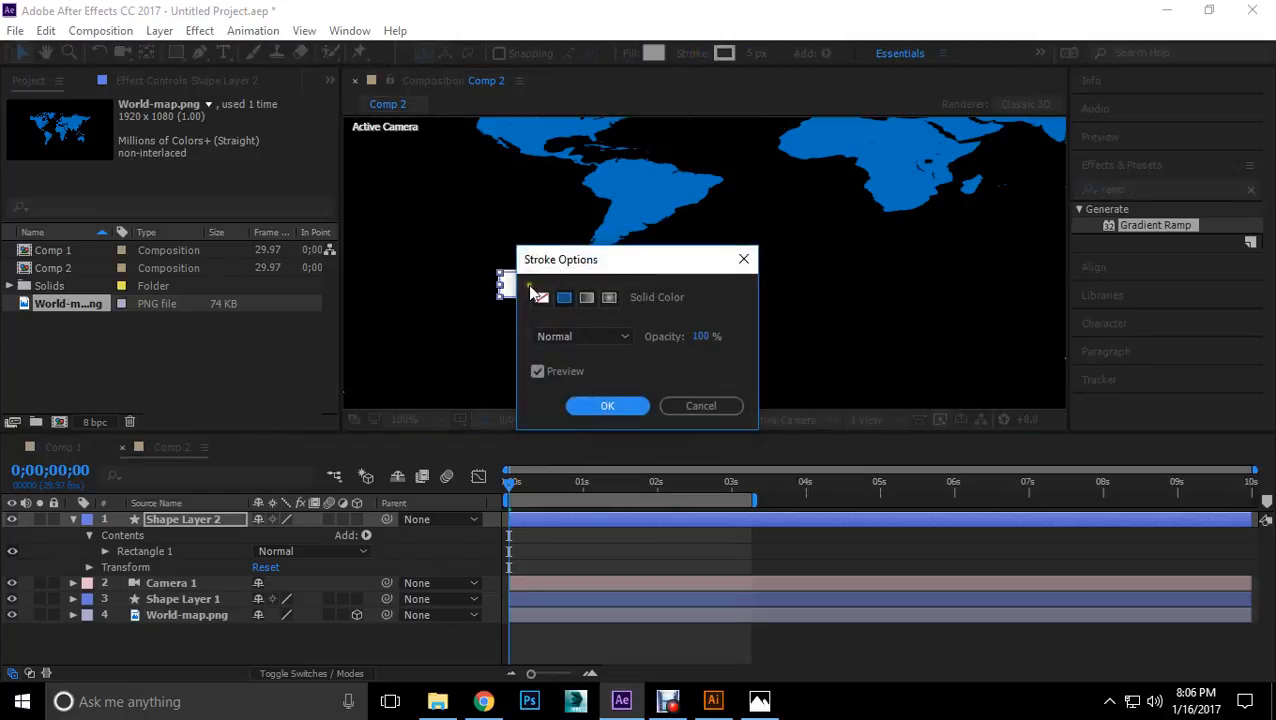
click(604, 406)
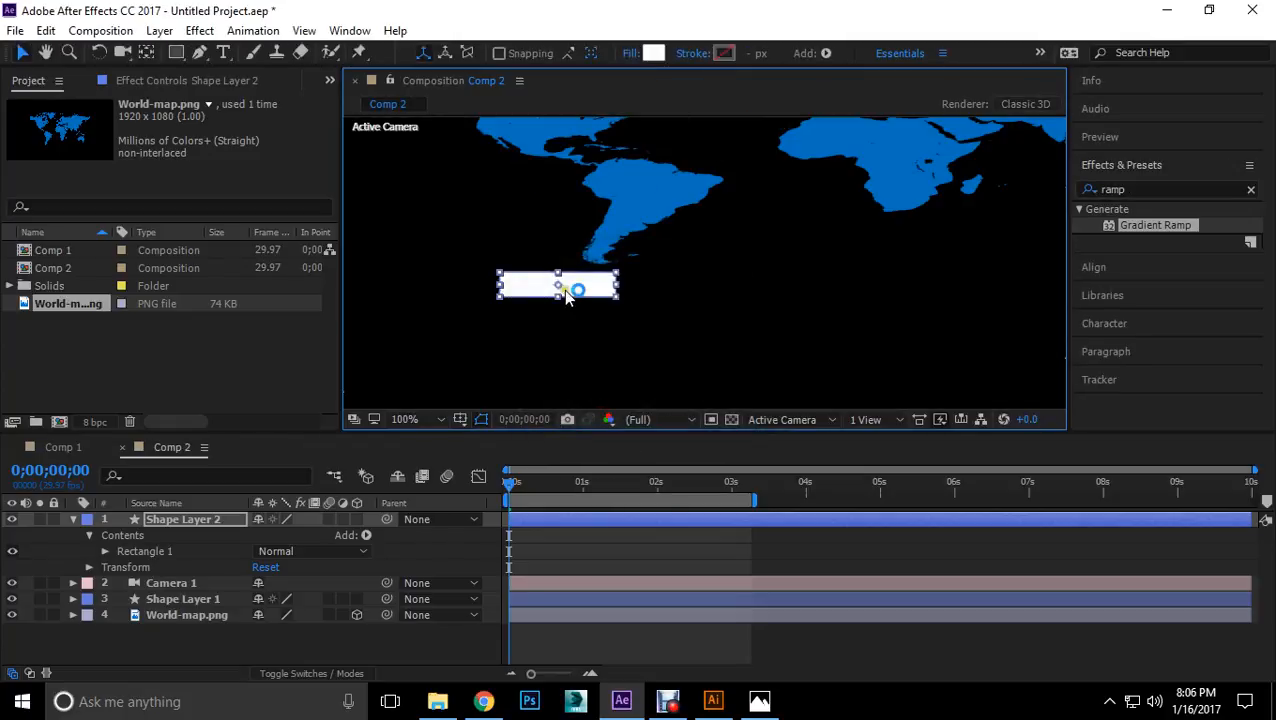
Step: Copy the Path property of Path 1 in Shape Layer 1
click(74, 521)
click(168, 551)
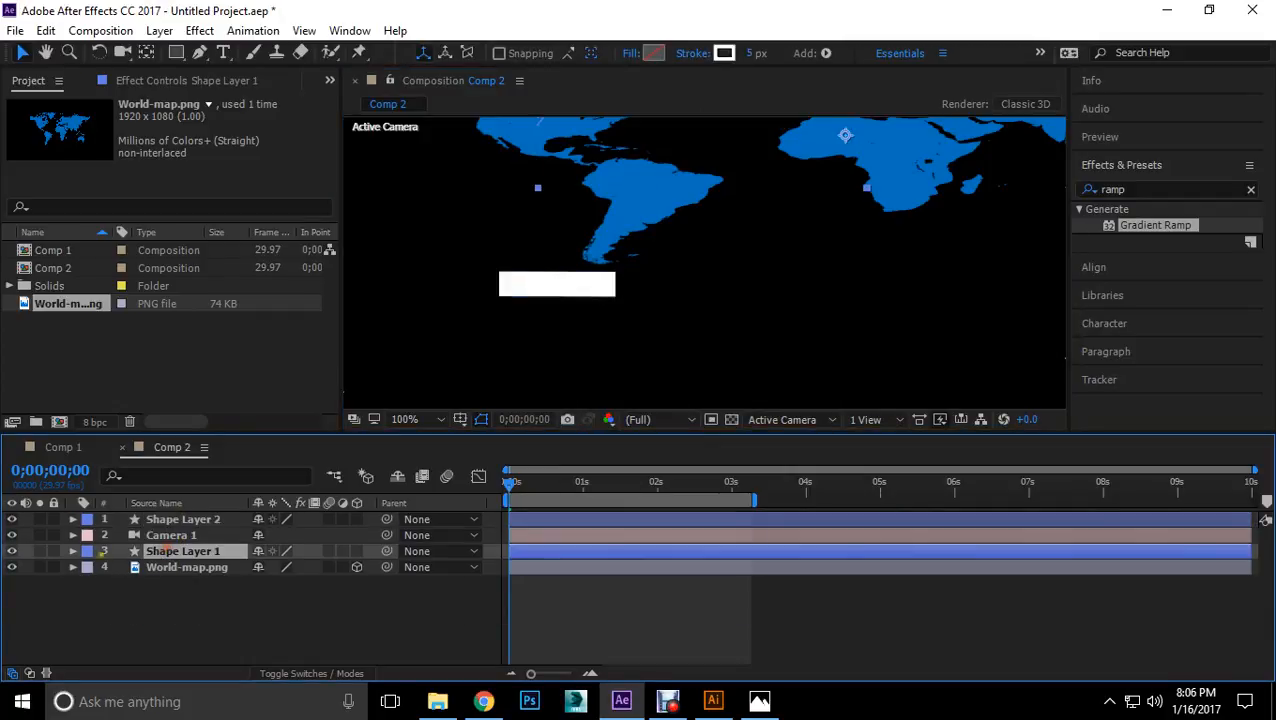
click(74, 551)
click(185, 583)
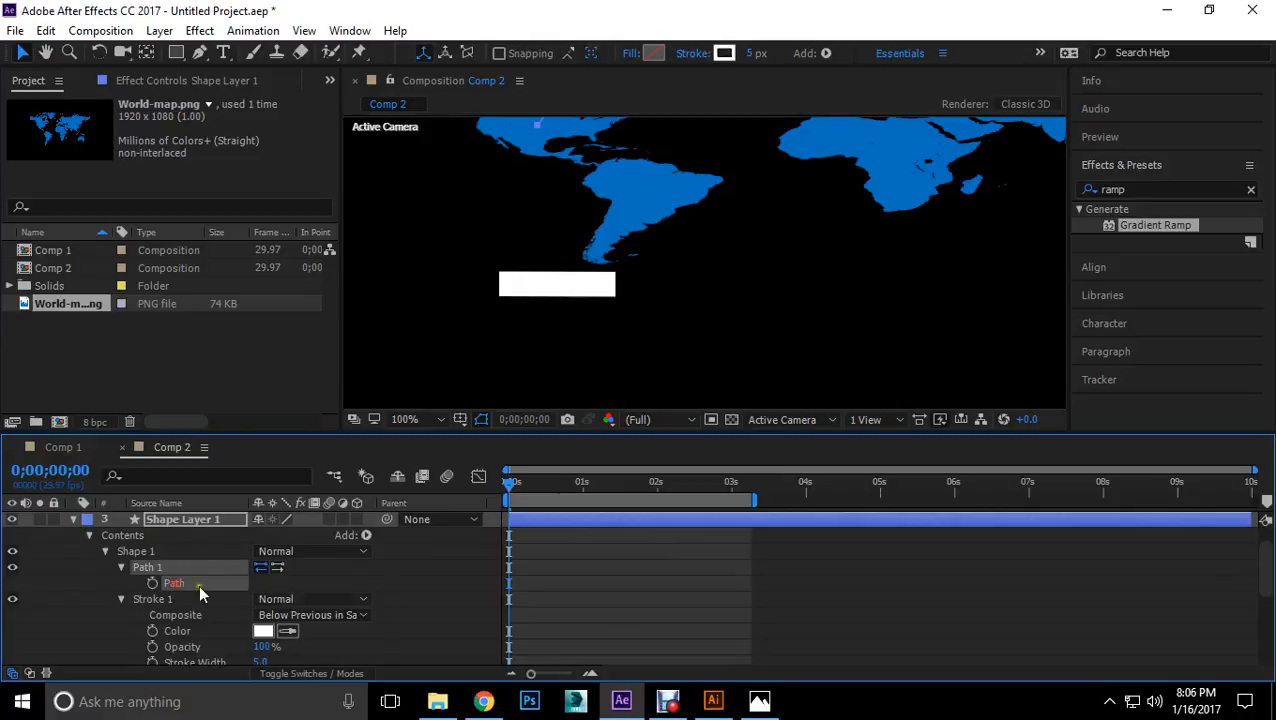
right_click(213, 580)
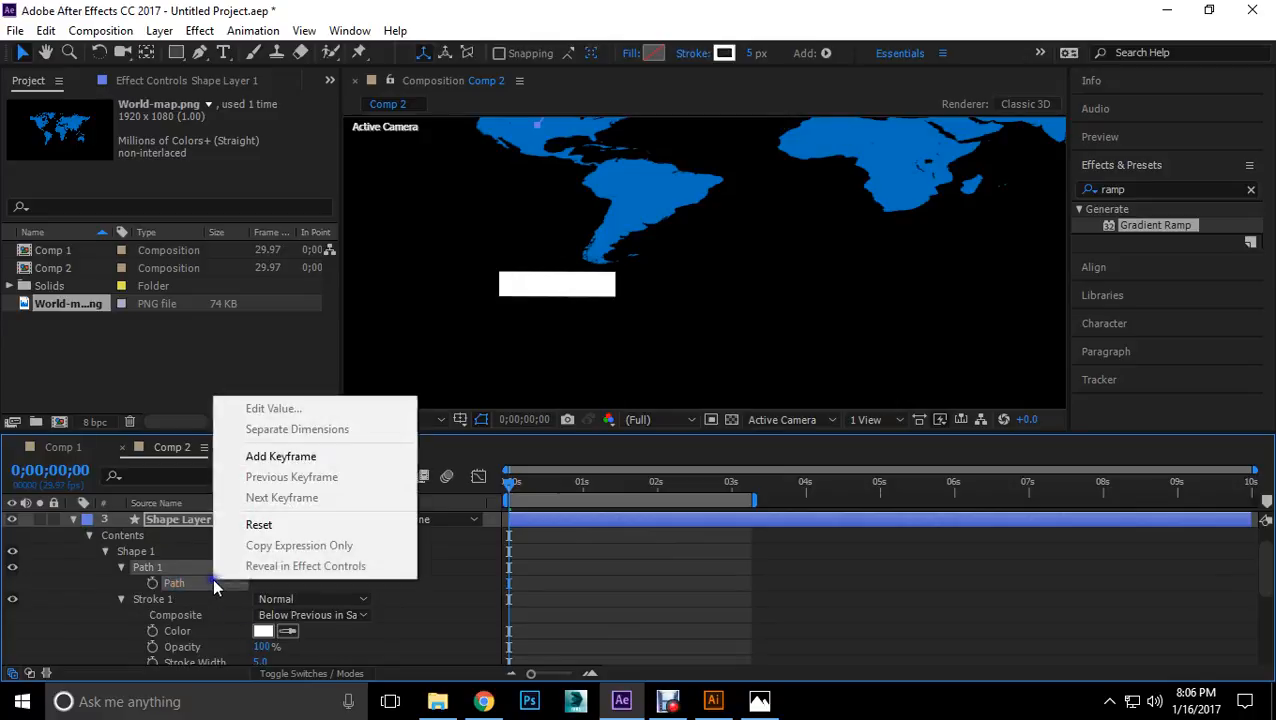
key(Escape)
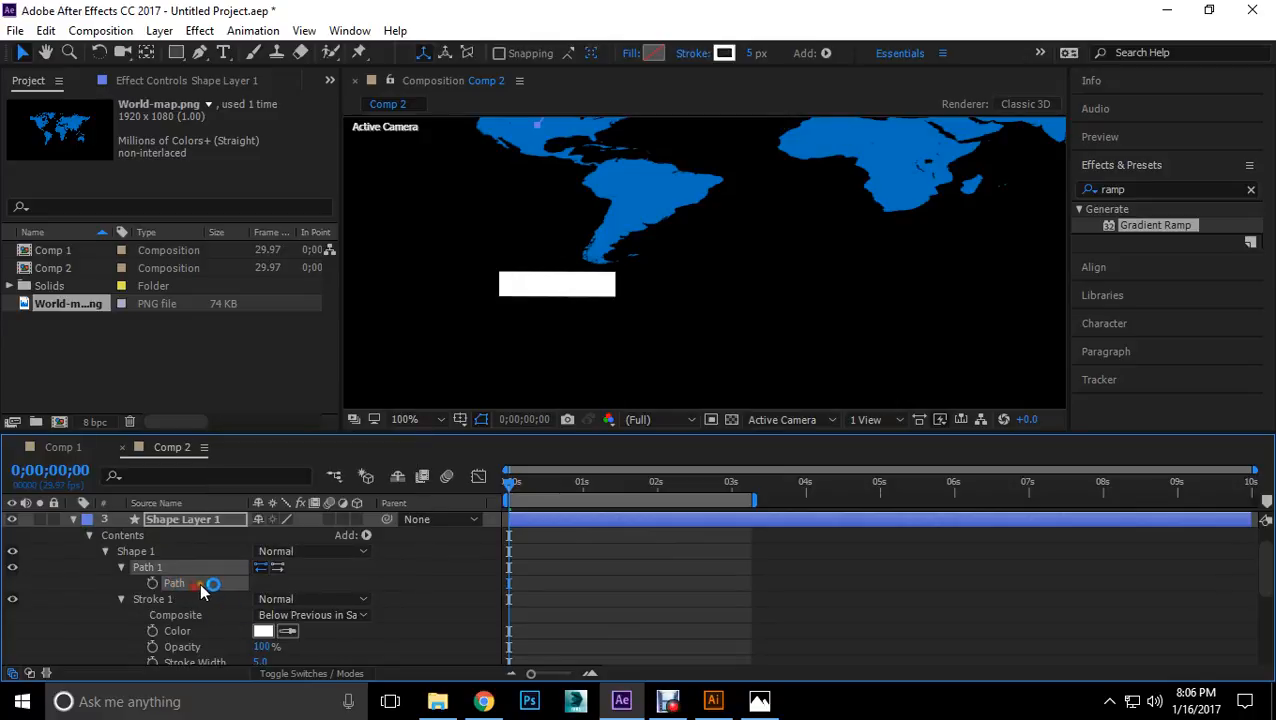
Step: Paste the copied path into the Position property of Shape Layer 2 and preview the rectangle's motion along the route
click(73, 521)
click(200, 521)
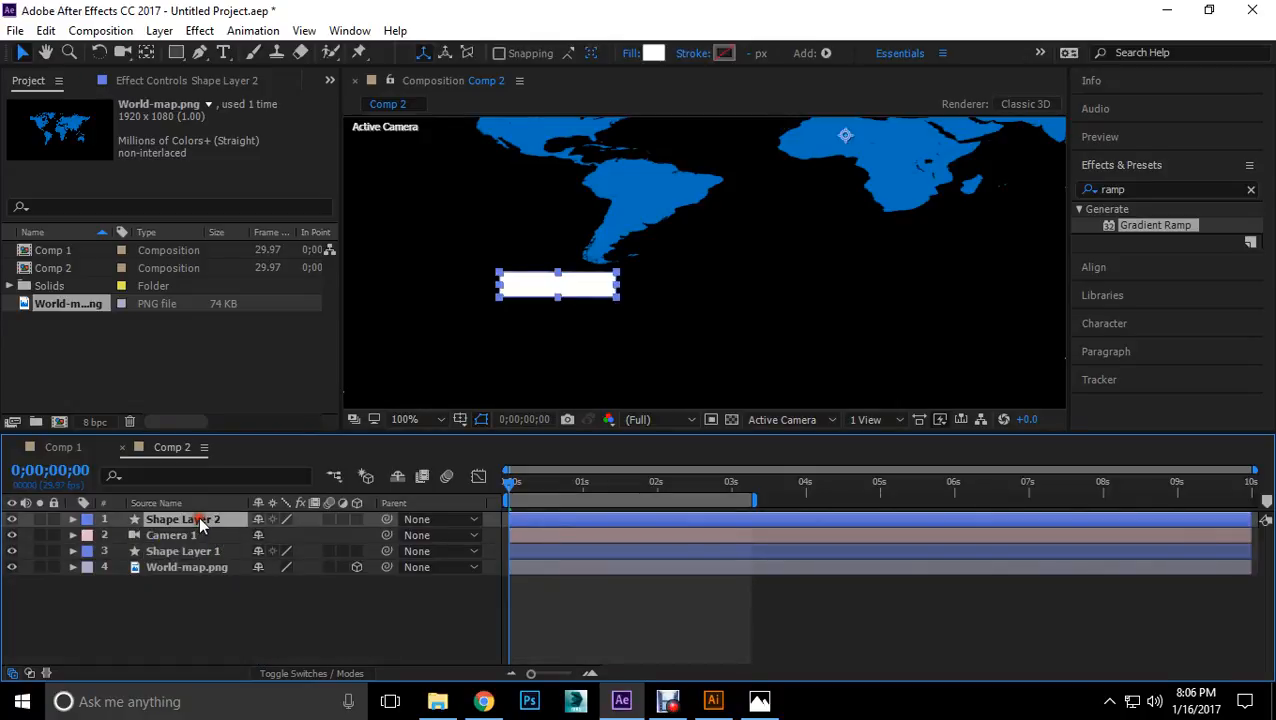
click(73, 519)
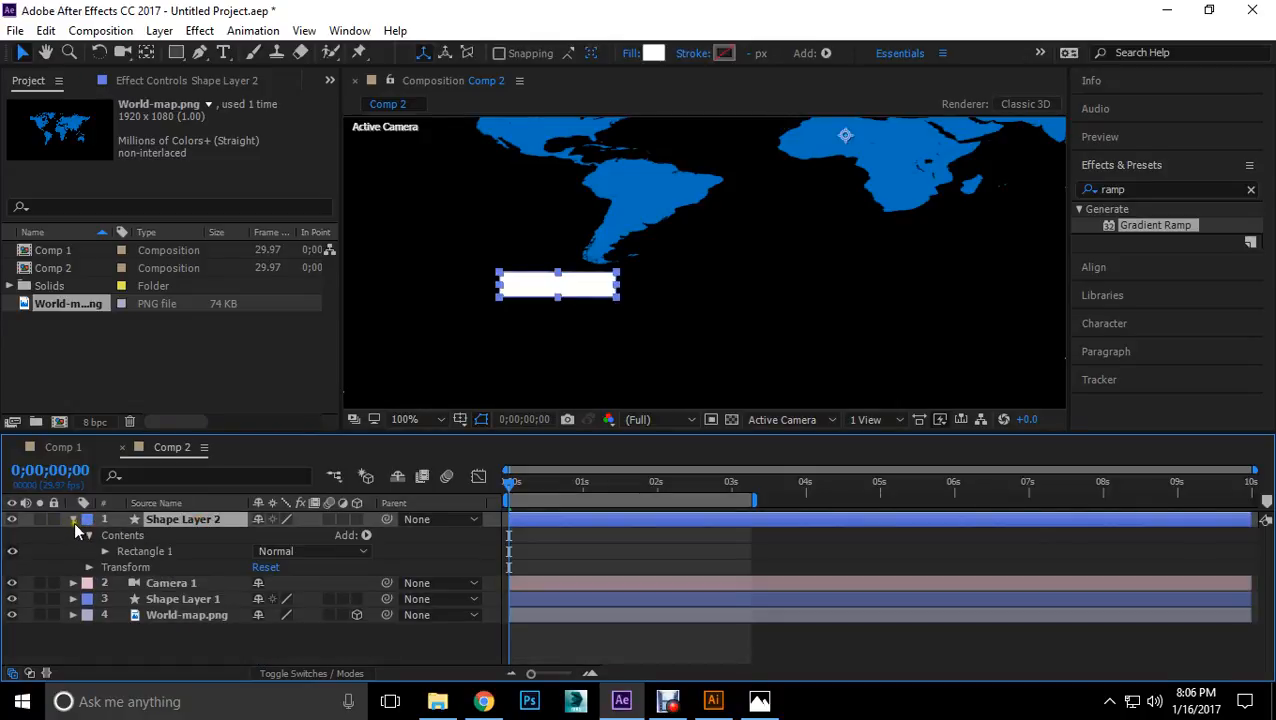
click(73, 520)
key(p)
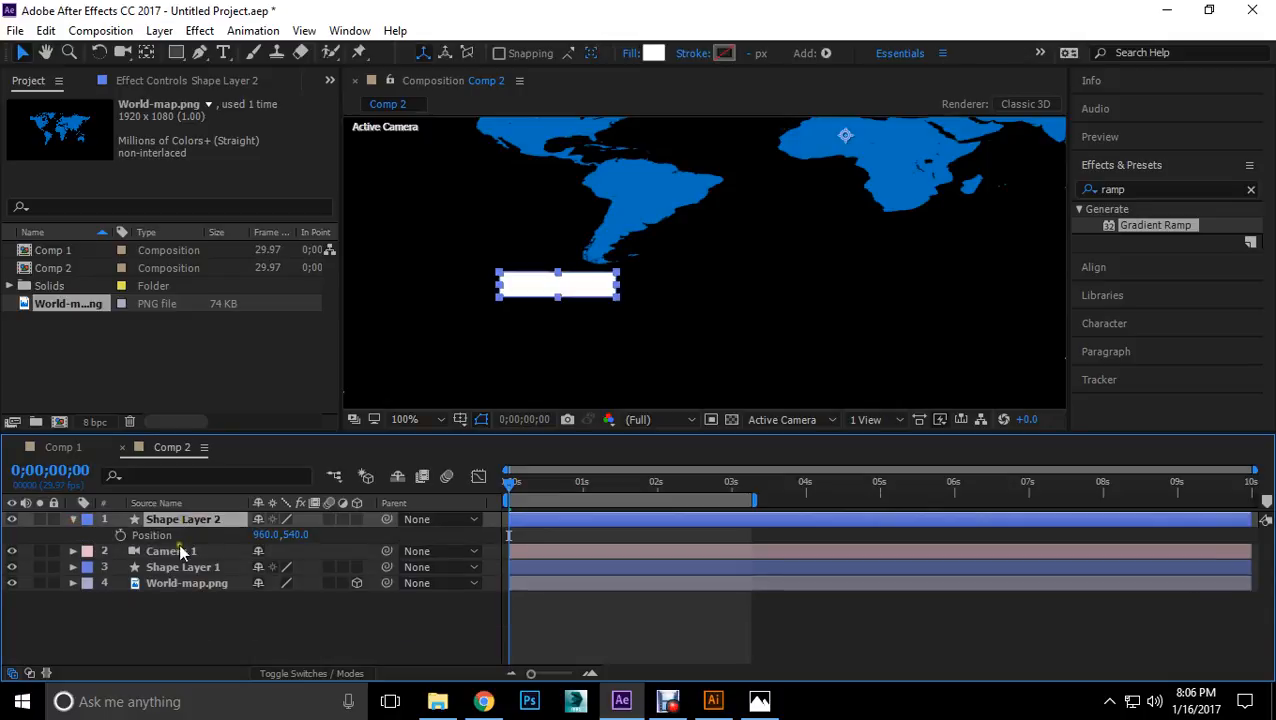
click(161, 536)
key(ctrl+v)
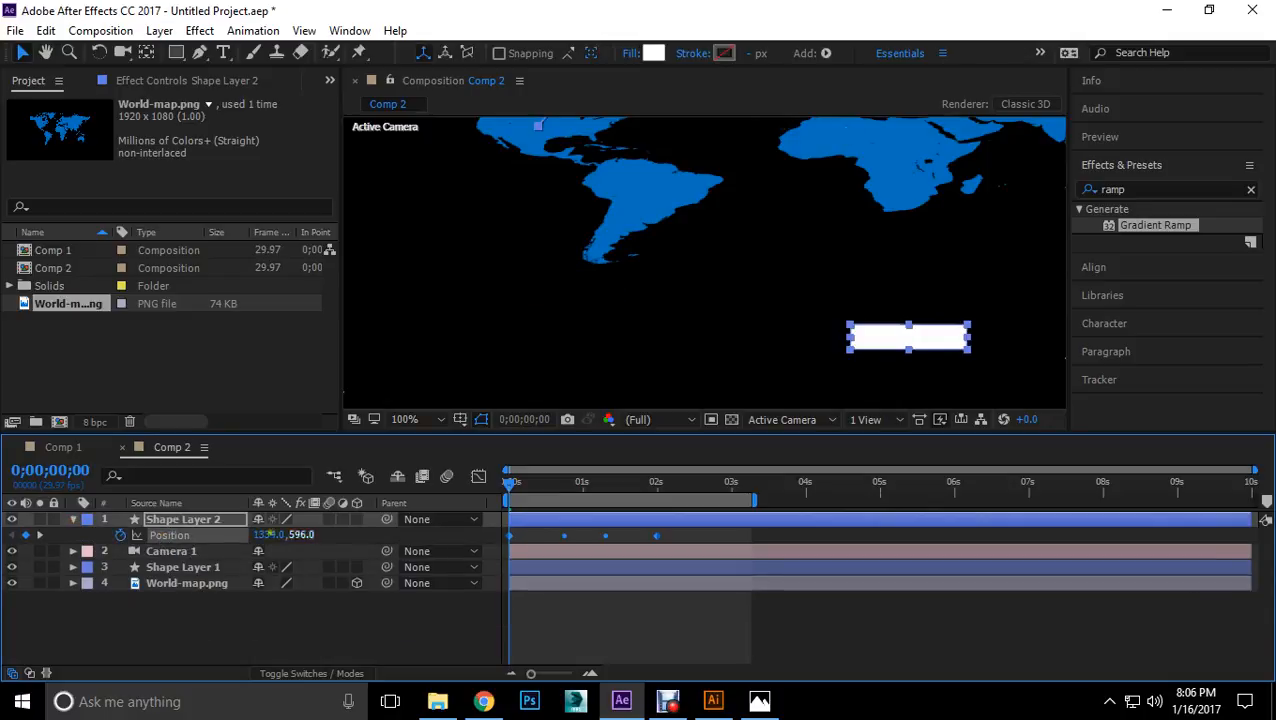
key(space)
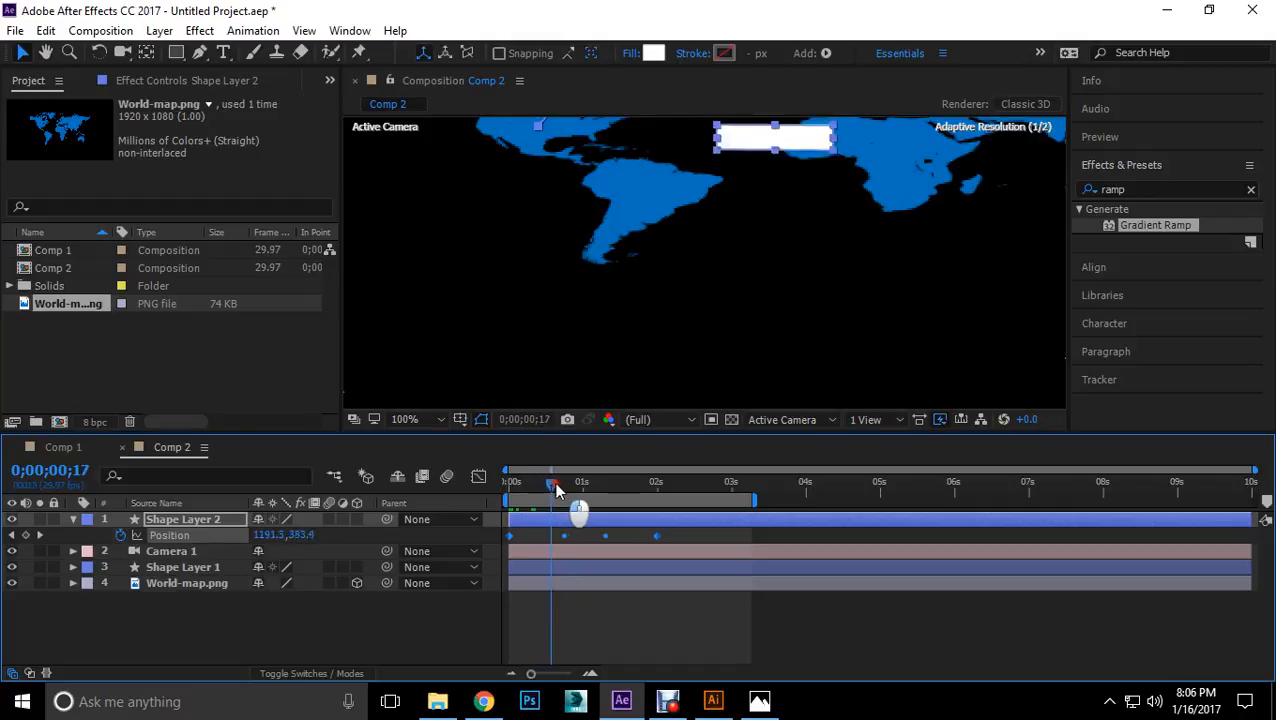
key(space)
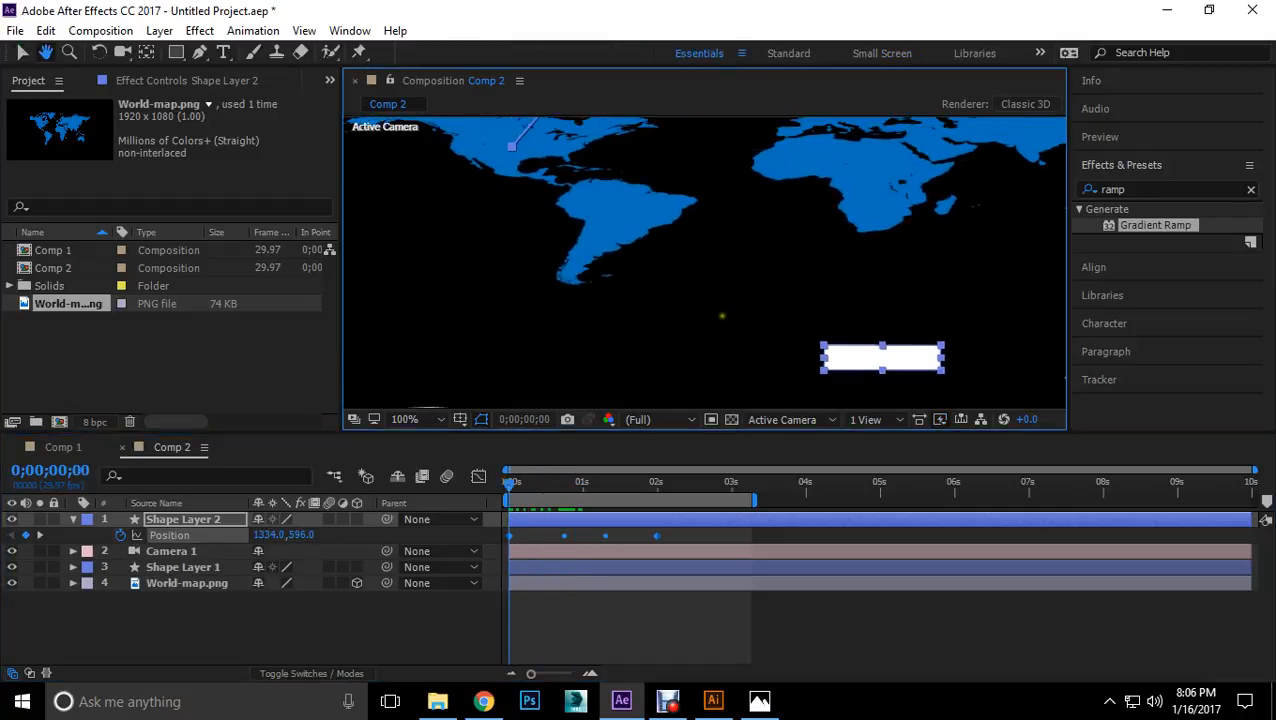
Step: Scrub the rectangle's motion in the full composition view and examine the Contents and Transform properties of Shape Layer 2
scroll(727, 325, down, 4)
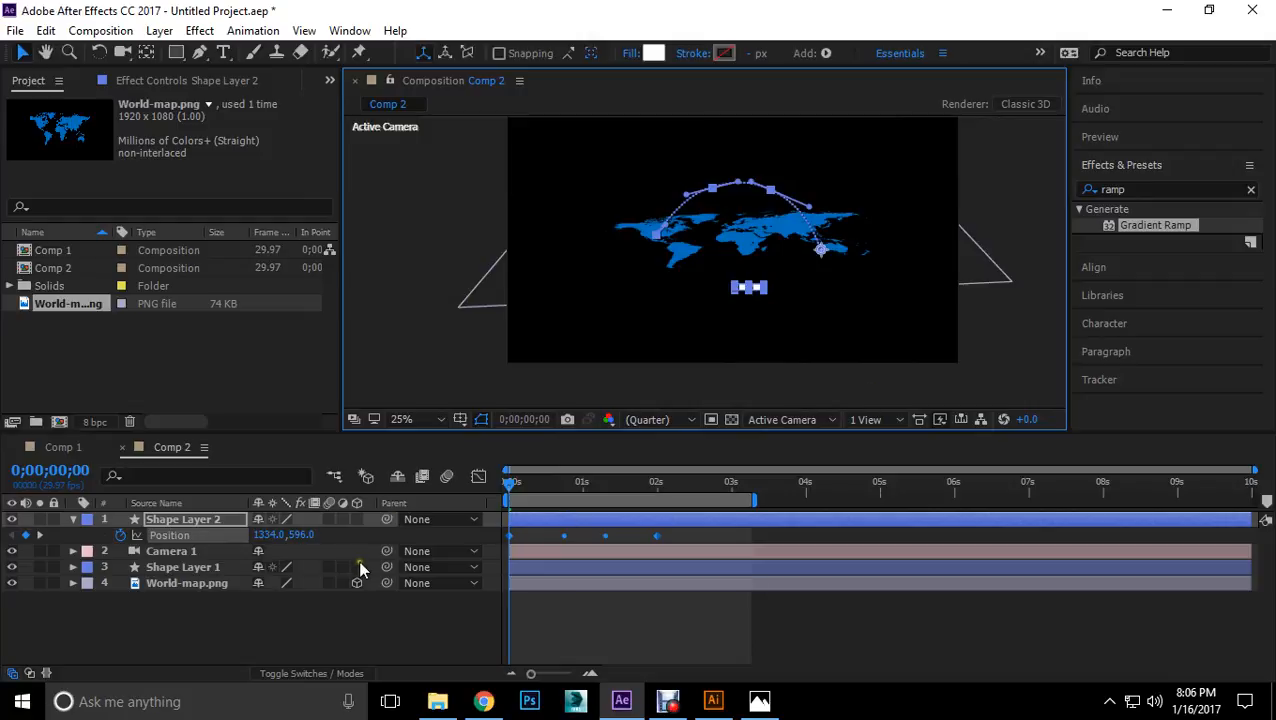
drag(510, 485, 582, 512)
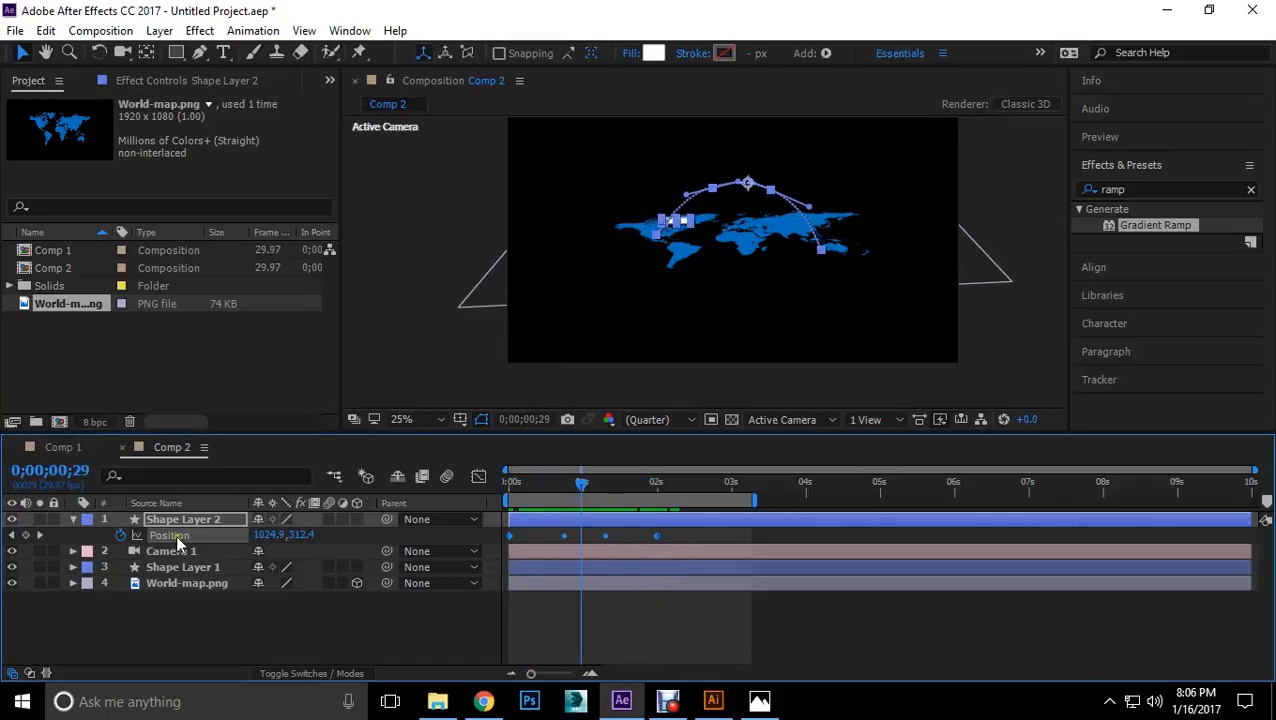
click(73, 520)
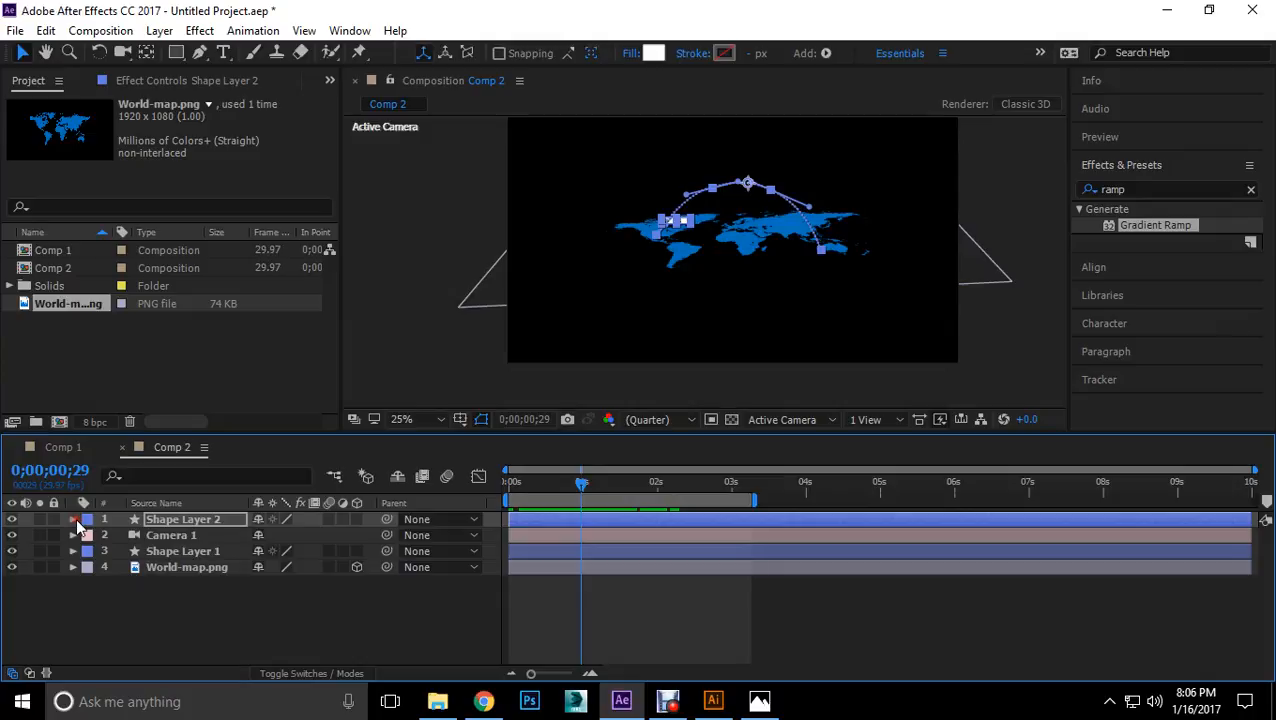
click(73, 520)
click(90, 536)
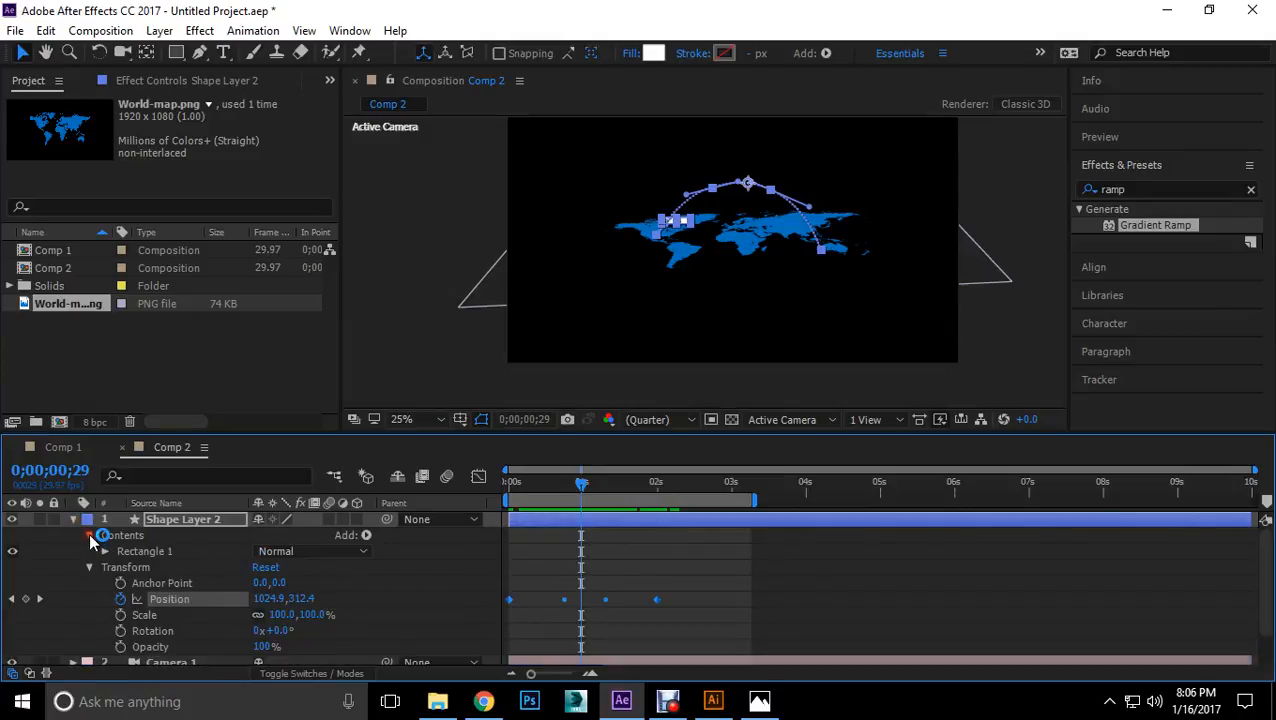
click(90, 536)
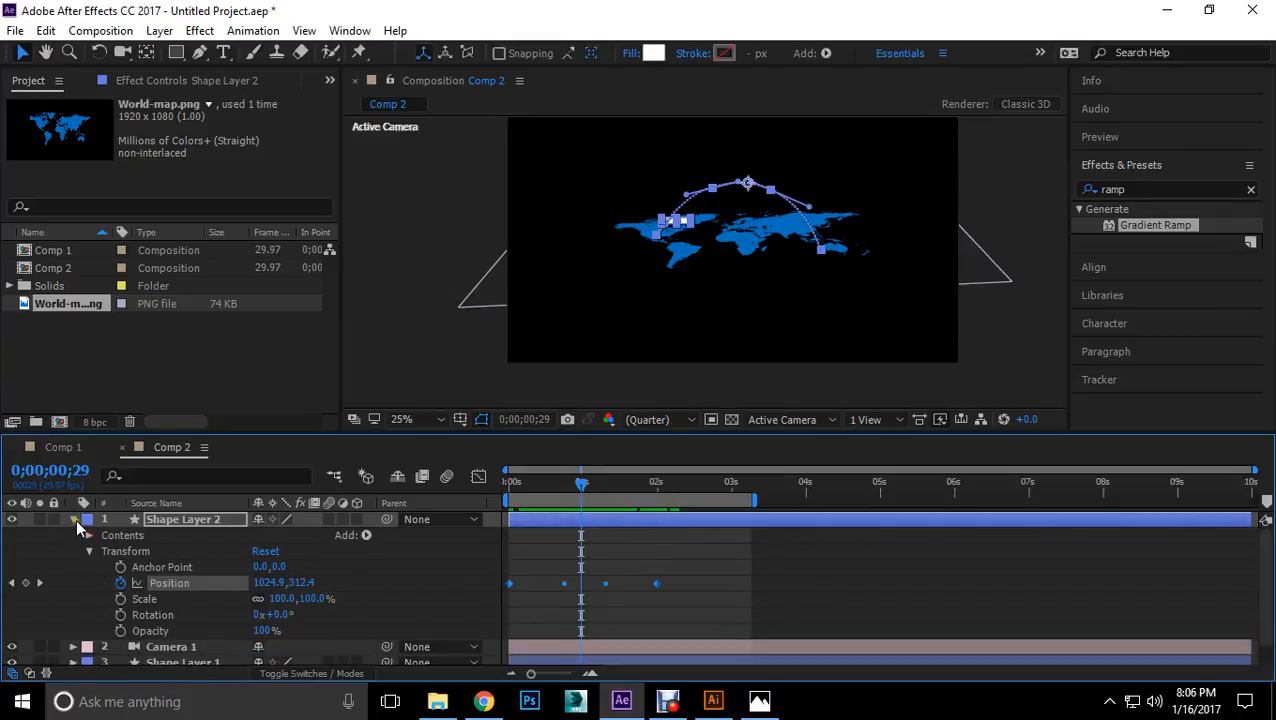
click(73, 520)
click(253, 31)
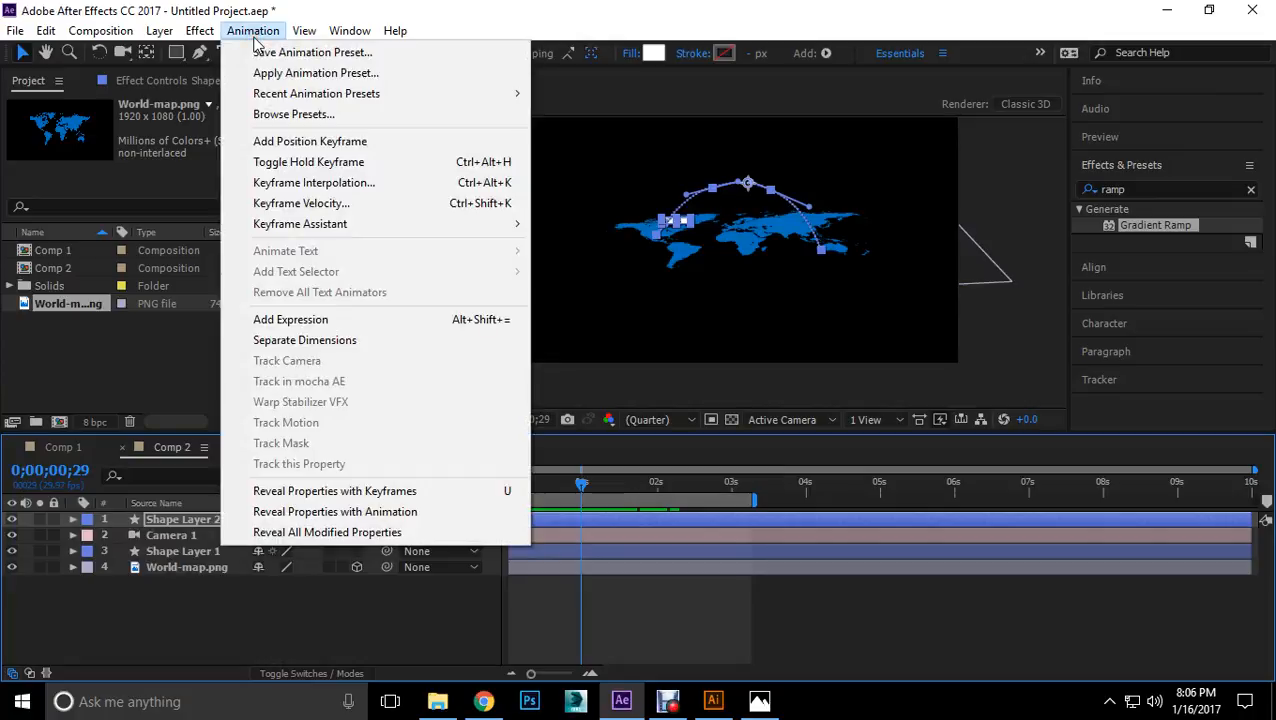
click(255, 36)
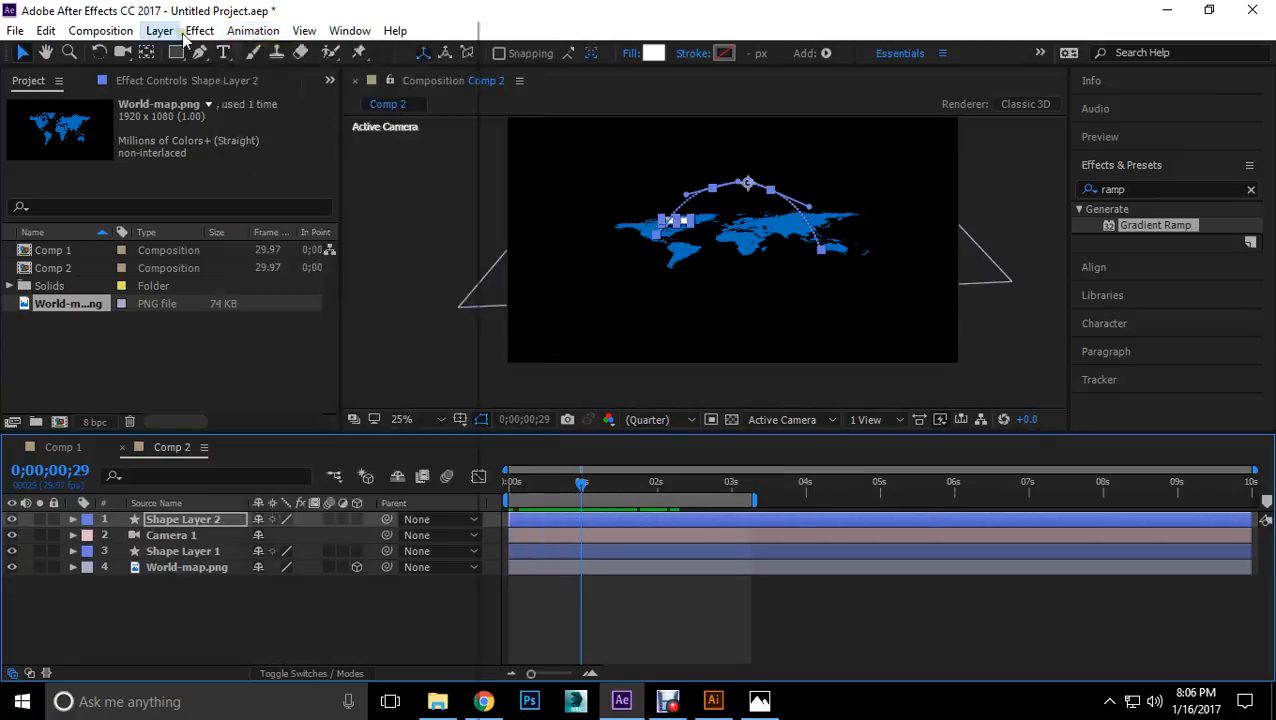
click(113, 32)
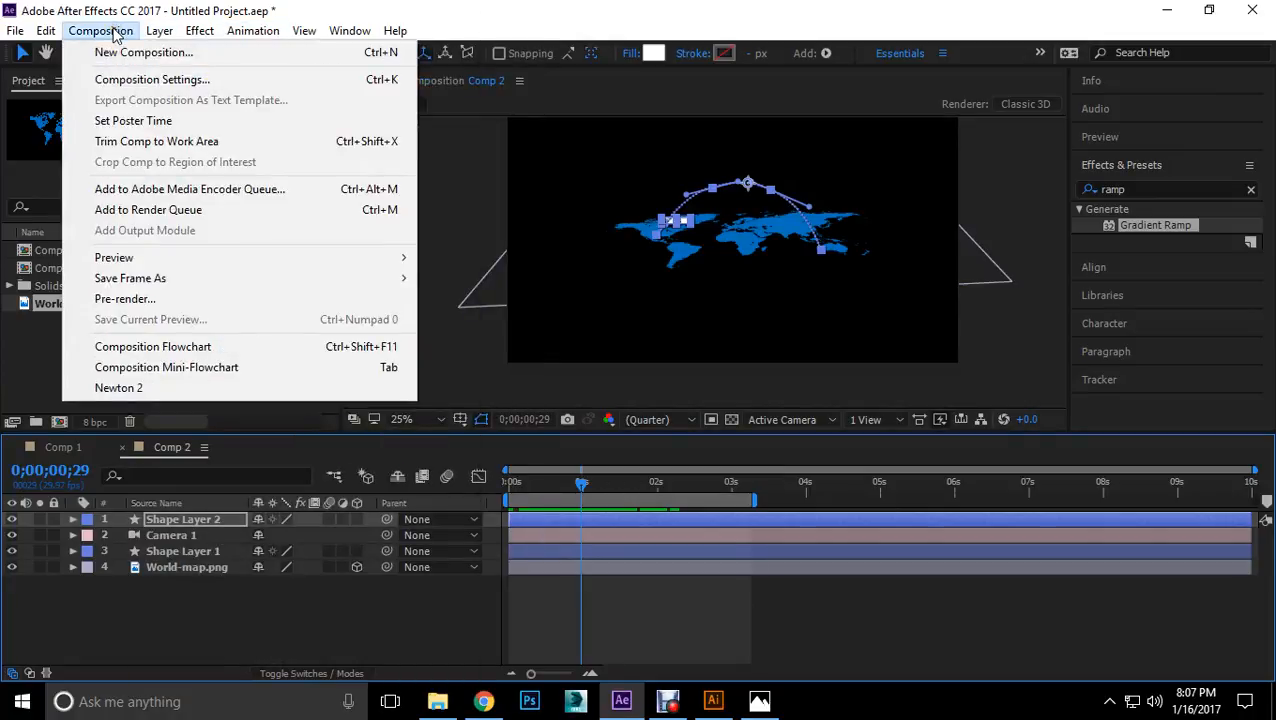
click(58, 32)
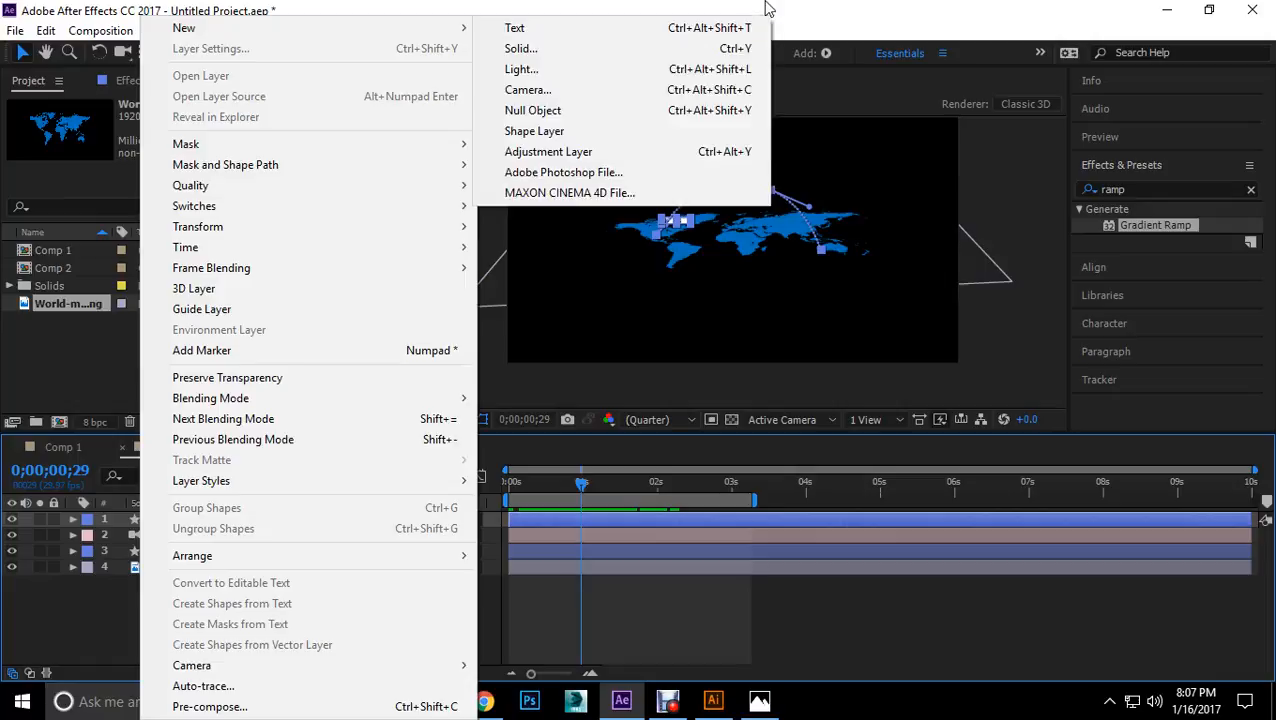
click(820, 18)
click(249, 33)
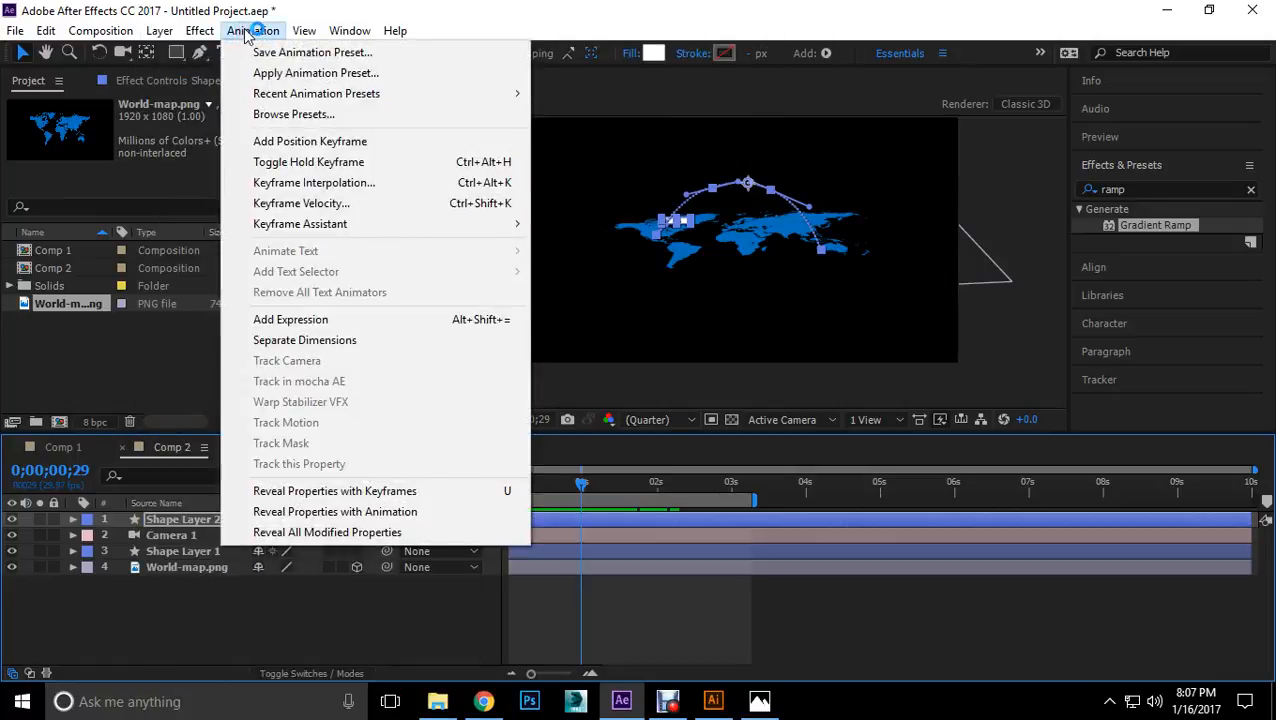
click(664, 382)
click(664, 382)
Step: Set the auto-orientation of Shape Layer 2 to Orient Along Path and scrub the timeline to check the rectangle's rotation
click(682, 218)
right_click(682, 218)
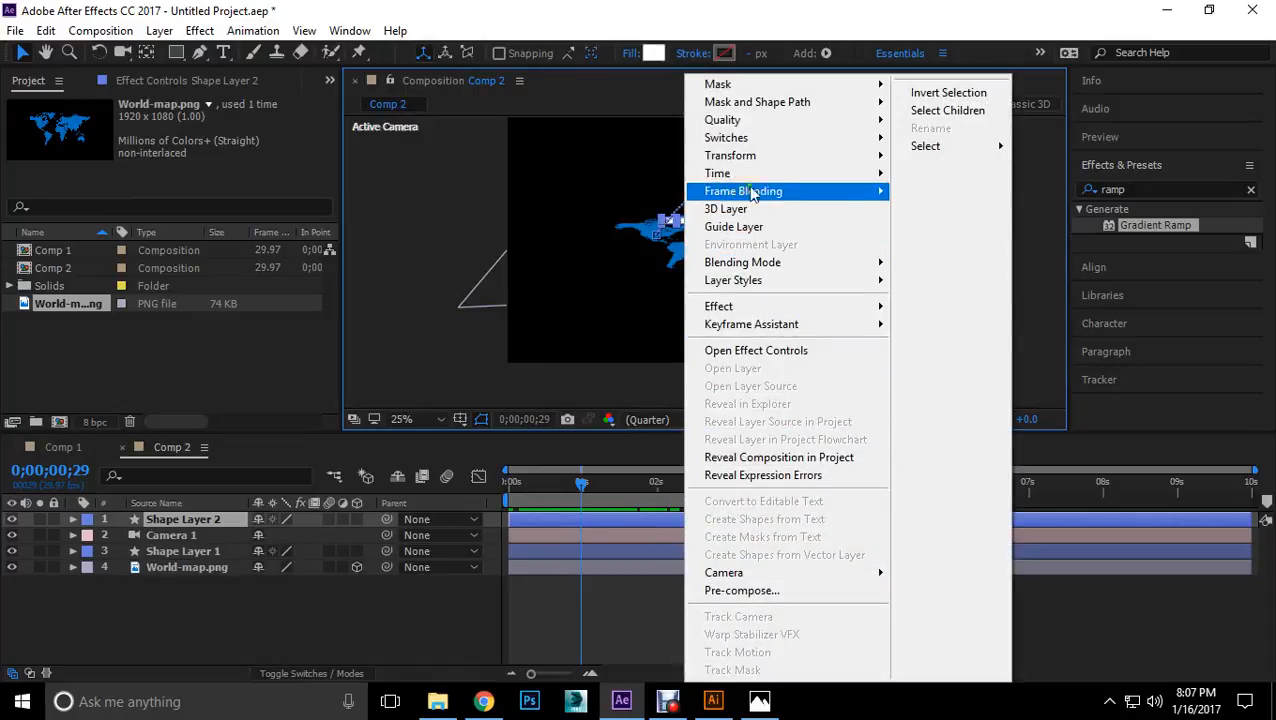
mouse_move(751, 162)
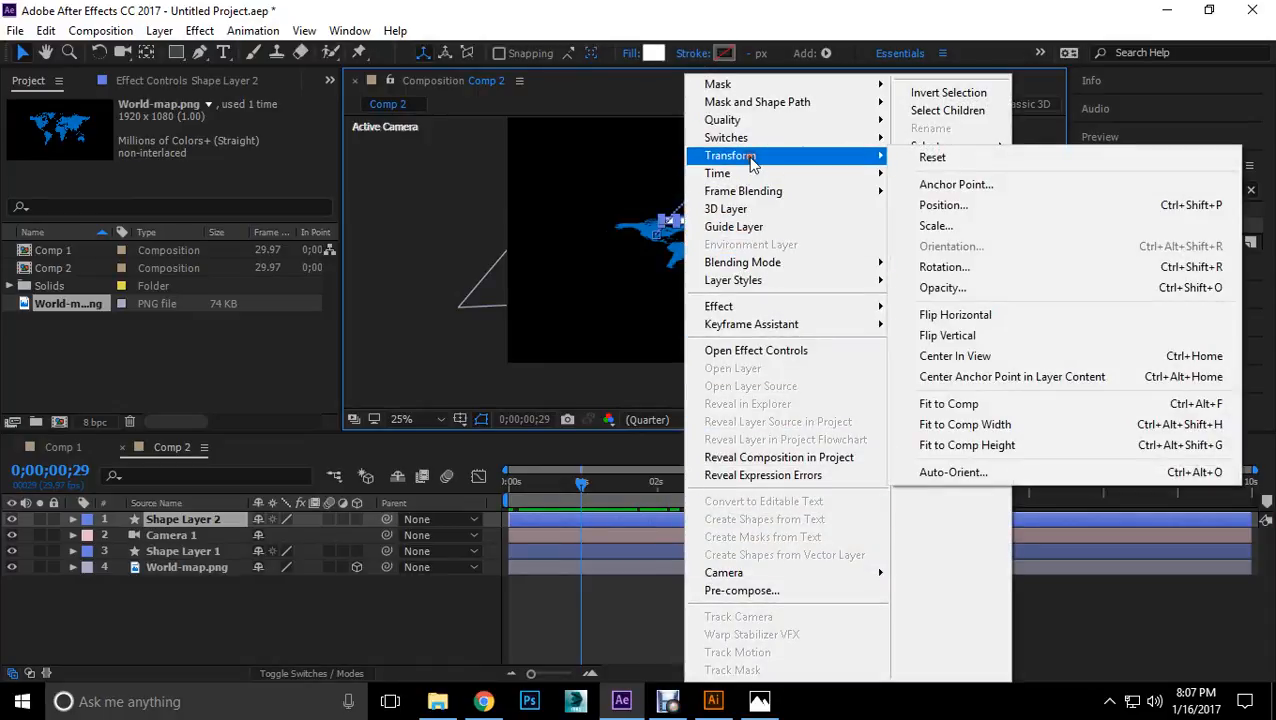
click(962, 472)
click(528, 331)
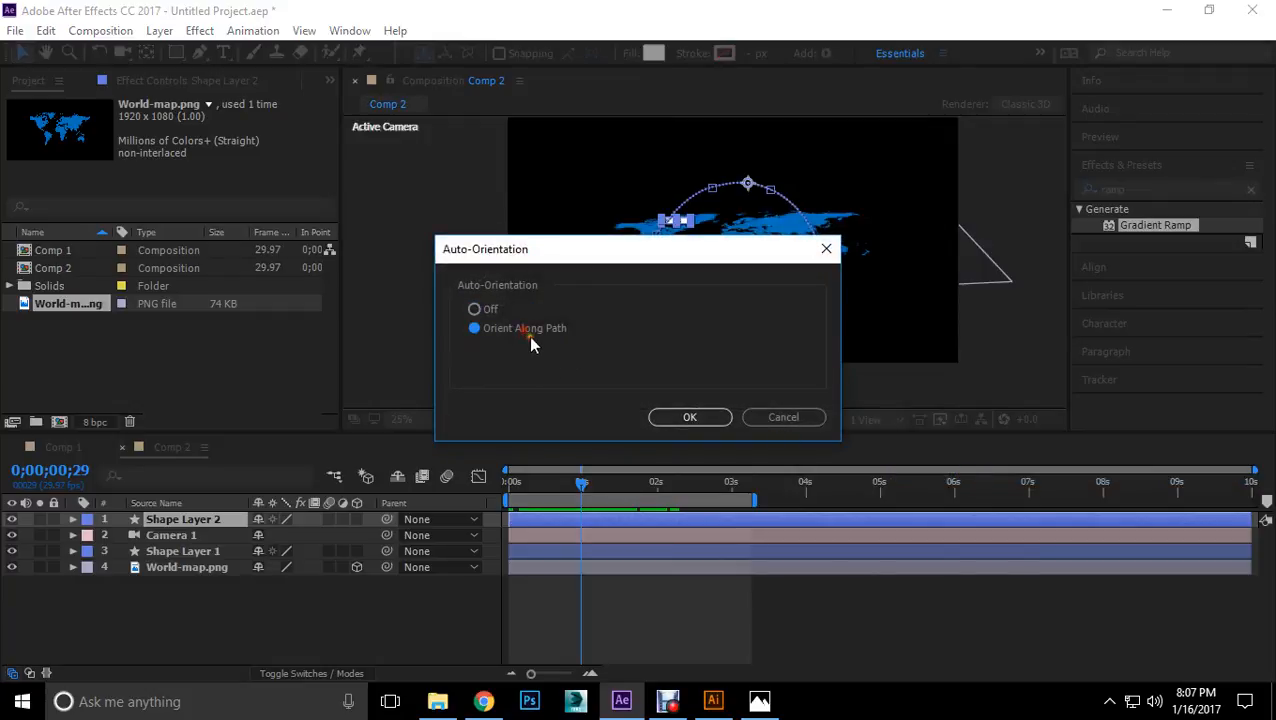
click(692, 418)
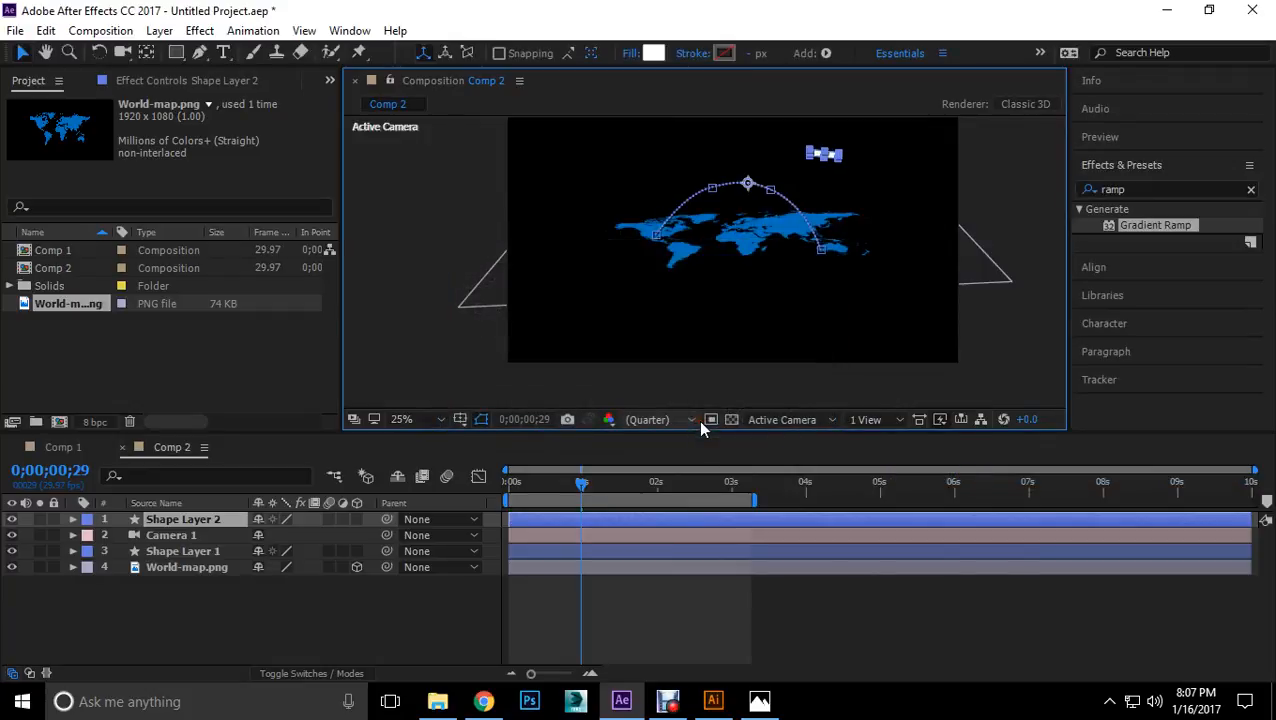
mouse_move(588, 484)
mouse_down()
mouse_move(503, 490)
mouse_move(699, 514)
mouse_move(545, 495)
mouse_move(697, 514)
mouse_move(575, 489)
mouse_move(583, 500)
mouse_up()
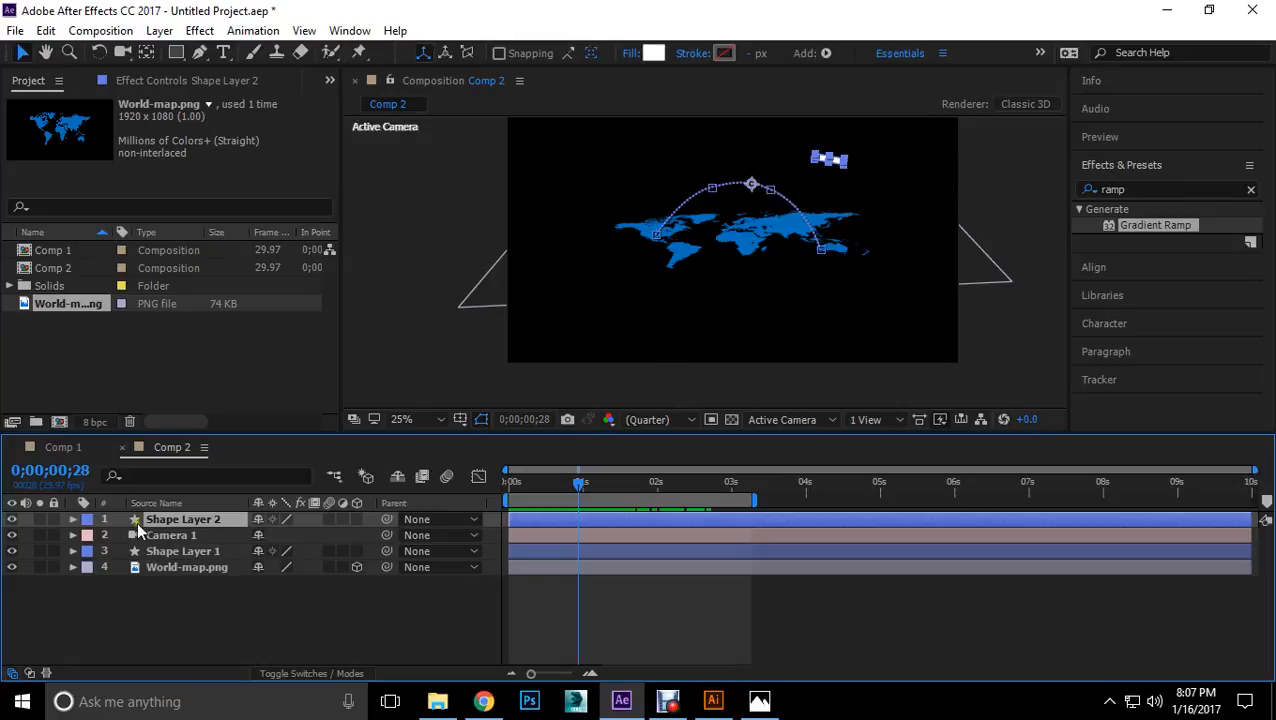
Step: Move Rectangle 1 within Shape Layer 2 onto the dashed route, aligning it with the route's starting point near Australia at frame 0
click(73, 520)
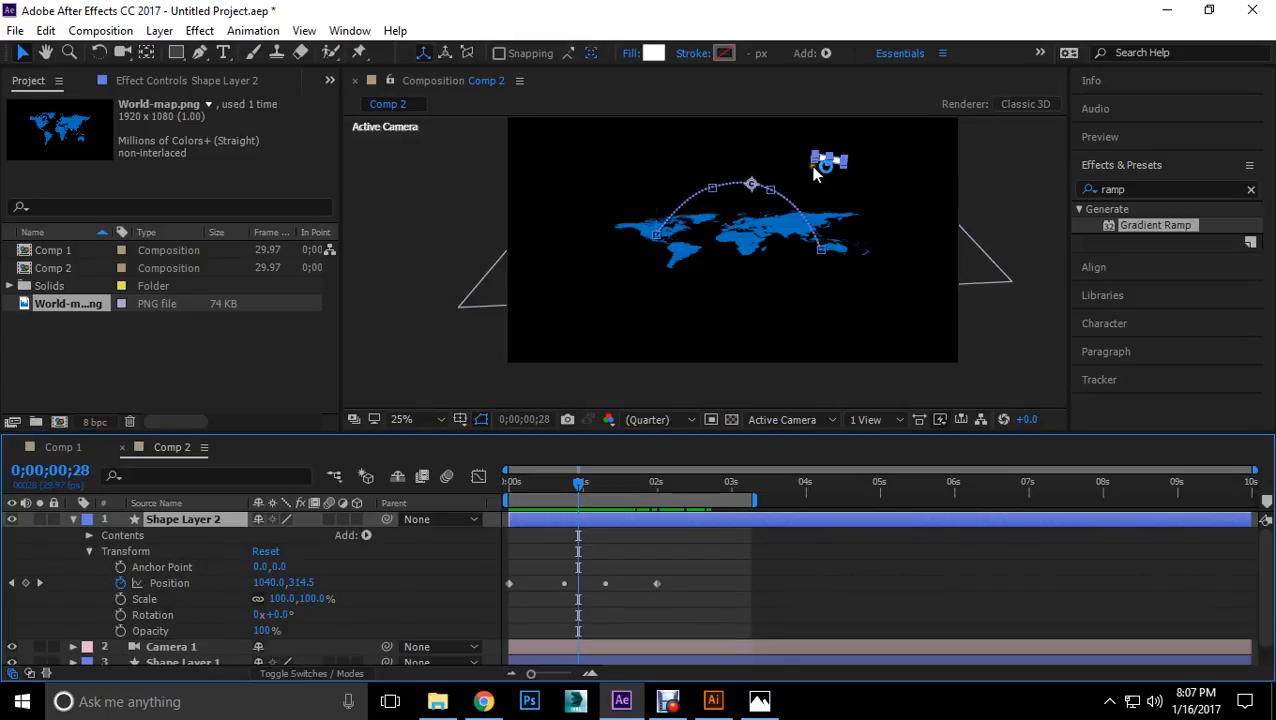
click(89, 551)
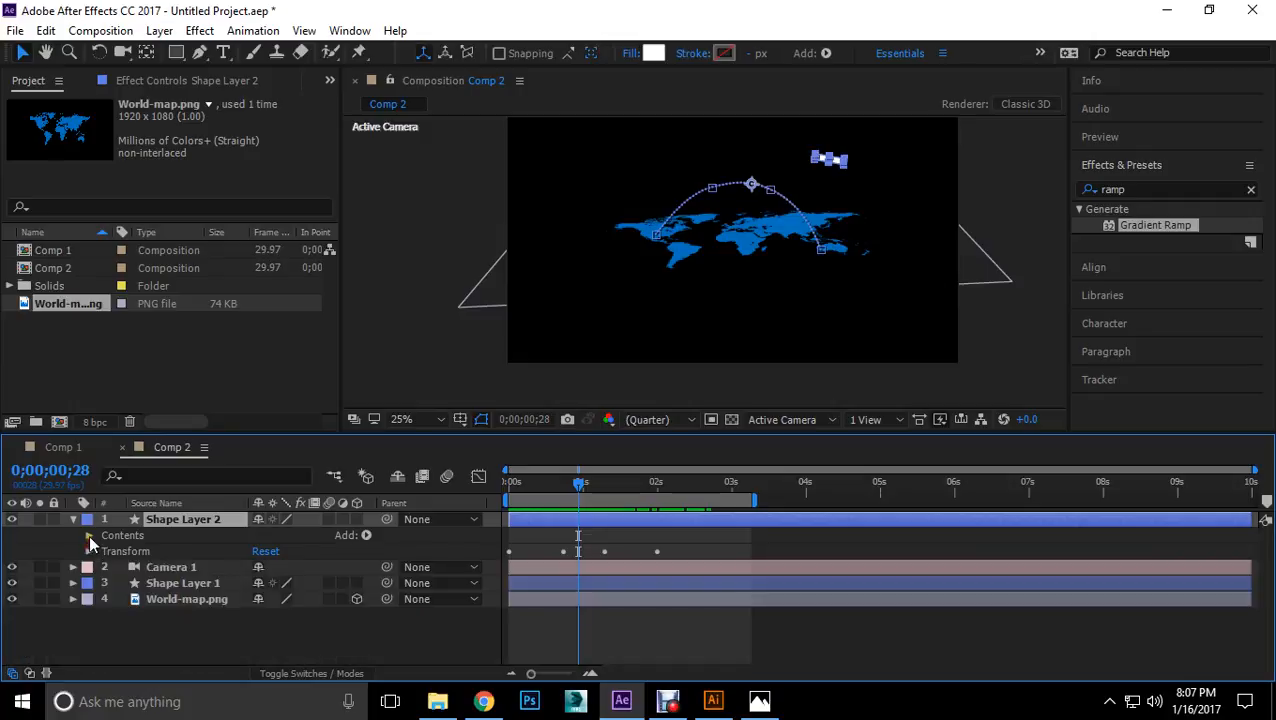
click(89, 535)
click(120, 551)
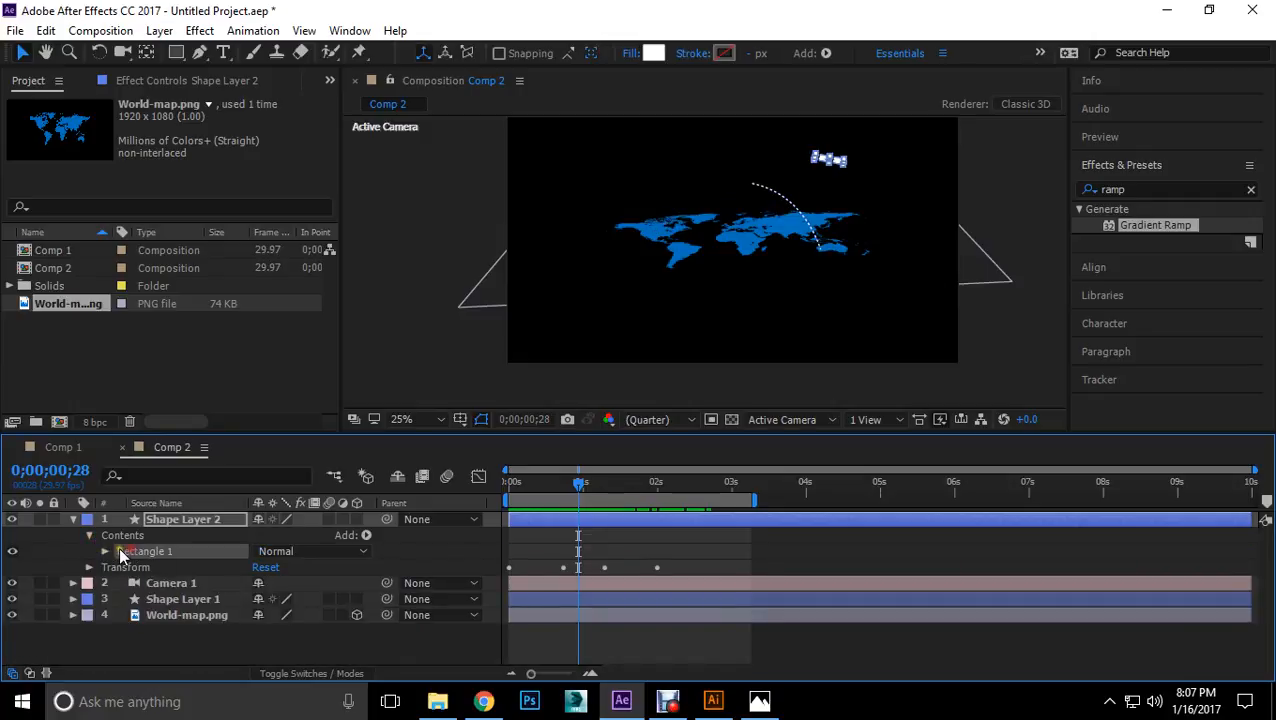
scroll(840, 231, up, 2)
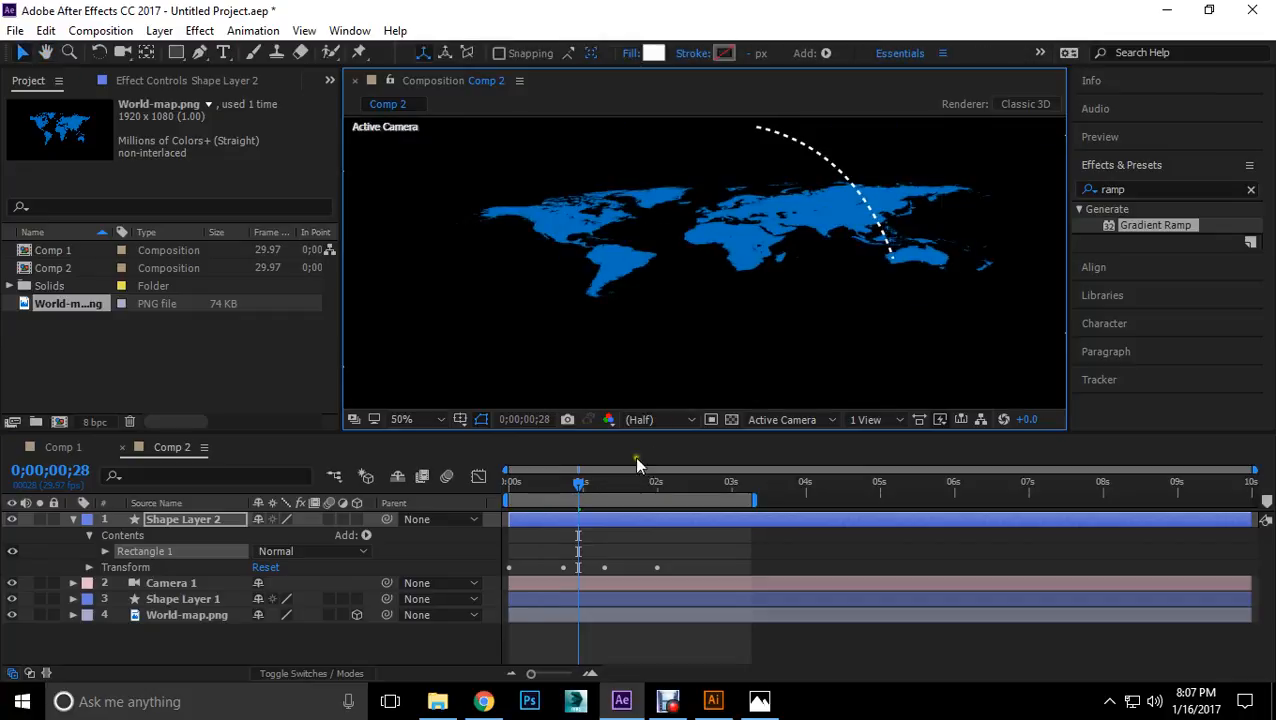
drag(580, 490, 531, 486)
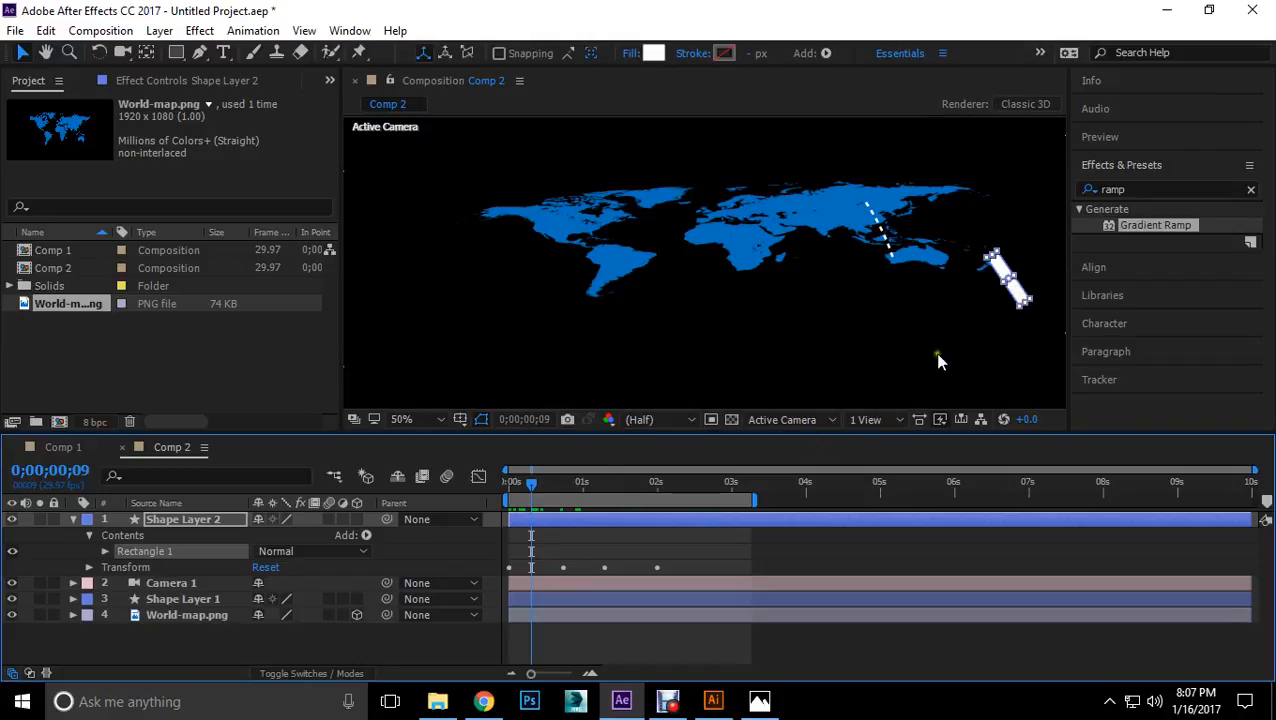
drag(1012, 290, 902, 272)
drag(531, 488, 506, 484)
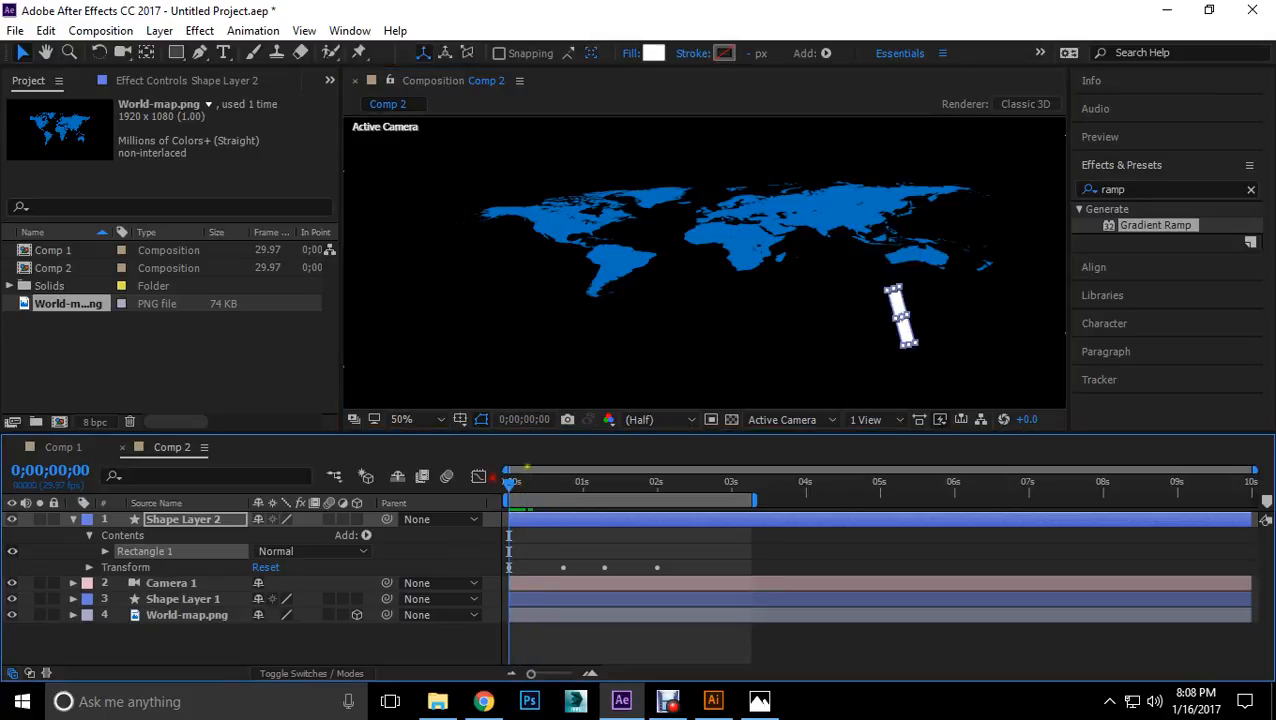
drag(903, 330, 896, 264)
Step: Scrub the timeline forward and back to preview the realigned rectangle travelling along the dashed route
click(512, 488)
drag(512, 488, 685, 492)
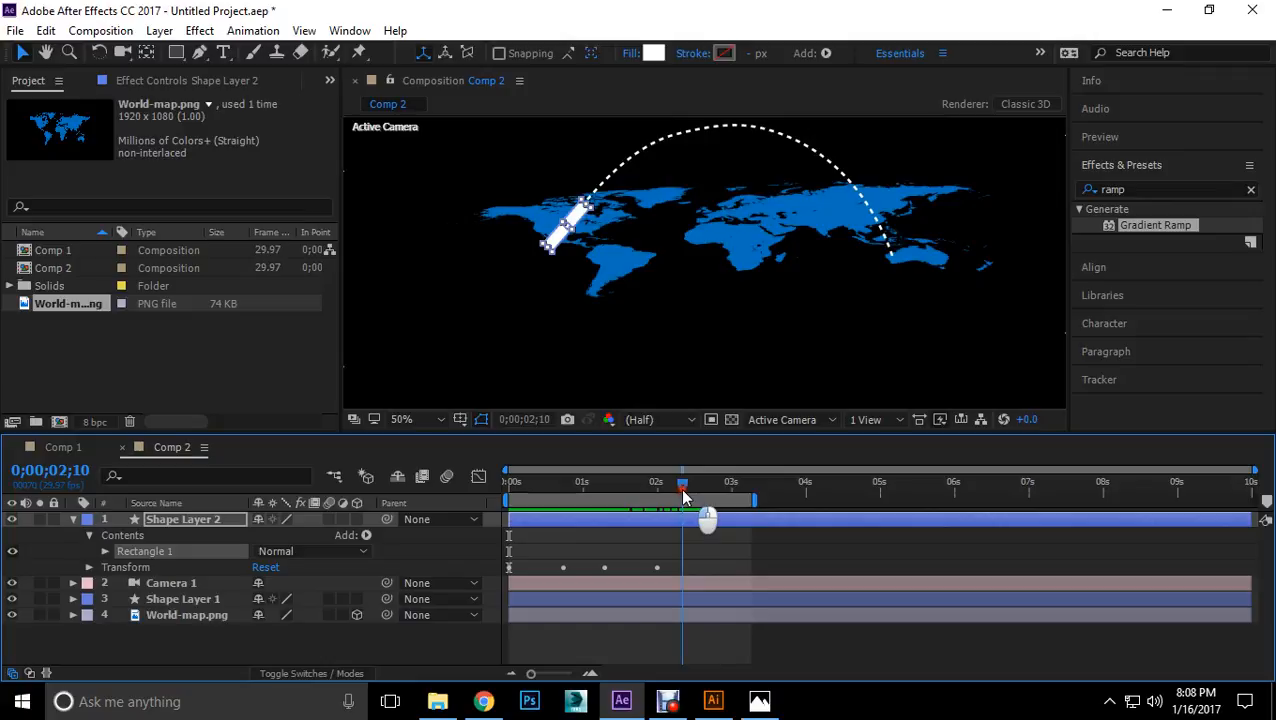
drag(685, 495, 531, 485)
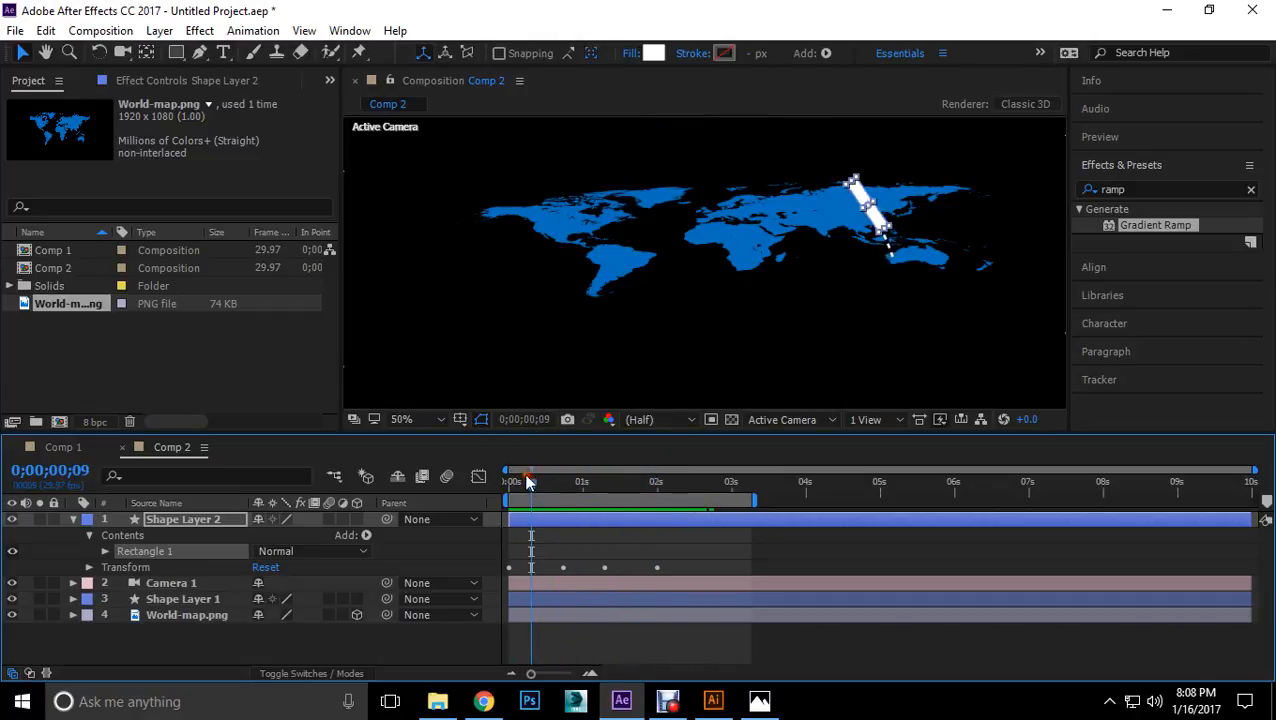
Step: Review the Auto-Orientation options of Shape Layer 2 and leave the dialog without changing them
click(252, 31)
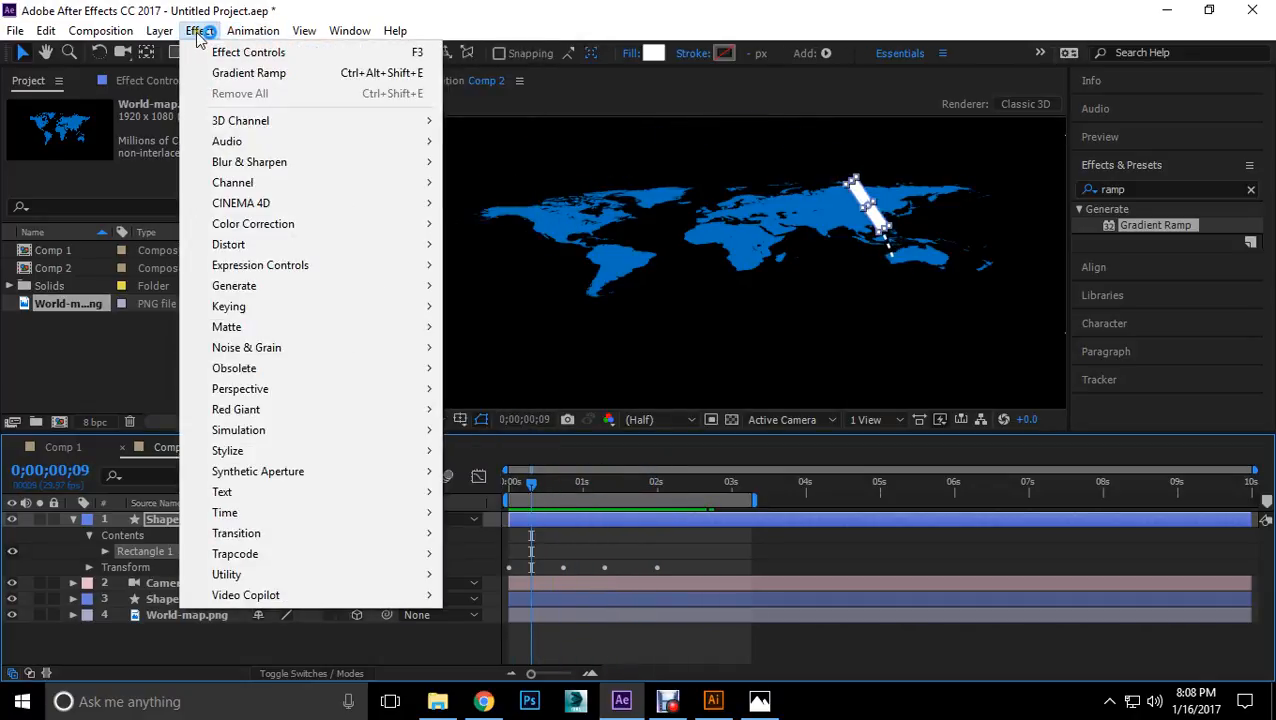
mouse_move(125, 38)
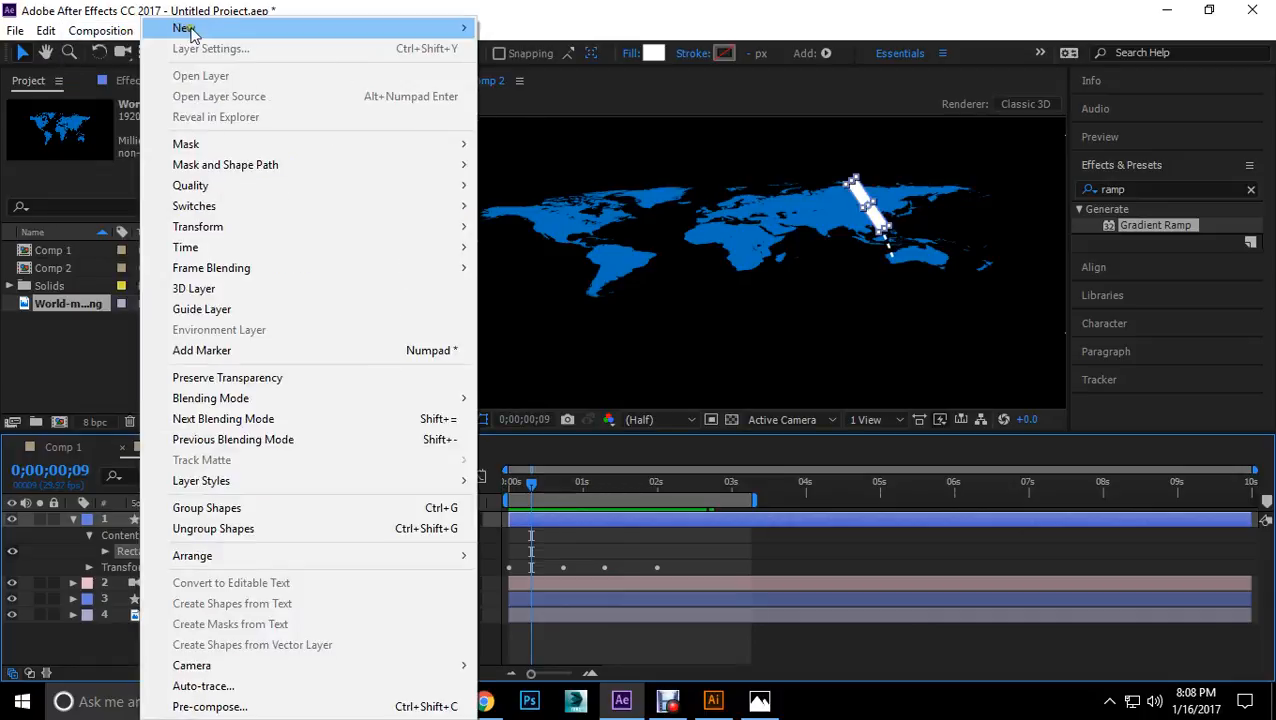
key(Escape)
click(159, 31)
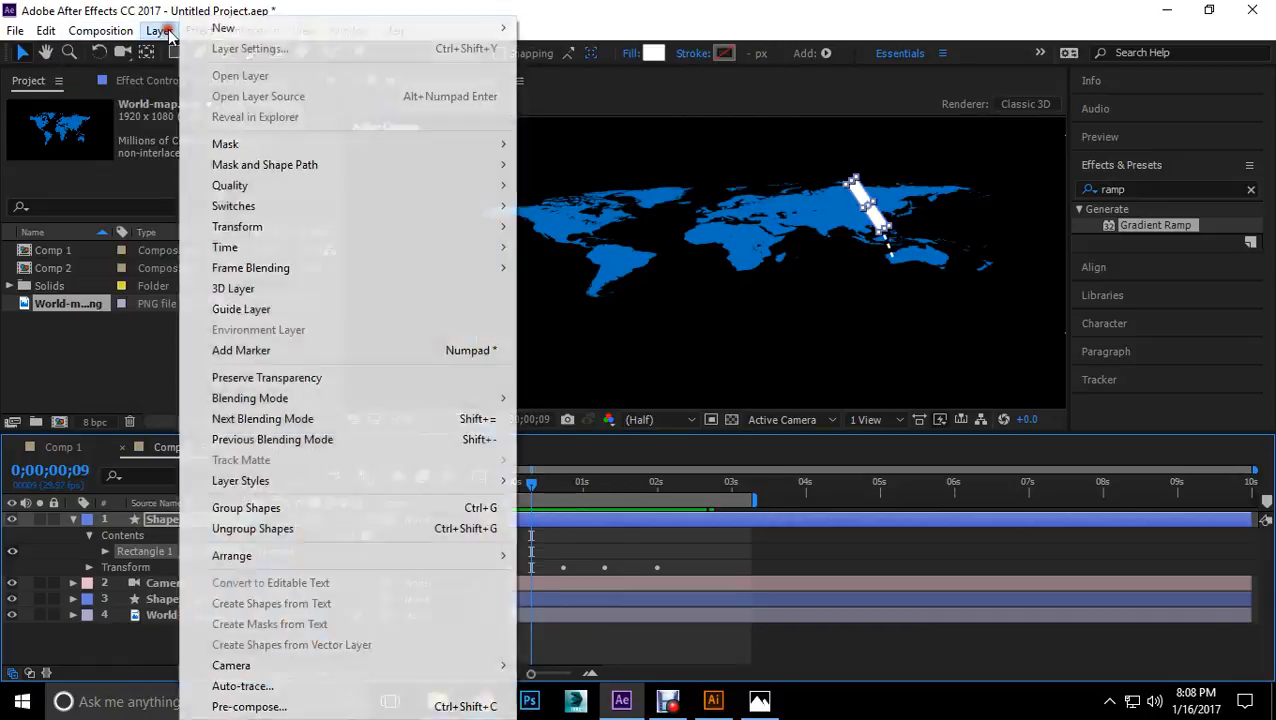
click(249, 228)
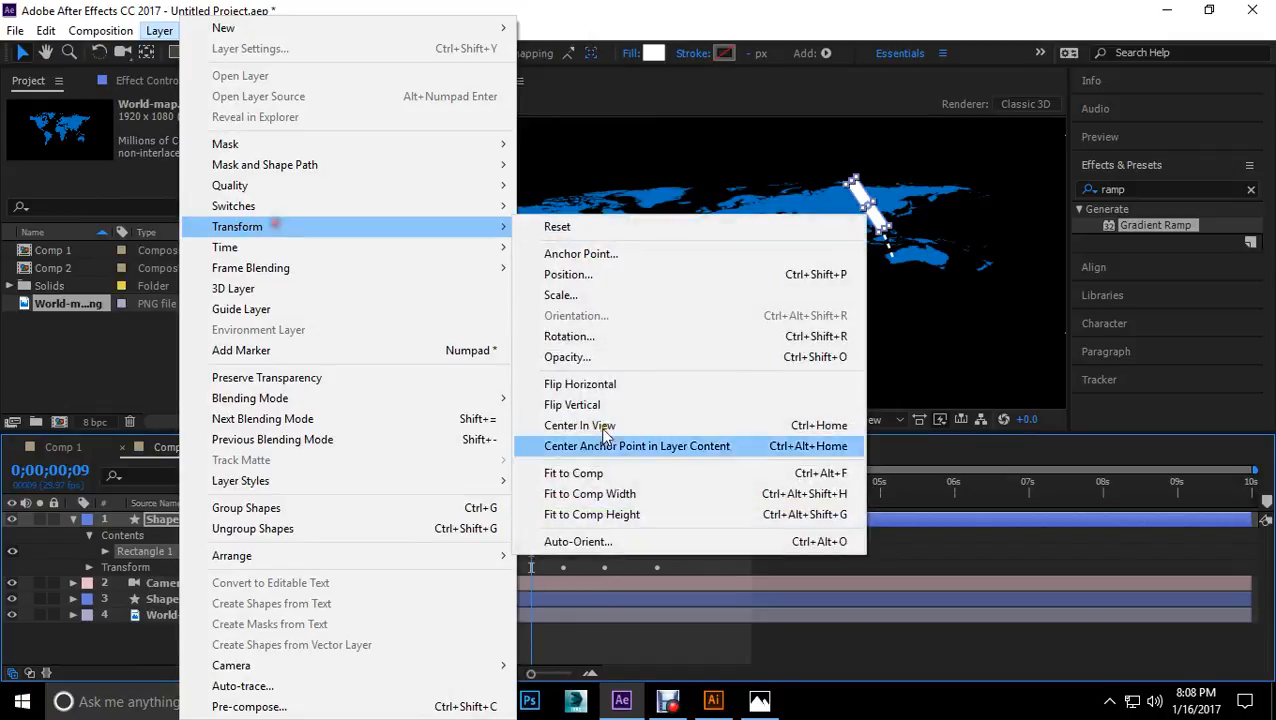
click(578, 541)
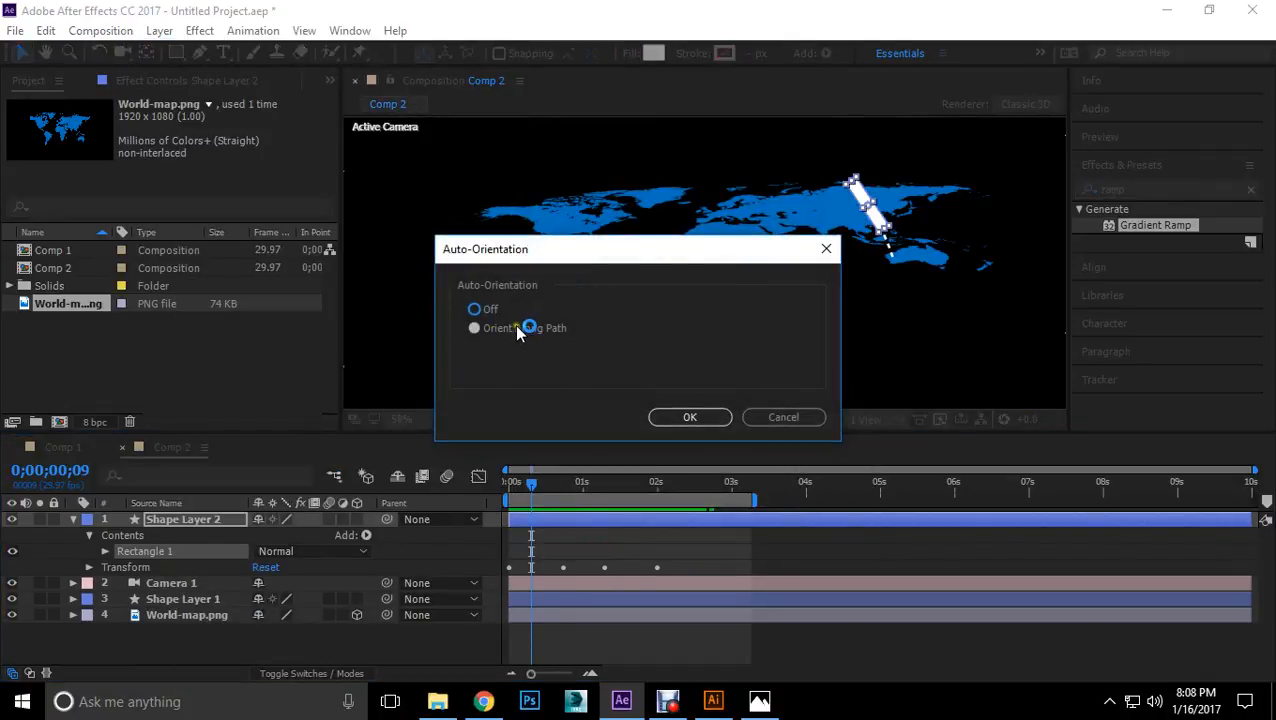
click(783, 417)
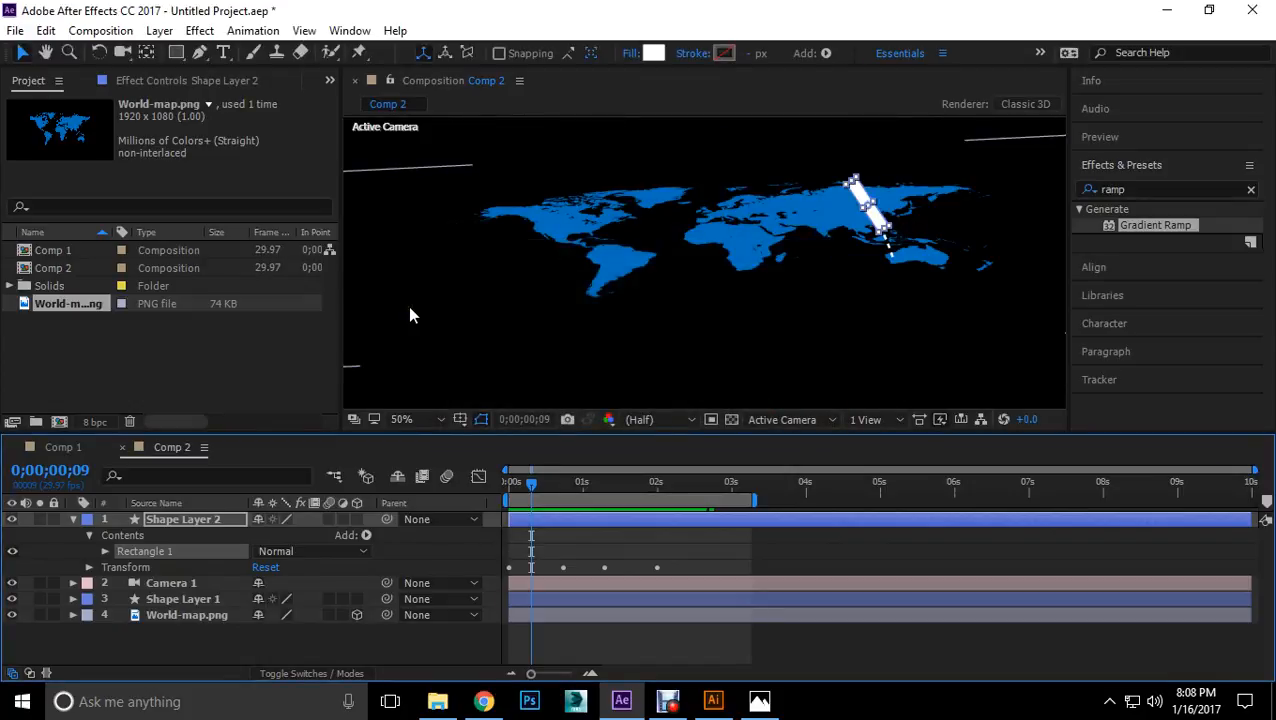
click(318, 635)
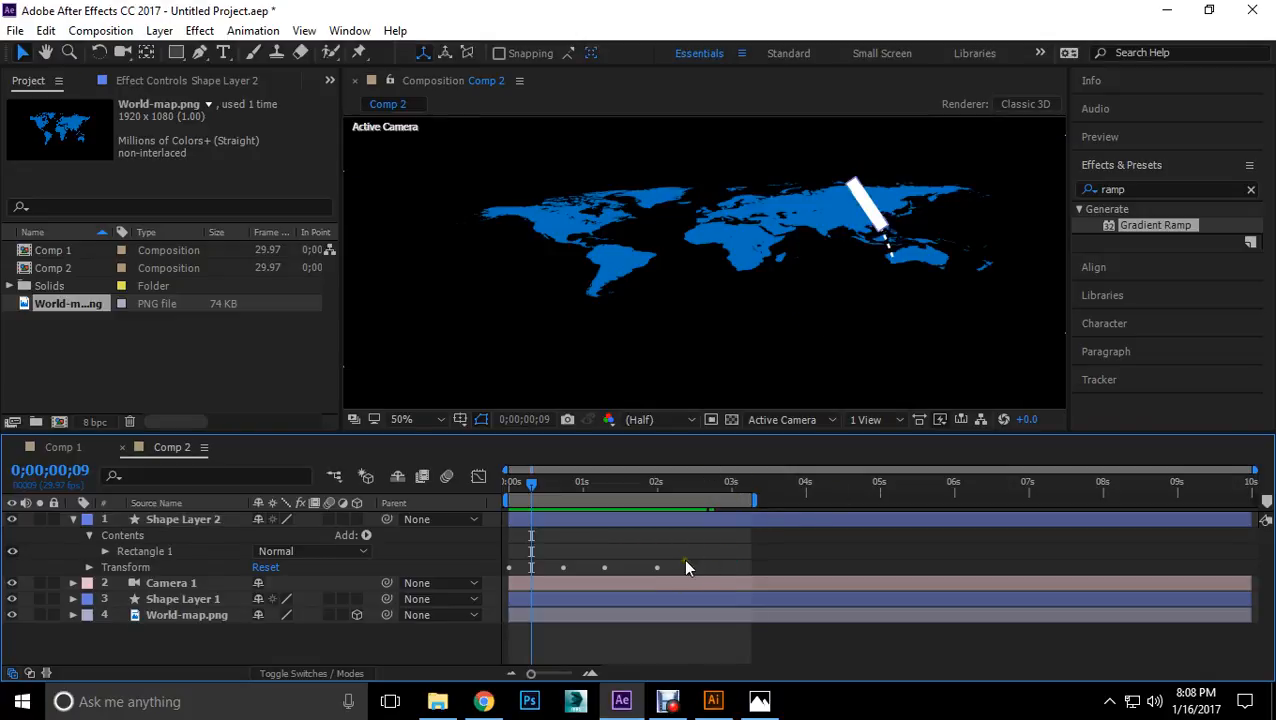
click(657, 568)
click(76, 521)
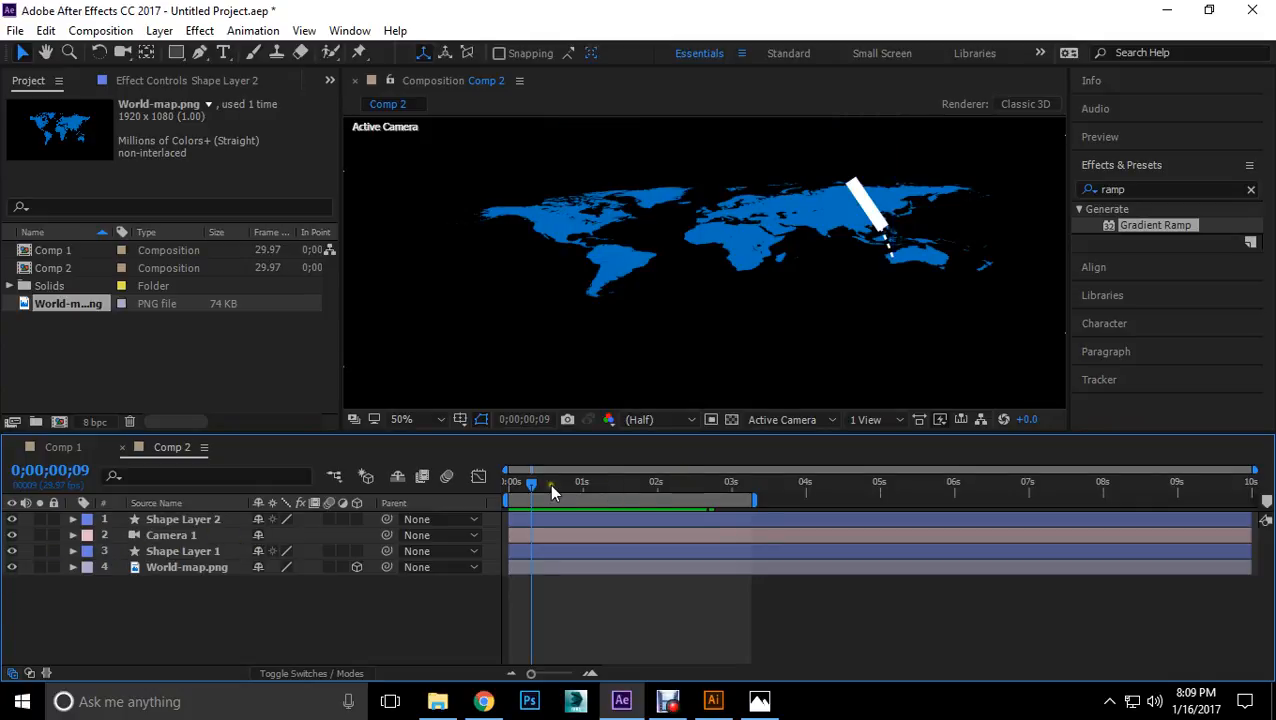
click(74, 520)
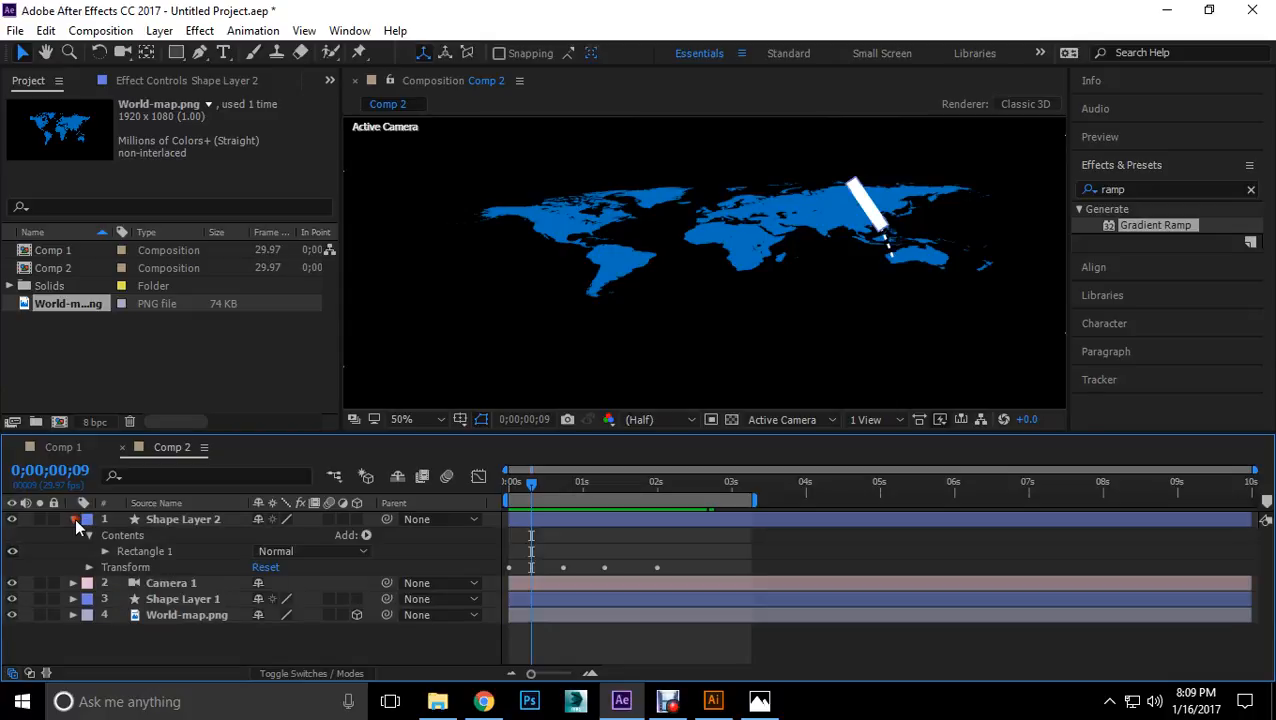
click(74, 520)
click(74, 520)
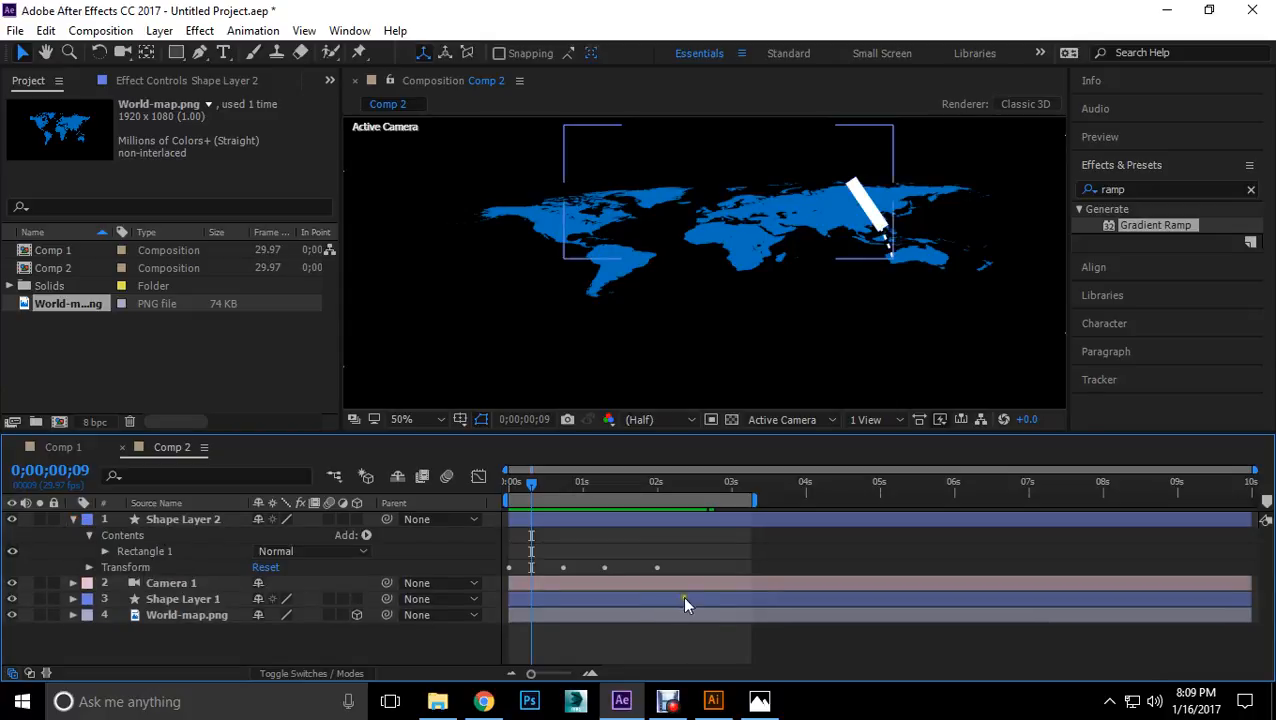
click(73, 520)
Step: Retime Shape Layer 2's position animation by moving its last Position keyframe to about 3.2 seconds, near the work area's end
click(155, 520)
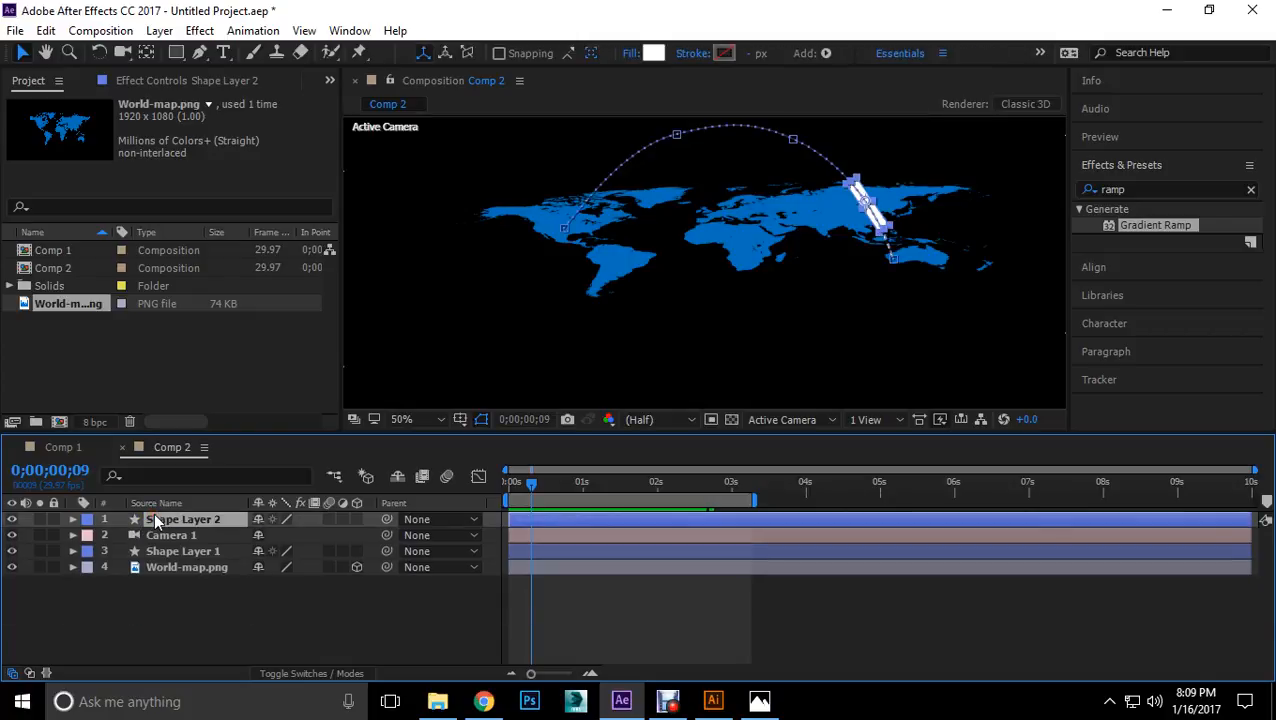
key(p)
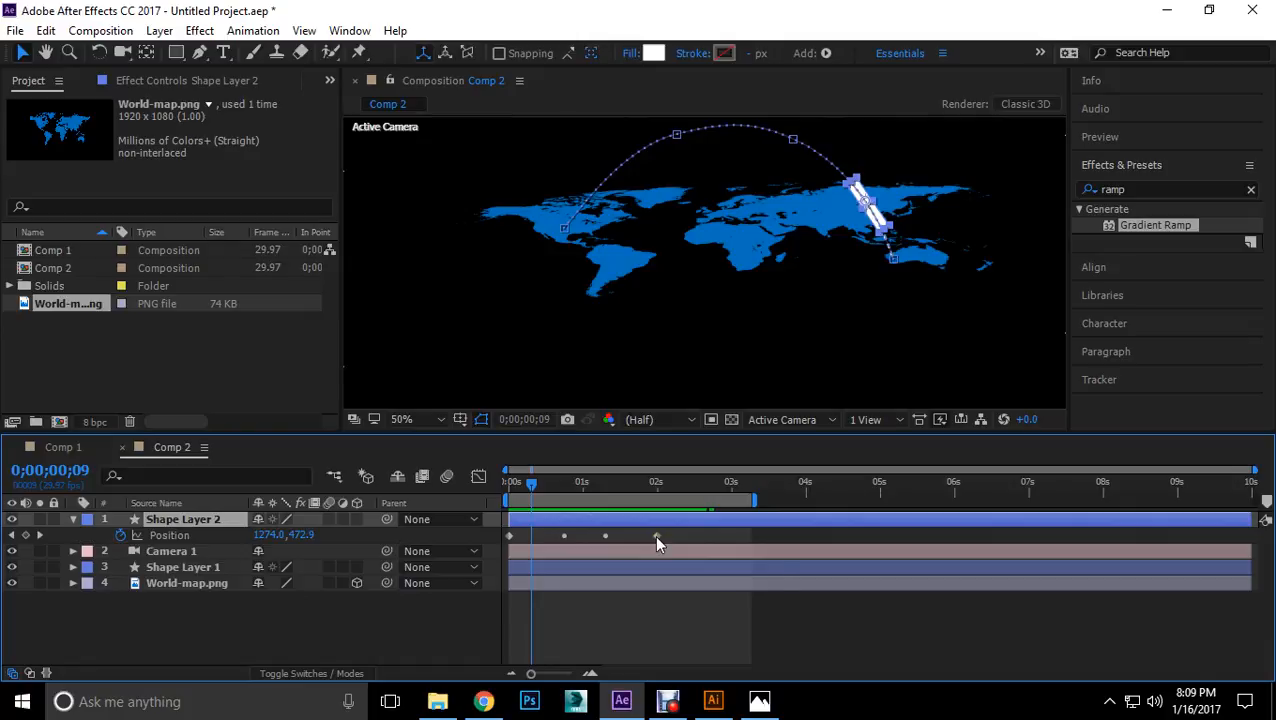
click(603, 538)
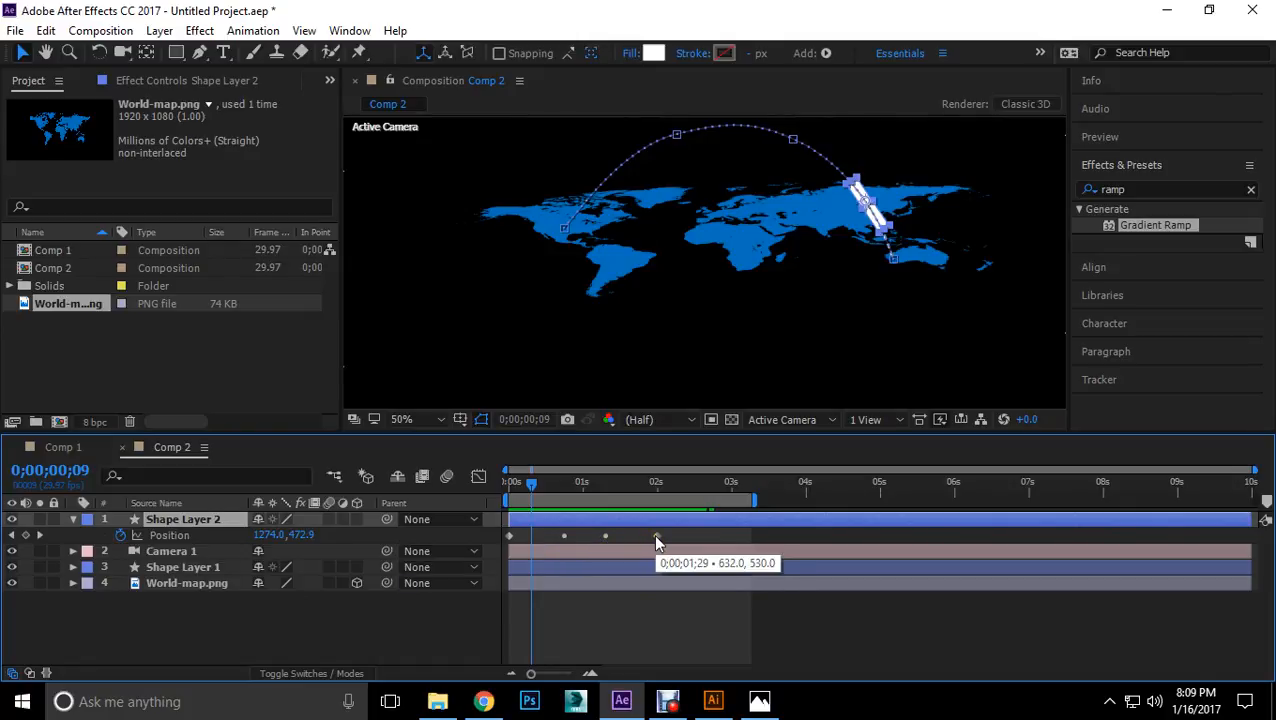
drag(657, 538, 747, 538)
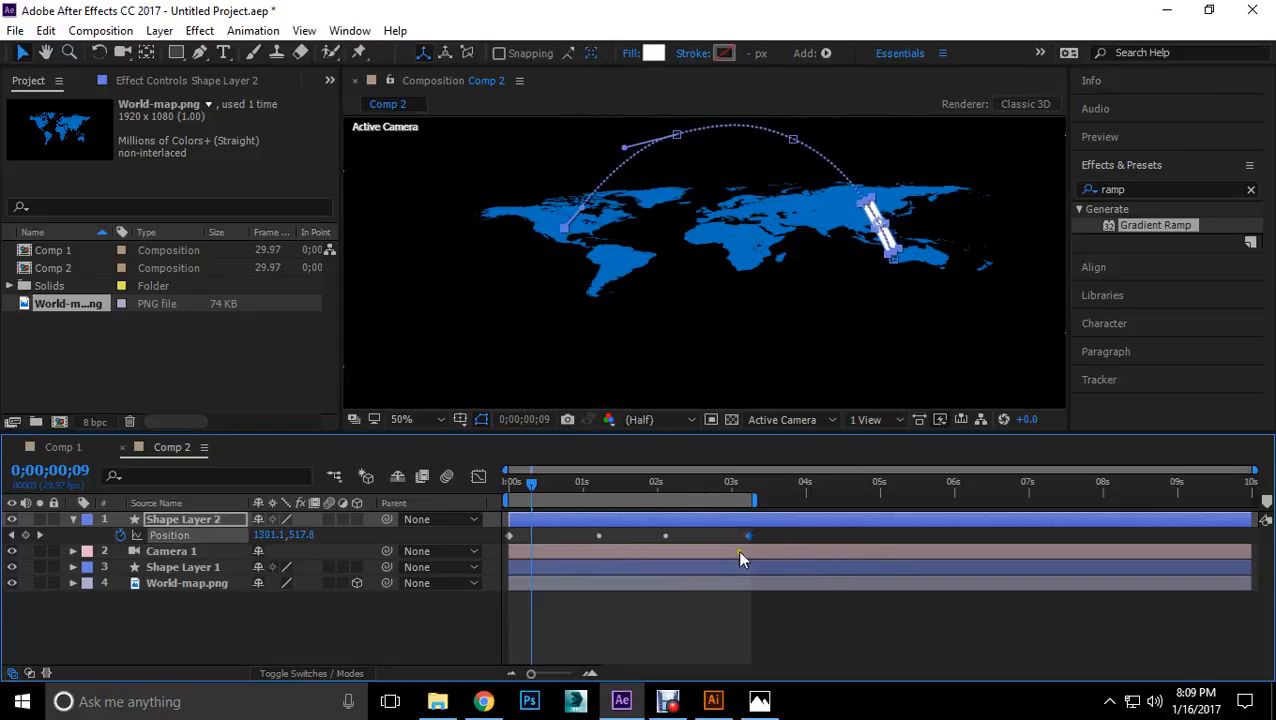
Step: Reveal Shape Layer 1's keyframes and move the last End keyframe to about 3.2 seconds, aligned with Shape Layer 2's last Position keyframe
click(175, 566)
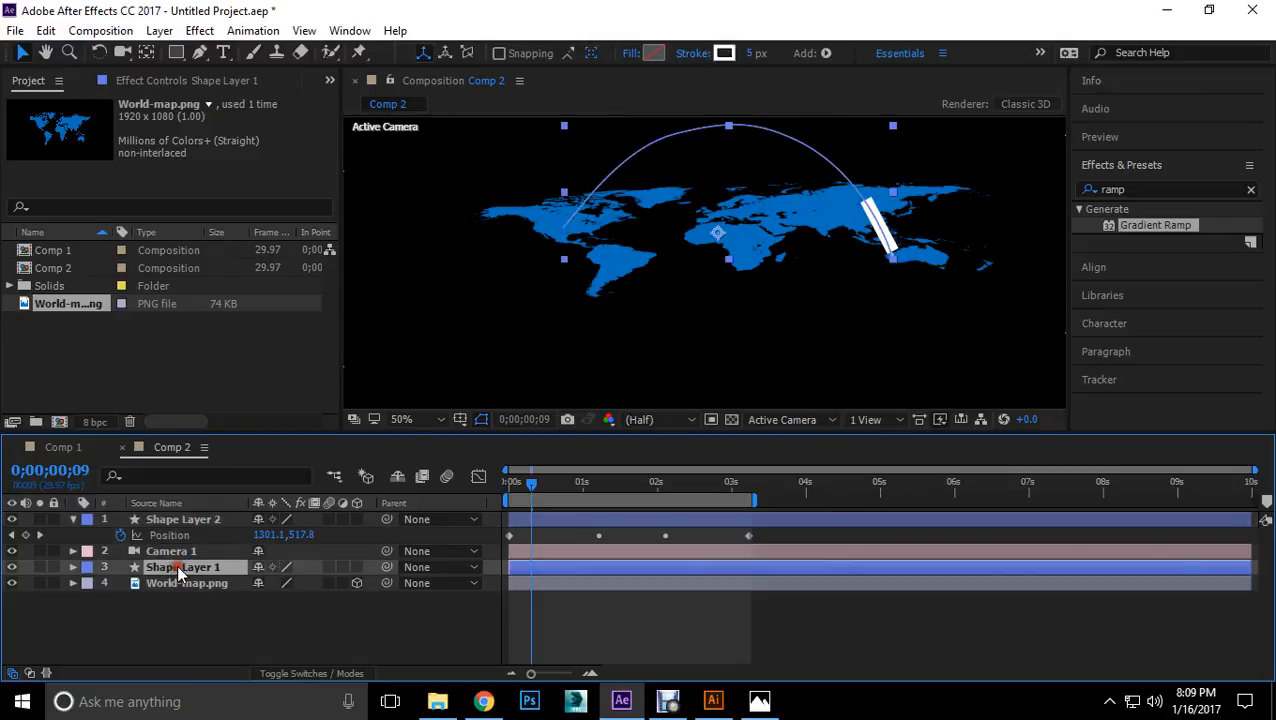
click(72, 567)
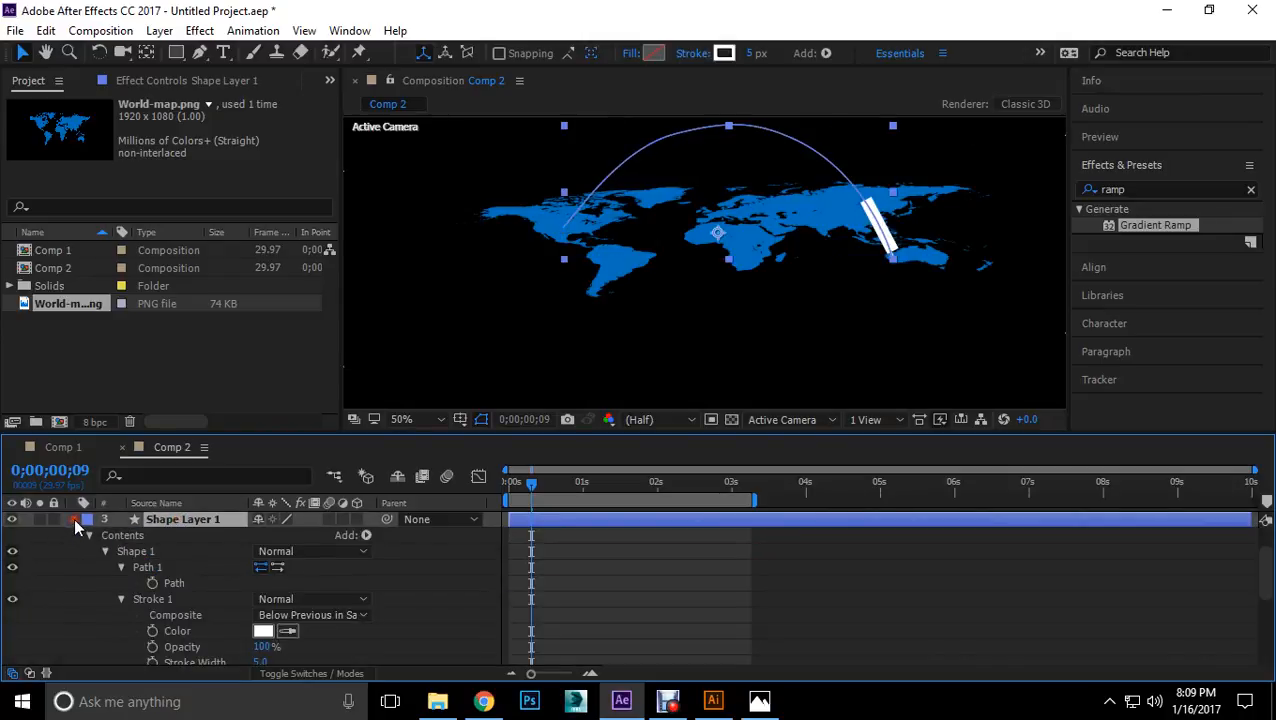
click(73, 519)
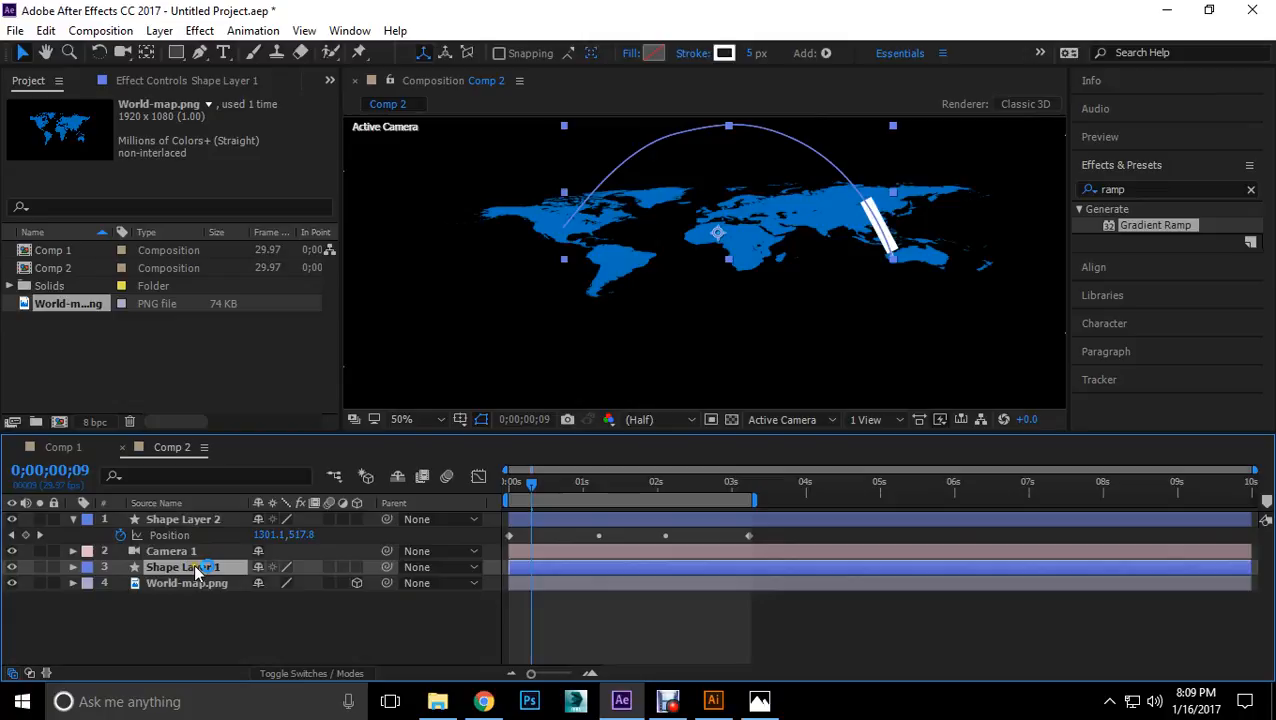
key(u)
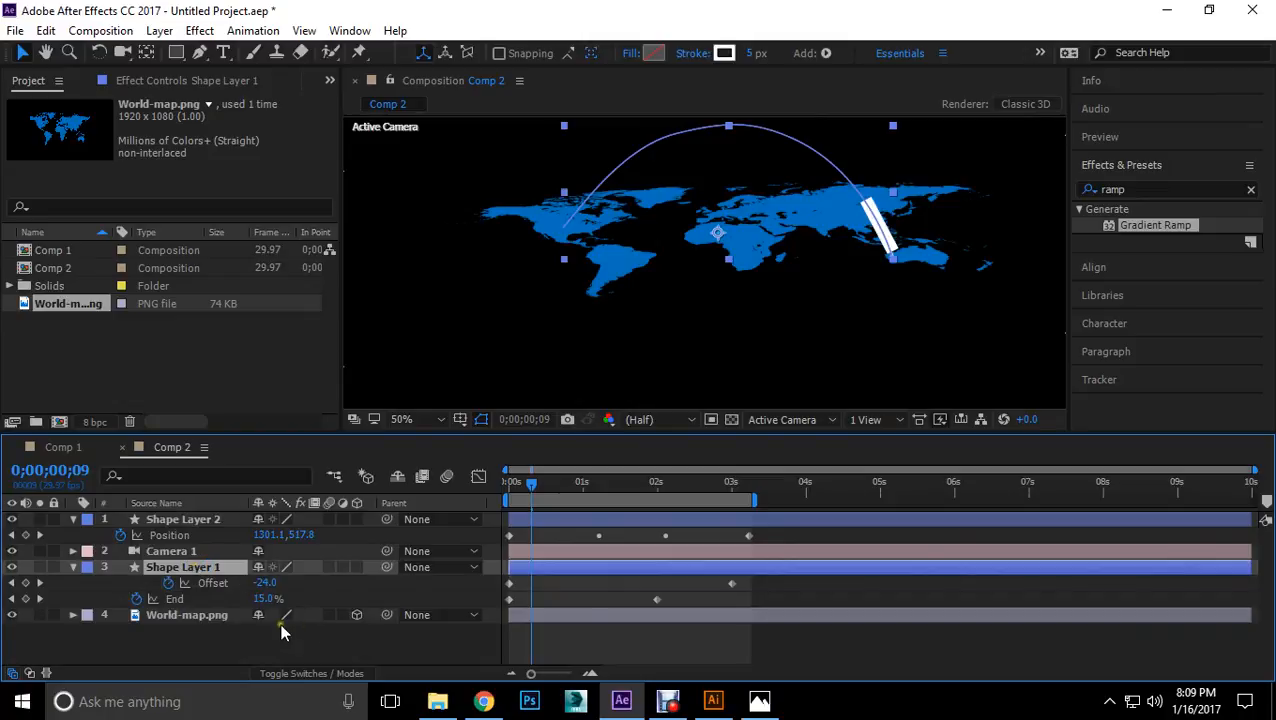
drag(659, 598, 746, 600)
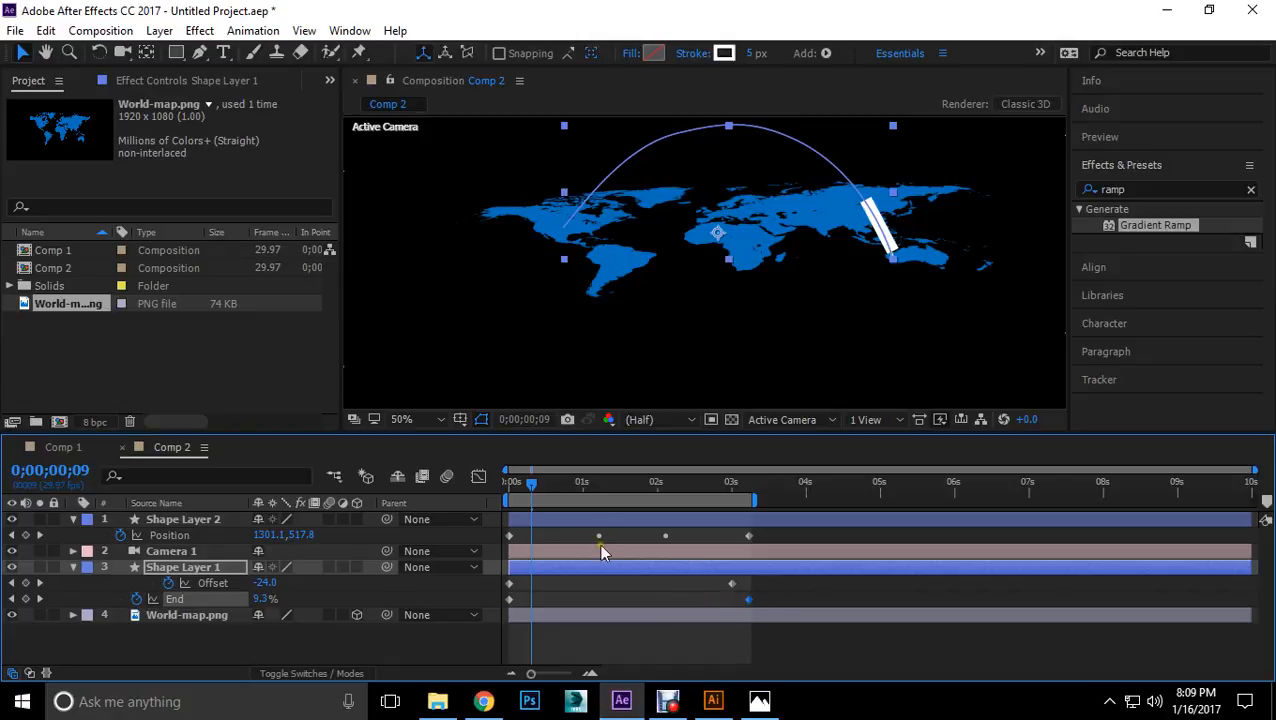
Step: Play and scrub the retimed route animation from frame 0, return to the start, and collapse both shape layers
mouse_move(531, 493)
mouse_down()
mouse_move(495, 485)
mouse_move(755, 515)
mouse_move(497, 518)
mouse_up()
key(space)
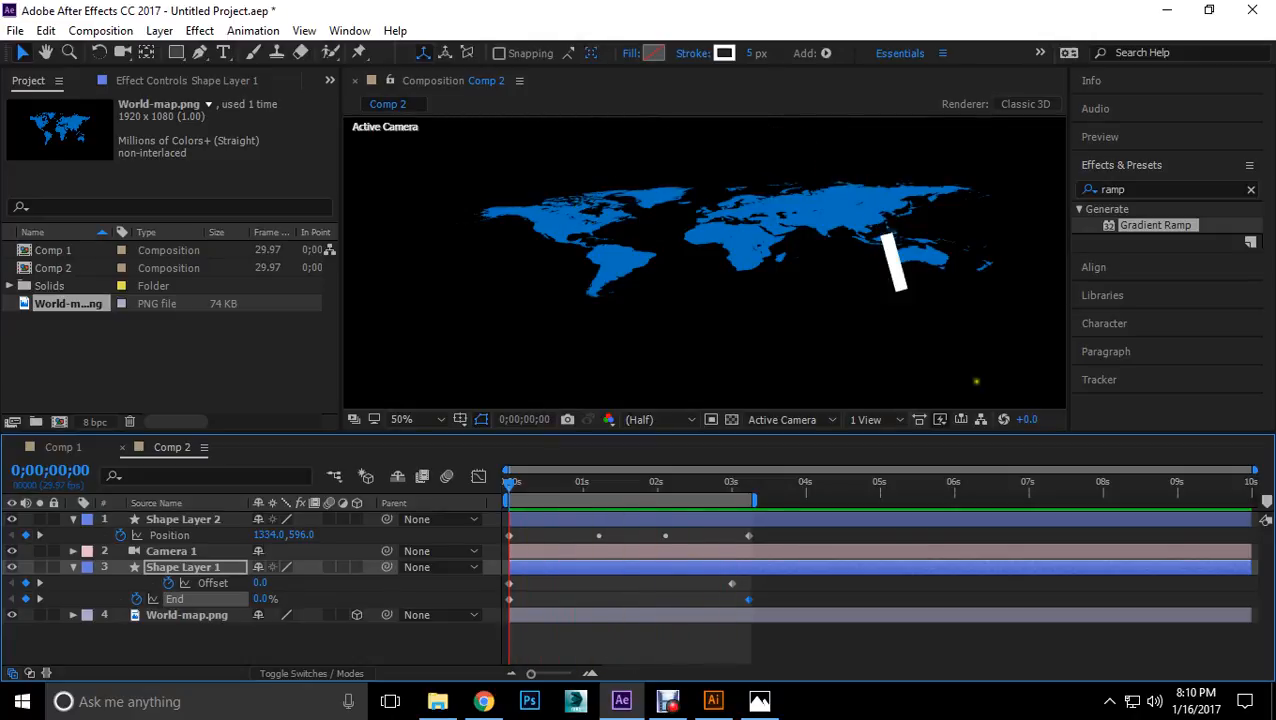
click(358, 645)
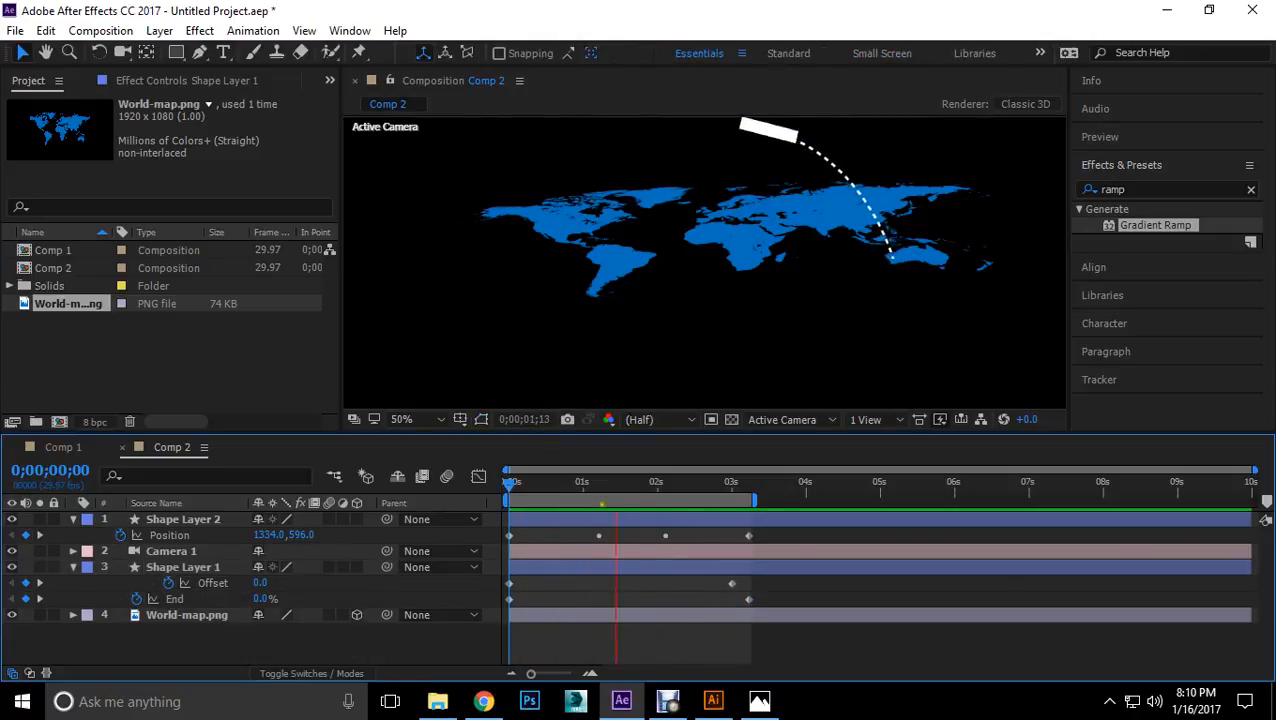
click(605, 485)
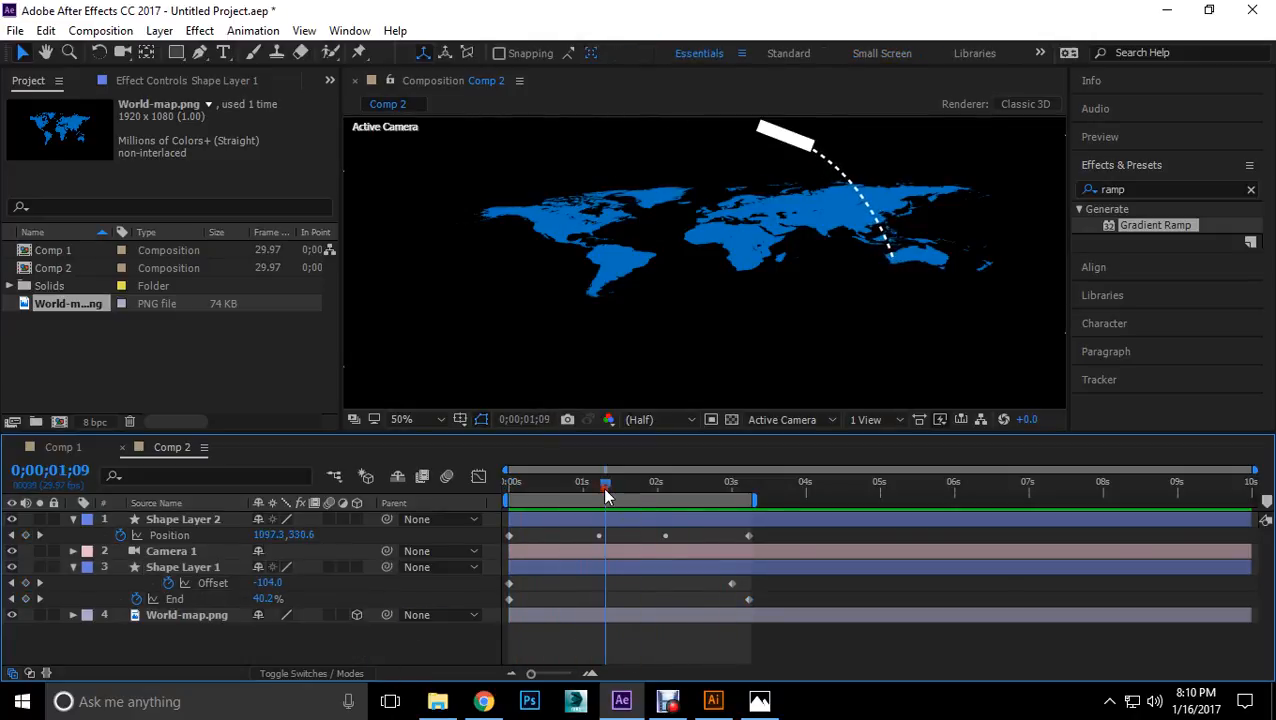
mouse_move(611, 490)
mouse_down()
mouse_move(523, 490)
mouse_move(740, 507)
mouse_move(577, 505)
mouse_move(749, 505)
mouse_move(255, 533)
mouse_up()
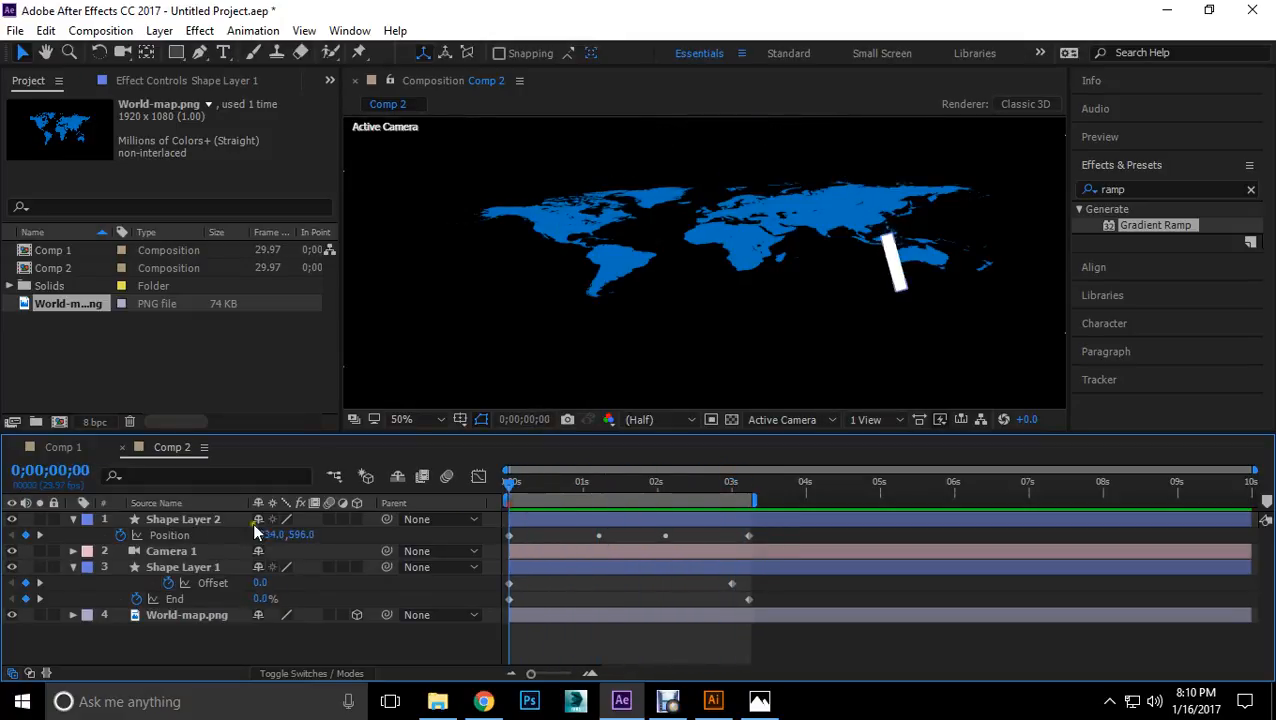
click(74, 520)
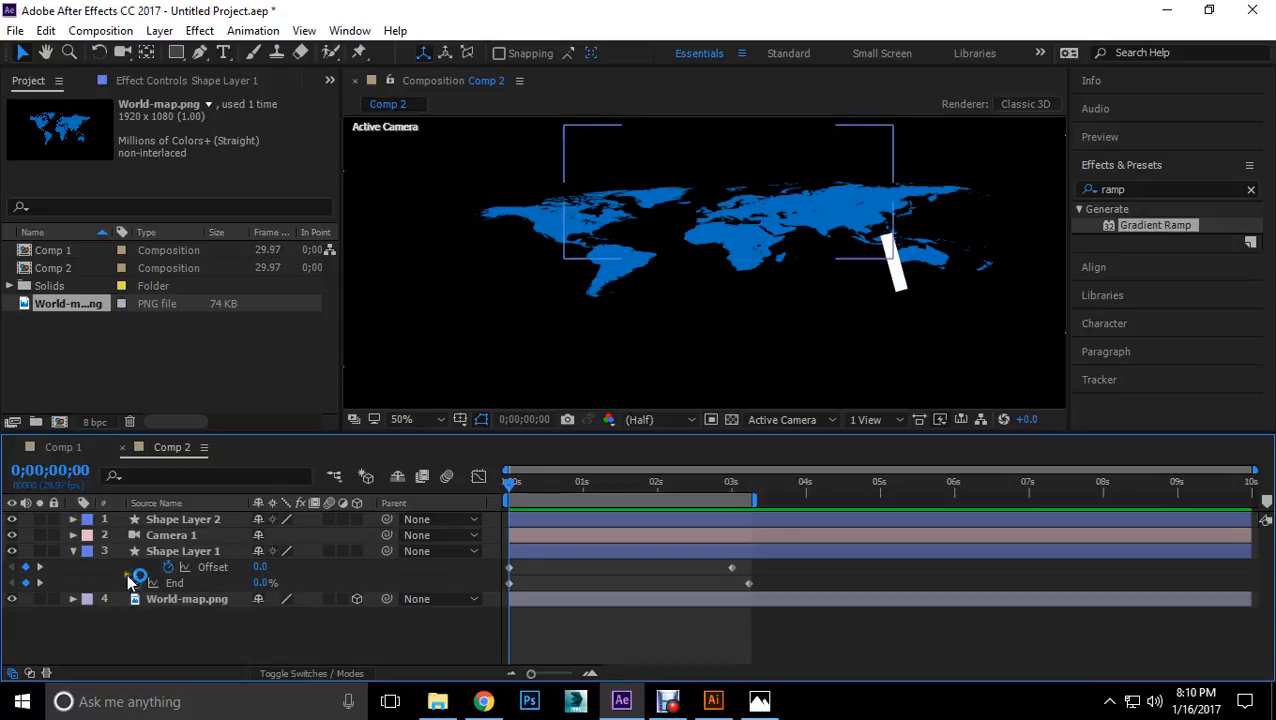
click(71, 551)
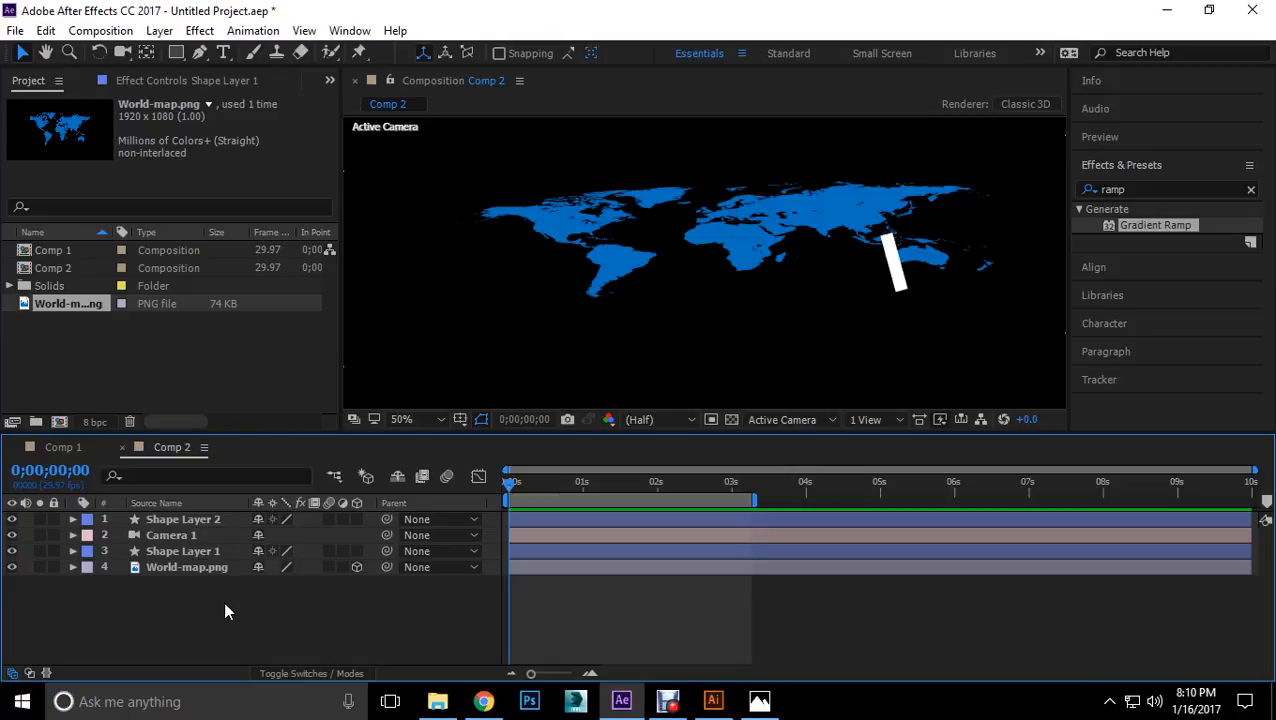
Step: Create a new 1920 x 1080 composition lasting 10 seconds at 29.97 fps
click(100, 30)
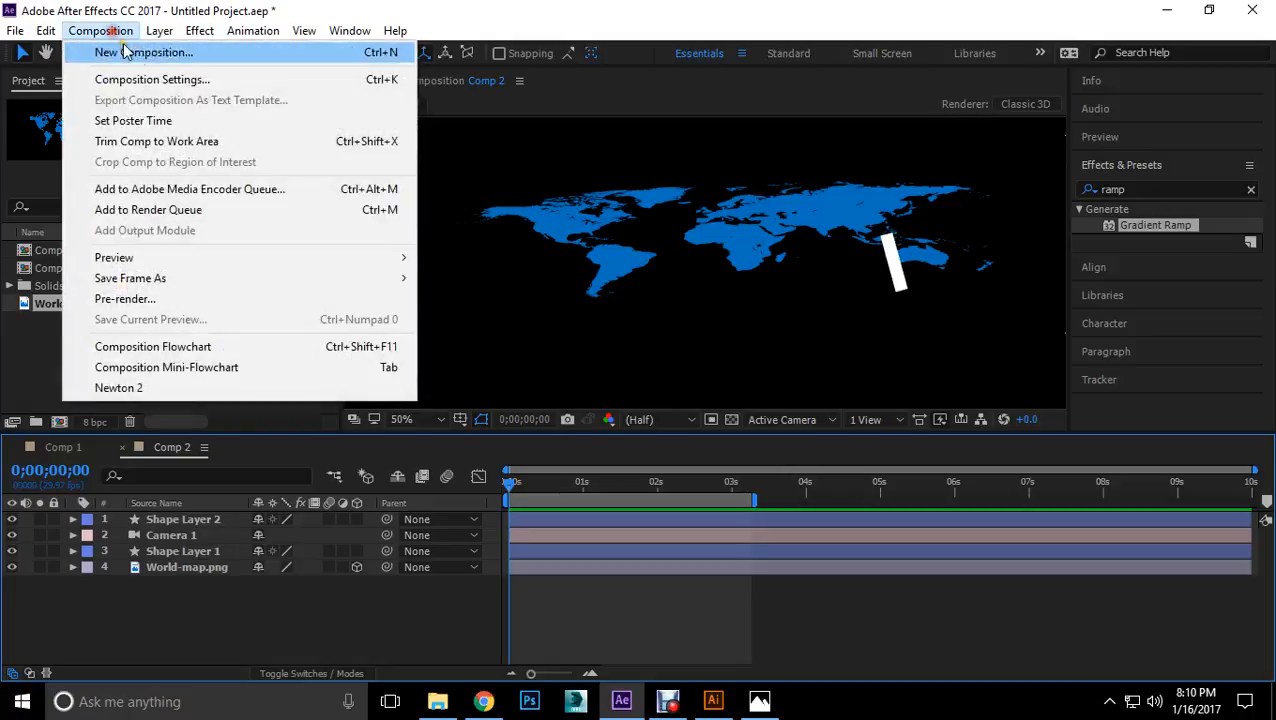
click(143, 54)
click(738, 543)
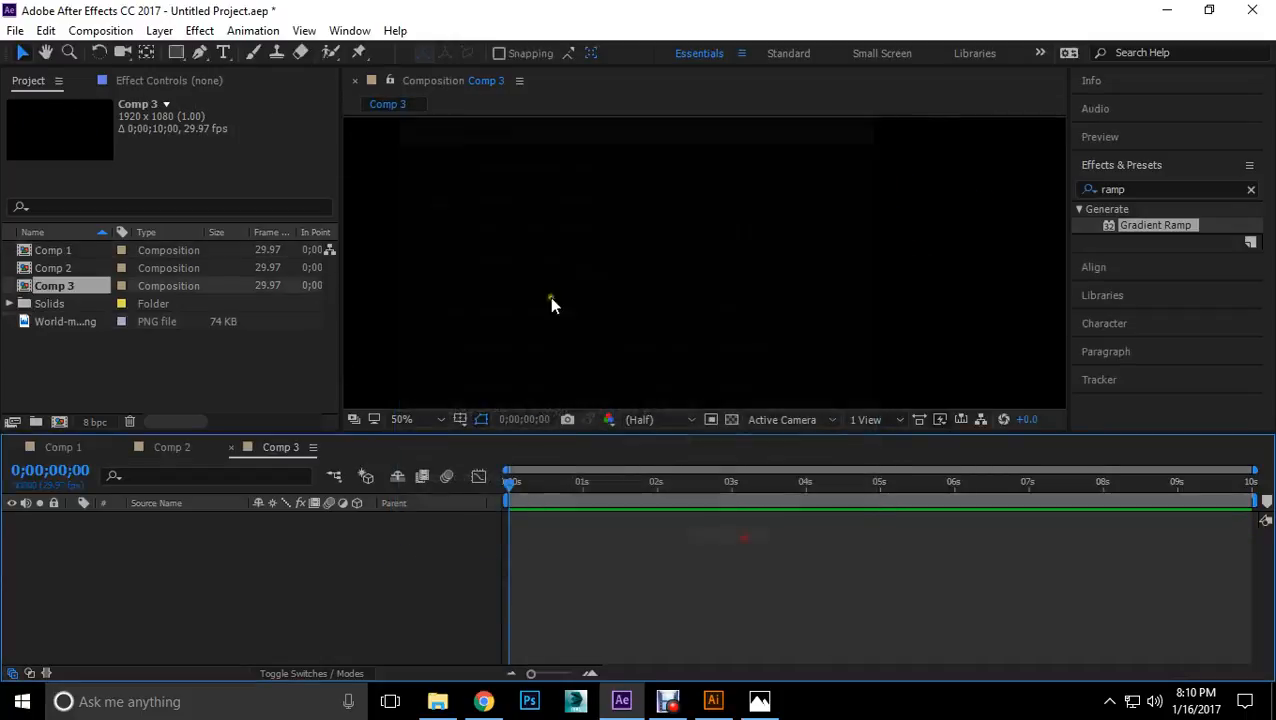
Step: Add a solid layer to the new composition with its color set to white (FFFFFF)
right_click(171, 560)
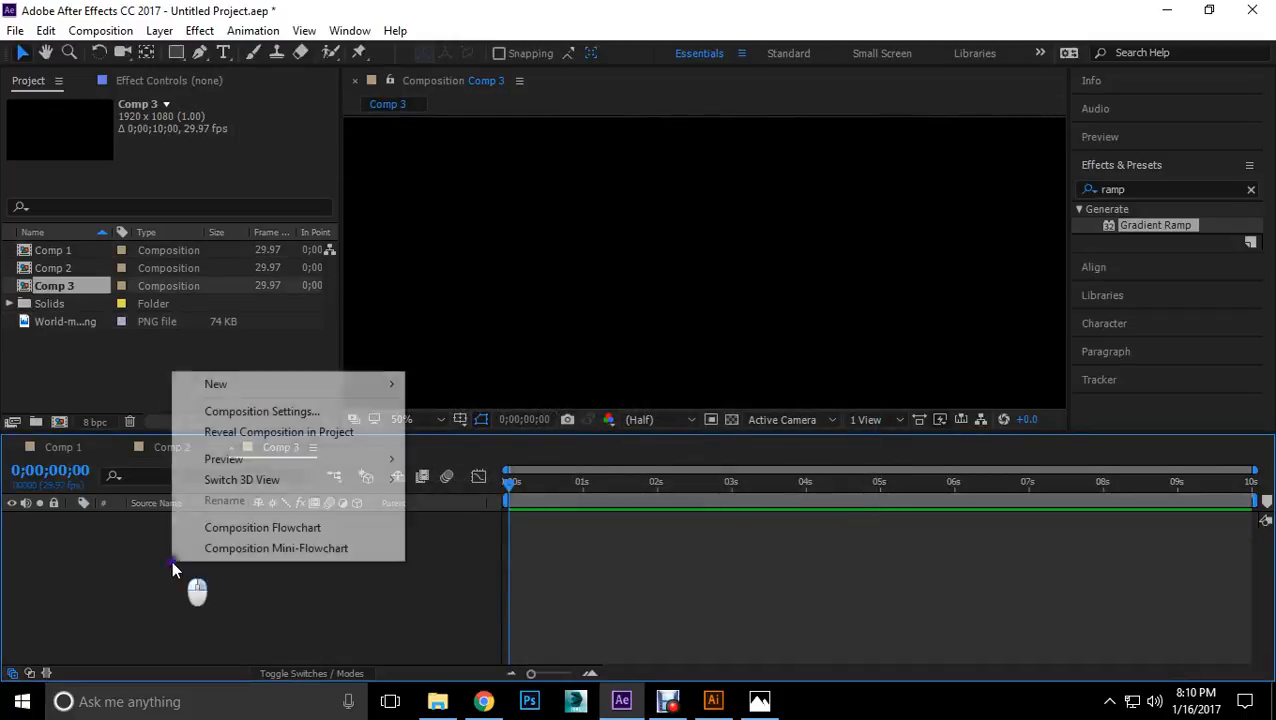
mouse_move(405, 388)
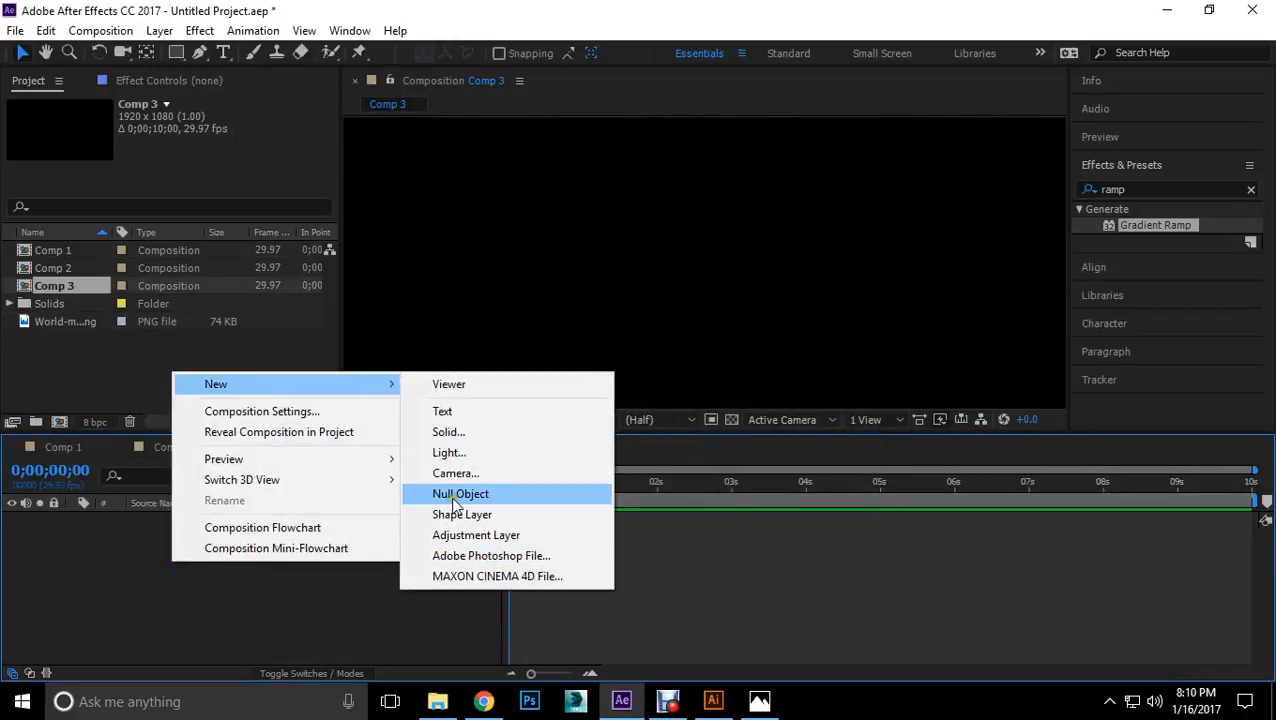
click(452, 434)
click(627, 466)
drag(416, 243, 415, 232)
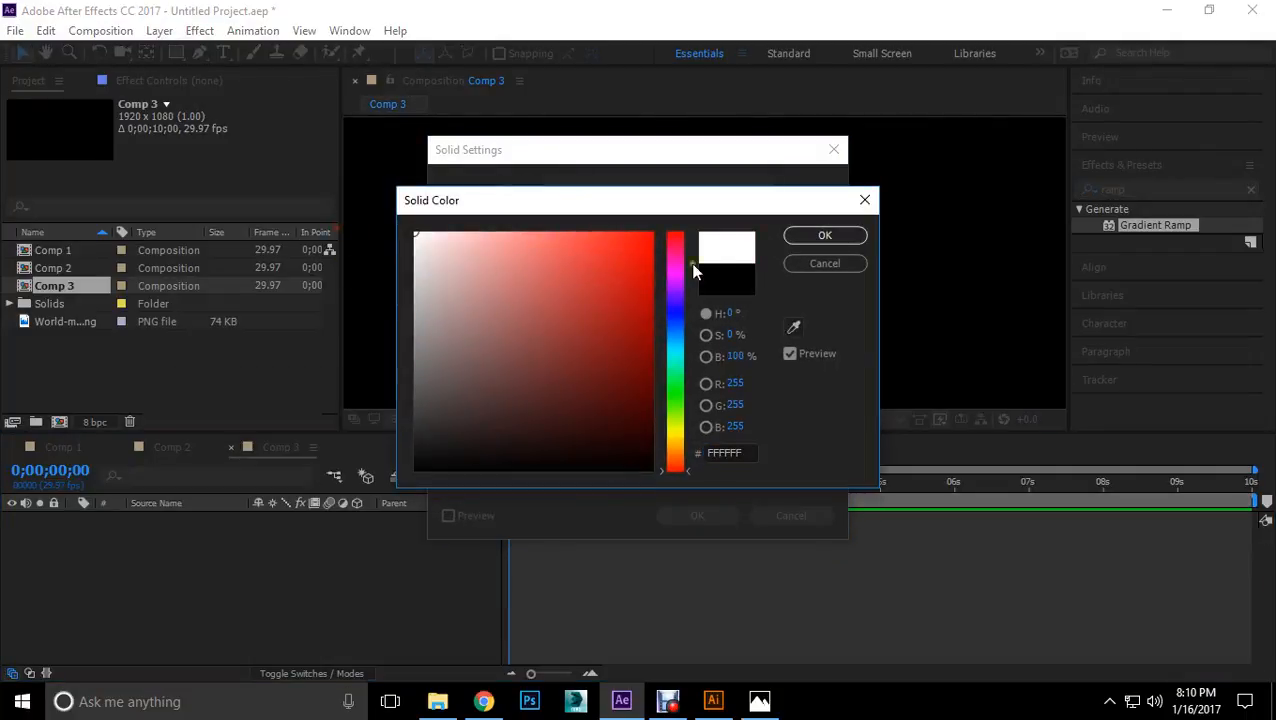
click(824, 238)
click(710, 515)
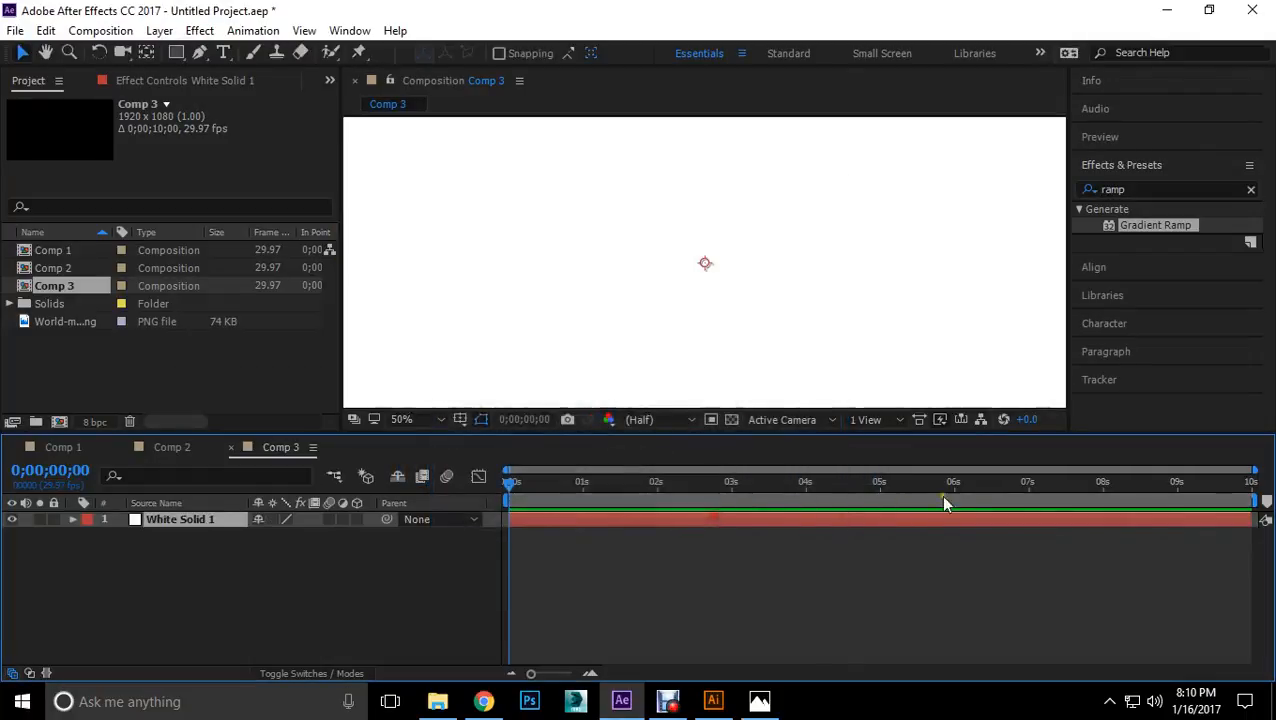
Step: Apply the Gradient Ramp effect to the white solid and open the composition view's magnification options
click(1145, 226)
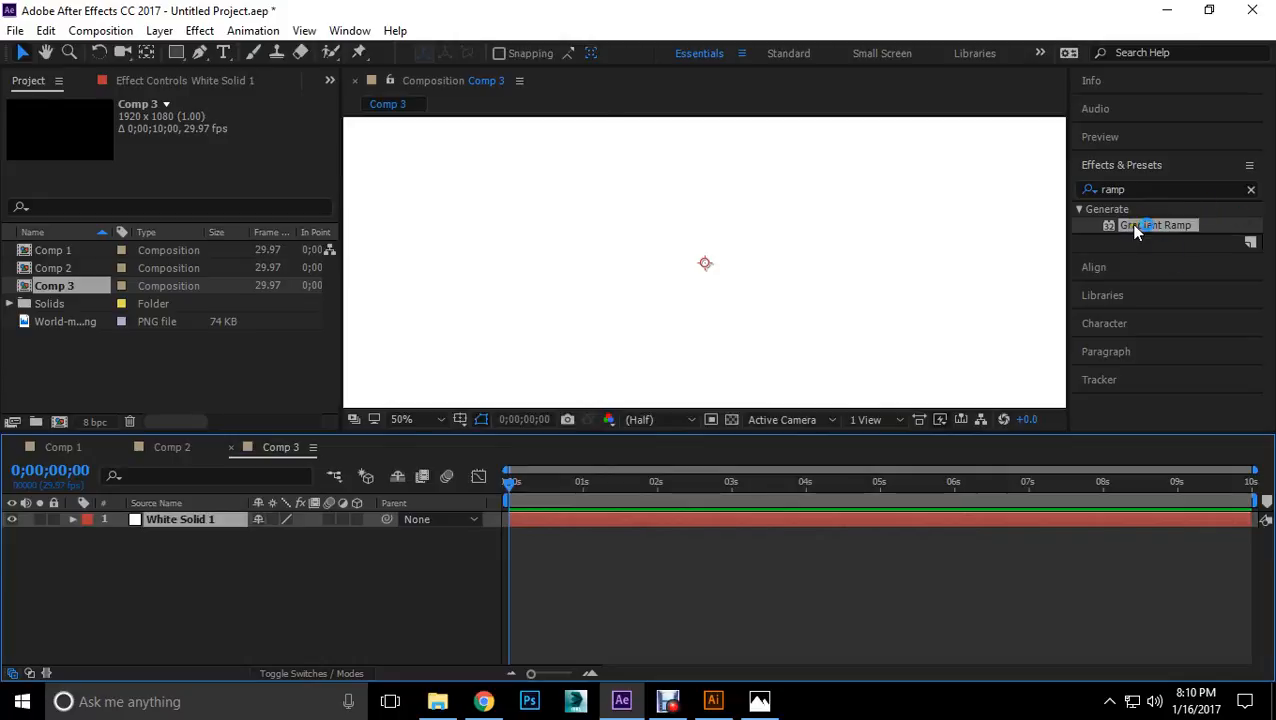
drag(1135, 230, 797, 347)
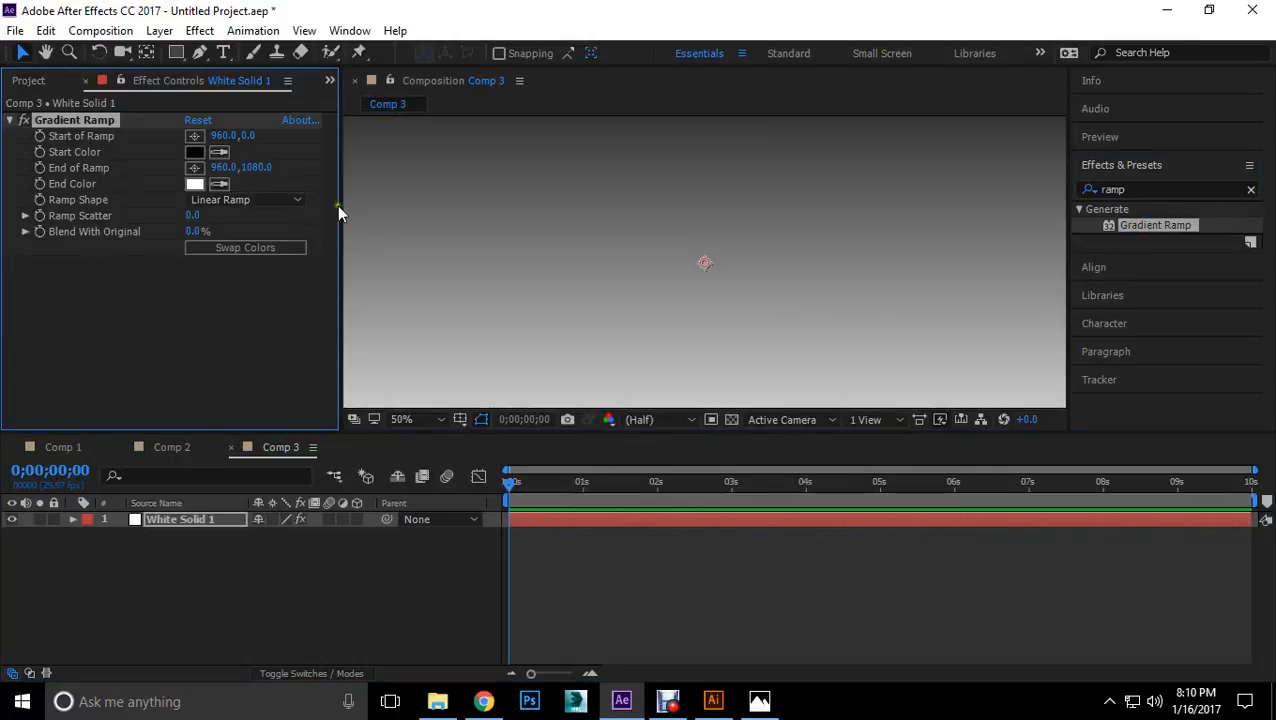
click(434, 420)
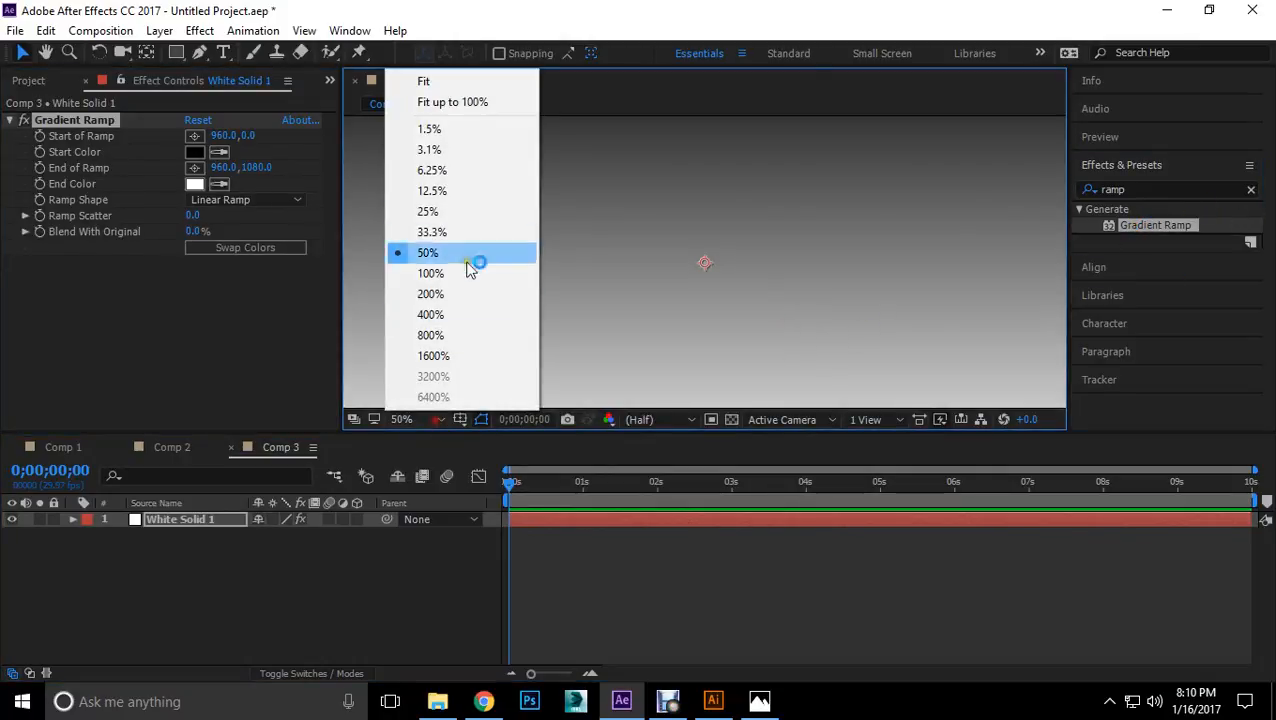
Step: Fit the composition in the viewer and set the Gradient Ramp's shape to Radial Ramp
click(444, 103)
click(245, 200)
click(242, 240)
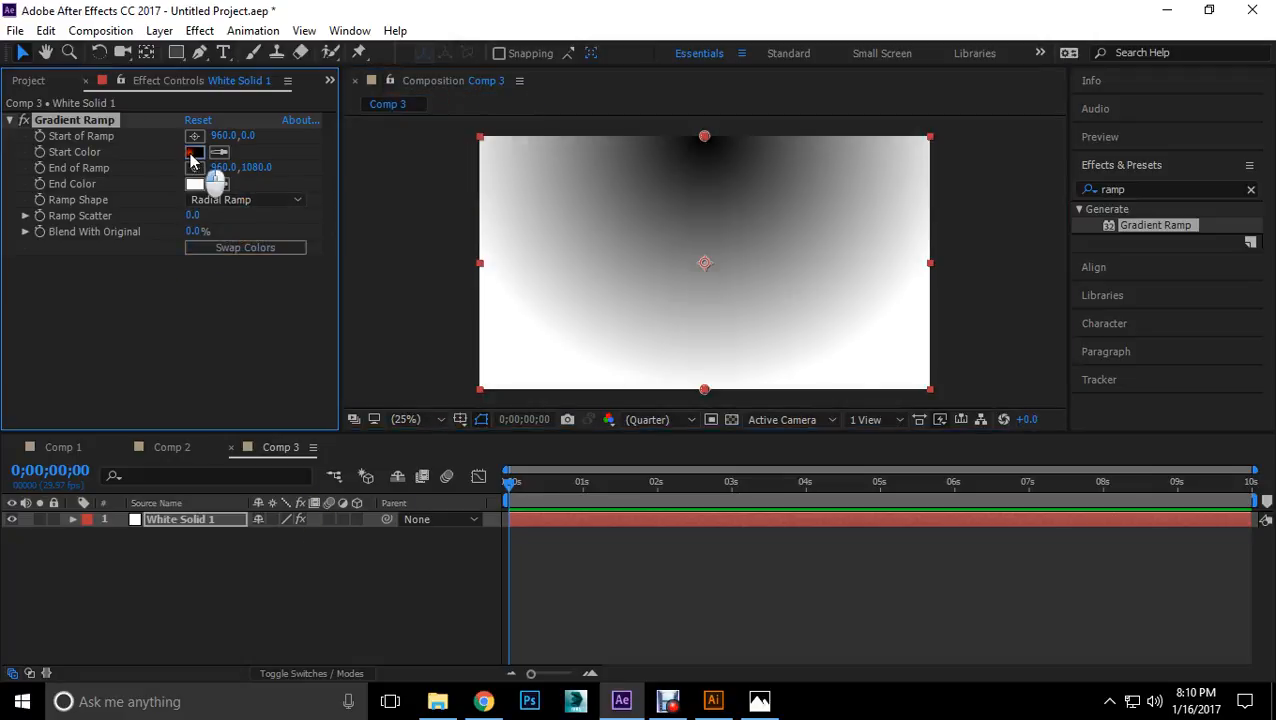
Step: Set the Gradient Ramp's start color to light gray CACACA
click(194, 152)
click(416, 233)
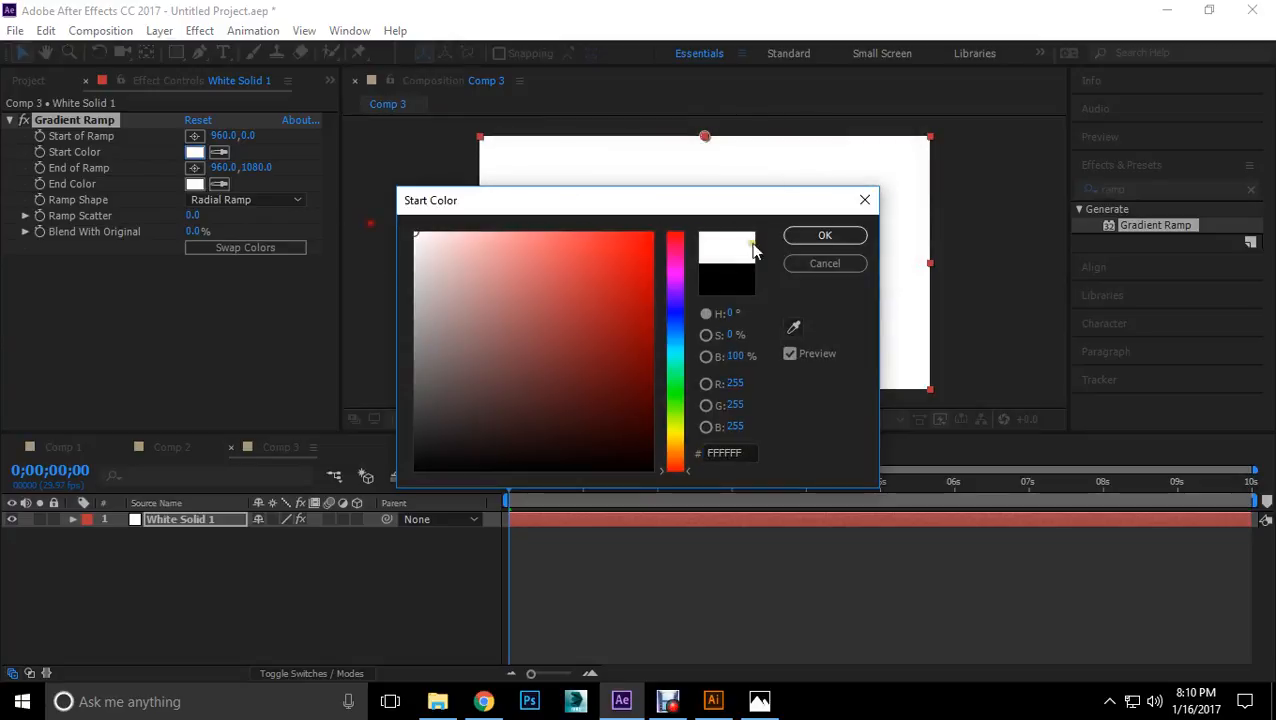
click(416, 281)
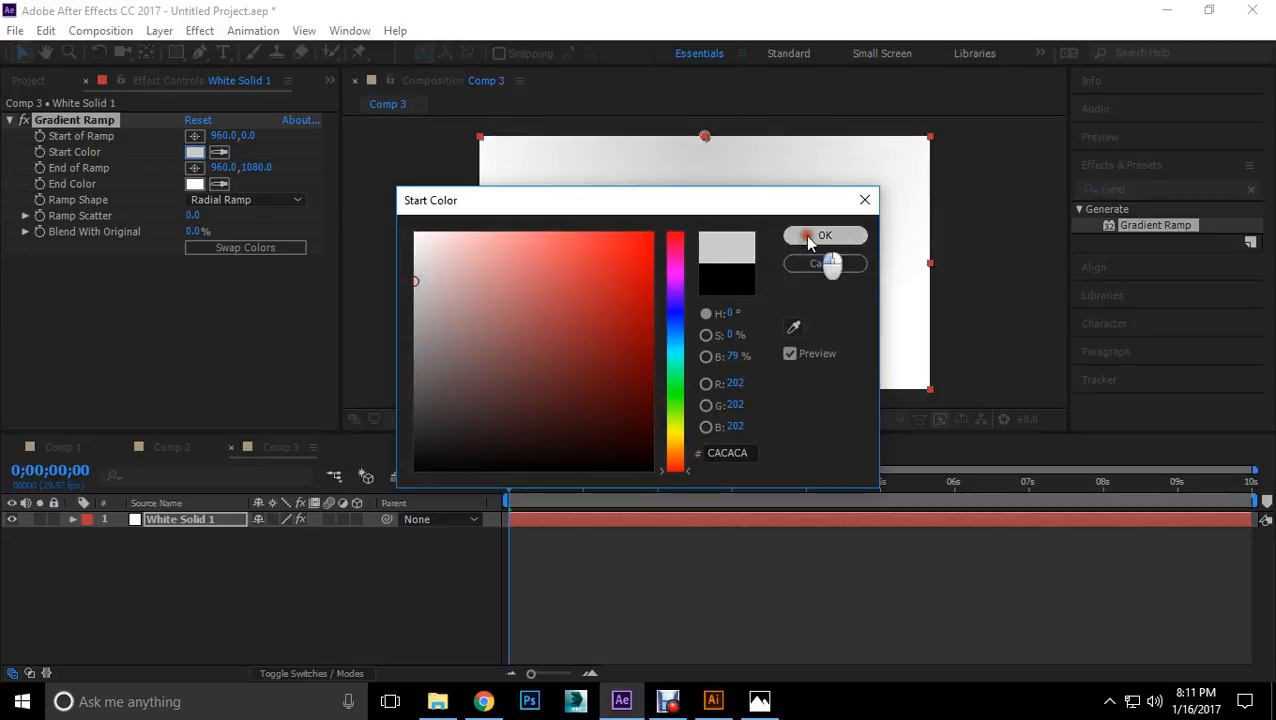
click(825, 235)
Step: Set the Gradient Ramp's end color to dark gray 605F5F
click(196, 184)
click(416, 383)
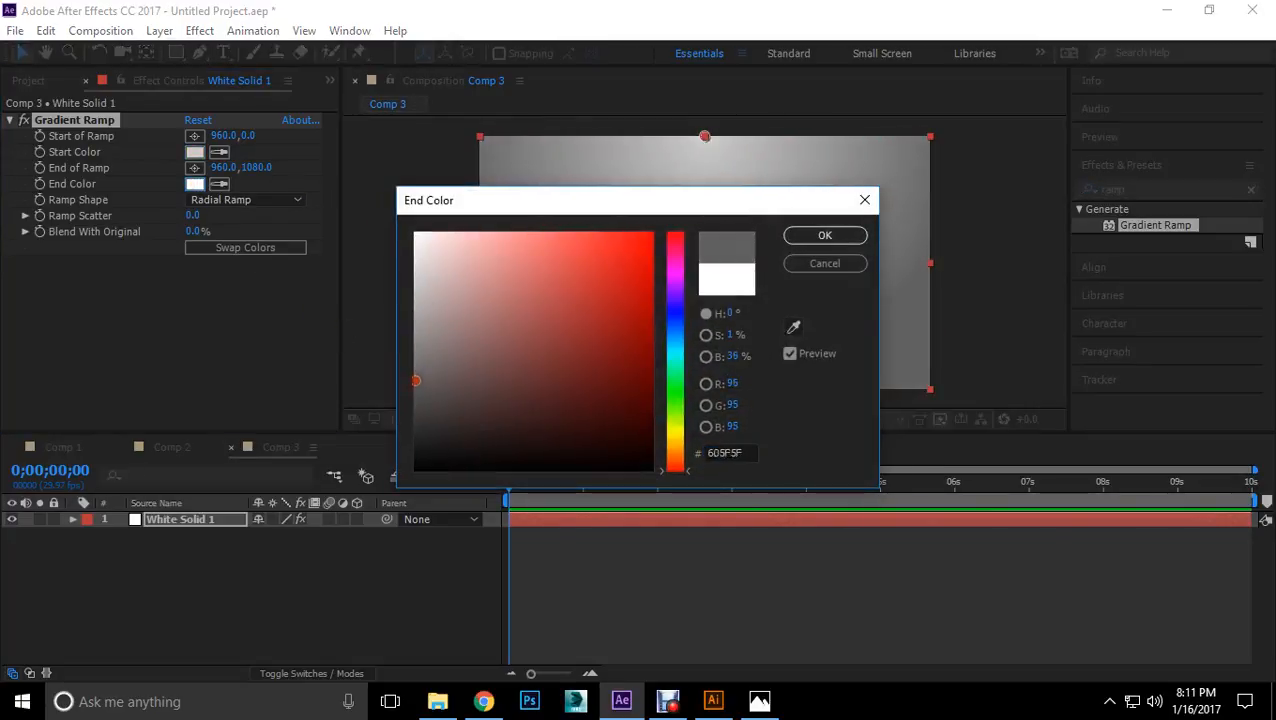
click(825, 235)
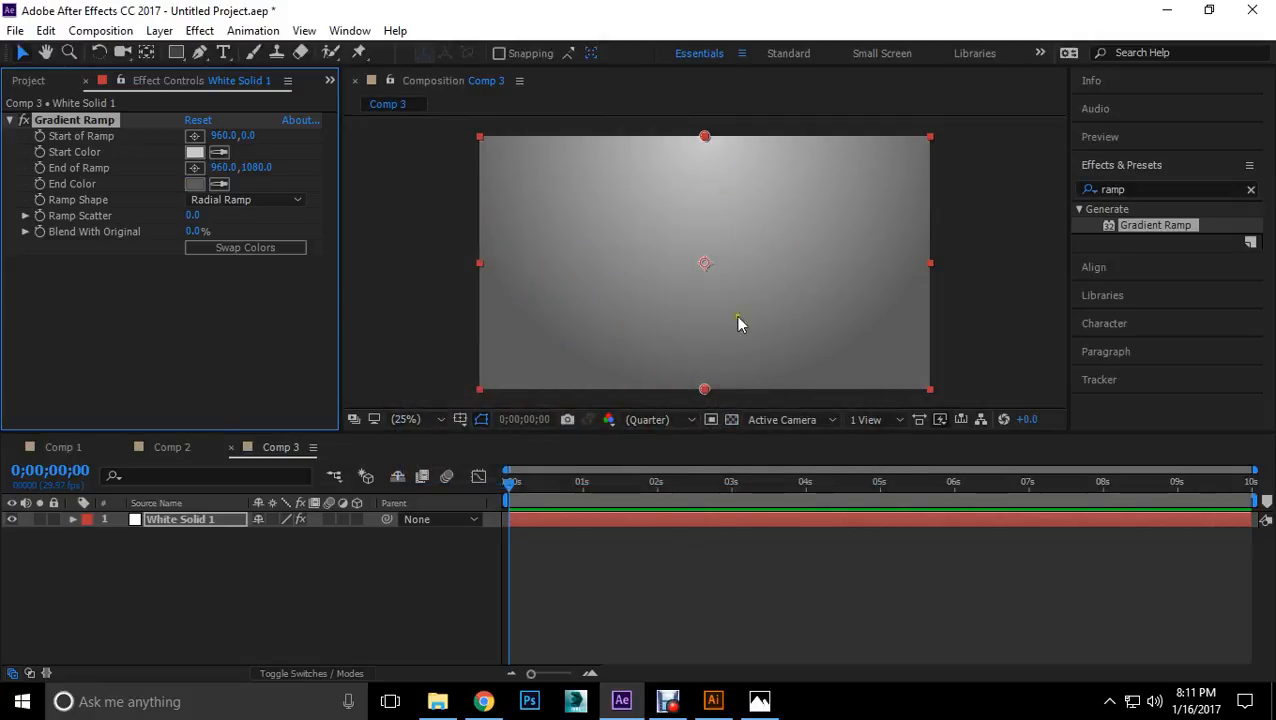
Step: Move the ramp's end point to about -8, 1084 at the lower-left corner and its start point to about 964, 204, then deselect the layer
drag(704, 392, 478, 391)
drag(711, 141, 708, 186)
click(1041, 232)
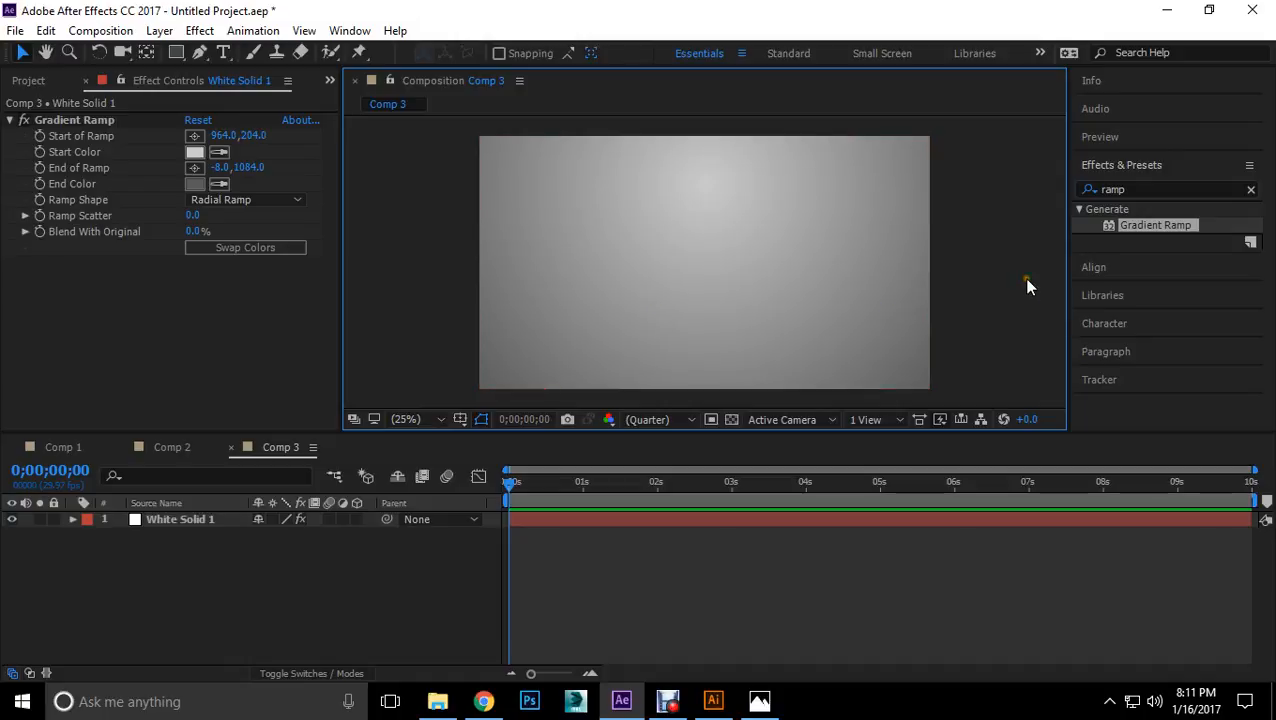
click(768, 264)
click(505, 578)
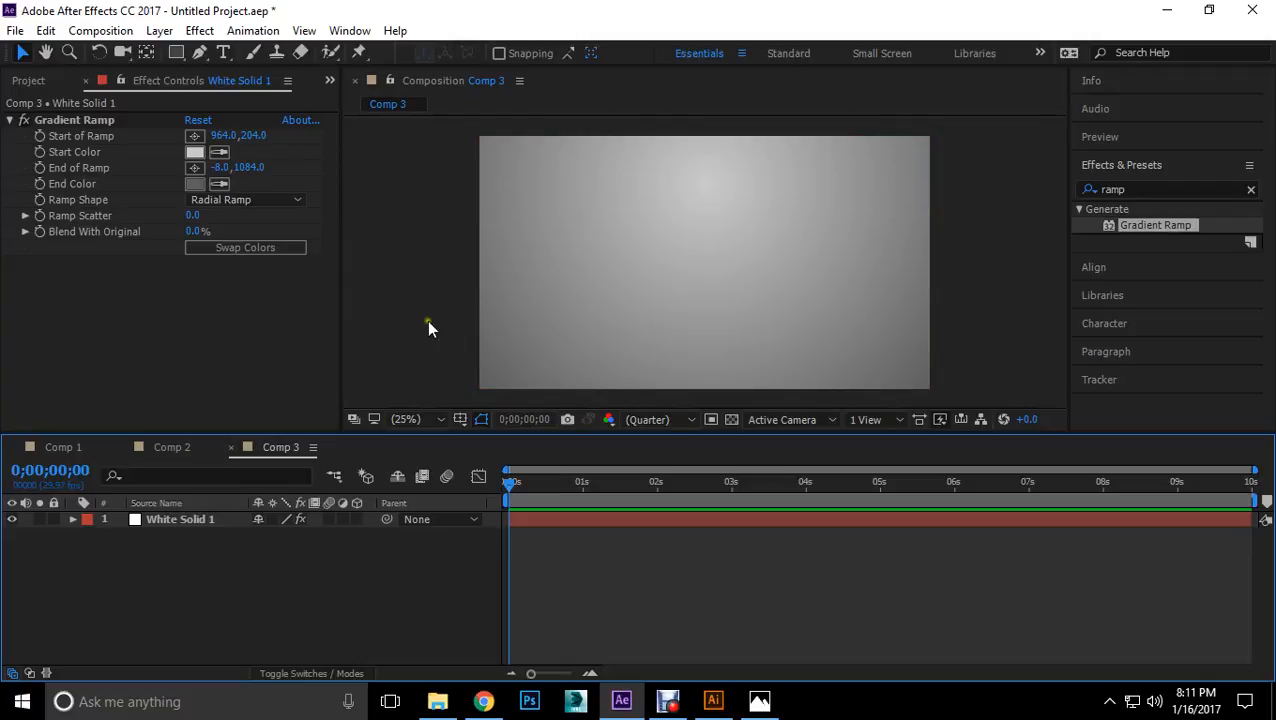
Step: Add a new white solid named White Solid 2, 1920 by 1080 px, to Comp 3
right_click(173, 556)
click(237, 382)
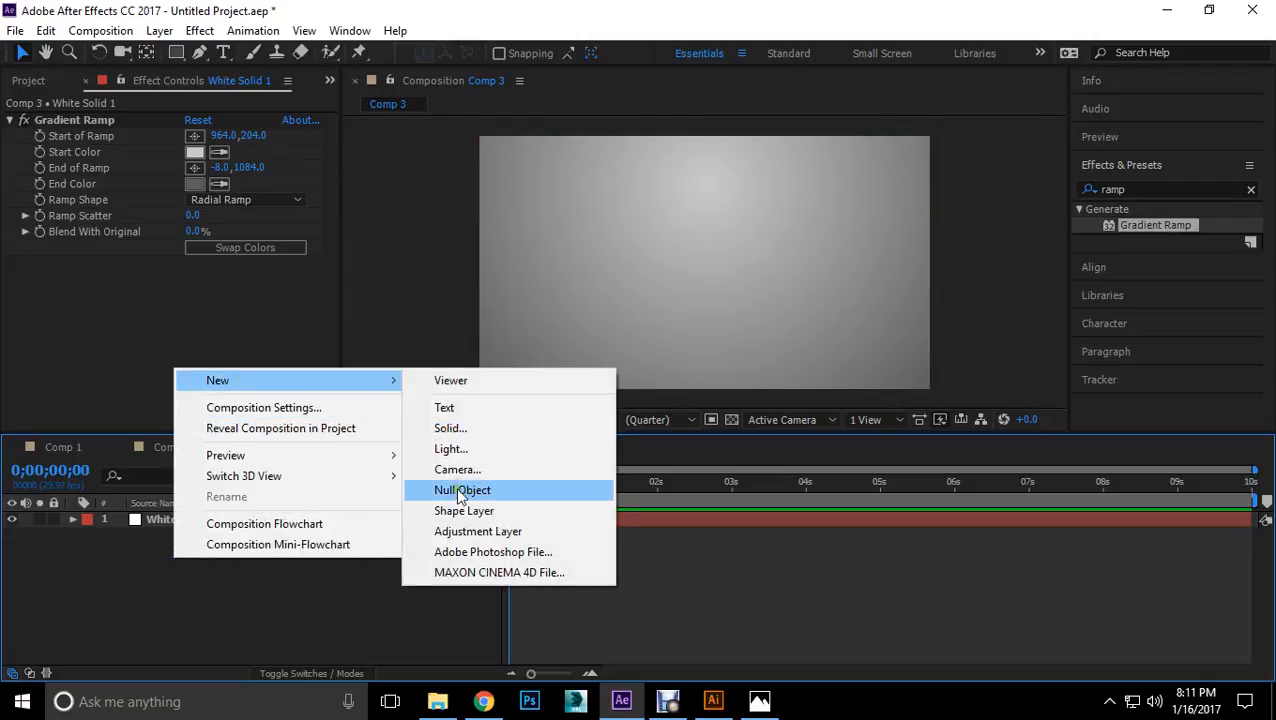
click(468, 430)
click(698, 518)
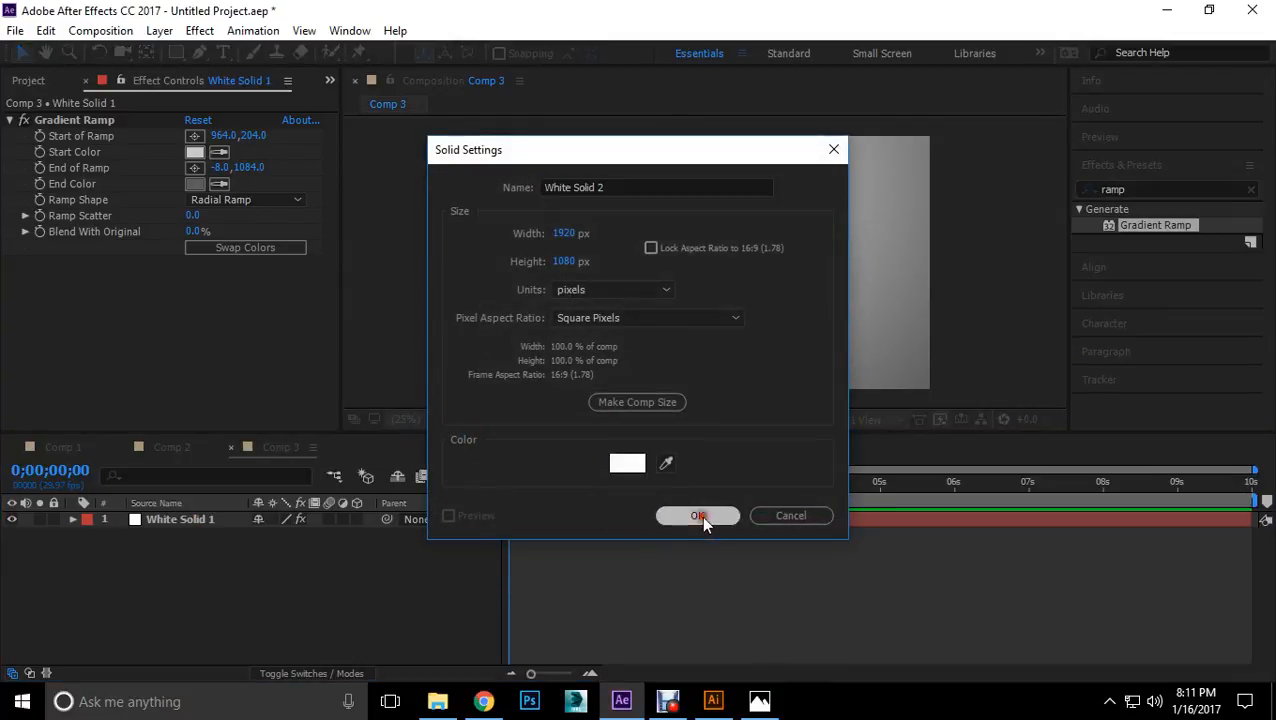
Step: Mask White Solid 2 to a small upright rectangle near the top center of the composition and deselect it
click(175, 52)
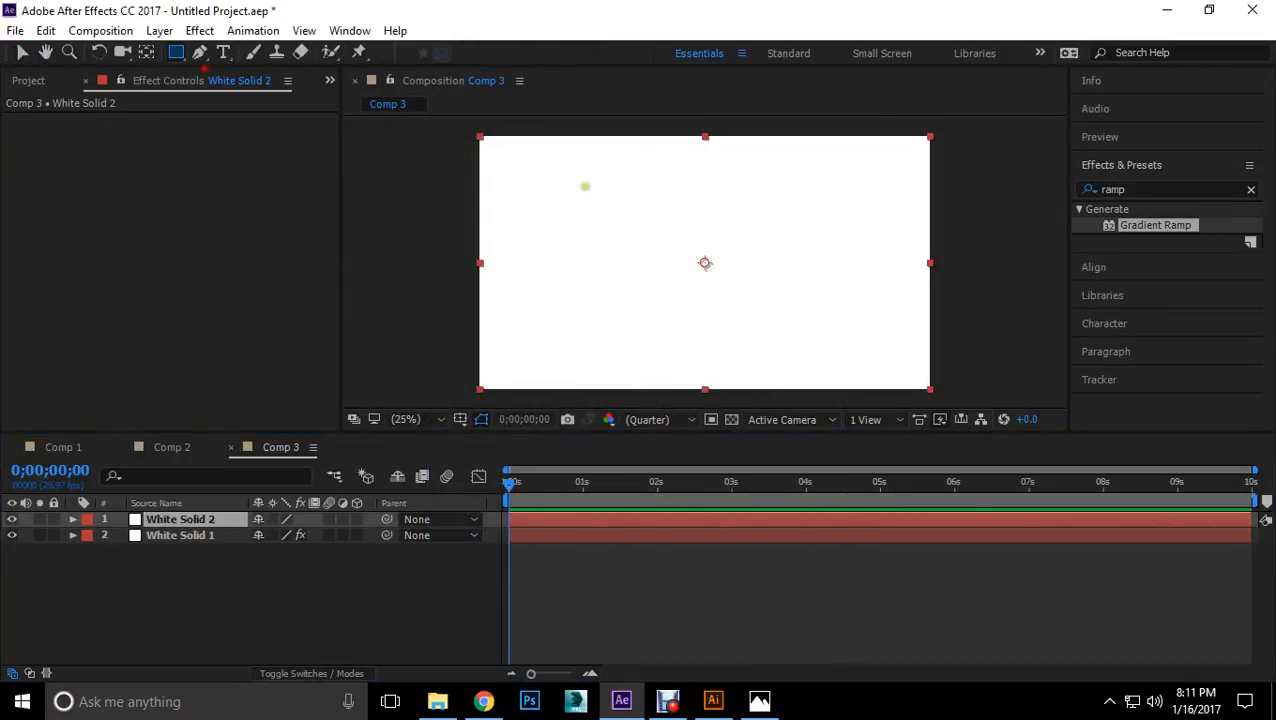
mouse_move(690, 158)
mouse_down()
mouse_move(706, 228)
mouse_move(721, 177)
mouse_move(696, 172)
mouse_up()
click(22, 53)
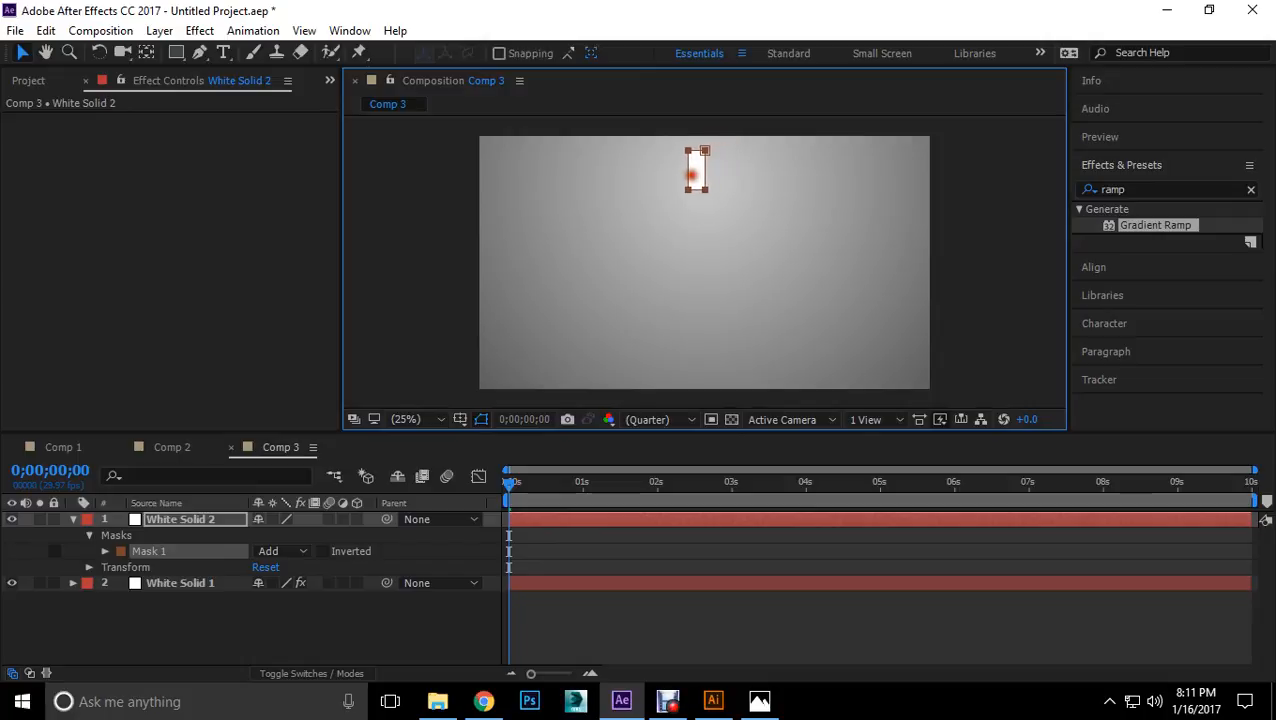
click(424, 186)
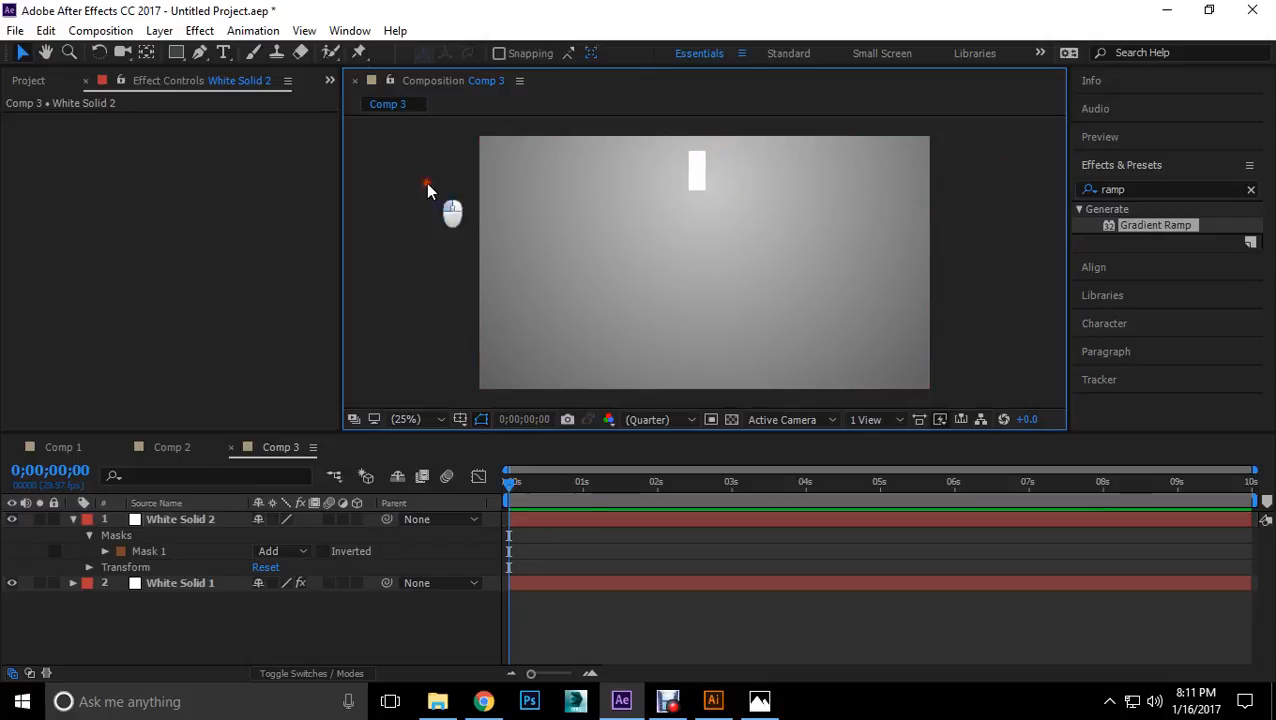
click(699, 176)
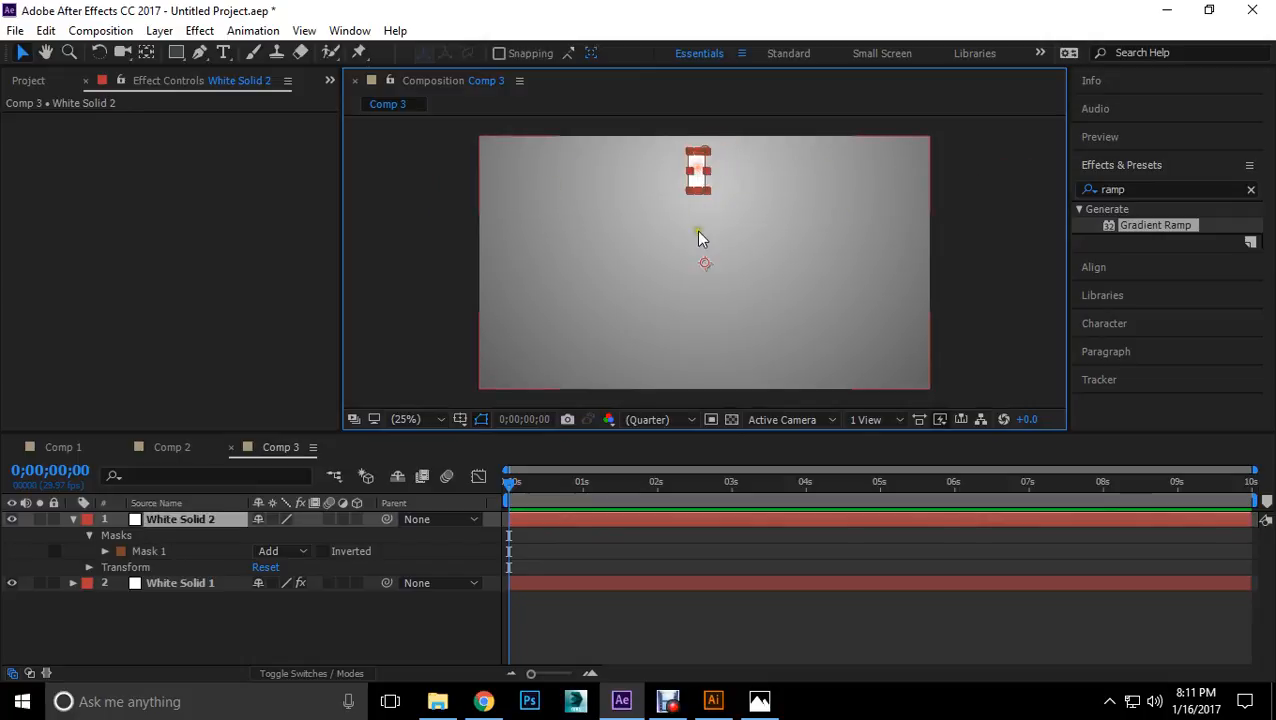
click(397, 216)
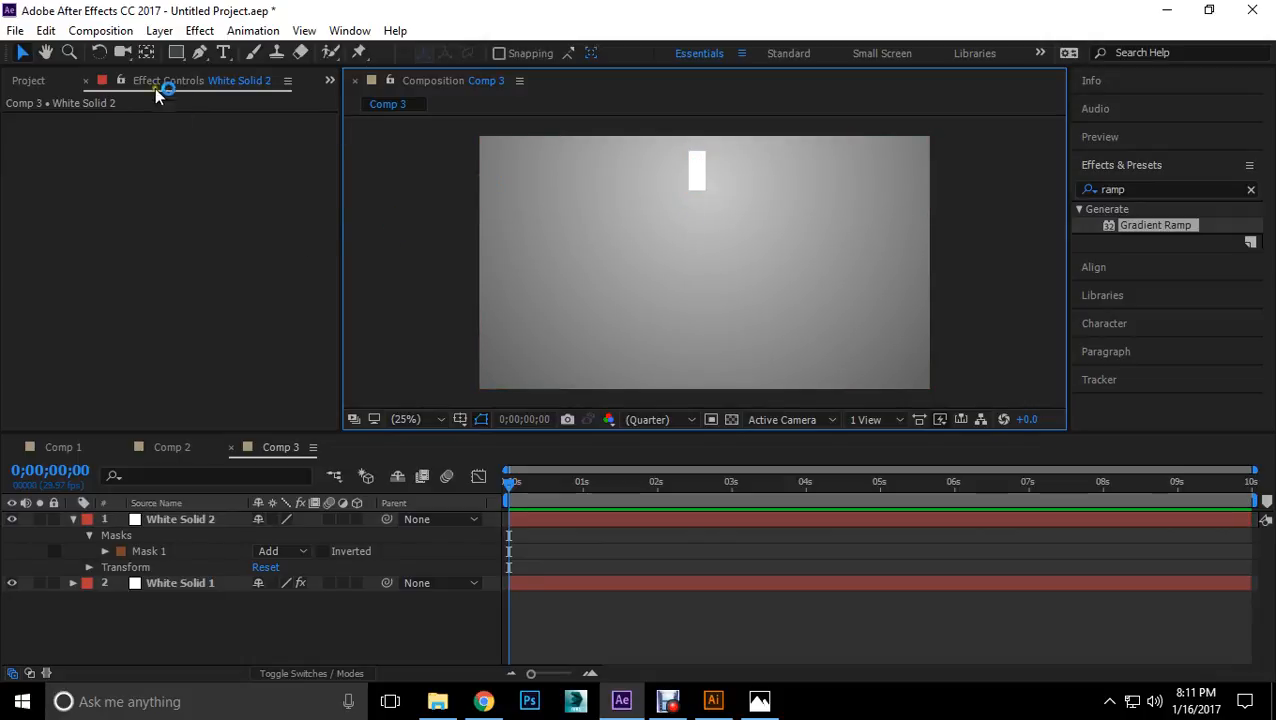
Step: Draw a small white circle on a new shape layer just below the rectangle
click(176, 52)
click(252, 92)
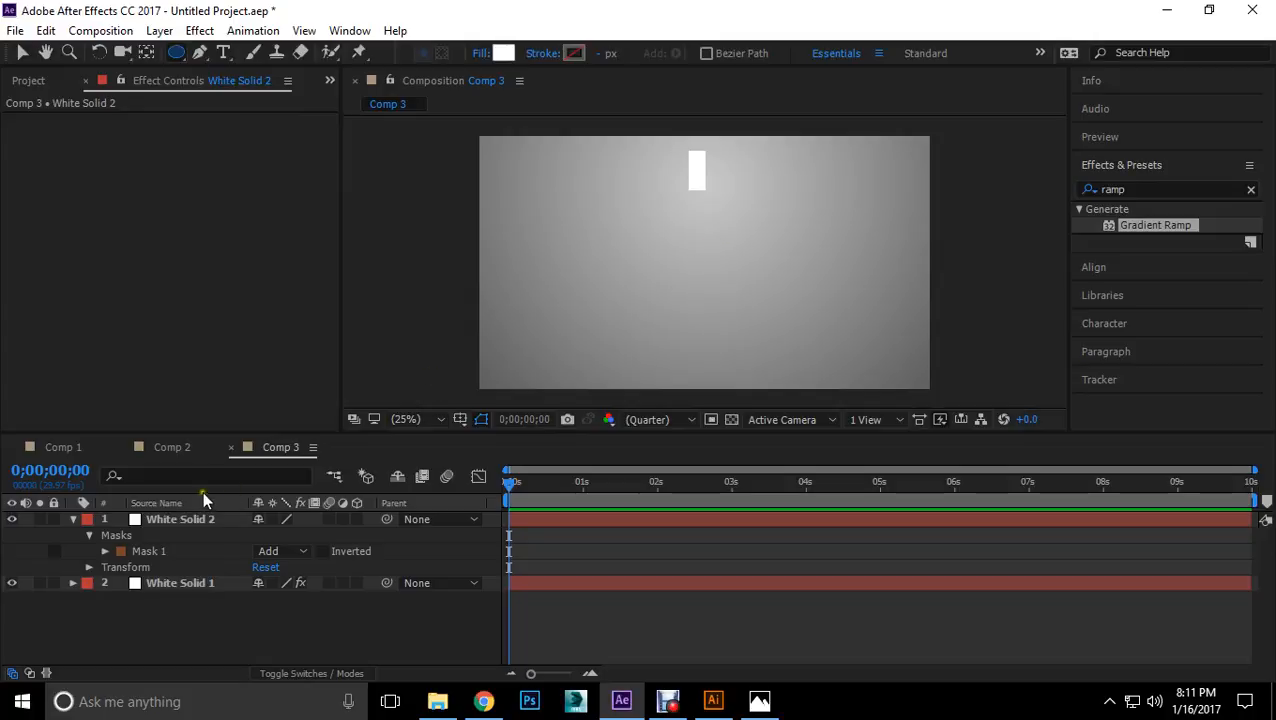
mouse_move(696, 224)
mouse_down()
mouse_move(743, 273)
mouse_move(694, 240)
mouse_move(704, 246)
mouse_up()
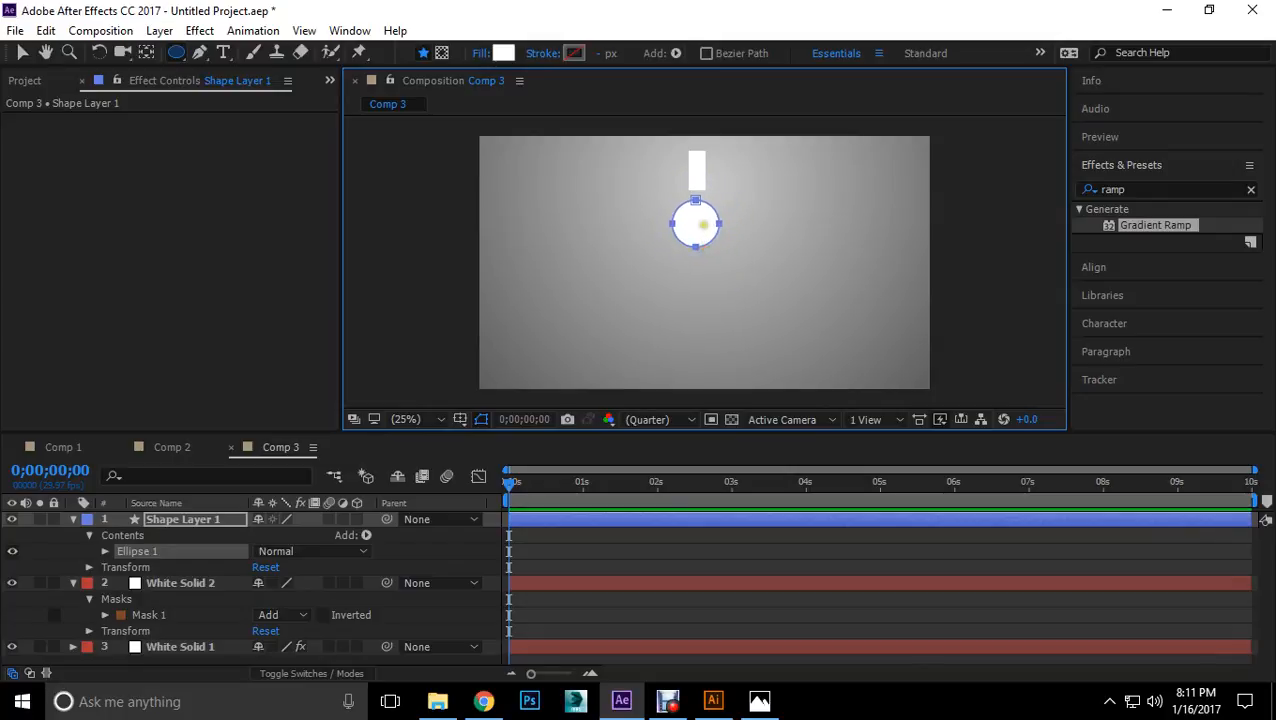
click(22, 52)
click(693, 220)
key(Delete)
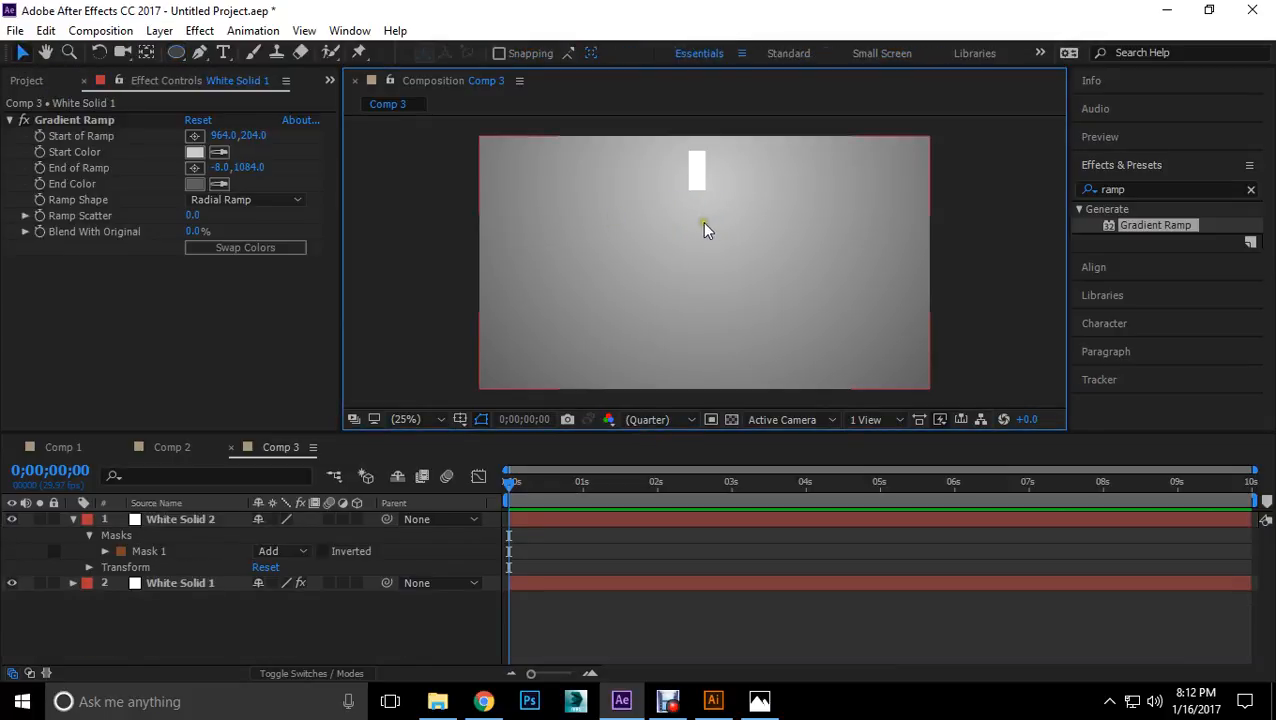
key(ctrl+z)
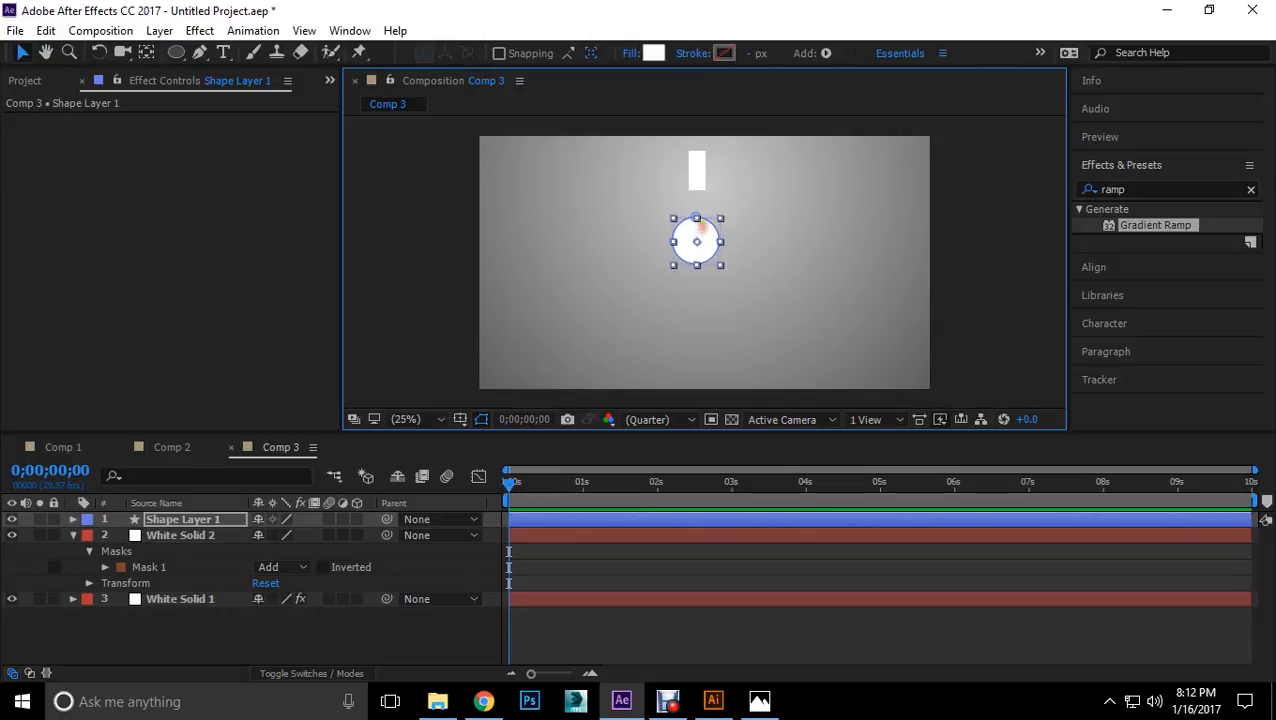
Step: Expand the contents of Shape Layer 1 down to Ellipse 1 and select its path, Path 1
scroll(706, 226, up, 1)
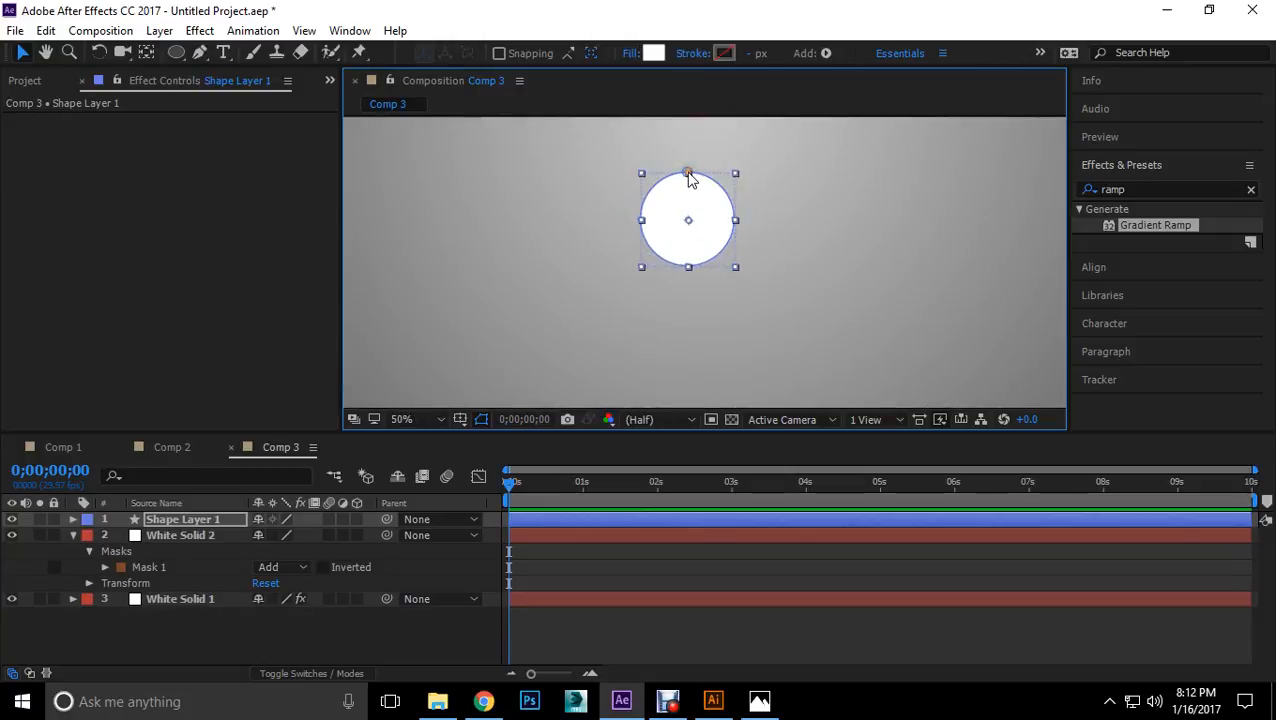
click(746, 178)
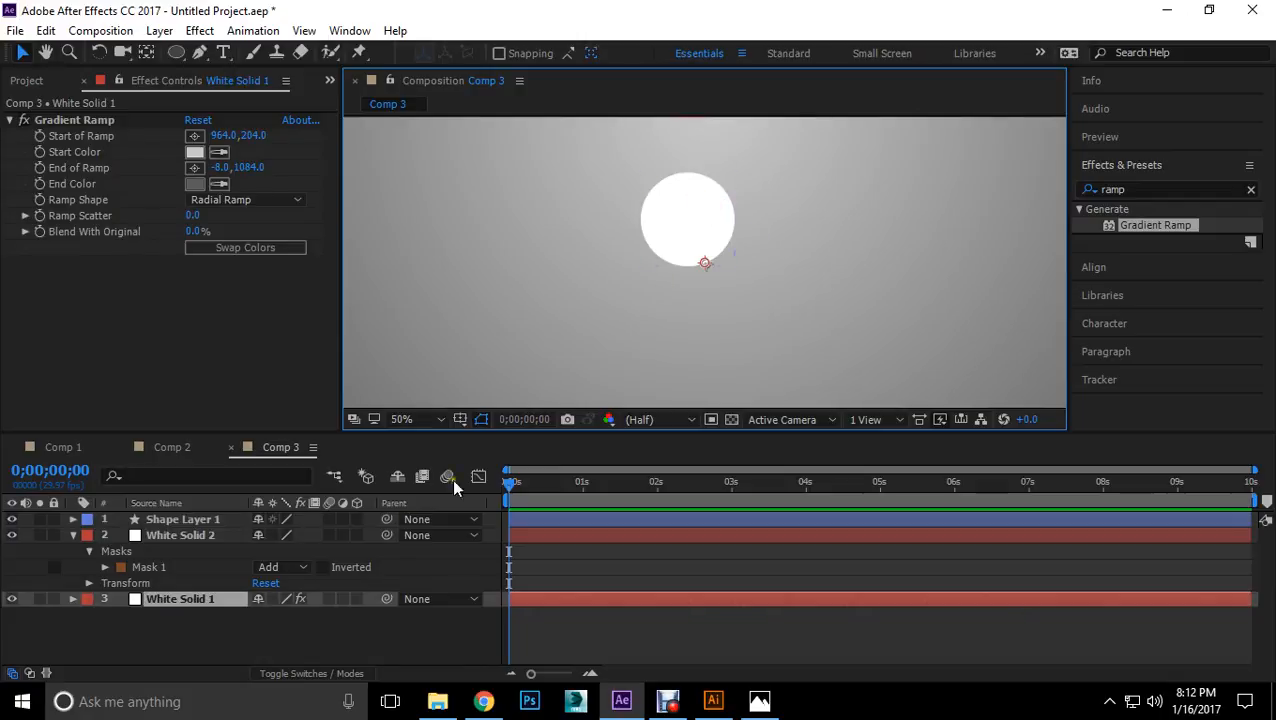
click(73, 519)
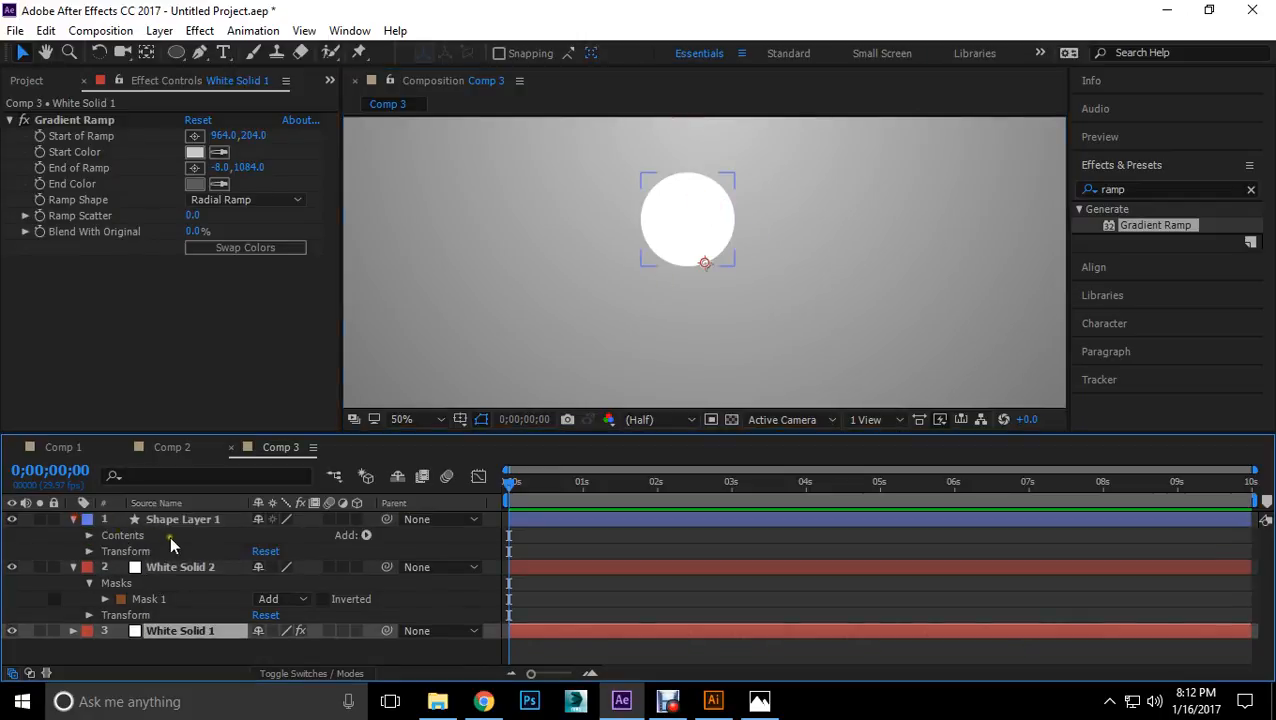
click(90, 535)
click(118, 553)
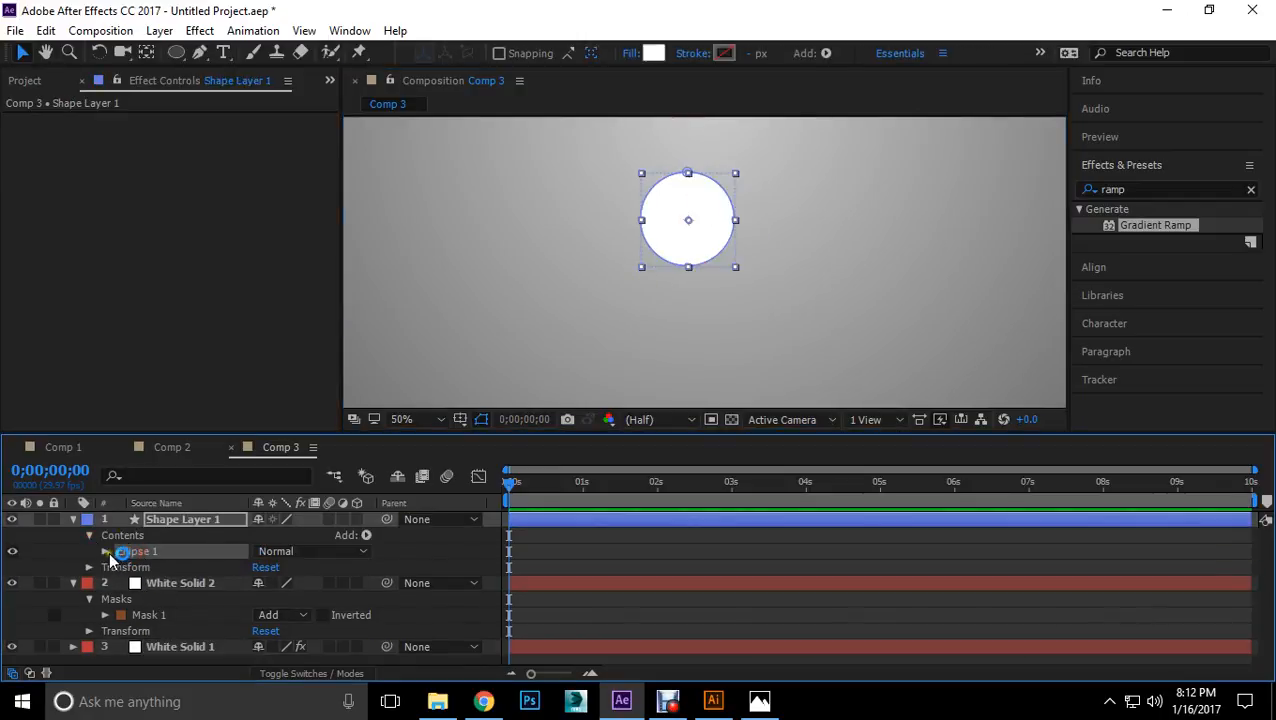
click(106, 551)
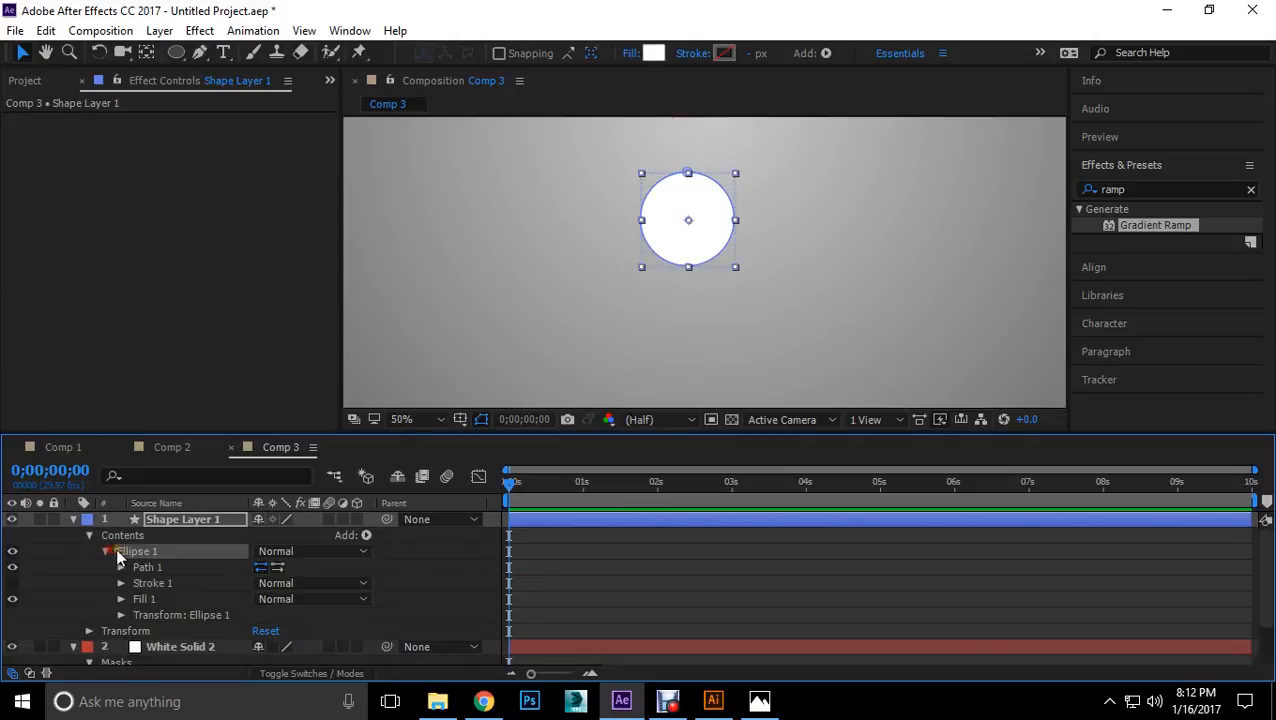
click(147, 567)
Step: Convert the circle's top vertex into a sharp corner with the Convert Vertex tool
click(687, 172)
right_click(687, 172)
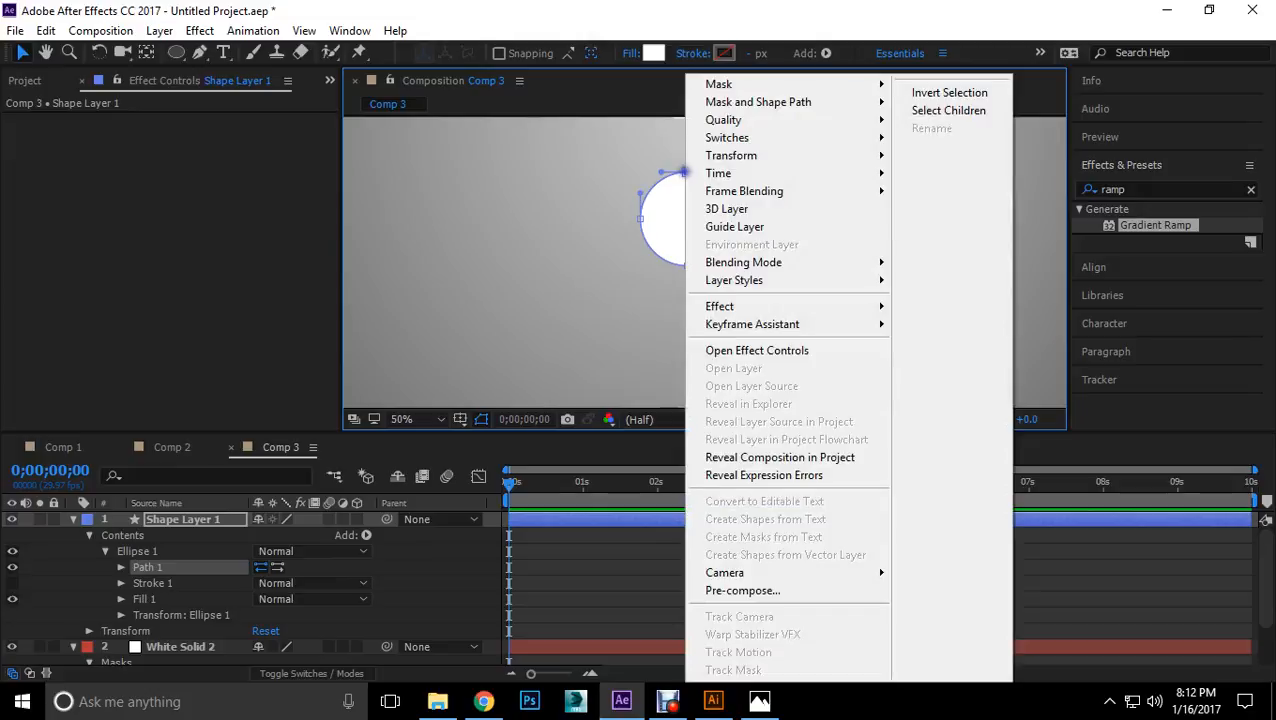
drag(202, 56, 256, 112)
click(687, 172)
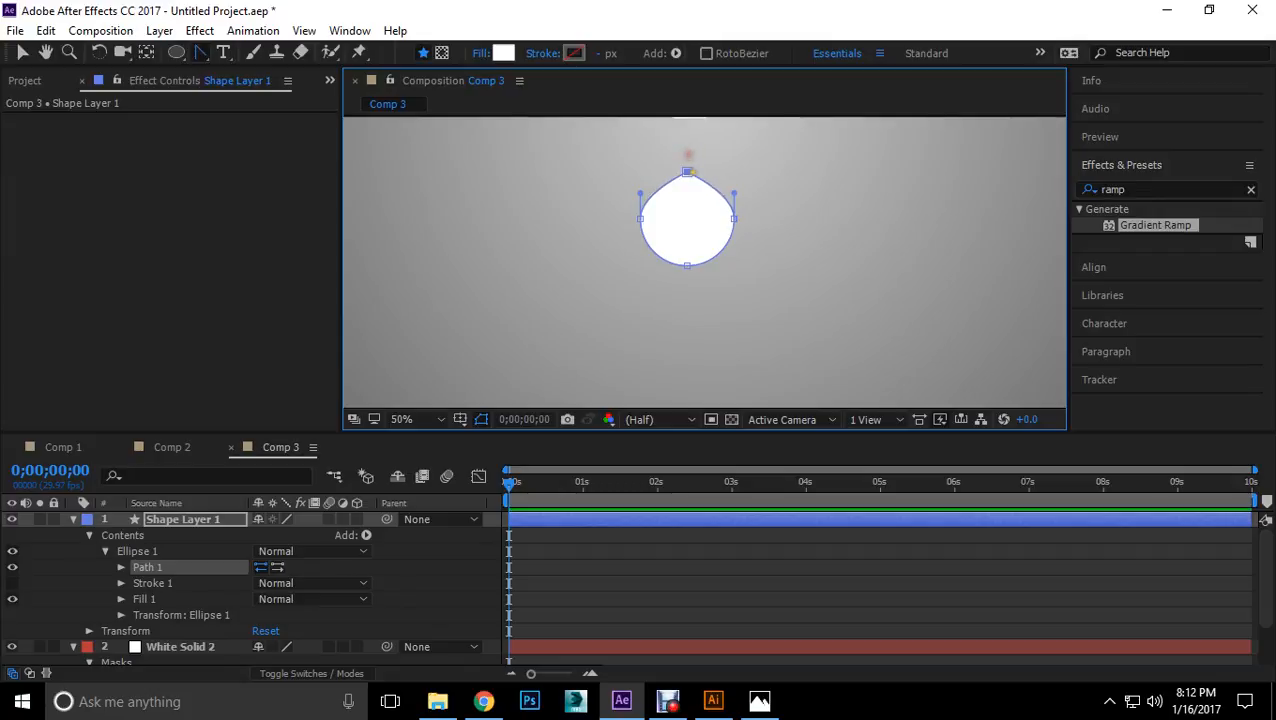
Step: Pull the circle's top vertex straight up to turn the shape into a teardrop
click(22, 52)
drag(686, 172, 687, 142)
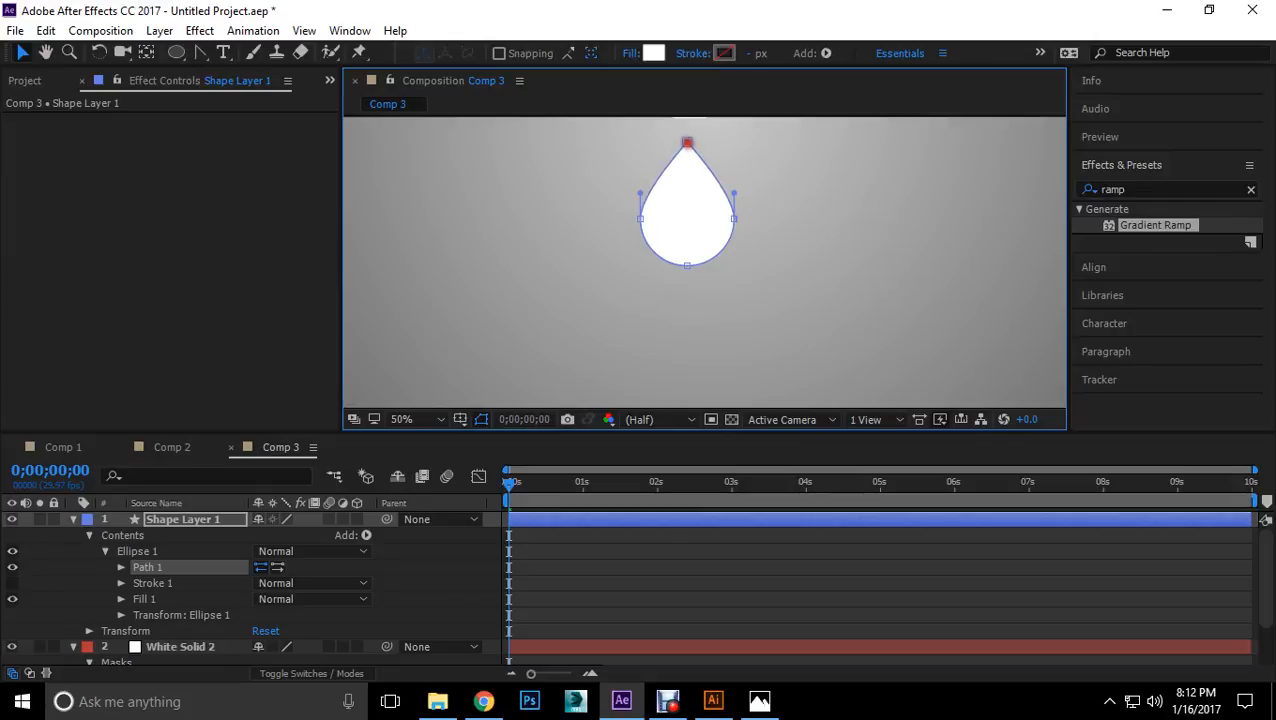
click(698, 239)
key(comma)
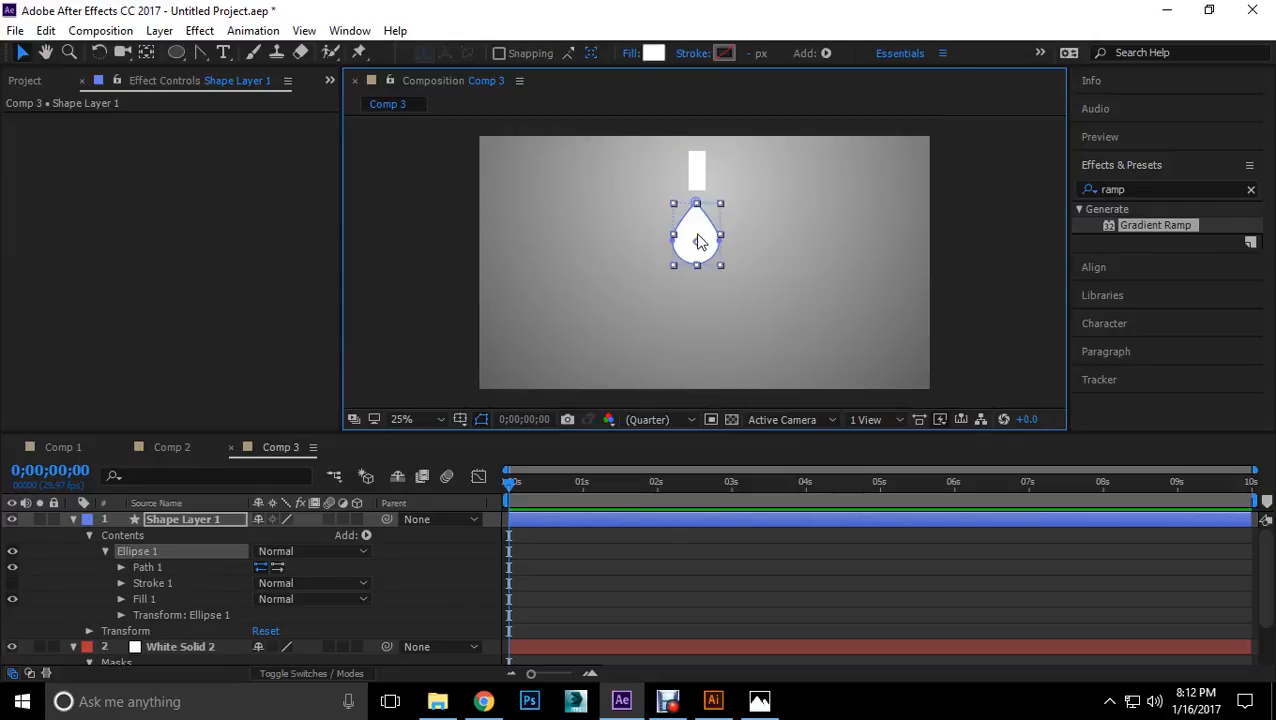
Step: Scale the teardrop layer to 41% and move it up over the lower part of the white rectangle
click(421, 250)
click(698, 233)
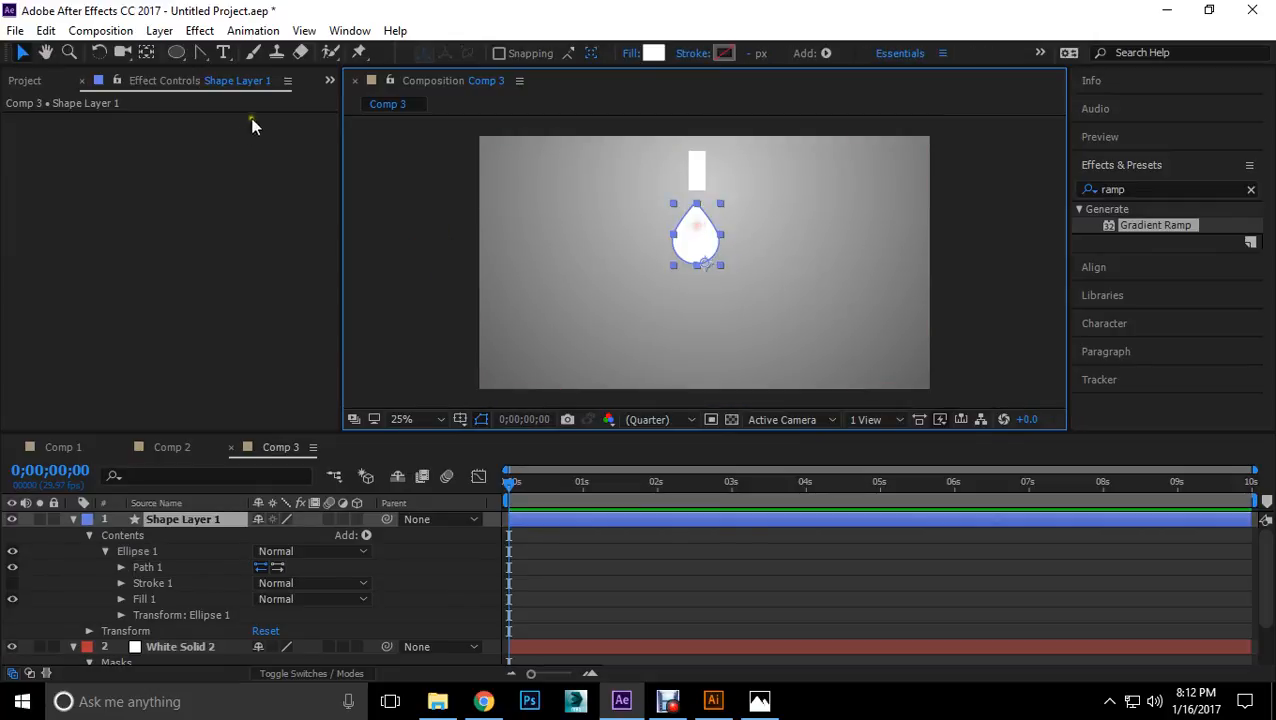
key(s)
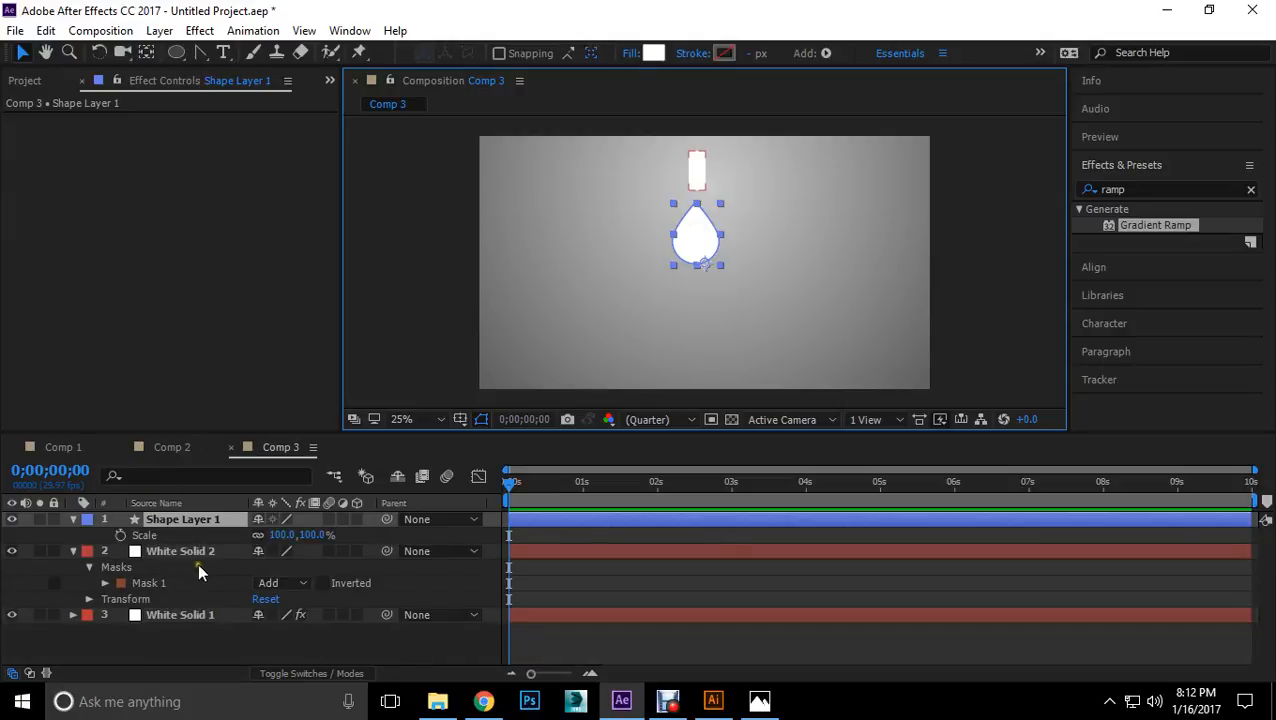
drag(278, 535, 231, 535)
drag(702, 257, 700, 188)
key(period)
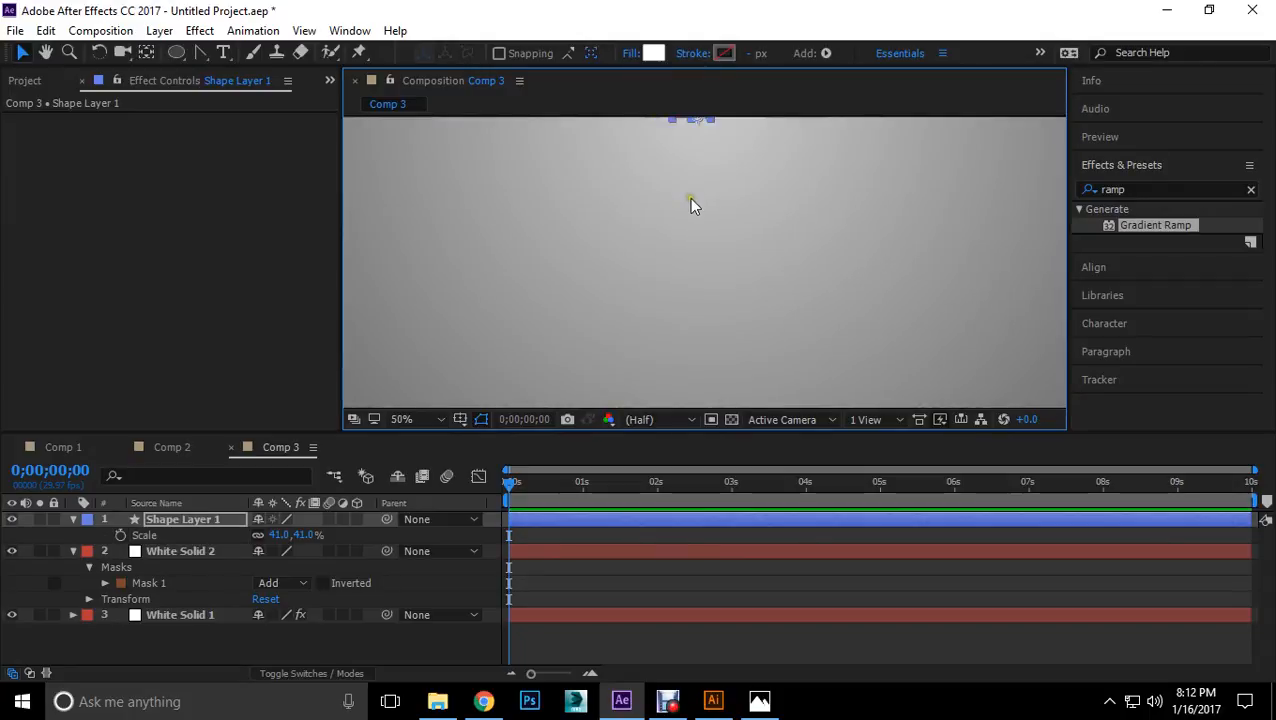
scroll(718, 196, up, 4)
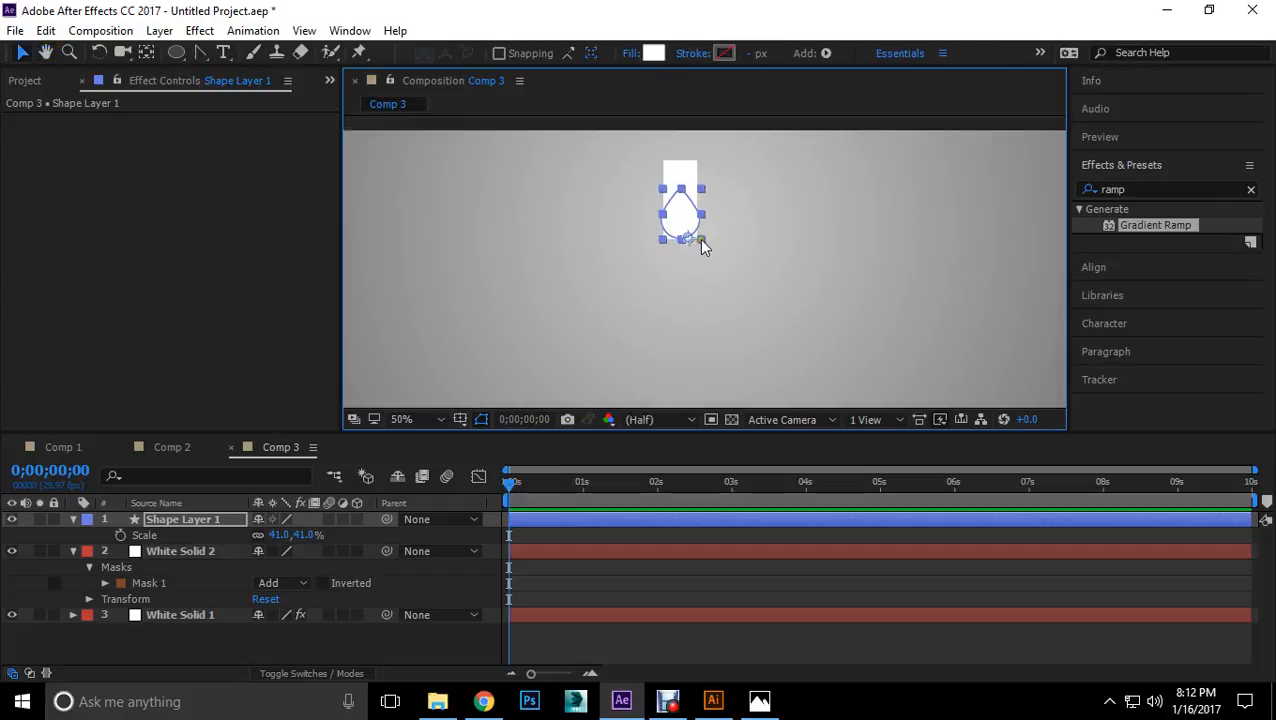
Step: Reduce the teardrop layer's scale to 29% and align it with the rectangle's lower end
click(703, 247)
click(686, 220)
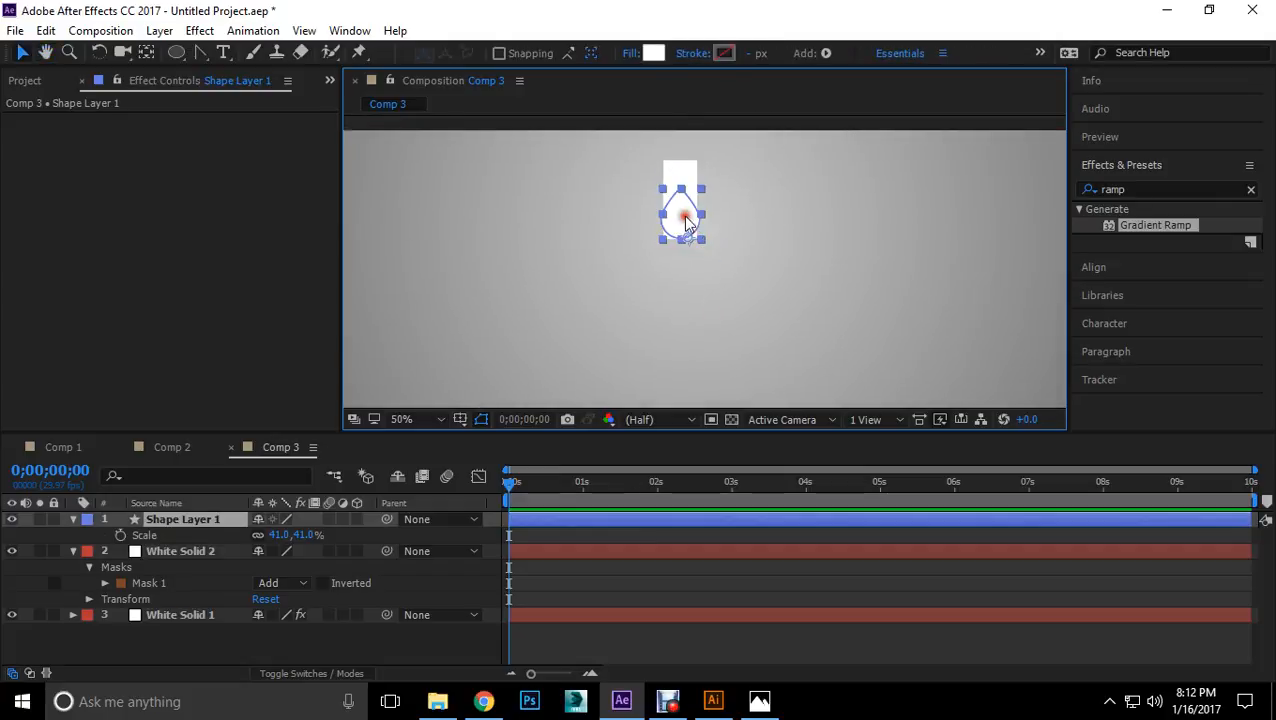
drag(275, 535, 262, 535)
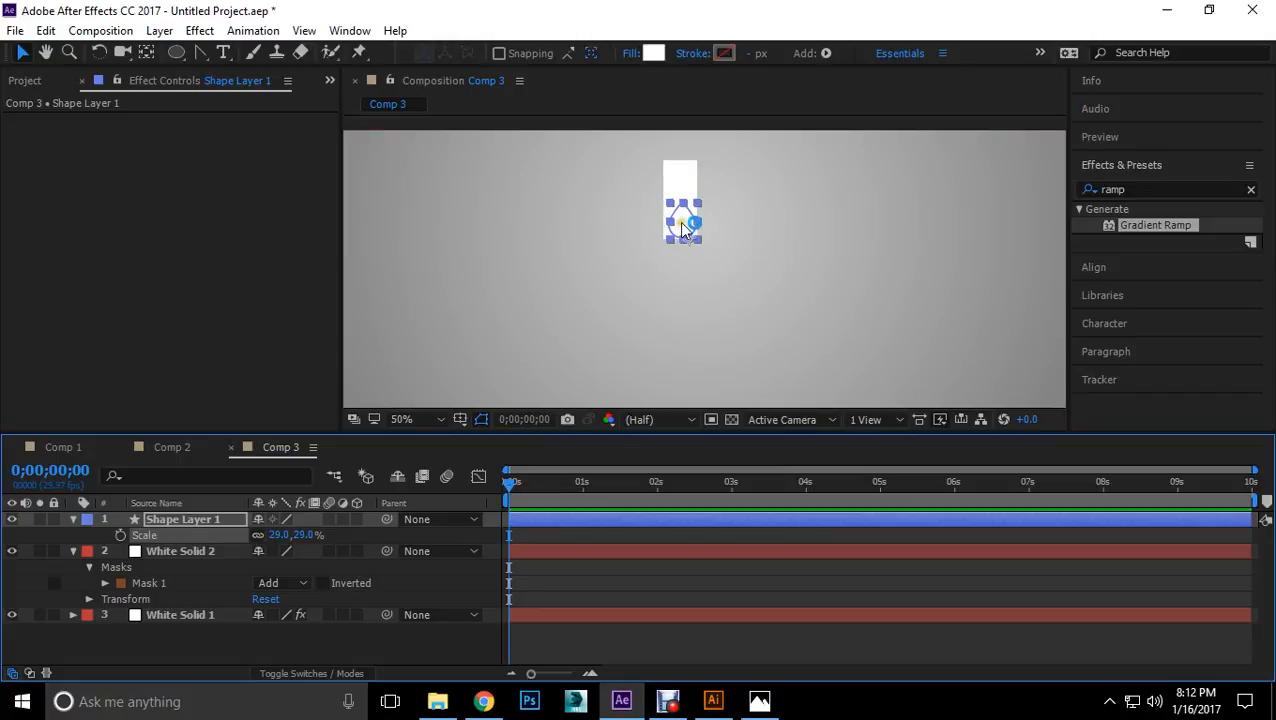
drag(683, 230, 682, 243)
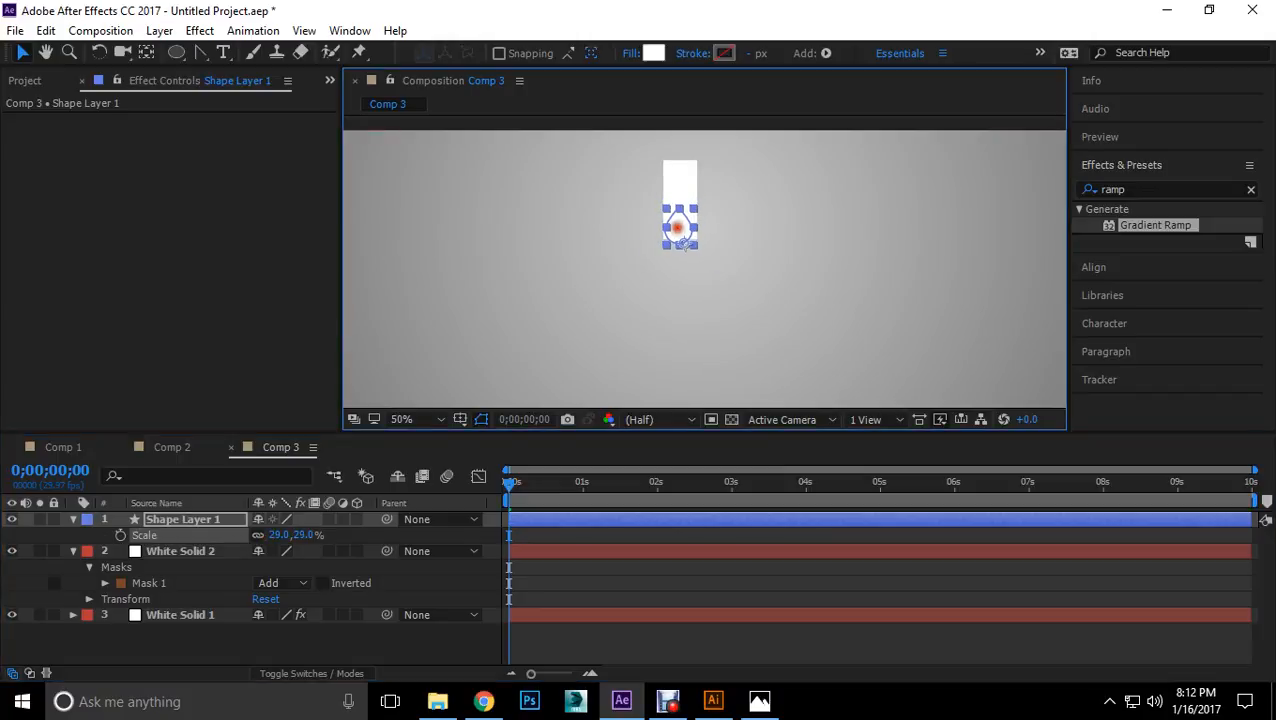
Step: Move the rectangle's solid layer above the teardrop's shape layer in the layer stack
double_click(218, 551)
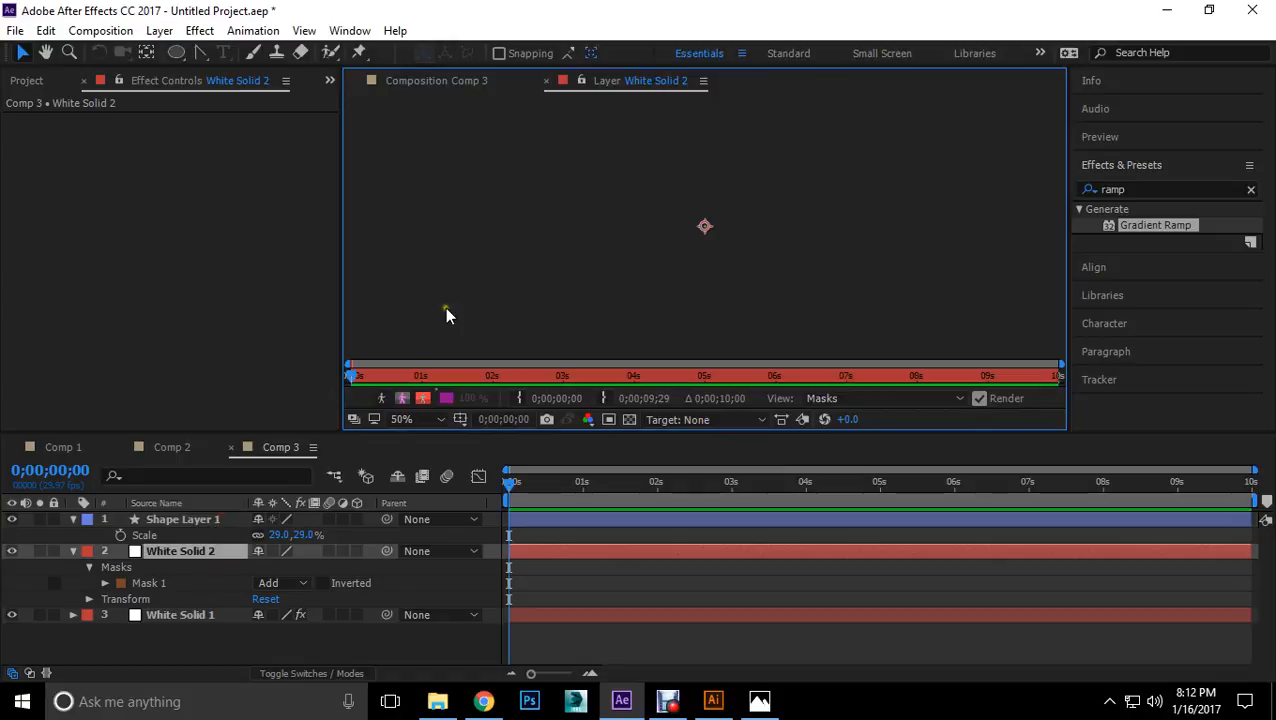
click(546, 80)
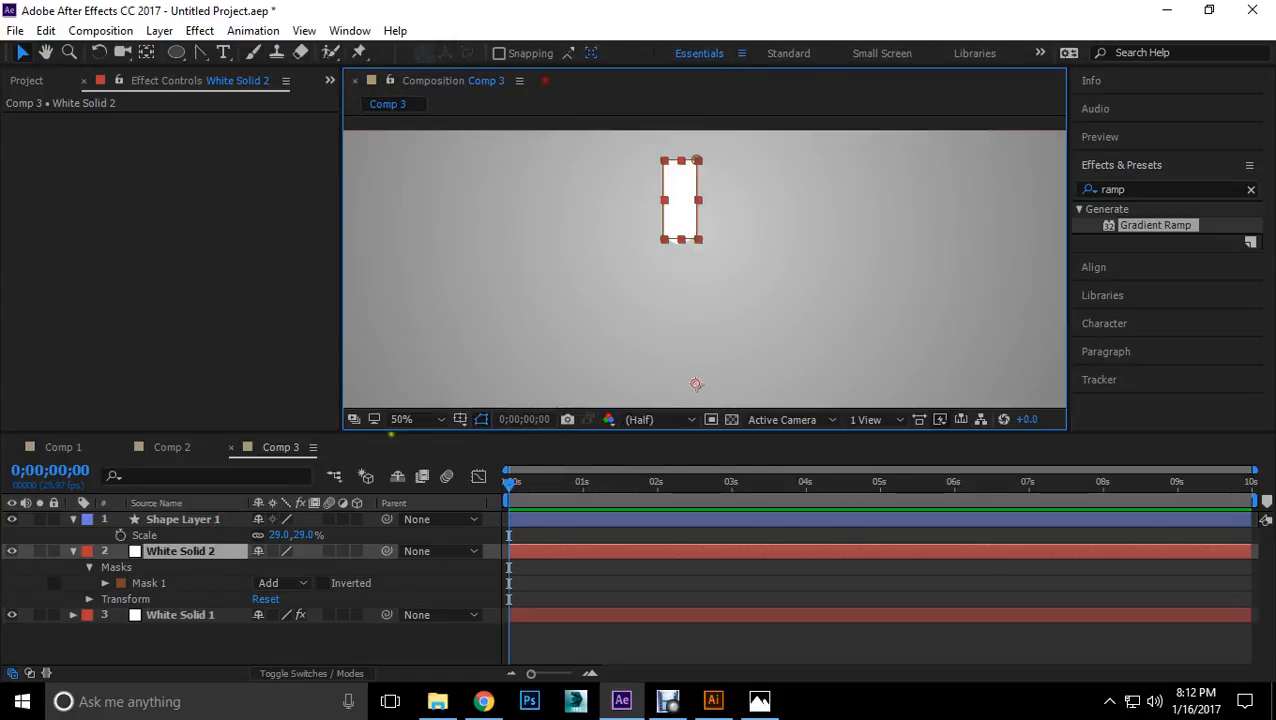
click(178, 521)
click(175, 553)
drag(180, 553, 192, 517)
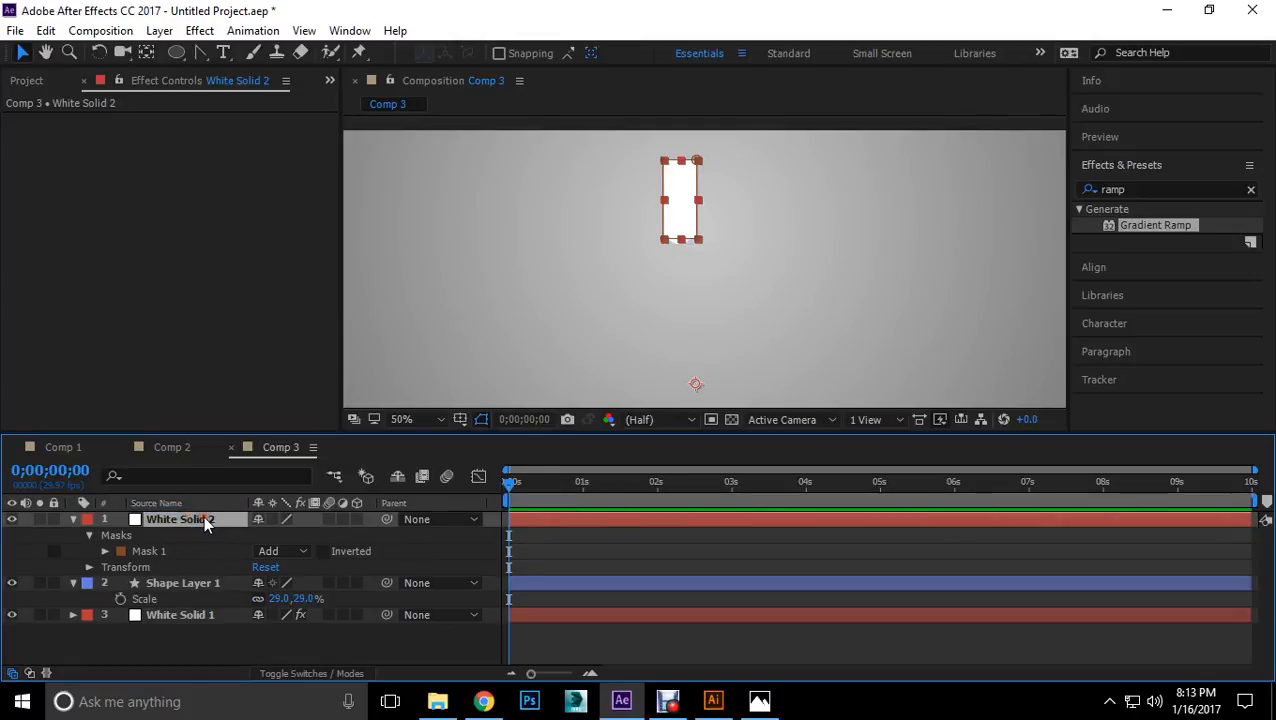
Step: Change the rectangle solid's color from its solid settings to a dark orange-brown
right_click(205, 526)
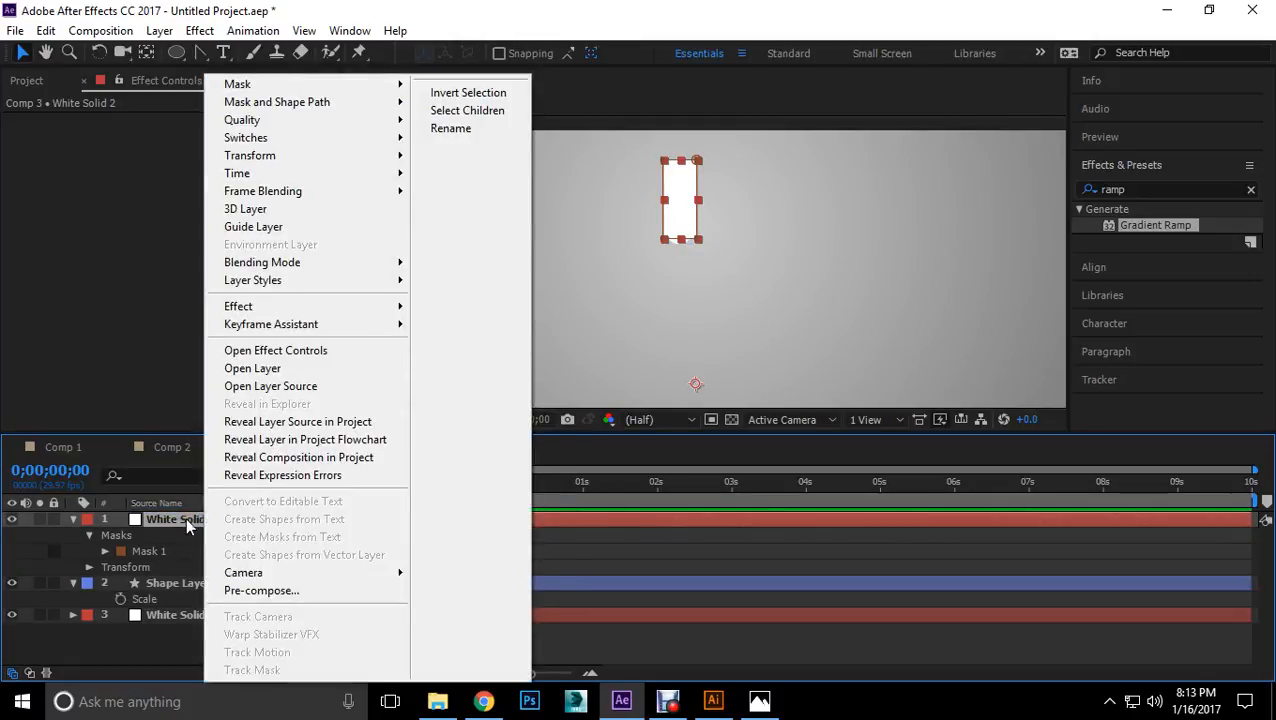
click(187, 527)
click(88, 30)
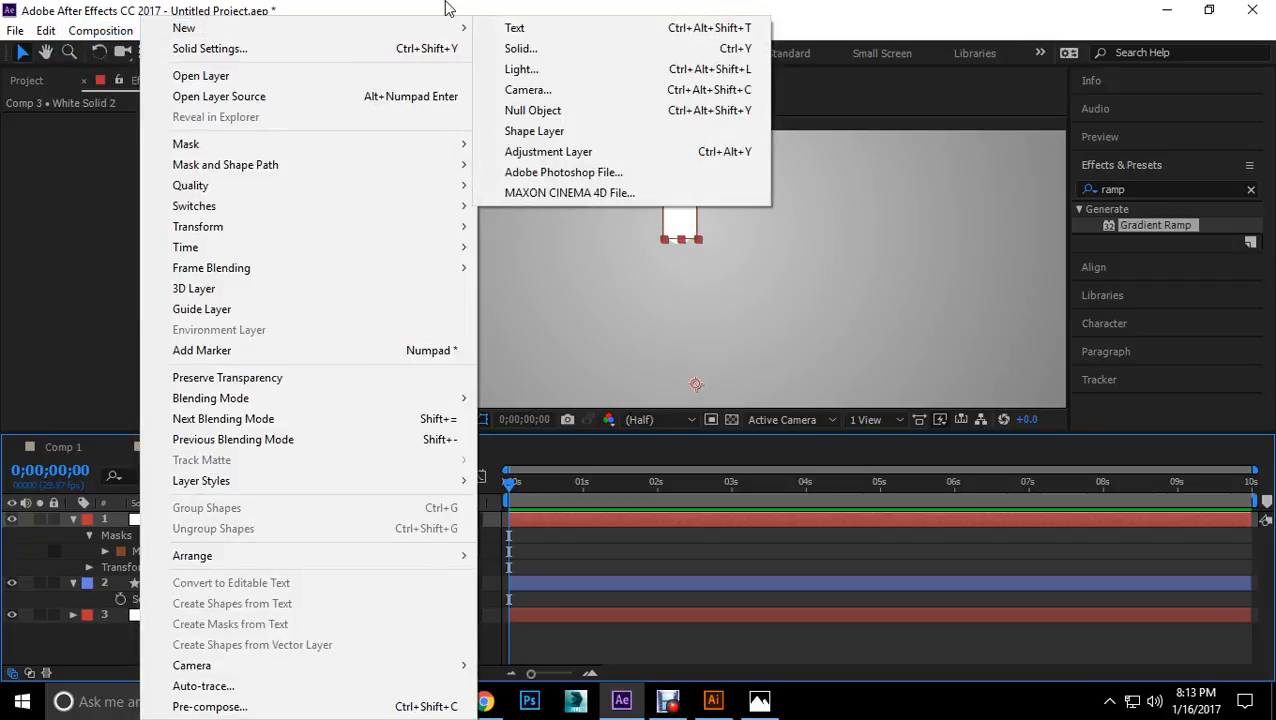
click(445, 4)
click(159, 30)
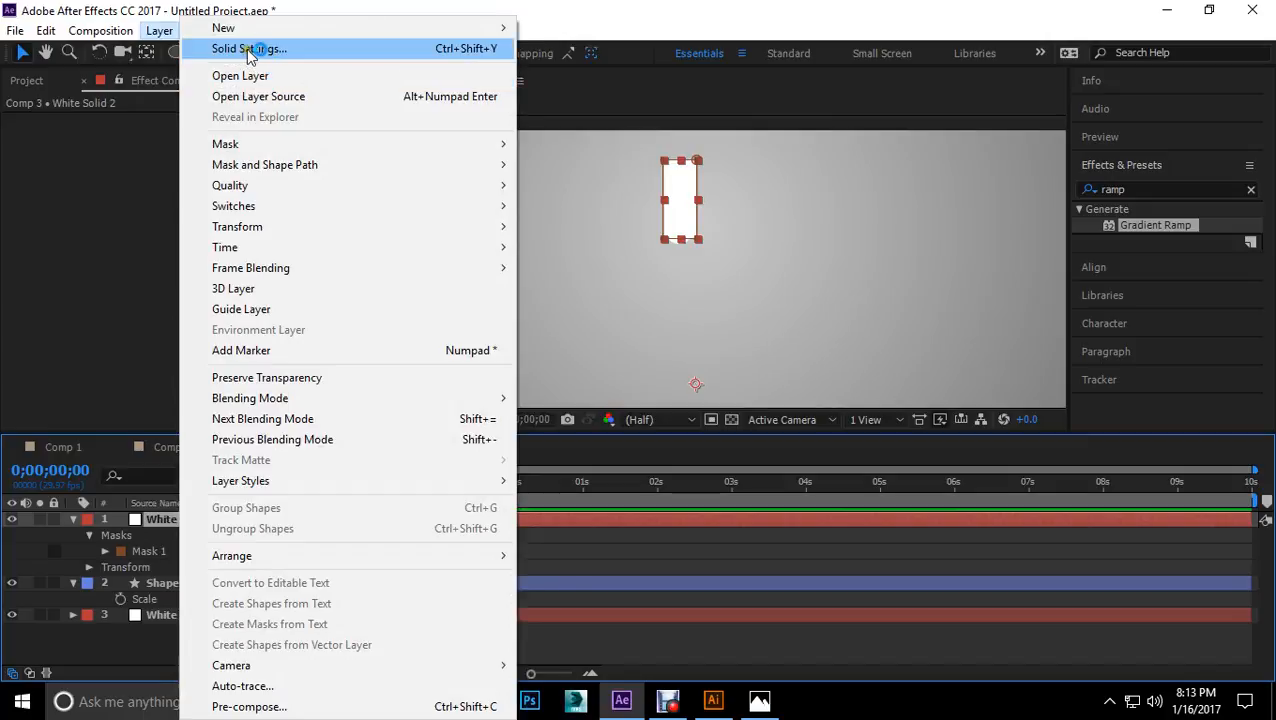
click(256, 46)
click(627, 441)
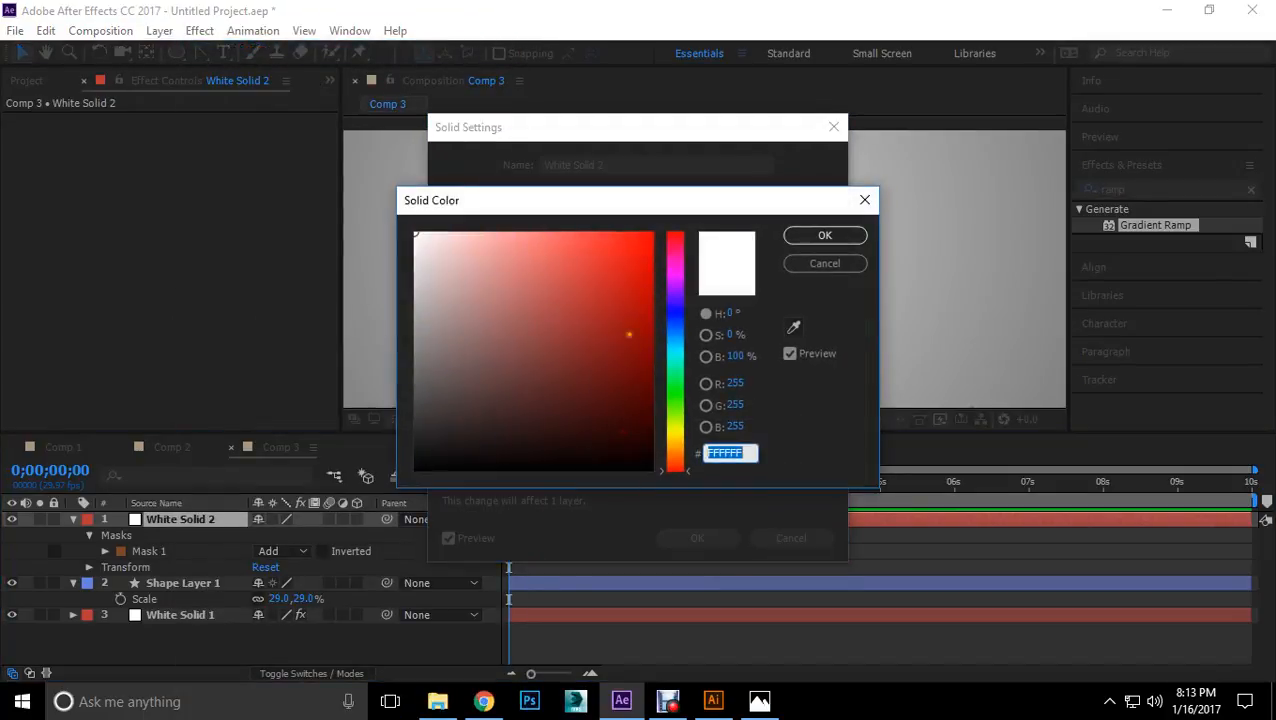
text(863A07)
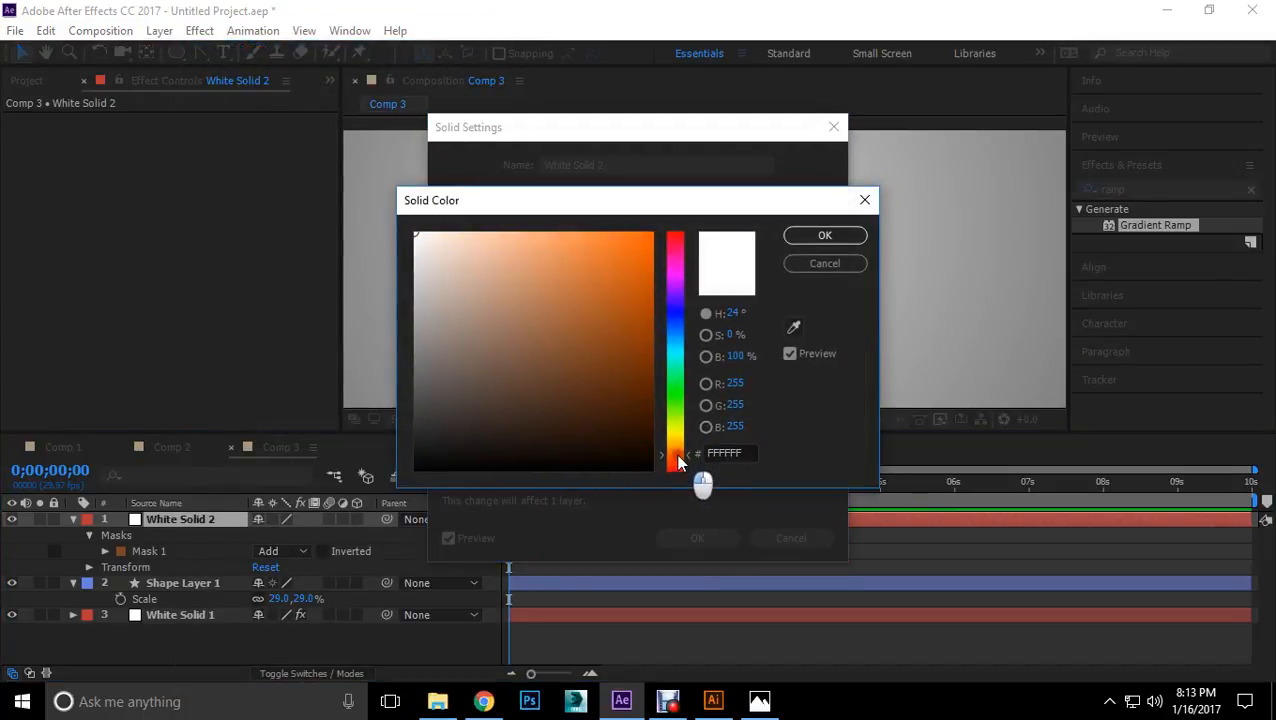
key(Tab)
click(825, 236)
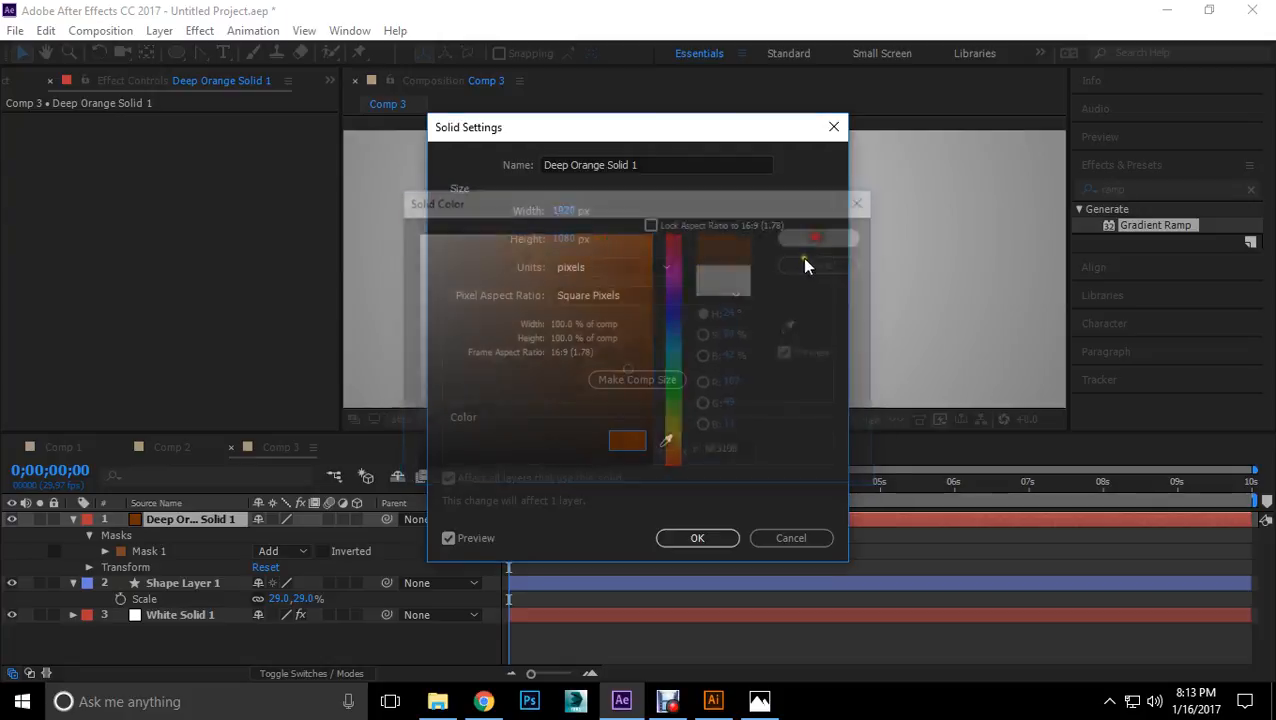
click(692, 536)
Step: Solo the teardrop layer, nudge it up so it sits behind the brown rectangle, and turn solo off again
click(265, 253)
click(185, 590)
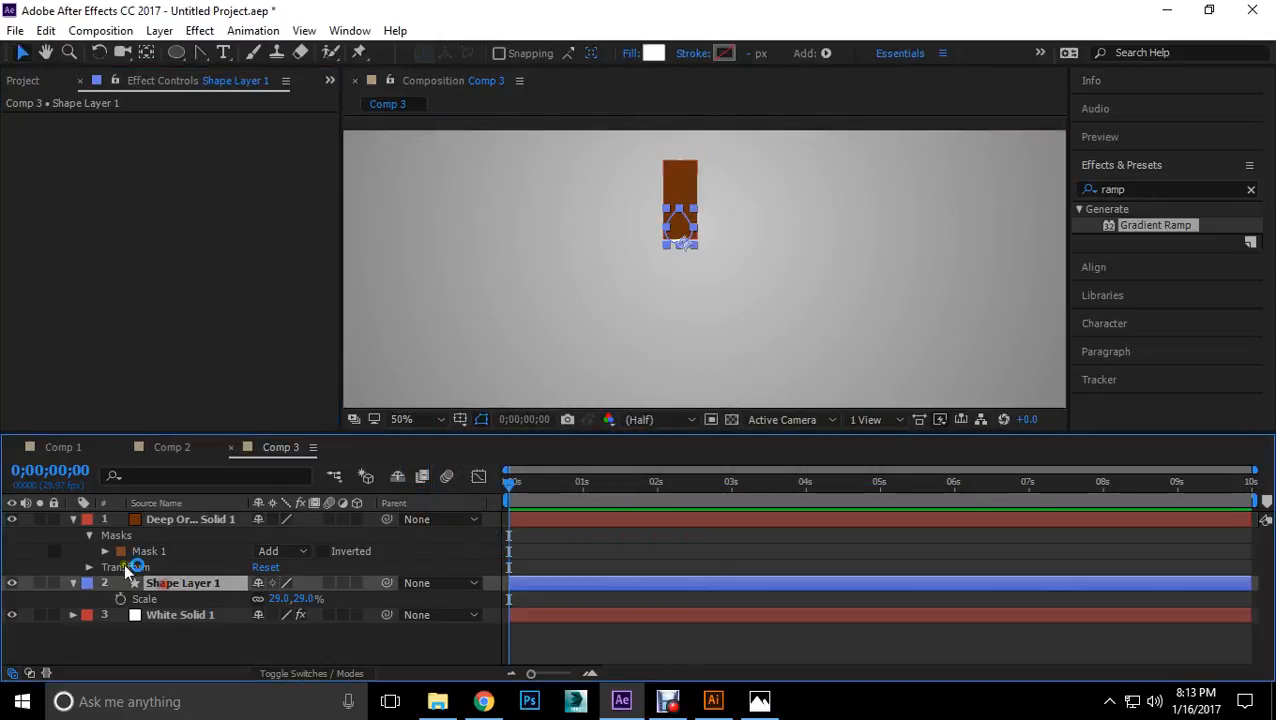
click(40, 584)
drag(683, 232, 684, 223)
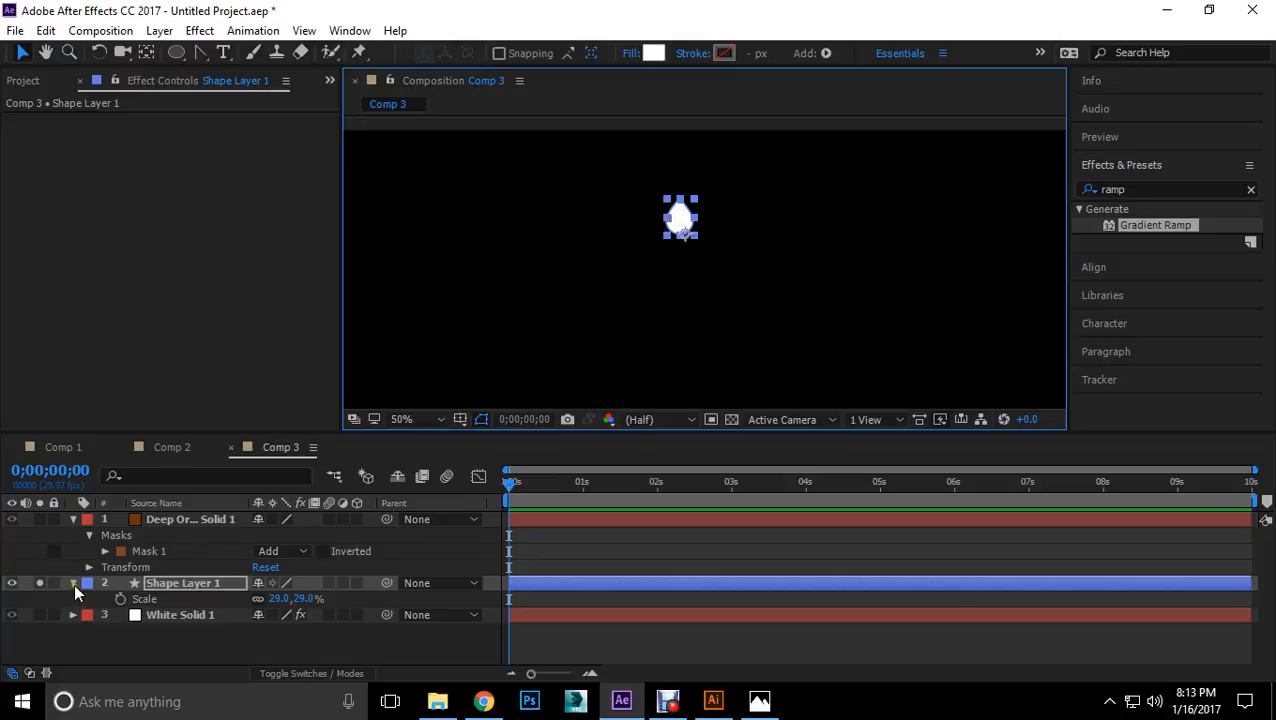
click(72, 519)
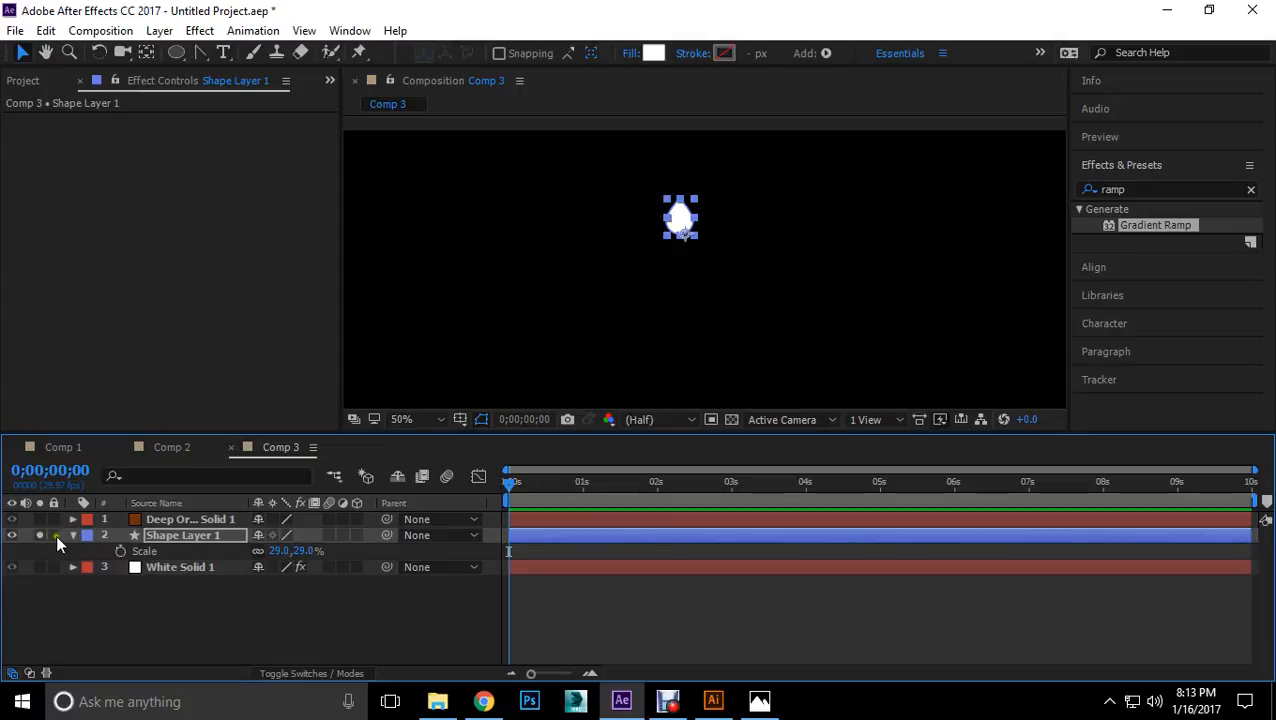
click(40, 535)
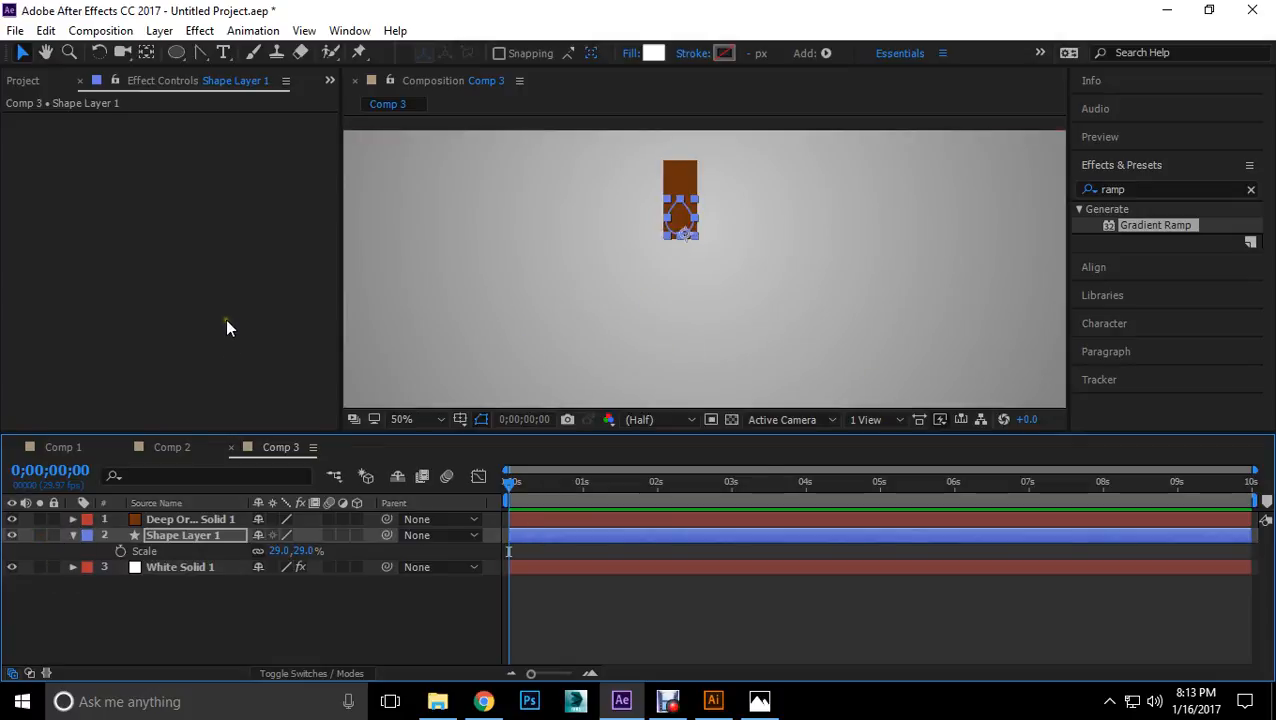
Step: Add a starting Position keyframe to the teardrop layer at 0 seconds
click(193, 541)
key(p)
click(121, 552)
Step: Keyframe the teardrop at 3 seconds straight below the rectangle, at position 938, 763
drag(507, 483, 731, 487)
drag(685, 220, 729, 290)
key(comma)
key(space)
drag(696, 236, 693, 266)
key(ctrl+z)
scroll(708, 280, up, 3)
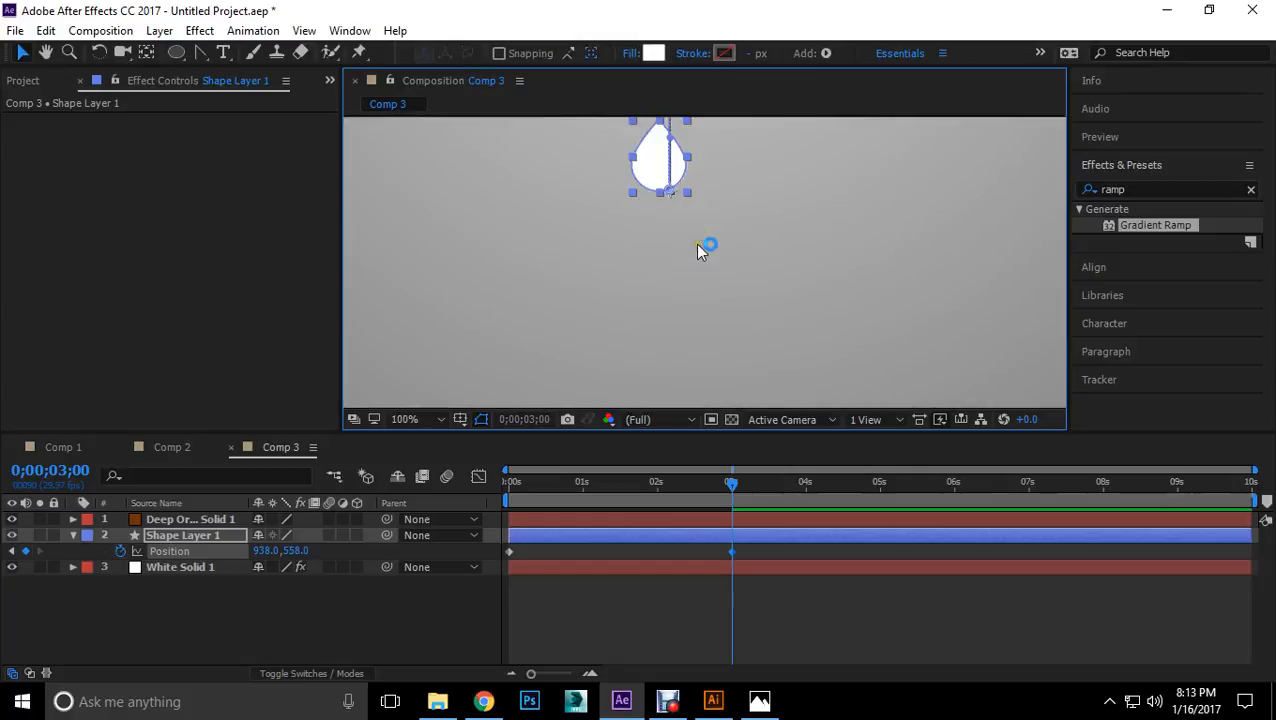
drag(658, 172, 656, 351)
scroll(656, 351, down, 4)
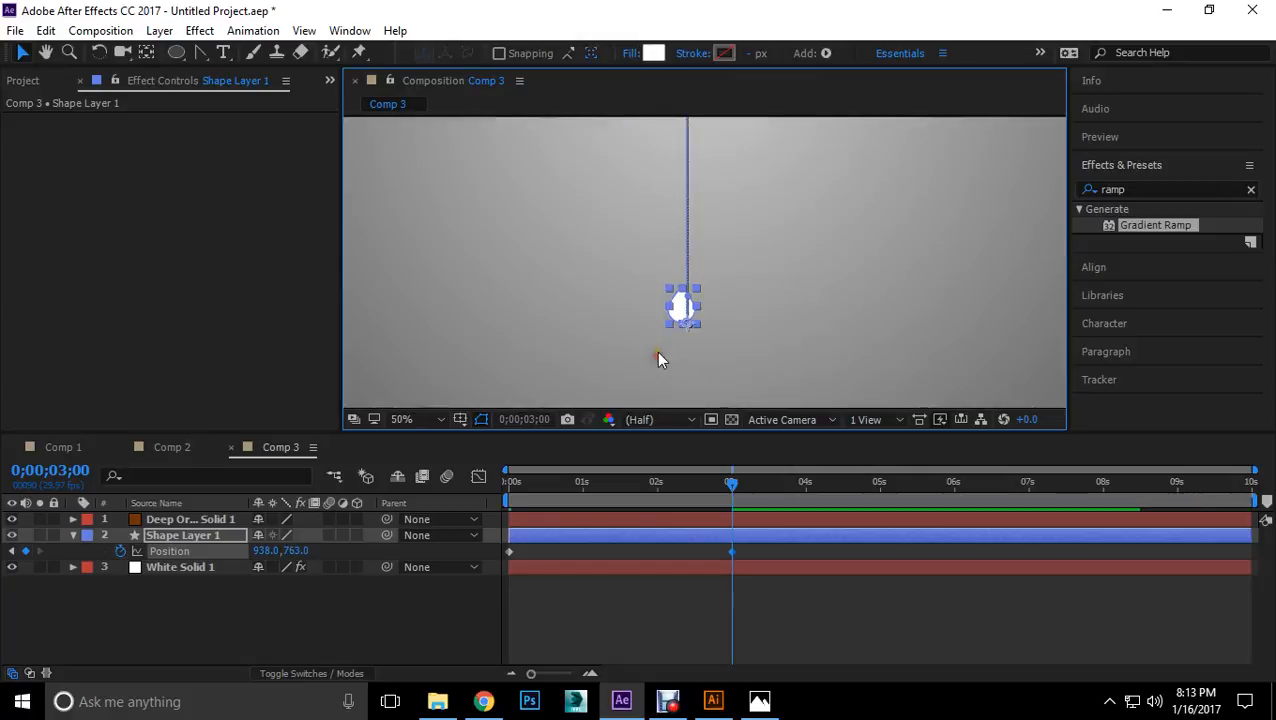
click(975, 289)
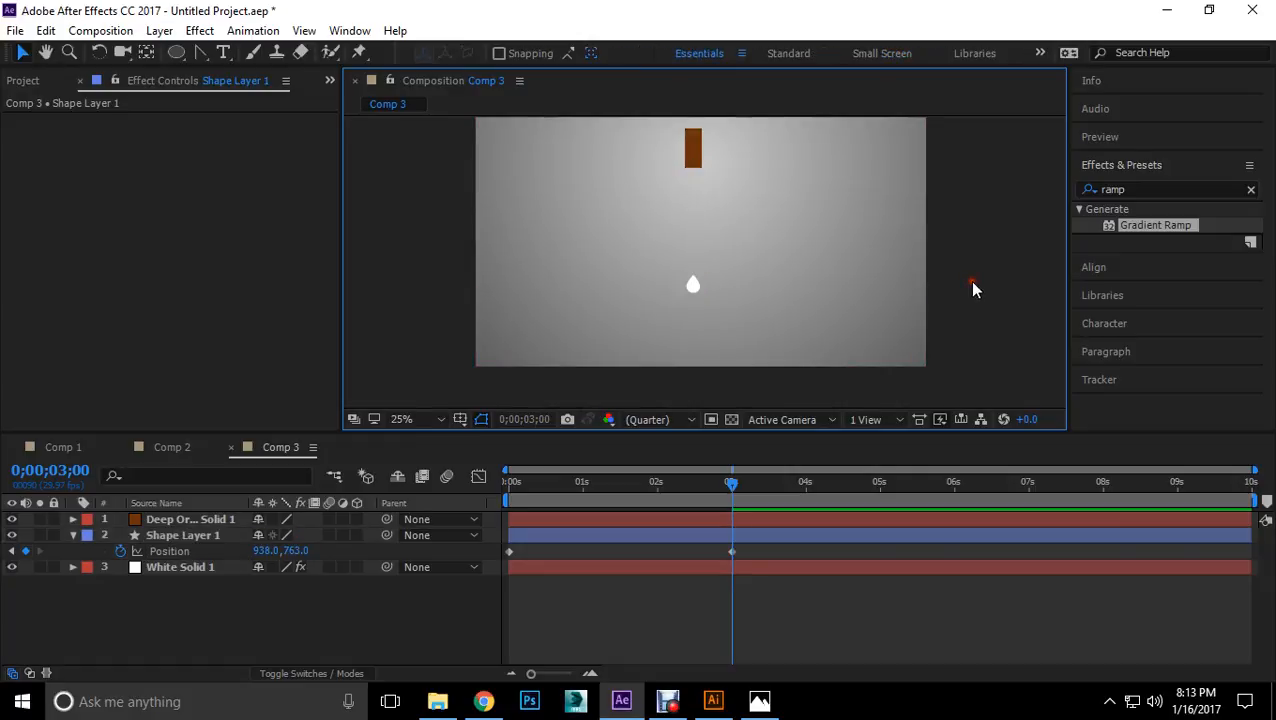
Step: Scrub through the timeline from the start to check the teardrop's fall out of the rectangle
drag(732, 483, 507, 478)
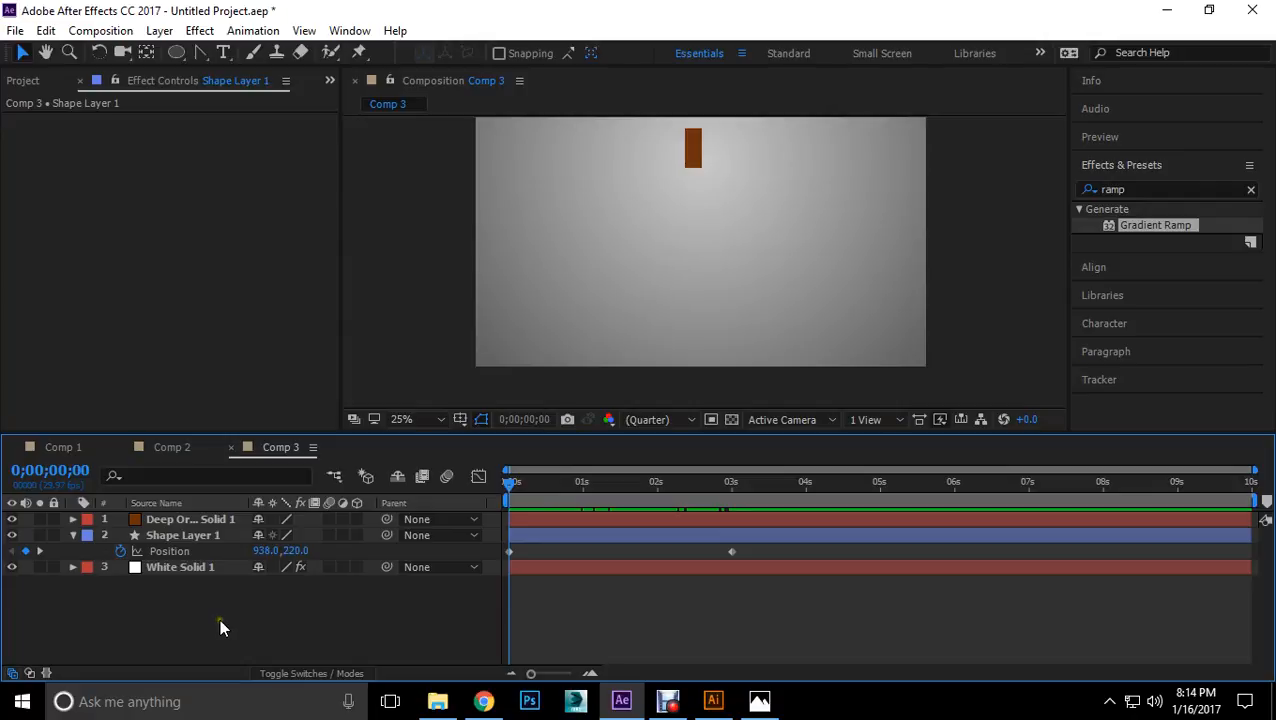
drag(509, 481, 613, 486)
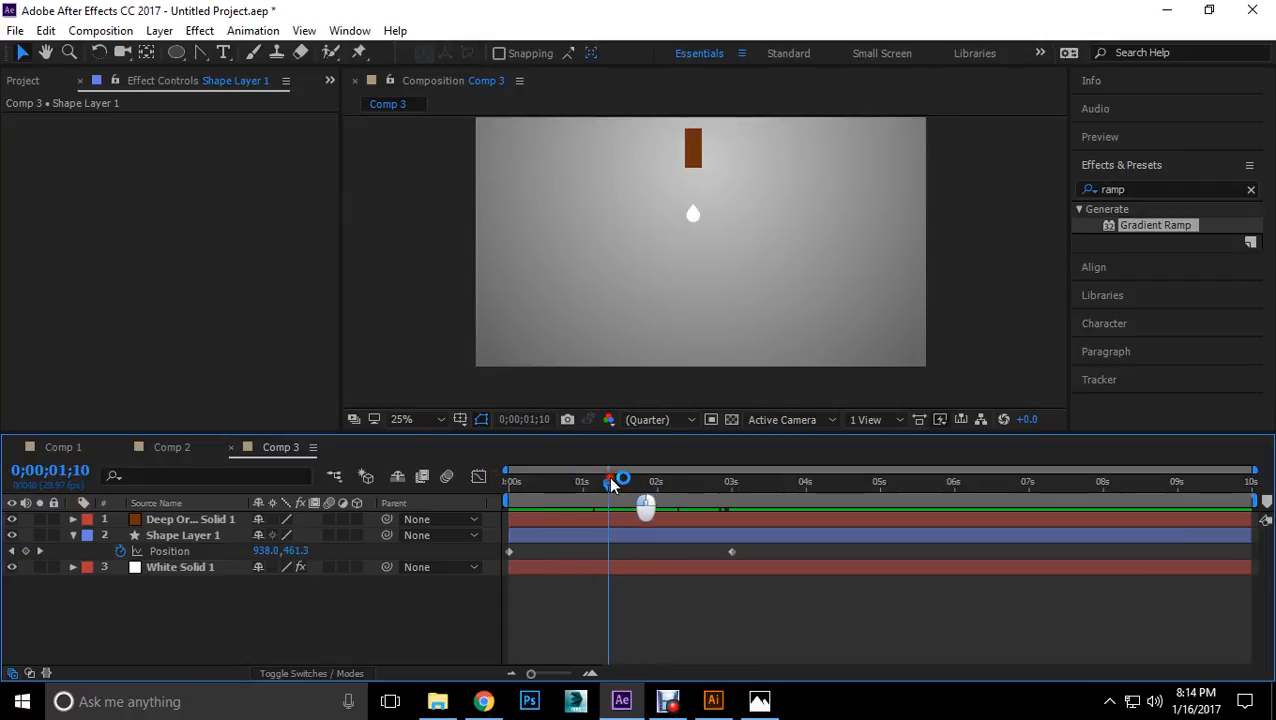
click(166, 629)
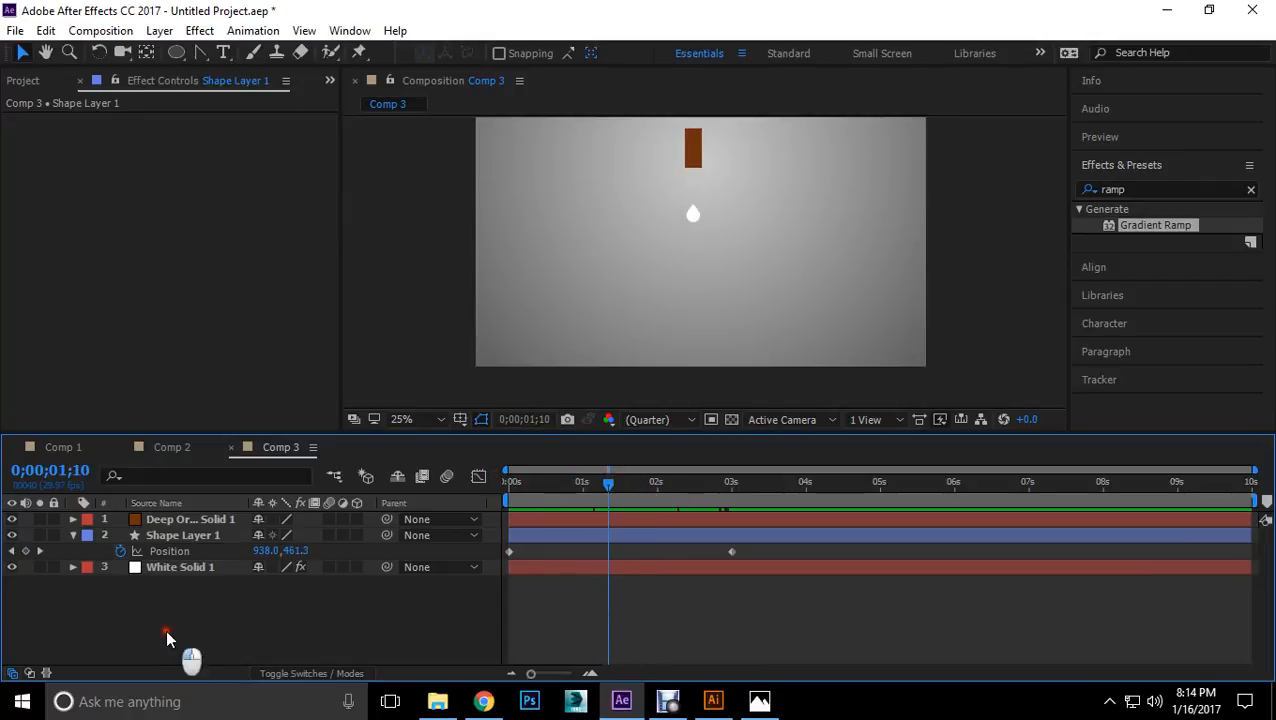
Step: Apply Fast Blur to the teardrop layer with a Blurriness of 31 and check it at another frame
click(182, 536)
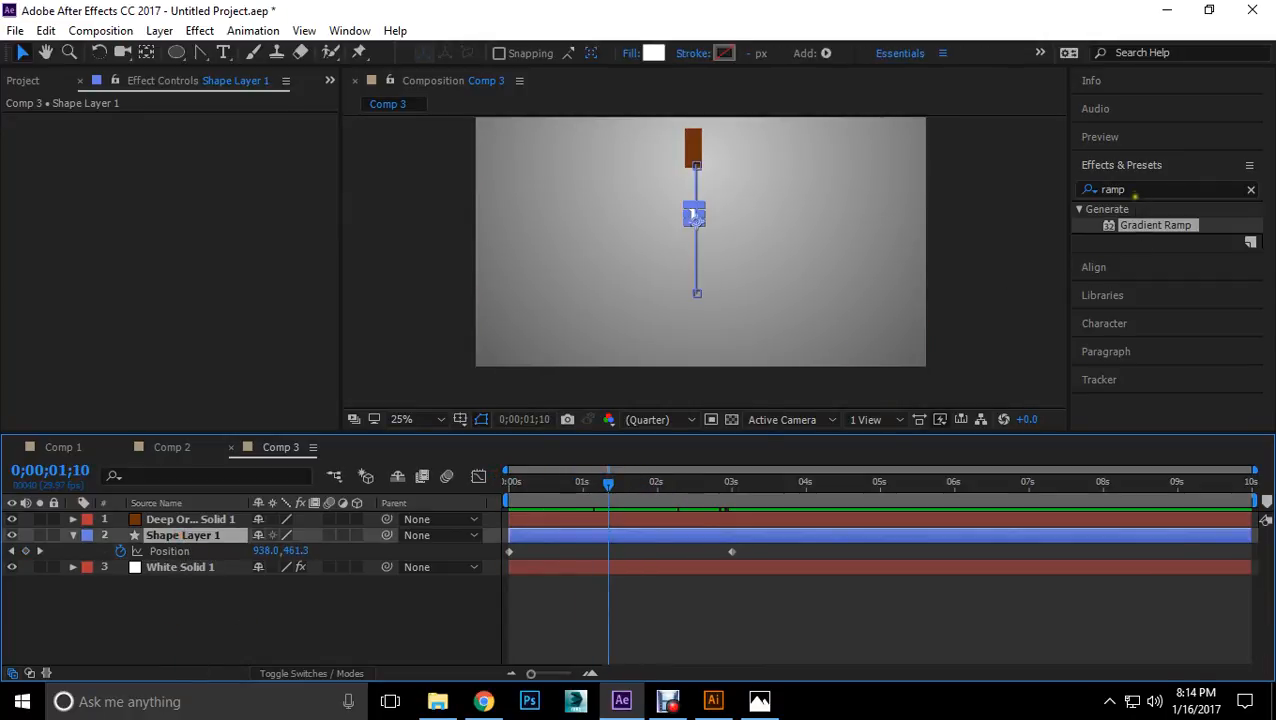
click(1180, 203)
text(fast)
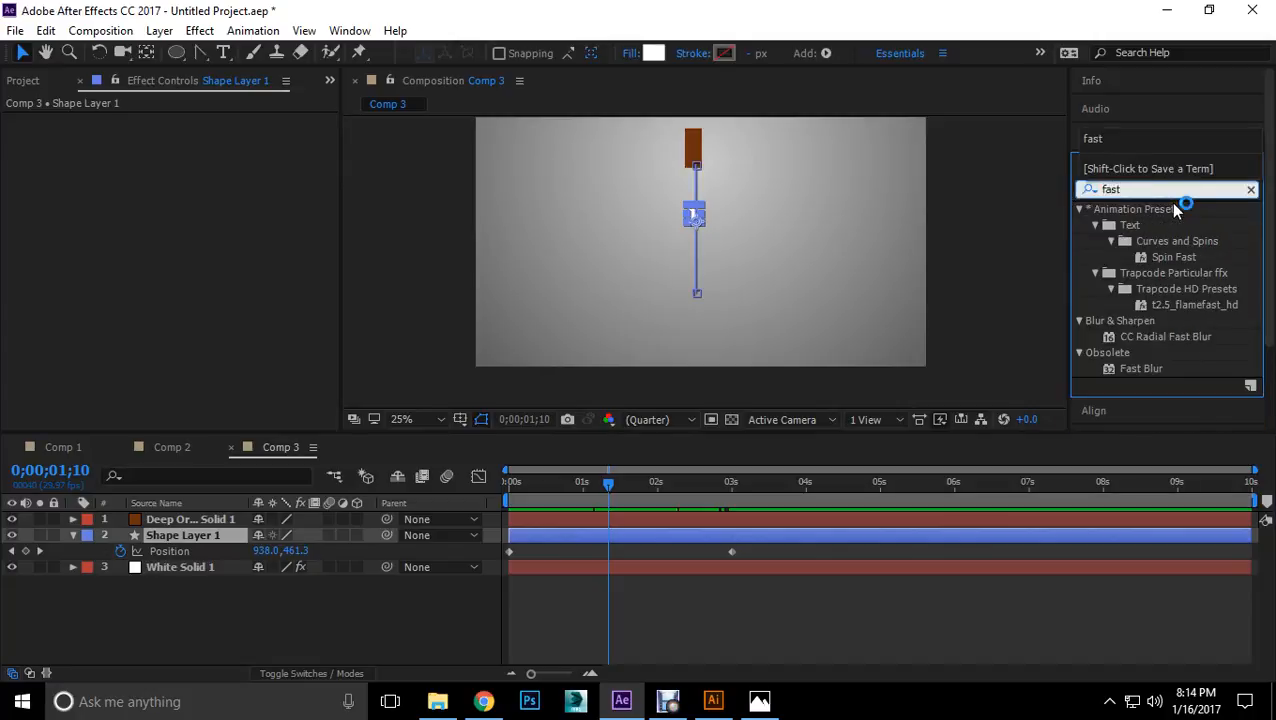
double_click(1150, 368)
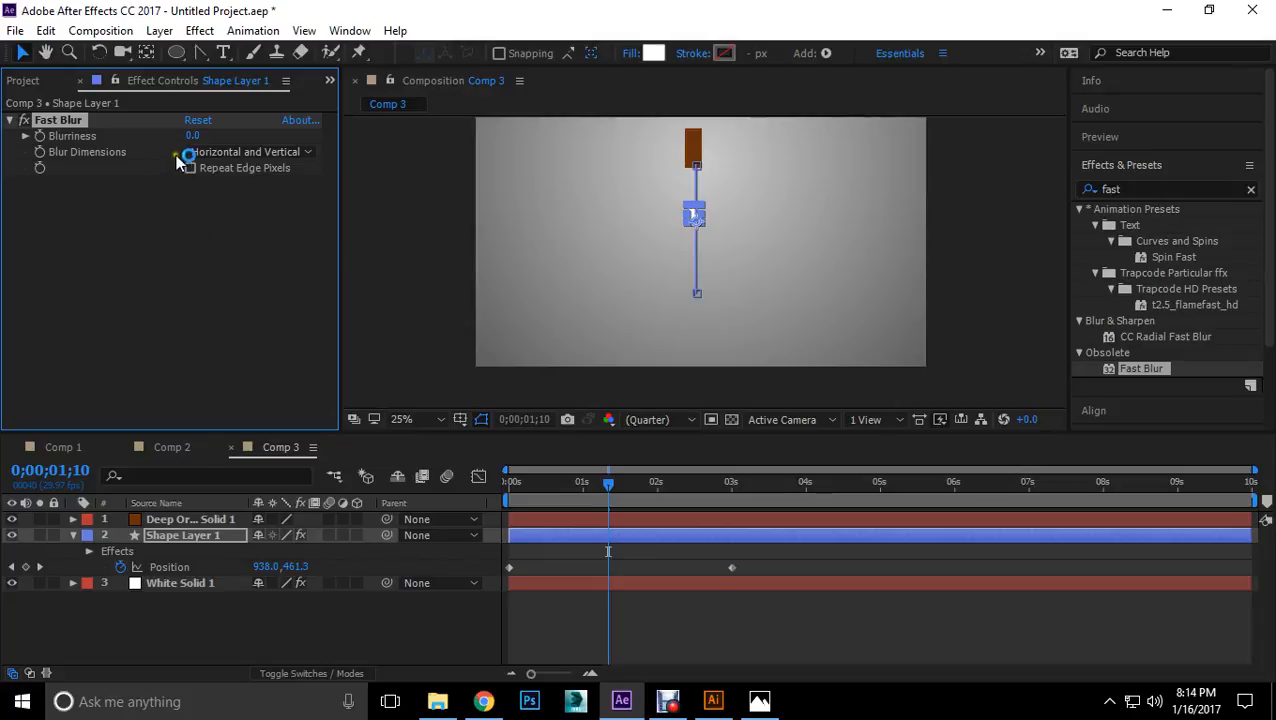
click(962, 243)
scroll(713, 201, up, 2)
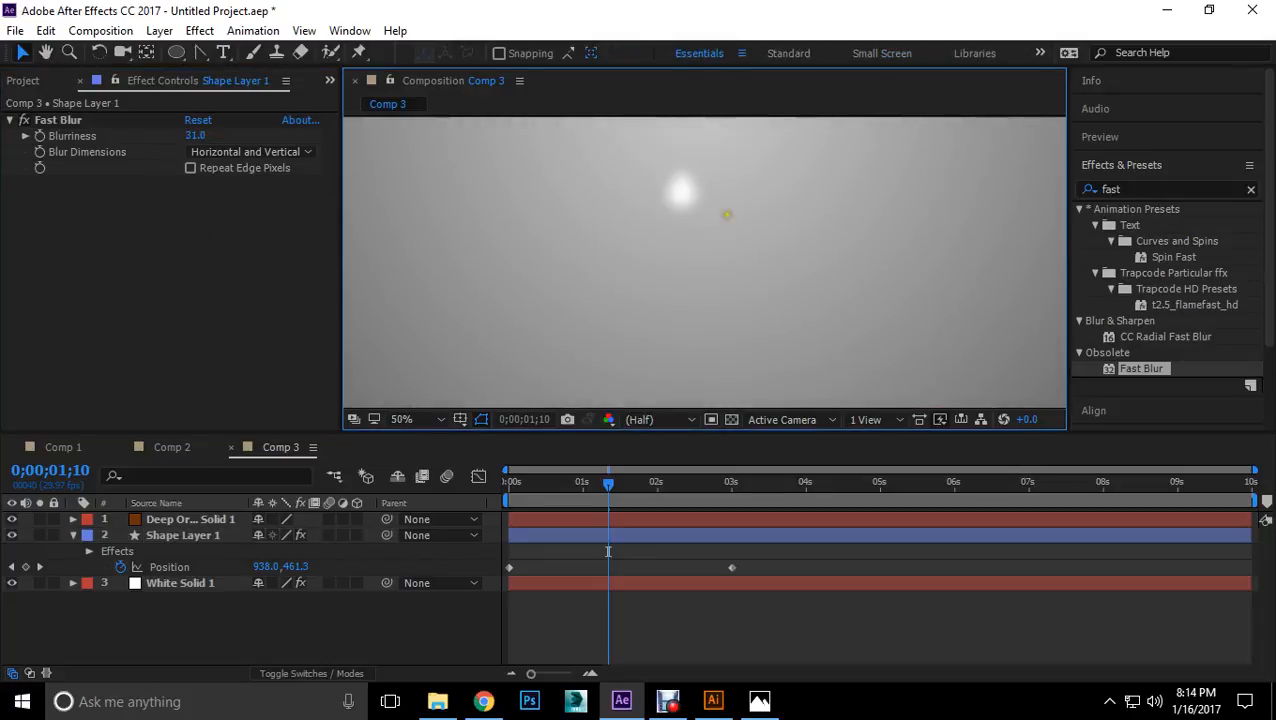
scroll(716, 197, down, 2)
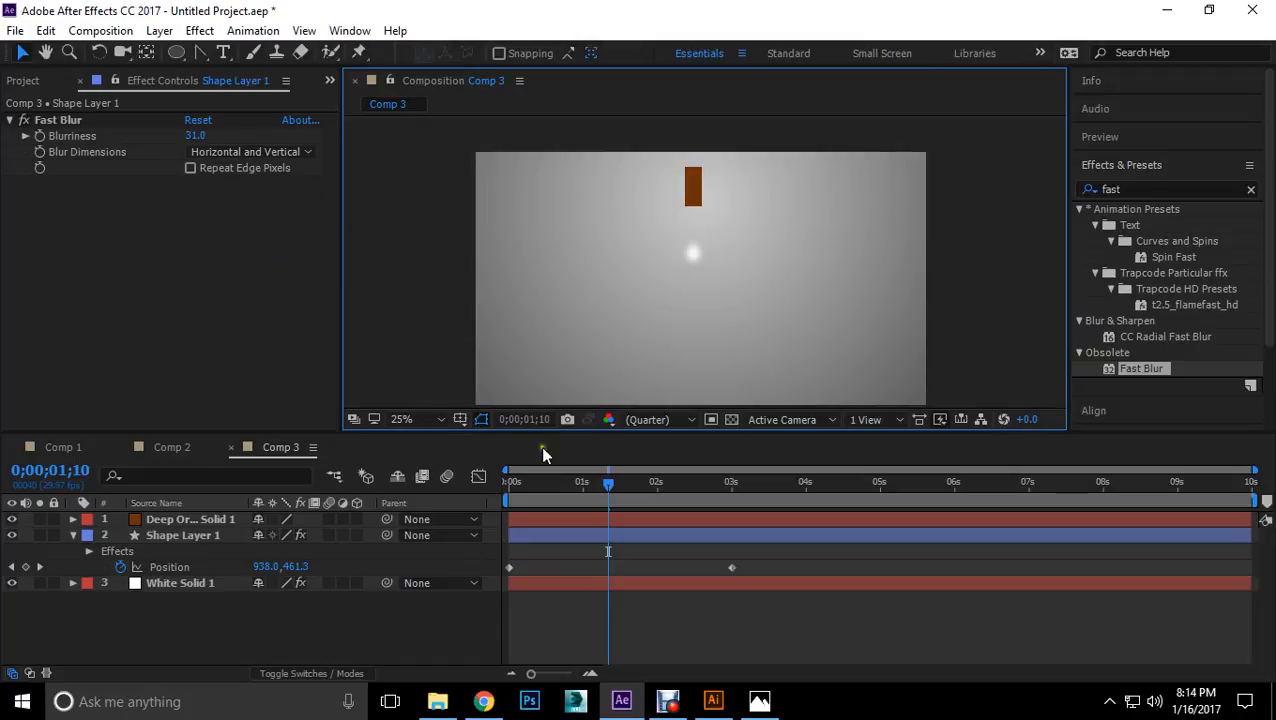
drag(613, 491, 641, 485)
Step: Try a Levels effect on the teardrop layer with Input Black 123 and Input White 141
click(1112, 190)
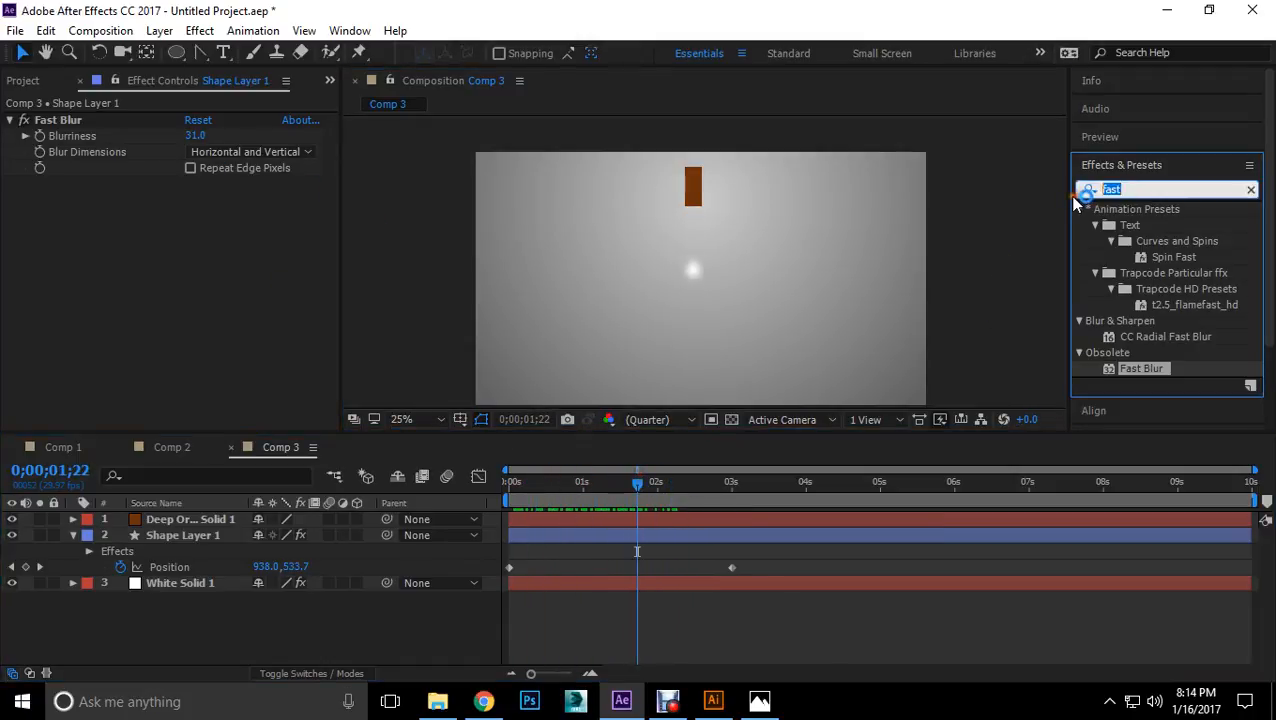
text(level)
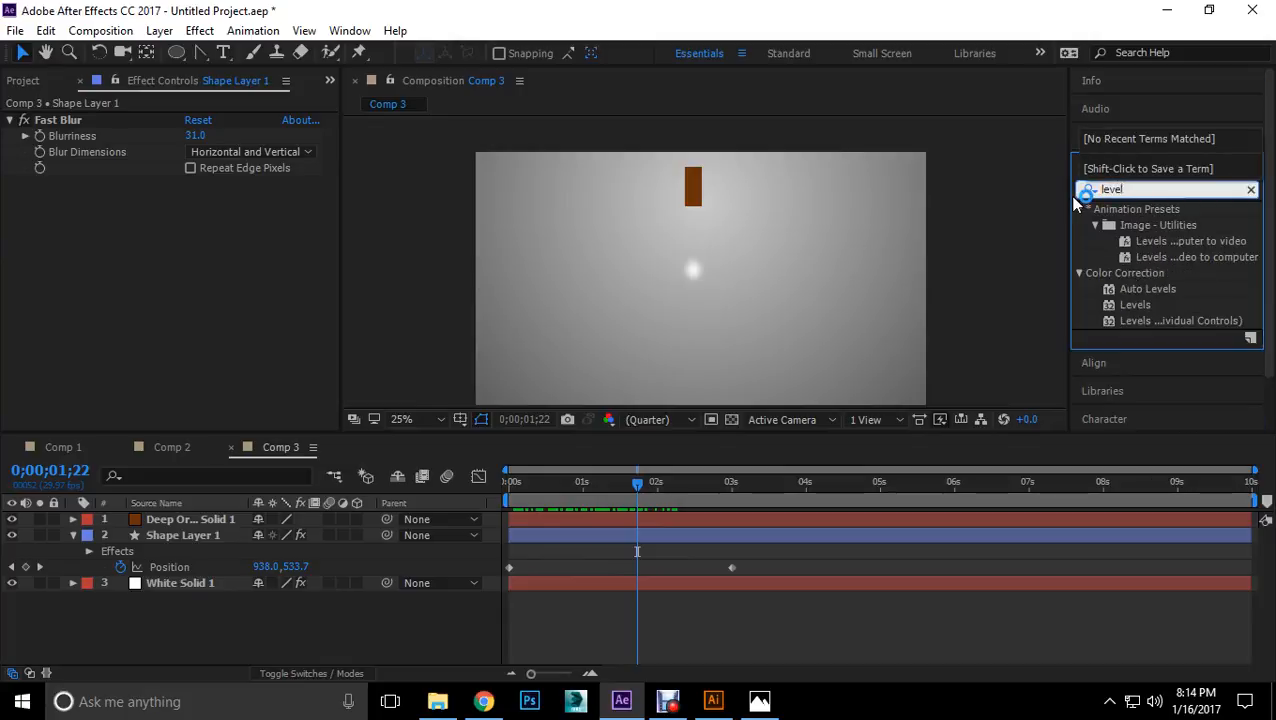
key(Return)
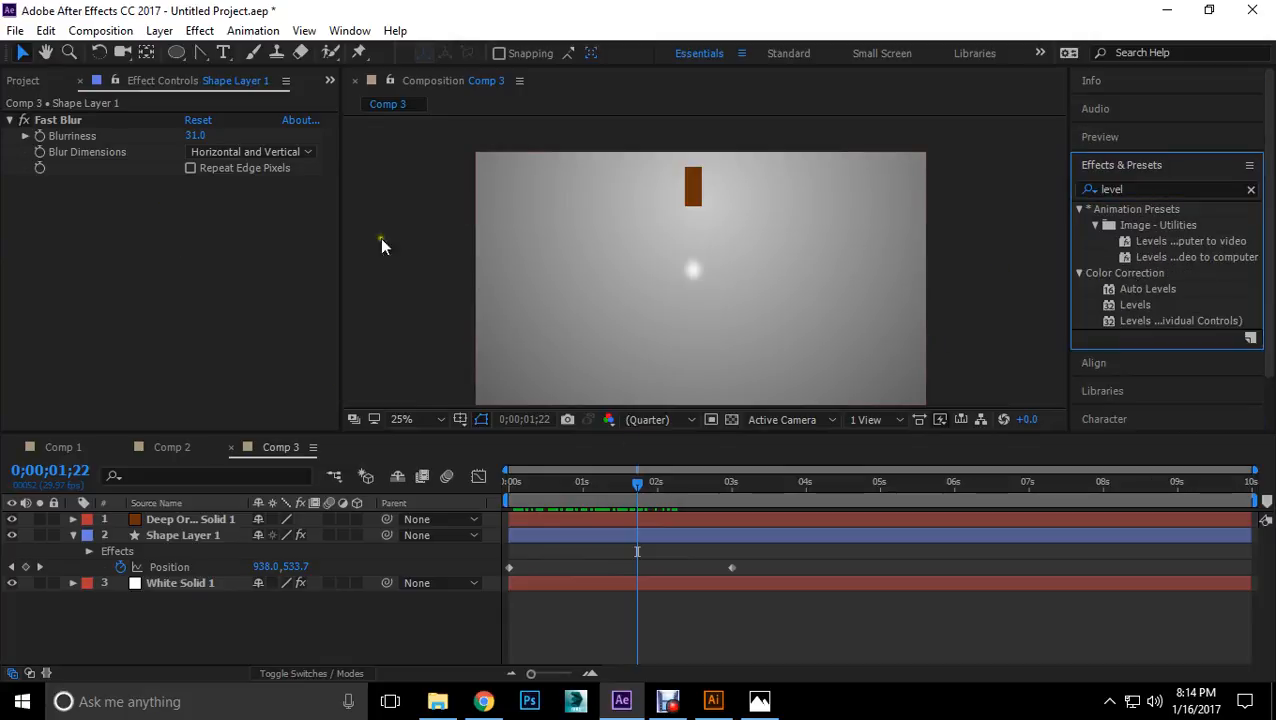
drag(1139, 305, 236, 263)
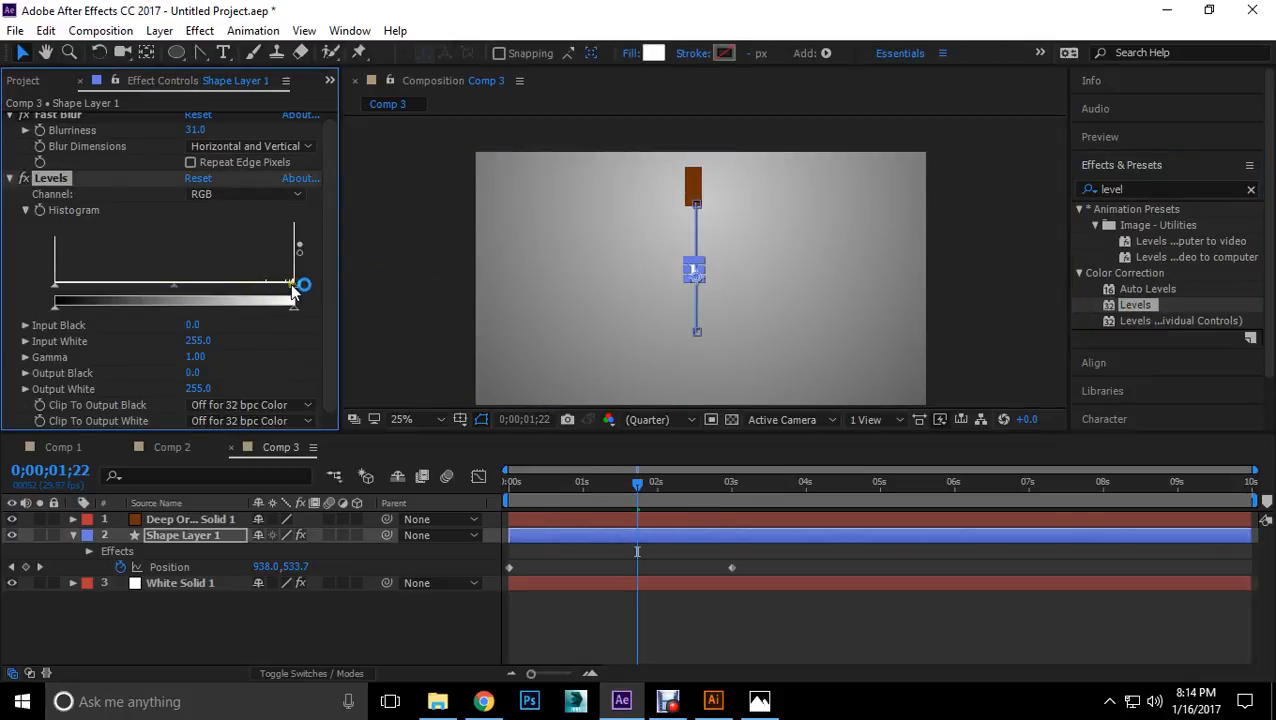
drag(294, 287, 187, 285)
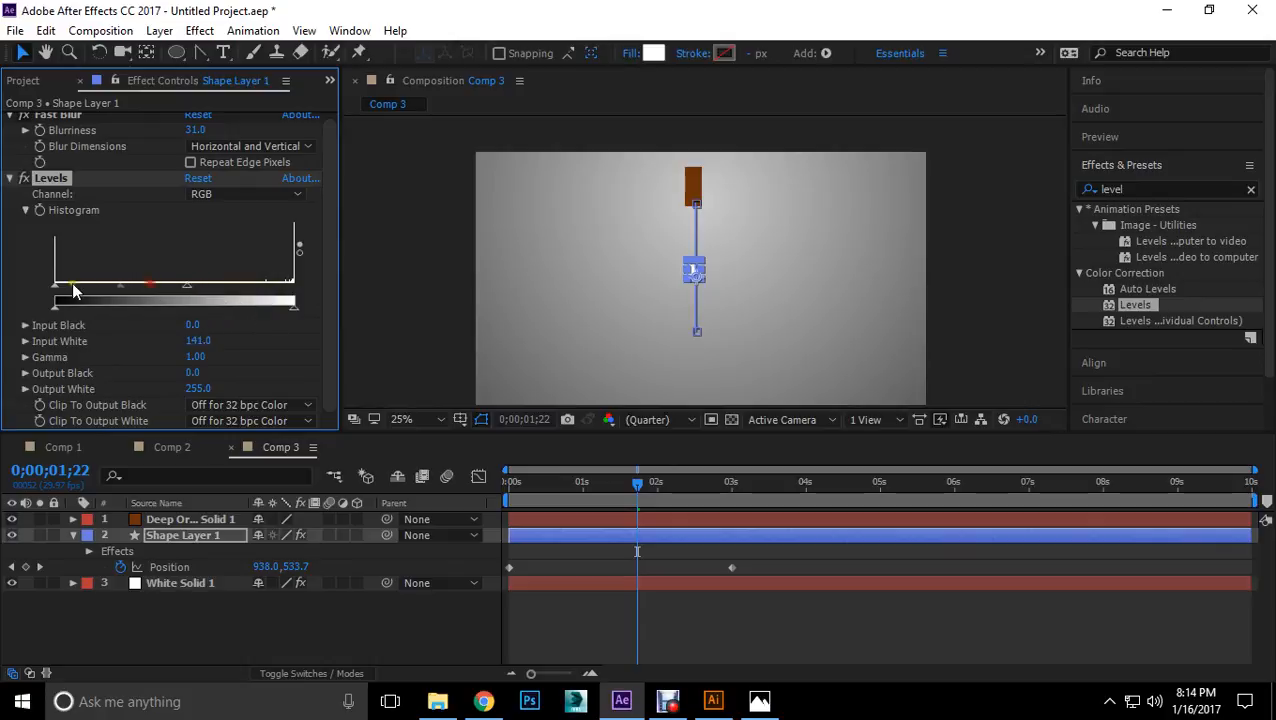
drag(55, 289, 171, 292)
click(1005, 292)
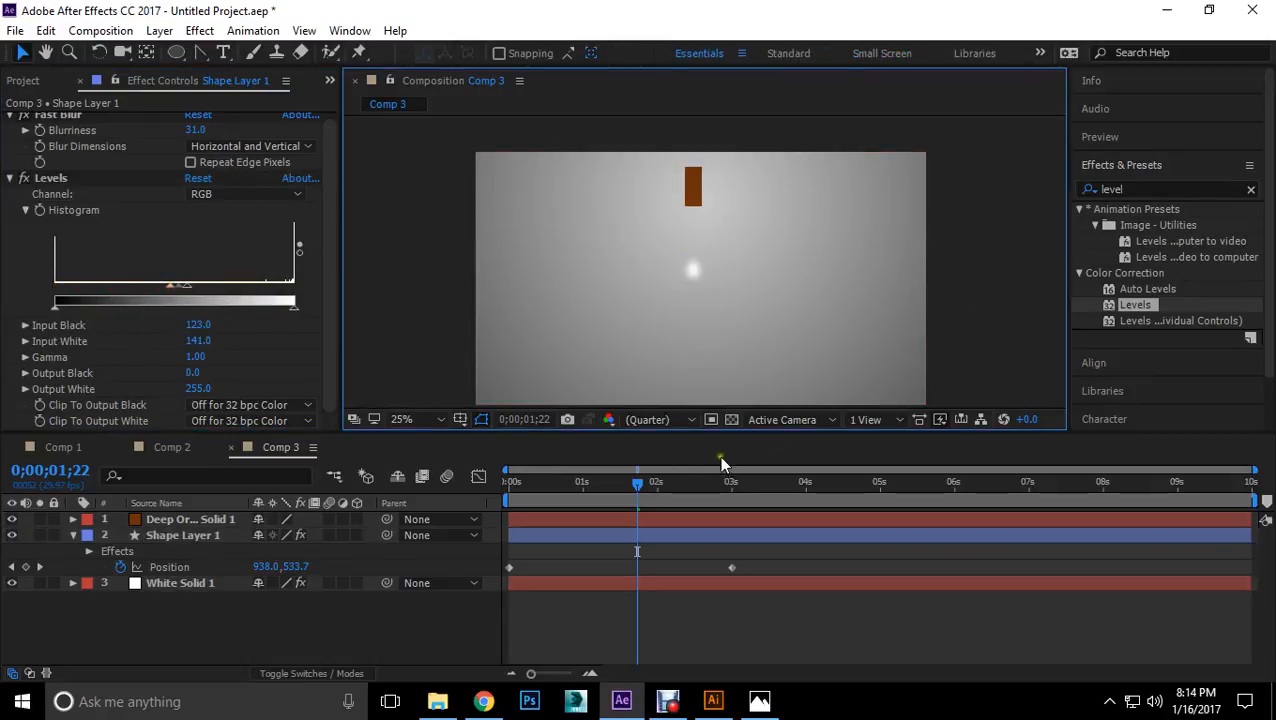
drag(637, 486, 700, 481)
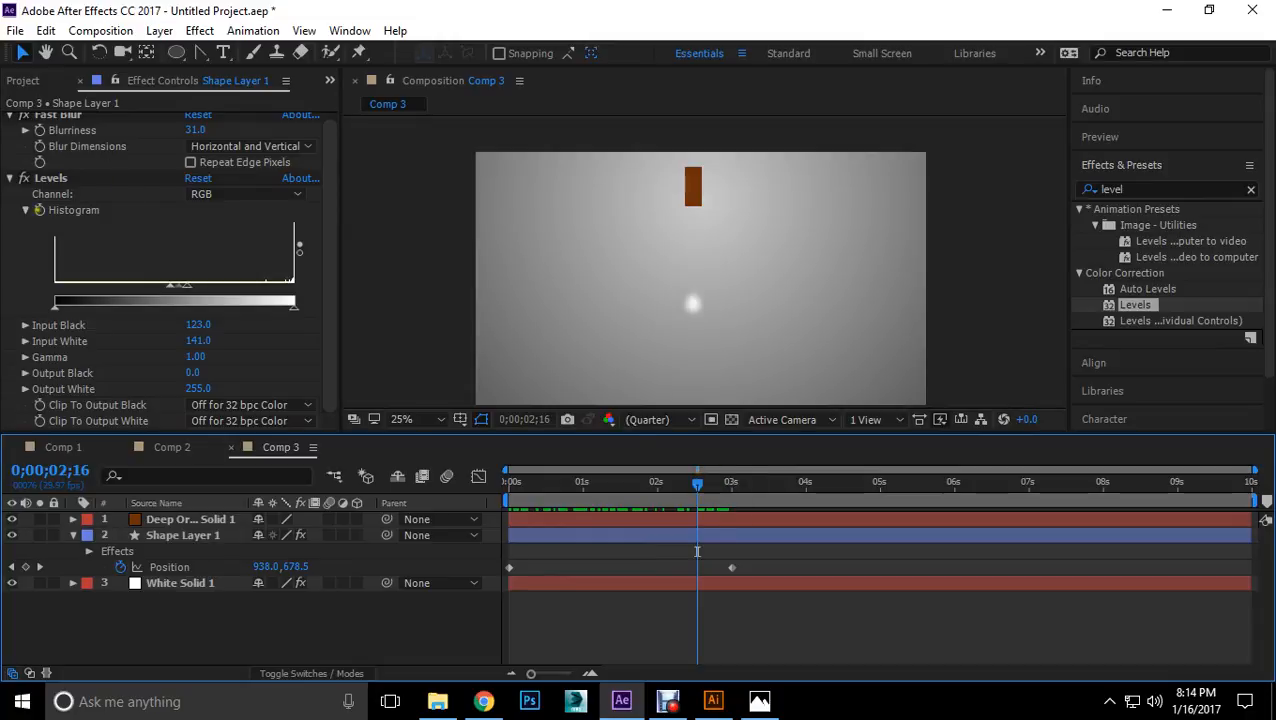
Step: Delete the Levels effect from the teardrop layer and disable its Fast Blur, finishing with the brown rectangle selected
click(331, 240)
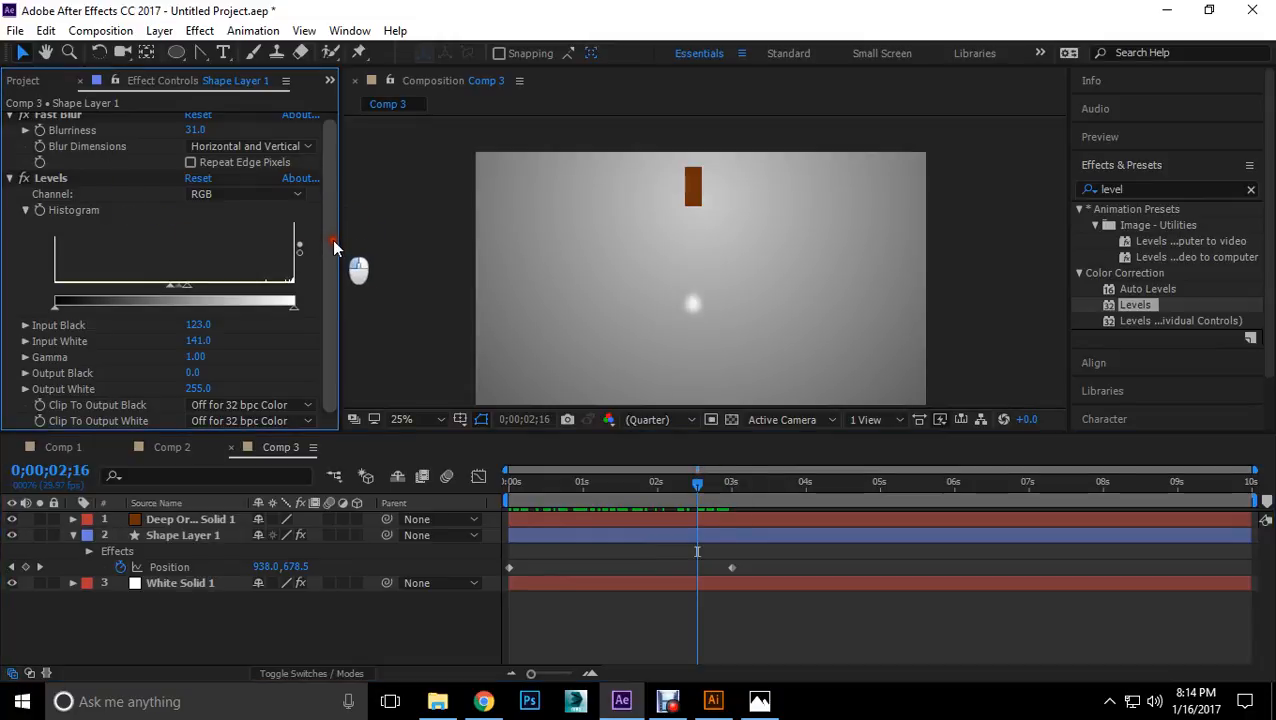
click(72, 176)
key(Delete)
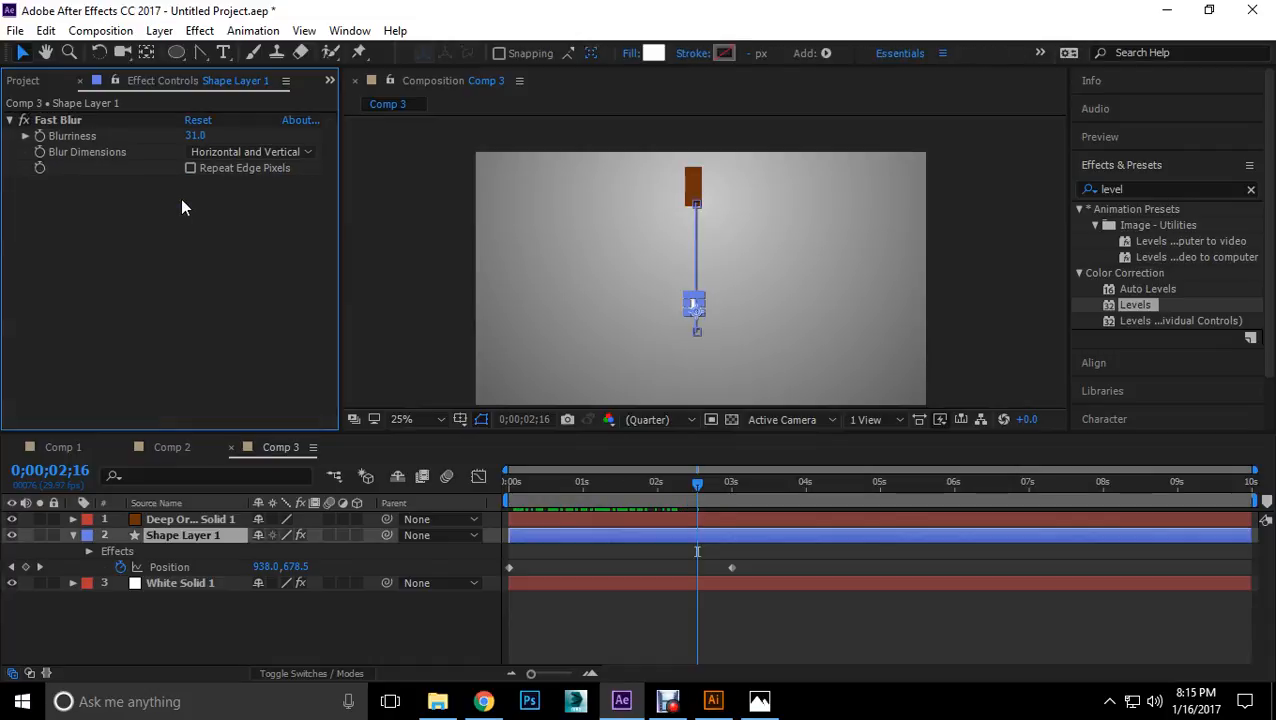
click(24, 120)
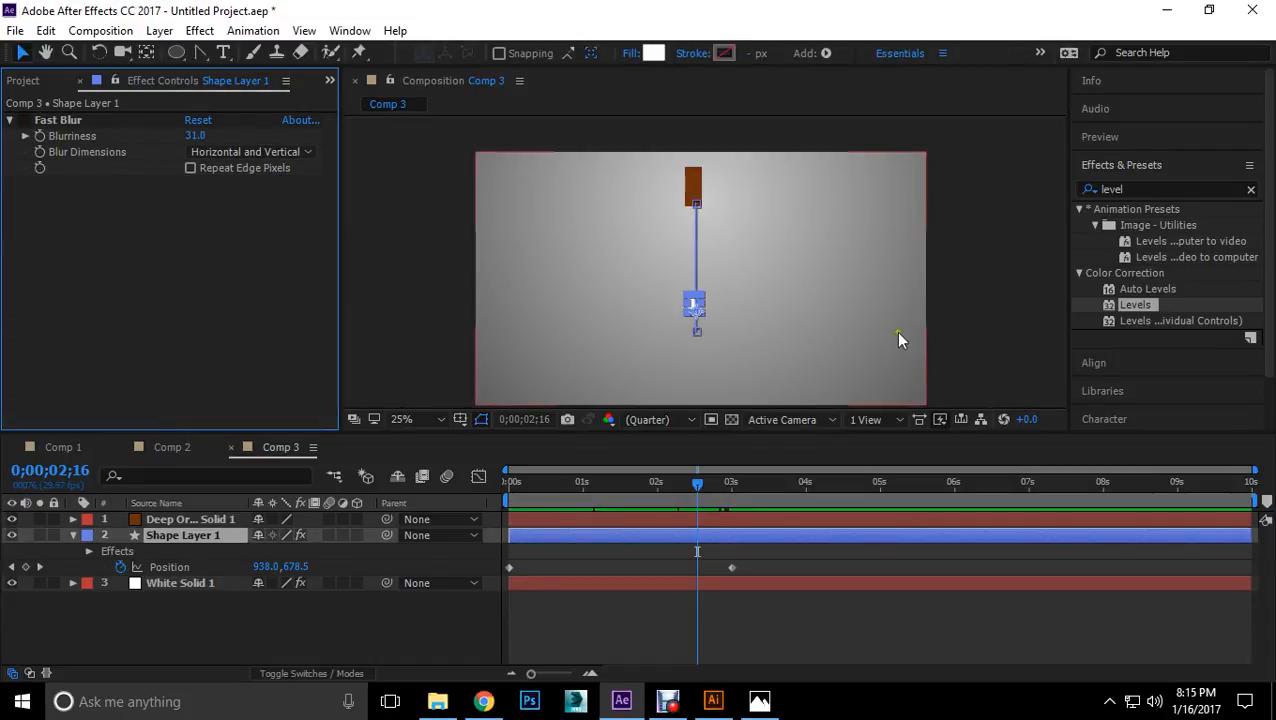
click(877, 314)
click(696, 189)
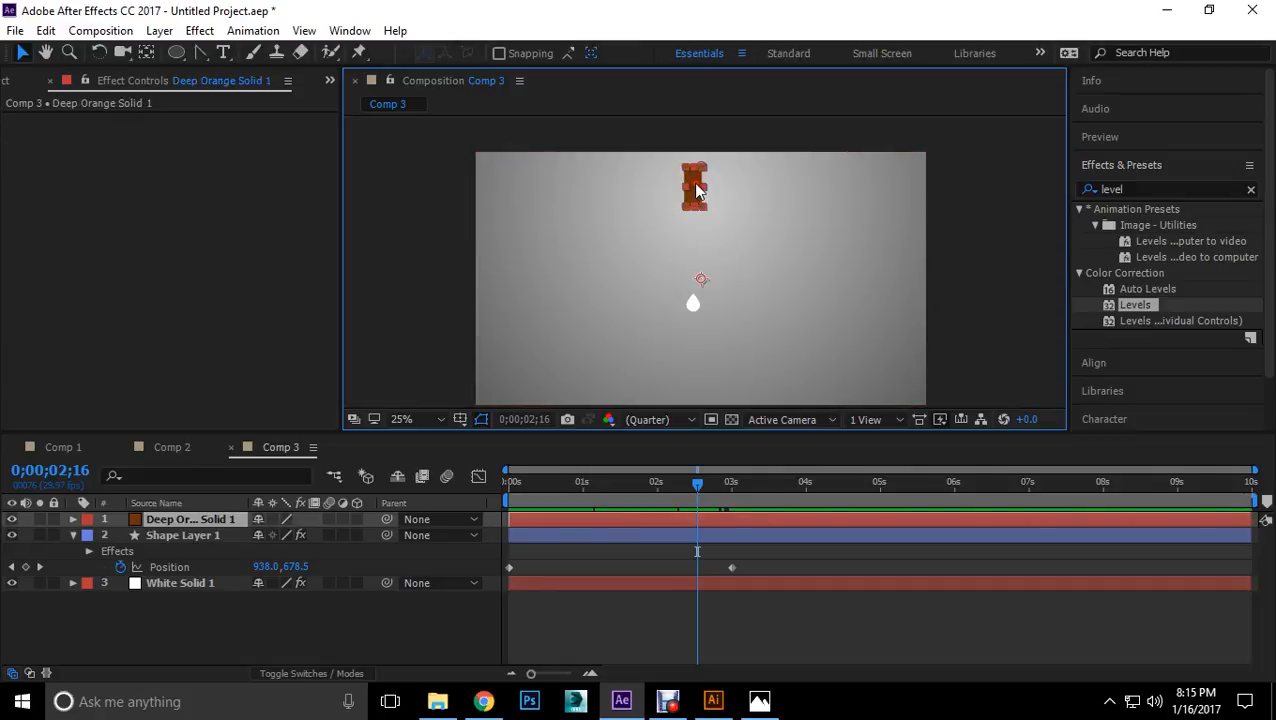
Step: Try drawing a rectangle over the brown rectangle inside the teardrop's shape layer and scrub the timeline to check it
click(209, 533)
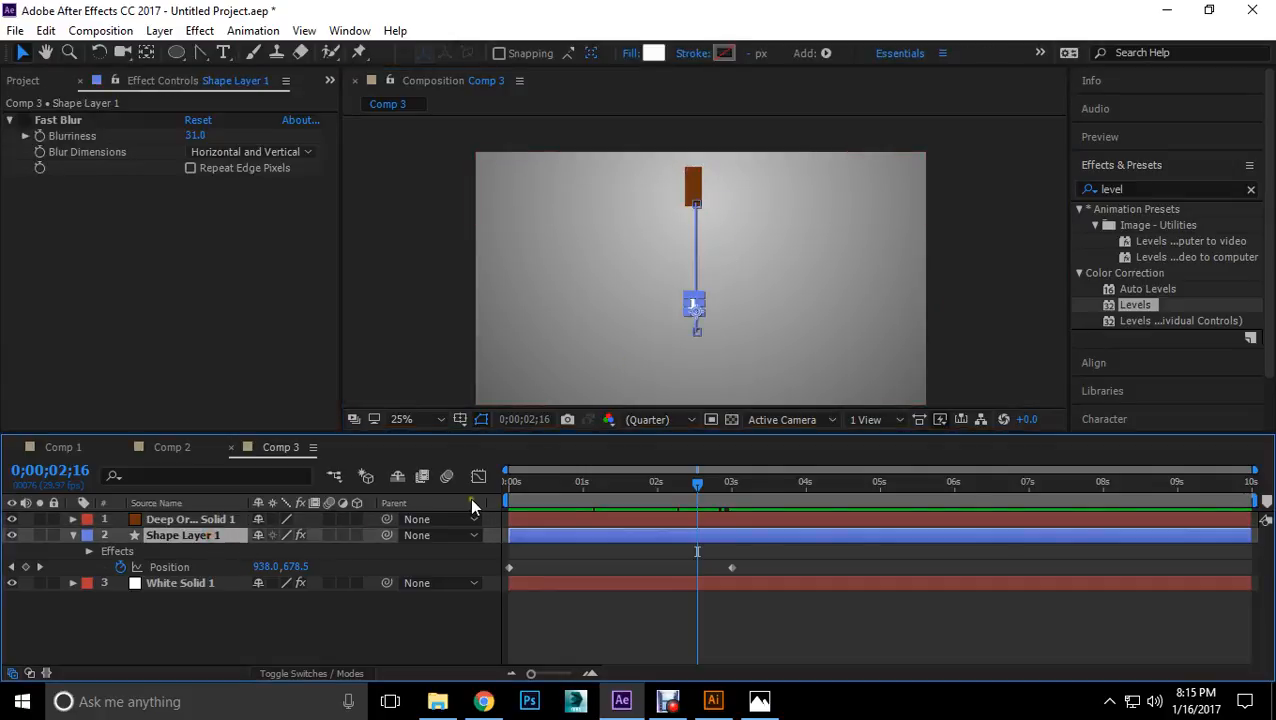
scroll(694, 184, up, 2)
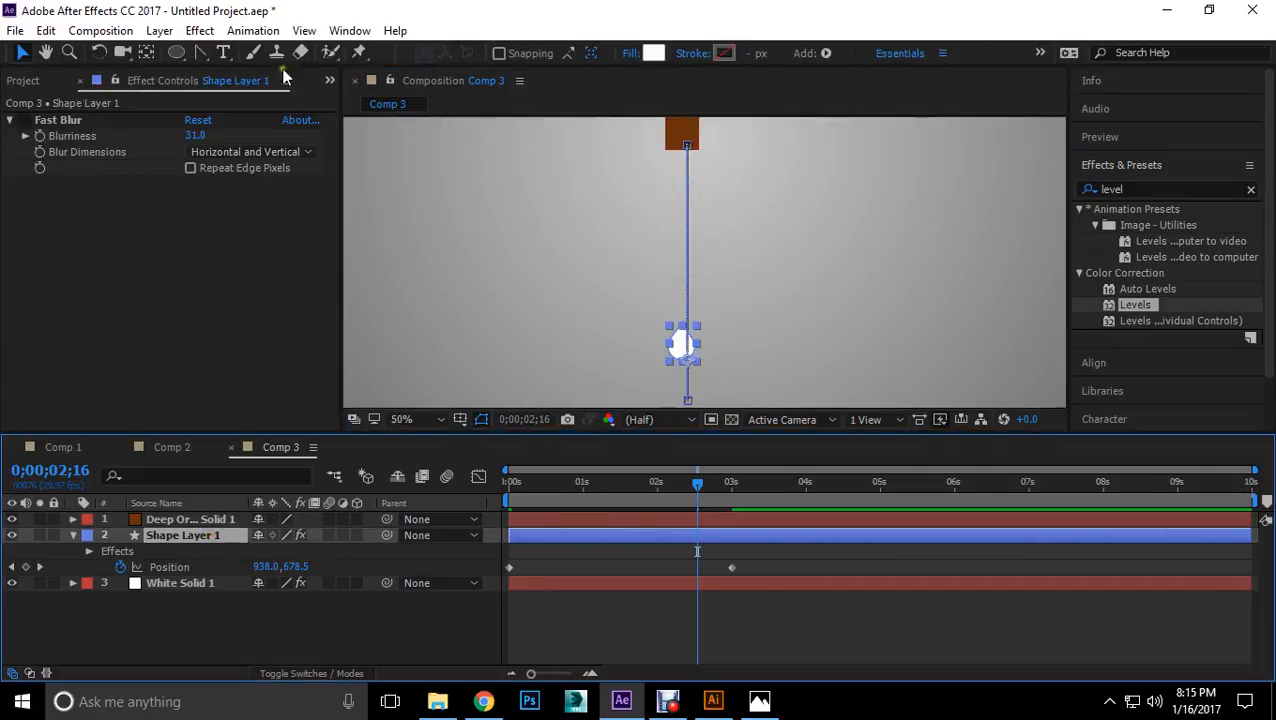
drag(176, 52, 229, 58)
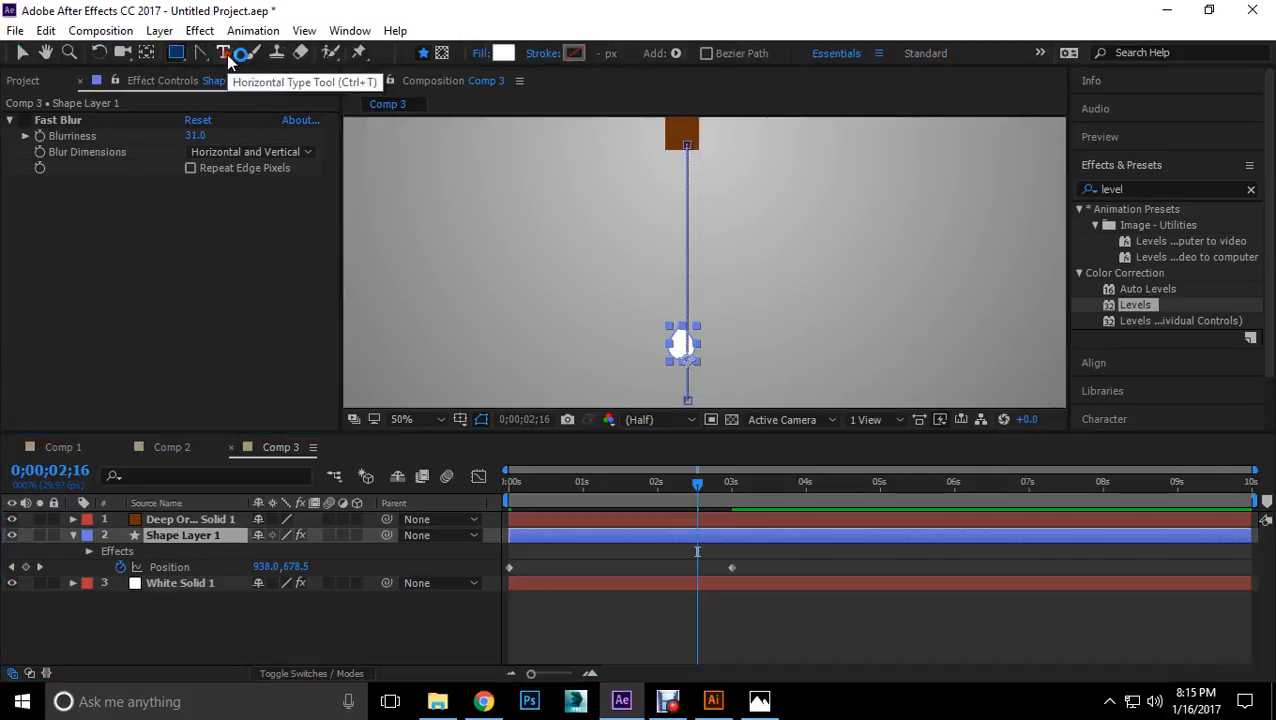
scroll(780, 303, up, 2)
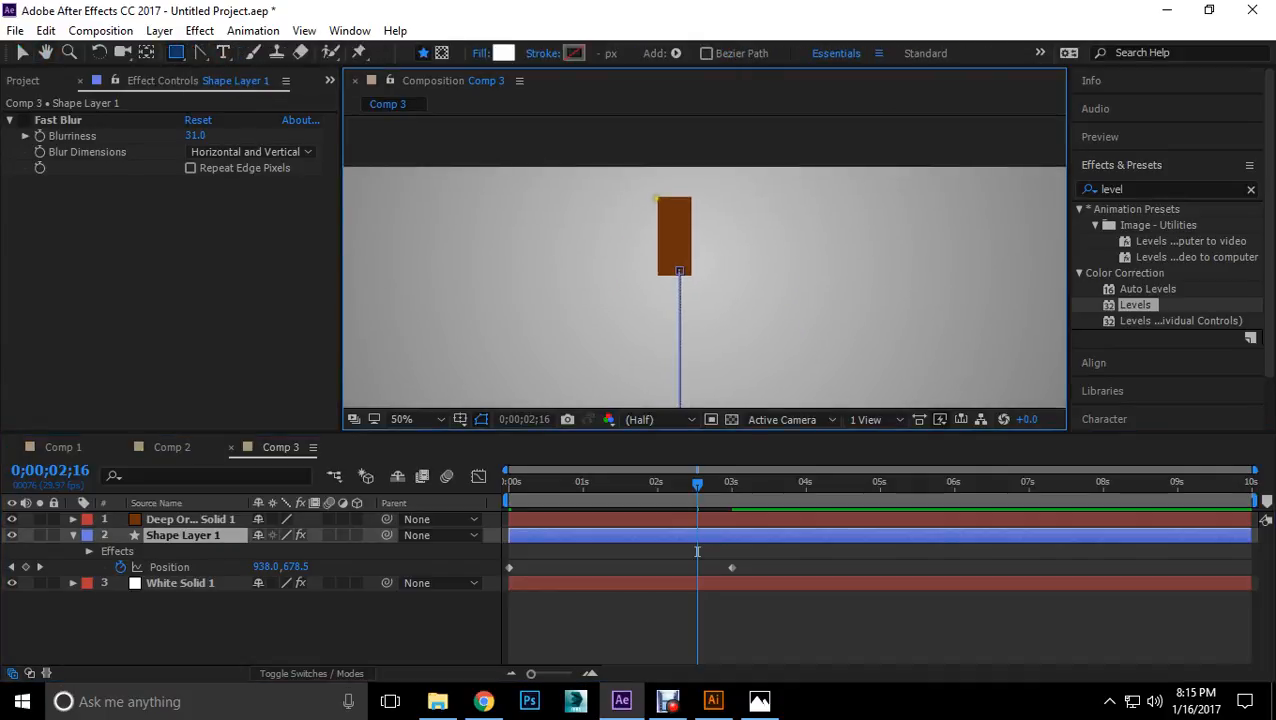
drag(655, 197, 689, 273)
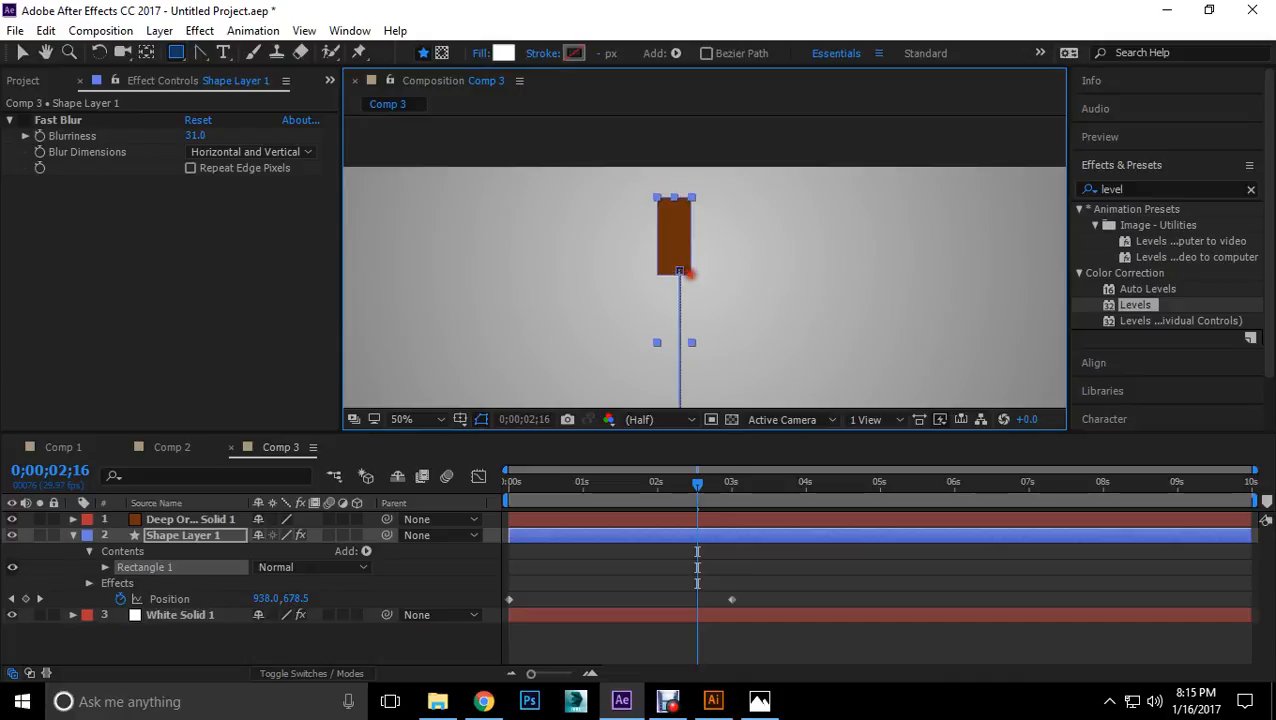
click(25, 57)
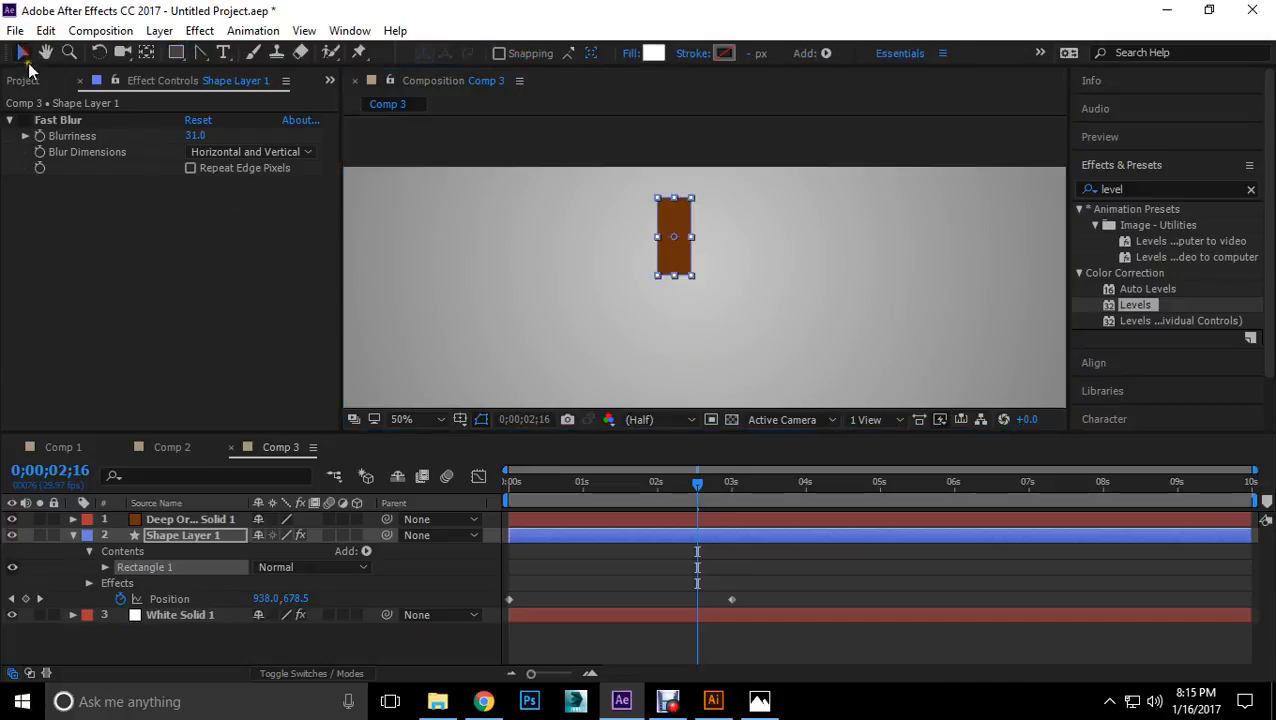
scroll(768, 198, down, 2)
scroll(768, 195, down, 2)
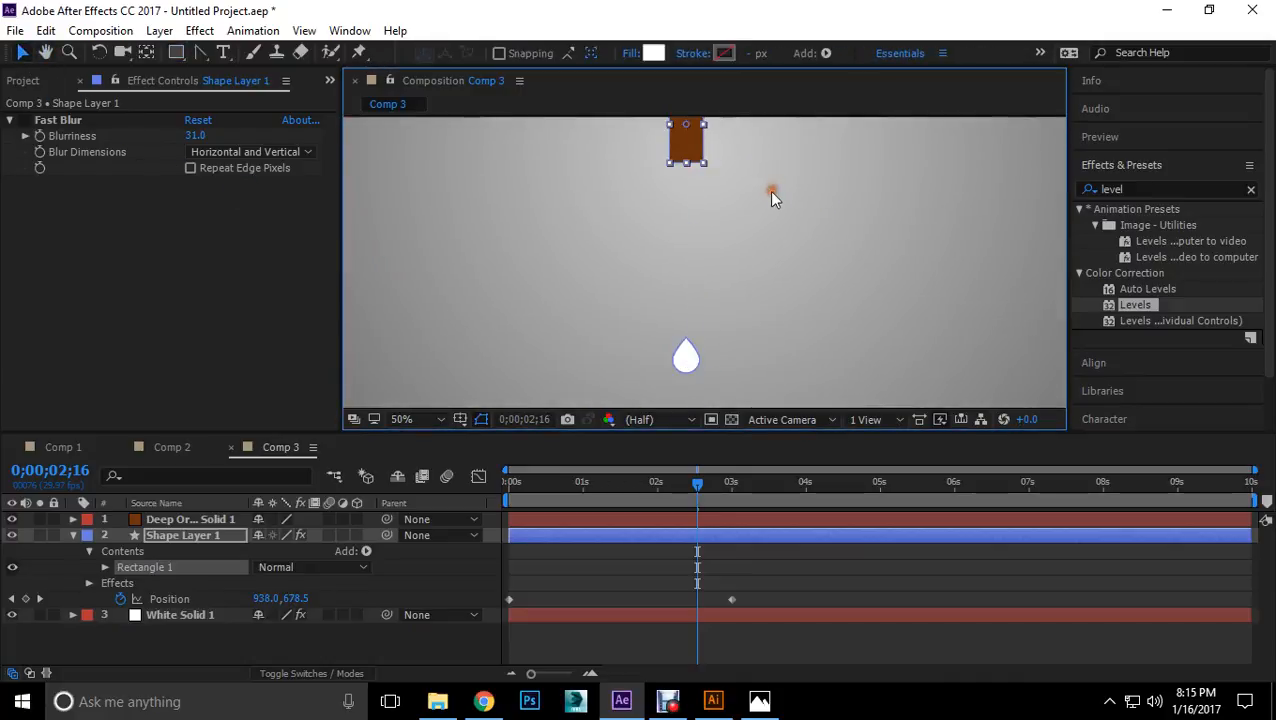
drag(697, 483, 631, 481)
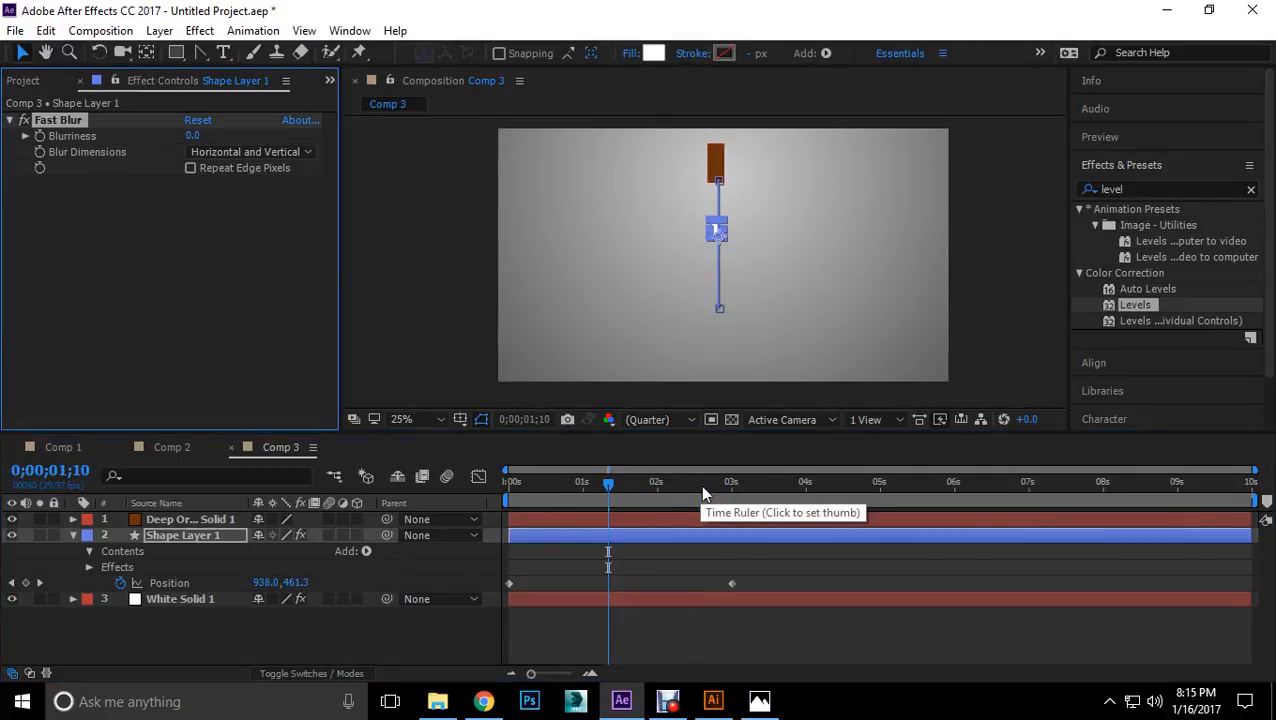
Step: Set the current time to 0;00;03;00 and duplicate the brown rectangle's solid layer
drag(611, 491, 735, 508)
click(989, 335)
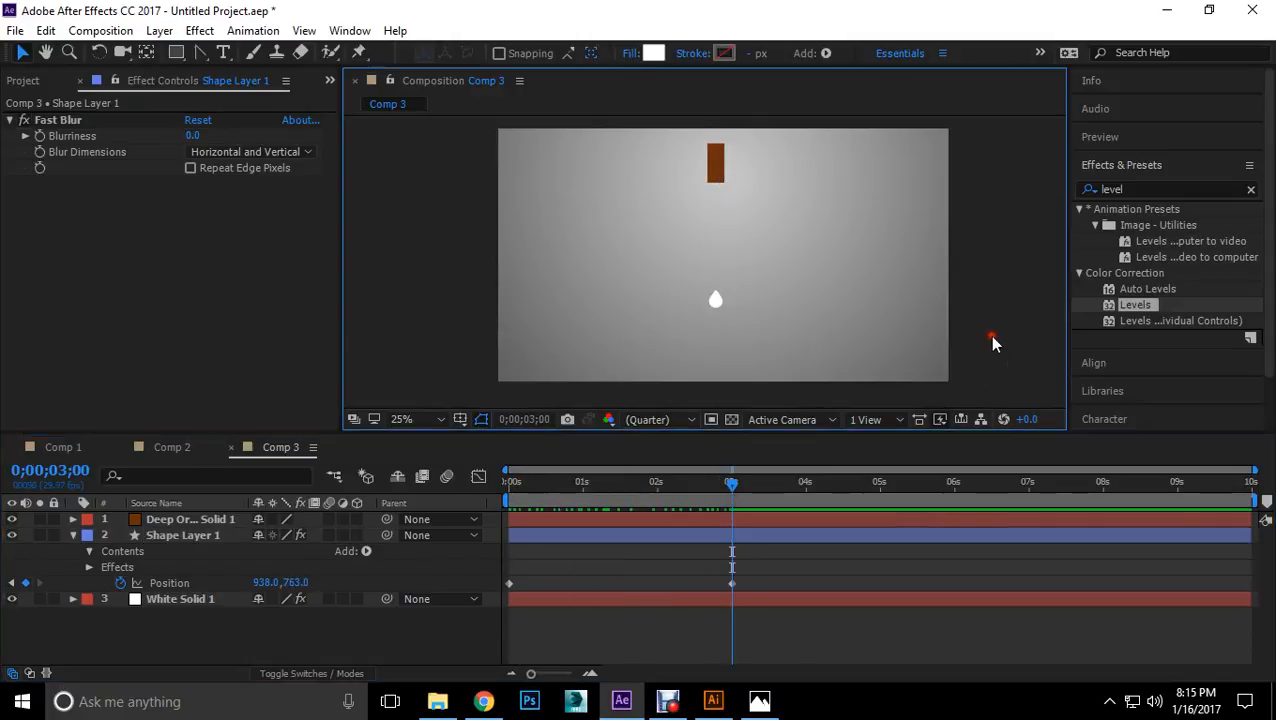
click(720, 170)
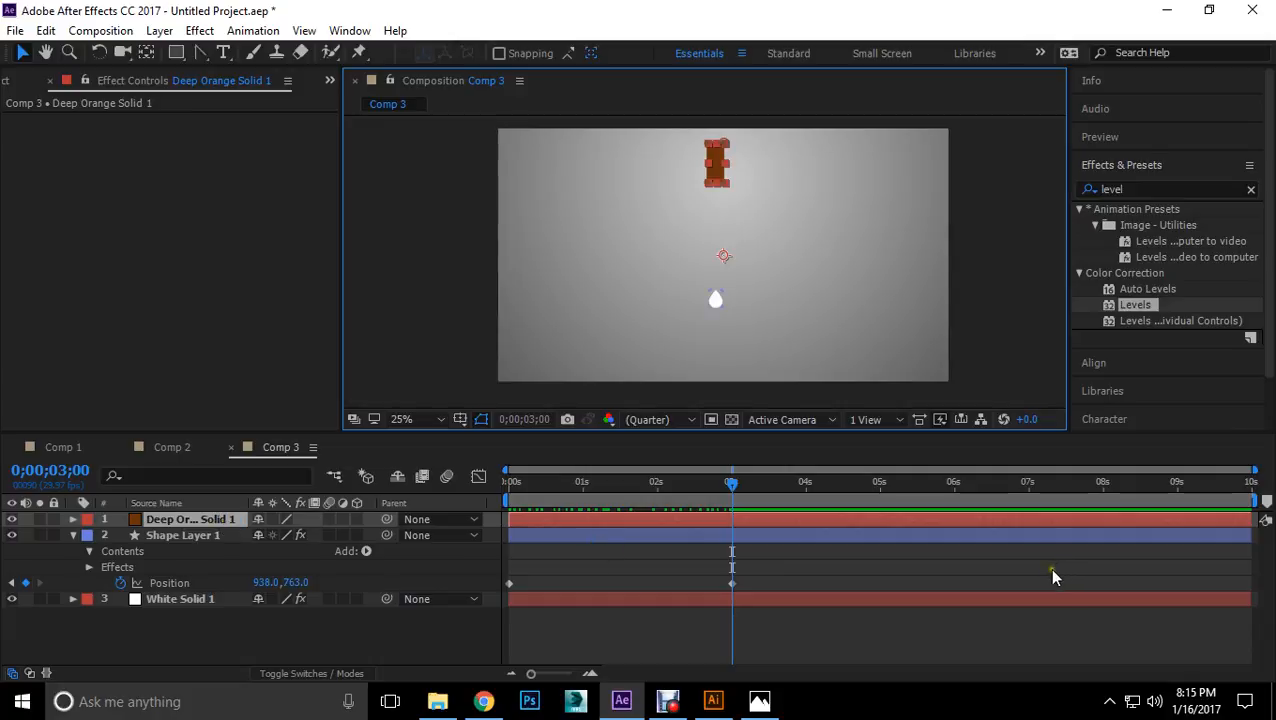
key(ctrl+d)
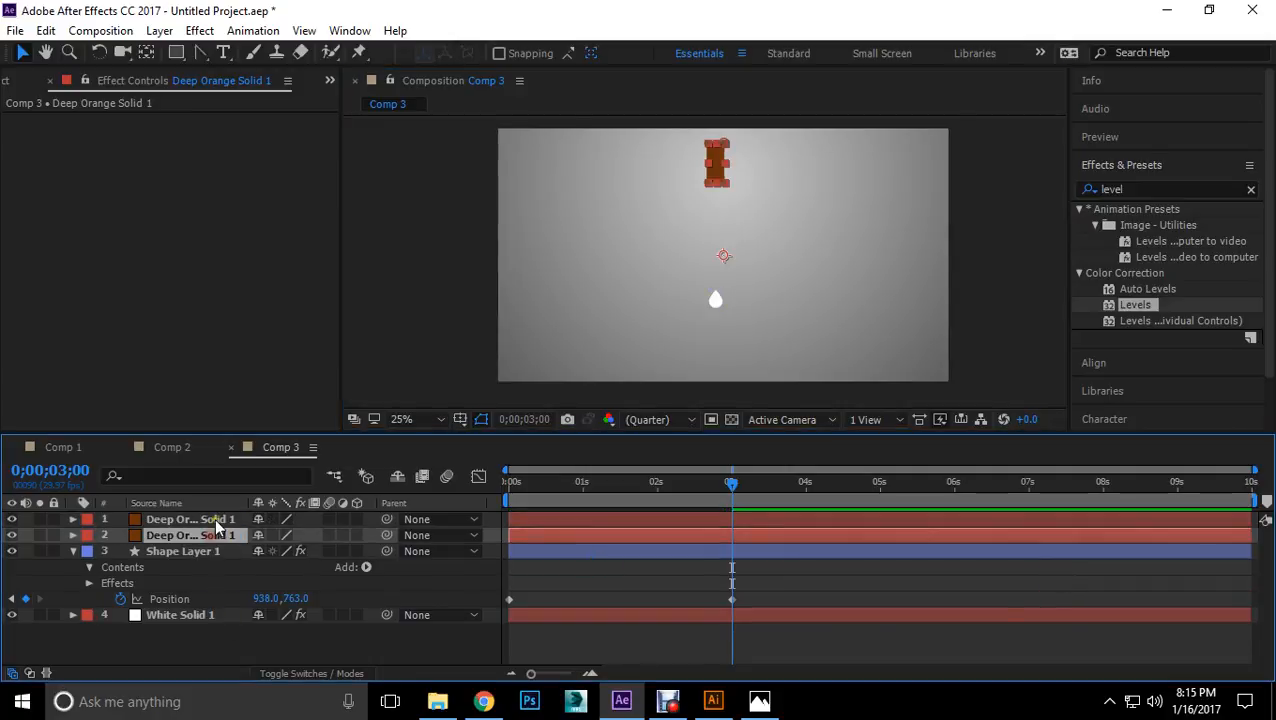
Step: Rename the uppermost brown solid layer as Tap
double_click(216, 521)
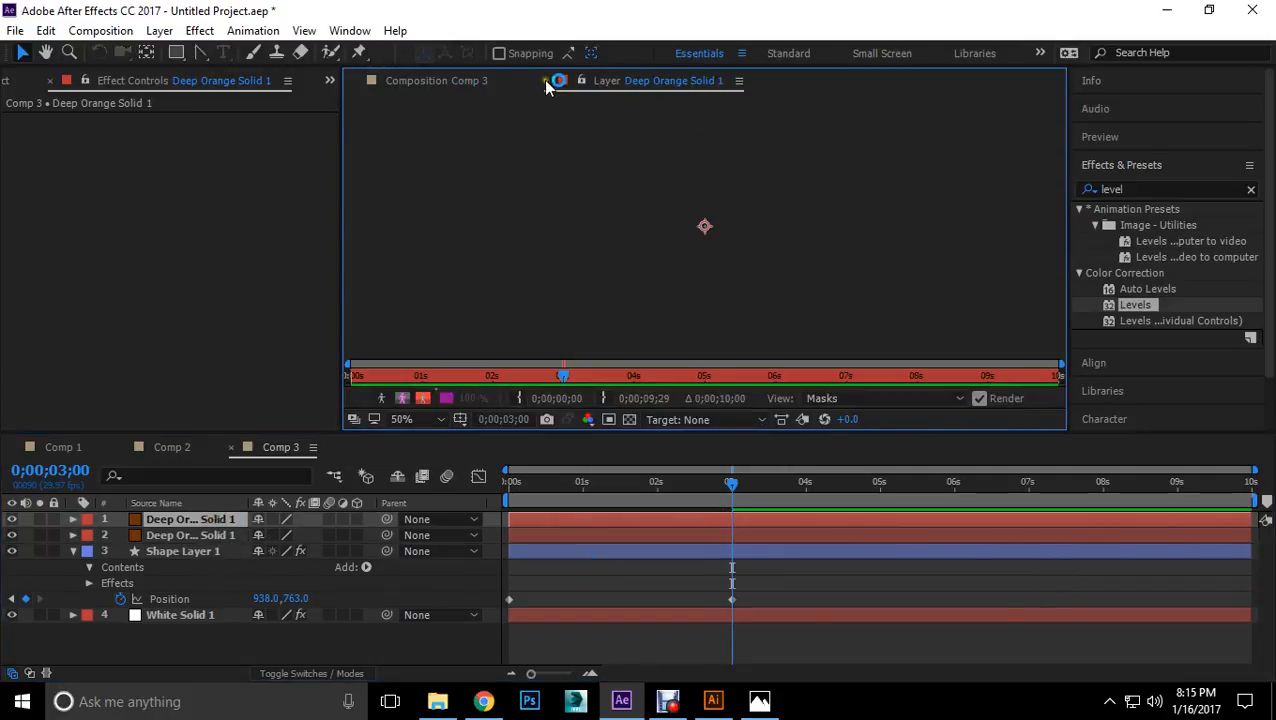
click(546, 83)
right_click(214, 527)
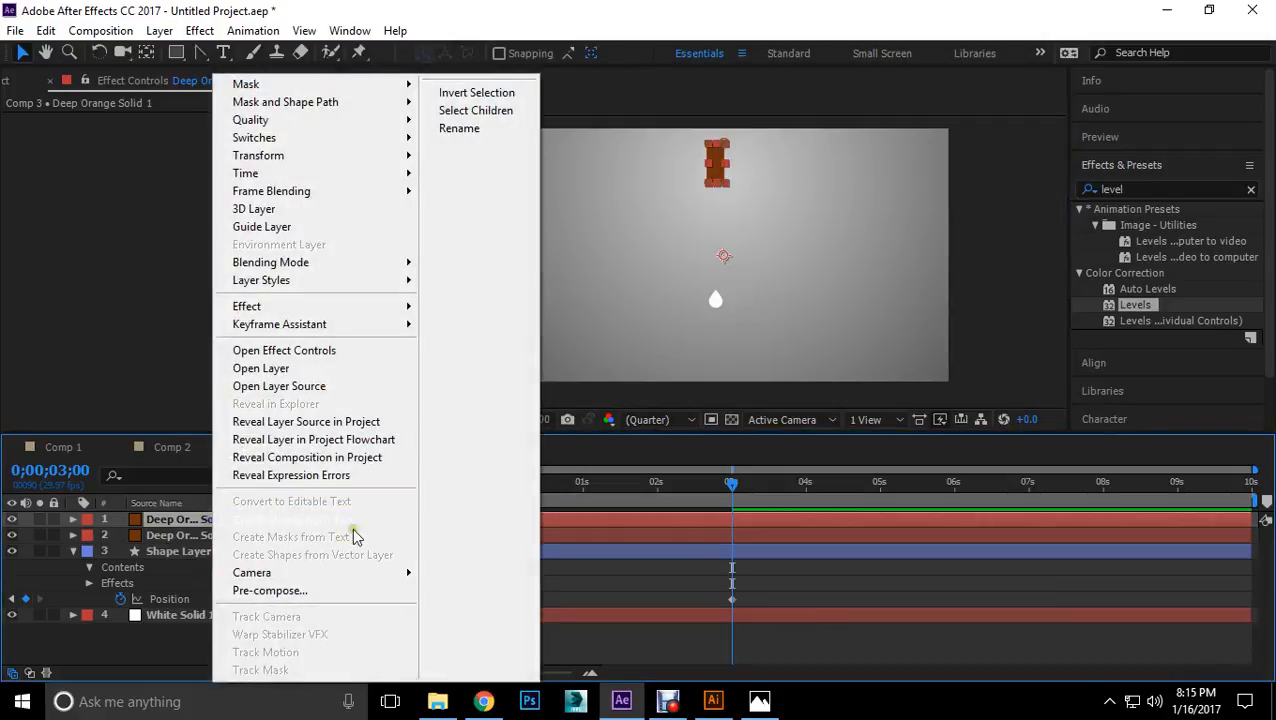
click(476, 133)
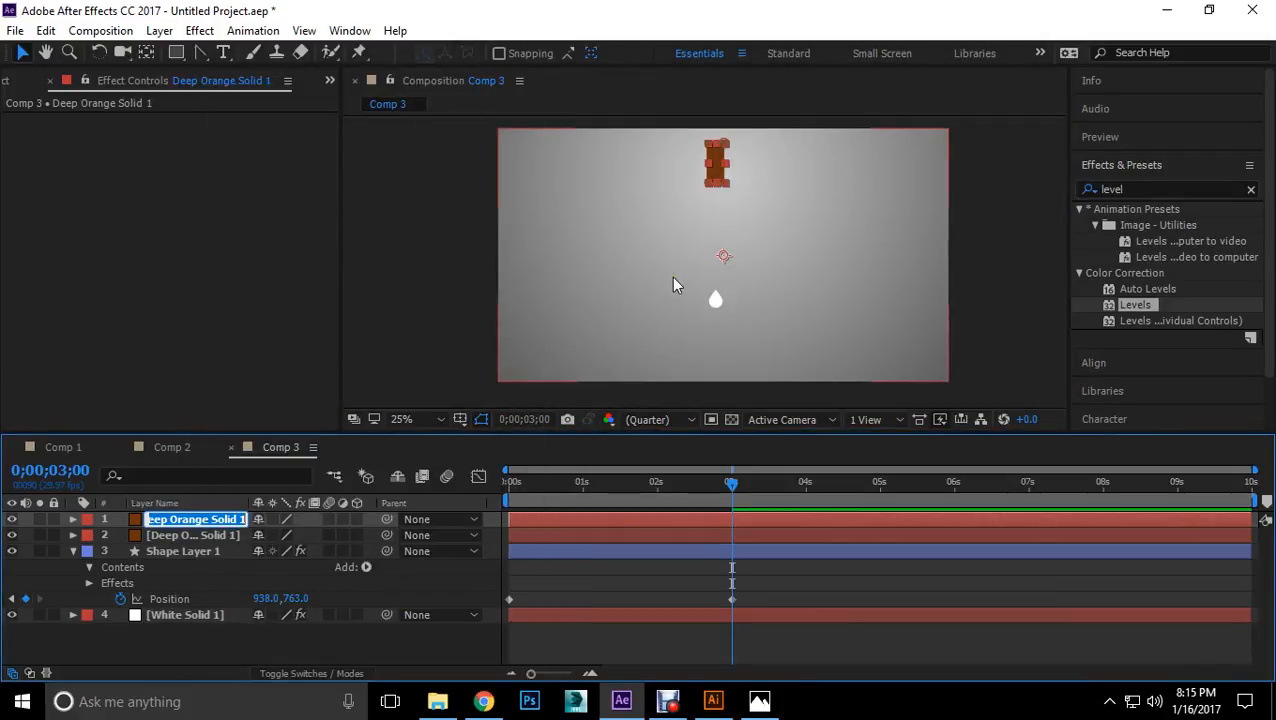
text(Tap)
key(Return)
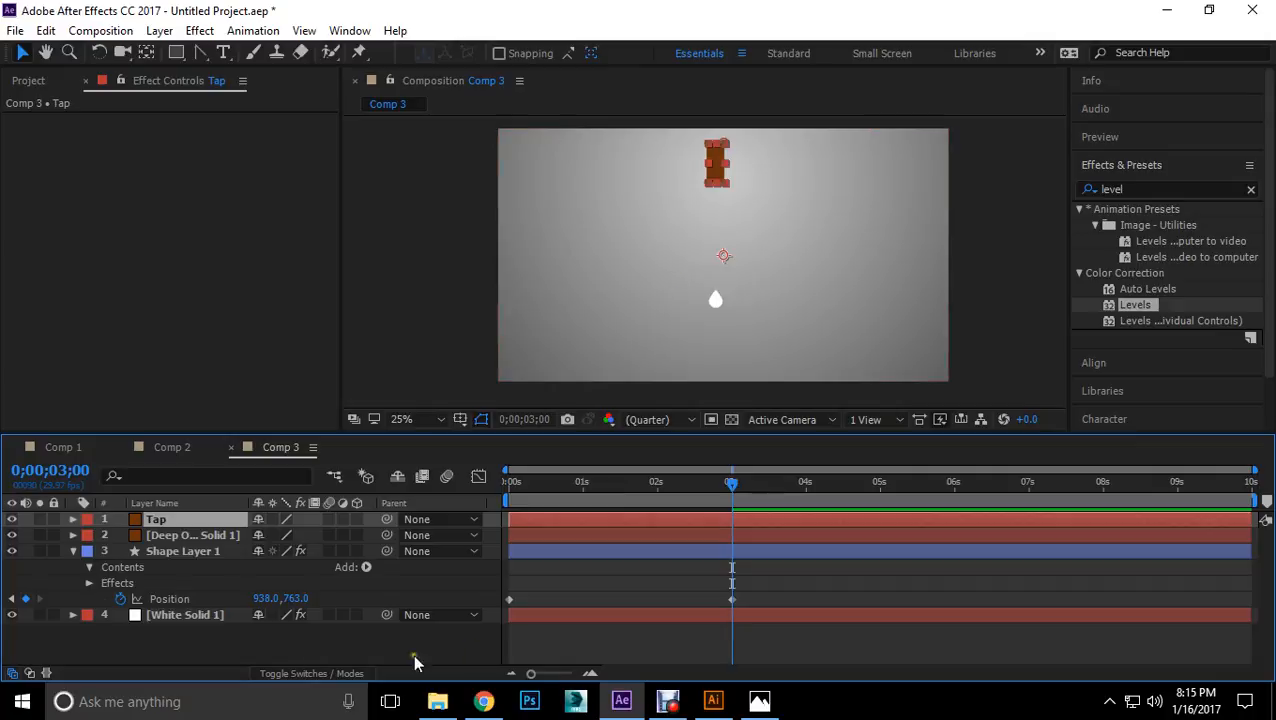
Step: Change the brown solid below Tap to near-white F7F7F7, creating a new solid for that layer
right_click(190, 540)
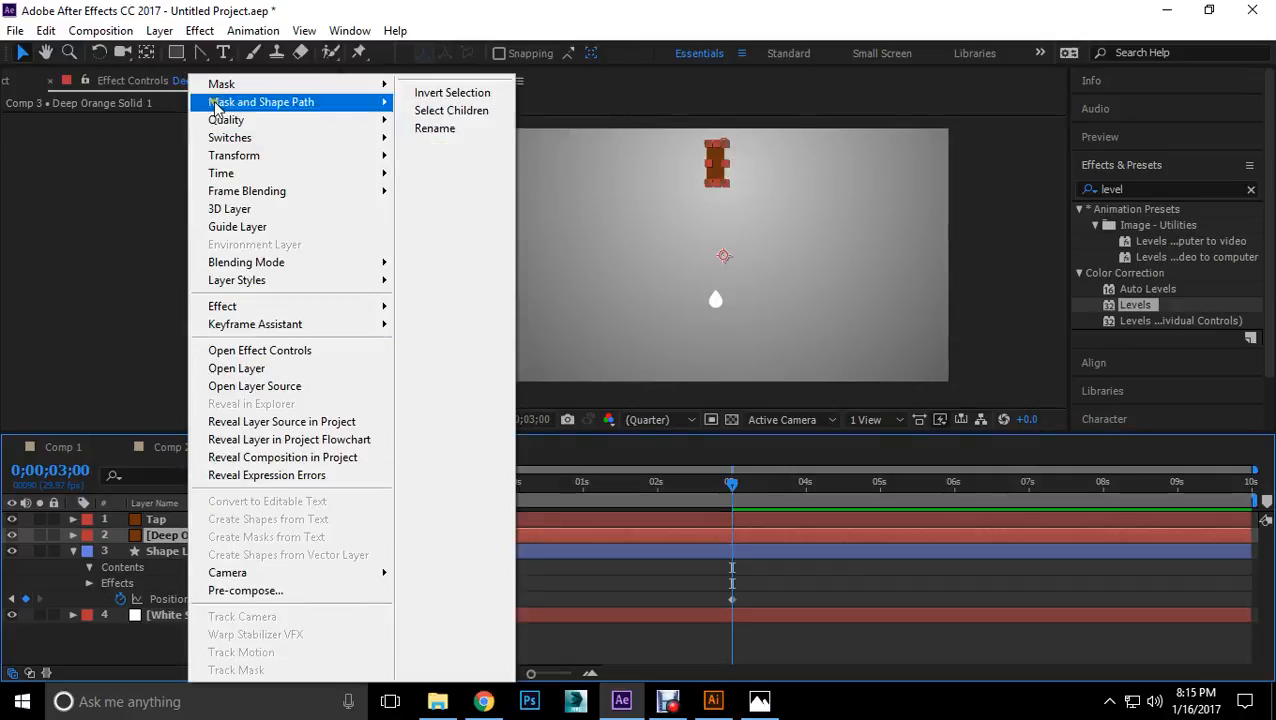
click(158, 30)
click(300, 48)
click(630, 442)
drag(641, 433, 416, 232)
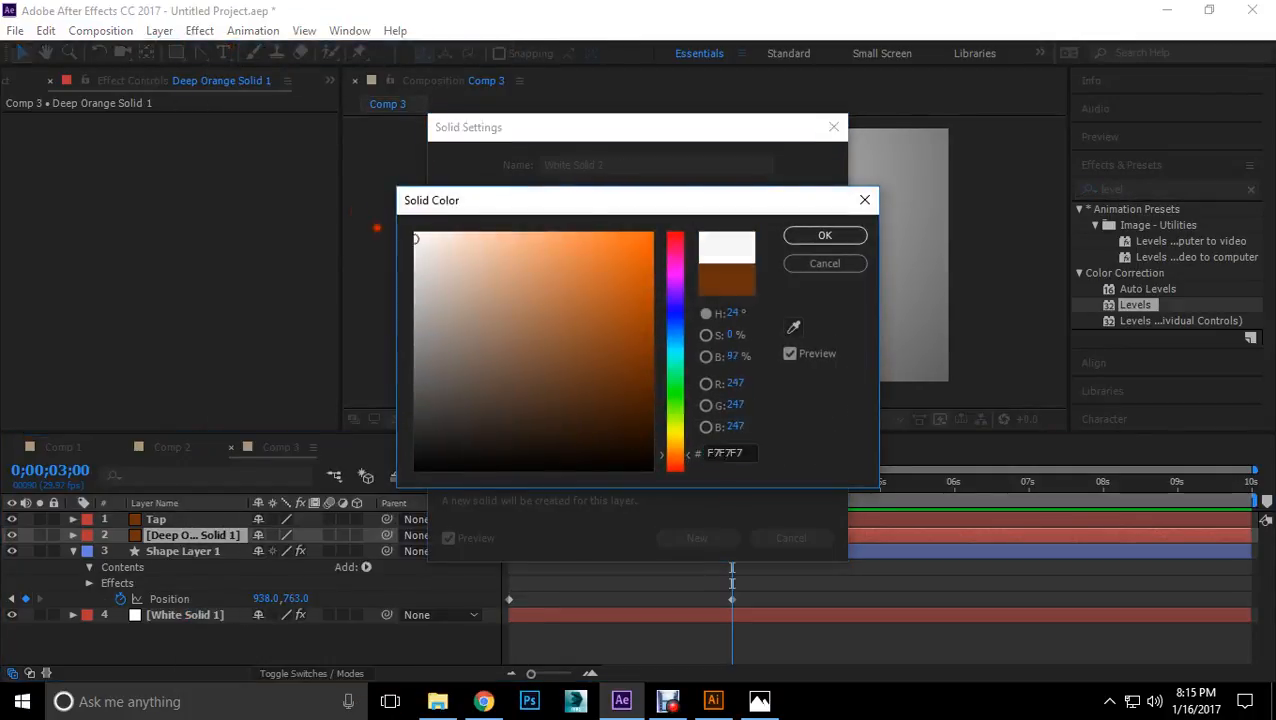
click(855, 237)
click(700, 538)
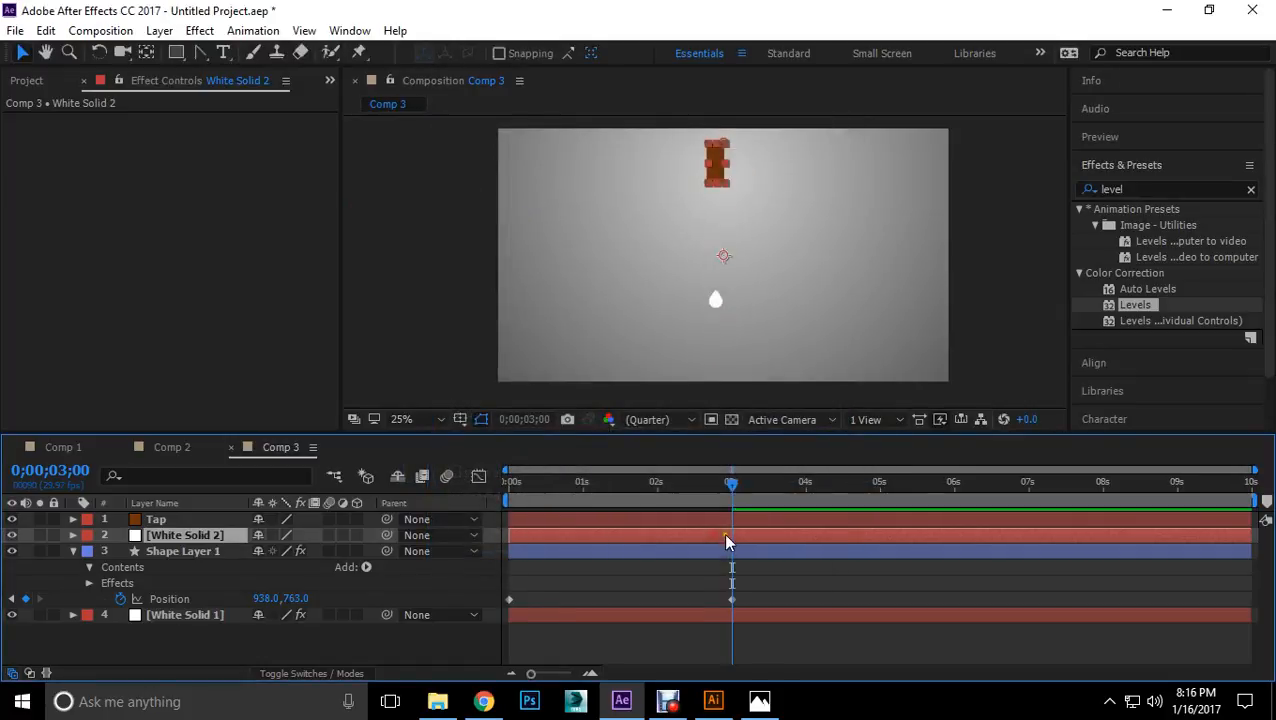
Step: Return to the first frame, delete Fast Blur from the teardrop's shape layer and collapse the layer's properties
click(180, 552)
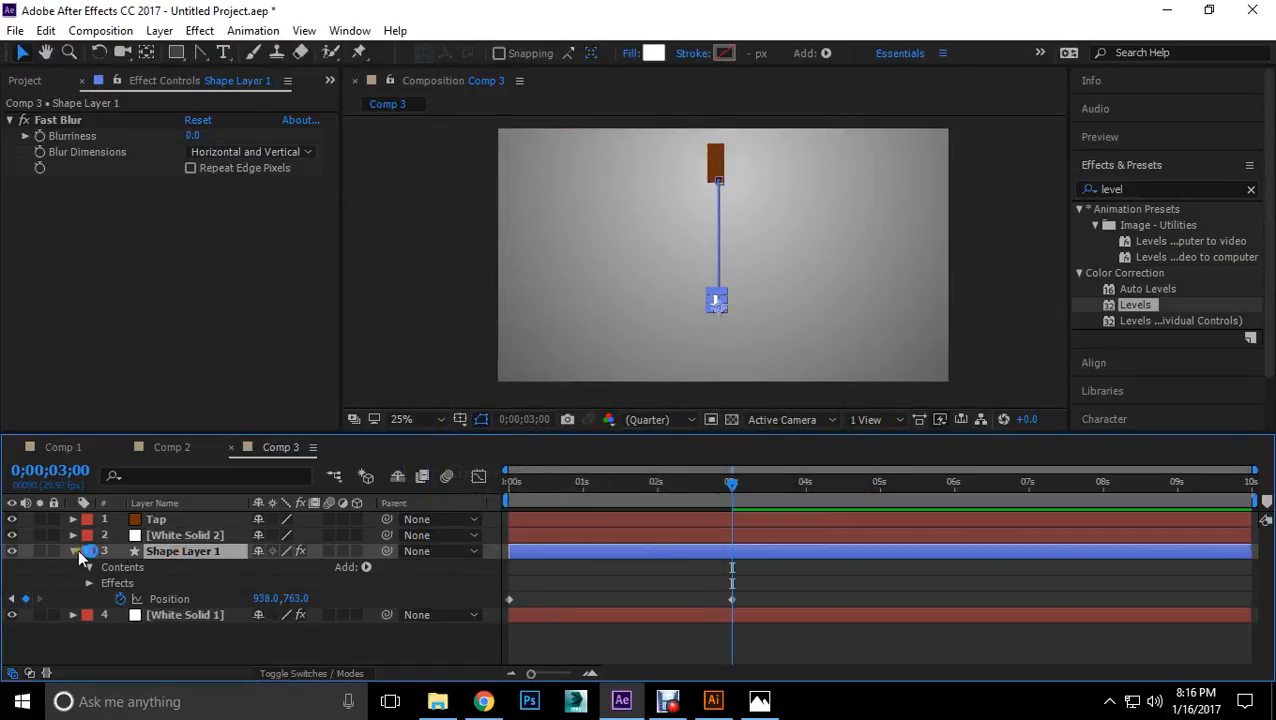
drag(728, 488, 476, 507)
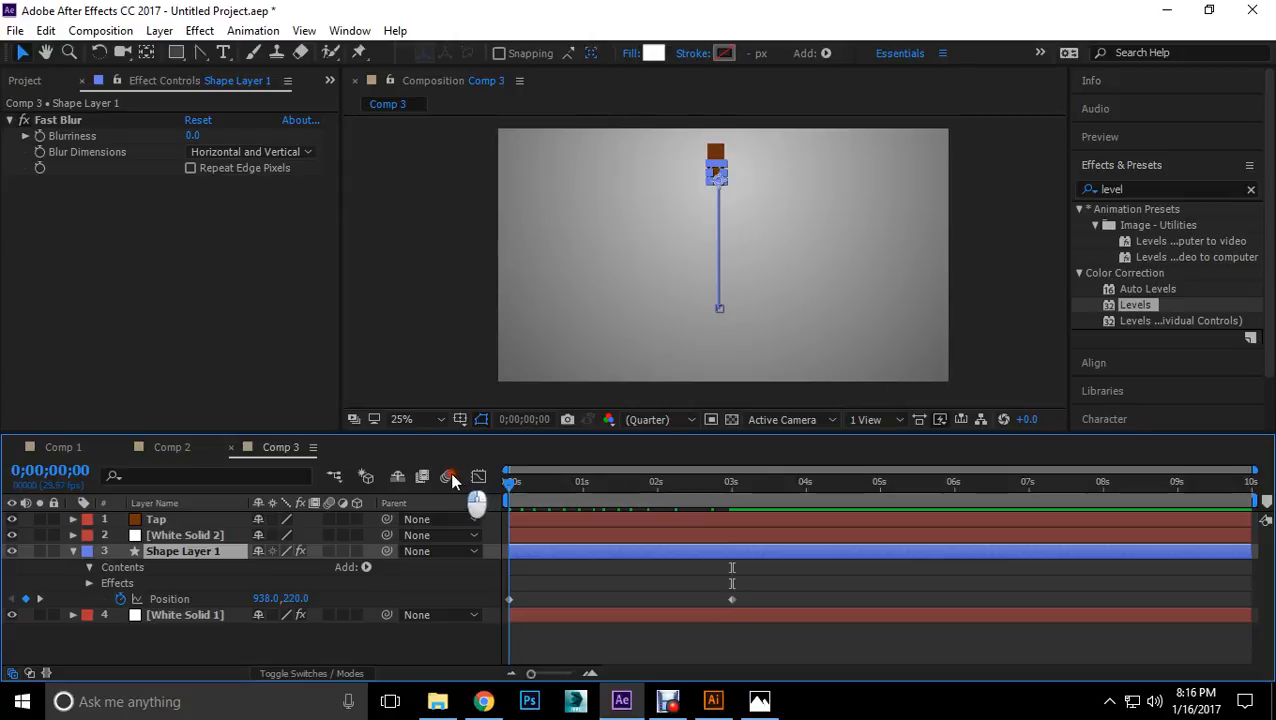
click(76, 119)
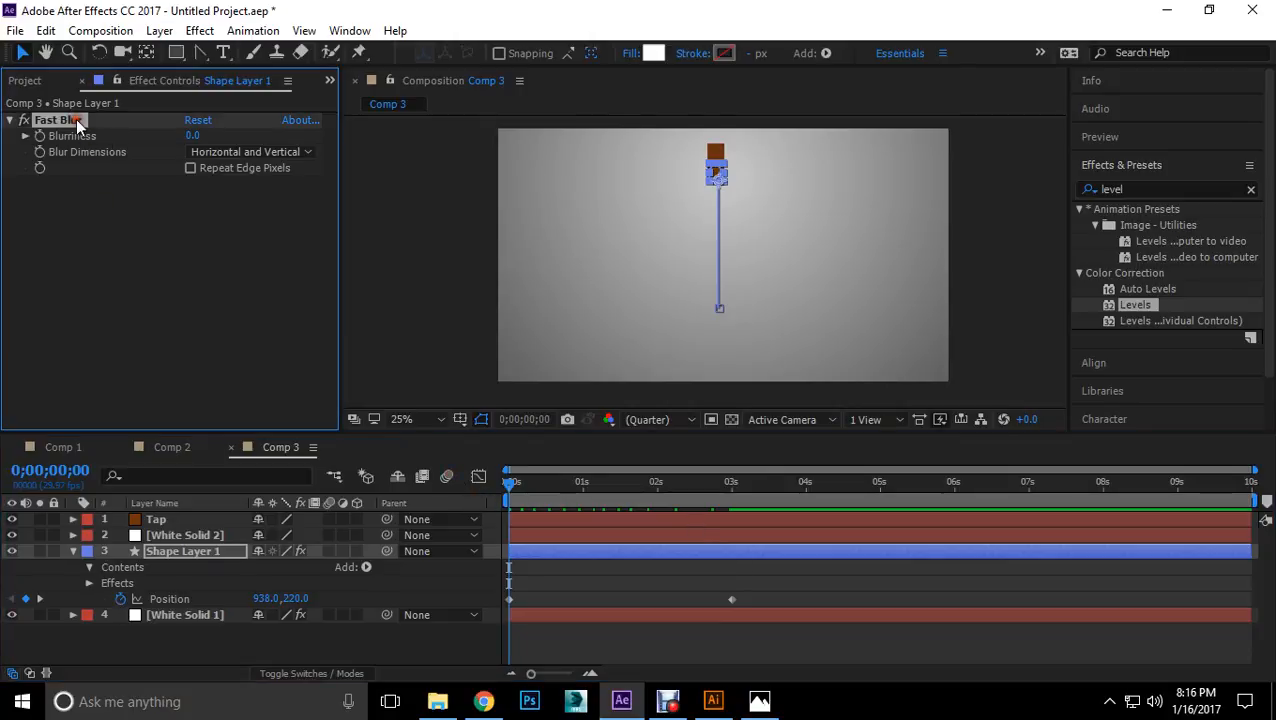
key(Delete)
click(182, 644)
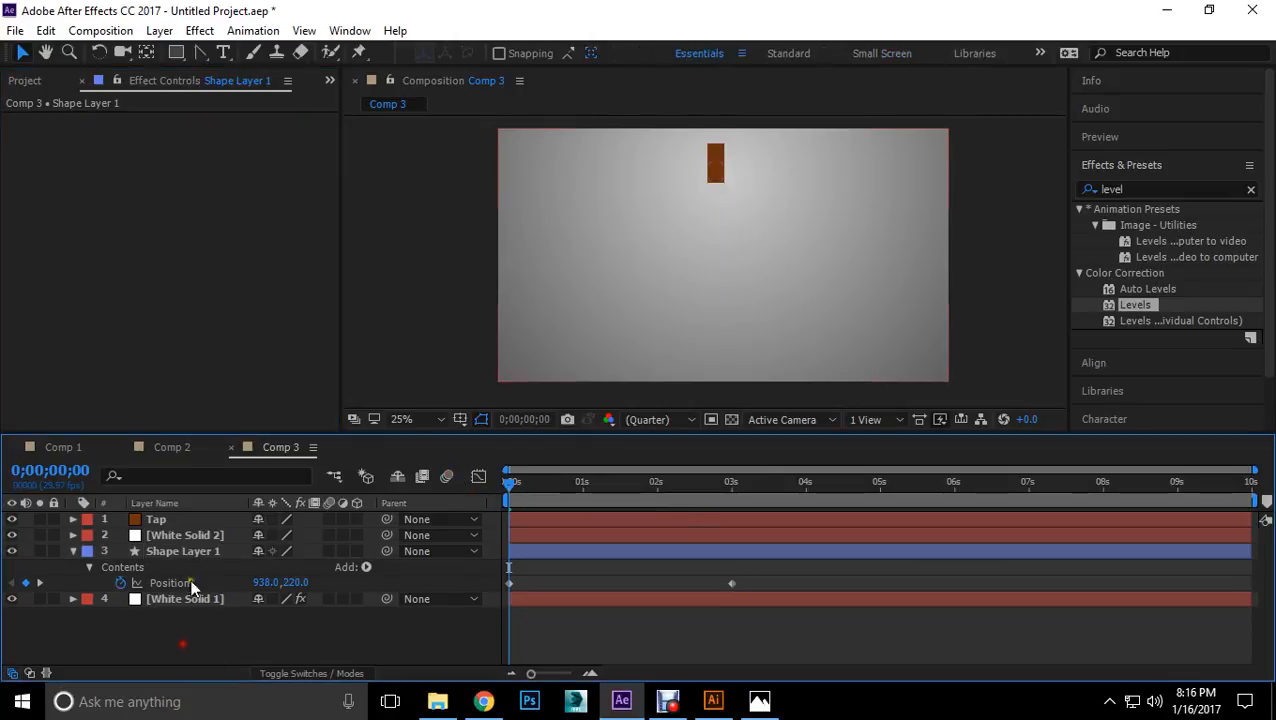
click(196, 540)
click(72, 551)
click(194, 630)
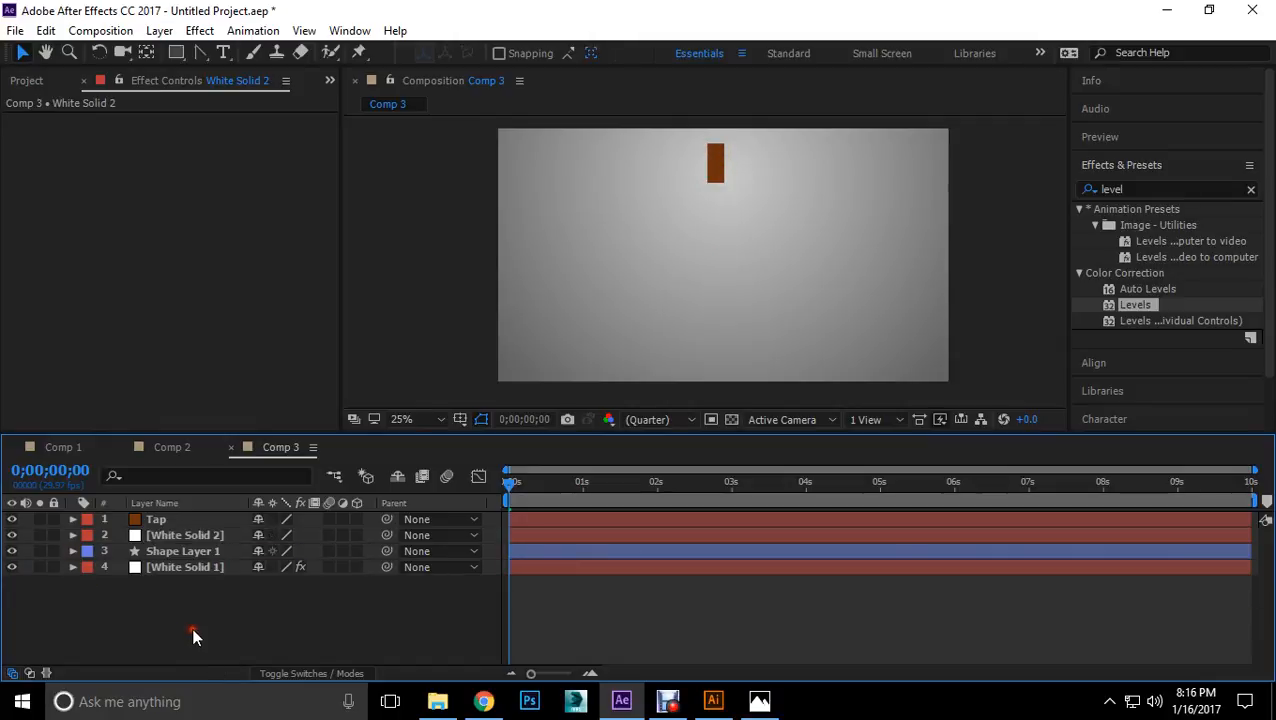
Step: Add an adjustment layer and place it directly below the Tap layer
right_click(219, 609)
mouse_move(299, 436)
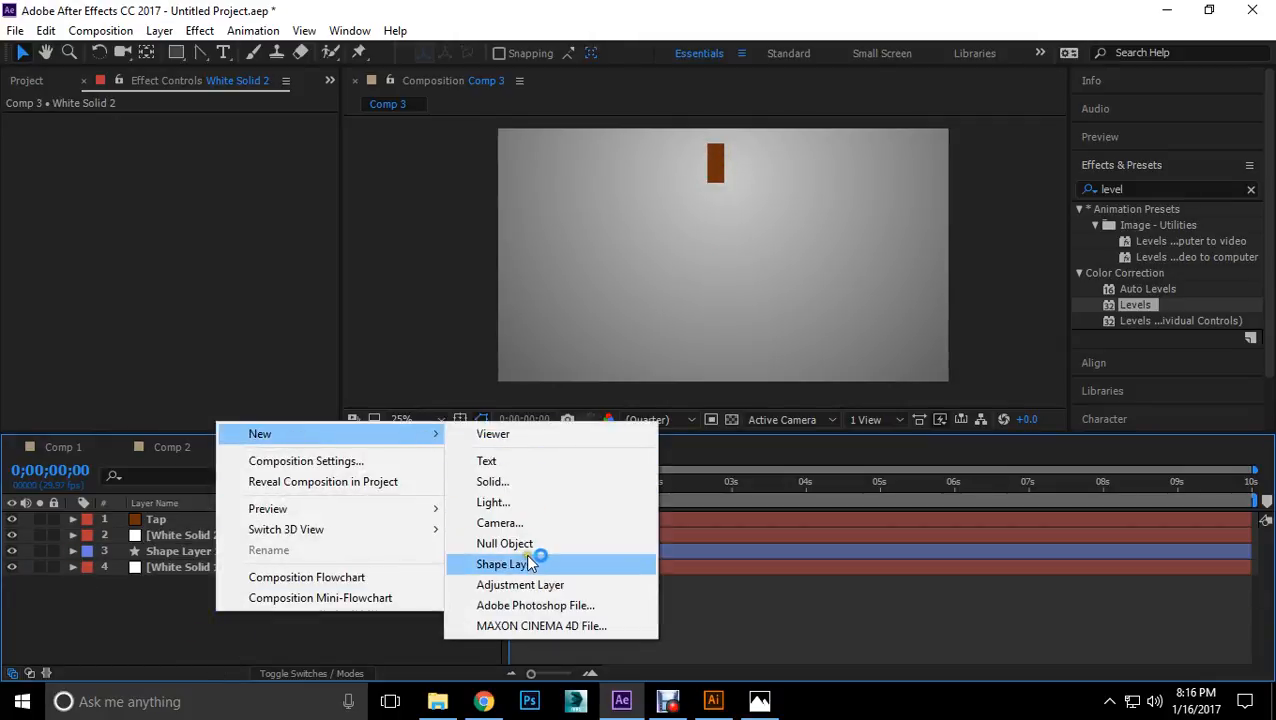
click(532, 585)
mouse_move(206, 527)
mouse_down()
mouse_move(232, 548)
mouse_move(205, 545)
mouse_up()
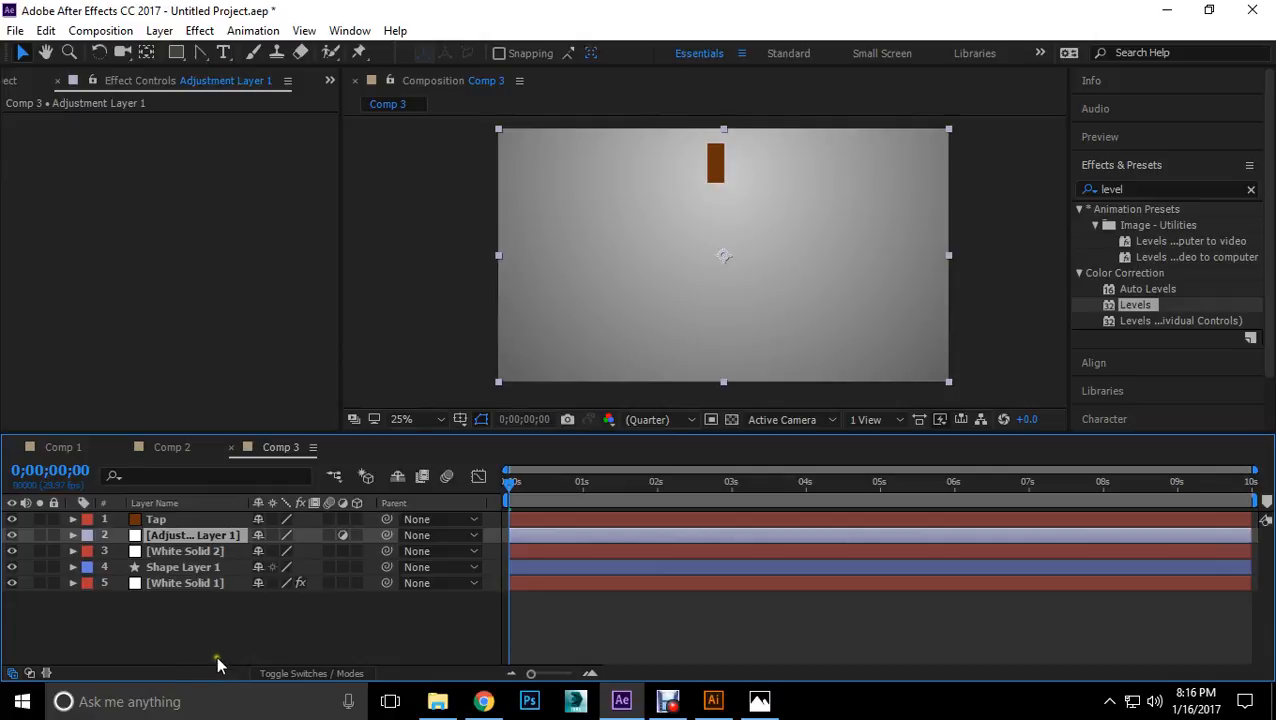
click(221, 645)
Step: Apply Levels and Fast Blur to the adjustment layer, placing Fast Blur above Levels with a Blurriness of 44
click(191, 537)
drag(1141, 306, 205, 540)
click(1133, 190)
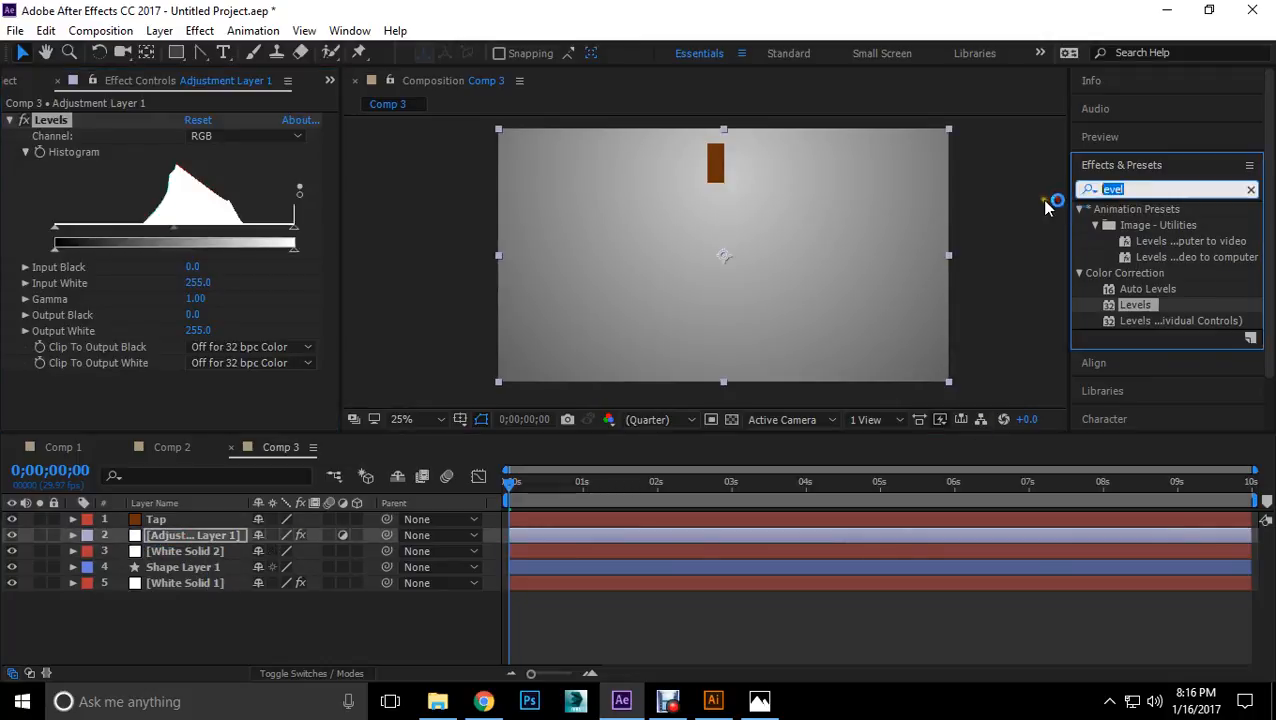
text(fast)
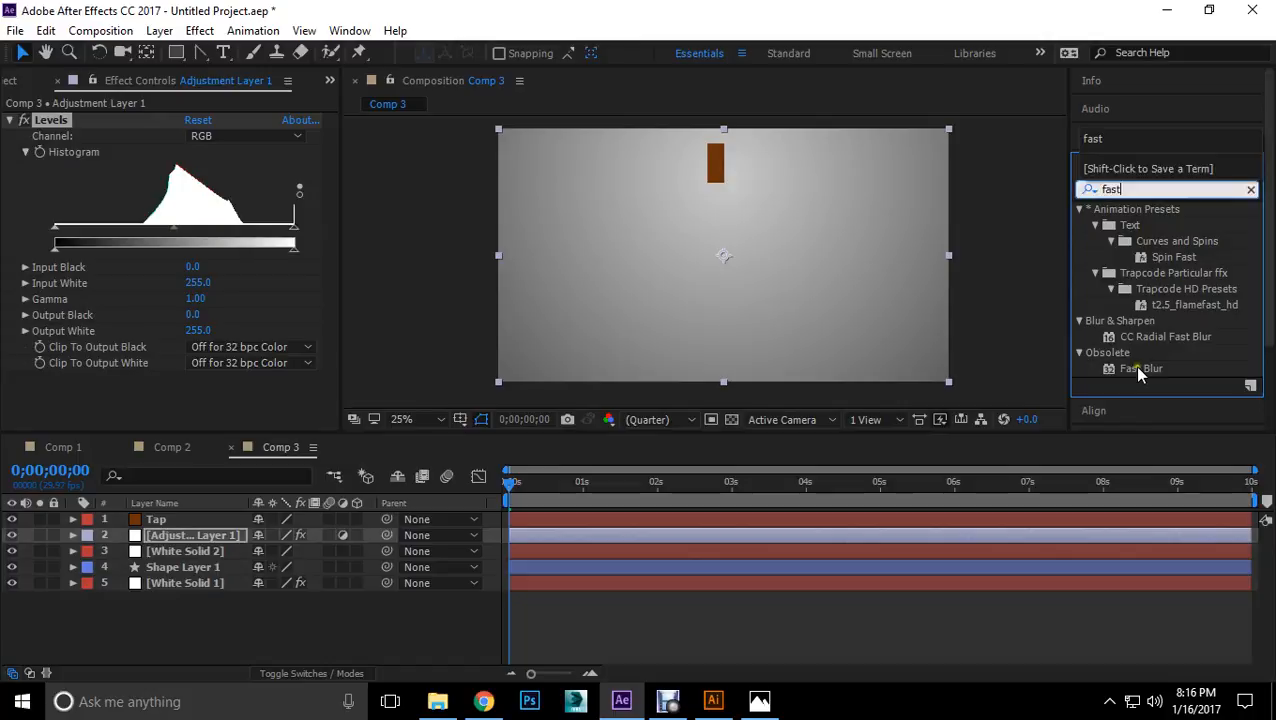
drag(1141, 368, 231, 137)
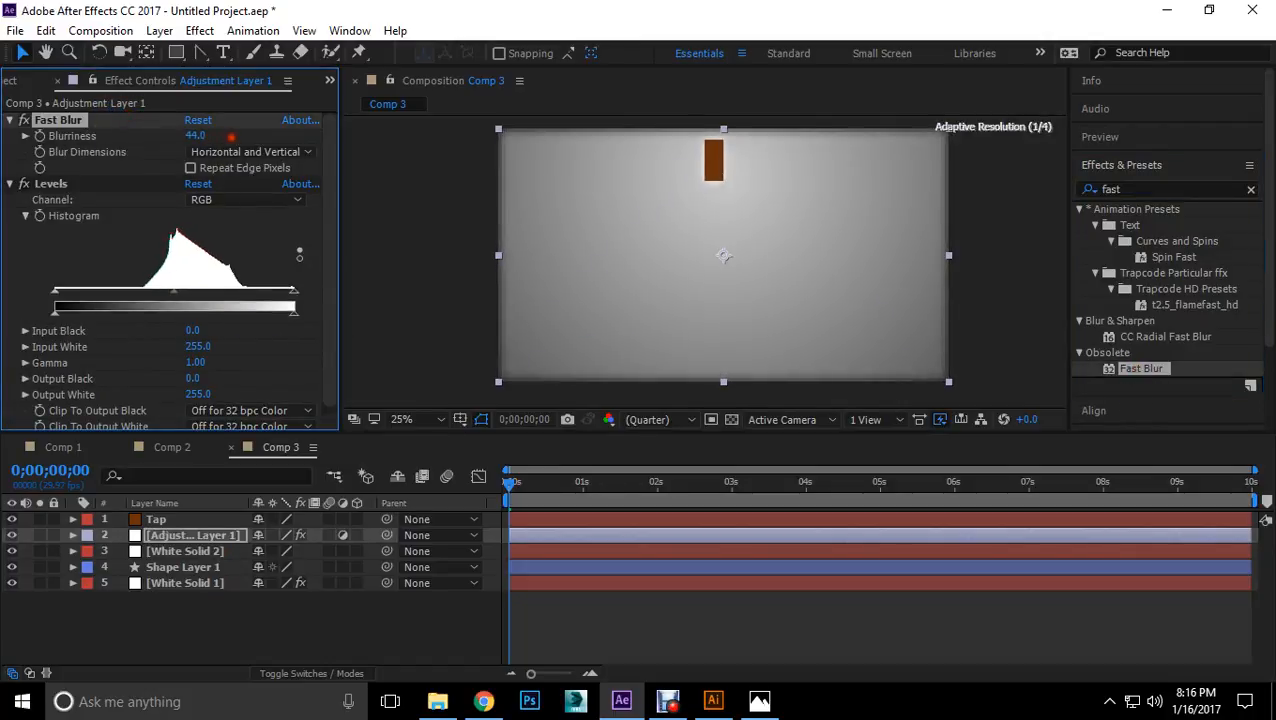
Step: Go to 0;00;00;21 and set the adjustment layer's Fast Blur Blurriness to 20
drag(511, 489, 560, 489)
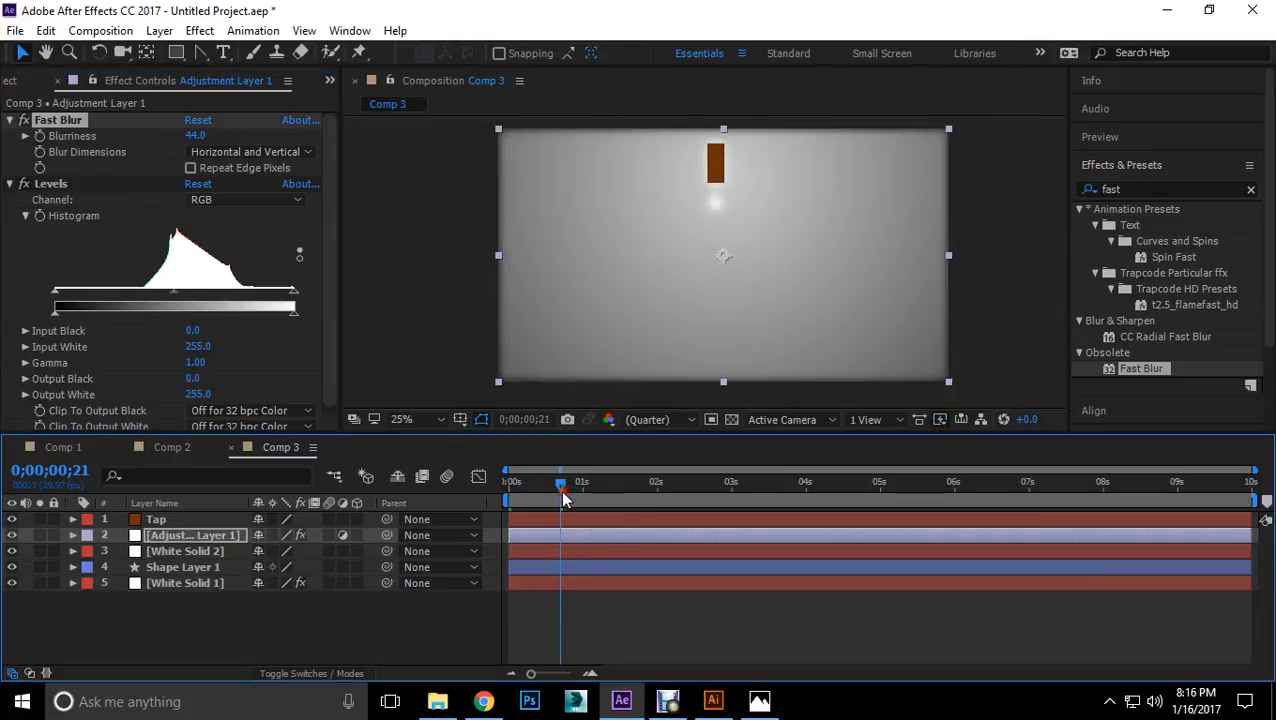
click(196, 135)
text(30)
key(Return)
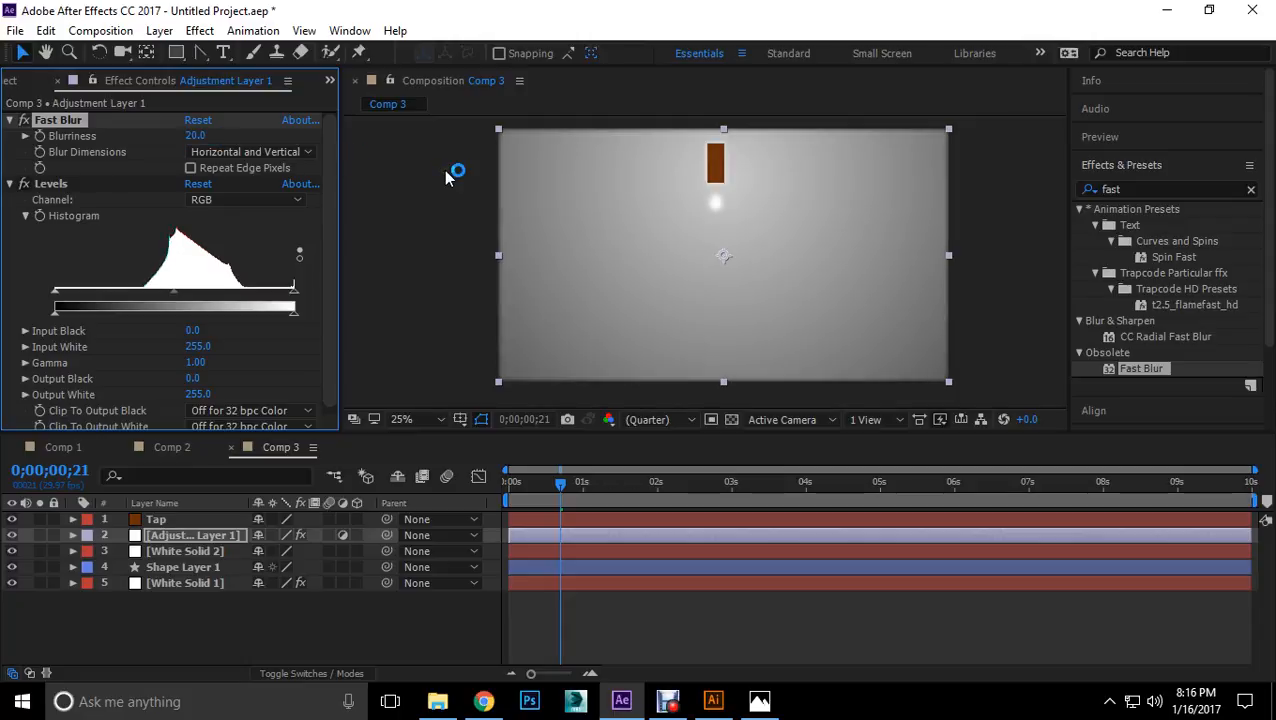
Step: Set the adjustment layer's Levels Input Black to 93, try Input White 134, and undo the last Levels change
drag(58, 292, 142, 292)
drag(296, 300, 179, 286)
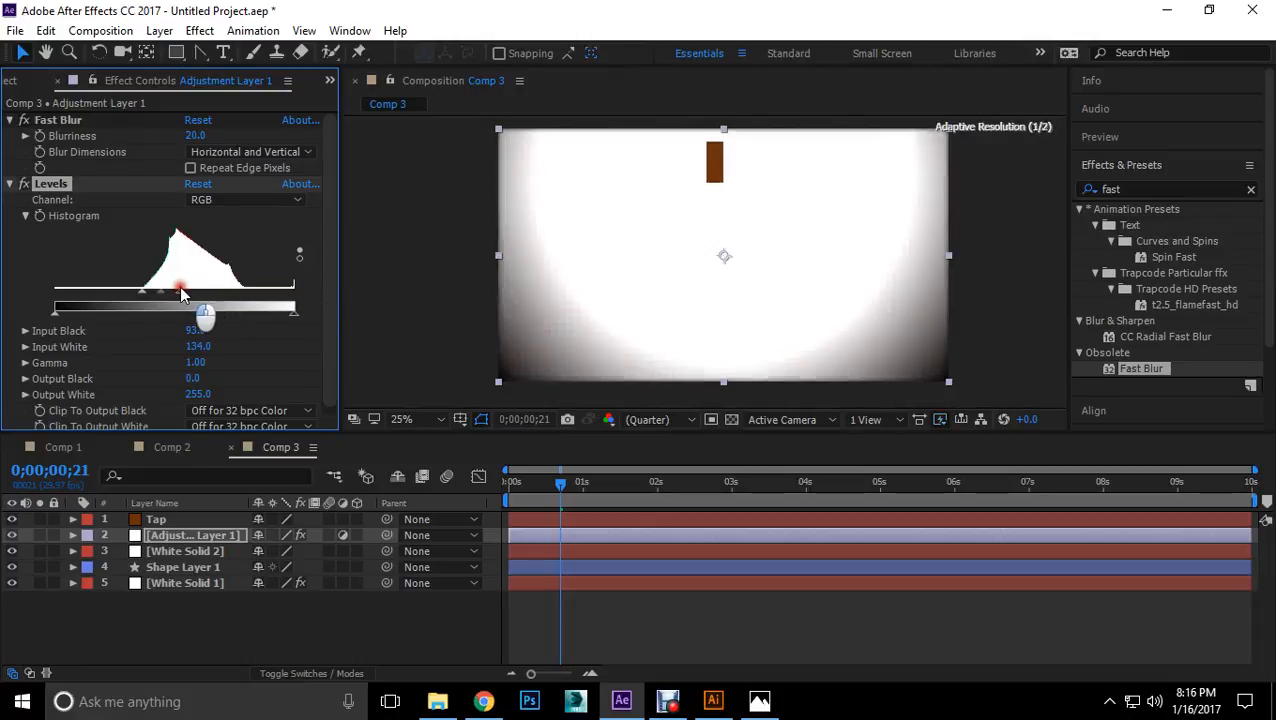
click(212, 588)
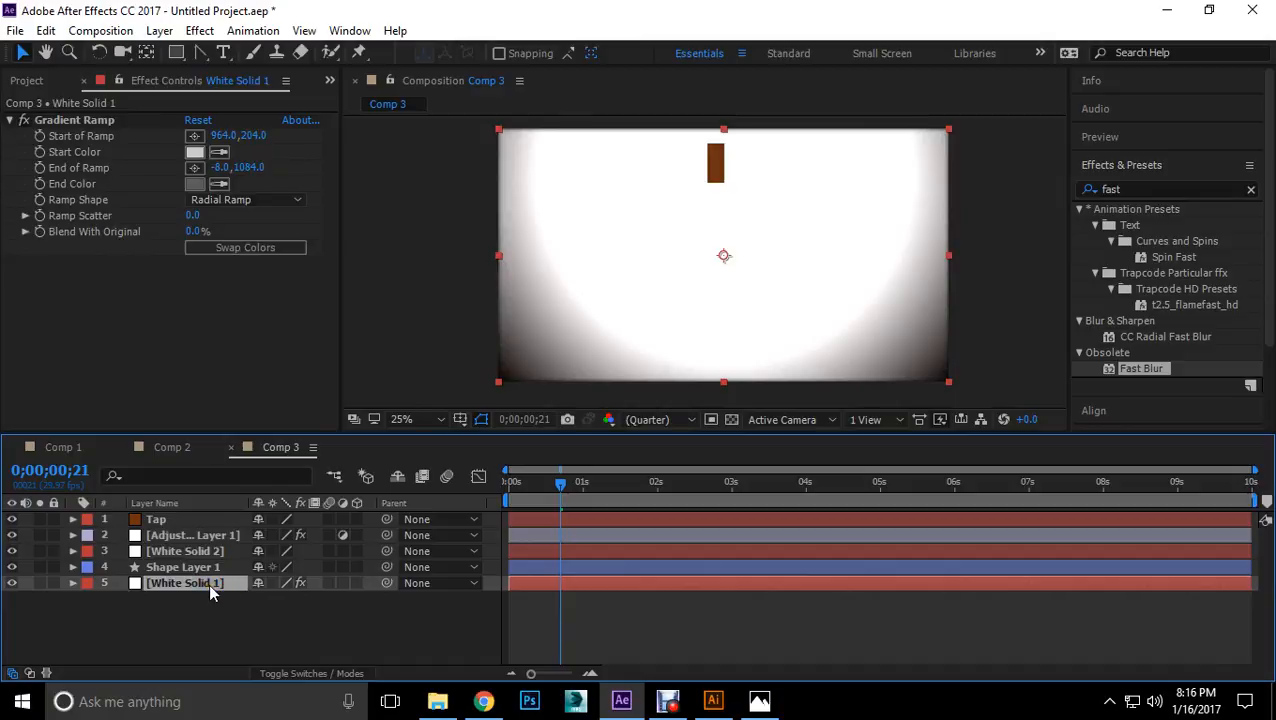
key(ctrl+z)
Step: Pre-compose the adjustment layer, White Solid 2 and Shape Layer 1 into Pre-comp 1, moving all attributes into it
click(197, 612)
click(199, 567)
shift+click(198, 537)
right_click(207, 545)
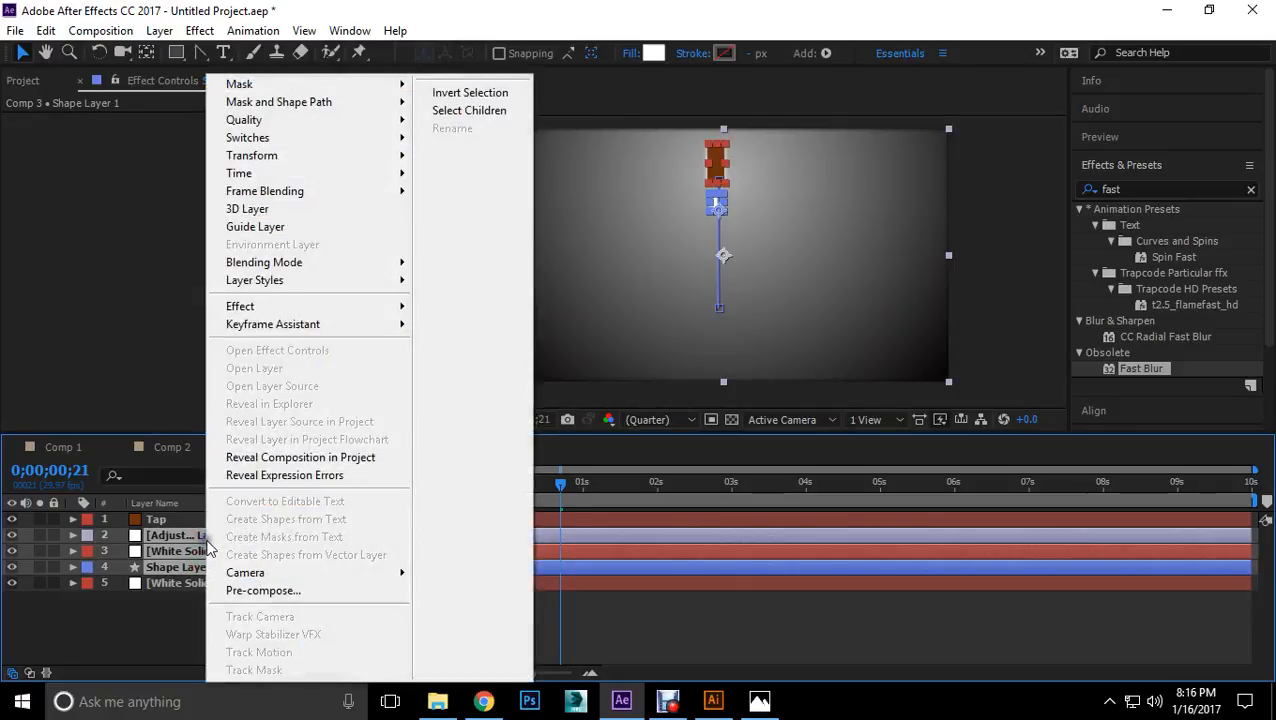
click(260, 590)
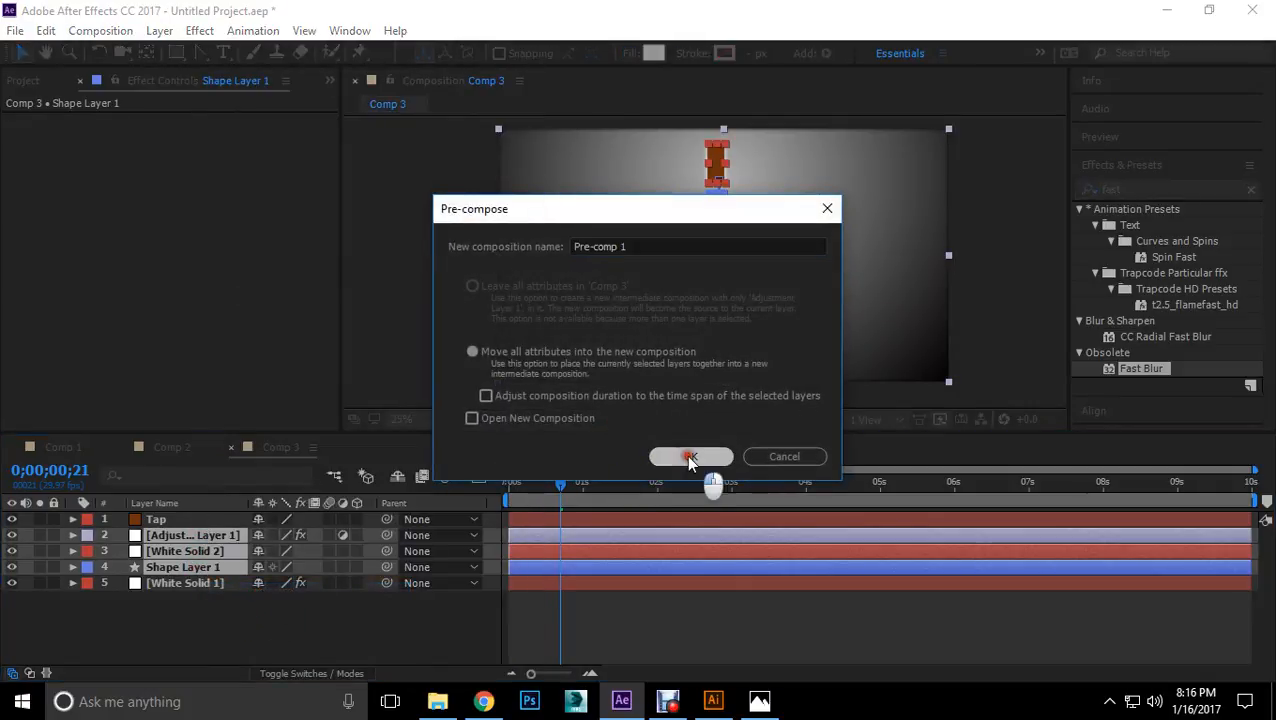
click(688, 457)
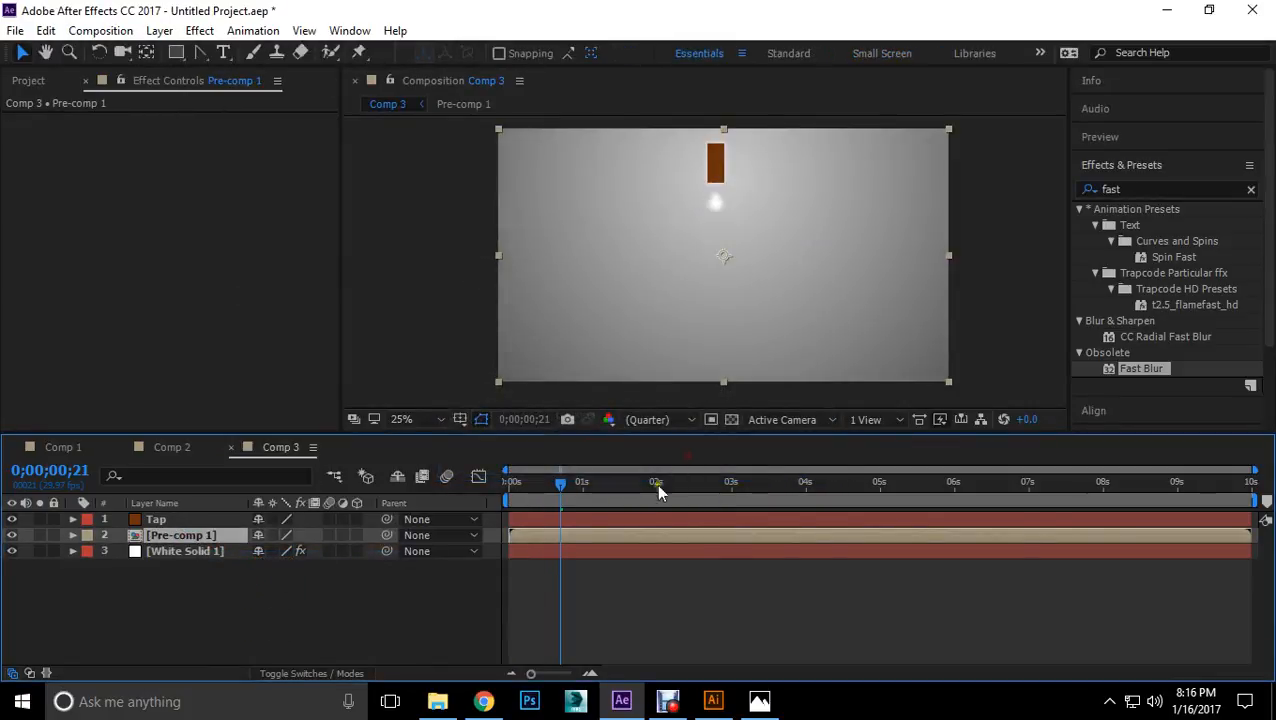
Step: In Pre-comp 1, set the adjustment layer's Levels Input Black to 96, Input White to 110, and Fast Blur Blurriness to 10
double_click(183, 536)
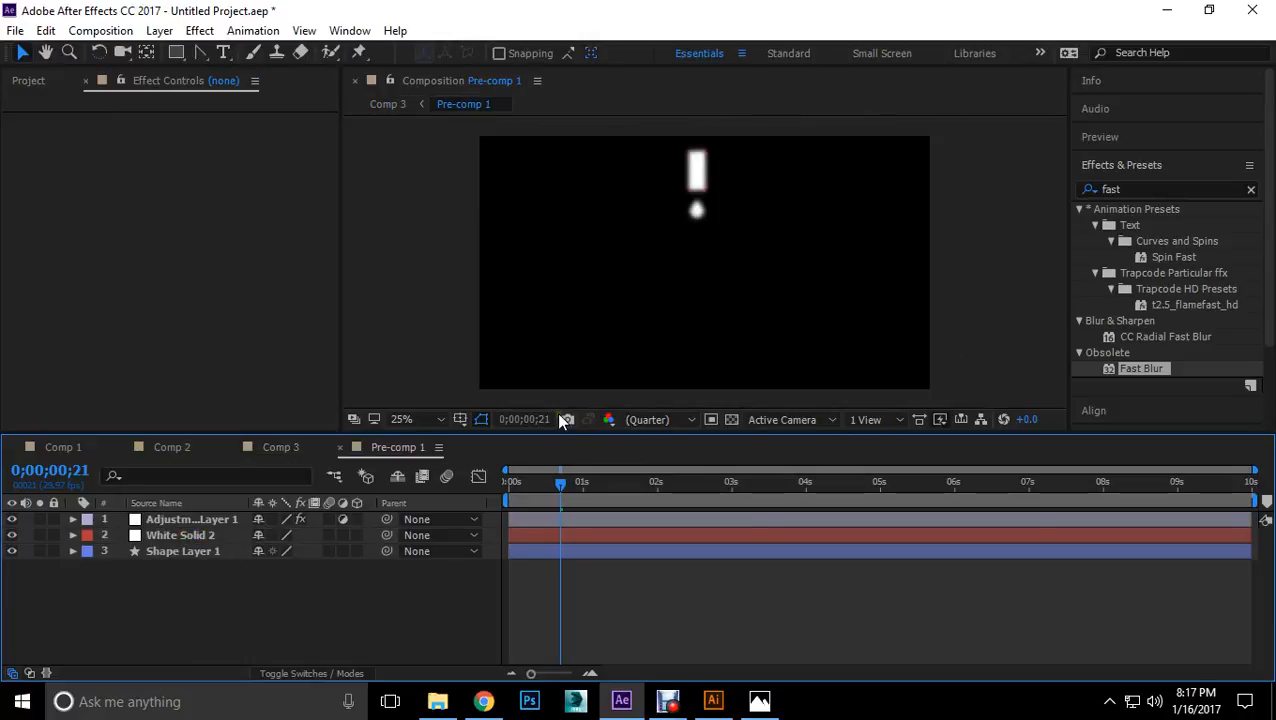
mouse_move(560, 486)
mouse_down()
mouse_move(515, 491)
mouse_move(544, 501)
mouse_up()
click(198, 538)
click(200, 551)
click(205, 520)
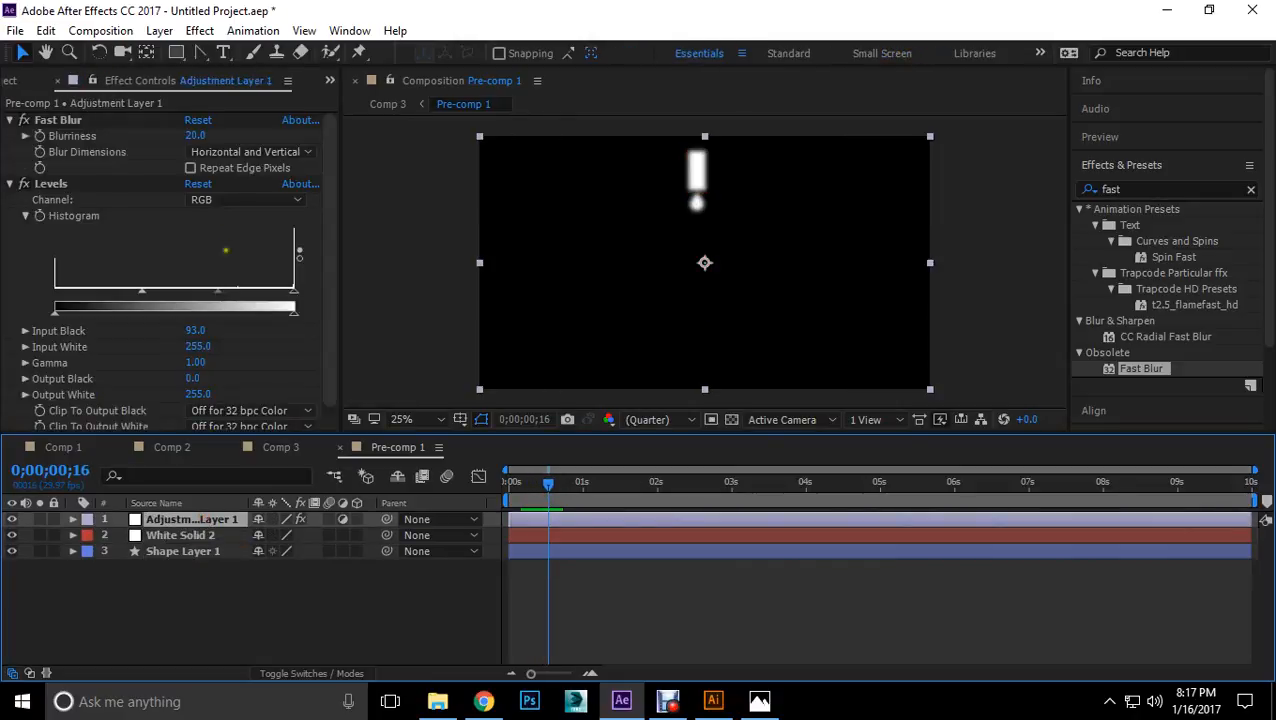
drag(288, 297, 148, 293)
mouse_move(547, 483)
mouse_down()
mouse_move(492, 483)
mouse_move(553, 483)
mouse_move(527, 484)
mouse_move(543, 487)
mouse_up()
click(196, 136)
key(Return)
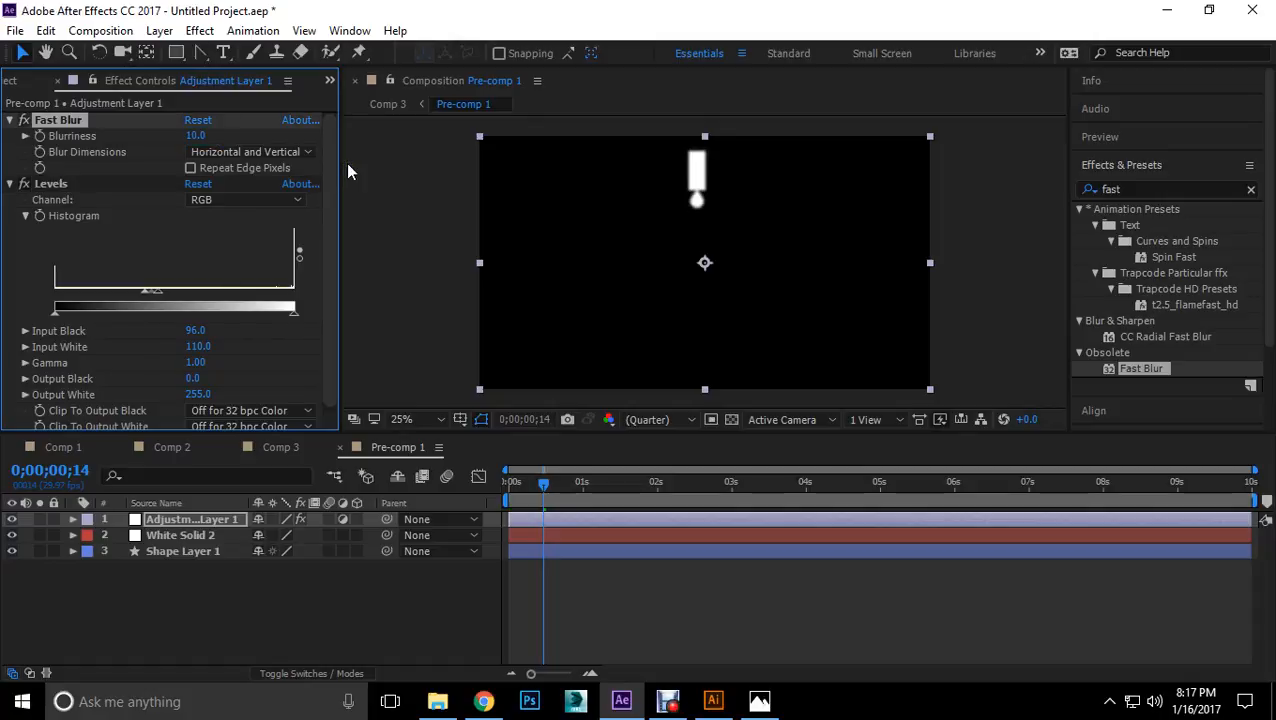
Step: Set the adjustment layer's Levels Input Black to 135 and Input White to 143, with a Fast Blur Blurriness of 13
click(312, 347)
mouse_move(167, 299)
mouse_down()
mouse_move(154, 296)
mouse_move(183, 305)
mouse_up()
drag(543, 485, 516, 487)
key(period)
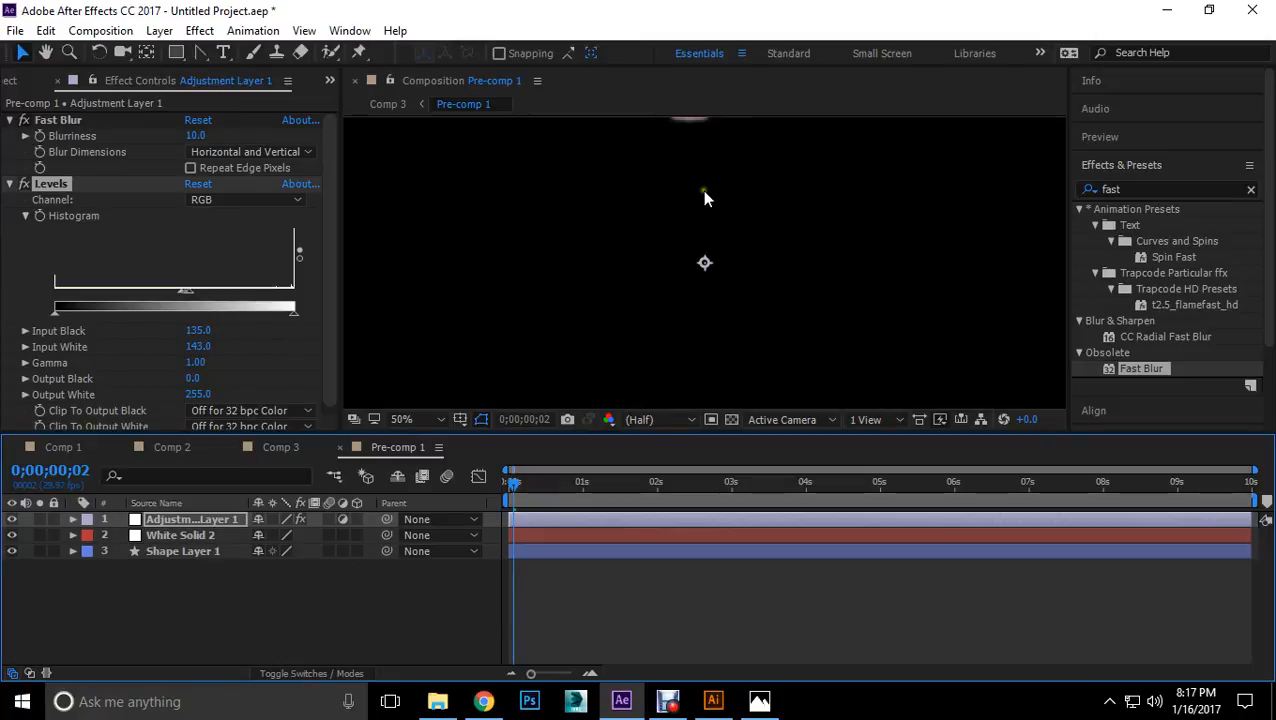
key(period)
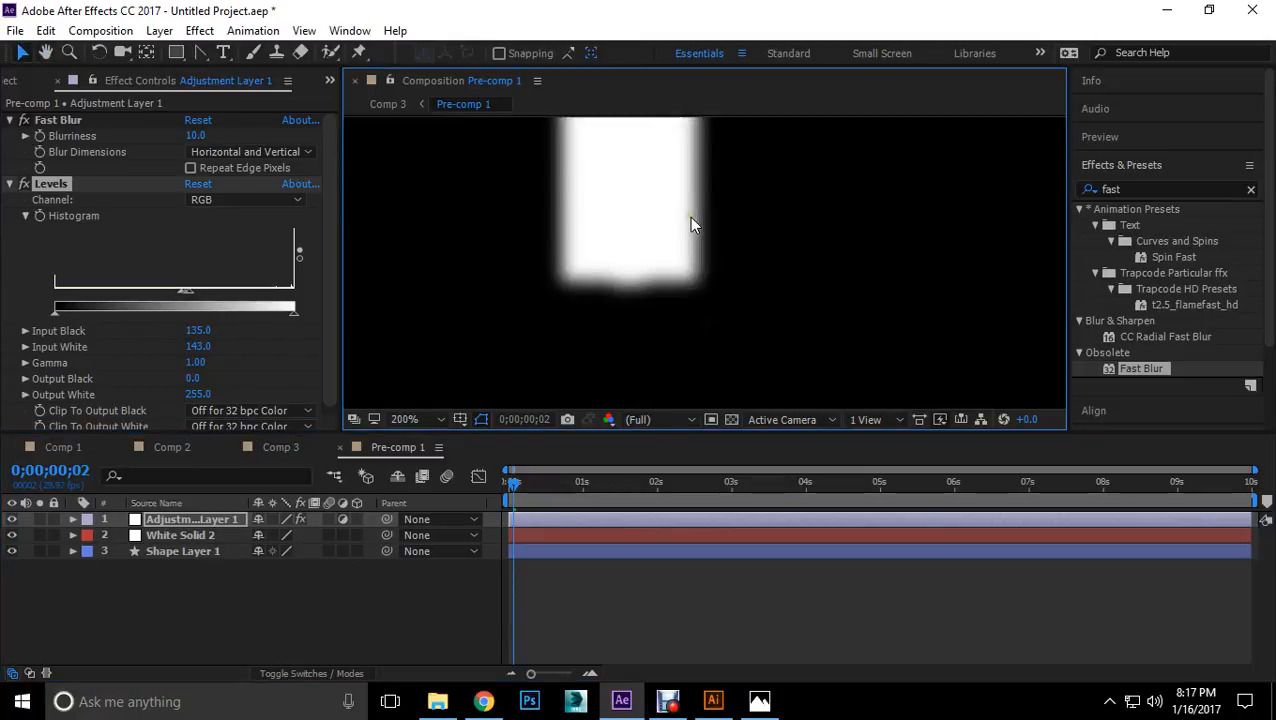
drag(658, 219, 729, 284)
mouse_move(518, 490)
mouse_down()
mouse_move(541, 490)
mouse_move(490, 490)
mouse_move(588, 492)
mouse_move(513, 483)
mouse_move(560, 484)
mouse_move(523, 486)
mouse_up()
key(space)
drag(196, 137, 188, 147)
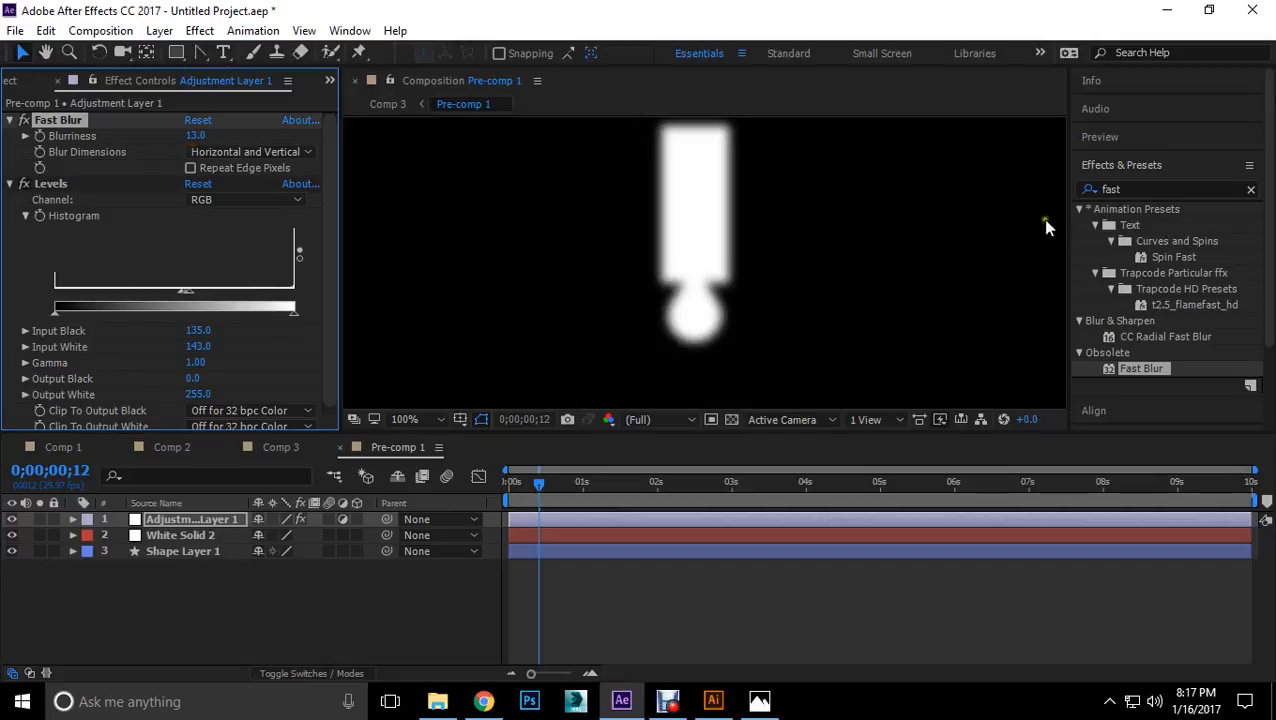
Step: Apply Simple Choker to the adjustment layer with a Choke Matte of -2.60, and return to Comp 3
click(1122, 190)
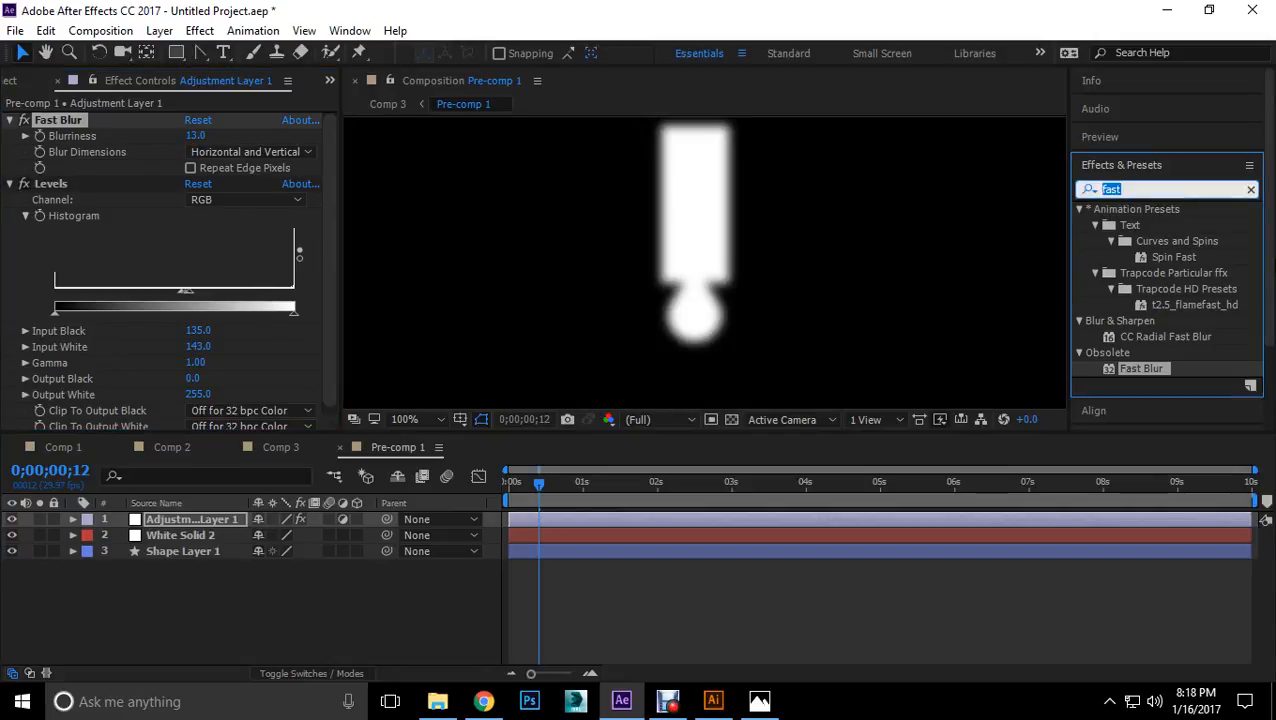
text(simple)
drag(1154, 320, 197, 522)
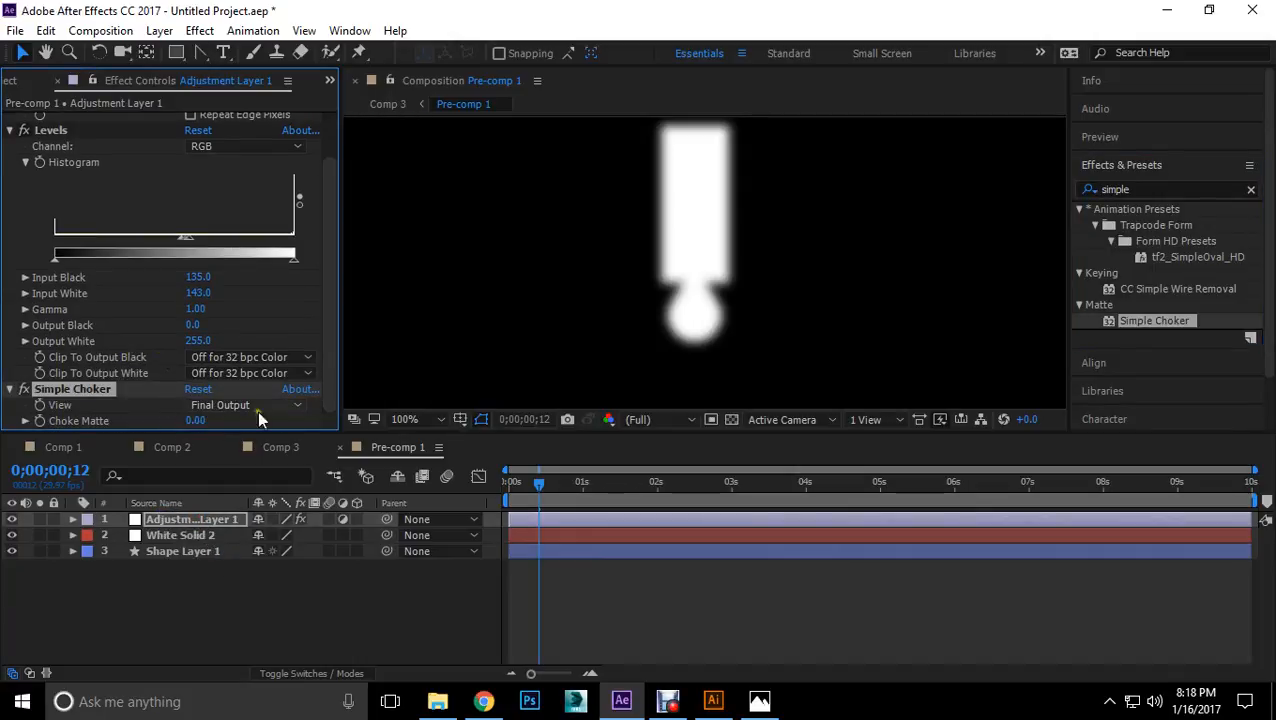
drag(195, 420, 187, 420)
mouse_move(541, 482)
mouse_down()
mouse_move(507, 473)
mouse_move(548, 477)
mouse_up()
drag(203, 421, 194, 421)
drag(547, 489, 511, 489)
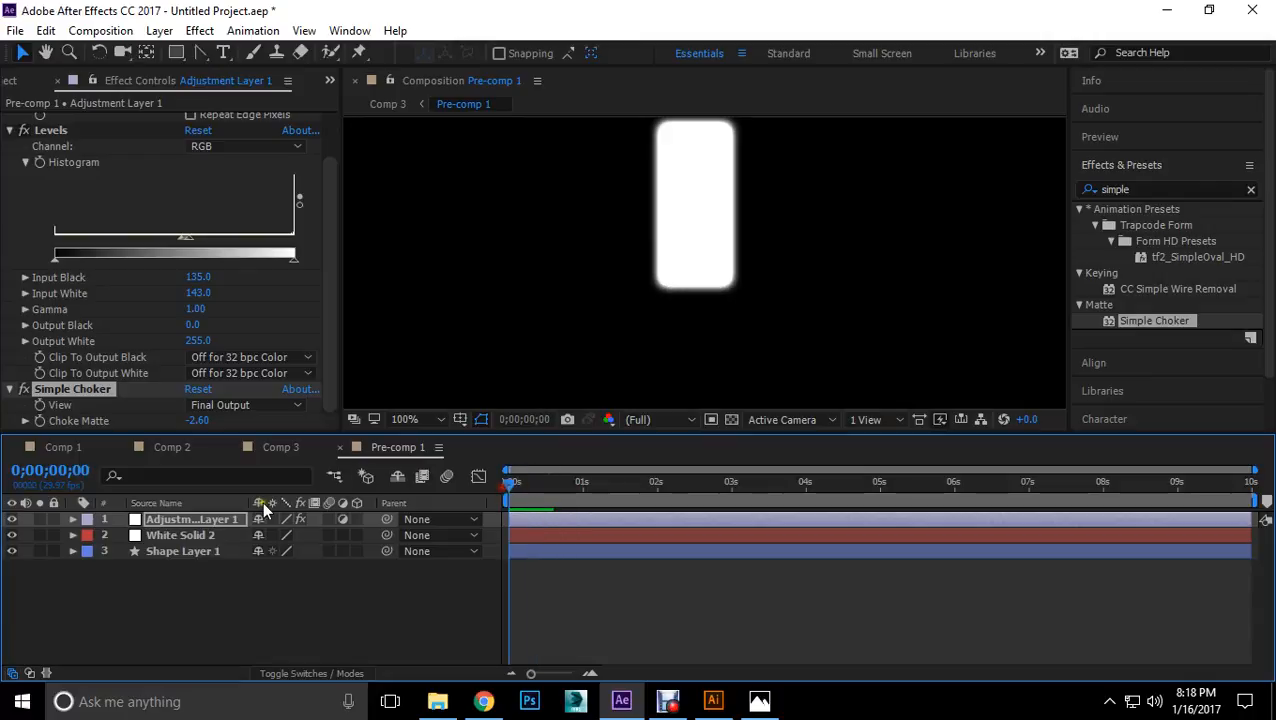
click(281, 447)
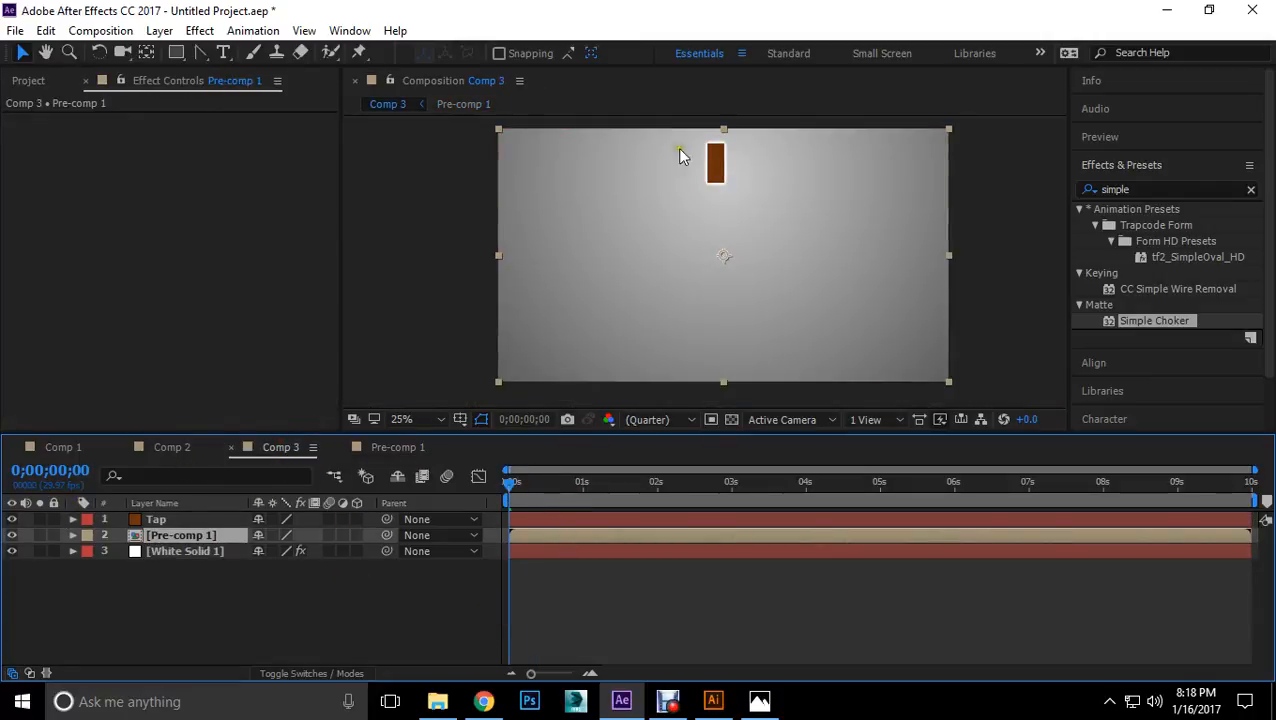
Step: Try to widen the Tap layer's rectangular mask by moving its right edge outward
click(720, 166)
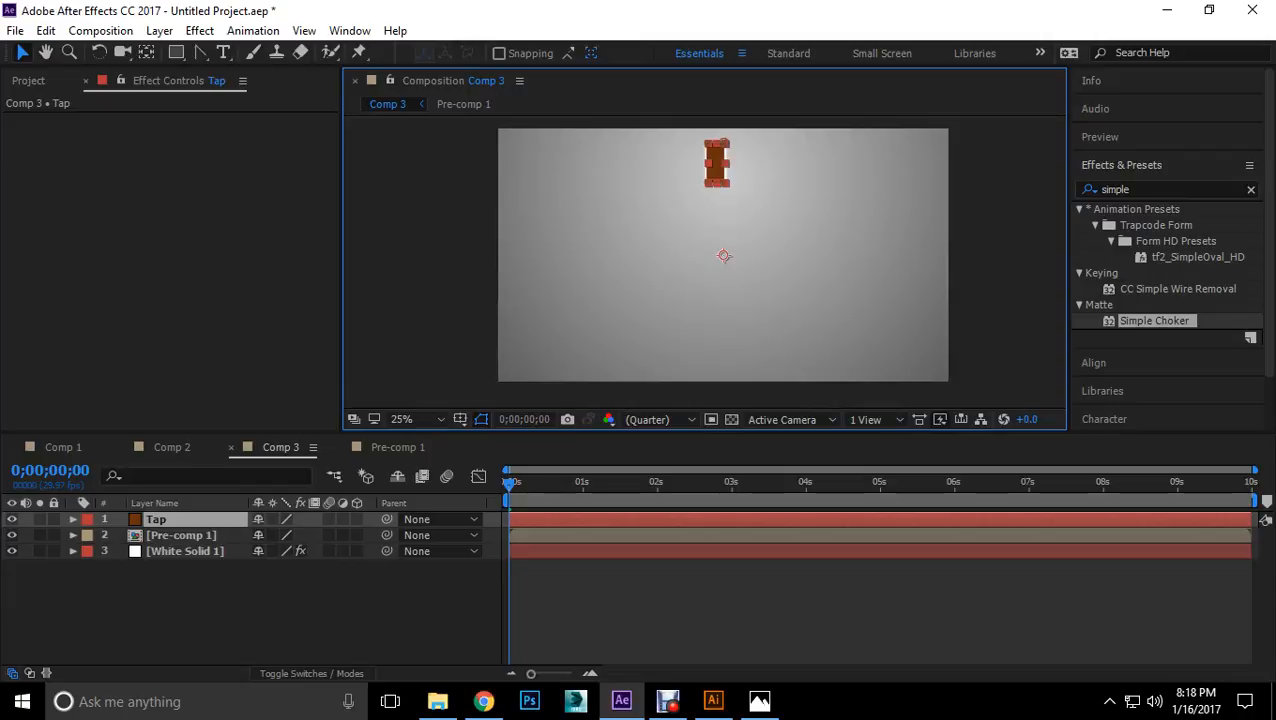
key(Return)
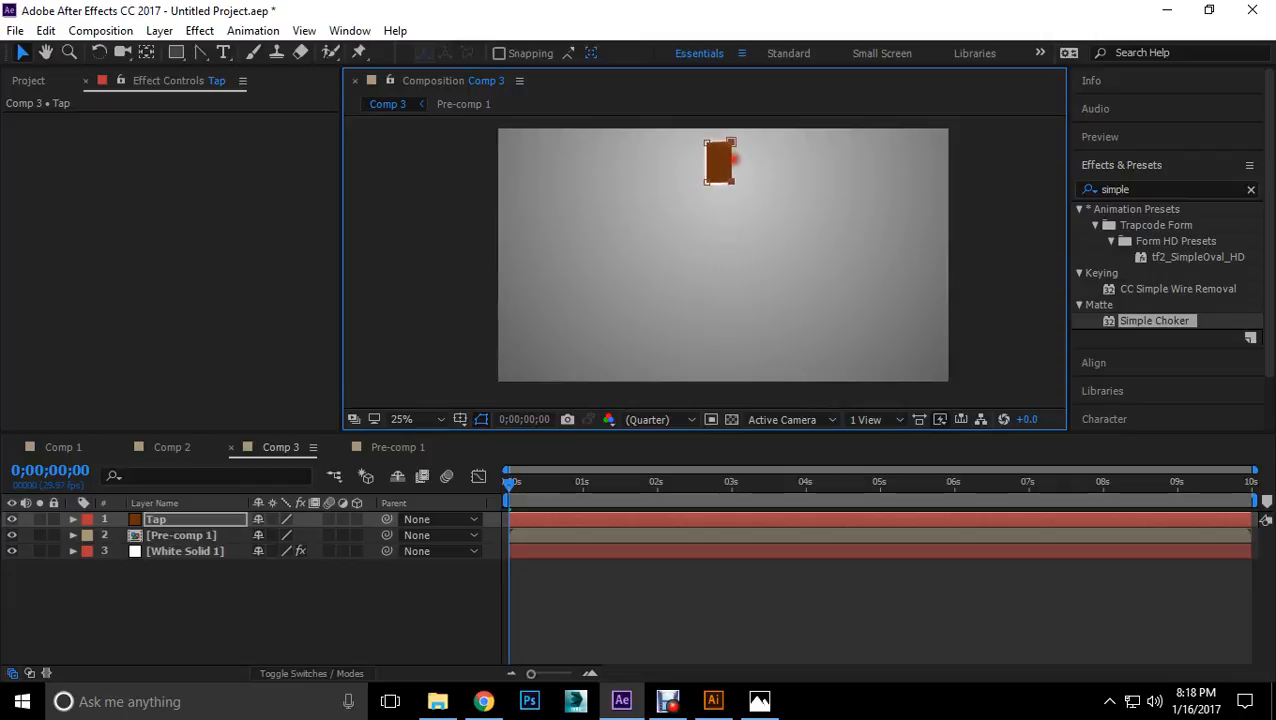
drag(733, 158, 737, 158)
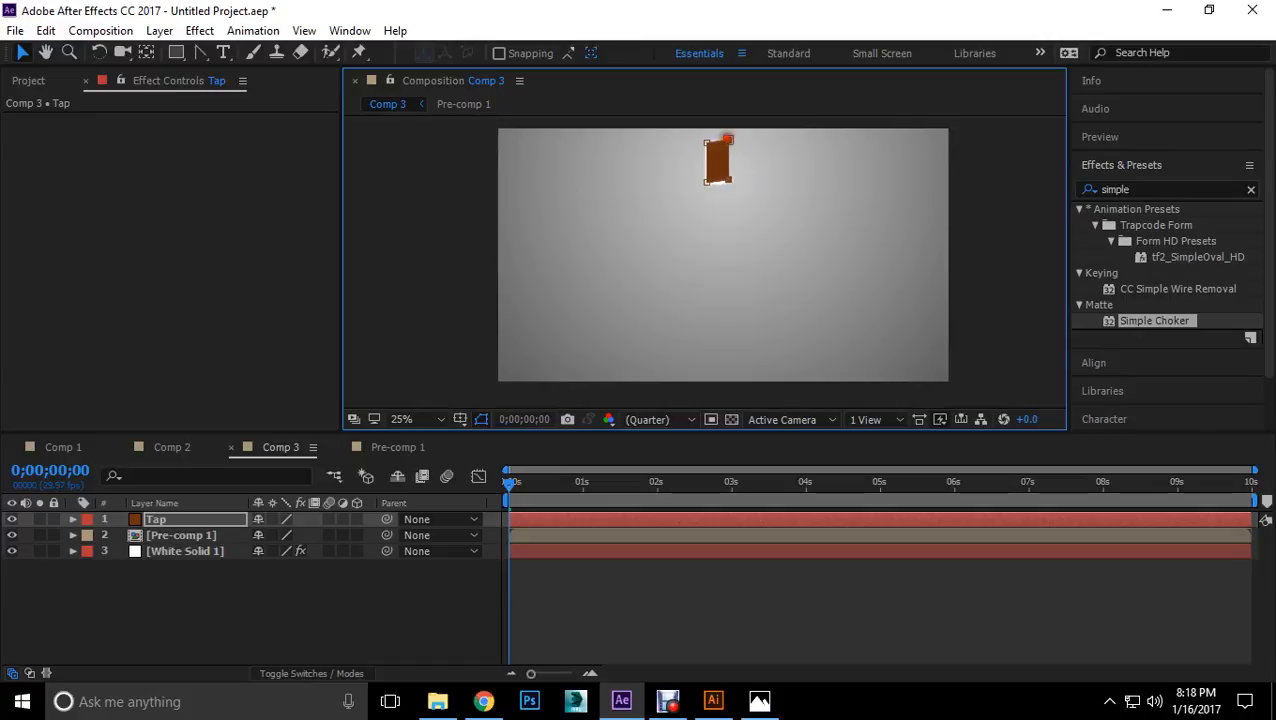
click(398, 223)
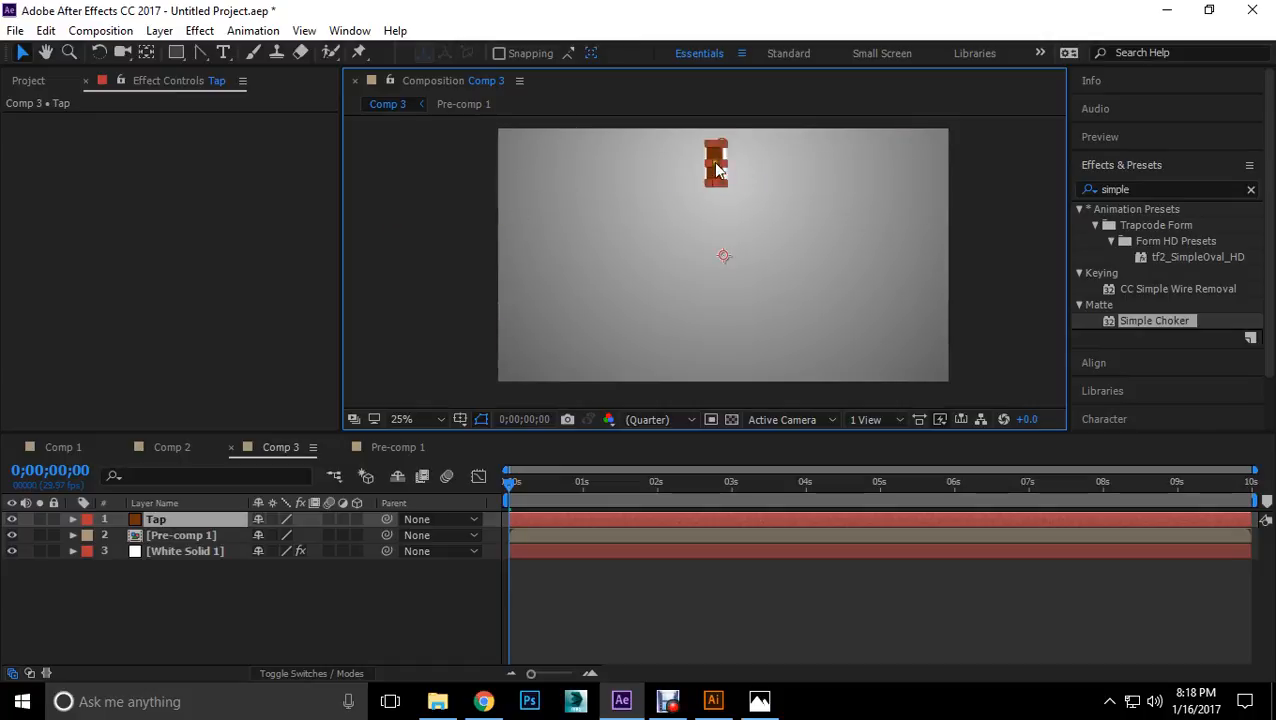
key(Return)
key(Return)
click(964, 181)
Step: Try scaling the Tap layer to 112% and undo the scale change
click(713, 172)
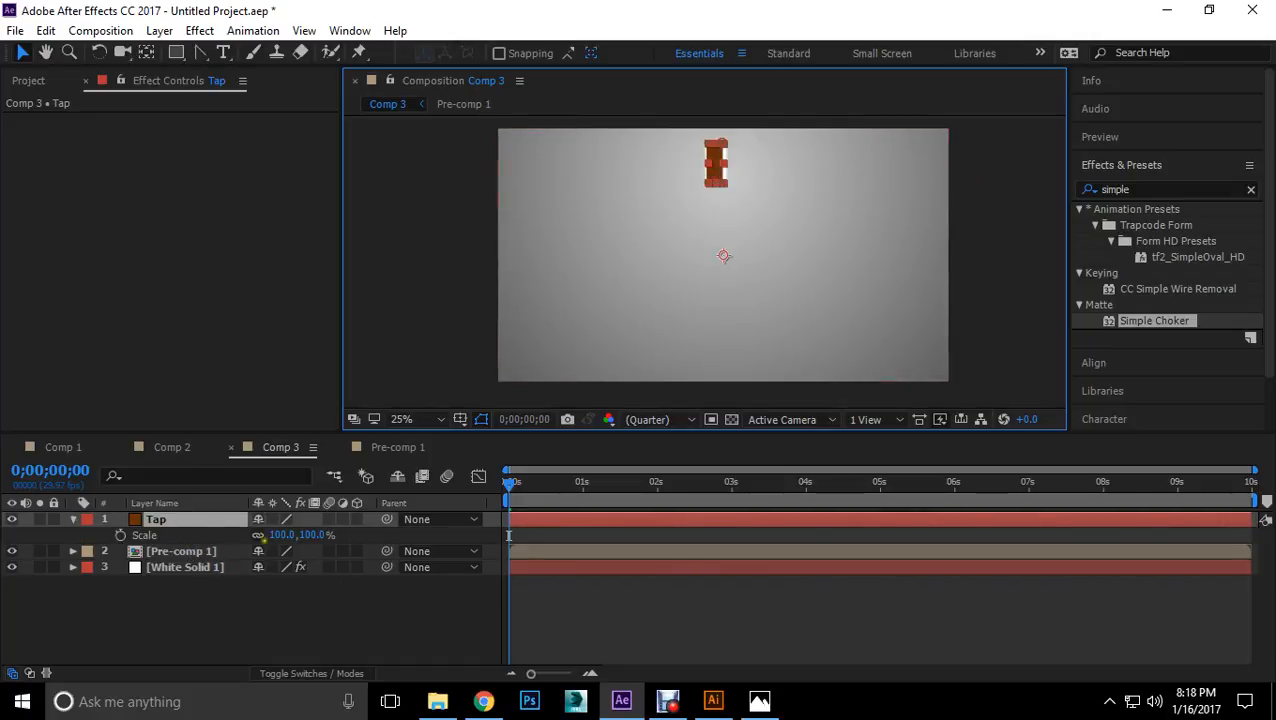
click(314, 535)
drag(309, 535, 318, 535)
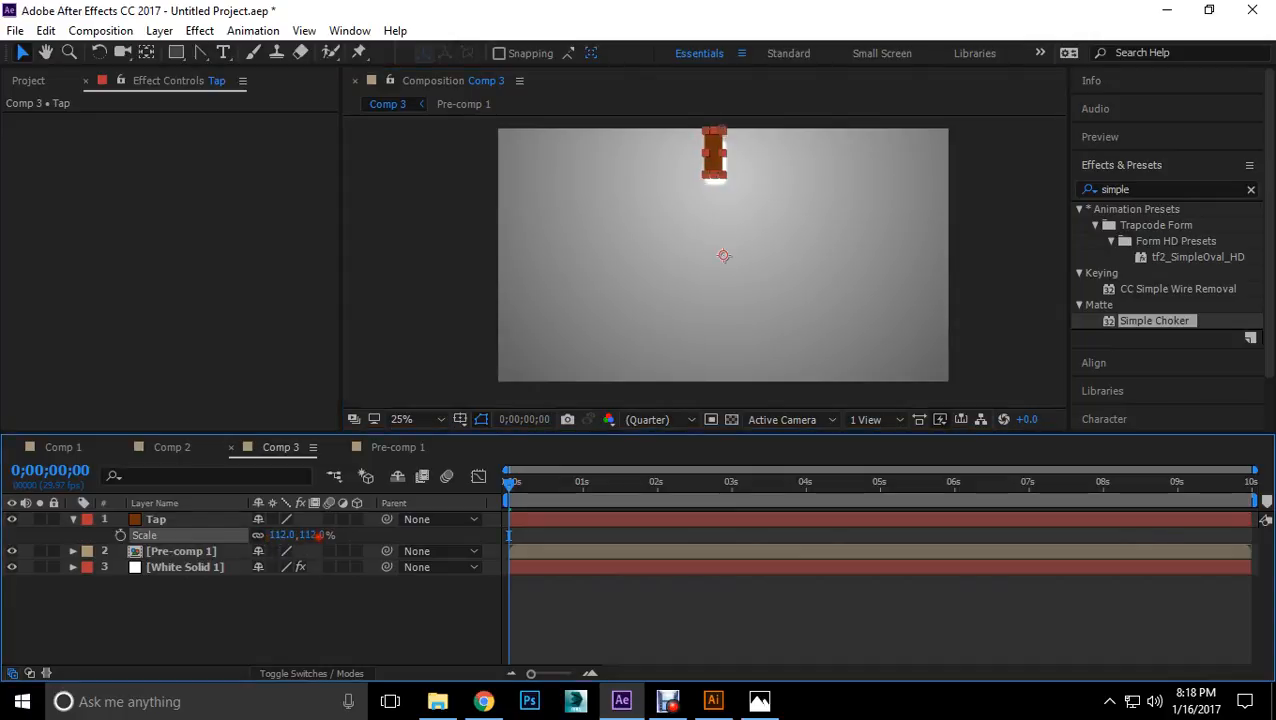
key(ctrl+z)
click(262, 537)
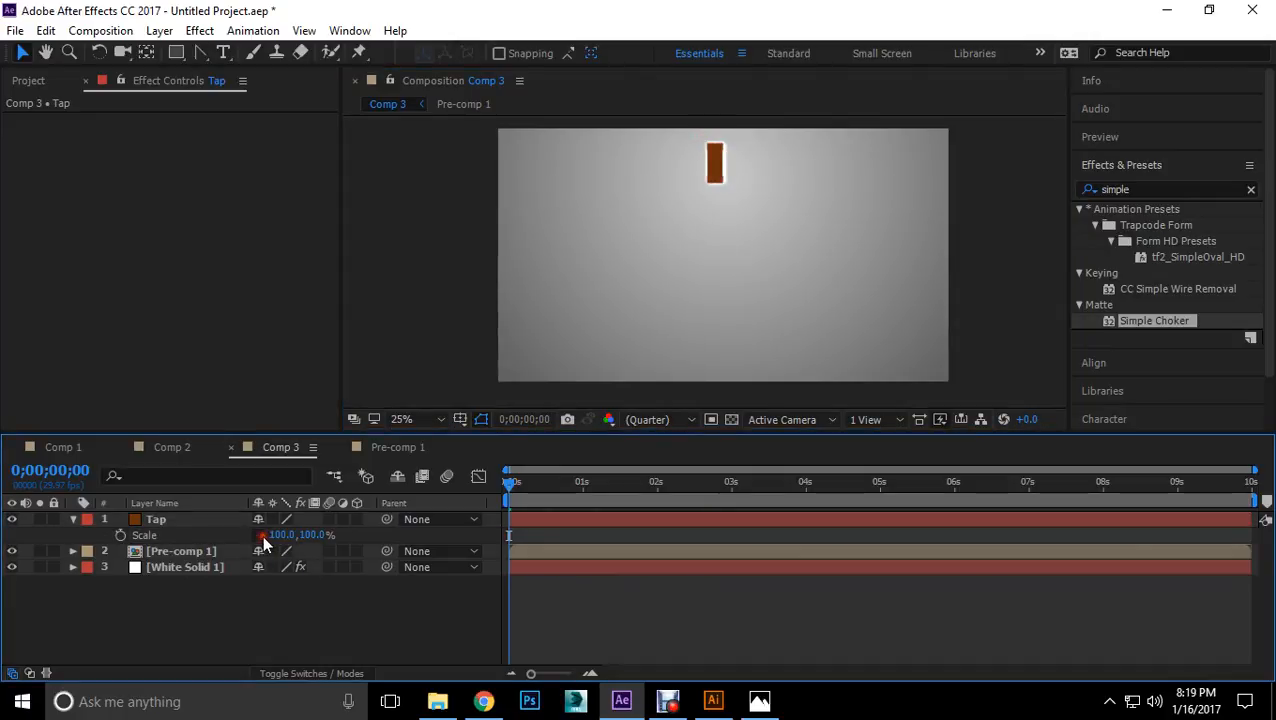
click(262, 537)
click(262, 537)
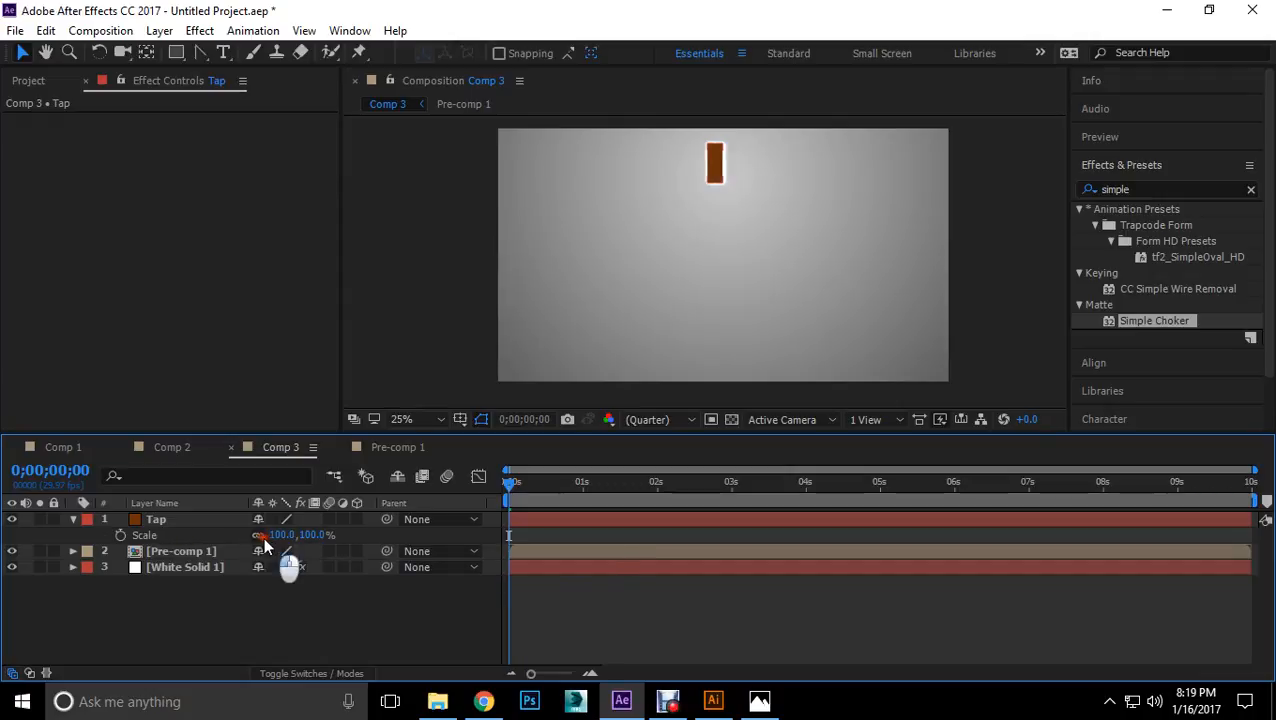
Step: Enlarge the Tap layer's rectangular mask by moving its four corner points outward over the white shape behind it
click(713, 171)
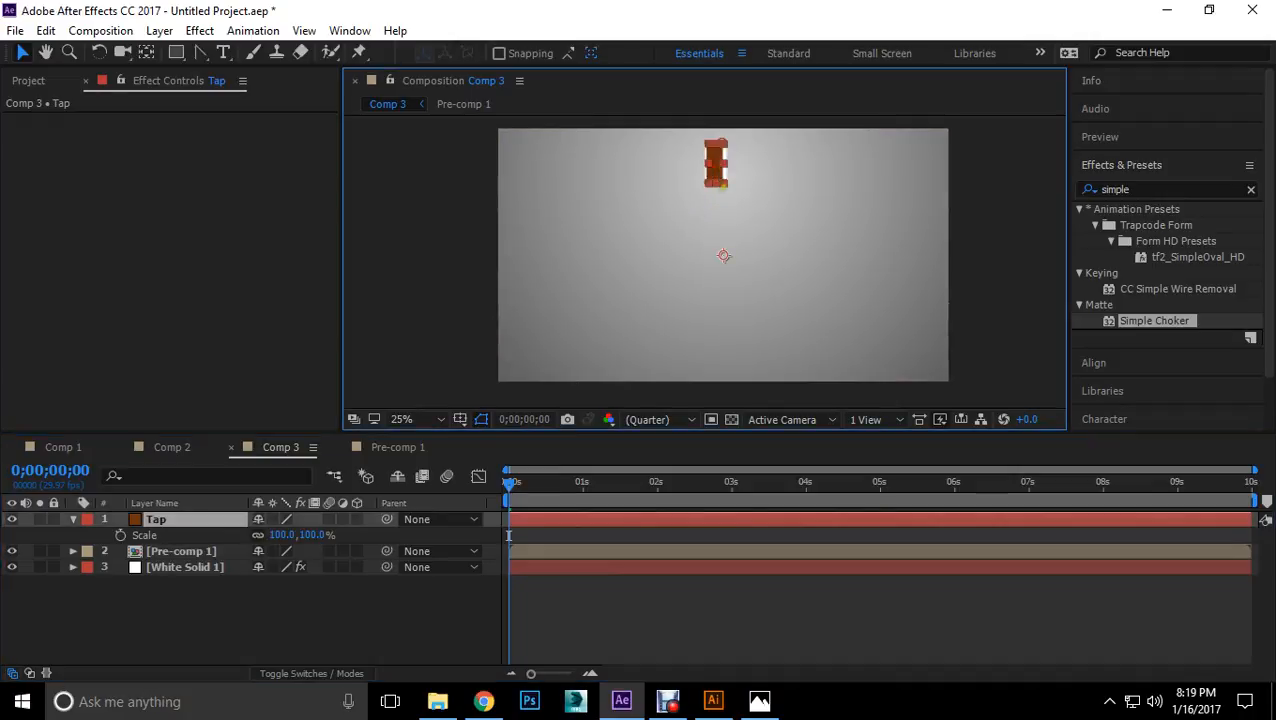
key(Return)
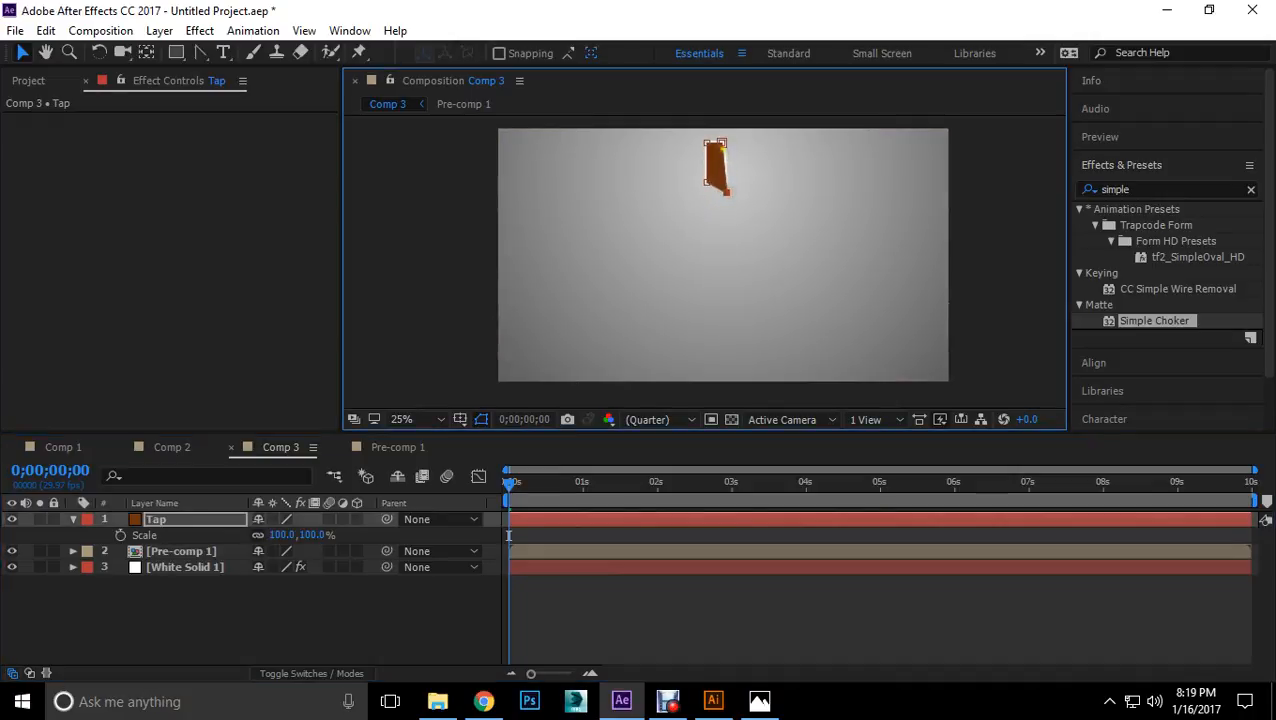
drag(707, 143, 730, 136)
drag(708, 180, 702, 195)
drag(705, 134, 702, 135)
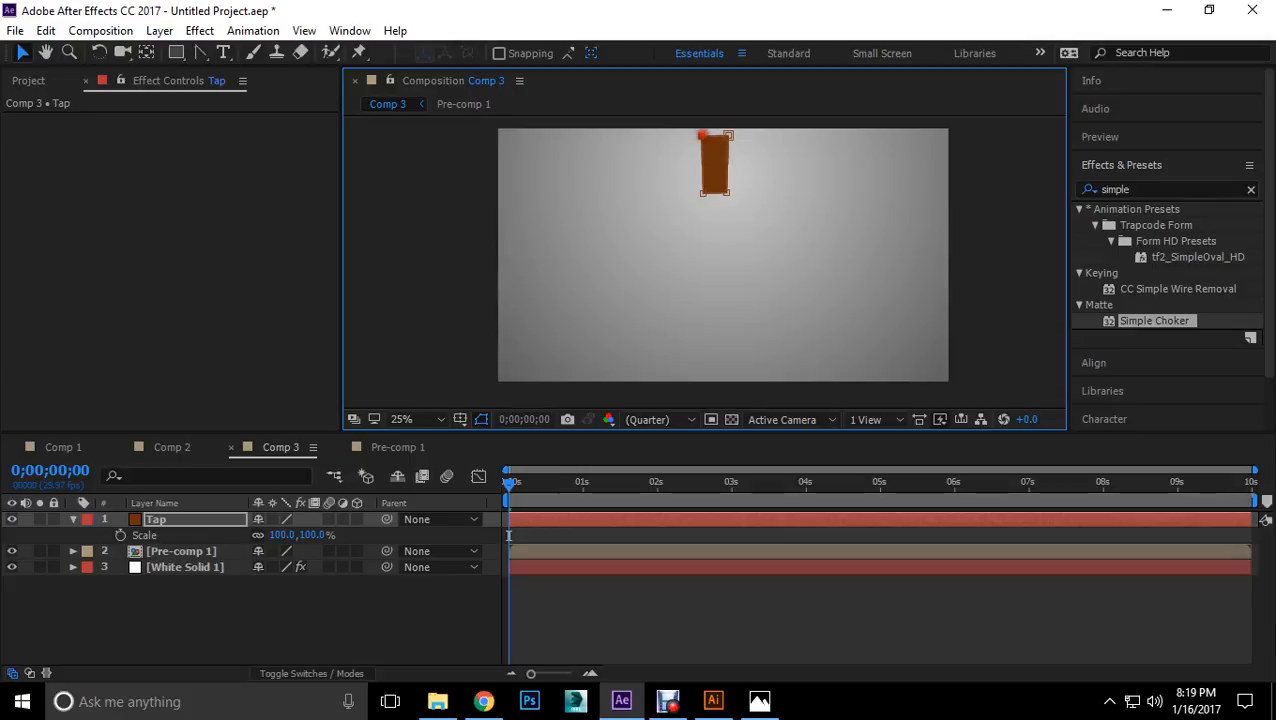
click(953, 290)
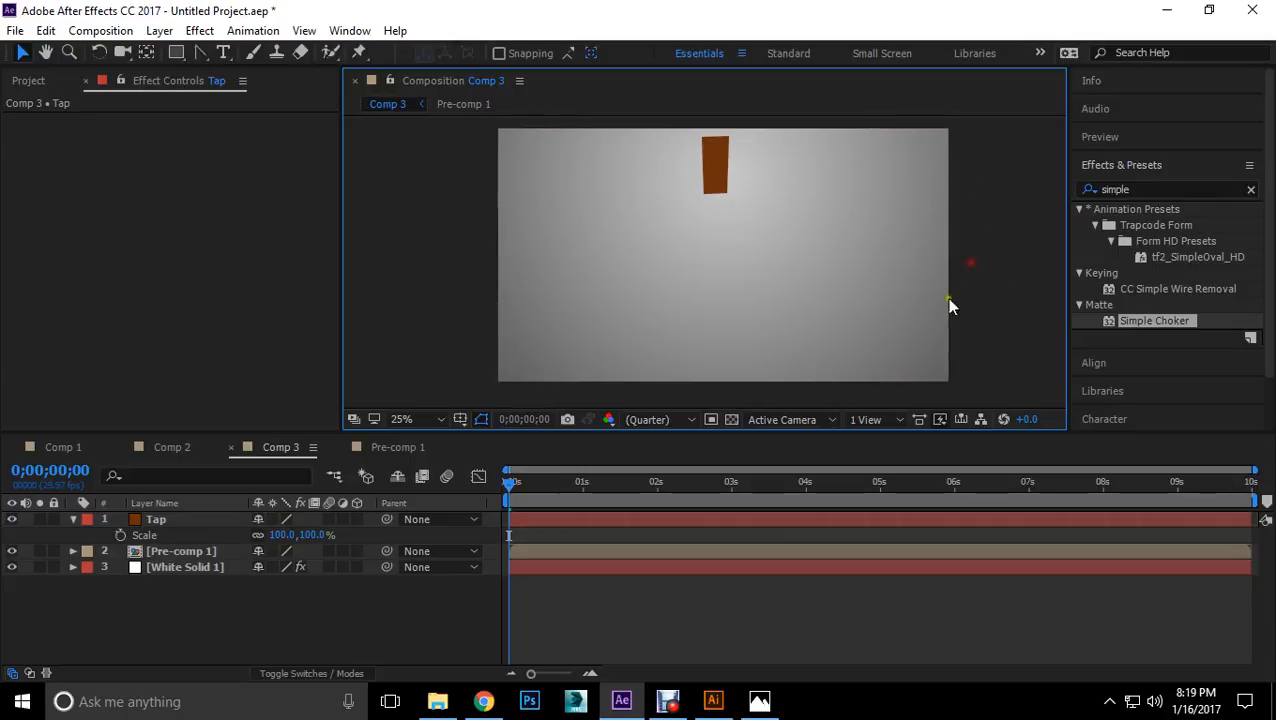
Step: Preview the drip, go to 0;00;00;09, and raise the two bottom corners of the Tap mask to uncover the drop
key(space)
drag(627, 483, 531, 483)
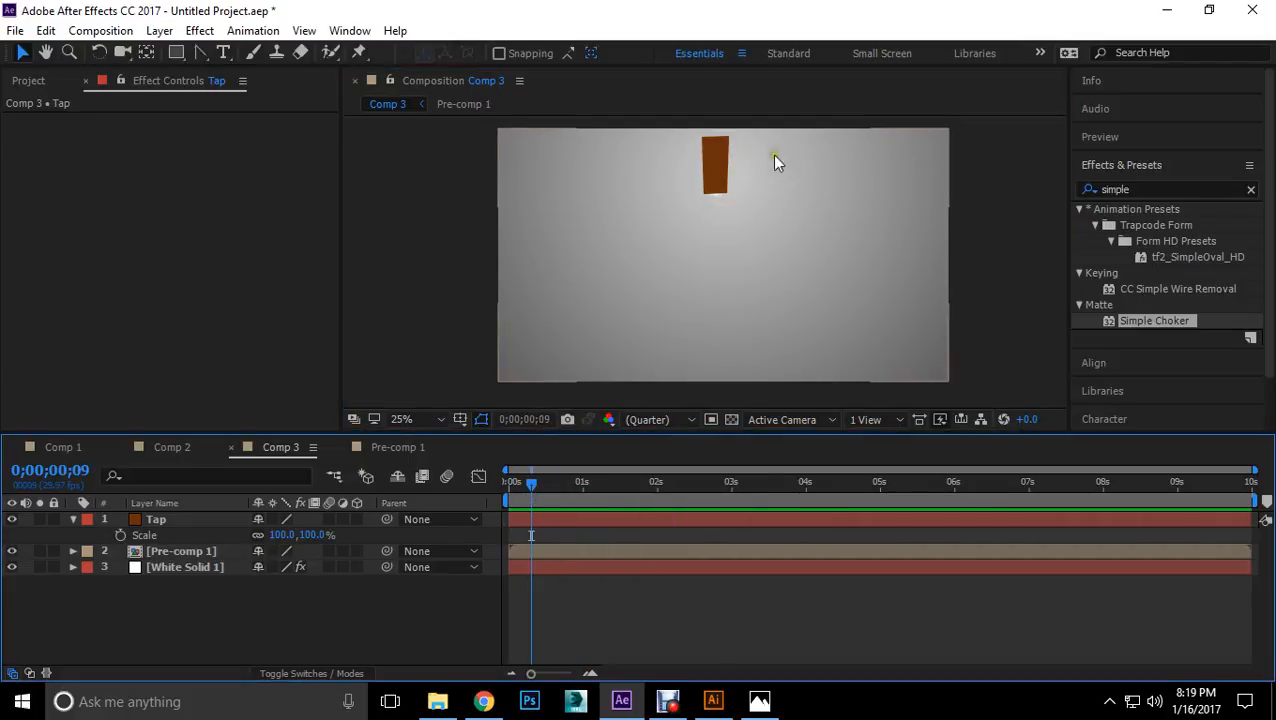
scroll(705, 144, up, 1)
drag(744, 196, 737, 268)
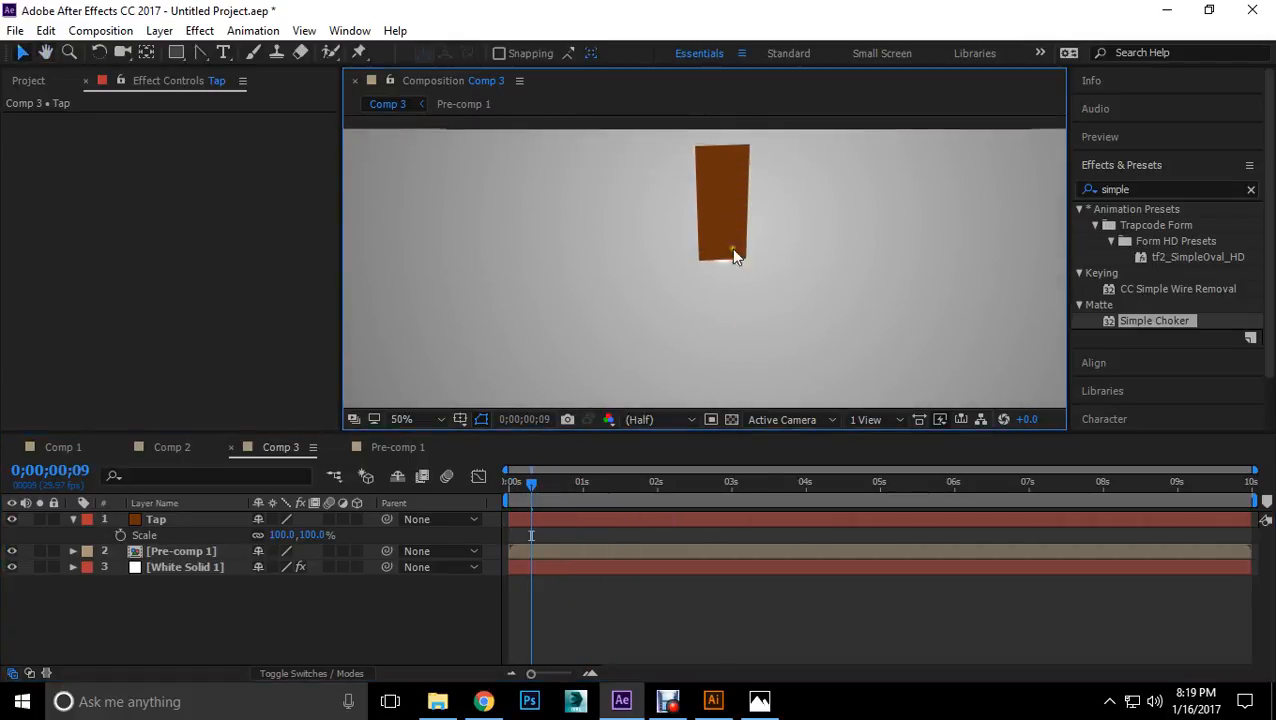
click(724, 214)
key(Return)
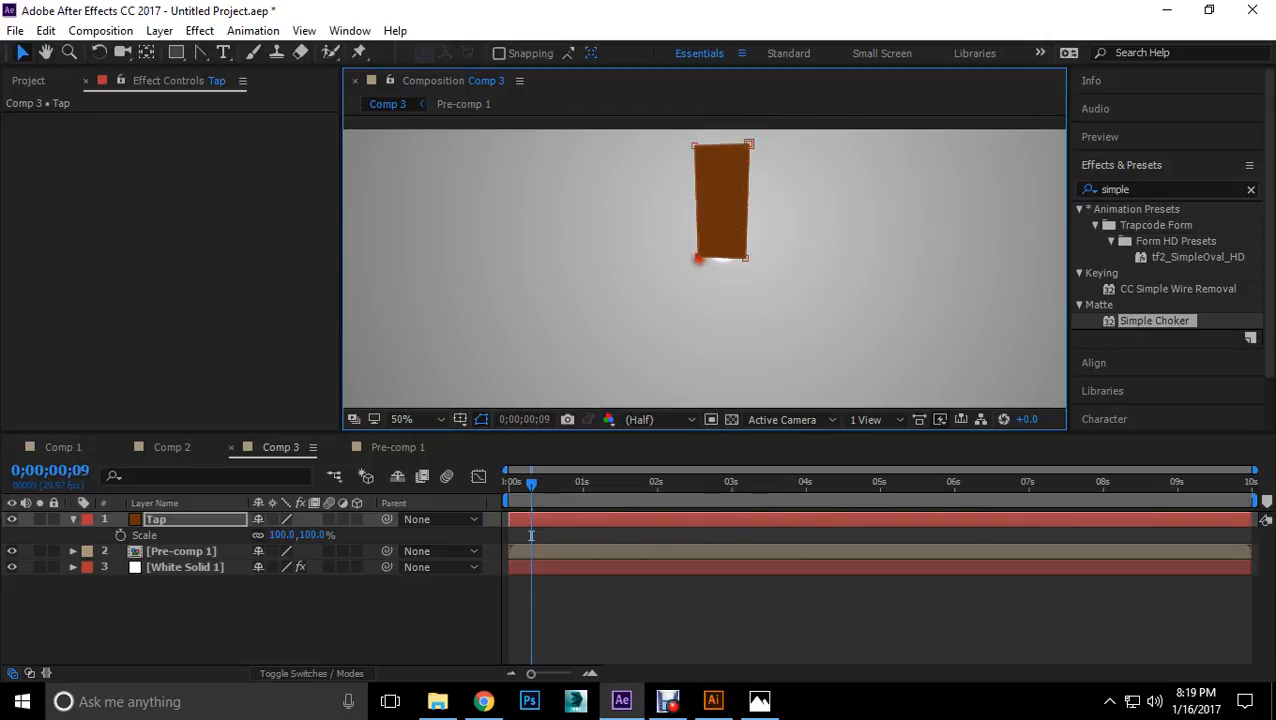
drag(747, 259, 700, 238)
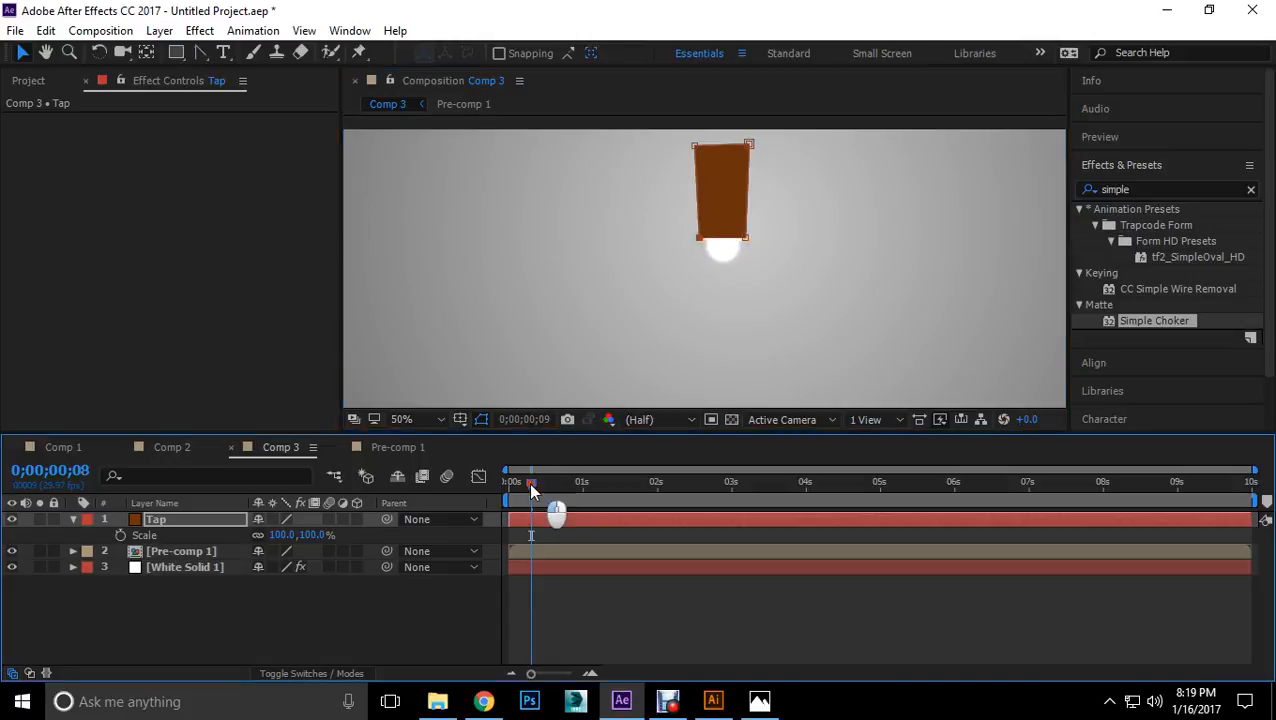
Step: Fine-tune the Tap mask's bottom corners slightly outward and upward, checking the falling drop up to 0;00;01;15
drag(533, 490, 509, 492)
drag(700, 238, 748, 241)
drag(510, 487, 543, 490)
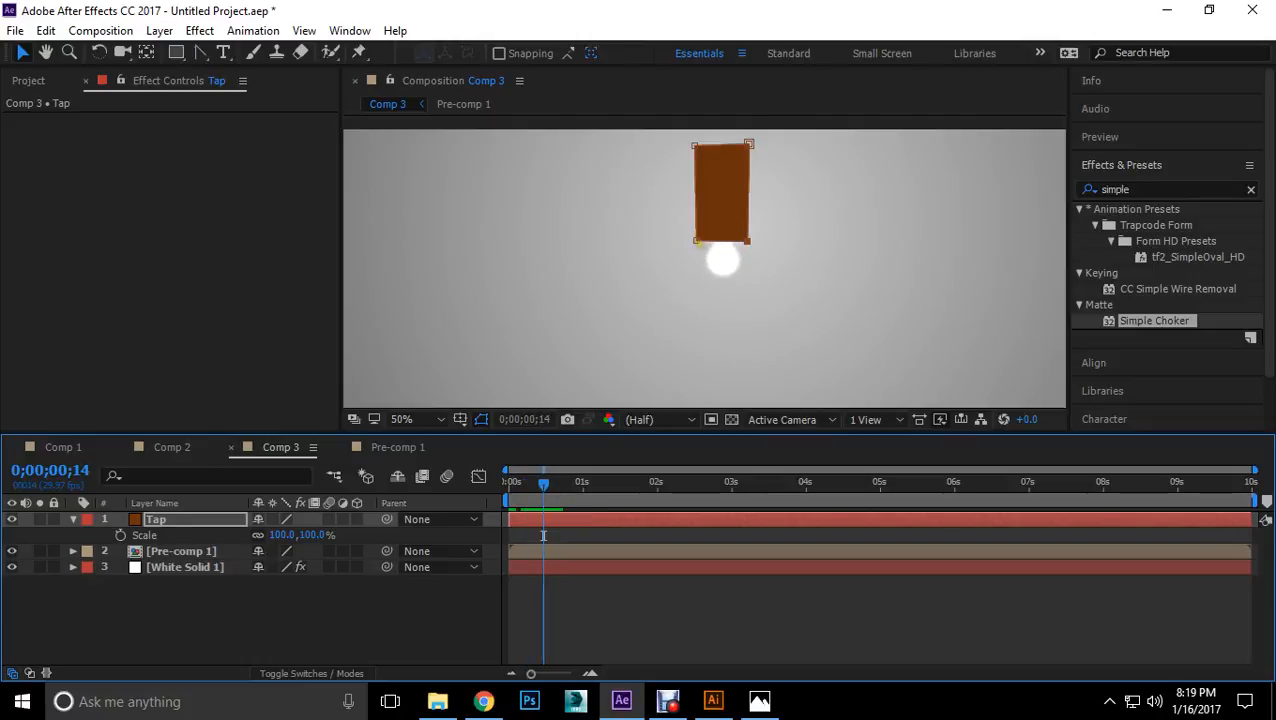
drag(696, 239, 748, 237)
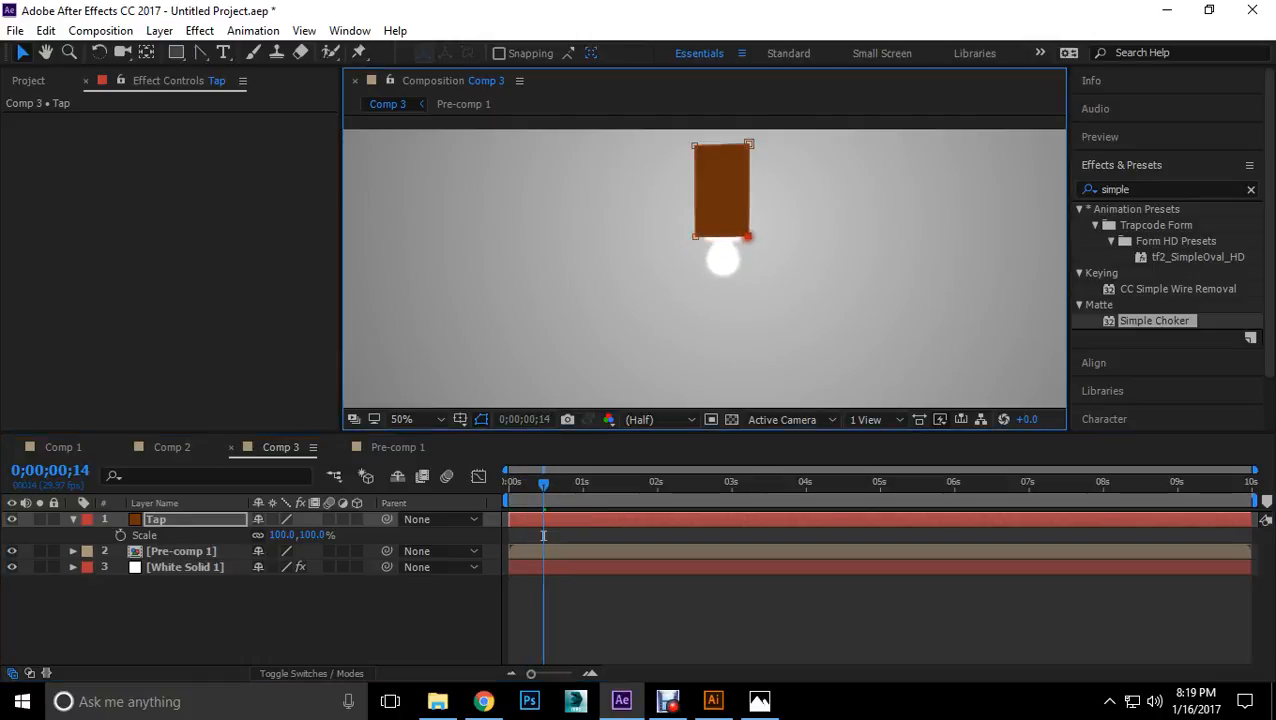
drag(557, 500, 620, 485)
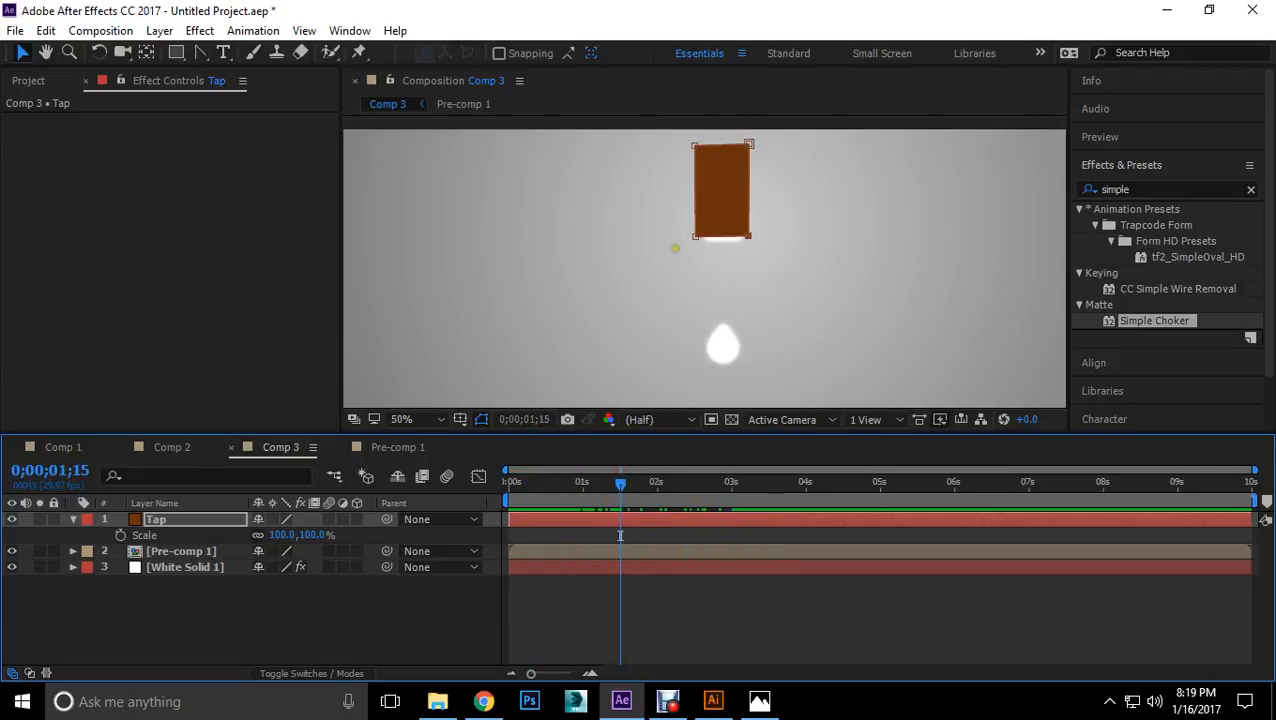
Step: Change the Tap solid's color to white (FFFFFF) and select the Pre-comp 1 layer
click(701, 296)
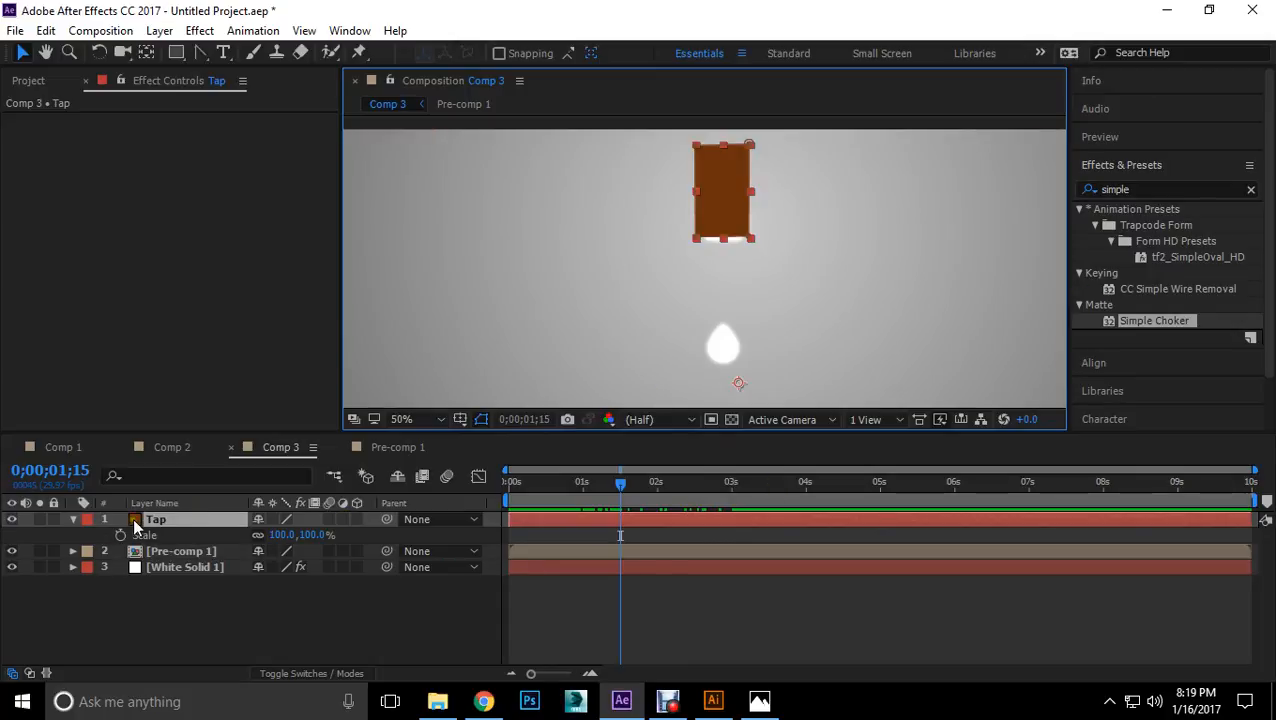
click(253, 30)
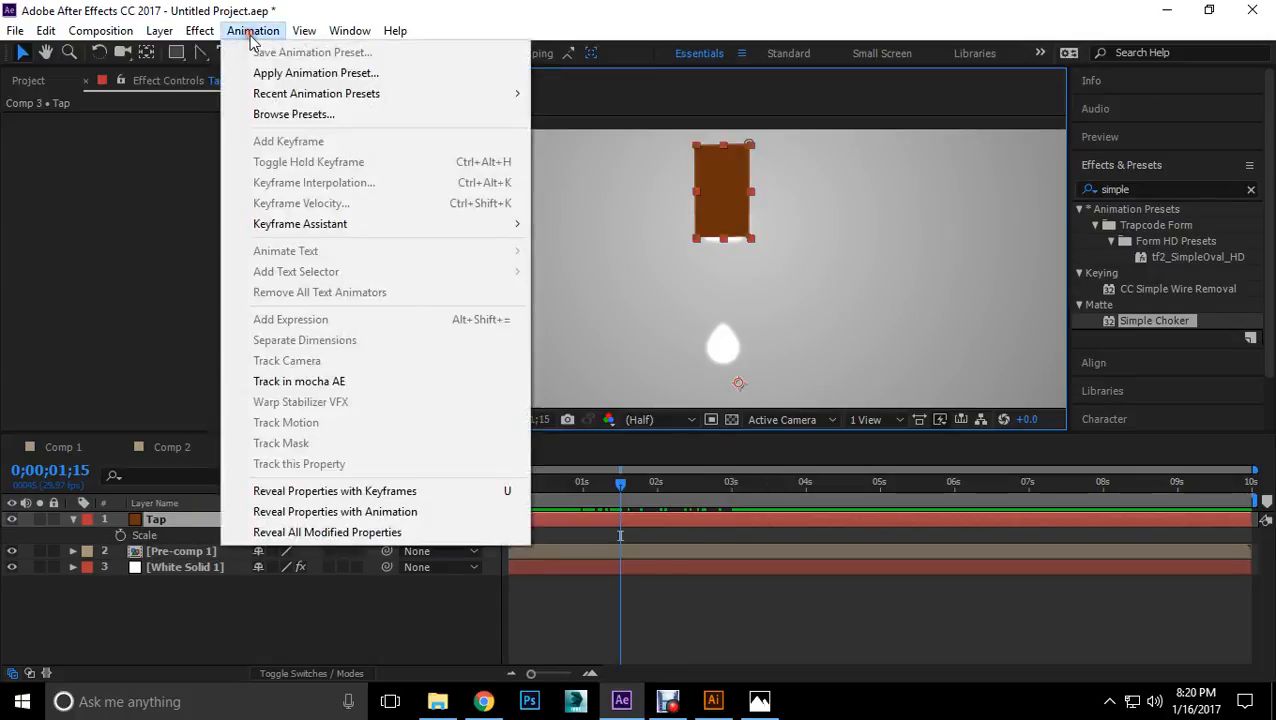
mouse_move(195, 32)
click(198, 46)
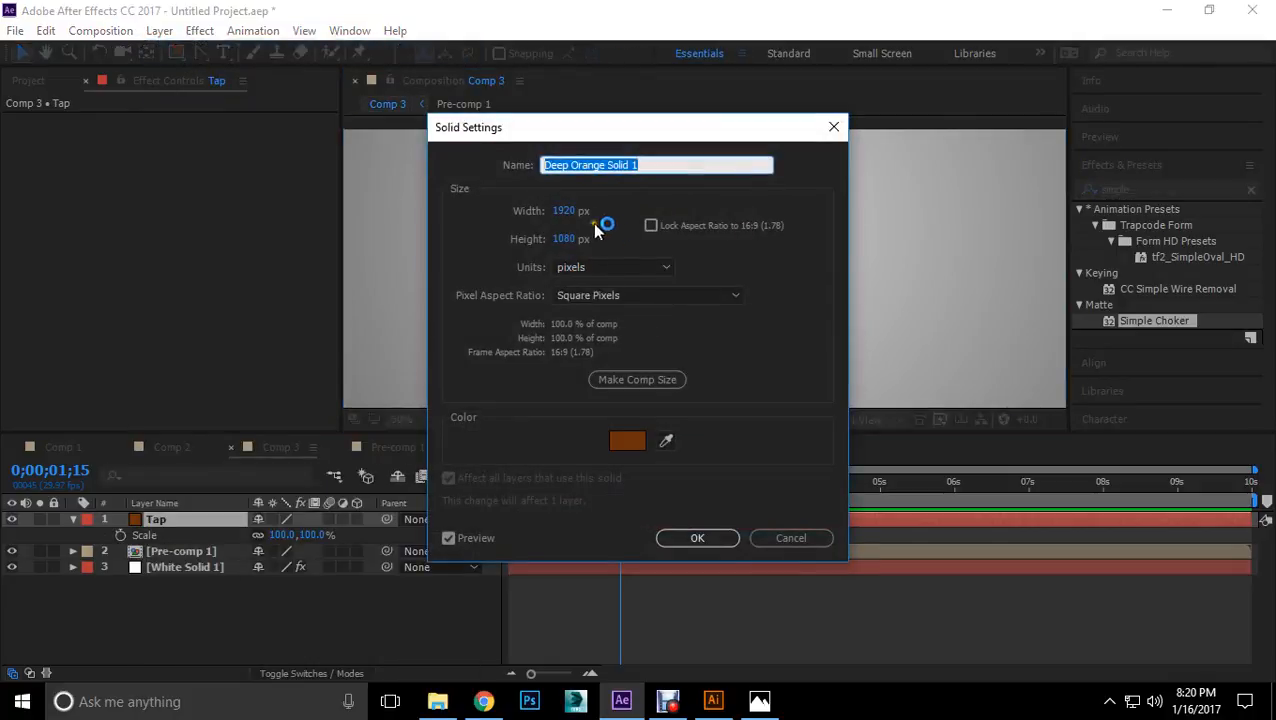
click(640, 450)
text(ffffff)
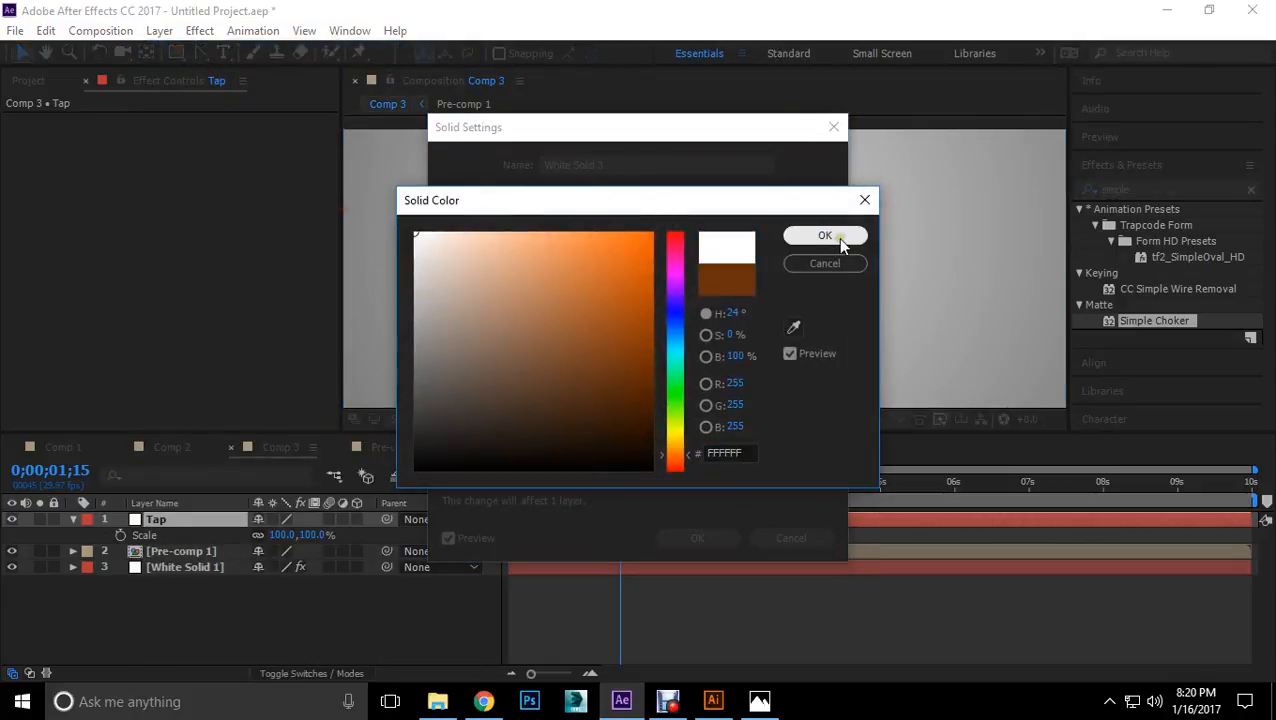
click(830, 236)
click(697, 540)
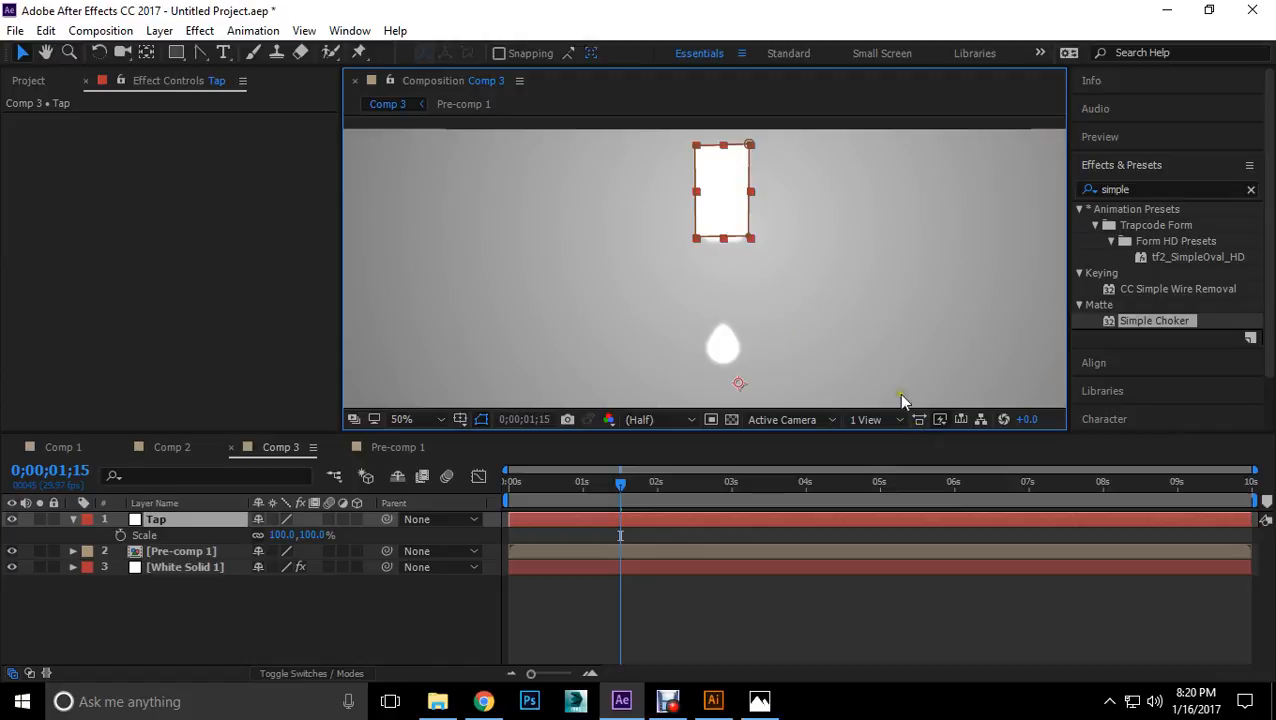
click(404, 251)
key(comma)
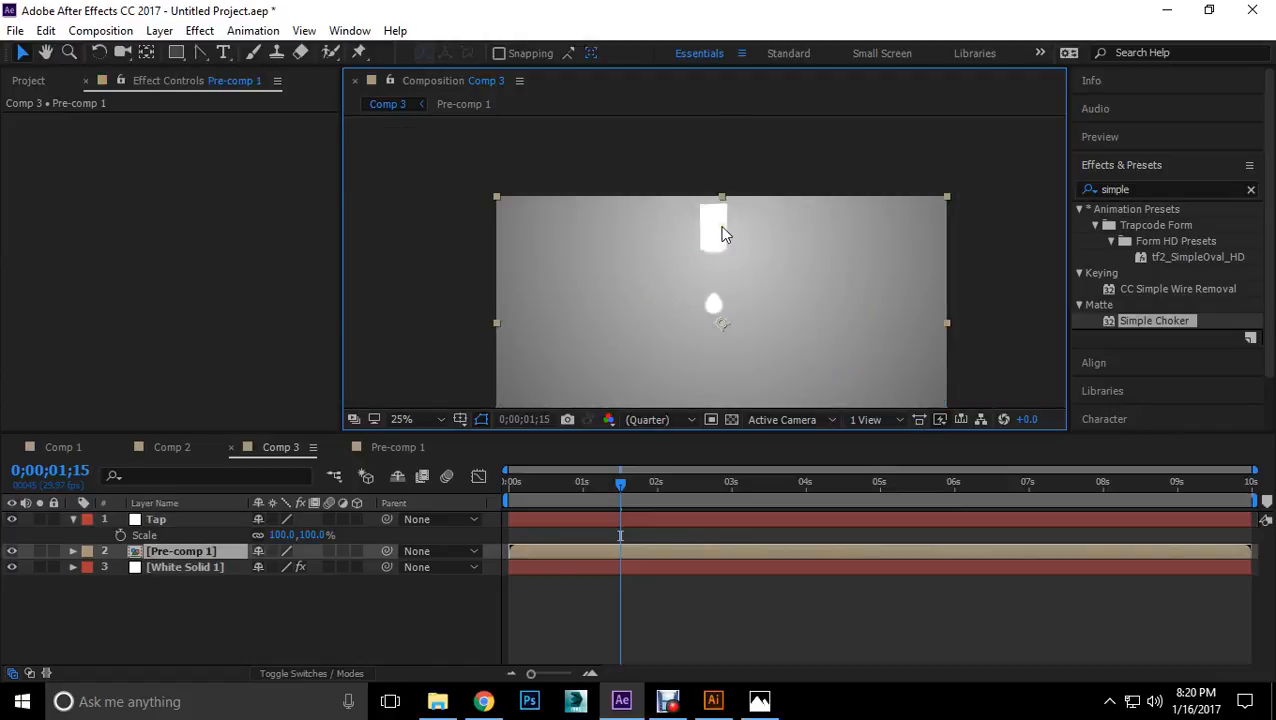
Step: Narrow the Tap layer's mask by moving its side edges inward, and set the composition view to Fit up to 100%
key(period)
click(706, 193)
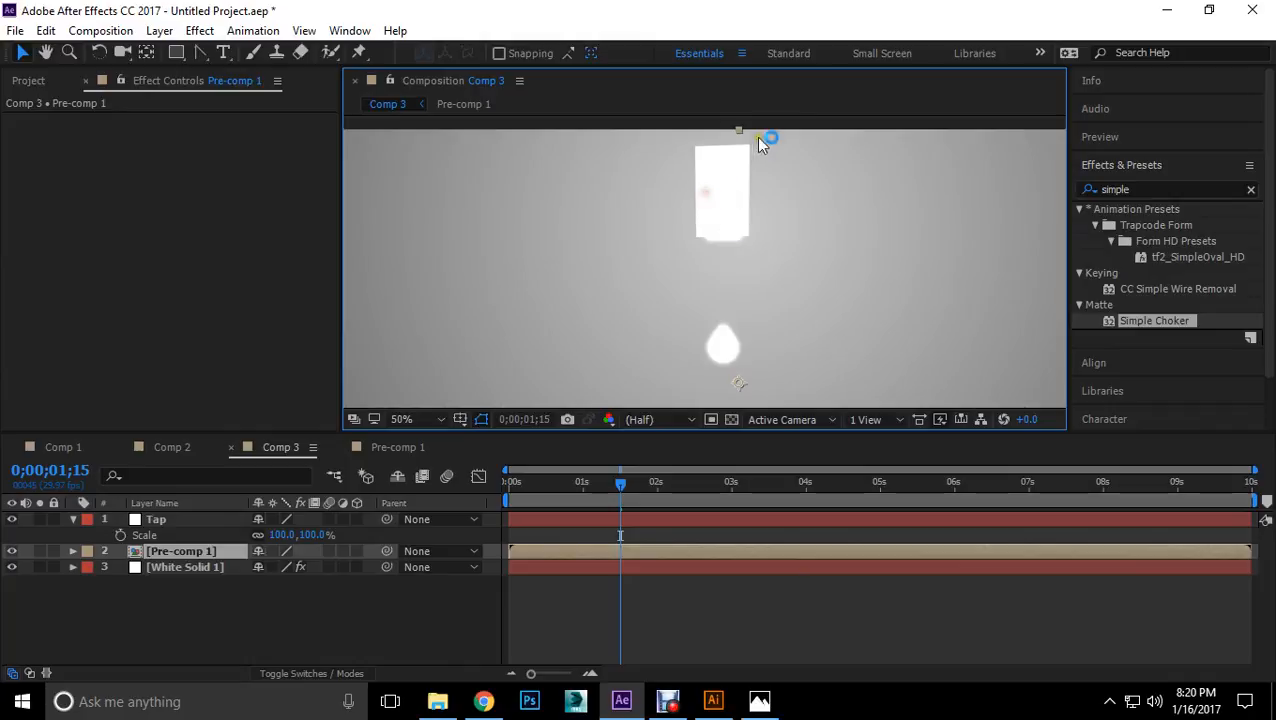
click(748, 198)
drag(697, 192, 748, 193)
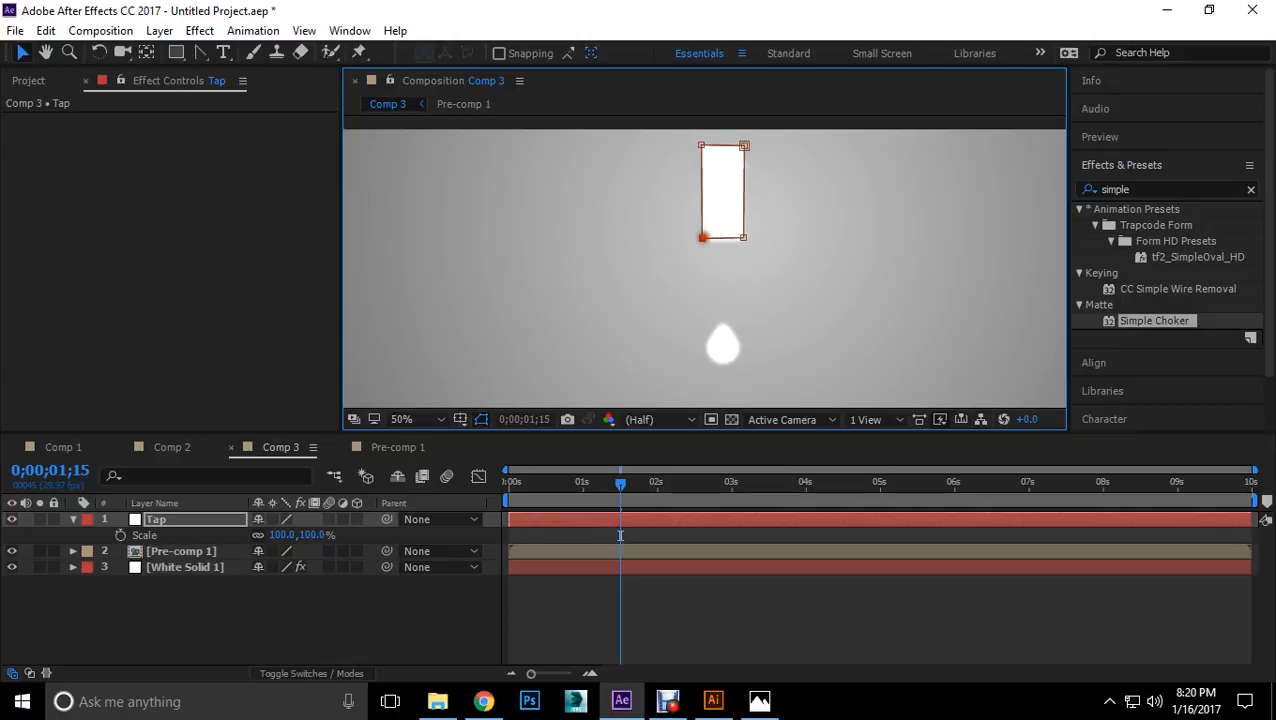
scroll(773, 122, down, 2)
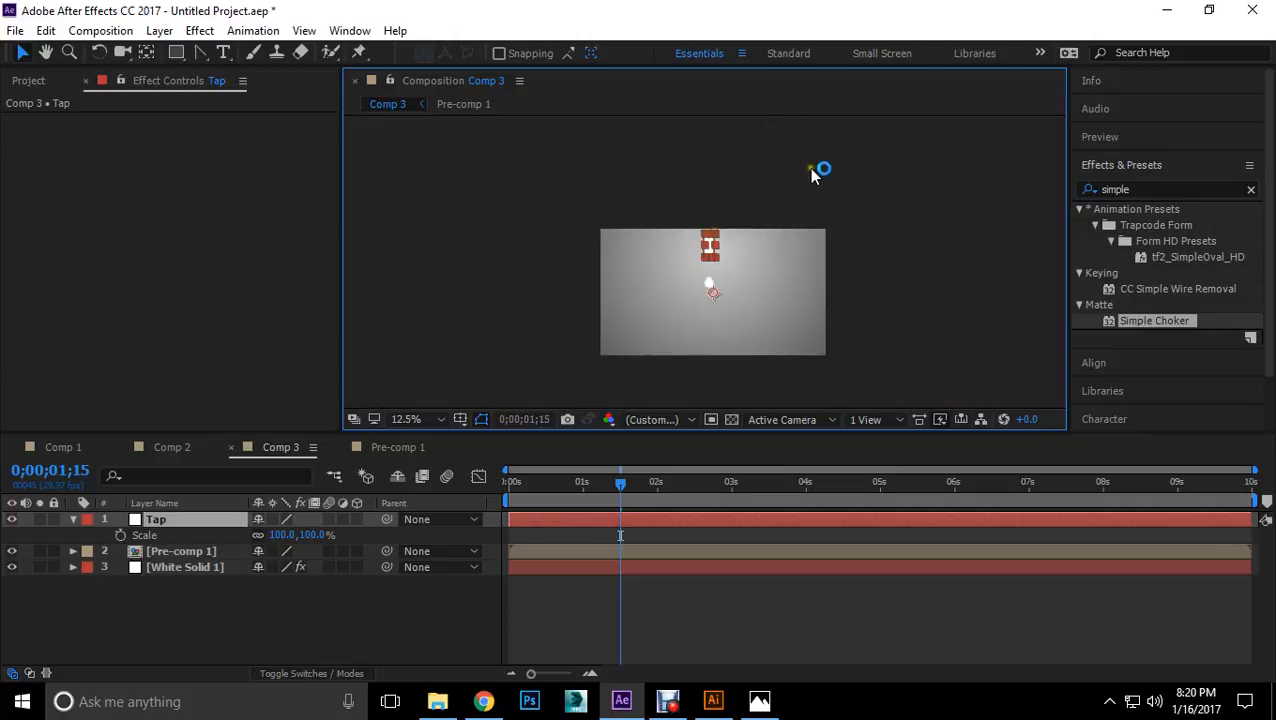
scroll(714, 285, up, 1)
click(410, 419)
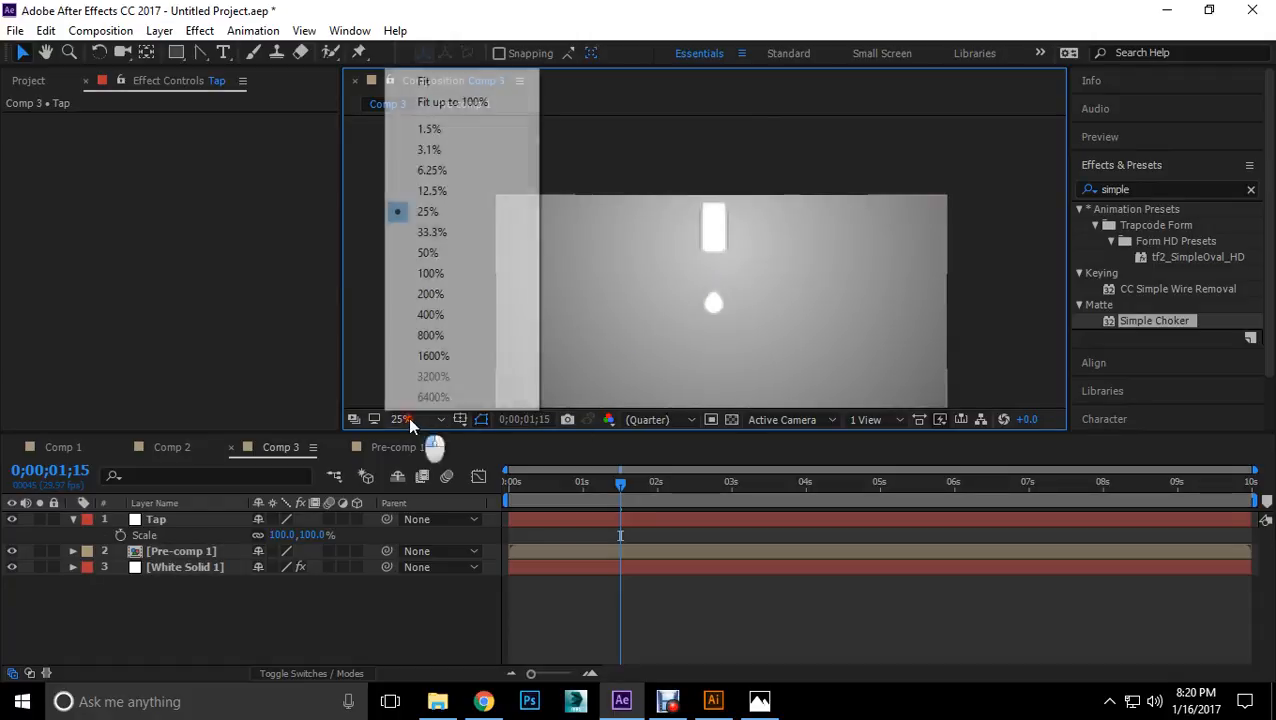
click(476, 104)
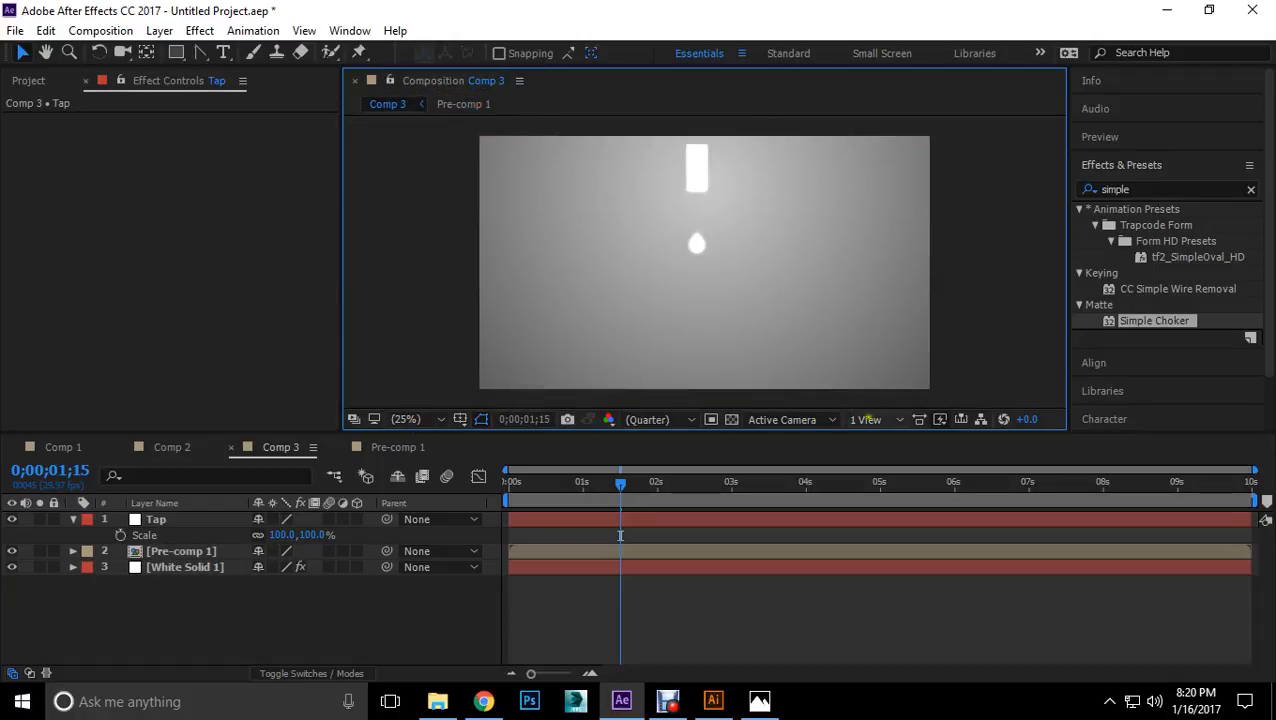
Step: Return to 0;00;00;00, collapse the Tap layer and open Pre-comp 1 from its layer
drag(618, 490, 468, 484)
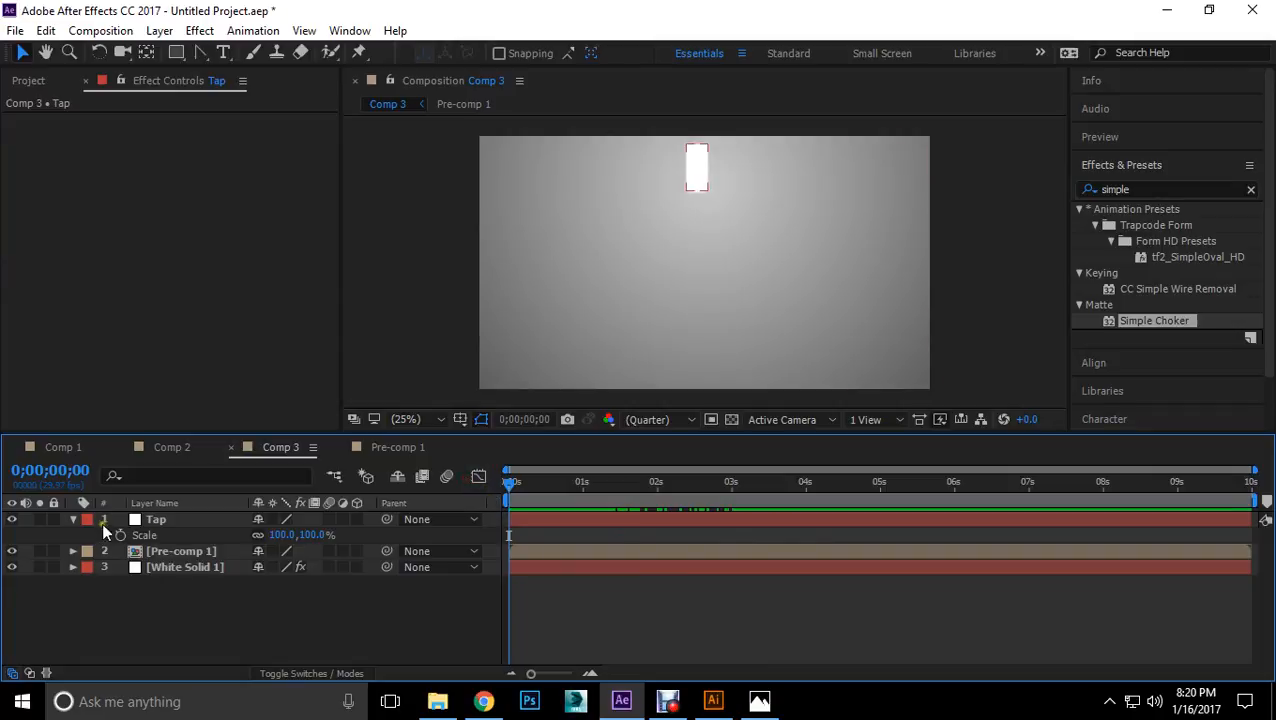
click(73, 519)
click(171, 535)
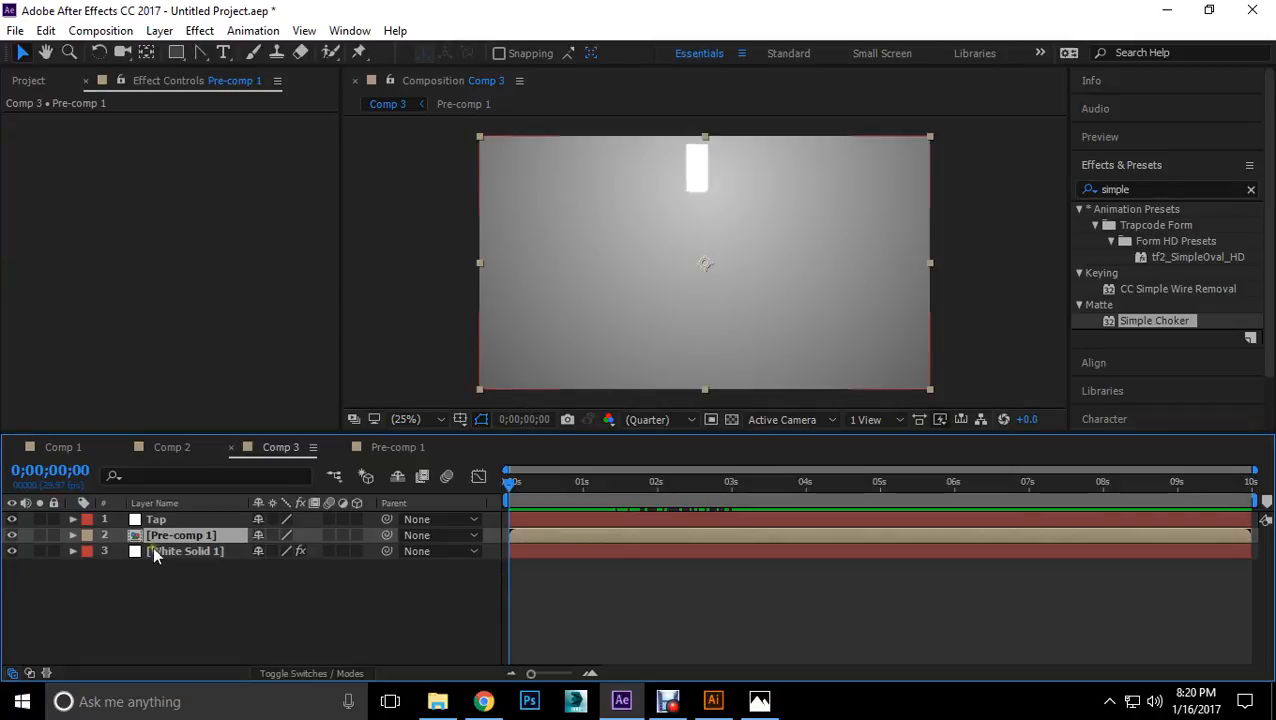
double_click(182, 535)
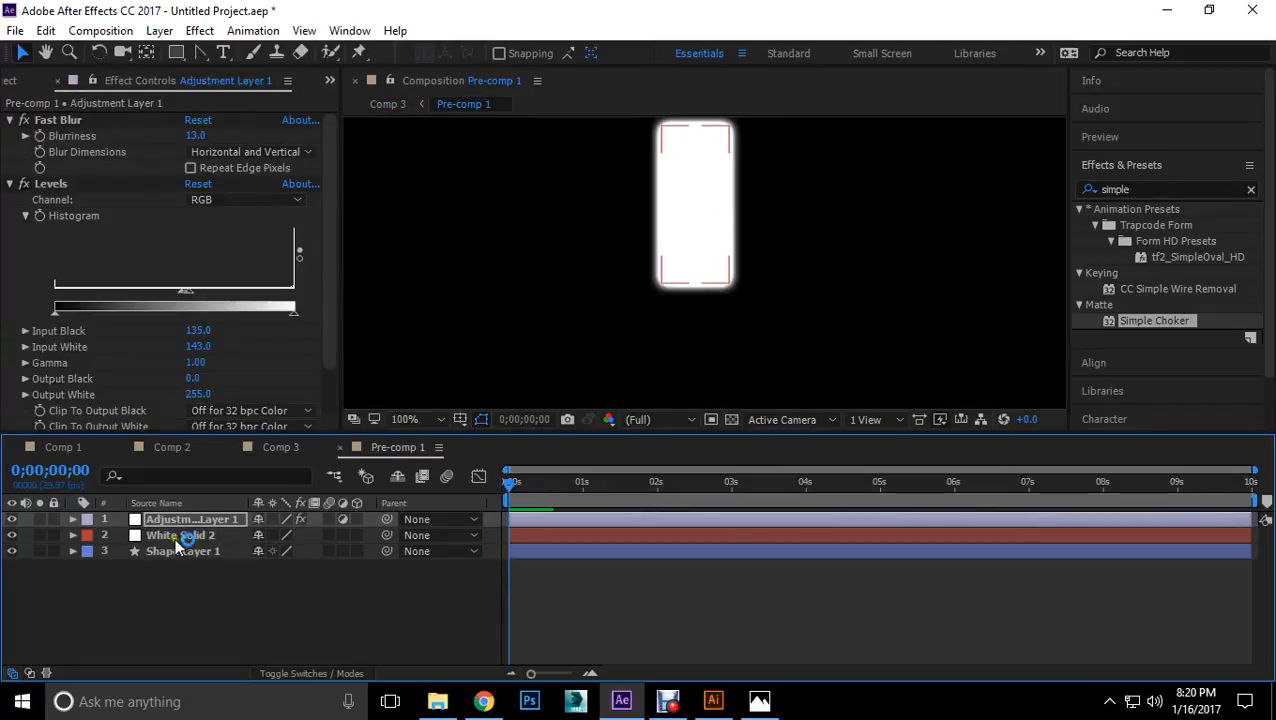
Step: Duplicate the teardrop layer, Shape Layer 1, twice in Pre-comp 1
click(180, 536)
click(186, 551)
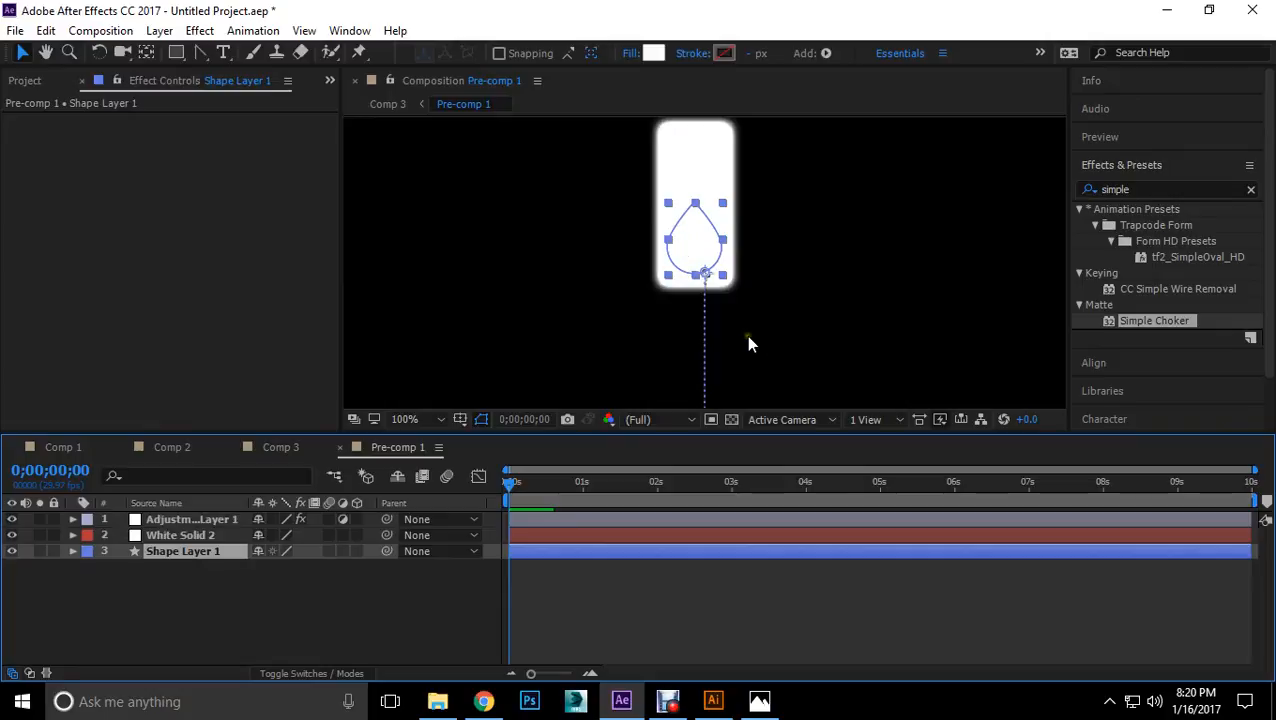
scroll(746, 335, down, 4)
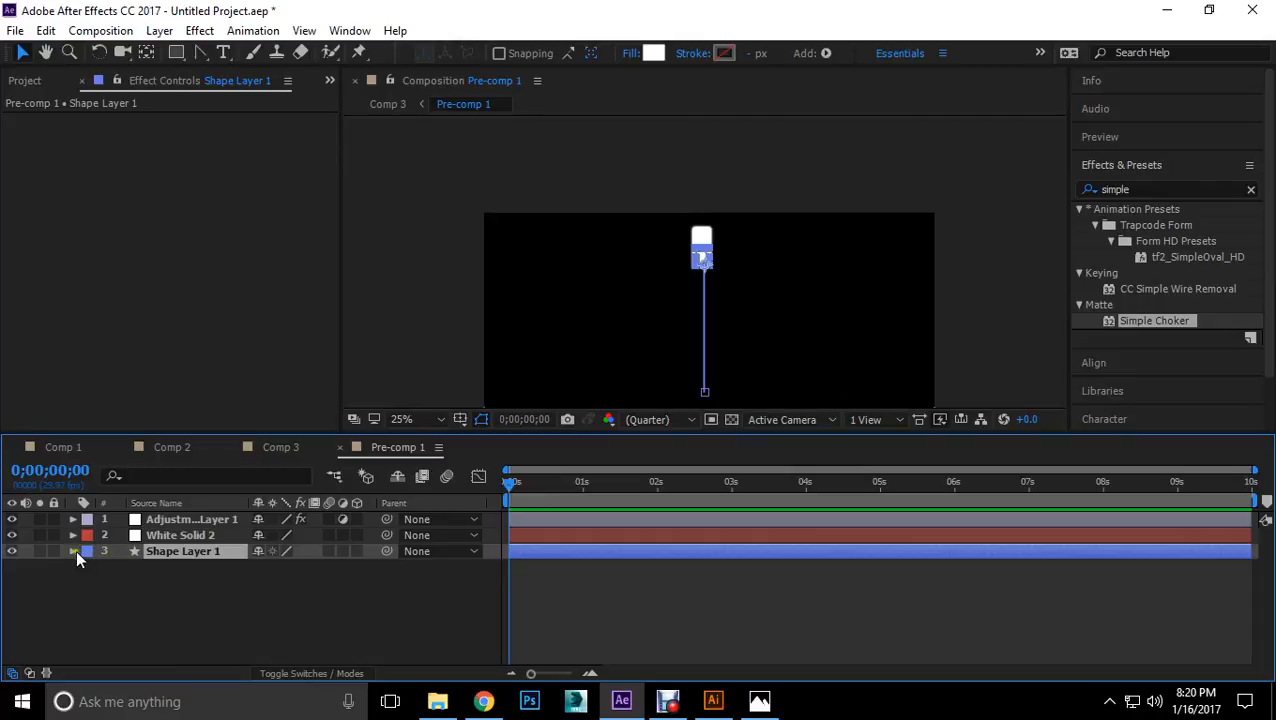
key(ctrl+d)
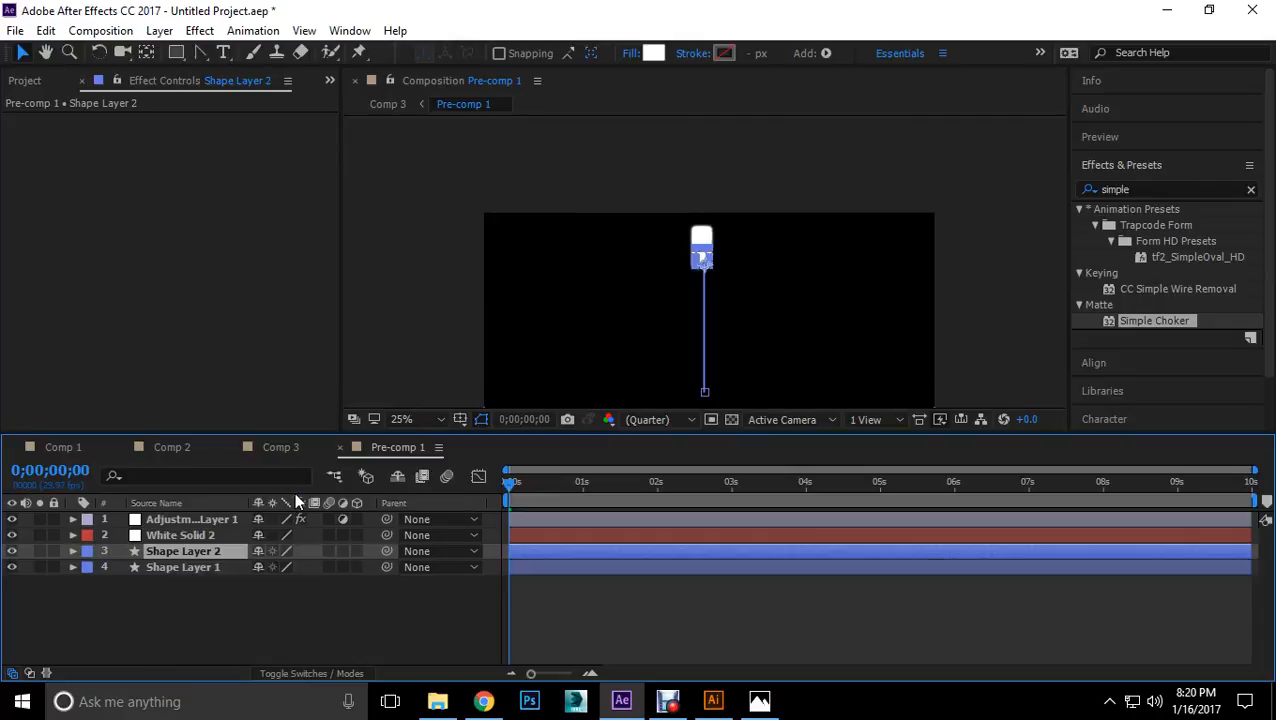
key(ctrl+d)
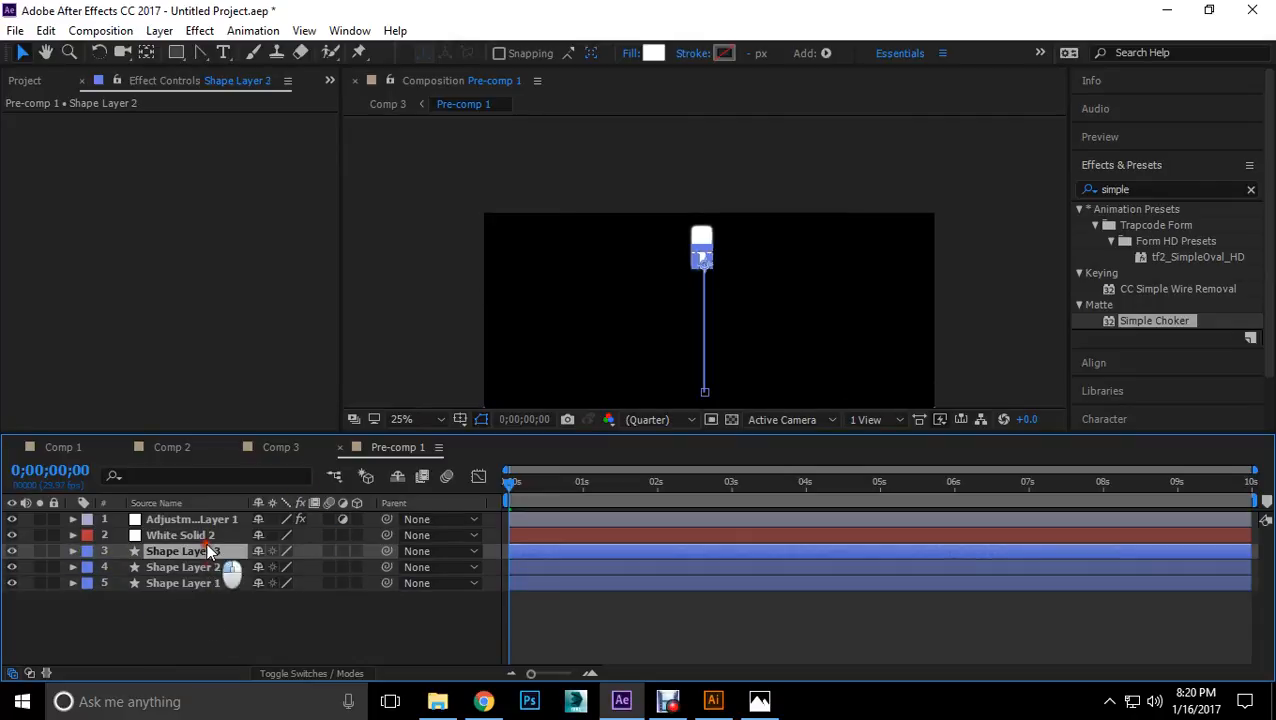
Step: Reveal Shape Layer 3's Position keyframes and shift both together to about 4.7 s and 7.7 s
key(u)
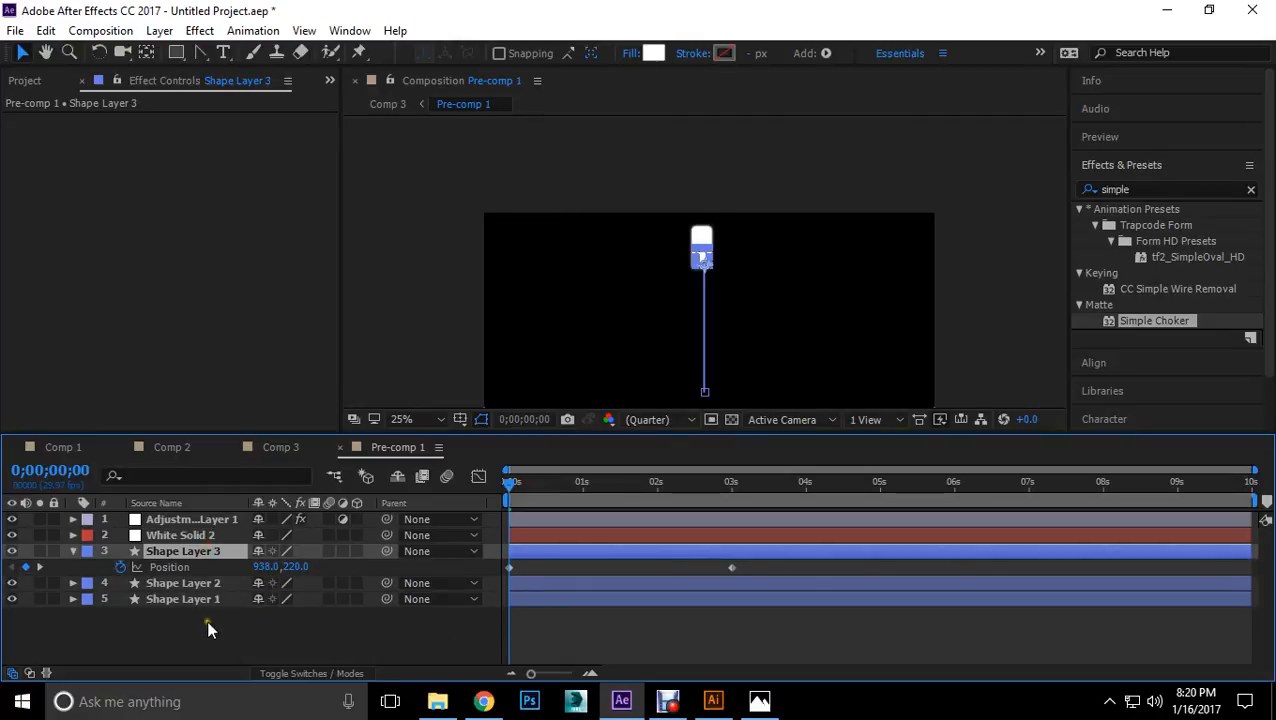
click(725, 564)
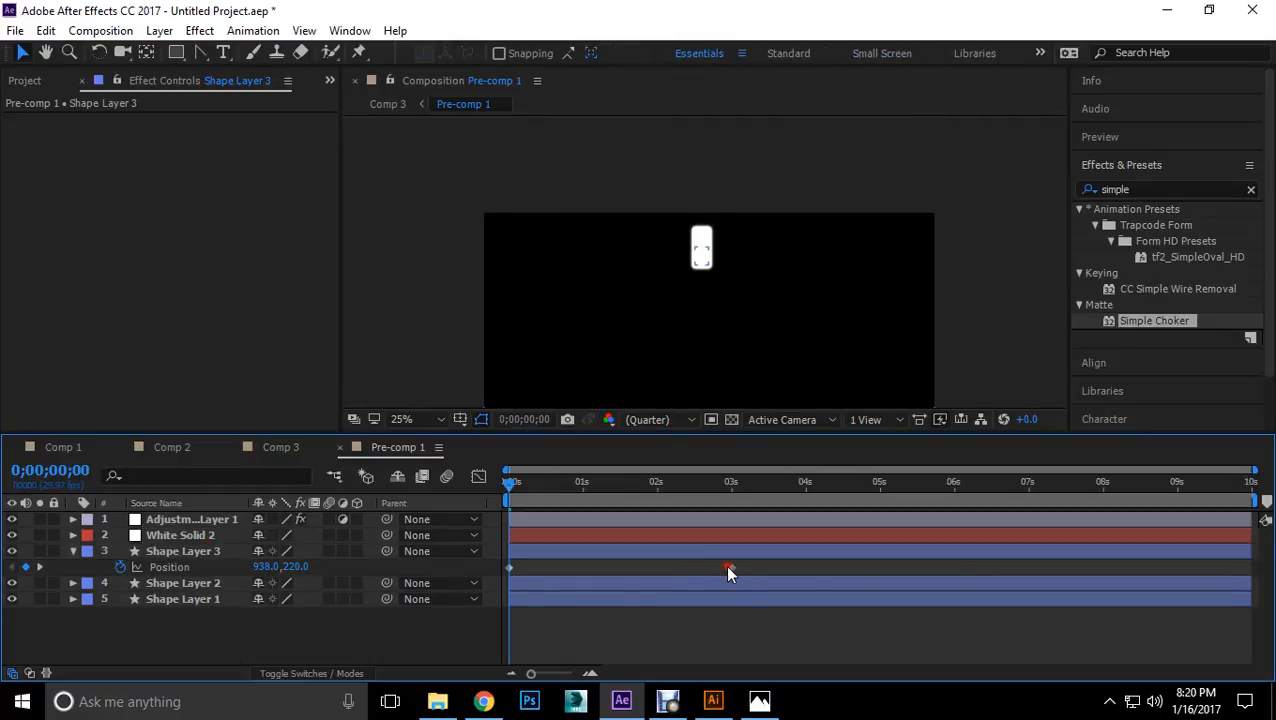
click(510, 567)
drag(733, 567, 1078, 573)
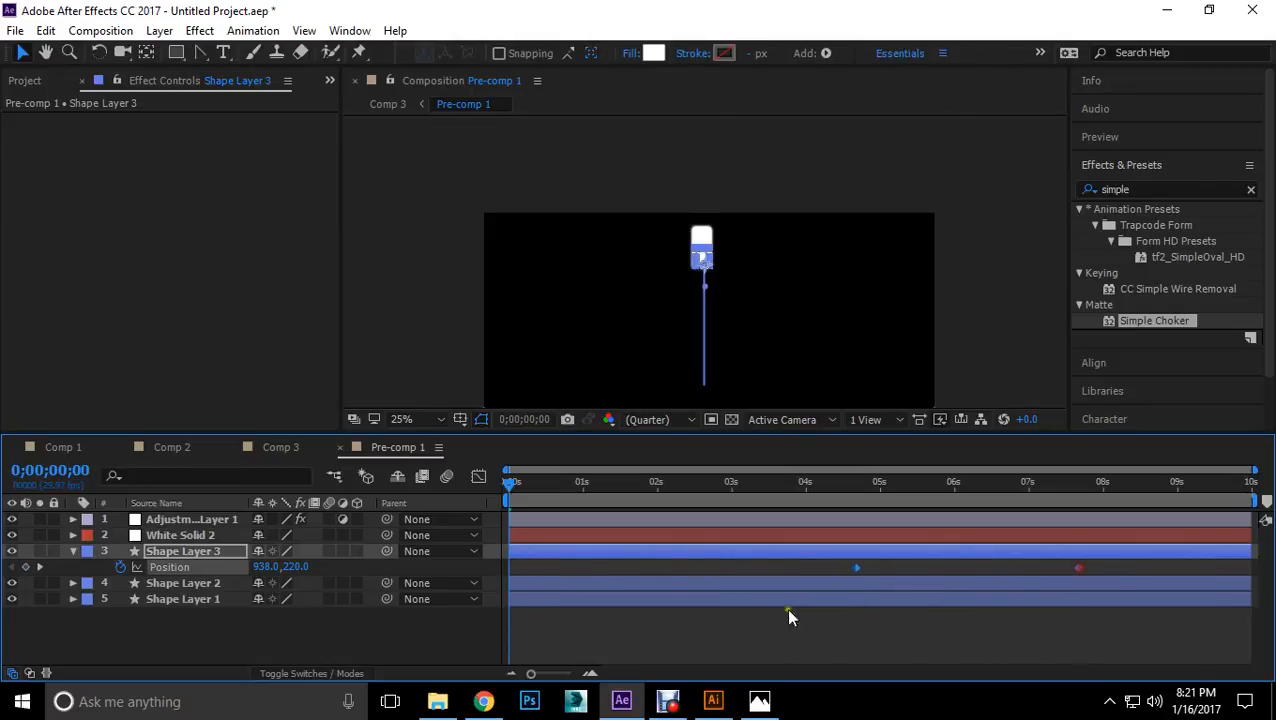
Step: Shift Shape Layer 2's two Position keyframes to about 2 s and 5 s, and Shape Layer 3's to about 4 s and 7 s
click(182, 582)
key(p)
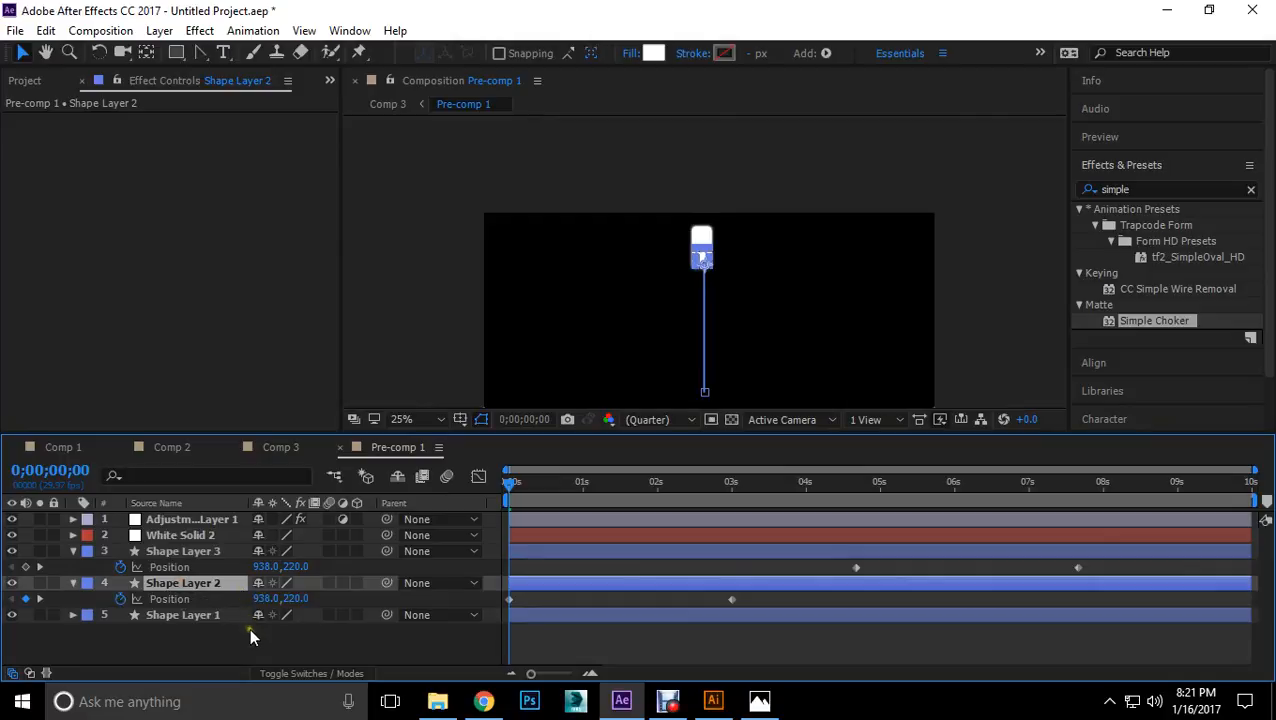
drag(509, 599, 893, 608)
click(856, 568)
shift+click(1078, 568)
drag(1079, 567, 1029, 570)
Step: Show Shape Layer 1's Position keyframes and preview the staggered drops, returning to 0;00;00;00
click(145, 620)
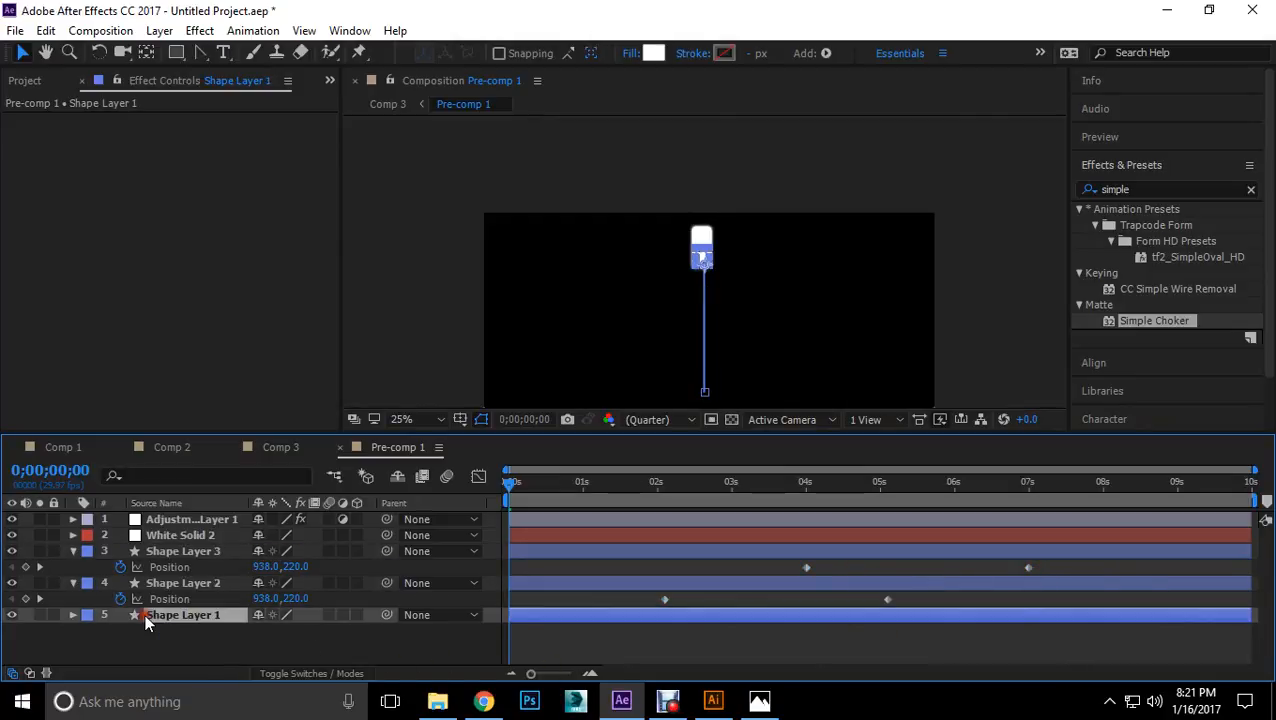
key(p)
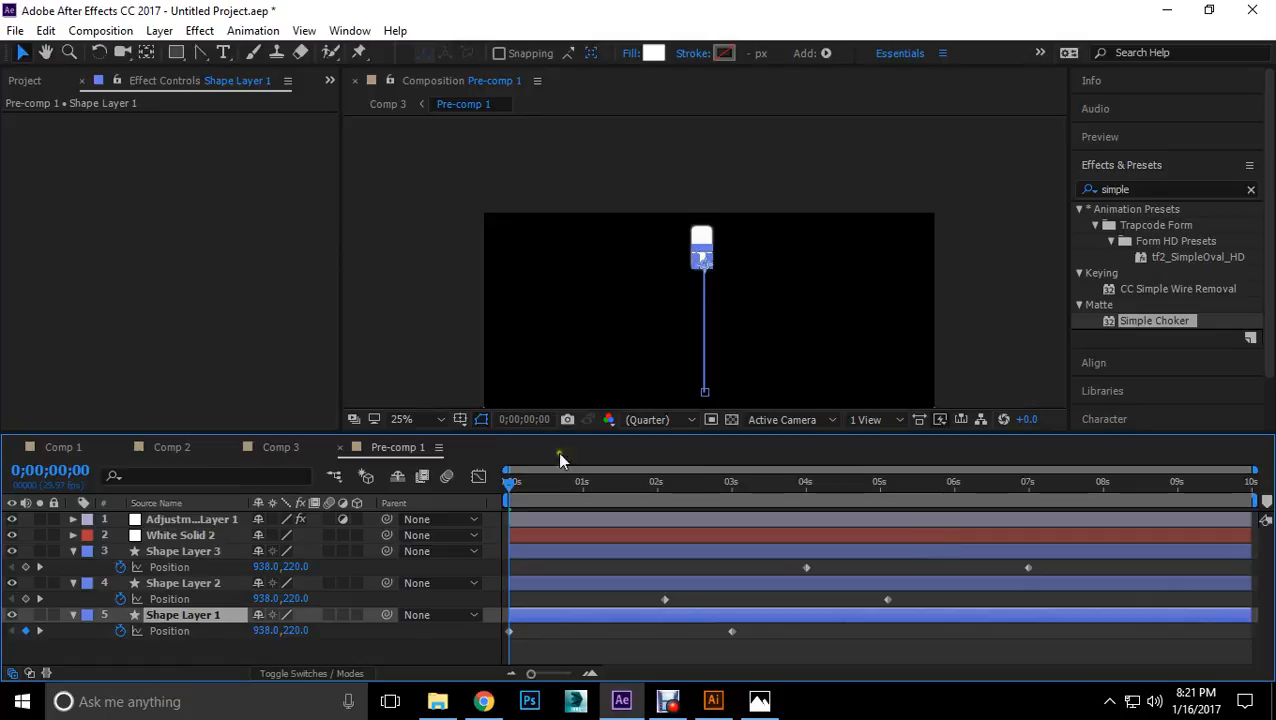
key(space)
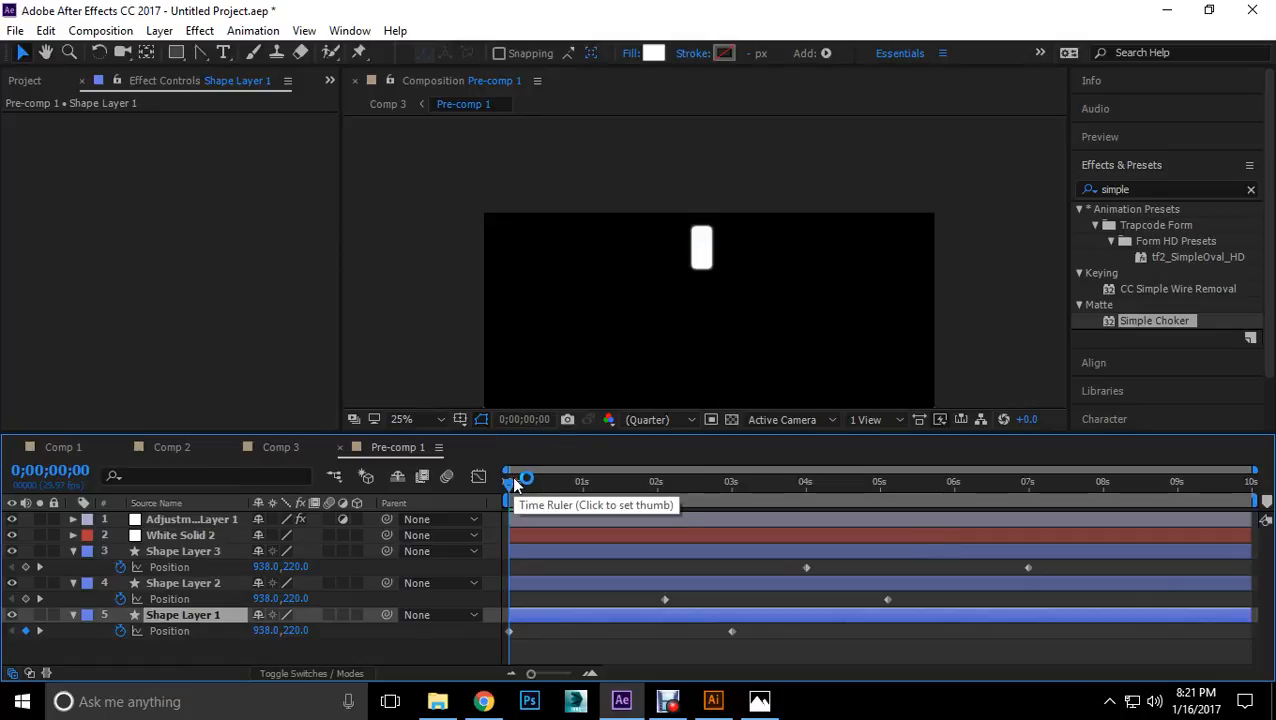
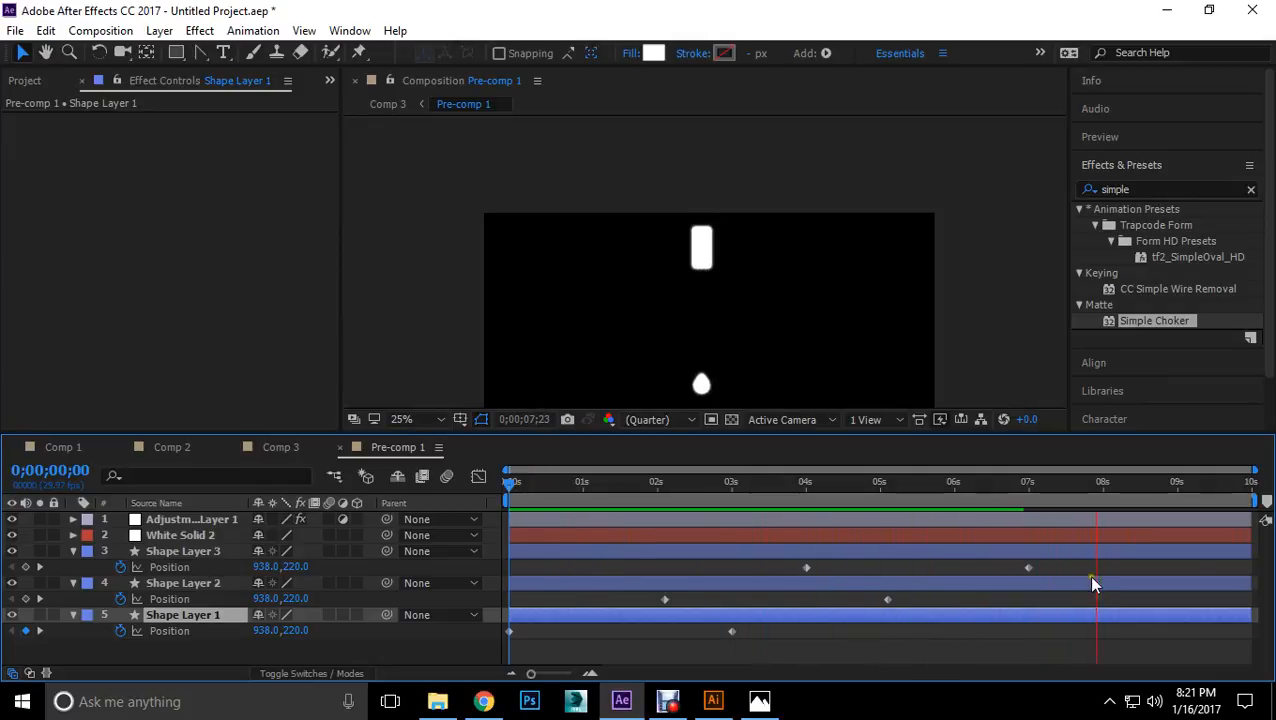
drag(1038, 490, 440, 500)
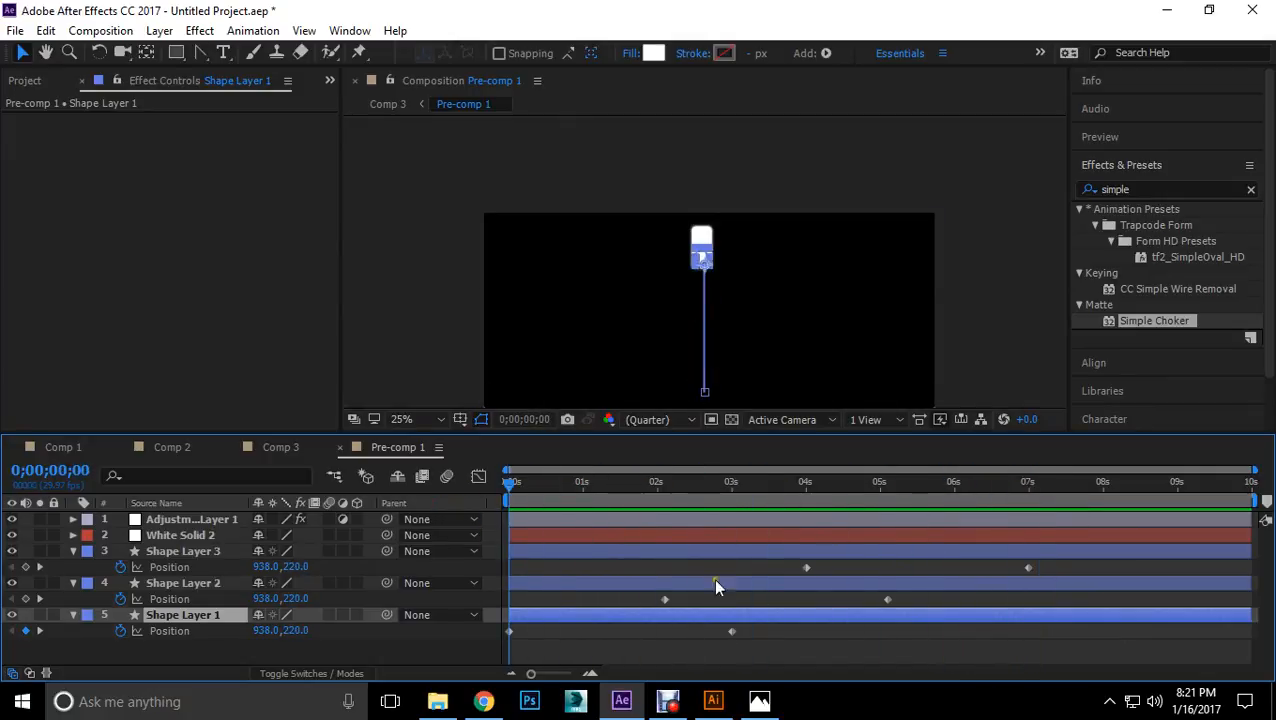
drag(1045, 559, 568, 675)
click(866, 640)
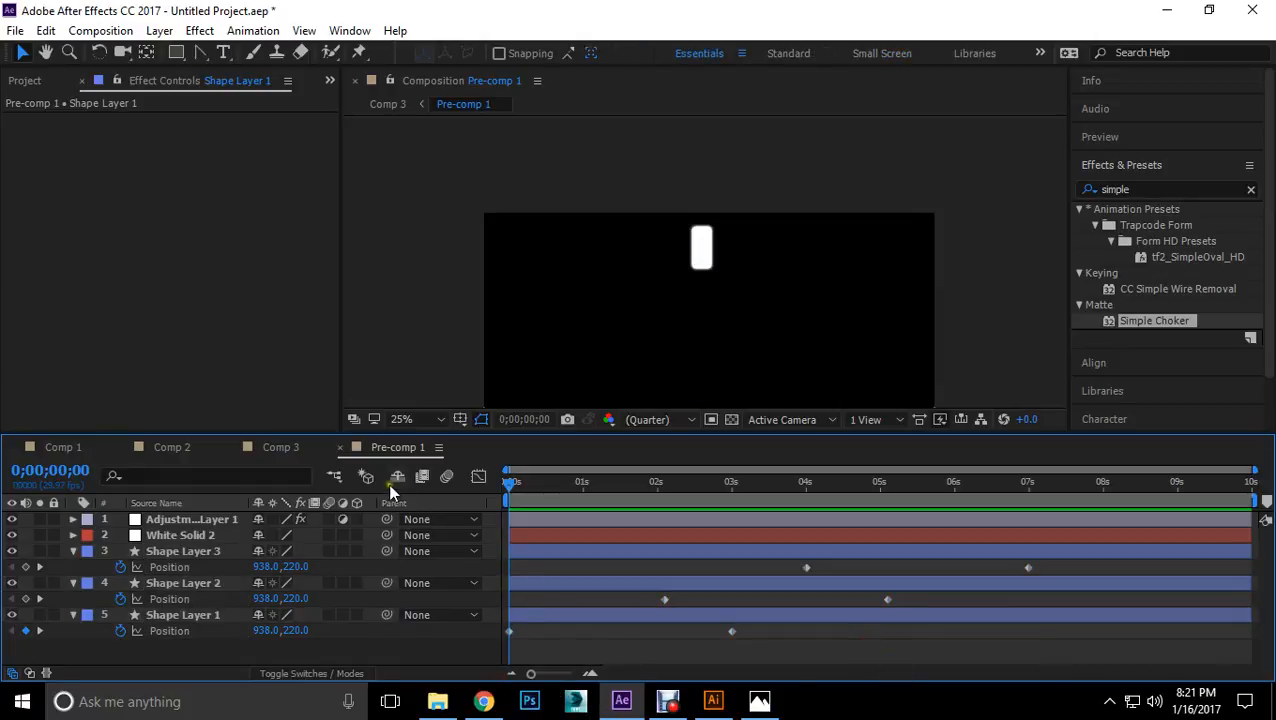
Step: Pull the last Position keyframes of Shape Layers 1, 2 and 3 to about 2.4, 4.4 and 5.7 s, and Shape Layer 3's first to 3.3 s
drag(732, 632, 687, 631)
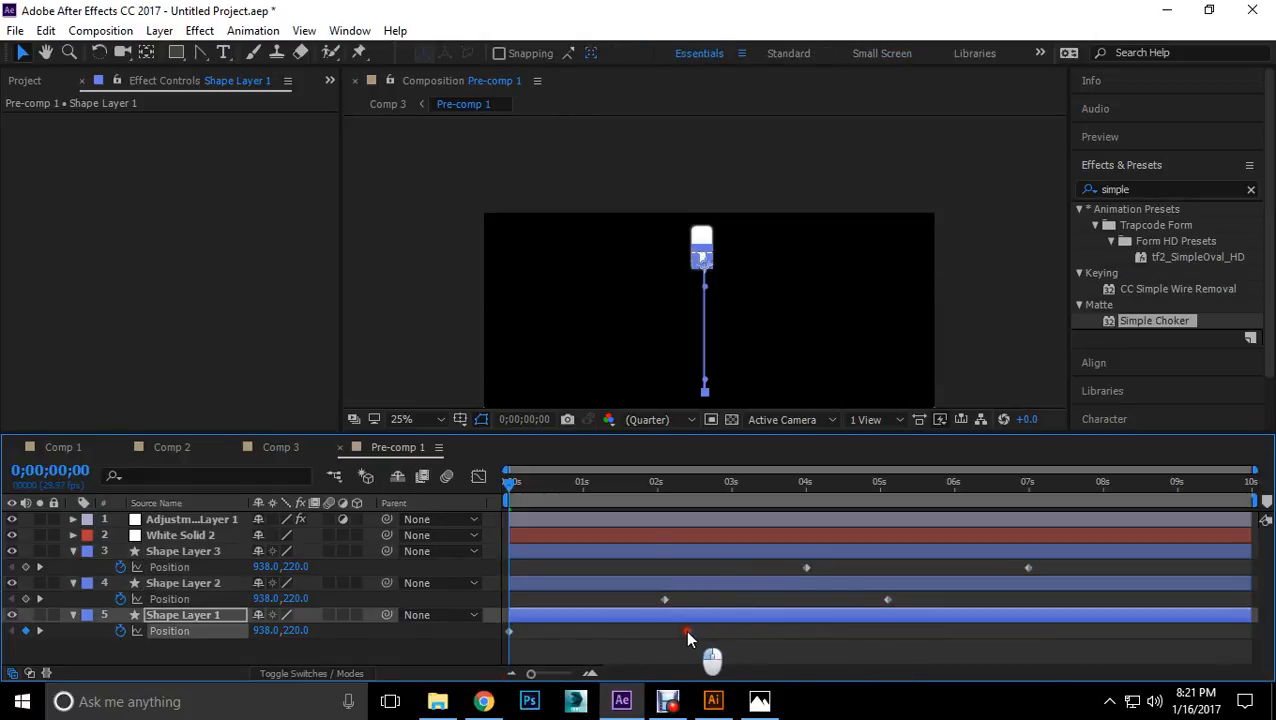
drag(887, 598, 838, 599)
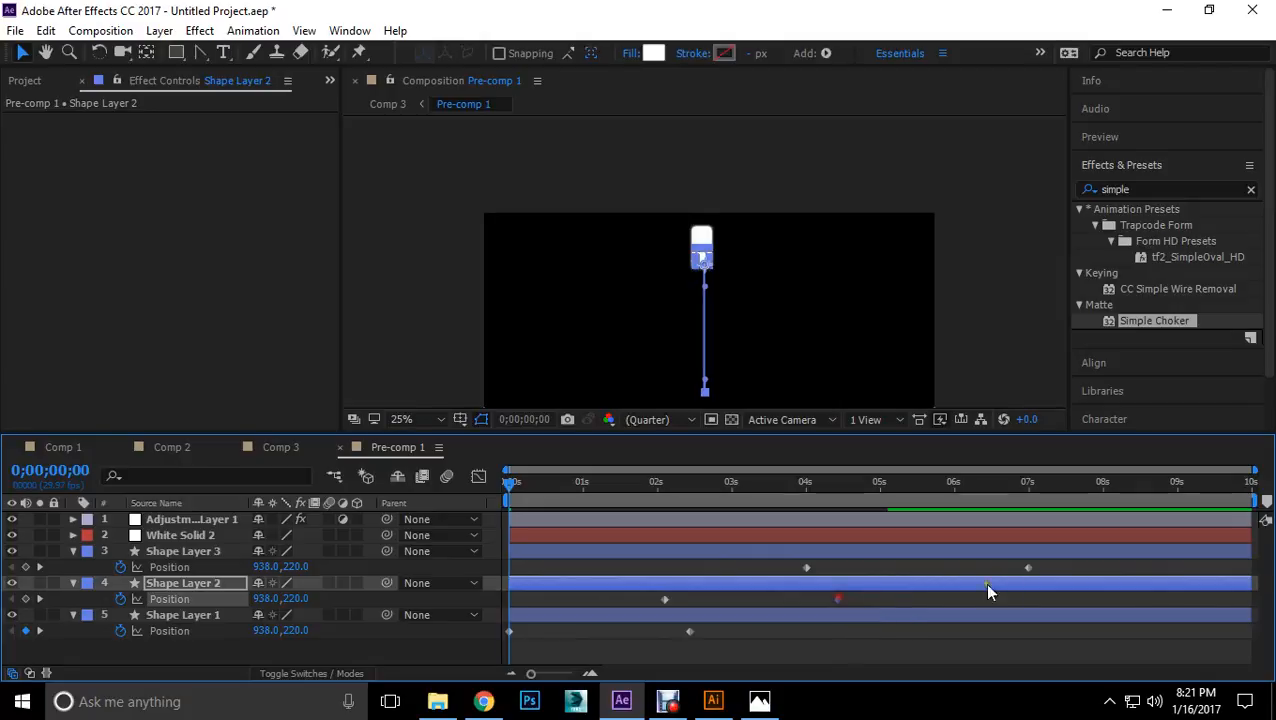
drag(1030, 570, 931, 568)
drag(806, 568, 752, 568)
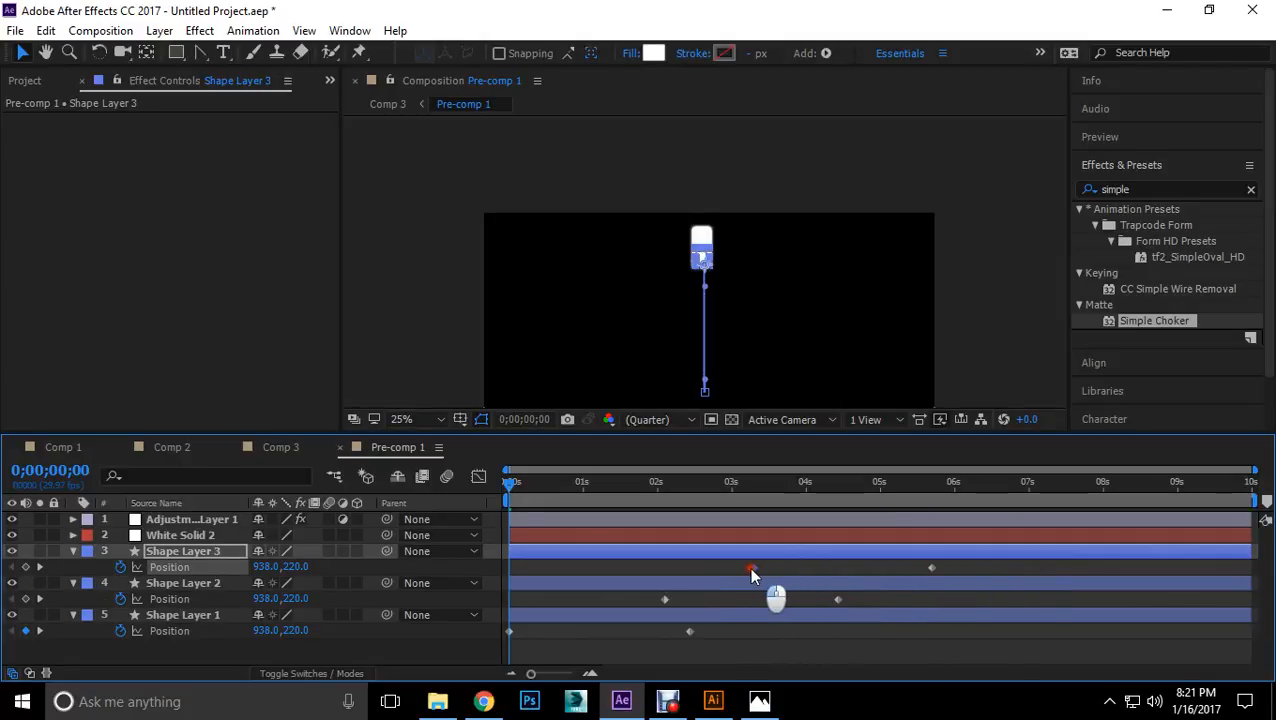
Step: Move Shape Layer 2's Position keyframes to about 1.2 s and 3.7 s, Shape Layer 3's first to about 3.1 s, and preview the timing
drag(665, 598, 625, 599)
drag(838, 600, 823, 601)
drag(625, 599, 601, 599)
drag(821, 601, 738, 565)
click(931, 568)
click(903, 632)
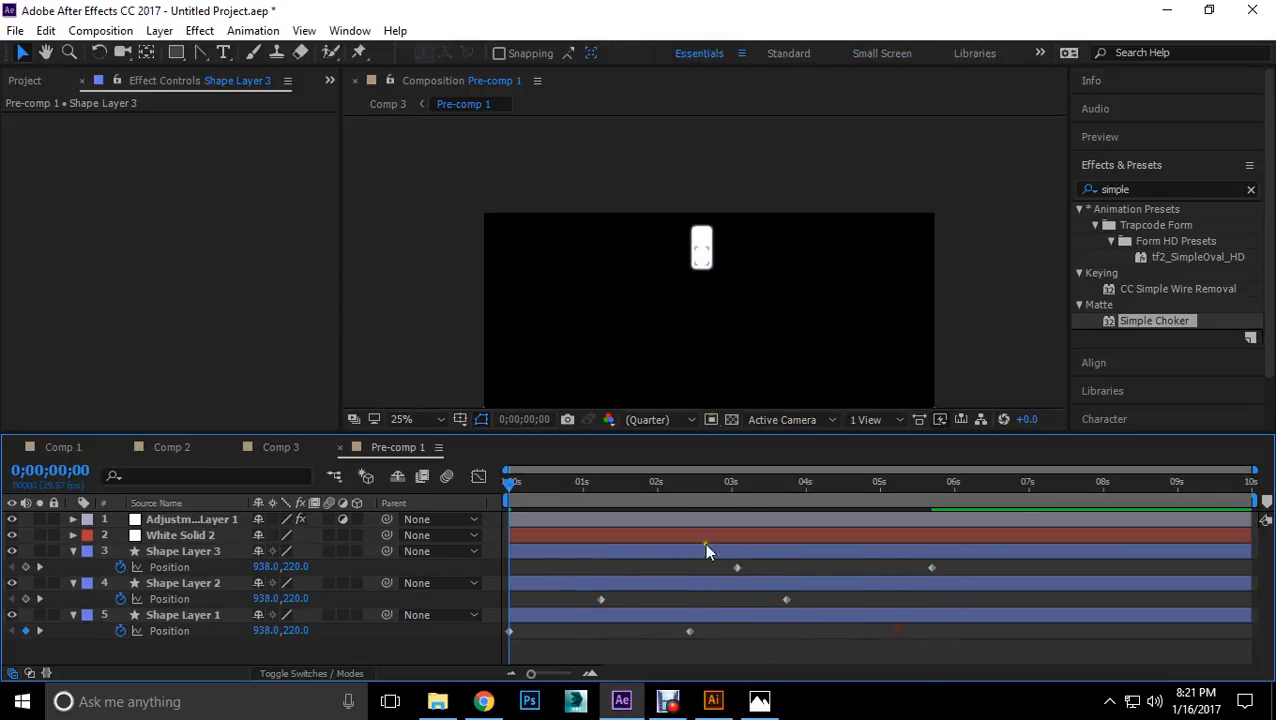
key(space)
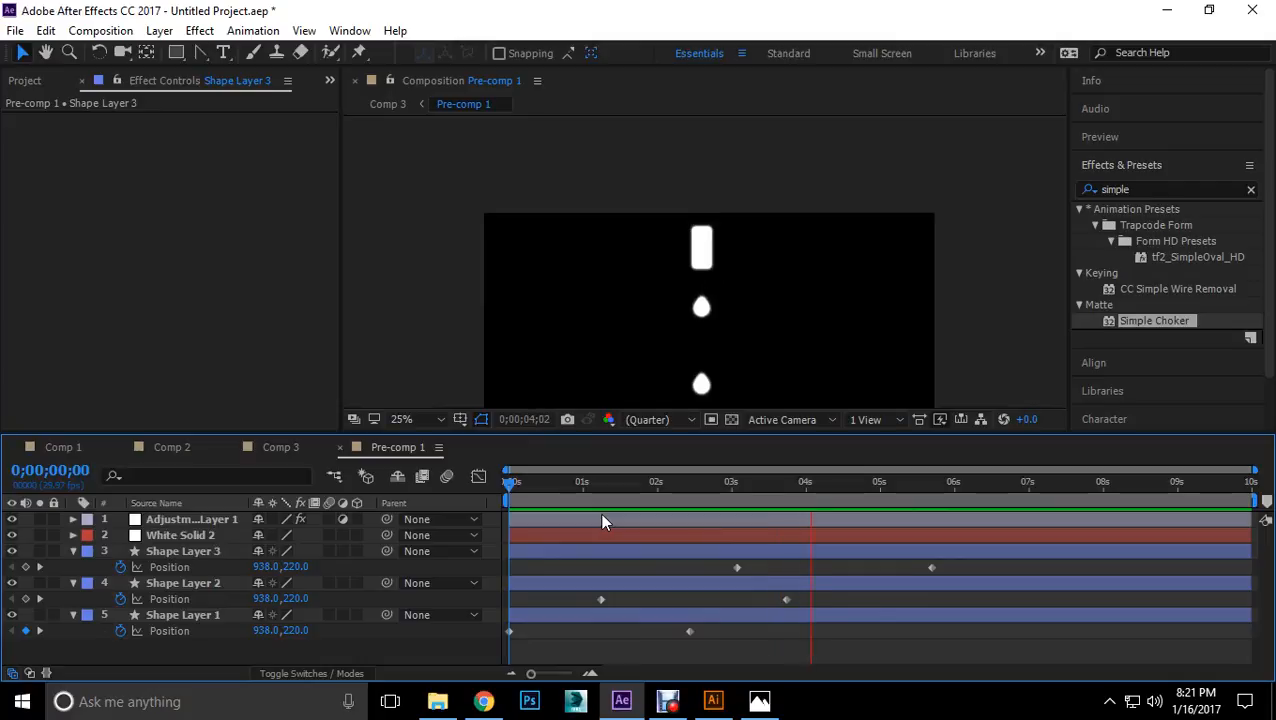
key(space)
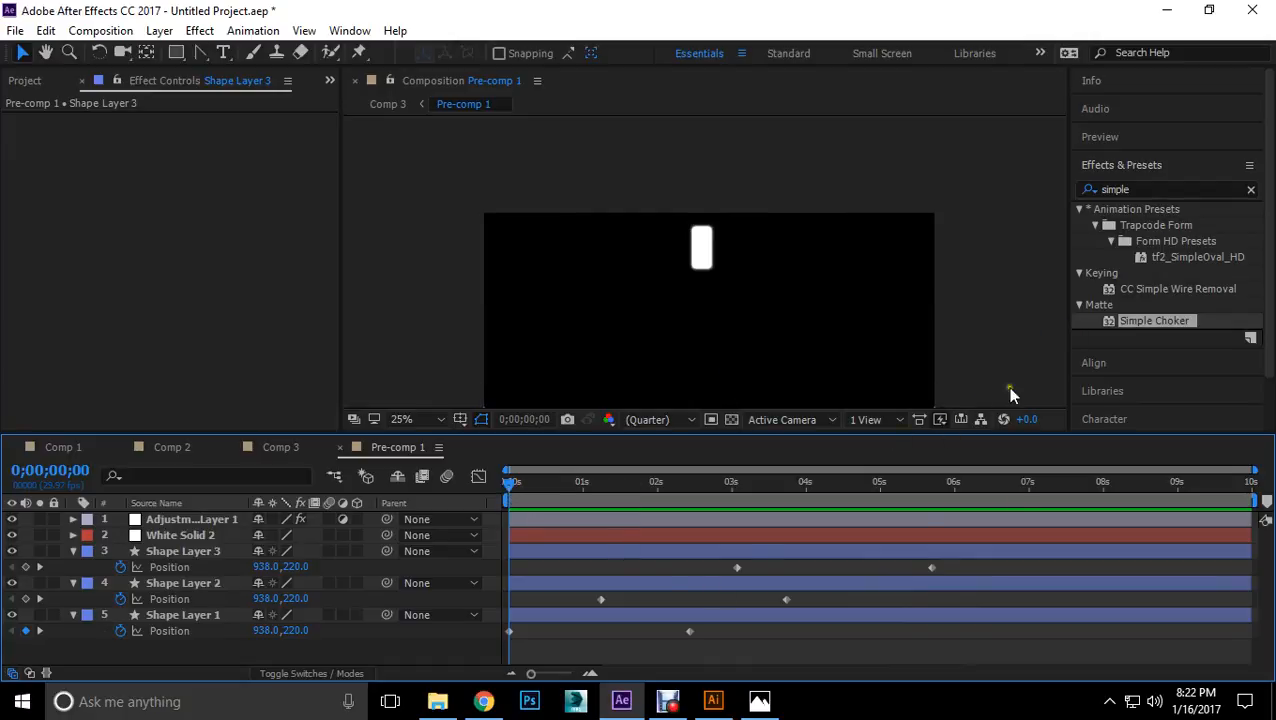
Step: Collapse the three shape layers, switch back to Comp 3 and scrub through the drips to 0;00;05;17
click(72, 552)
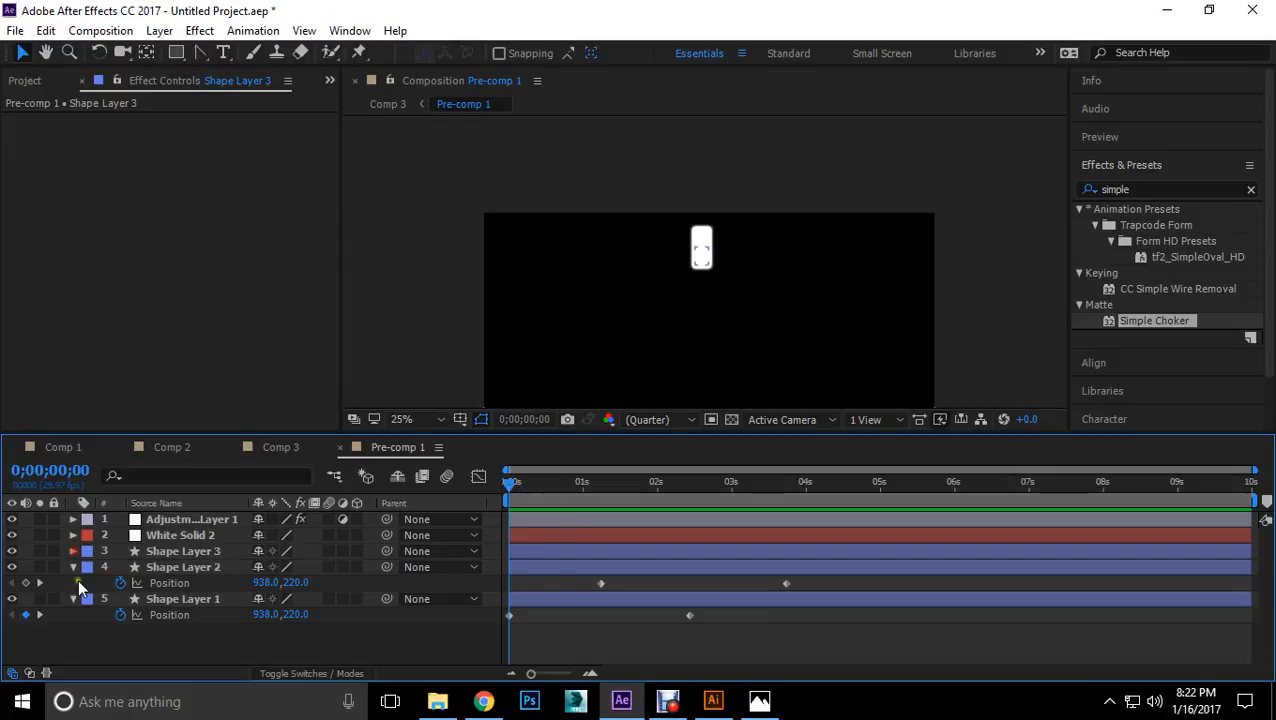
click(73, 567)
click(72, 583)
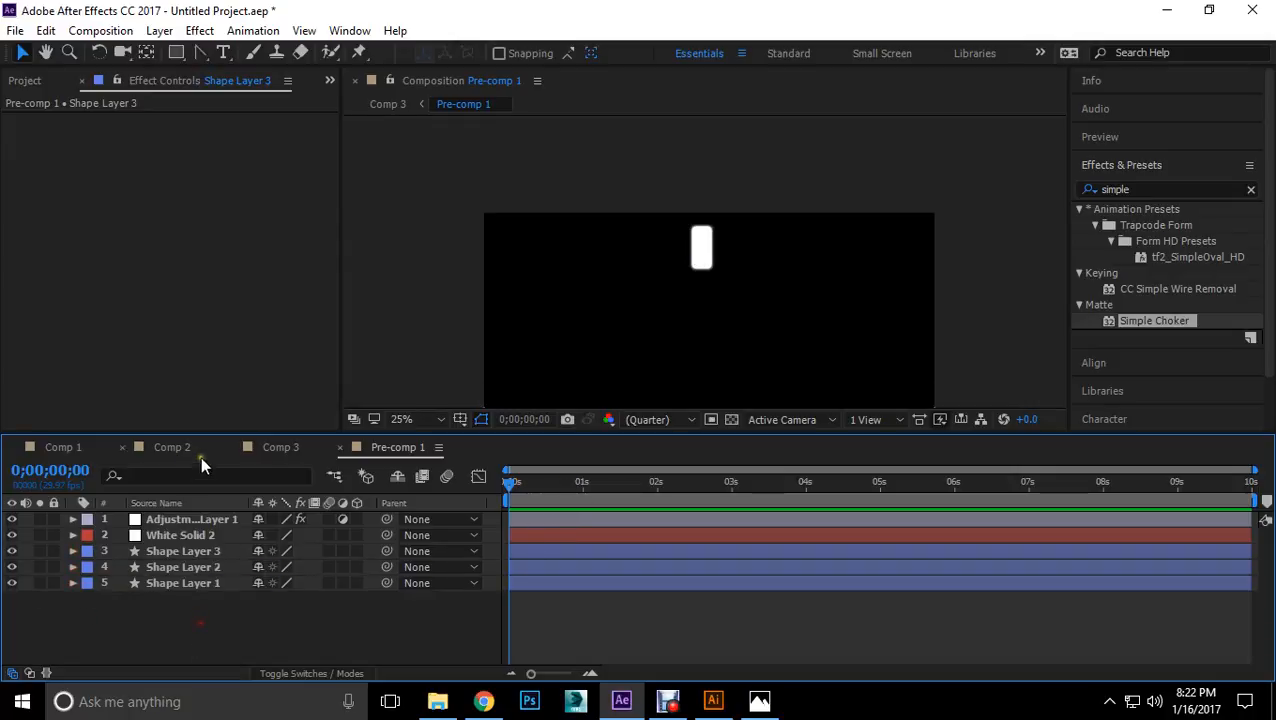
click(279, 449)
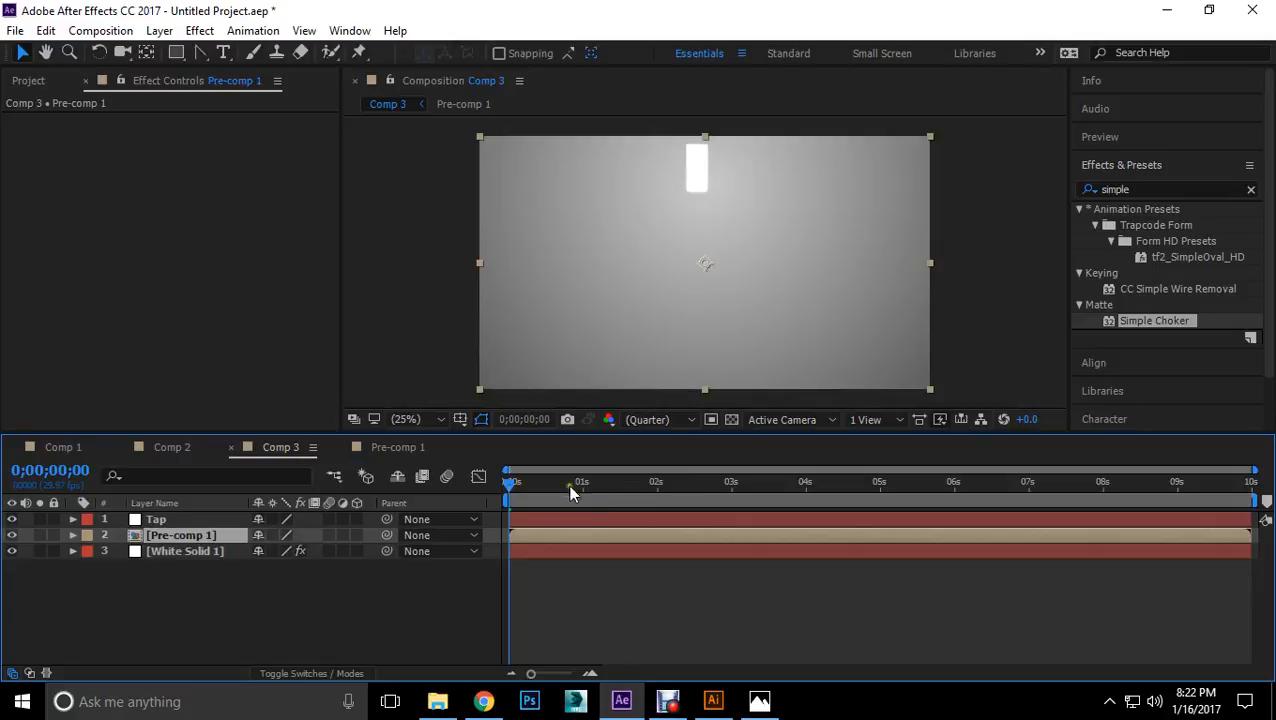
drag(518, 488, 918, 488)
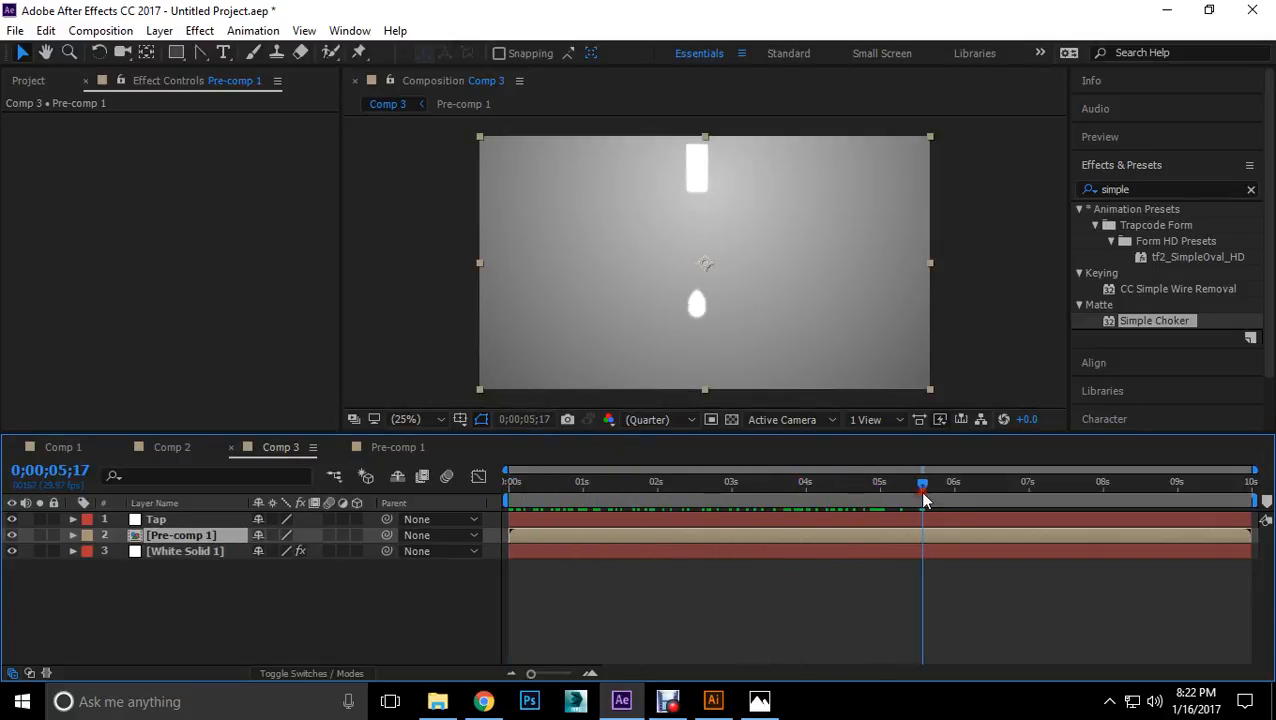
Step: Add a new white solid above the Tap layer in Comp 3 and move the current time to 0;00;03;29
click(311, 594)
right_click(311, 594)
mouse_move(413, 408)
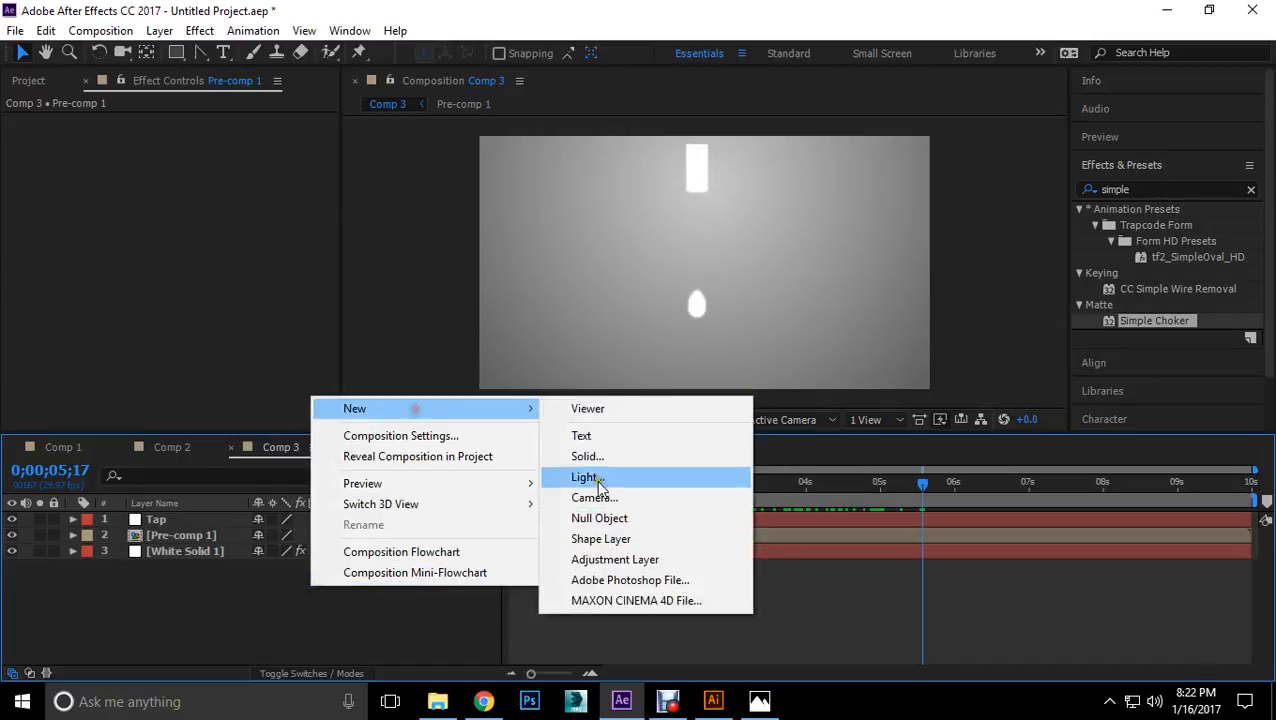
click(601, 458)
click(700, 518)
drag(921, 490, 804, 490)
Step: Search the effects for "mr." and apply CC Mr. Mercury to the new white solid in Comp 3
click(1210, 218)
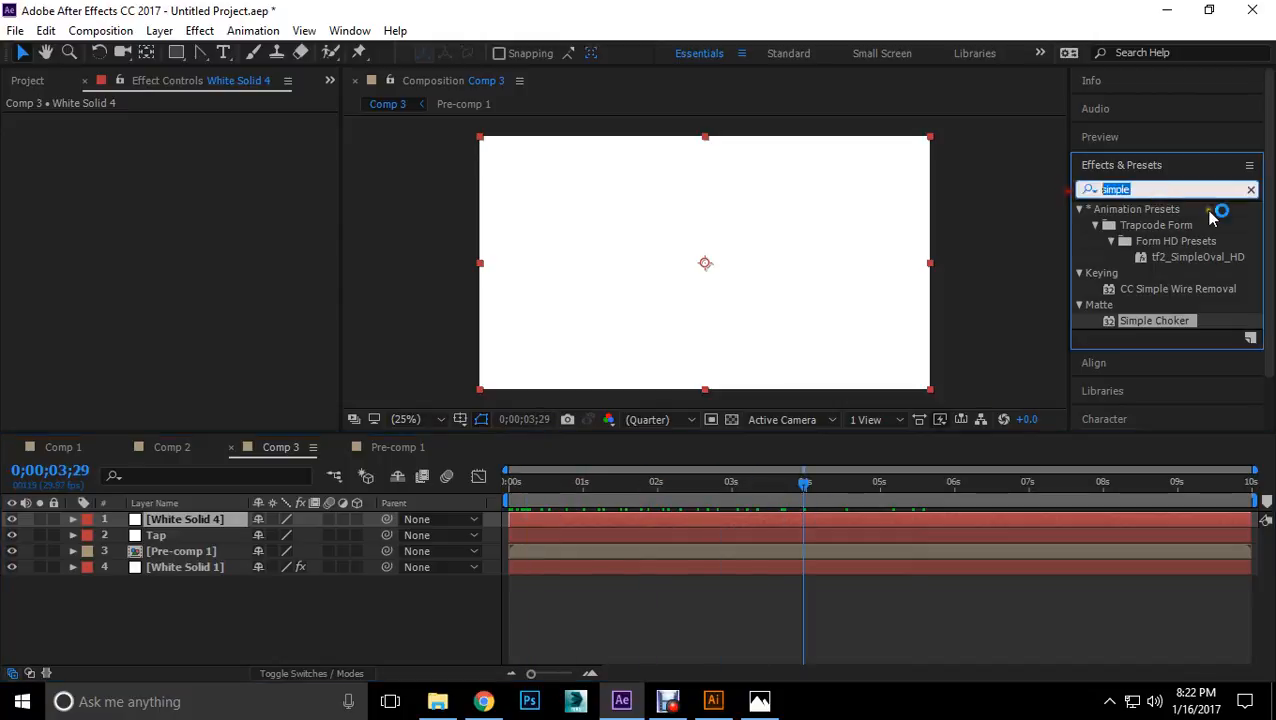
text(mr.)
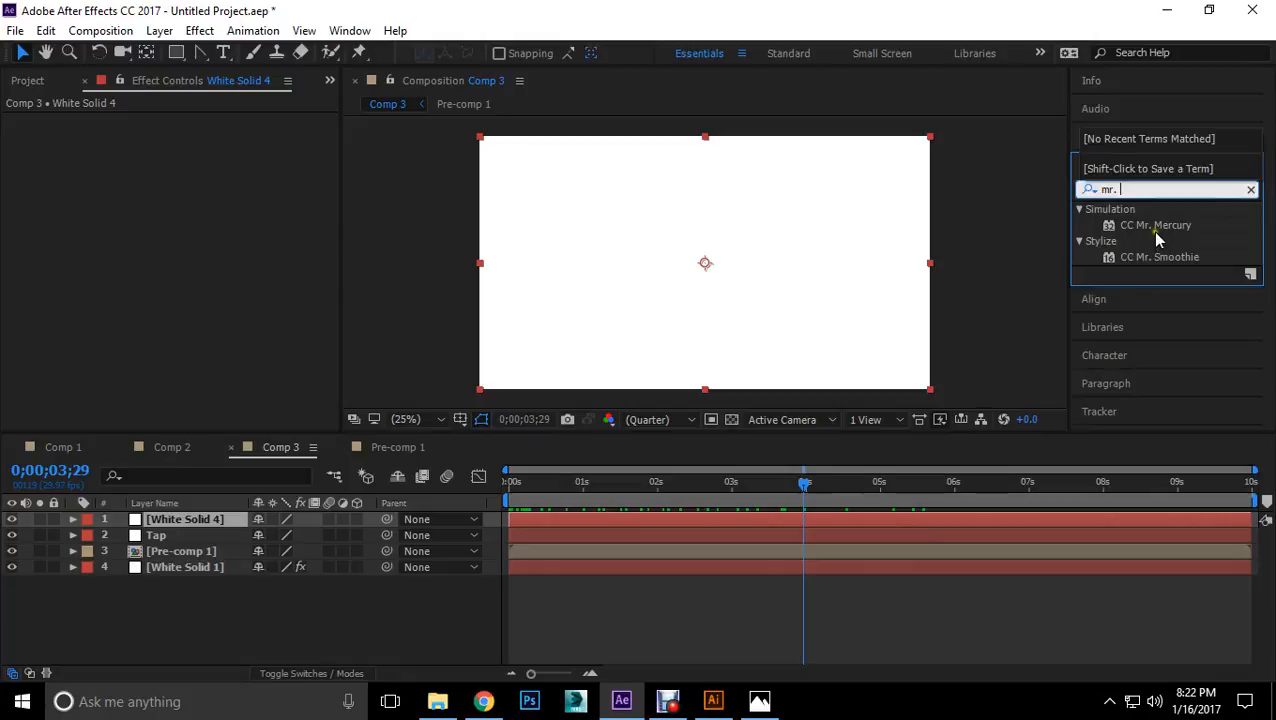
drag(1155, 226, 1004, 310)
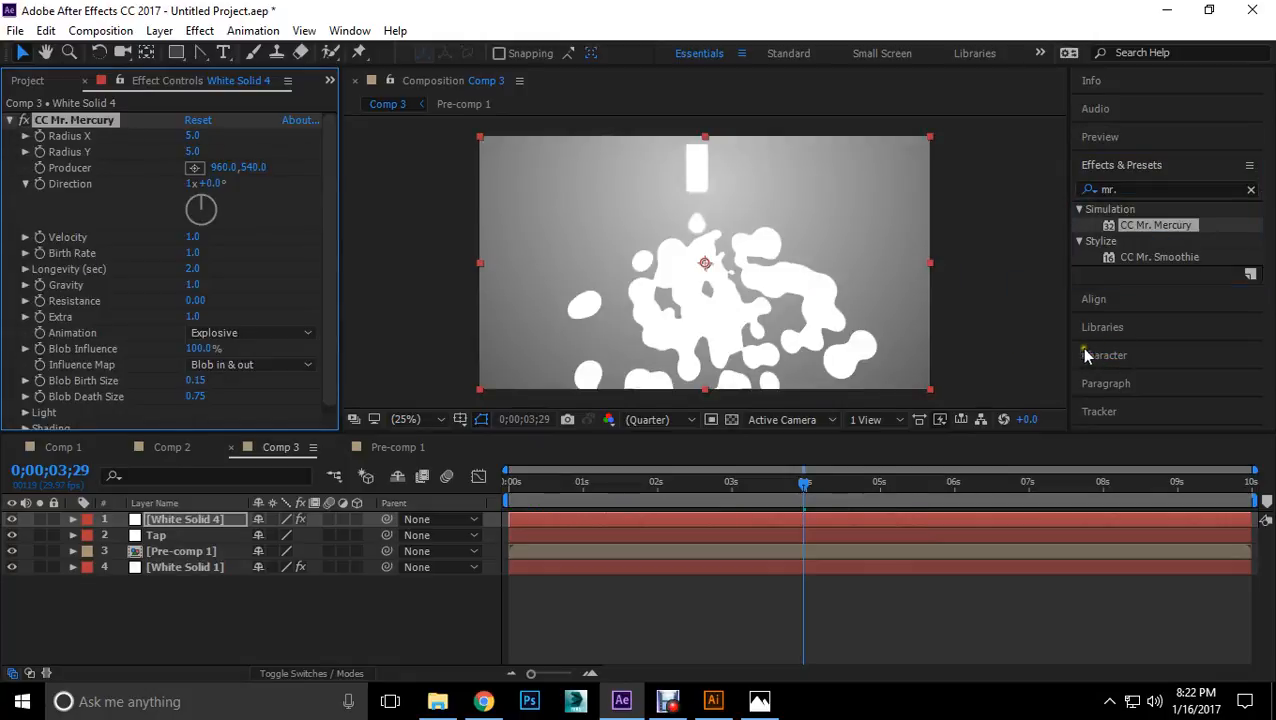
Step: Move the current time to 0;00;02;20 and set CC Mr. Mercury's Gravity to 0
drag(812, 497, 707, 507)
drag(193, 284, 148, 288)
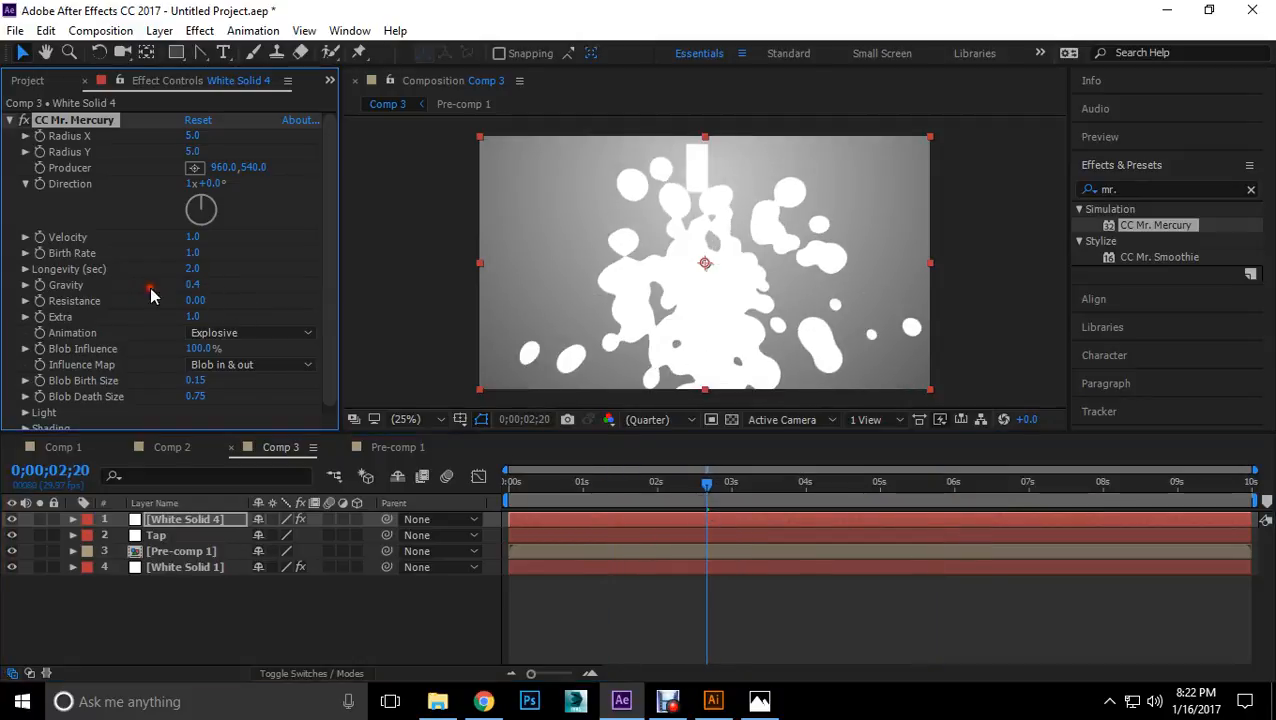
text(0)
key(Return)
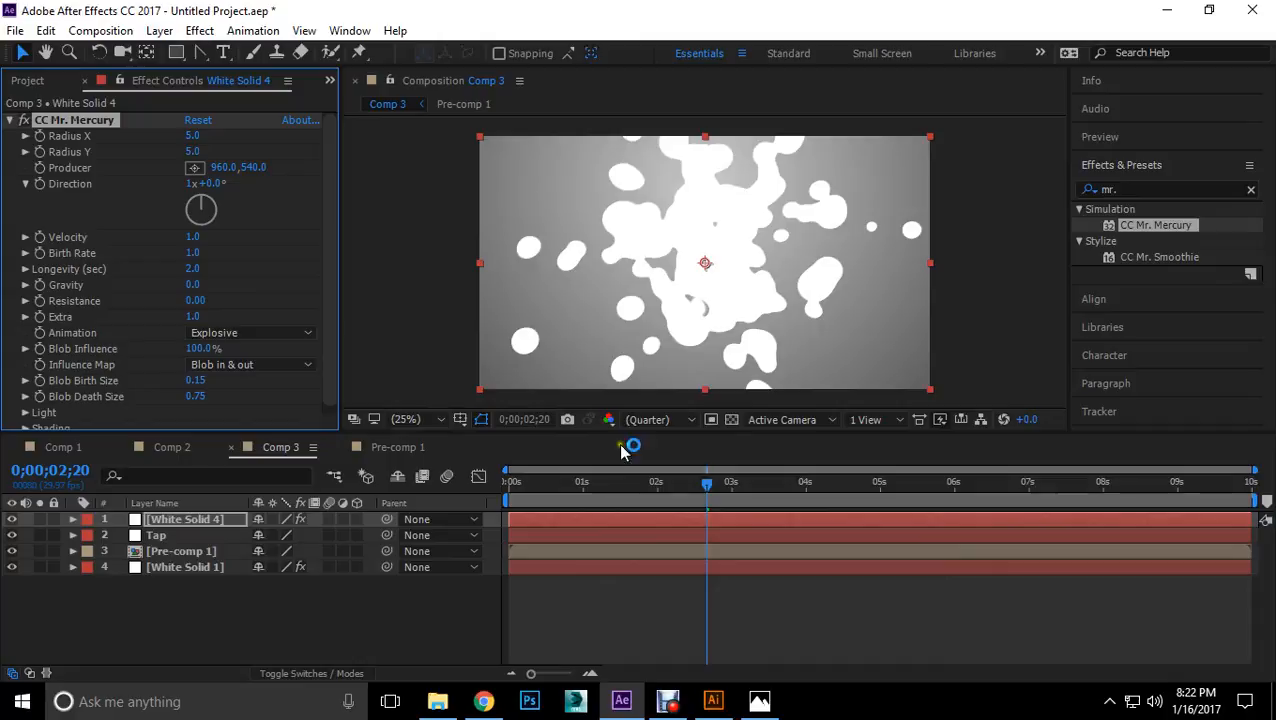
Step: Set CC Mr. Mercury's Velocity to 0.3, checking the blob's shape between 0;00;02;00 and 0;00;03;14
drag(707, 487, 656, 483)
drag(190, 237, 130, 244)
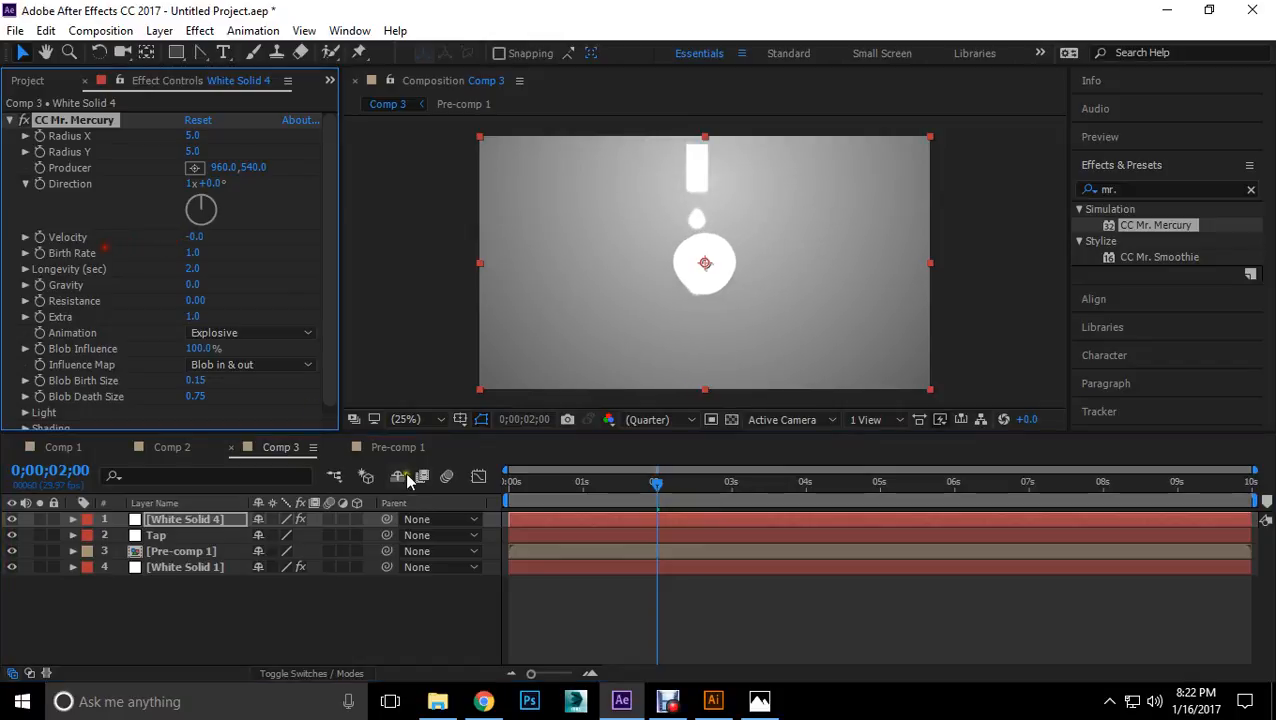
drag(664, 490, 766, 503)
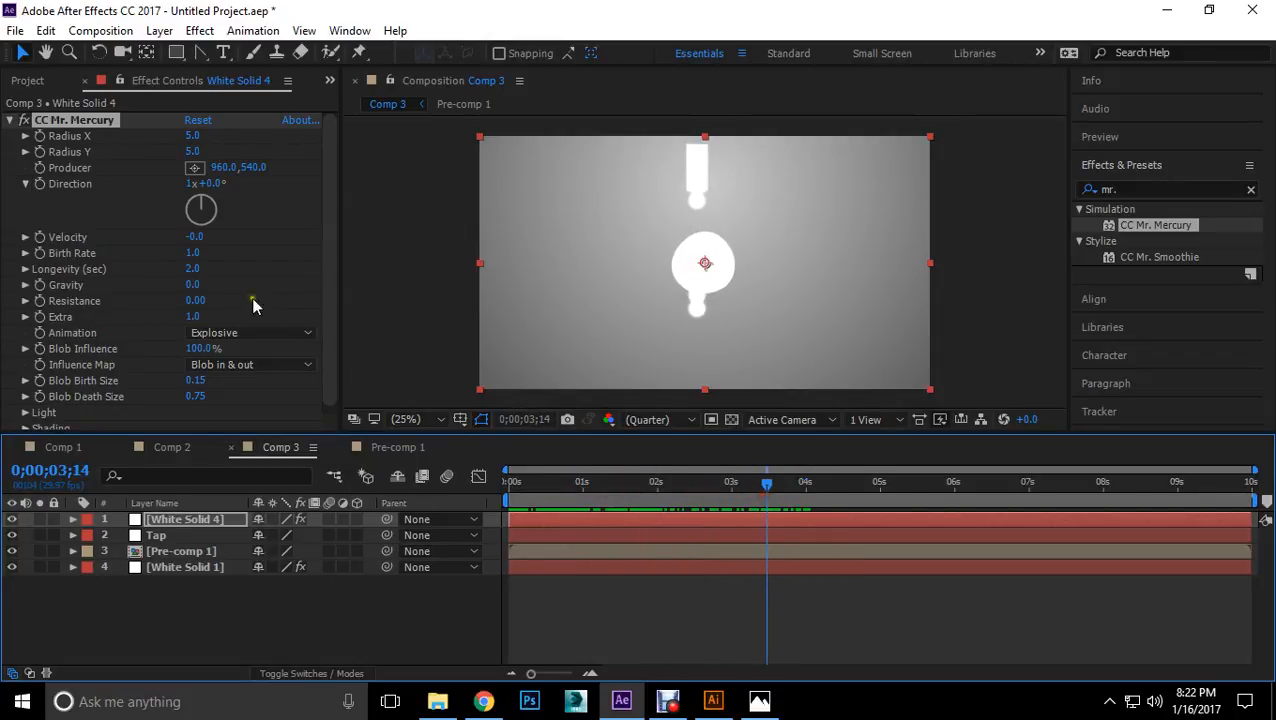
drag(196, 236, 217, 232)
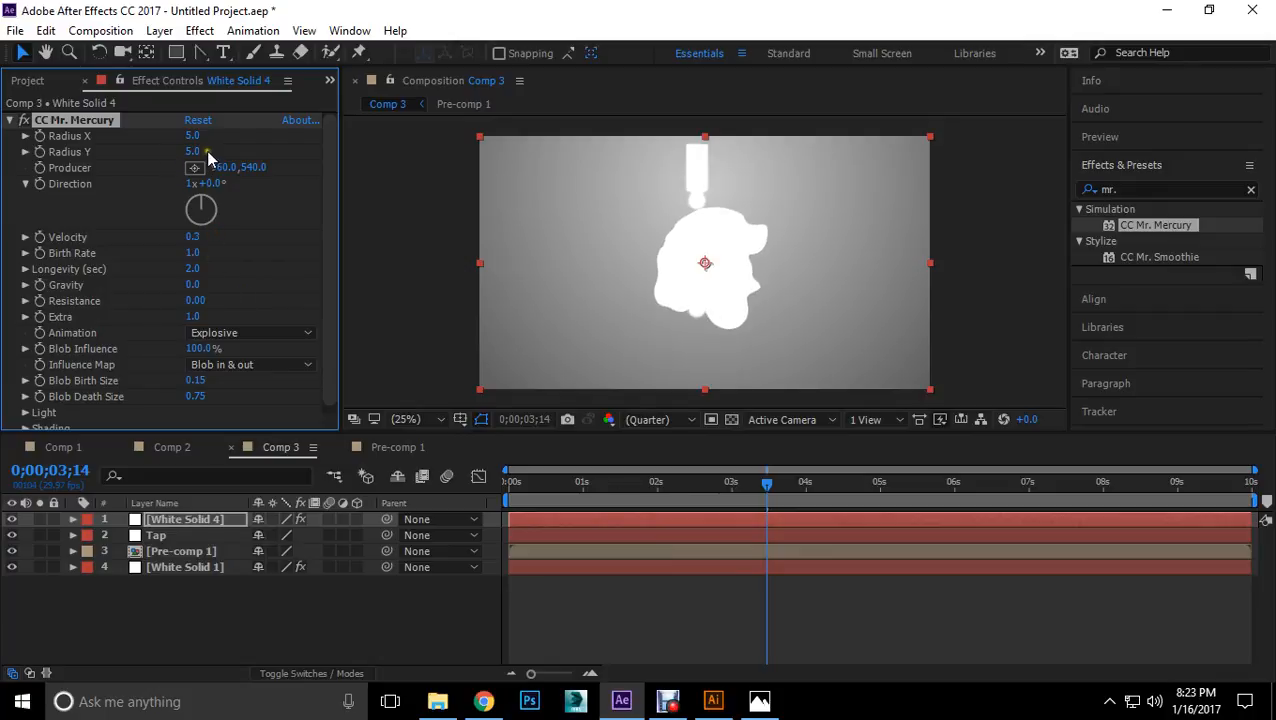
Step: Set CC Mr. Mercury's Radius X and Radius Y both to 2
drag(197, 138, 190, 139)
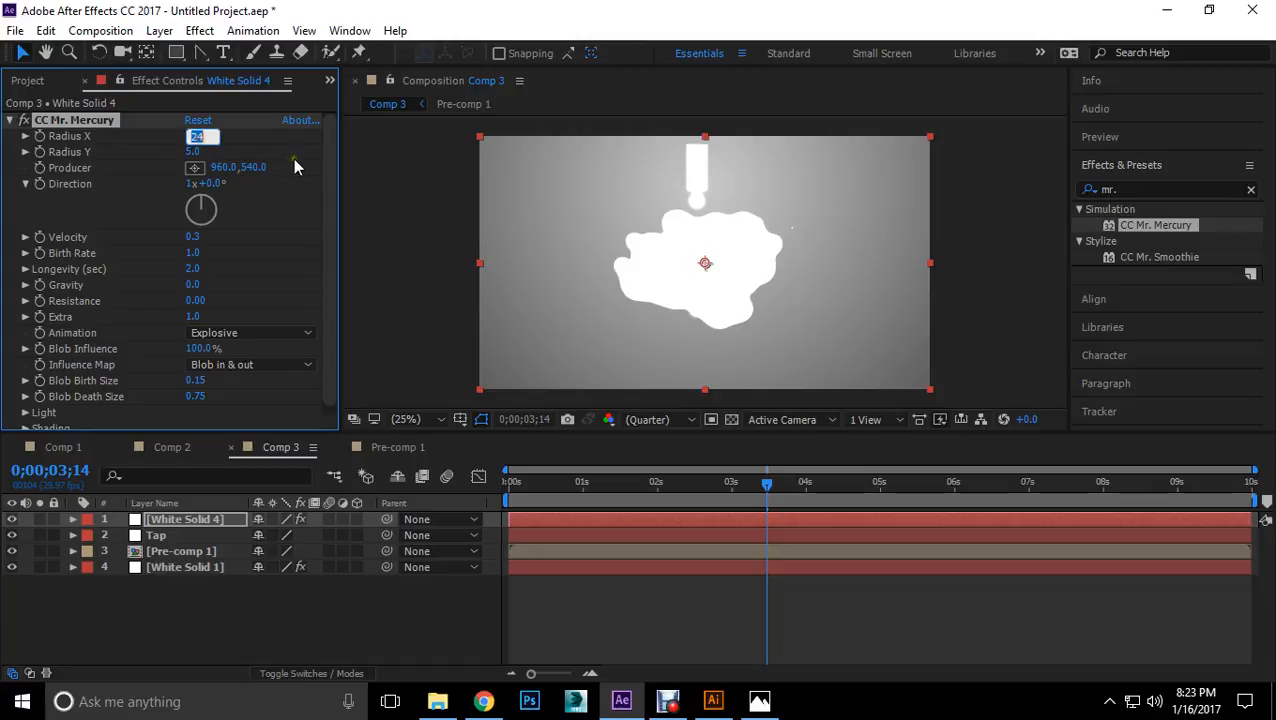
text(2)
key(Tab)
text(2)
key(Return)
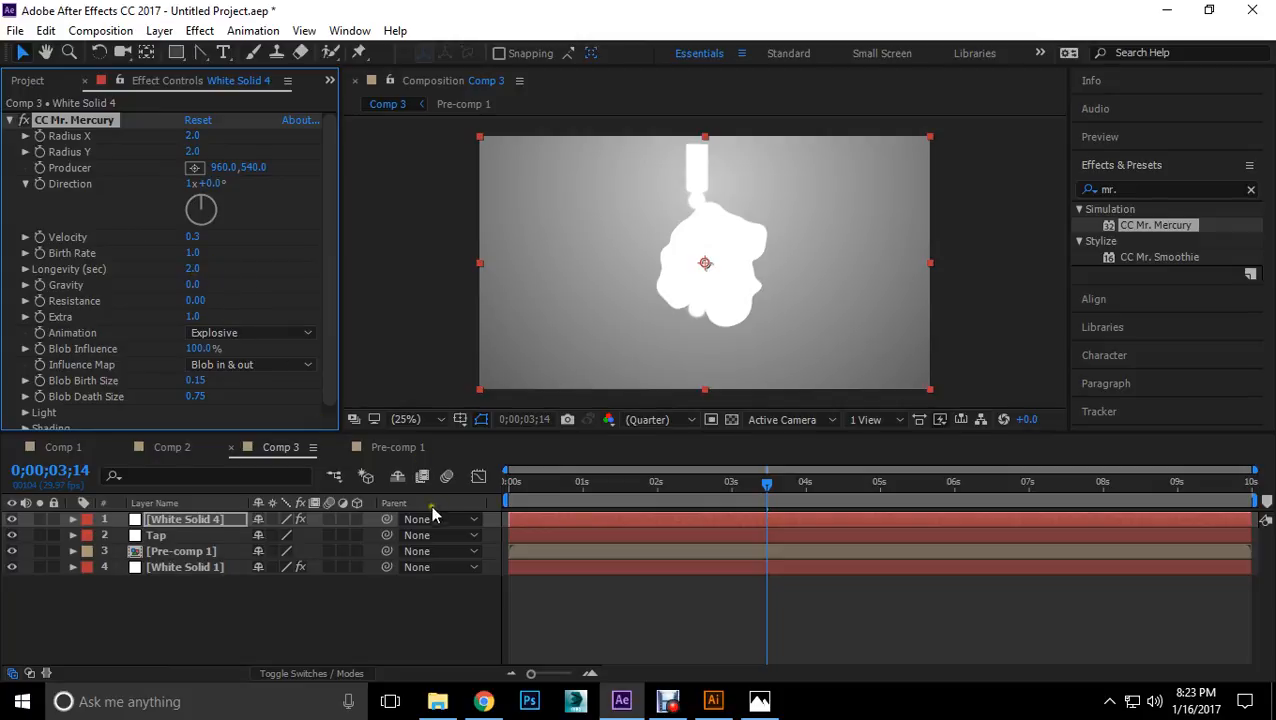
Step: Scale White Solid 4 to 45% in both dimensions
click(236, 525)
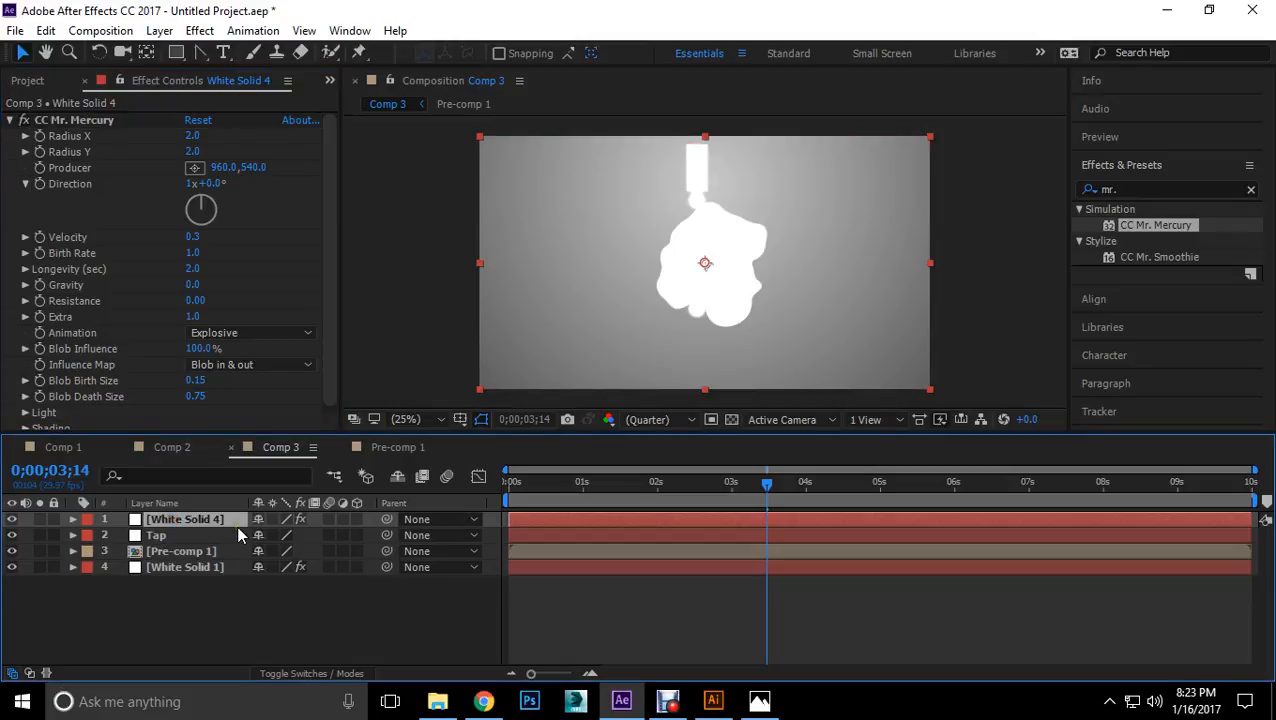
key(s)
click(278, 535)
text(46)
key(Return)
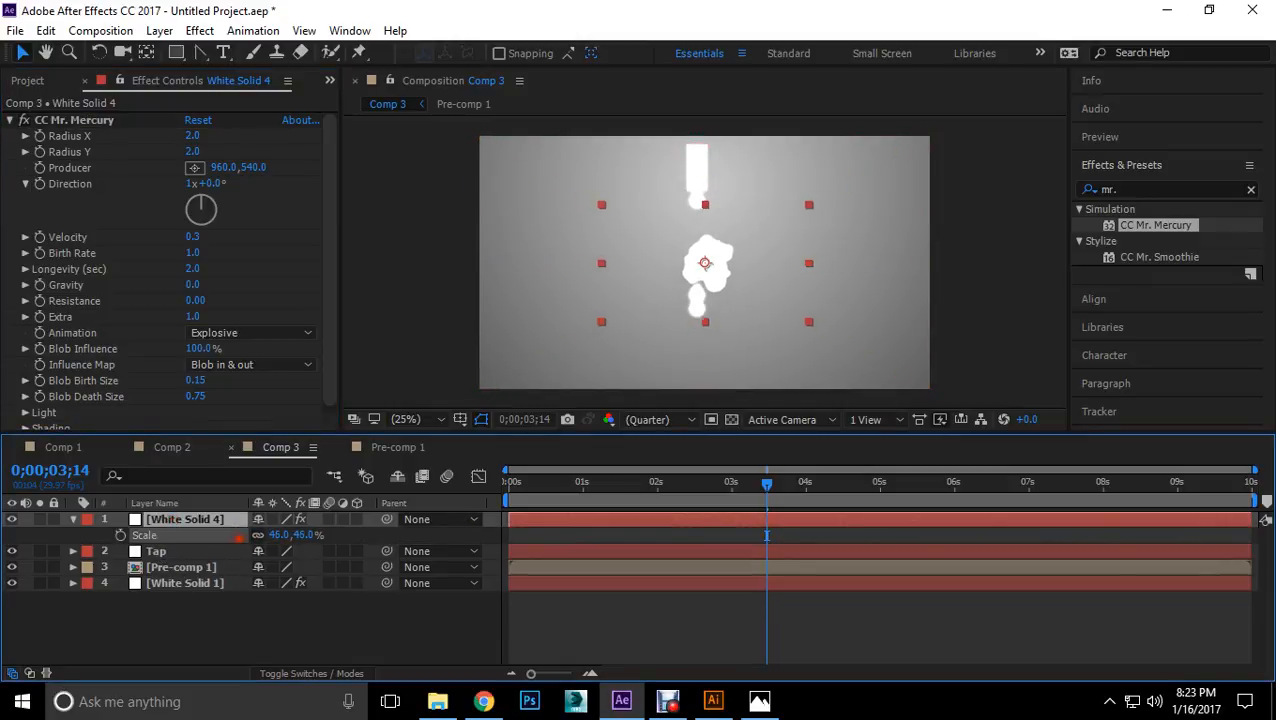
key(alt+KP_Subtract)
Step: Move White Solid 4 down so its blob sits directly under the tap where the drops land, checking it at 0;00;03;17
drag(728, 257, 707, 334)
drag(768, 490, 773, 495)
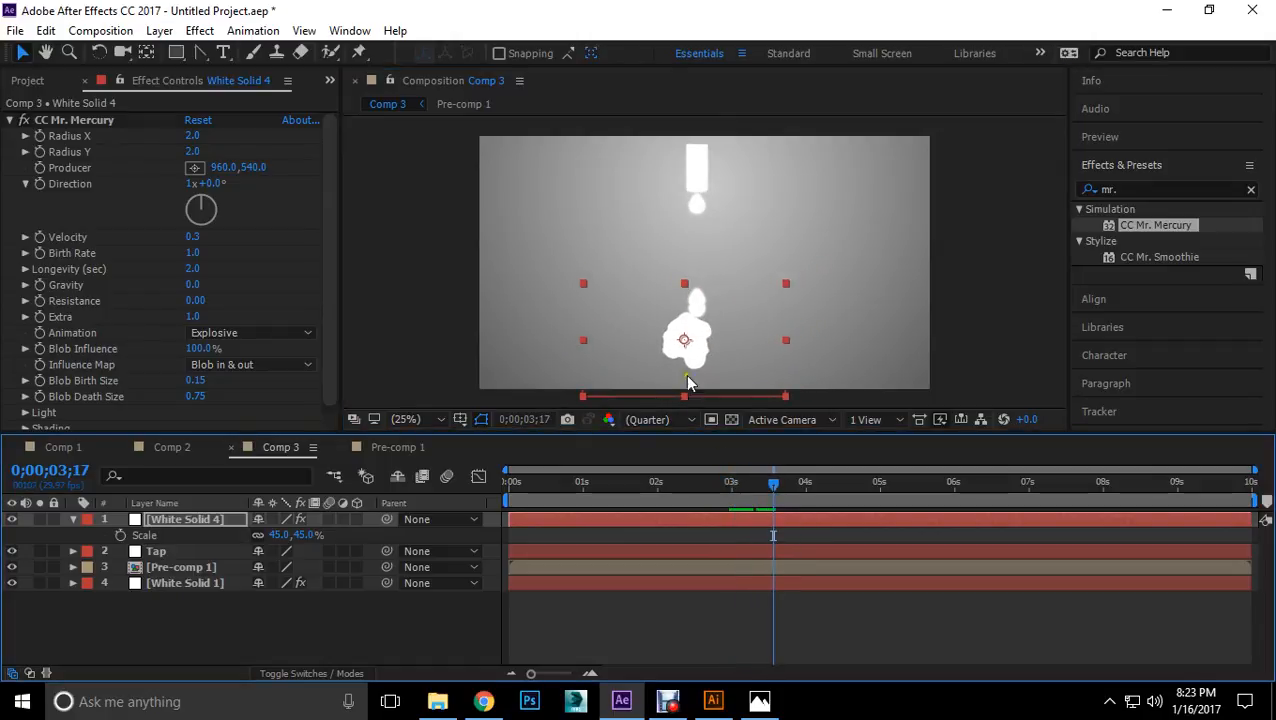
drag(687, 383, 699, 361)
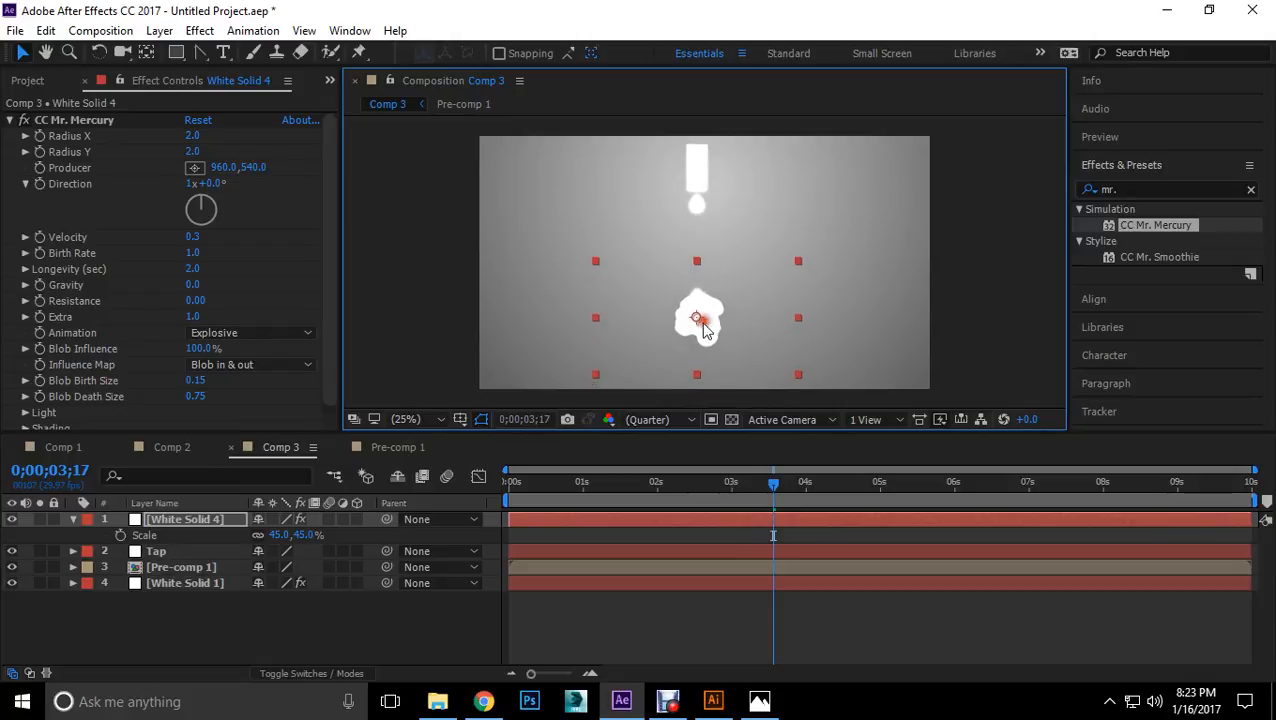
Step: Hide White Solid 4 to find where the first drop lands, shift the layer slightly later and trim its start to 0;00;02;13
drag(766, 490, 580, 520)
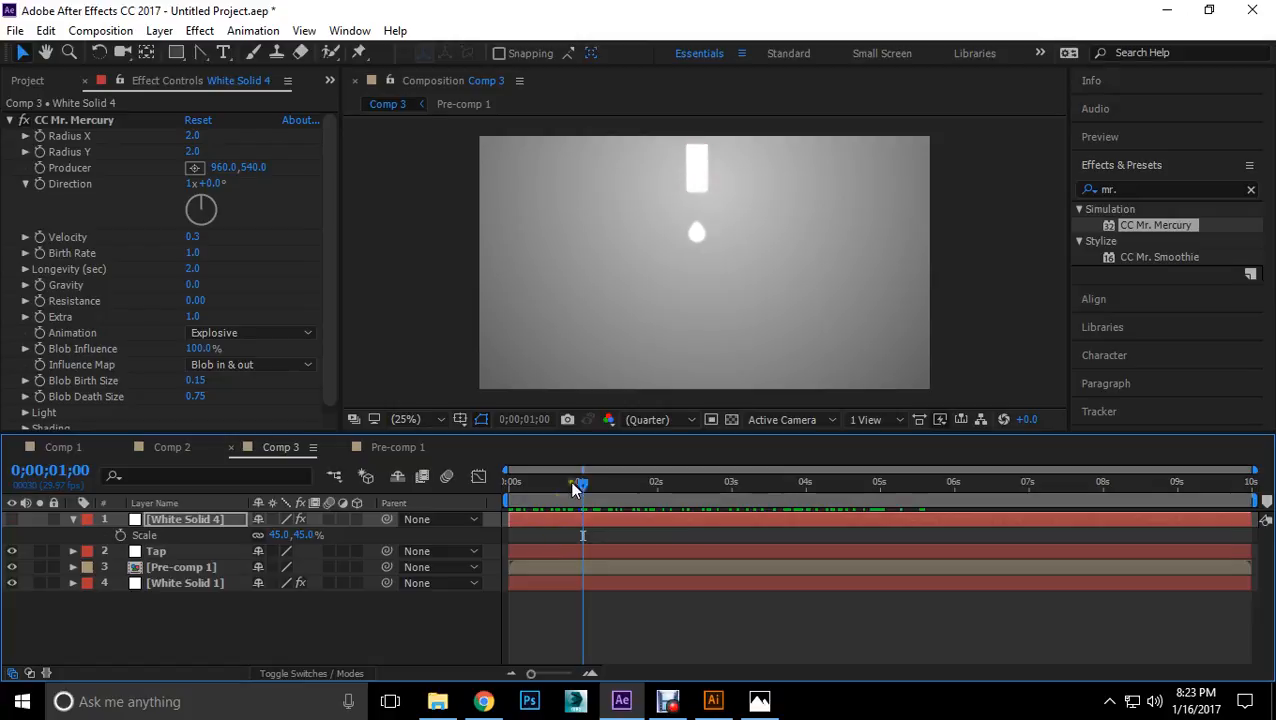
drag(582, 484, 689, 491)
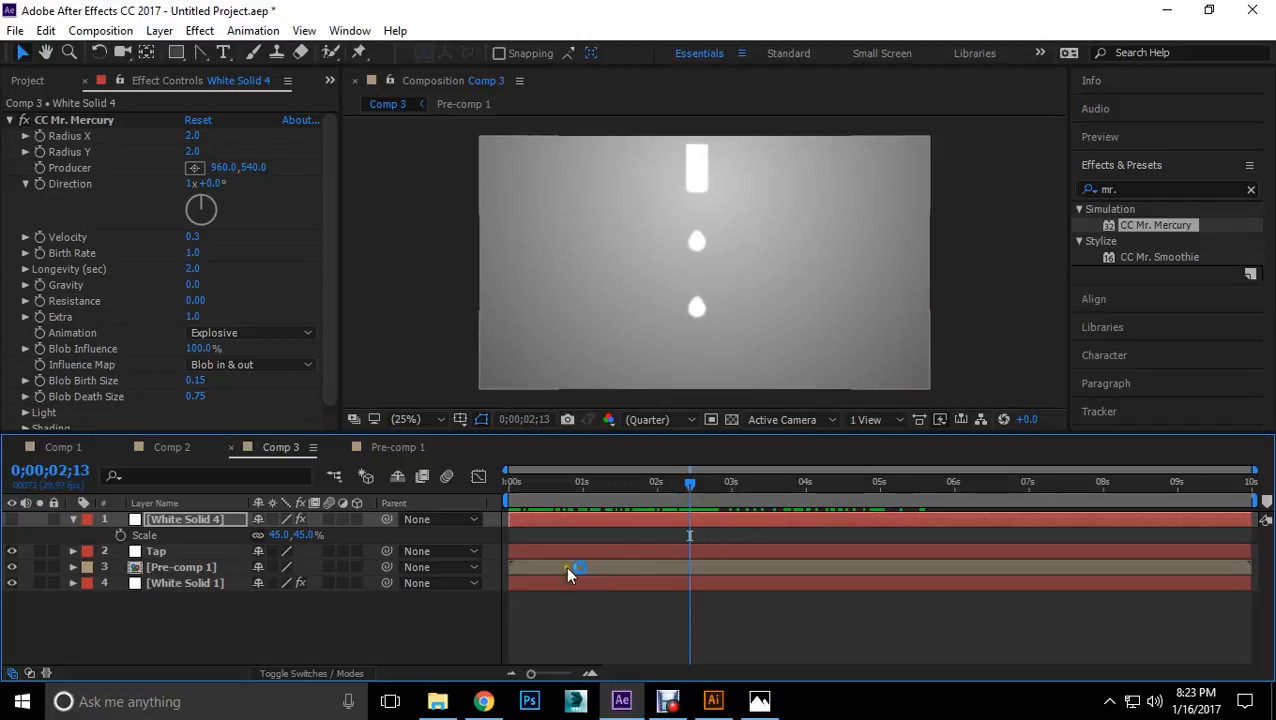
drag(563, 522, 591, 523)
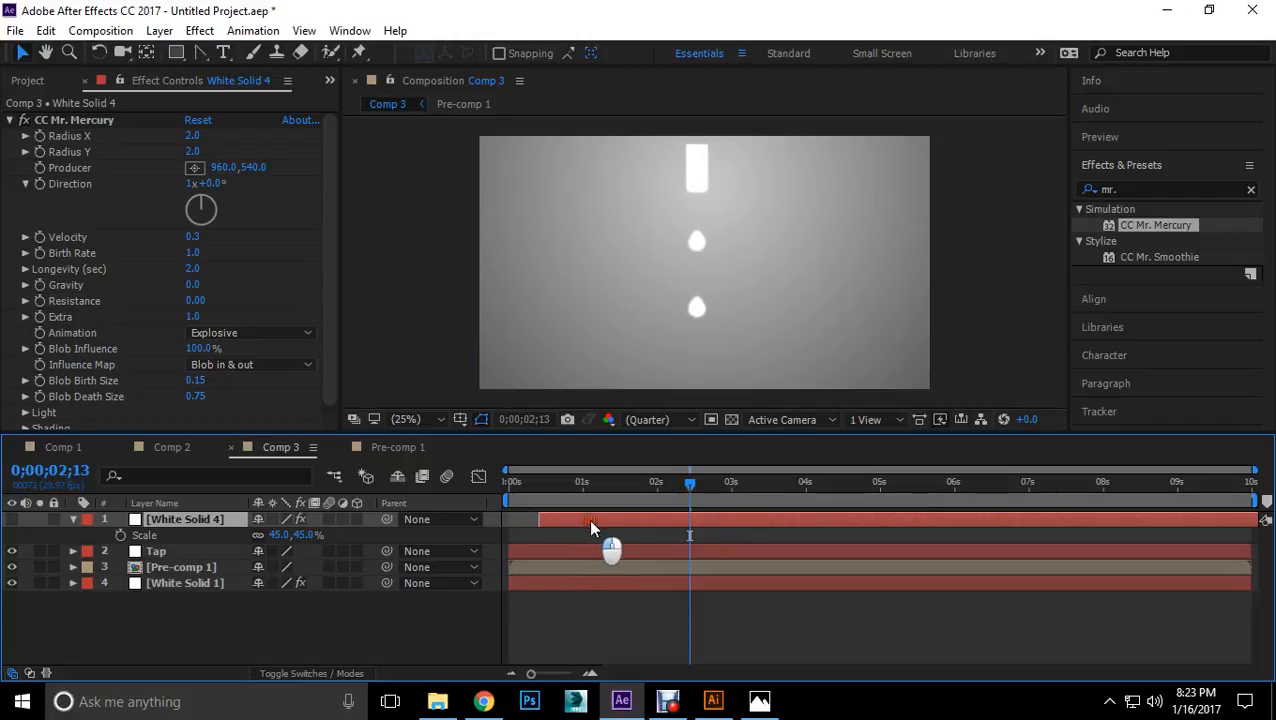
key(alt+bracketleft)
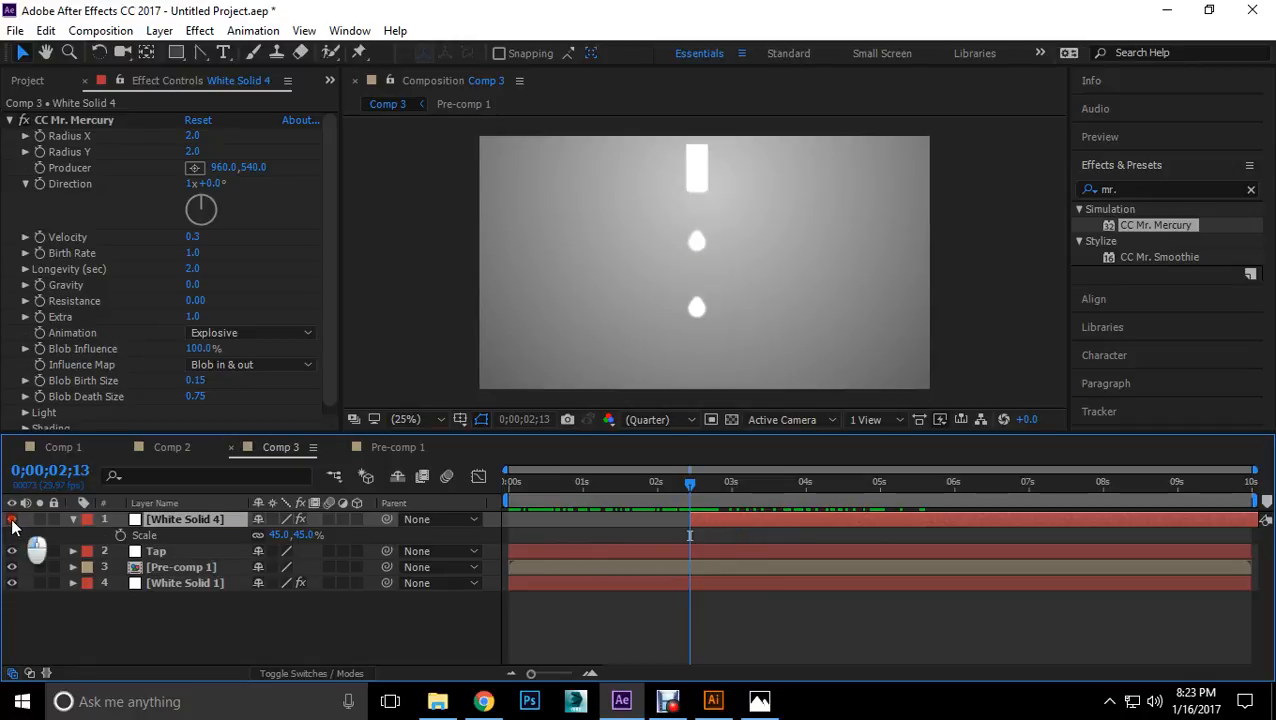
Step: Preview Comp 3 from 0;00;00;09 with the mercury layer visible, and scrub back to 0;00;04;18 to examine the splash
drag(690, 490, 595, 520)
key(space)
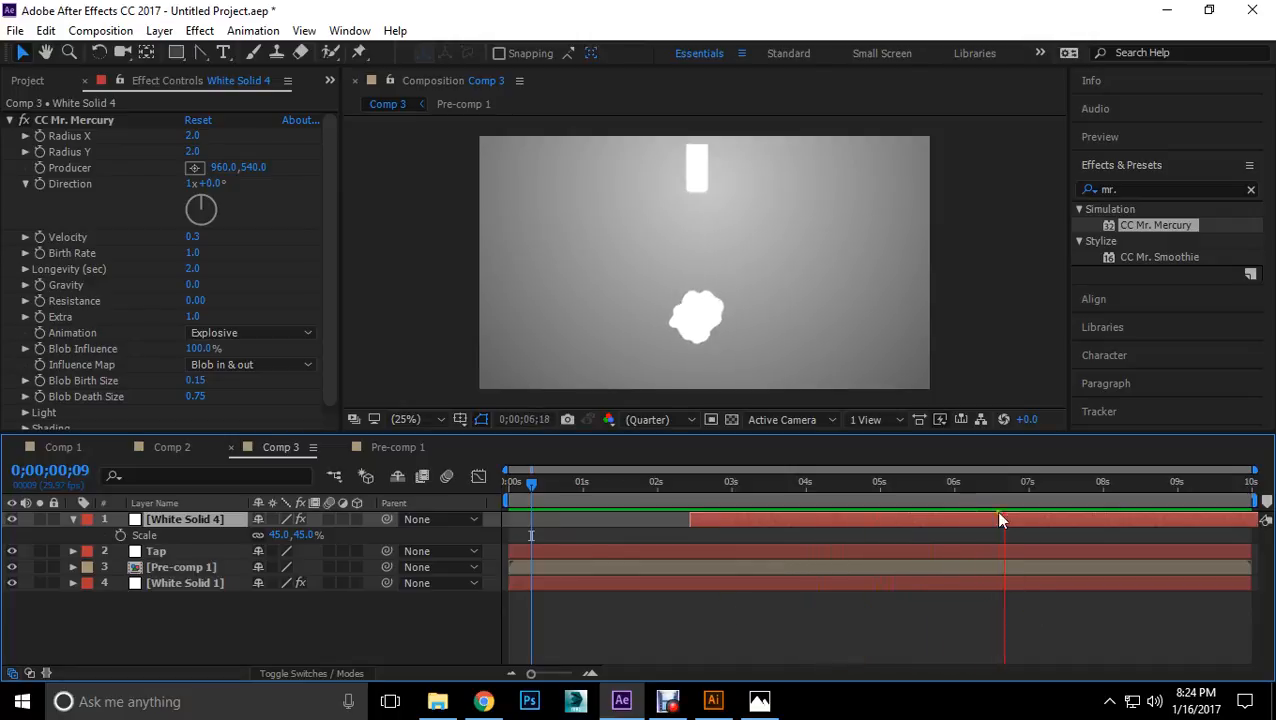
click(1069, 490)
drag(1075, 492, 856, 508)
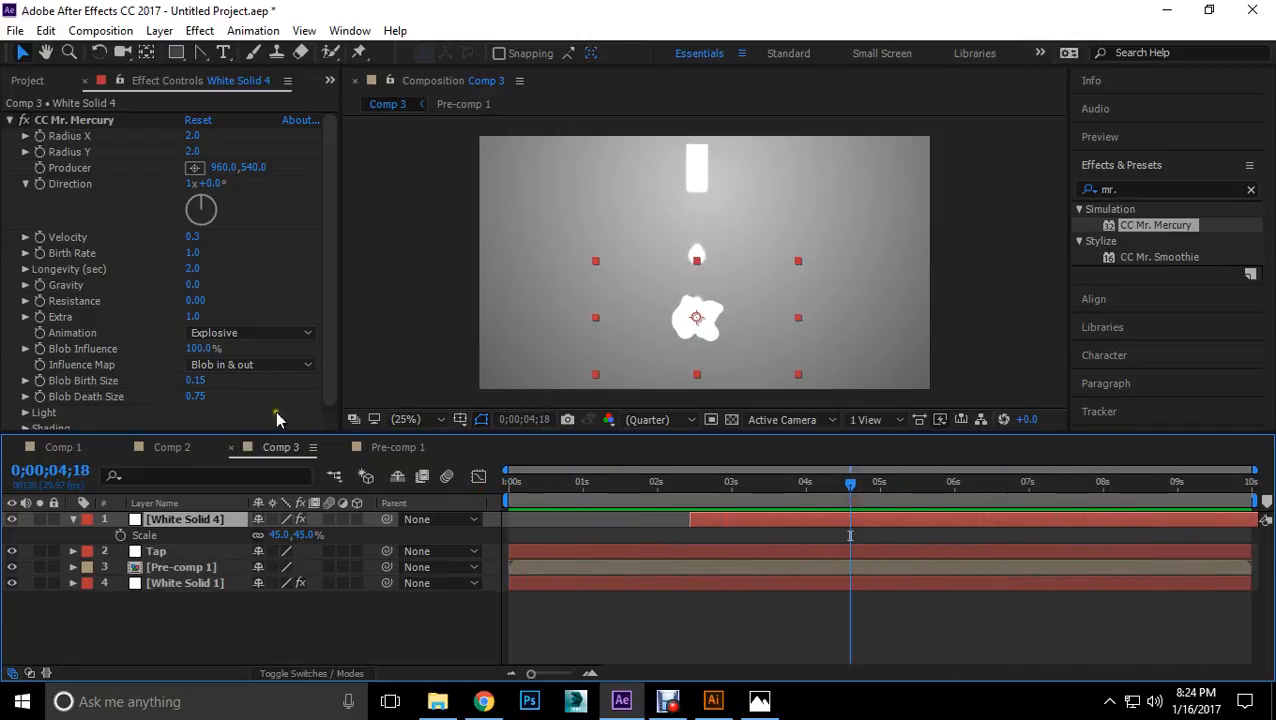
Step: Try the Fractal Explosive, Twirl and Vortex options for CC Mr. Mercury's Animation, checking the result at 0;00;04;20
click(222, 334)
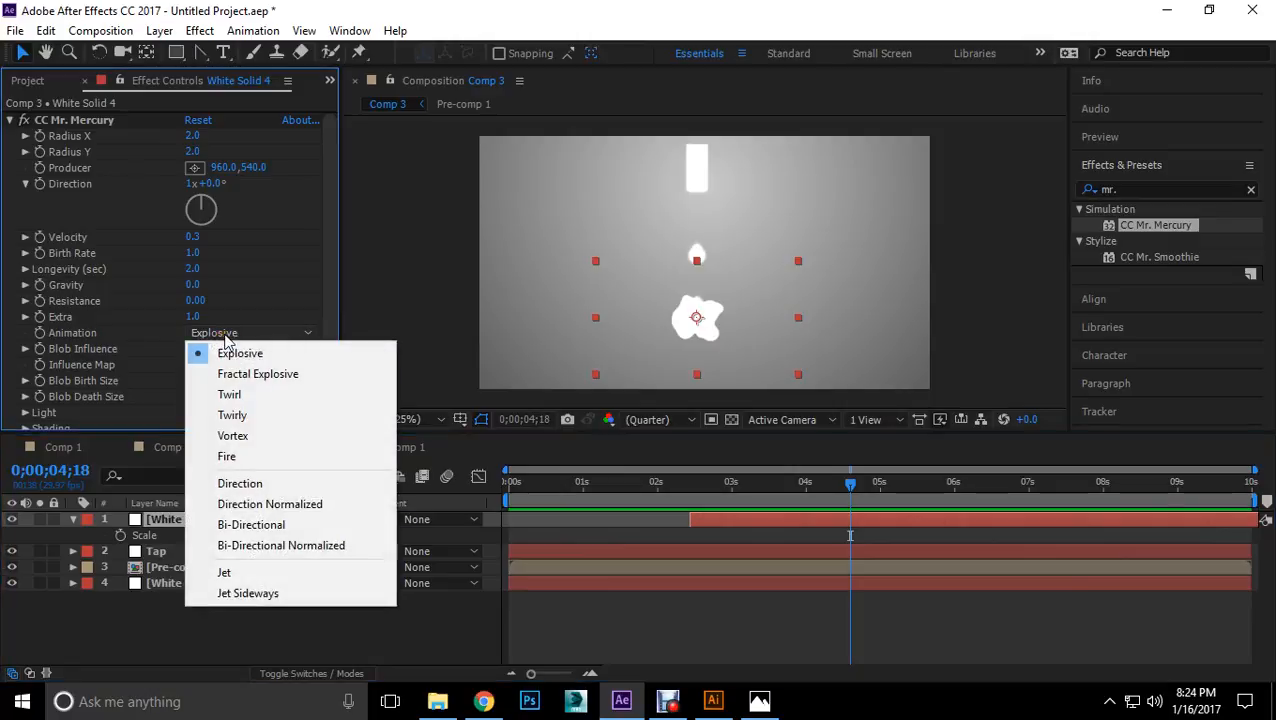
click(245, 375)
click(228, 335)
click(243, 396)
click(228, 334)
click(240, 436)
mouse_move(850, 512)
mouse_down()
mouse_move(655, 510)
mouse_move(1003, 510)
mouse_move(856, 510)
mouse_up()
Step: Set CC Mr. Mercury's Animation to Fire, move the Producer point to 977.8, 460.0, and scrub back to the start
click(241, 338)
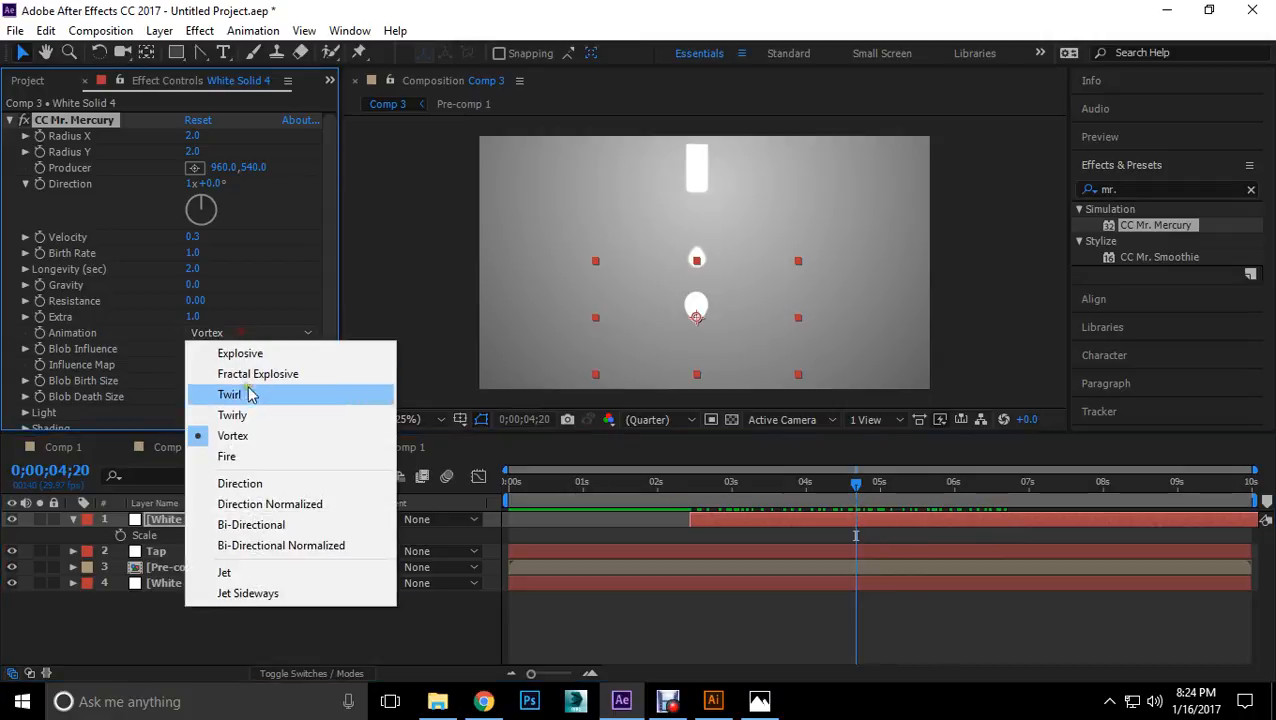
click(250, 453)
drag(855, 490, 952, 520)
click(697, 320)
drag(955, 490, 490, 470)
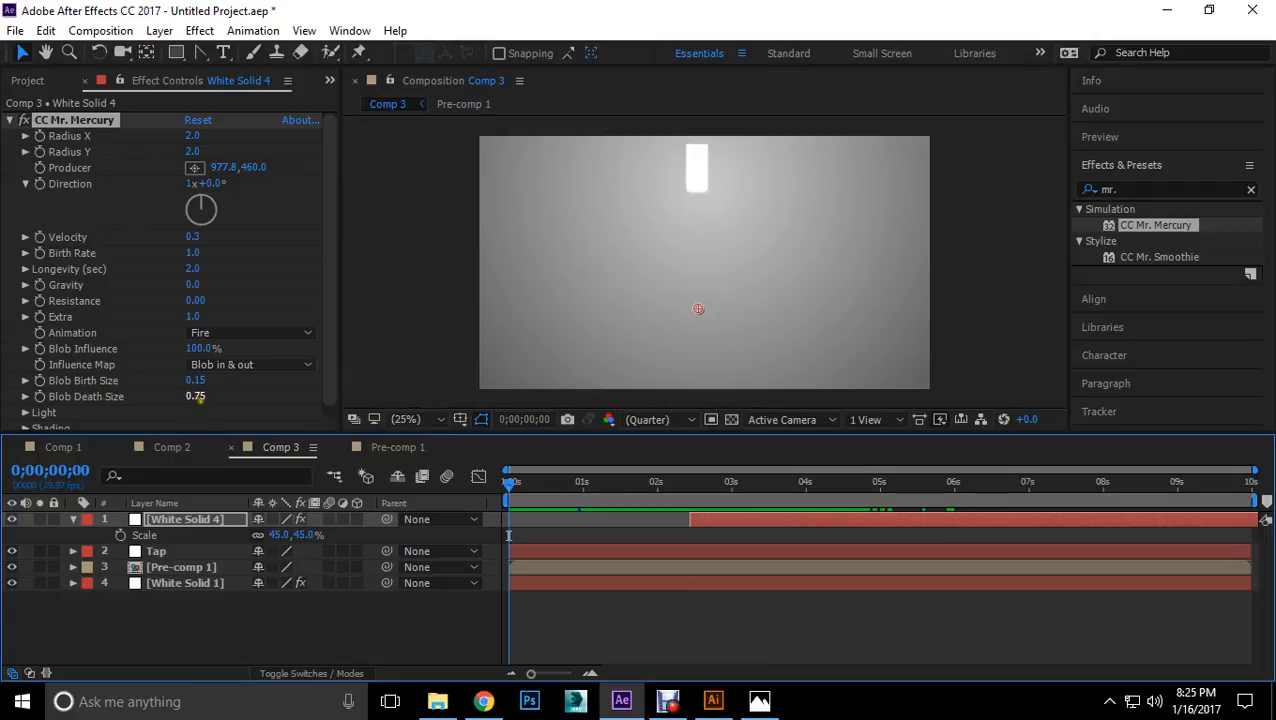
Step: Try a Blob Death Size of 0.50, set it to 0.80 instead, and scrub to 0;00;04;21 to check the puddle
click(200, 397)
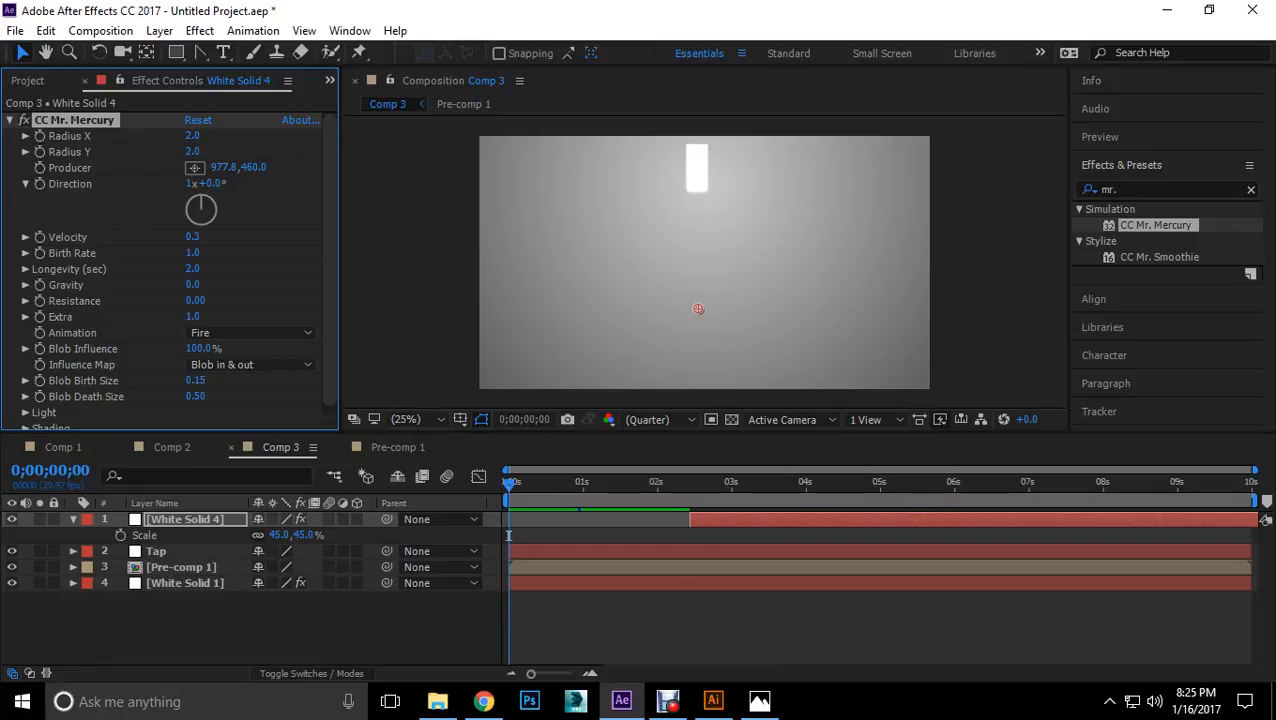
drag(513, 481, 470, 476)
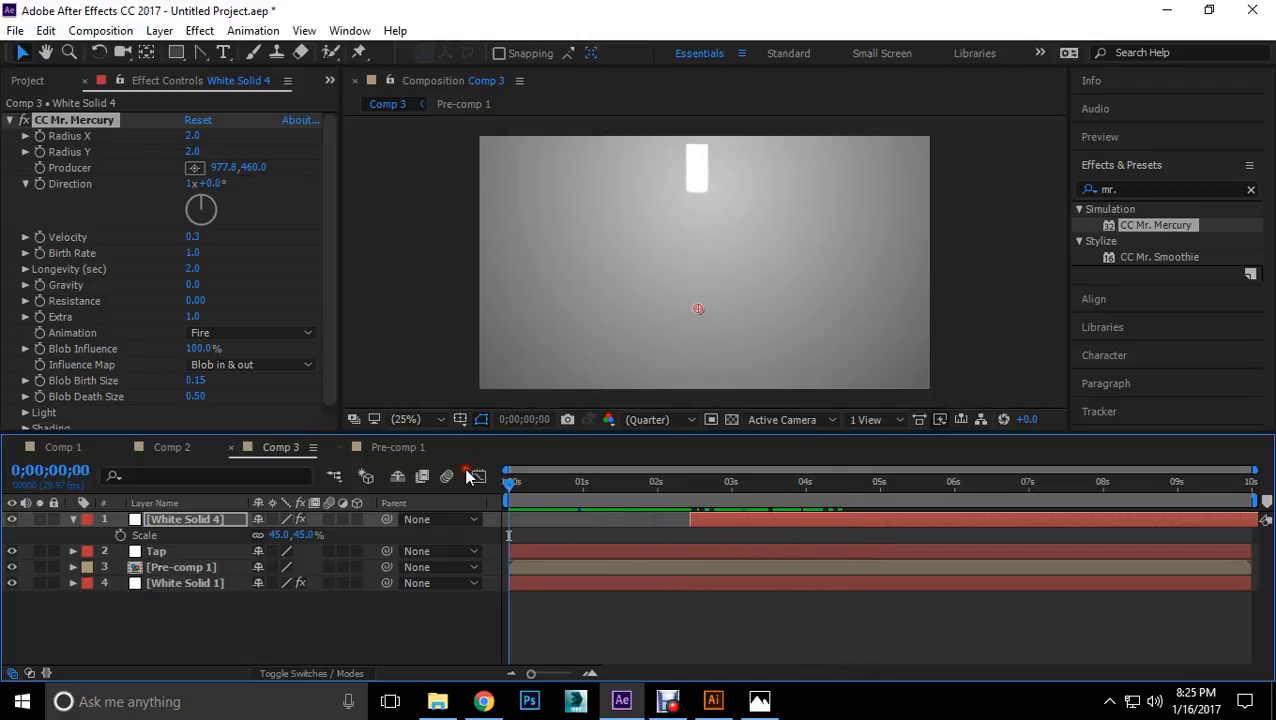
click(197, 396)
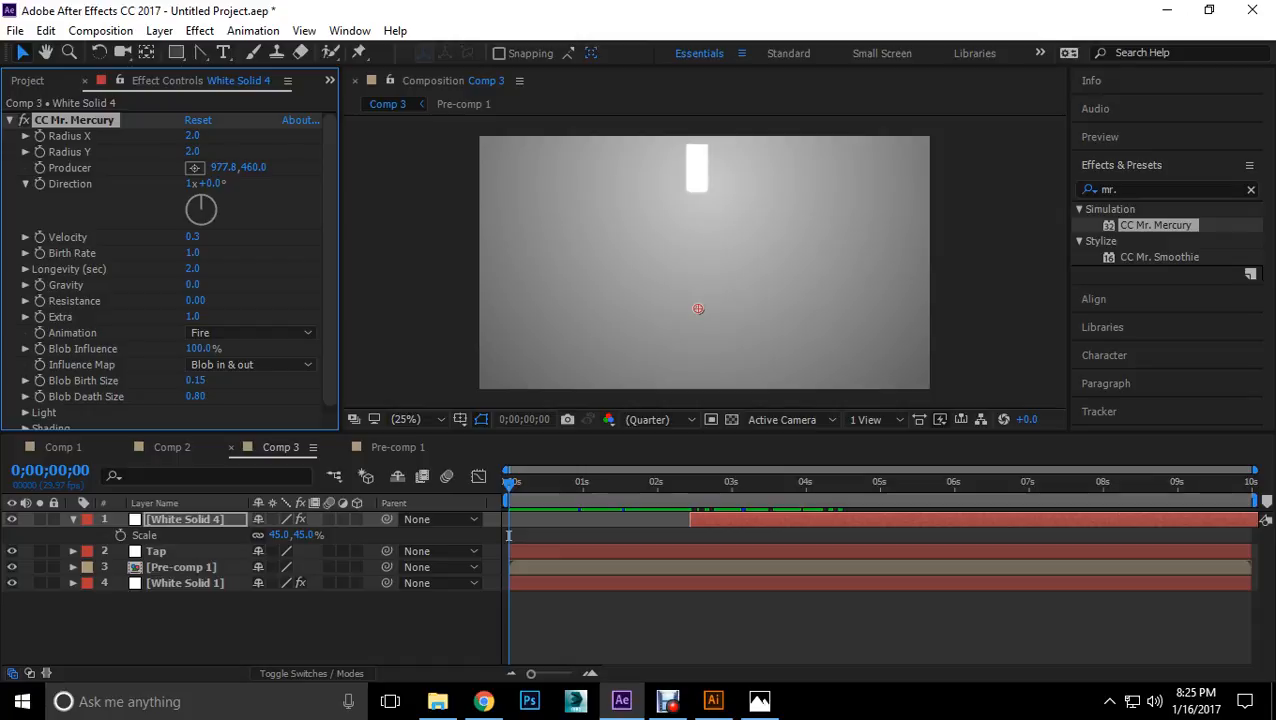
drag(516, 479, 862, 530)
Step: Look through the remaining CC Mr. Mercury settings, deselect the solid and clear the effects search
click(335, 361)
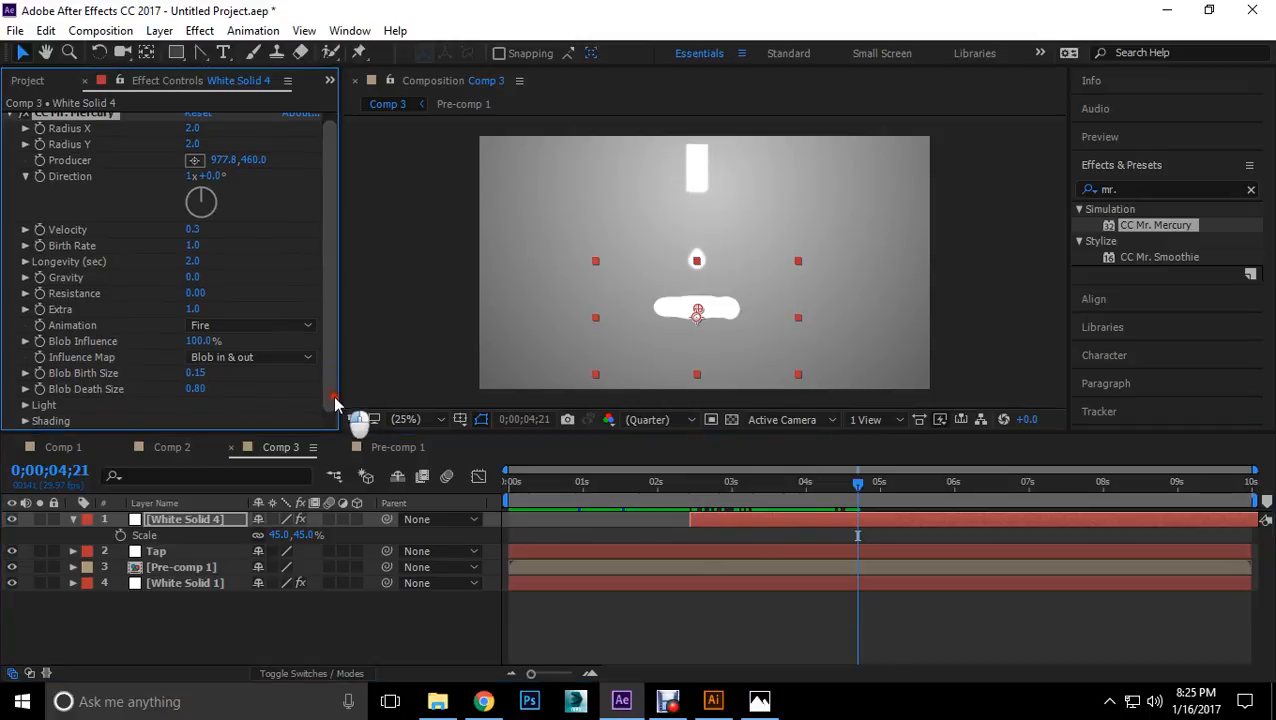
scroll(338, 378, down, 1)
scroll(337, 365, up, 1)
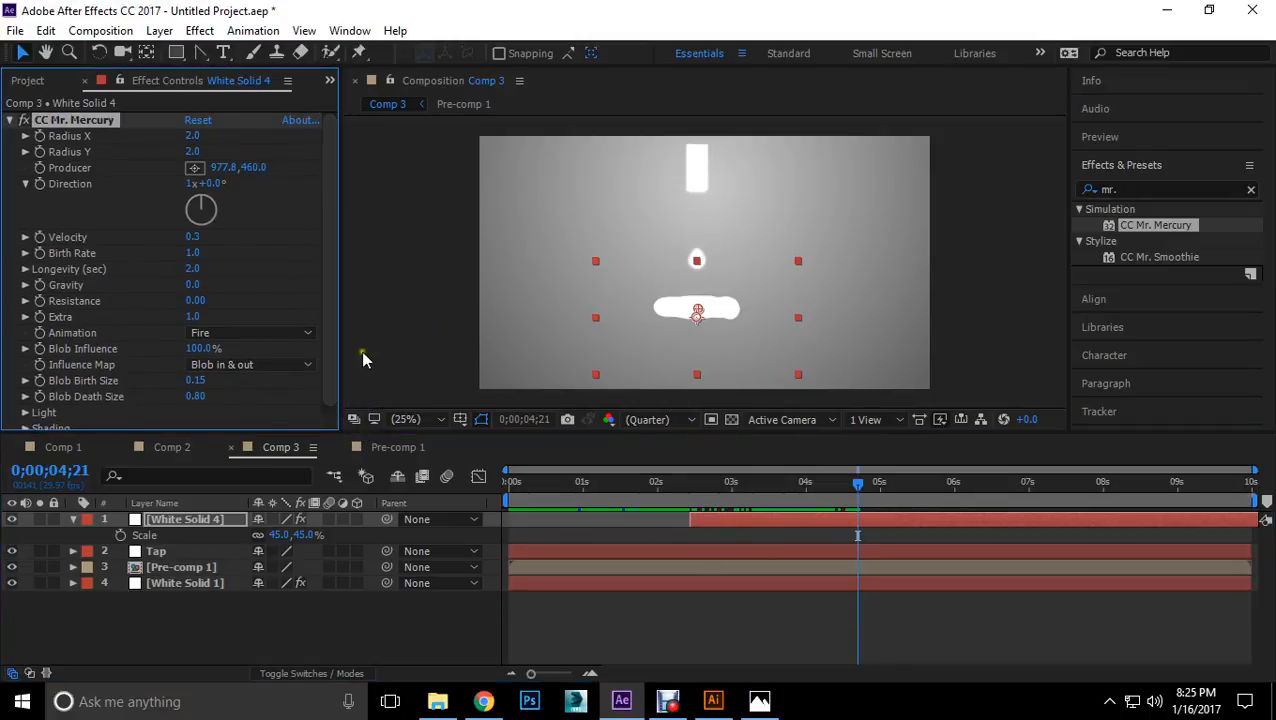
click(965, 302)
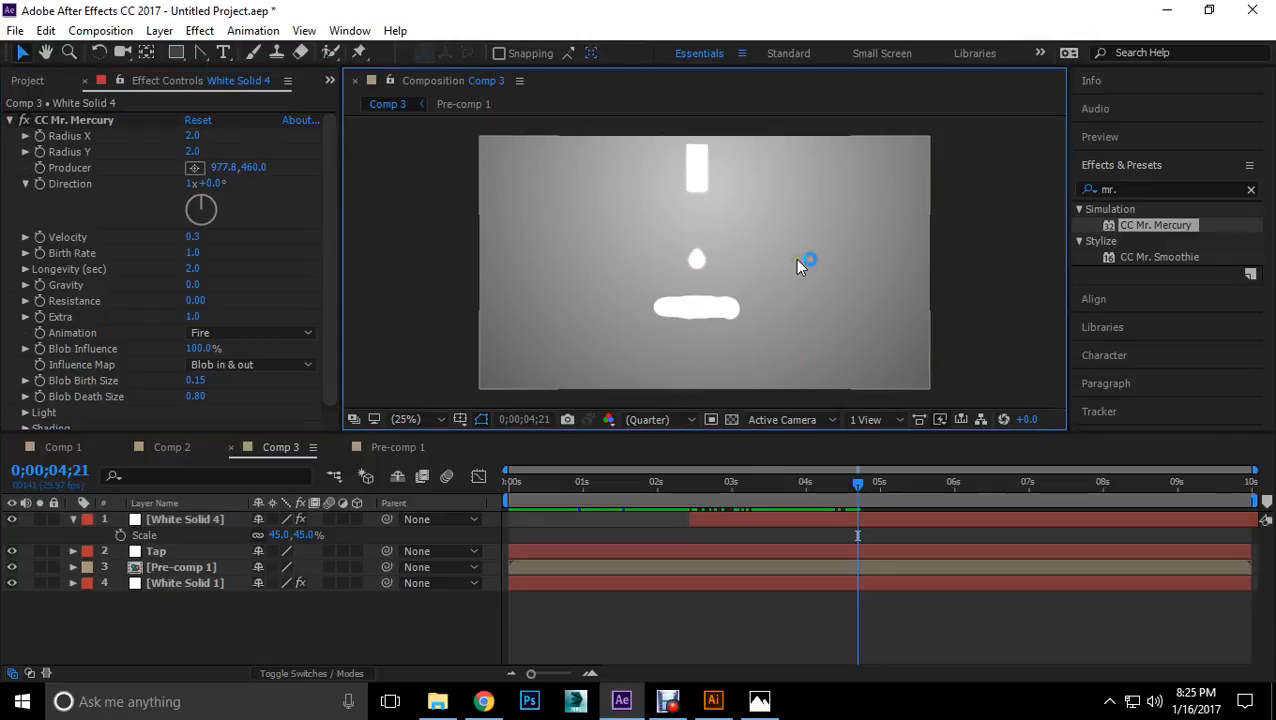
click(1082, 194)
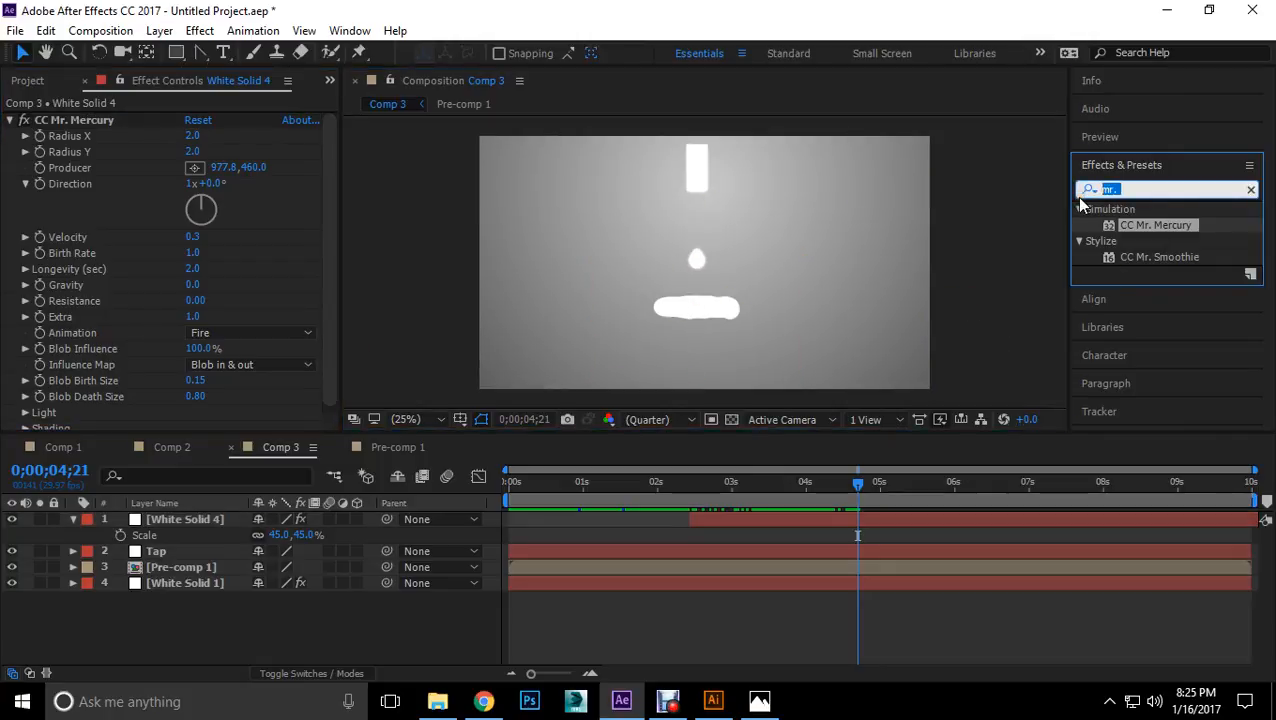
key(BackSpace)
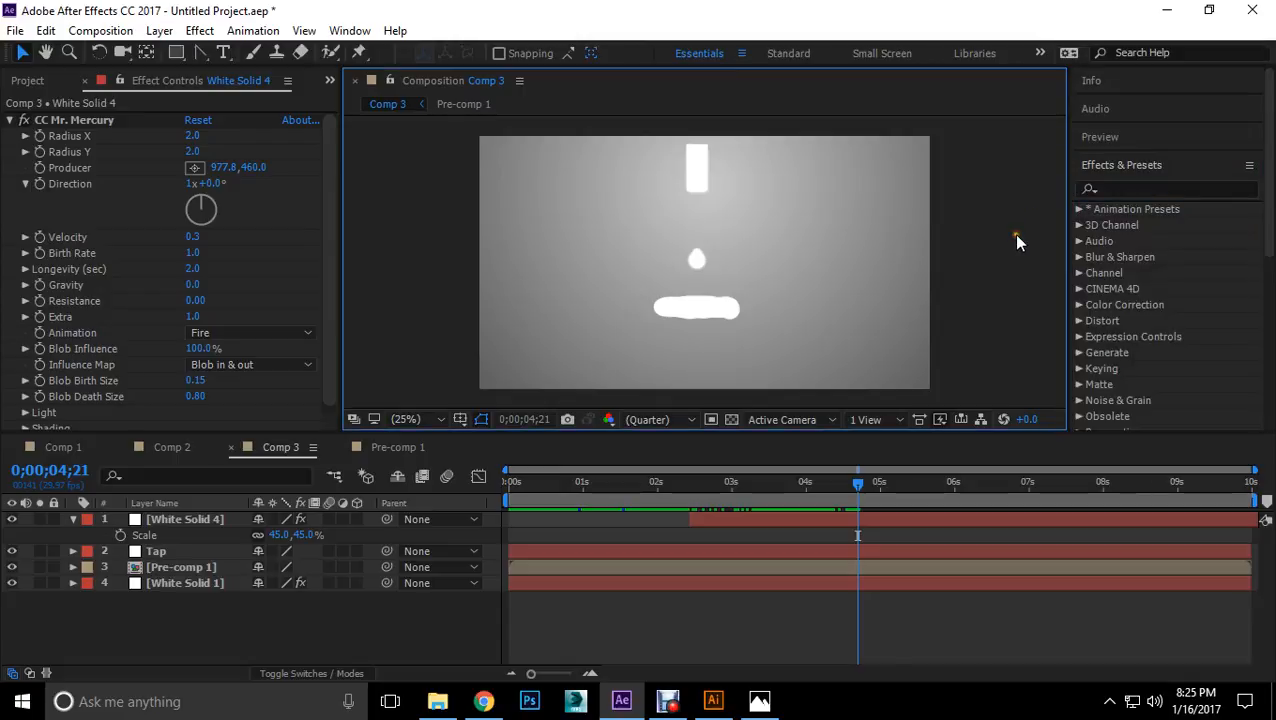
Step: Create a new 10-second composition
click(100, 31)
click(112, 48)
click(737, 545)
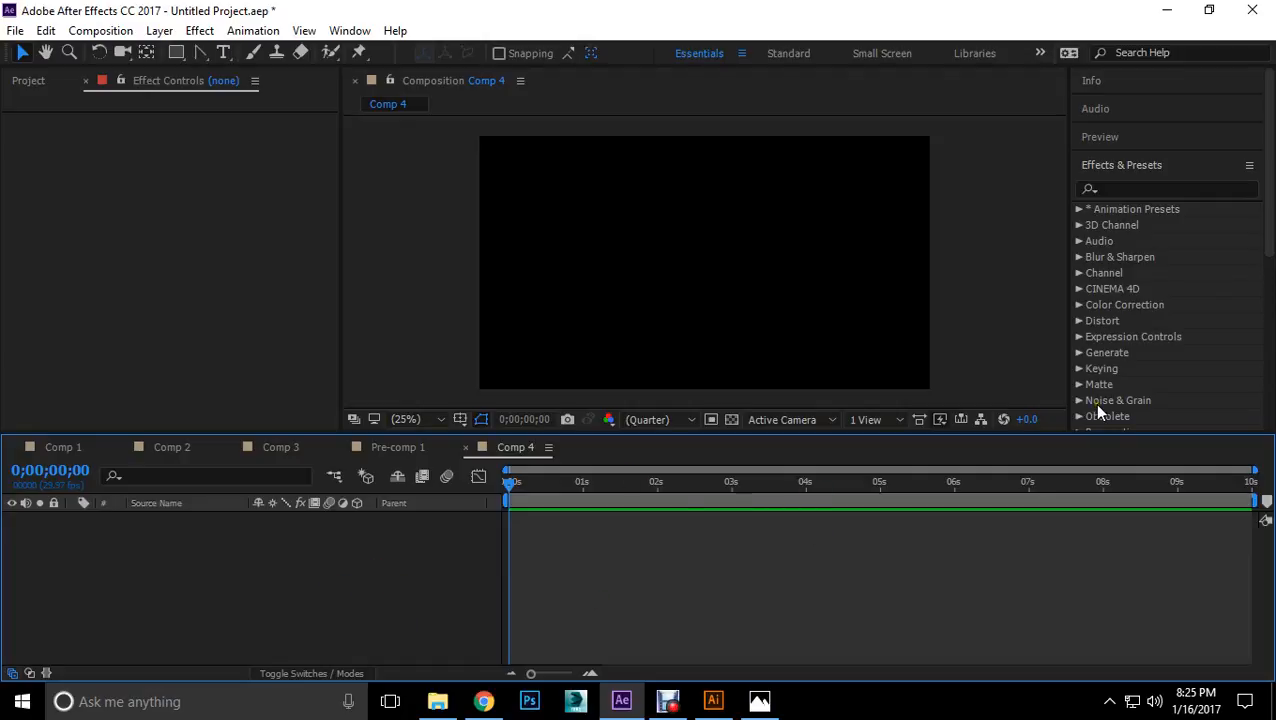
Step: Add a full-size solid in yellow, D2C940, to Comp 4 as the background, leaving it deselected
click(199, 30)
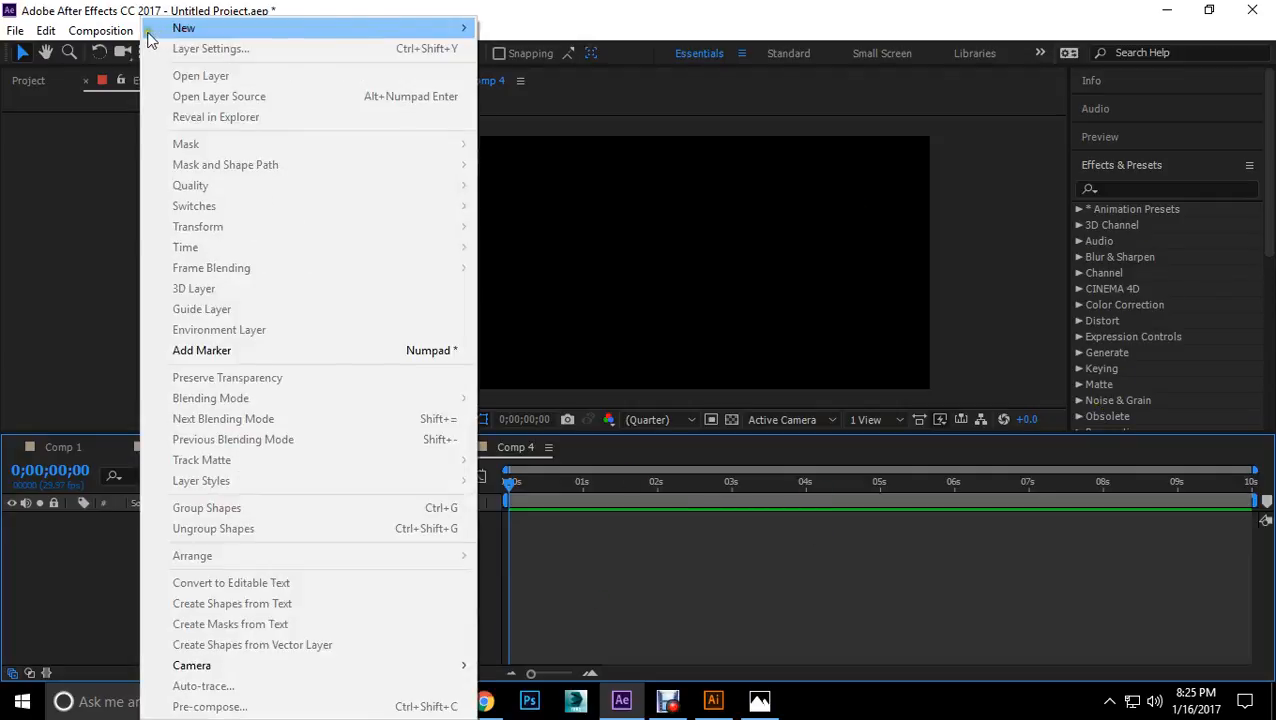
mouse_move(105, 31)
right_click(262, 576)
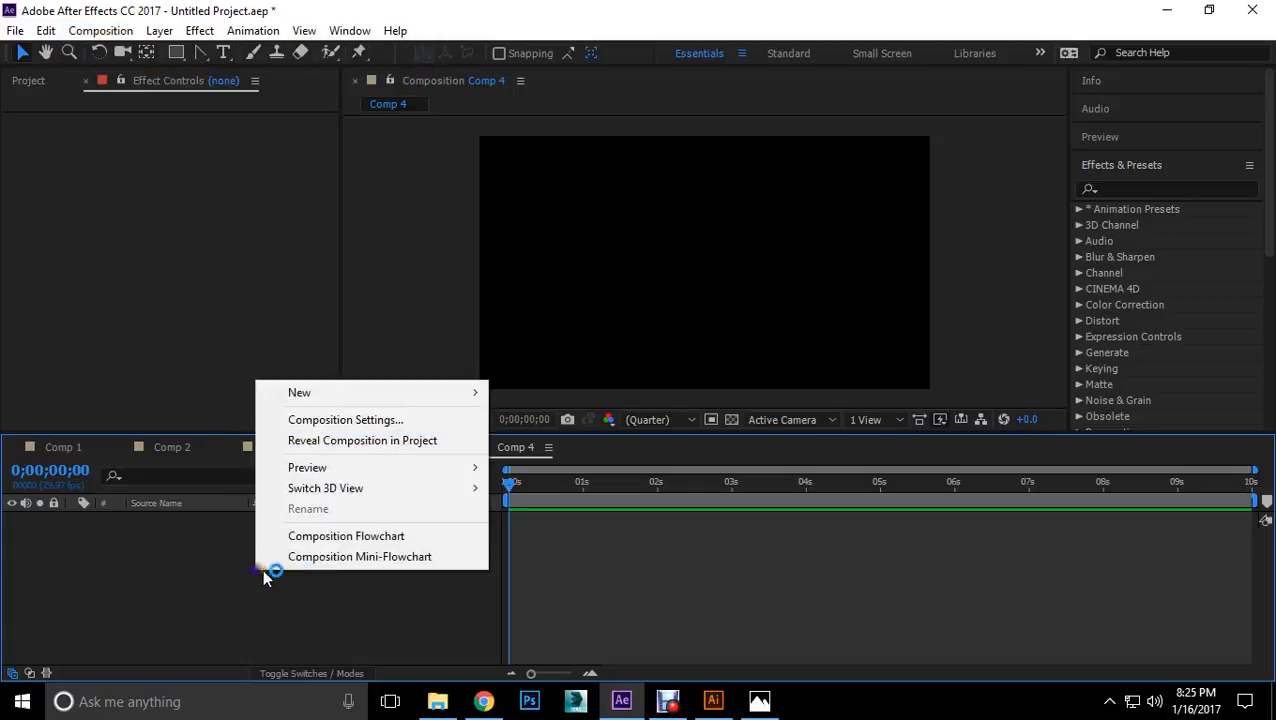
mouse_move(485, 400)
click(540, 440)
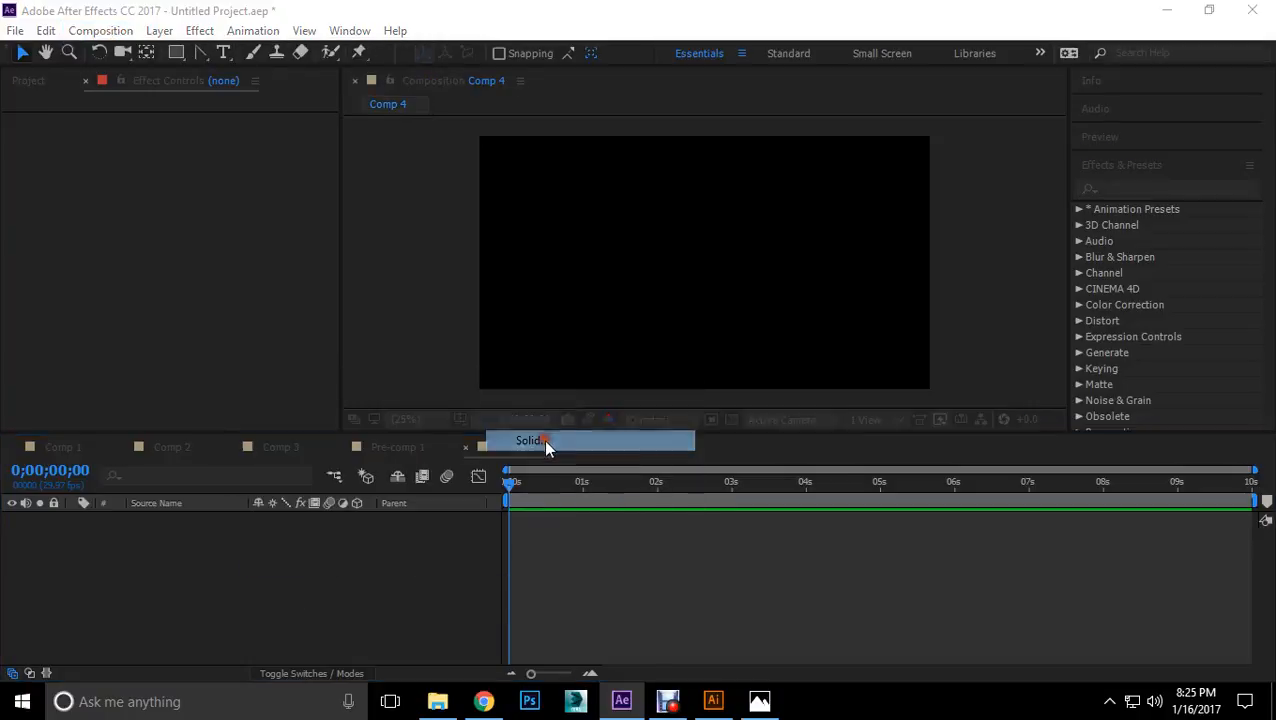
click(632, 466)
mouse_move(567, 379)
mouse_down()
mouse_move(650, 240)
mouse_move(484, 362)
mouse_move(685, 449)
mouse_move(680, 434)
mouse_up()
mouse_move(641, 264)
mouse_down()
mouse_move(662, 336)
mouse_move(586, 298)
mouse_move(578, 274)
mouse_up()
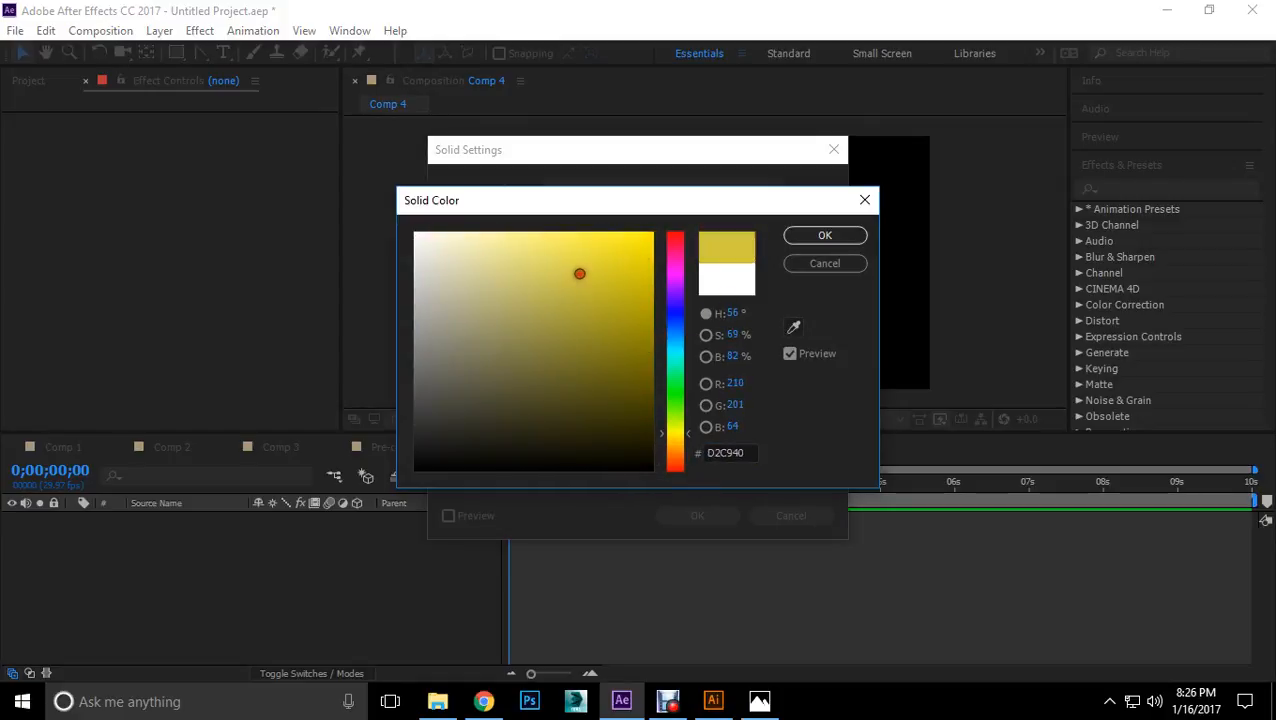
click(853, 240)
click(697, 515)
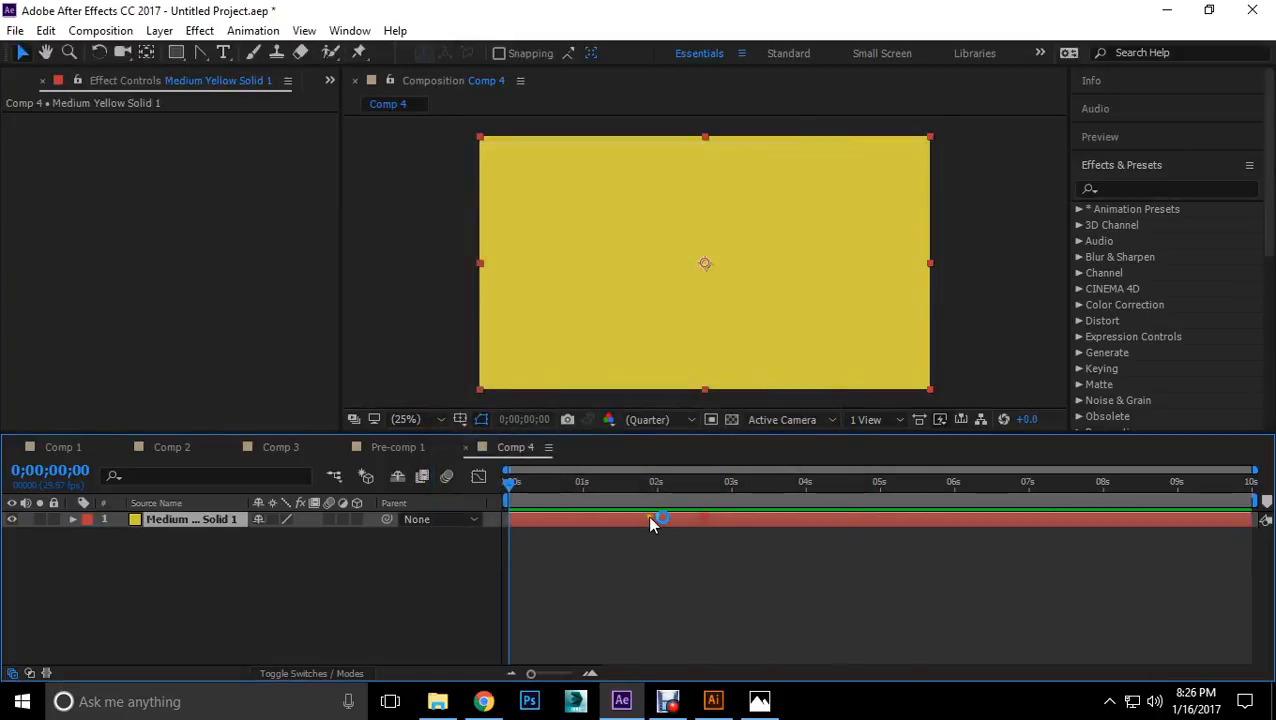
click(265, 585)
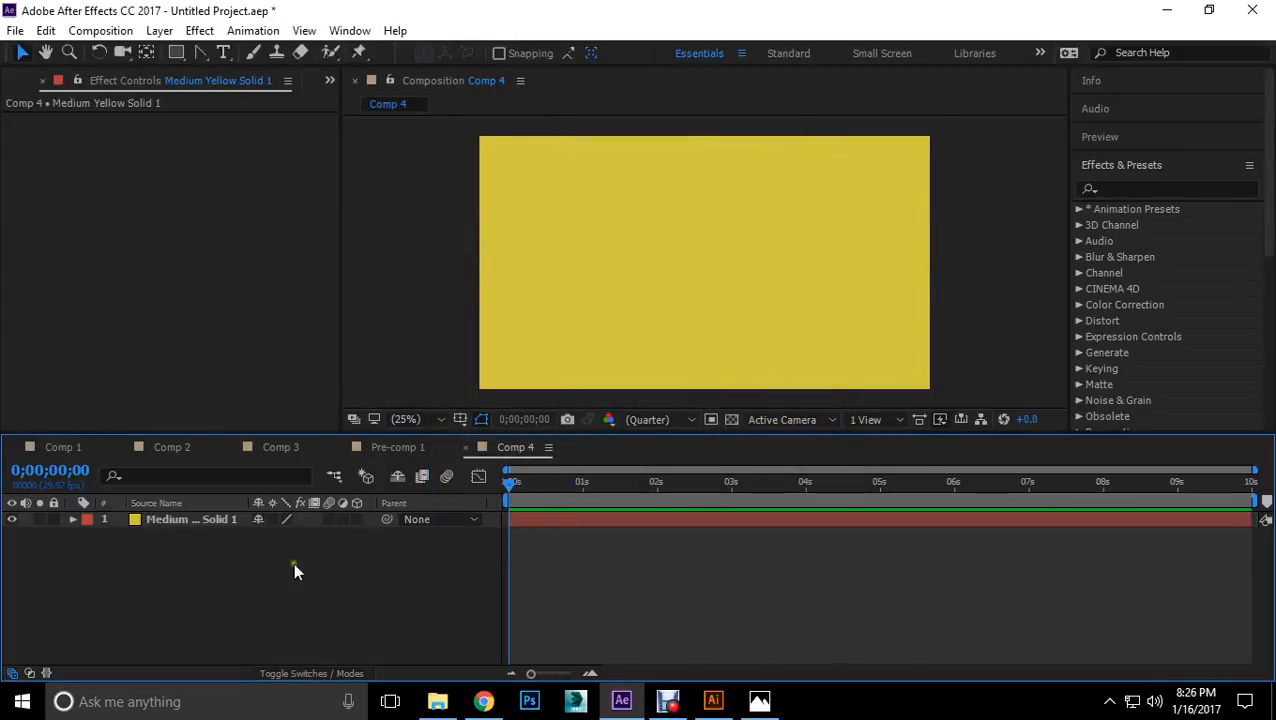
Step: Add a shape layer and draw an open-topped, four-point cup outline near the centre with the Pen tool
right_click(246, 562)
mouse_move(305, 390)
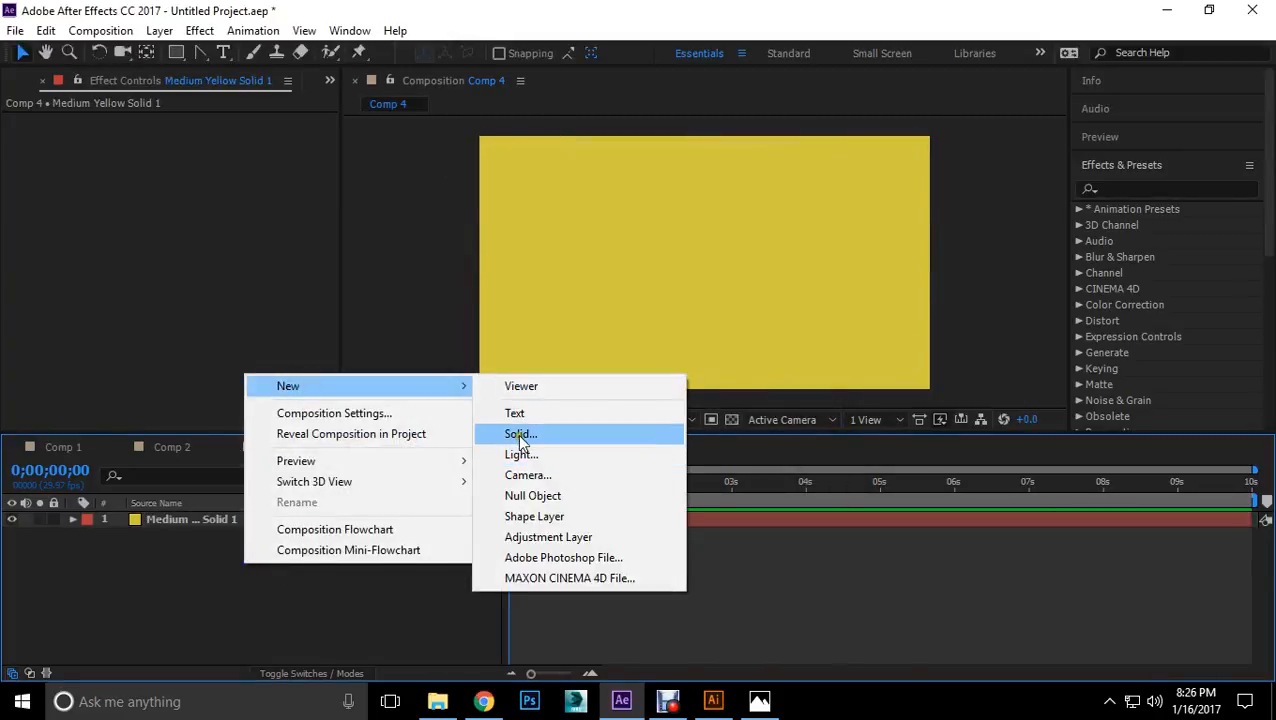
click(534, 516)
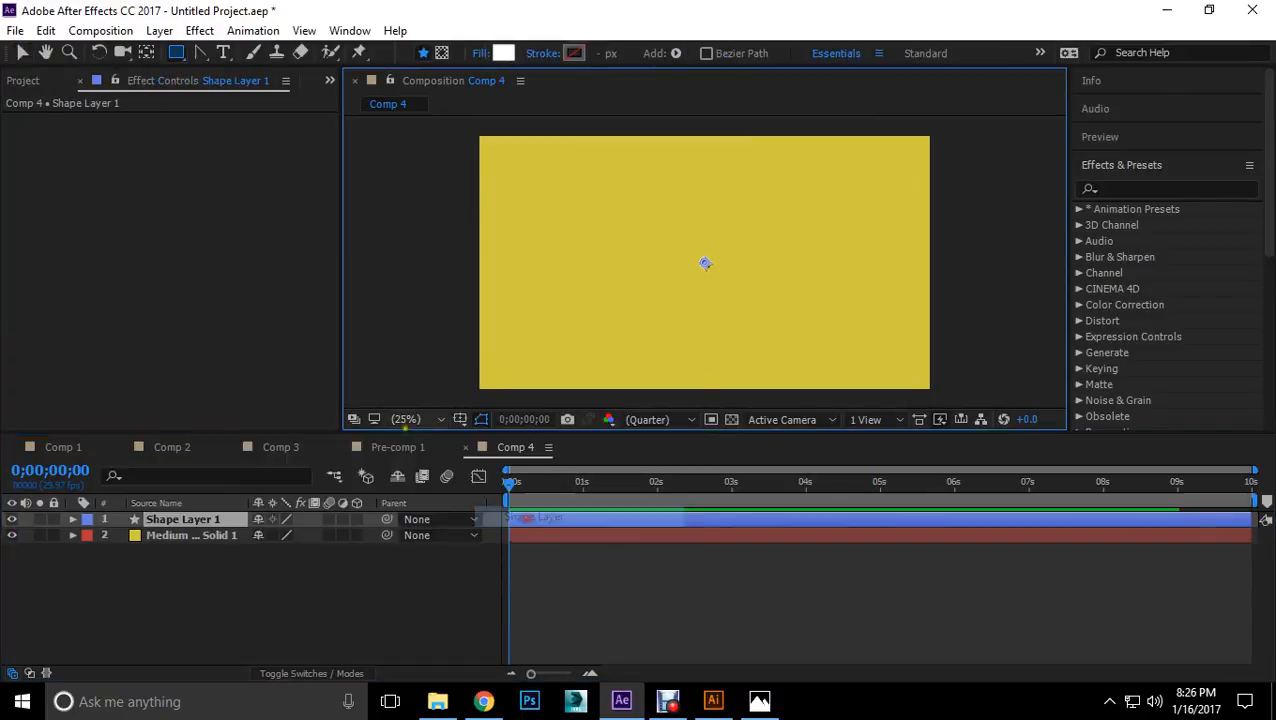
drag(197, 56, 255, 48)
scroll(705, 263, up, 2)
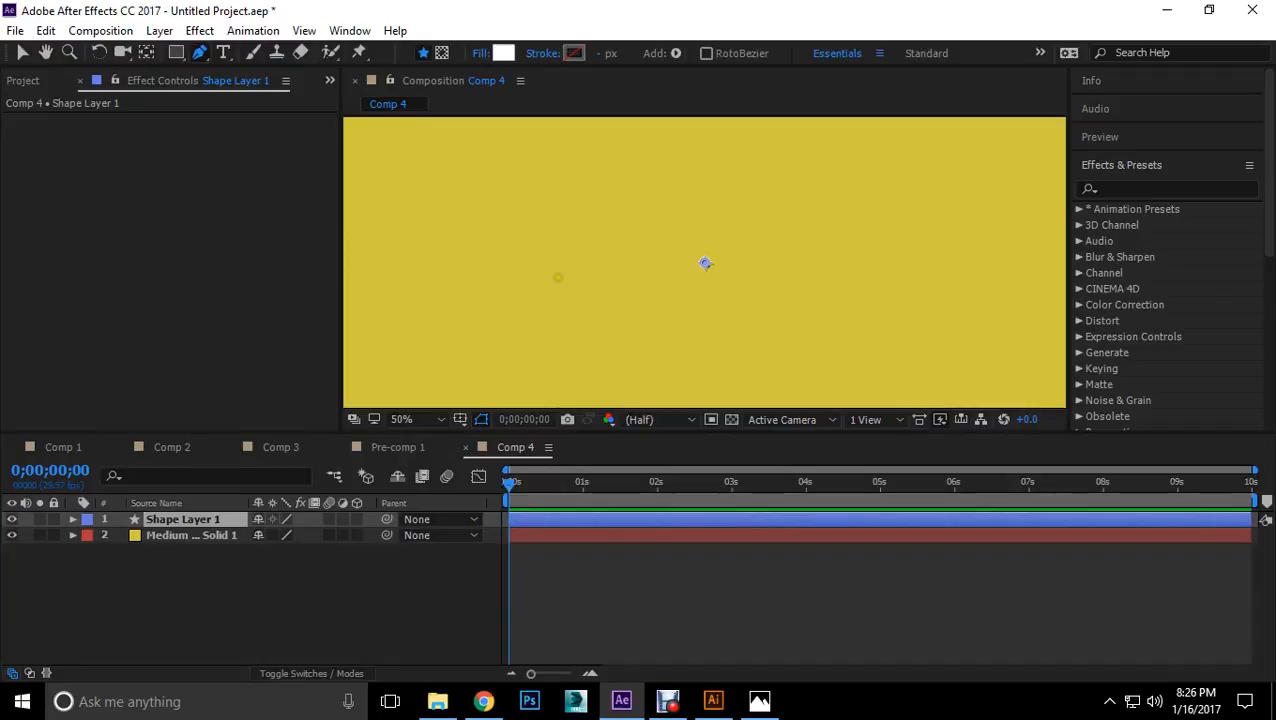
scroll(705, 263, down, 2)
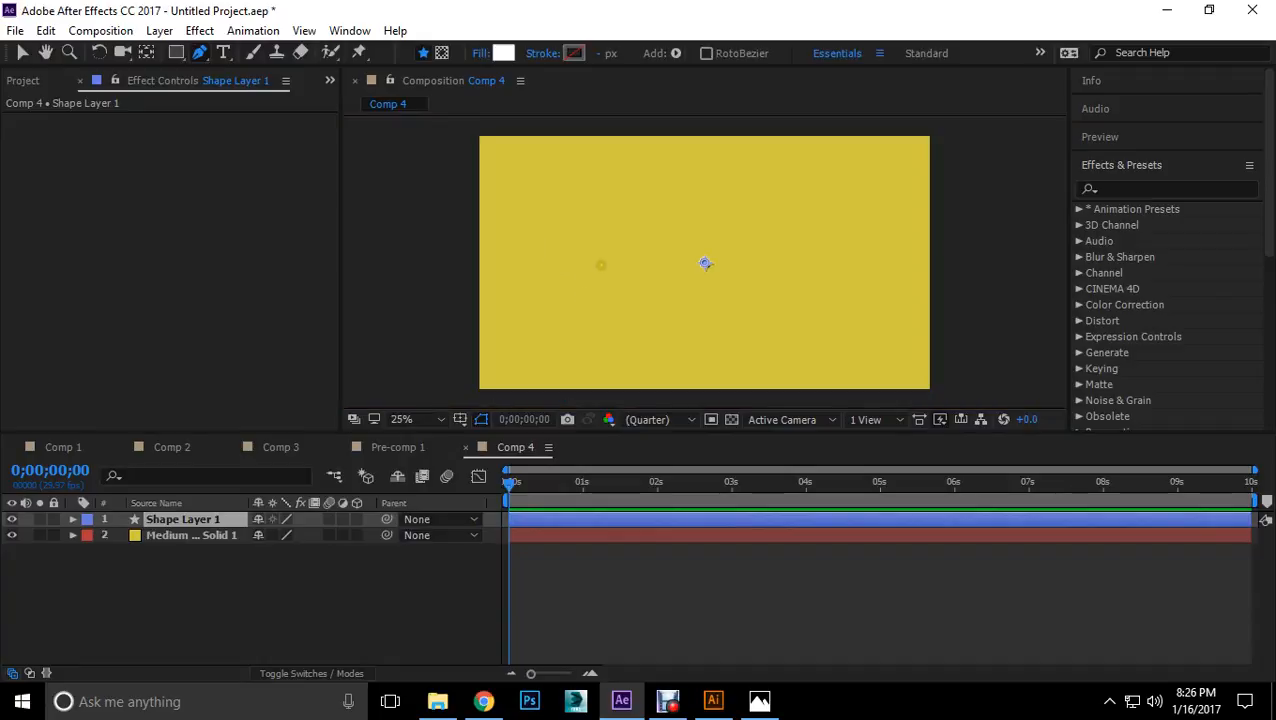
click(637, 246)
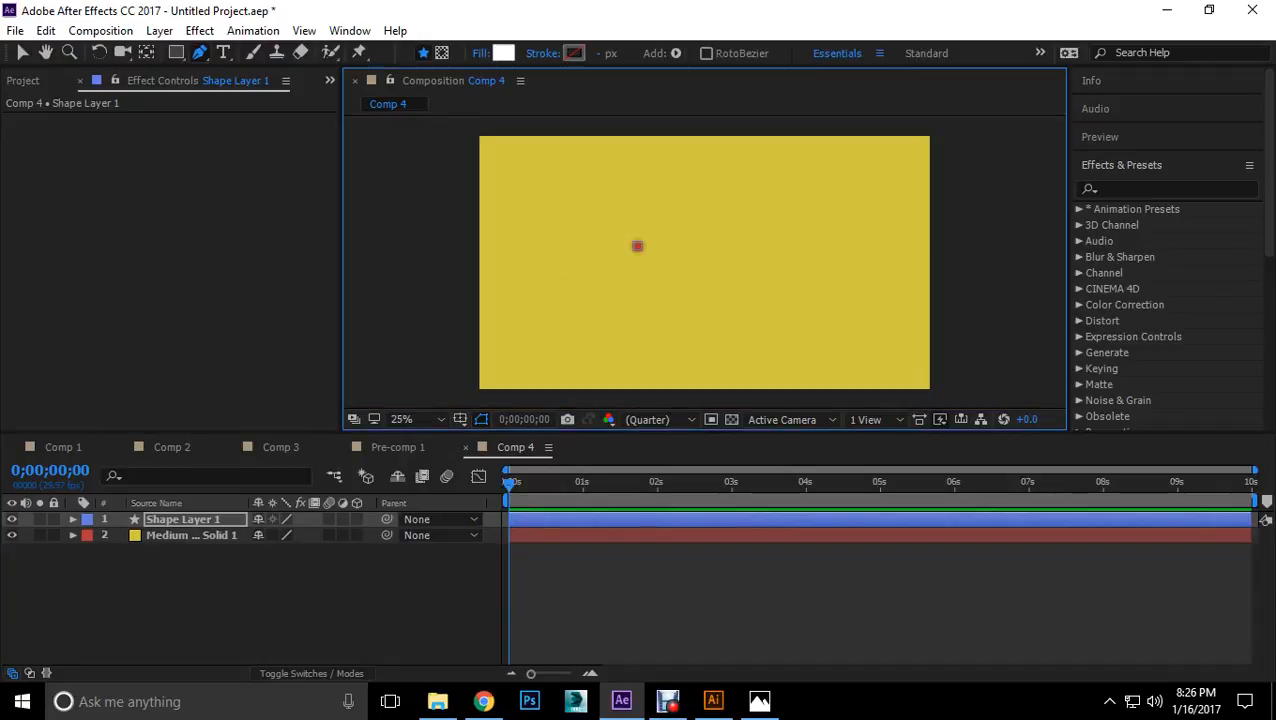
click(726, 320)
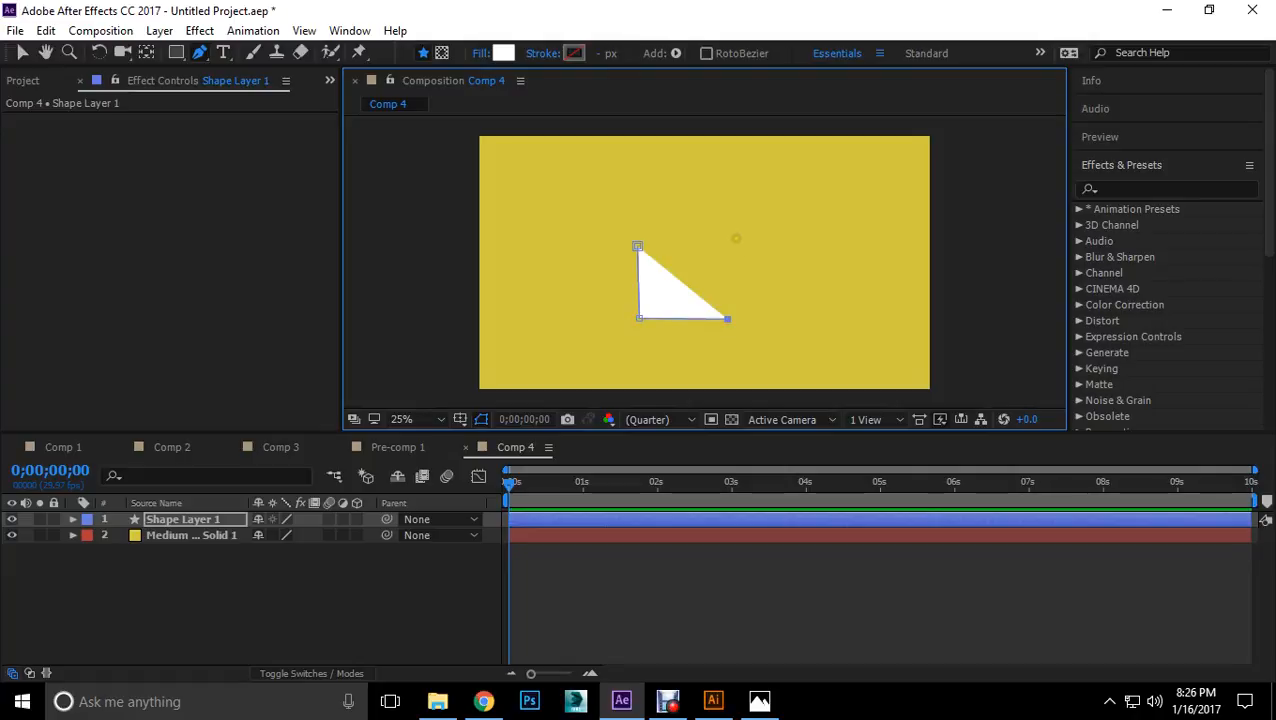
click(732, 241)
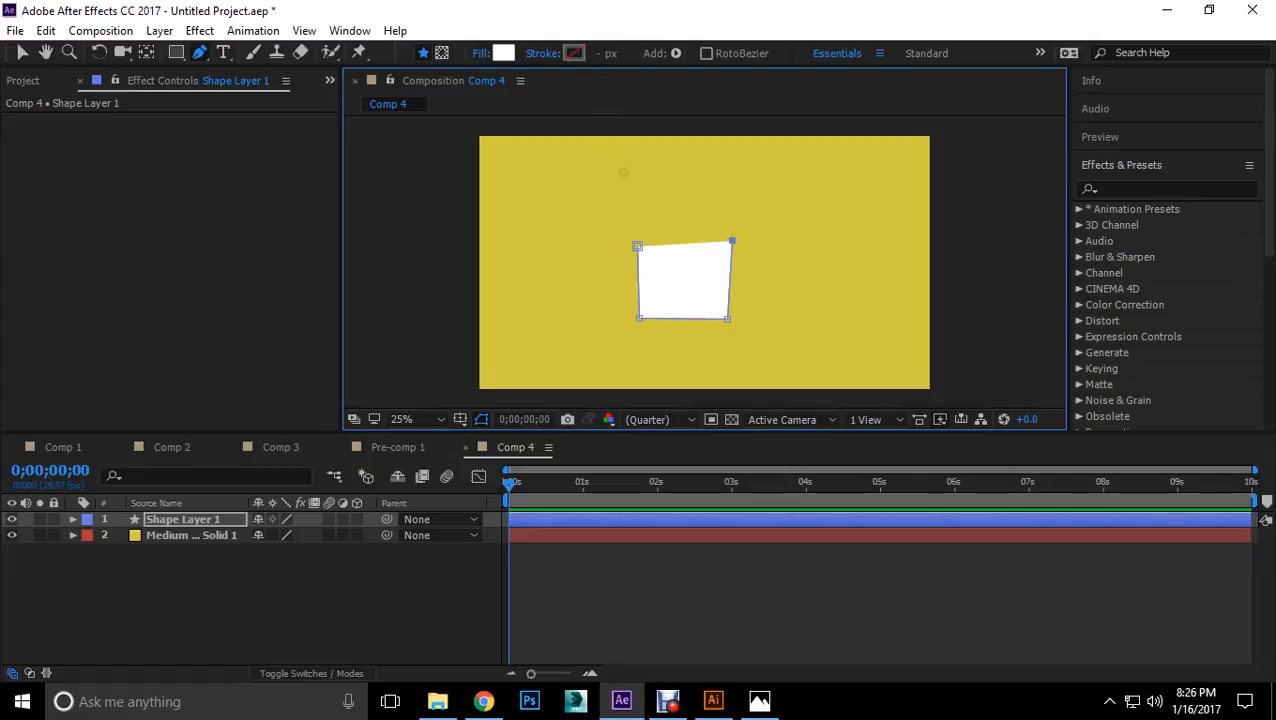
Step: Give the cup outline a white 12 px stroke with no fill, and deselect it
click(579, 55)
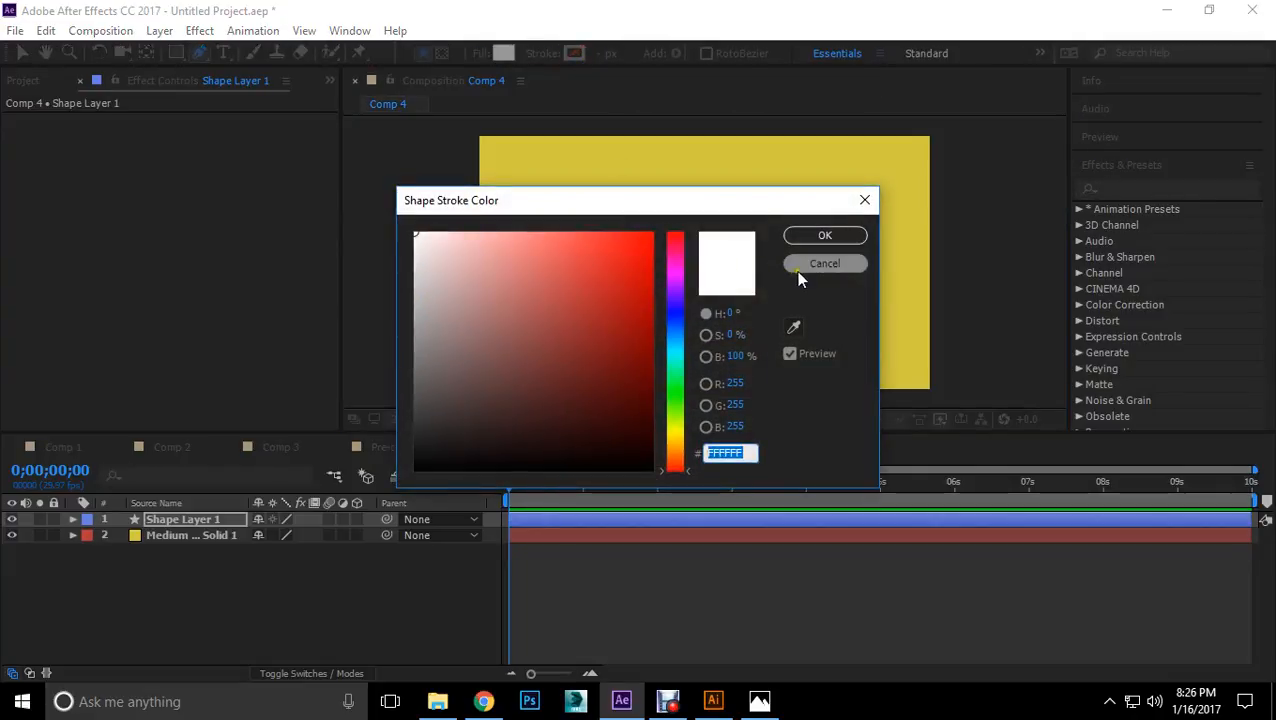
click(824, 235)
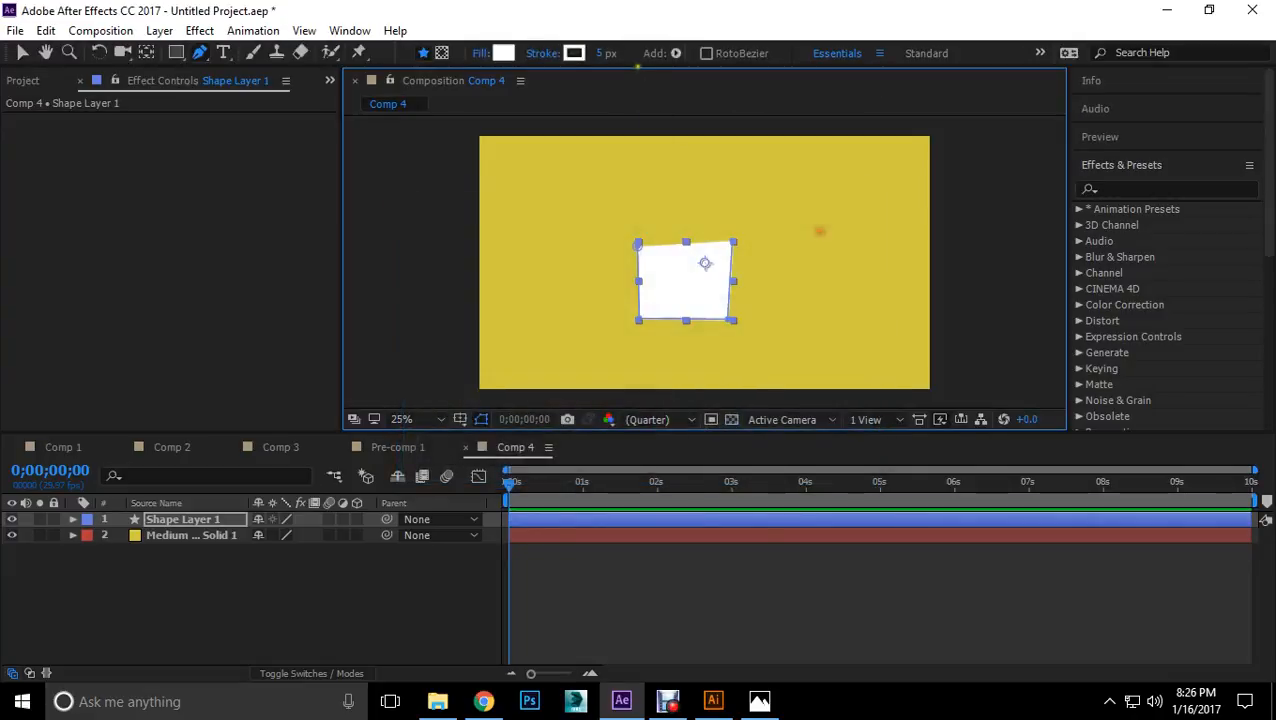
click(481, 53)
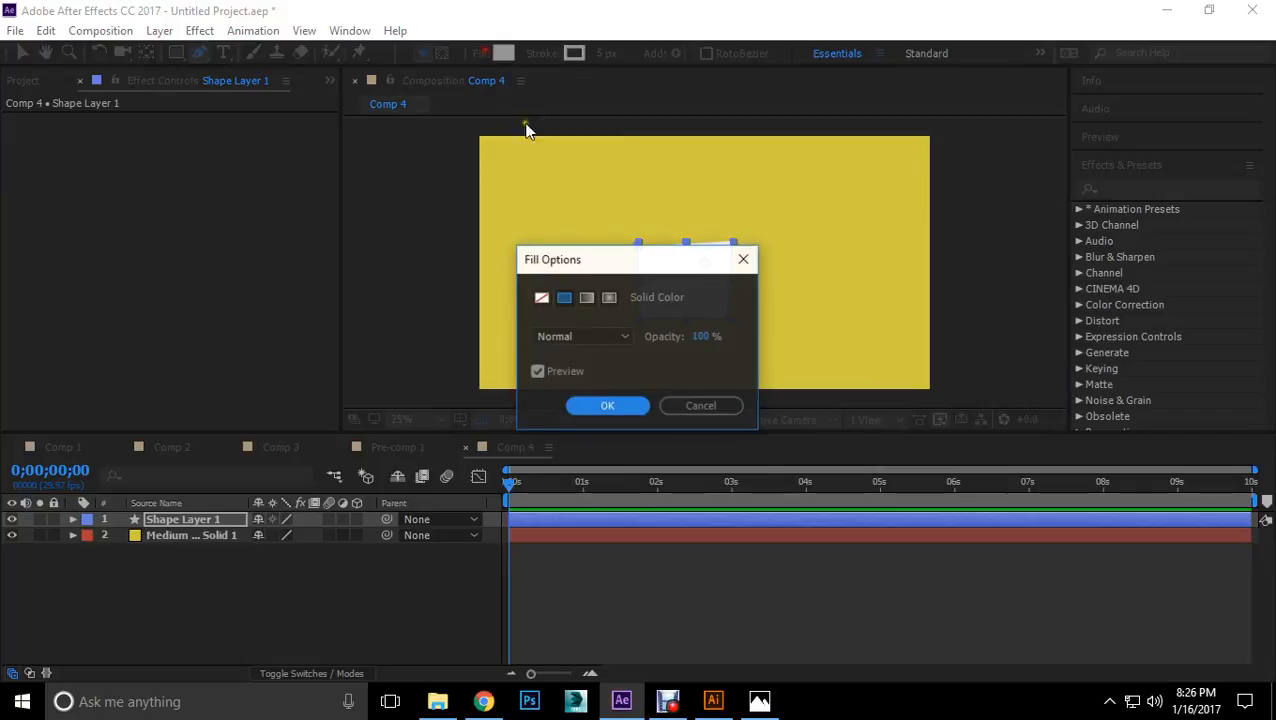
click(541, 298)
click(607, 405)
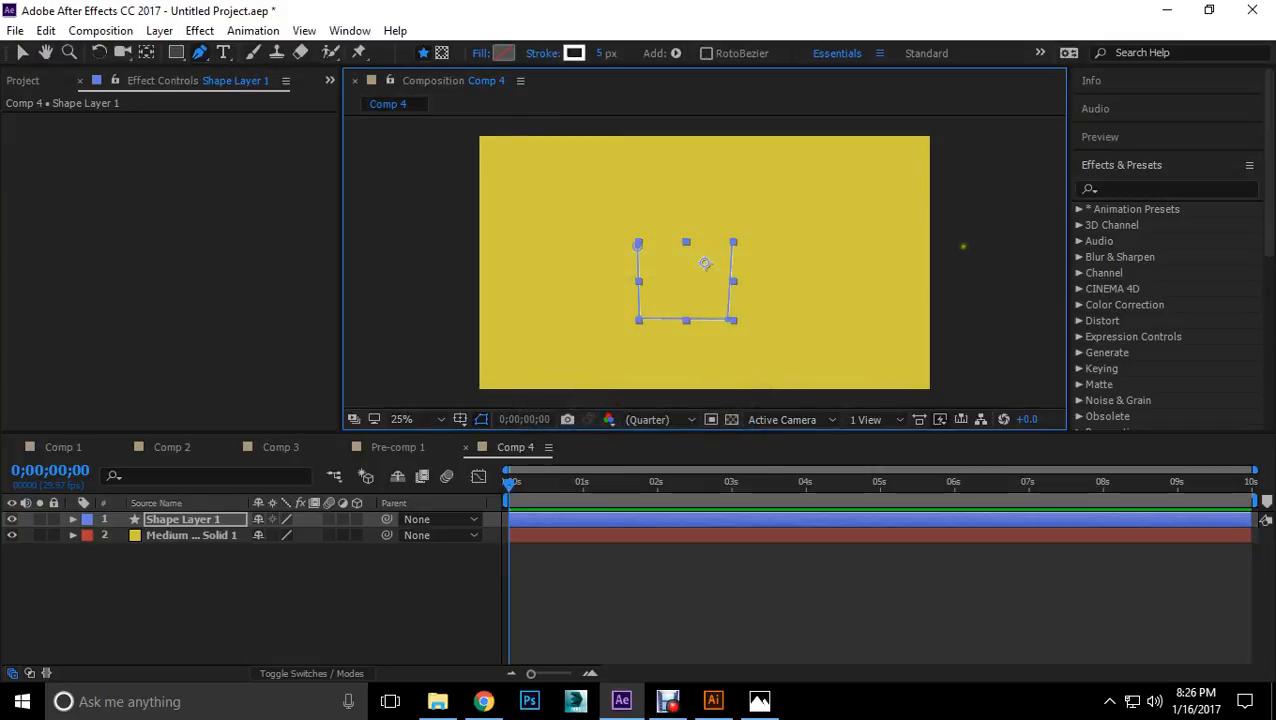
mouse_move(603, 54)
mouse_down()
mouse_move(622, 54)
mouse_move(611, 55)
mouse_up()
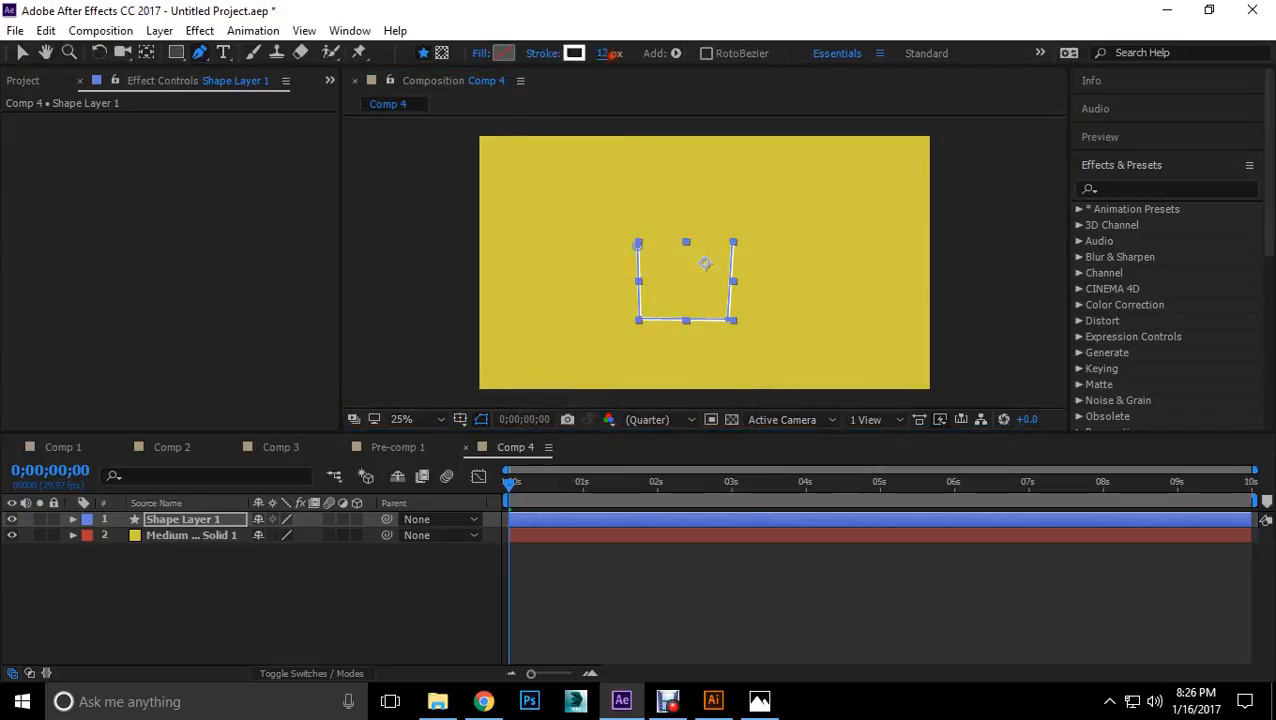
click(22, 52)
click(410, 305)
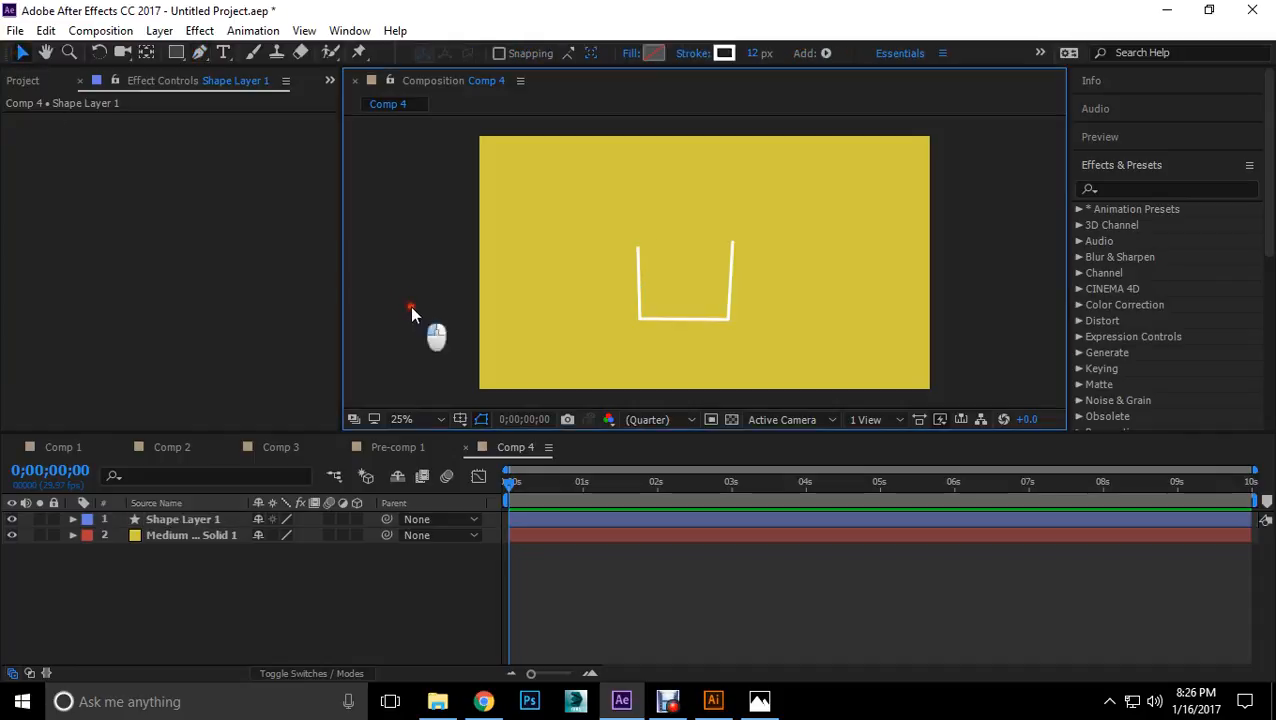
Step: Move the cup's shape layer slightly right and down so it sits nearer the composition's centre
click(705, 322)
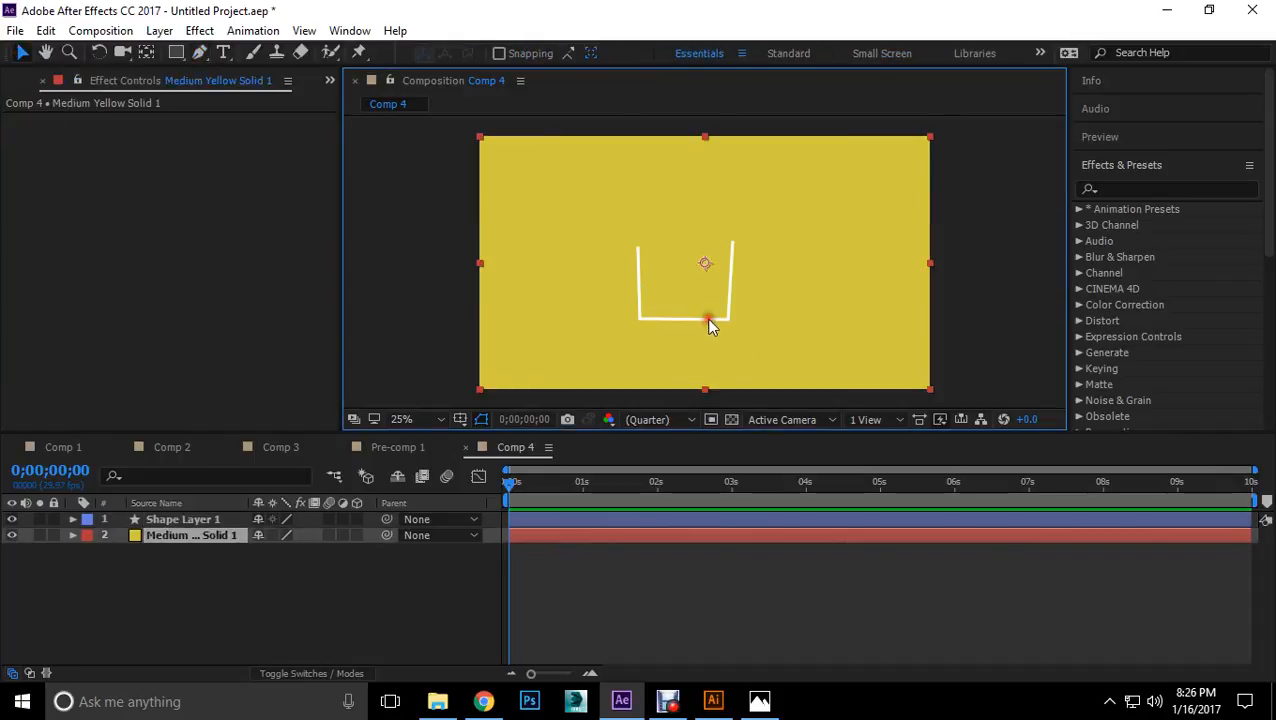
click(171, 519)
click(713, 323)
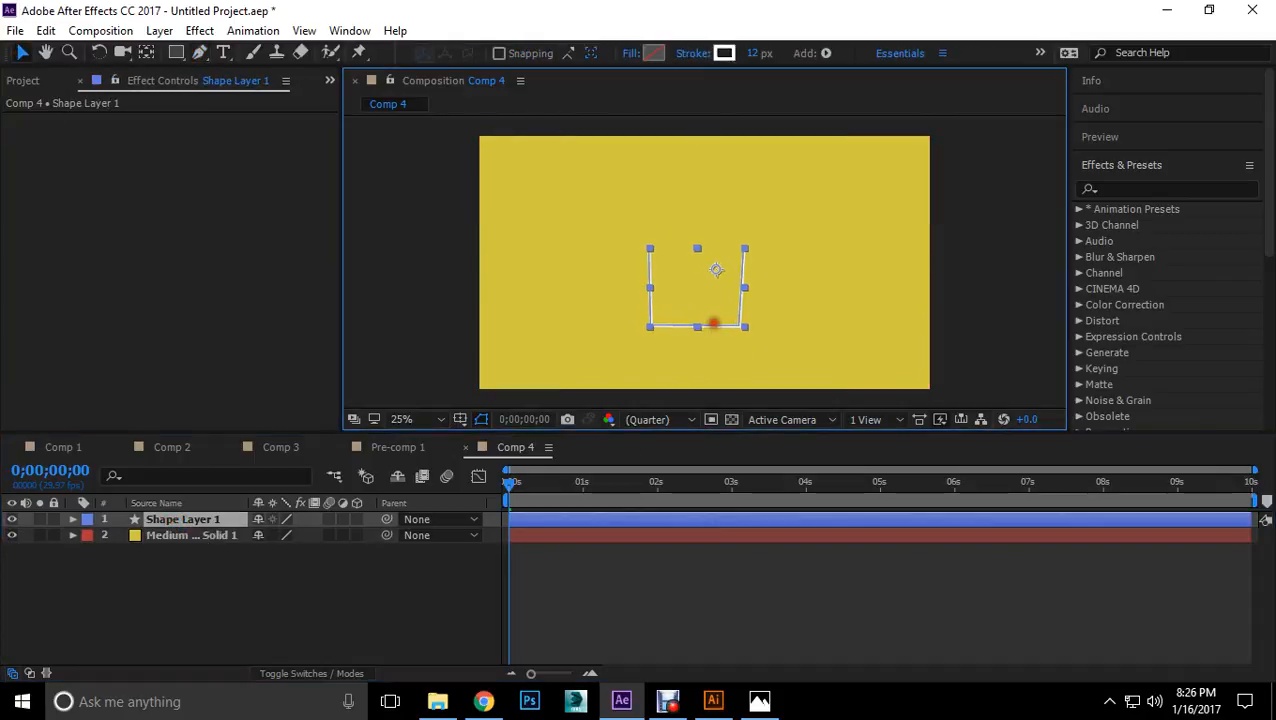
click(963, 266)
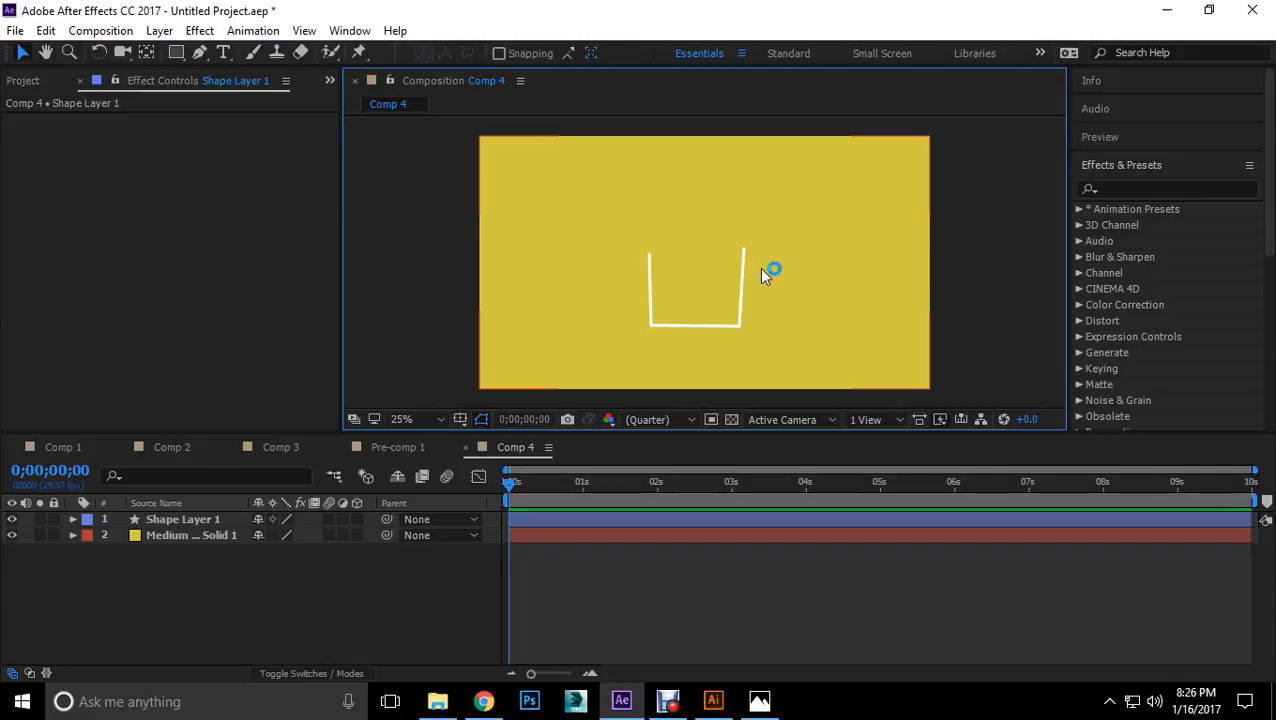
click(204, 522)
click(239, 589)
right_click(225, 562)
mouse_move(265, 388)
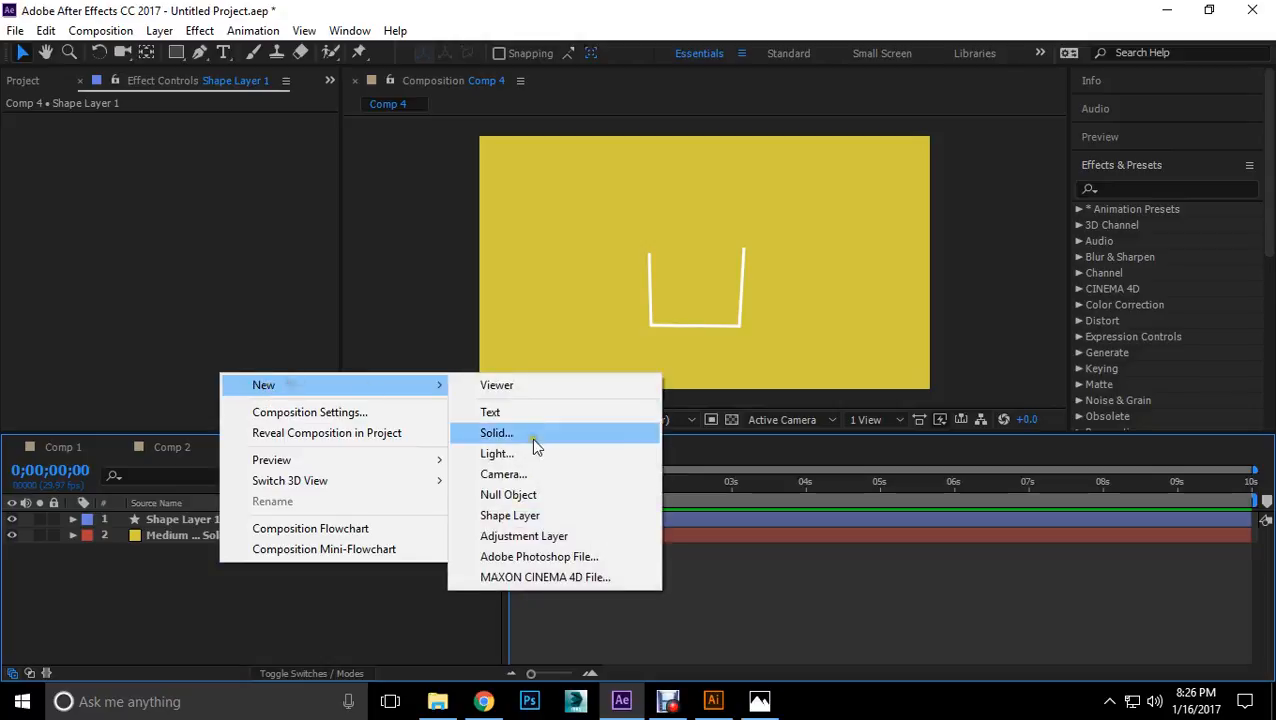
click(512, 515)
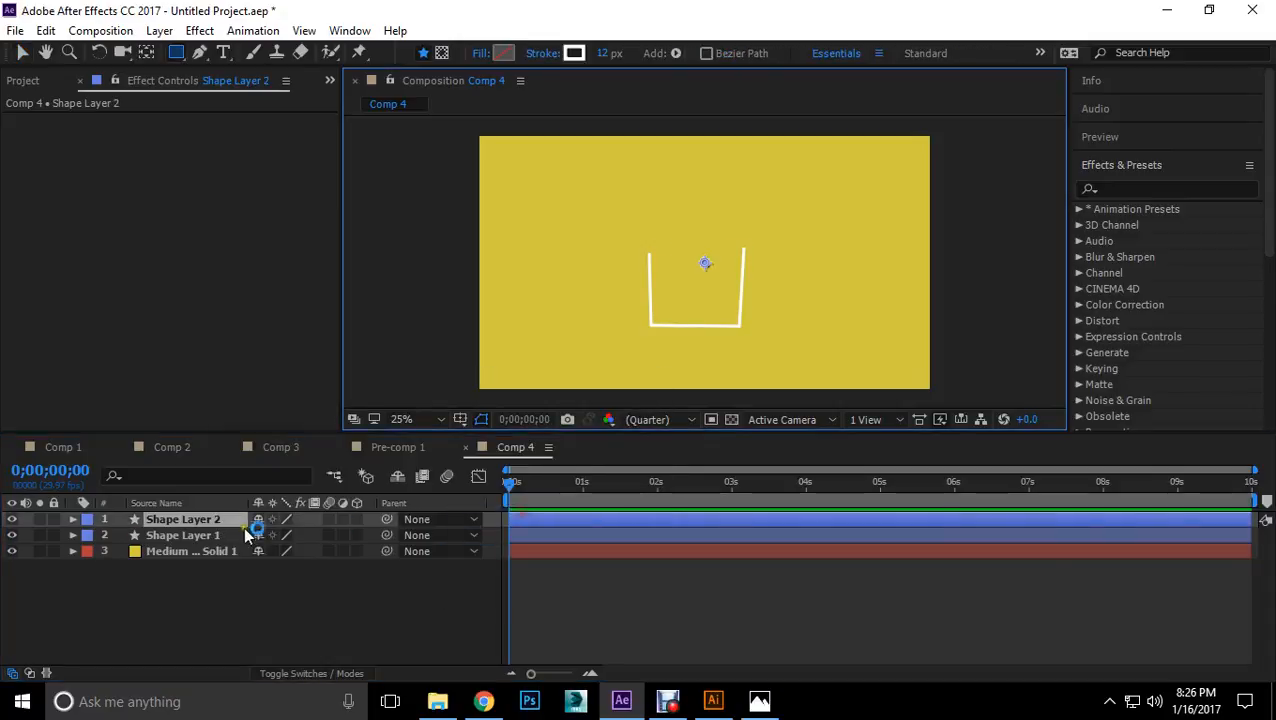
key(Delete)
Step: Add a full-size black solid, 000000, above the cup's shape layer
right_click(196, 560)
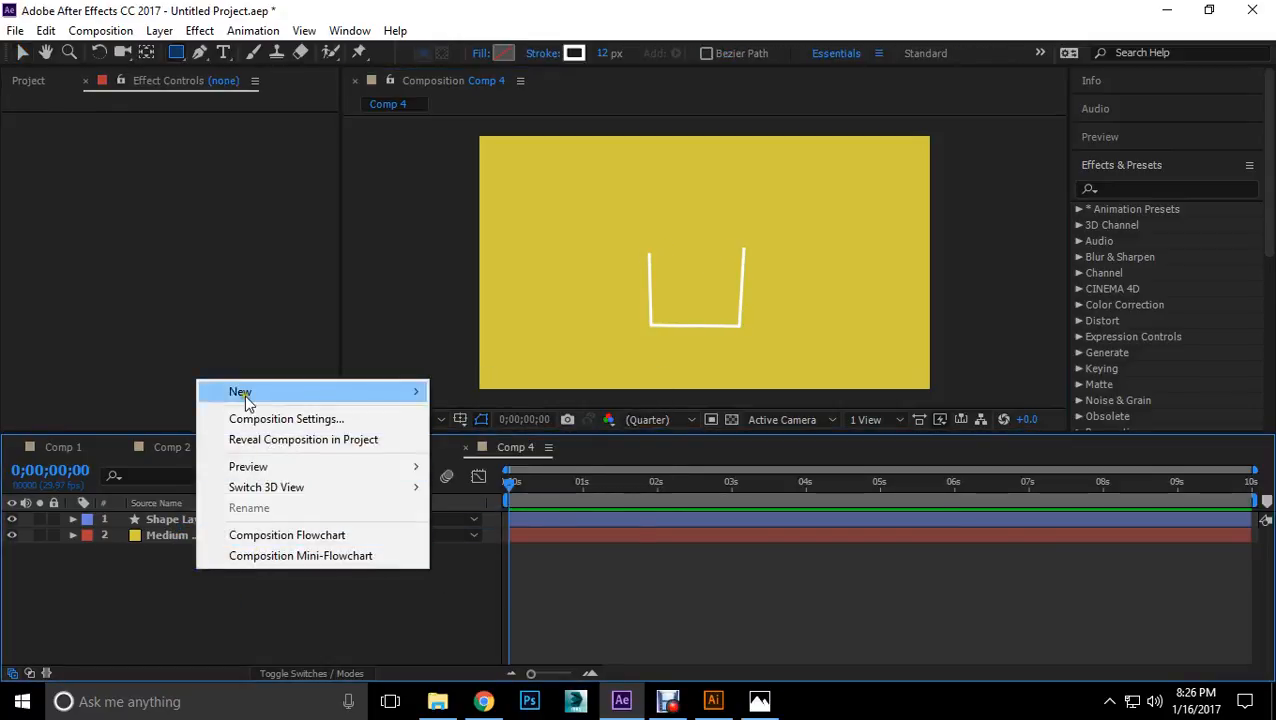
mouse_move(244, 395)
click(473, 441)
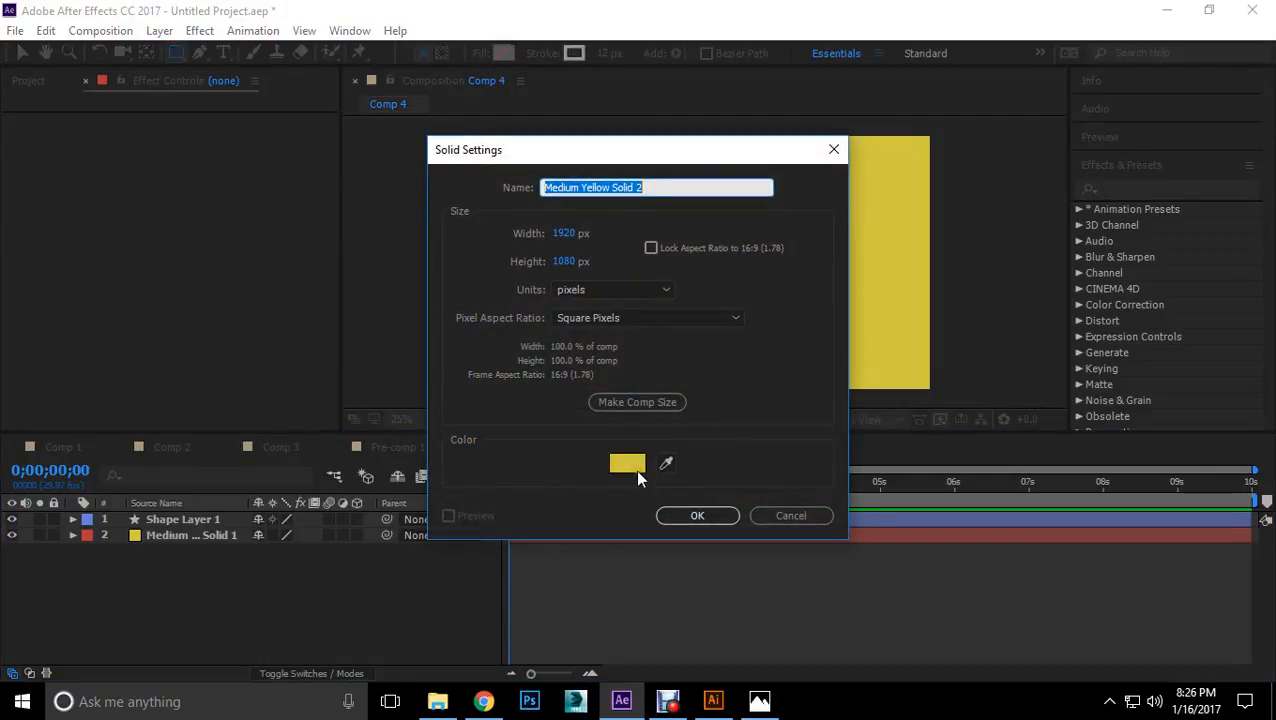
click(638, 470)
drag(490, 285, 391, 478)
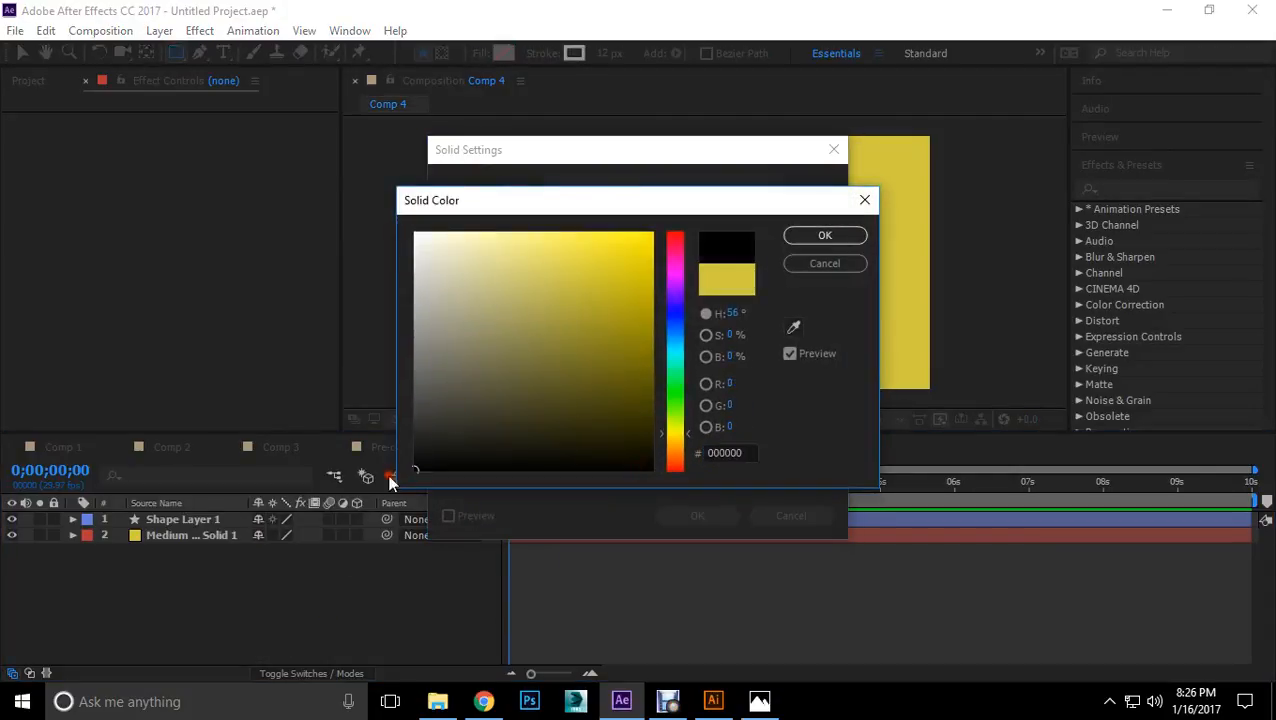
click(826, 238)
click(697, 516)
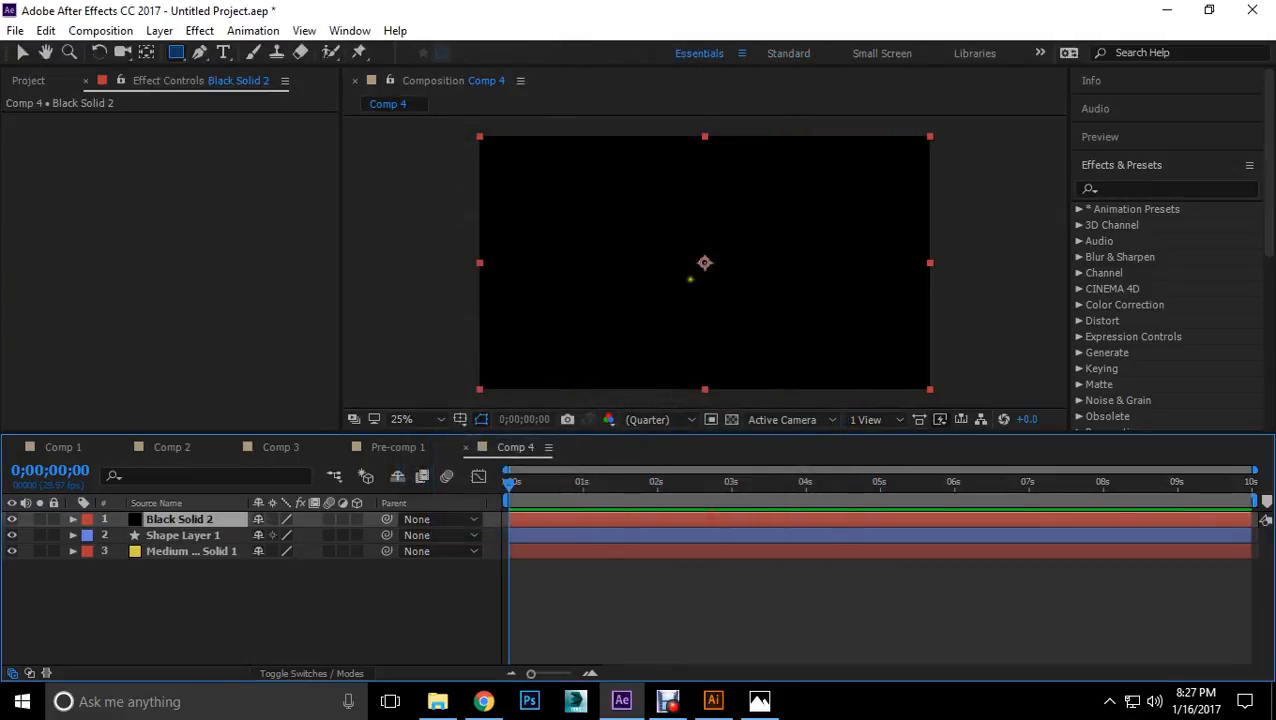
Step: Mask the black solid to a small circle centred in the composition with the Ellipse tool
click(186, 52)
click(250, 93)
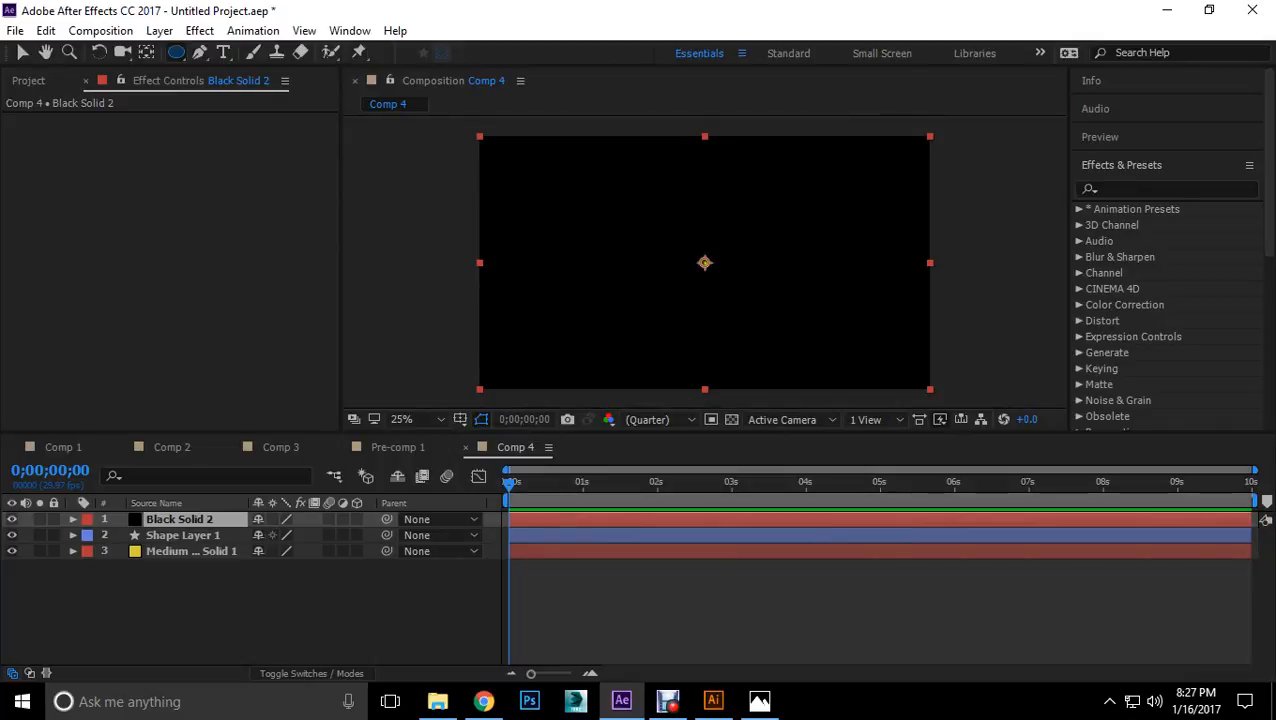
drag(704, 262, 723, 283)
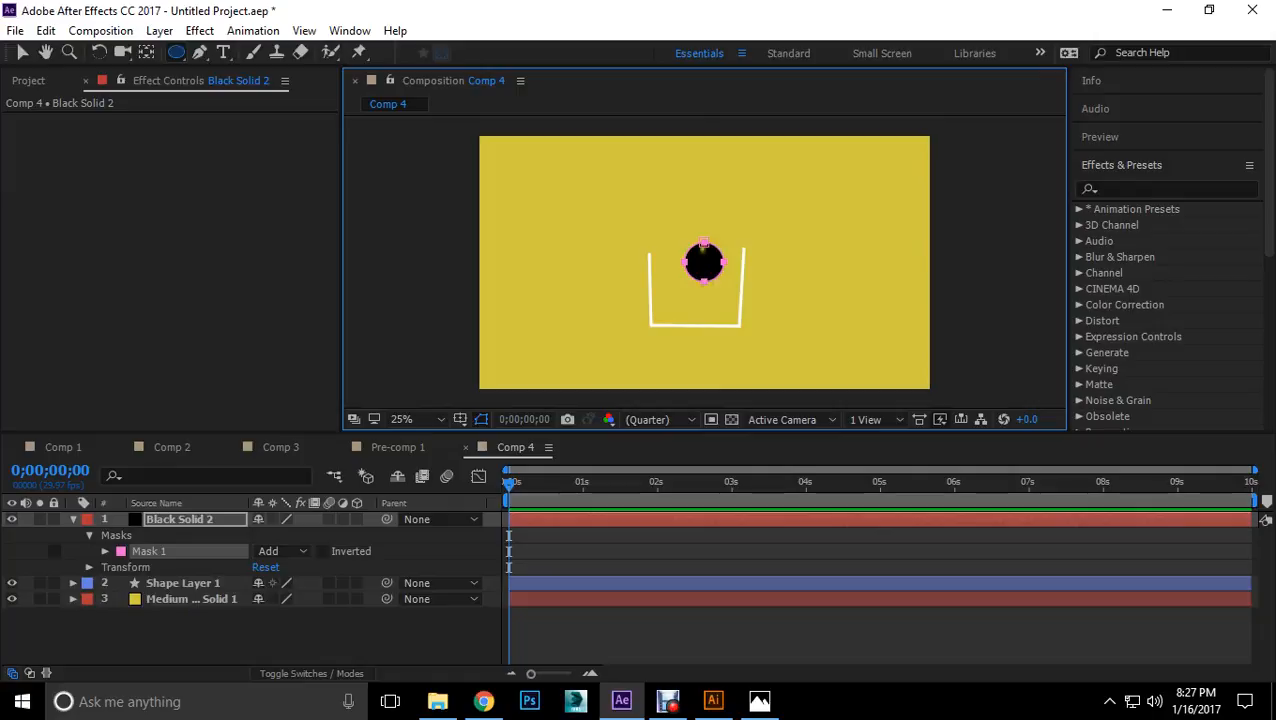
click(22, 52)
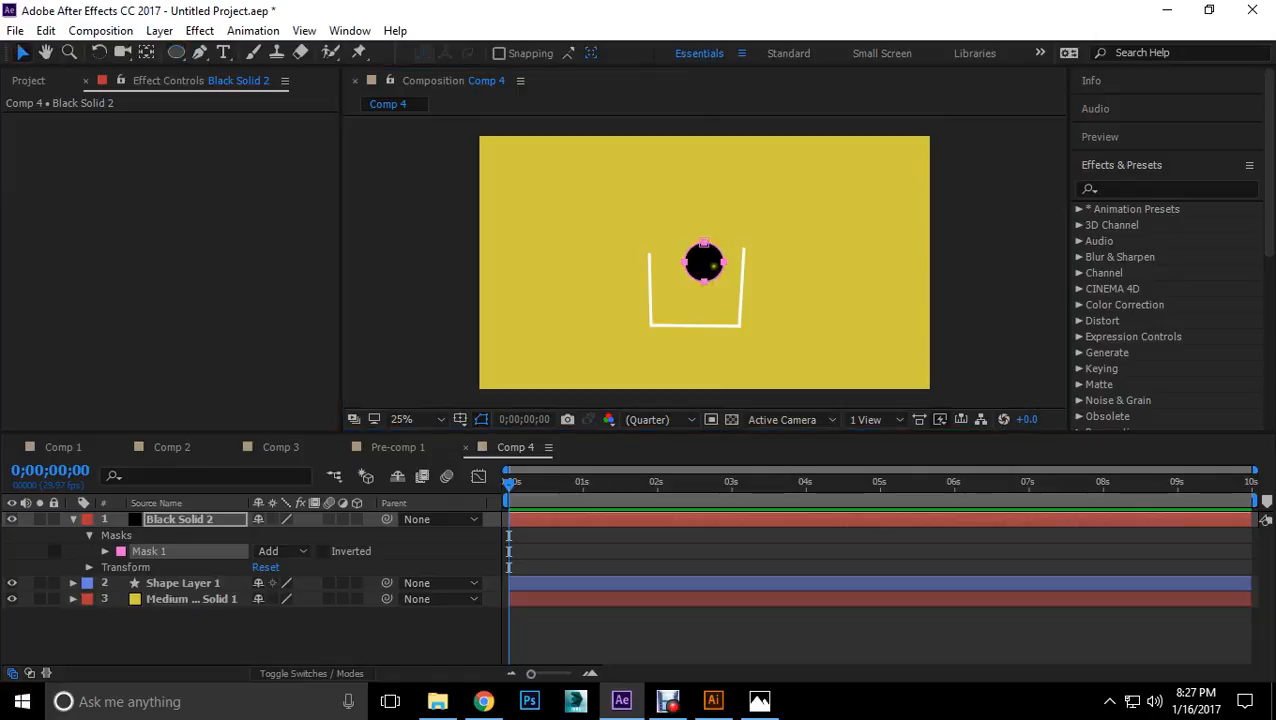
Step: Scale the black circle down about its centre and reselect its layer
click(714, 259)
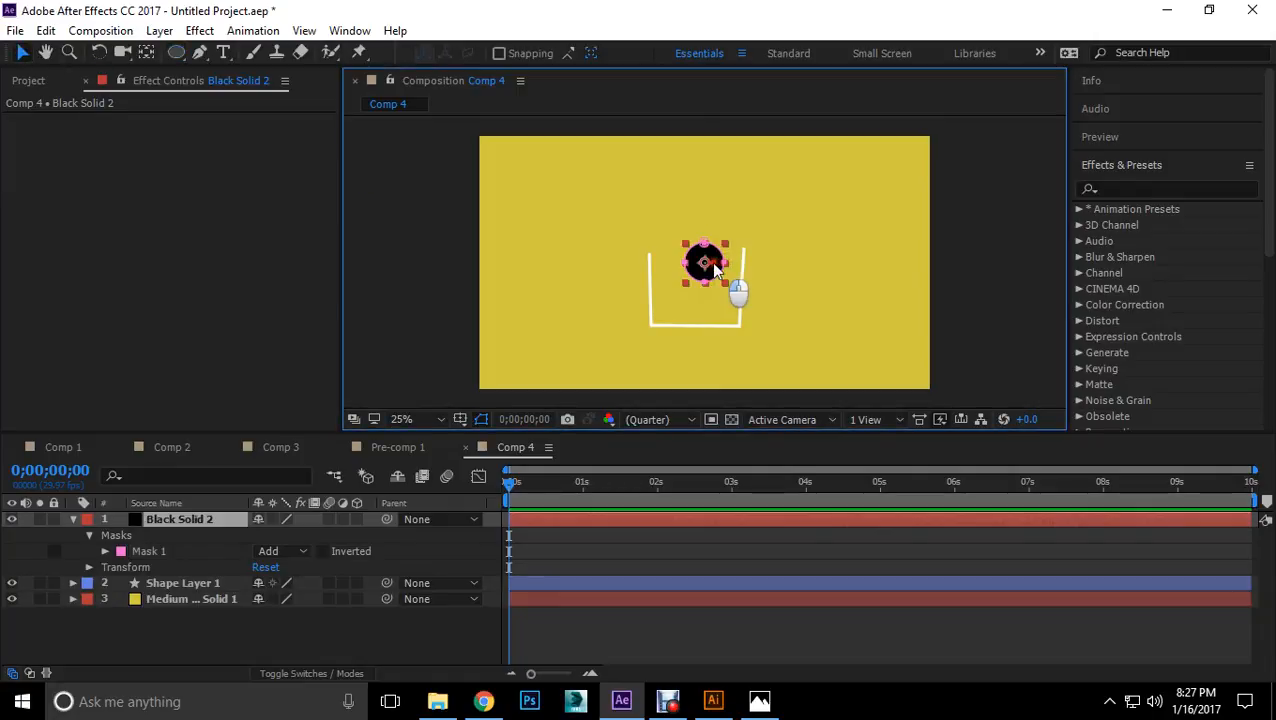
drag(723, 282, 709, 268)
click(989, 260)
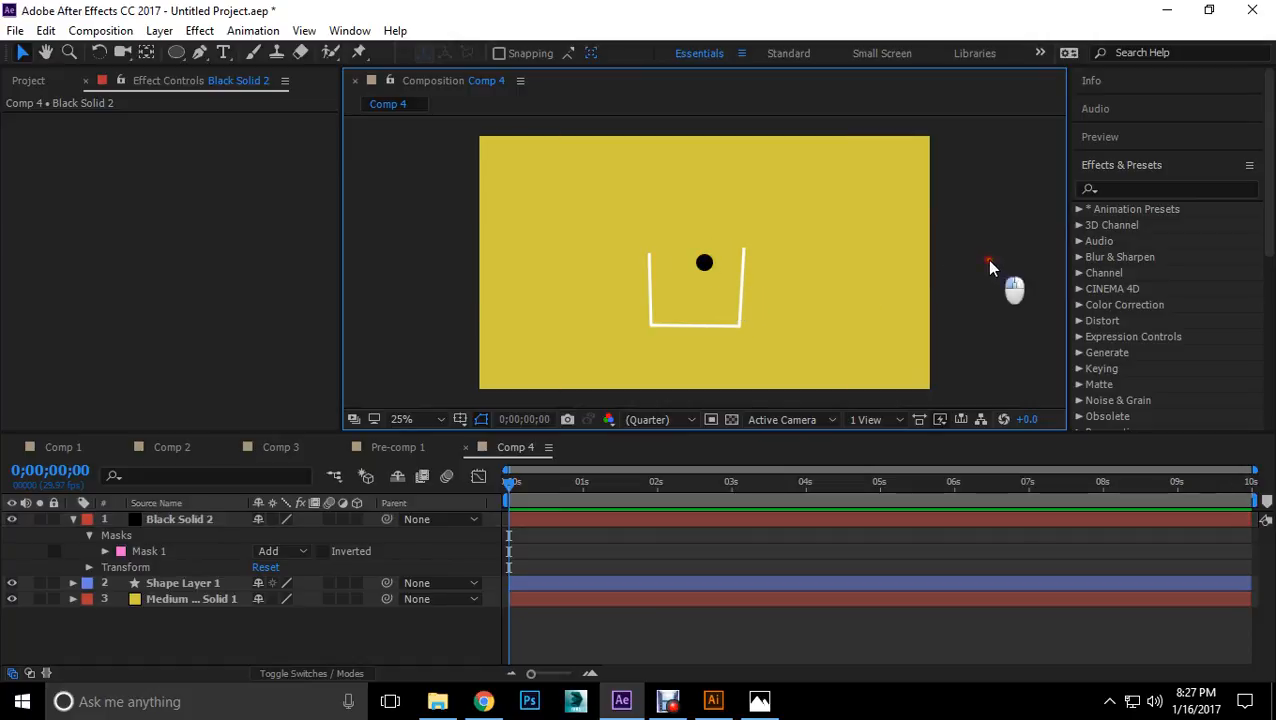
click(206, 518)
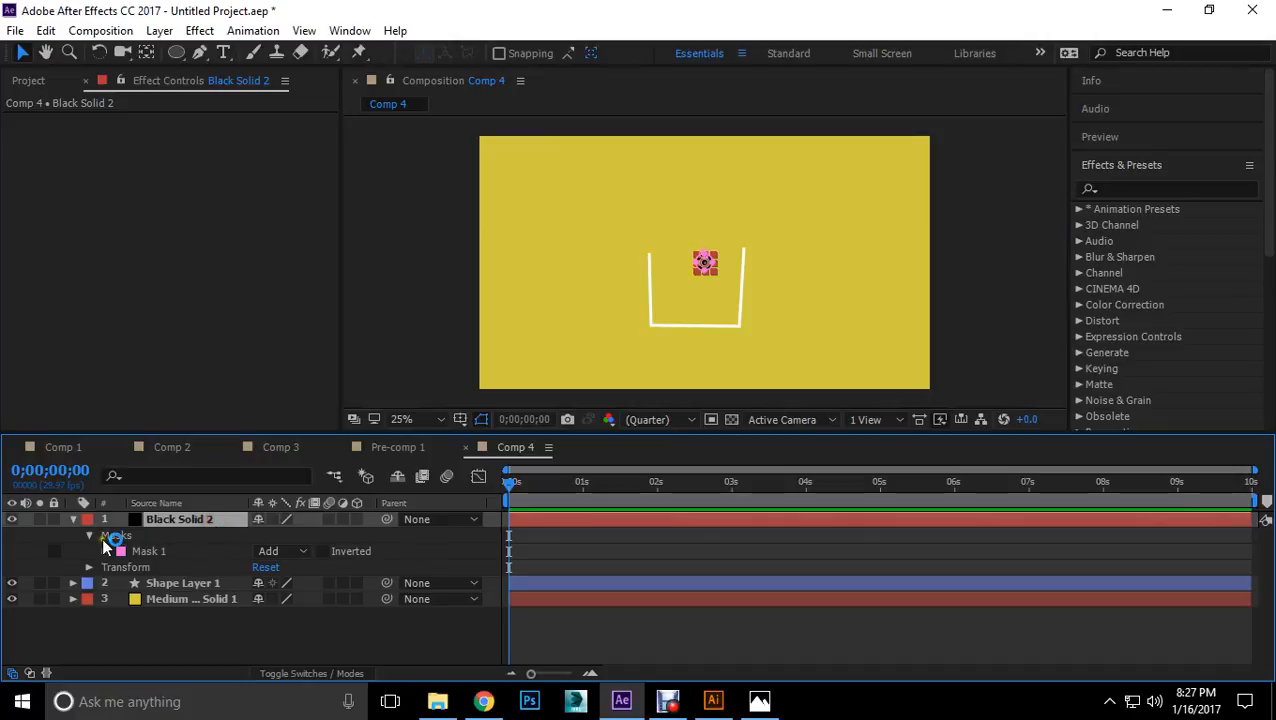
scroll(708, 260, up, 4)
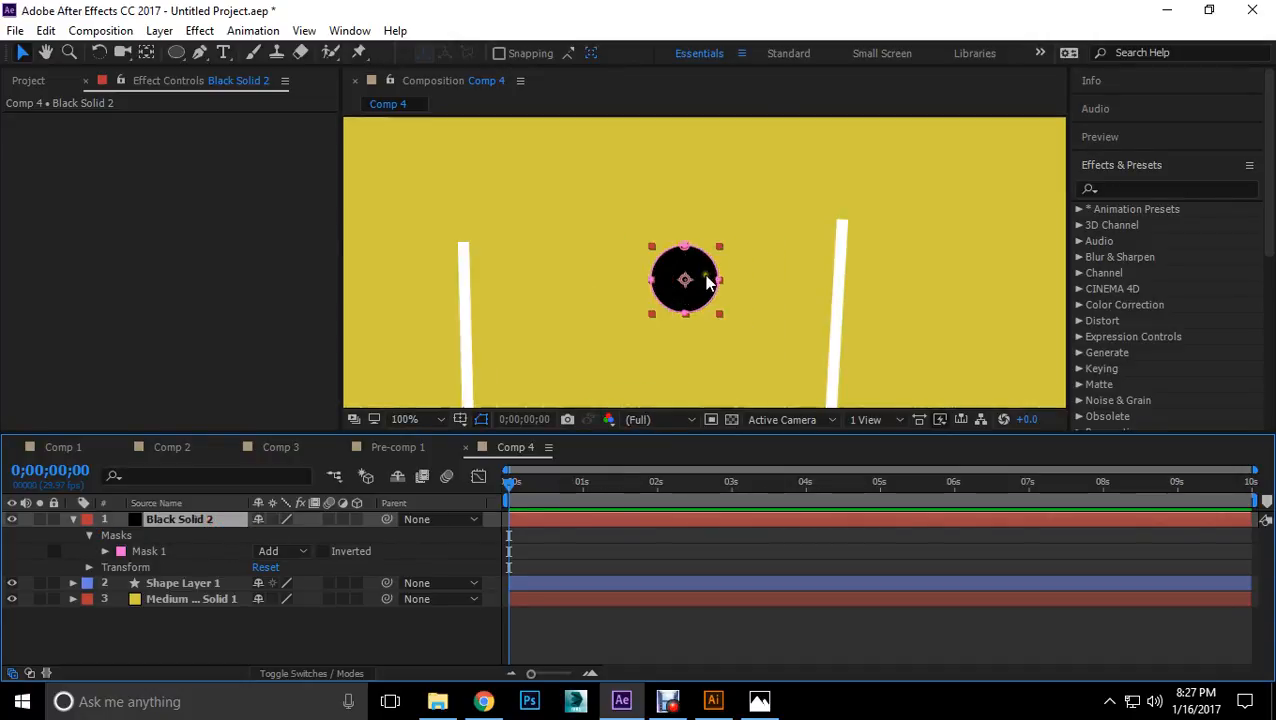
Step: Delete the black solid layer with the circular mask from the composition
drag(706, 262, 745, 210)
key(ctrl+z)
scroll(792, 282, down, 6)
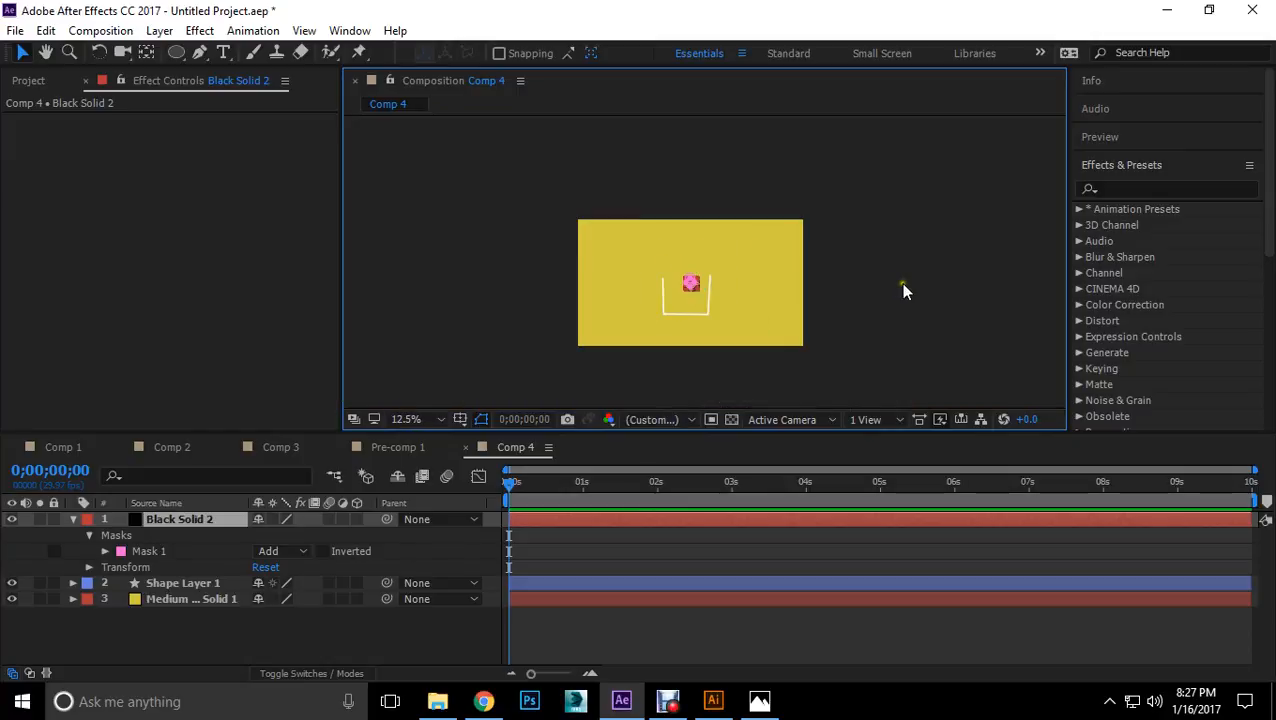
scroll(690, 283, up, 2)
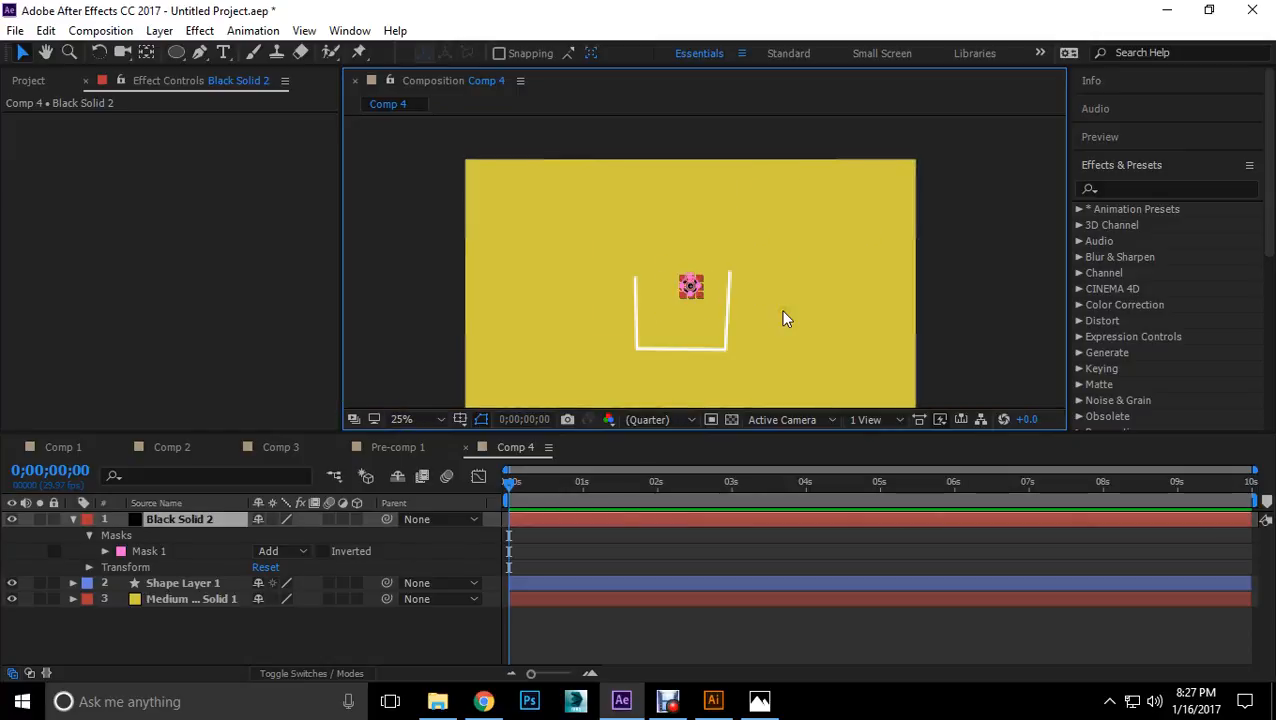
key(Delete)
Step: Add an empty shape layer and draw a small circle at the composition's centre with the Ellipse tool
right_click(264, 612)
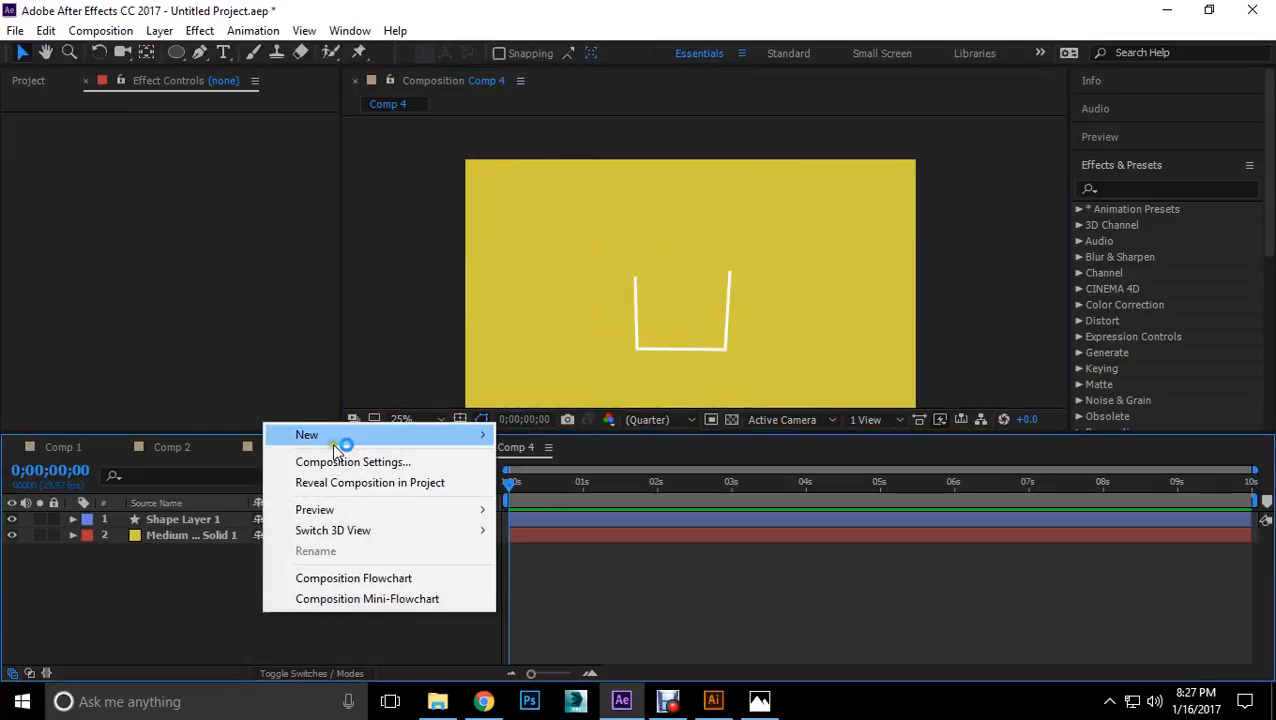
mouse_move(337, 440)
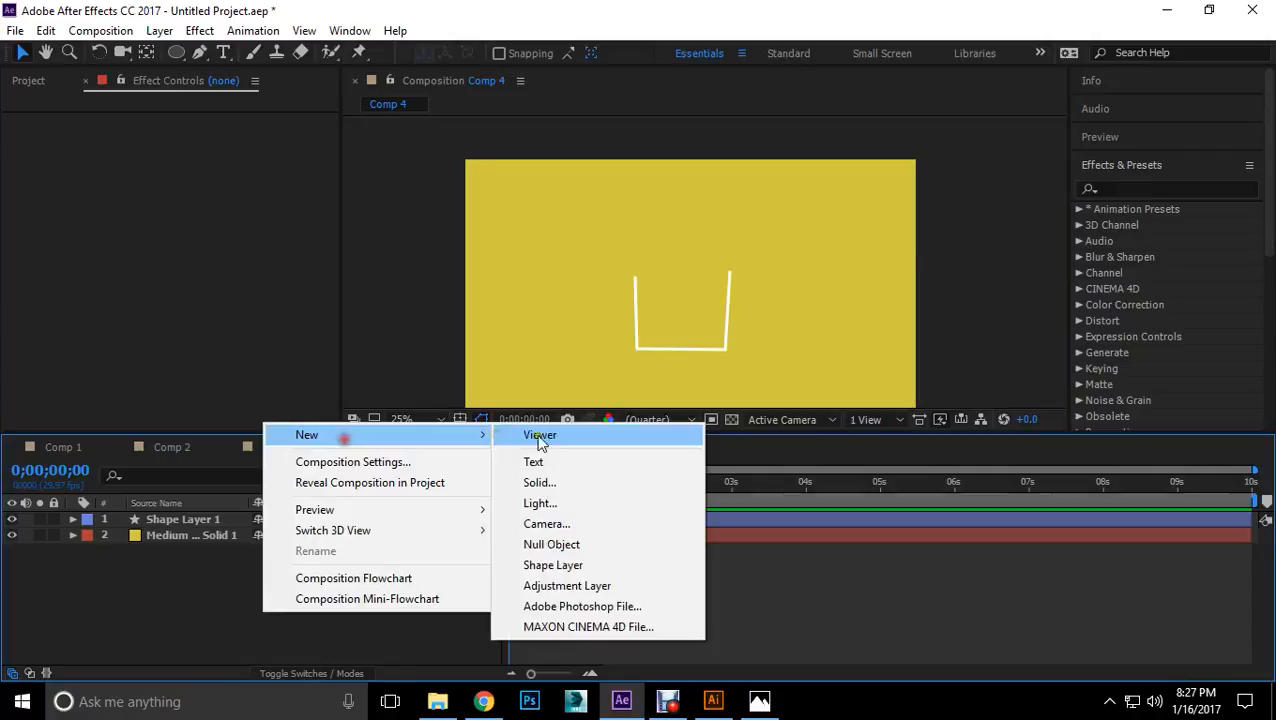
click(566, 566)
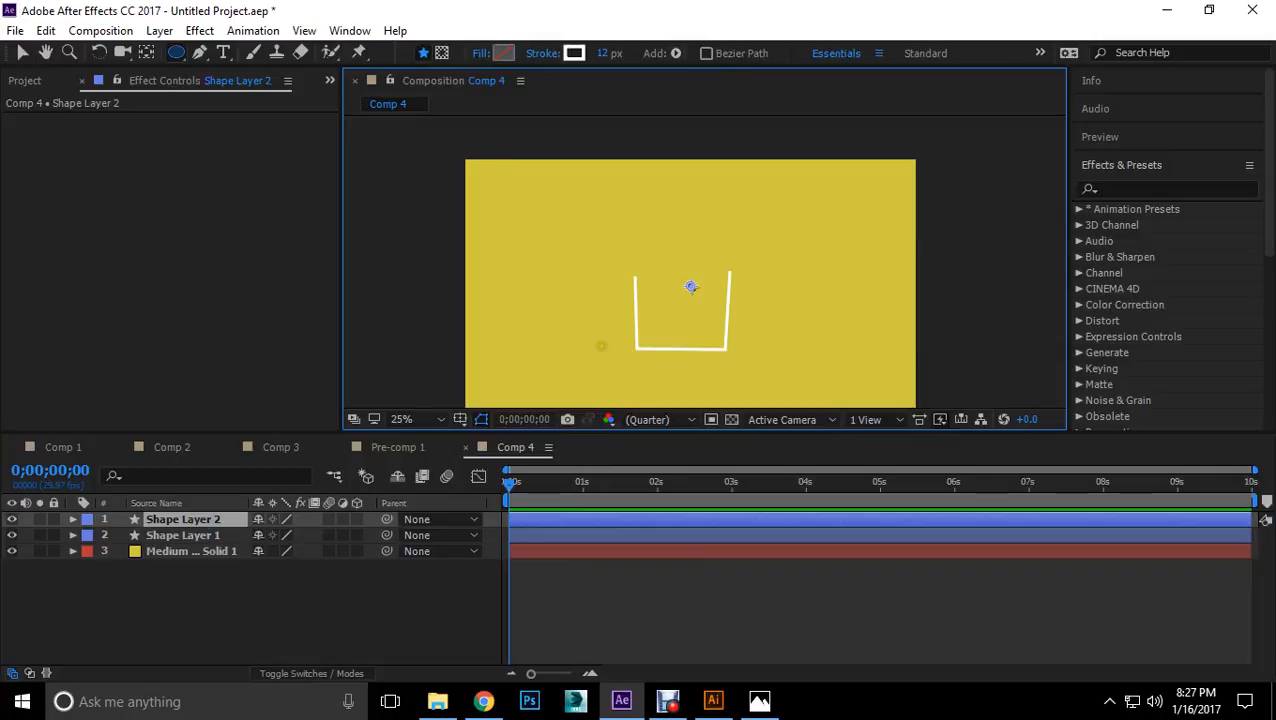
scroll(690, 287, up, 4)
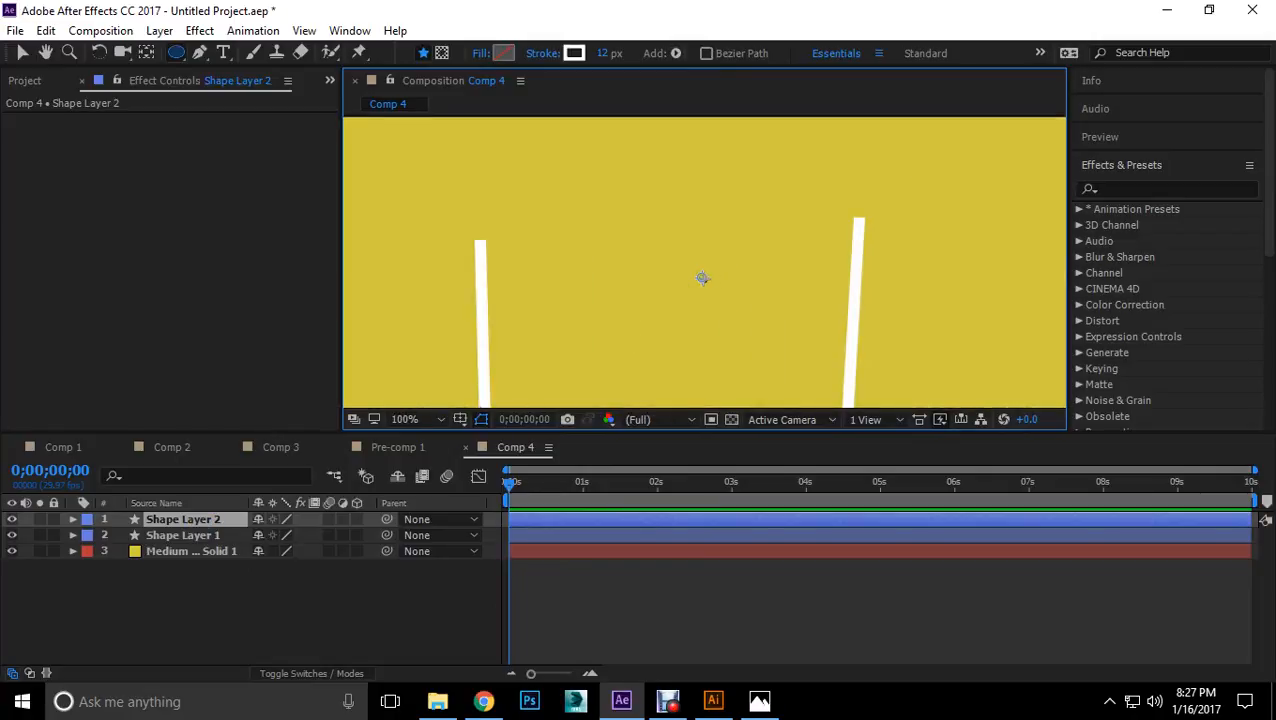
drag(702, 278, 726, 299)
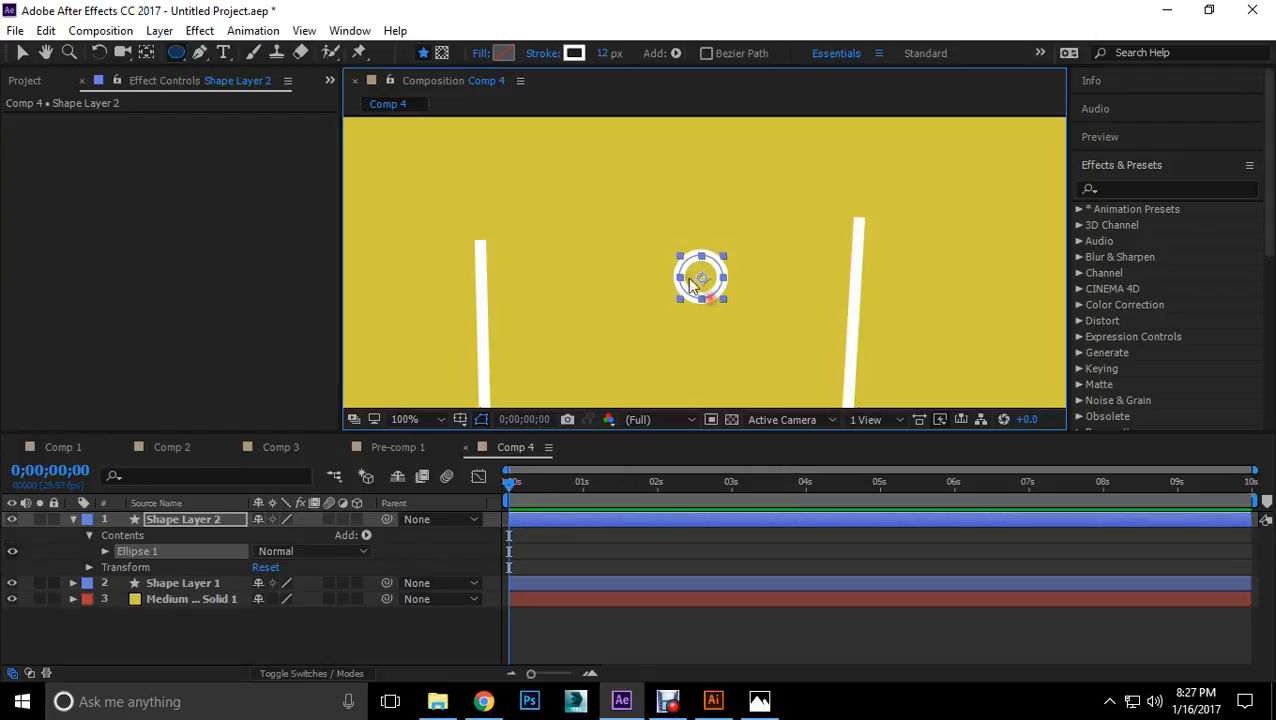
Step: Remove the small circle's stroke and give it a solid black fill, 000000
click(540, 53)
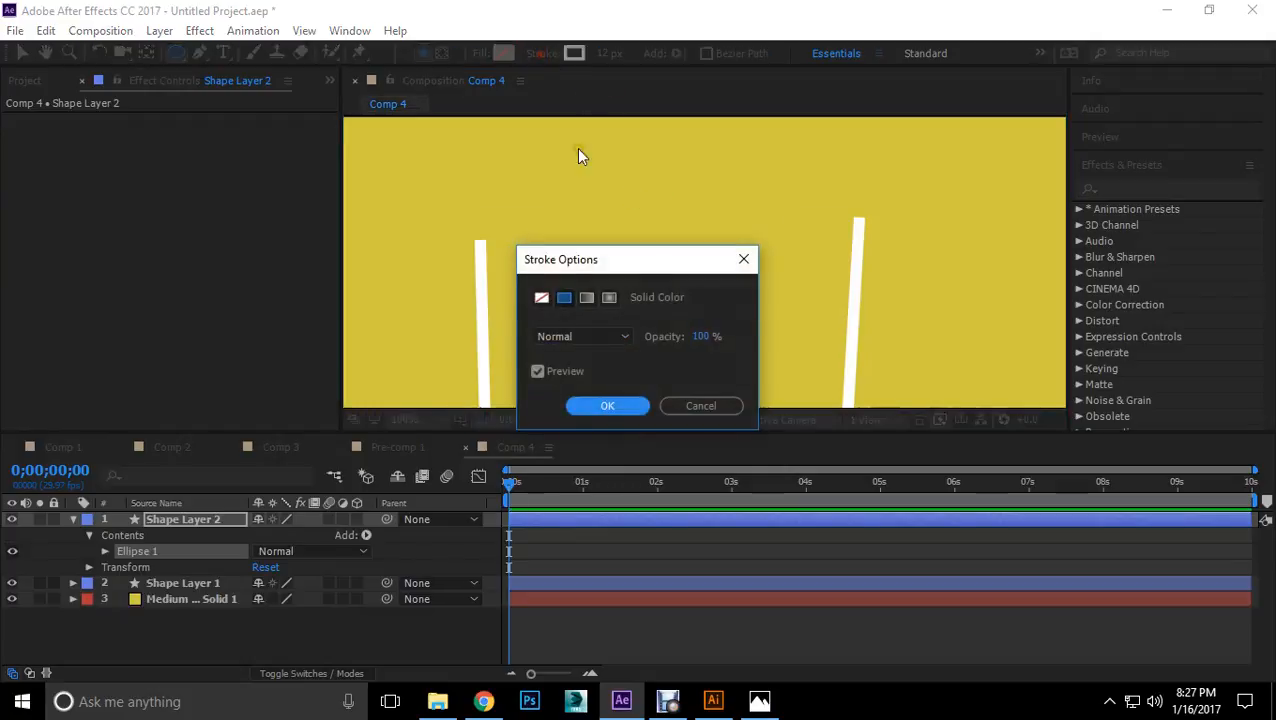
click(539, 296)
click(604, 404)
click(503, 53)
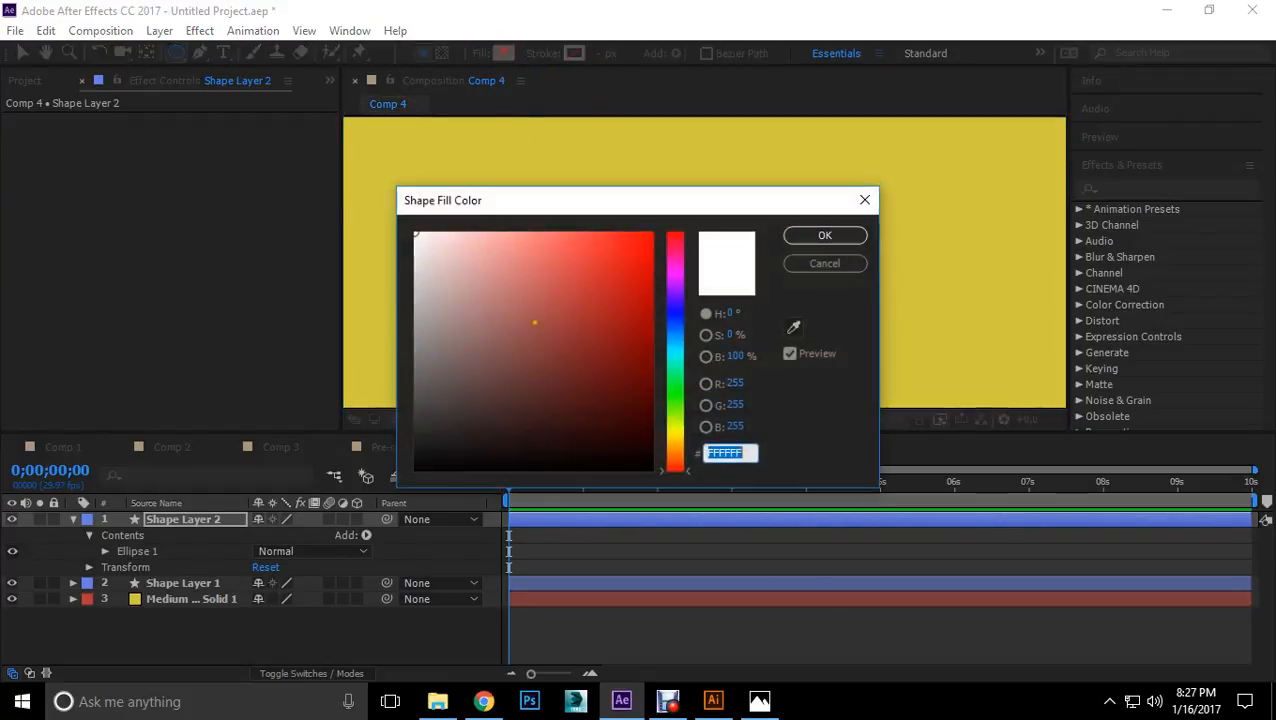
click(801, 240)
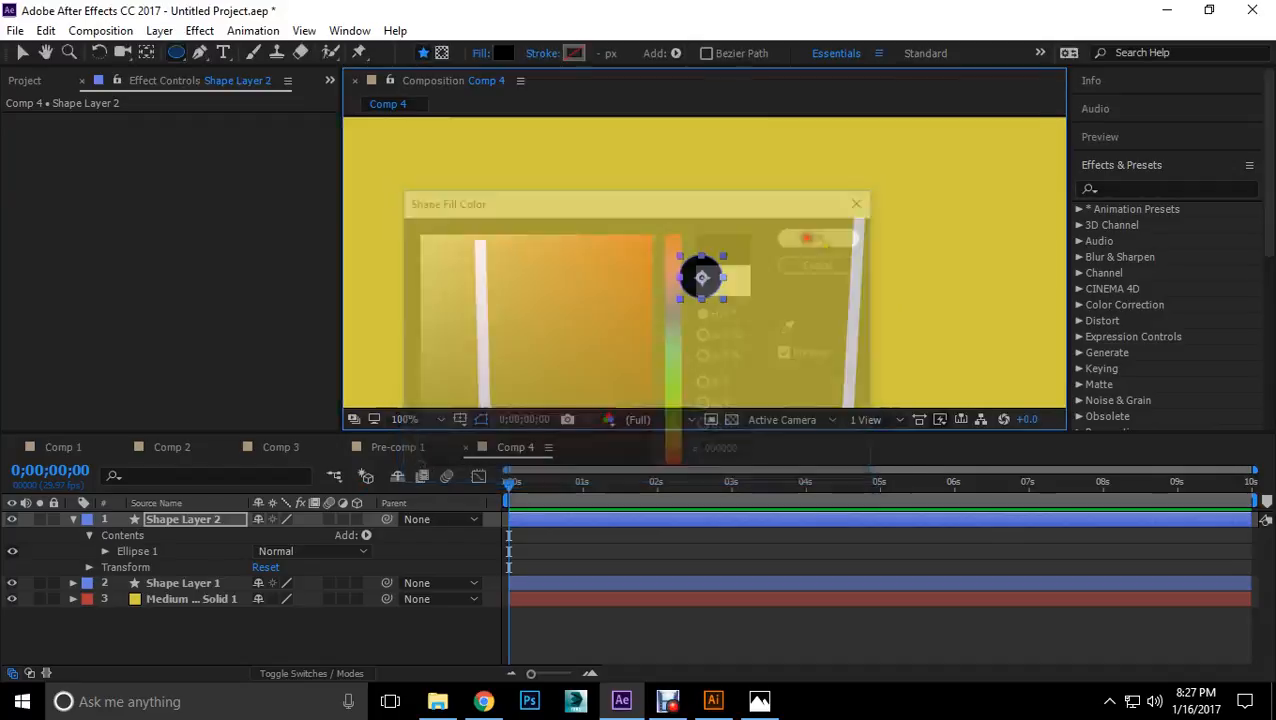
Step: Duplicate the black circle five times within its shape layer and scatter the copies around the cup's opening
click(20, 52)
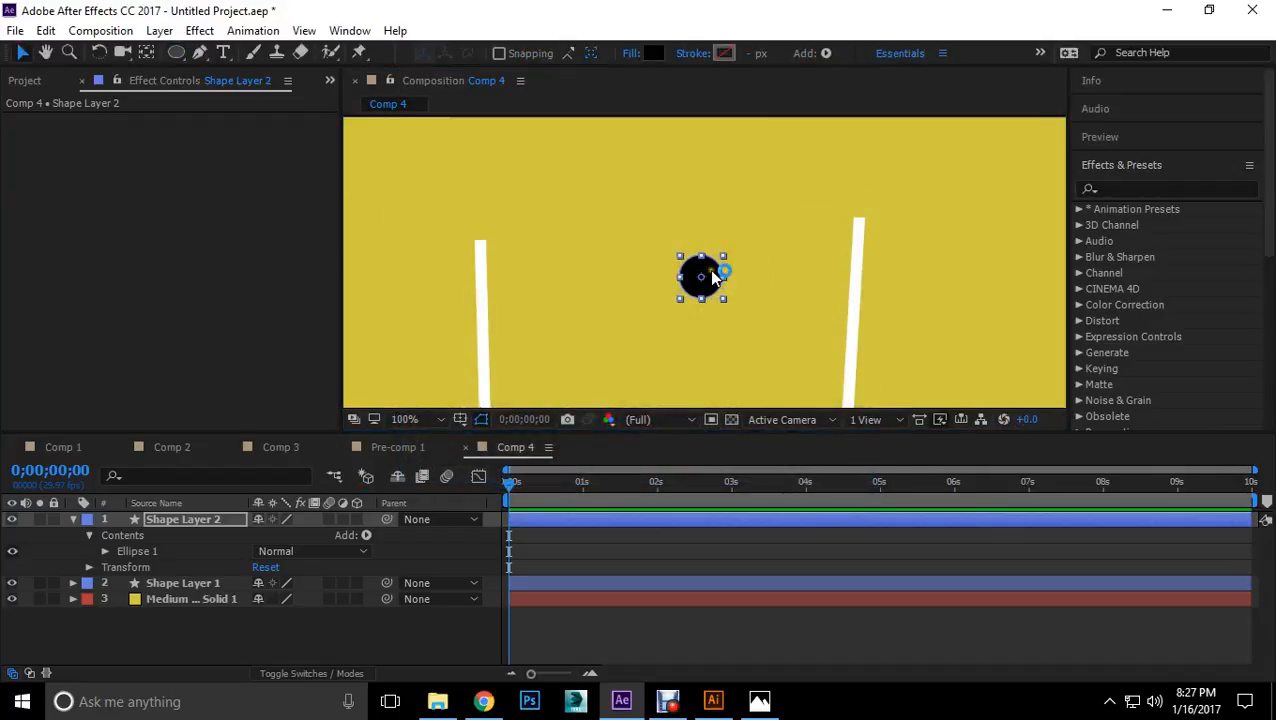
key(ctrl+d)
drag(701, 276, 789, 257)
key(ctrl+d)
key(ctrl+d)
key(ctrl+d)
key(ctrl+d)
scroll(760, 260, down, 4)
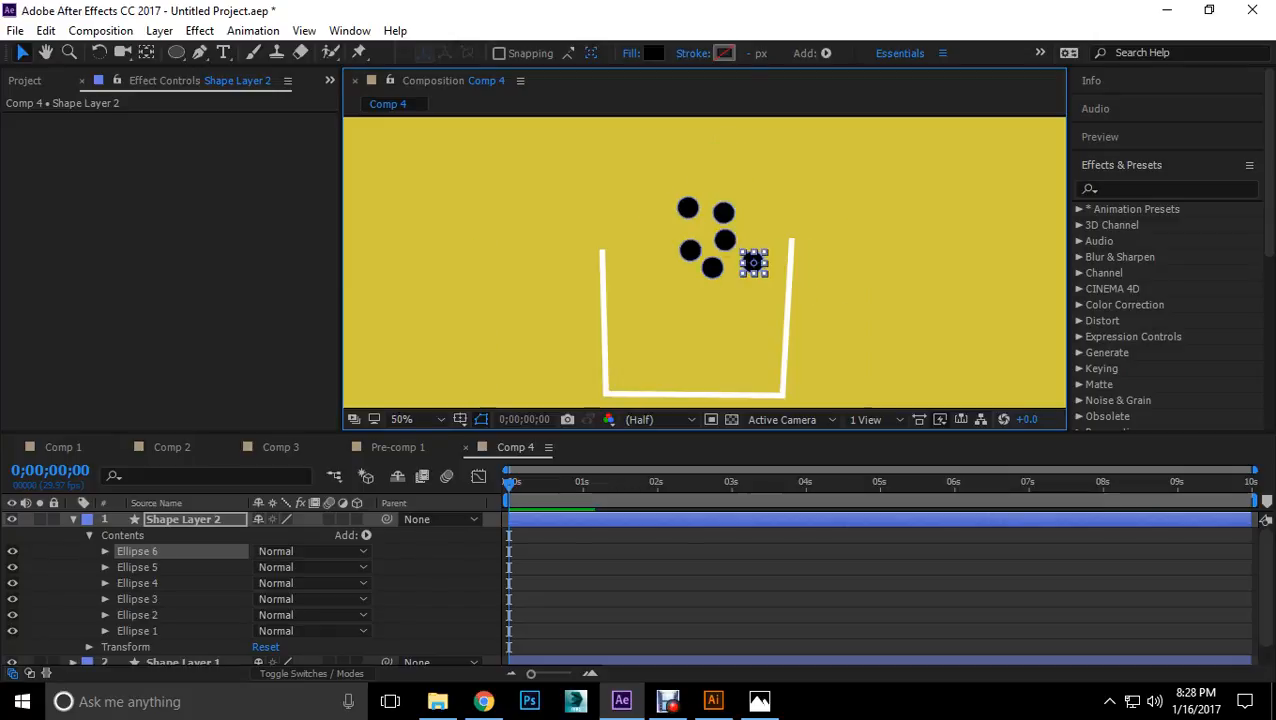
Step: Collapse the circles' shape layer and rename the cup outline's layer as Pot
click(73, 519)
click(207, 604)
click(207, 537)
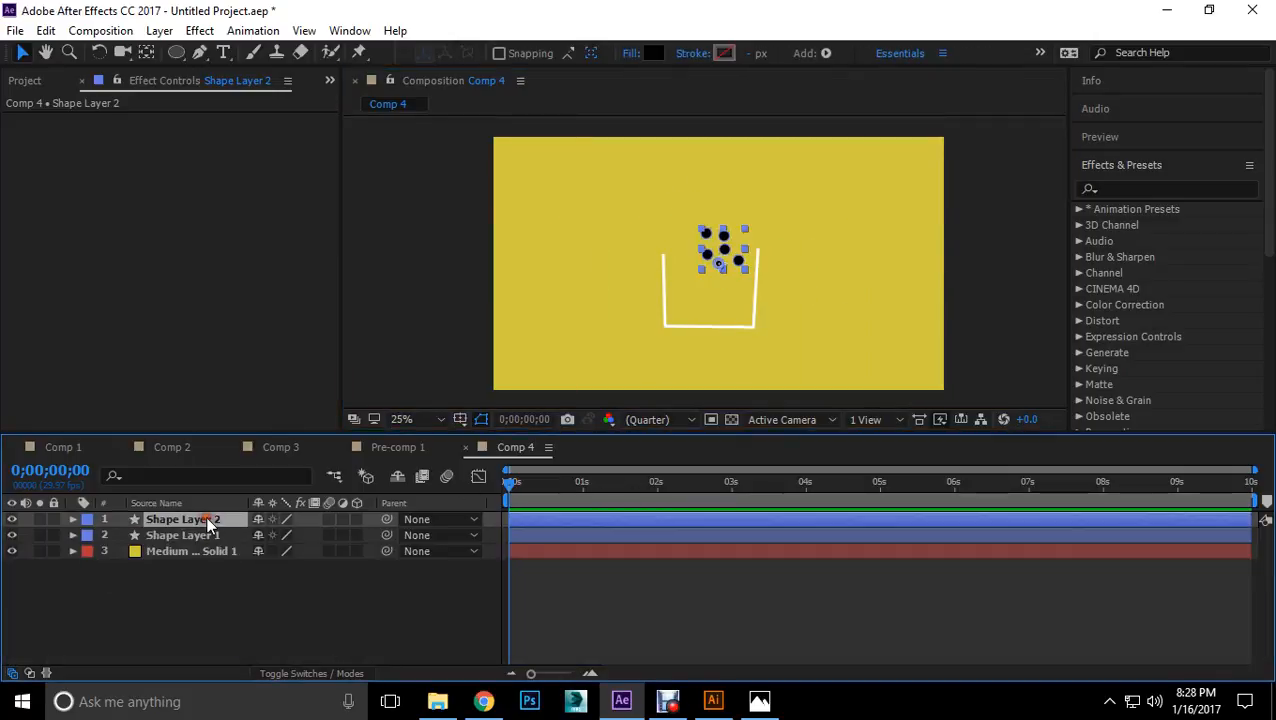
right_click(199, 538)
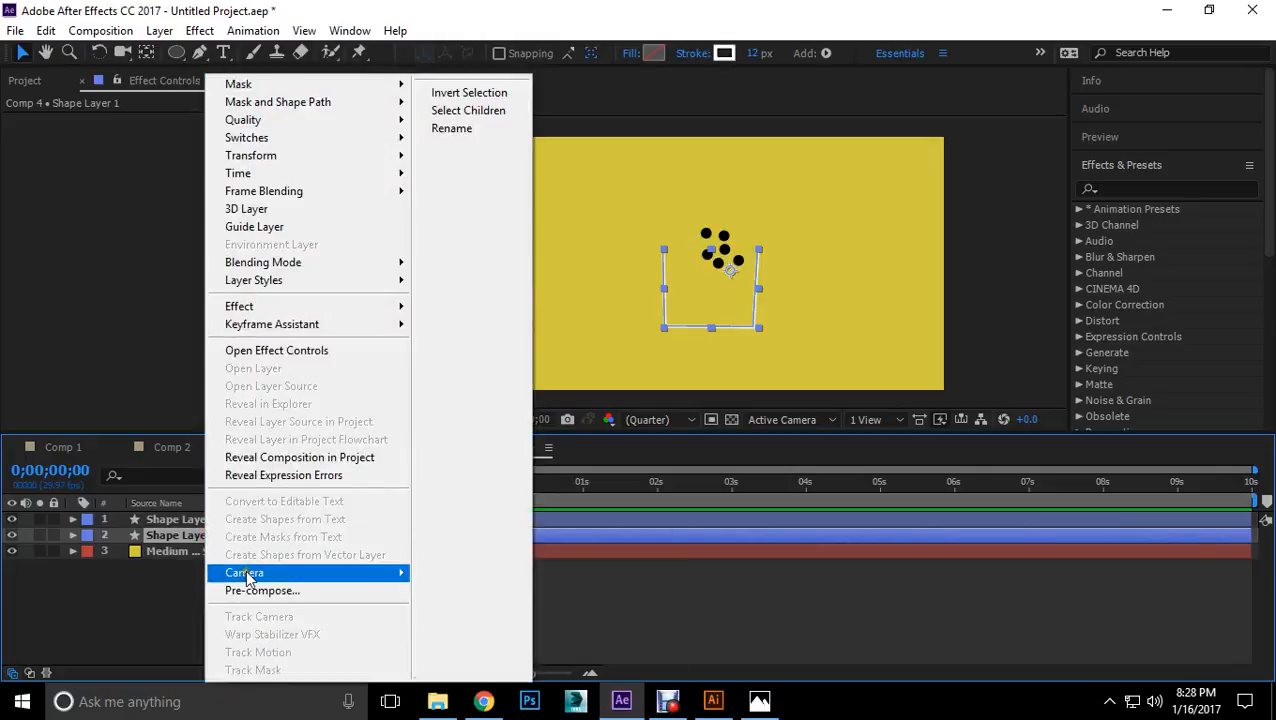
click(455, 129)
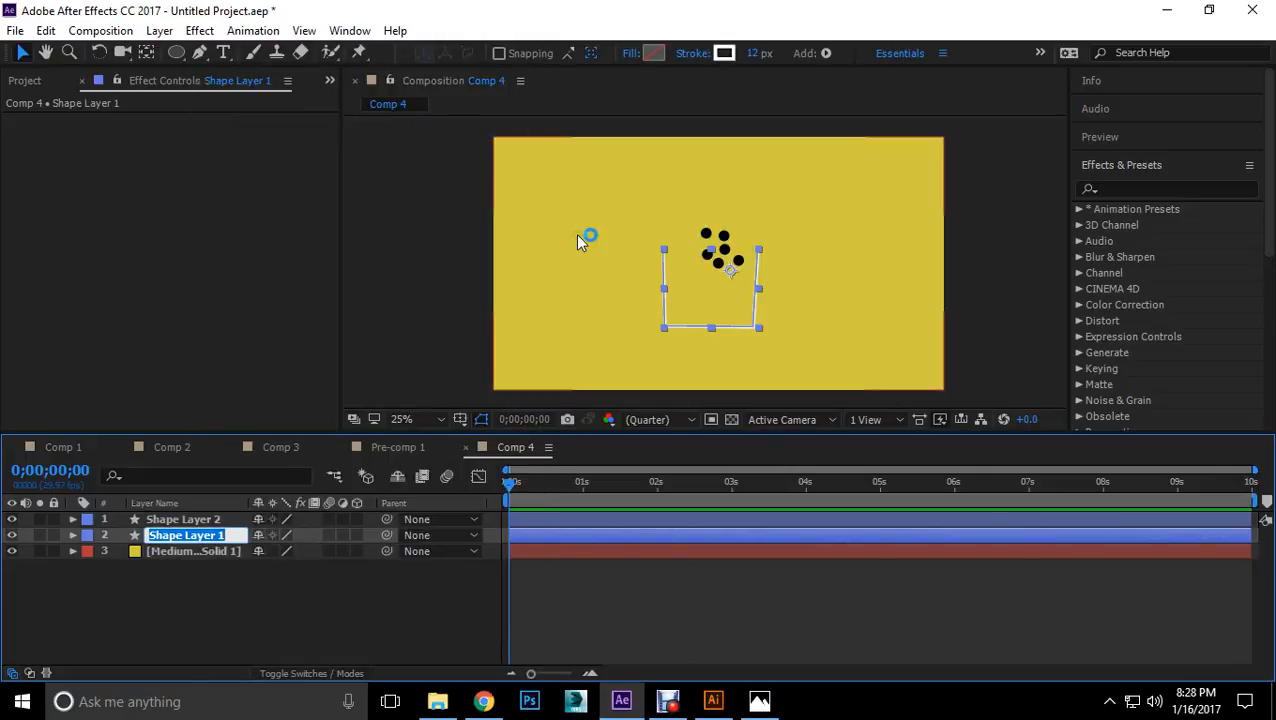
text(Po)
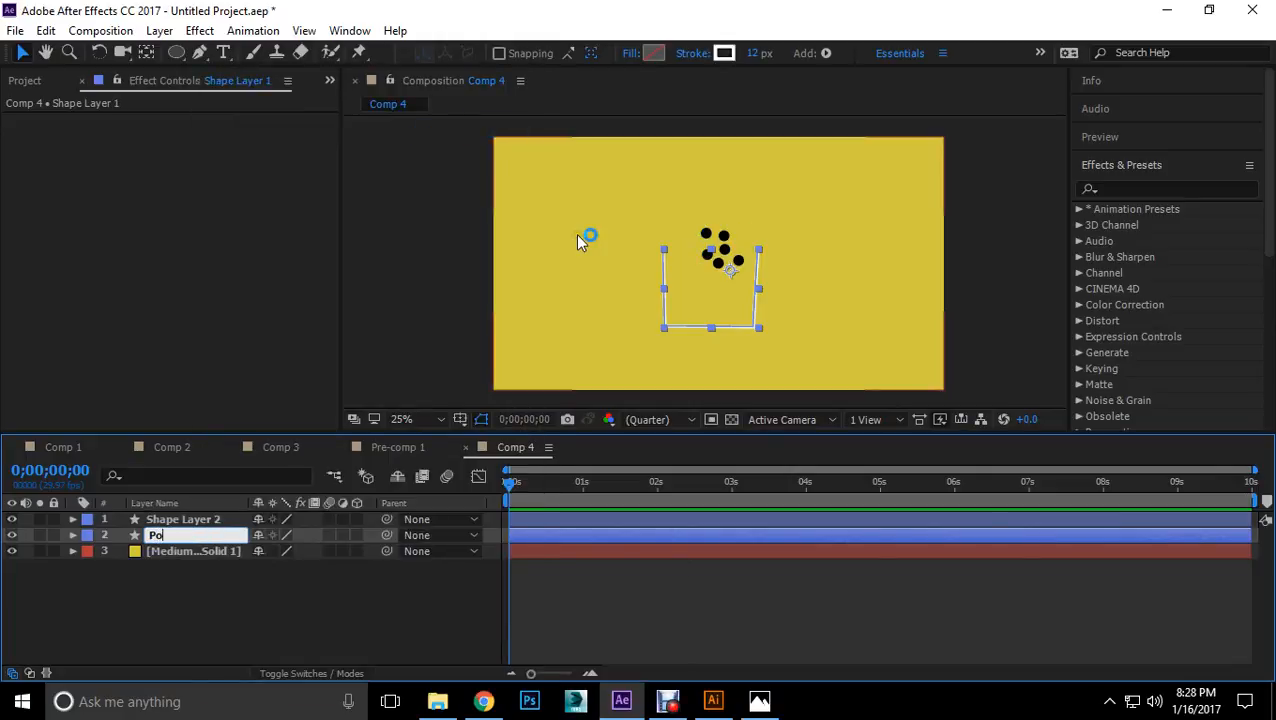
text(t)
click(230, 622)
Step: Rename the yellow background solid's layer as BG
right_click(197, 559)
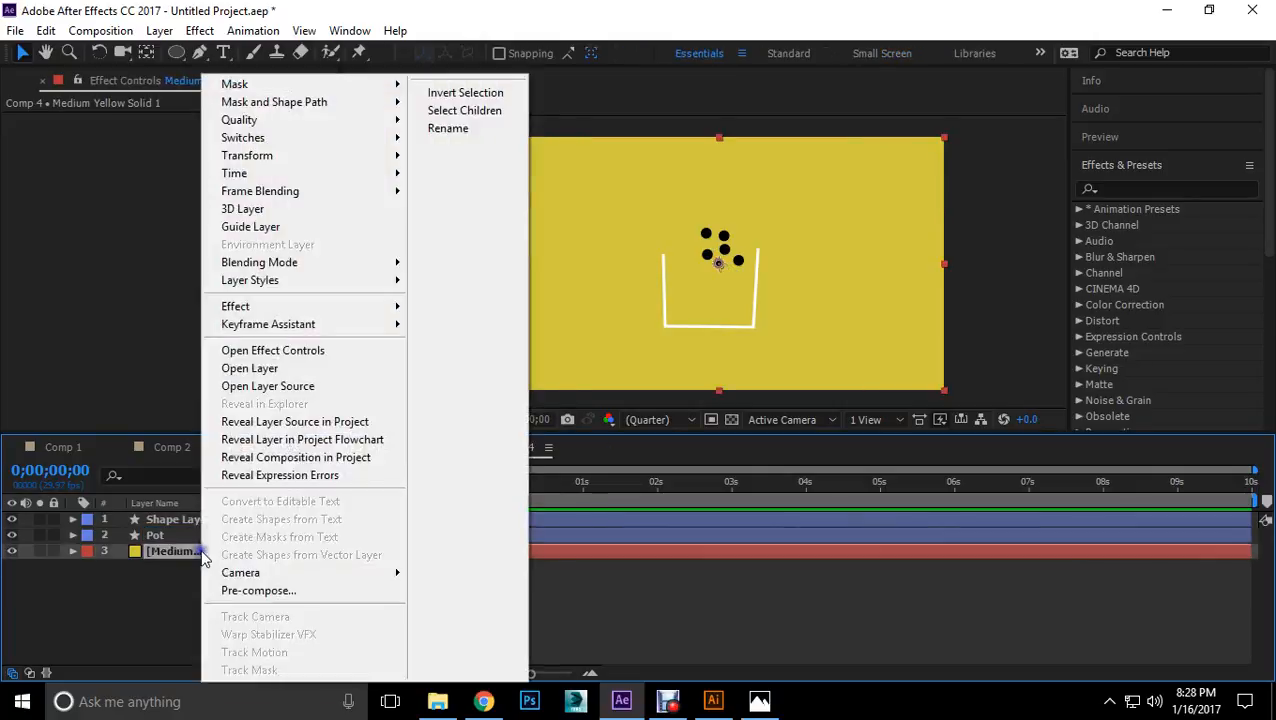
click(441, 131)
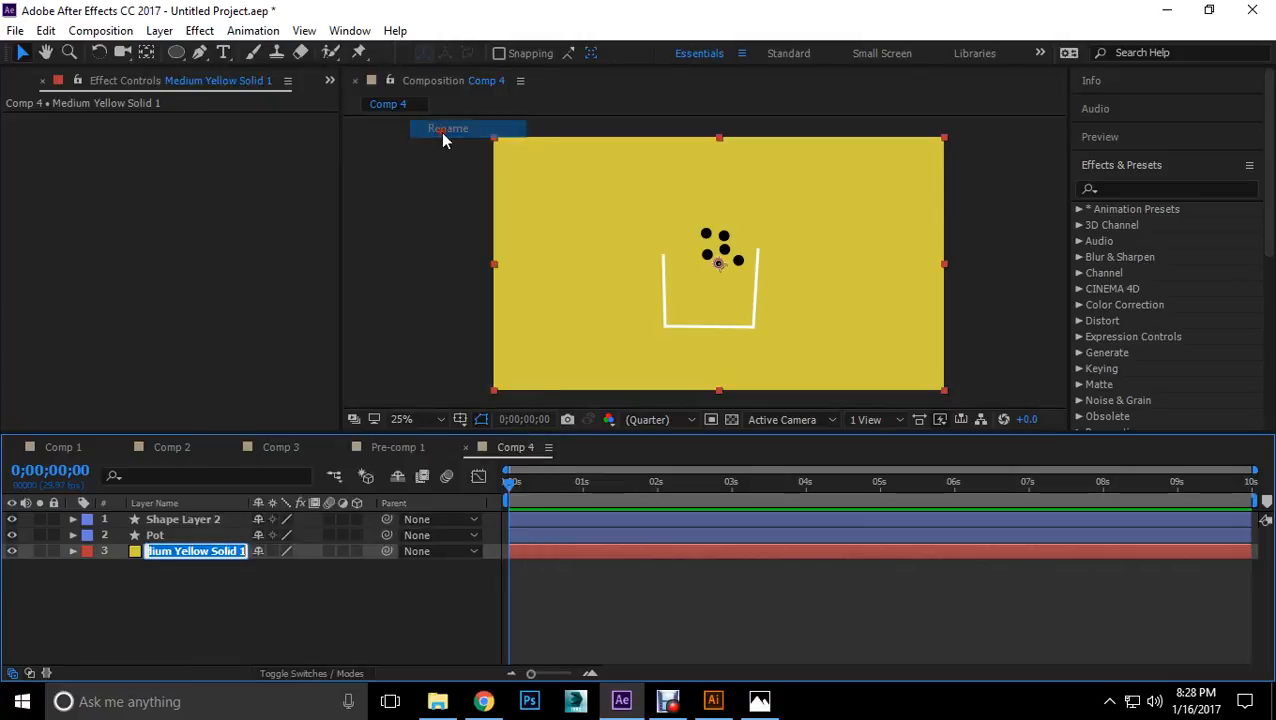
text(BG)
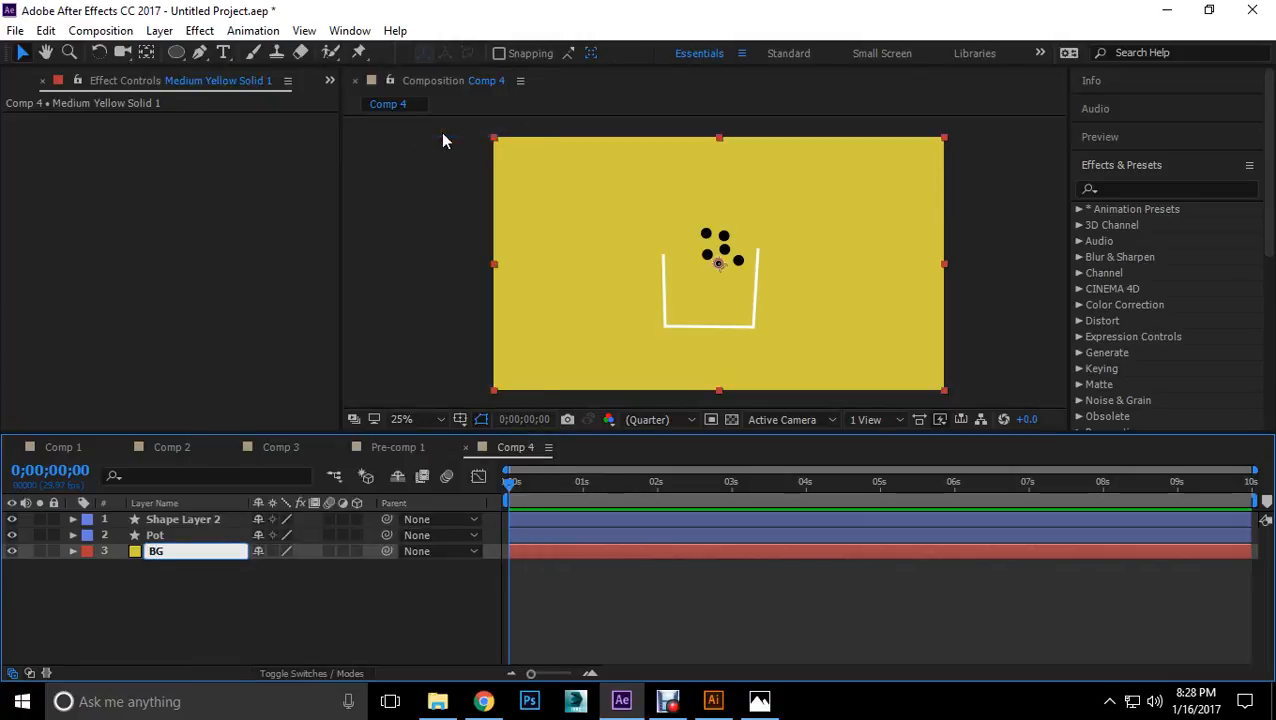
click(285, 626)
Step: Rename the shape layer holding the black circles as Balls
click(191, 517)
right_click(192, 518)
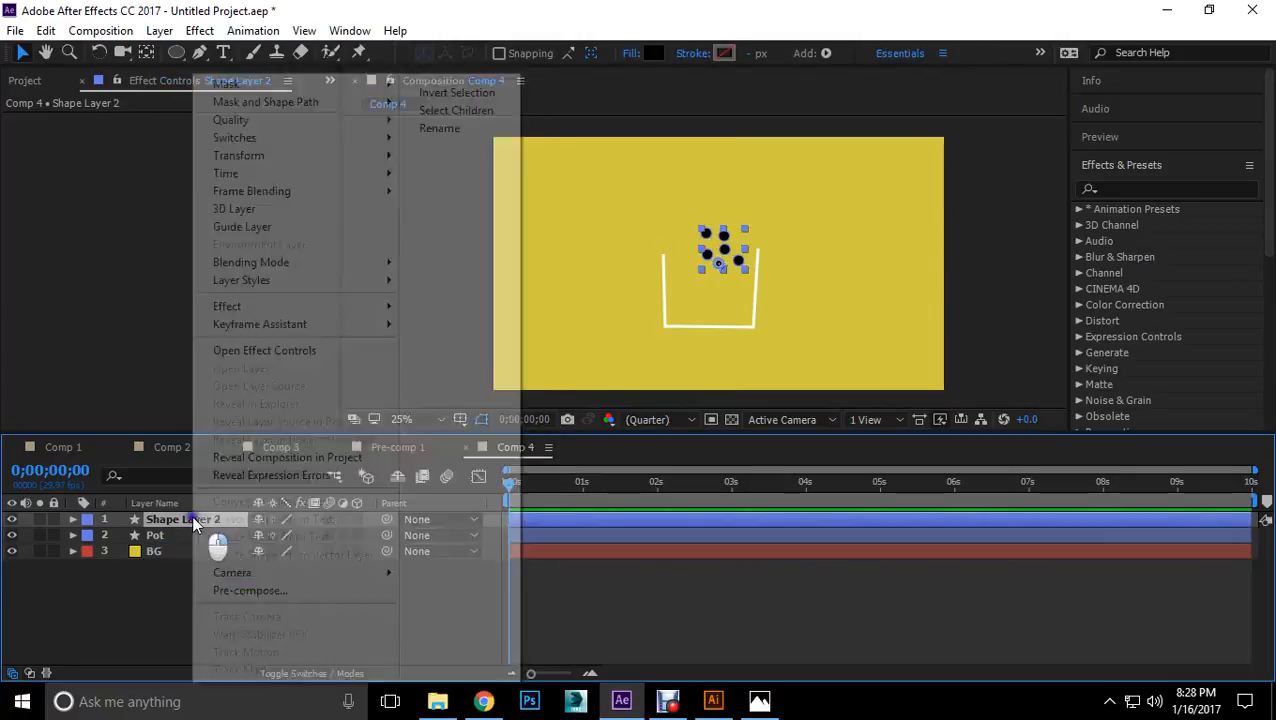
click(455, 129)
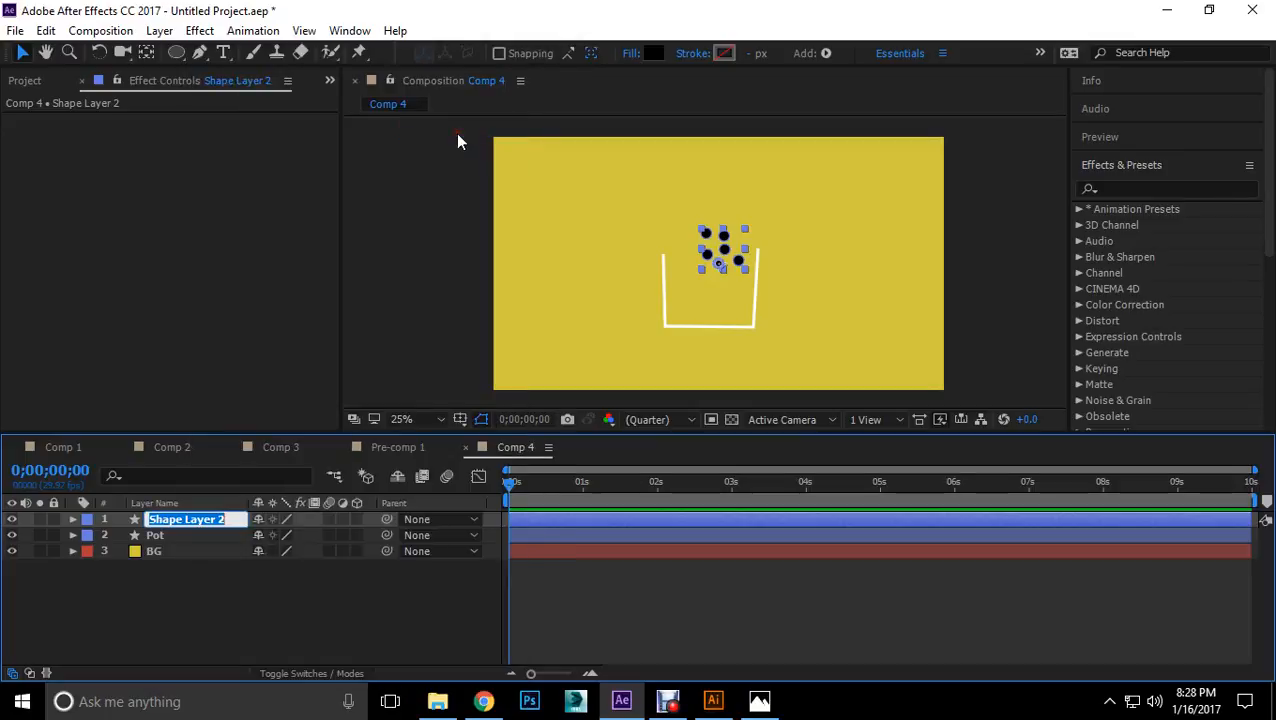
text(Balls)
key(Return)
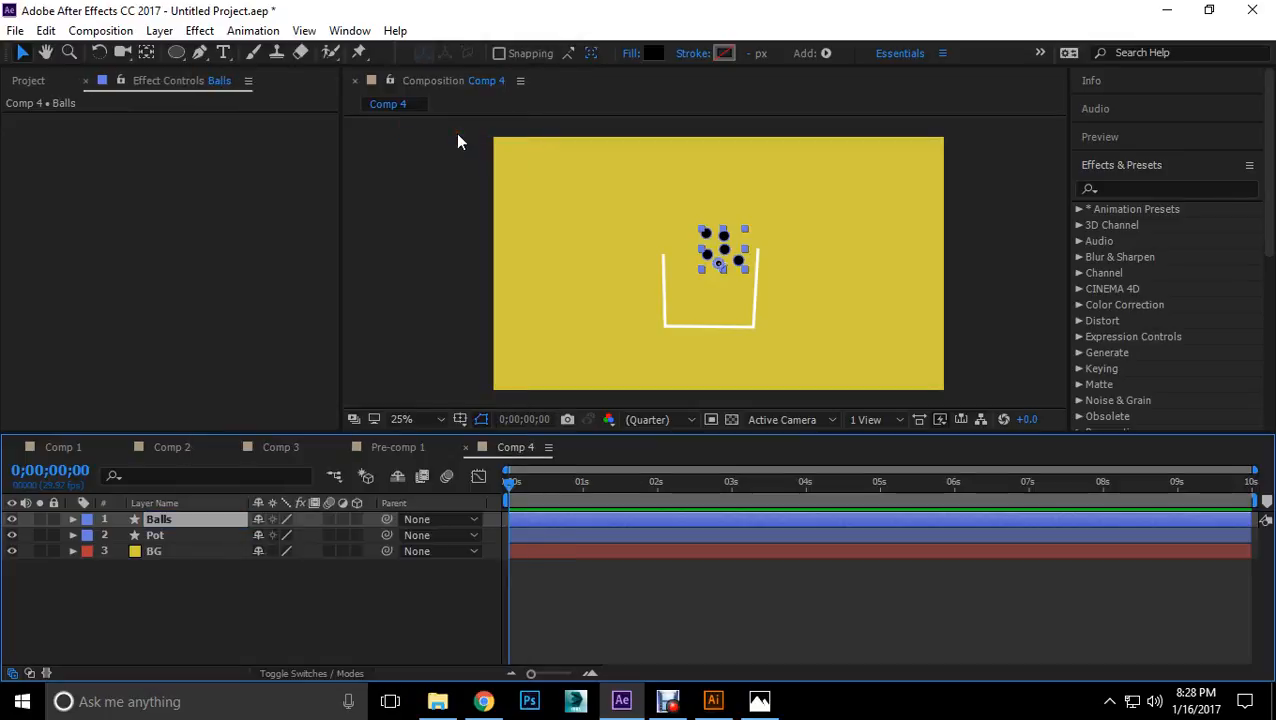
Step: Duplicate the Balls layer five times
click(170, 585)
click(180, 520)
key(ctrl+d)
key(ctrl+d)
key(ctrl+d)
key(ctrl+d)
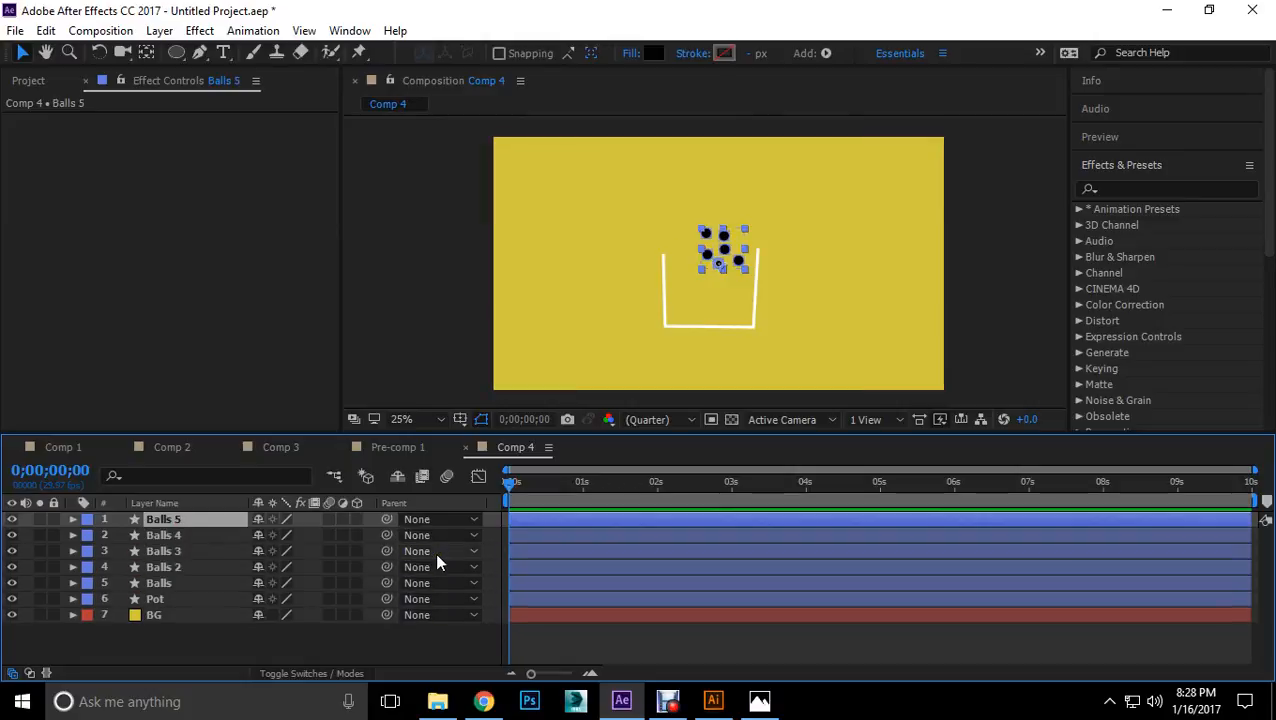
key(ctrl+d)
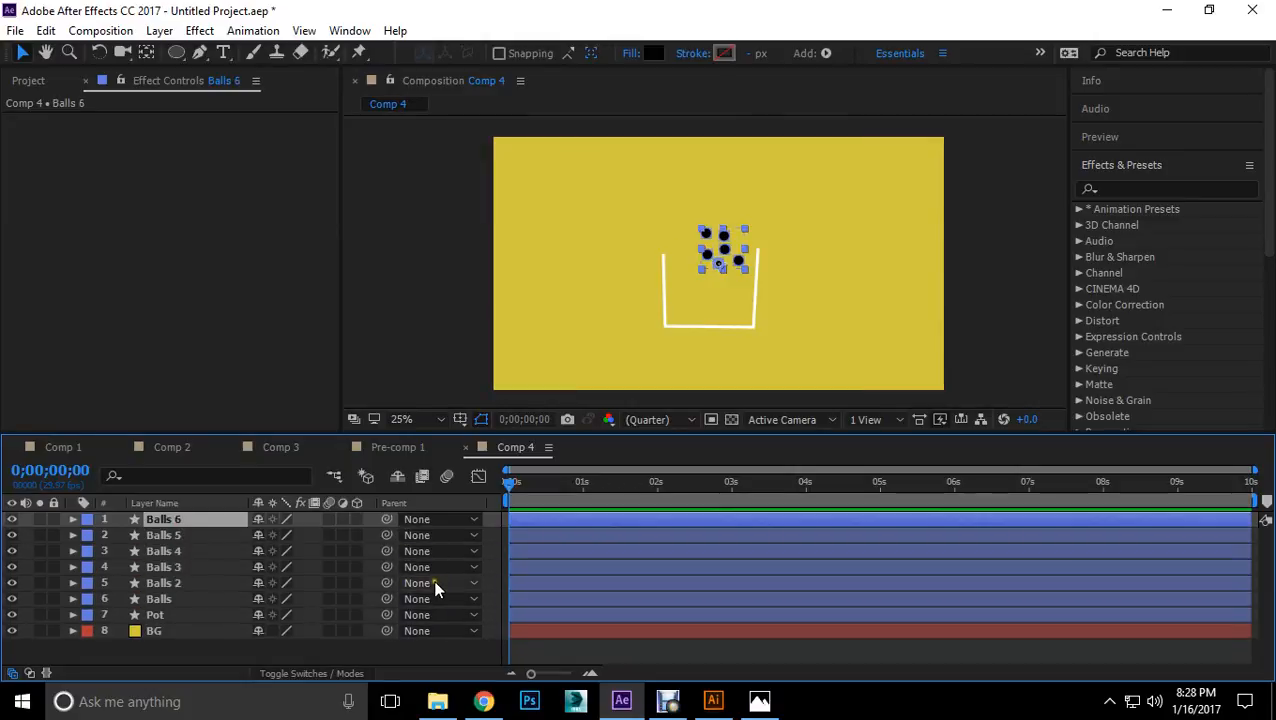
Step: Spread the Balls layer copies into a tall cluster of circles above and just inside the cup's opening
drag(722, 247, 740, 213)
drag(730, 257, 716, 181)
click(726, 251)
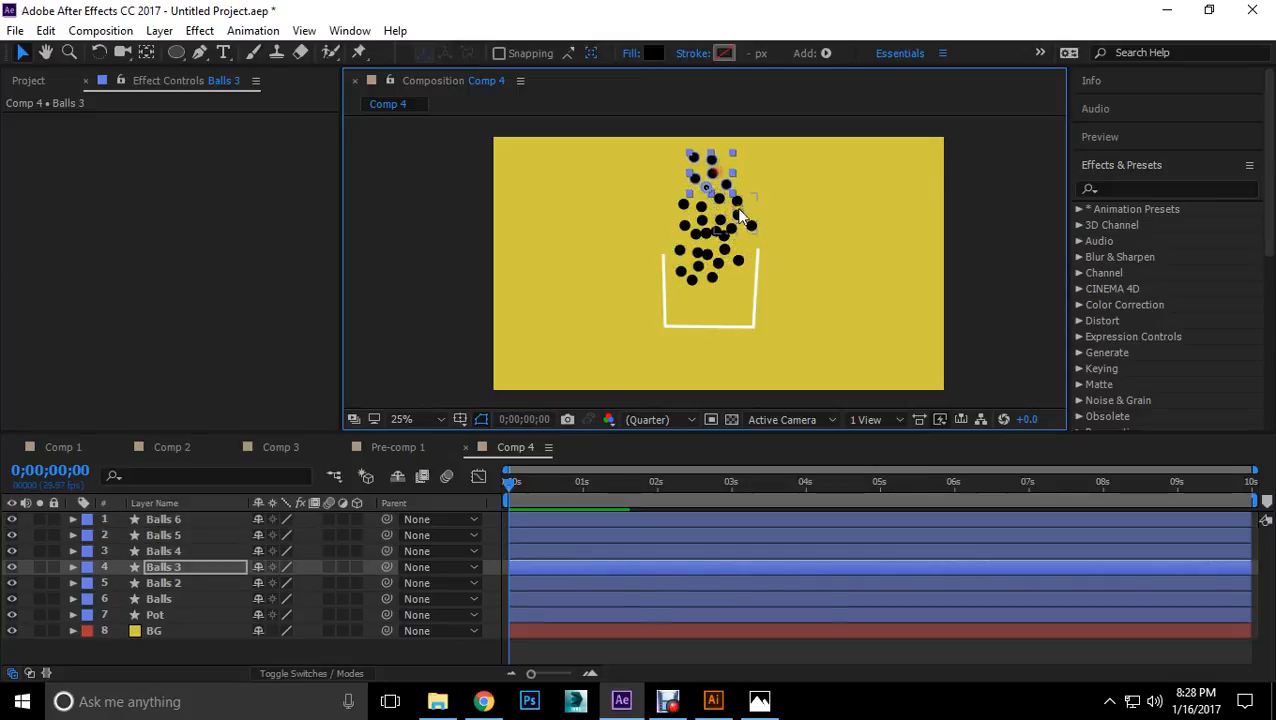
drag(733, 229, 692, 256)
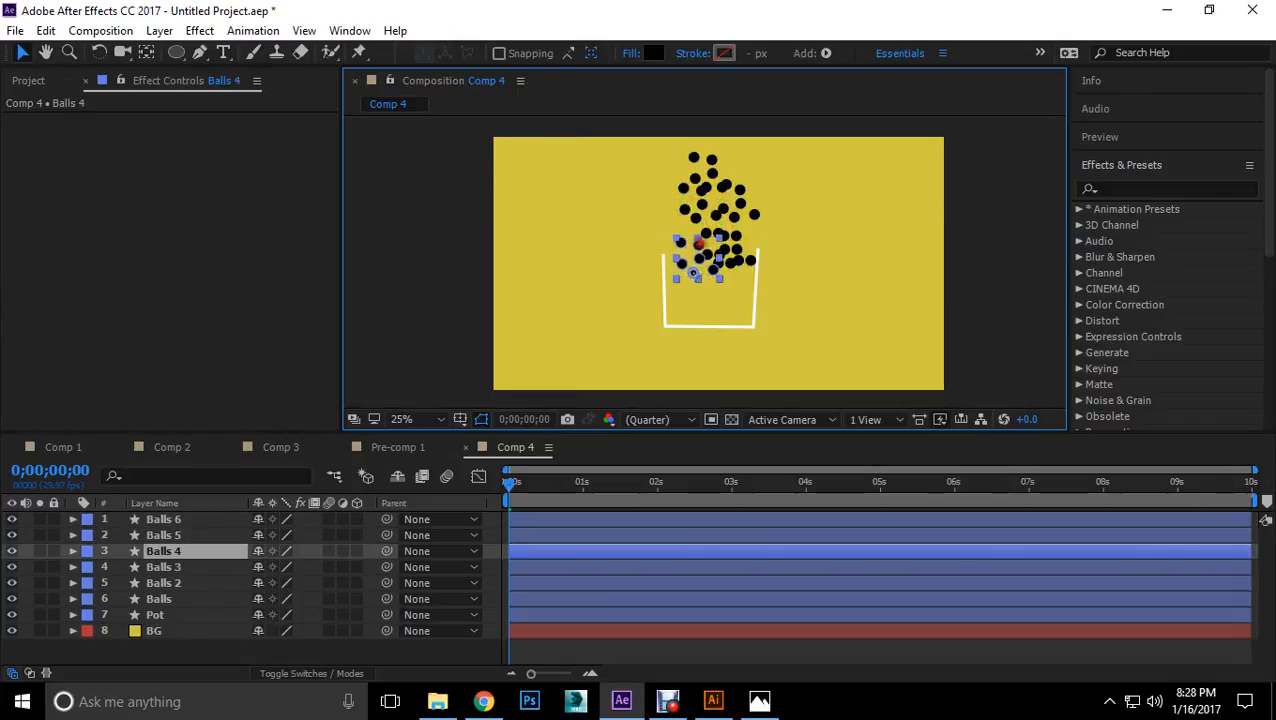
click(958, 239)
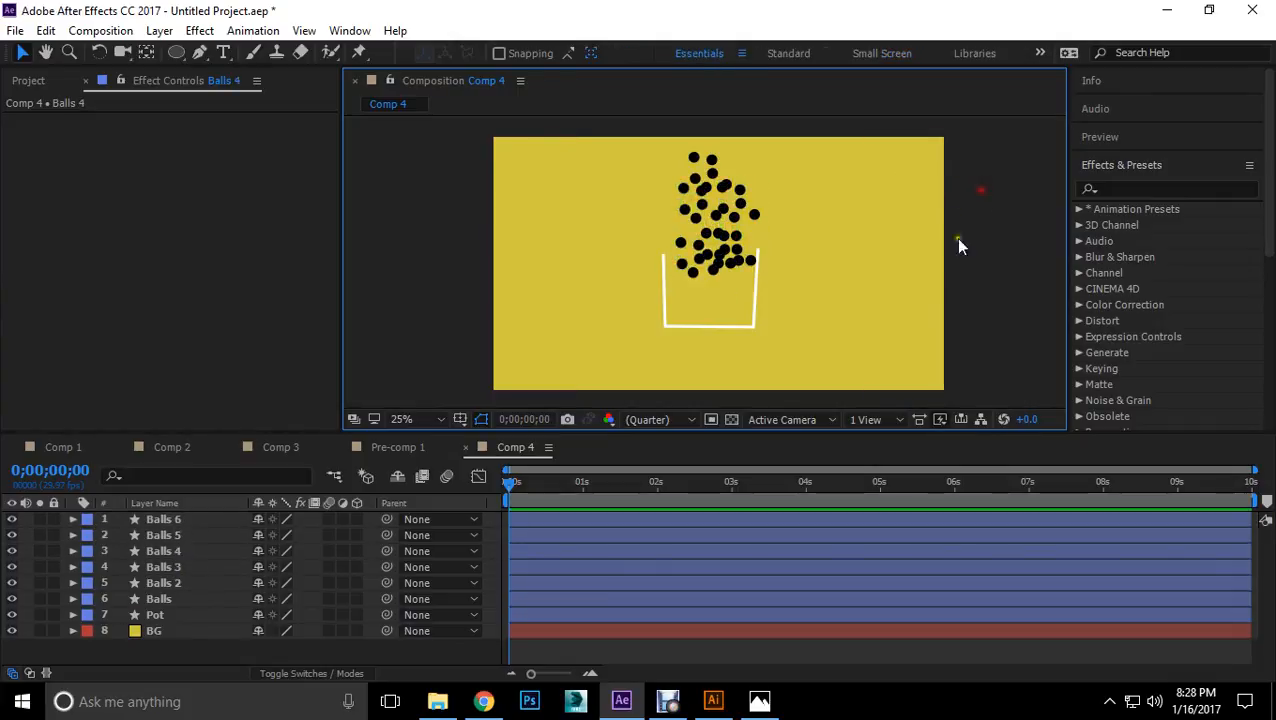
click(755, 264)
click(746, 218)
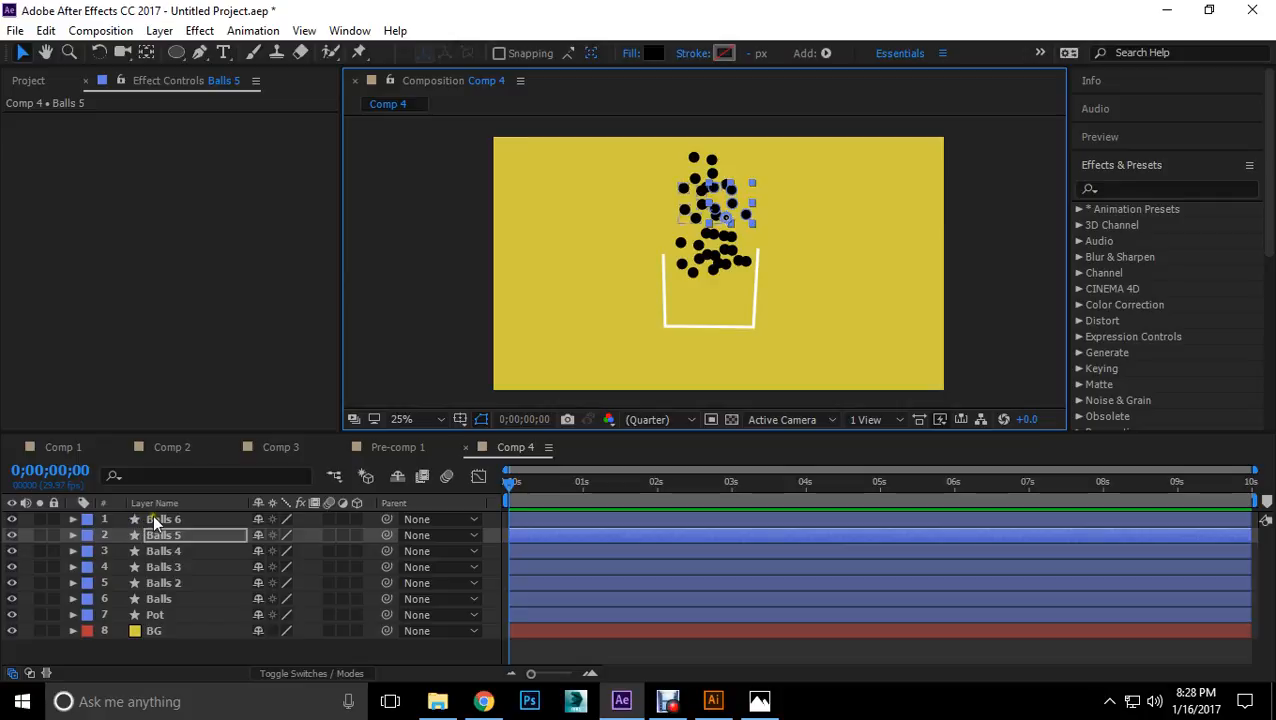
Step: Launch Newton 2 on the composition and separate the shapes of all six Balls layers into individual layers
click(252, 30)
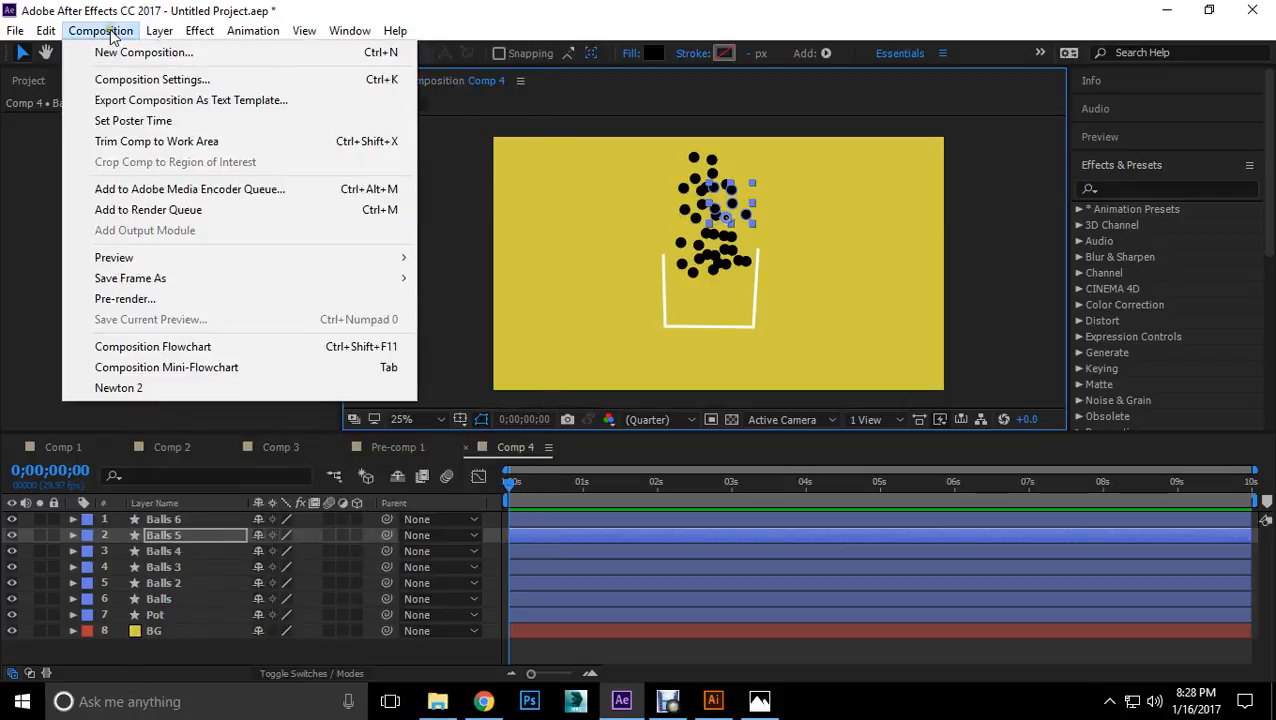
click(140, 388)
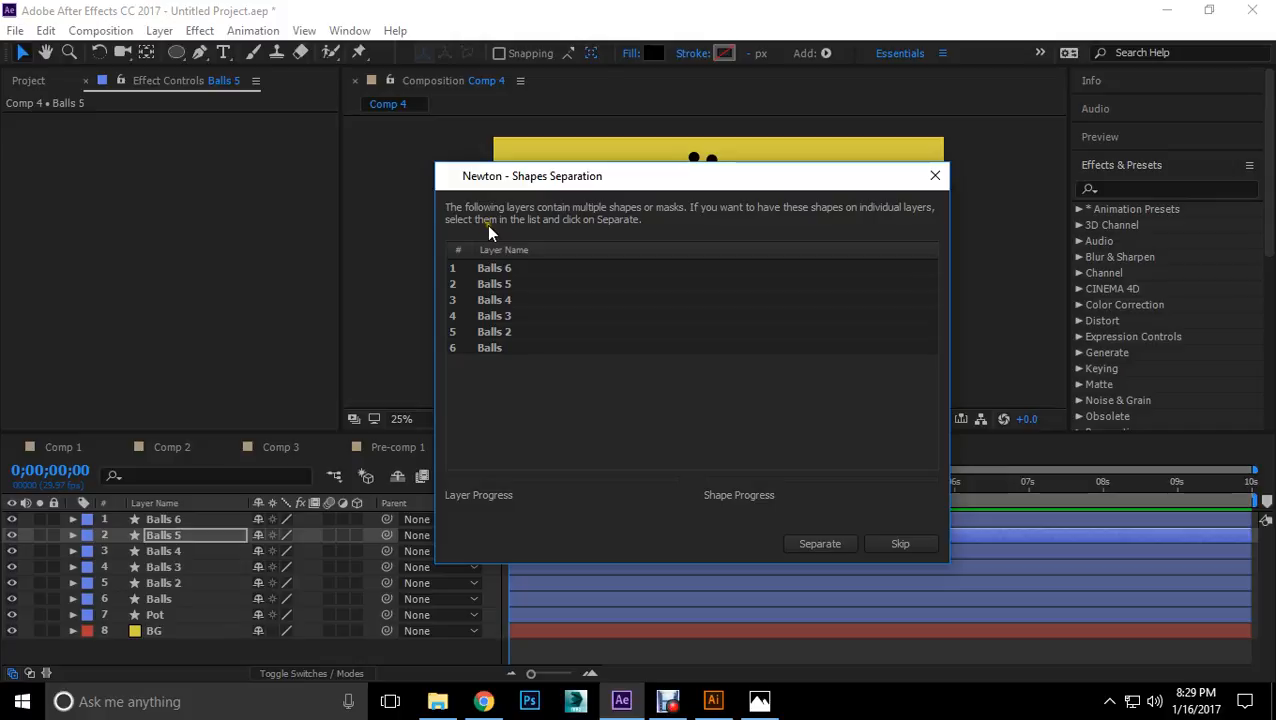
click(520, 274)
shift+click(516, 346)
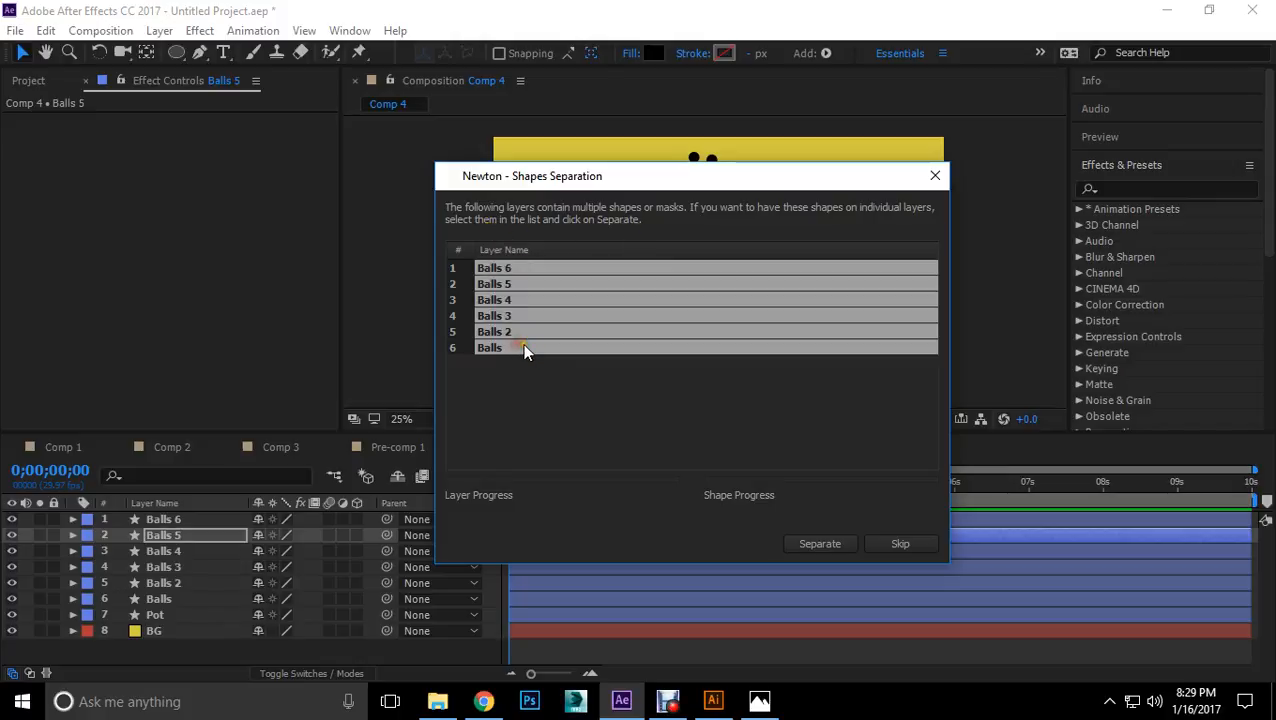
click(818, 543)
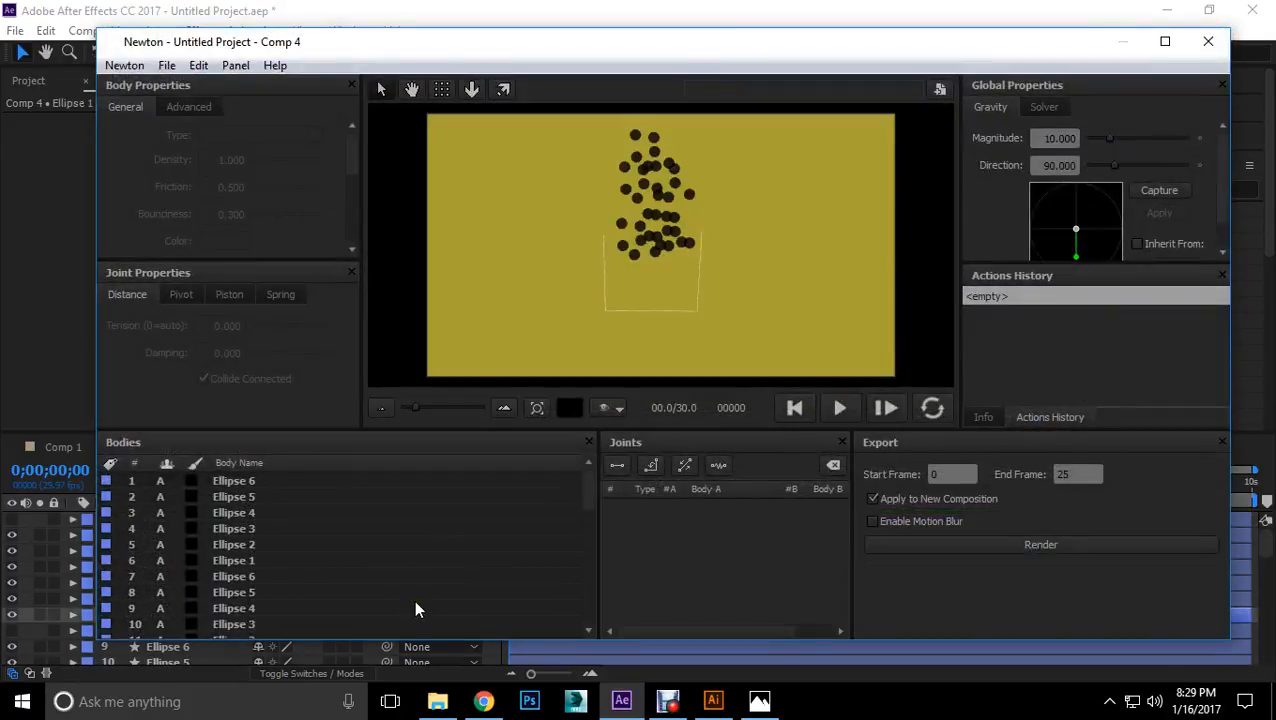
Step: Set the body type of BG to Dead and the body type of Pot to Static
drag(592, 502, 591, 614)
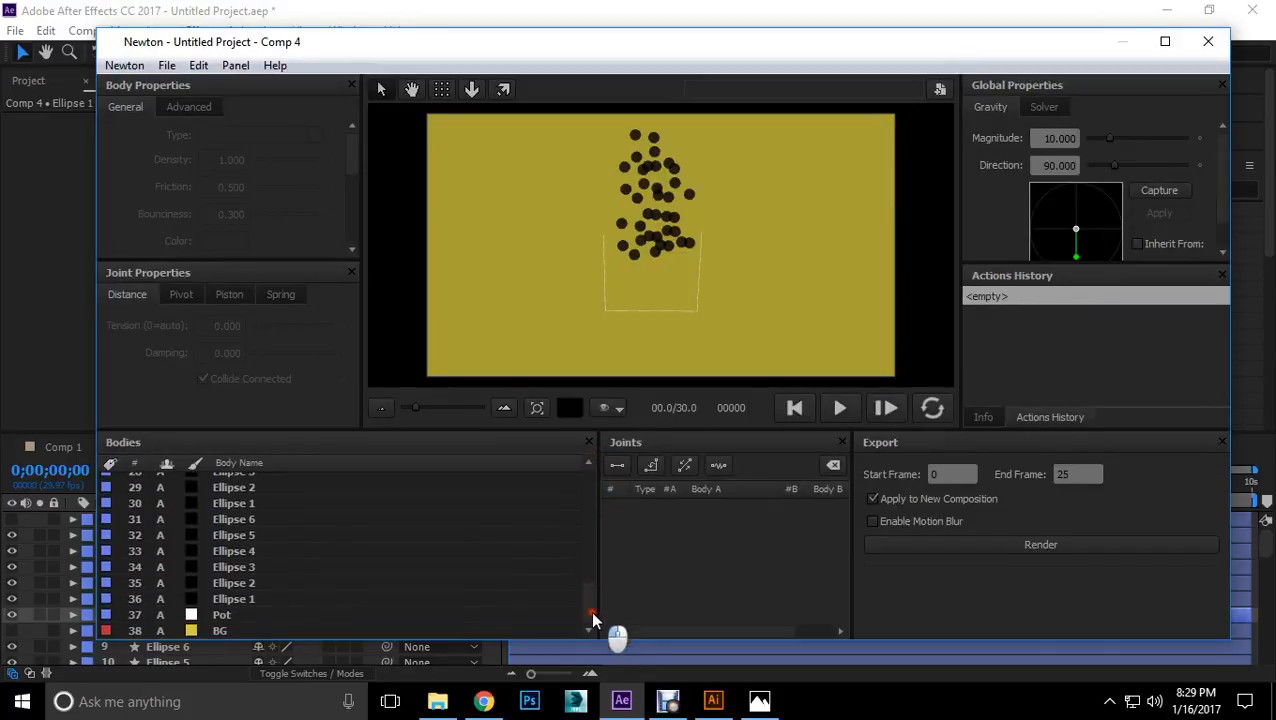
click(221, 632)
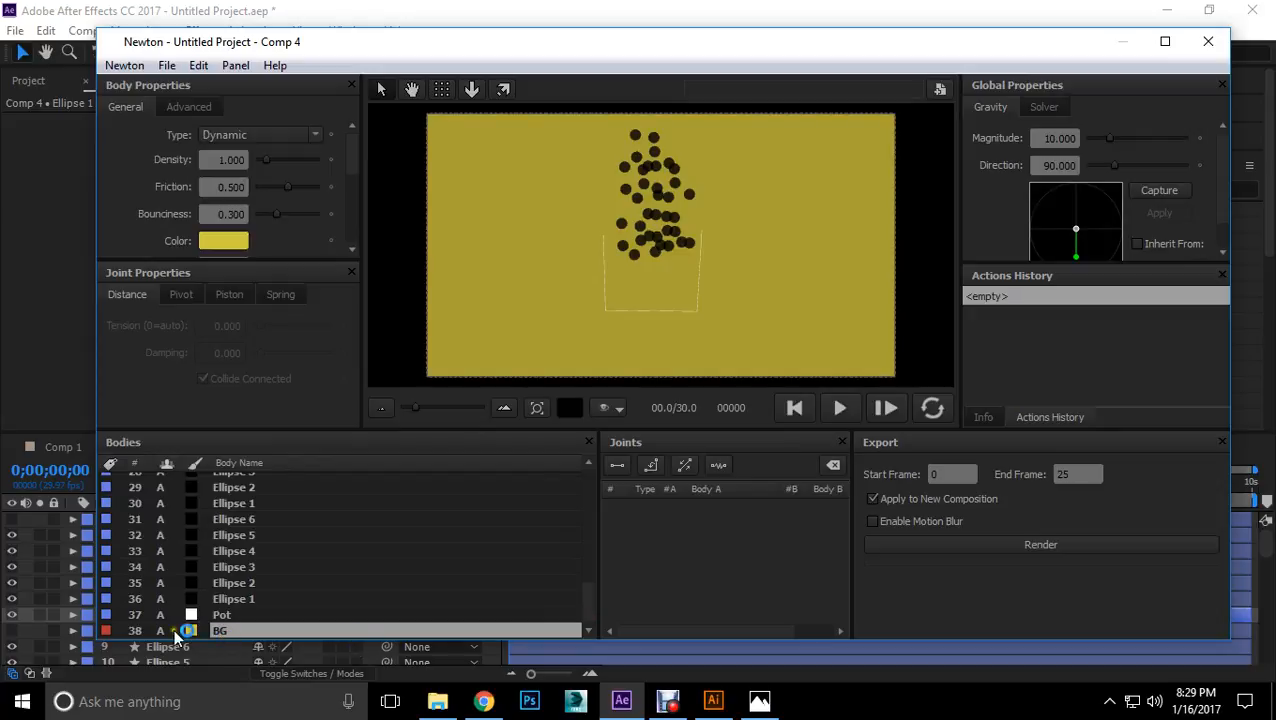
click(244, 134)
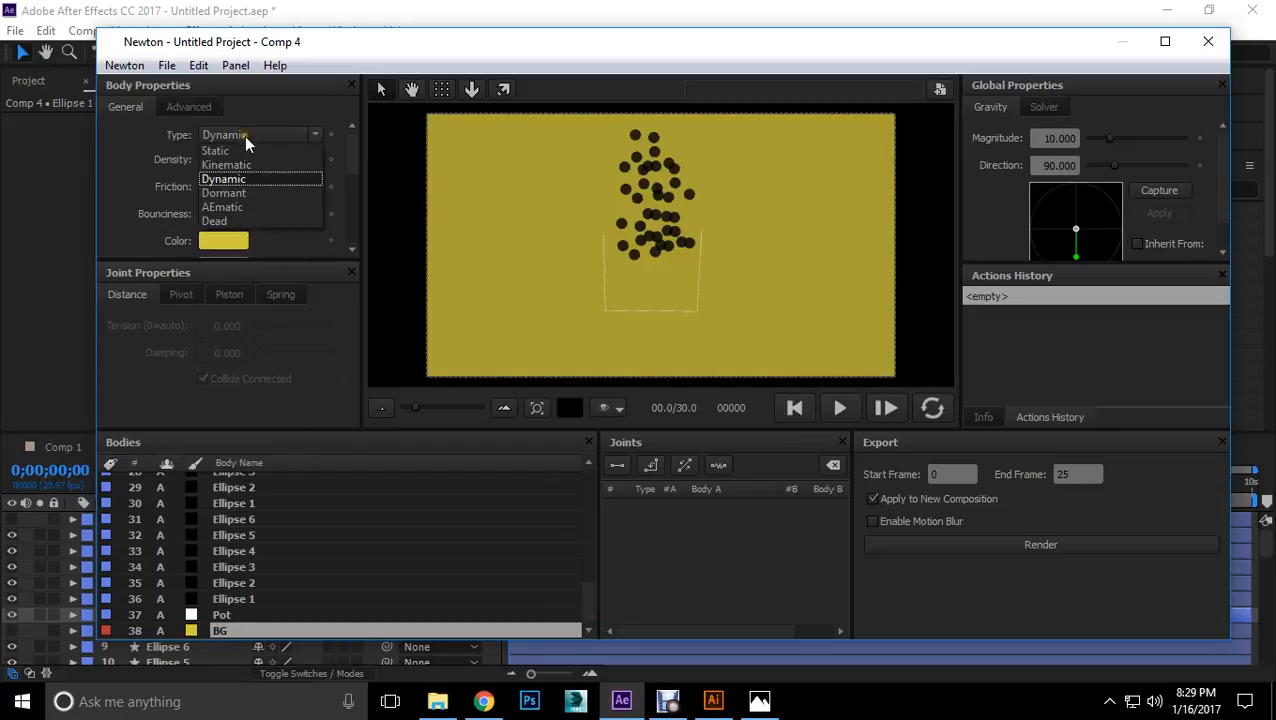
click(238, 222)
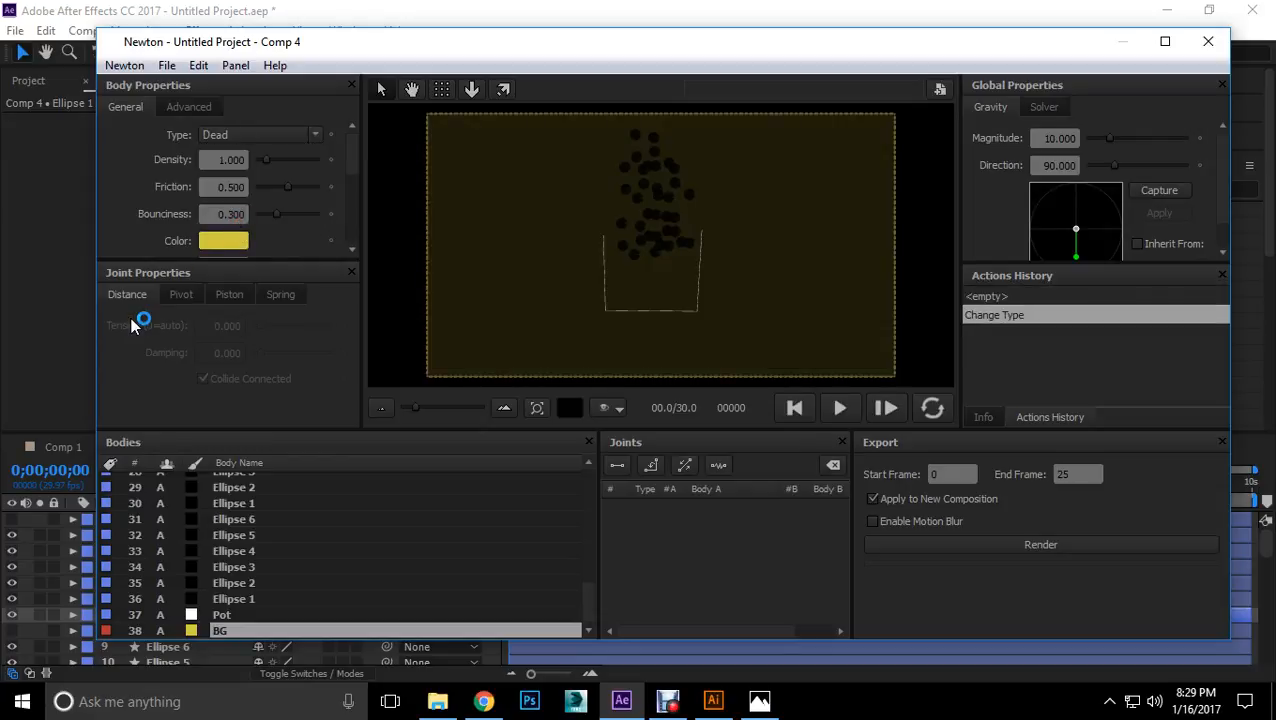
click(238, 615)
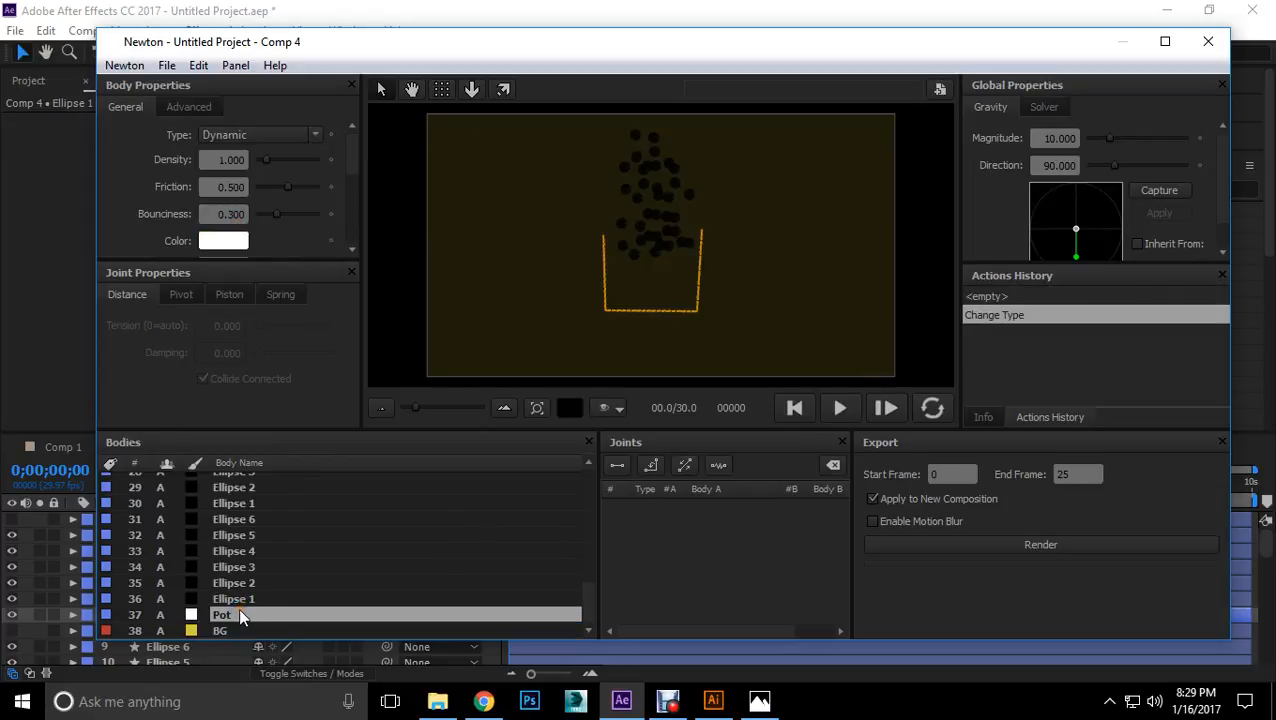
click(262, 138)
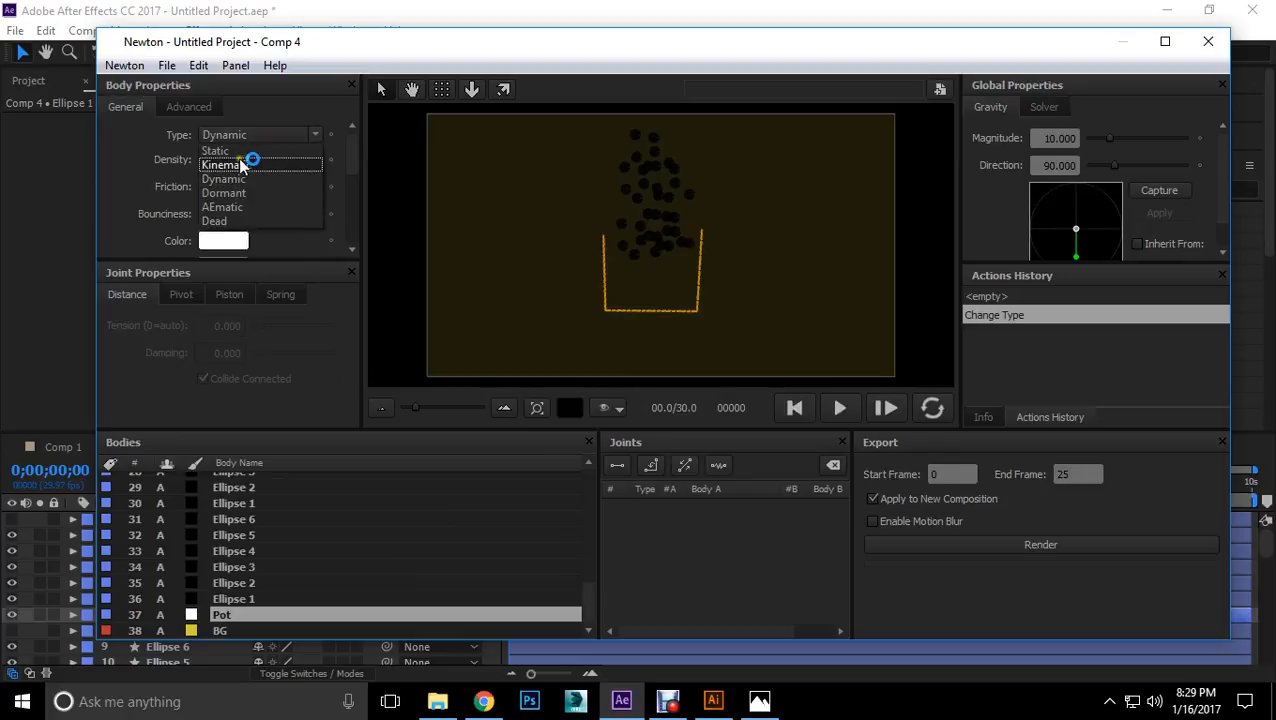
click(243, 149)
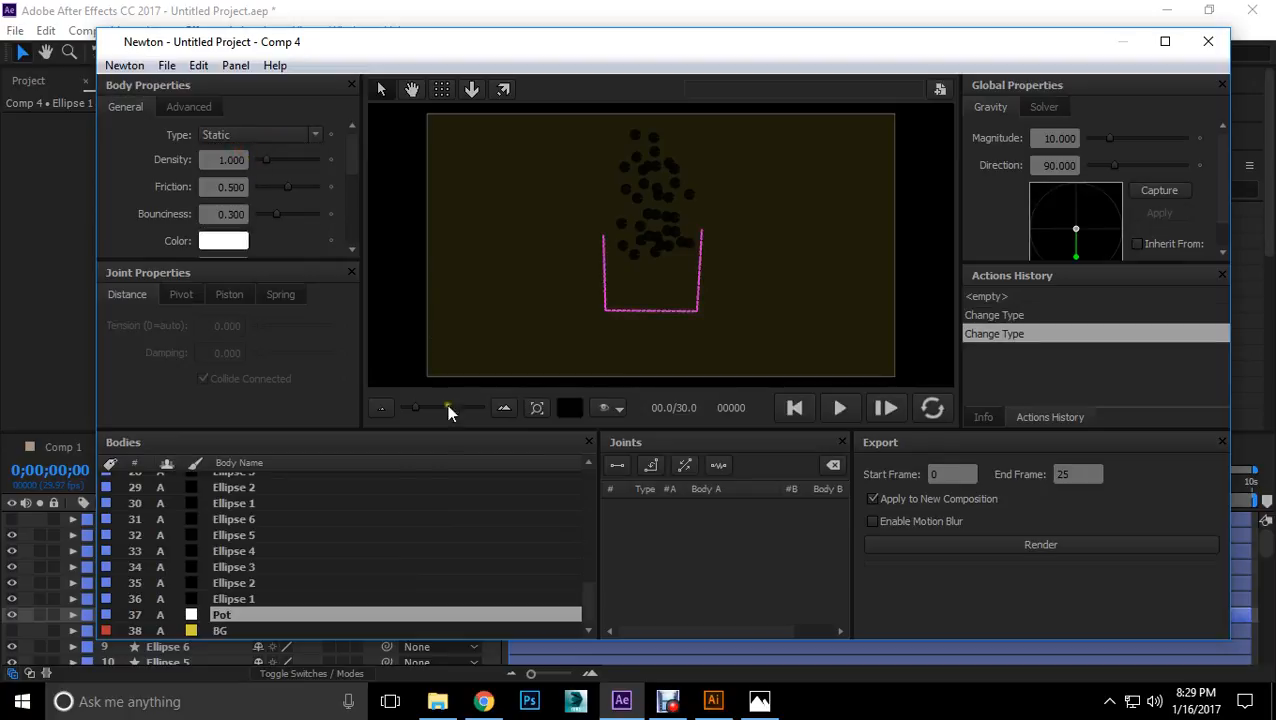
Step: Give all the Ellipse bodies bounciness 0.51, friction 0.83 and density 2, and preview the simulation
drag(264, 599, 270, 360)
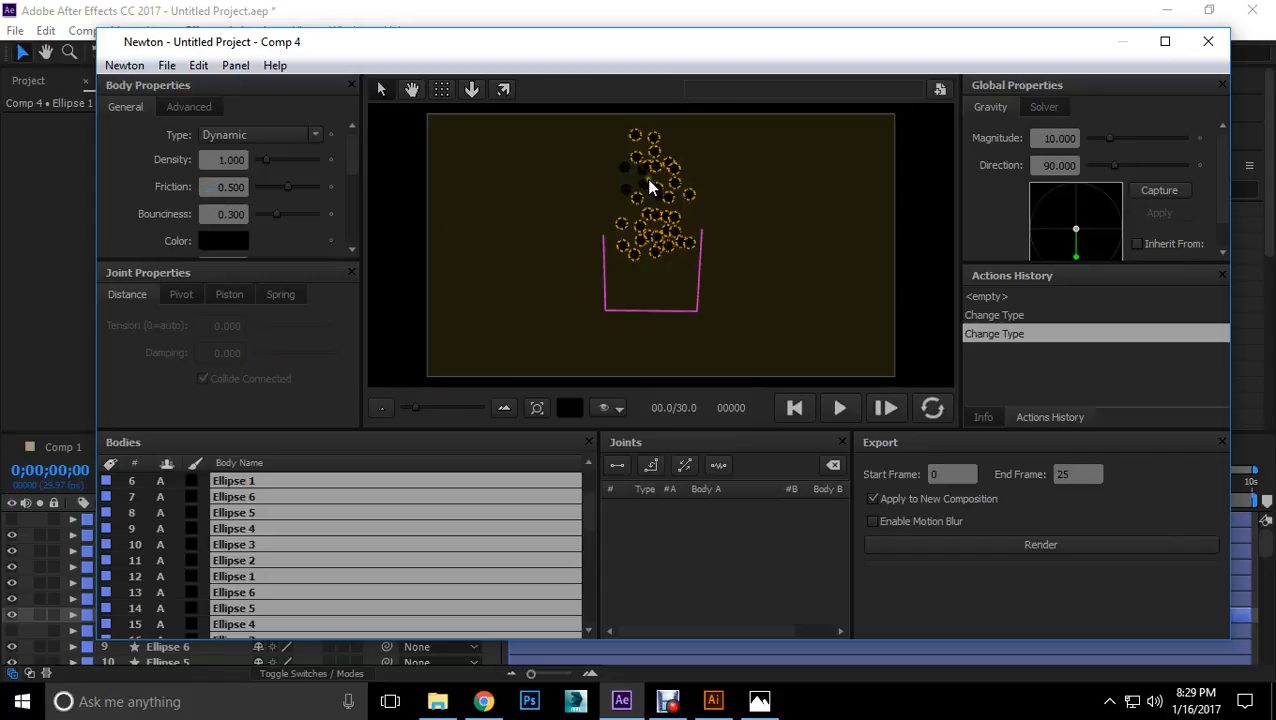
drag(588, 505, 592, 452)
drag(287, 548, 285, 478)
mouse_move(590, 482)
mouse_down()
mouse_move(589, 601)
mouse_move(585, 461)
mouse_up()
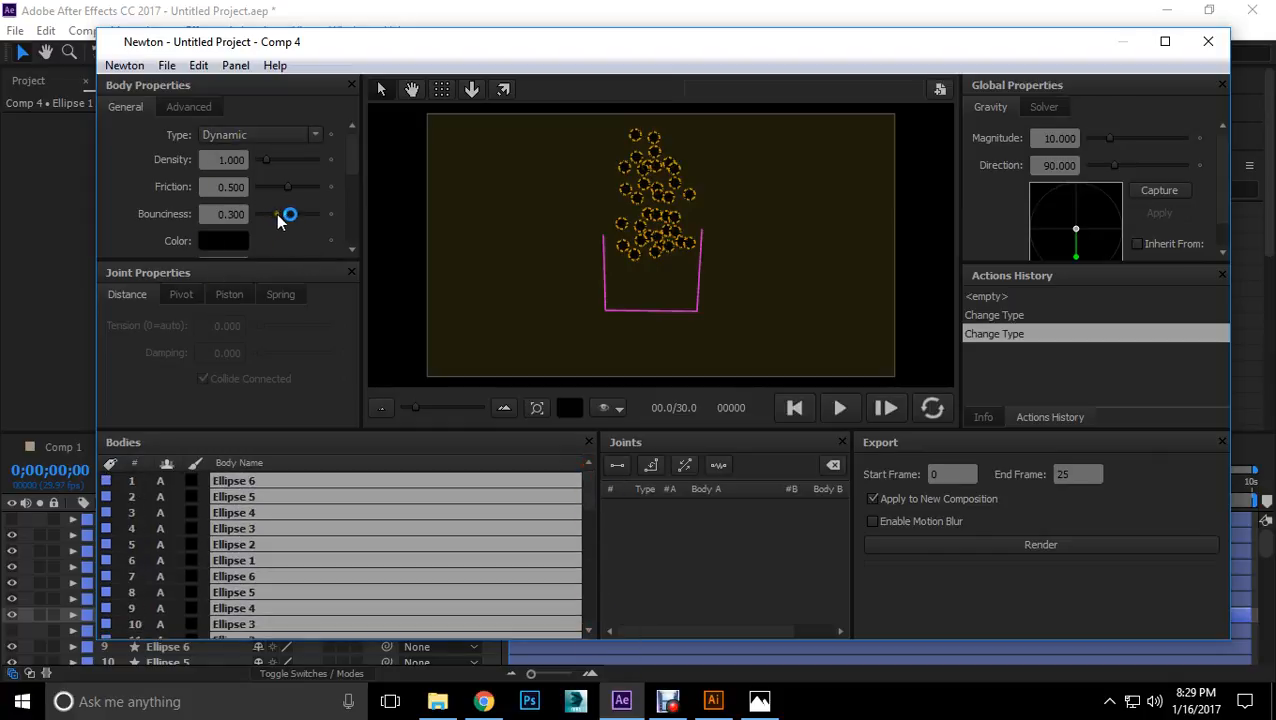
drag(278, 213, 289, 214)
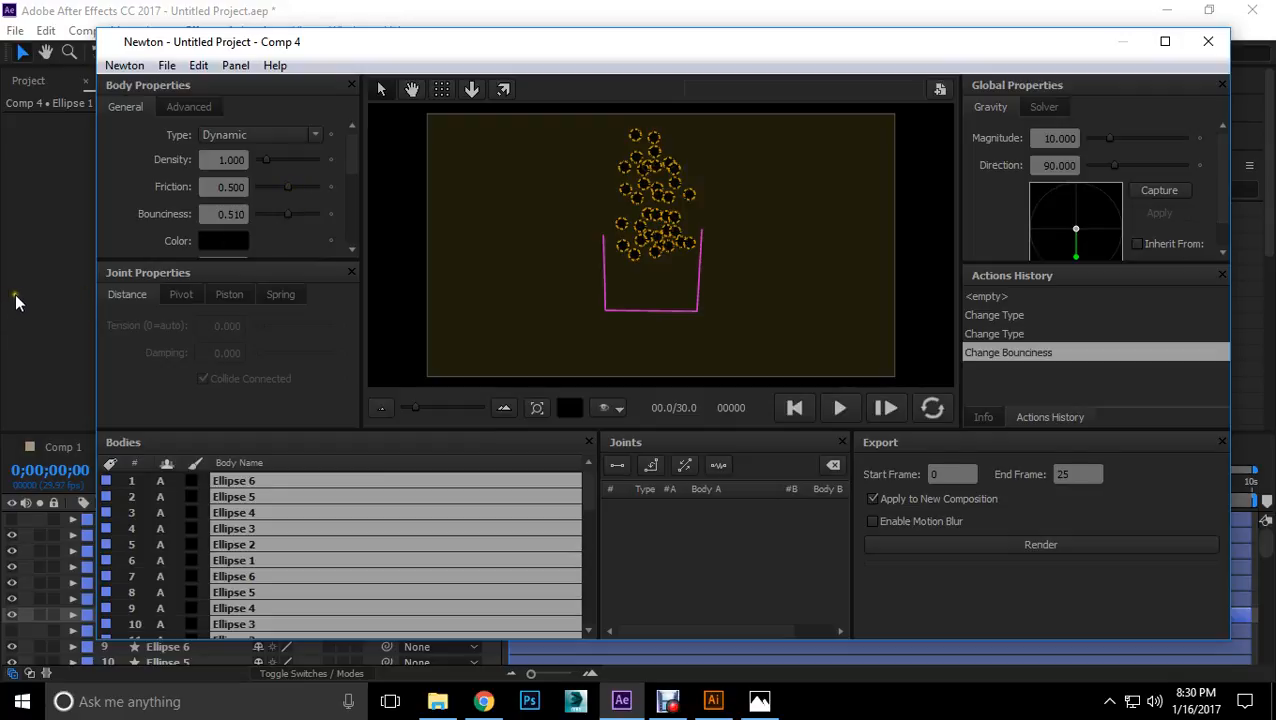
mouse_move(287, 186)
mouse_down()
mouse_move(310, 186)
mouse_move(298, 186)
mouse_up()
click(221, 160)
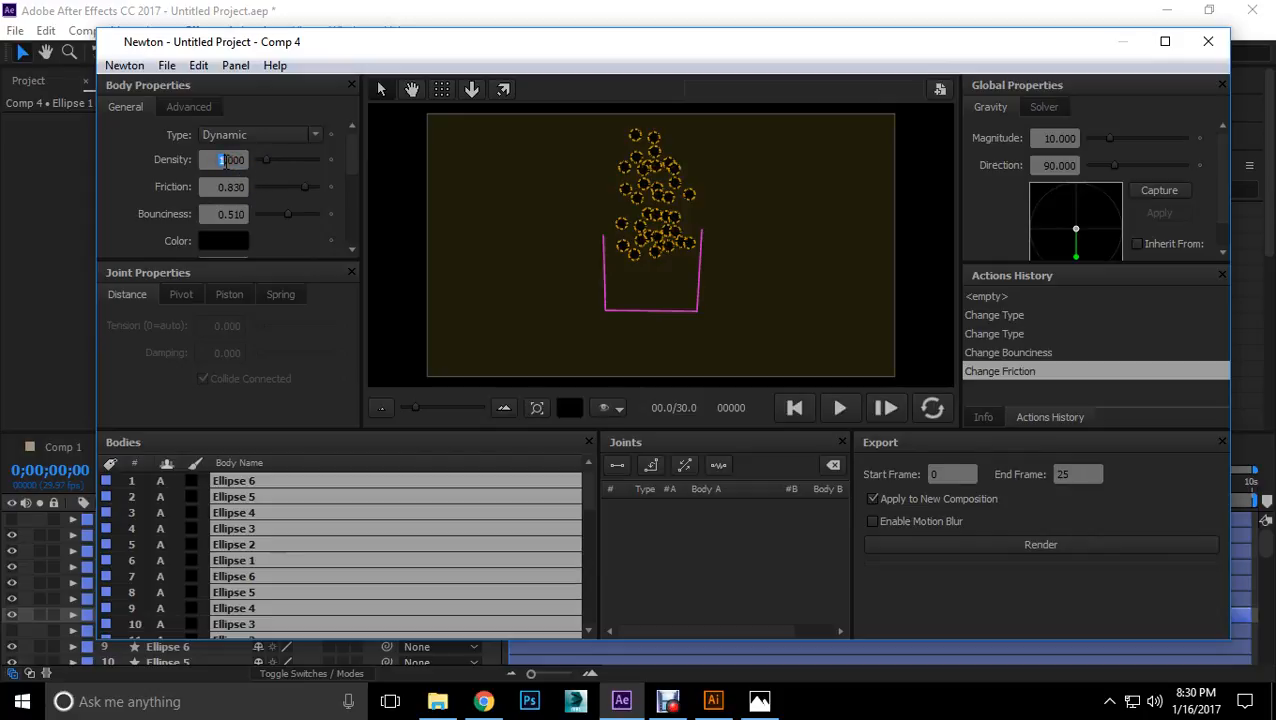
key(Return)
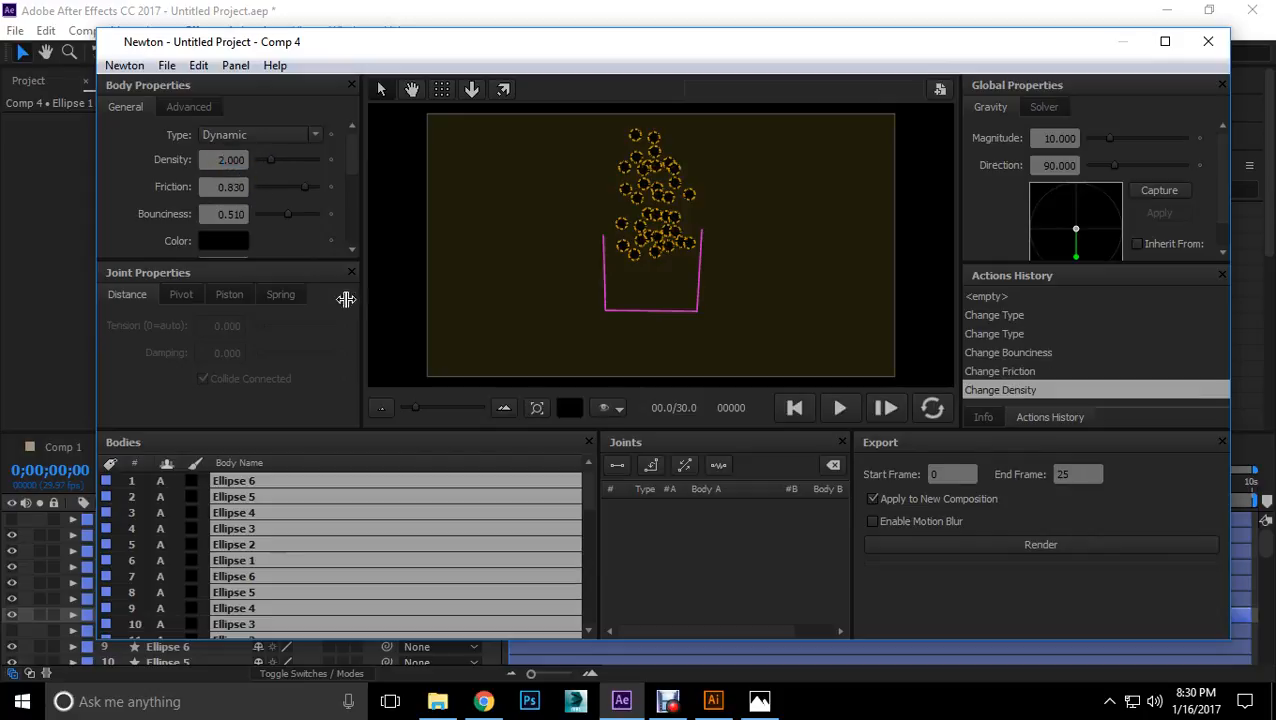
click(842, 409)
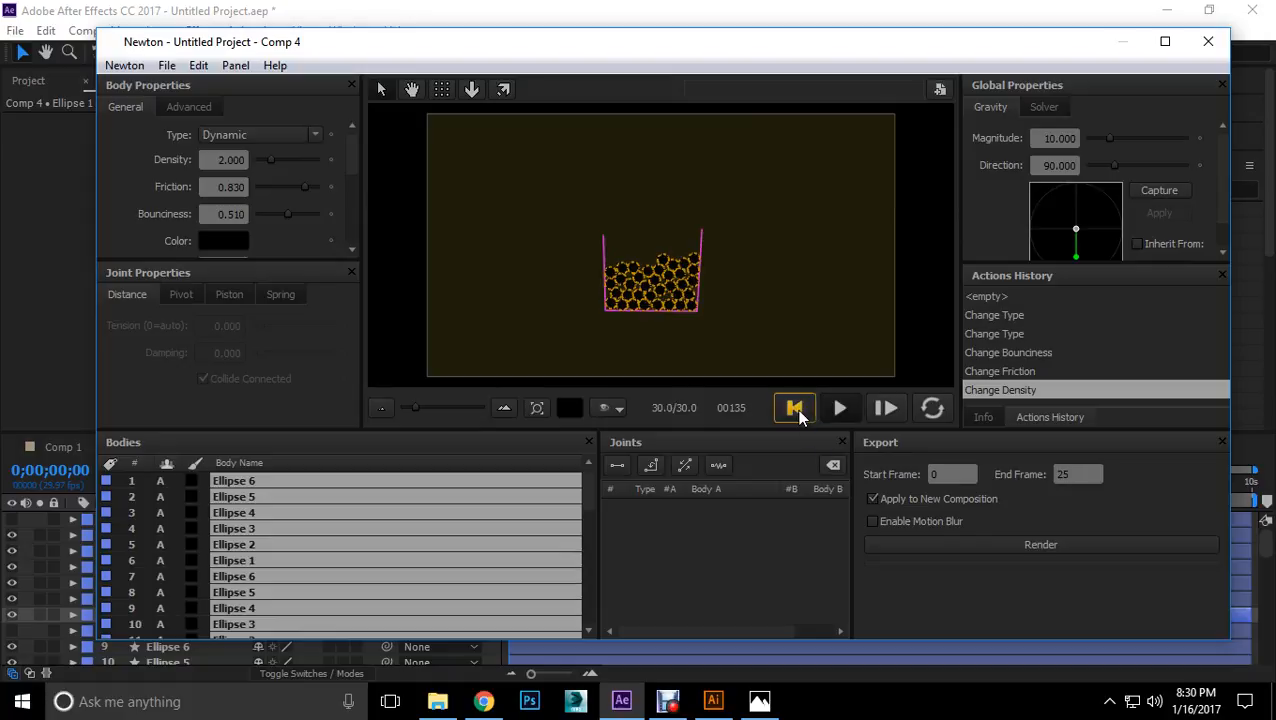
click(797, 409)
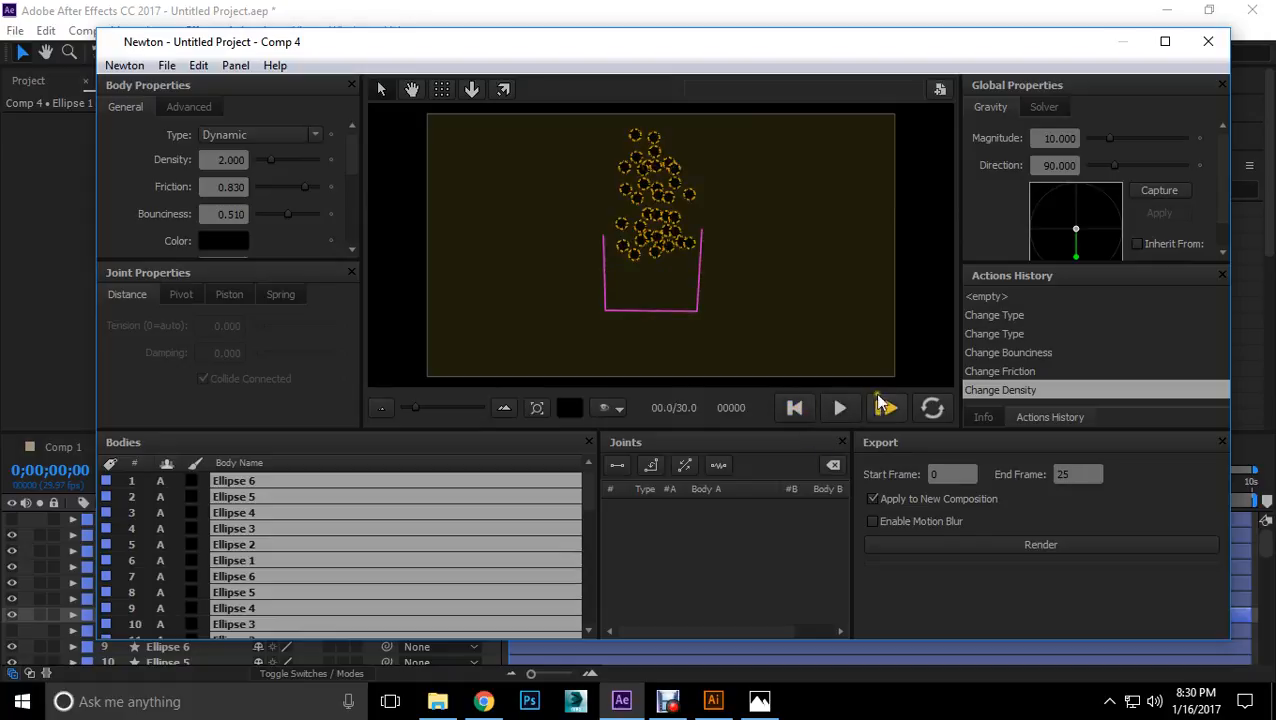
Step: Try a different global gravity direction, and revert to the state after the density change
click(1074, 221)
drag(1074, 221, 1093, 247)
click(1098, 371)
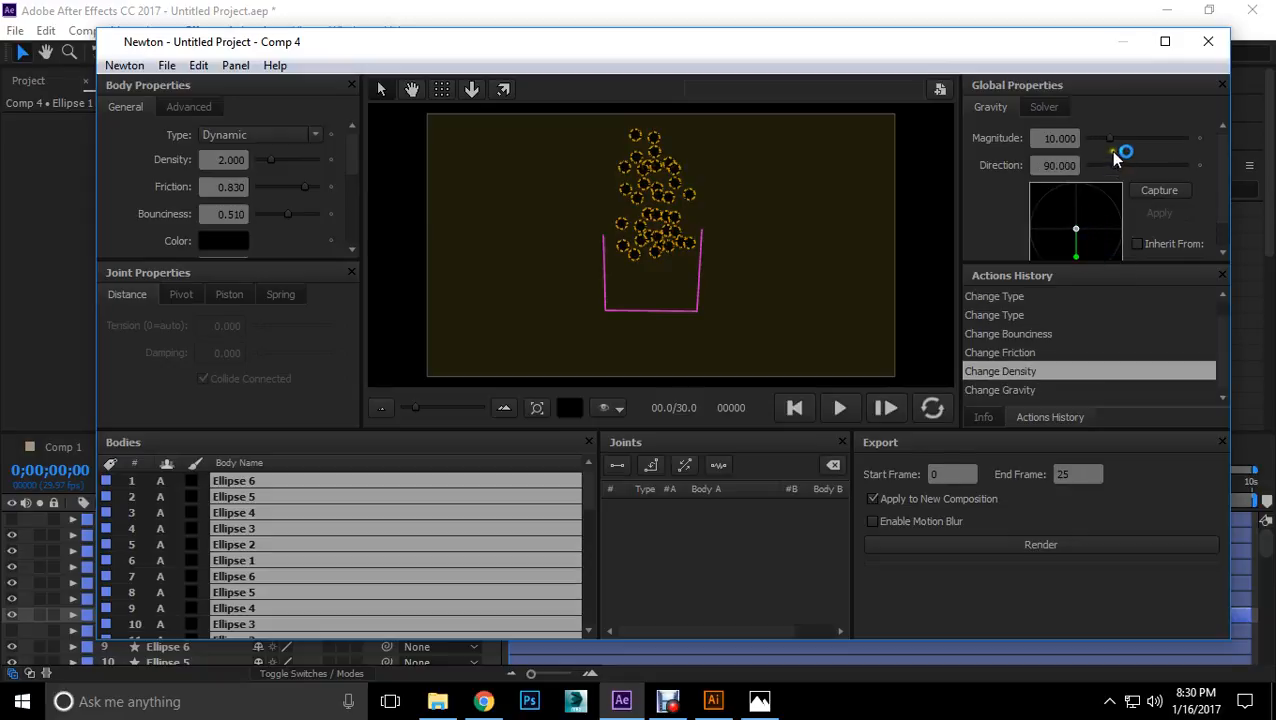
Step: Raise the global gravity magnitude to 29.03 and run the simulation
drag(1108, 137, 1146, 138)
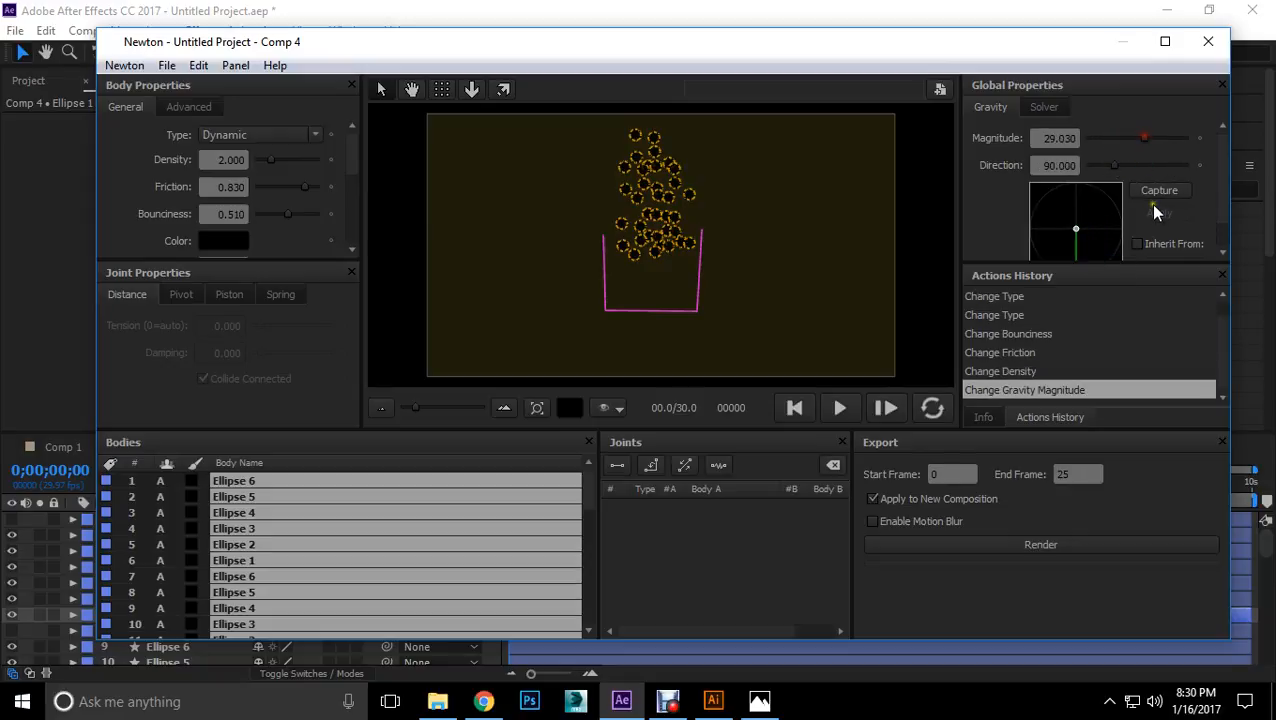
click(840, 408)
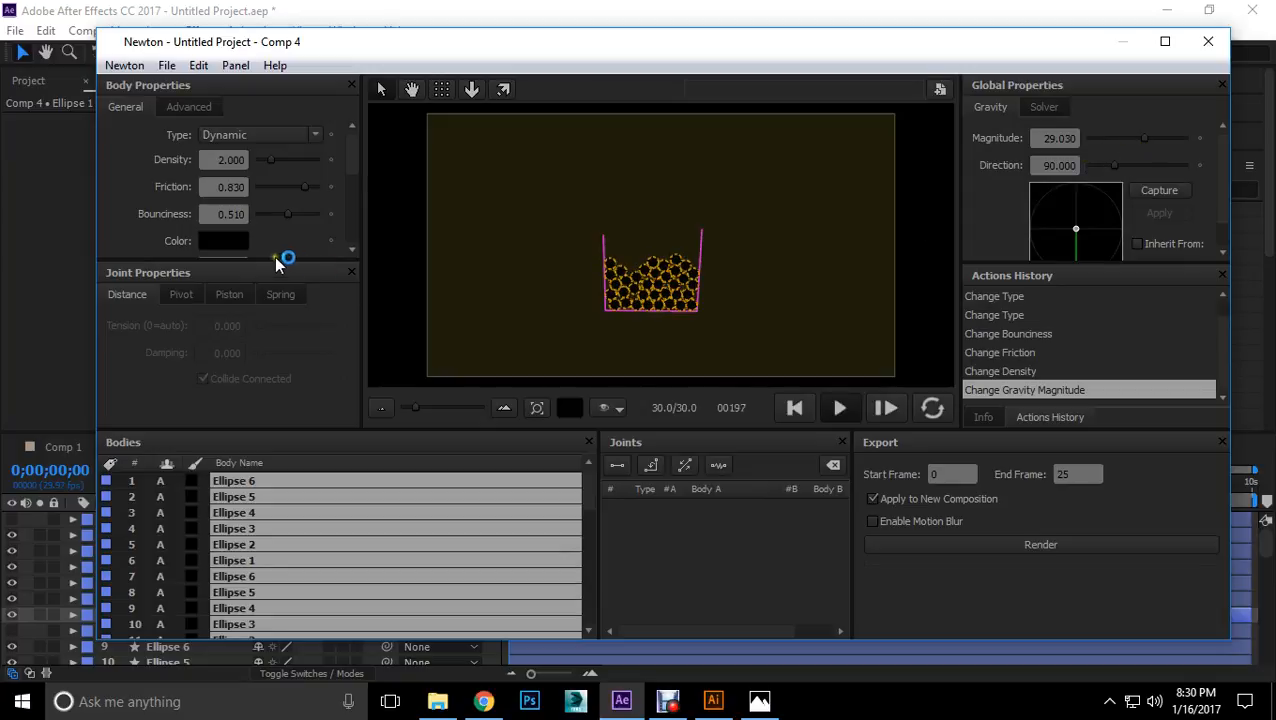
Step: Reduce the gravity scale of the selected Ellipse bodies to 0.5 in their advanced body properties
drag(352, 167, 321, 166)
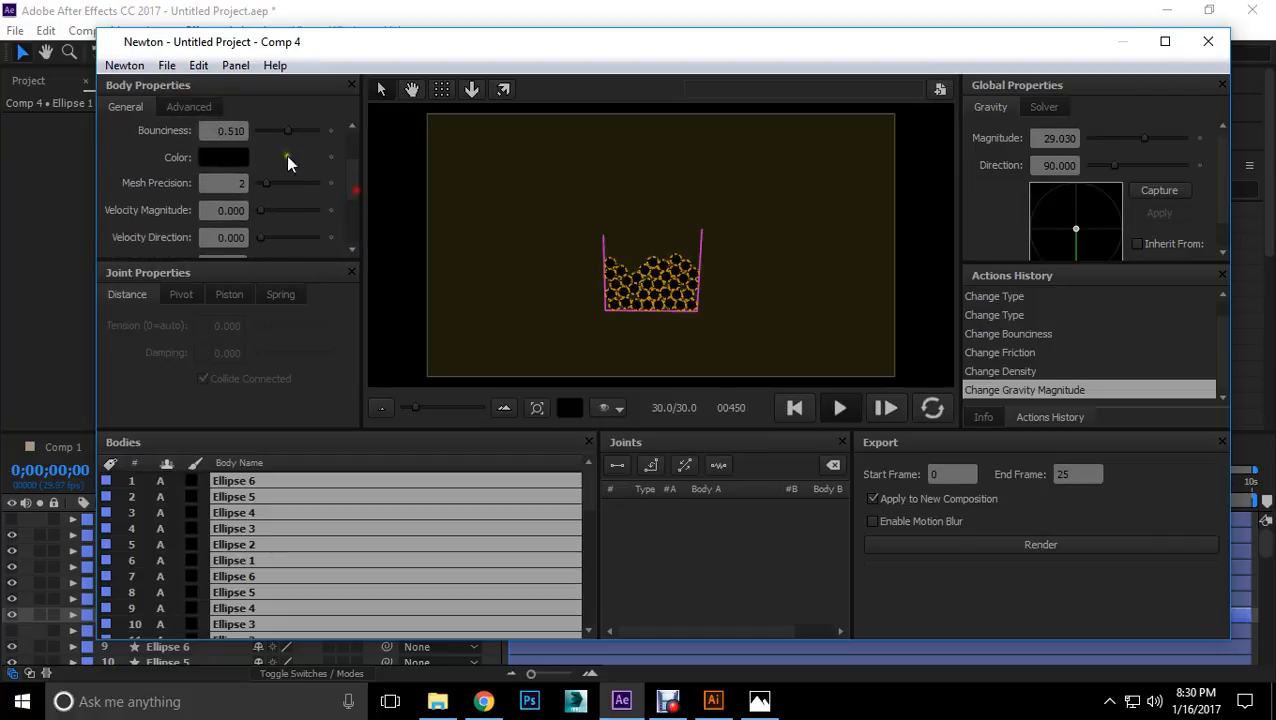
click(190, 107)
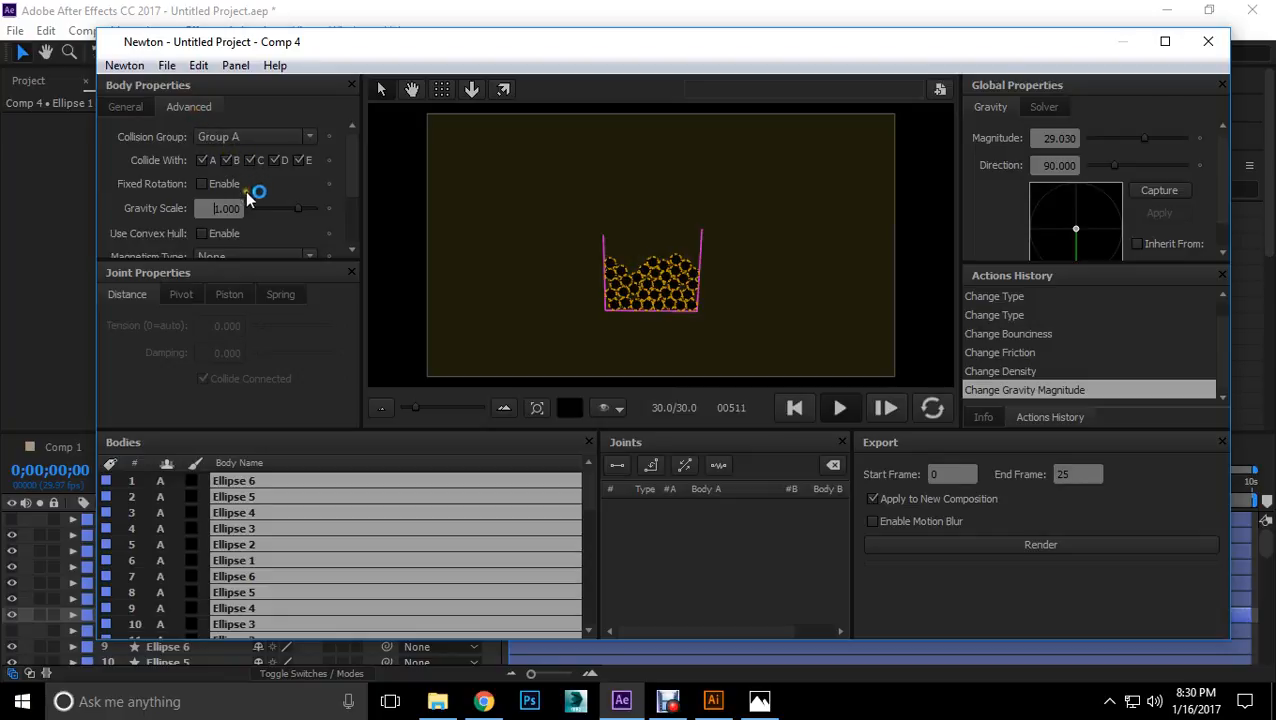
click(220, 208)
click(377, 329)
mouse_move(297, 209)
mouse_down()
mouse_move(280, 210)
mouse_move(293, 214)
mouse_up()
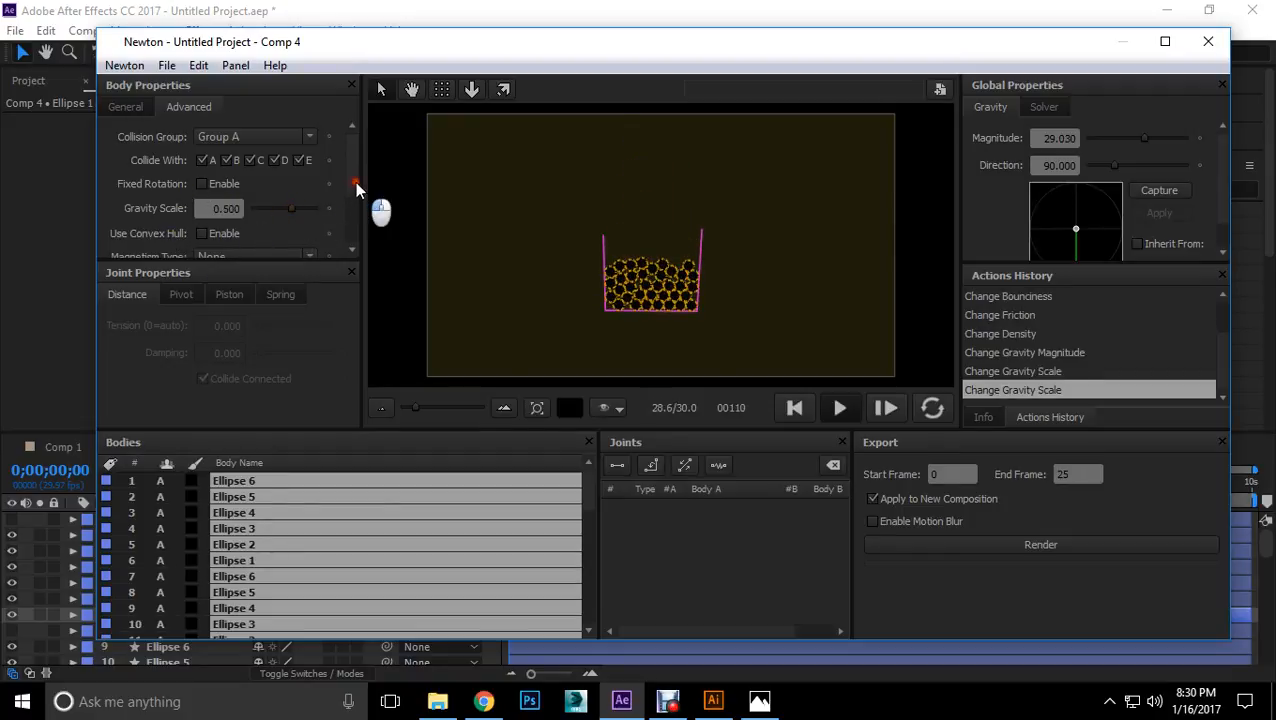
Step: Test Use Convex Hull and Fixed Rotation on the Ellipse bodies, switch each back off, and rewind the simulation
scroll(354, 197, down, 2)
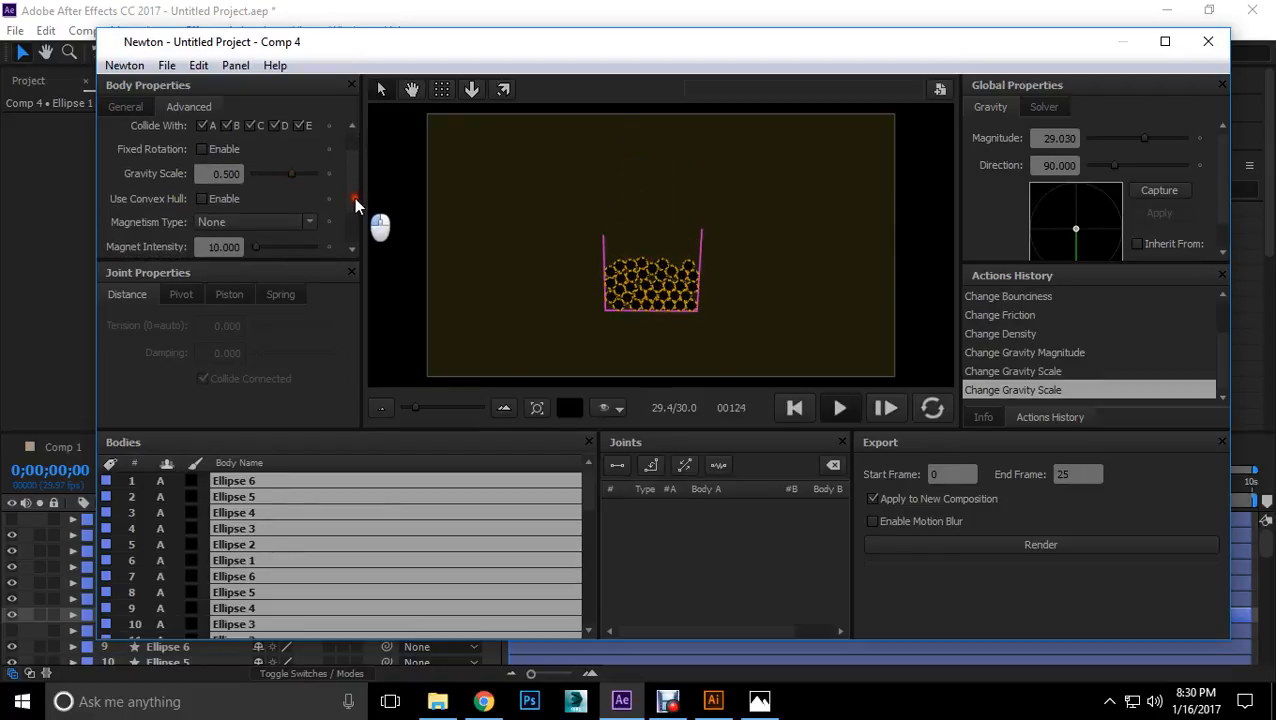
click(200, 198)
click(201, 198)
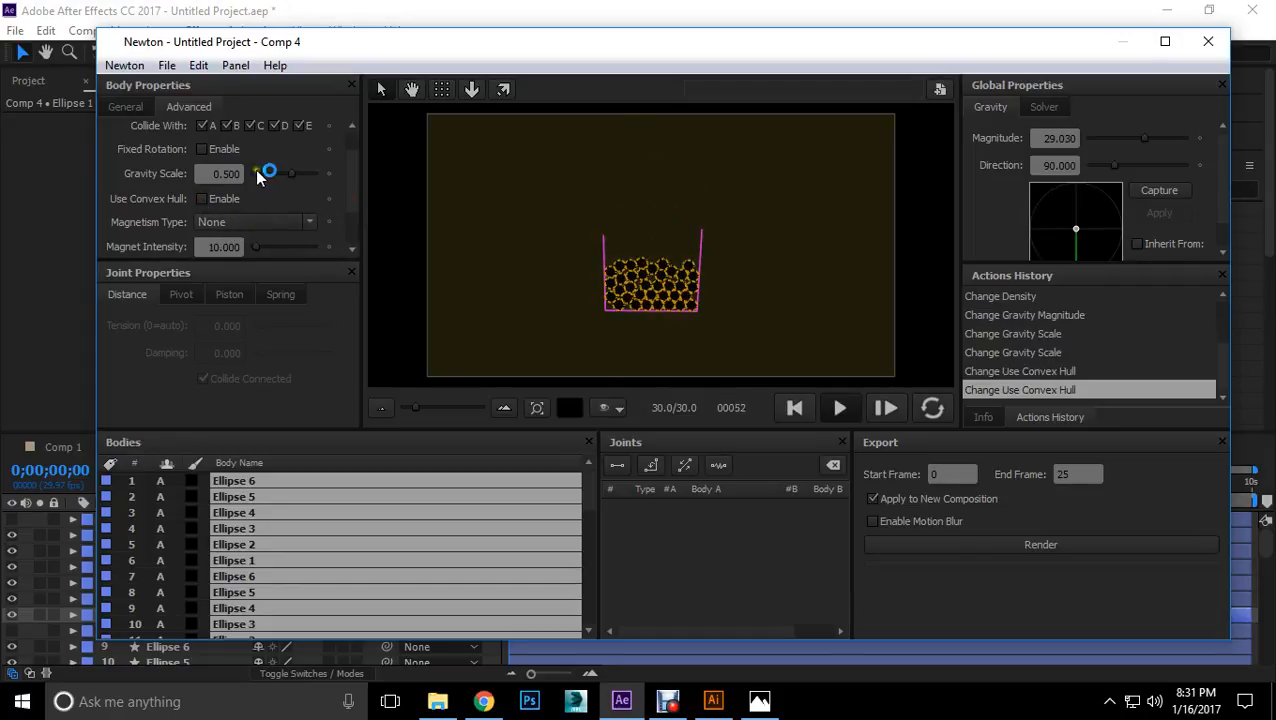
click(201, 149)
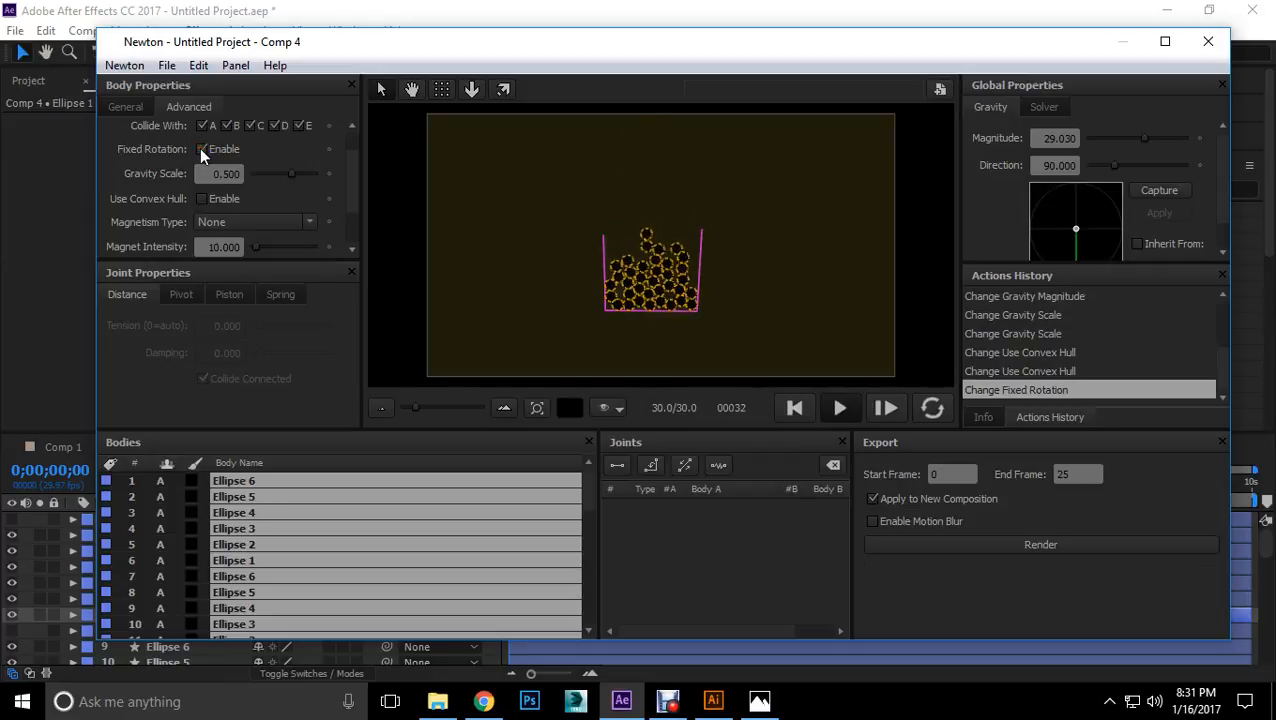
click(200, 149)
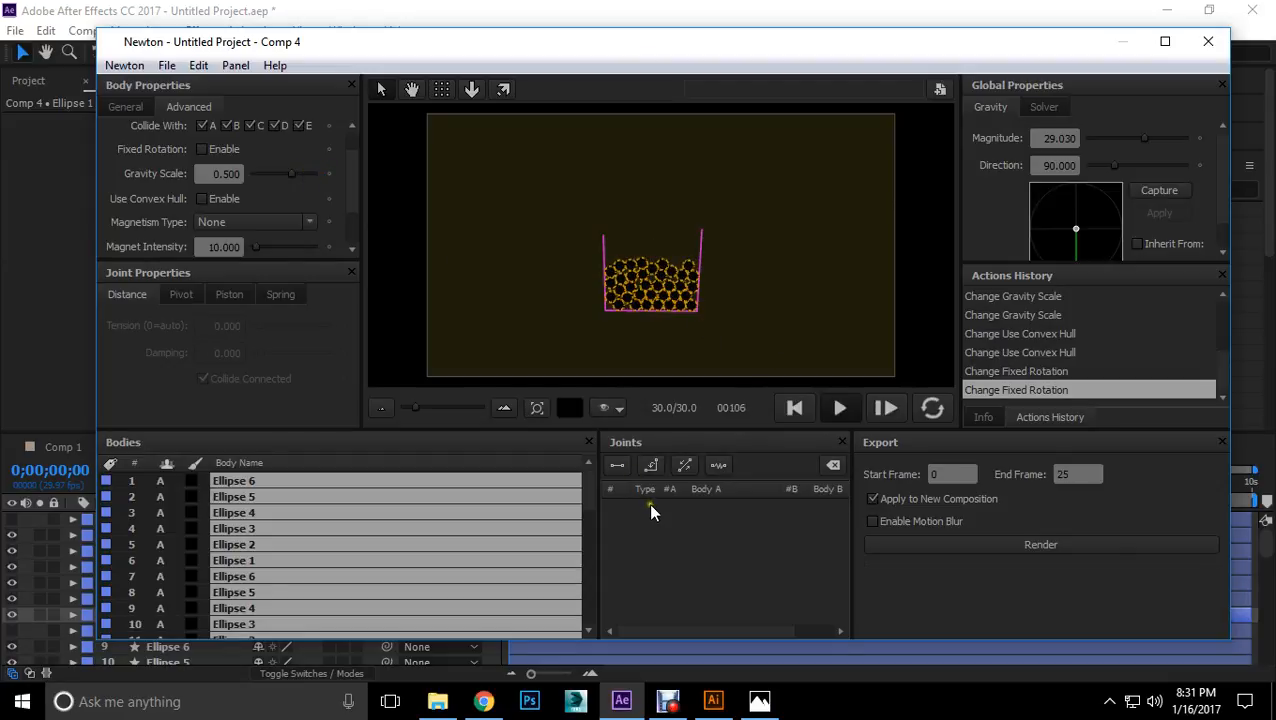
click(848, 412)
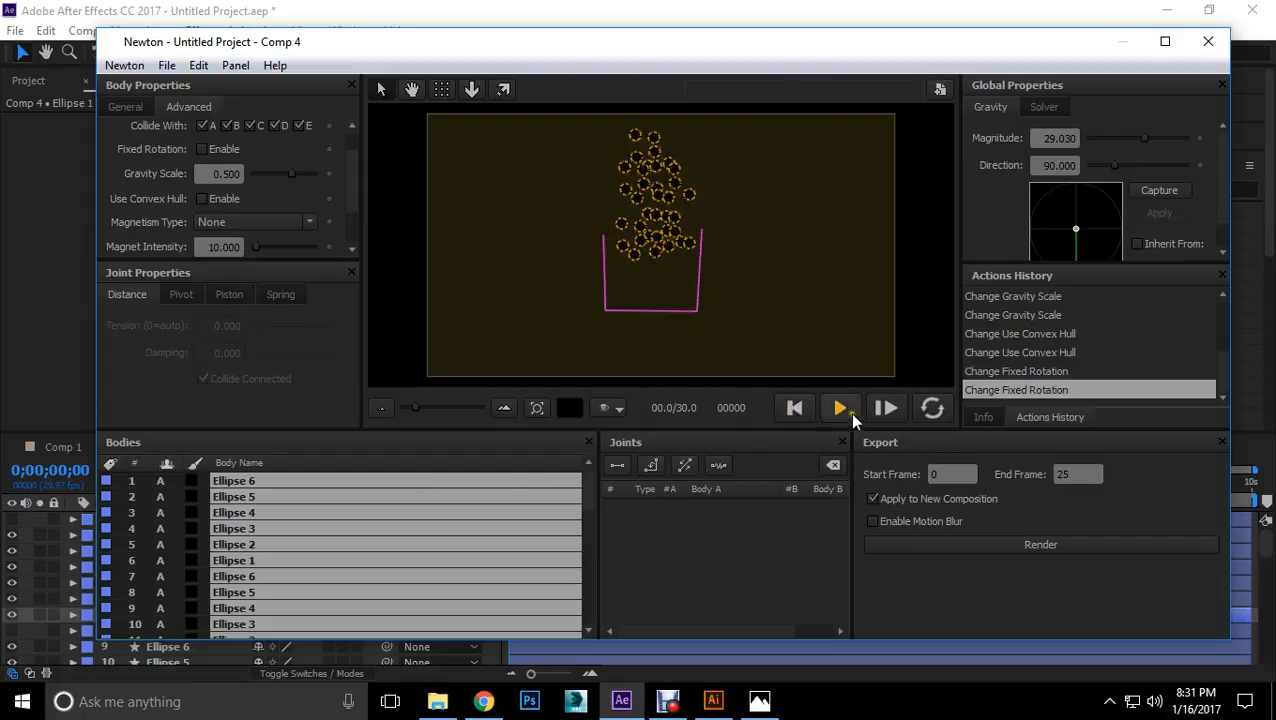
click(796, 409)
Step: Try to select the cup outline in the preview, check the general body properties, and clear the selection
click(380, 89)
click(668, 311)
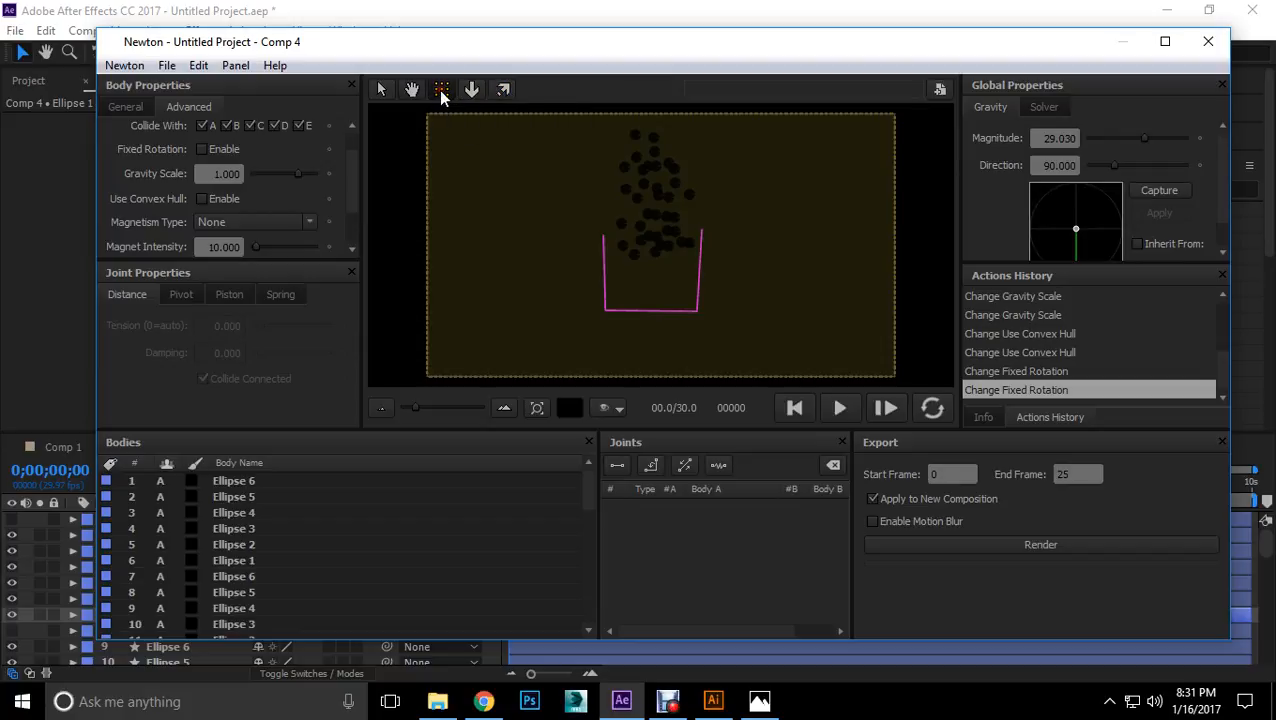
click(397, 240)
click(670, 310)
click(128, 107)
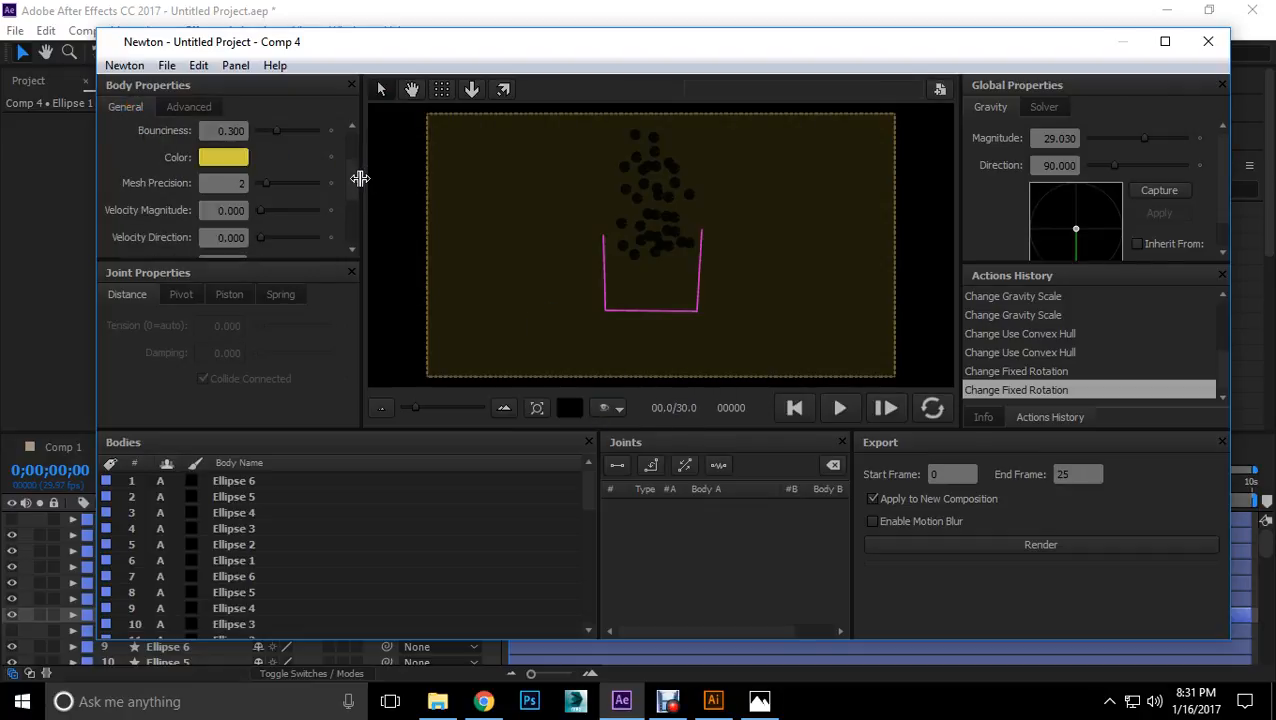
drag(350, 178, 350, 139)
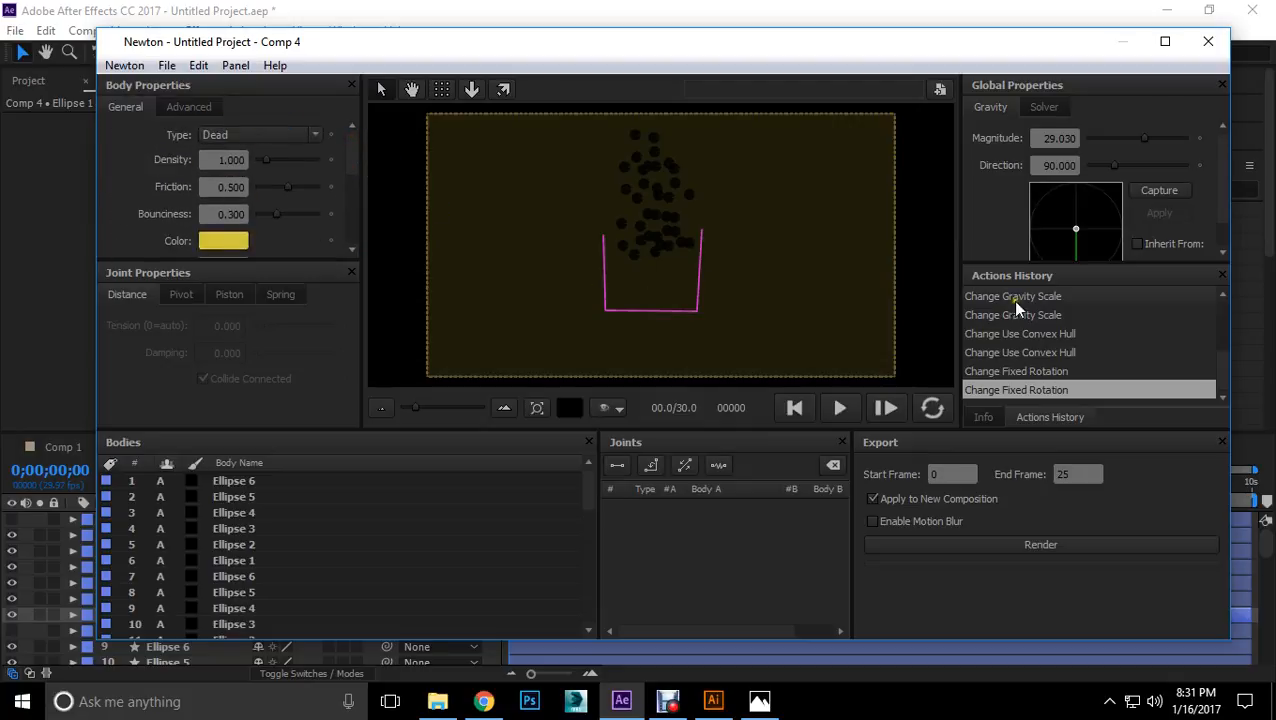
click(933, 302)
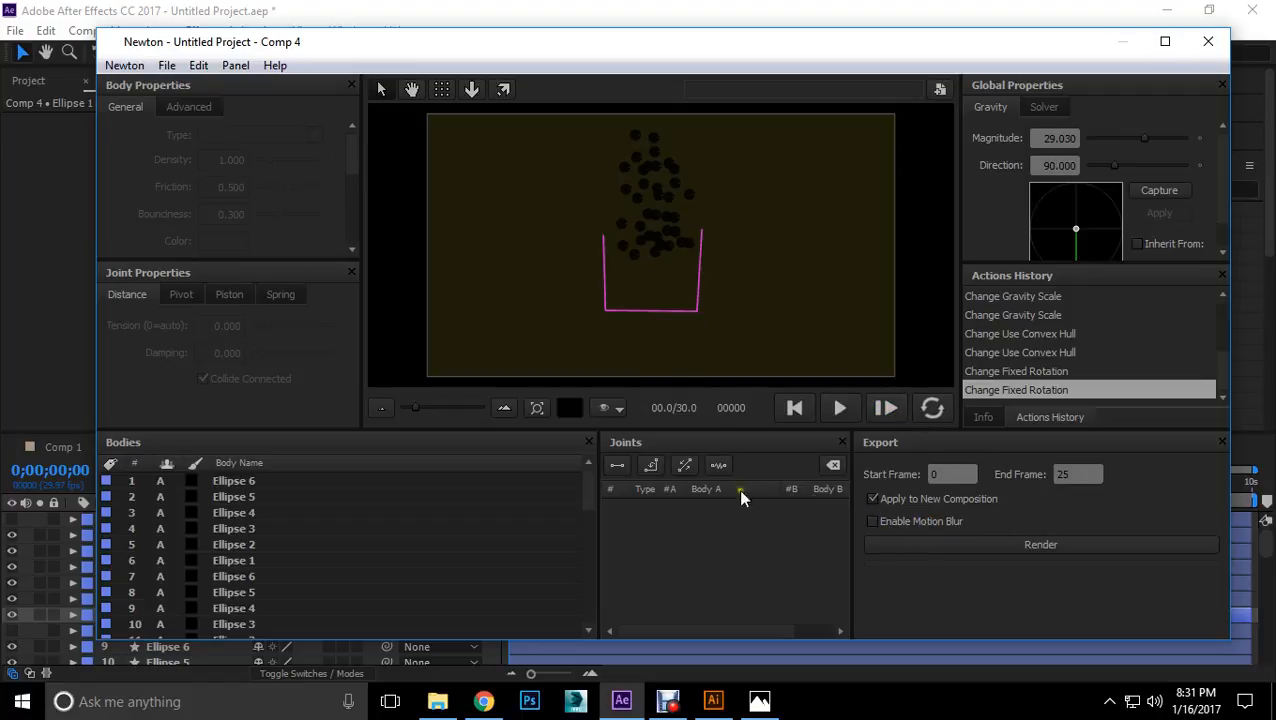
Step: Render the simulation up to frame 60 into the existing composition, with motion blur enabled
click(887, 498)
click(842, 406)
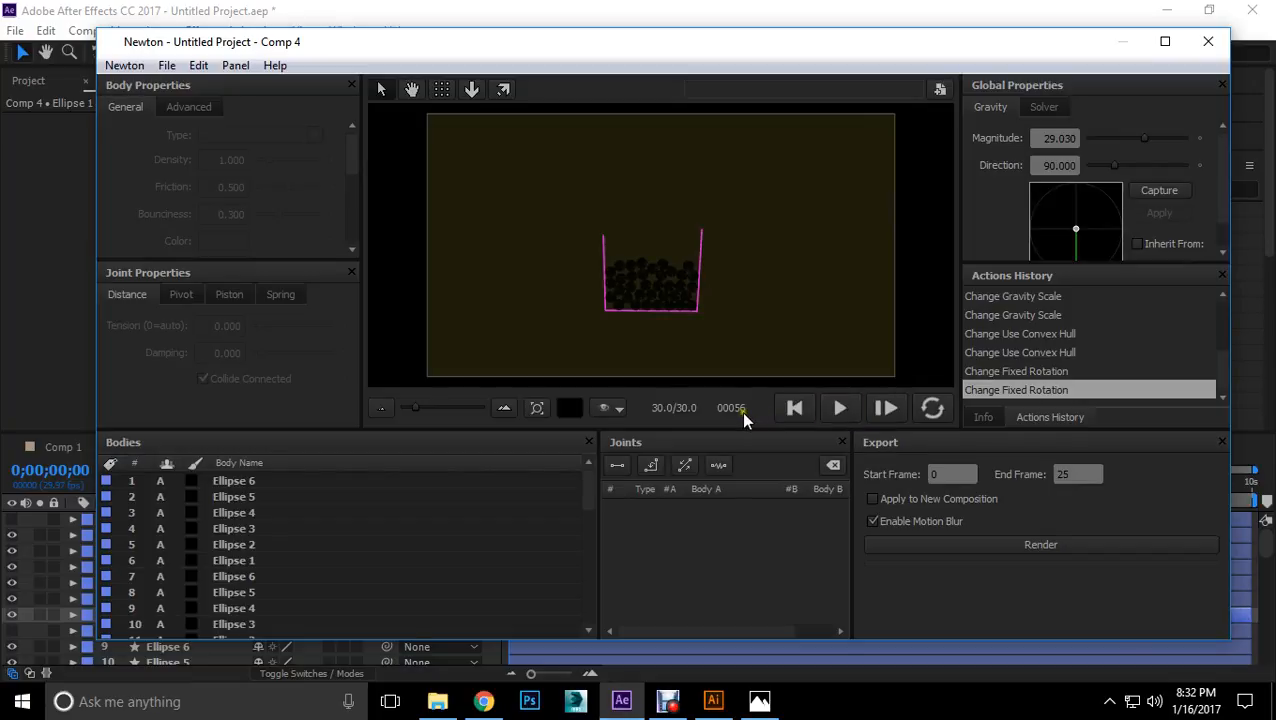
double_click(1084, 475)
text(60)
click(1058, 542)
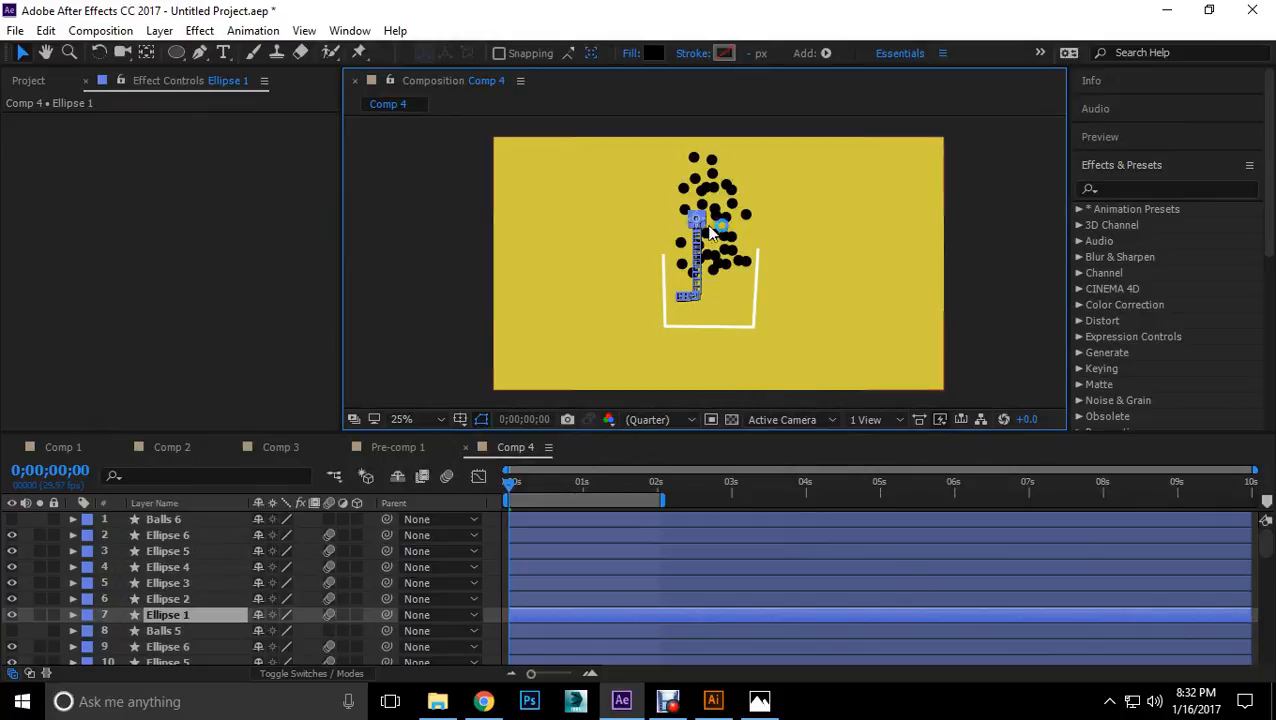
Step: Examine the motion paths of several Ellipse layers and play back the simulated fall in Comp 4
click(171, 537)
click(171, 551)
click(169, 584)
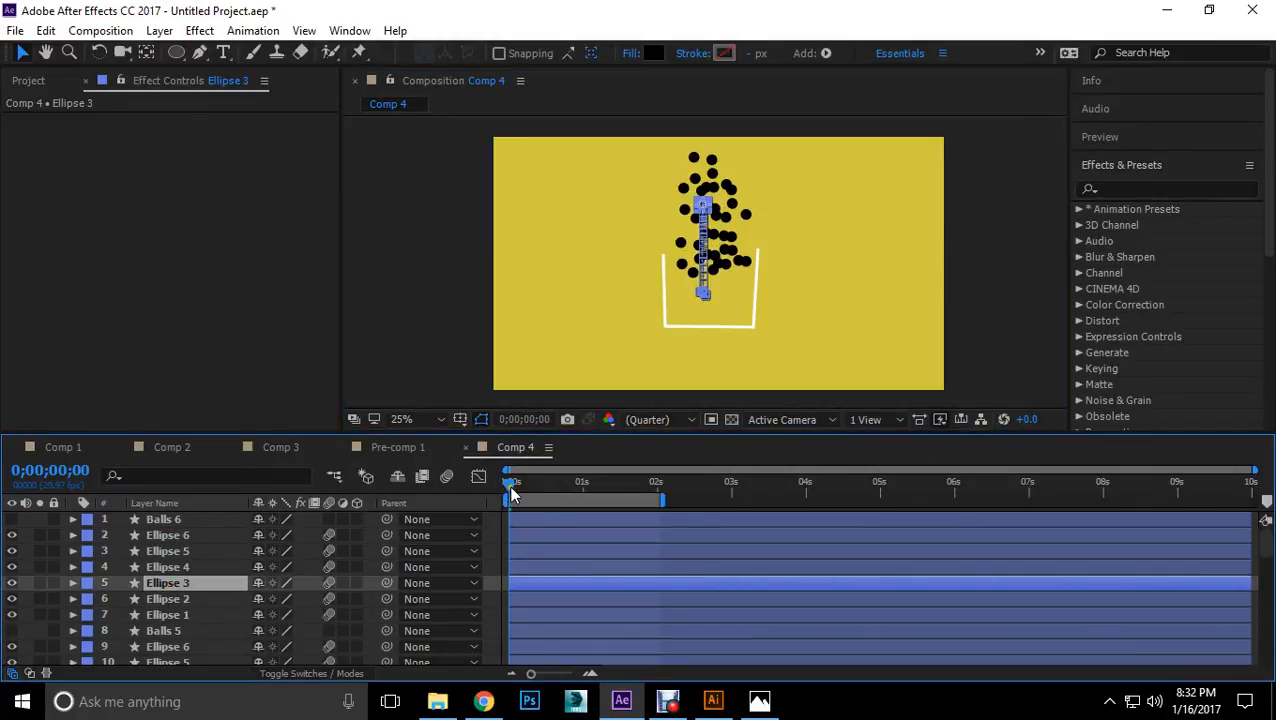
key(space)
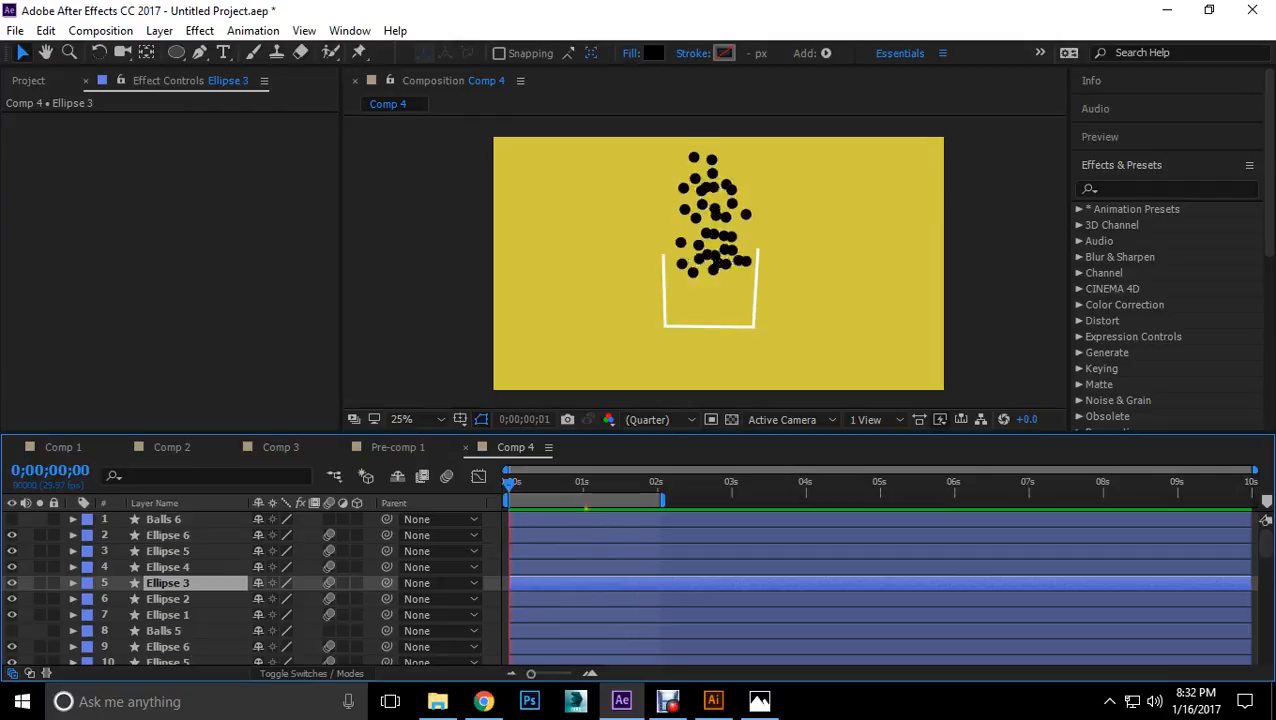
click(626, 482)
key(Home)
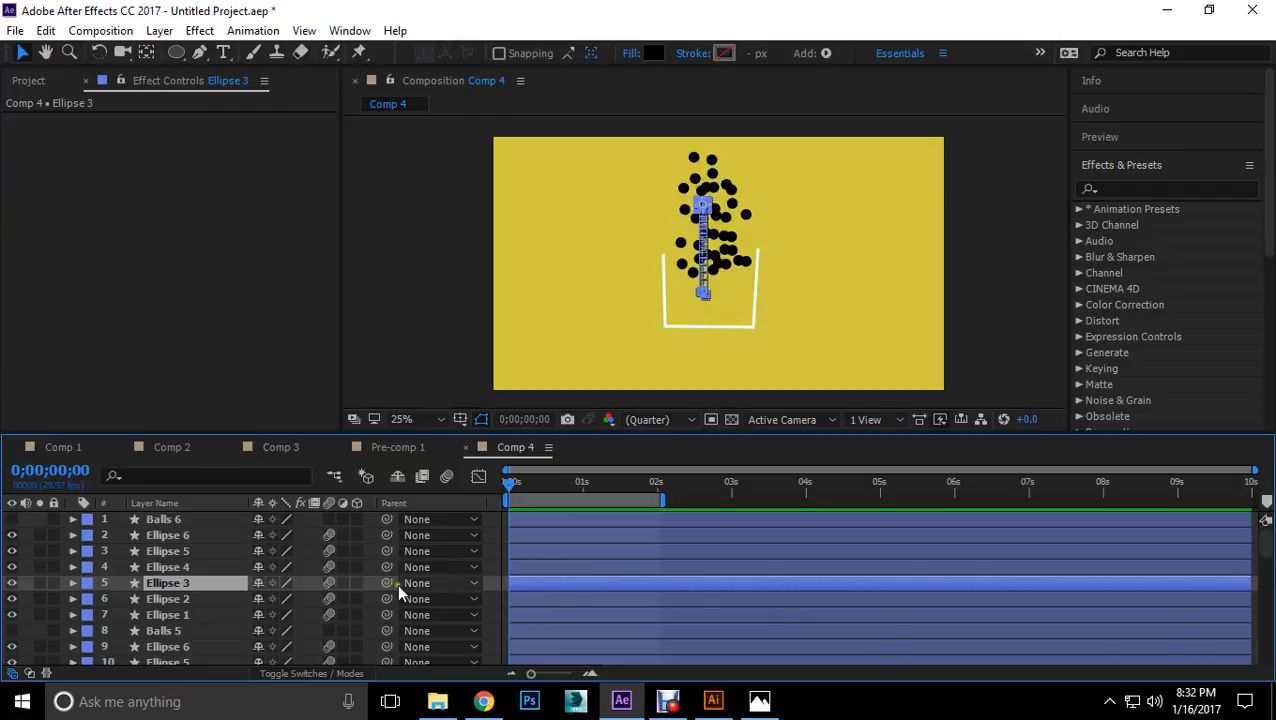
Step: Pre-compose all the Balls and Ellipse layers above Pot into a new composition named Liquid
click(168, 519)
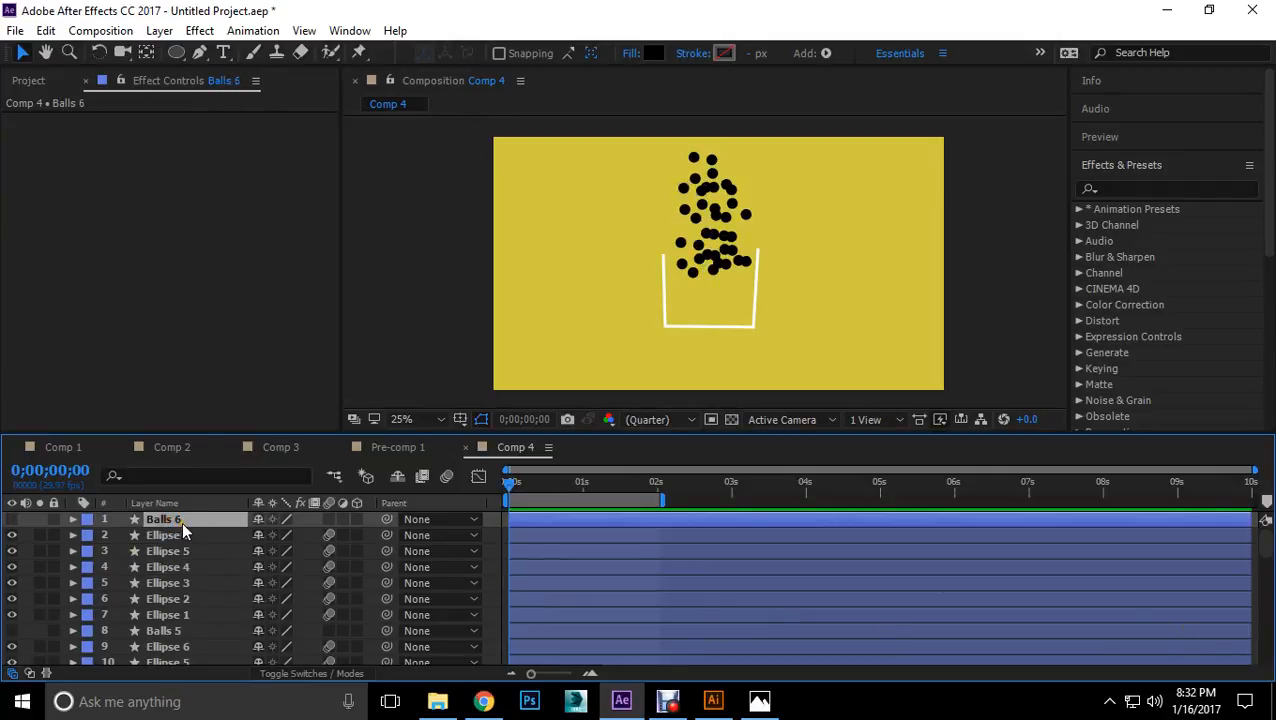
scroll(181, 521, down, 10)
scroll(181, 521, down, 1)
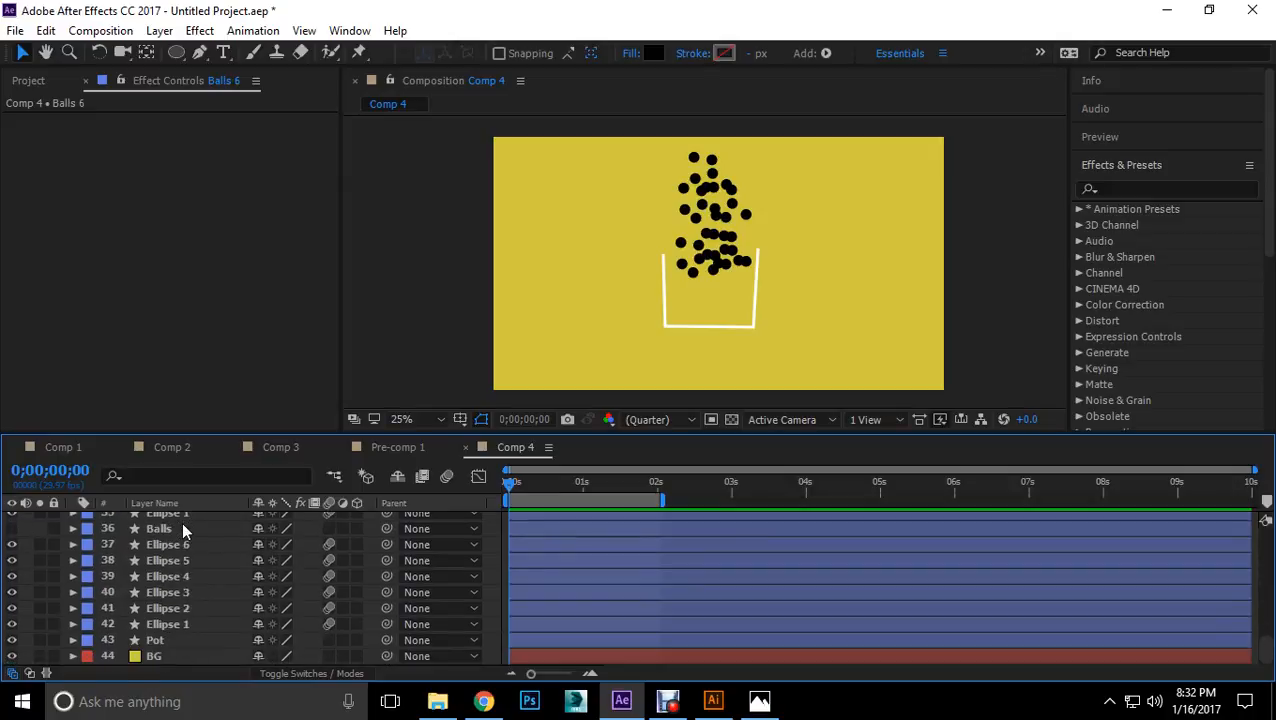
shift+click(173, 624)
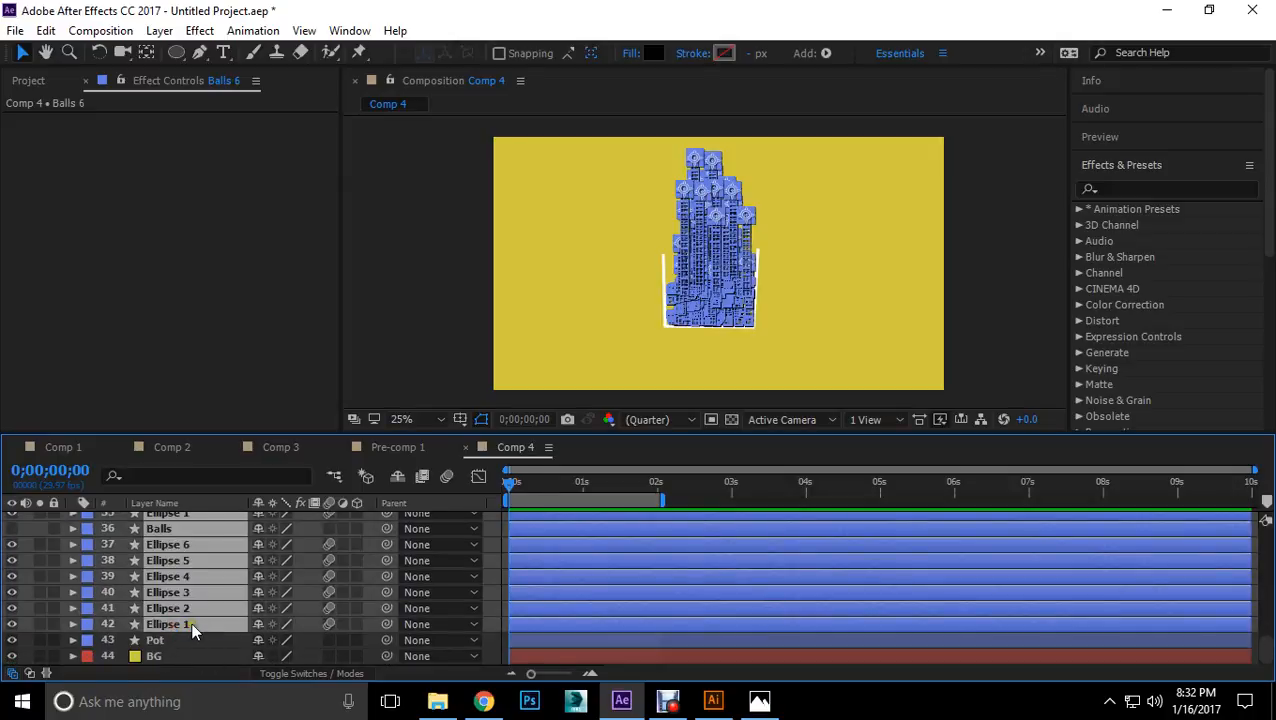
right_click(190, 621)
click(240, 532)
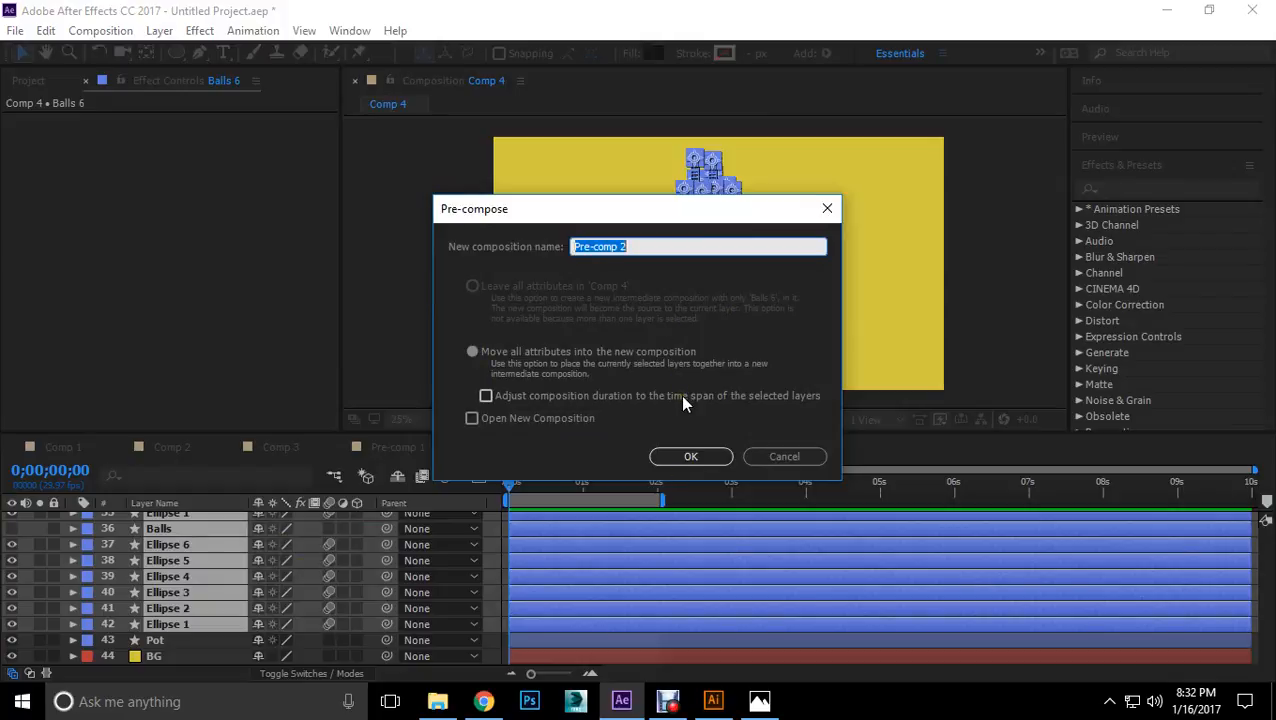
text(Liquid)
click(695, 456)
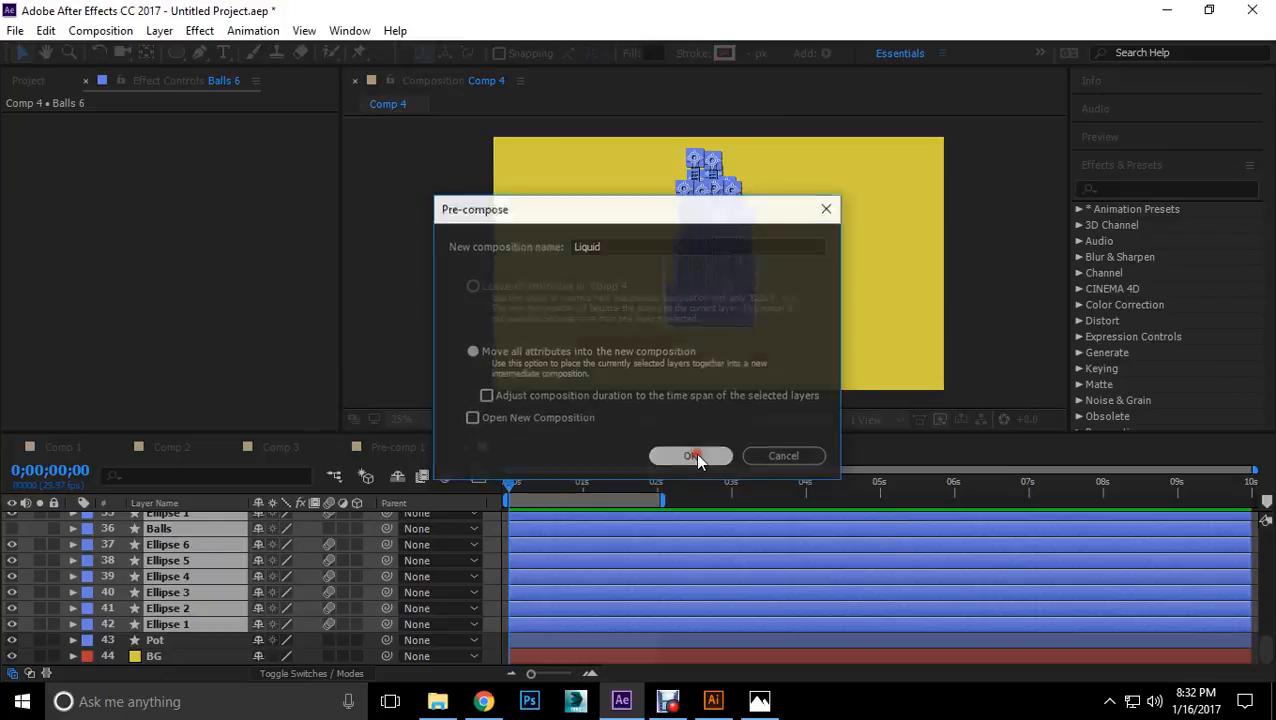
Step: Apply the Fast Blur effect to the Liquid layer, followed by Simple Choker
click(192, 521)
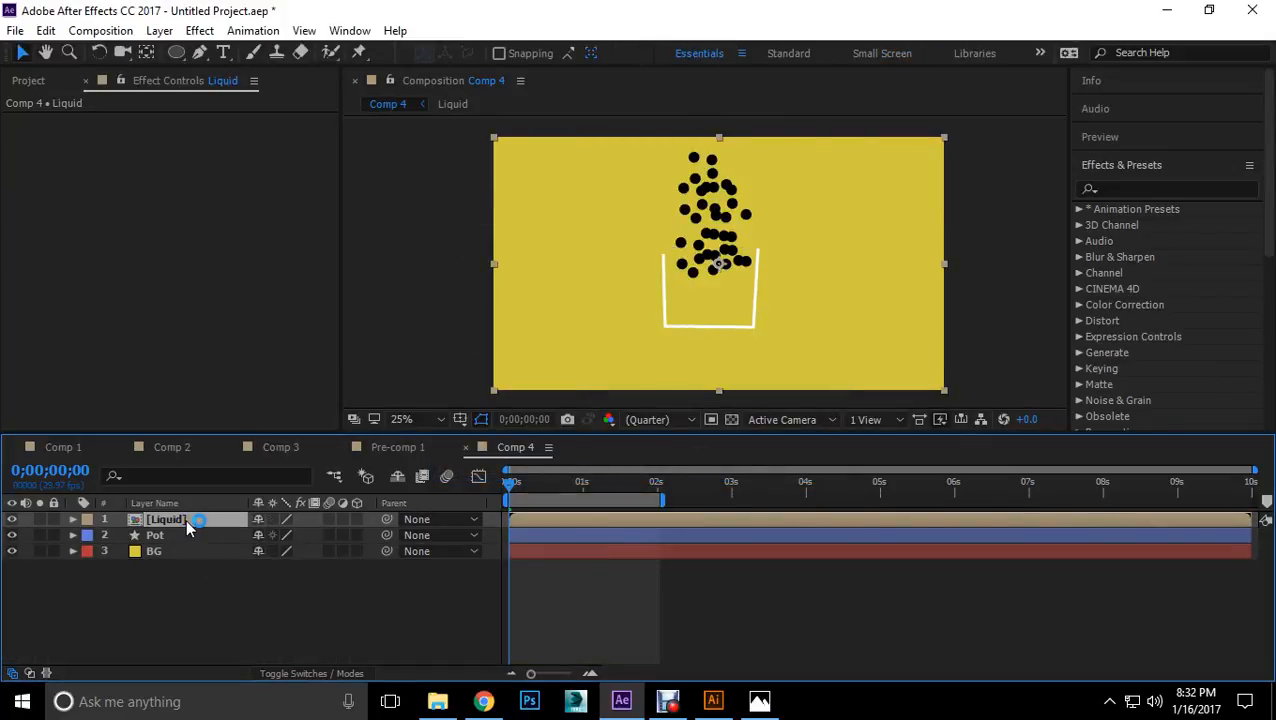
click(196, 568)
click(195, 517)
click(1230, 220)
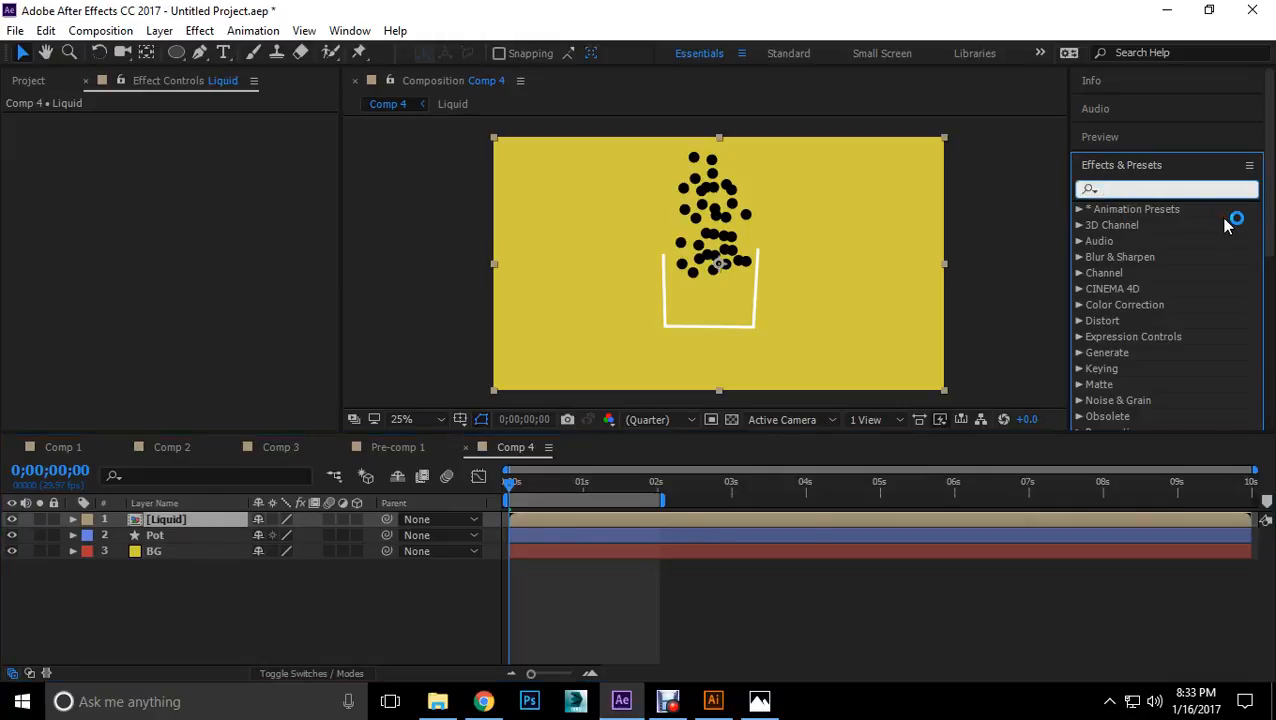
text(fas)
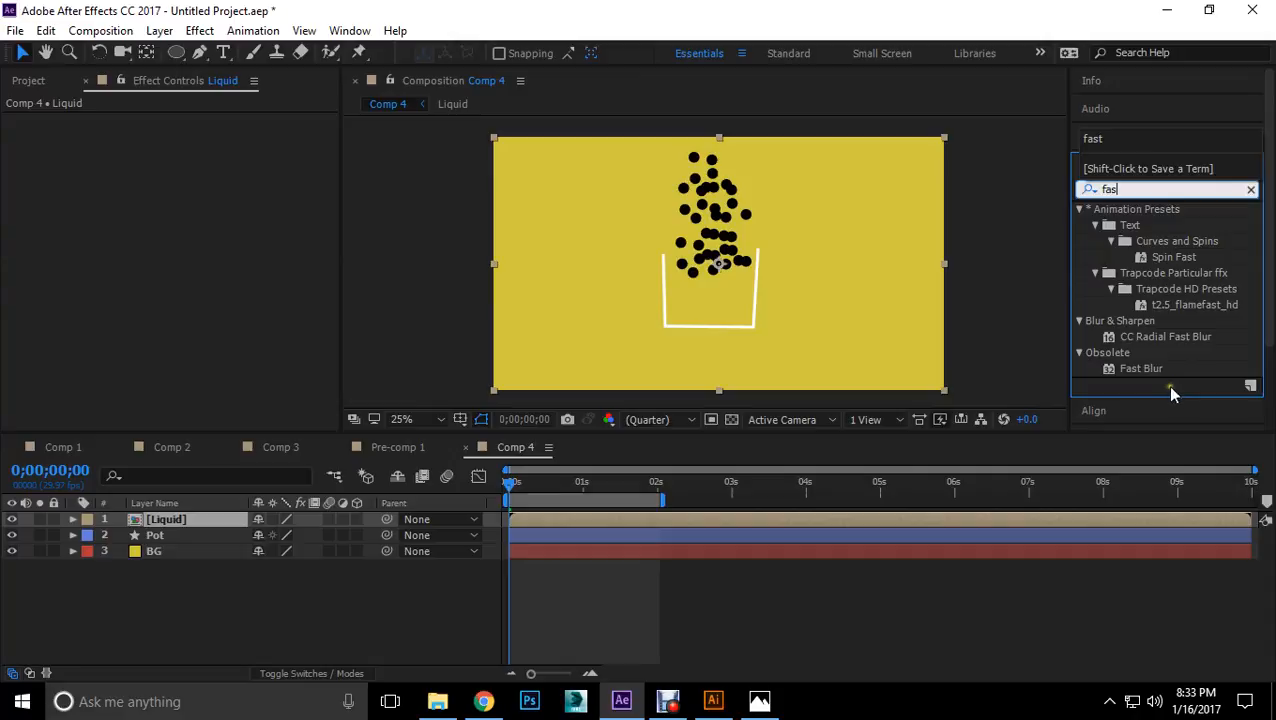
drag(1155, 375, 215, 522)
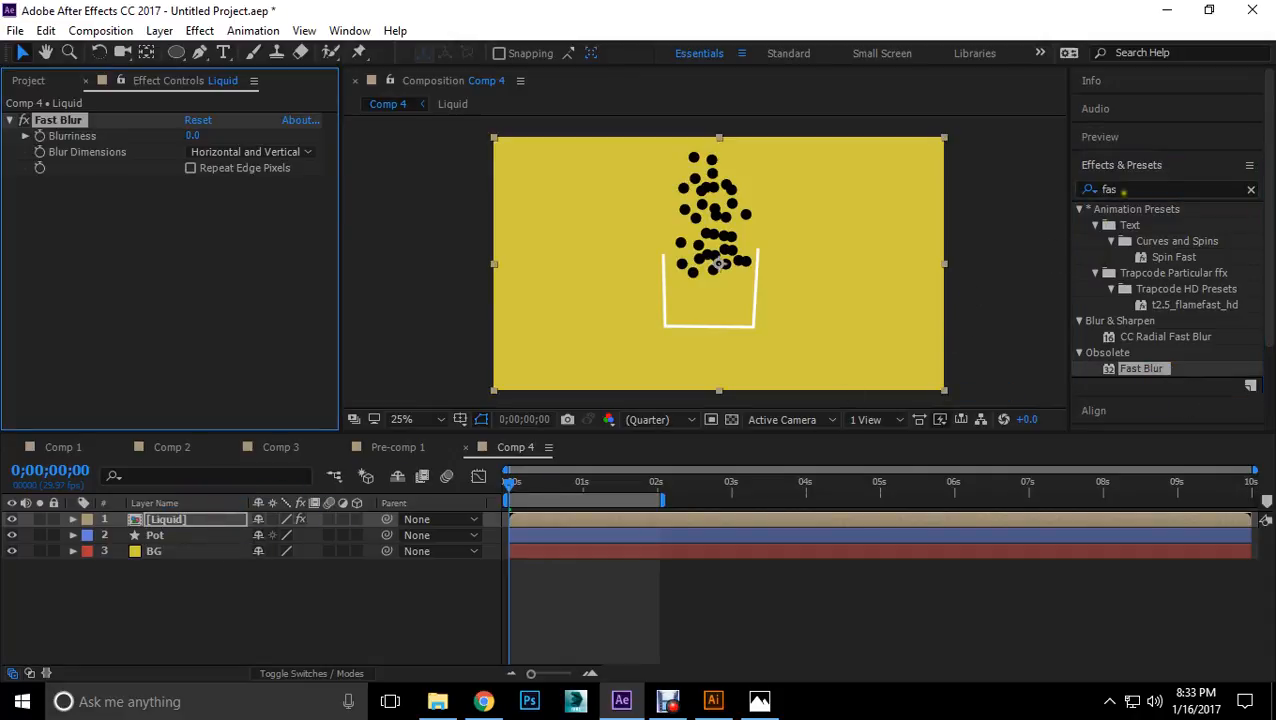
drag(1124, 192, 1058, 194)
text(simpl)
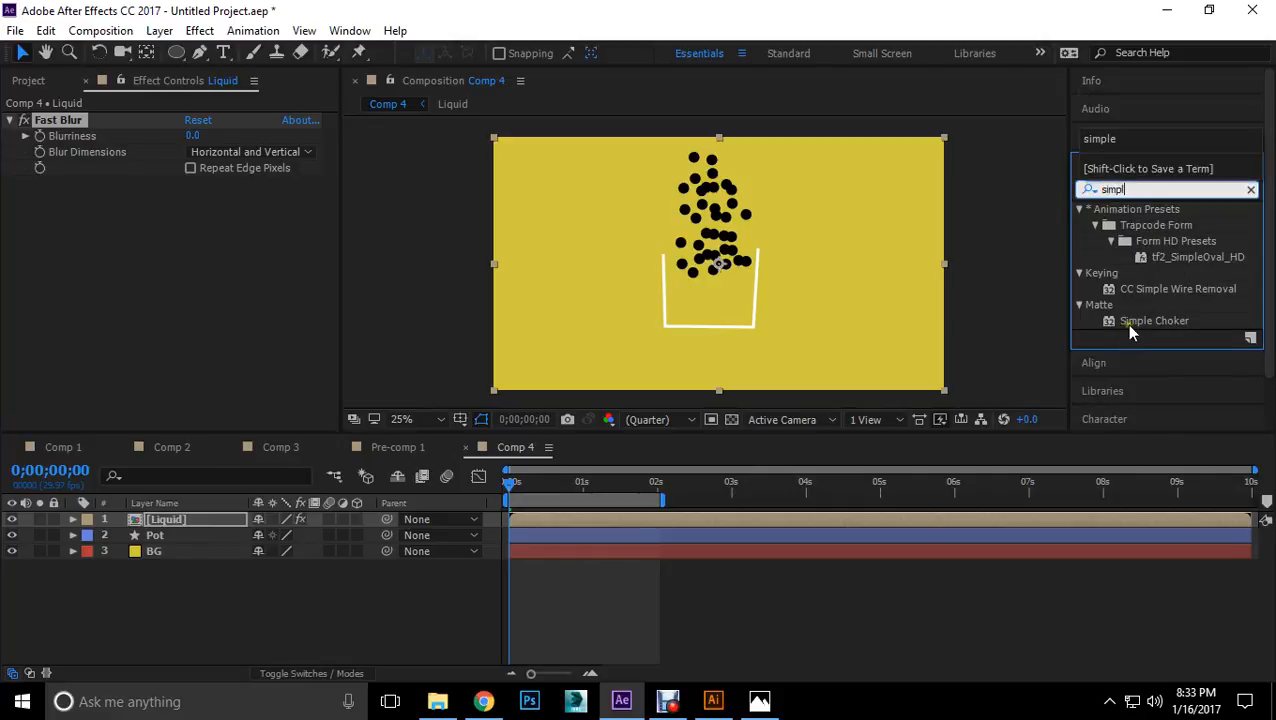
drag(1127, 321, 195, 278)
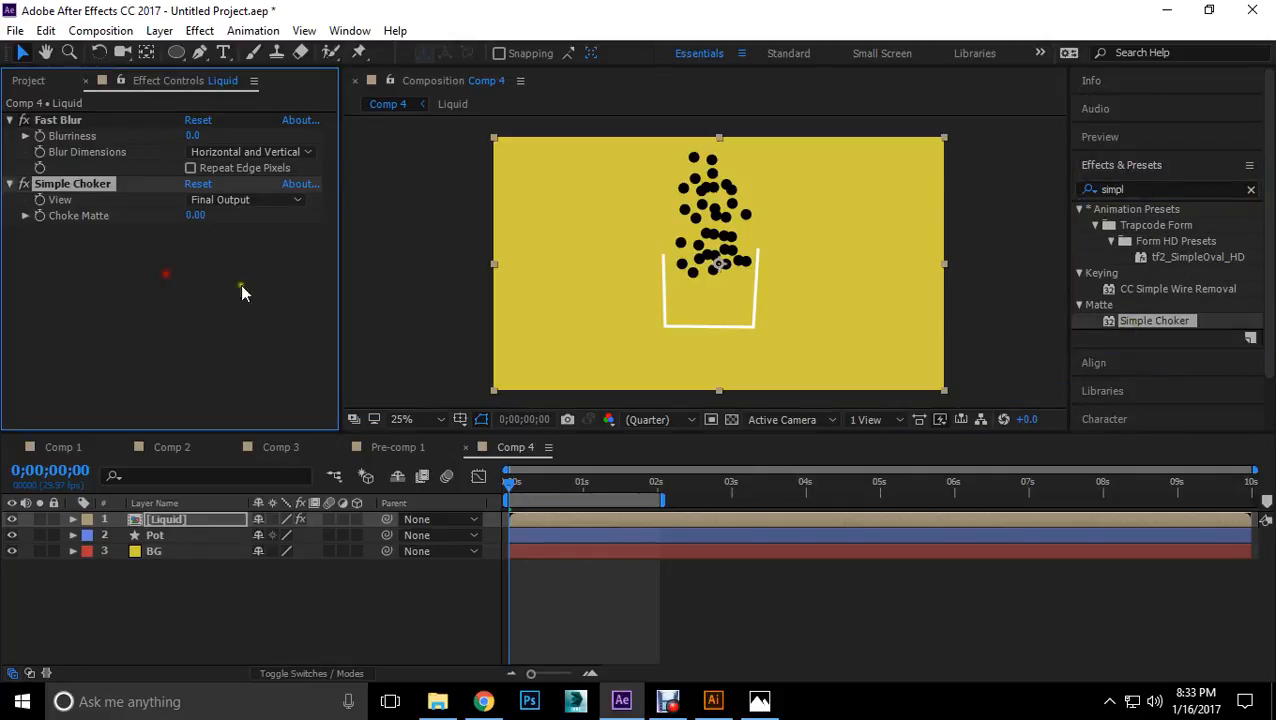
Step: Set the Liquid layer's Fast Blur Blurriness to 49 and the Simple Choker's Choke Matte to -5.80
drag(192, 135, 214, 136)
drag(197, 216, 149, 217)
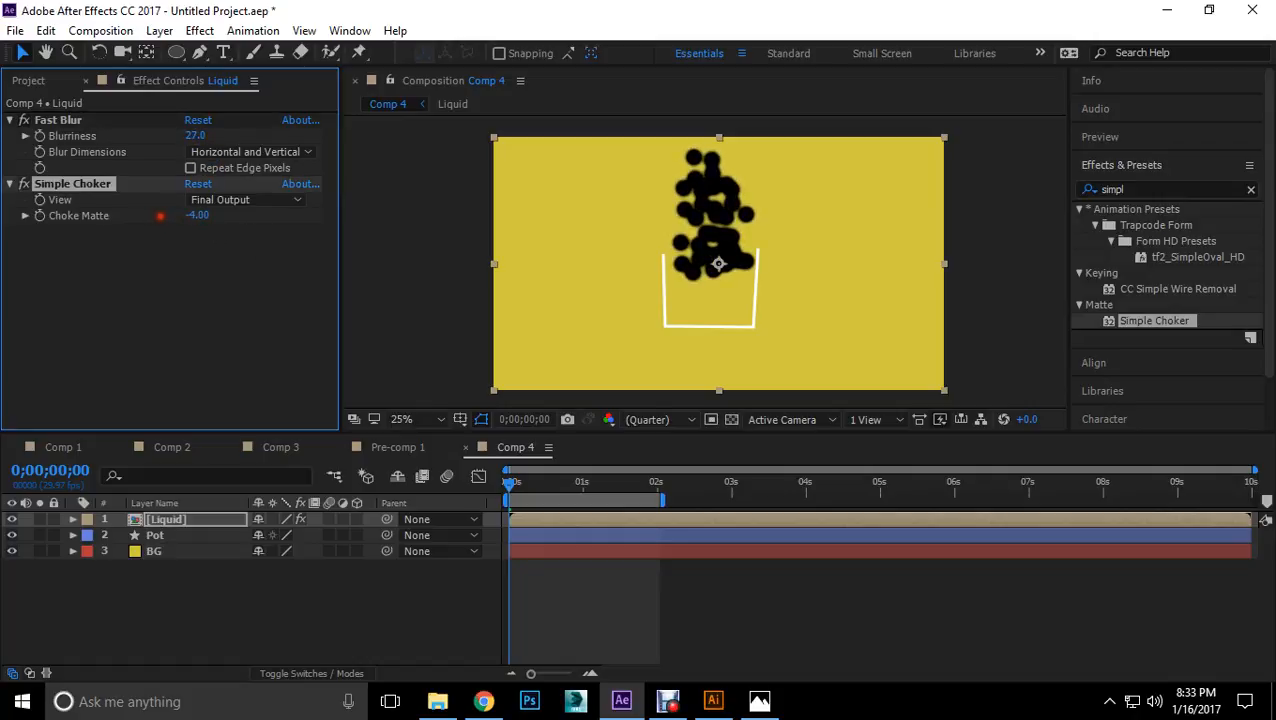
drag(192, 136, 210, 136)
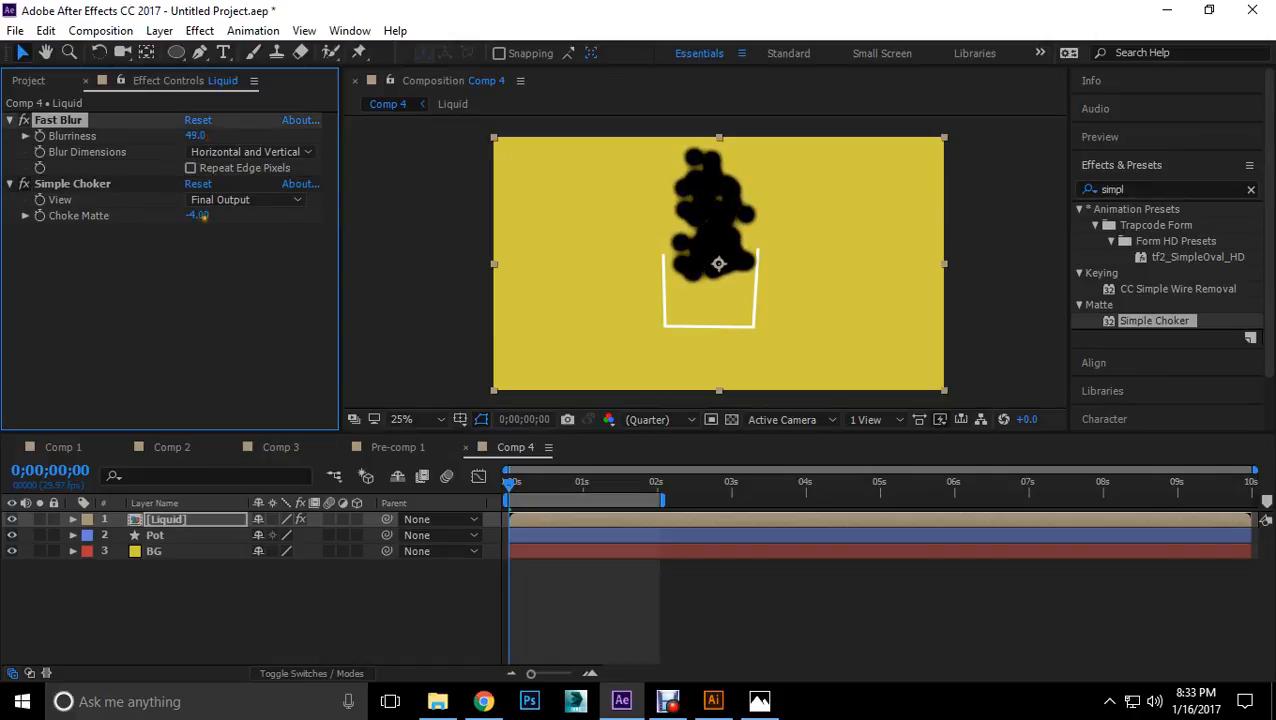
drag(203, 216, 188, 218)
Step: Play back the blurred liquid falling into the cup, return to the first frame, and check the Pot and Liquid layers
key(space)
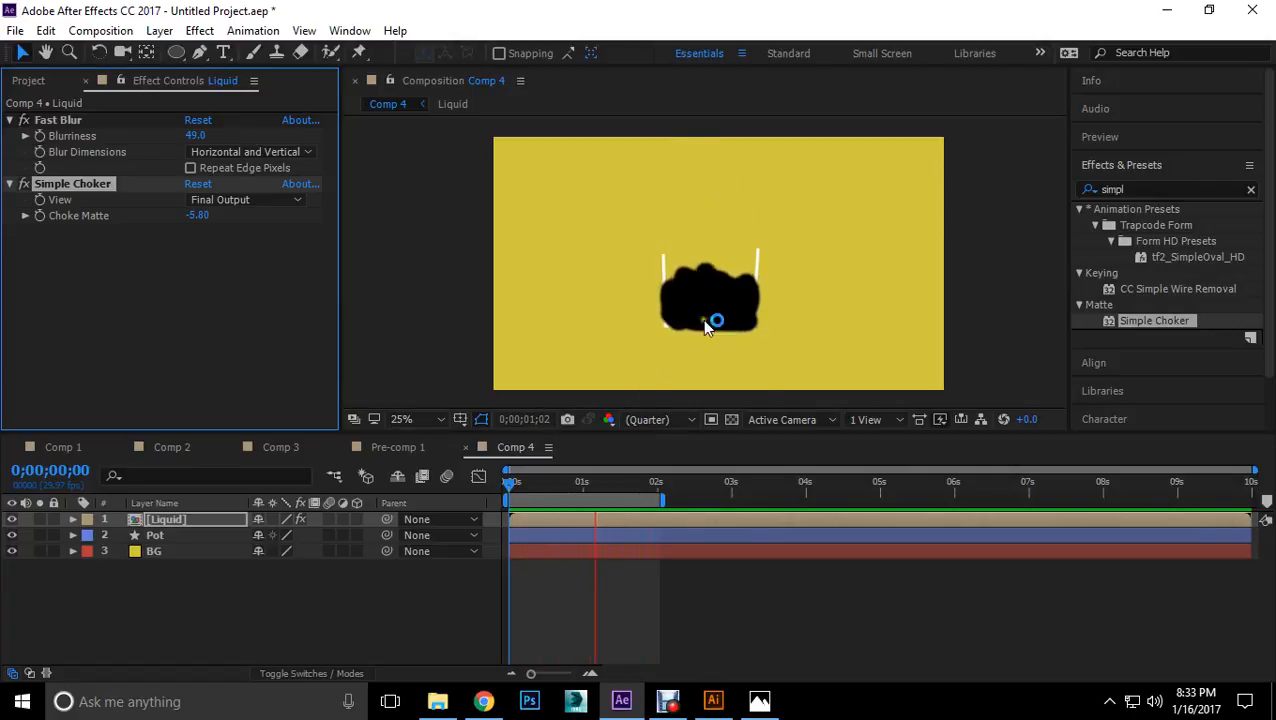
click(622, 483)
drag(626, 487, 505, 488)
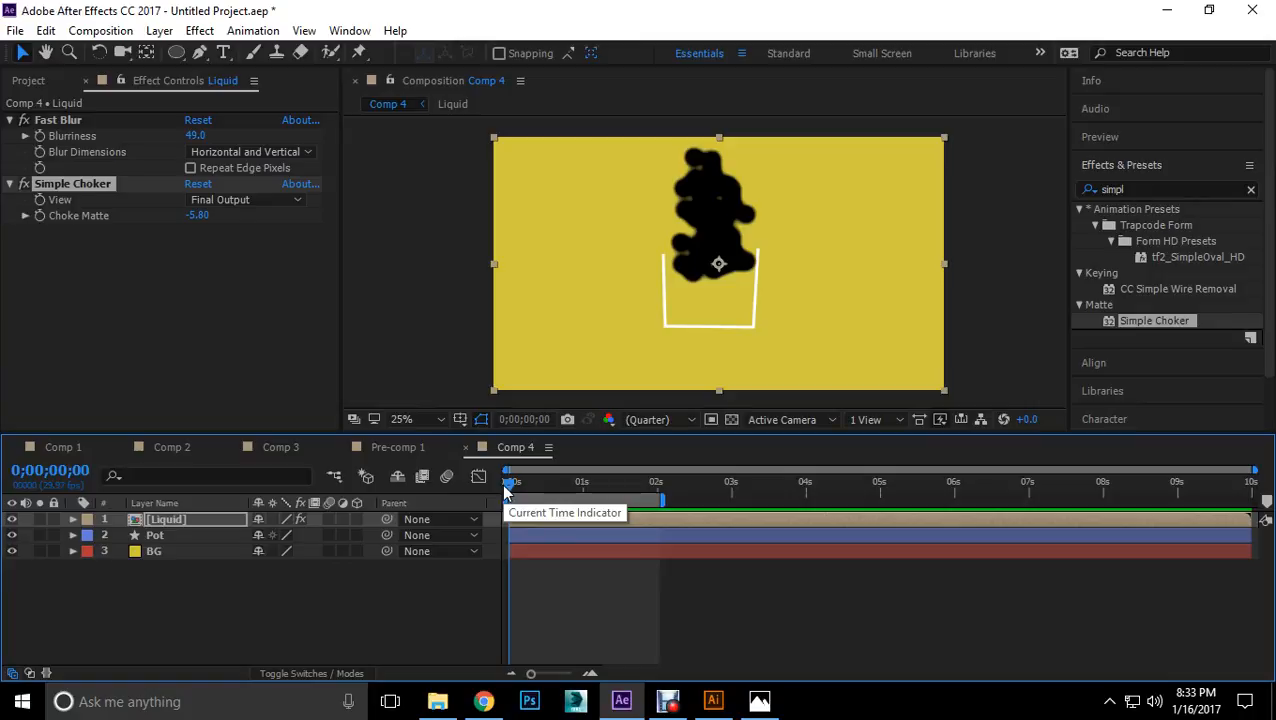
click(240, 618)
click(190, 534)
click(194, 520)
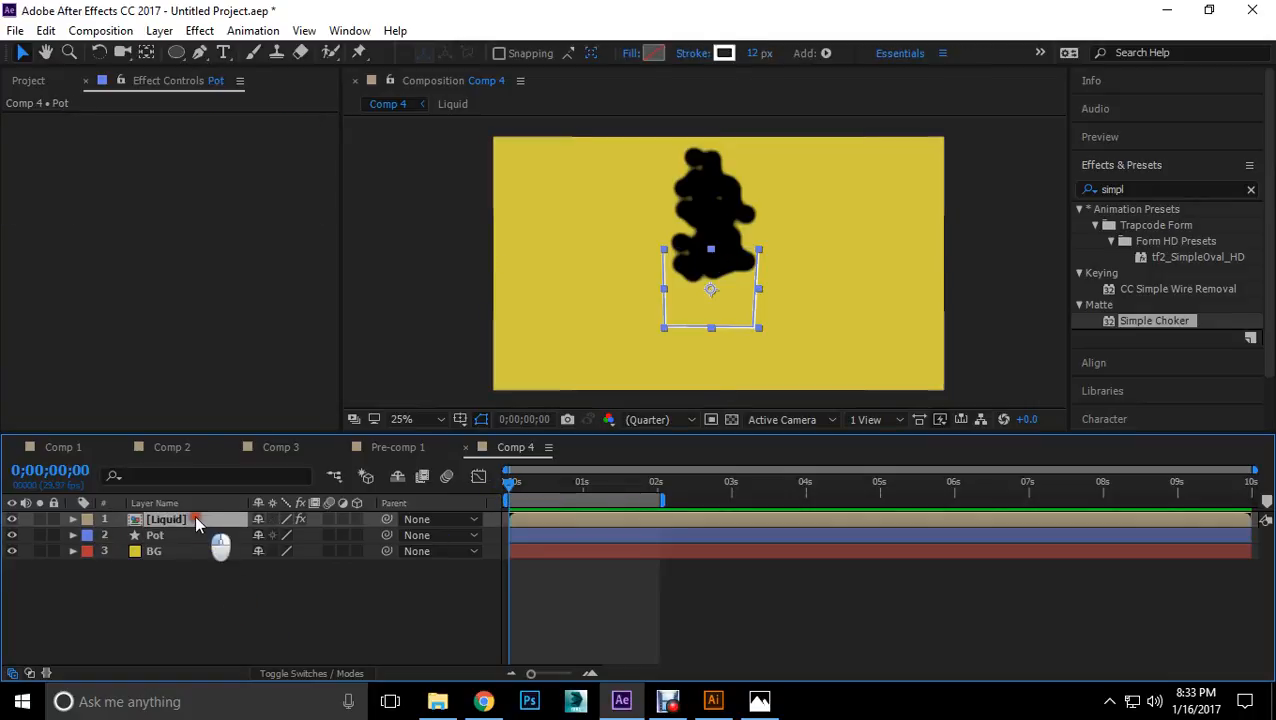
Step: Create a new HDTV 1080 29.97 composition with a 10-second duration
click(240, 30)
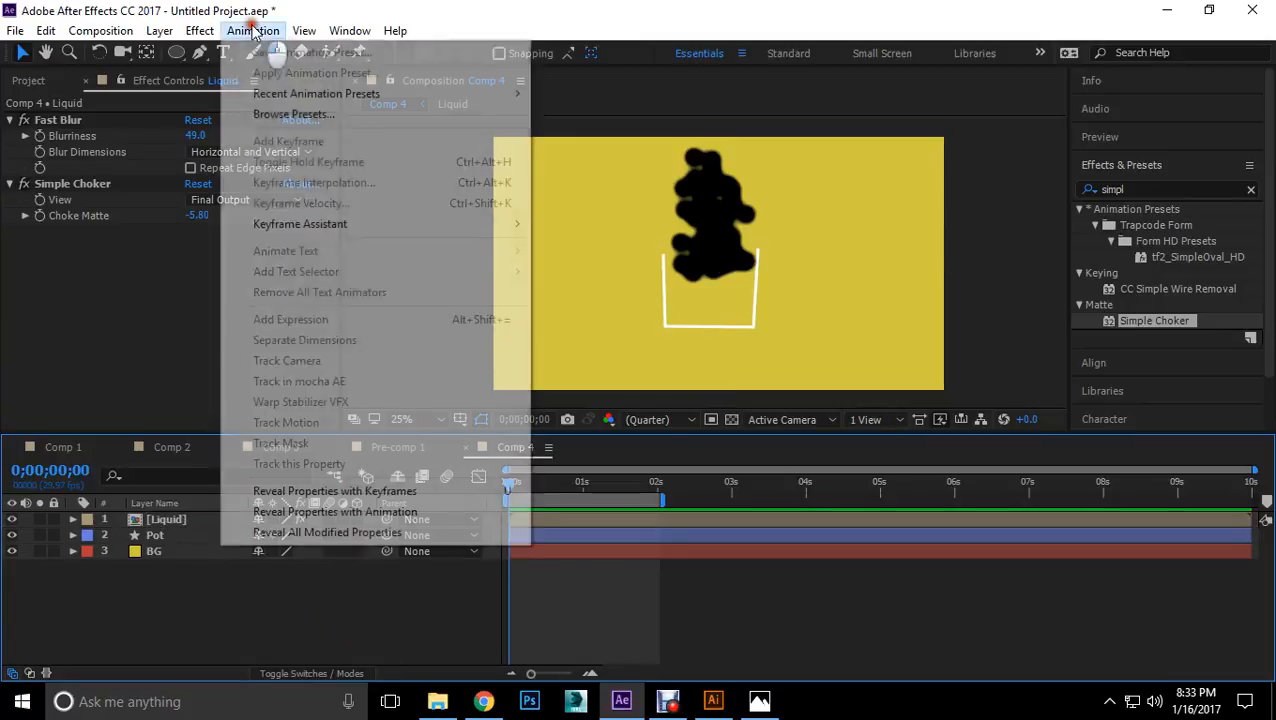
mouse_move(193, 37)
click(110, 51)
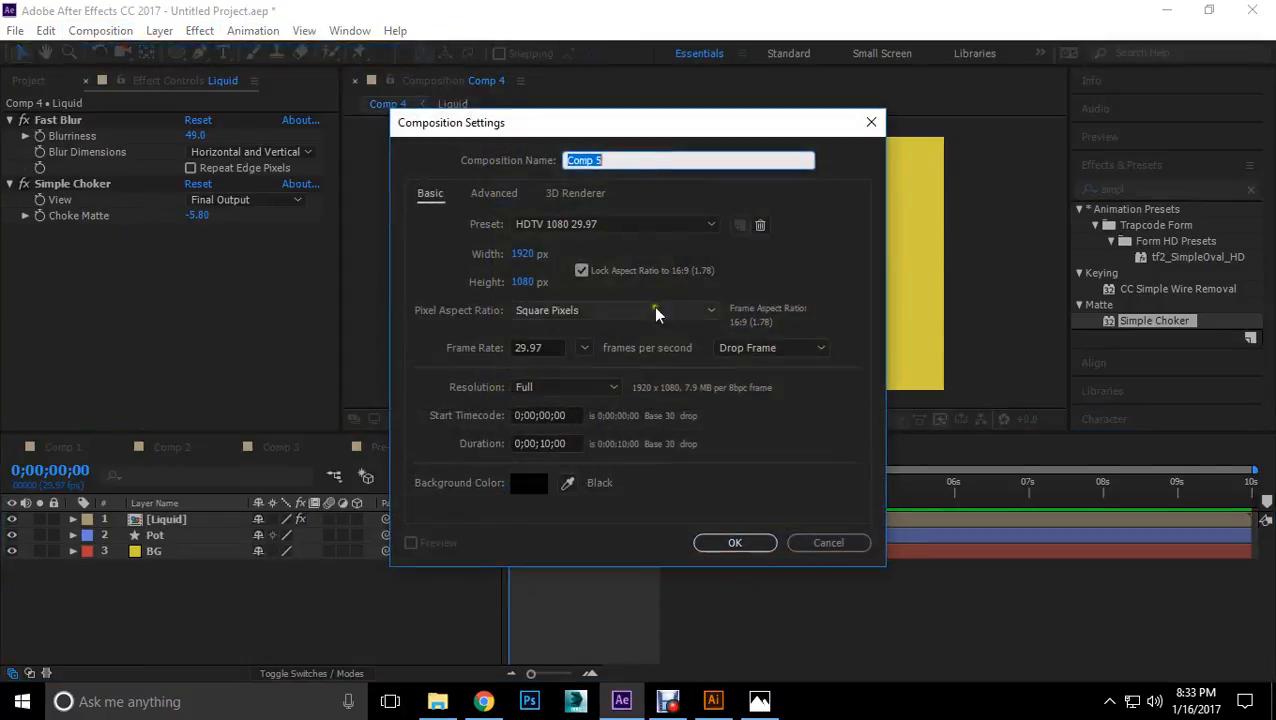
click(737, 543)
right_click(307, 542)
click(250, 568)
Step: Copy the Pot and BG layers from Comp 4 and paste them into Comp 5
click(515, 447)
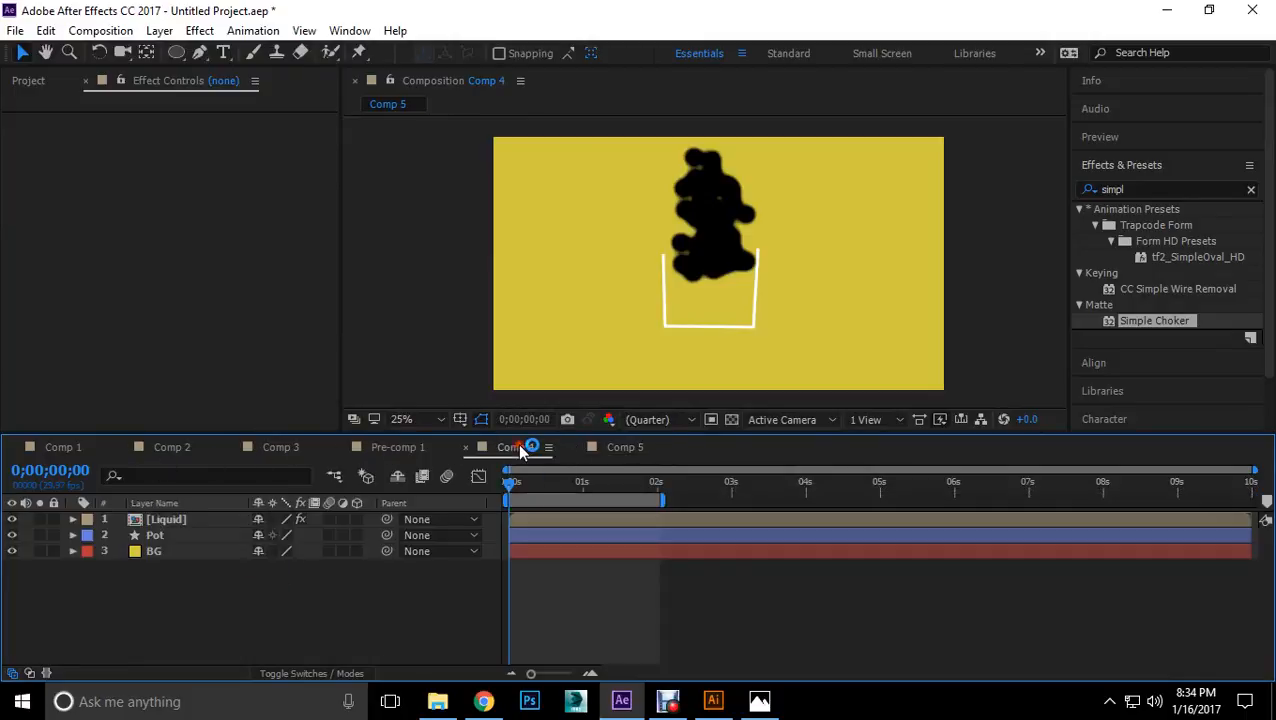
click(180, 551)
shift+click(177, 537)
right_click(177, 539)
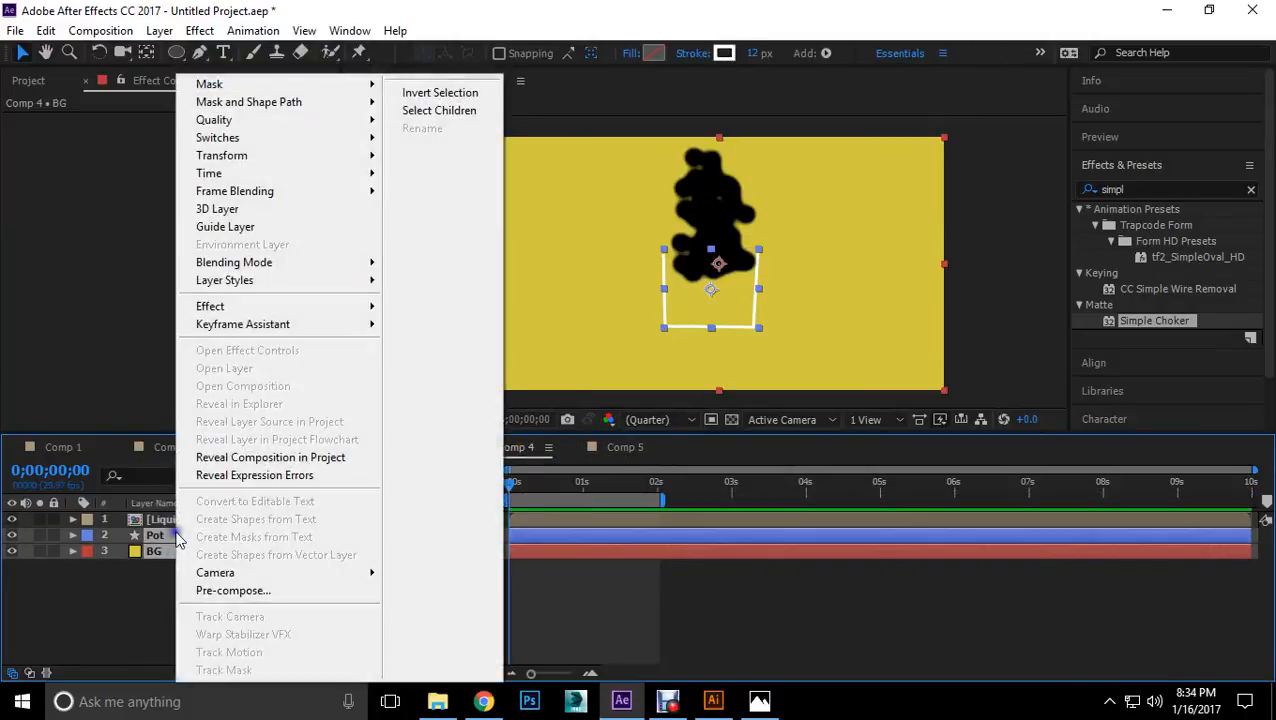
click(46, 31)
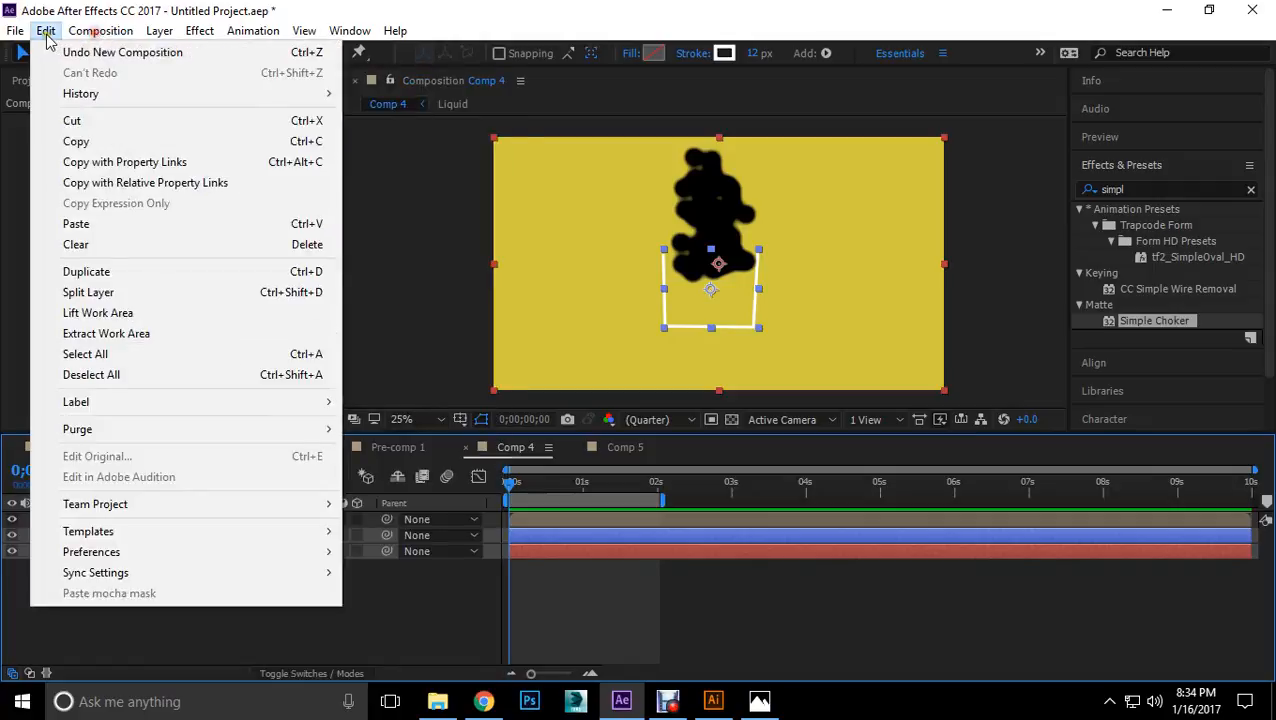
click(80, 141)
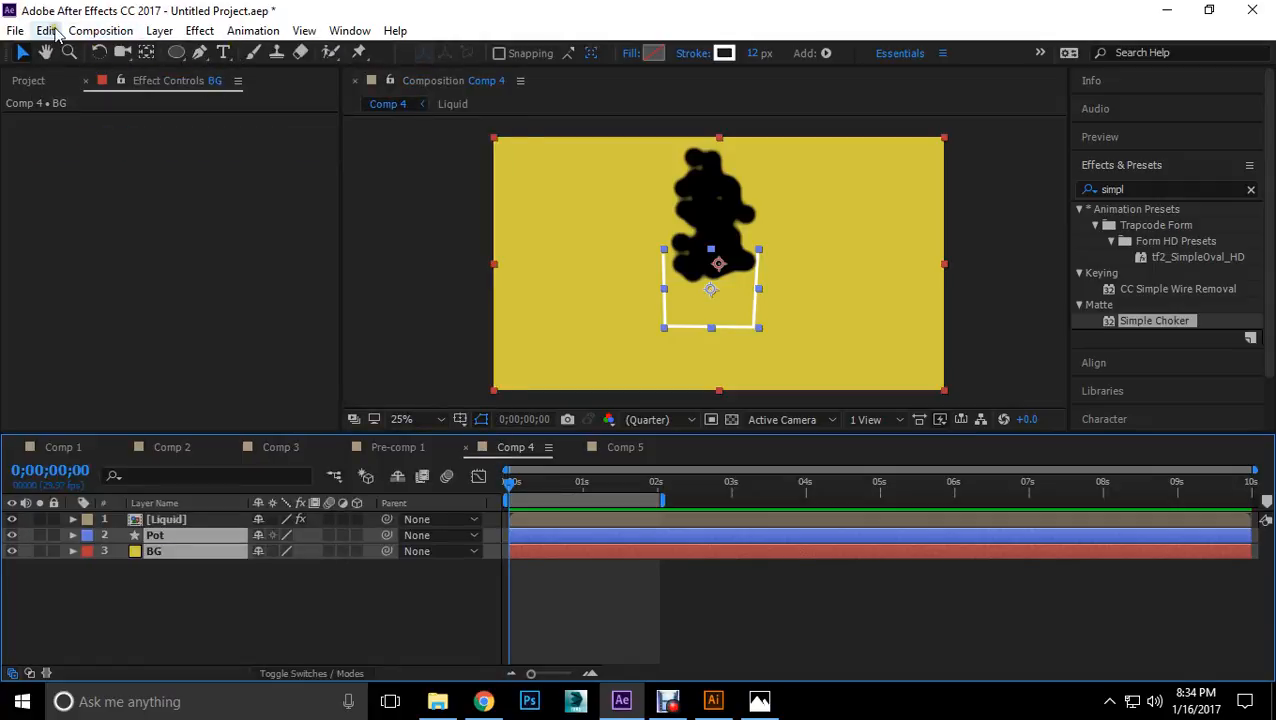
click(46, 31)
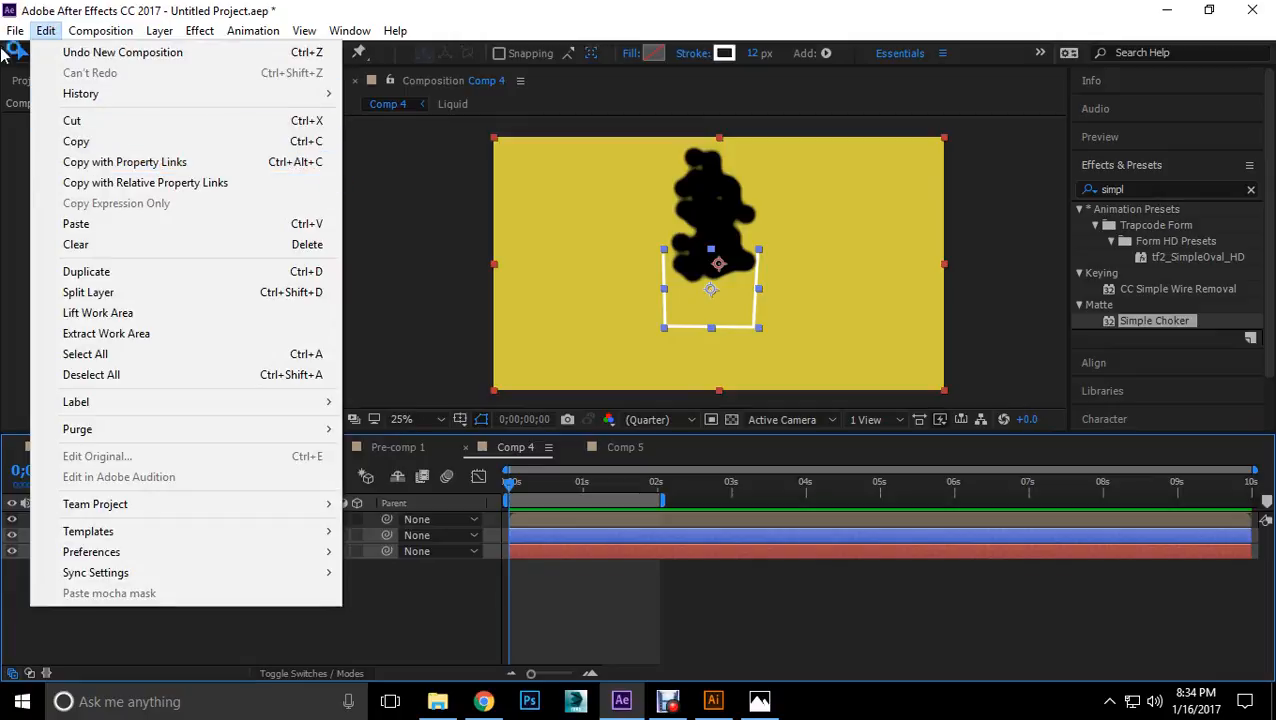
click(392, 618)
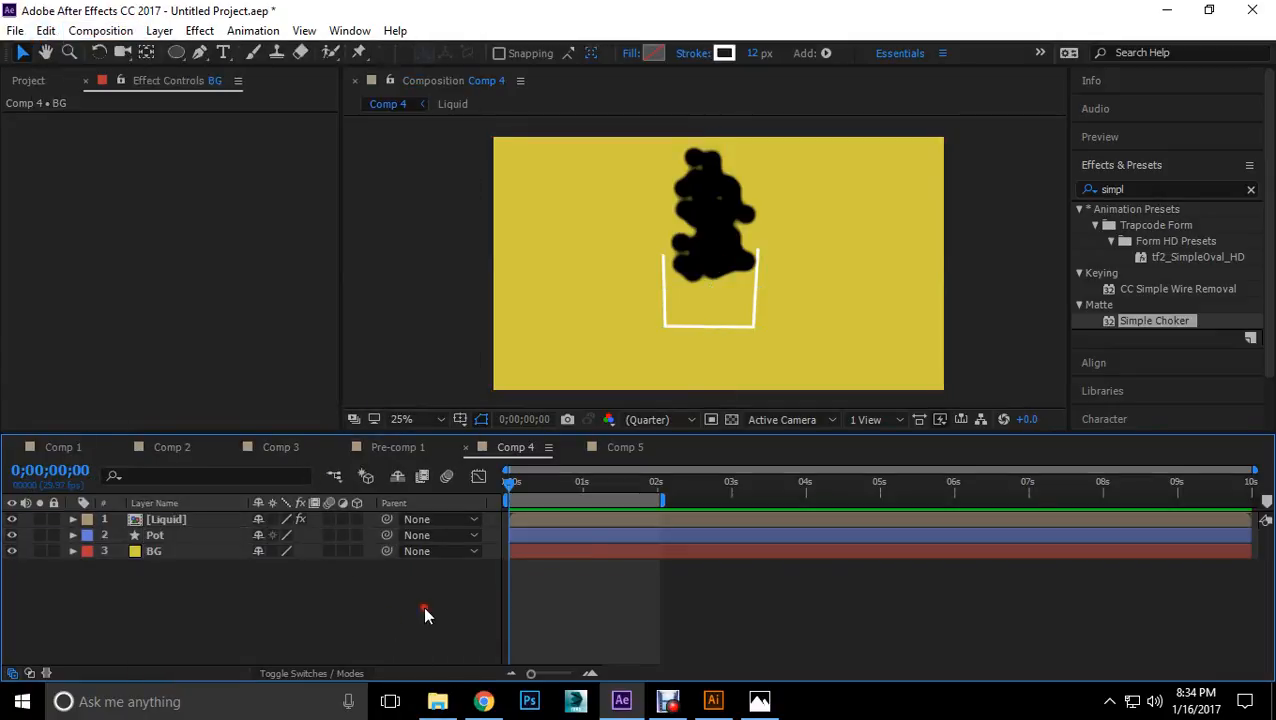
click(630, 447)
key(ctrl+v)
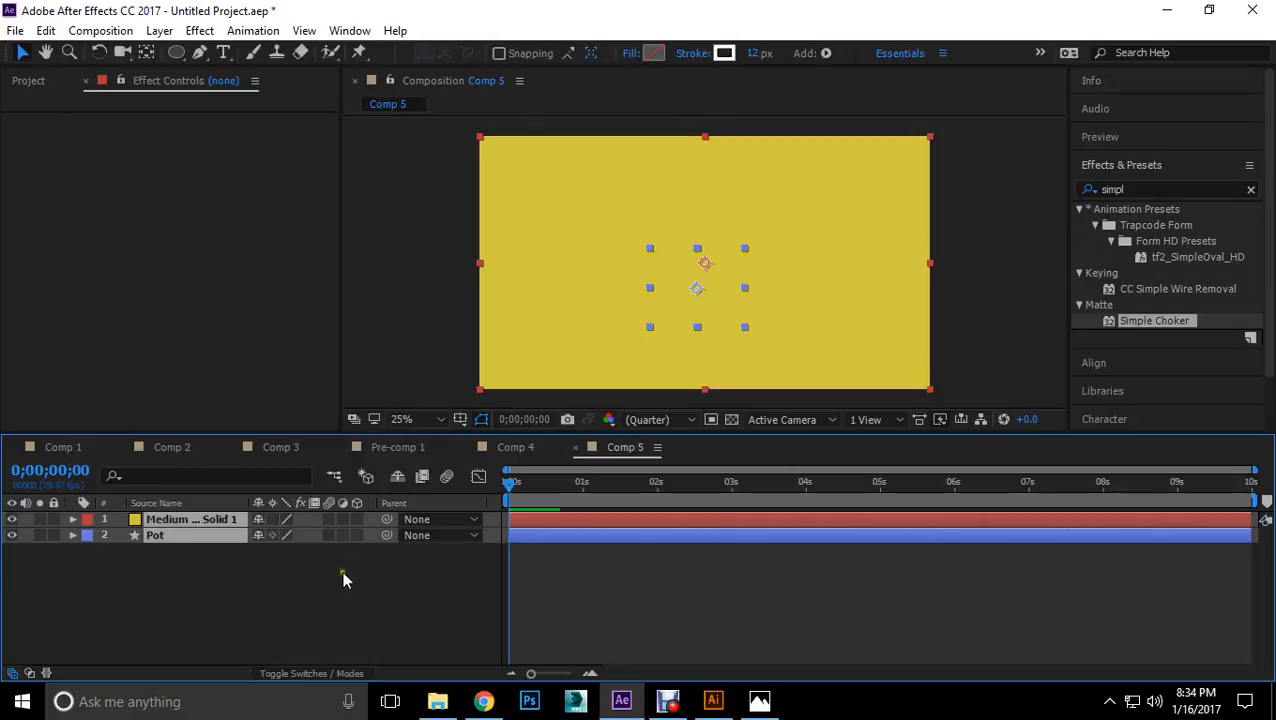
Step: Place the yellow solid beneath the Pot layer and move the cup down close to the frame's lower edge
click(310, 576)
drag(214, 520, 243, 578)
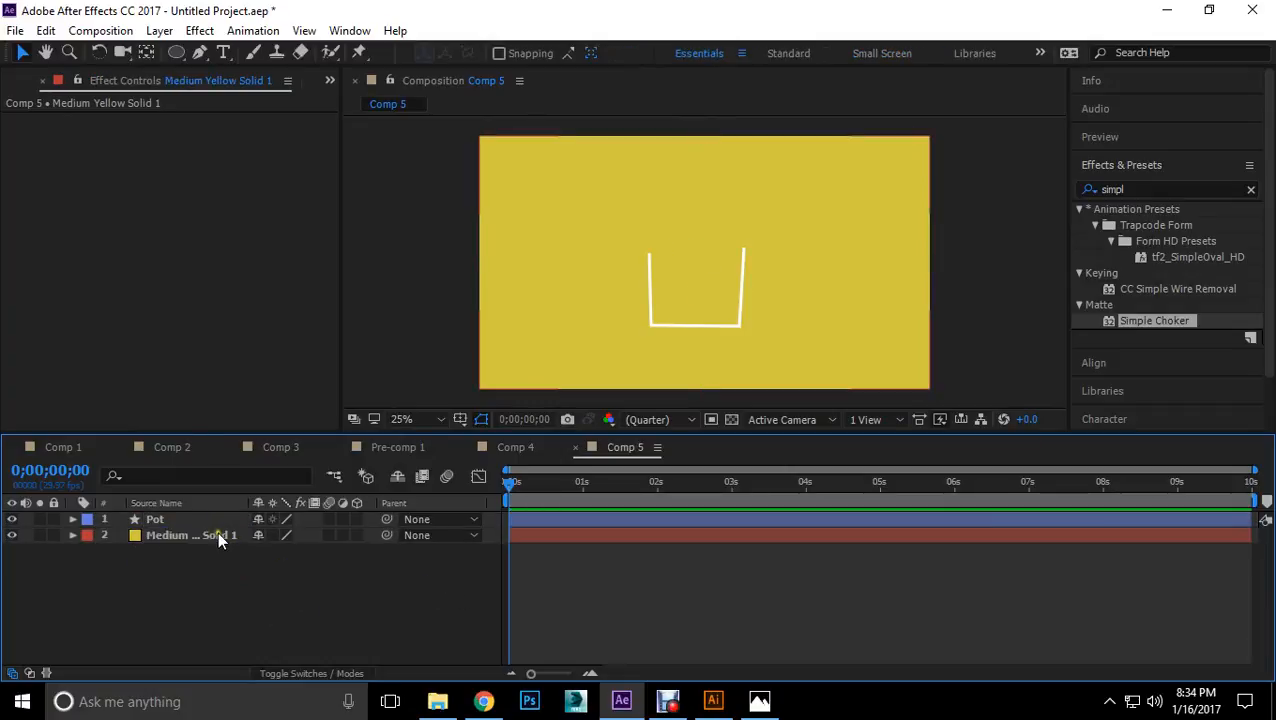
click(717, 322)
drag(713, 333, 710, 381)
click(960, 340)
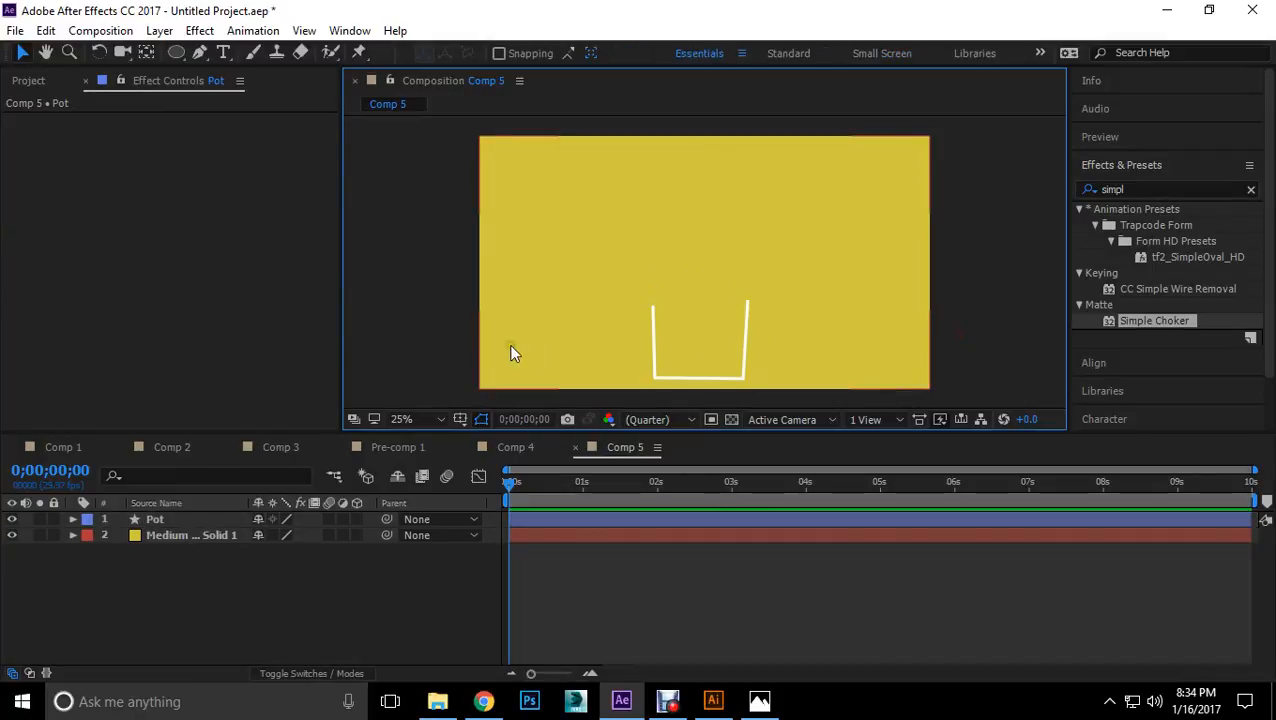
Step: Add a black 1920 x 1080 px solid layer to Comp 5
right_click(165, 580)
mouse_move(242, 404)
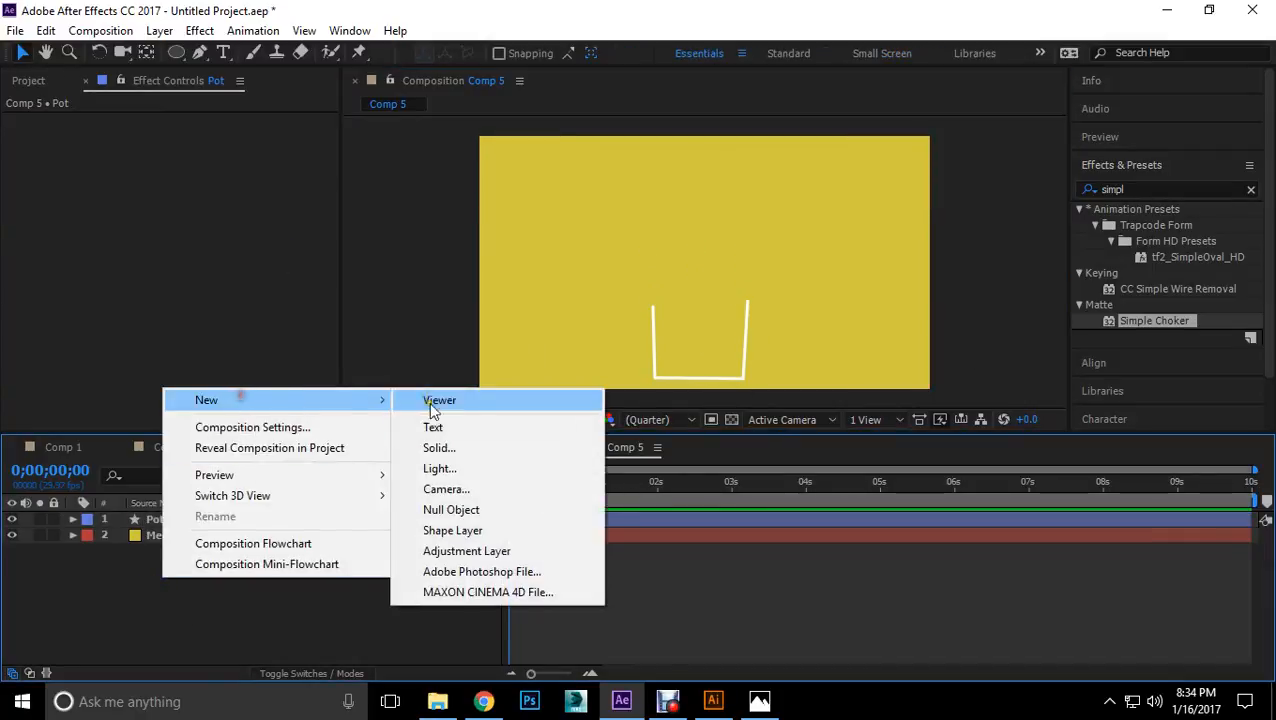
click(442, 447)
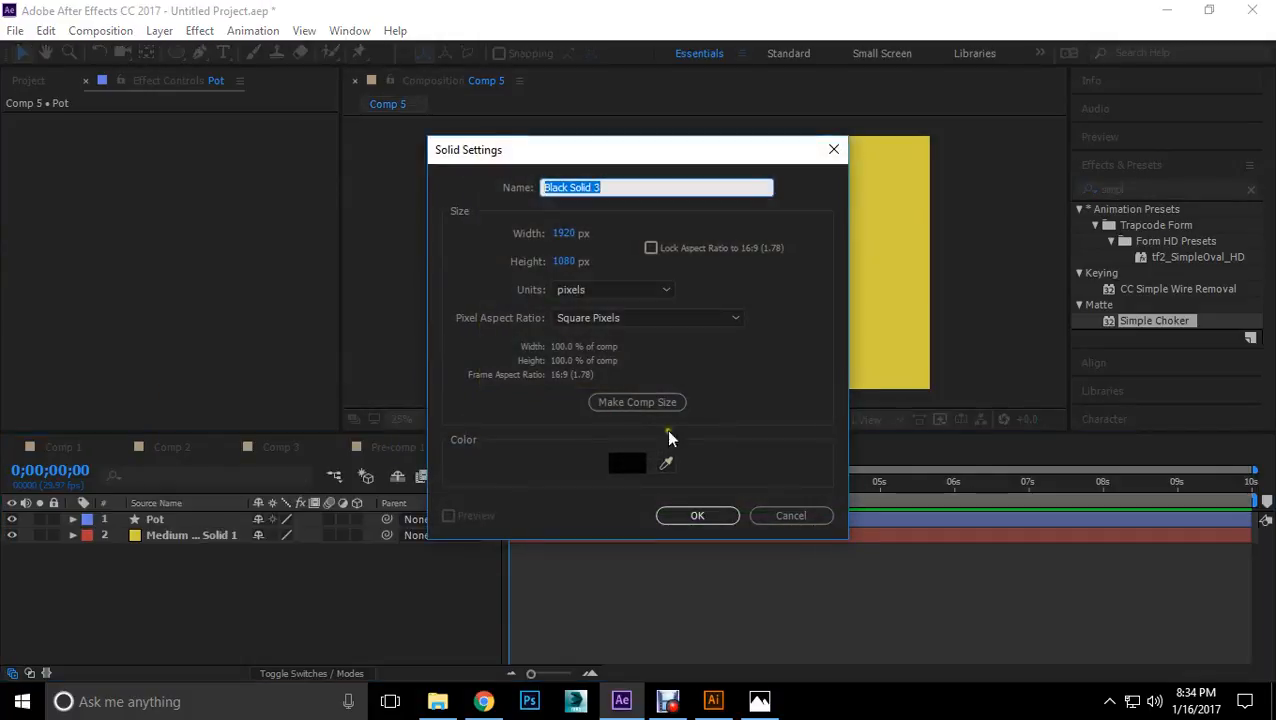
click(698, 516)
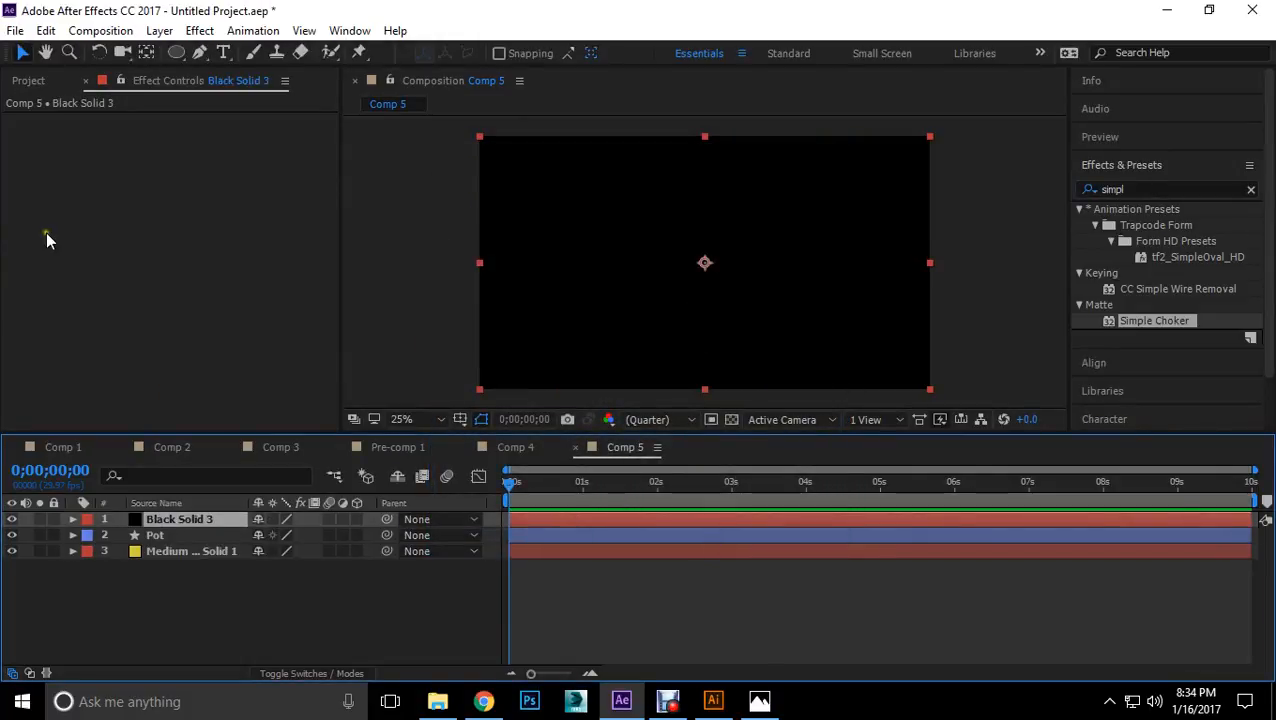
Step: Mask the black solid with a small circle at the frame's centre and shift the resulting ball slightly over the cup
click(176, 52)
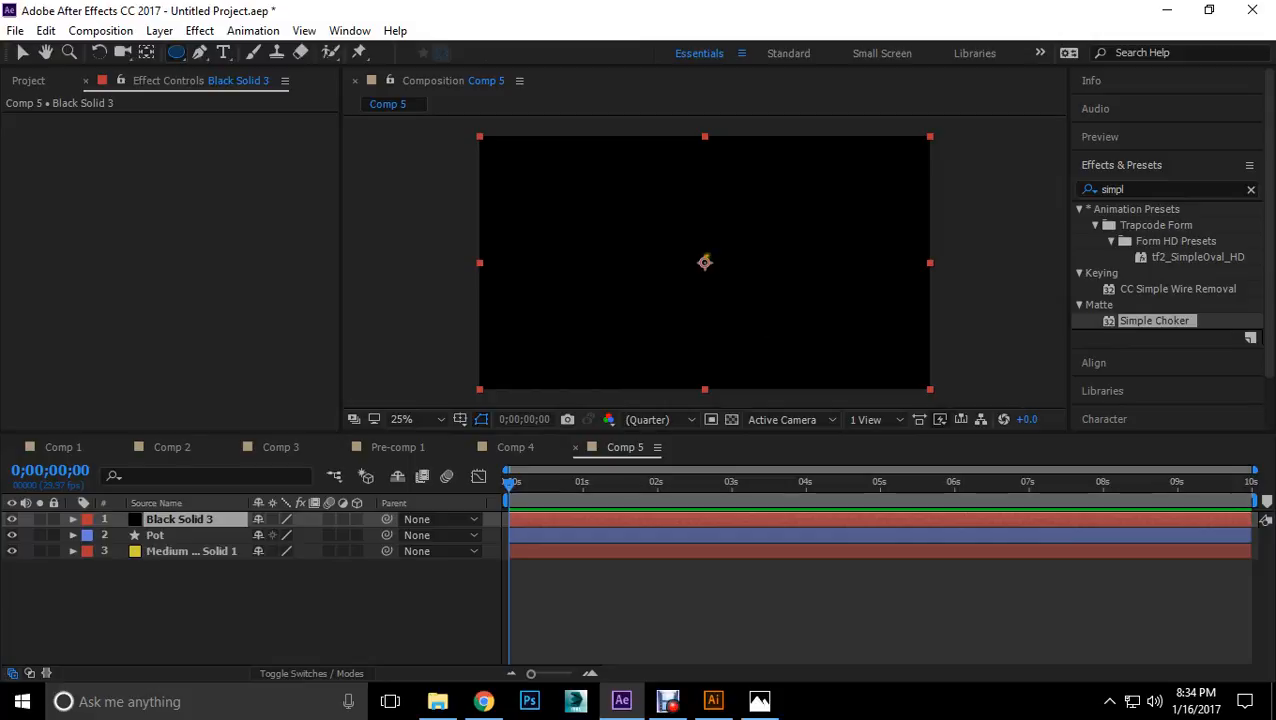
mouse_move(705, 263)
mouse_down()
mouse_move(726, 282)
mouse_move(708, 270)
mouse_up()
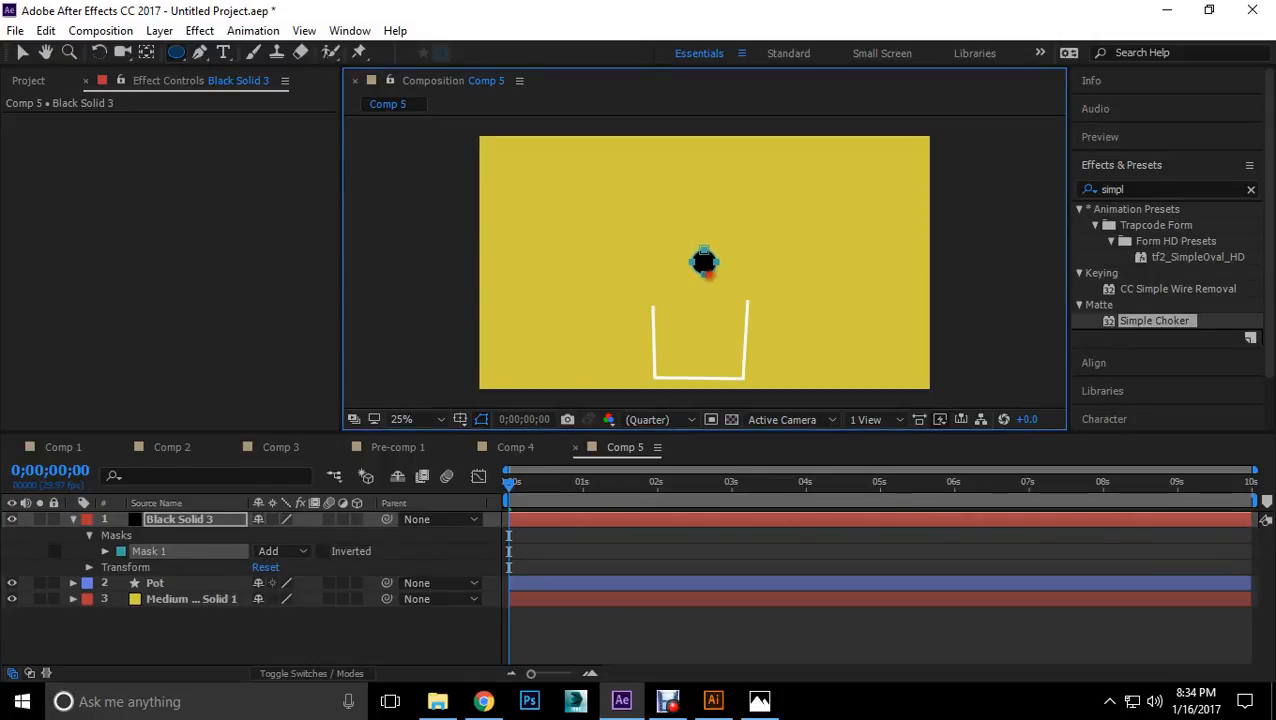
click(22, 54)
drag(709, 262, 704, 265)
click(185, 645)
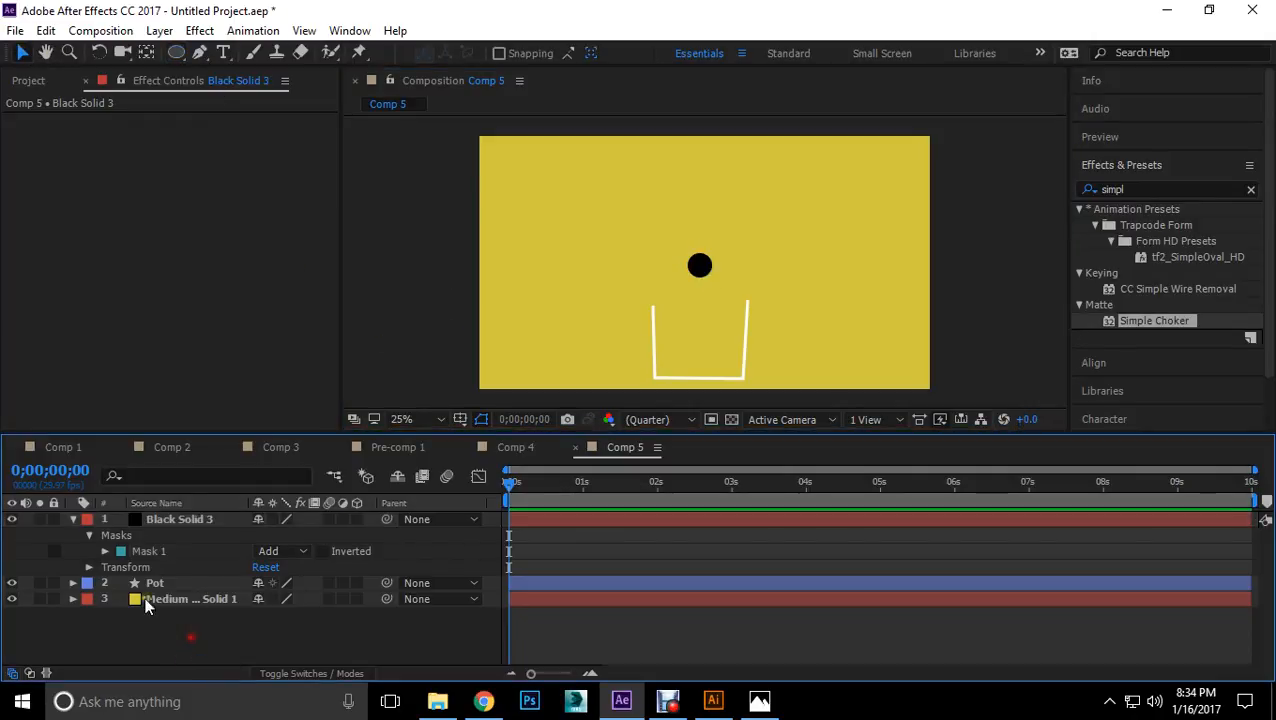
Step: Duplicate the Black Solid 3 circle layer eight times to get nine stacked copies
click(177, 518)
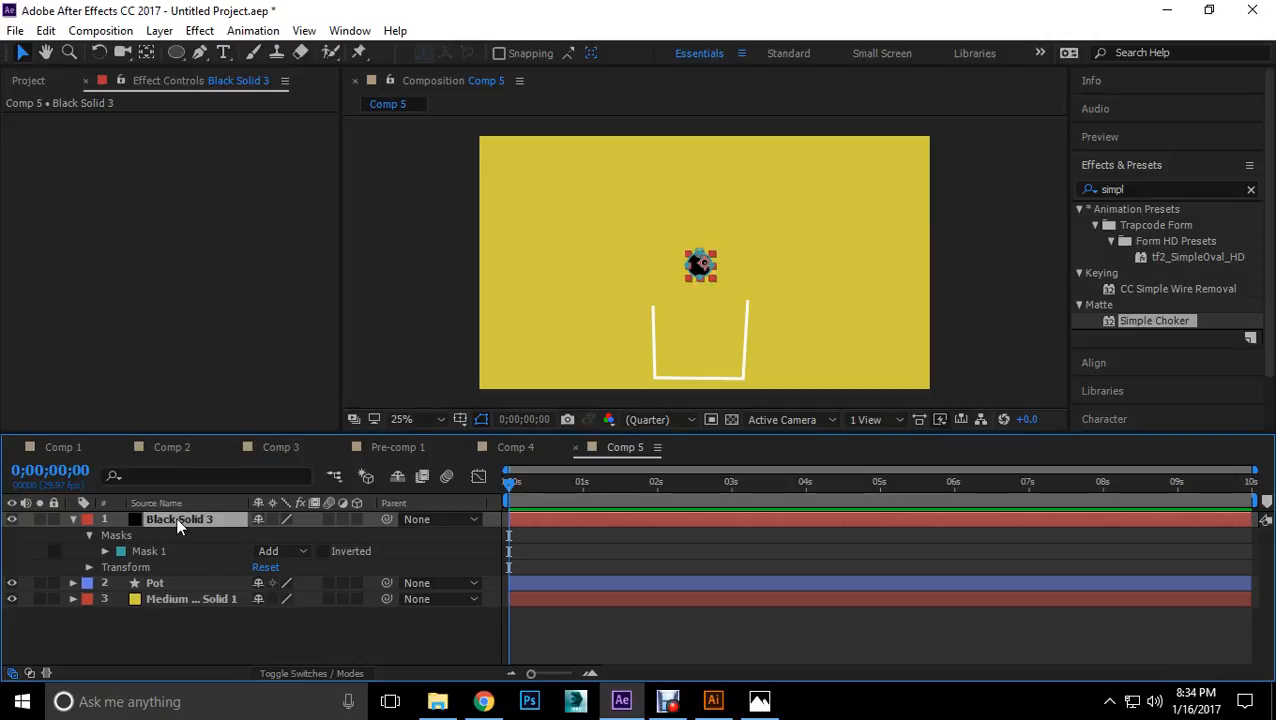
key(ctrl+d)
key(ctrl+d)
key(ctrl+d)
key(ctrl+d)
key(ctrl+d)
key(ctrl+d)
key(ctrl+d)
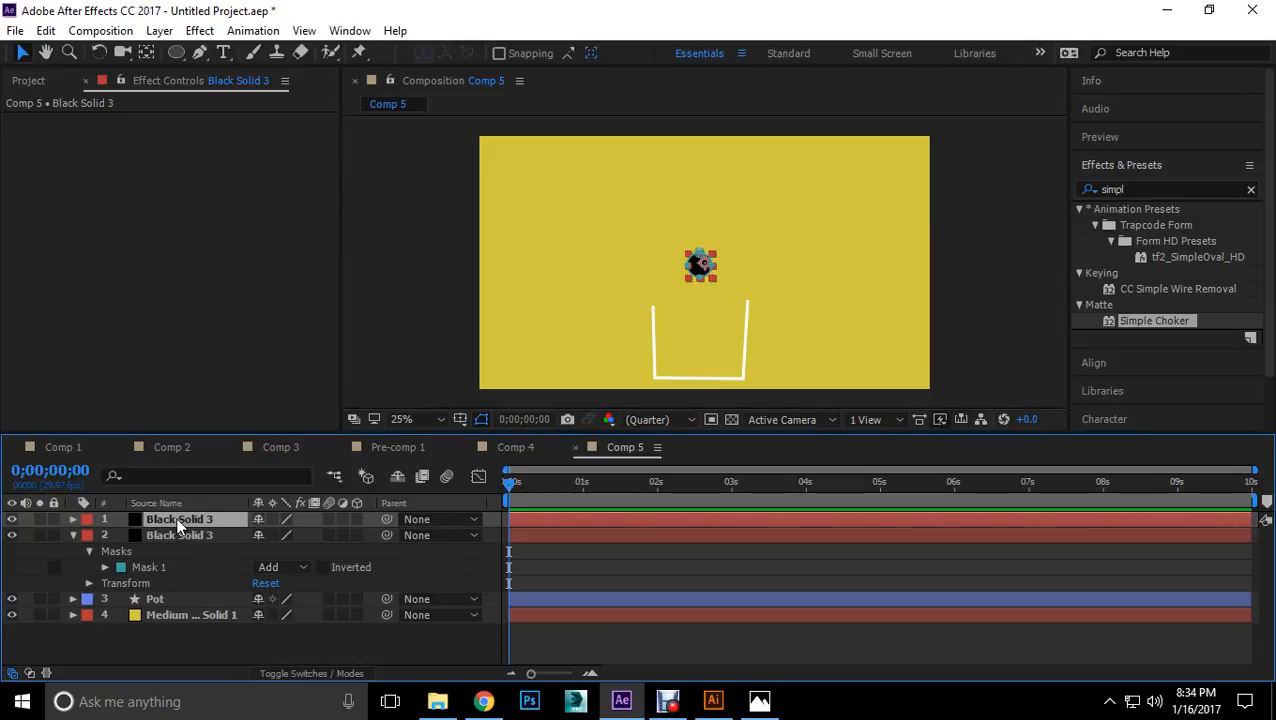
key(ctrl+d)
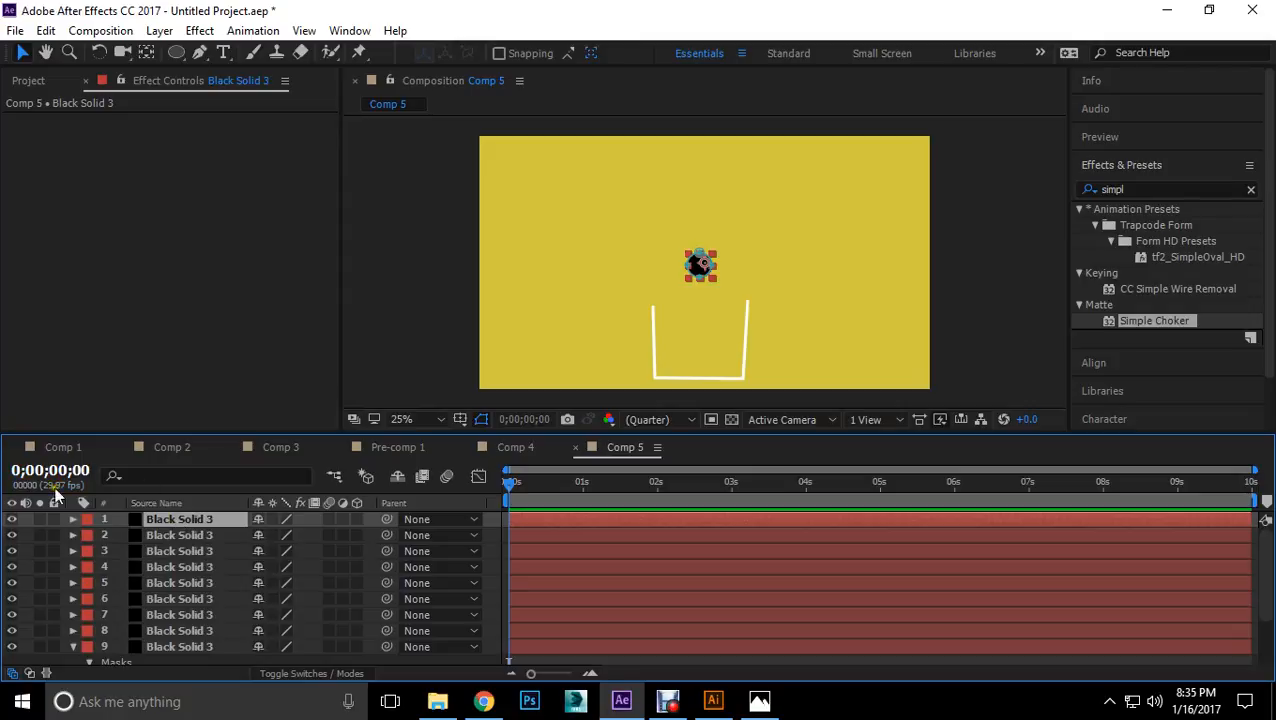
Step: Move the topmost circle copy straight up to the top centre edge of the composition
scroll(703, 255, up, 2)
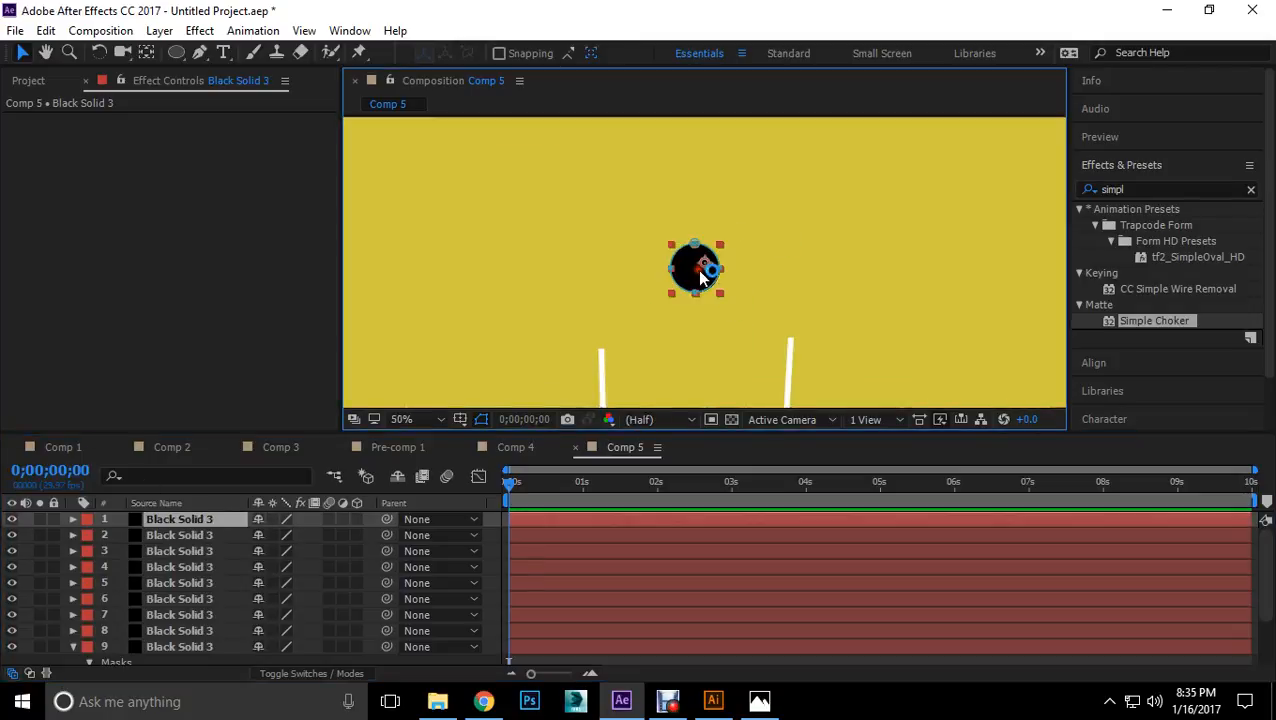
scroll(704, 262, down, 2)
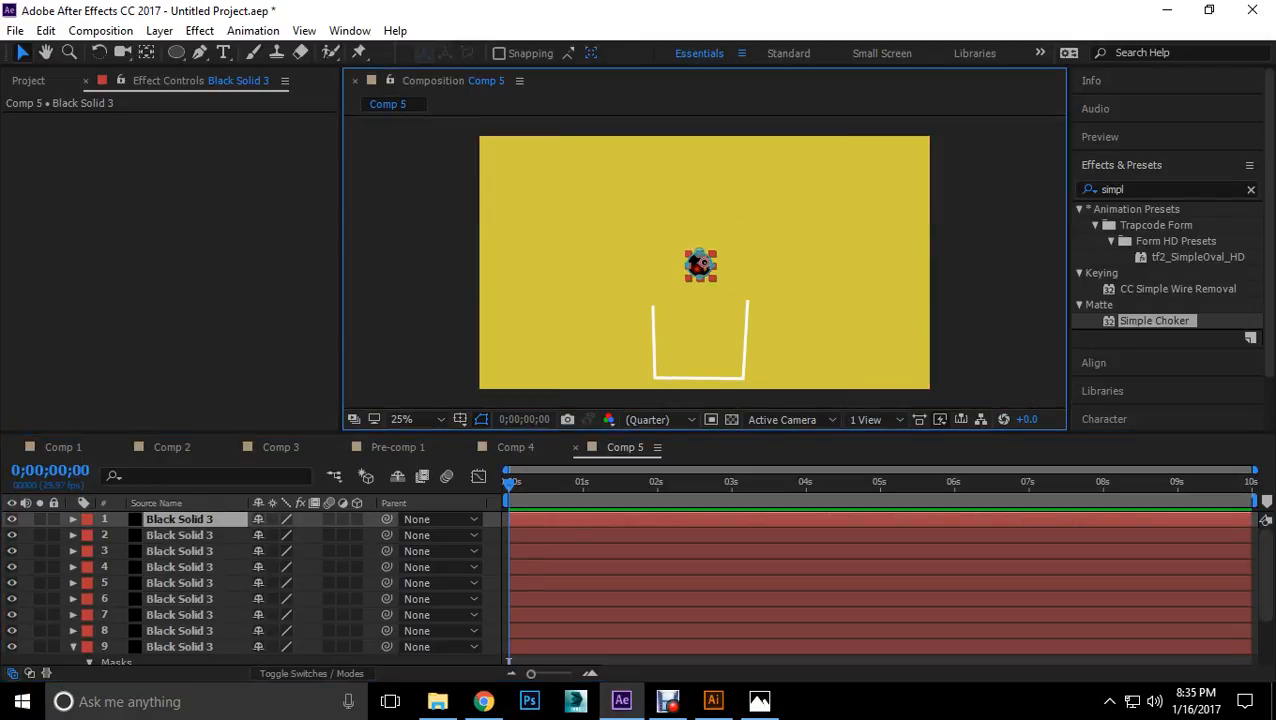
scroll(703, 262, up, 2)
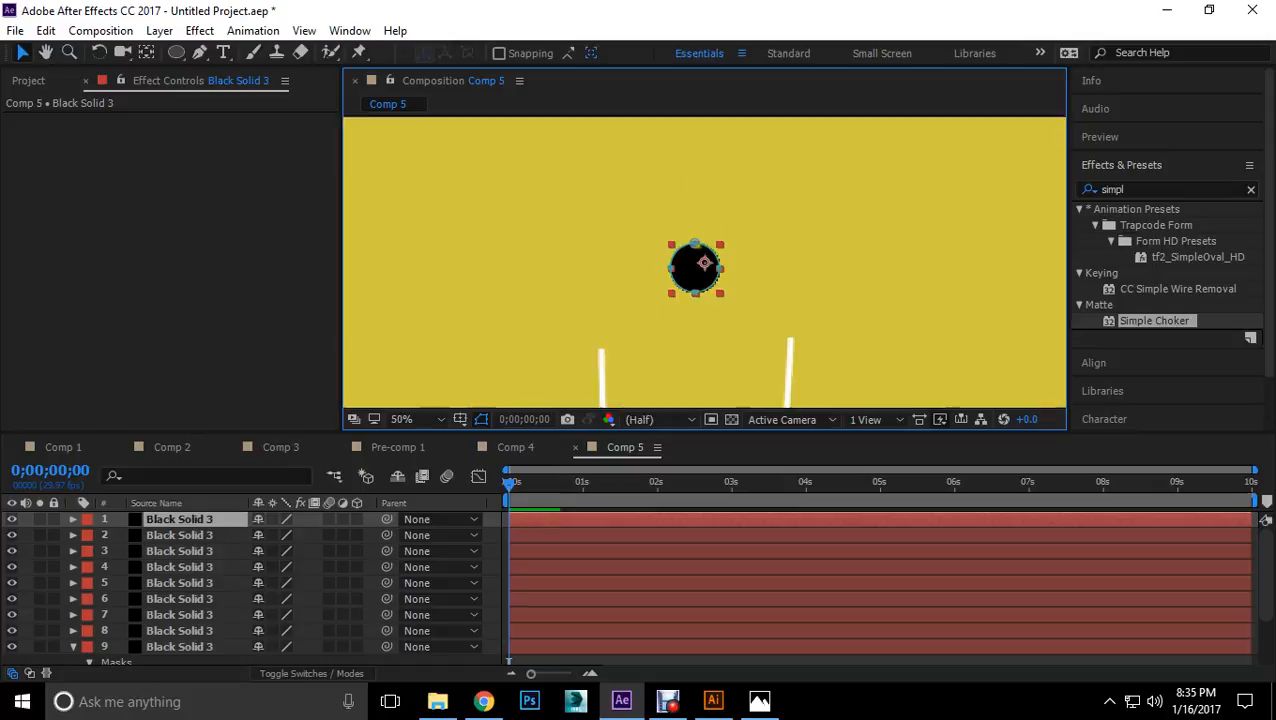
scroll(682, 283, up, 2)
scroll(682, 288, down, 2)
drag(692, 287, 695, 173)
scroll(695, 173, down, 2)
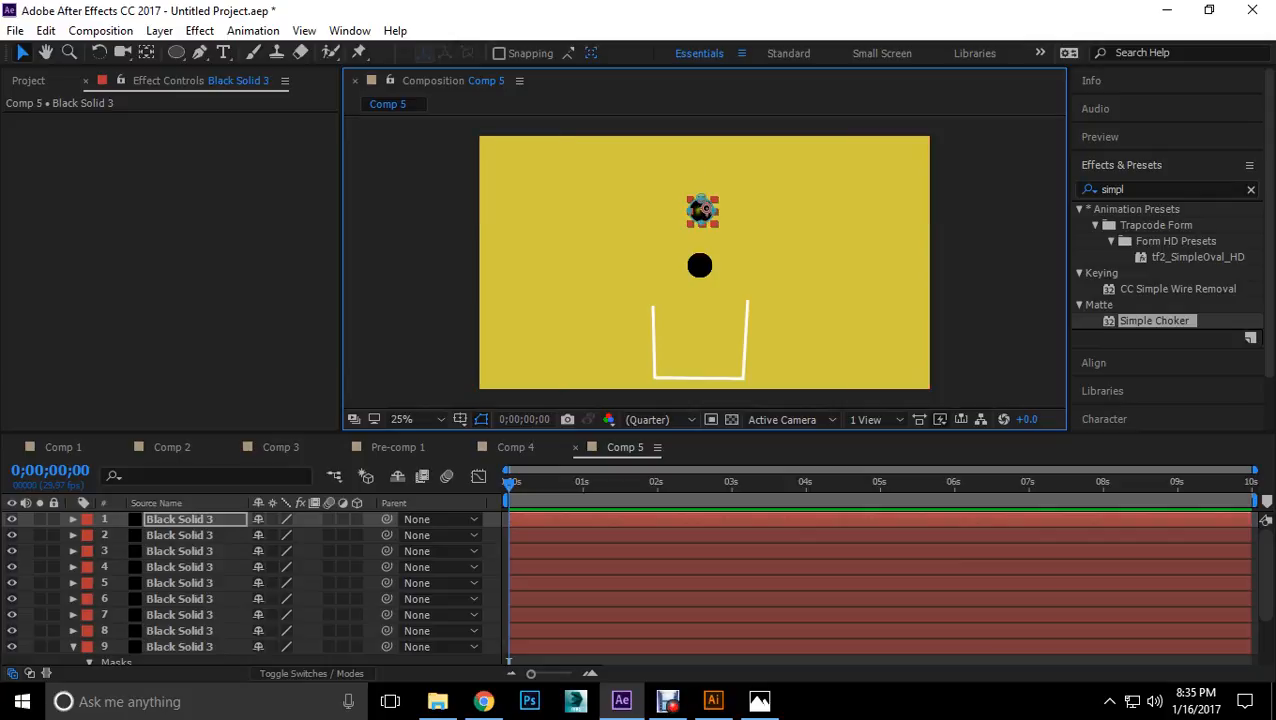
drag(700, 222, 702, 138)
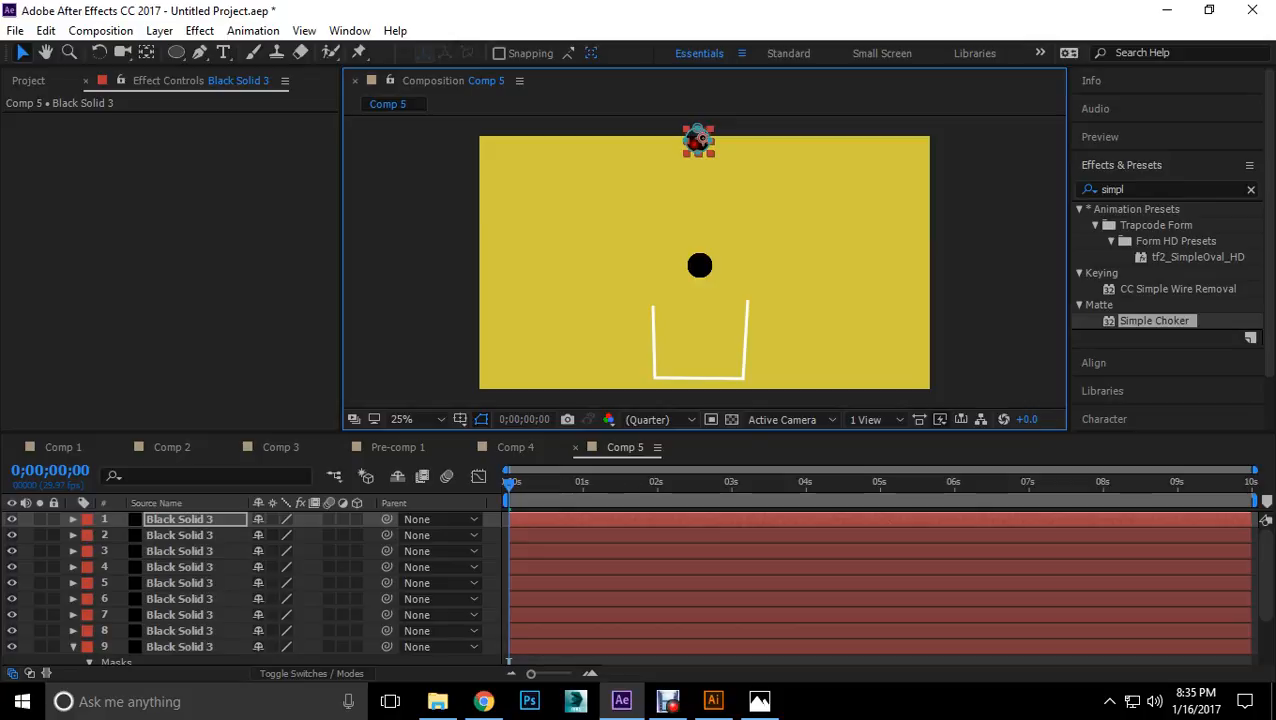
drag(698, 143, 696, 150)
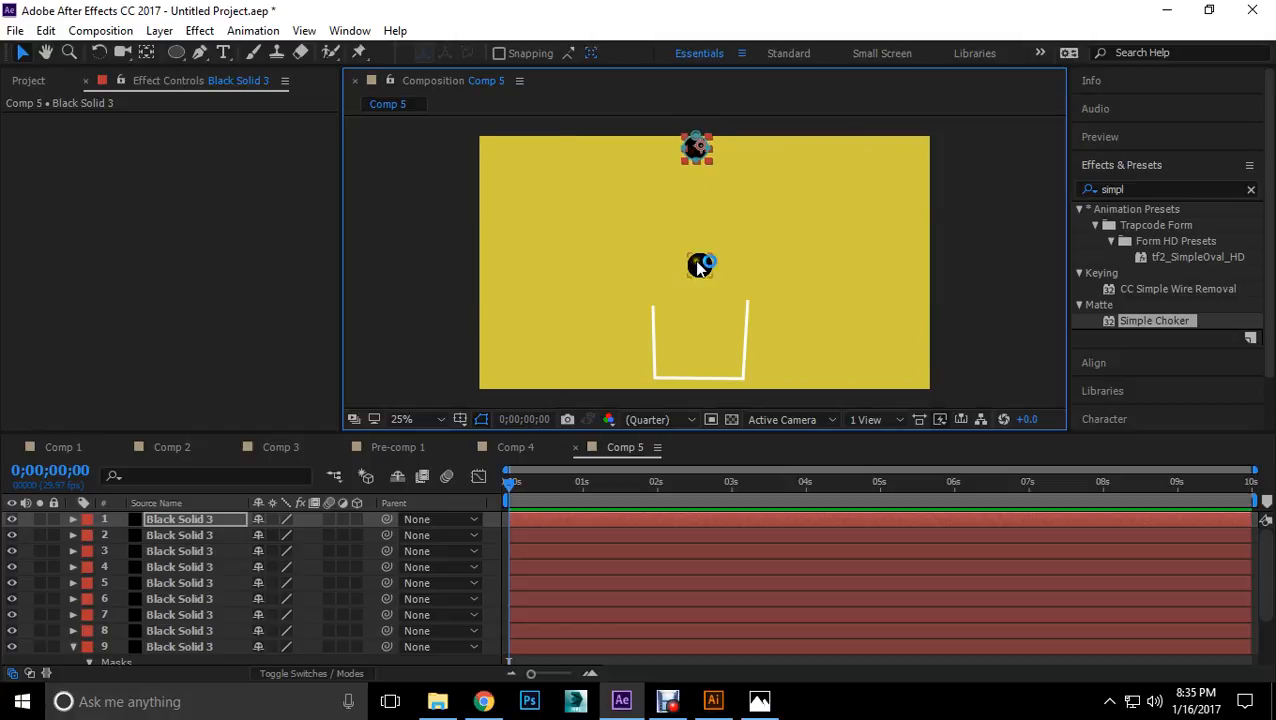
Step: Move the next circle copies up one by one to start an overlapping vertical column beneath the top circle
click(701, 269)
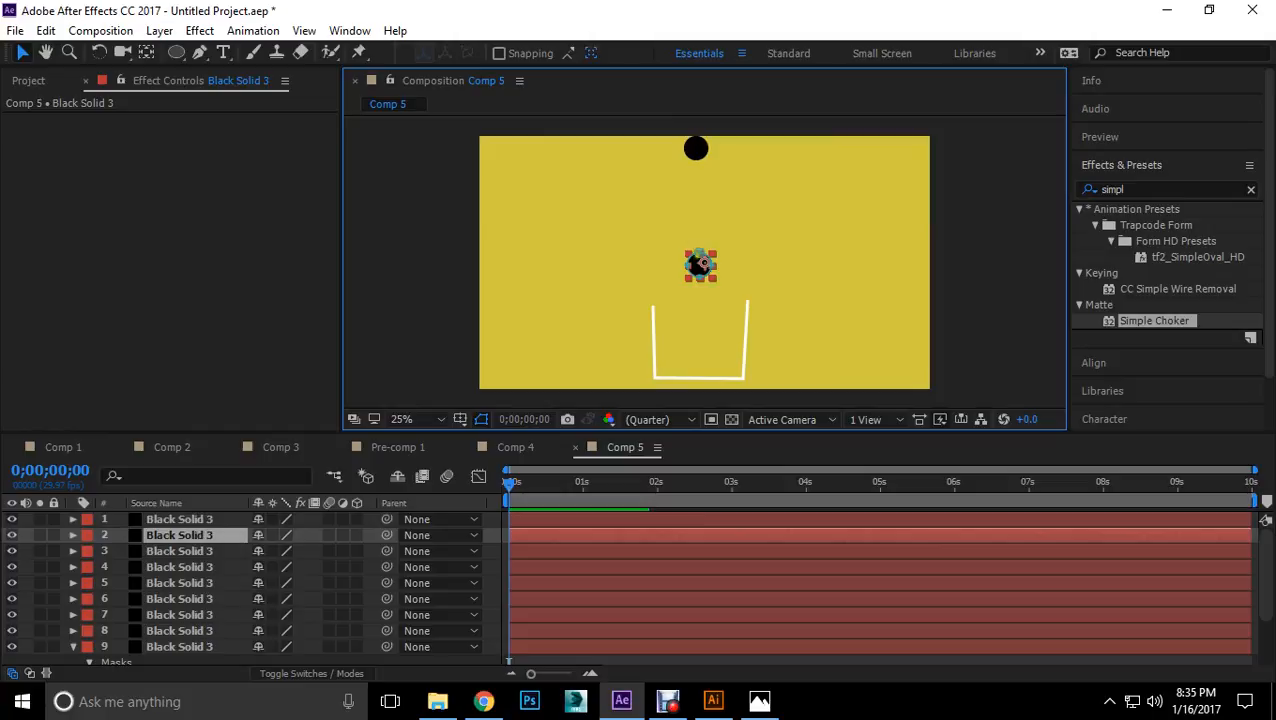
scroll(699, 268, up, 2)
key(space)
drag(713, 263, 687, 185)
click(690, 355)
drag(688, 357, 684, 205)
key(ctrl+d)
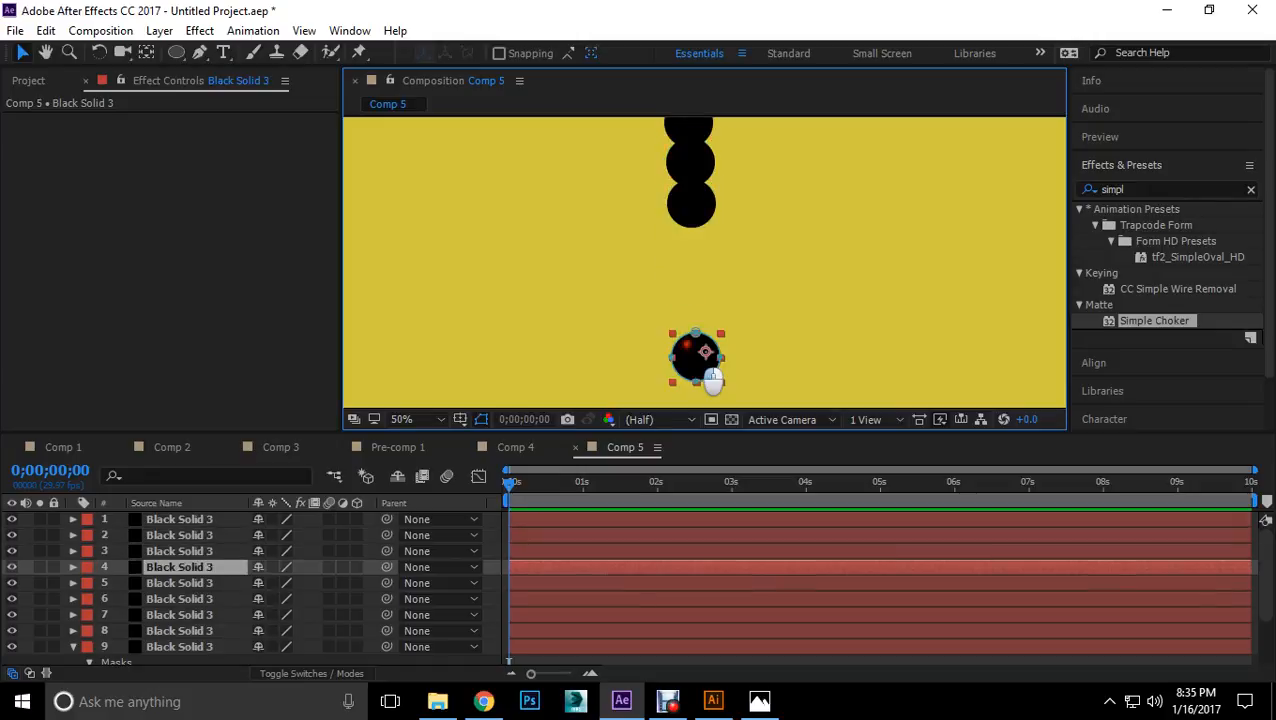
Step: Continue the circle column downward with the copies on layers 4 to 7, ending above the pot
key(ctrl+d)
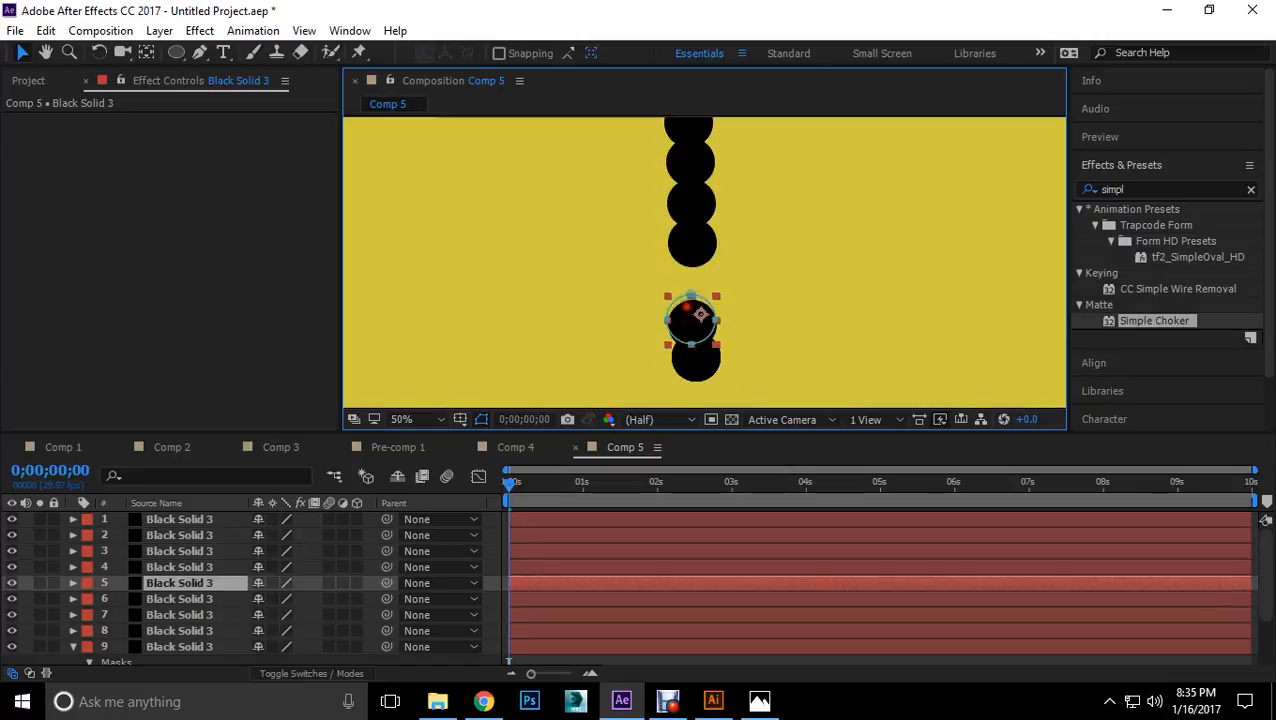
key(ctrl+d)
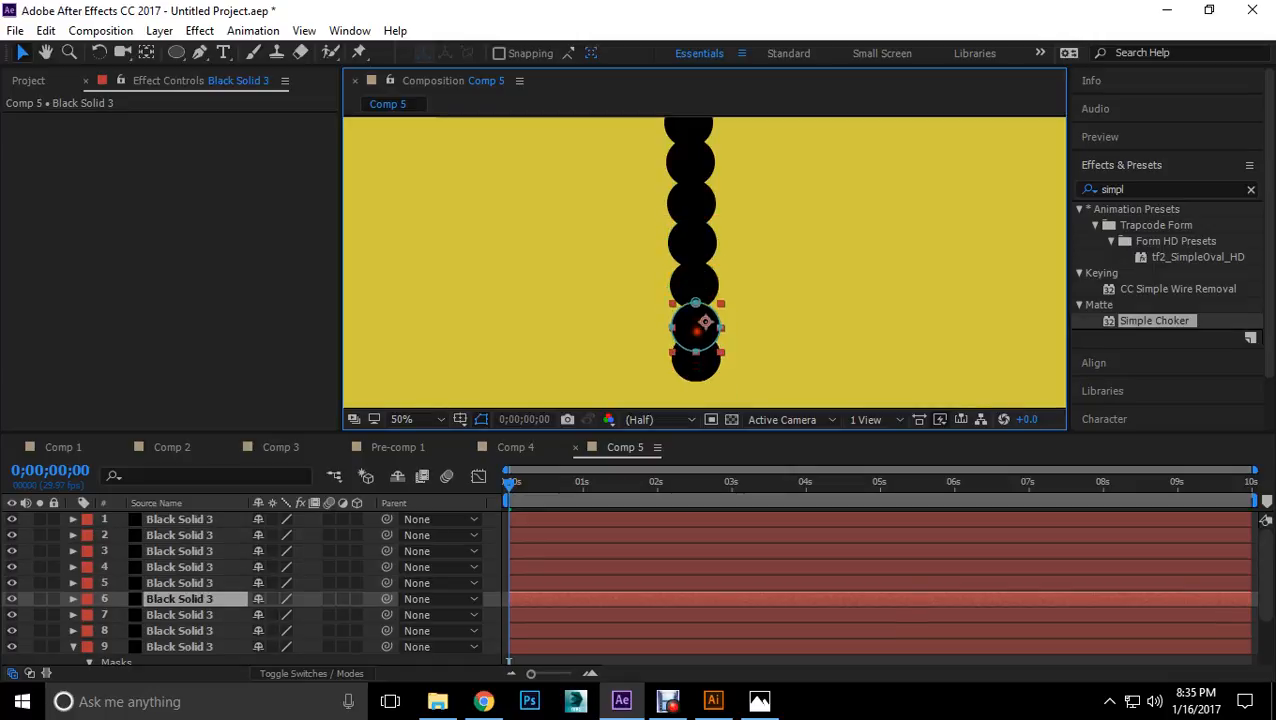
key(ctrl+d)
drag(701, 389, 699, 388)
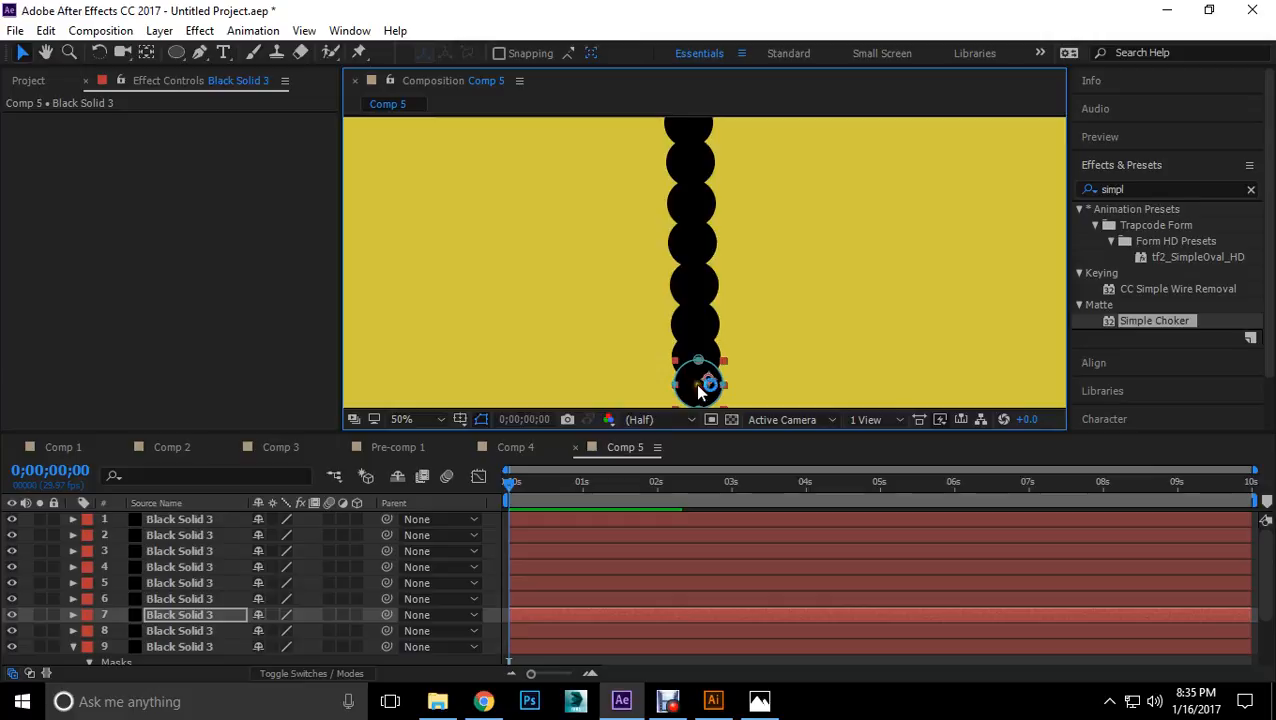
drag(772, 368, 768, 258)
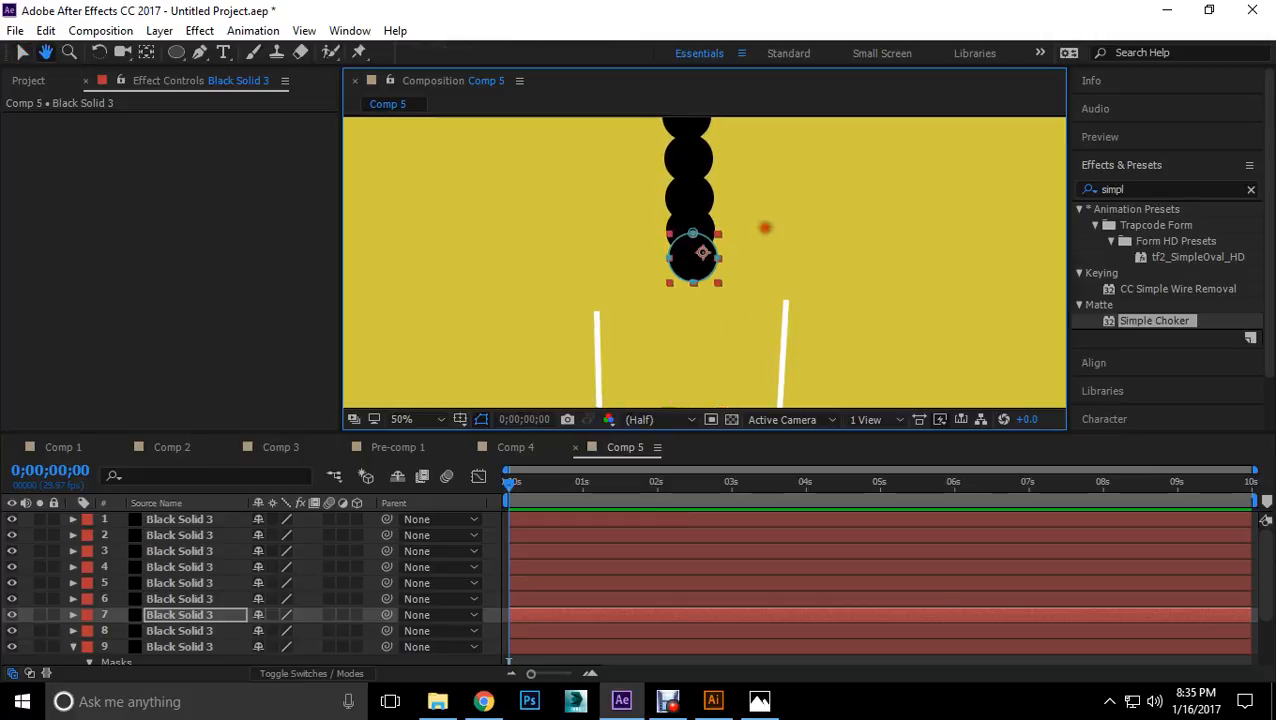
mouse_move(693, 278)
mouse_down()
mouse_move(697, 256)
mouse_move(742, 270)
mouse_move(702, 289)
mouse_up()
Step: Shift the upper circles of the column upward so they overlap more closely
click(696, 225)
click(697, 239)
key(h)
drag(735, 228, 739, 313)
drag(735, 198, 738, 281)
key(v)
click(687, 223)
drag(687, 220, 686, 205)
drag(688, 254, 689, 233)
Step: Close the gaps in the middle of the column by moving the following circles up against their neighbours
drag(686, 290, 738, 225)
key(h)
key(v)
drag(689, 267, 696, 226)
drag(694, 305, 689, 263)
key(h)
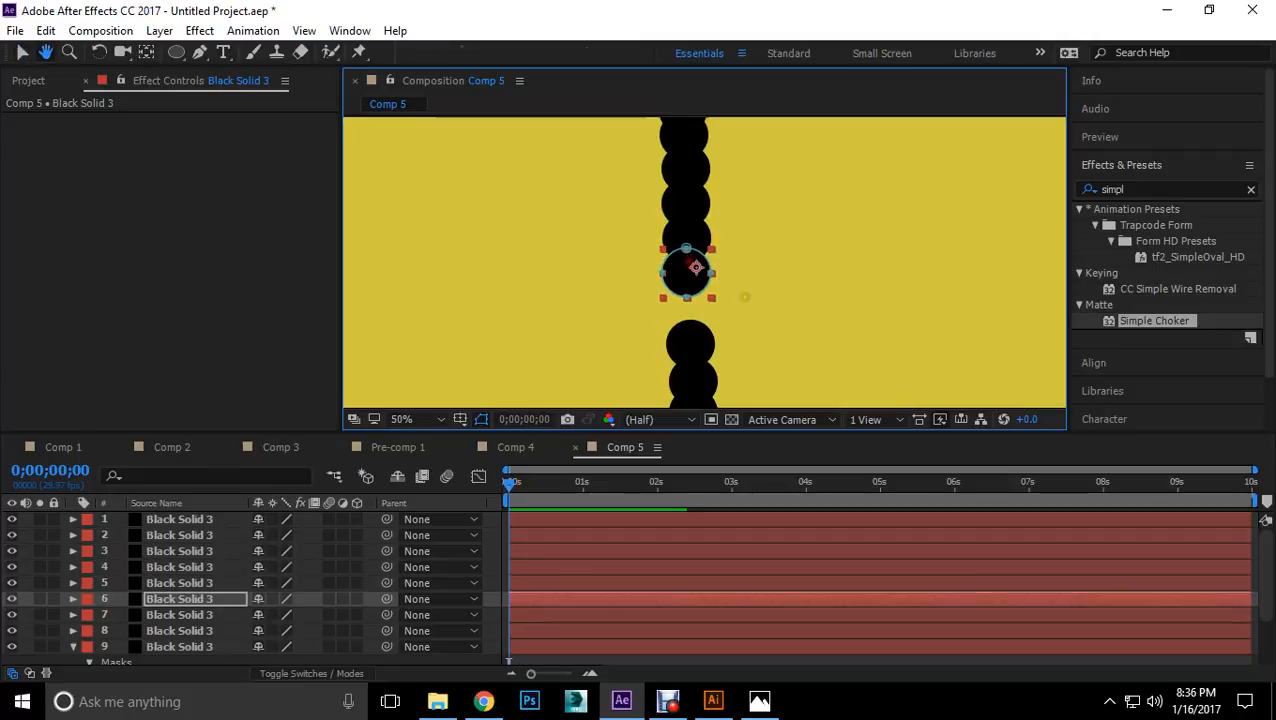
drag(743, 297, 746, 236)
key(v)
drag(697, 272, 697, 238)
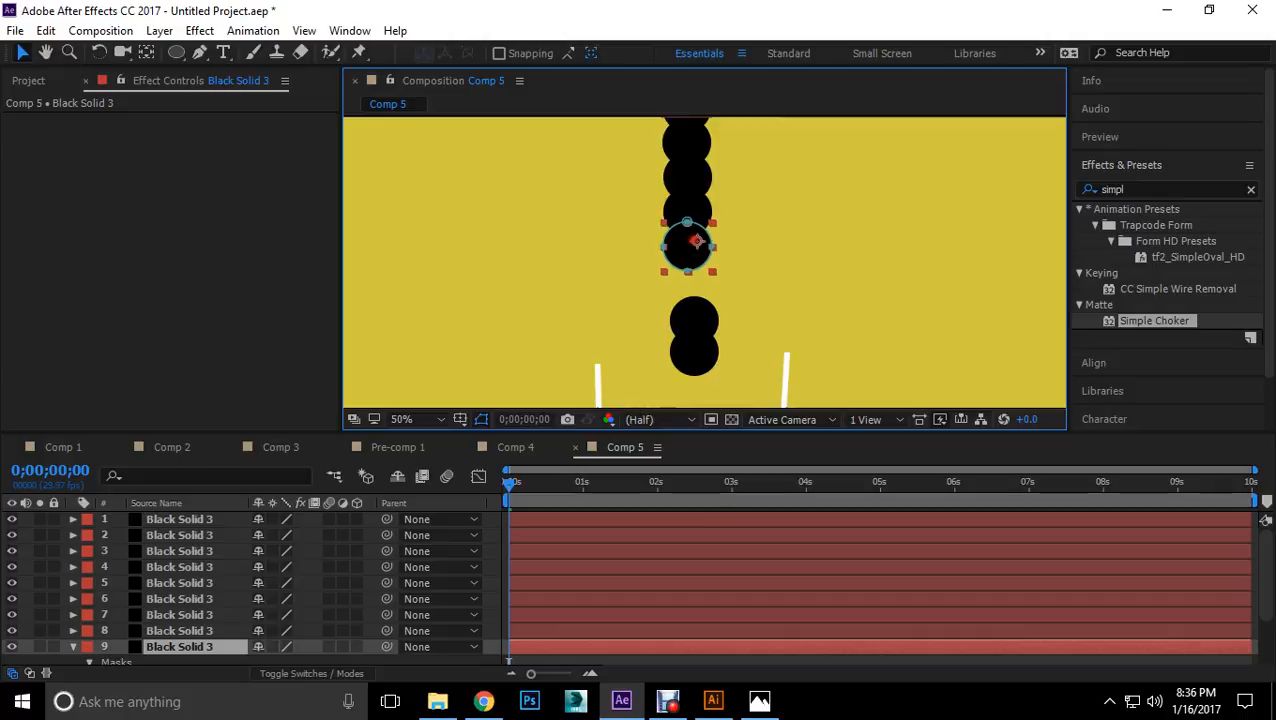
Step: Move the last two circles up to complete the column above the pot, and deselect everything
drag(718, 334, 699, 265)
drag(694, 352, 694, 311)
scroll(729, 283, down, 1)
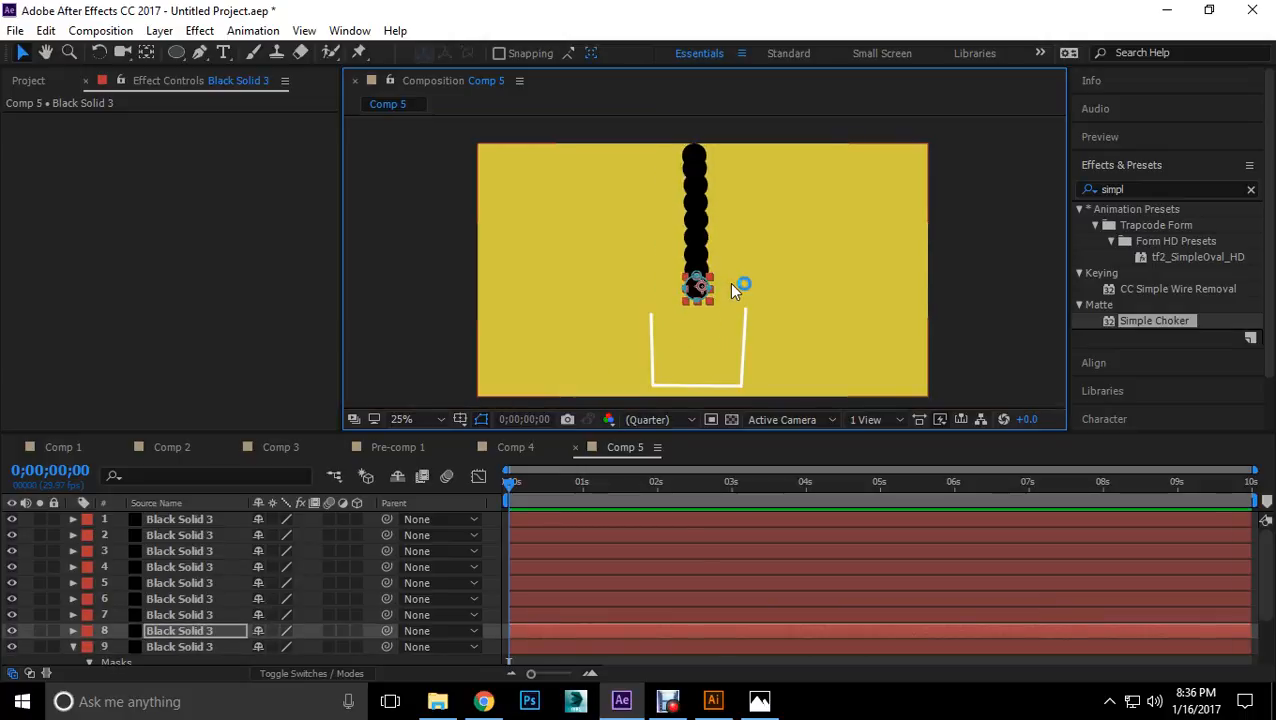
click(740, 133)
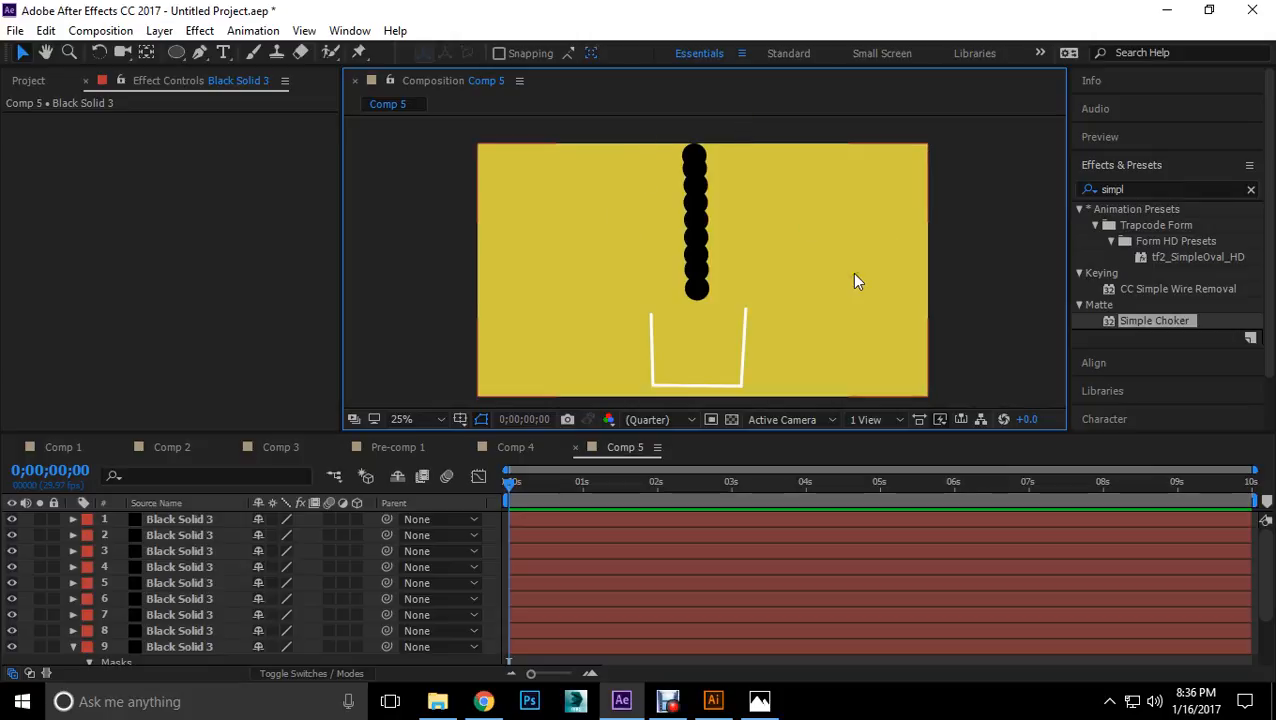
Step: Open Comp 5 in the Newton 2 physics simulator
scroll(197, 545, down, 2)
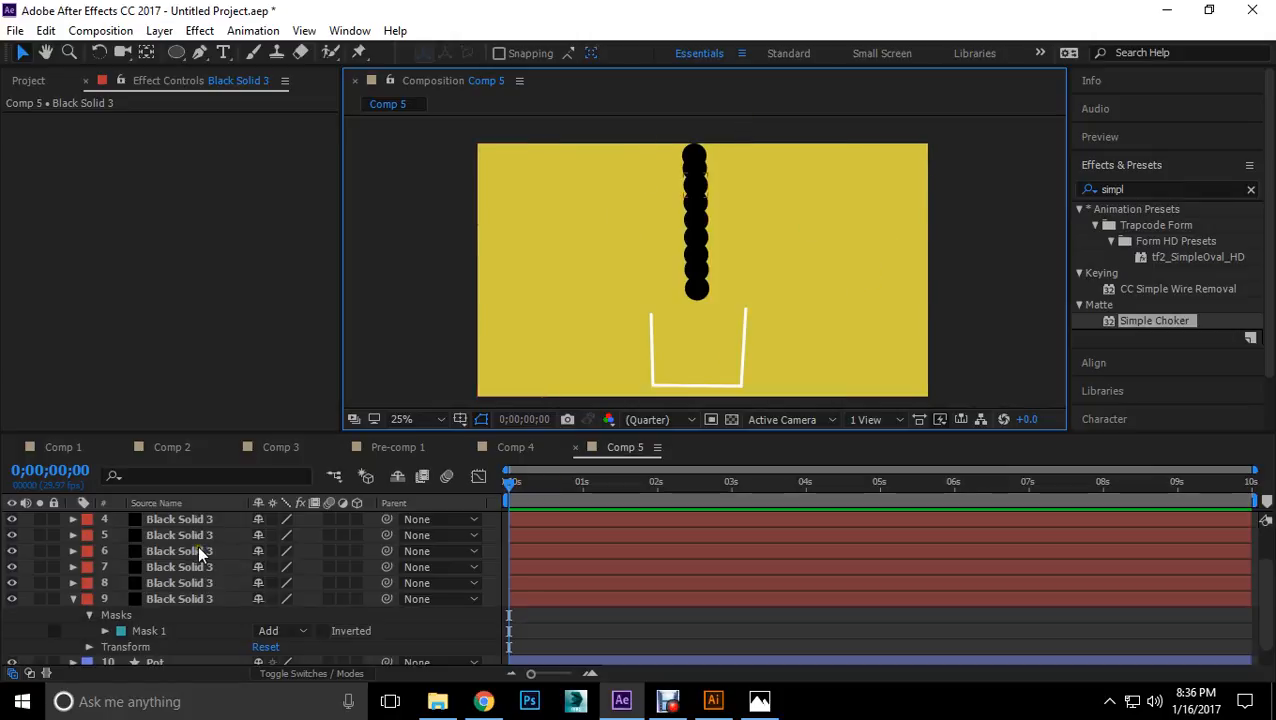
click(100, 30)
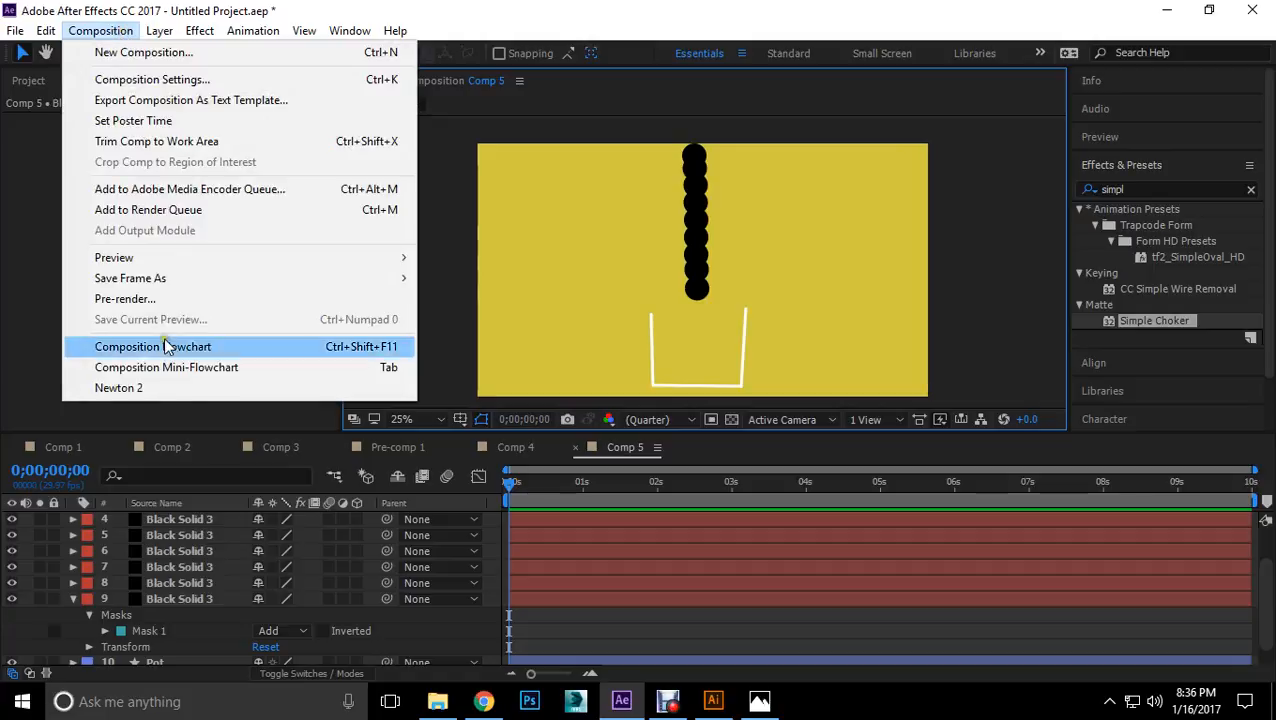
click(172, 390)
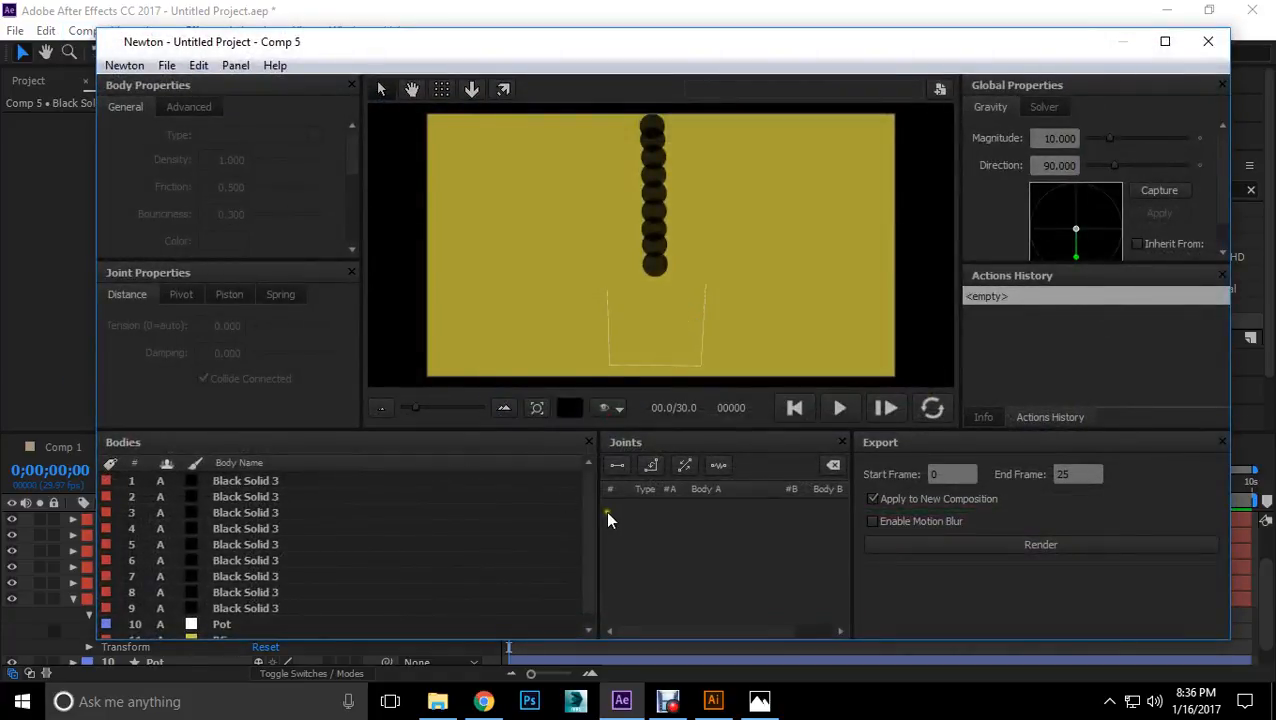
Step: Set the BG body's type to Dead
scroll(590, 520, down, 1)
click(222, 630)
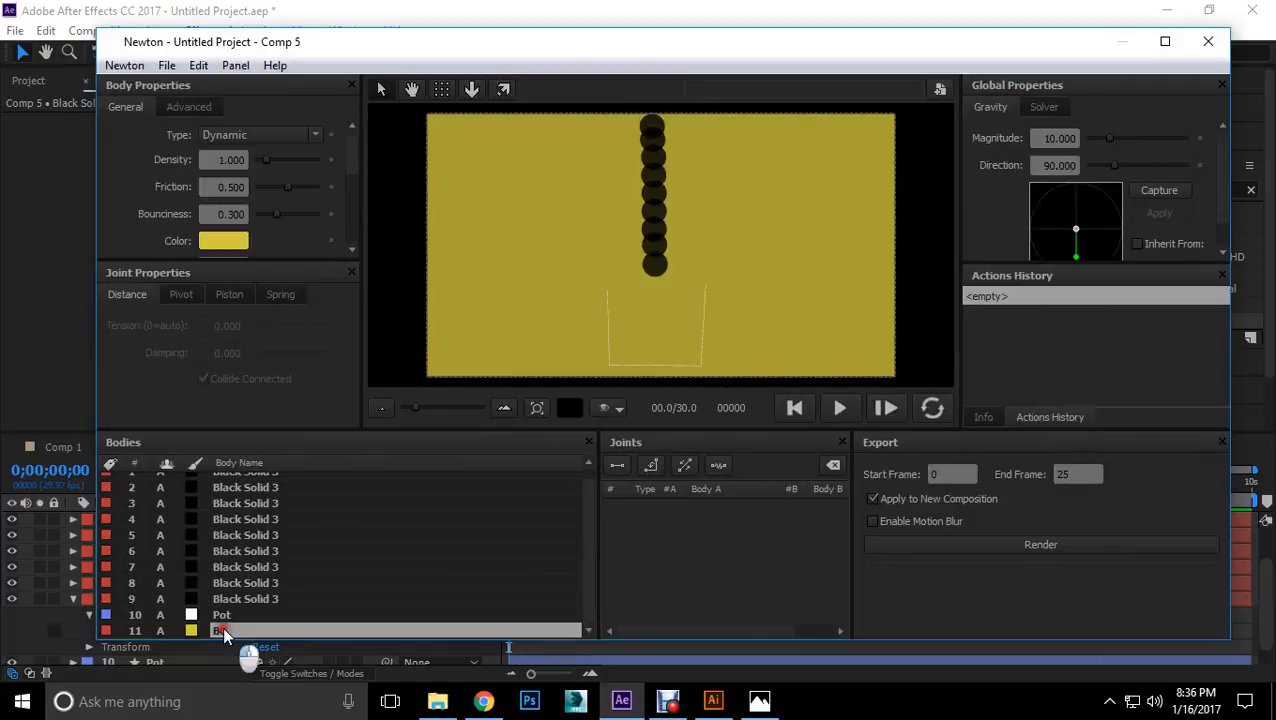
click(257, 133)
click(234, 157)
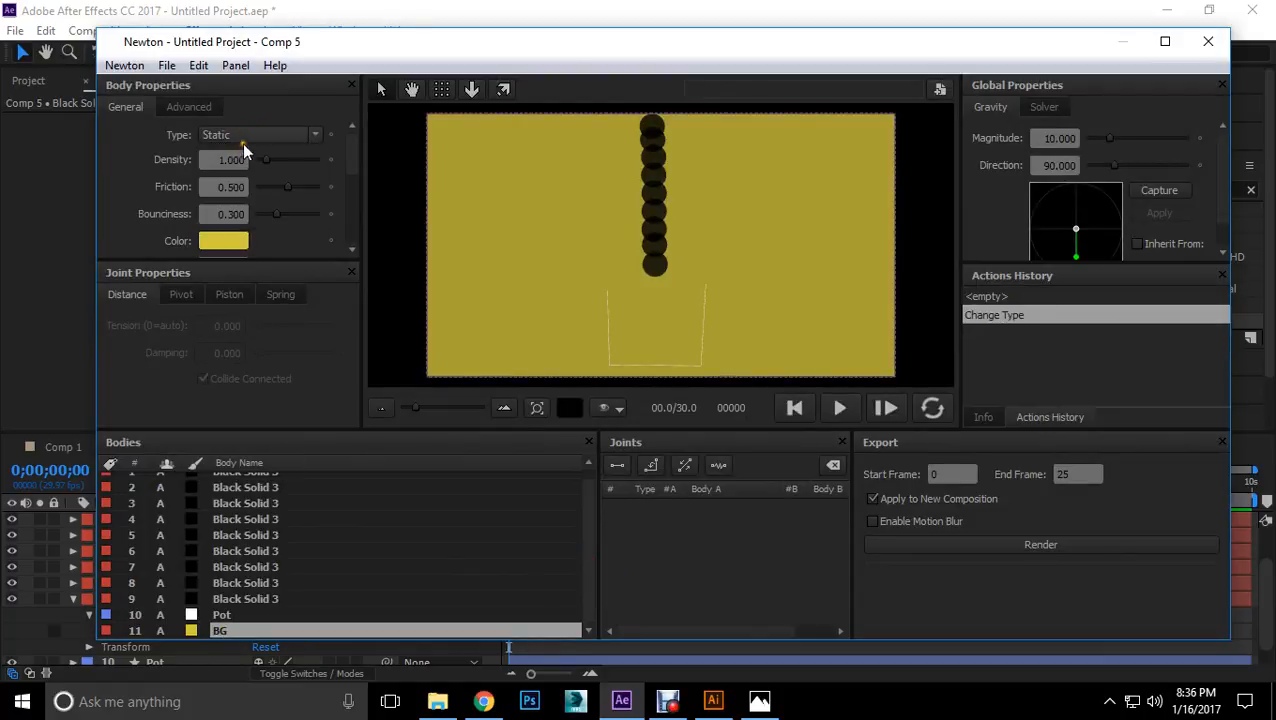
click(249, 128)
click(247, 220)
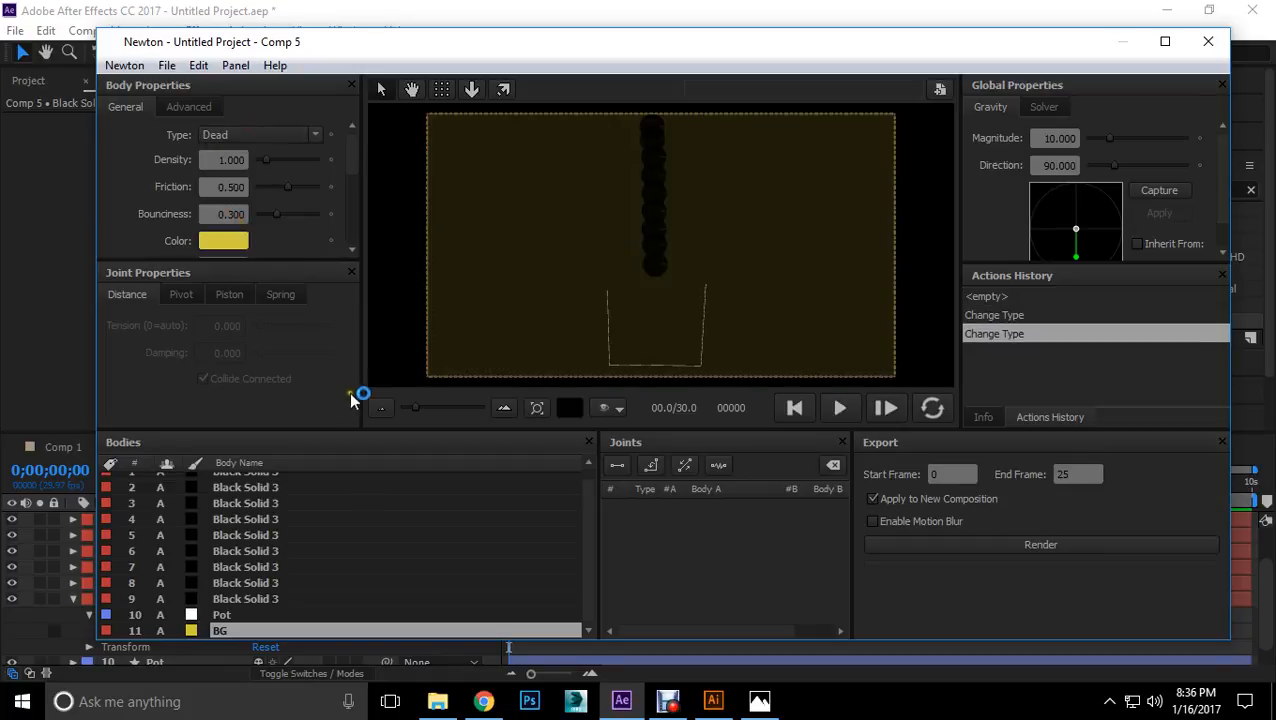
Step: Set the Pot body's type to Static
click(238, 614)
click(231, 141)
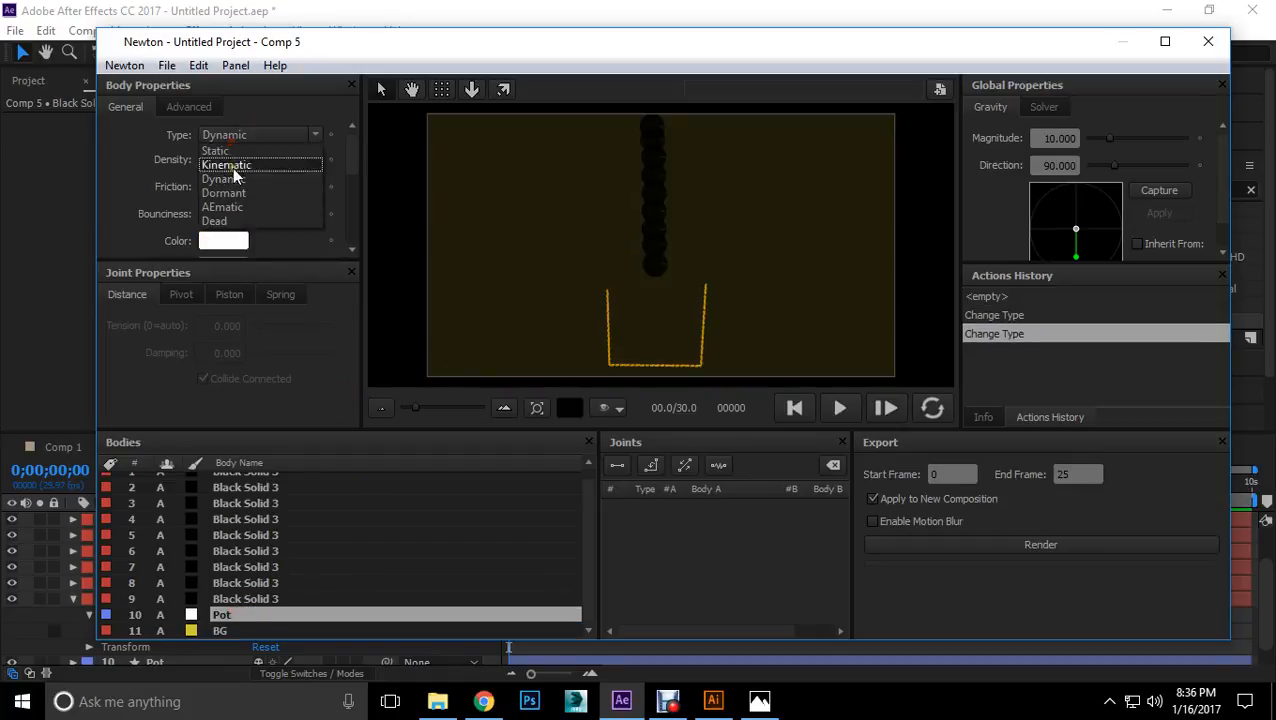
click(232, 152)
Step: Select all nine Black Solid 3 bodies and set their density to 5, friction to 0.715 and bounciness to 0.415
drag(256, 598, 279, 461)
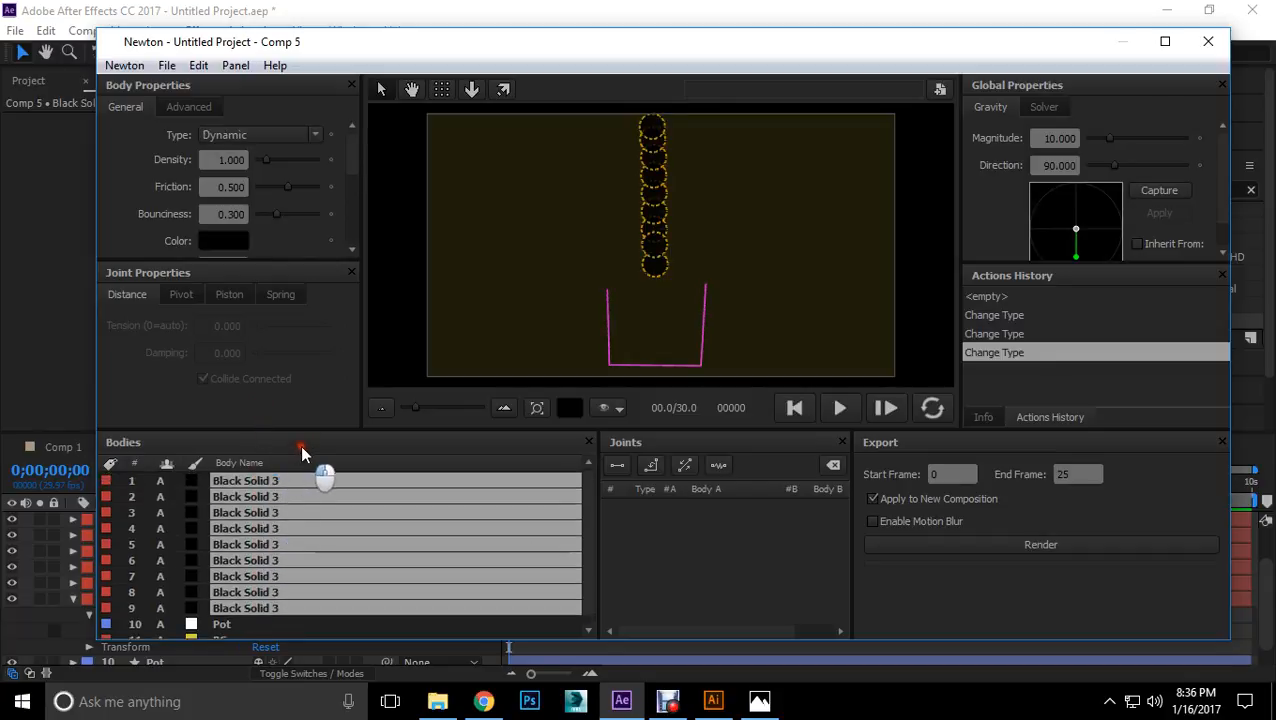
click(589, 570)
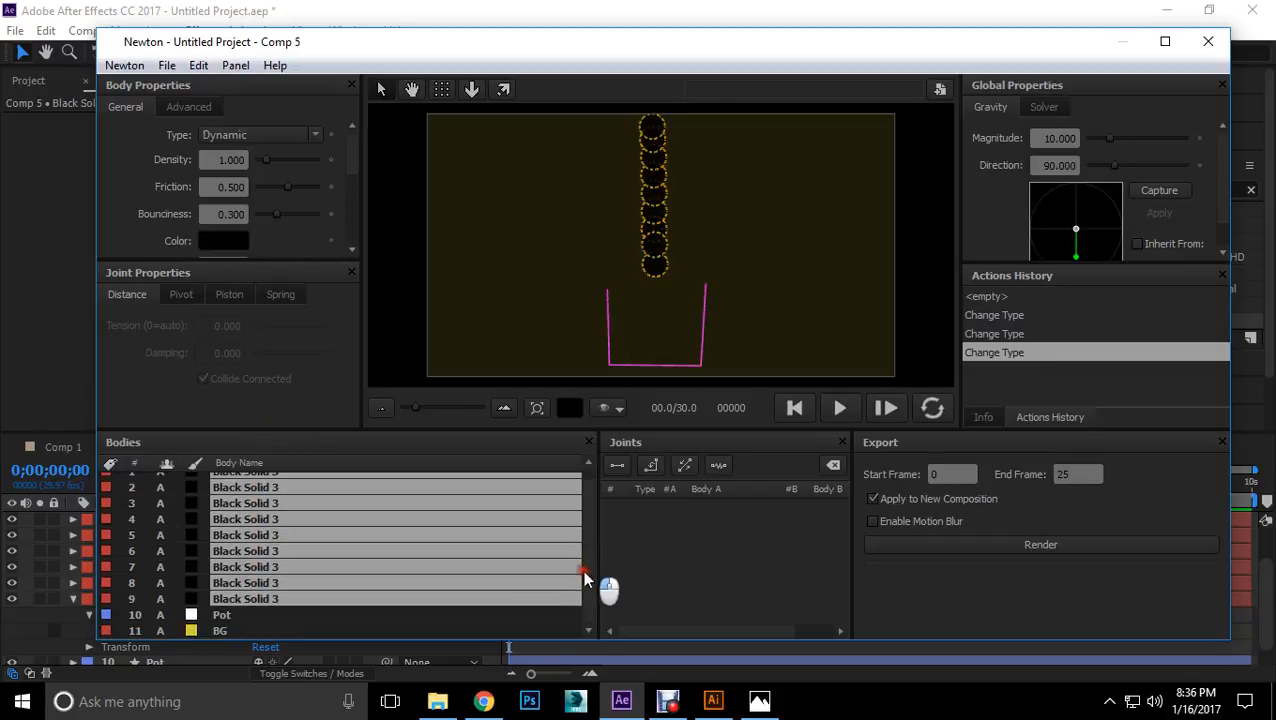
click(215, 145)
click(226, 141)
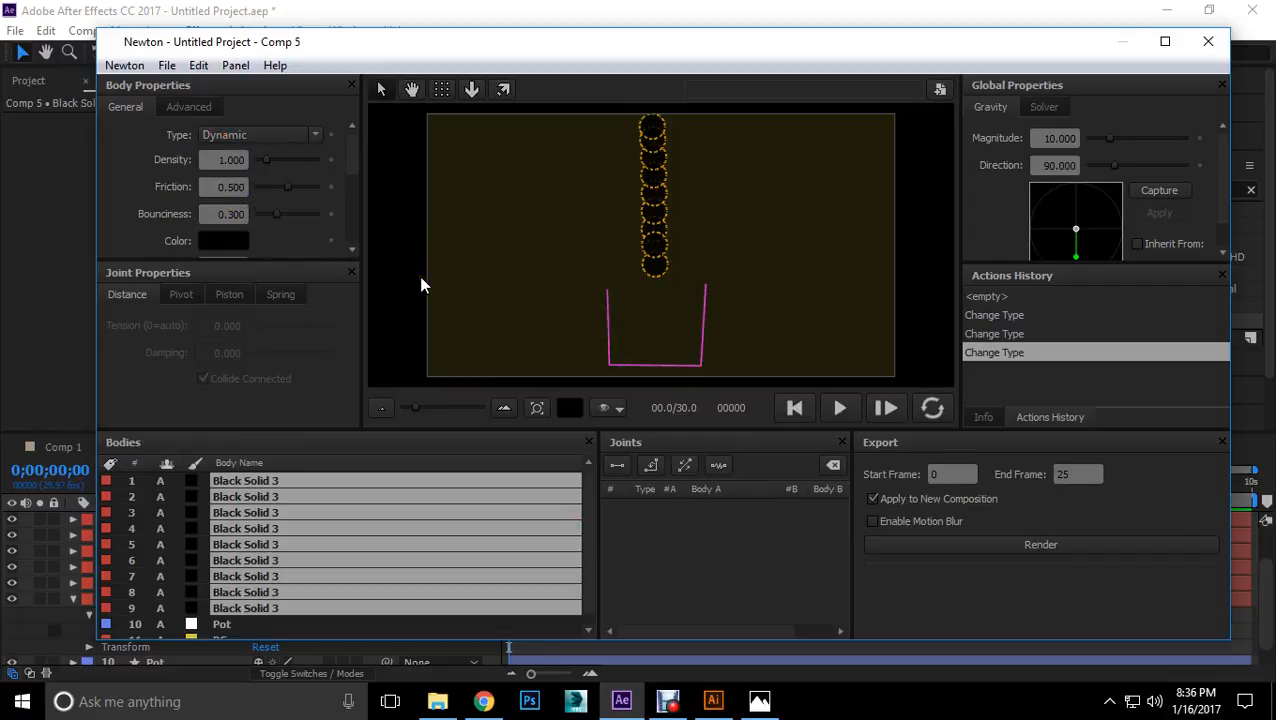
drag(276, 214, 298, 190)
drag(210, 160, 293, 162)
click(291, 162)
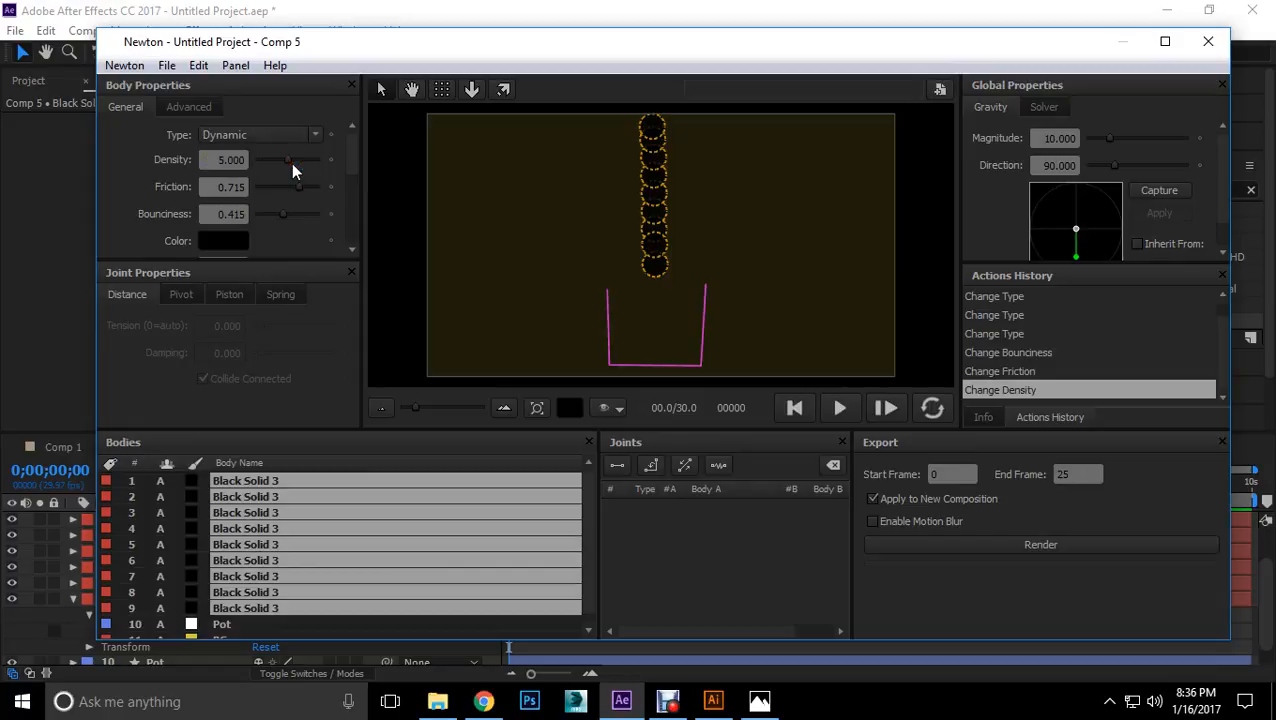
Step: Play the physics simulation, rewind it to the start and replay it to check how the circles fall into the pot
click(828, 410)
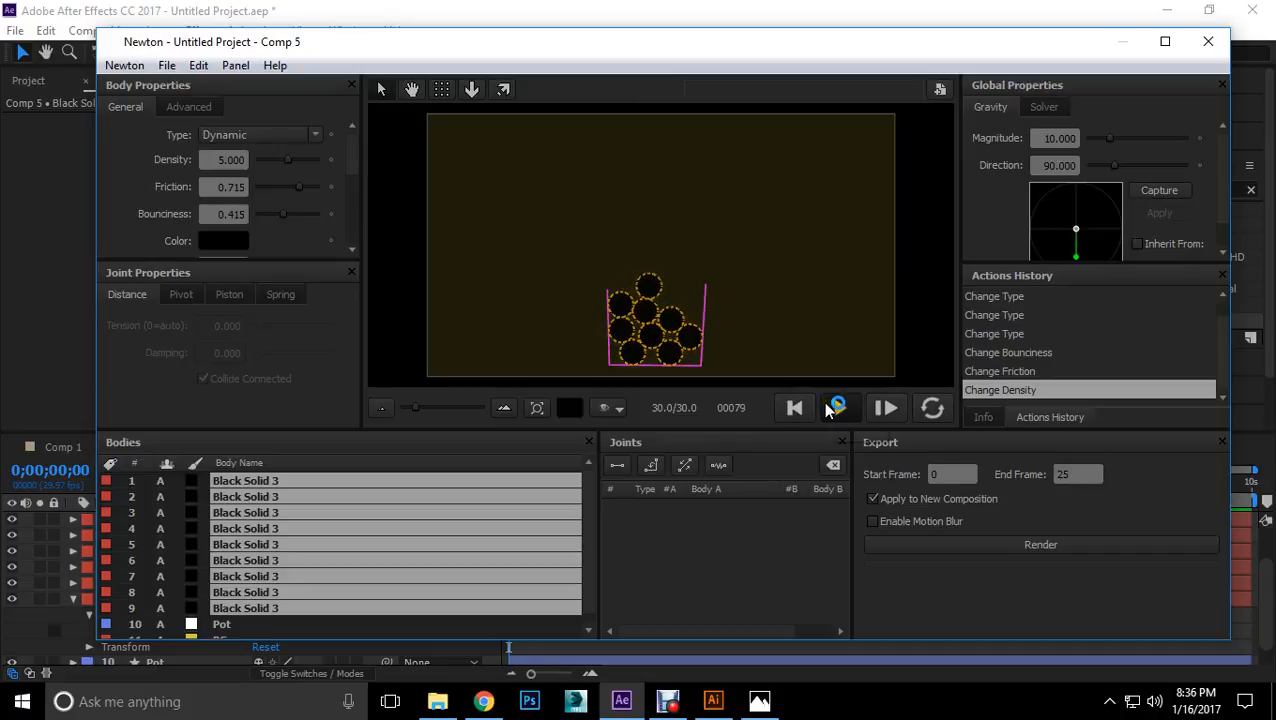
click(828, 410)
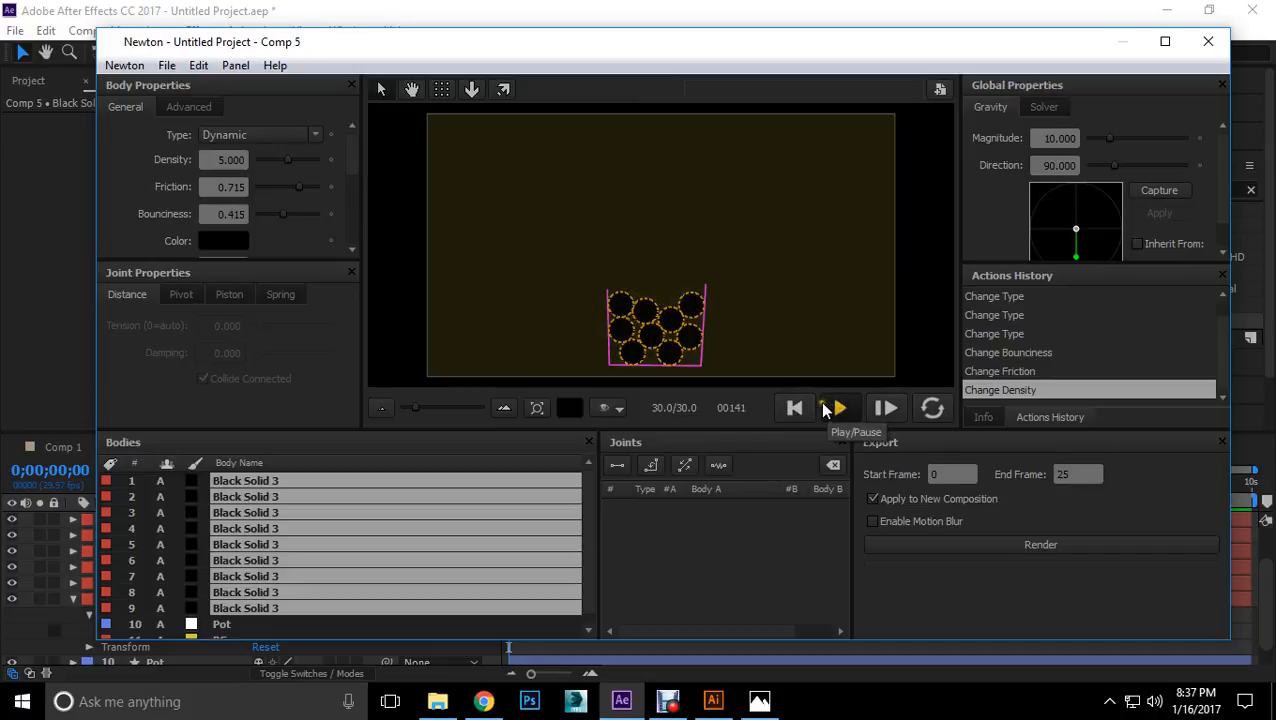
click(830, 407)
click(795, 409)
click(841, 408)
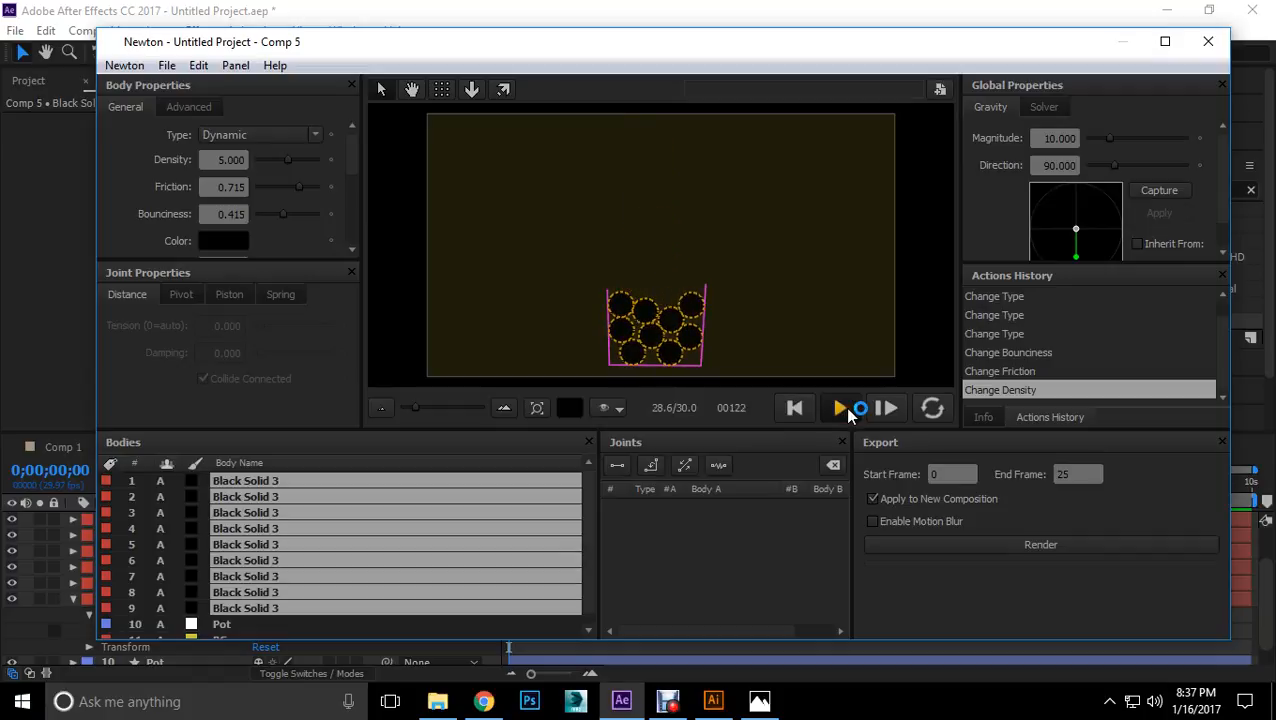
click(848, 414)
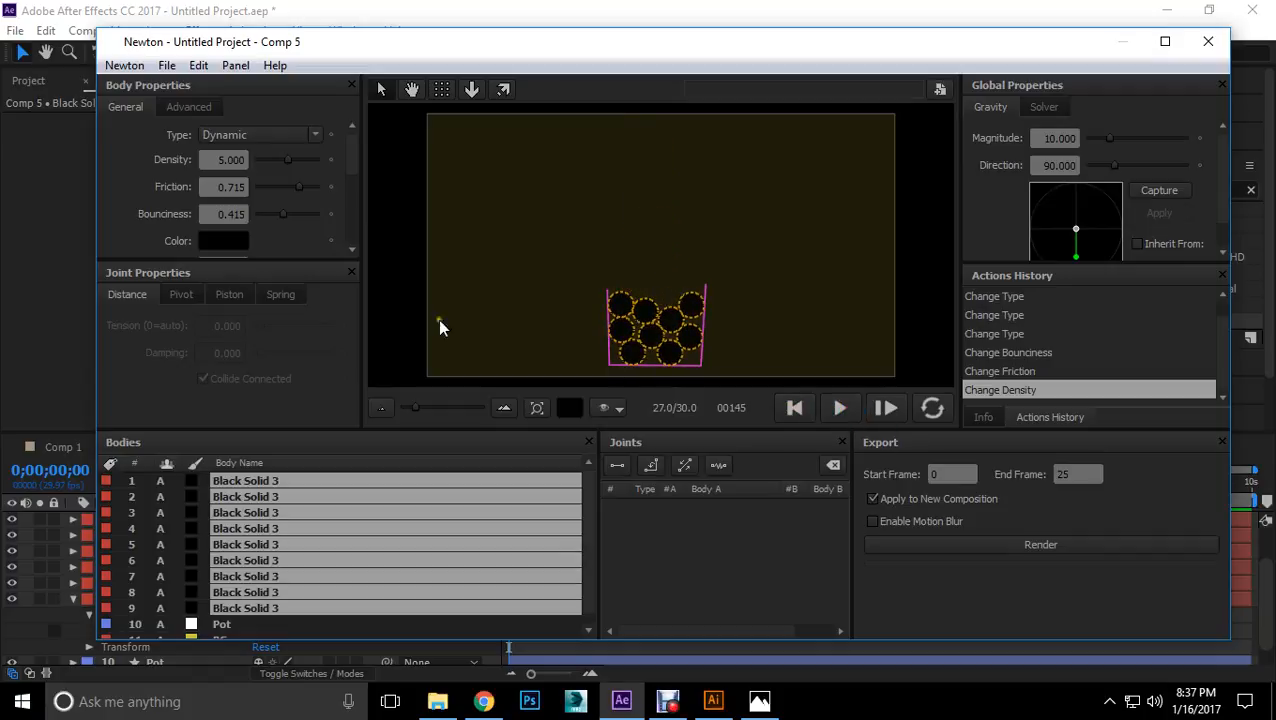
Step: Set the friction of the nine selected circle bodies to 1
drag(216, 188, 267, 188)
text(1)
key(Return)
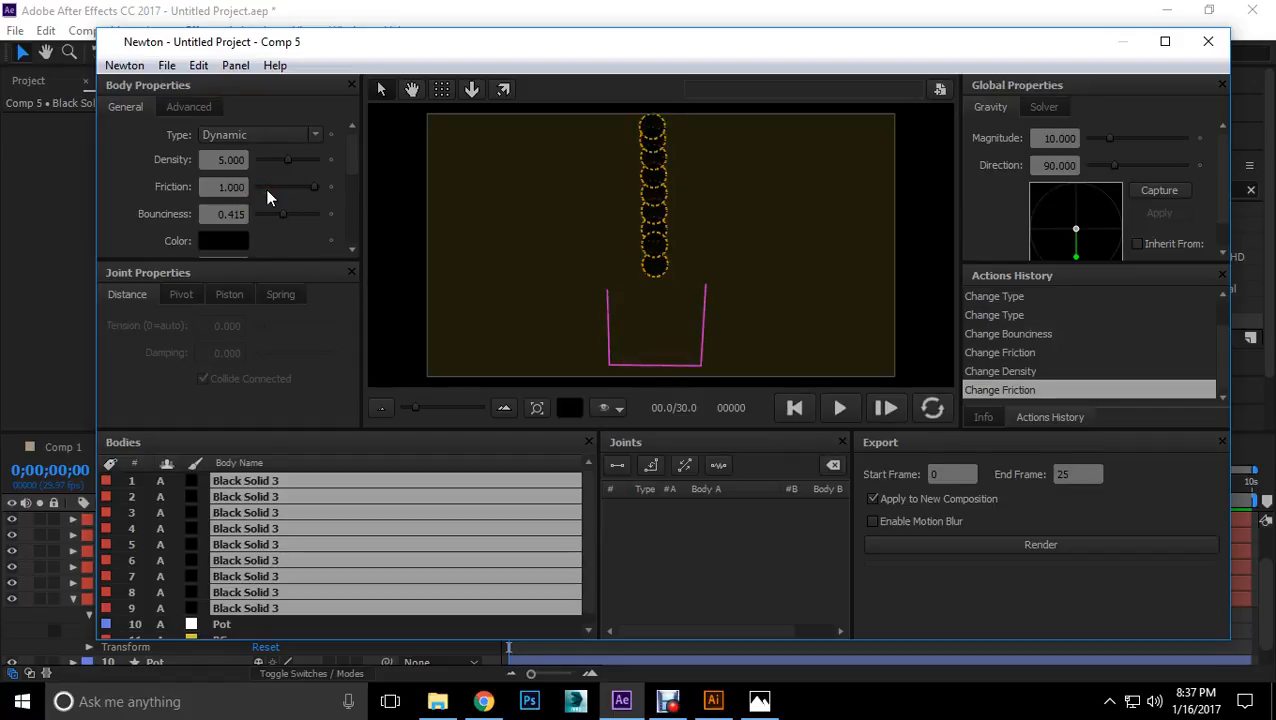
Step: Play the physics simulation, then reset the nine circle bodies' friction and raise it back to 1
click(838, 409)
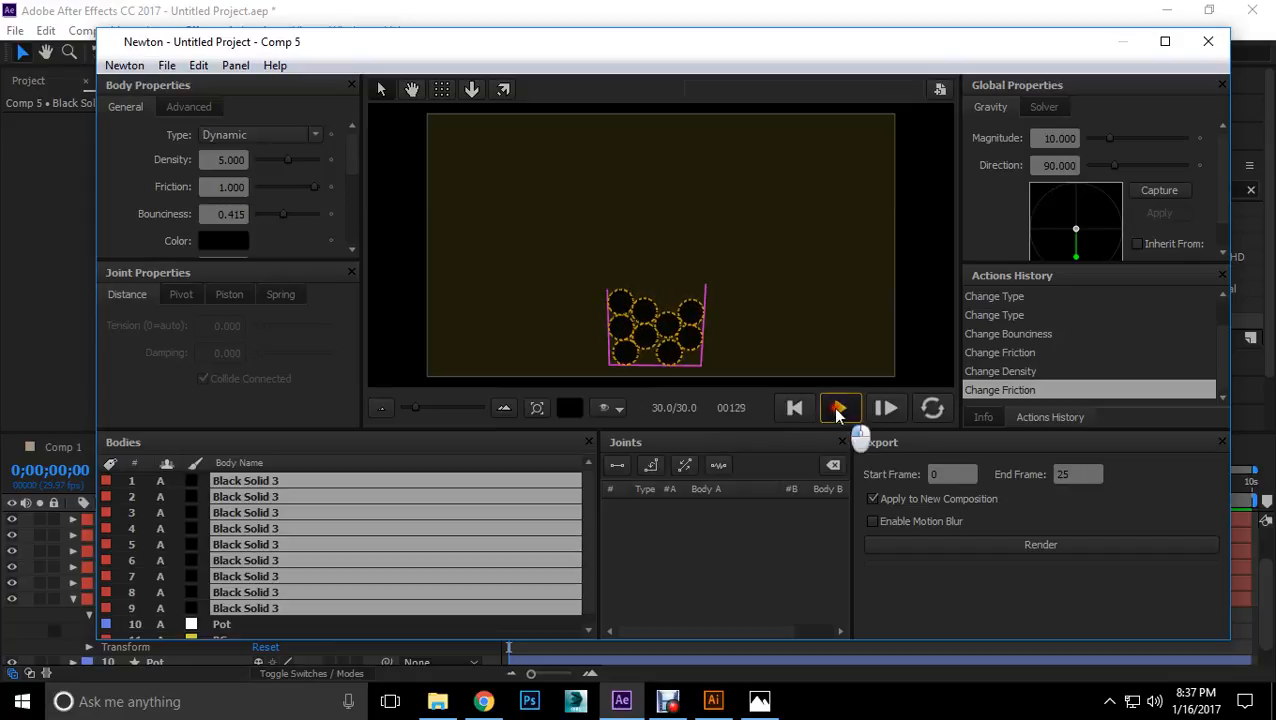
click(220, 188)
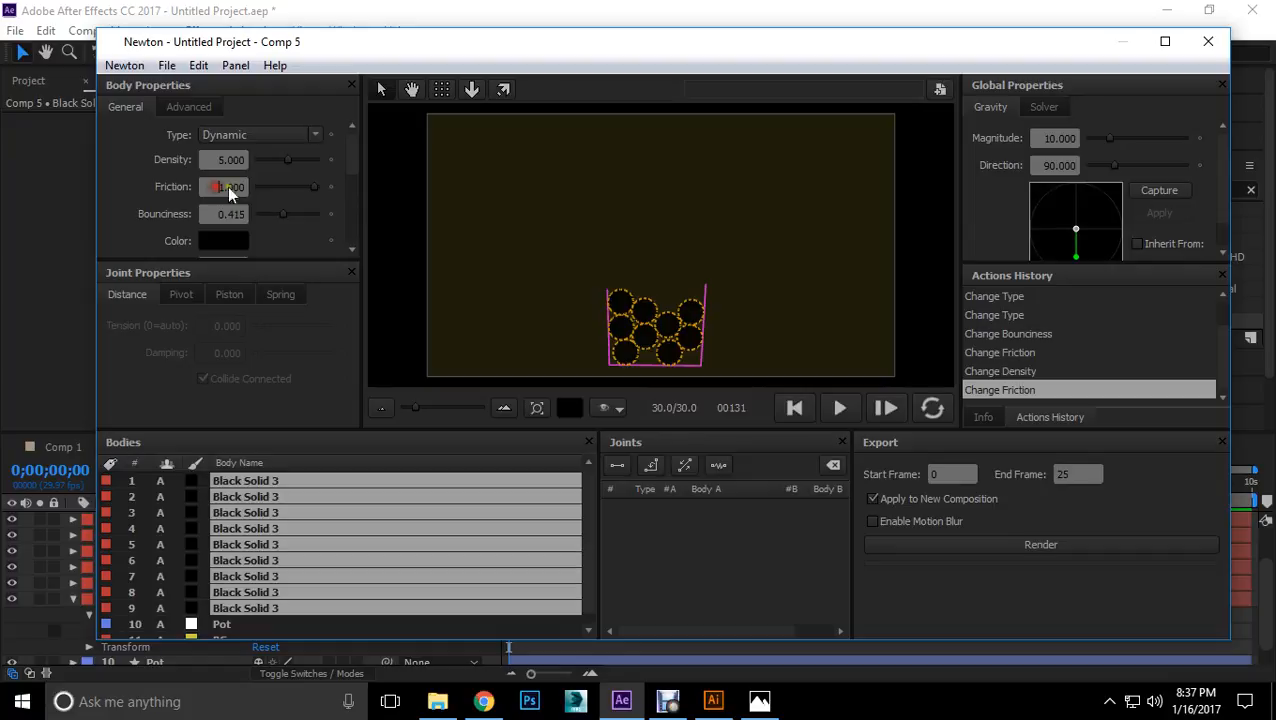
click(331, 187)
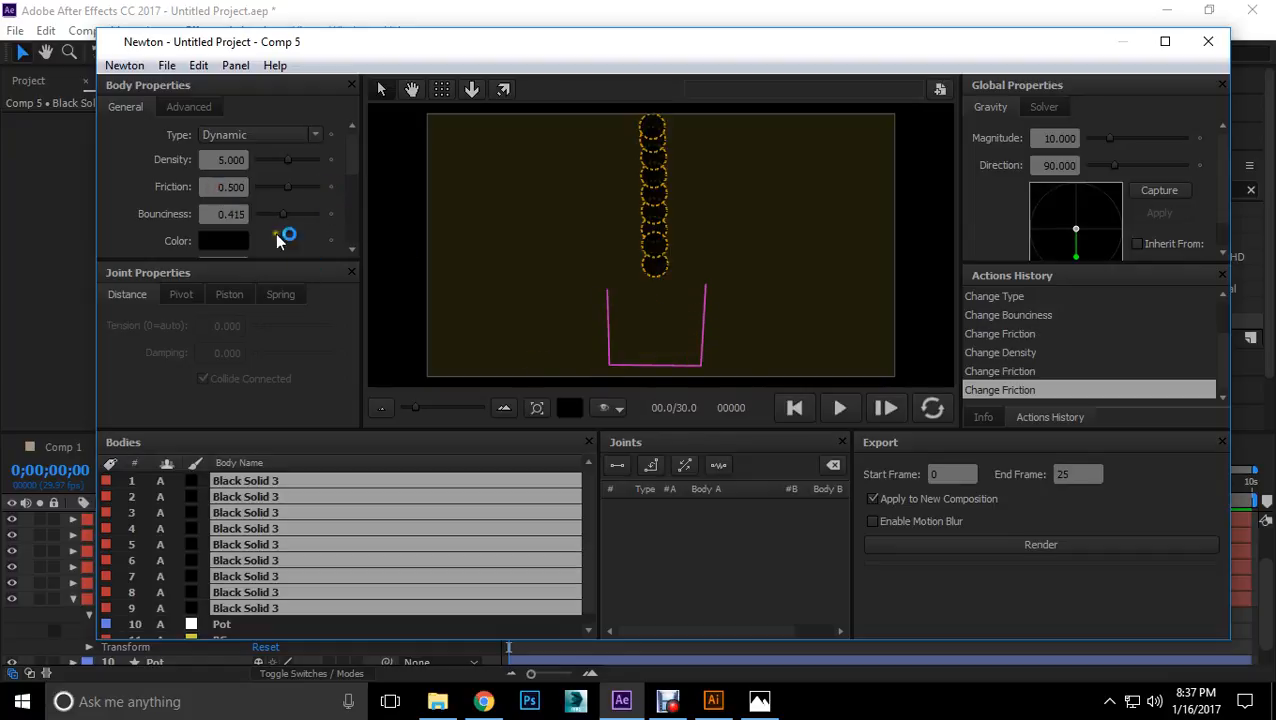
drag(286, 188, 370, 194)
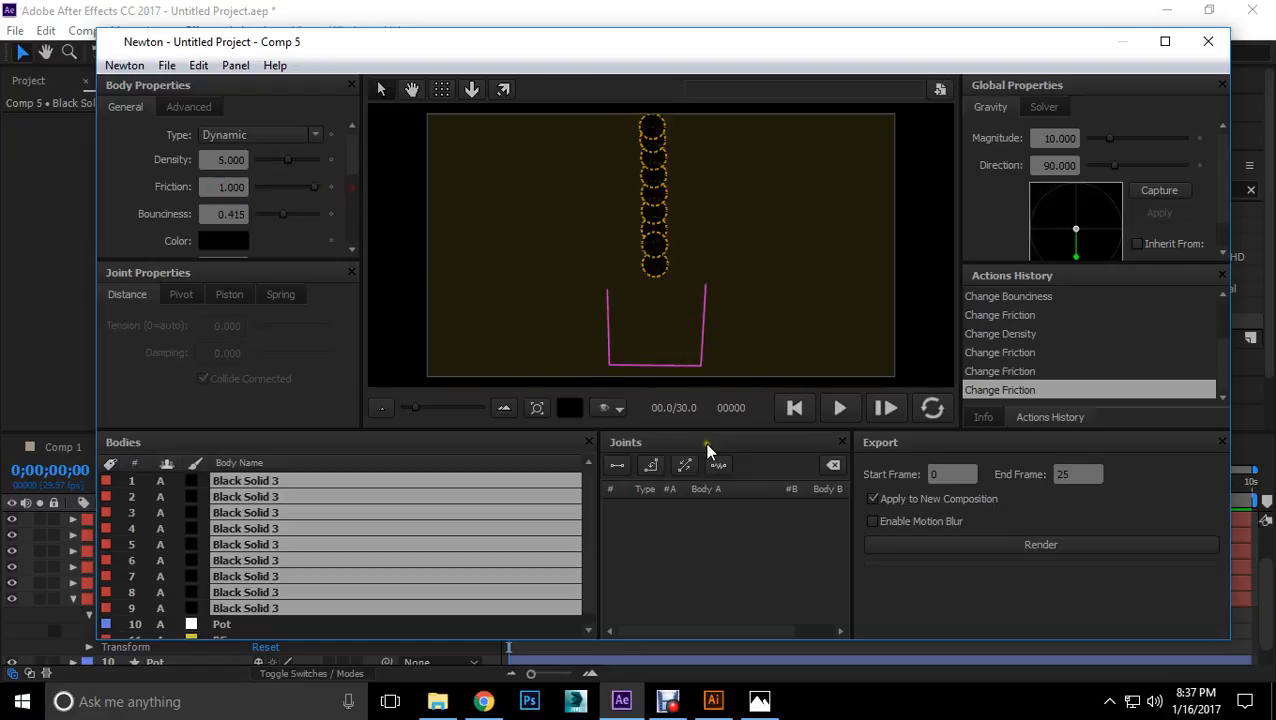
Step: Play the simulation until the circles settle, then render up to end frame 85 with motion blur, without applying it to a new composition
click(838, 410)
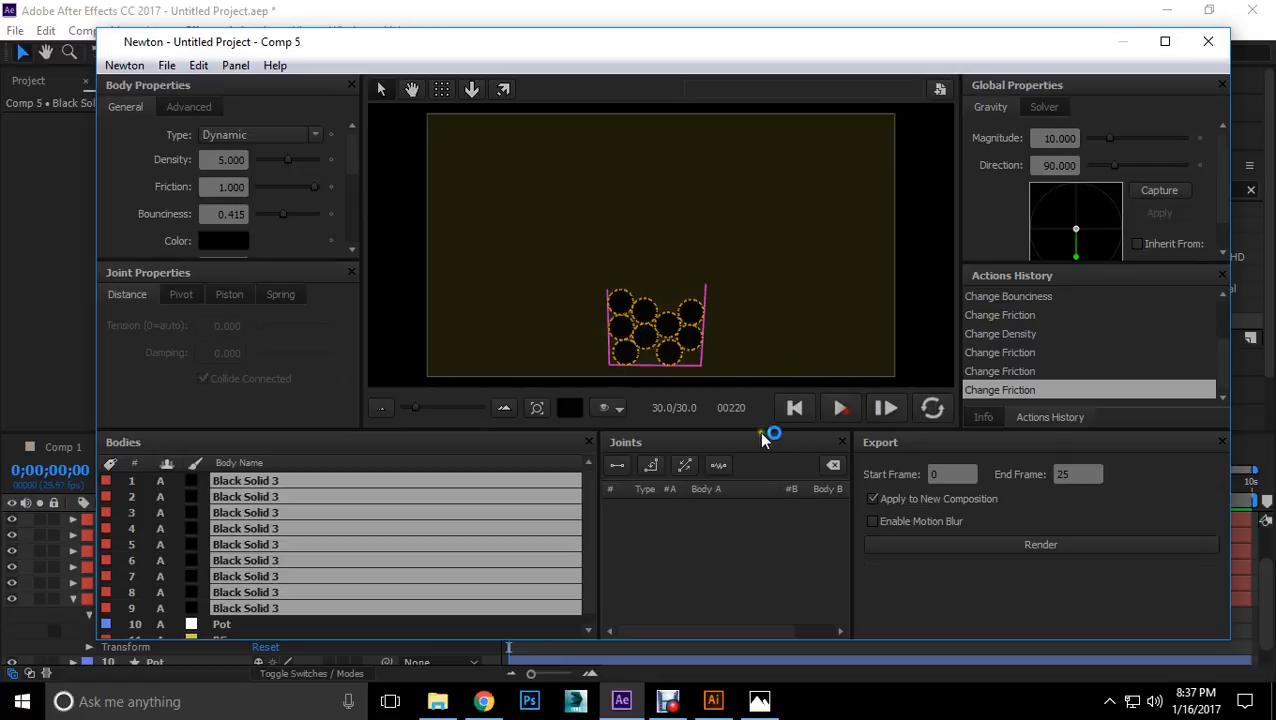
click(834, 412)
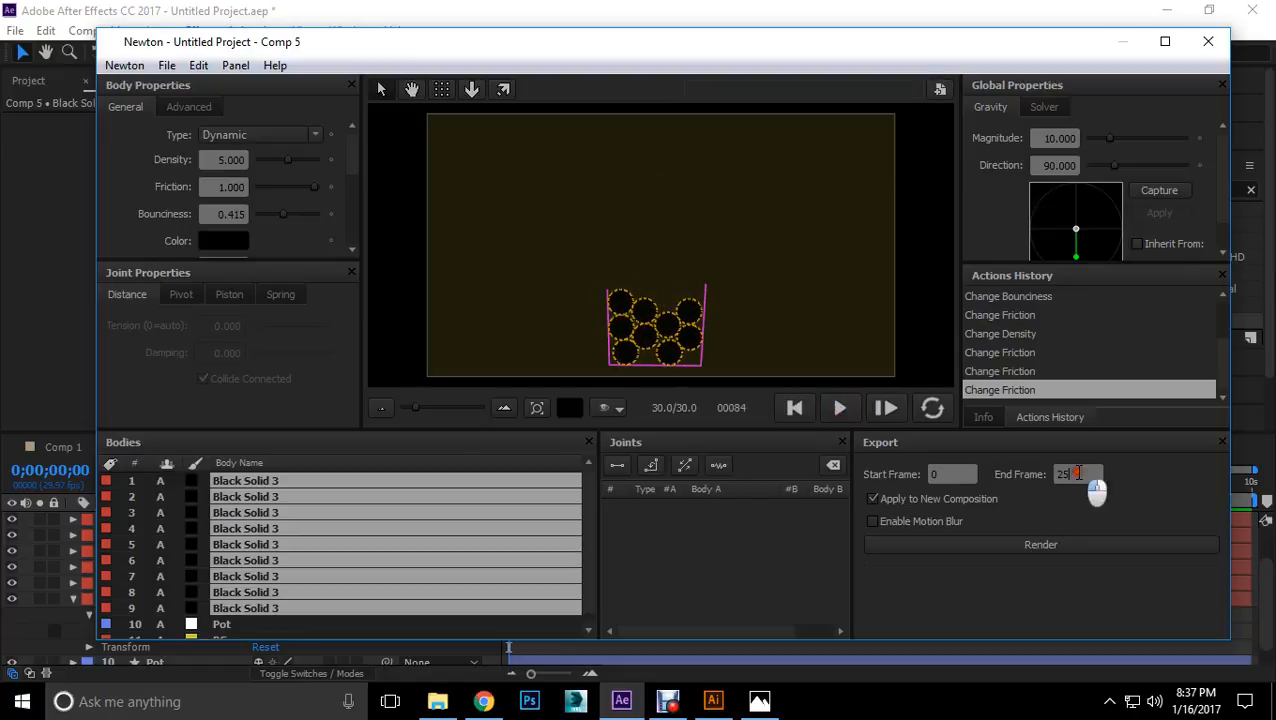
key(BackSpace)
text(85)
click(872, 499)
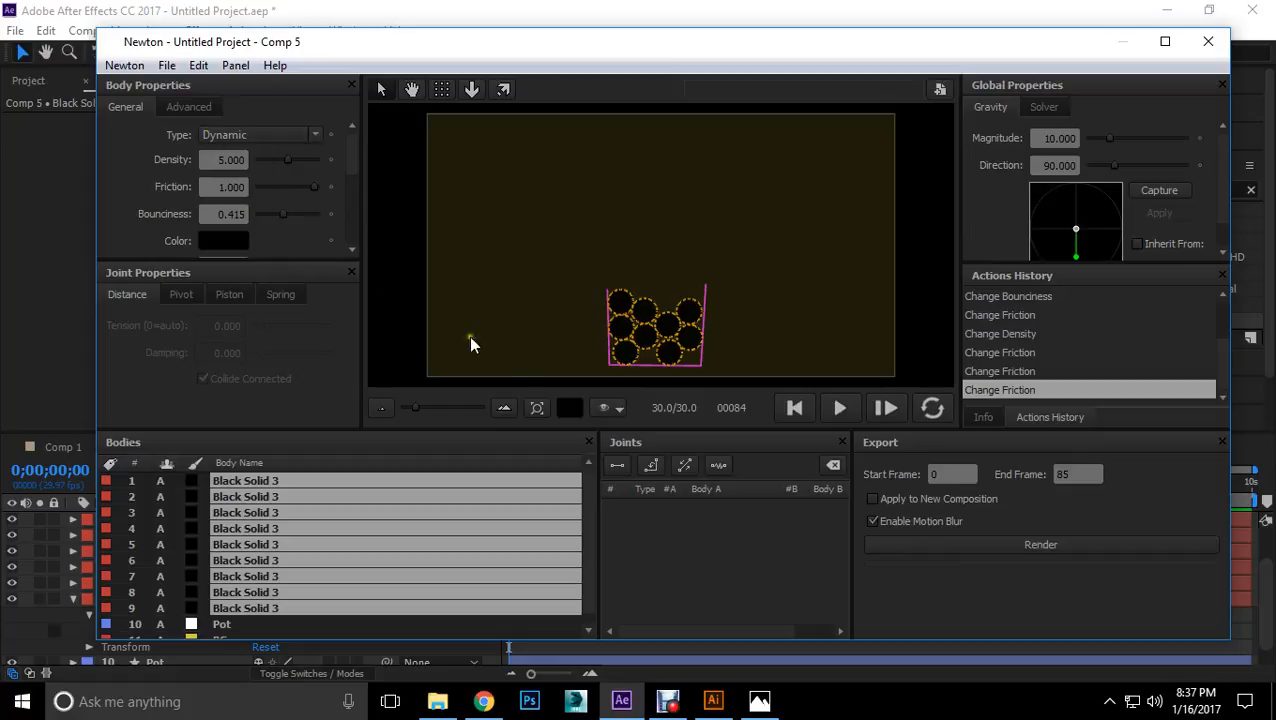
click(1040, 545)
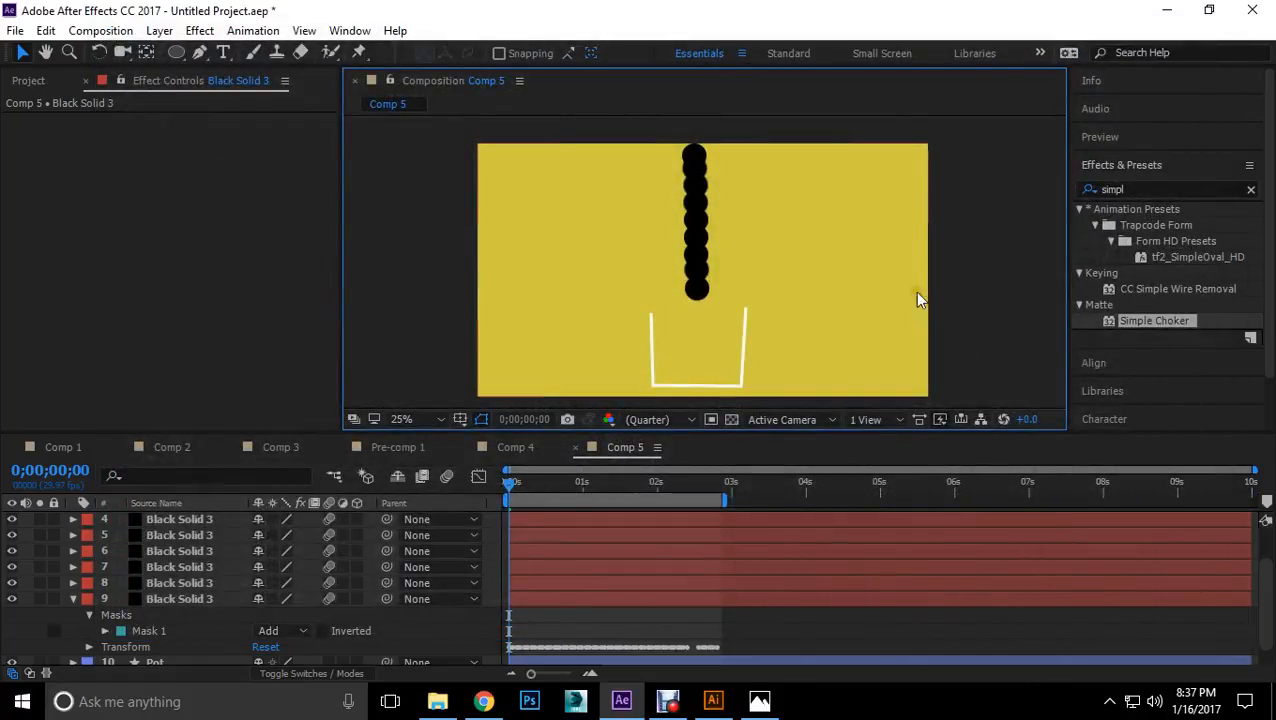
Step: Preview the rendered fall of the circles in Comp 5 and return the playhead to the start
key(space)
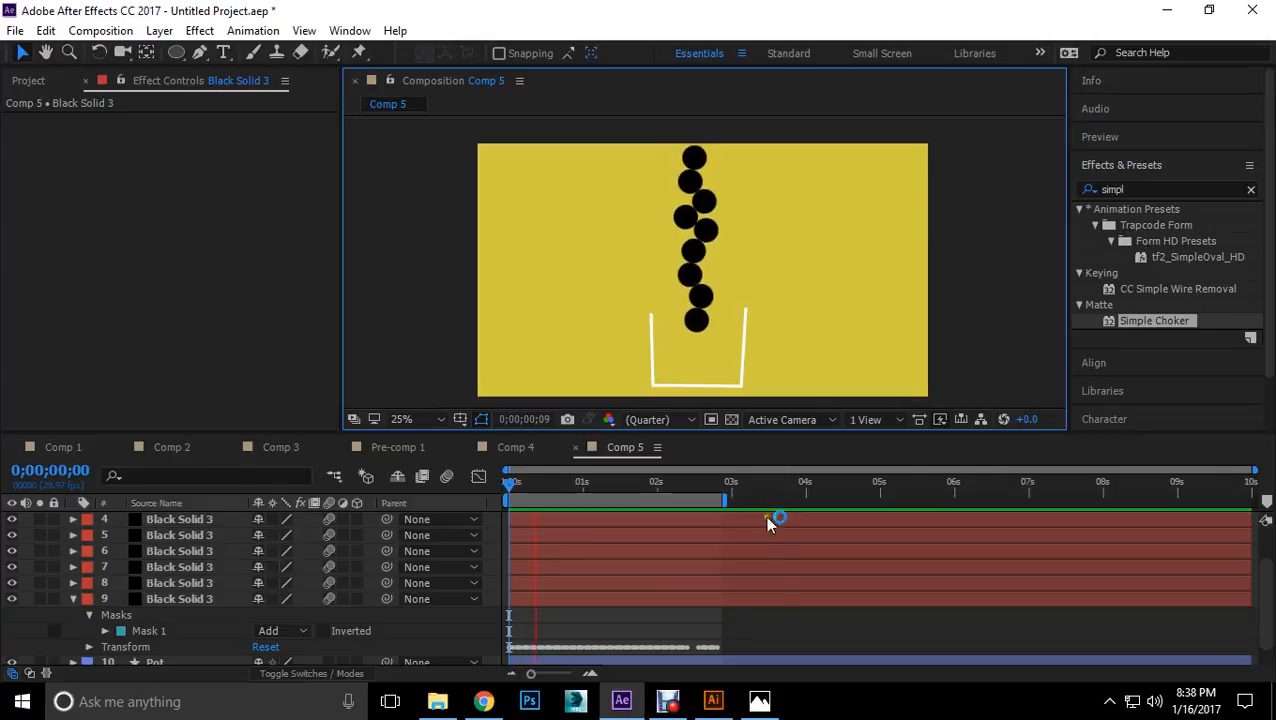
click(660, 484)
drag(661, 490, 512, 492)
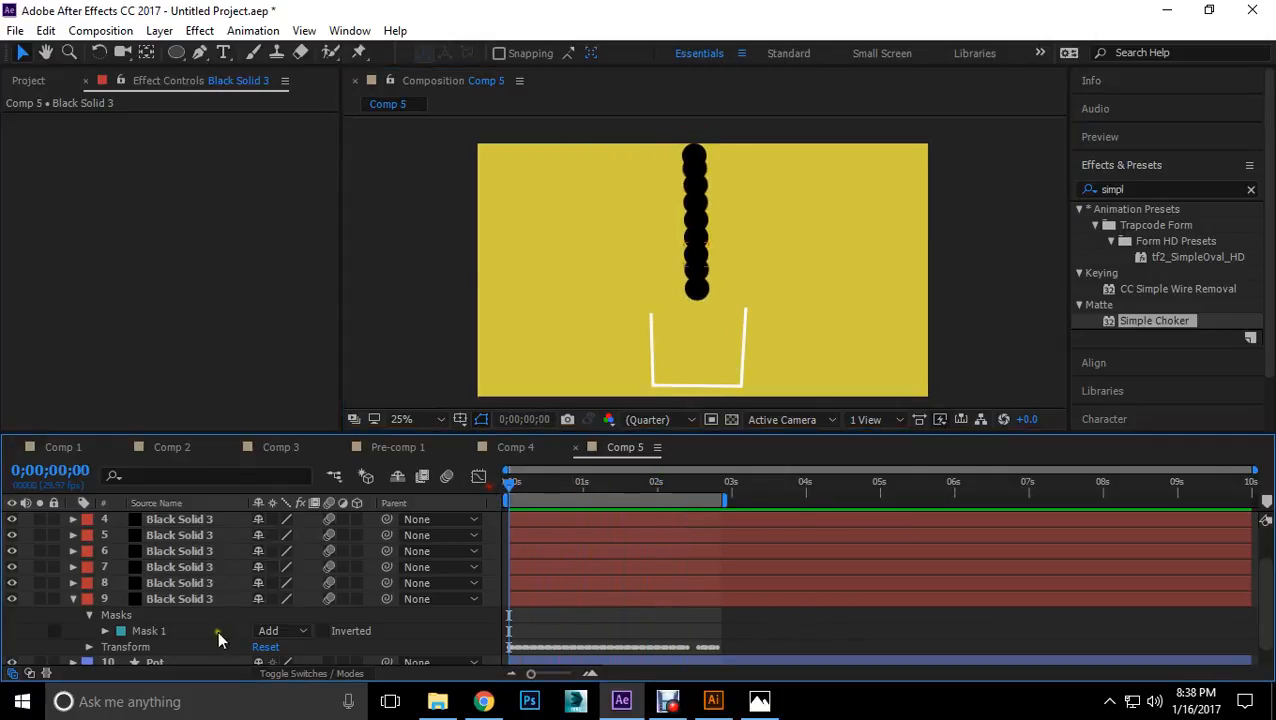
Step: Select all nine Black Solid 3 layers in Comp 5 and pre-compose them under the default name
click(72, 600)
click(179, 621)
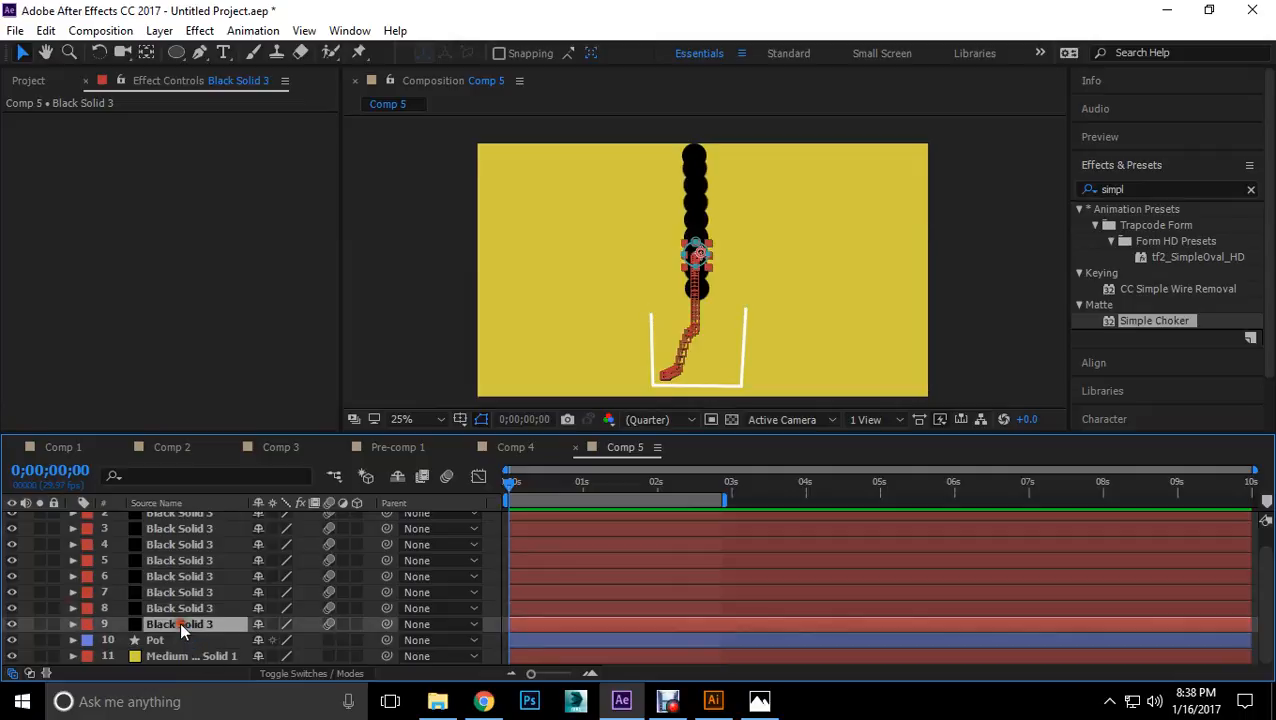
scroll(179, 621, up, 1)
shift+click(204, 518)
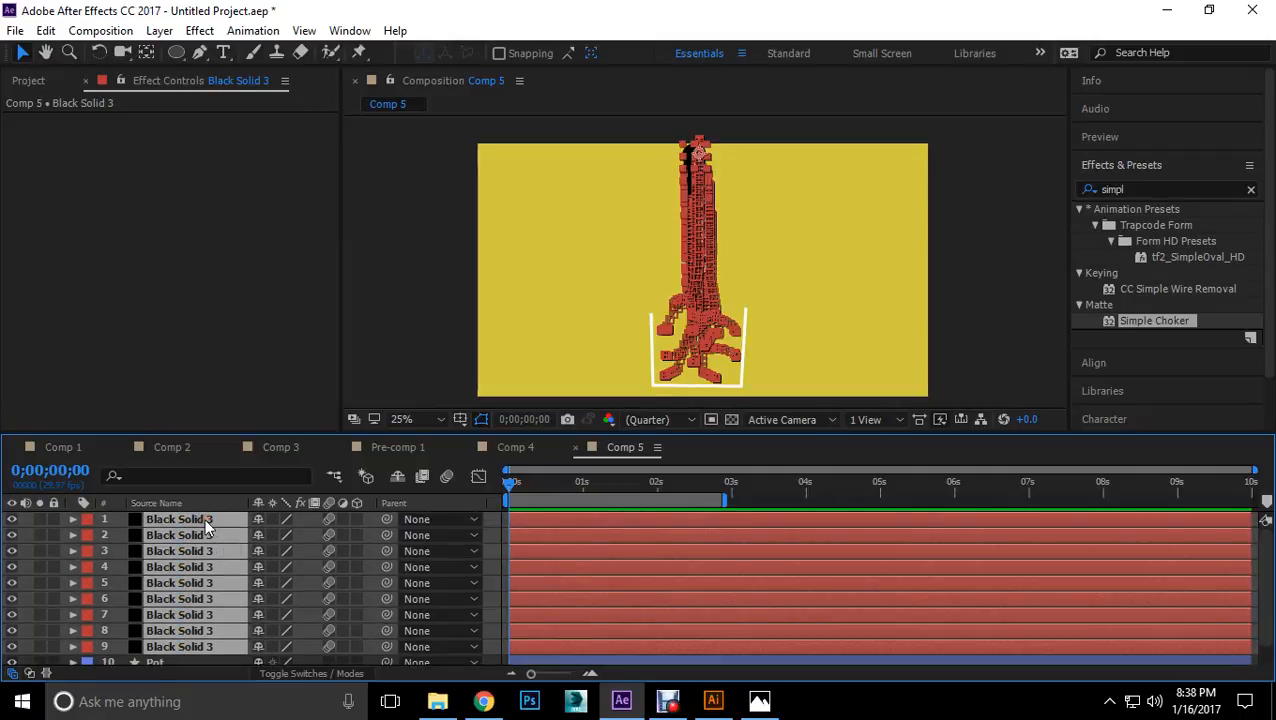
right_click(207, 527)
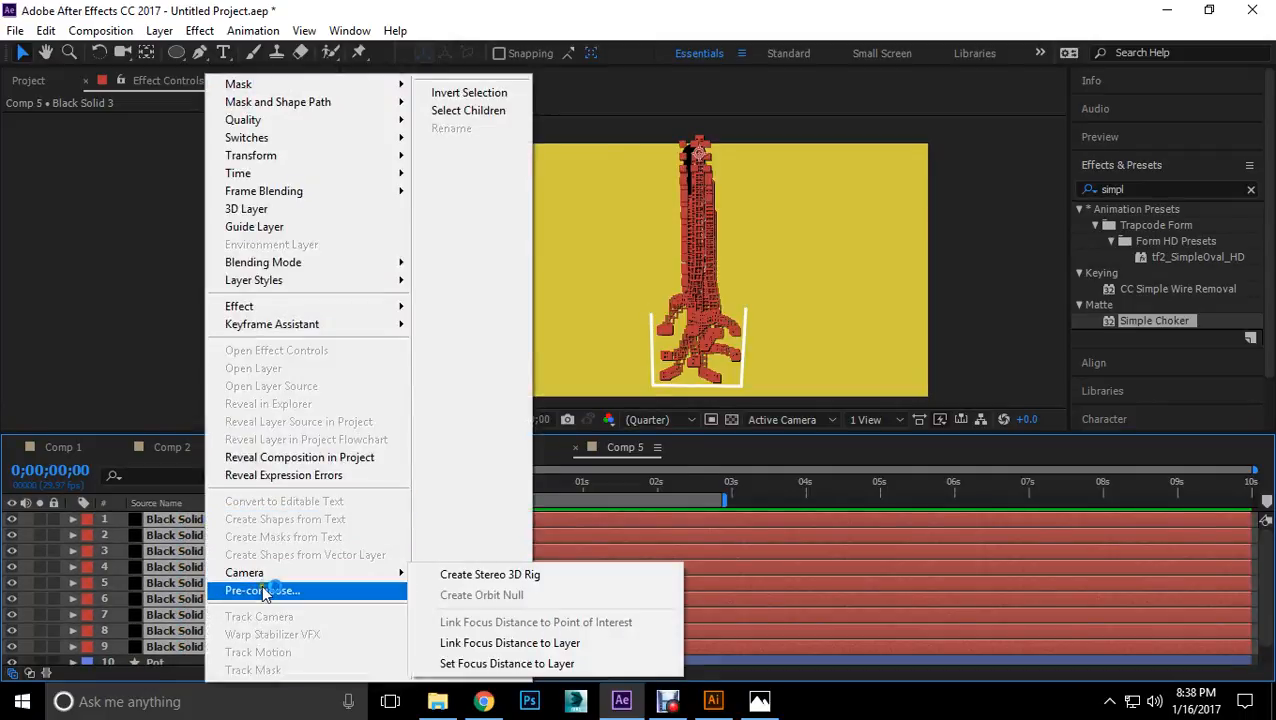
click(300, 588)
click(690, 456)
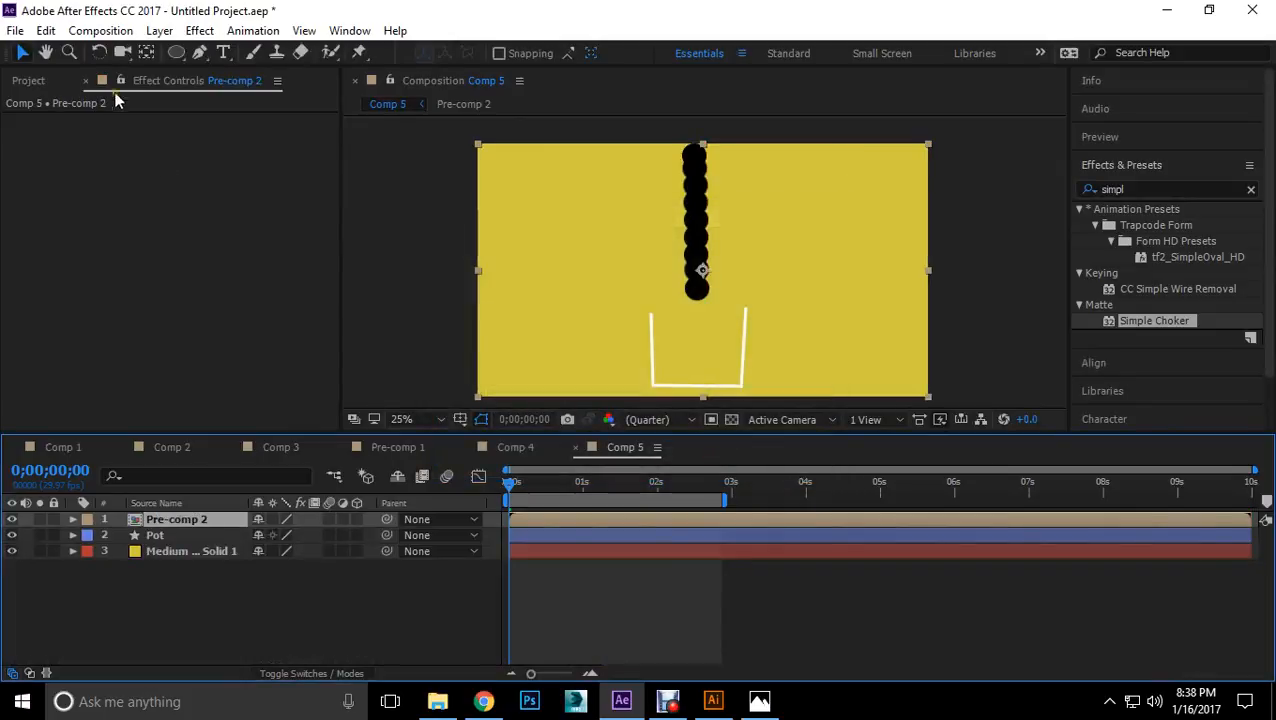
Step: Copy the Fast Blur and Simple Choker effects from the Liquid layer in Comp 4 onto the Pre-comp 2 layer in Comp 5
click(512, 447)
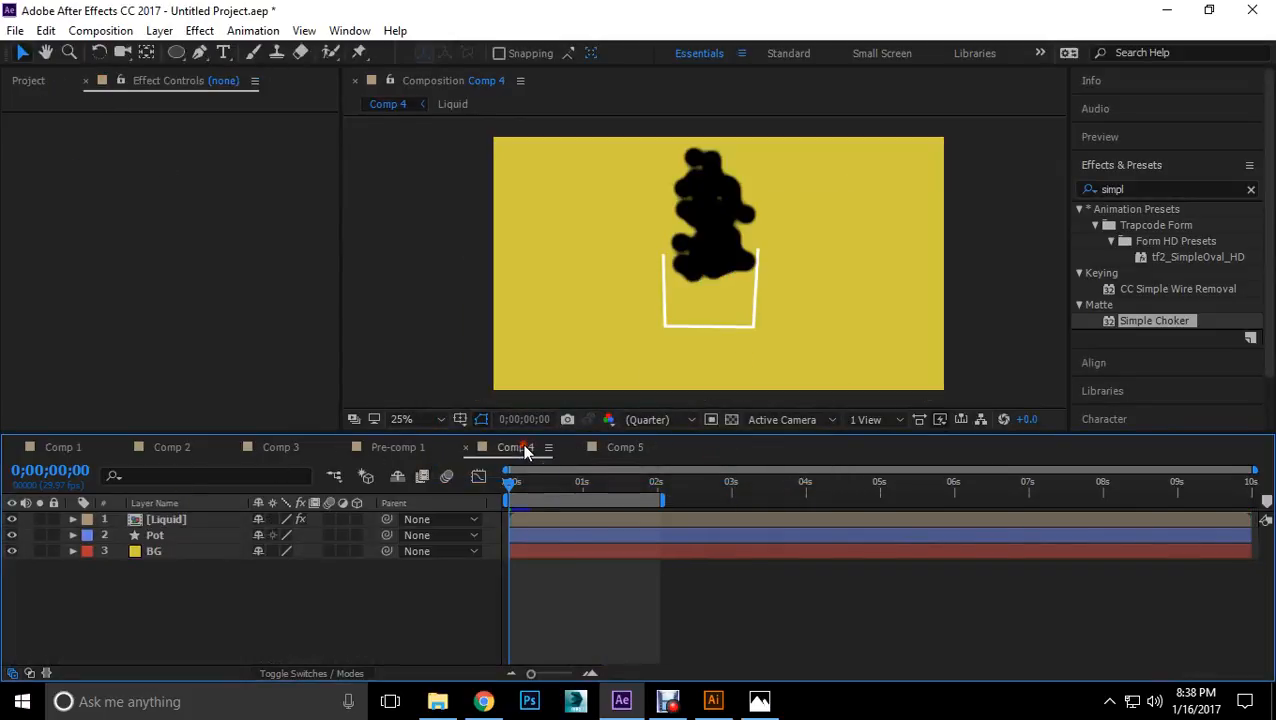
click(165, 518)
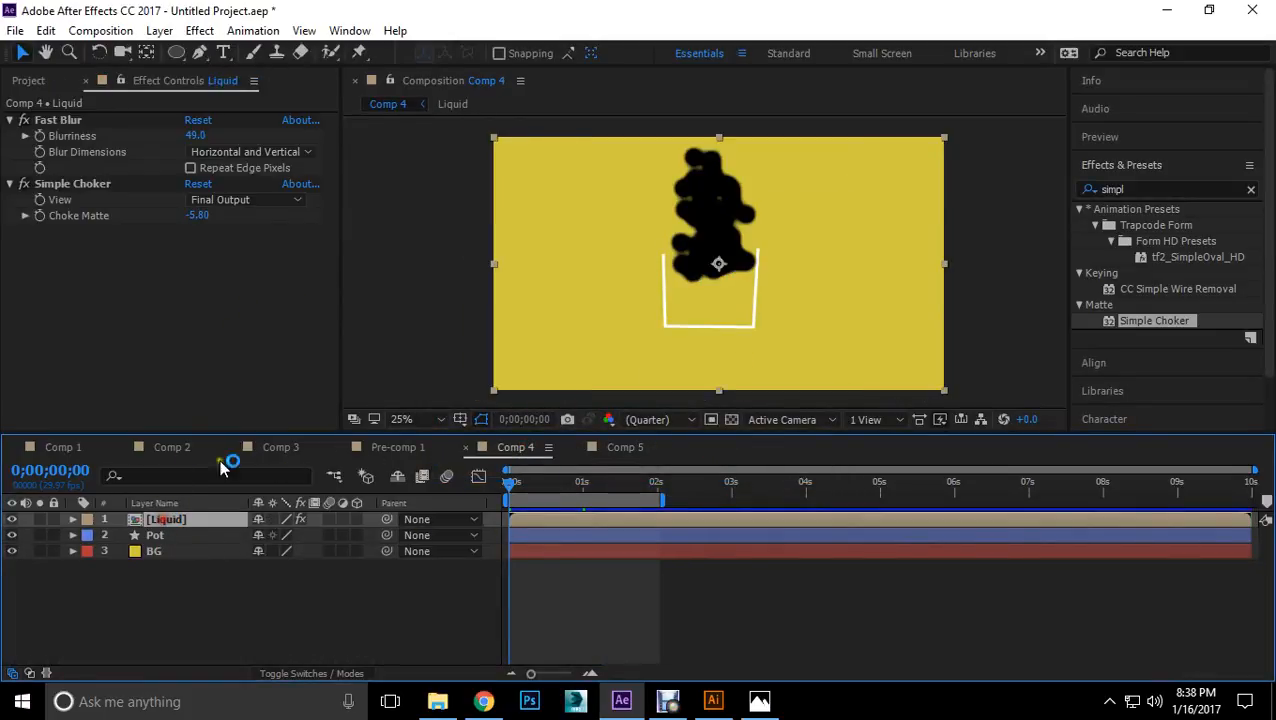
click(83, 135)
click(80, 187)
right_click(80, 187)
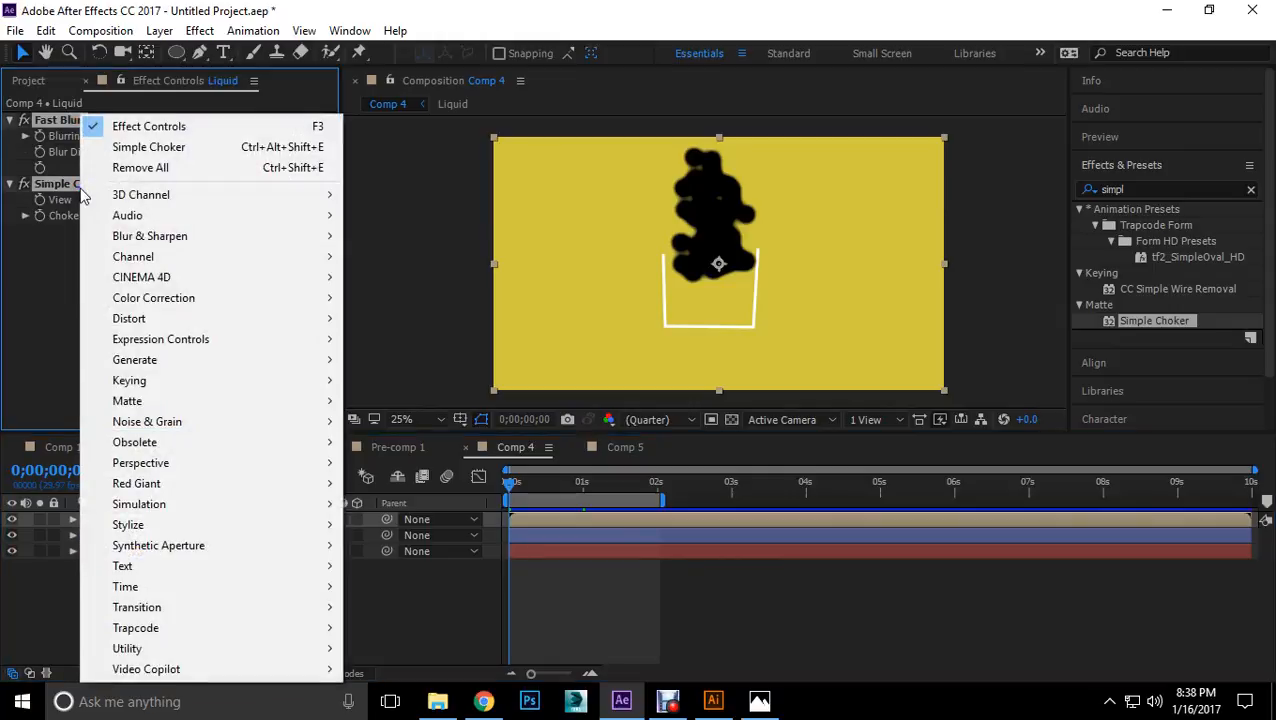
click(60, 186)
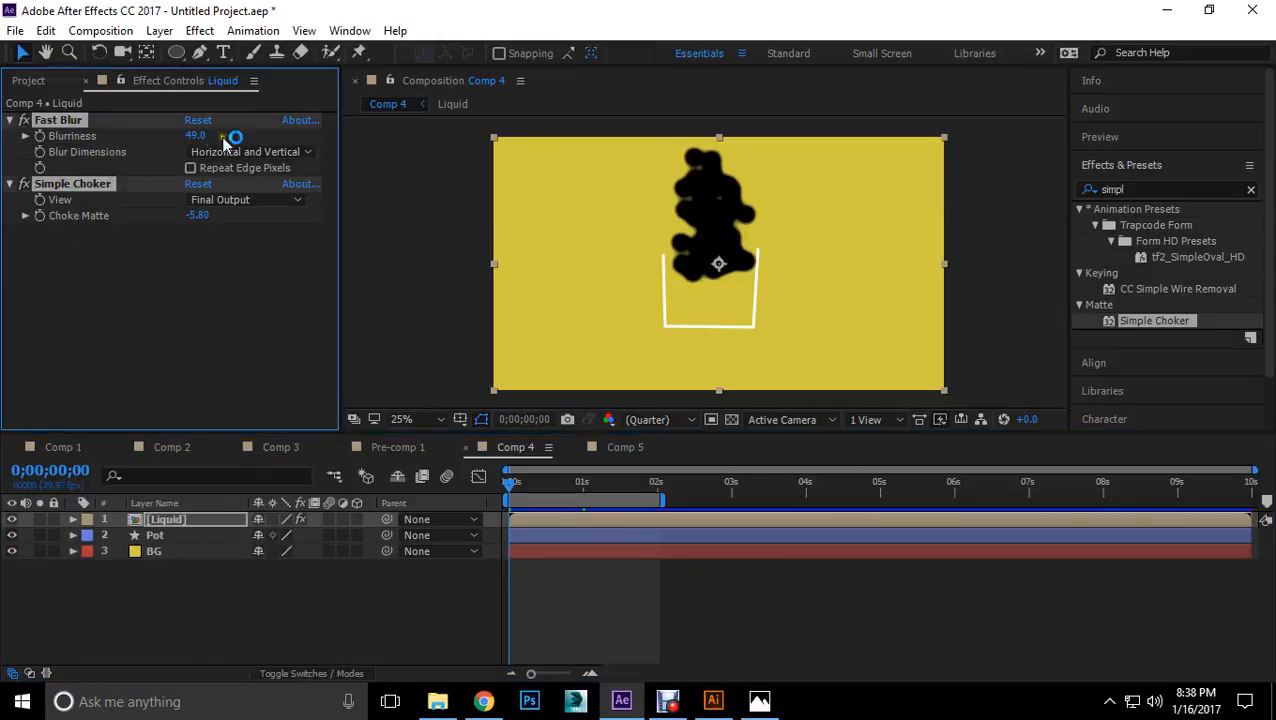
click(613, 451)
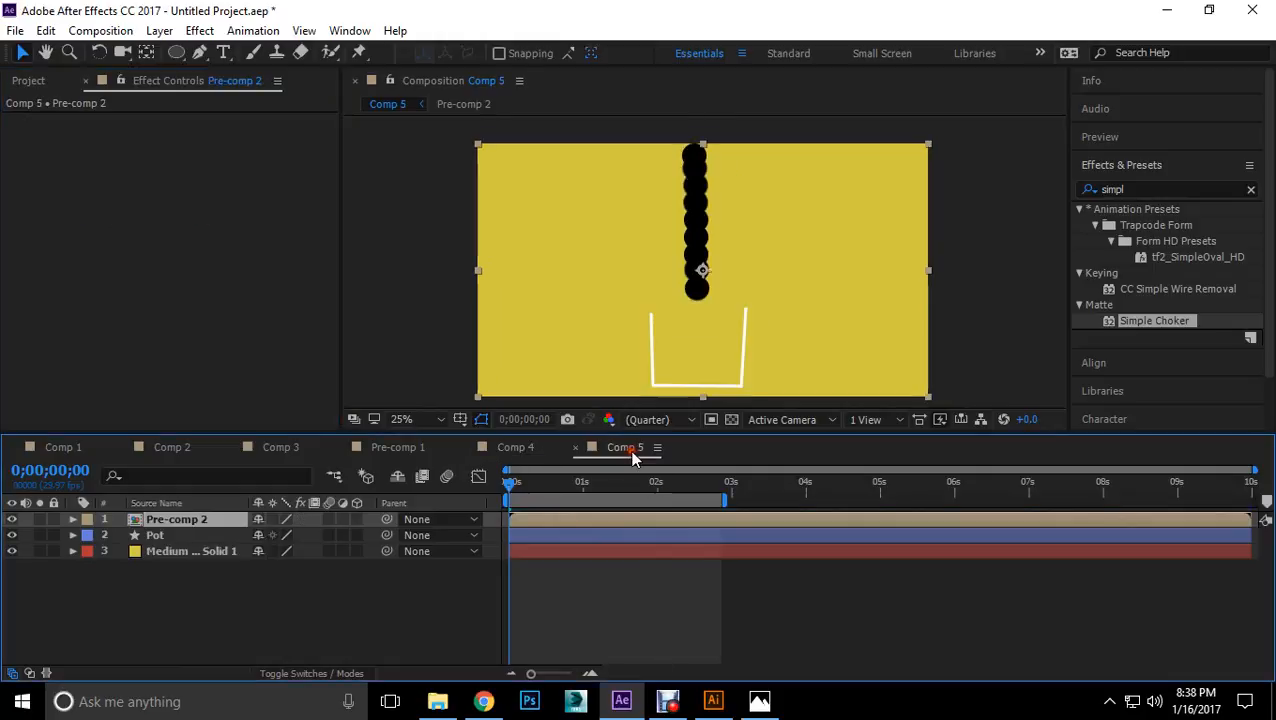
click(202, 230)
click(155, 521)
click(142, 292)
key(ctrl+z)
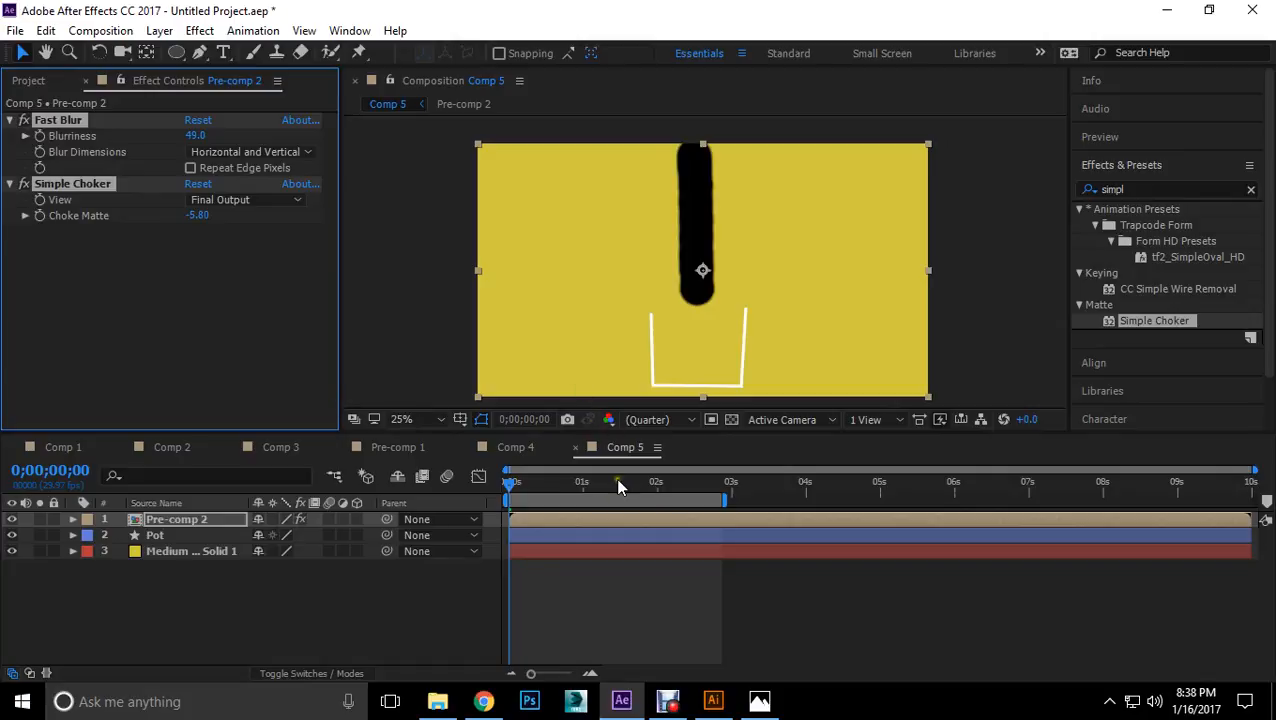
Step: Preview the liquid effect on the falling circles in Comp 5 and return the playhead to the start
key(space)
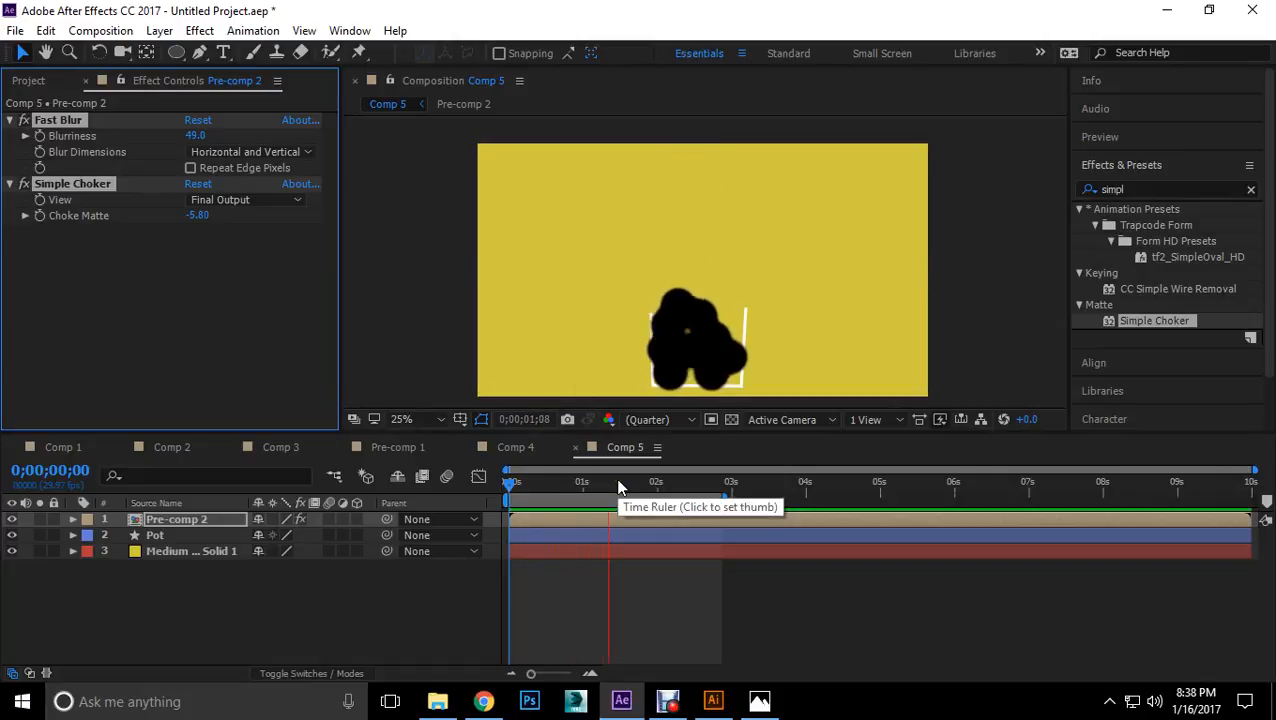
key(space)
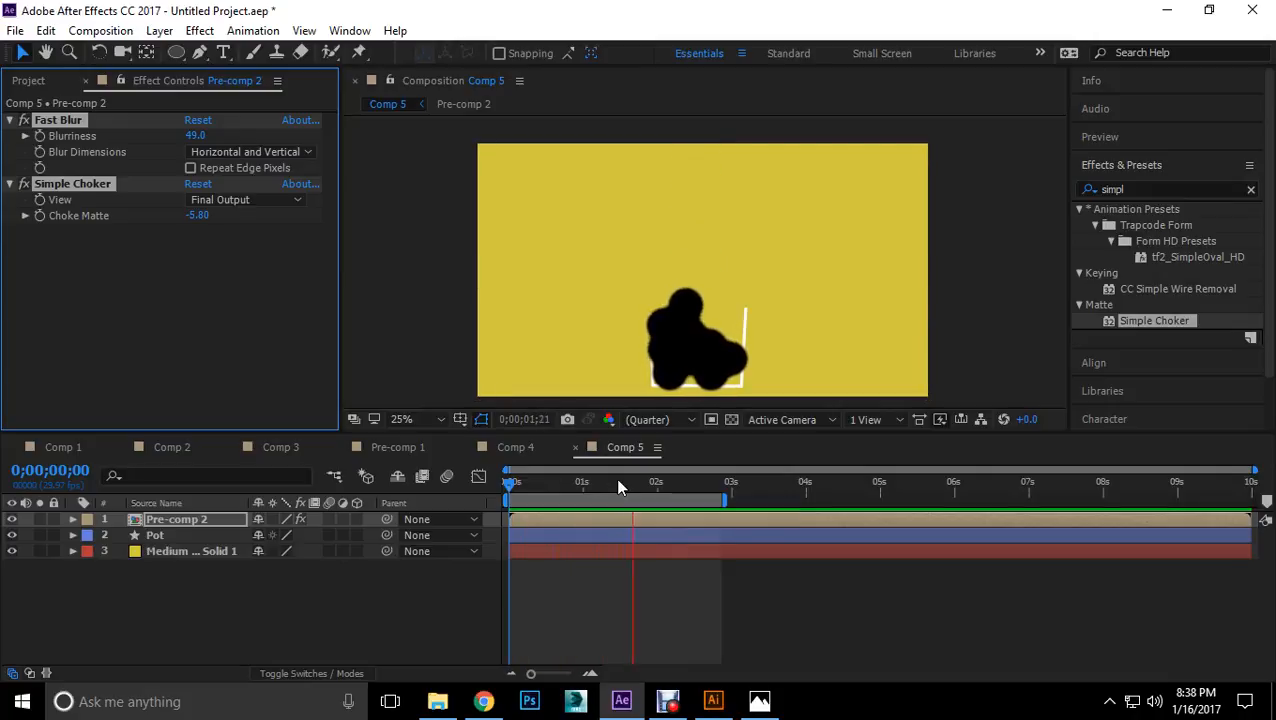
key(space)
drag(676, 495, 503, 487)
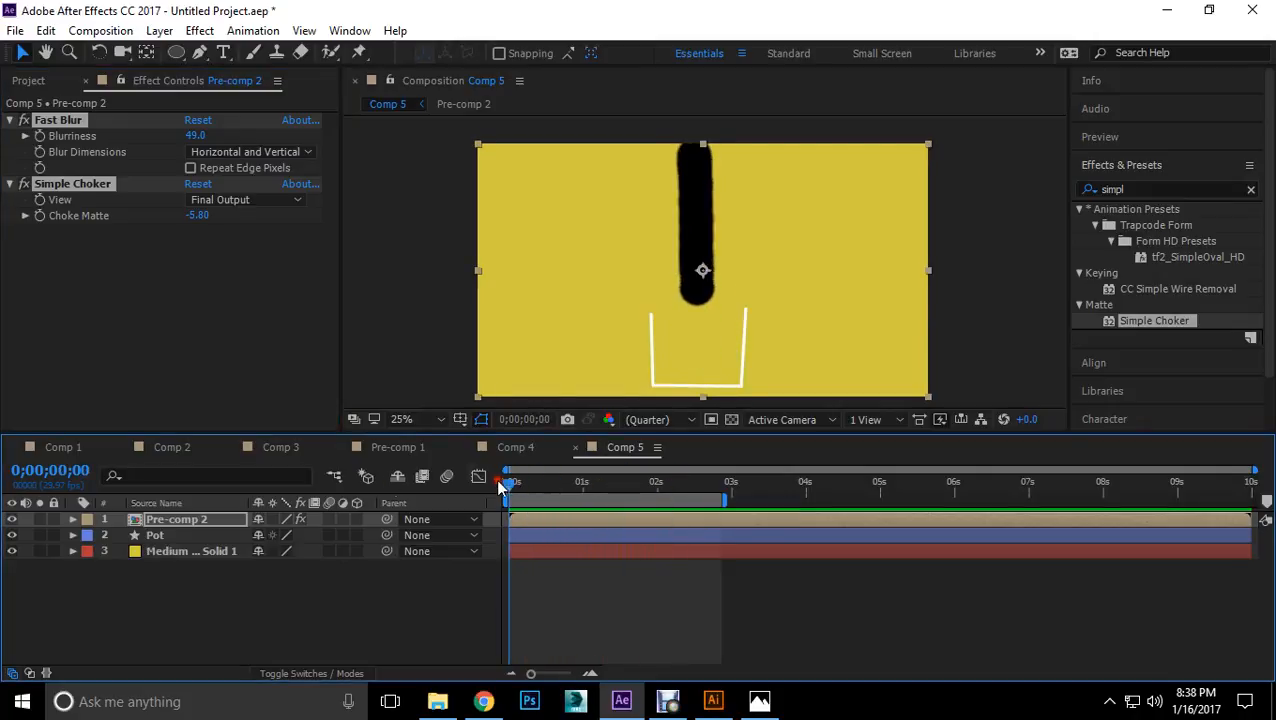
click(72, 520)
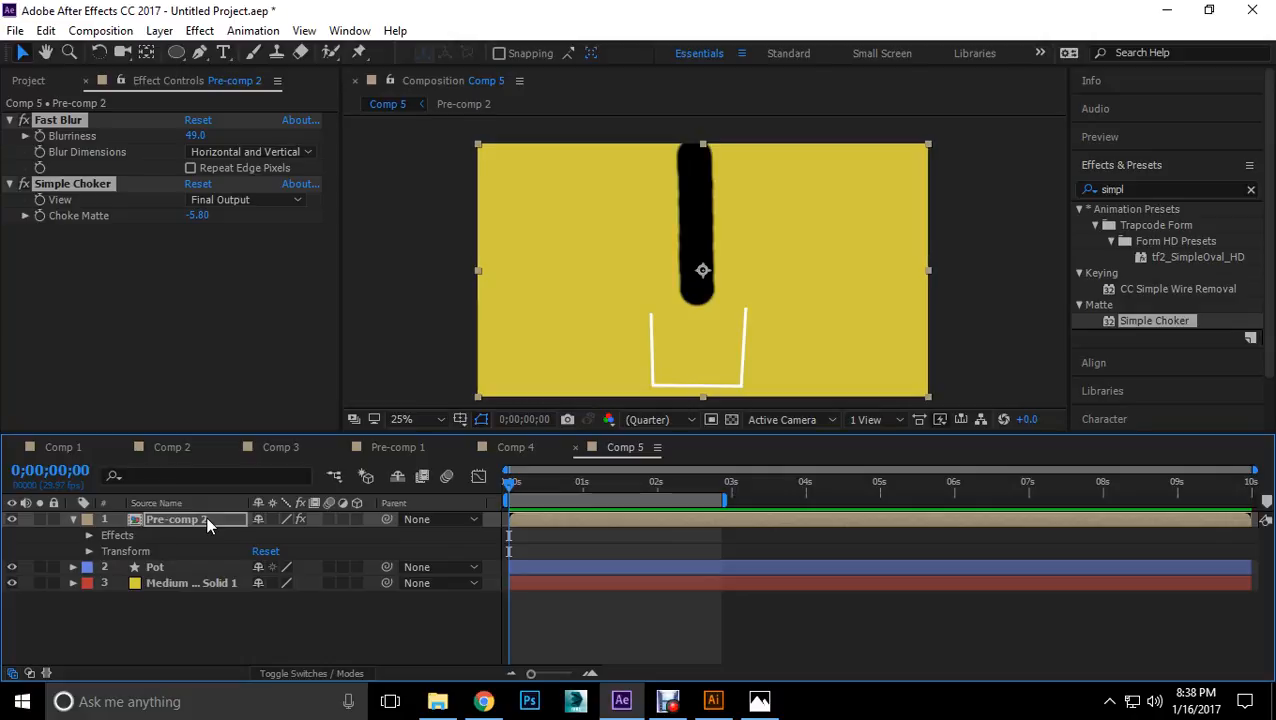
click(88, 536)
click(90, 536)
click(72, 520)
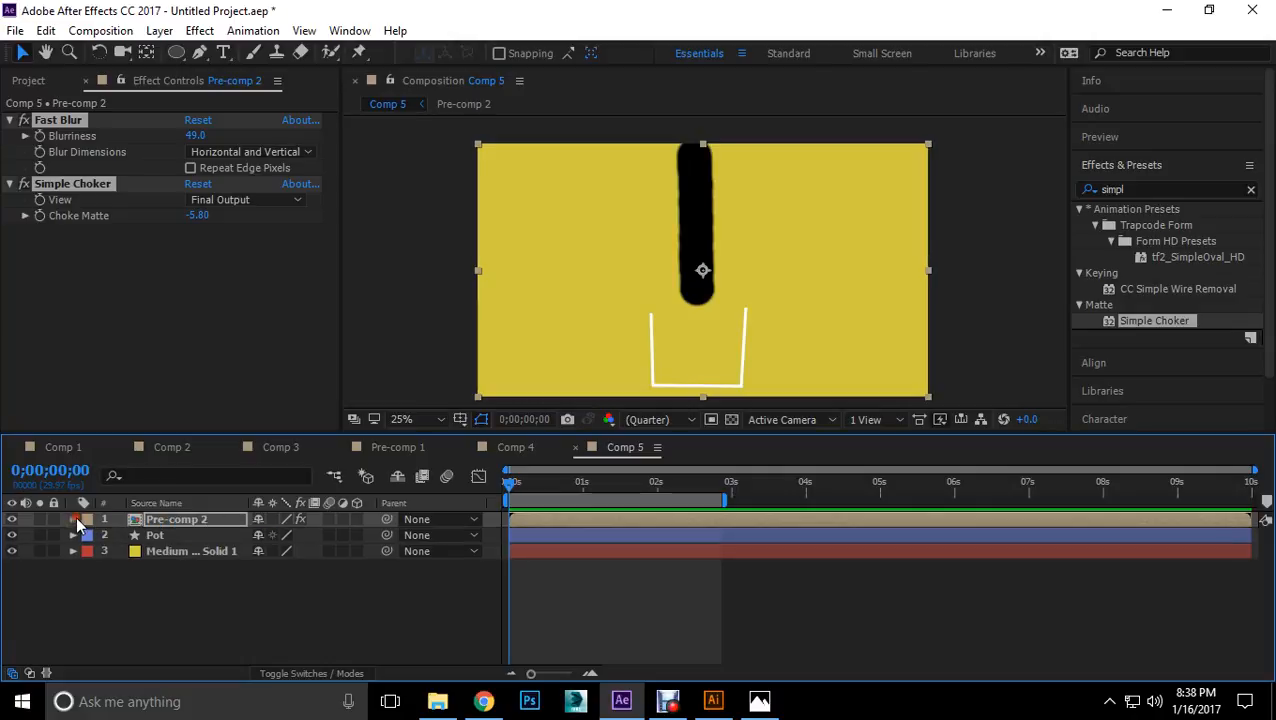
Step: Open Pre-comp 2 and scale down all nine Black Solid 3 circle layers together
double_click(185, 520)
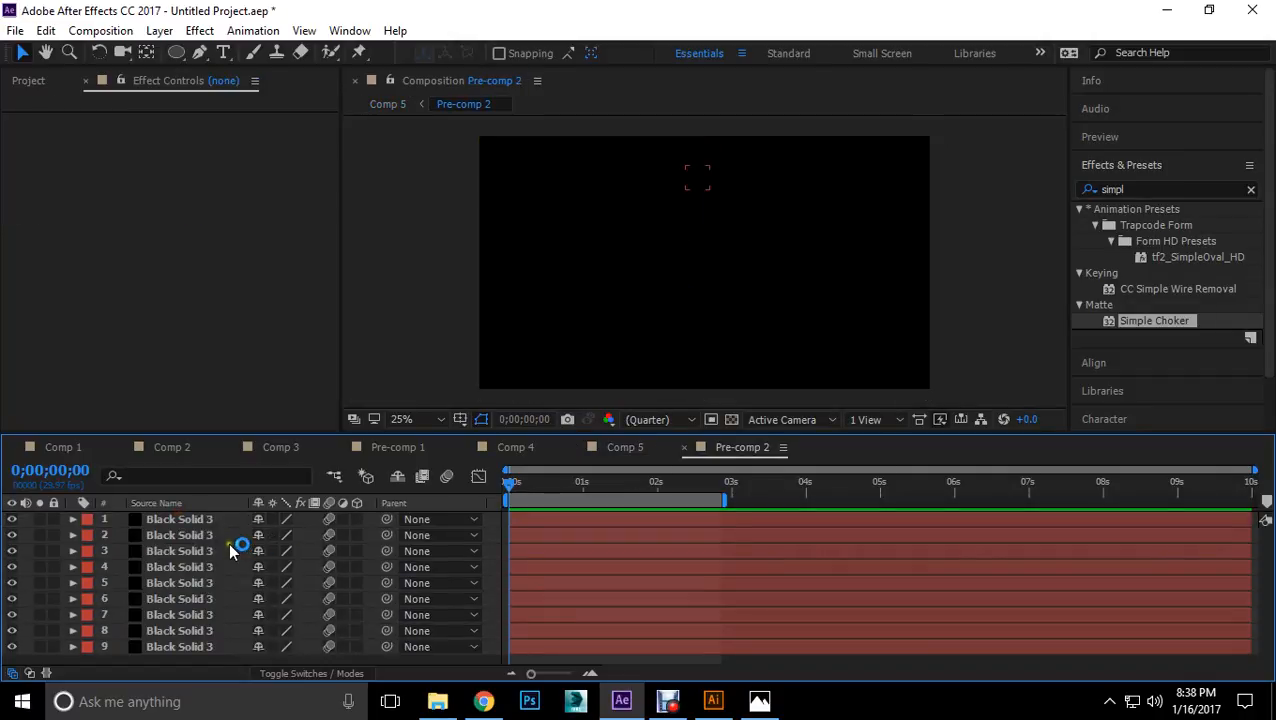
click(176, 521)
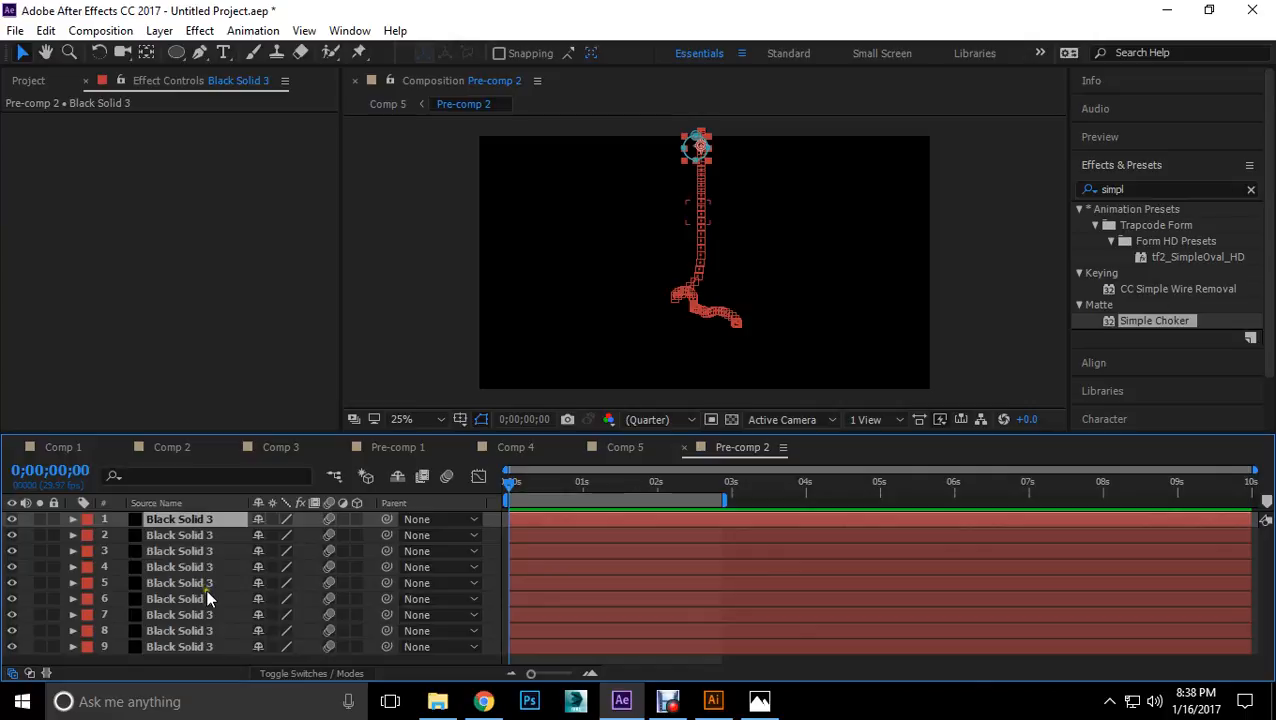
shift+click(185, 647)
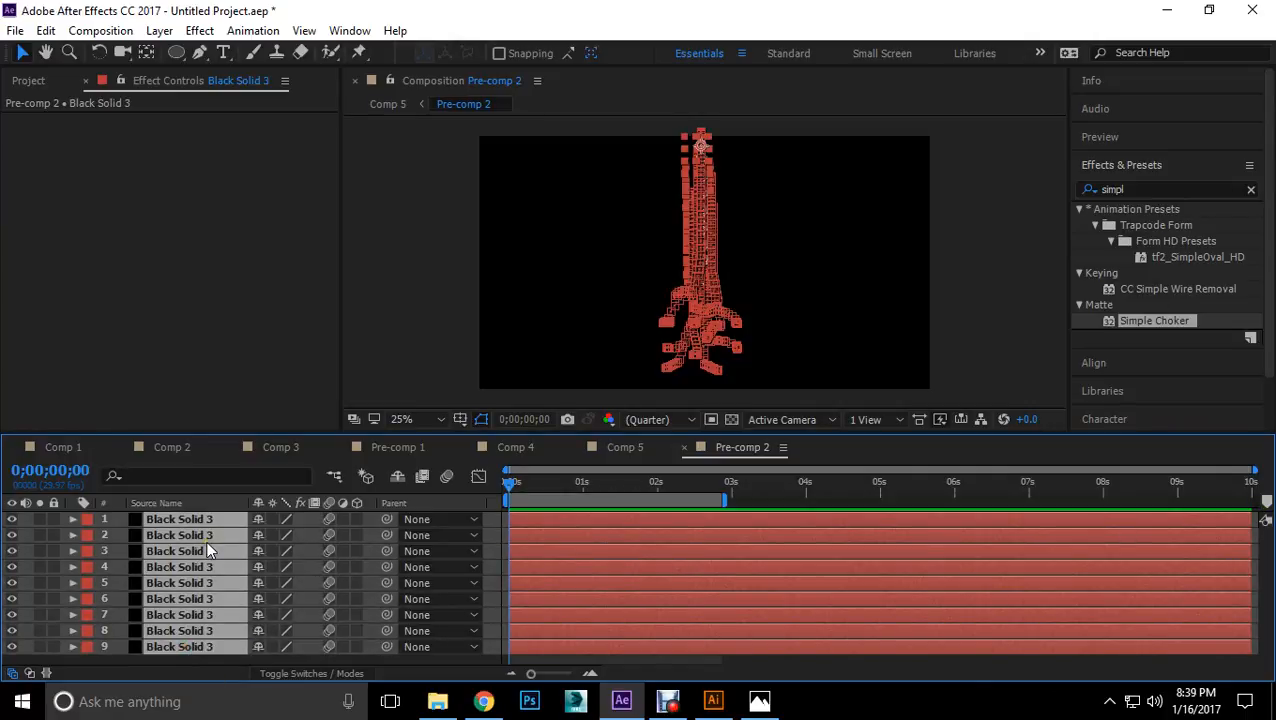
key(s)
drag(300, 535, 218, 540)
Step: Return to Comp 5 and preview the animation with the smaller circles
click(619, 449)
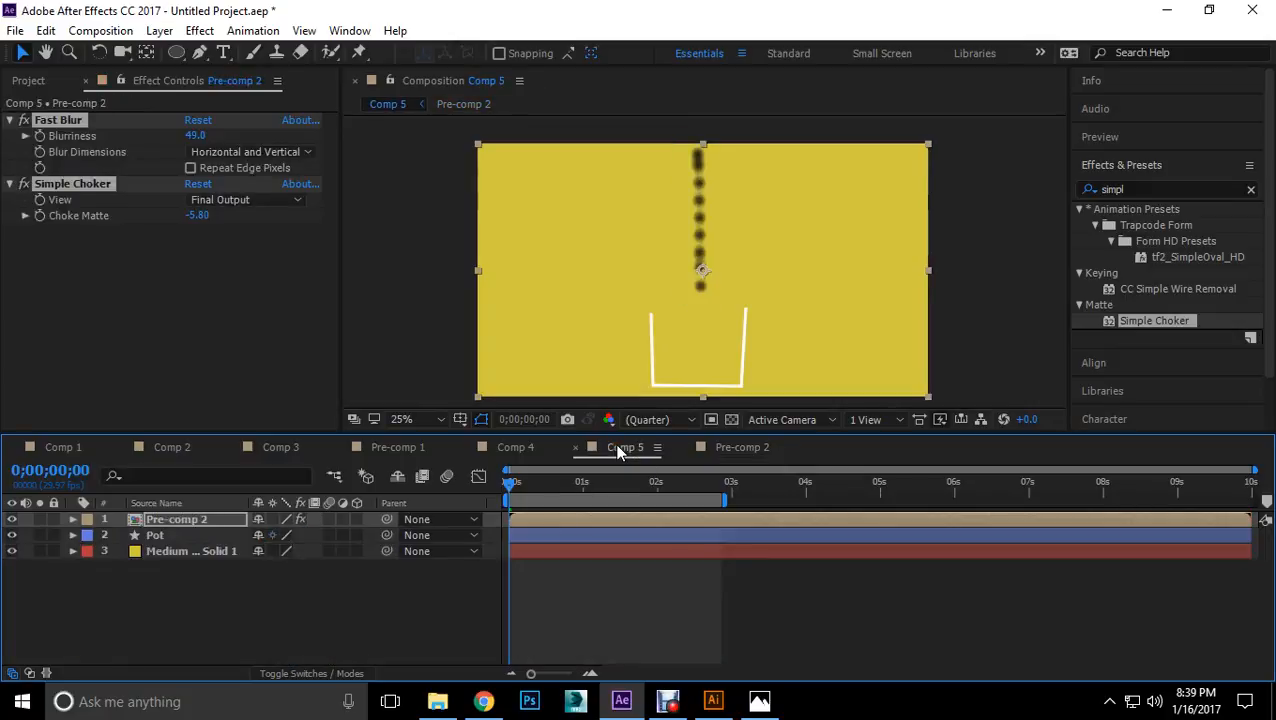
key(space)
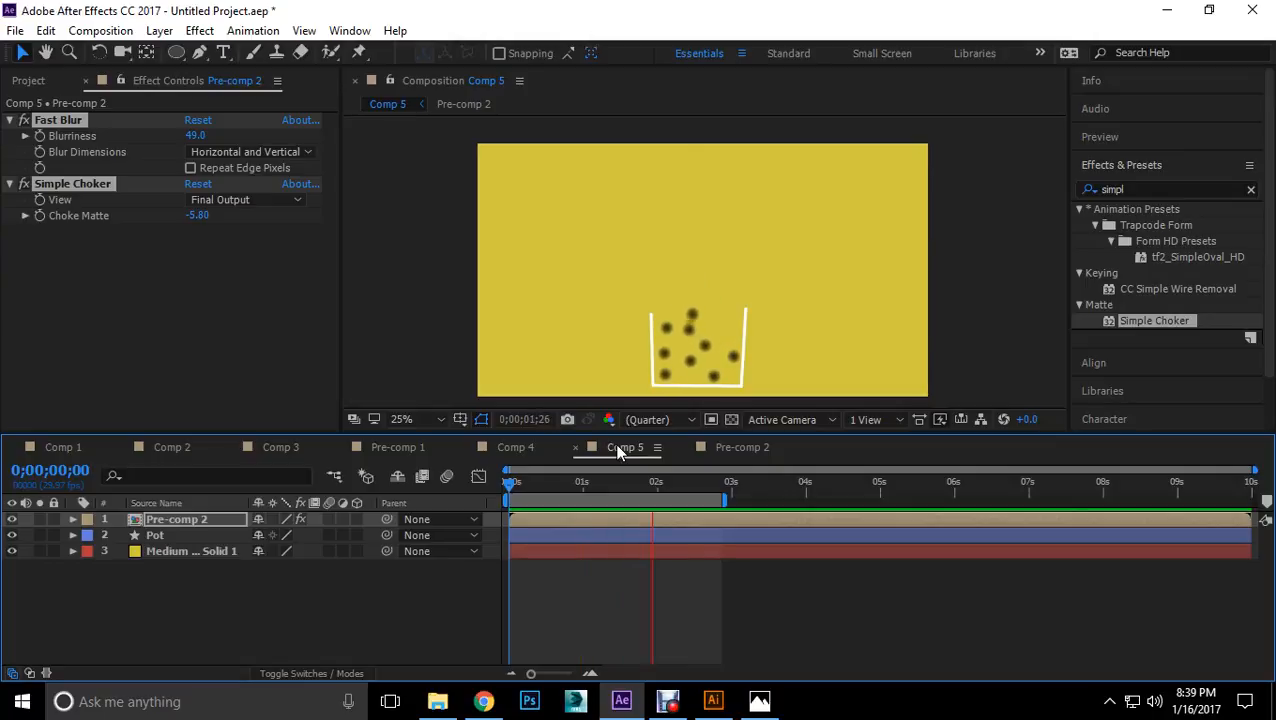
key(space)
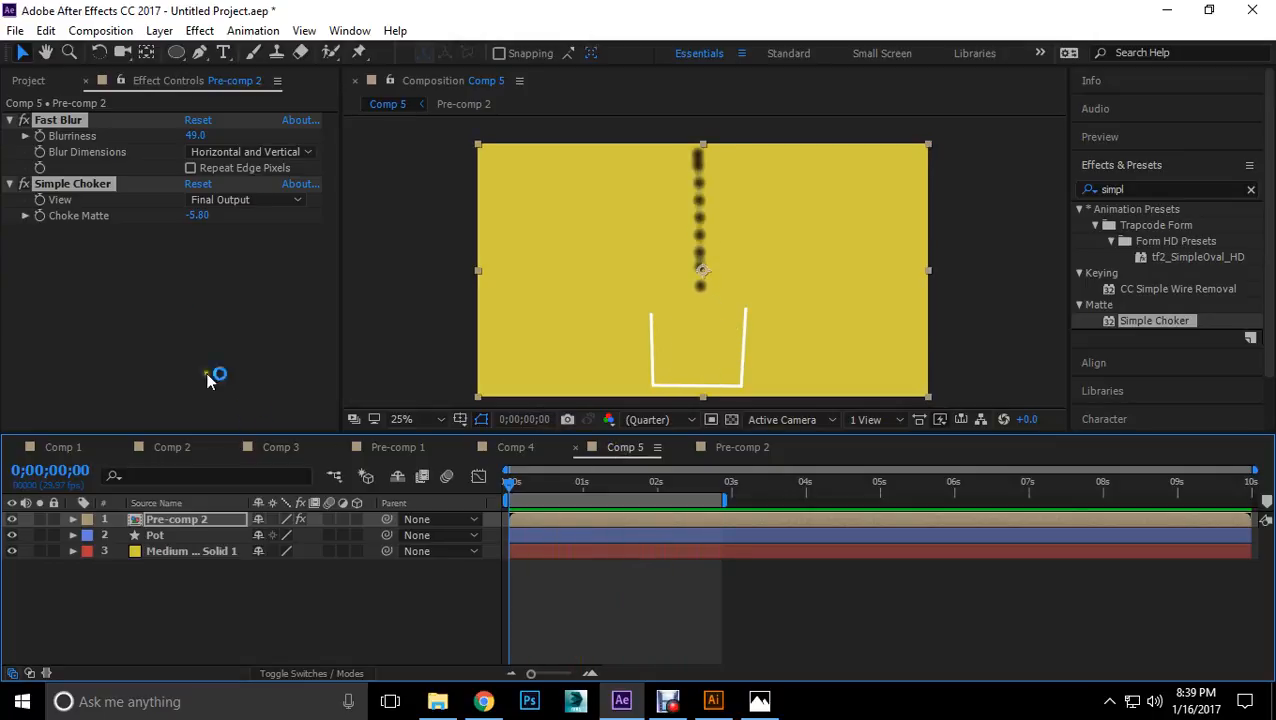
click(172, 604)
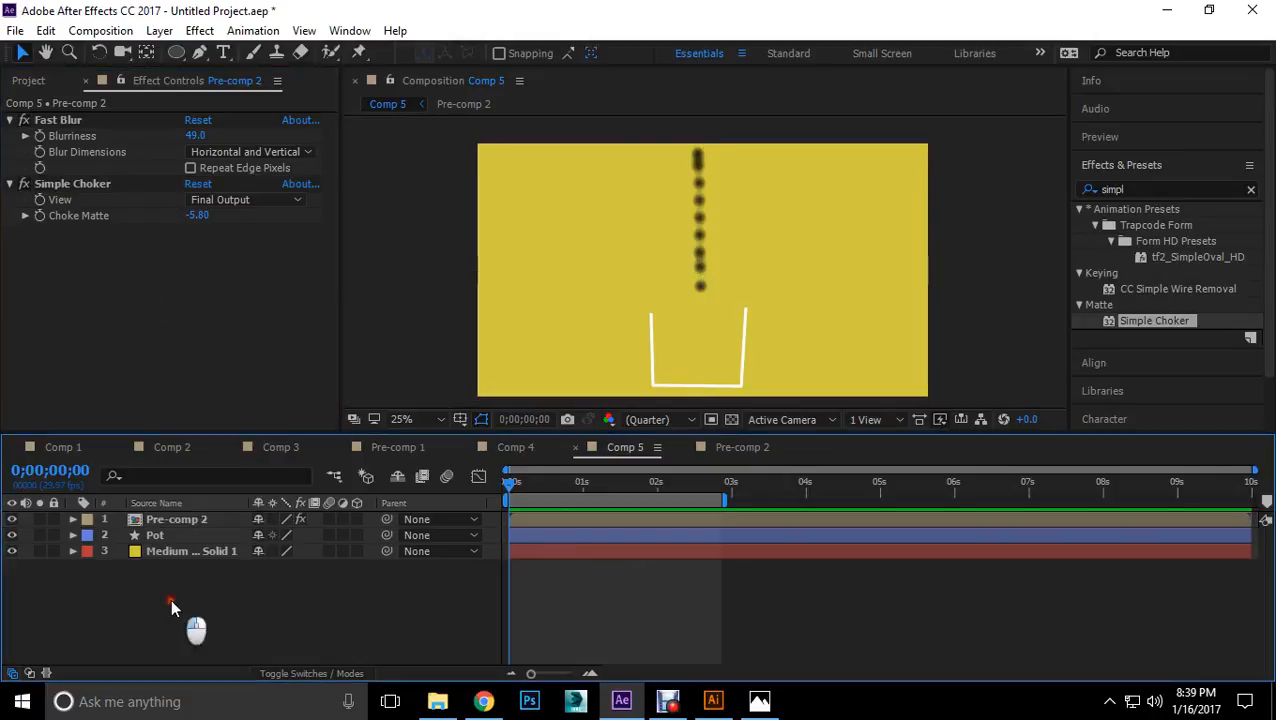
click(170, 521)
click(194, 604)
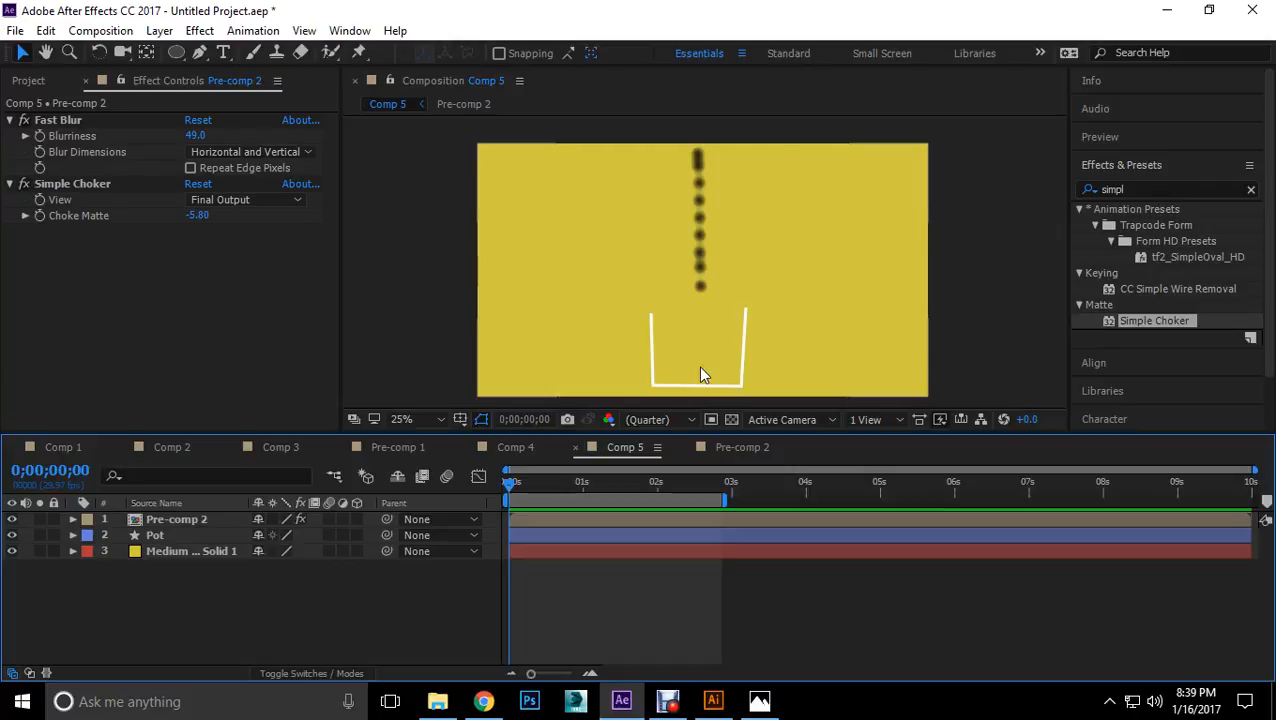
click(650, 340)
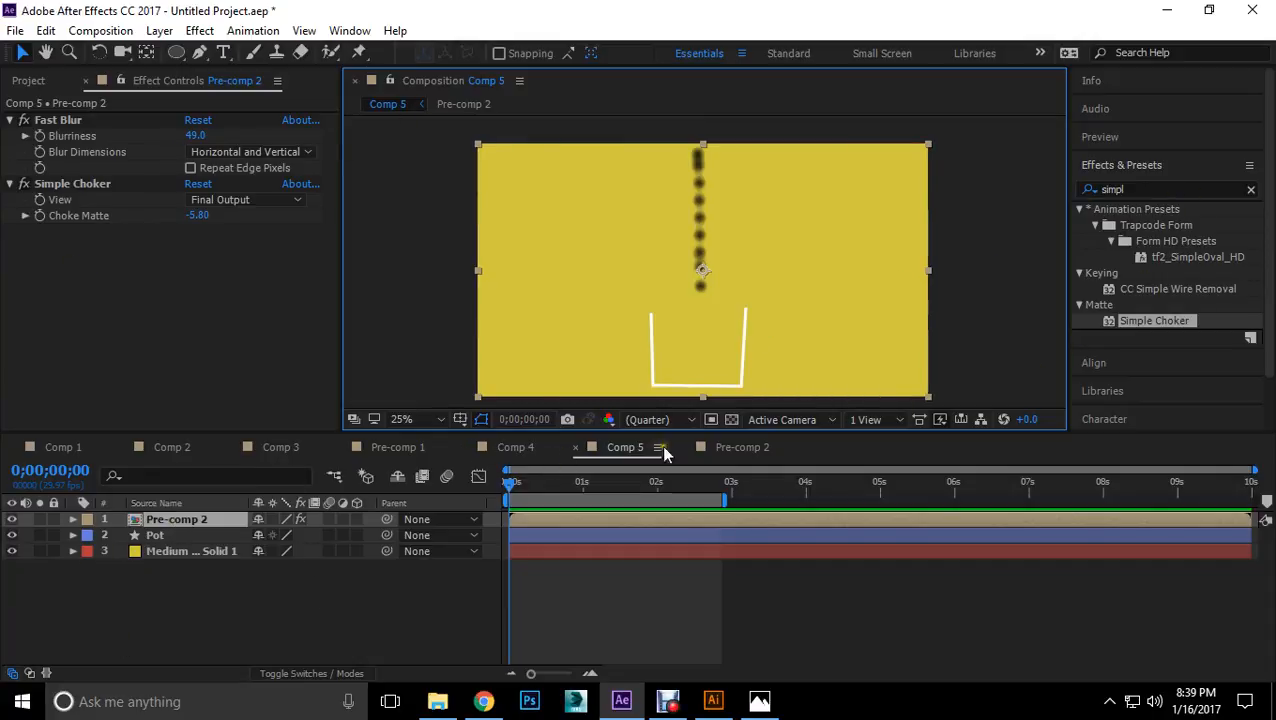
Step: Find the Echo effect and apply it to the Liquid layer in Comp 4 after Simple Choker
click(518, 447)
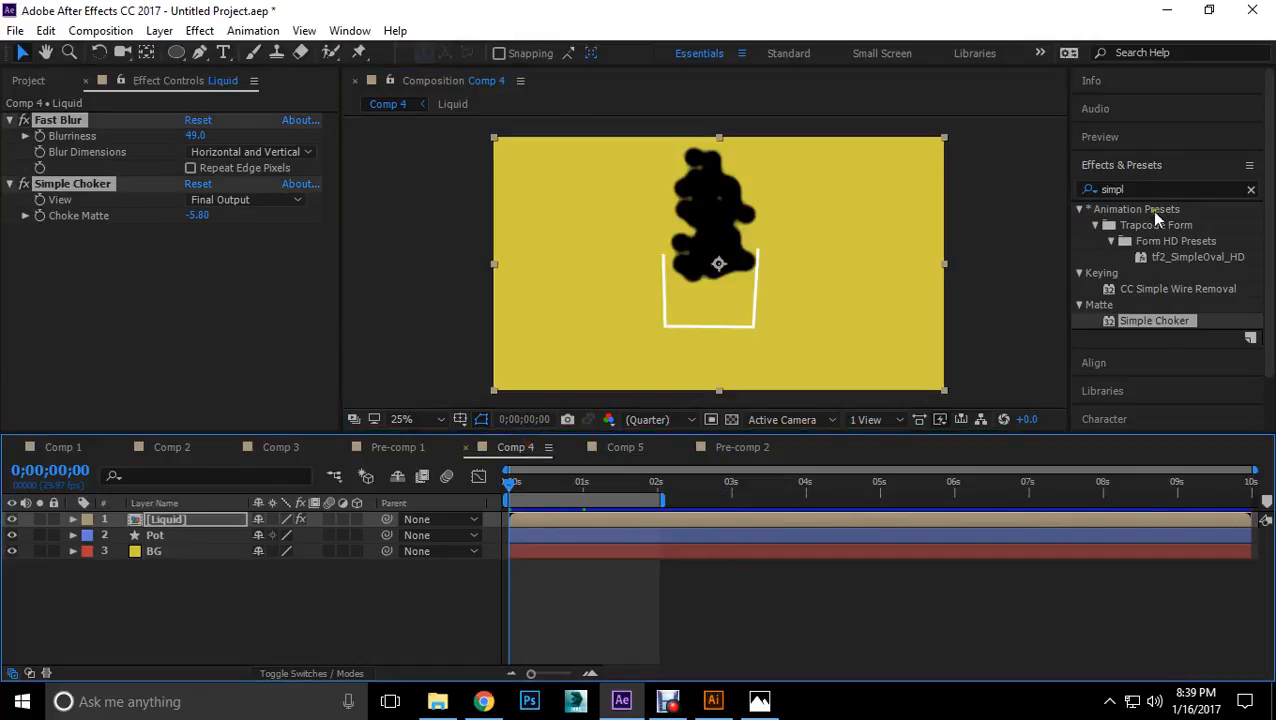
click(1106, 190)
text(echh)
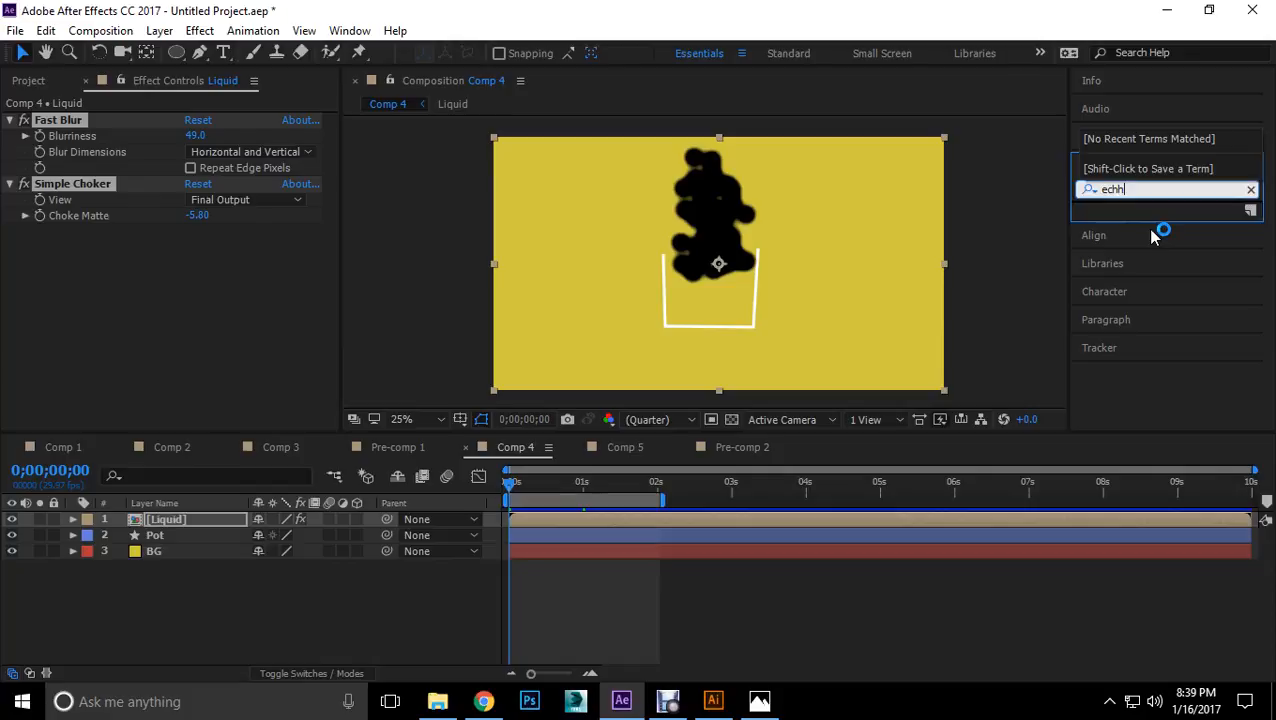
key(BackSpace)
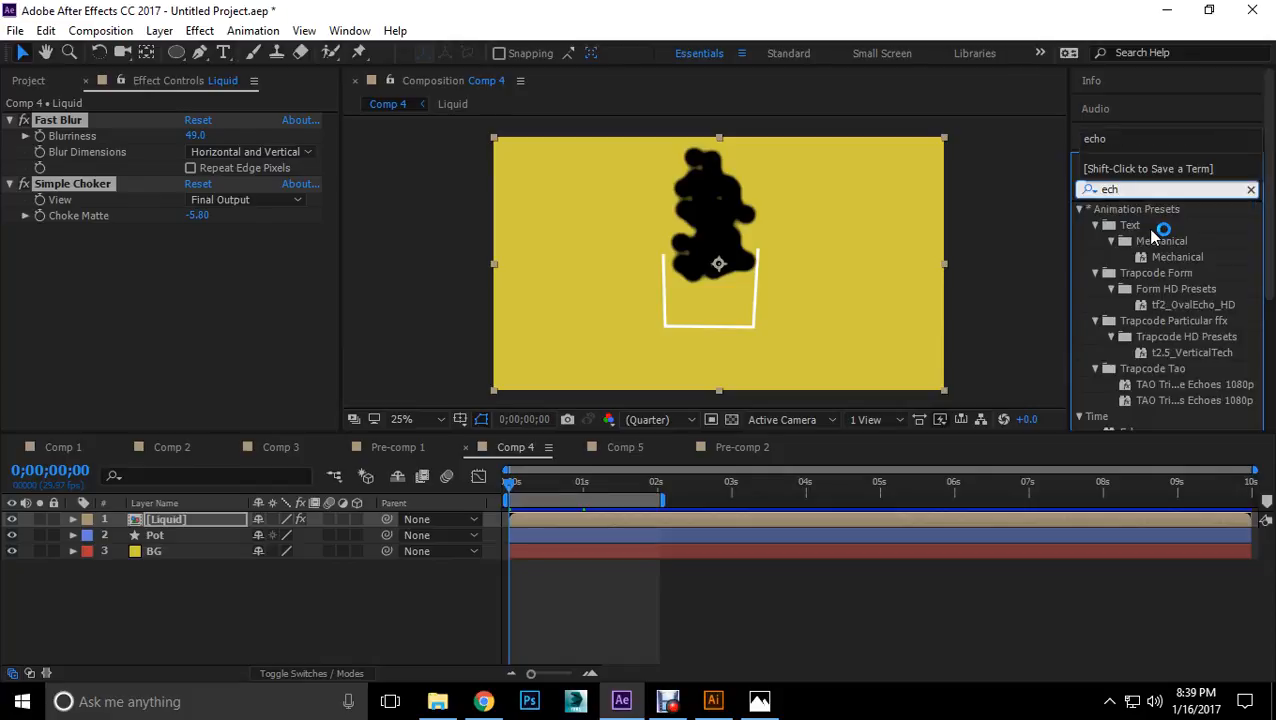
text(o)
drag(1130, 337, 191, 527)
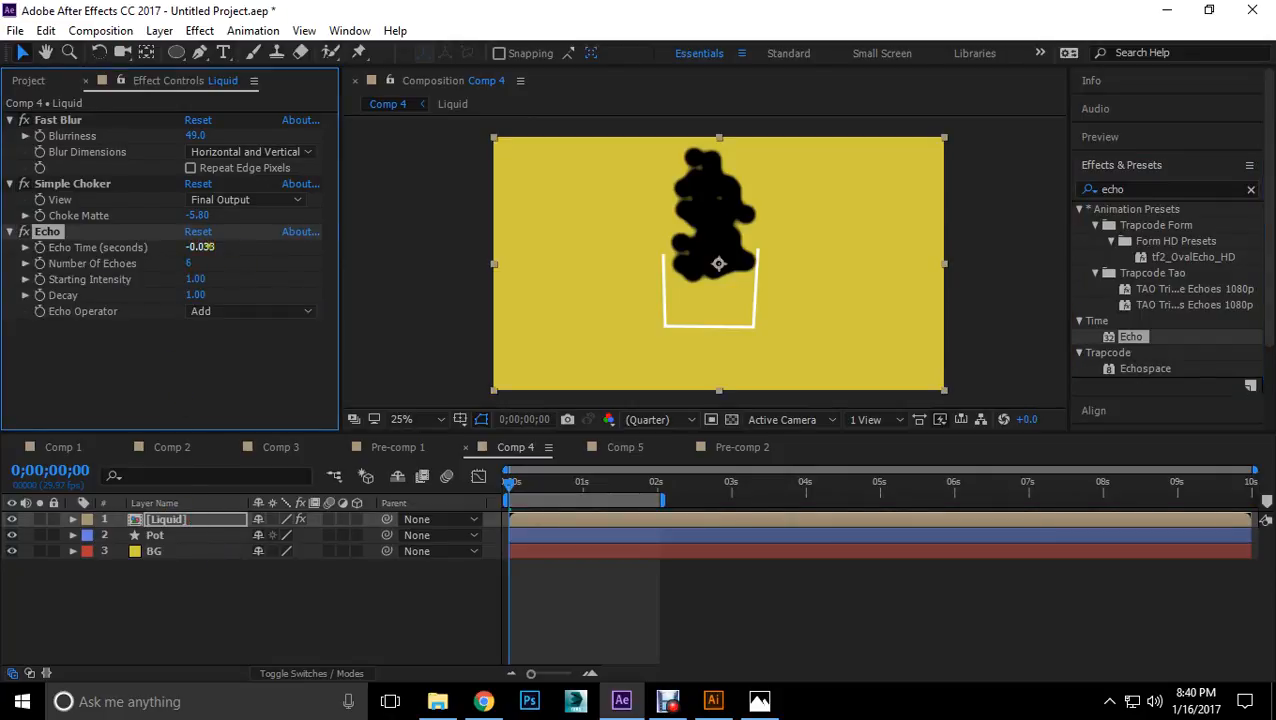
click(205, 247)
click(251, 373)
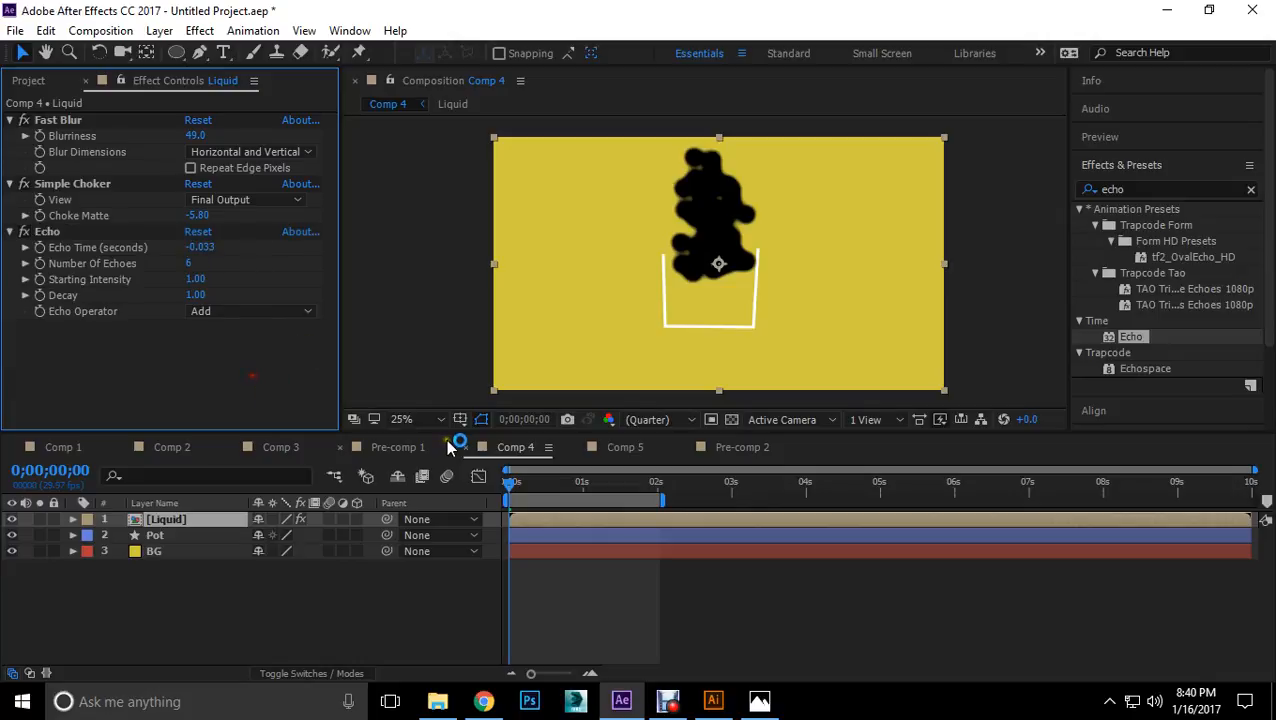
Step: Preview the Comp 4 animation with the Echo effect and scrub back to examine the liquid in the pot
key(space)
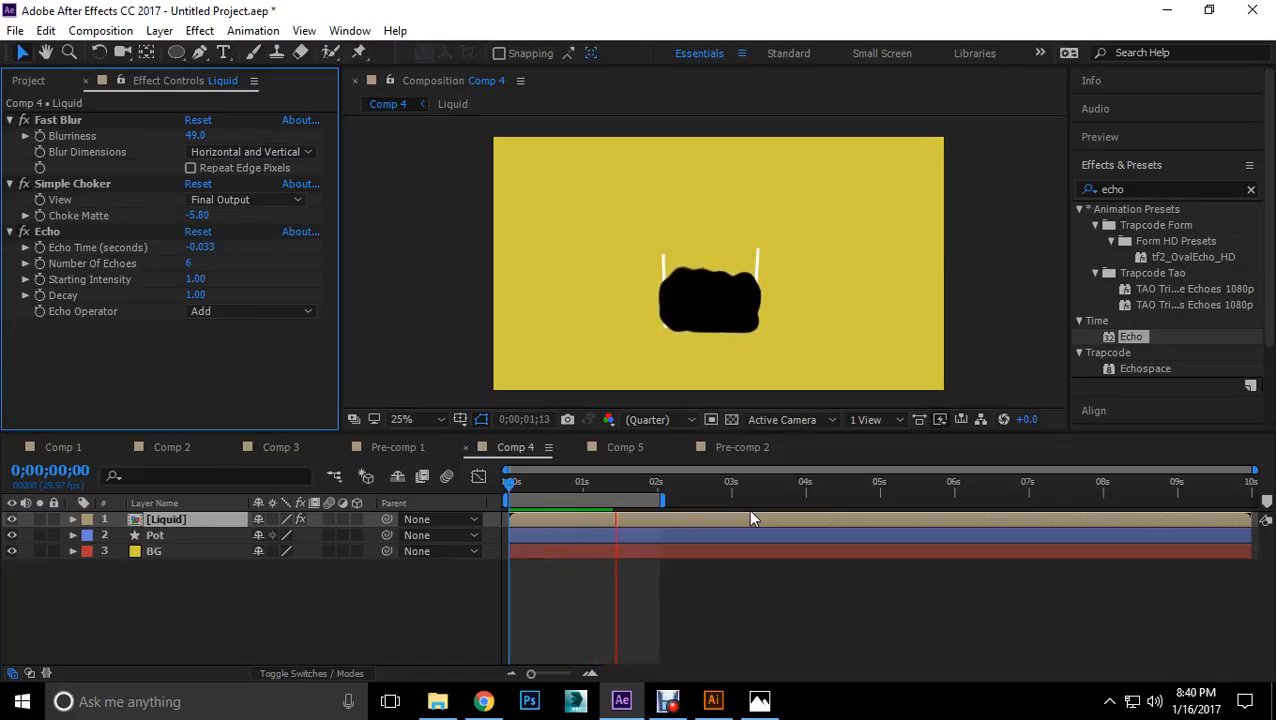
mouse_move(648, 484)
mouse_down()
mouse_move(512, 486)
mouse_move(672, 488)
mouse_up()
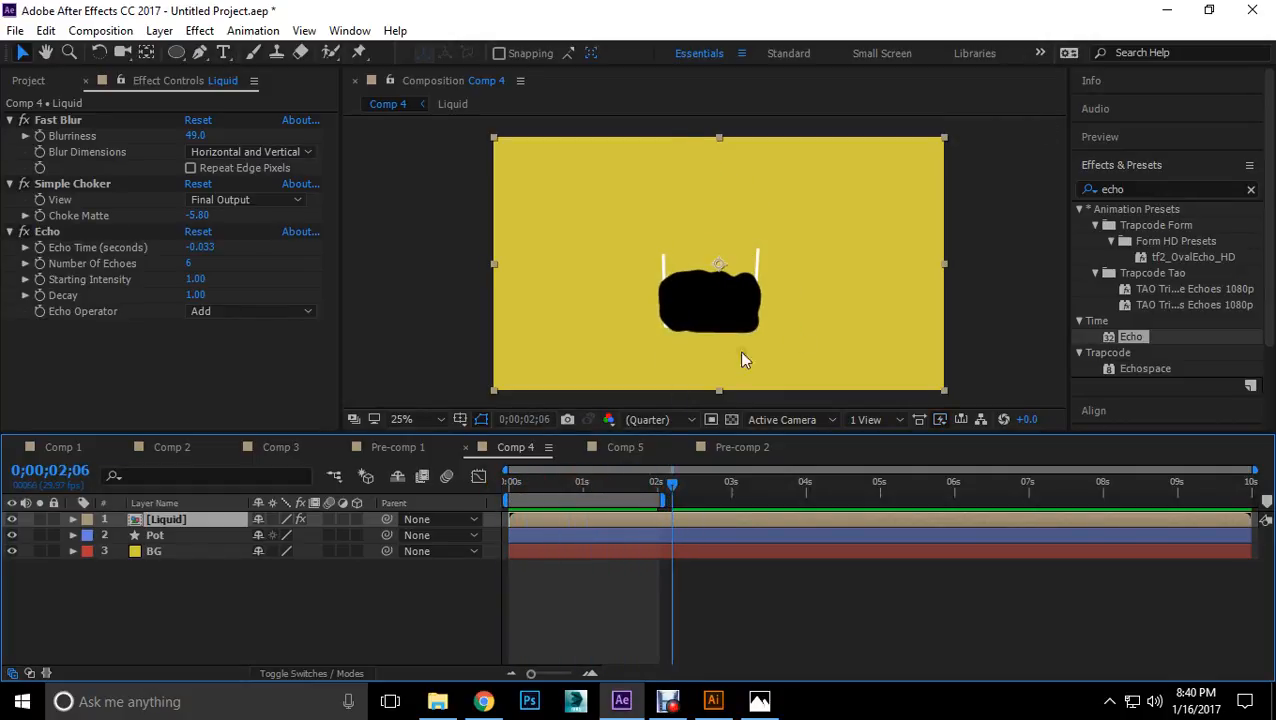
drag(672, 485, 600, 490)
click(999, 297)
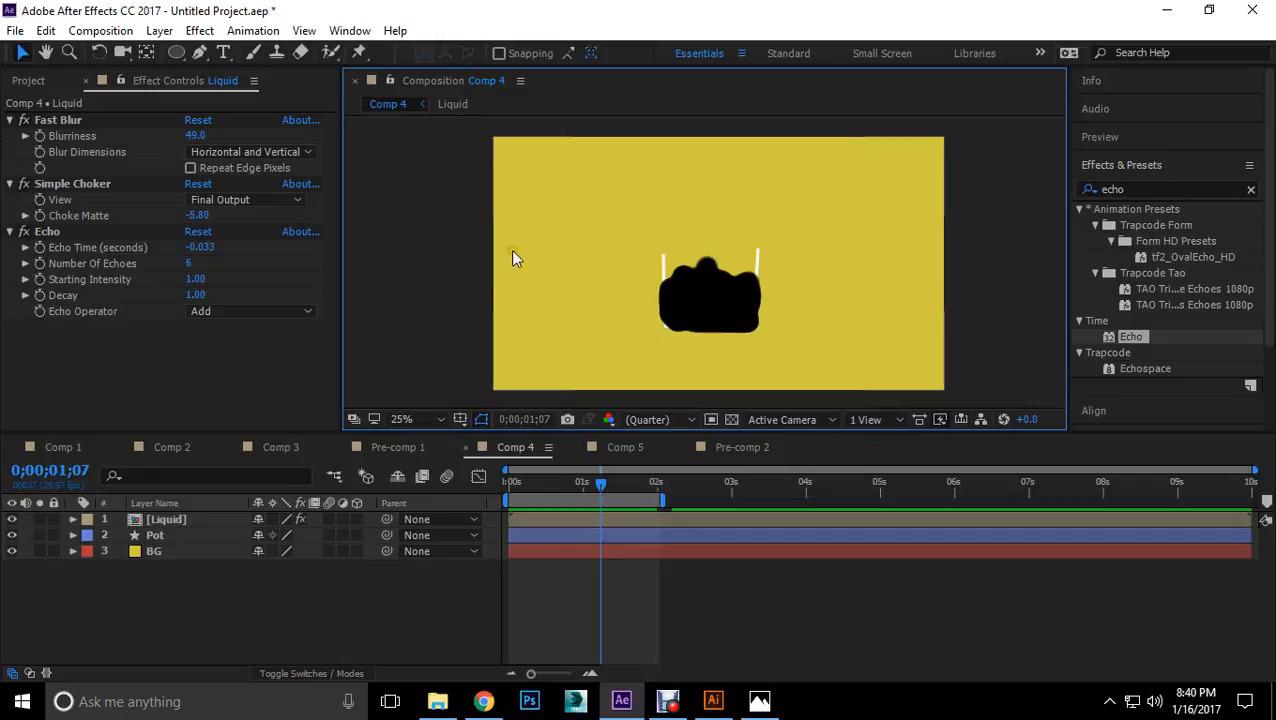
click(368, 604)
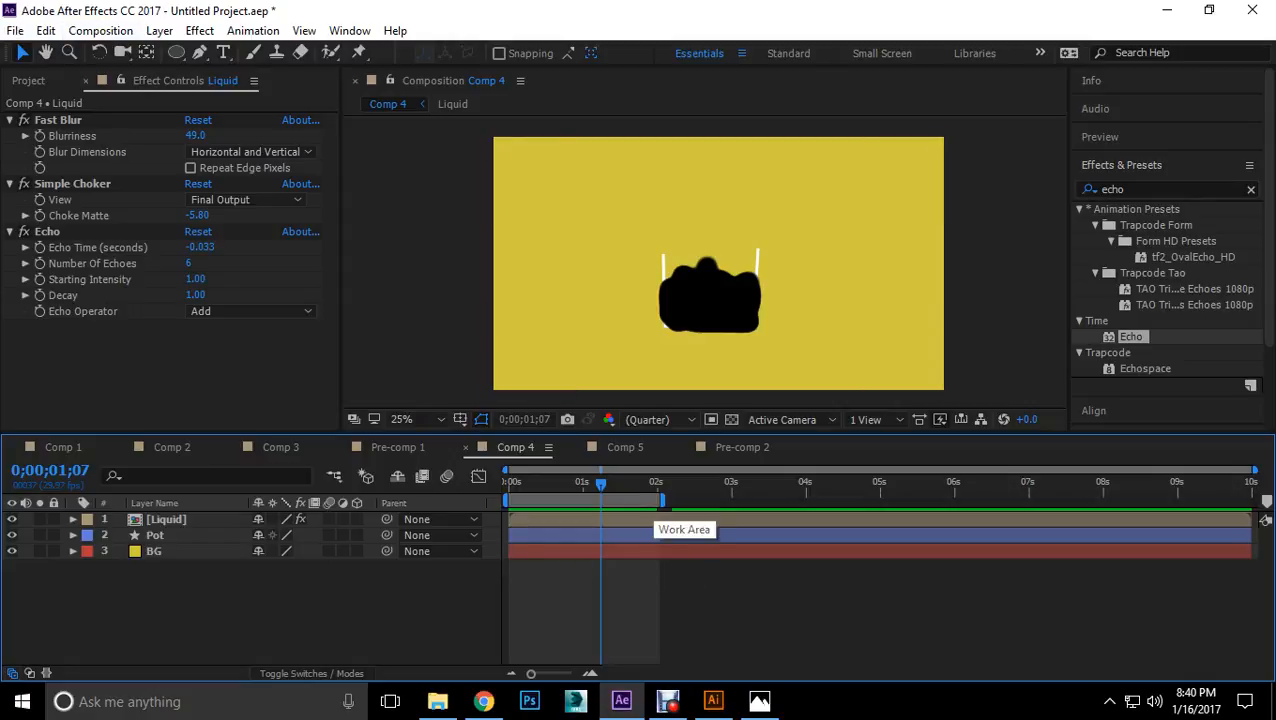
Step: Create a new composition with the HDTV 1080 29.97 preset and a 10-second duration
click(101, 31)
click(130, 52)
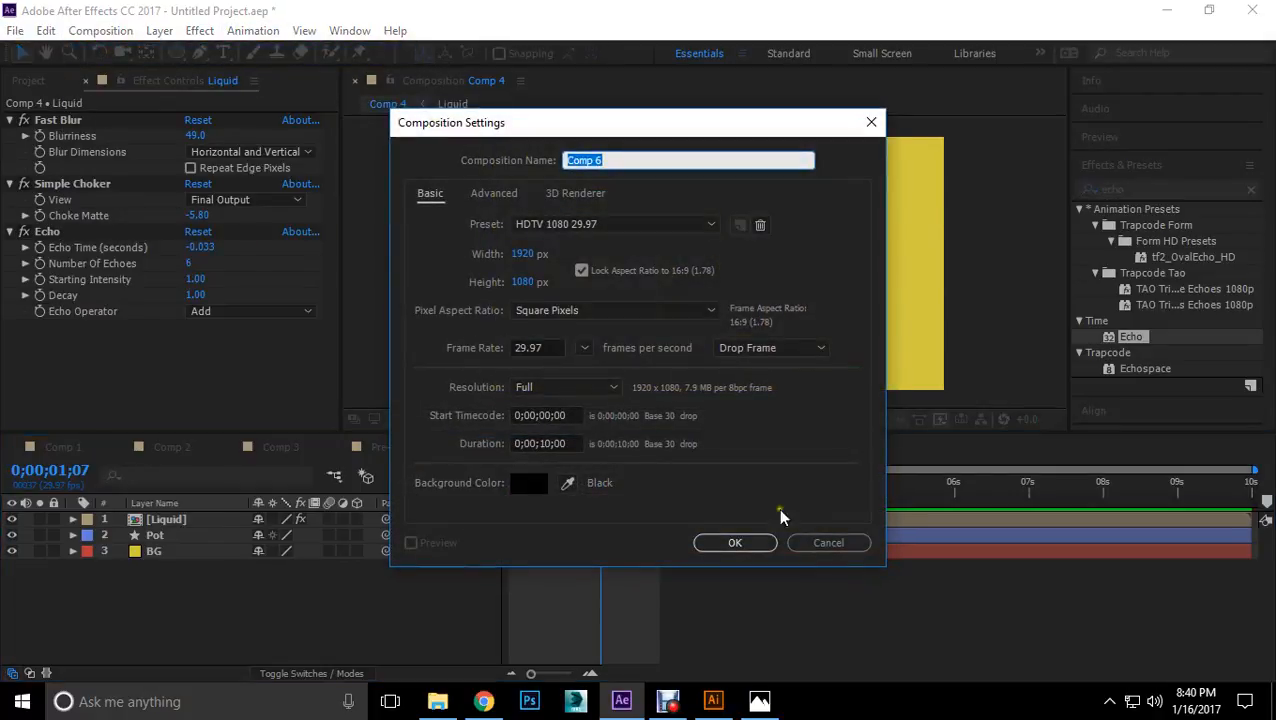
click(738, 545)
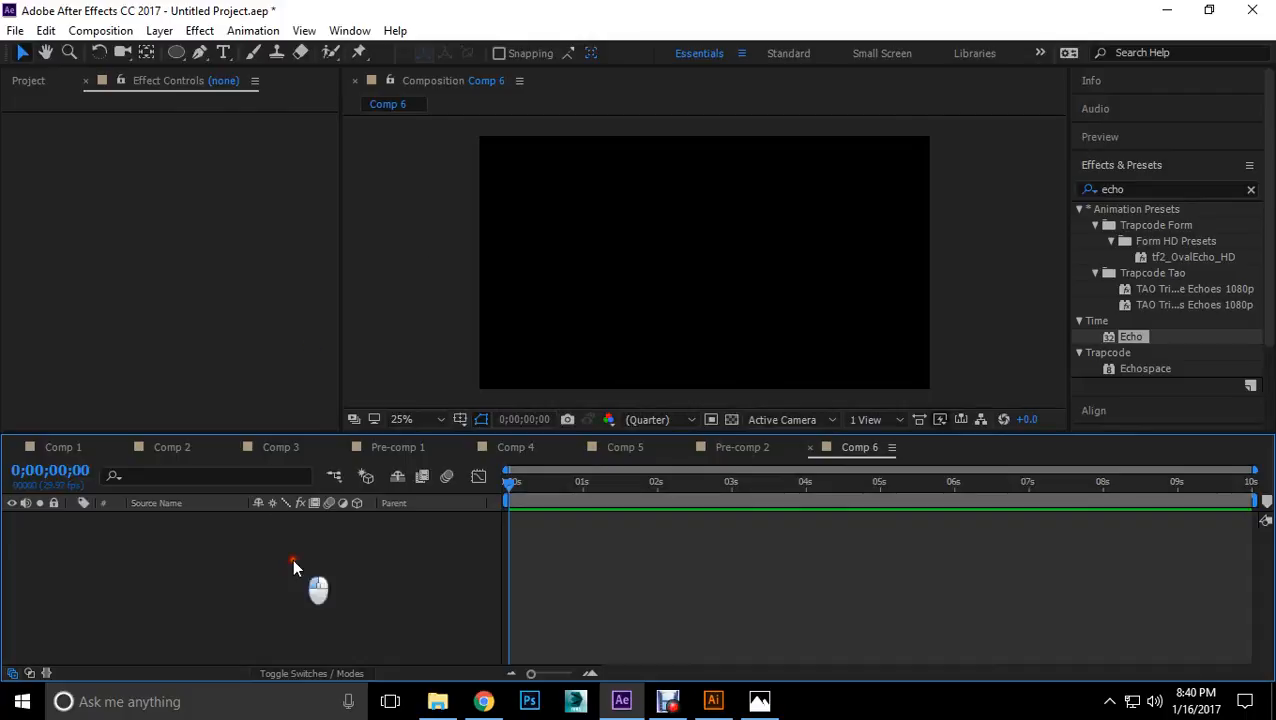
Step: Add a composition-sized white (FFFFFF) solid and mask it to an upright rectangle near the centre of the frame
drag(174, 54, 232, 50)
right_click(256, 548)
mouse_move(345, 368)
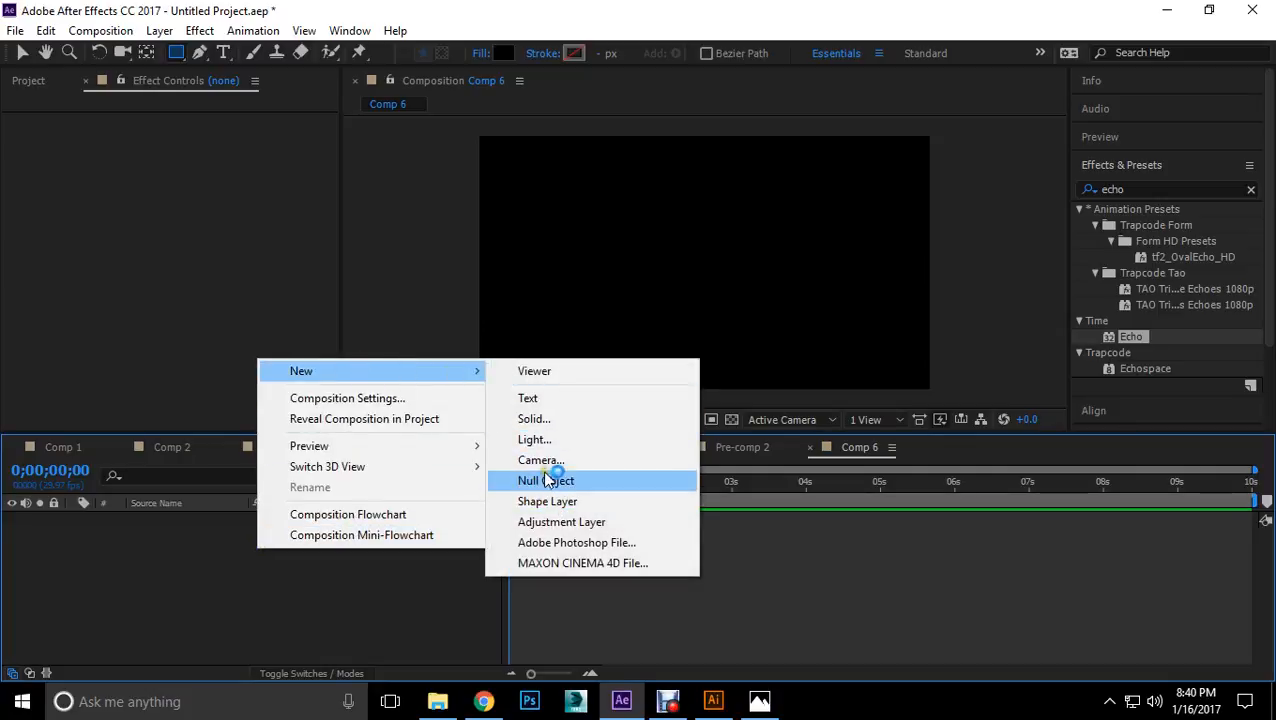
click(545, 420)
click(633, 465)
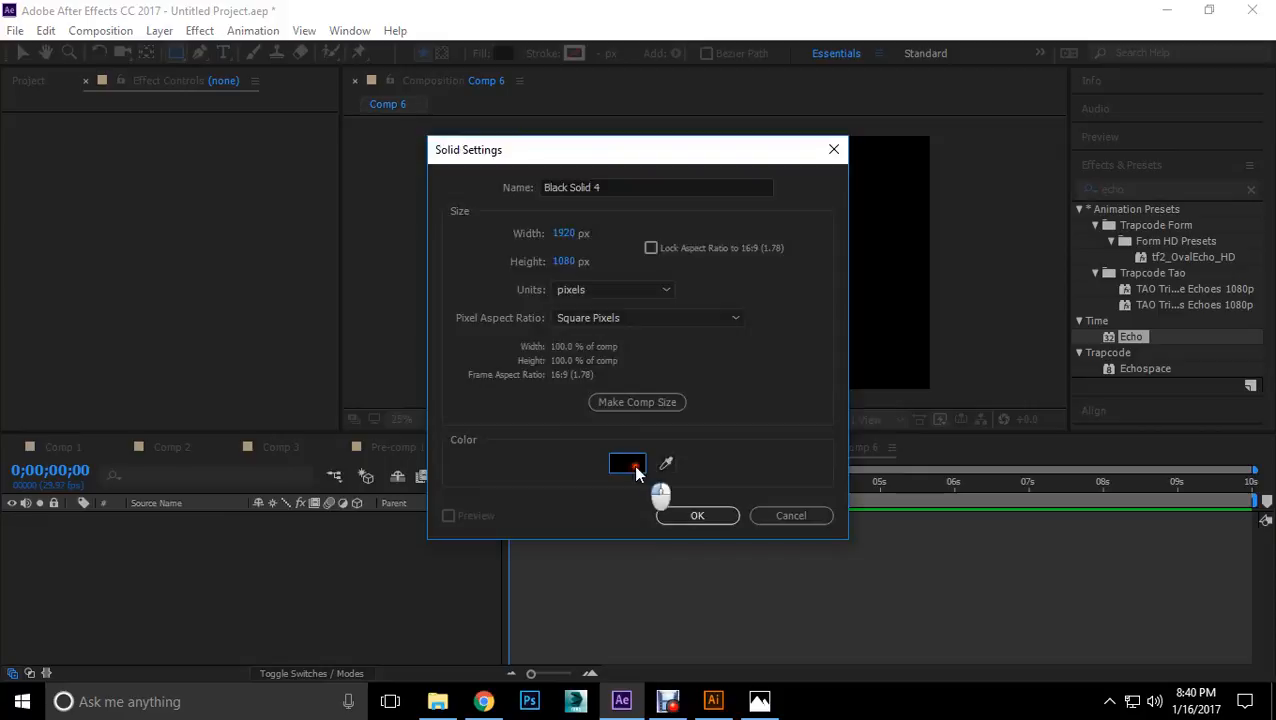
text(ffffff)
click(797, 240)
click(700, 516)
drag(654, 221, 722, 316)
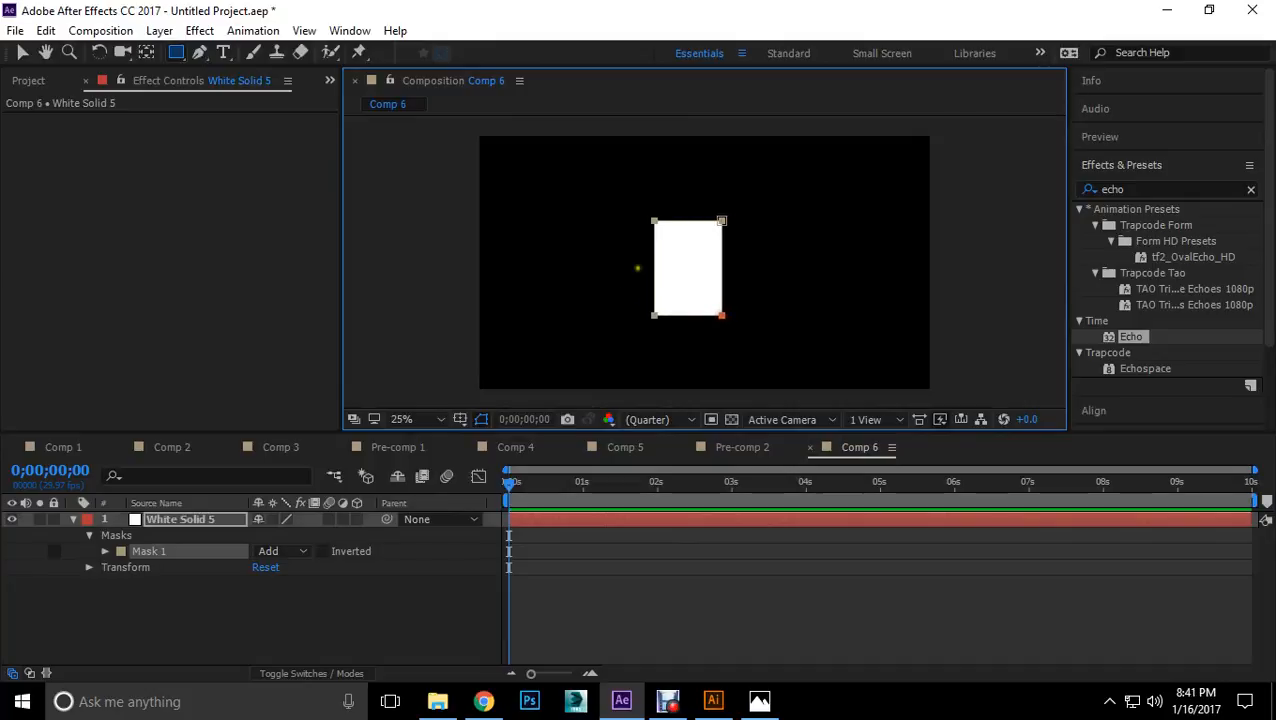
click(22, 52)
click(690, 262)
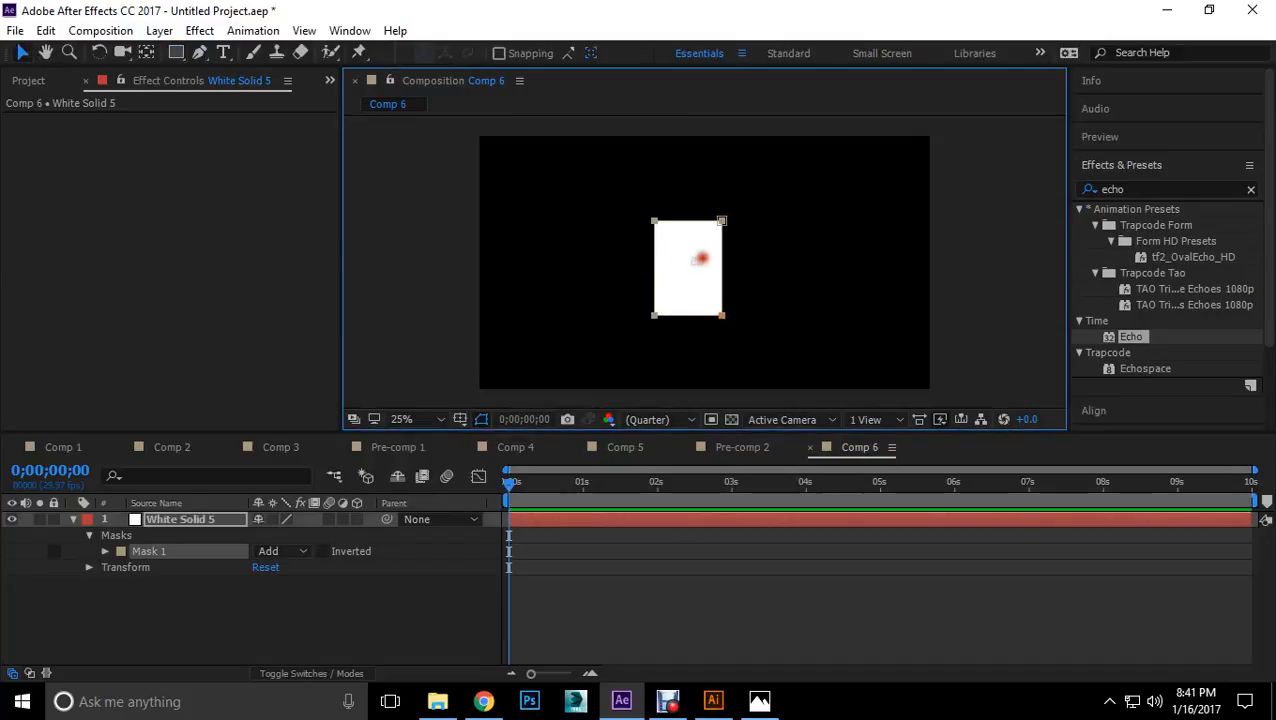
double_click(693, 292)
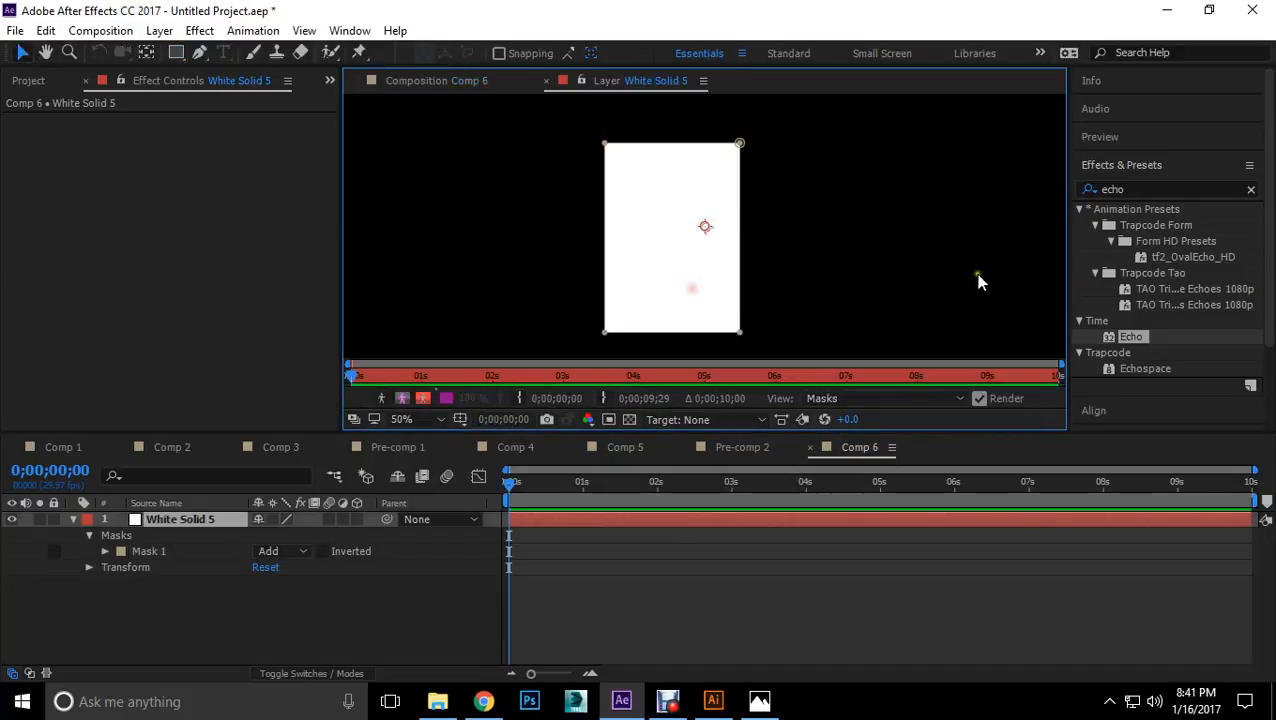
click(548, 82)
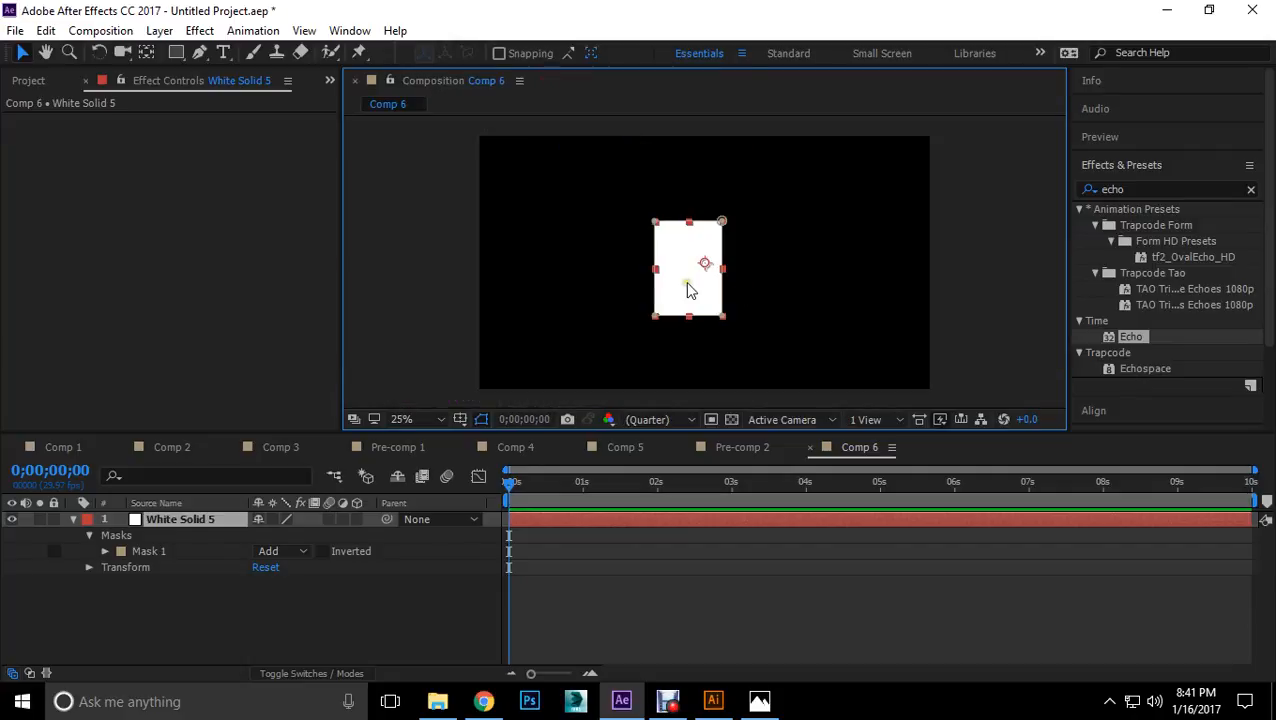
drag(687, 282, 704, 271)
key(ctrl+z)
click(128, 550)
click(106, 551)
click(713, 269)
key(Delete)
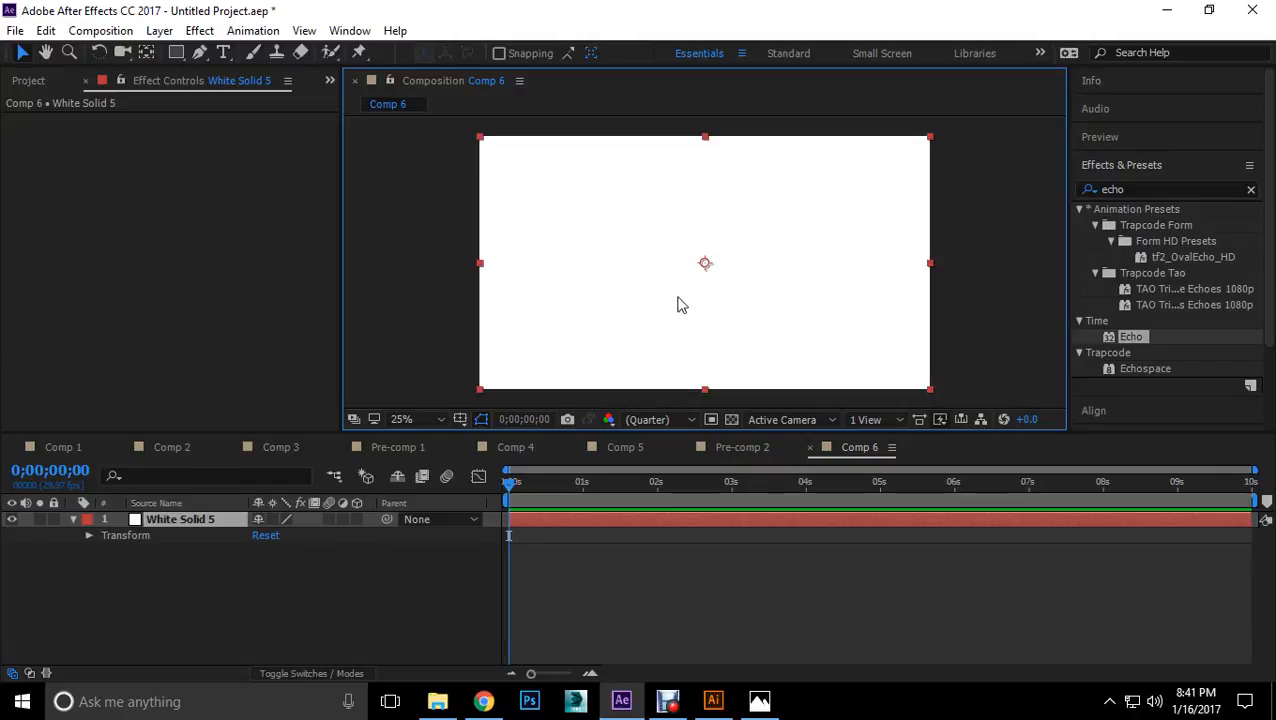
key(ctrl+z)
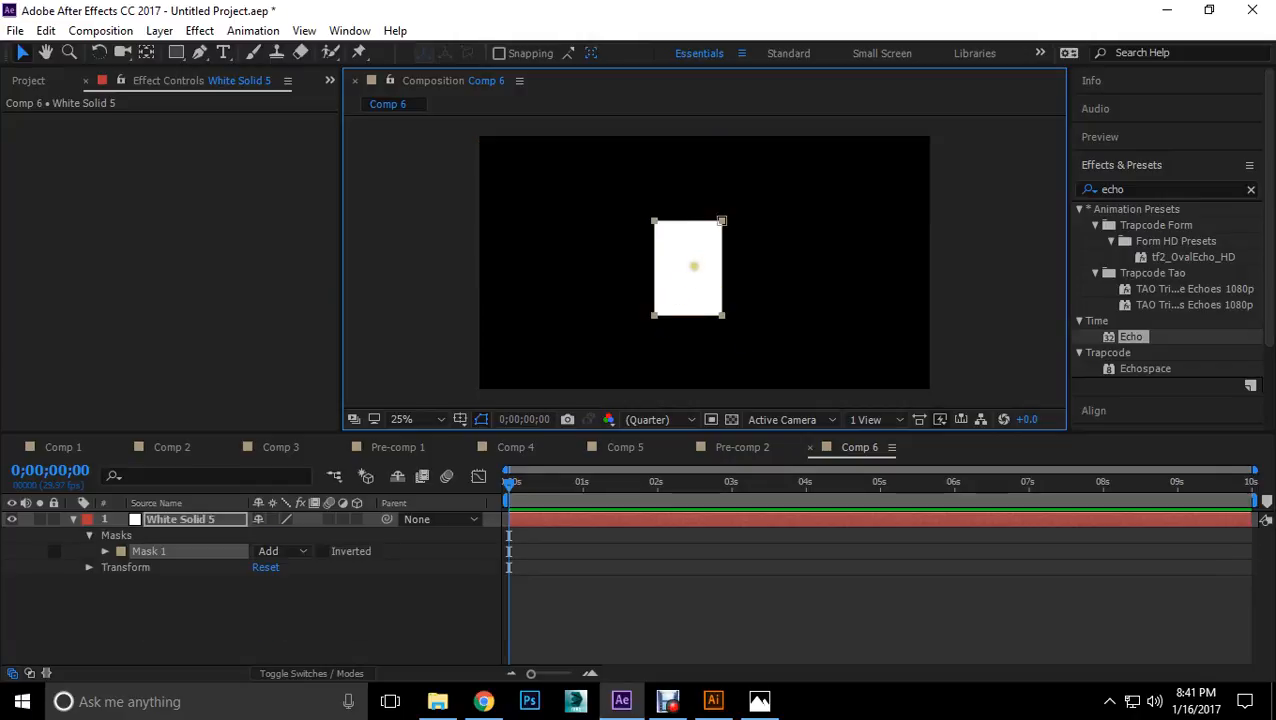
Step: Collapse and deselect the white solid, and add an empty shape layer above it
click(128, 234)
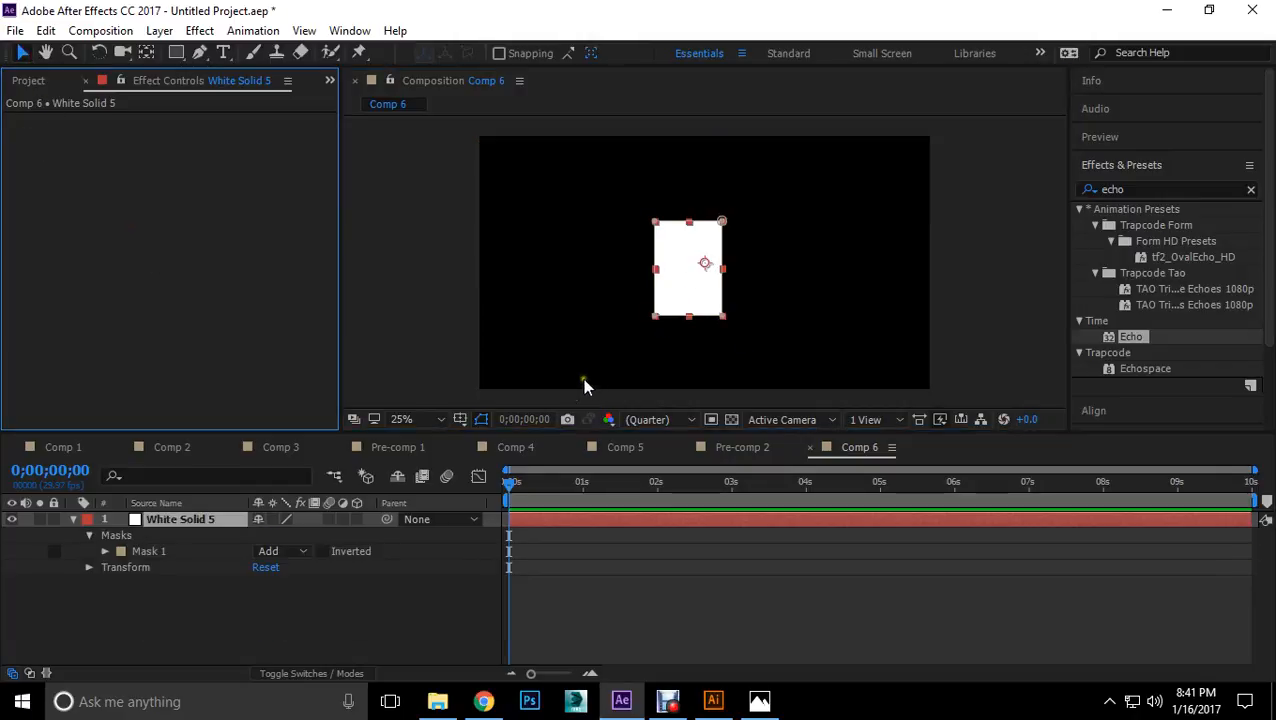
click(336, 650)
click(73, 519)
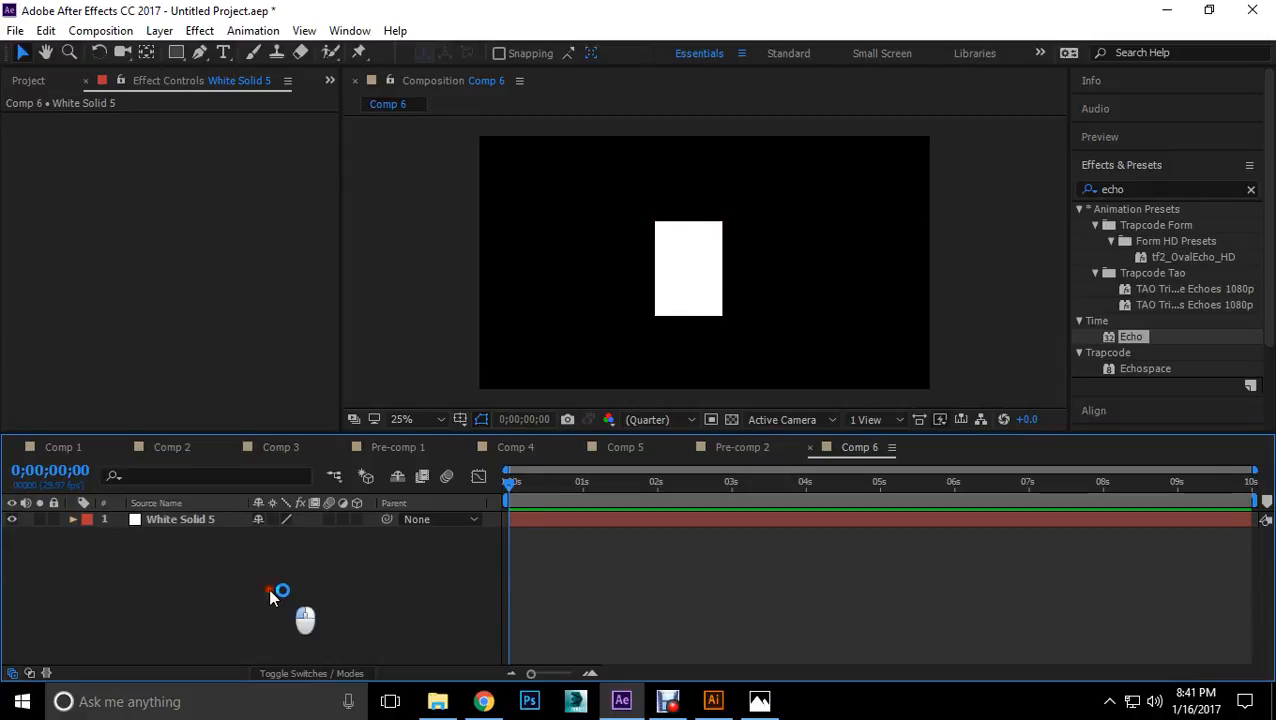
right_click(298, 610)
mouse_move(488, 413)
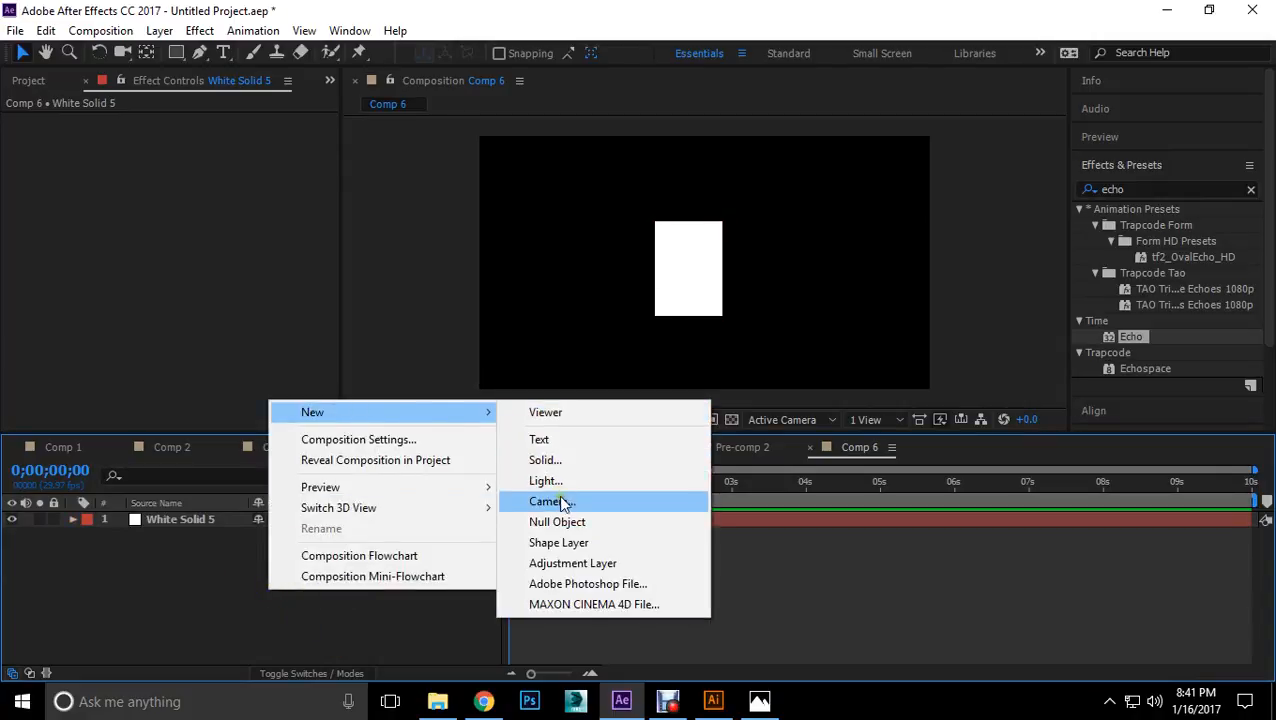
click(567, 542)
Step: Draw a straight horizontal path with the Pen tool from the white rectangle's upper left edge outward to the left
click(205, 51)
key(period)
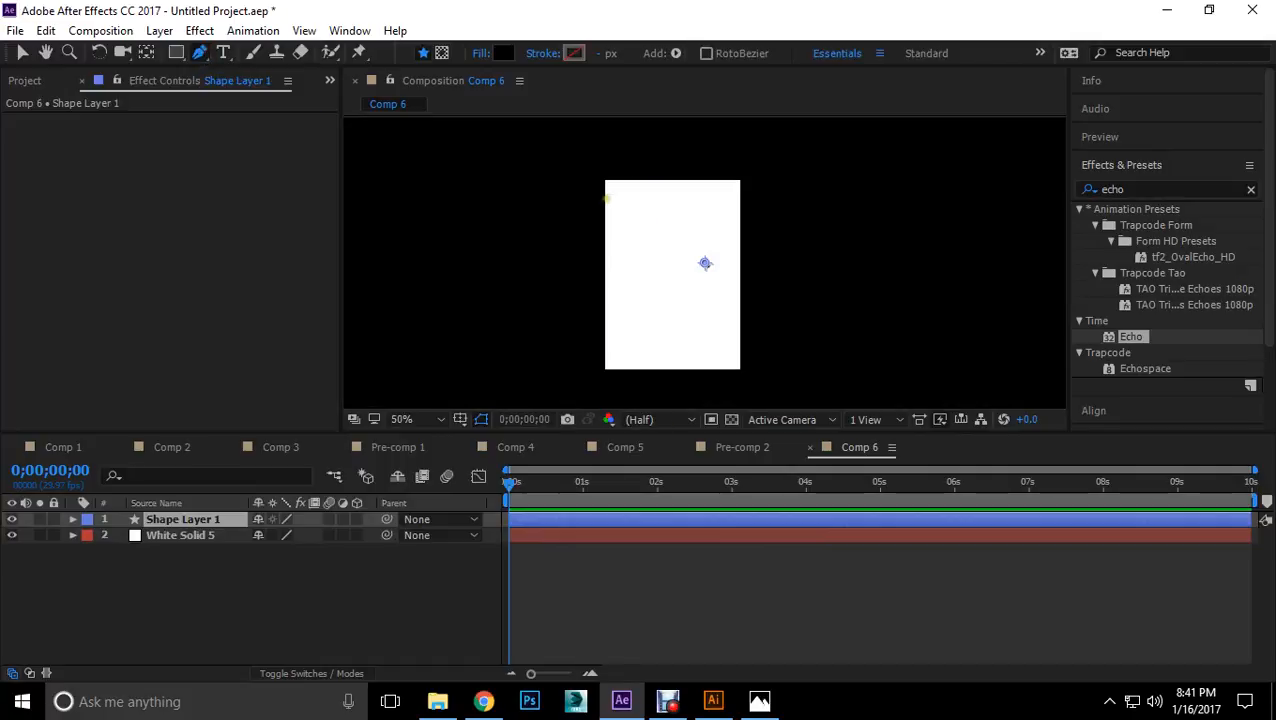
click(605, 198)
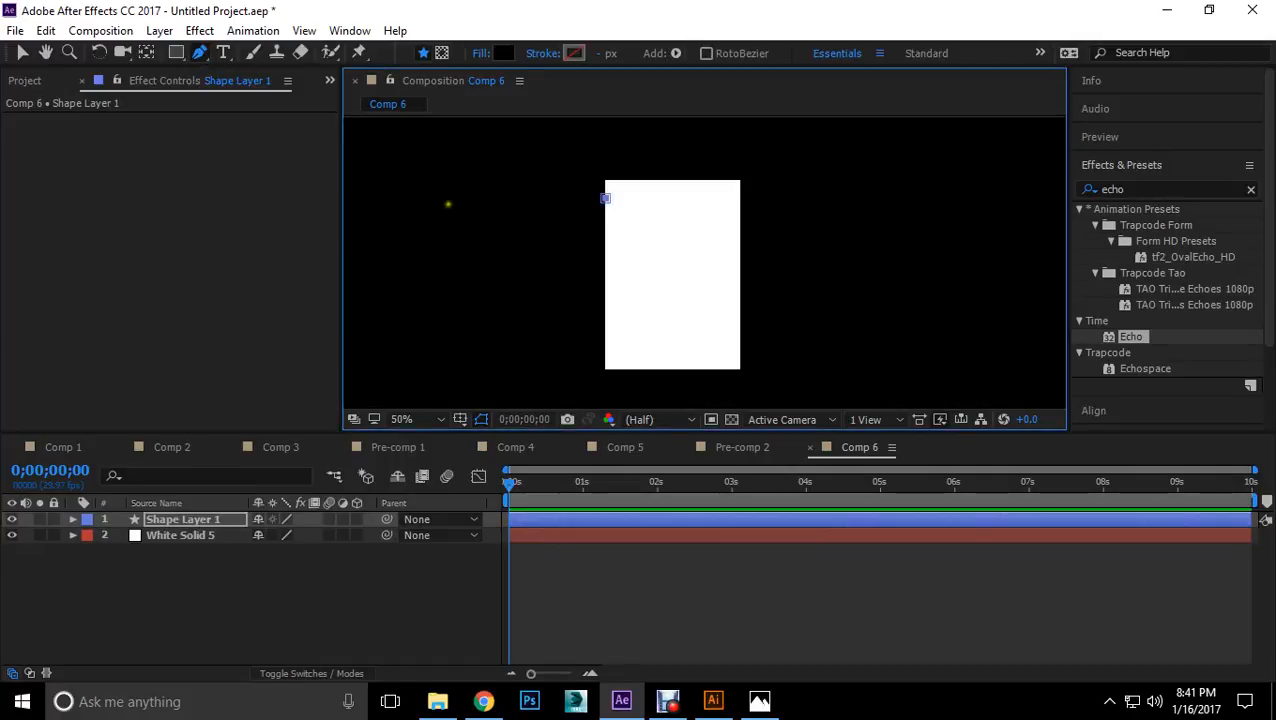
click(417, 203)
key(ctrl+z)
click(419, 201)
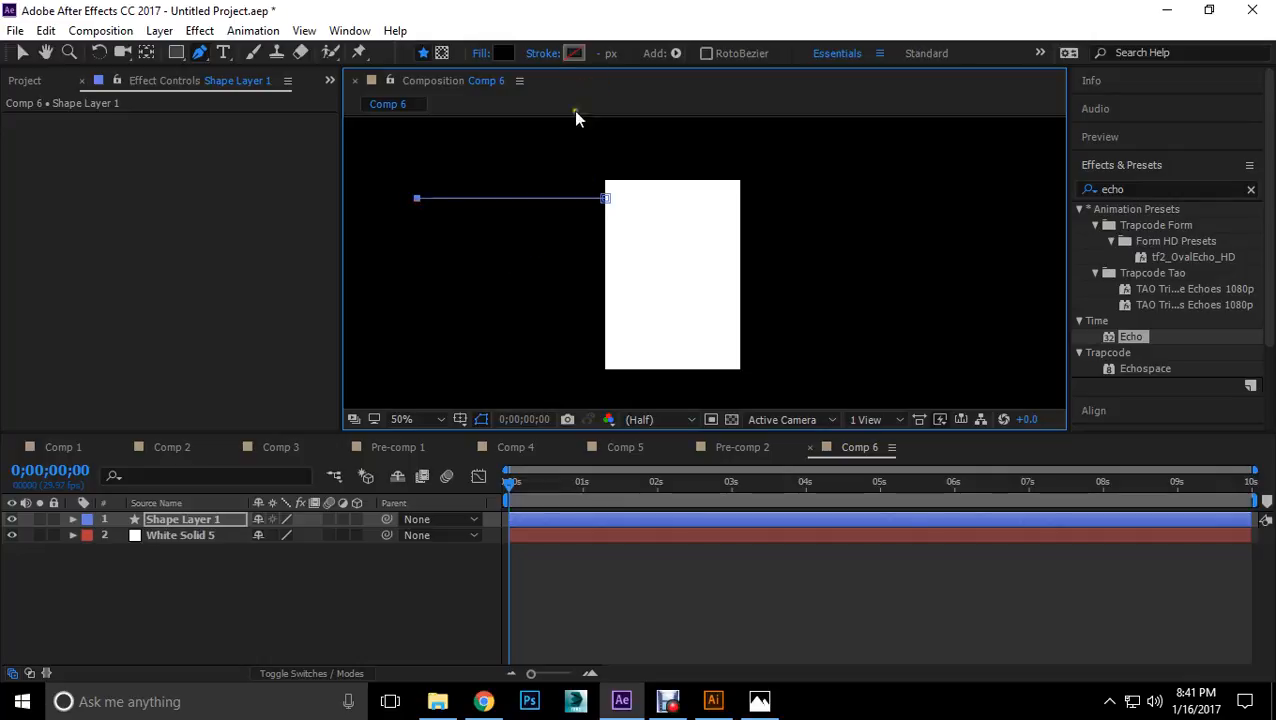
Step: Give the path on Shape Layer 1 a white (FFFFFF) stroke 81 px wide
click(575, 53)
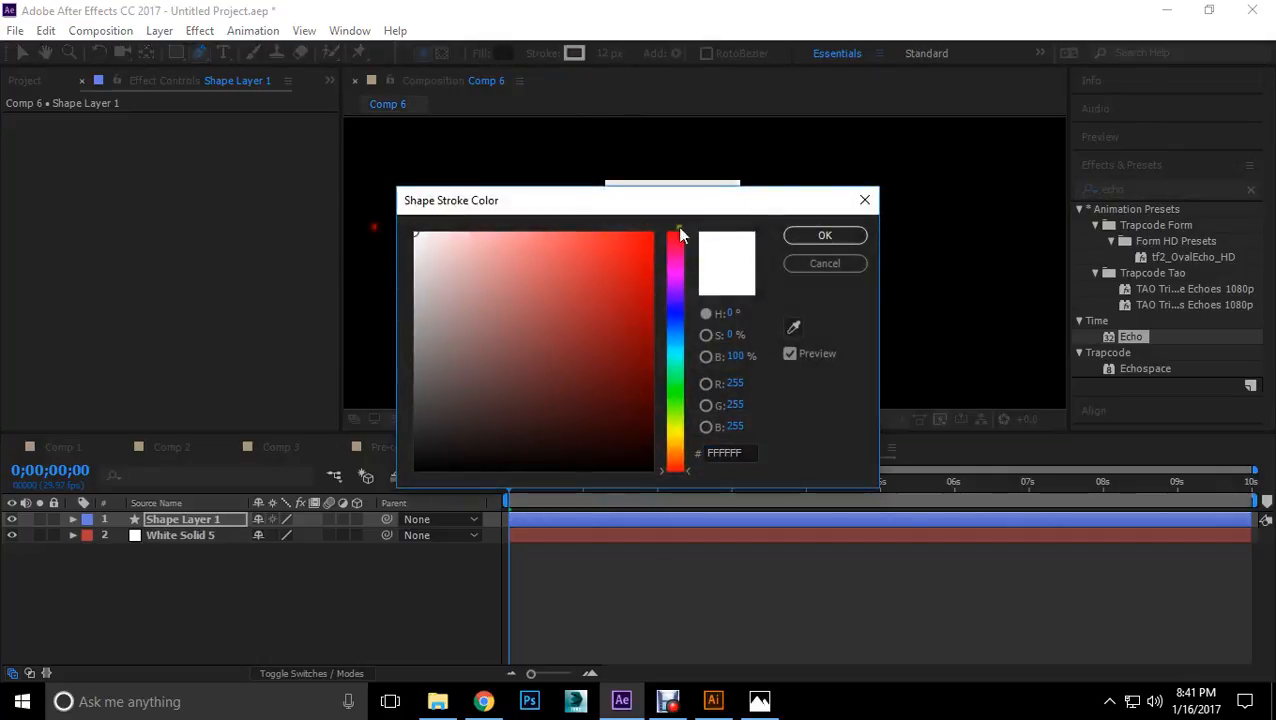
click(822, 236)
drag(608, 53, 674, 53)
click(22, 52)
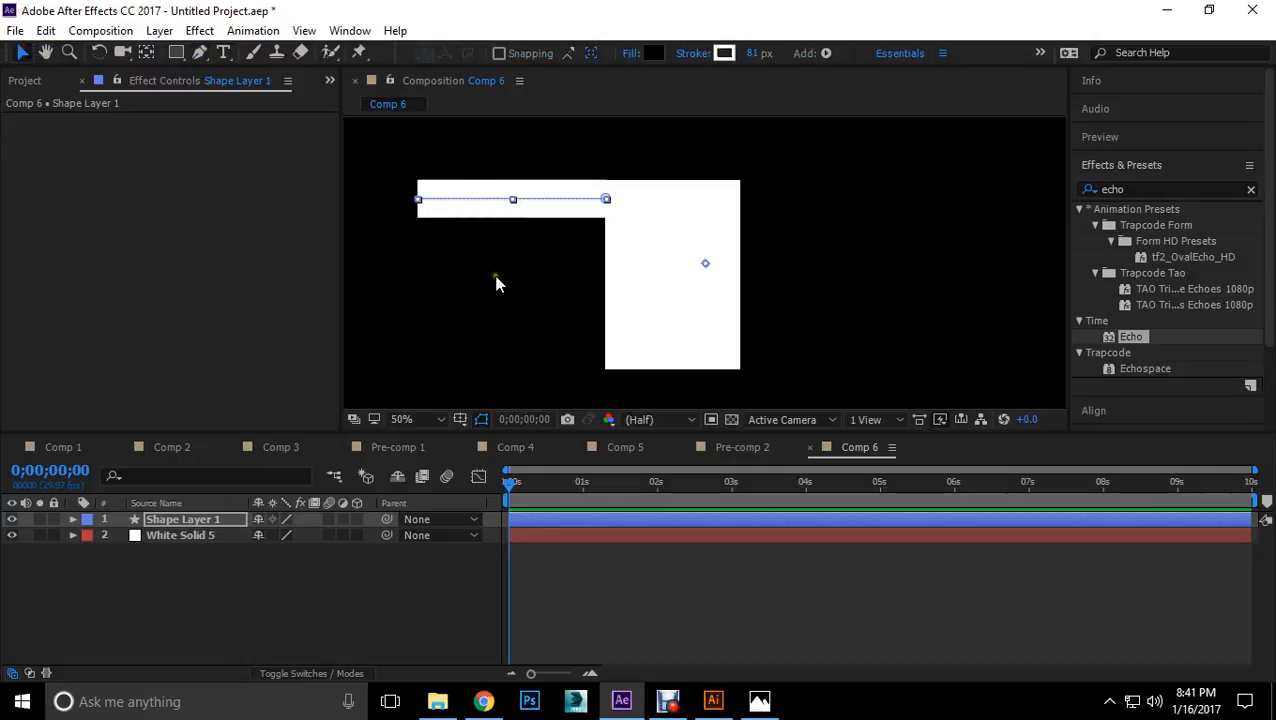
Step: Add a vertex at the middle of the stroked path, lower it, and adjust the outer end to form a V-shaped bent arm
drag(508, 254, 604, 279)
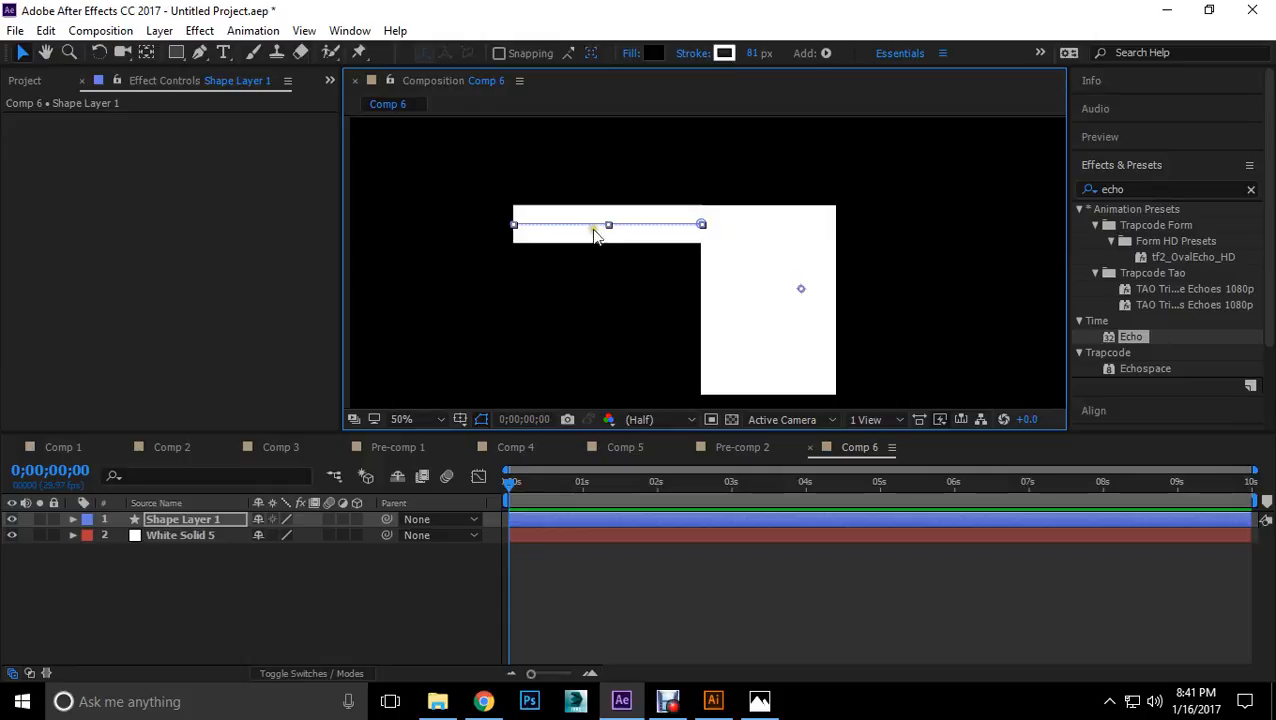
click(199, 52)
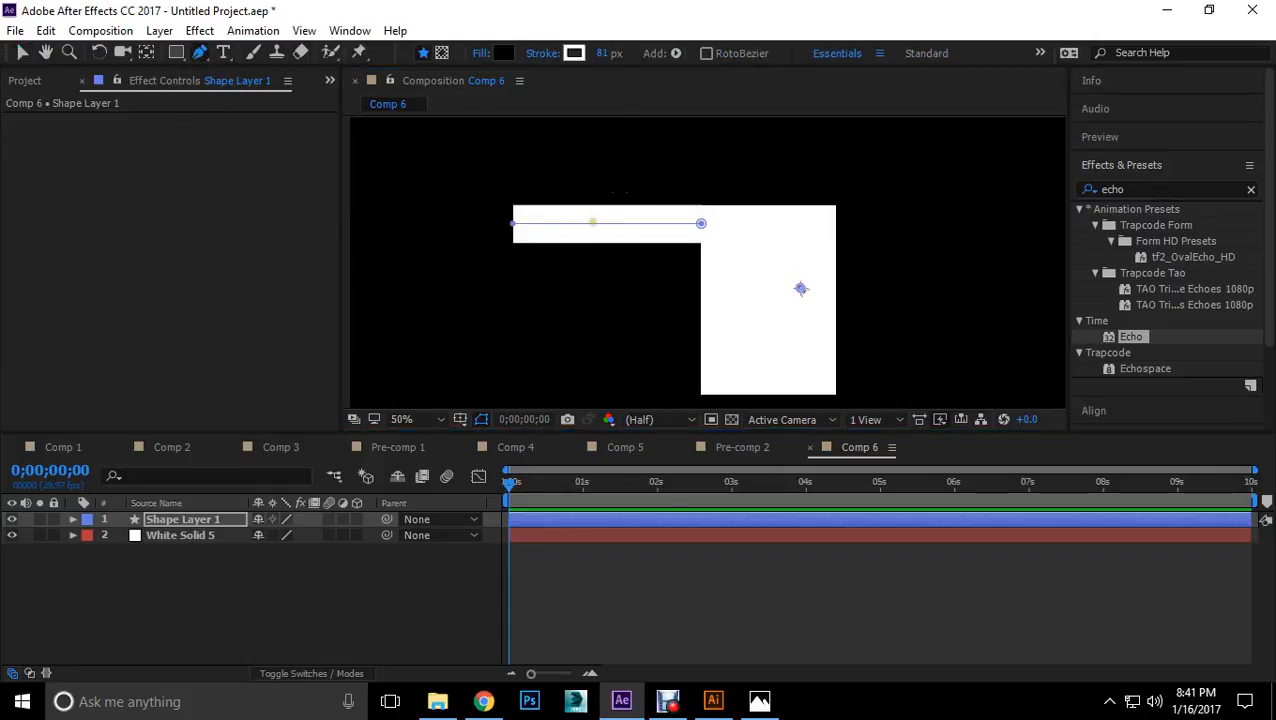
click(604, 223)
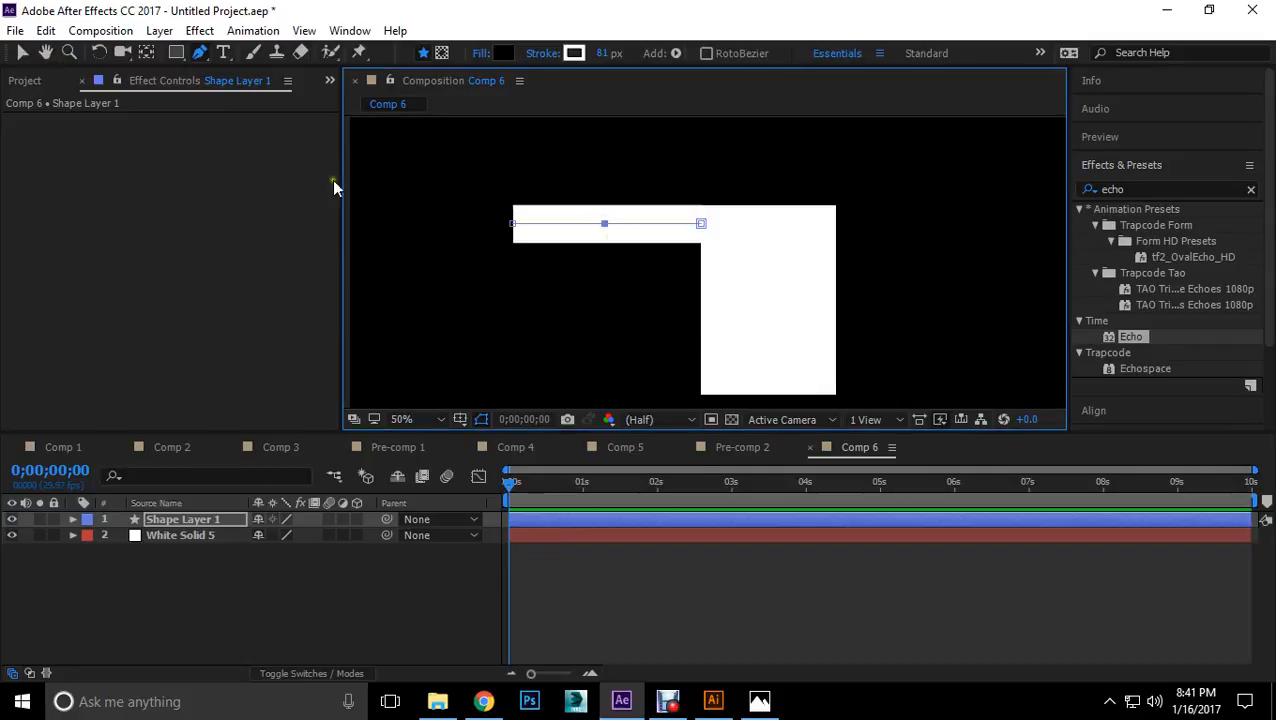
click(21, 54)
click(515, 223)
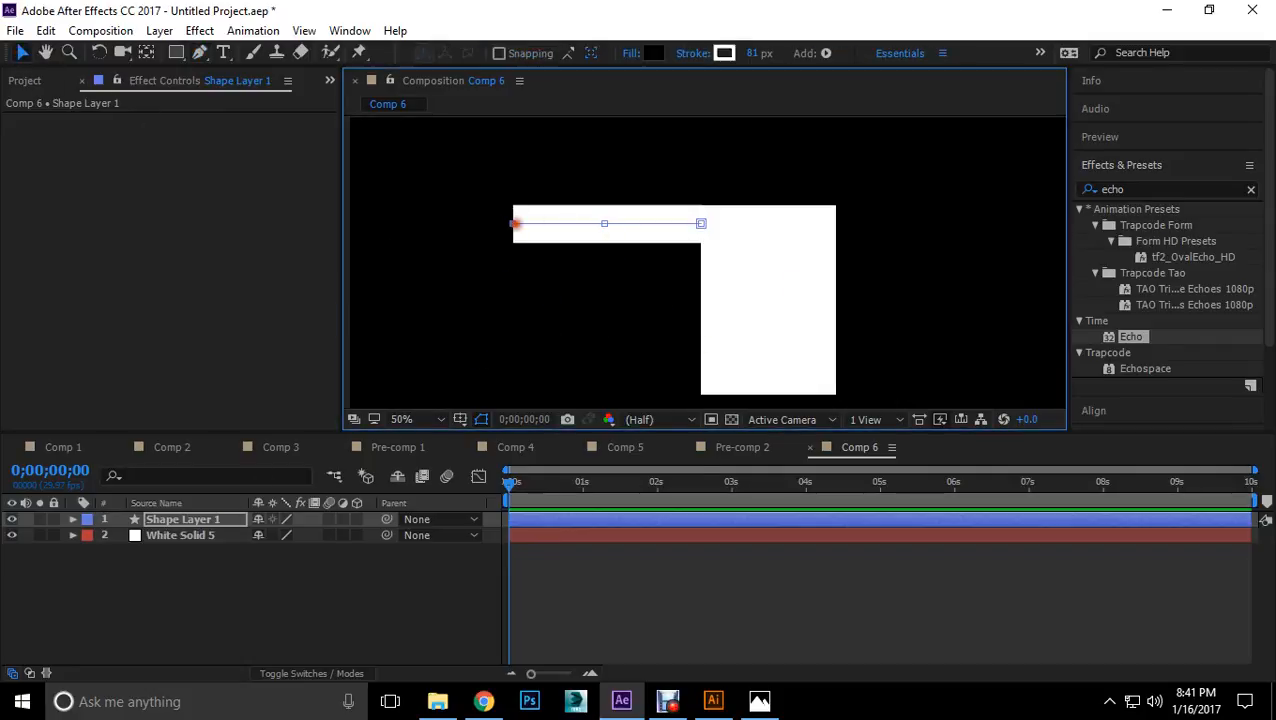
mouse_move(516, 218)
mouse_down()
mouse_move(516, 202)
mouse_move(527, 224)
mouse_move(612, 256)
mouse_move(622, 280)
mouse_up()
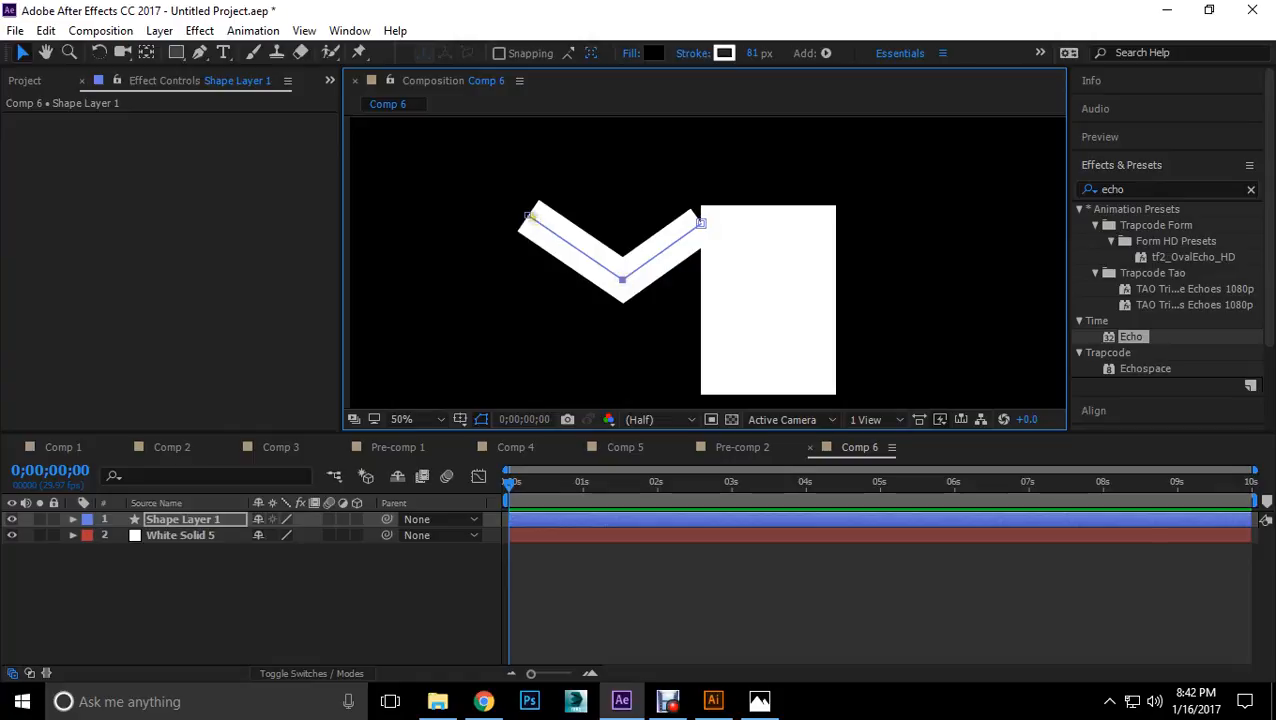
mouse_move(528, 214)
mouse_down()
mouse_move(555, 191)
mouse_move(521, 205)
mouse_move(584, 177)
mouse_move(524, 221)
mouse_move(596, 178)
mouse_move(565, 197)
mouse_move(598, 180)
mouse_move(550, 233)
mouse_move(610, 190)
mouse_move(546, 233)
mouse_up()
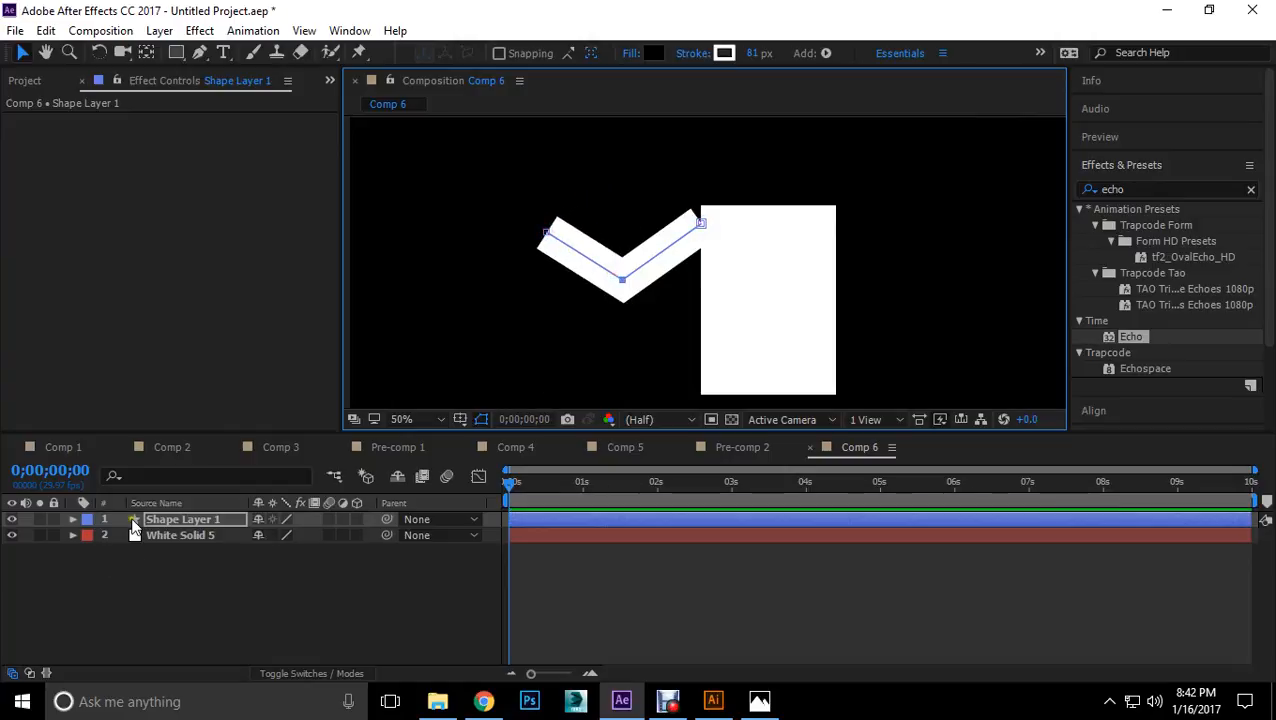
Step: Set the line cap of Stroke 1 on Shape Layer 1's arm to Round Cap
click(73, 528)
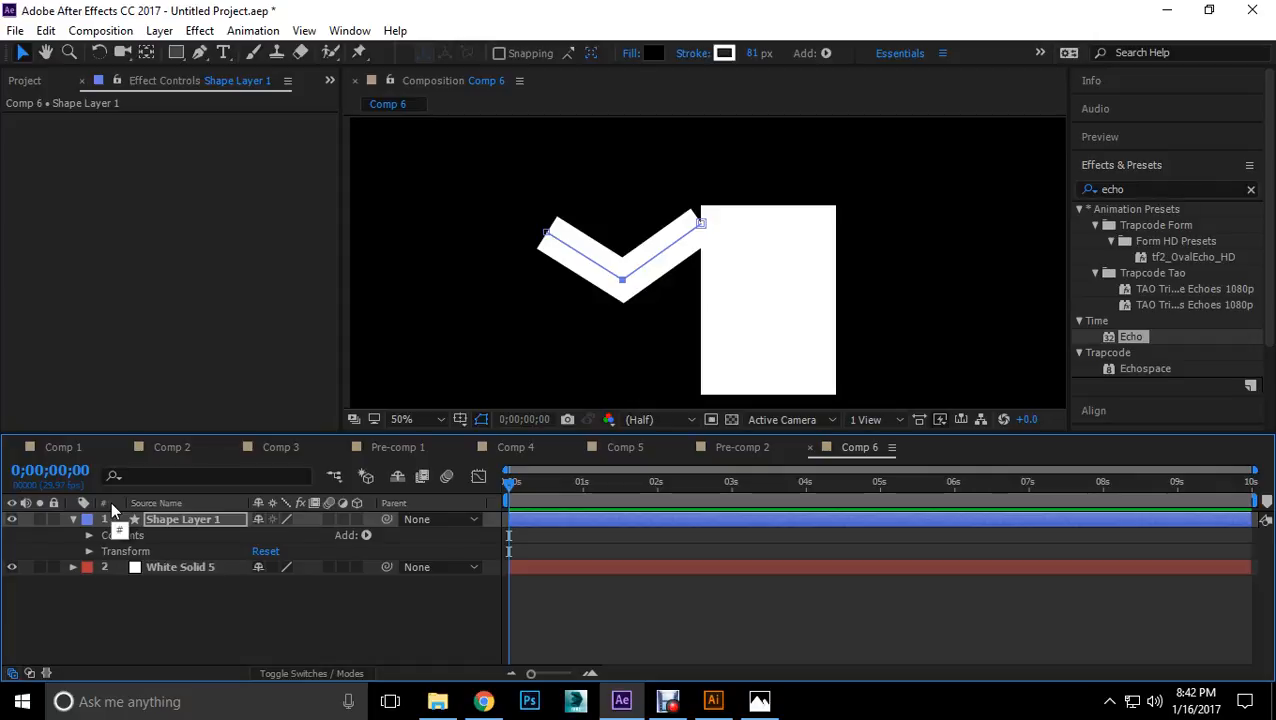
click(89, 535)
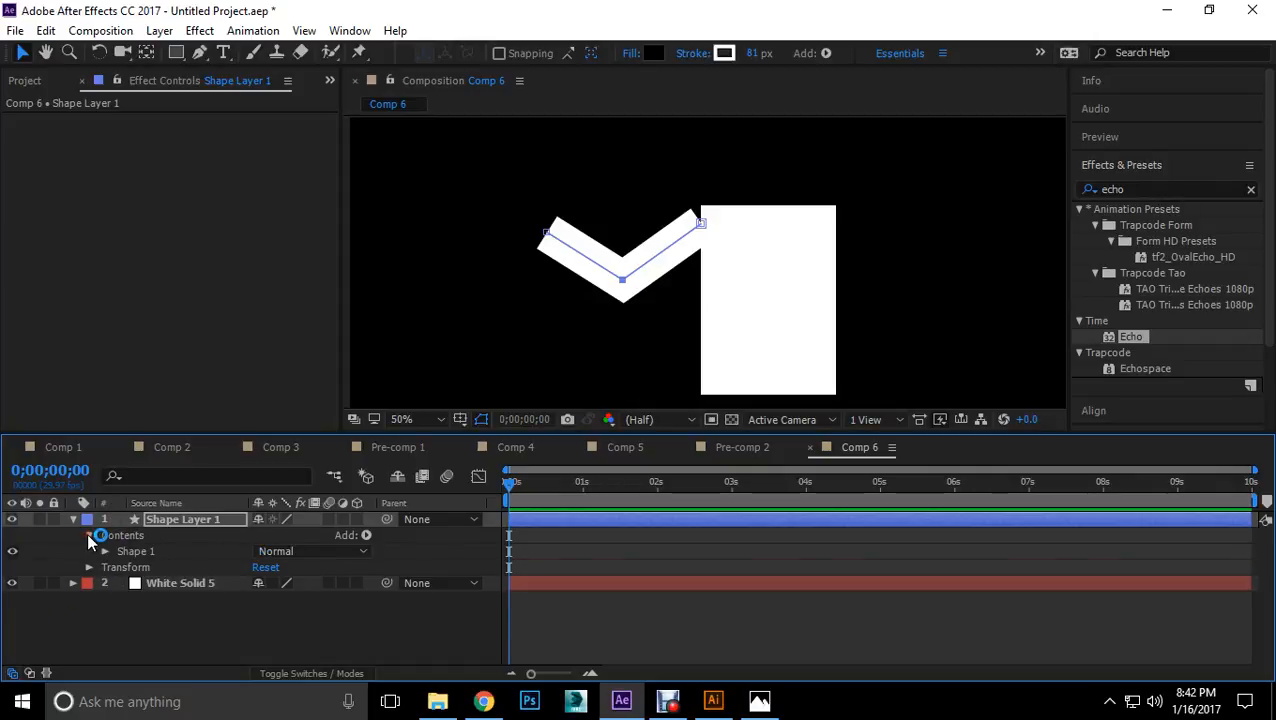
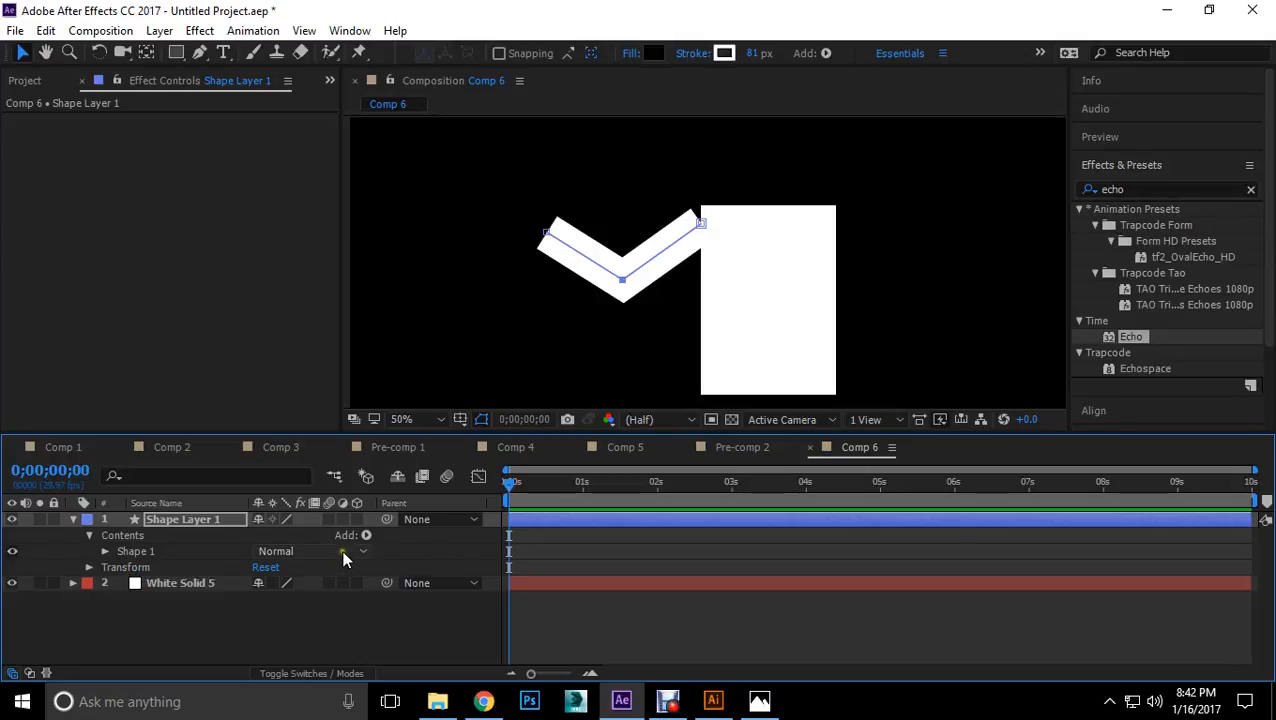
click(140, 552)
click(105, 551)
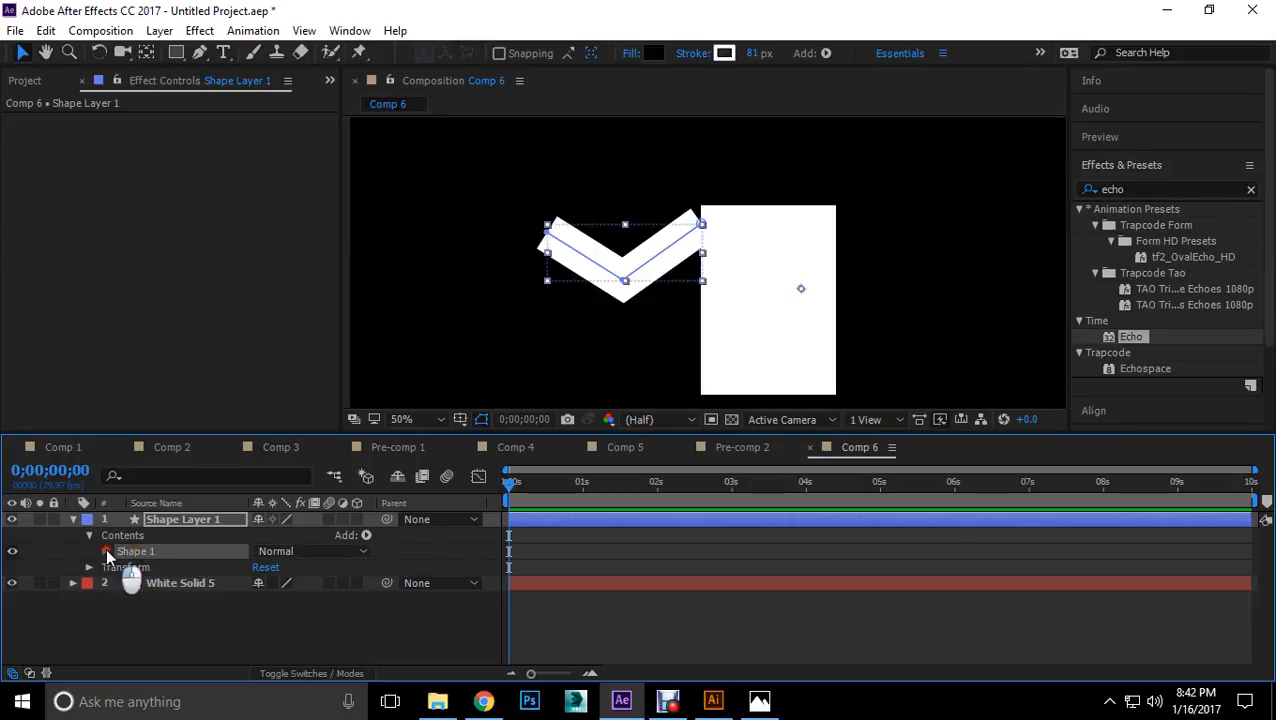
click(148, 567)
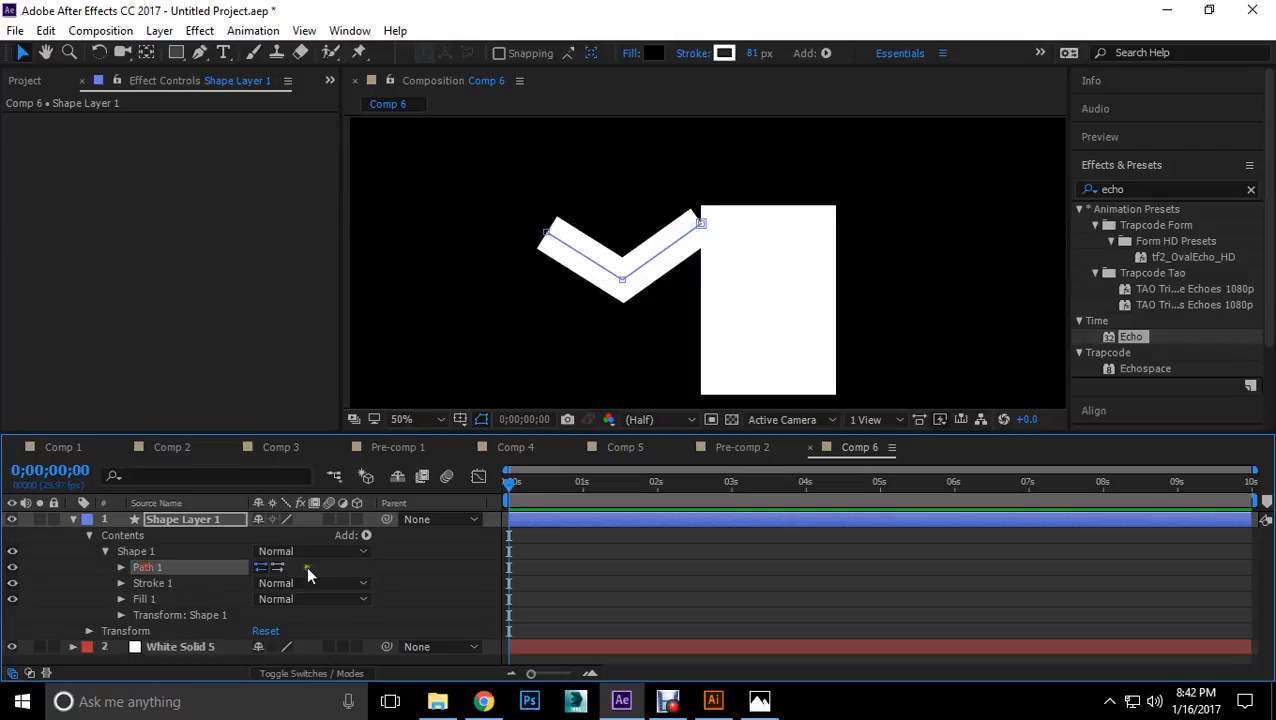
click(121, 567)
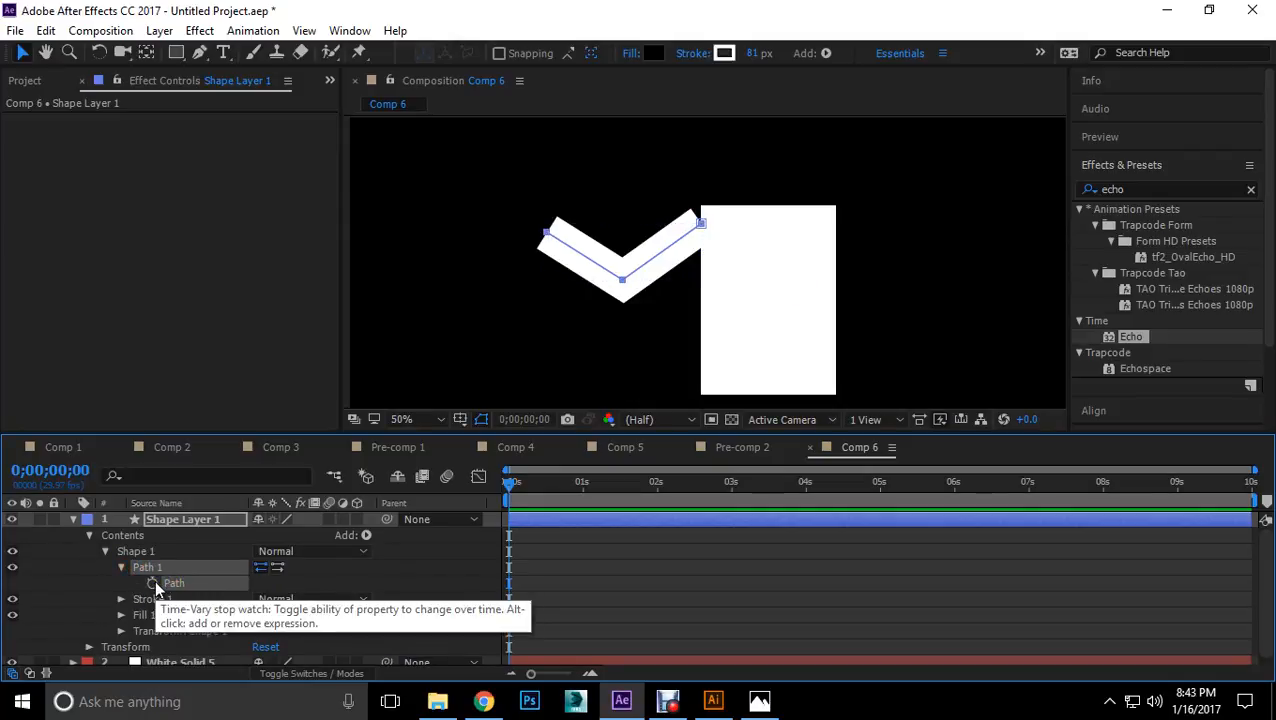
click(122, 598)
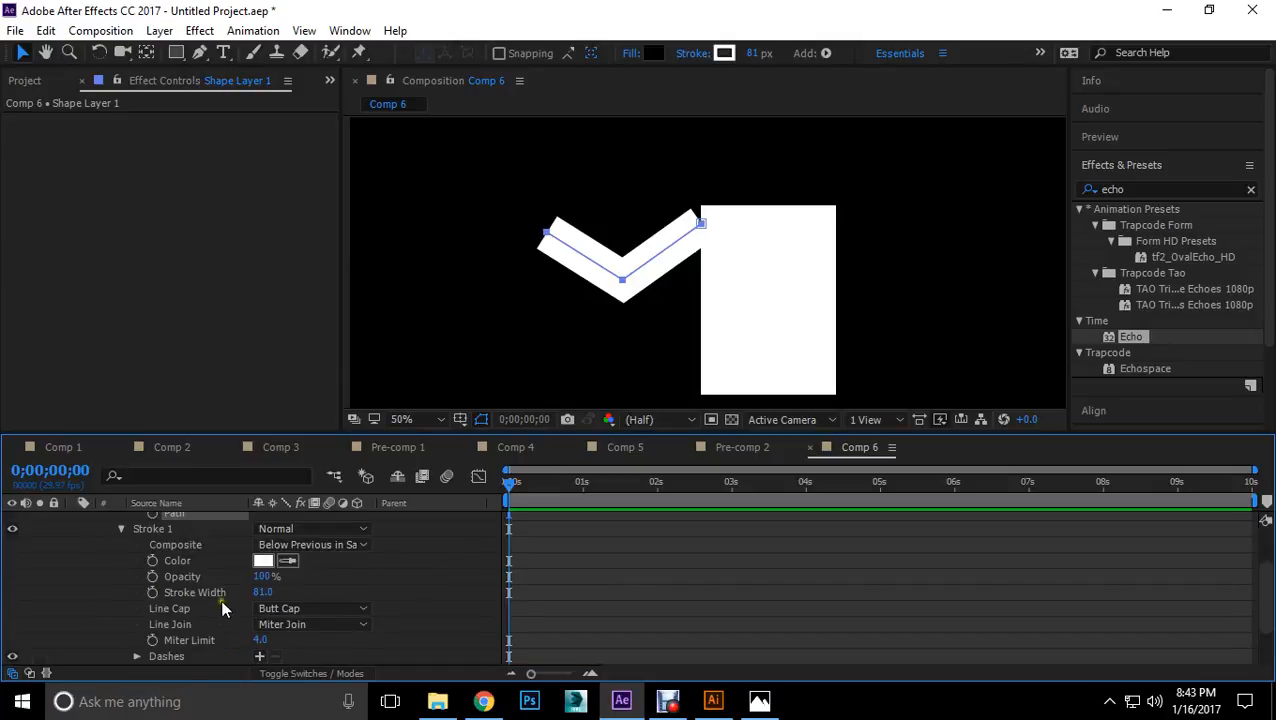
click(288, 608)
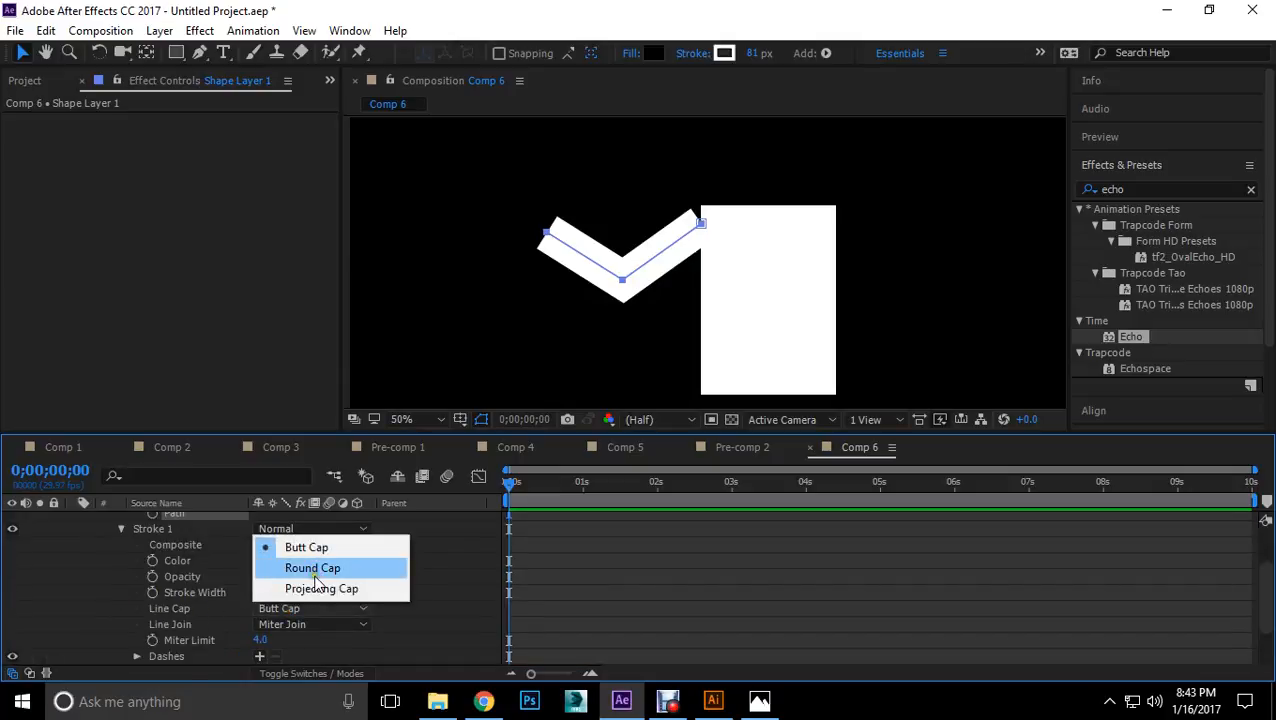
click(316, 567)
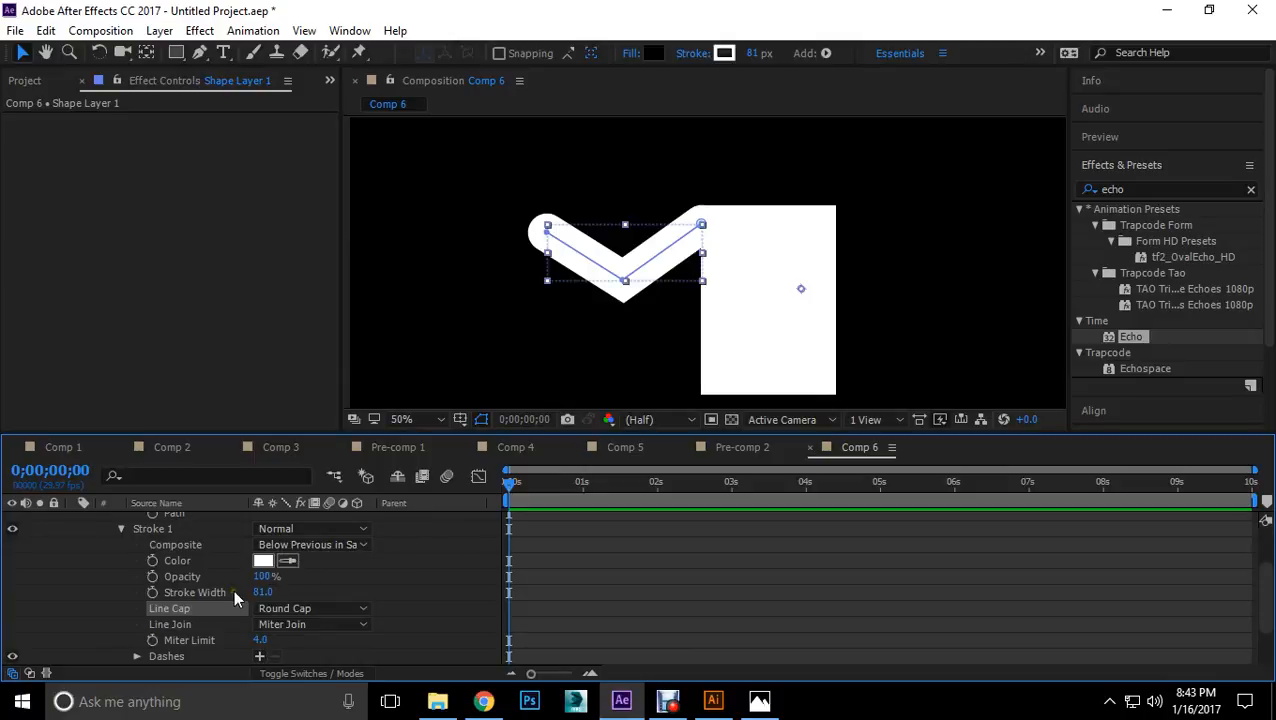
Step: Start keyframing the arm's Path at 0;00;00;00 and move the current time to 0;00;01;00
scroll(157, 550, up, 2)
click(152, 560)
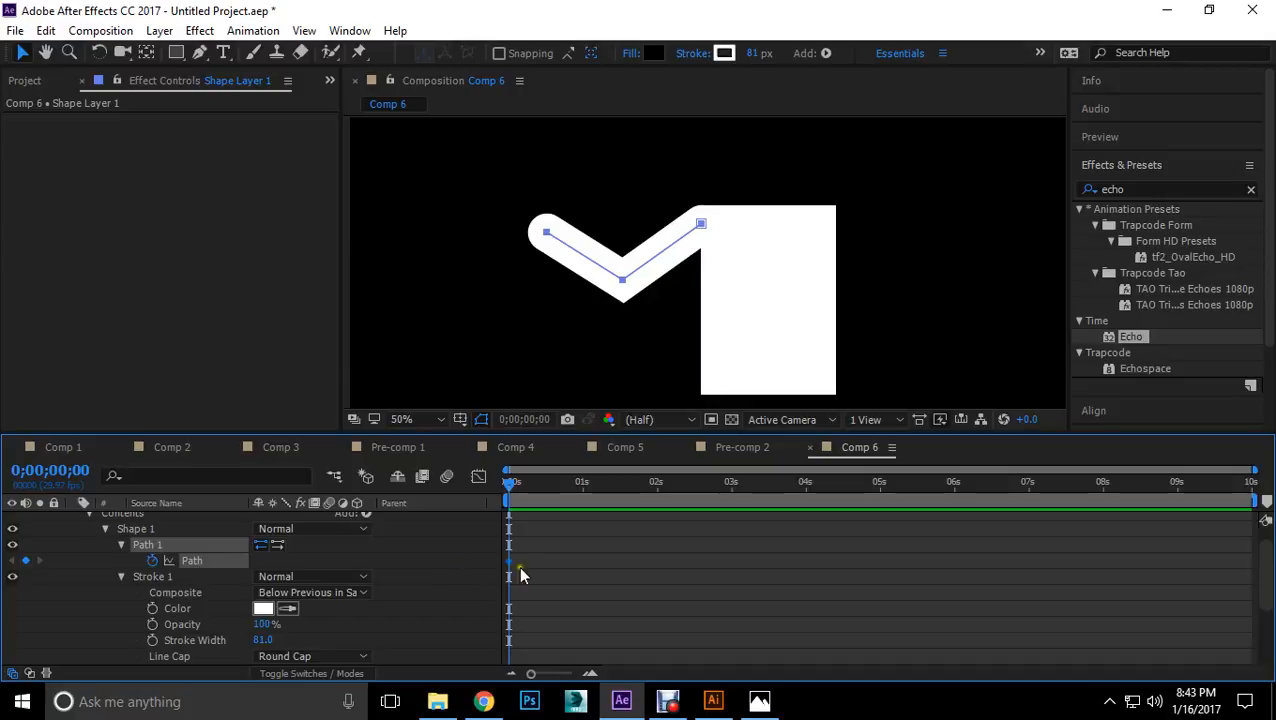
drag(510, 493, 590, 510)
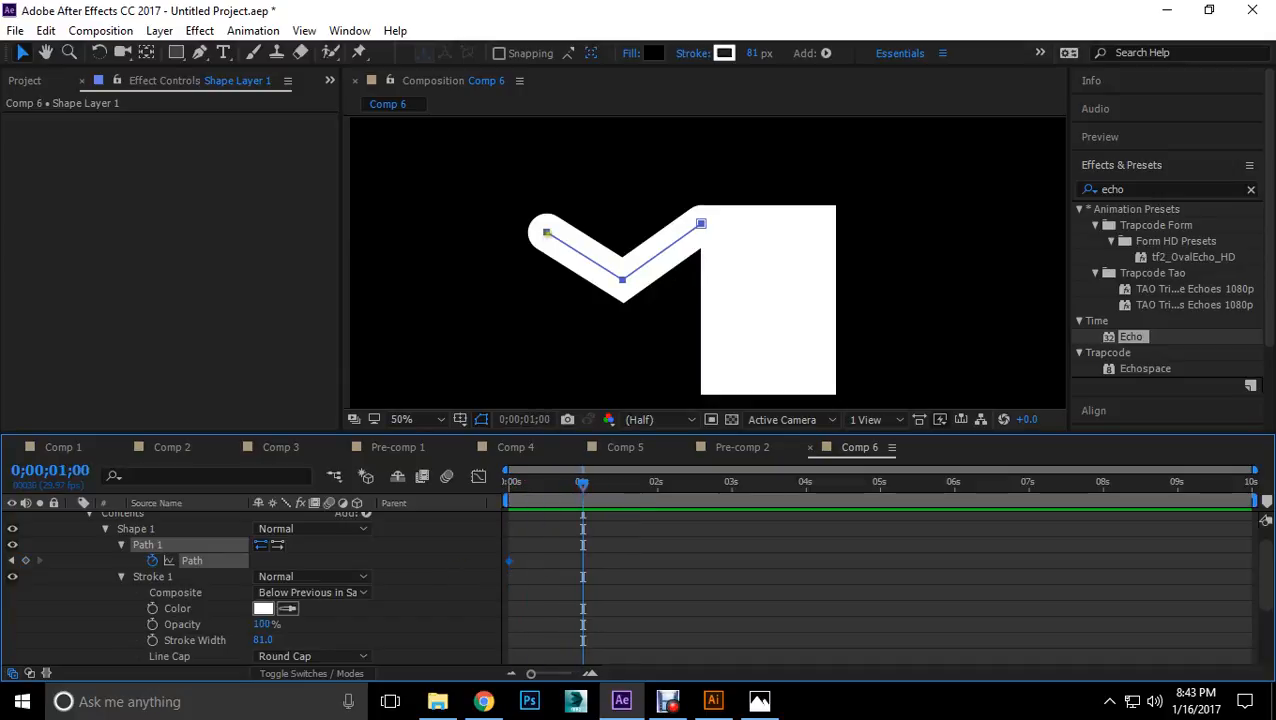
Step: Try to reposition the arm's outer end vertex at 0;00;01;00, and undo the move
click(556, 250)
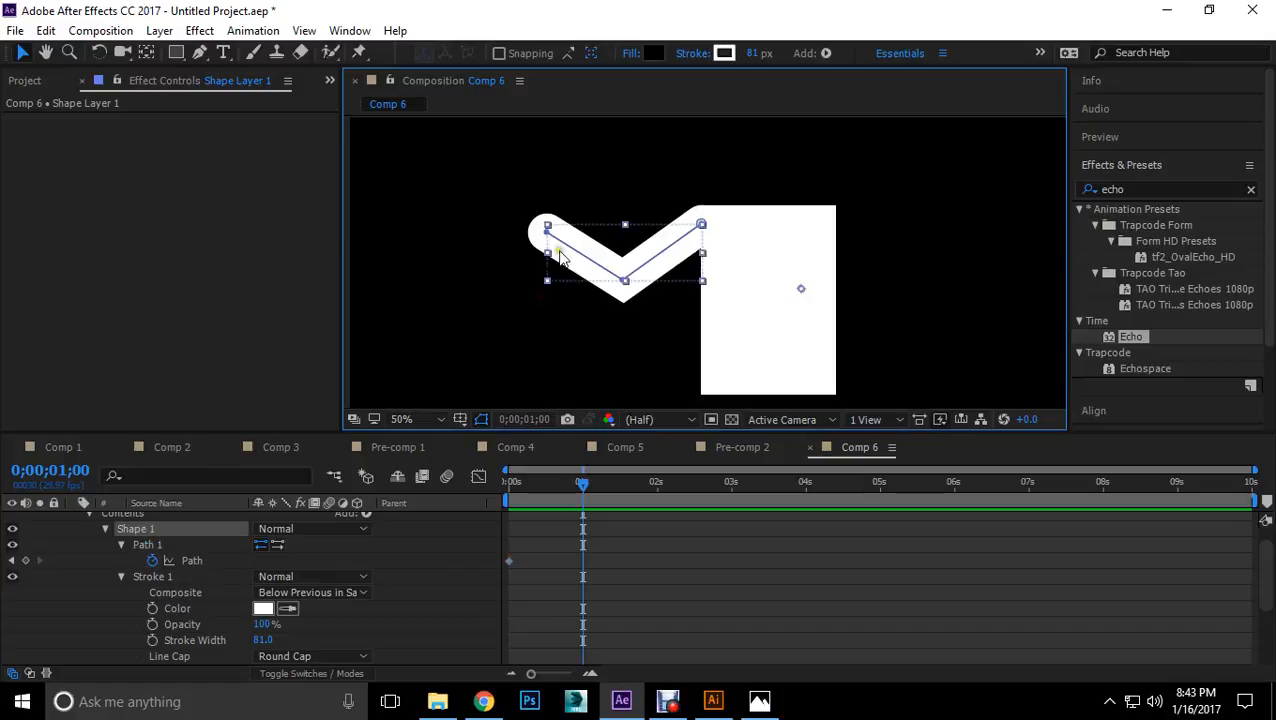
click(192, 560)
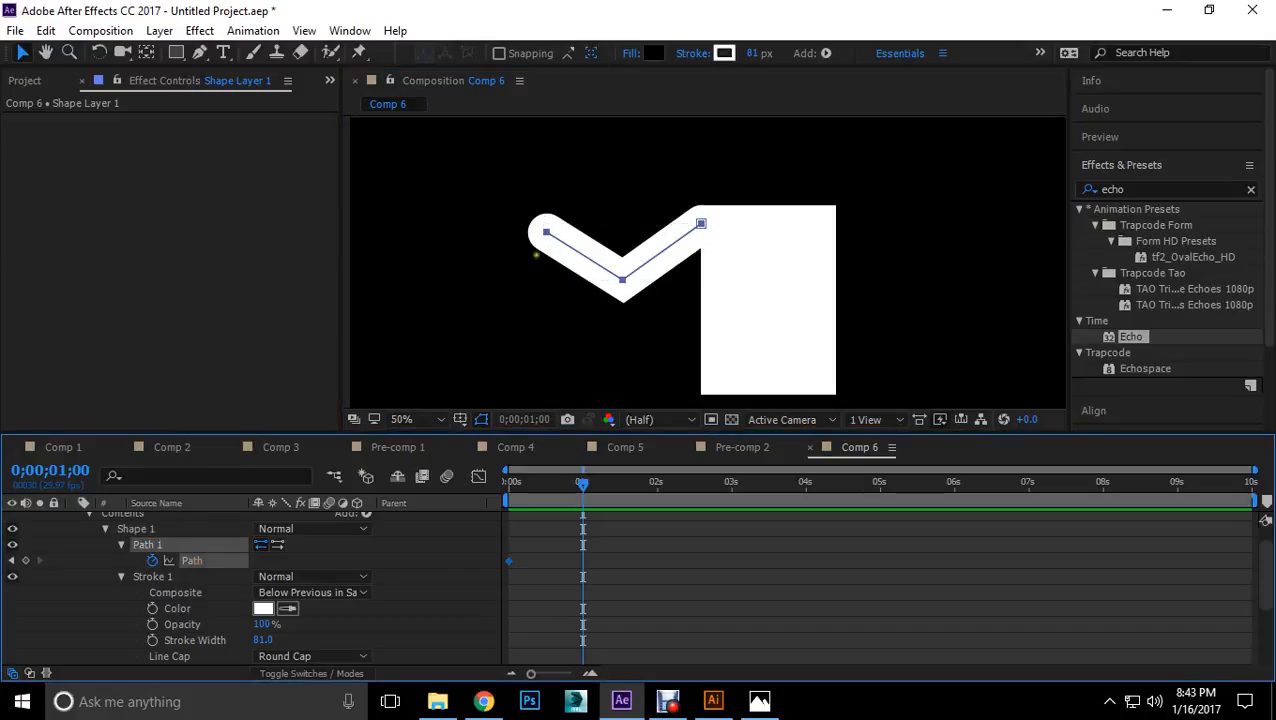
click(546, 232)
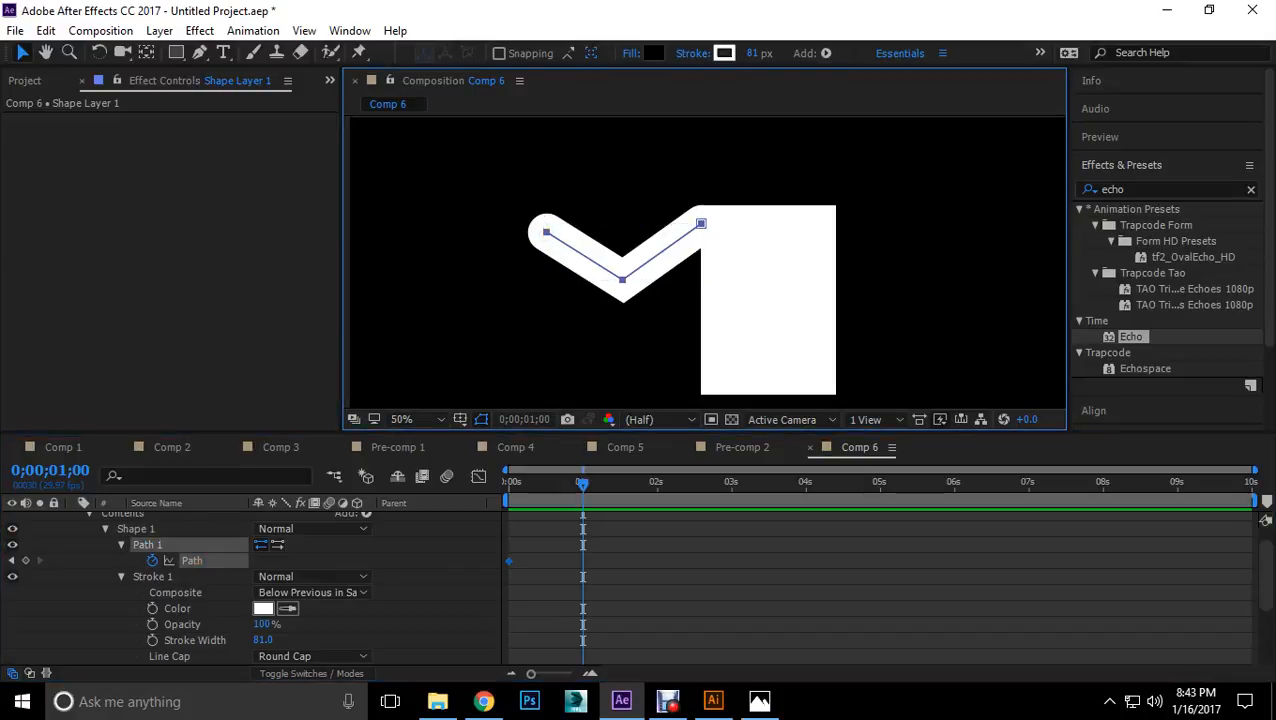
drag(546, 232, 567, 205)
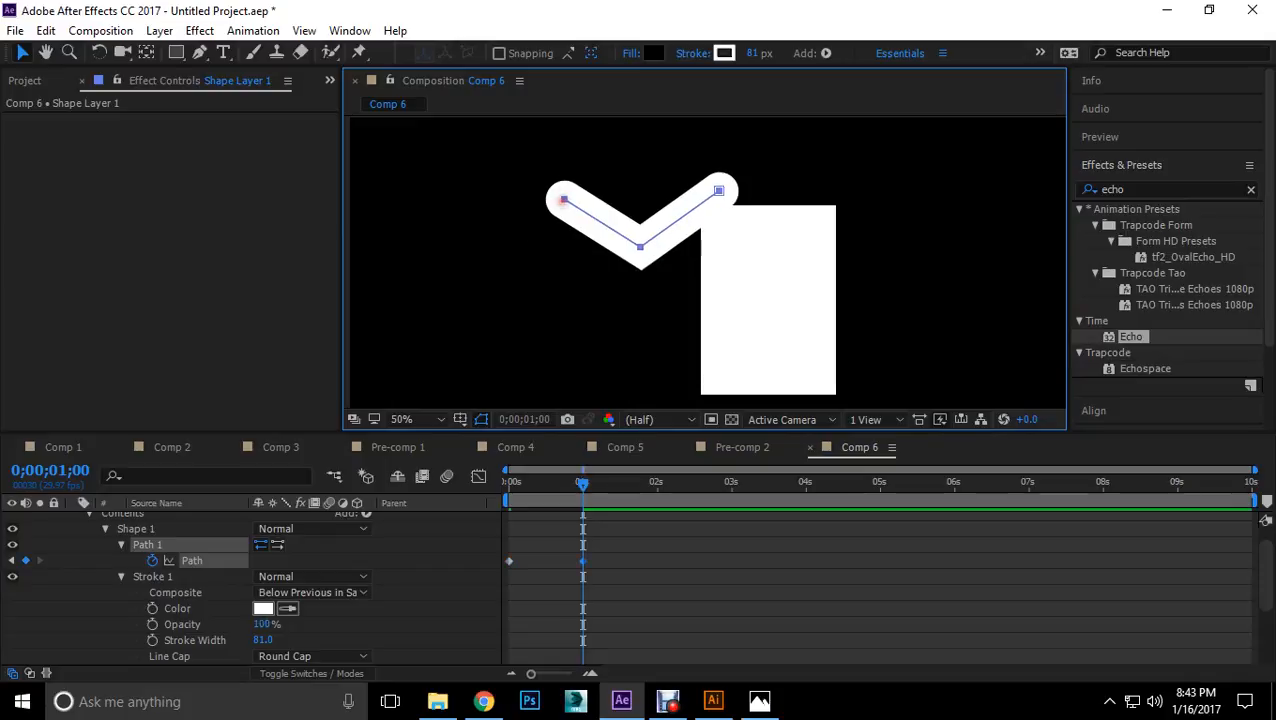
key(ctrl+z)
click(674, 250)
click(753, 261)
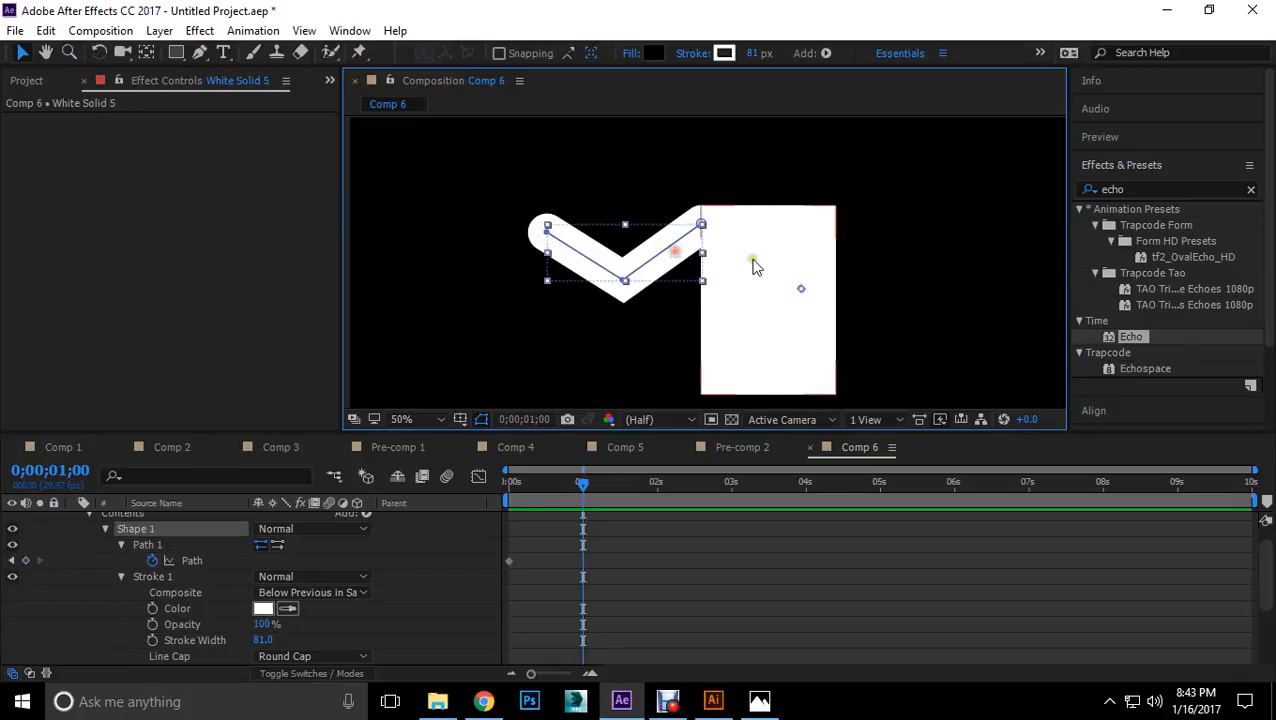
click(671, 263)
click(763, 272)
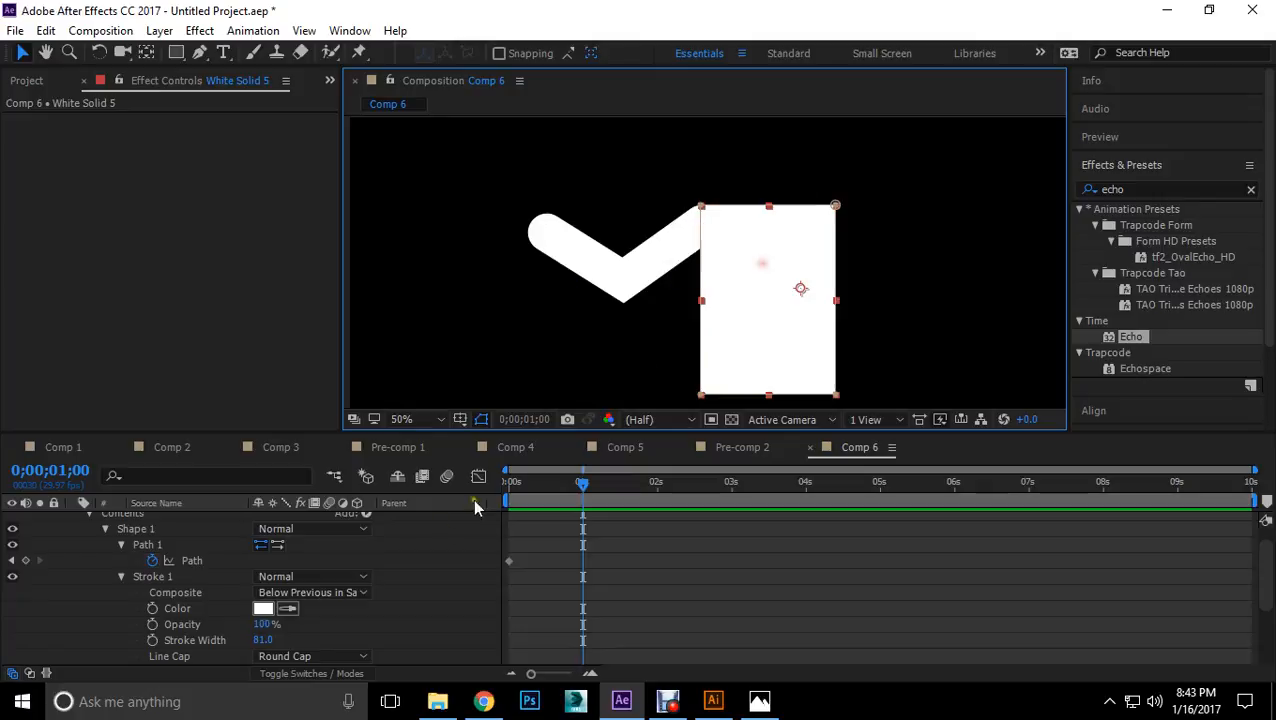
click(192, 562)
drag(193, 566, 184, 566)
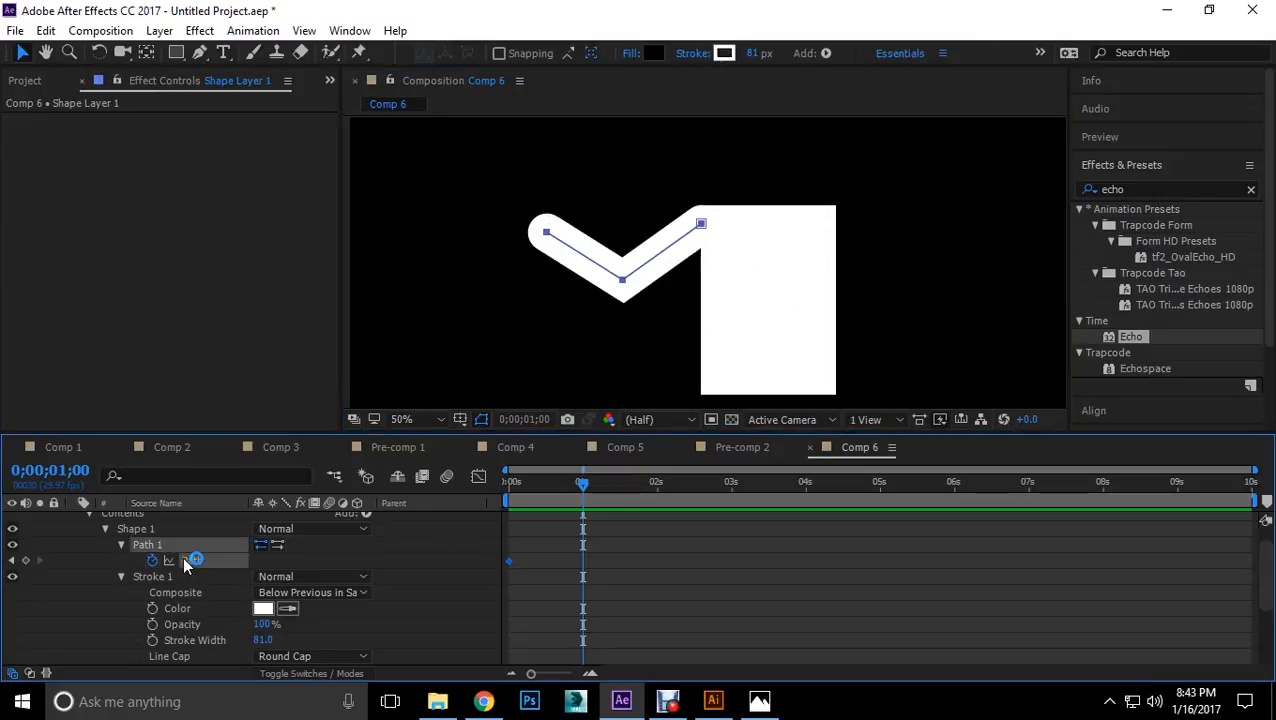
drag(184, 564, 140, 532)
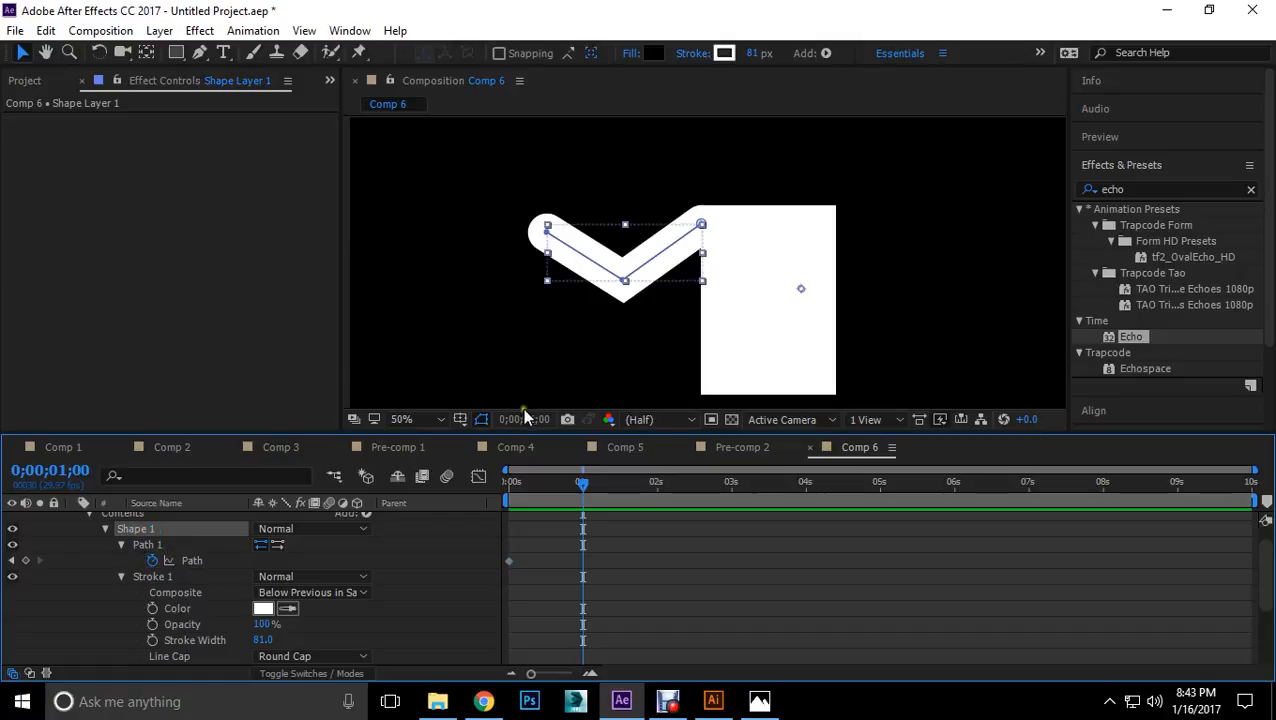
click(141, 545)
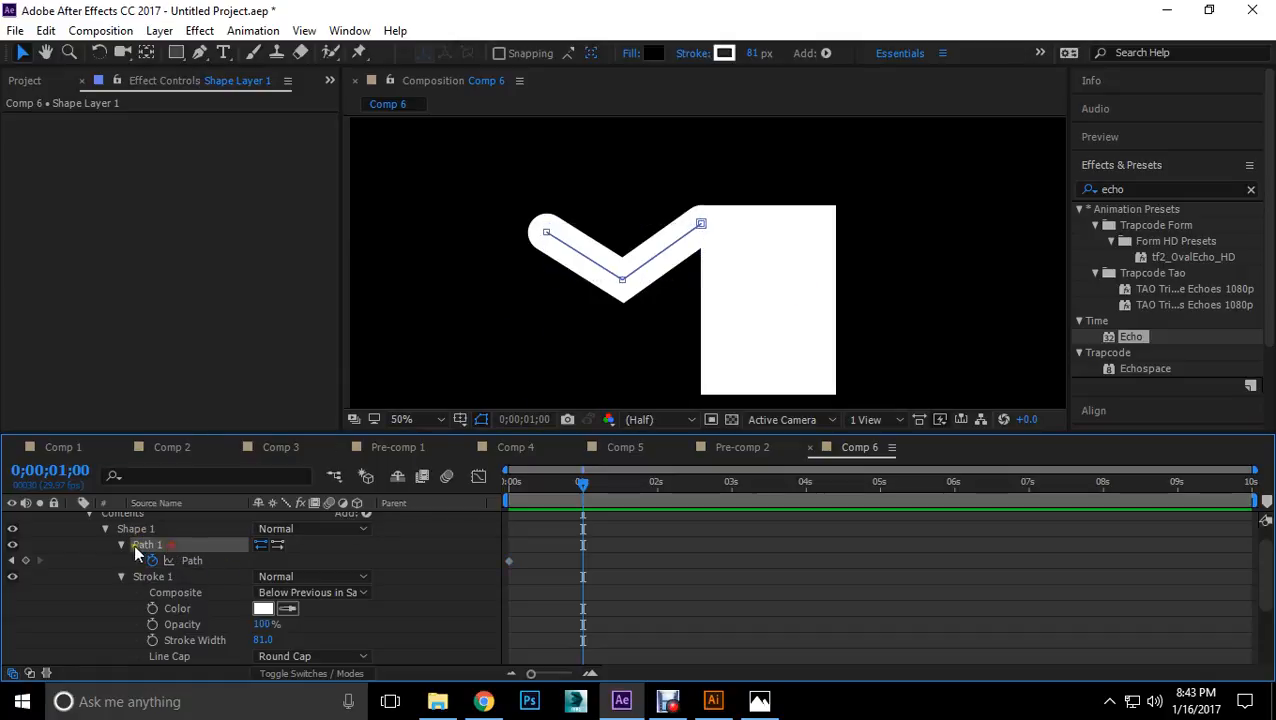
click(198, 558)
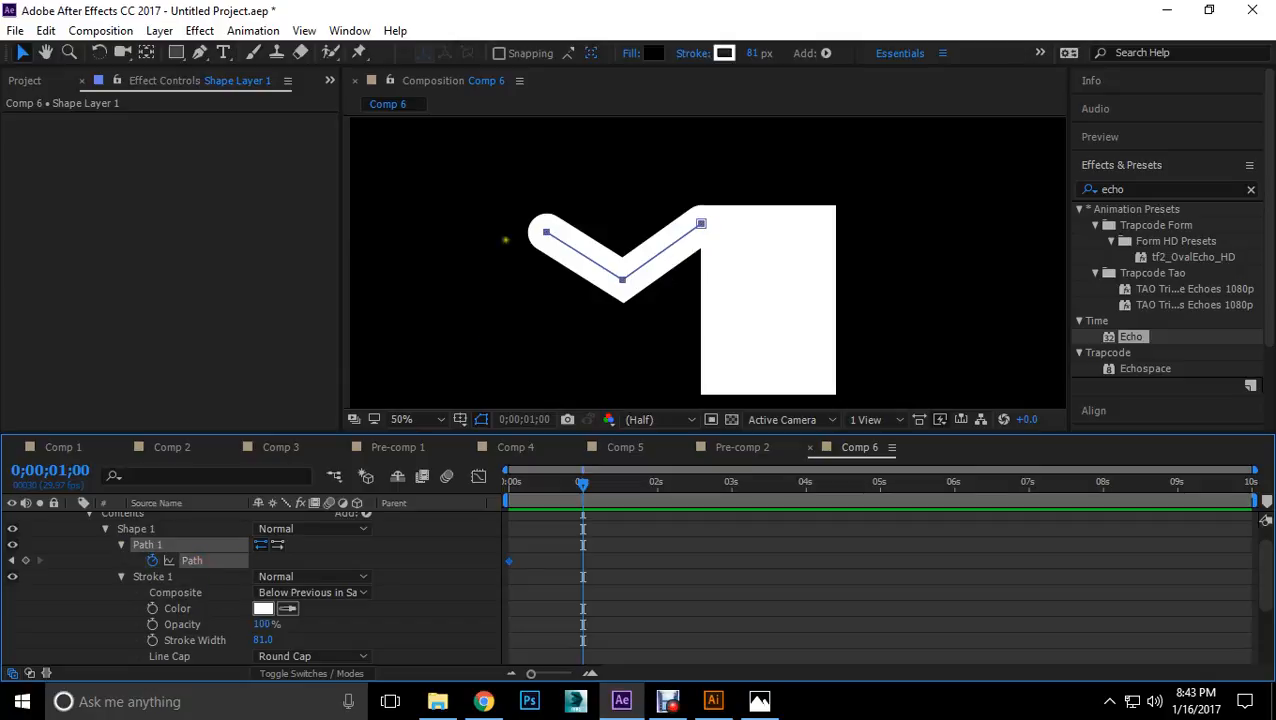
double_click(546, 231)
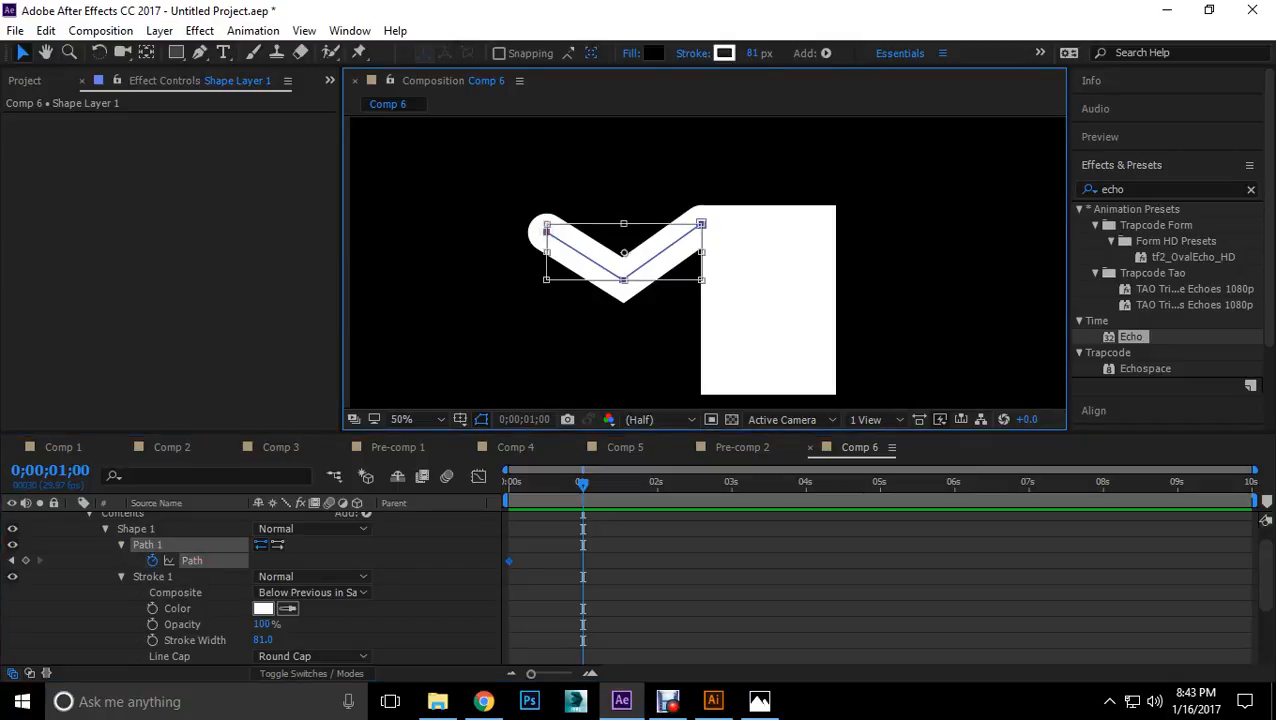
key(period)
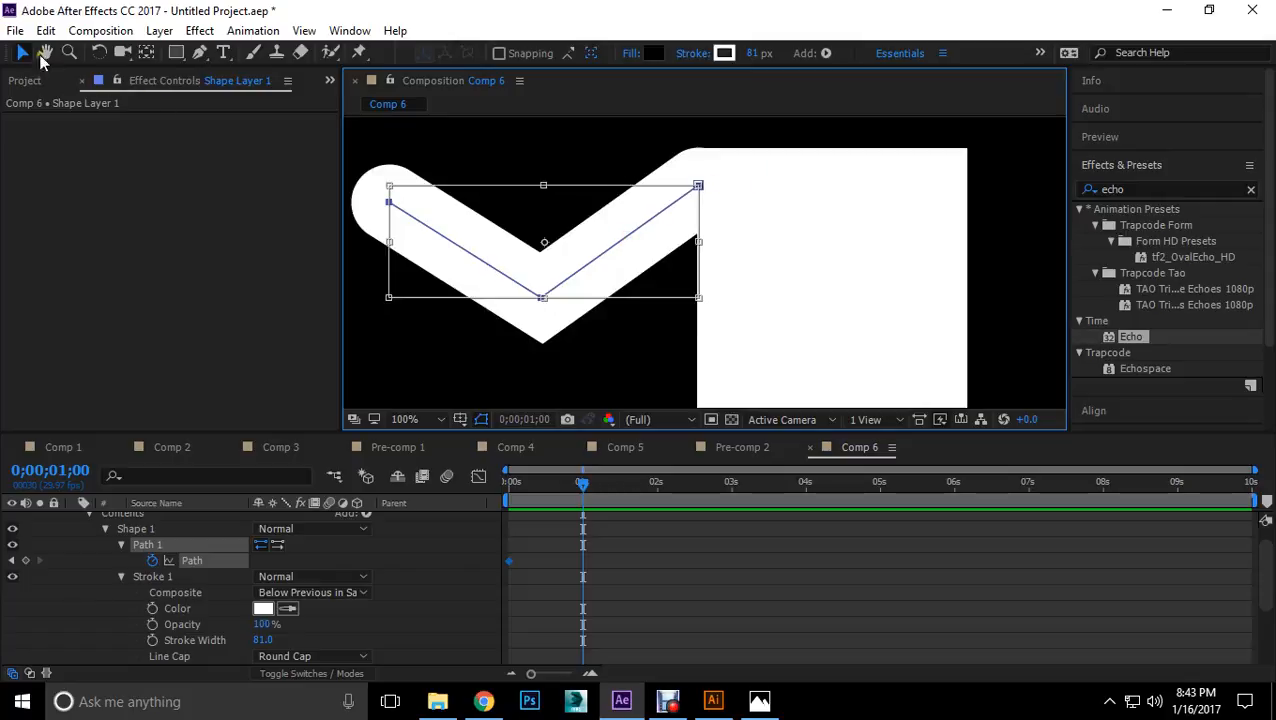
click(197, 50)
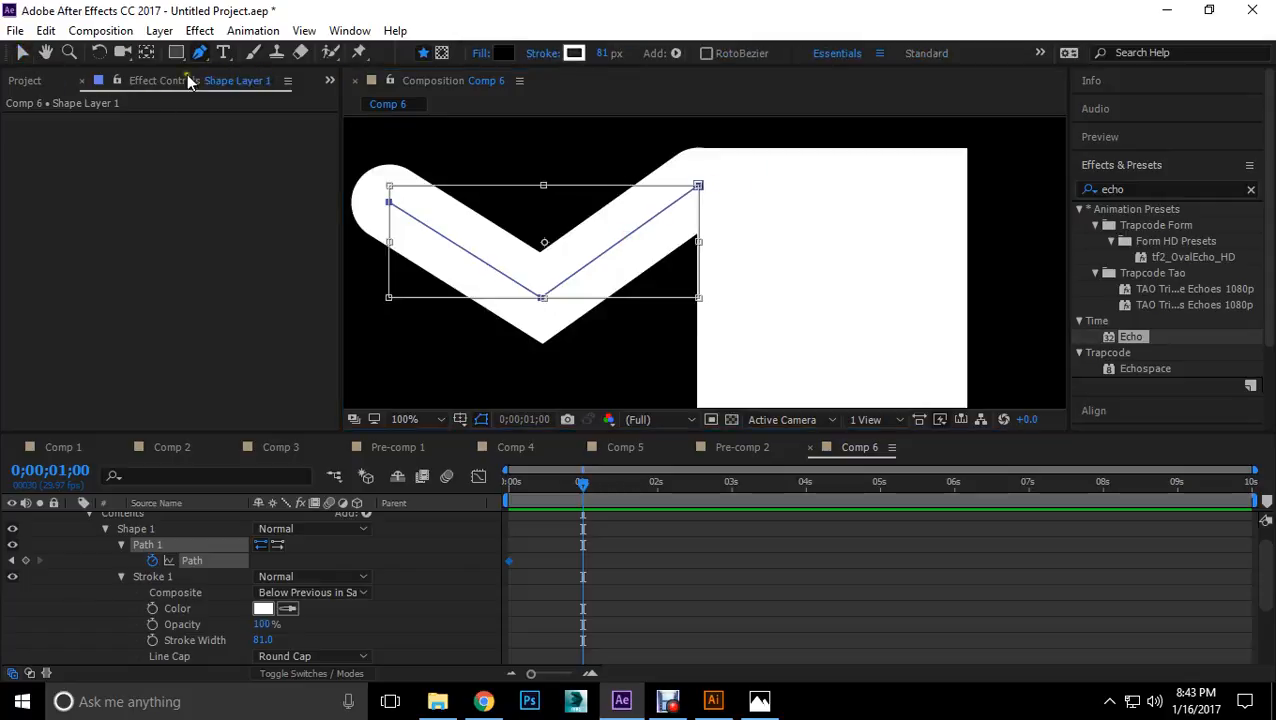
click(22, 52)
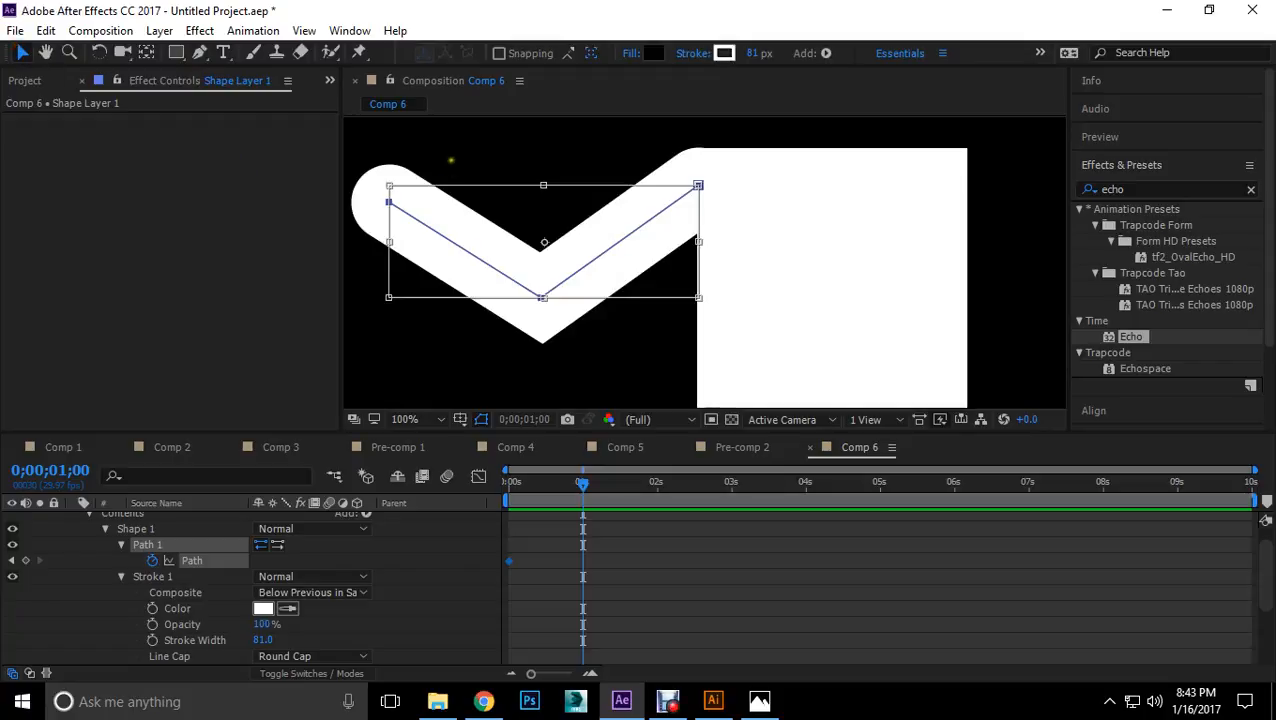
click(120, 229)
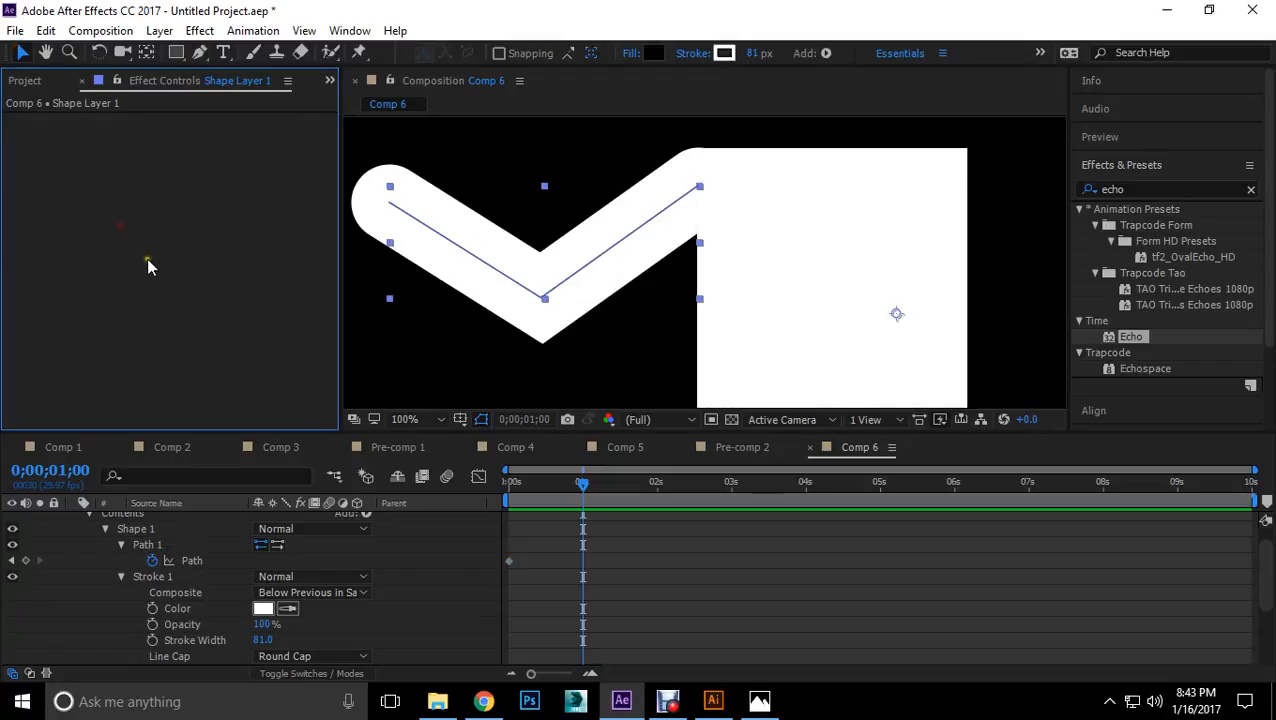
click(466, 250)
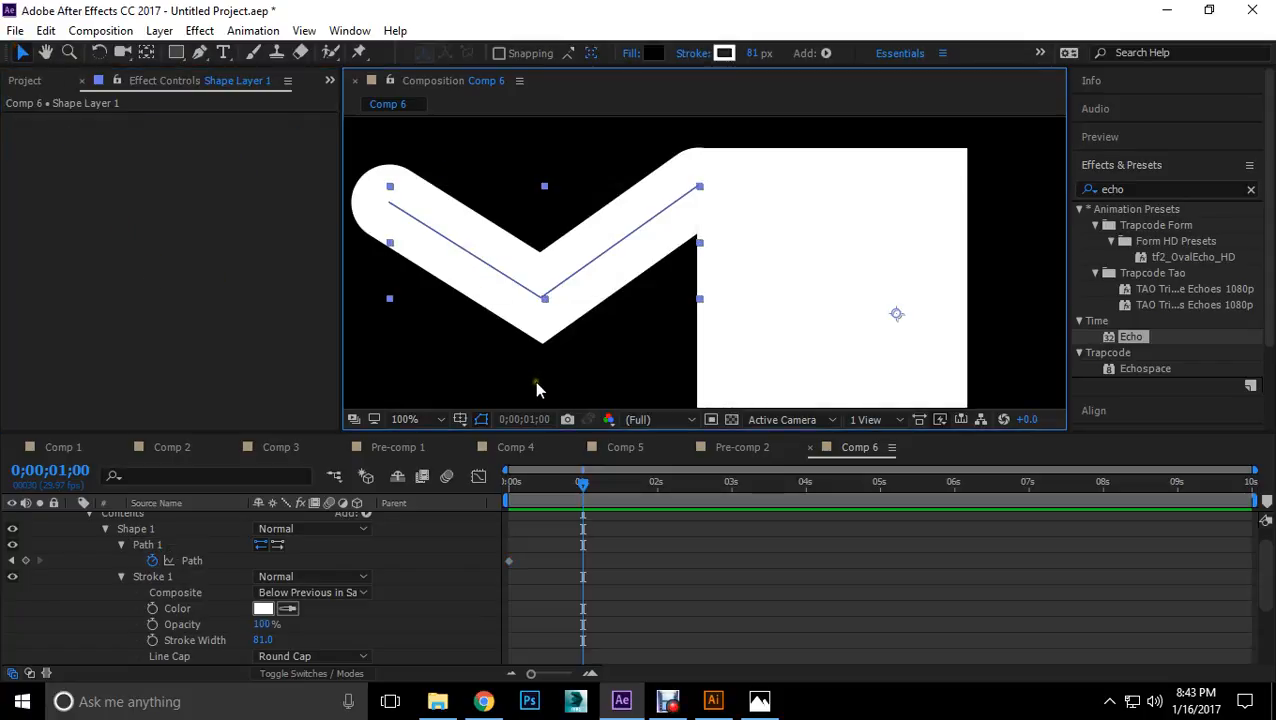
click(534, 381)
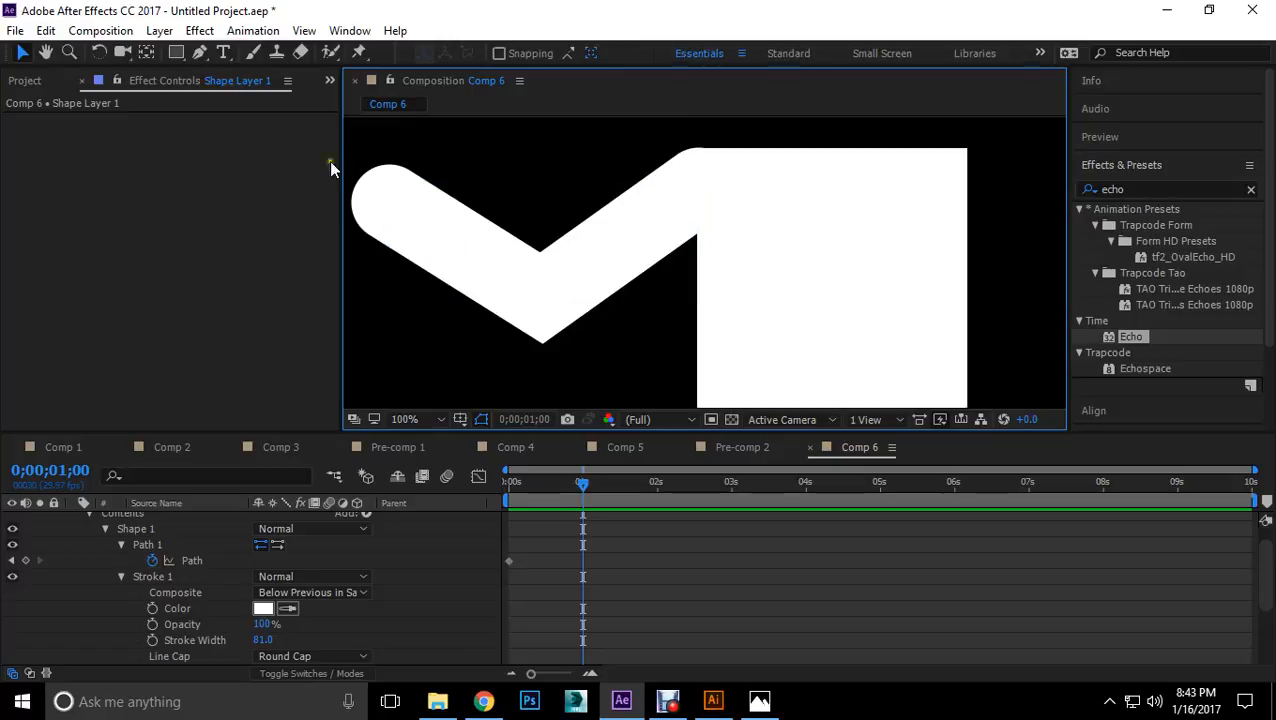
click(392, 206)
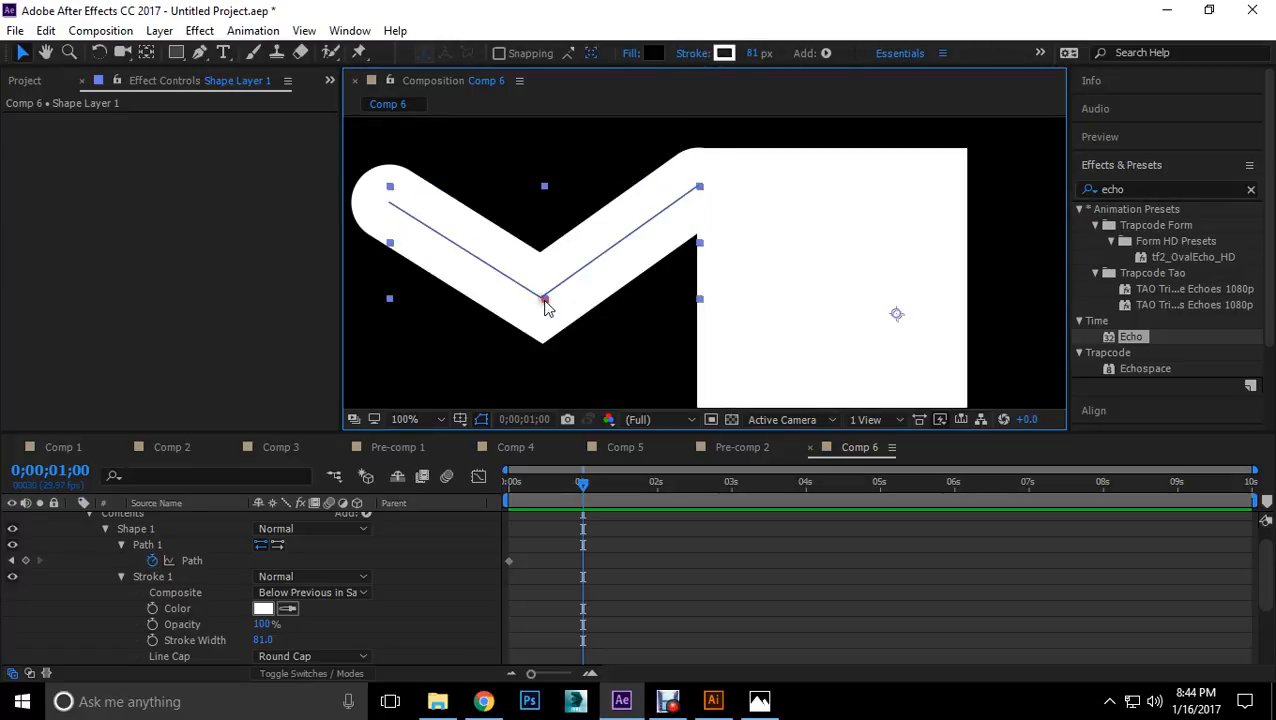
Step: Keyframe the arm's outer end vertex raised inward at 0;00;01;00 and lowered back outward at 0;00;02;01
click(212, 562)
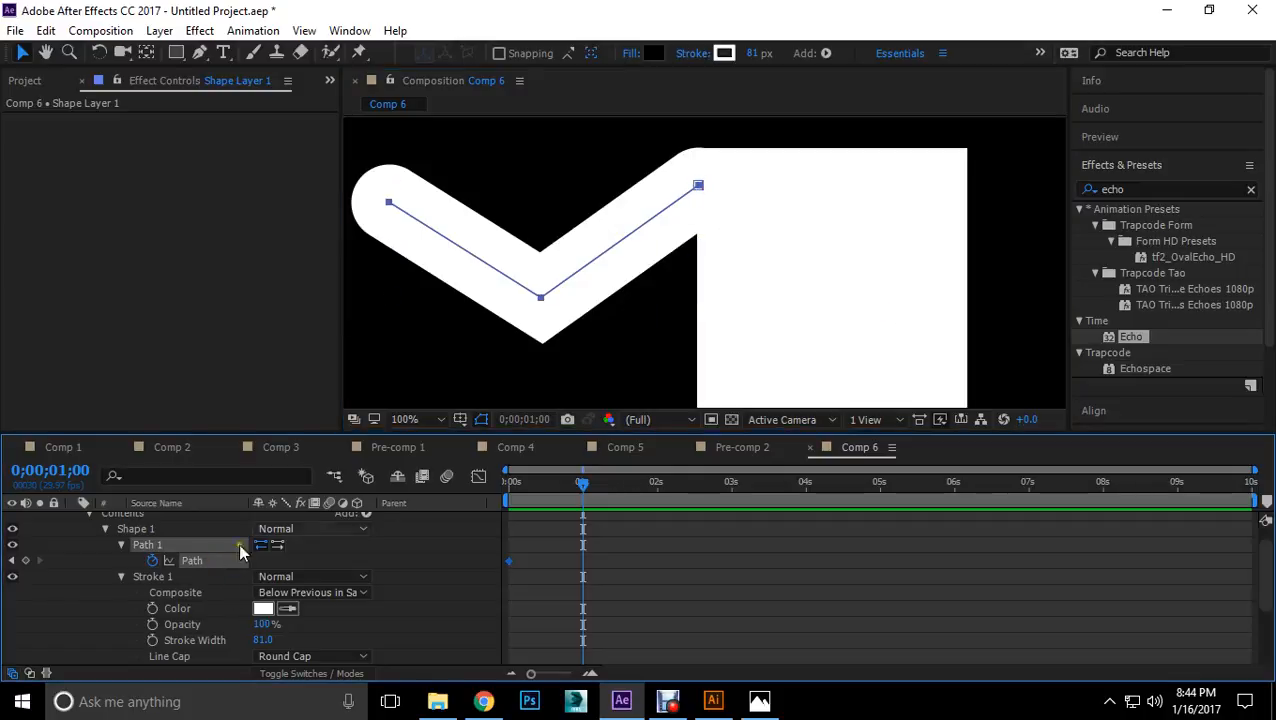
drag(460, 165, 360, 248)
mouse_move(389, 203)
mouse_down()
mouse_move(520, 148)
mouse_move(532, 122)
mouse_move(492, 178)
mouse_move(507, 171)
mouse_up()
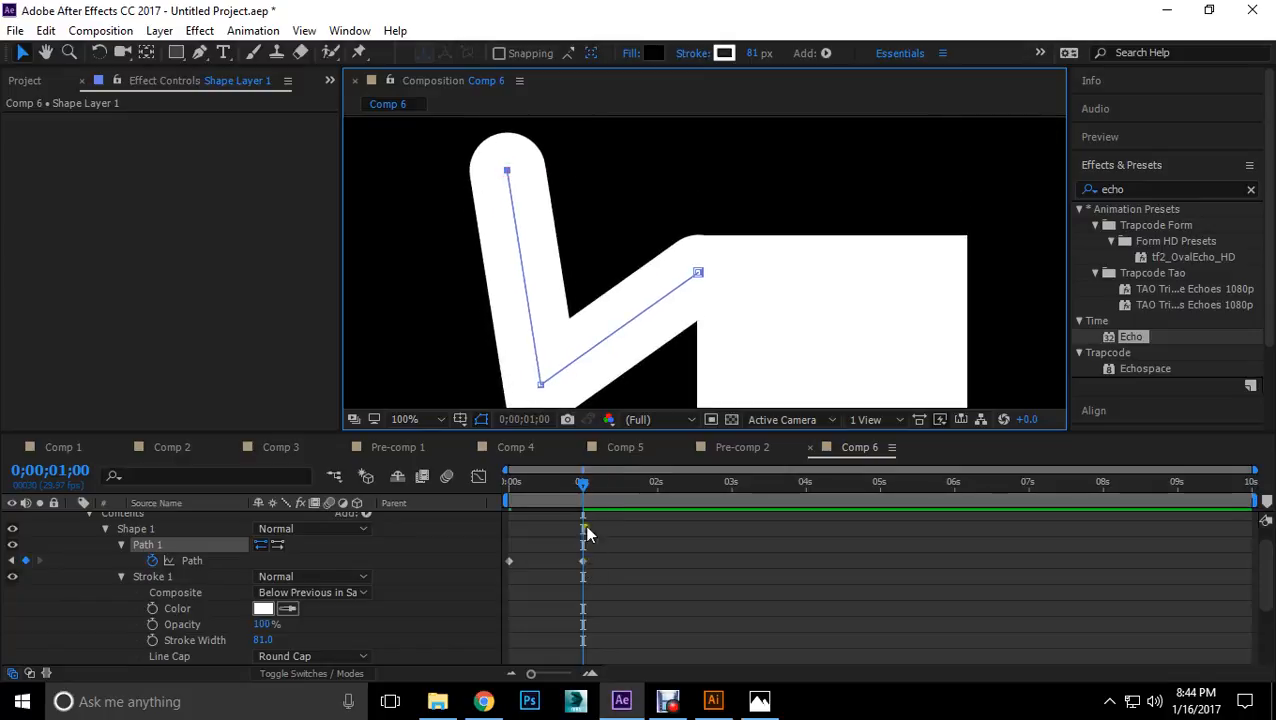
drag(584, 482, 658, 488)
mouse_move(507, 171)
mouse_down()
mouse_move(370, 245)
mouse_move(362, 291)
mouse_up()
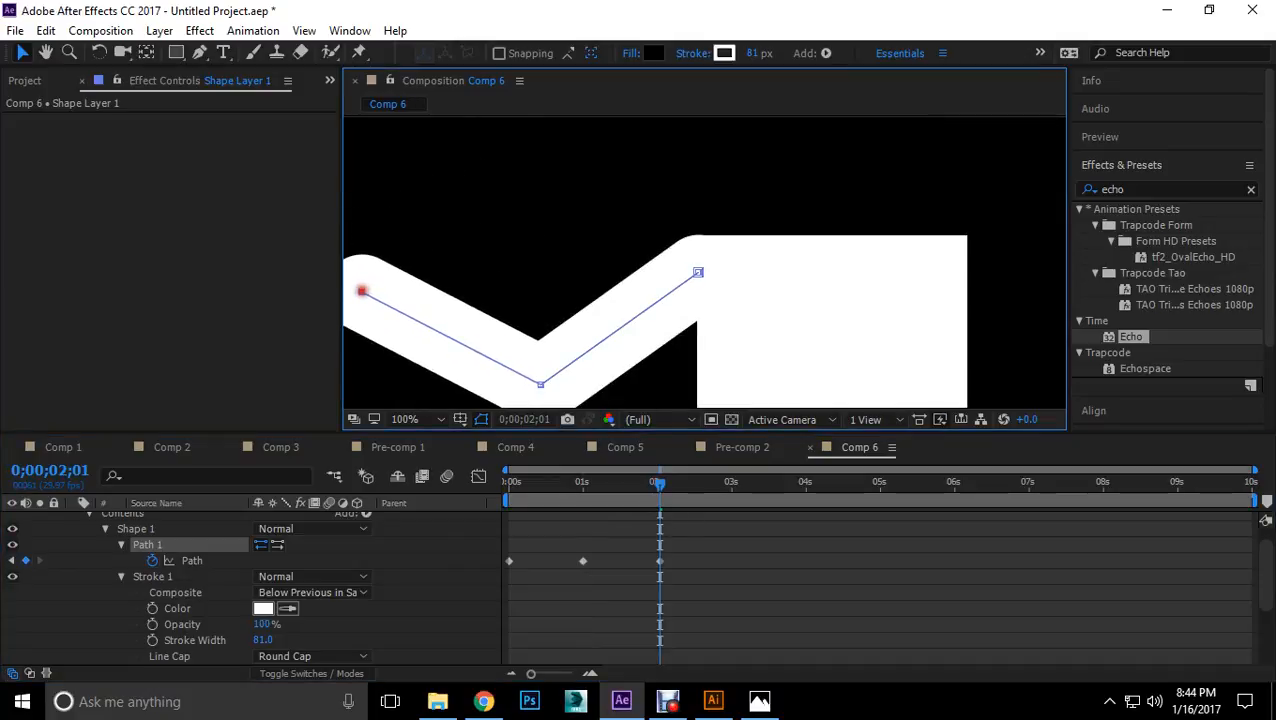
drag(690, 550, 505, 578)
right_click(657, 558)
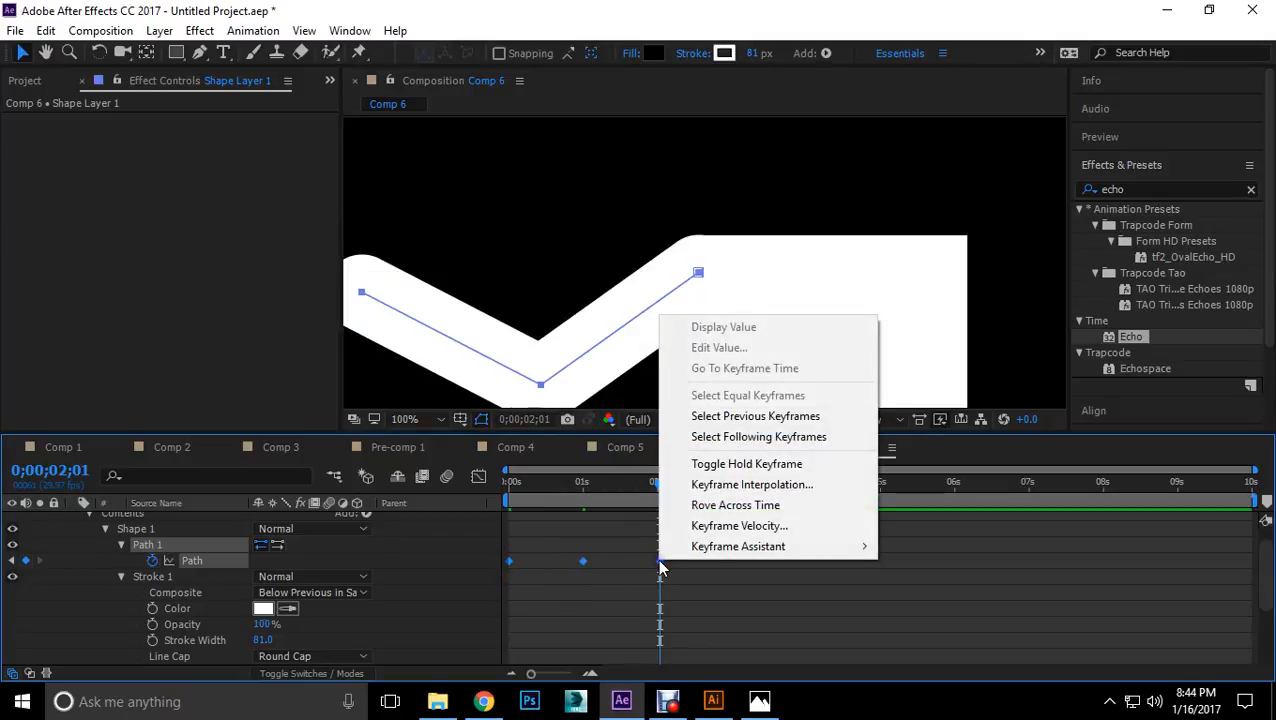
click(698, 578)
click(659, 561)
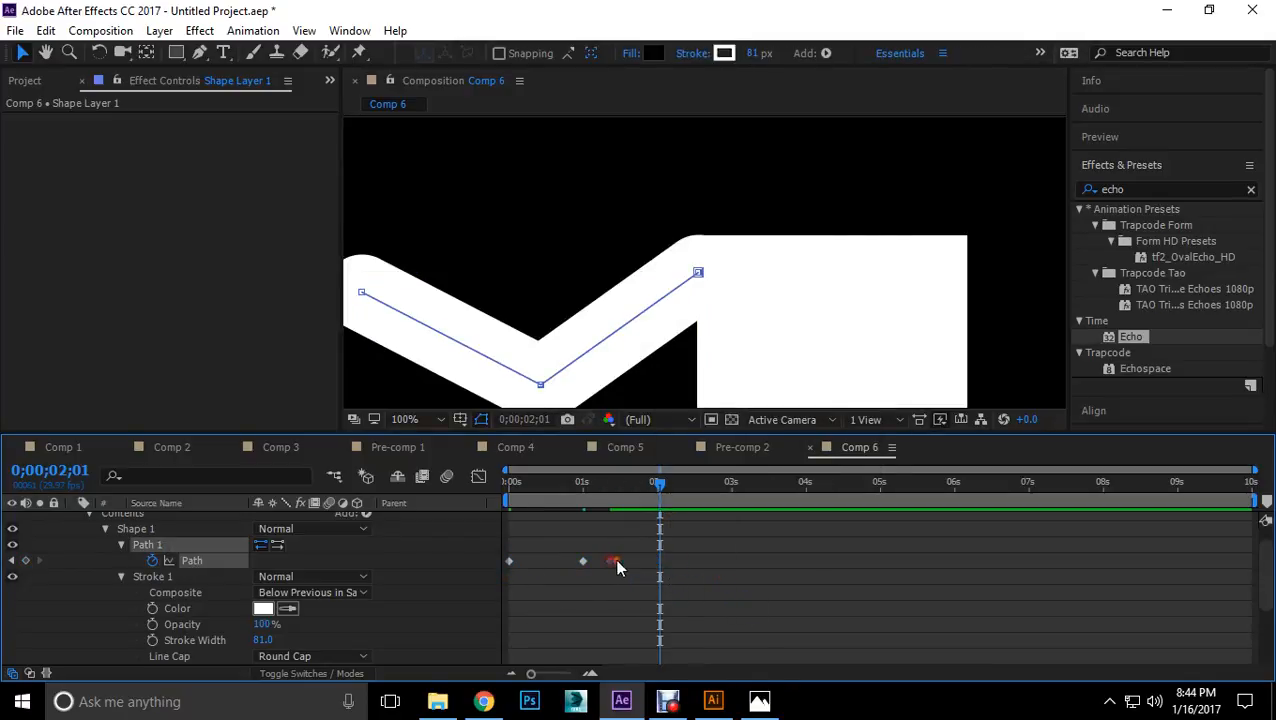
click(705, 563)
Step: Return the current time to 0;00;01;00 and set the composition magnification to Fit up to 100%
scroll(699, 561, down, 2)
mouse_move(657, 486)
mouse_down()
mouse_move(541, 482)
mouse_move(607, 479)
mouse_move(545, 477)
mouse_move(585, 470)
mouse_up()
click(451, 422)
click(441, 420)
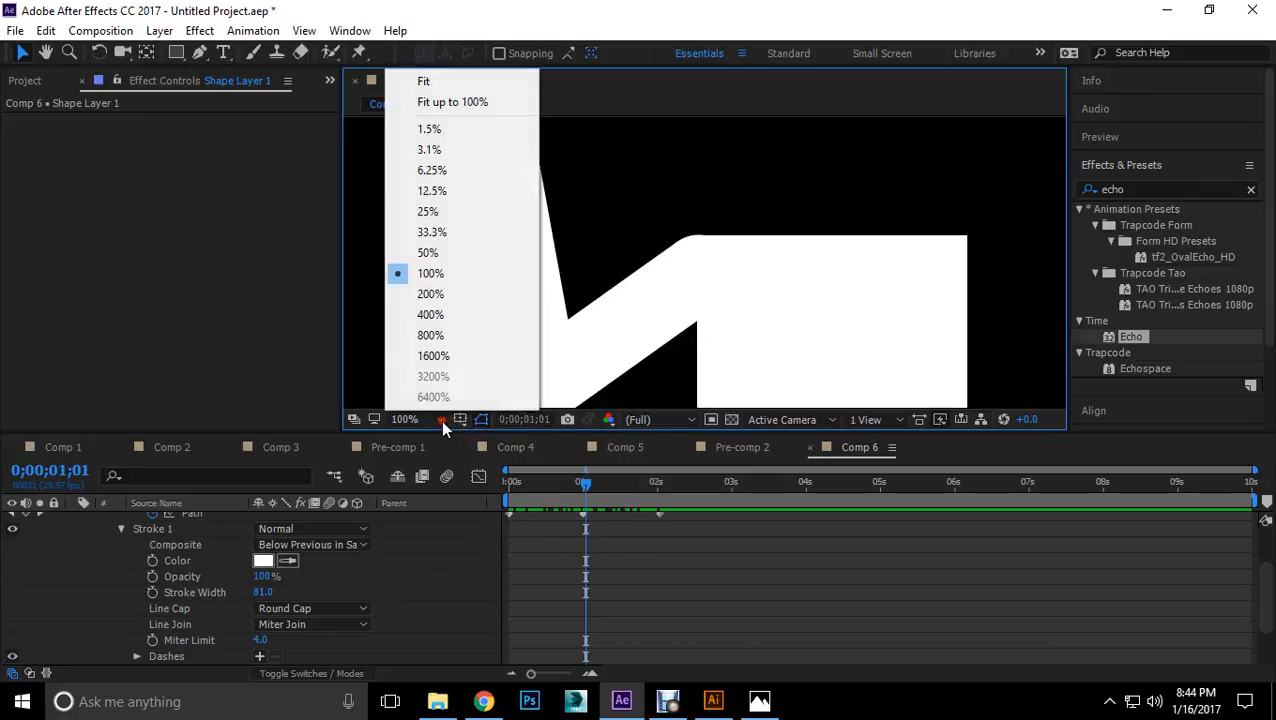
click(456, 104)
mouse_move(585, 484)
mouse_down()
mouse_move(508, 486)
mouse_move(604, 488)
mouse_move(488, 479)
mouse_move(649, 489)
mouse_move(588, 486)
mouse_up()
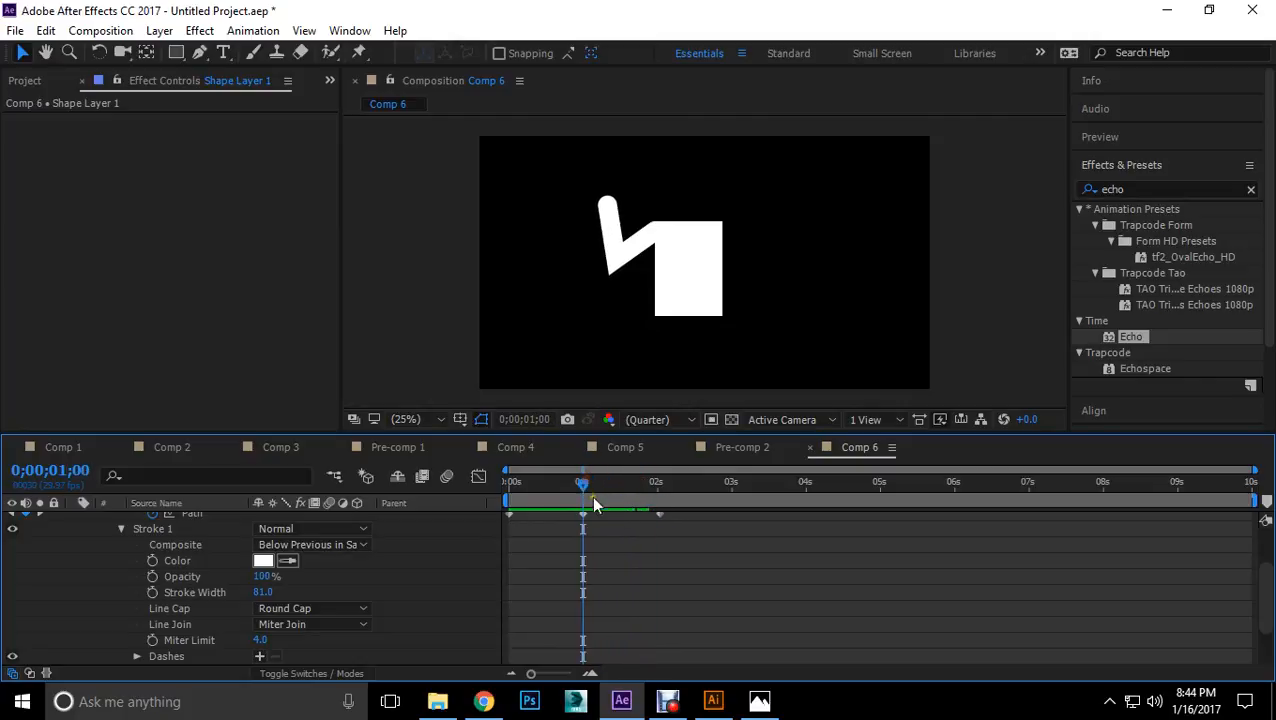
Step: Select the elbow vertex of the arm's Path and raise it at 0;00;01;00
click(584, 516)
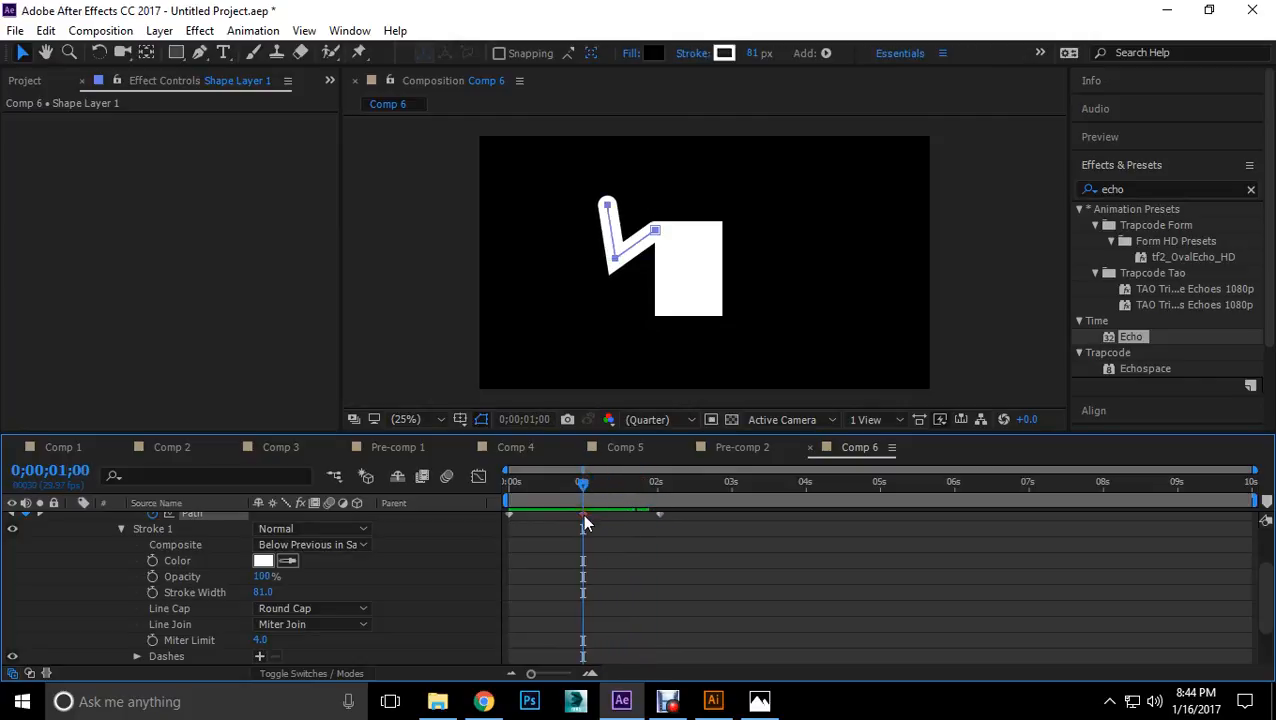
click(614, 259)
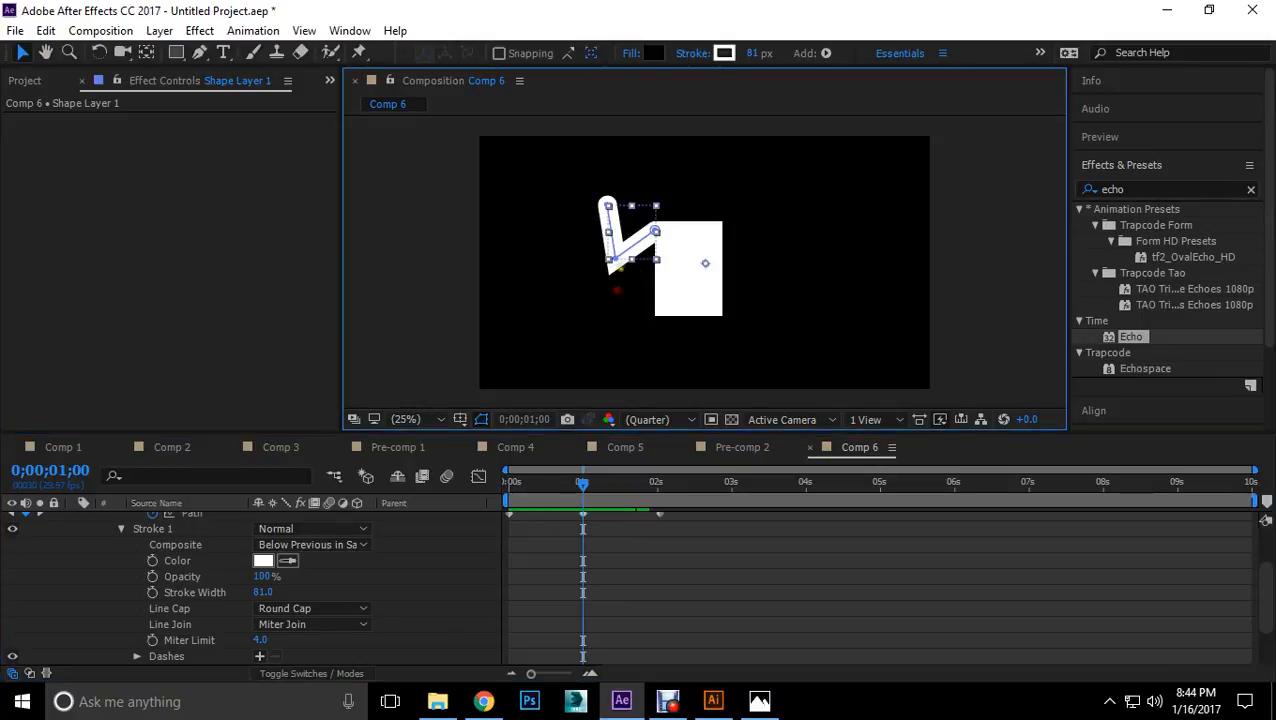
click(680, 296)
click(623, 262)
click(339, 560)
scroll(232, 569, up, 2)
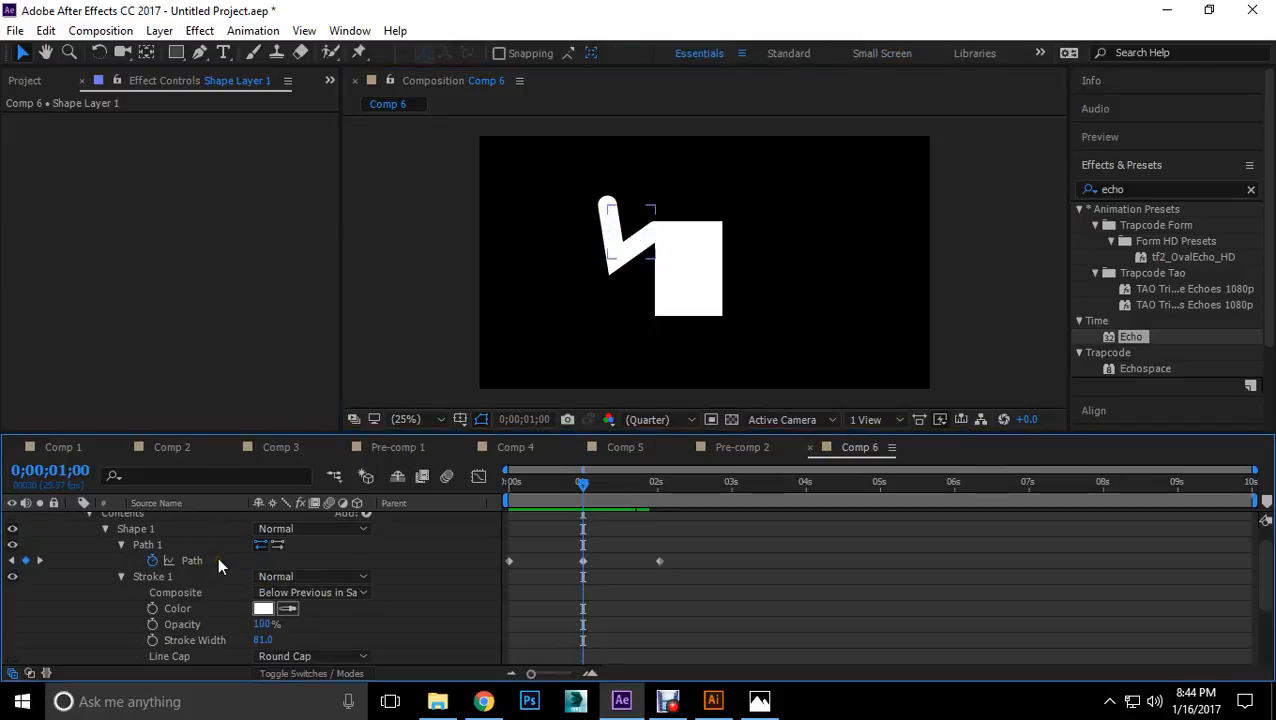
click(630, 283)
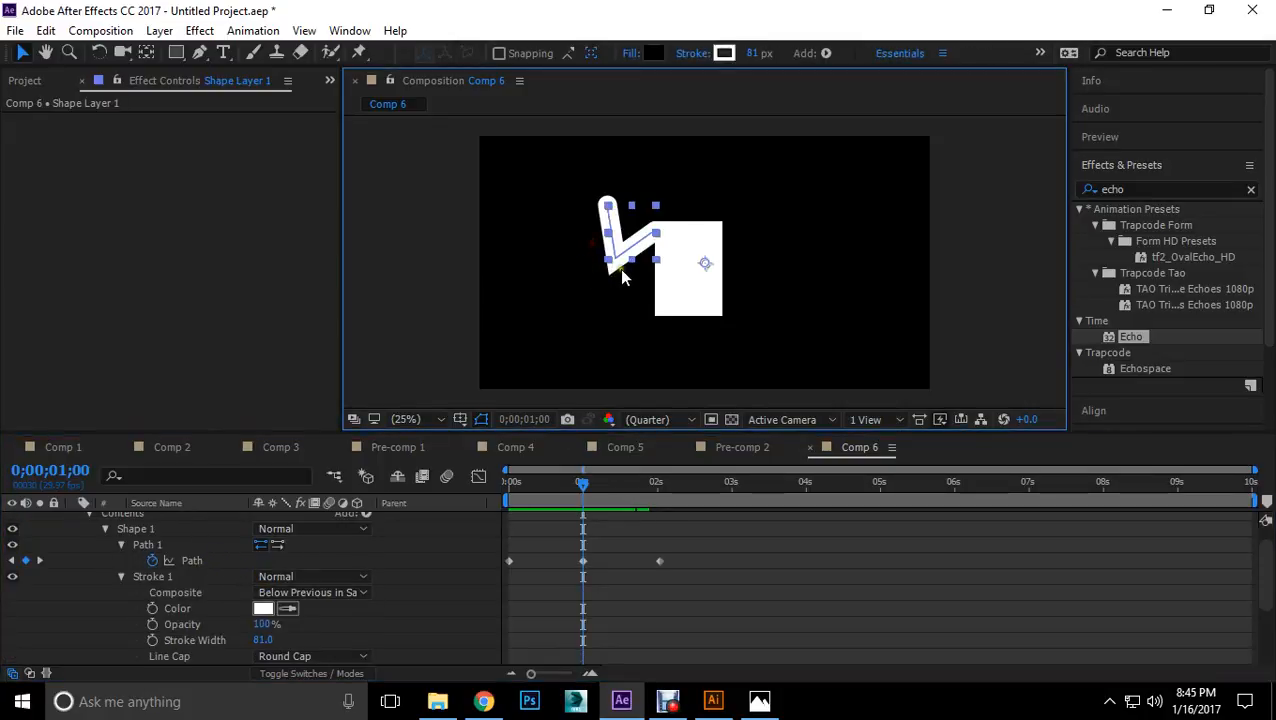
click(191, 560)
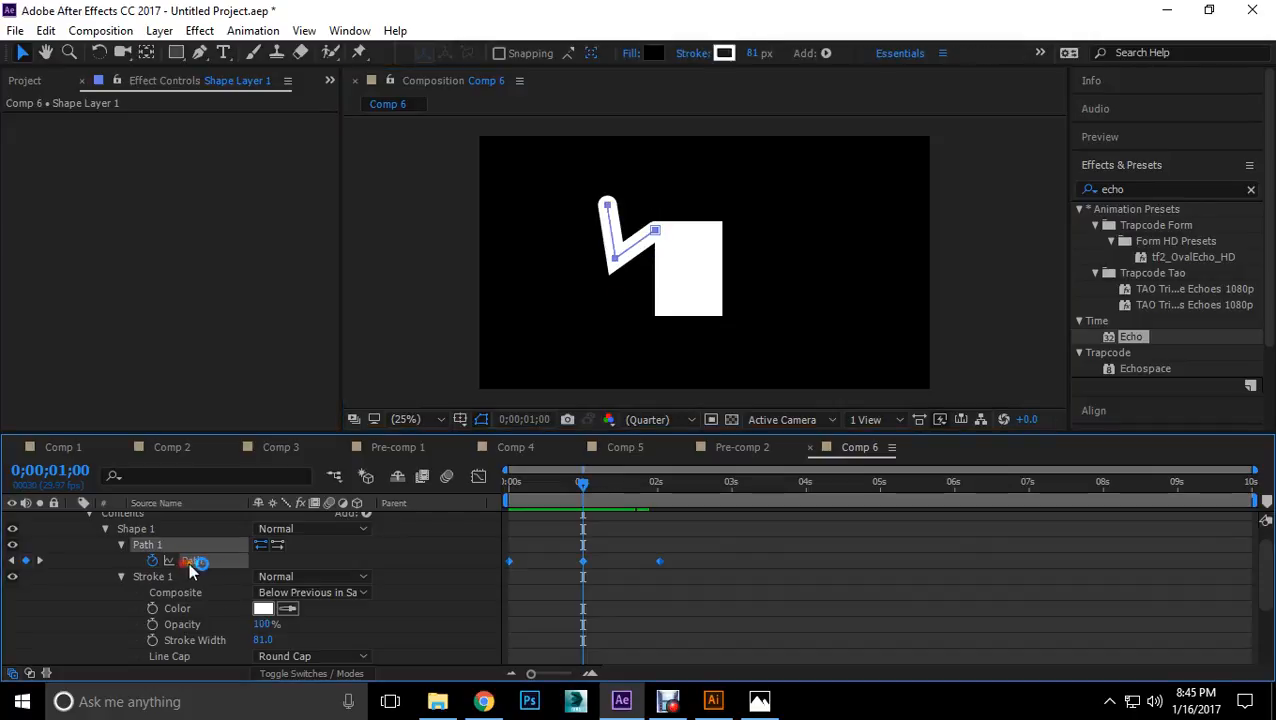
click(634, 285)
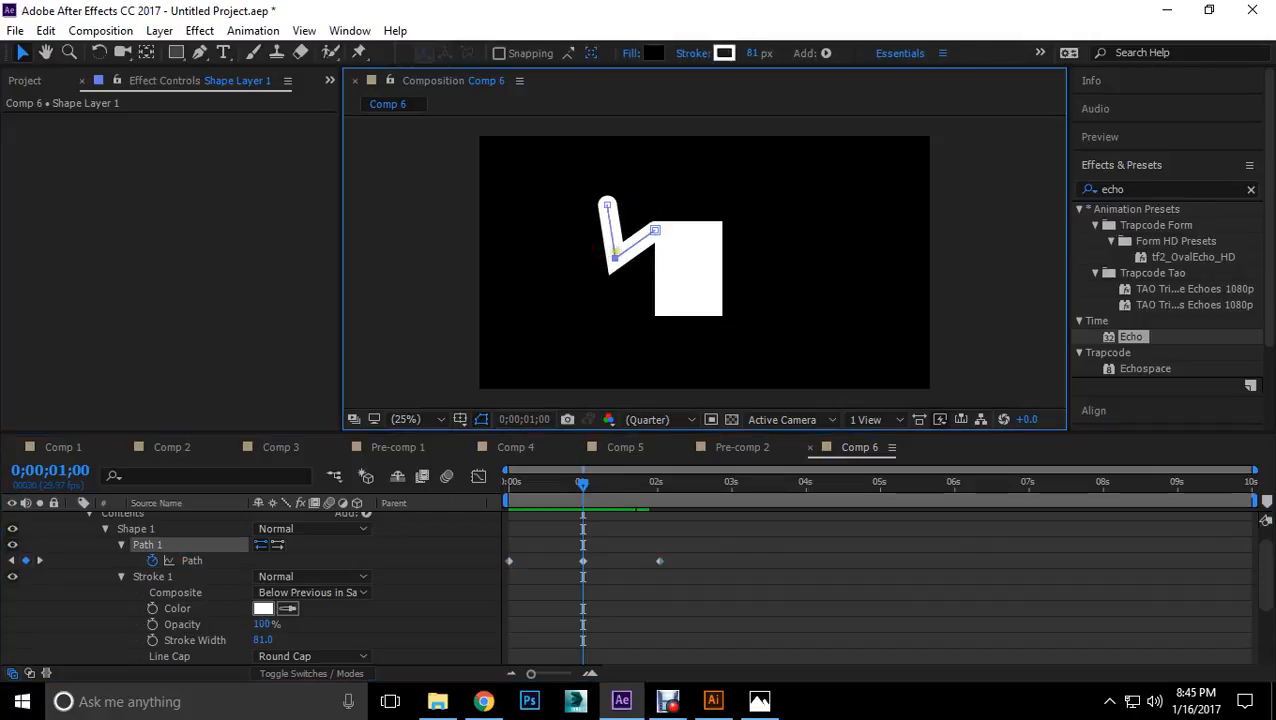
key(period)
drag(527, 254, 520, 212)
scroll(560, 200, up, 3)
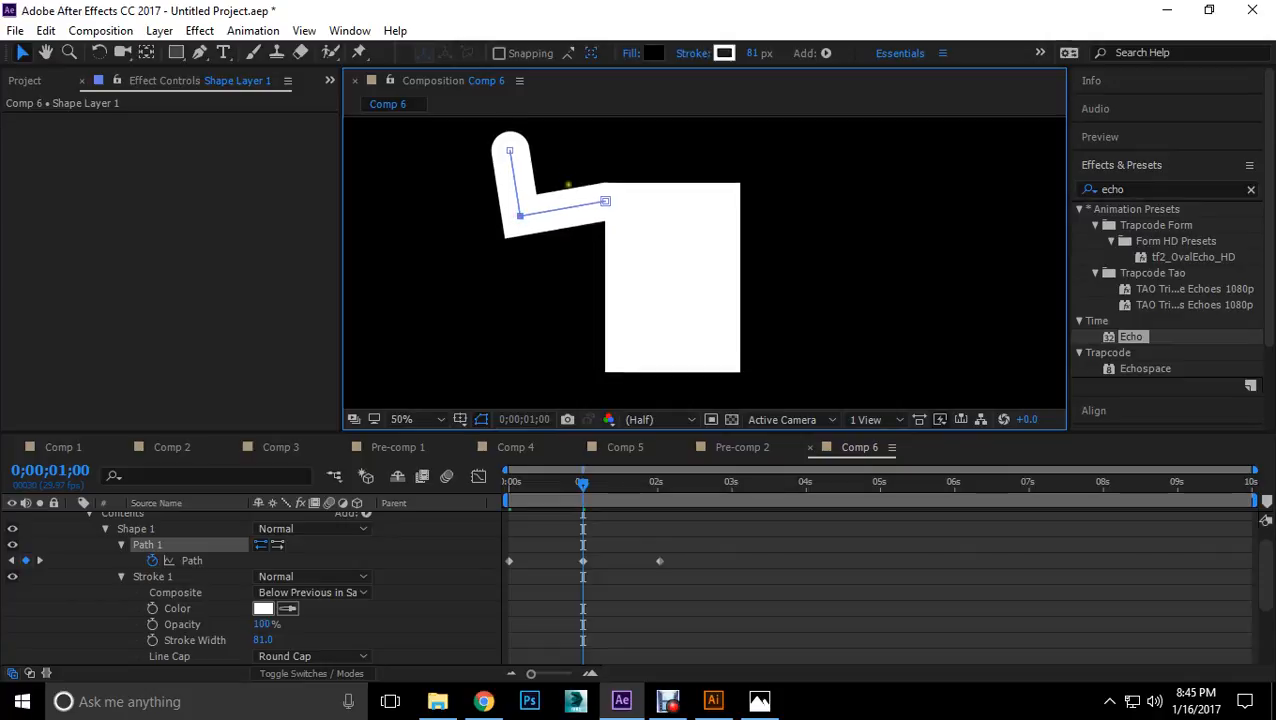
Step: Reposition the arm's elbow and outer end vertices at 0;00;01;00 so the upper arm is roughly horizontal and the forearm vertical
mouse_move(509, 209)
mouse_down()
mouse_move(527, 183)
mouse_move(513, 177)
mouse_up()
mouse_move(583, 483)
mouse_down()
mouse_move(657, 487)
mouse_move(507, 484)
mouse_move(584, 484)
mouse_up()
drag(511, 177, 506, 201)
mouse_move(587, 488)
mouse_down()
mouse_move(512, 485)
mouse_move(673, 483)
mouse_move(583, 483)
mouse_up()
drag(507, 201, 505, 177)
drag(520, 274, 513, 258)
drag(505, 177, 509, 153)
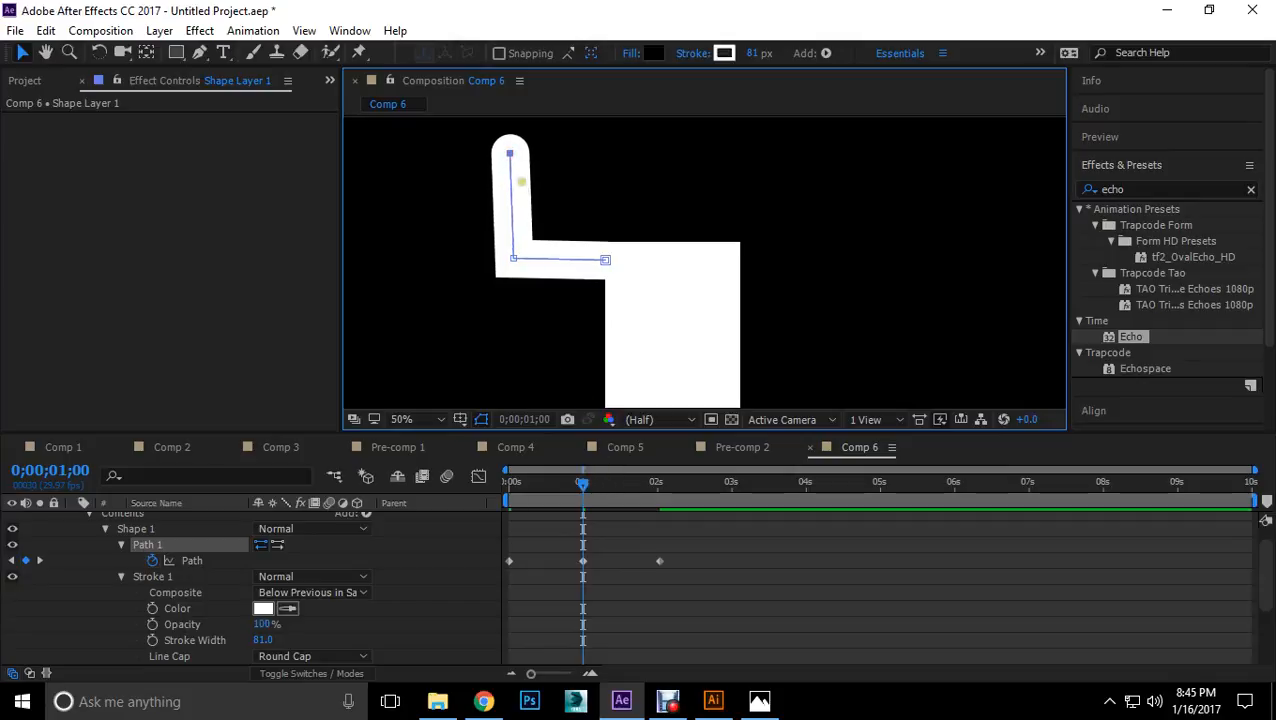
Step: Compress the three Path keyframes proportionally so the last one falls at about 0;00;01;00
drag(582, 483, 652, 495)
click(689, 575)
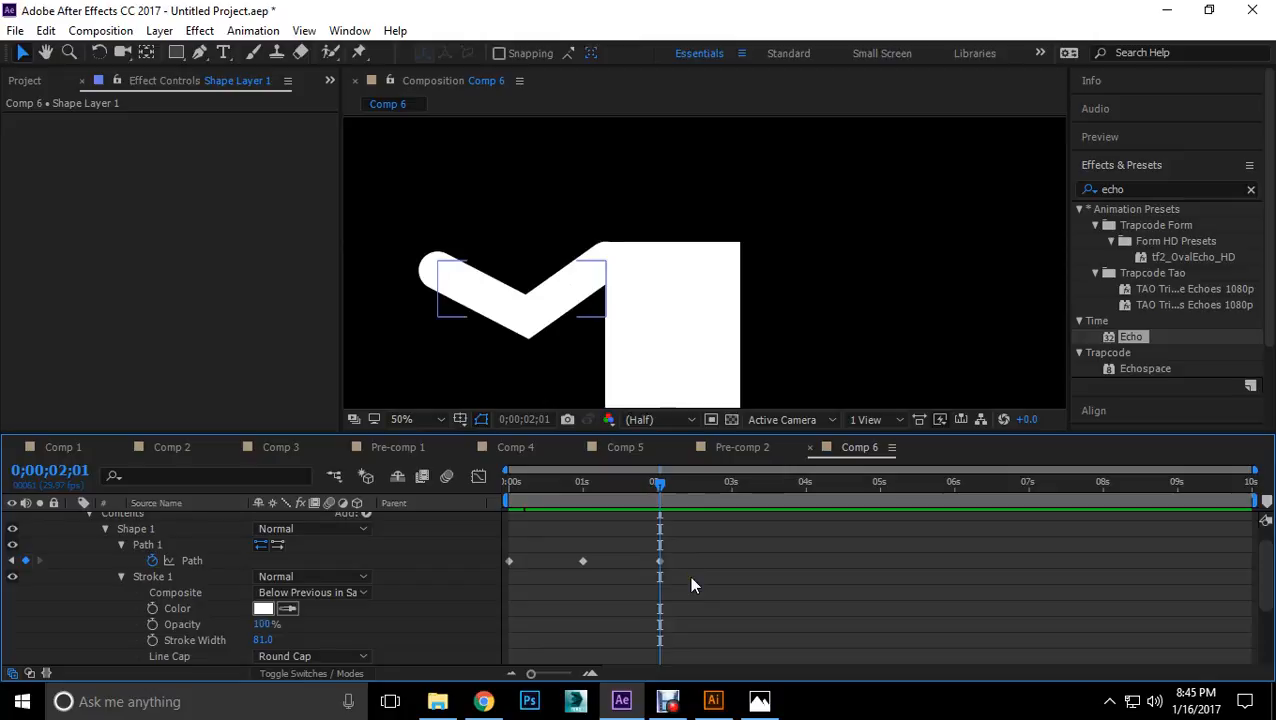
scroll(785, 325, down, 2)
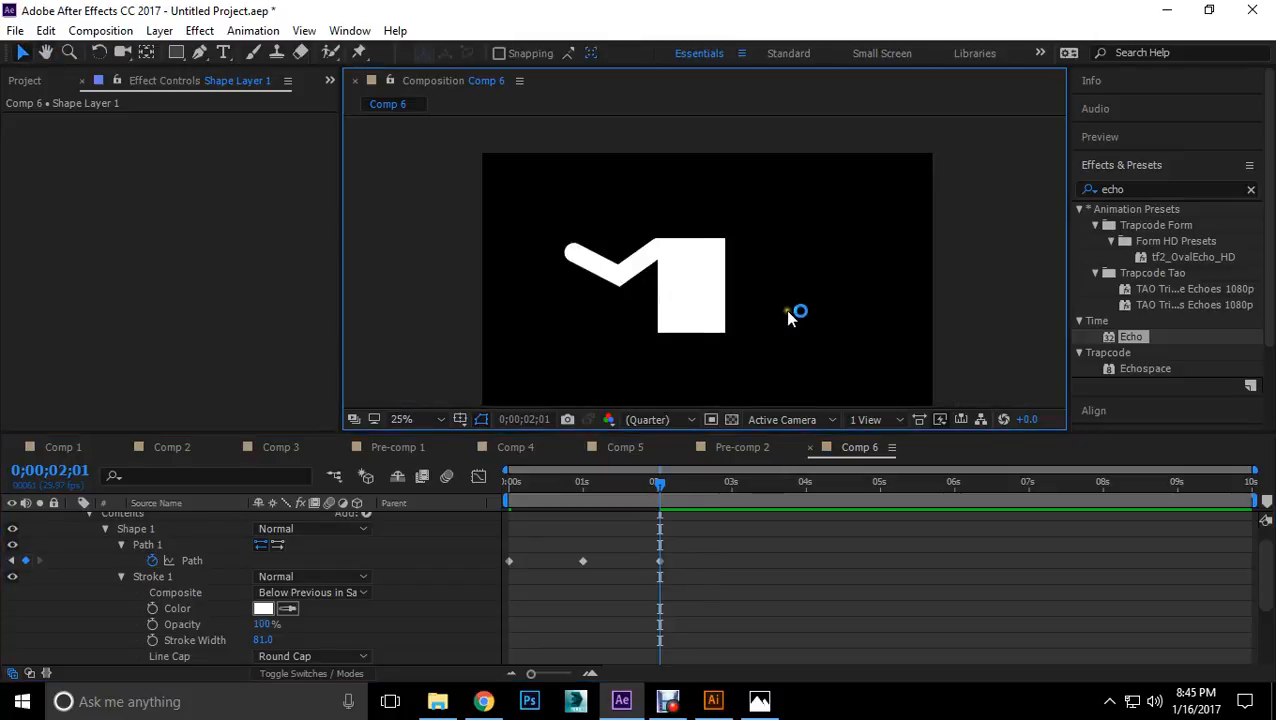
click(697, 555)
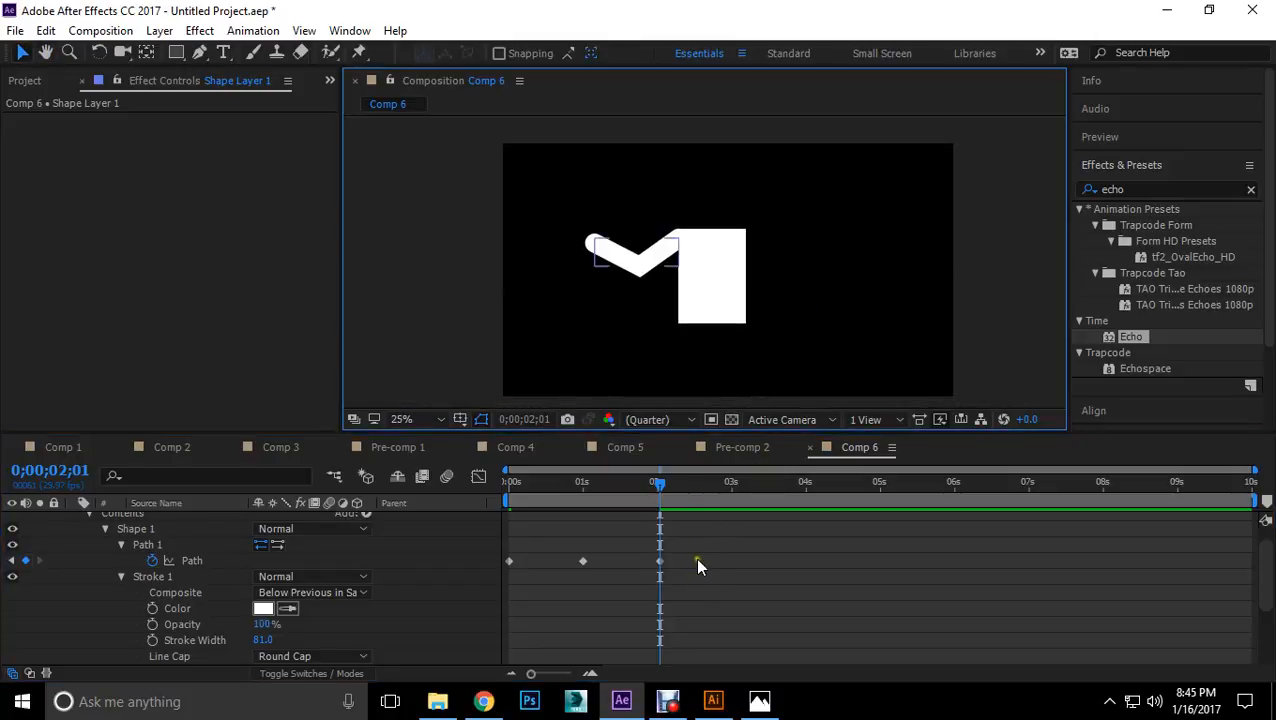
drag(661, 485, 683, 485)
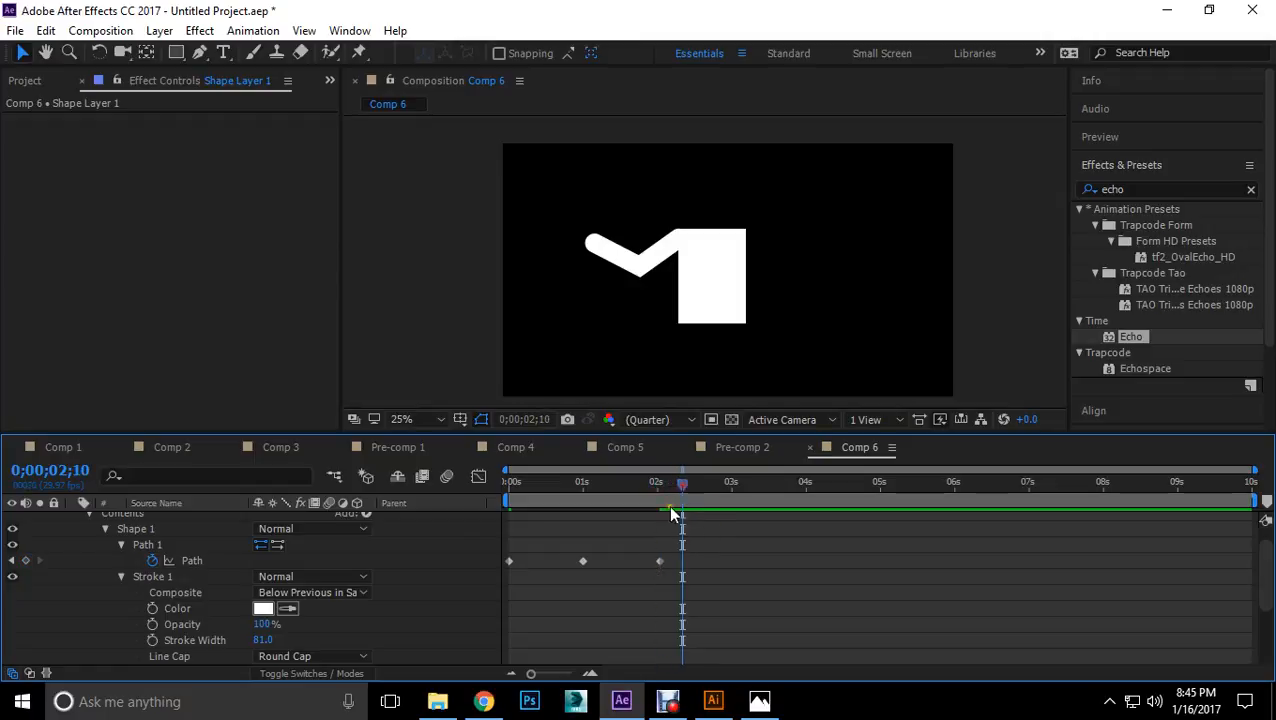
drag(658, 561, 517, 572)
Step: Apply Rove Across Time to the three selected Path keyframes
right_click(583, 566)
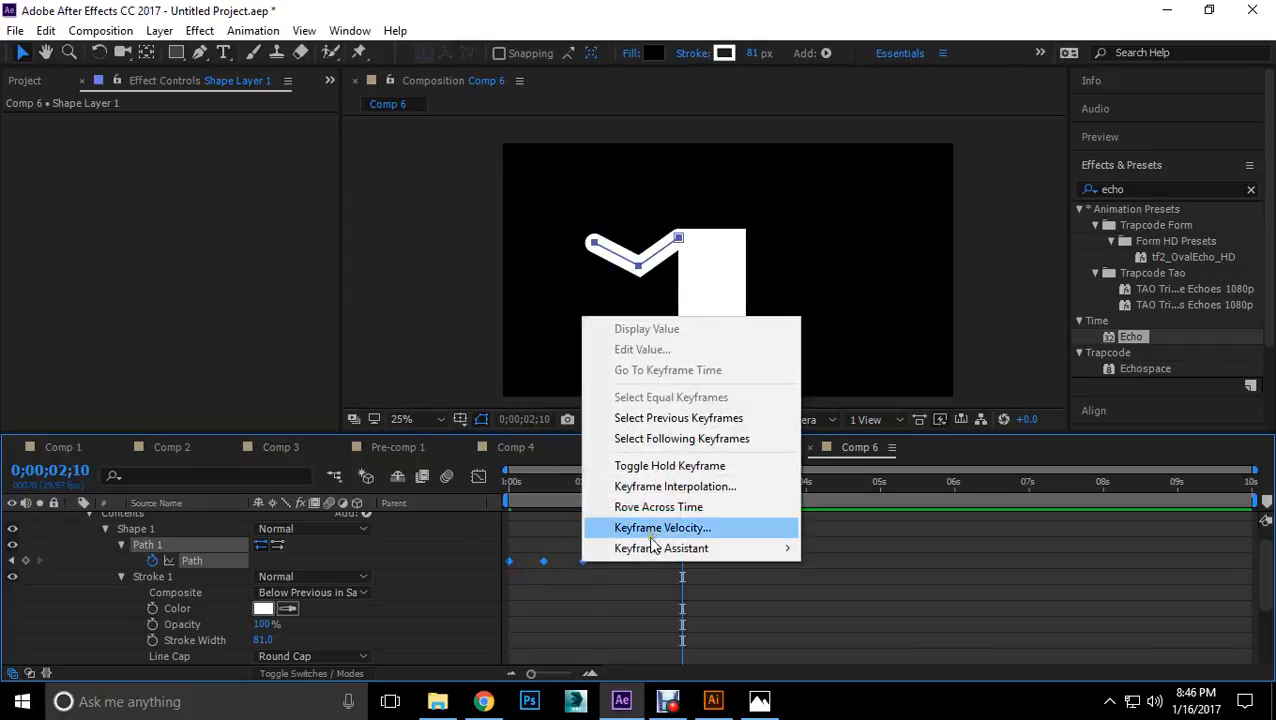
click(655, 507)
click(623, 582)
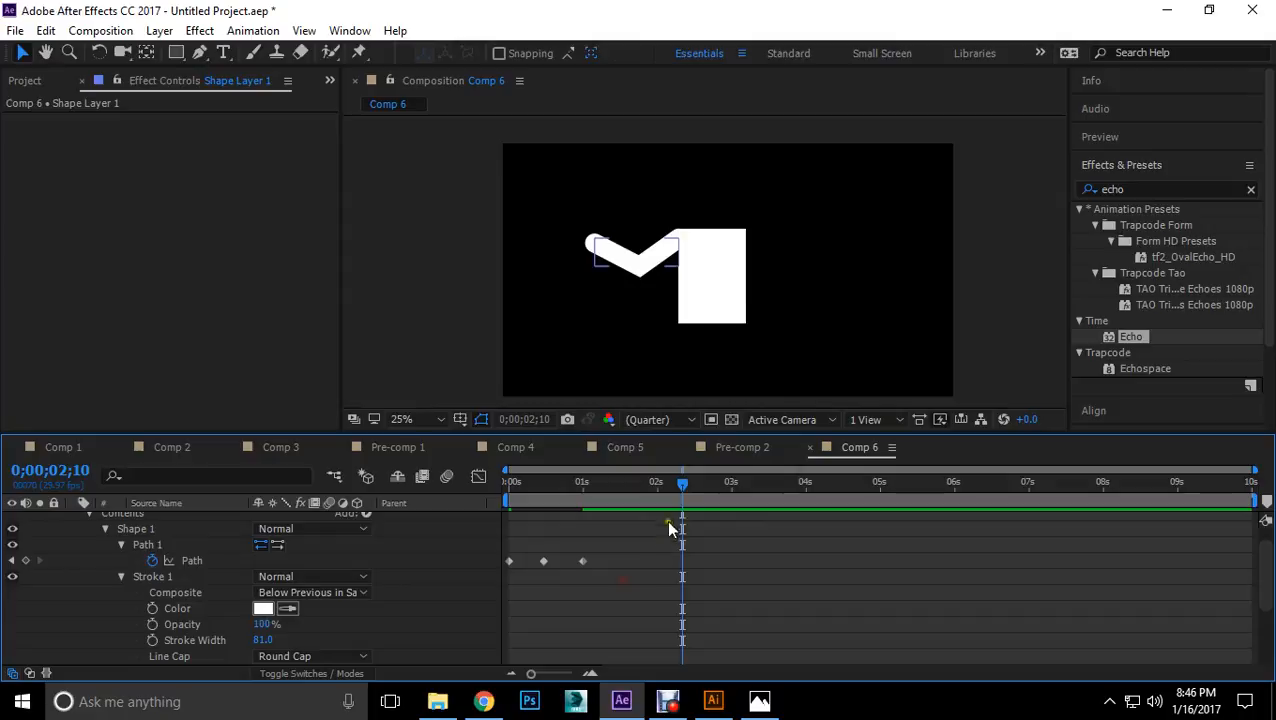
Step: Preview the arm animation from 0;00;00;00 and park the current time at 0;00;01;01
drag(680, 484, 474, 486)
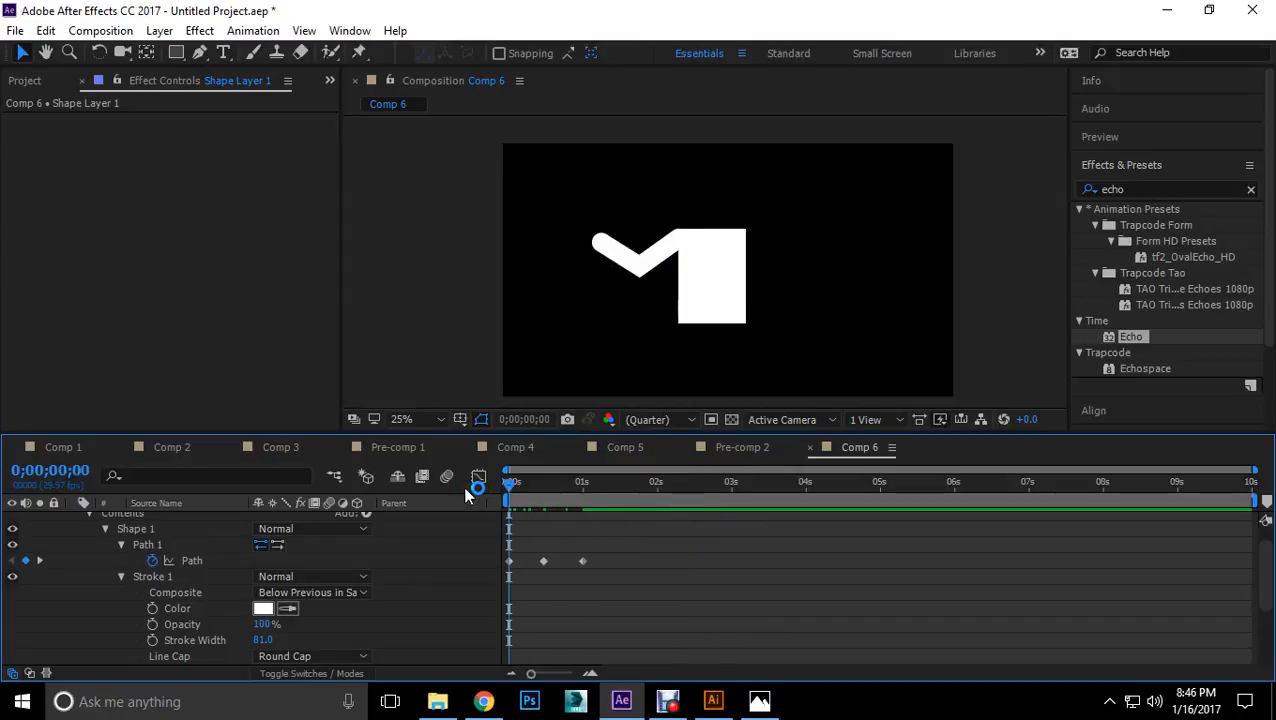
key(space)
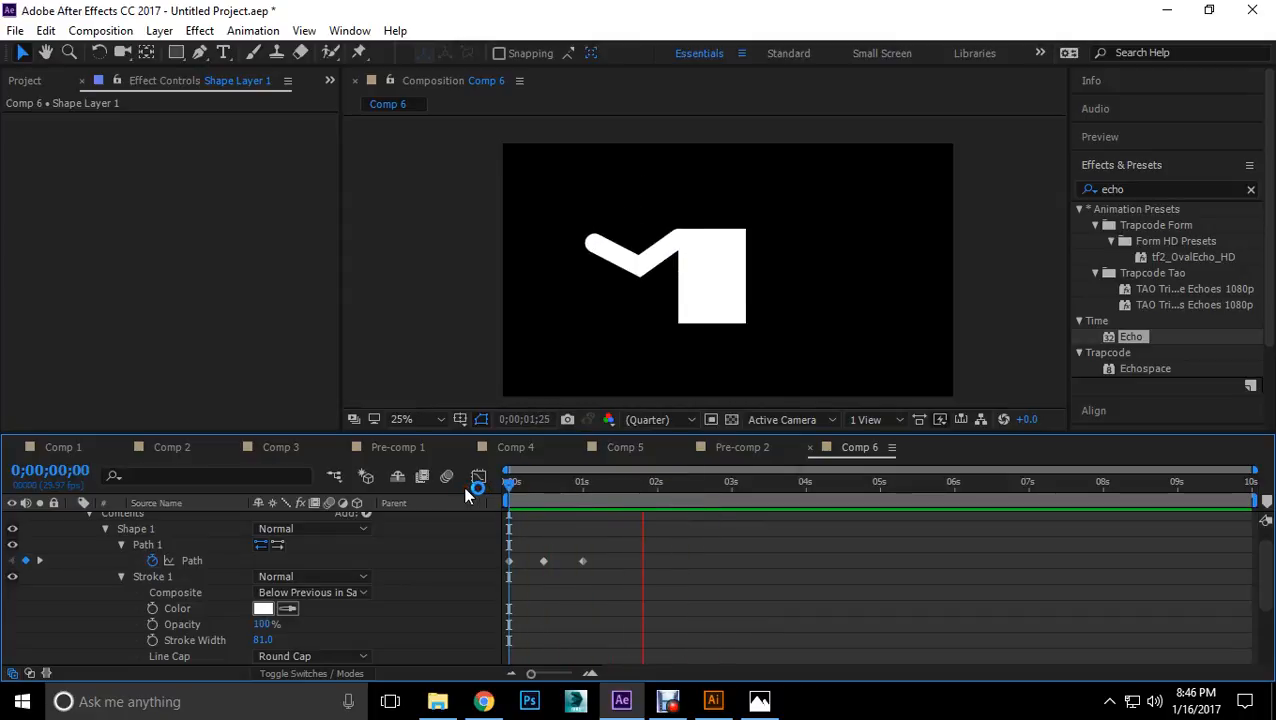
drag(721, 490, 583, 490)
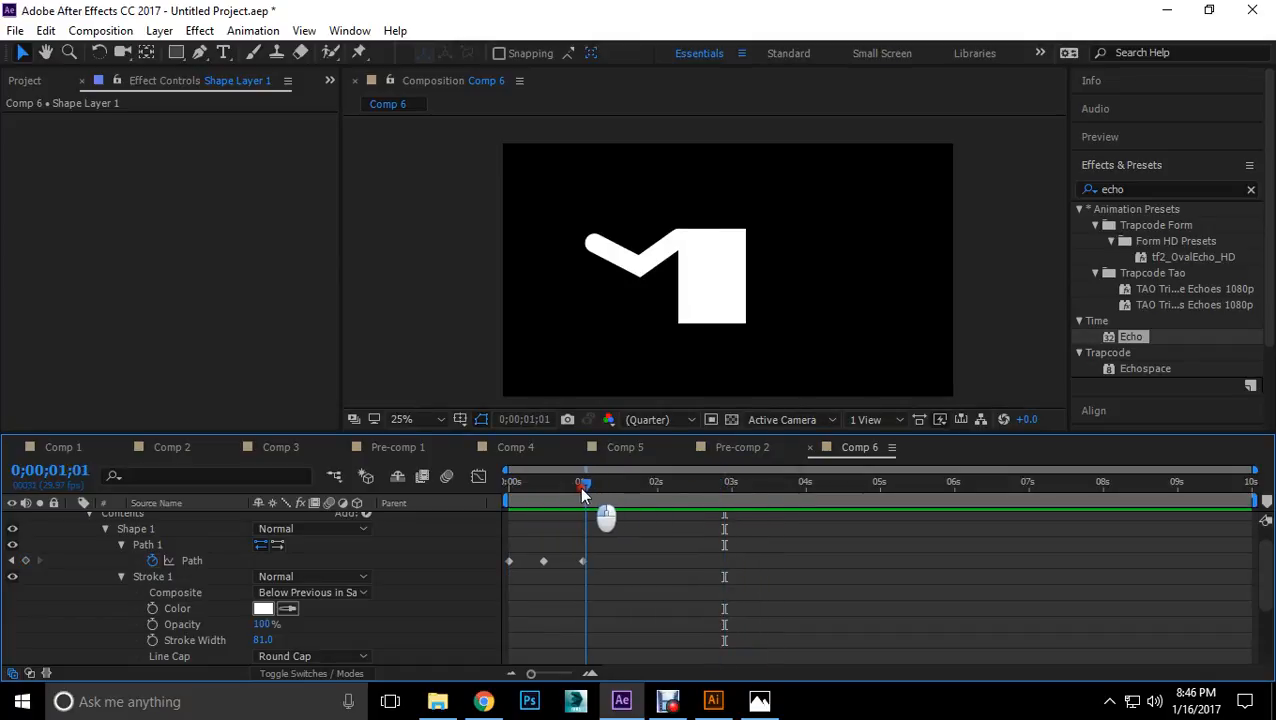
Step: Copy the first two Path keyframes of the arm
click(543, 561)
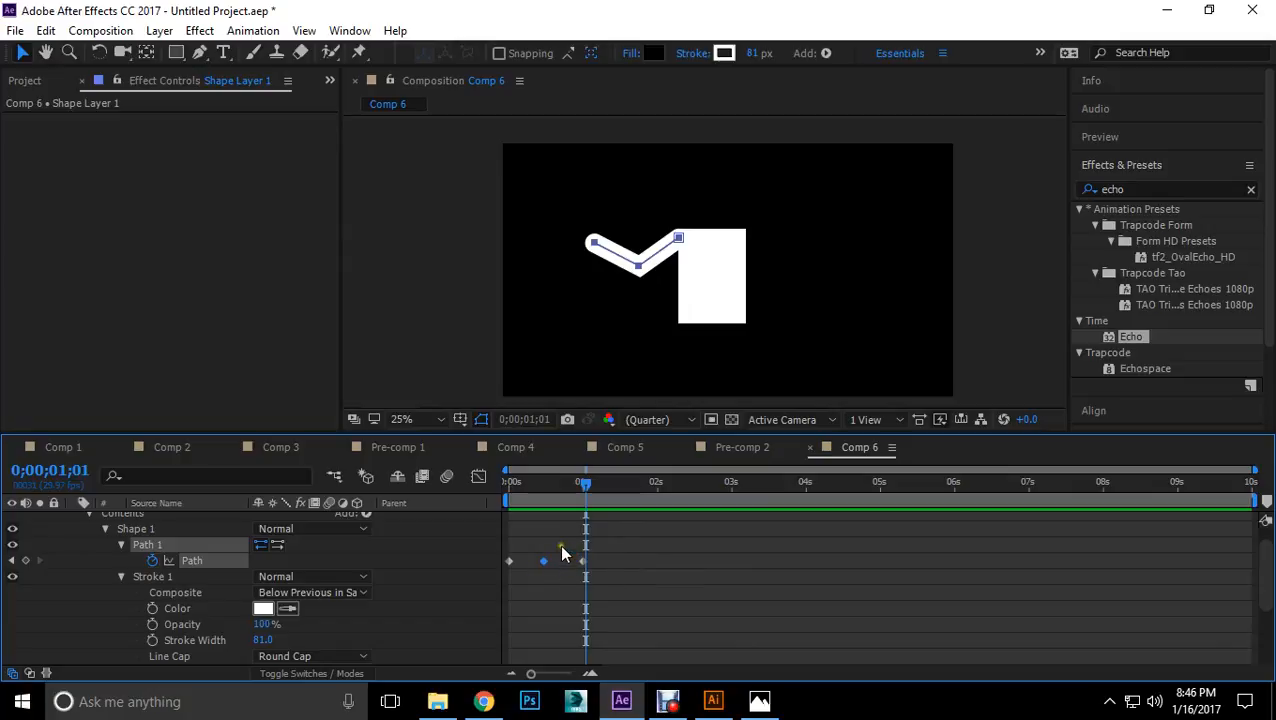
right_click(543, 561)
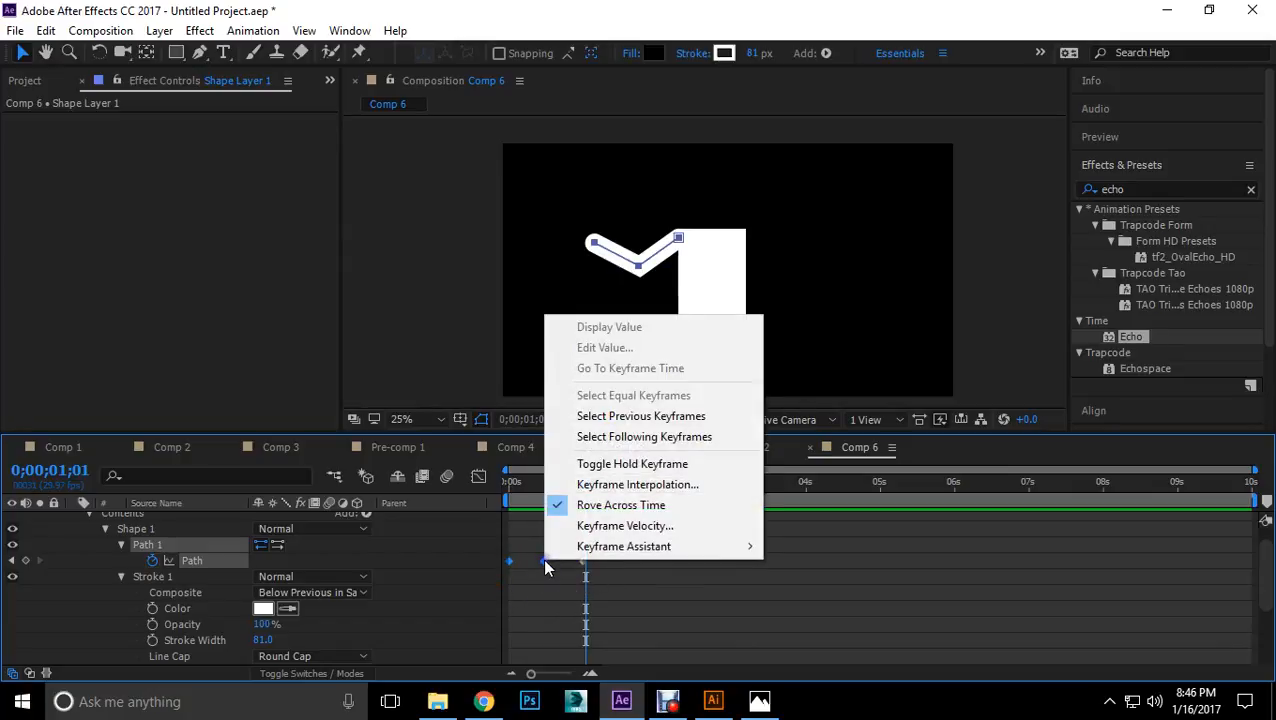
click(547, 578)
drag(551, 577, 487, 540)
click(46, 30)
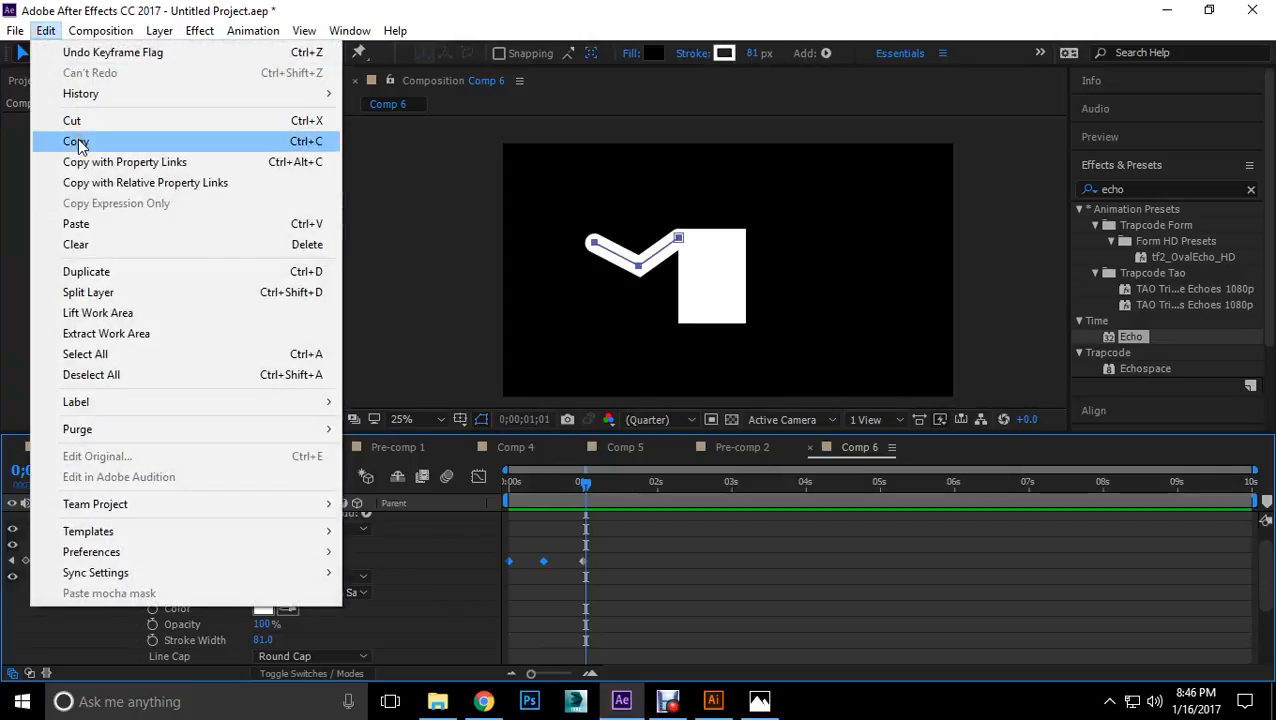
click(77, 143)
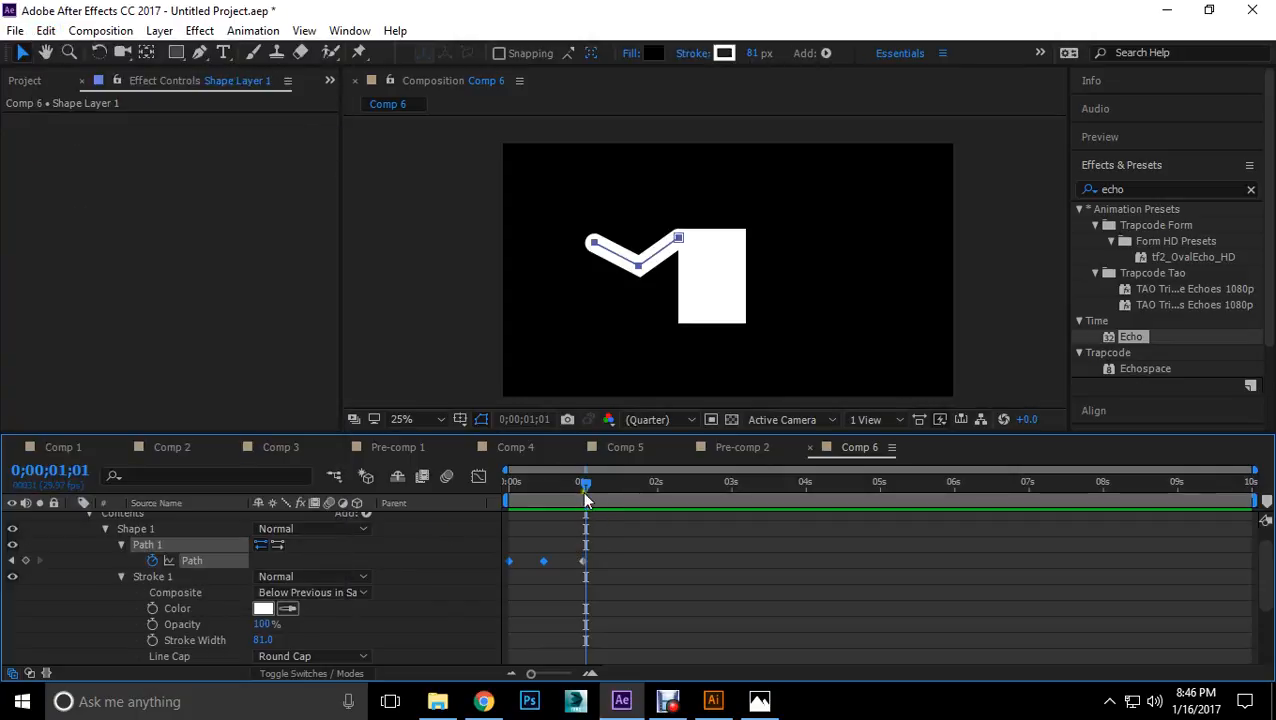
Step: Paste the copied Path keyframes at 0;00;01;13 and two more times, spaced about one second apart
click(615, 483)
key(ctrl+v)
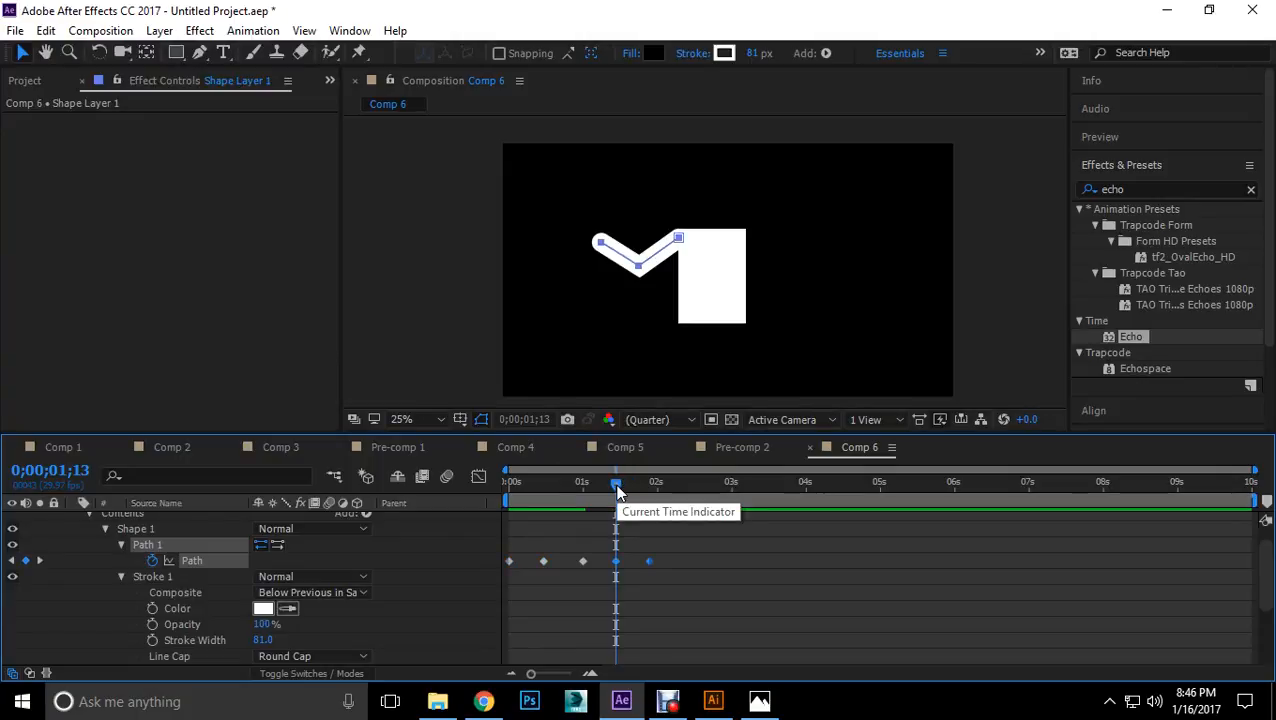
drag(617, 490, 786, 518)
key(ctrl+v)
key(ctrl+v)
click(849, 561)
click(797, 561)
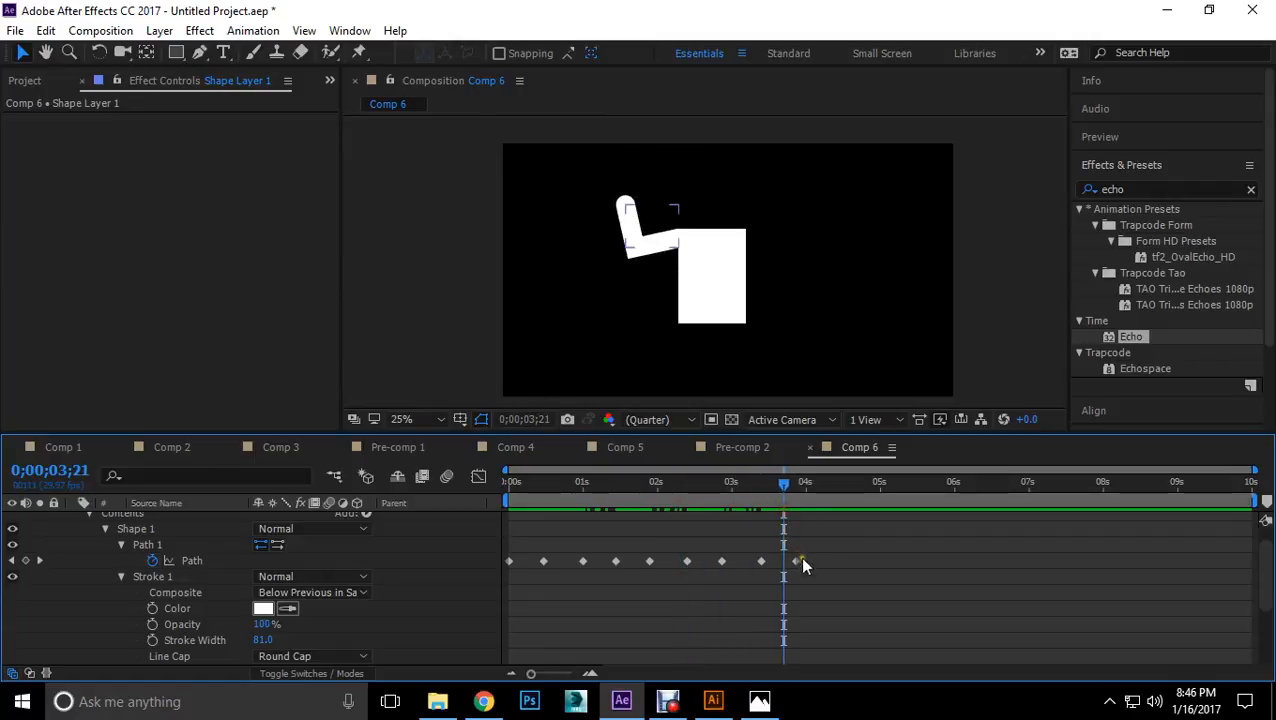
Step: Shift the Path keyframes closer together and compress the whole set to span about the first 1.5 seconds
mouse_move(543, 561)
mouse_down()
mouse_move(524, 561)
mouse_move(609, 567)
mouse_move(563, 569)
mouse_up()
drag(649, 561, 592, 566)
drag(722, 561, 603, 567)
drag(761, 561, 490, 590)
right_click(580, 560)
click(628, 568)
Step: Apply Rove Across Time to the second-to-last Path keyframe
click(617, 561)
click(610, 561)
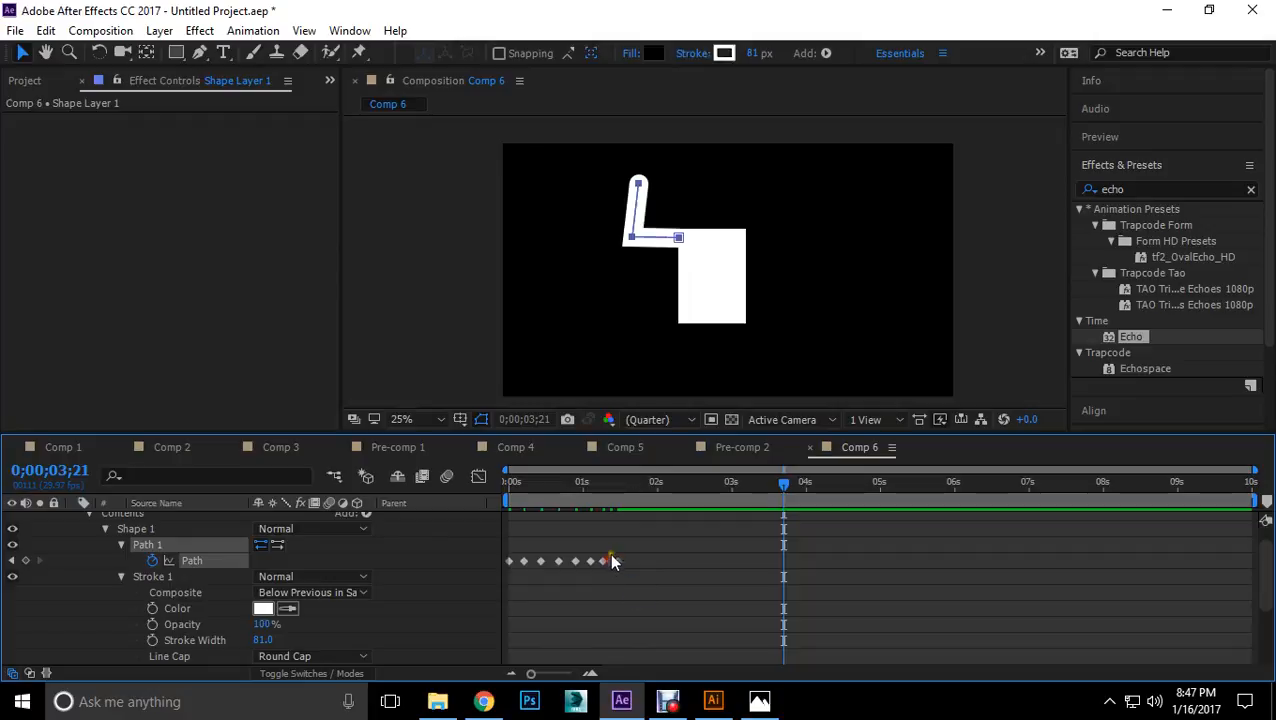
right_click(613, 561)
click(660, 502)
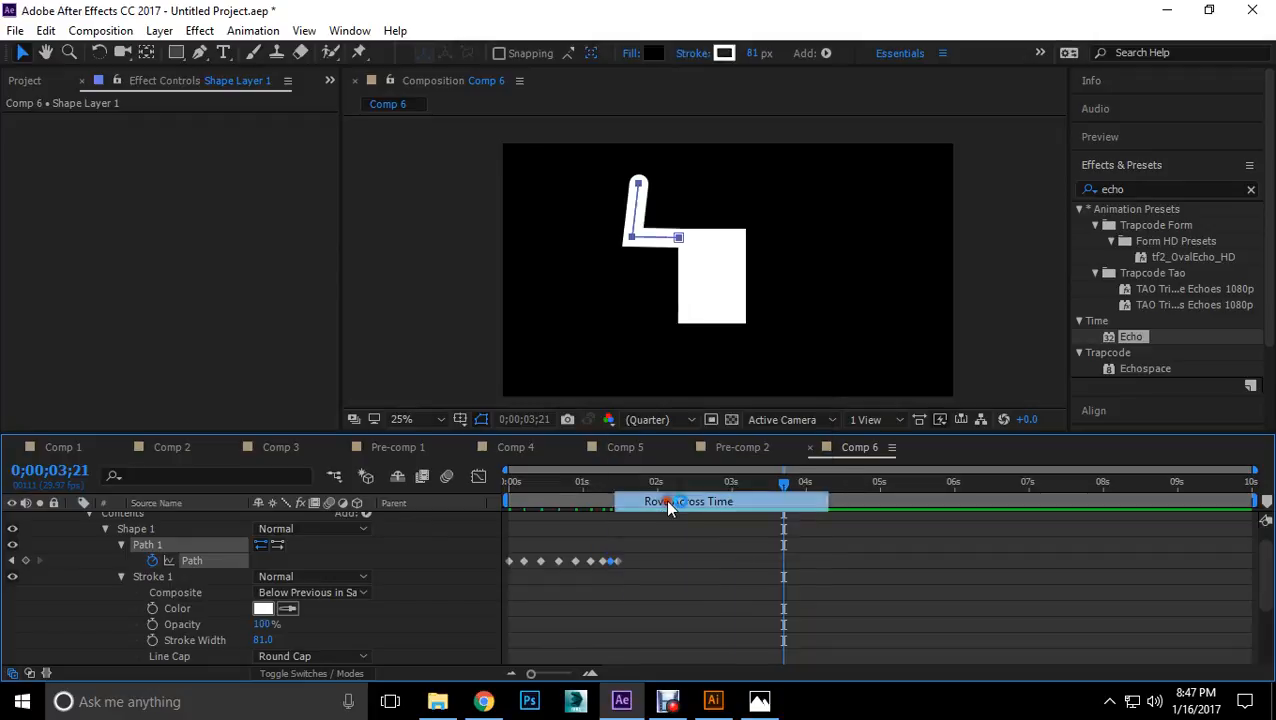
click(633, 568)
Step: Apply Rove Across Time to the intermediate Path keyframes and repeat the command on the full keyframe selection
drag(616, 582, 530, 578)
right_click(535, 565)
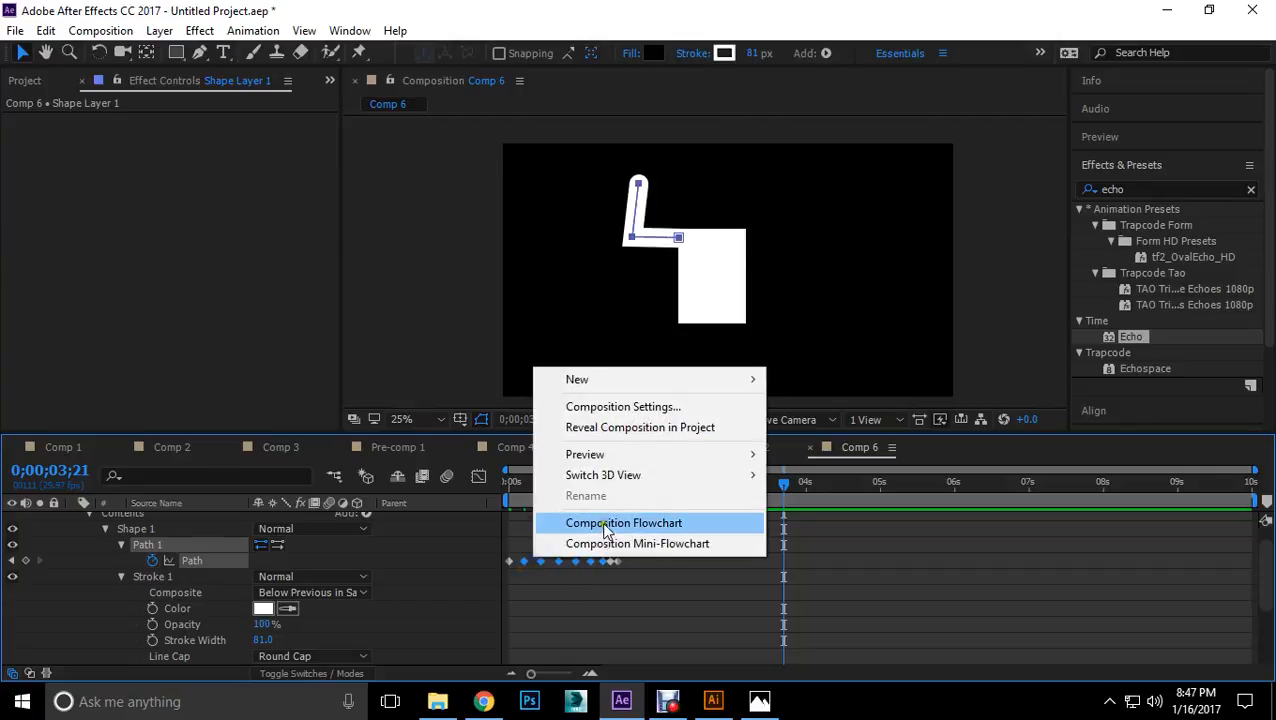
right_click(561, 566)
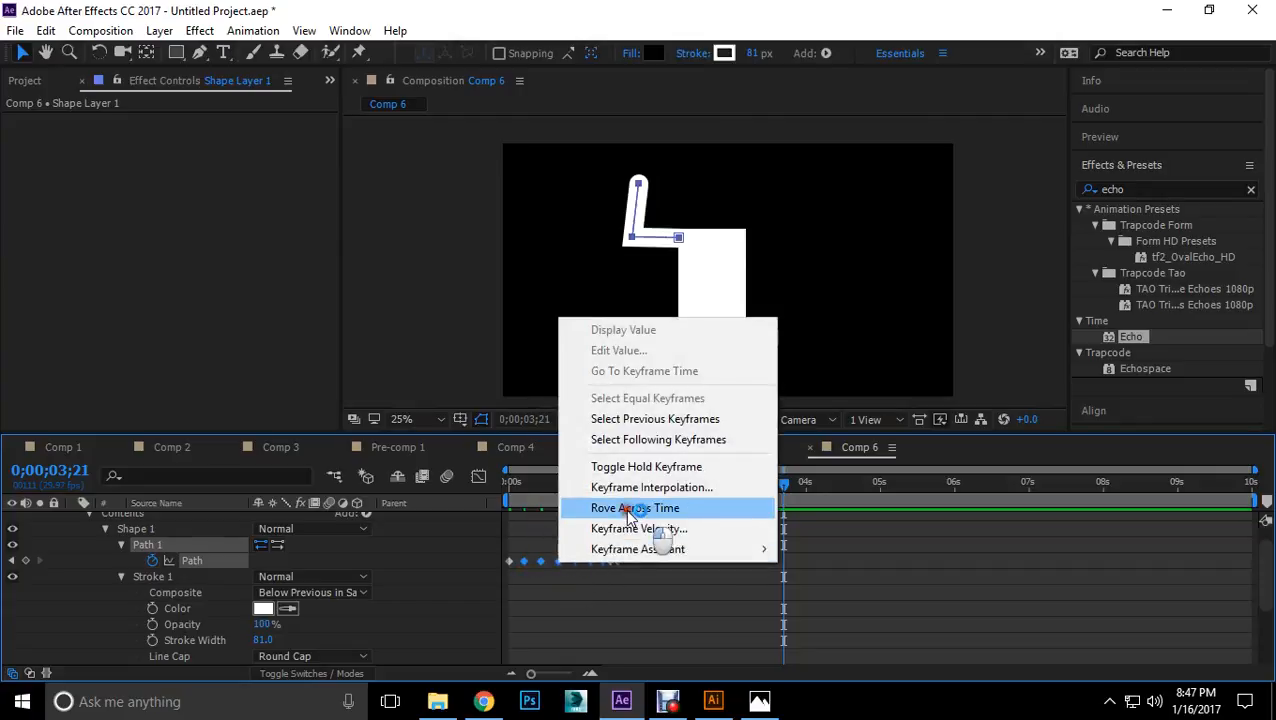
click(625, 508)
drag(656, 548, 515, 564)
right_click(521, 560)
click(605, 507)
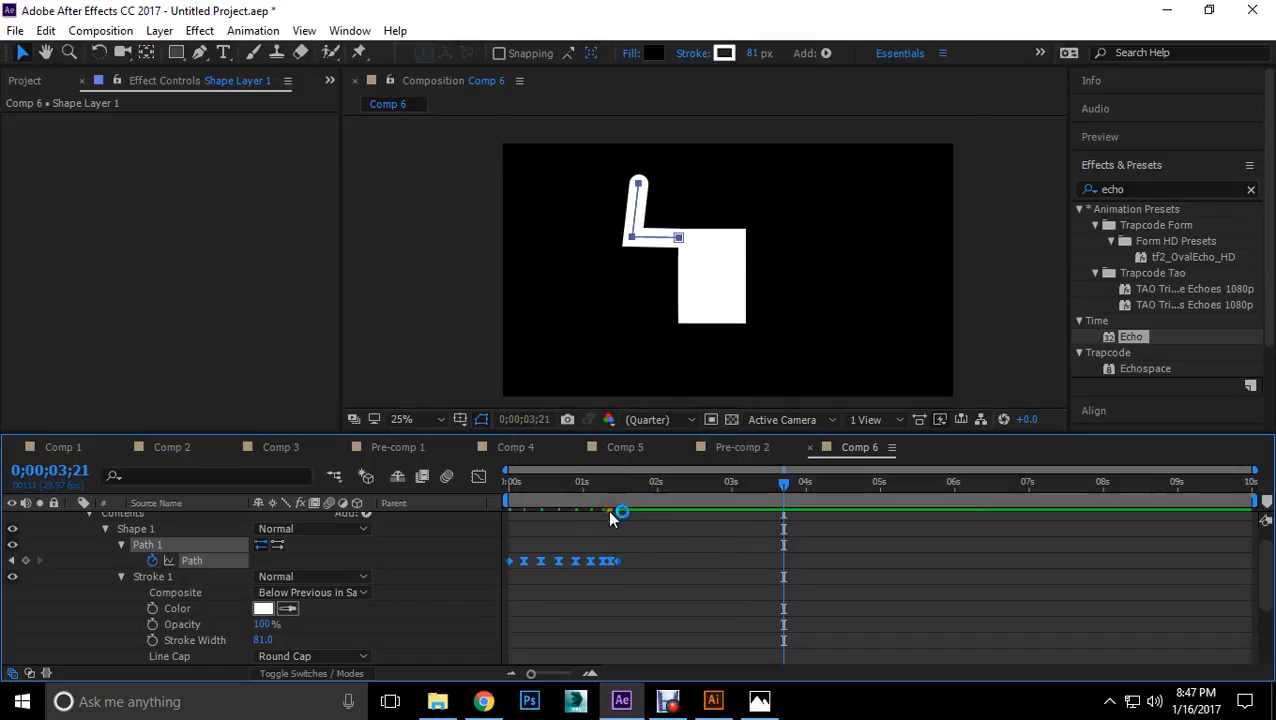
click(645, 572)
Step: Space the Path keyframes evenly, with the last one at about 0;00;01;13
scroll(578, 559, up, 1)
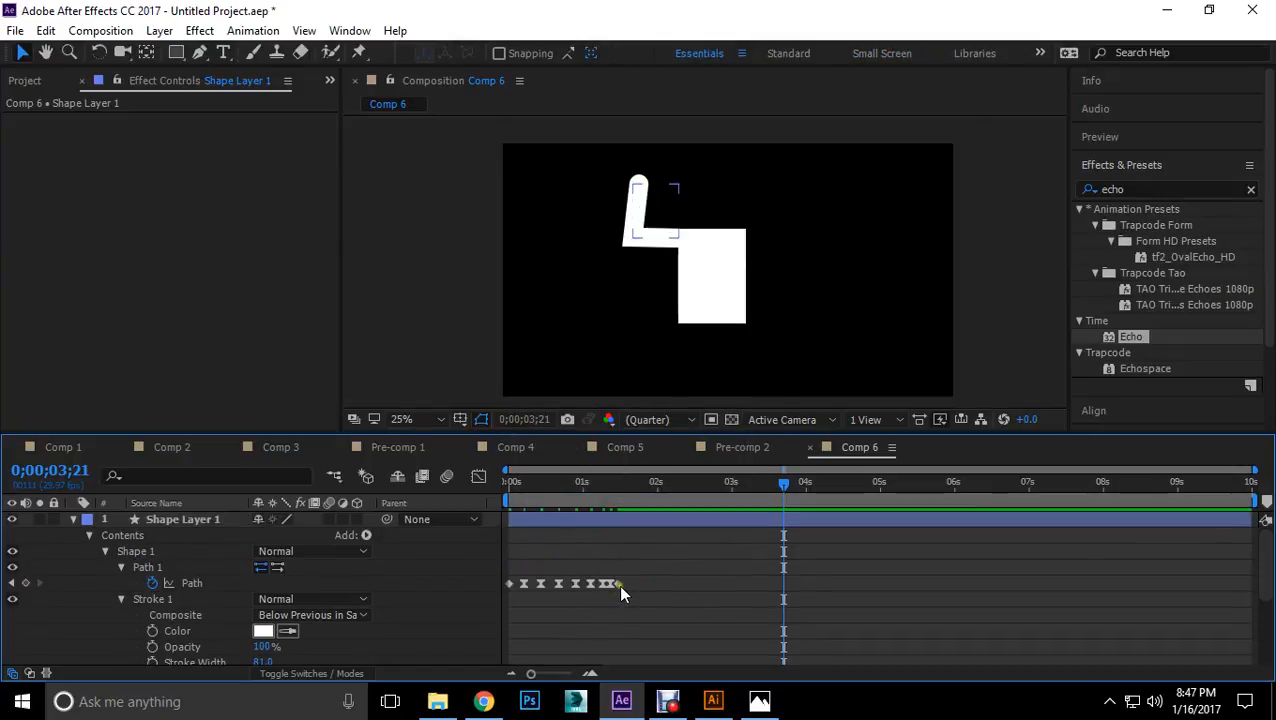
click(620, 583)
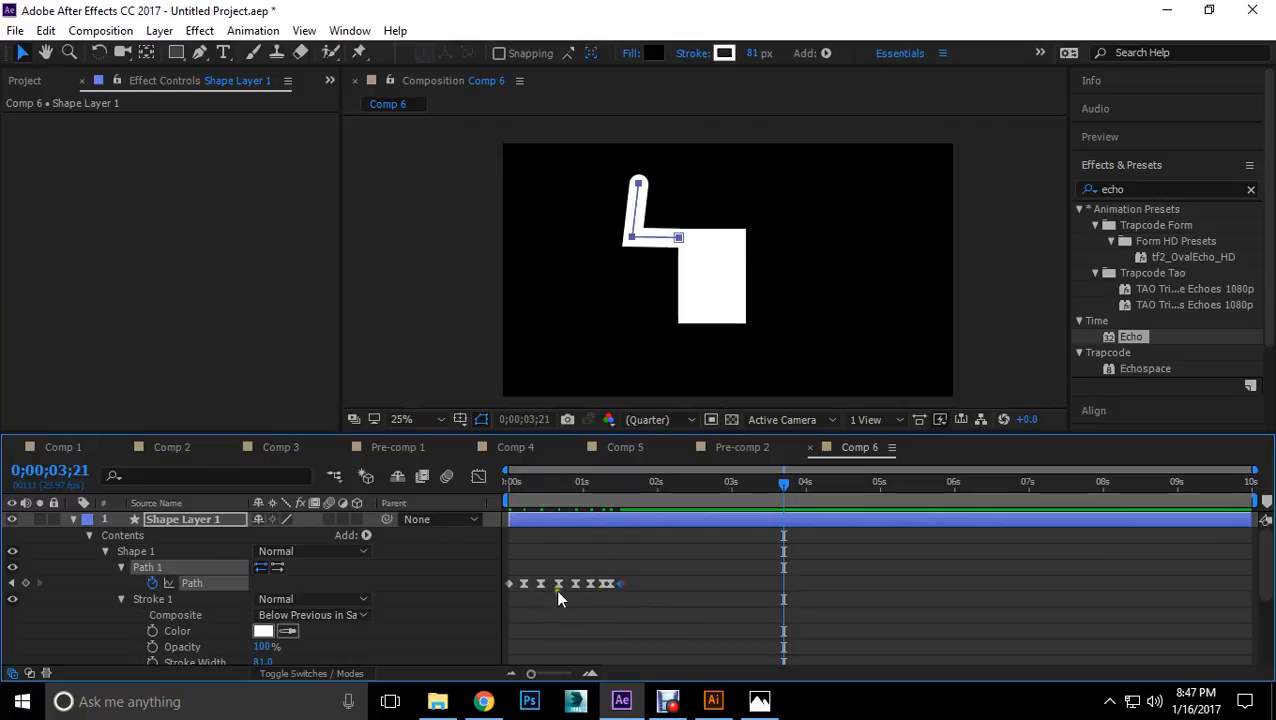
drag(539, 584, 615, 584)
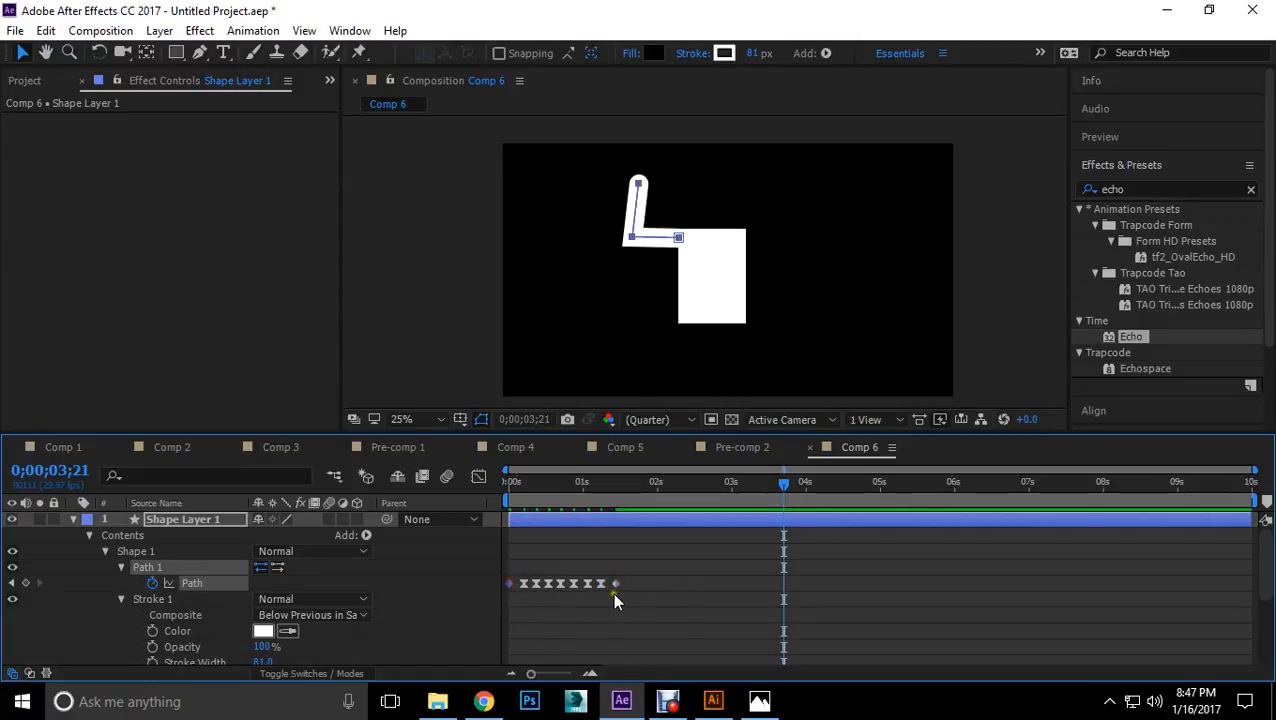
Step: Apply Easy Ease to the first and last Path keyframes and preview the animation from 0;00;00;00
right_click(614, 582)
mouse_move(699, 575)
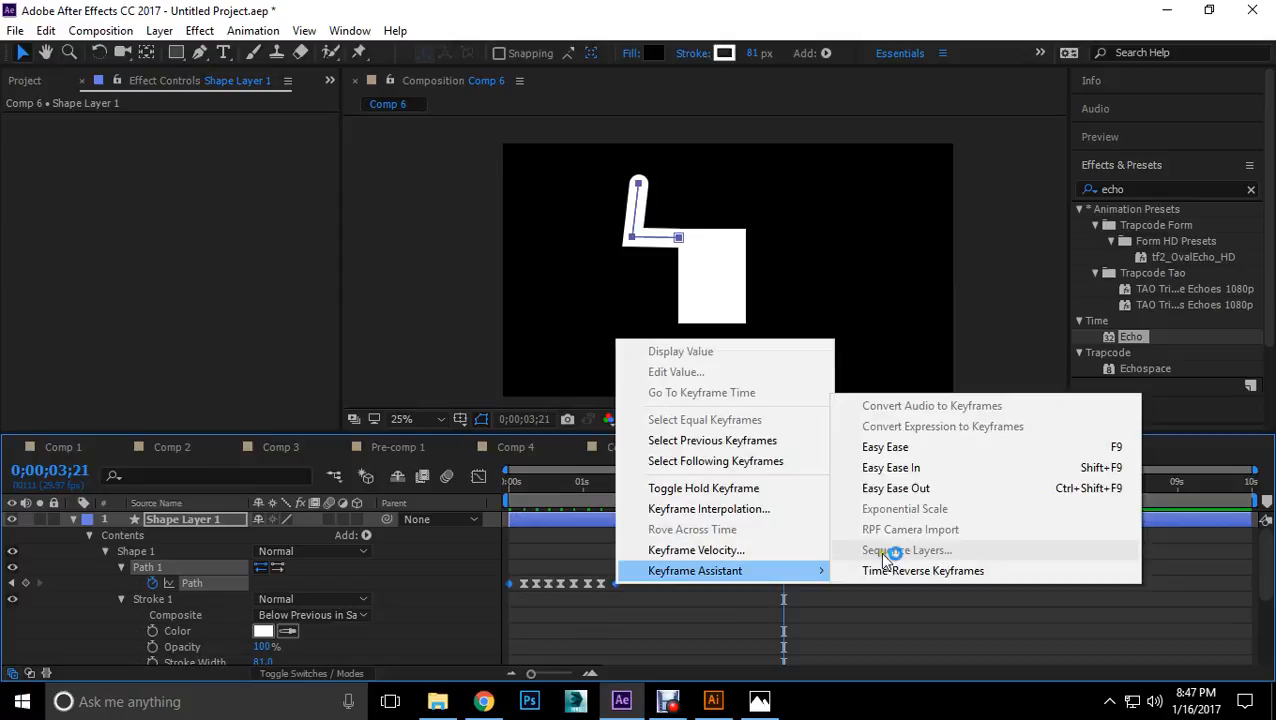
click(884, 447)
drag(783, 490, 440, 482)
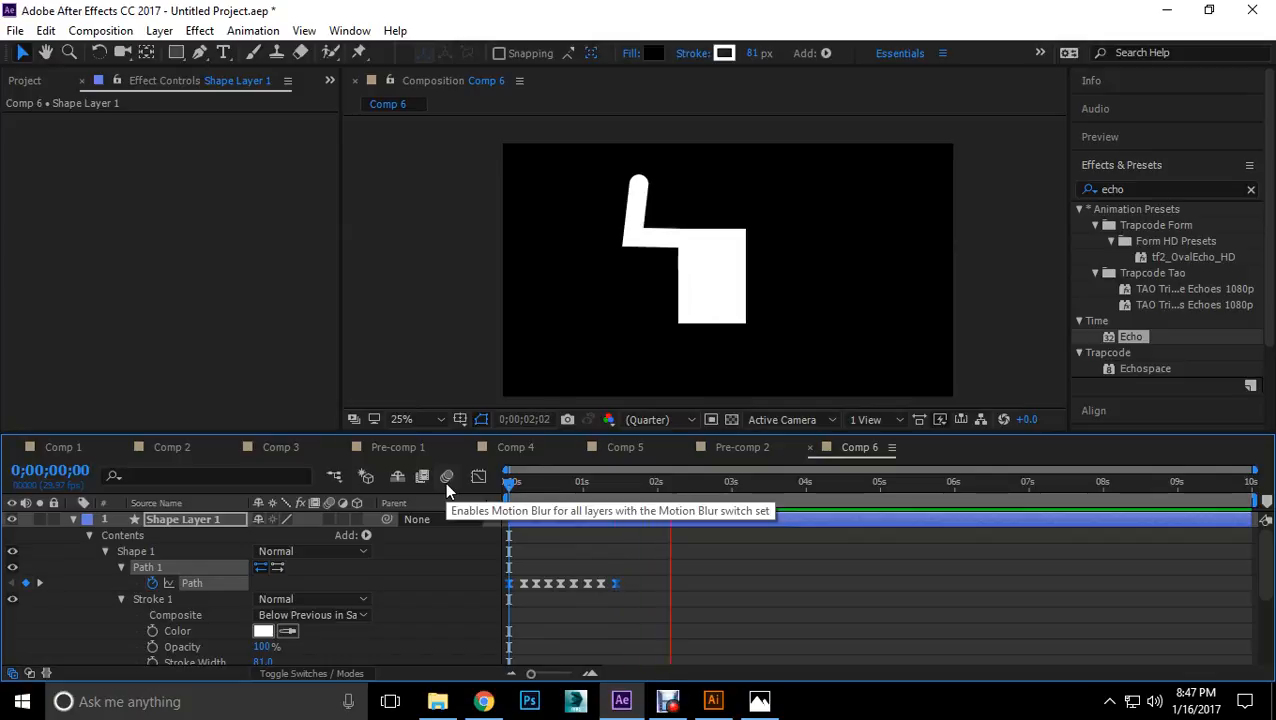
Step: Replay the waving-arm animation in Comp 6 and stop playback
key(space)
key(space)
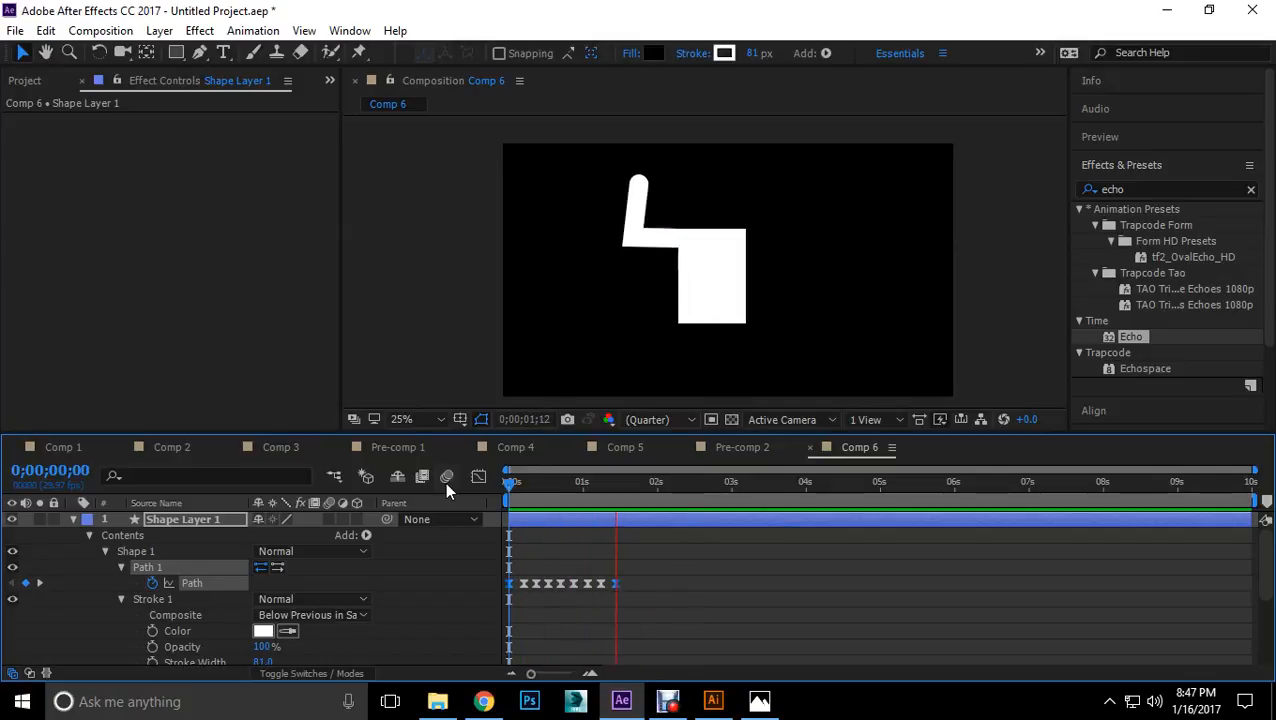
key(space)
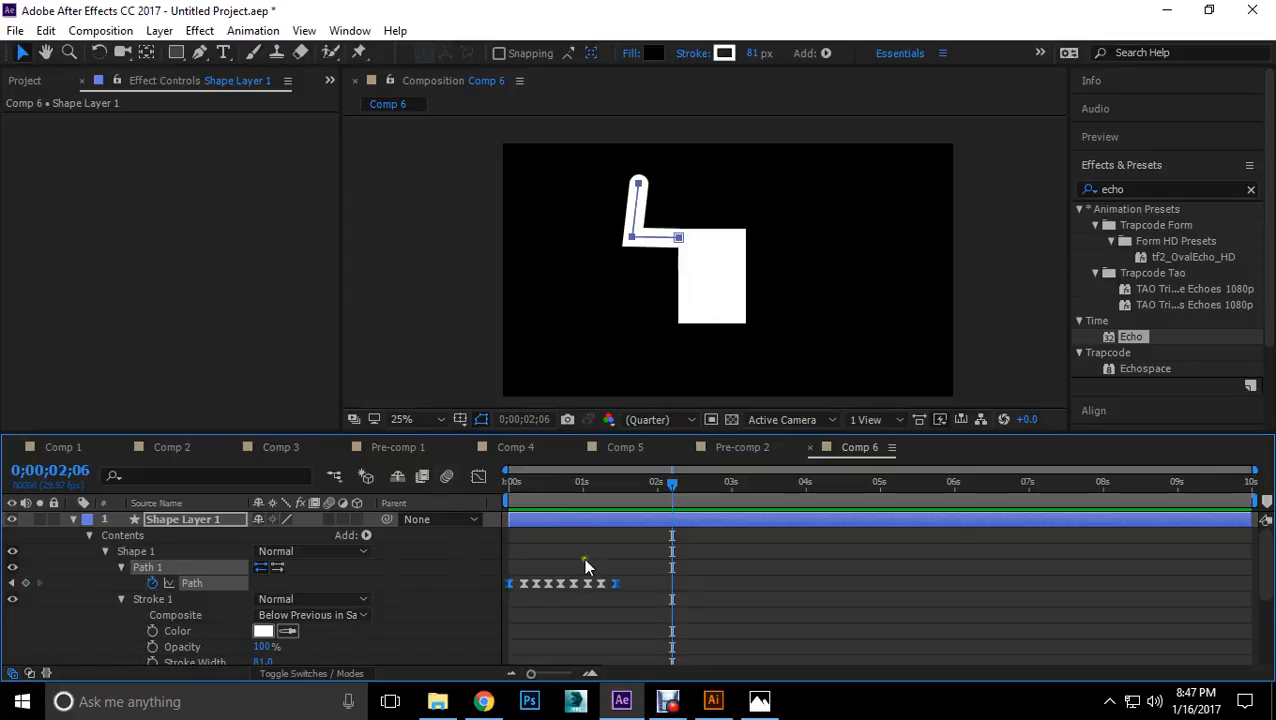
Step: Space the Path keyframes evenly five frames apart, ending at 0;00;01;10, and preview from 0;00;00;00
drag(521, 568, 627, 604)
drag(535, 675, 553, 675)
drag(542, 584, 535, 584)
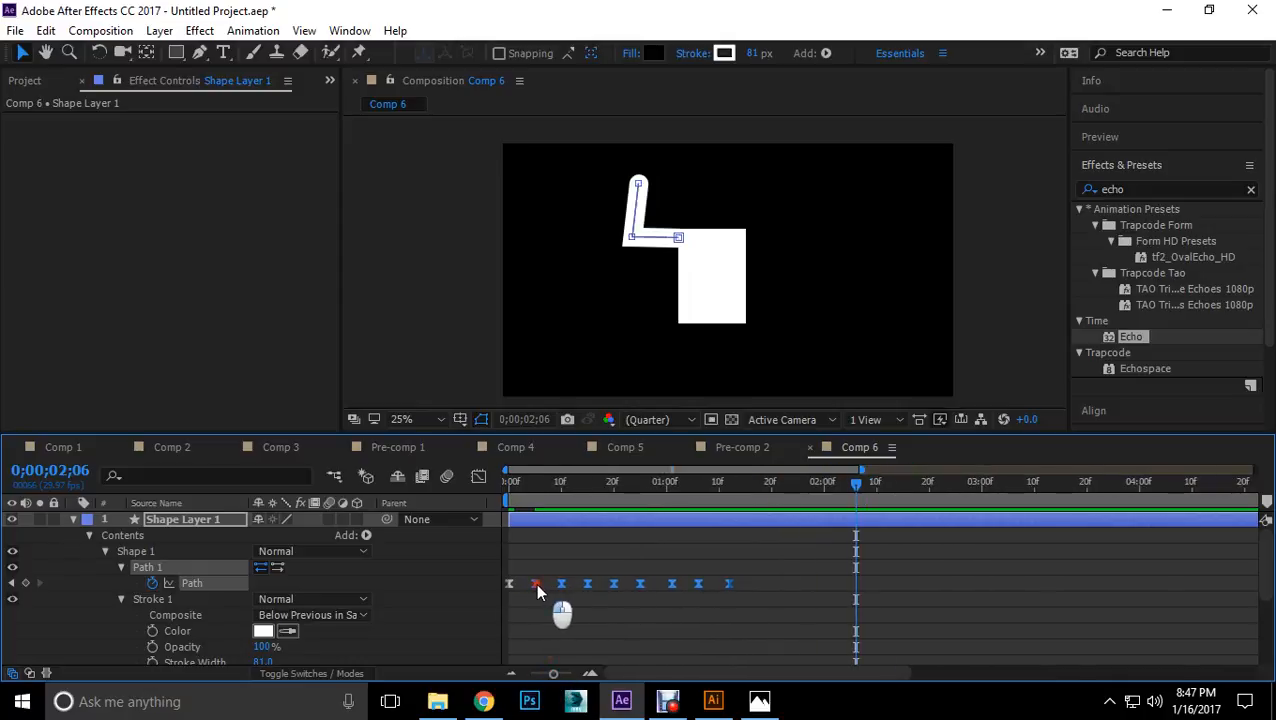
click(731, 586)
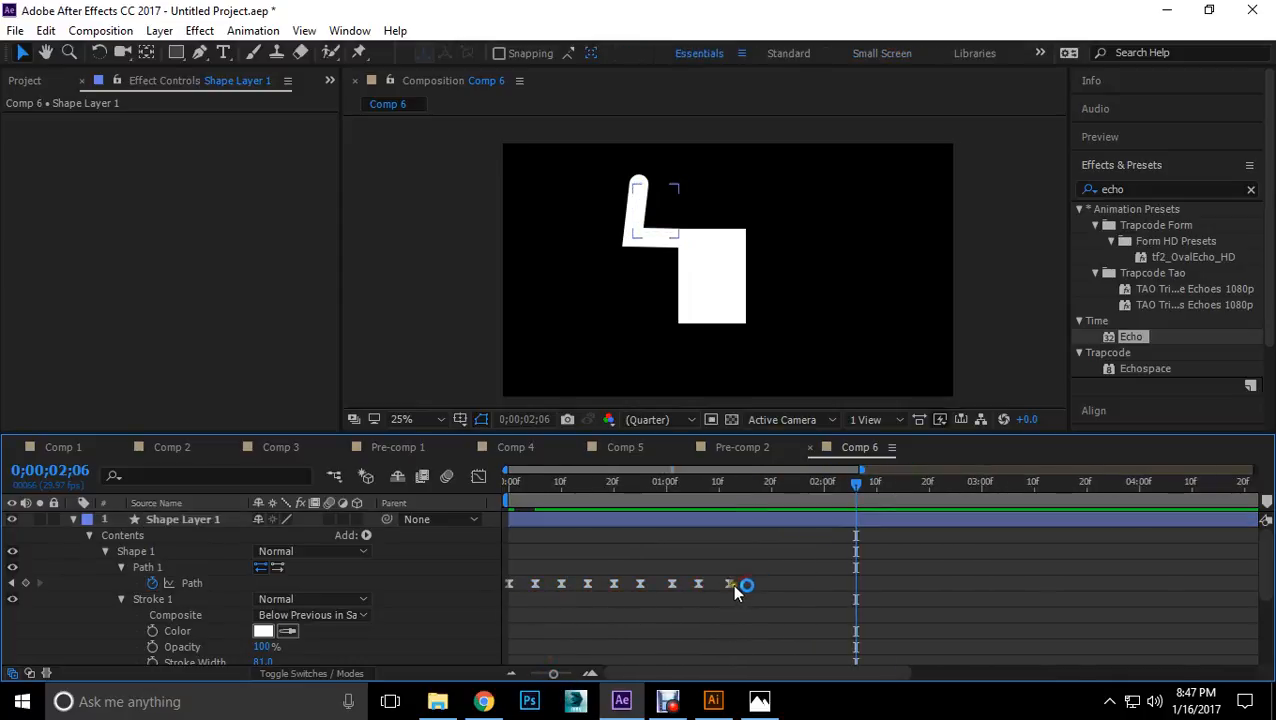
drag(731, 588, 725, 583)
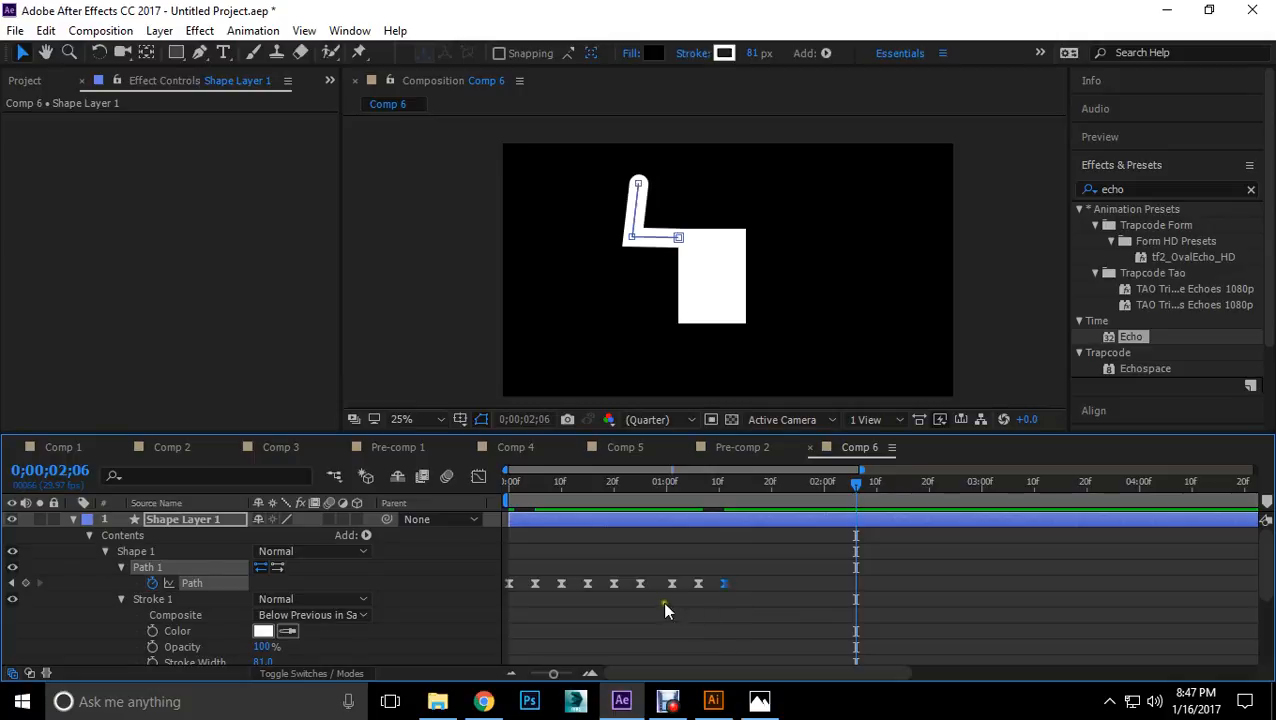
drag(657, 558, 770, 624)
drag(669, 583, 667, 584)
click(737, 567)
drag(829, 503, 437, 495)
key(space)
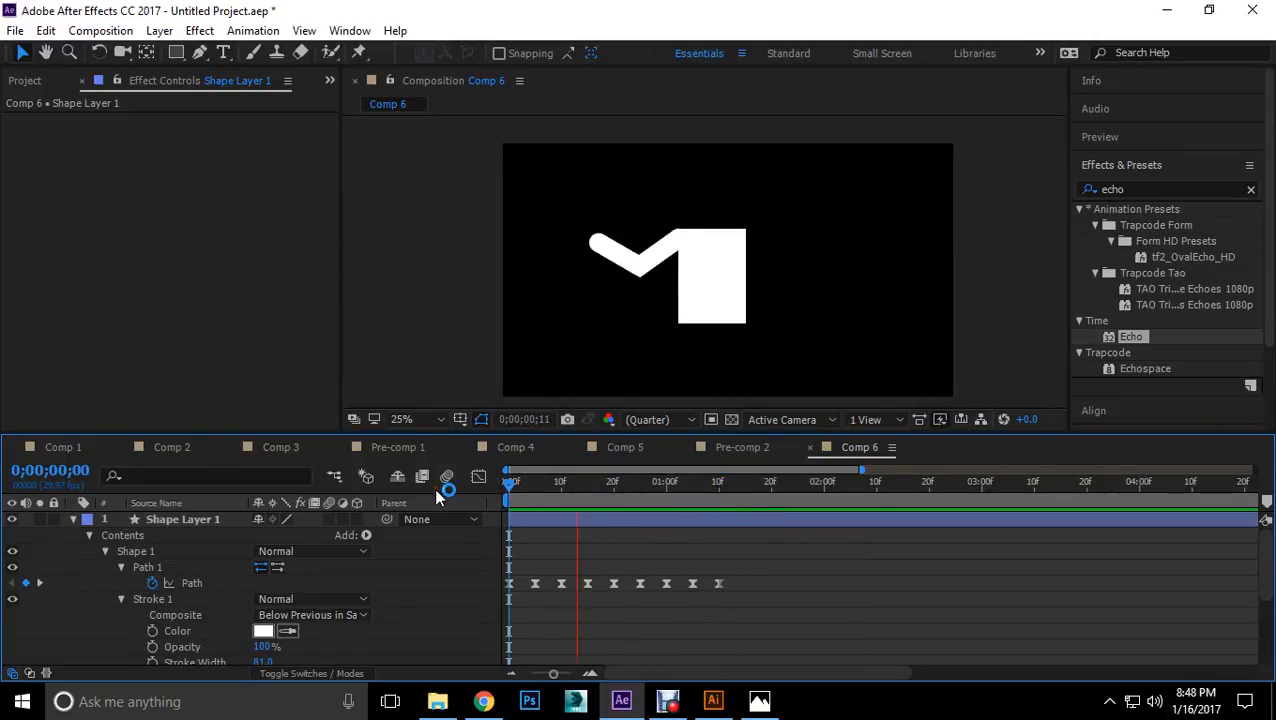
key(space)
Step: Copy the first Path keyframe to 0;00;01;15 to end the wave, and preview and scrub through the animation
drag(928, 490, 734, 486)
click(511, 586)
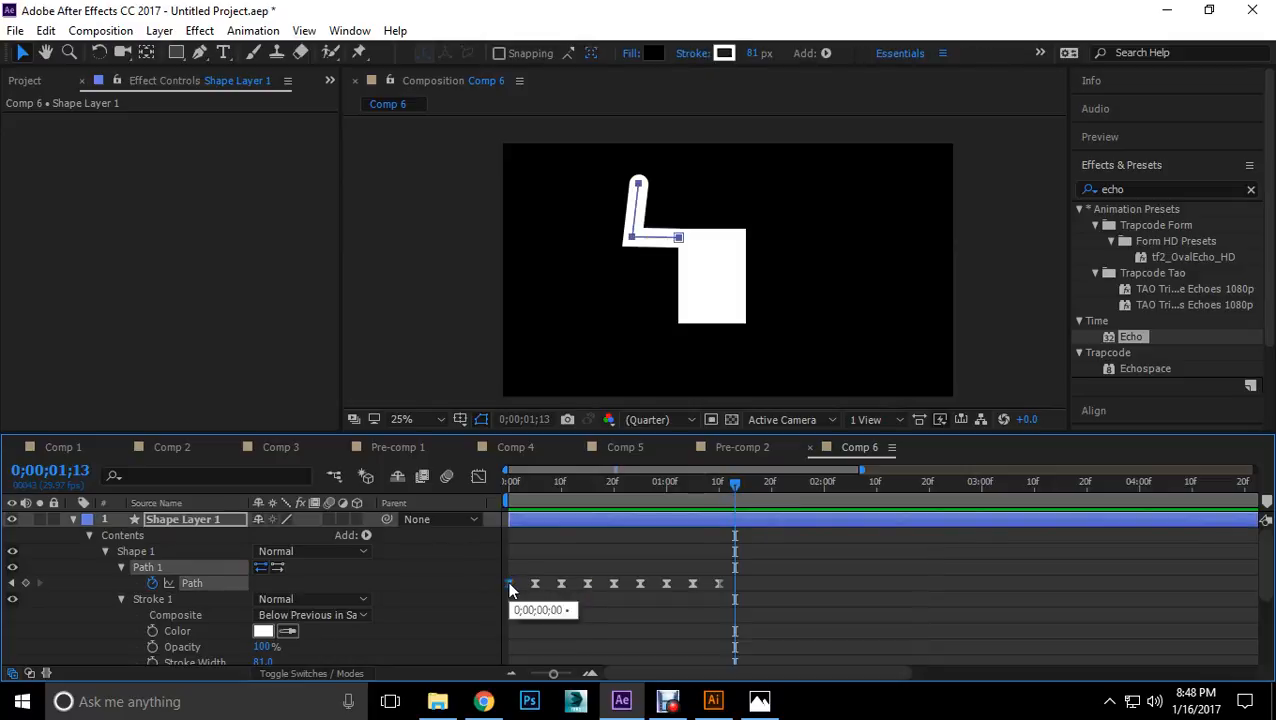
drag(740, 482, 511, 507)
key(ctrl+v)
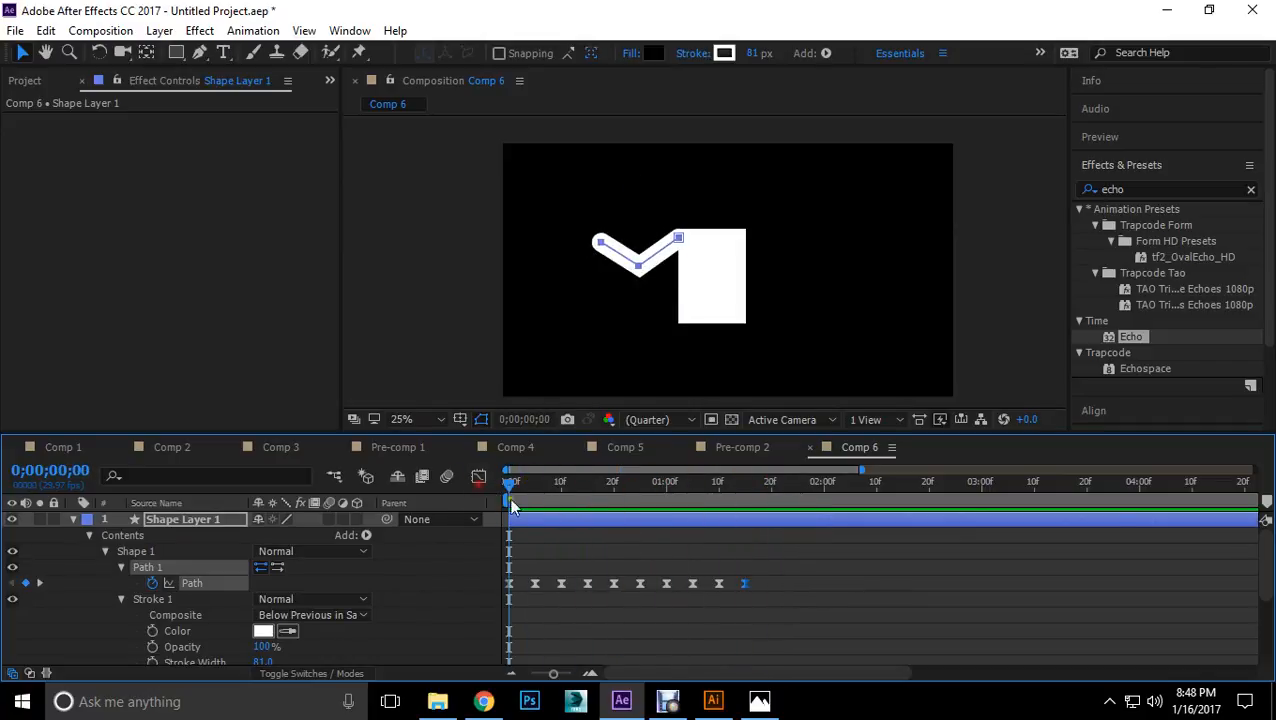
click(790, 577)
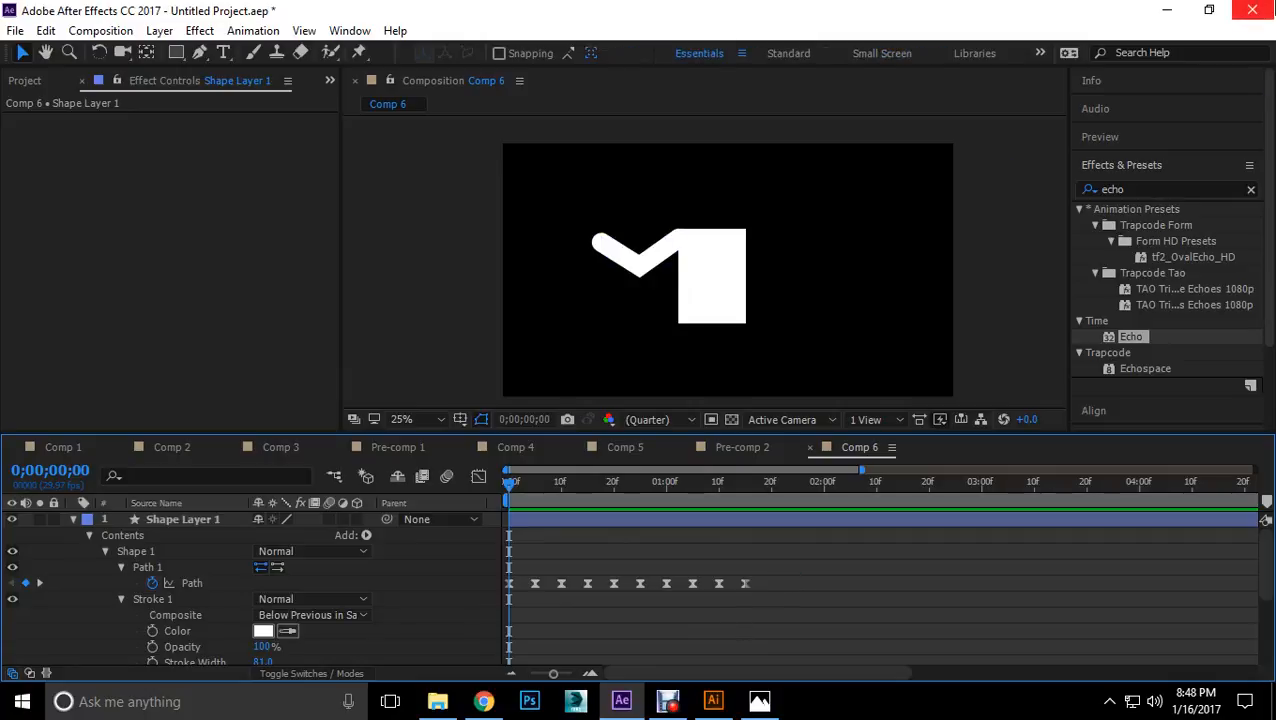
key(space)
key(space)
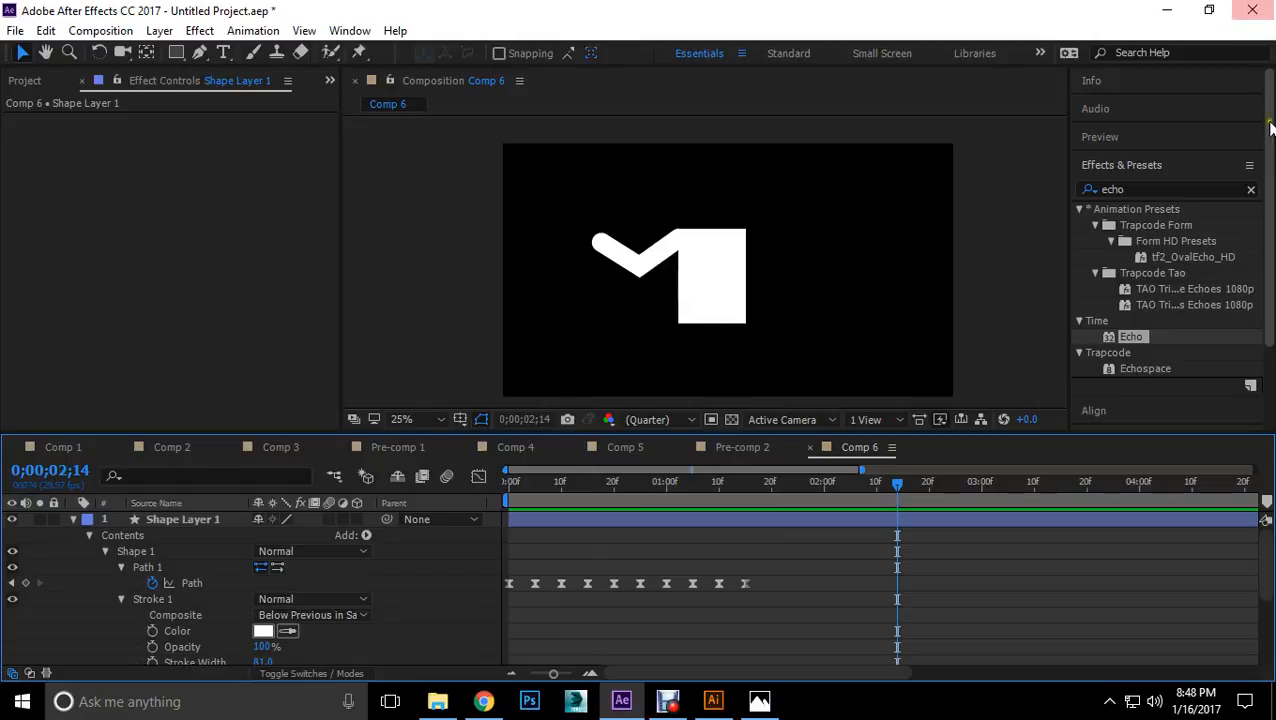
drag(900, 490, 773, 510)
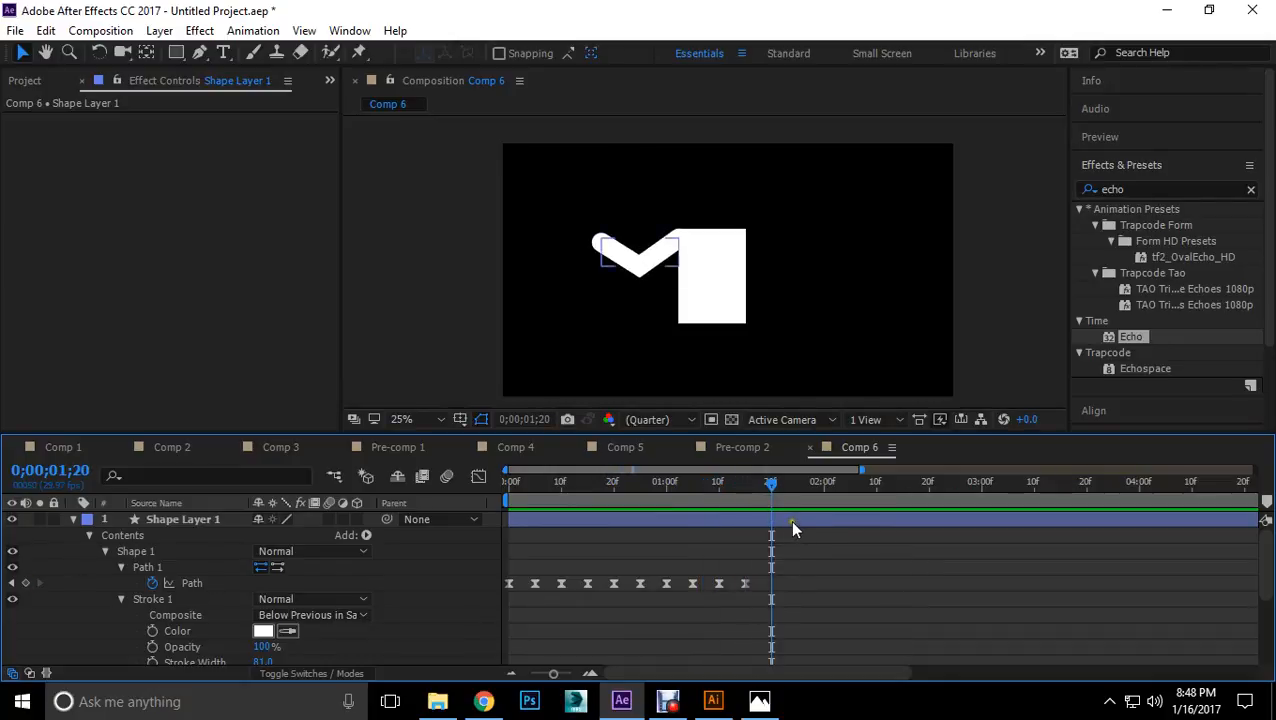
drag(775, 488, 593, 485)
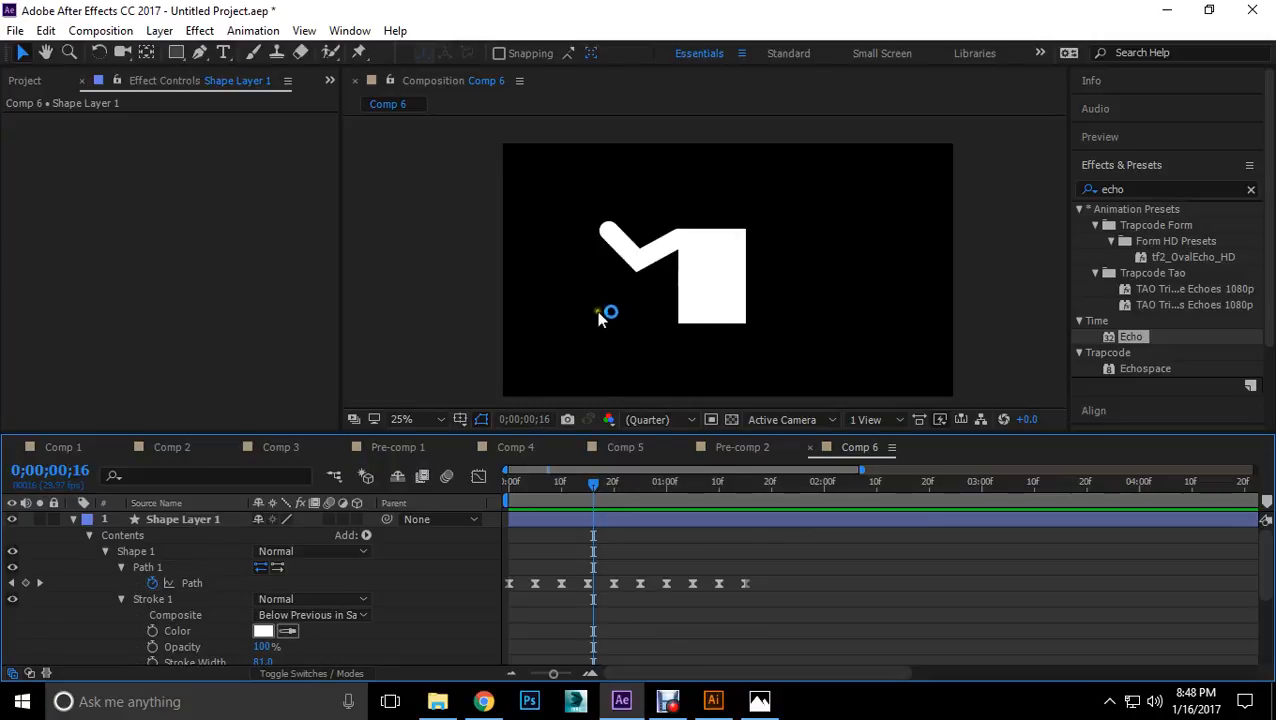
drag(596, 488, 516, 490)
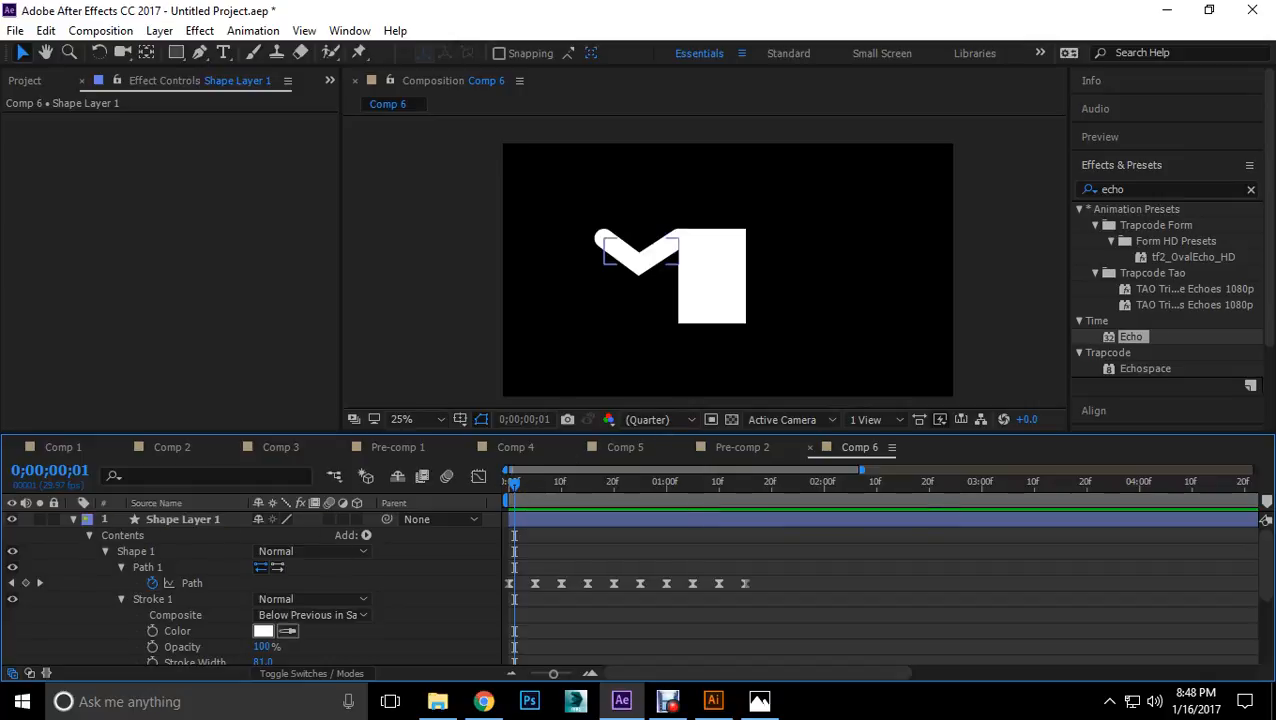
Step: Collapse Shape Layer 1's properties and add a new empty shape layer to Comp 6
click(75, 519)
right_click(245, 586)
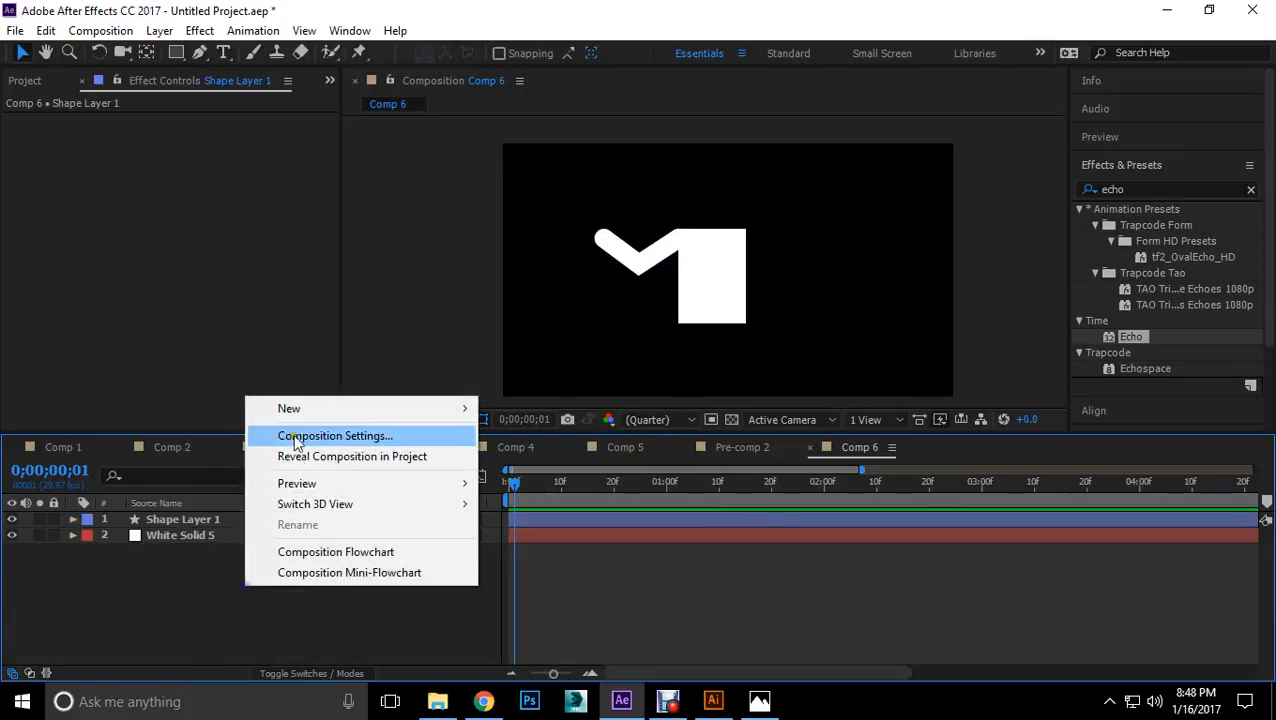
mouse_move(299, 405)
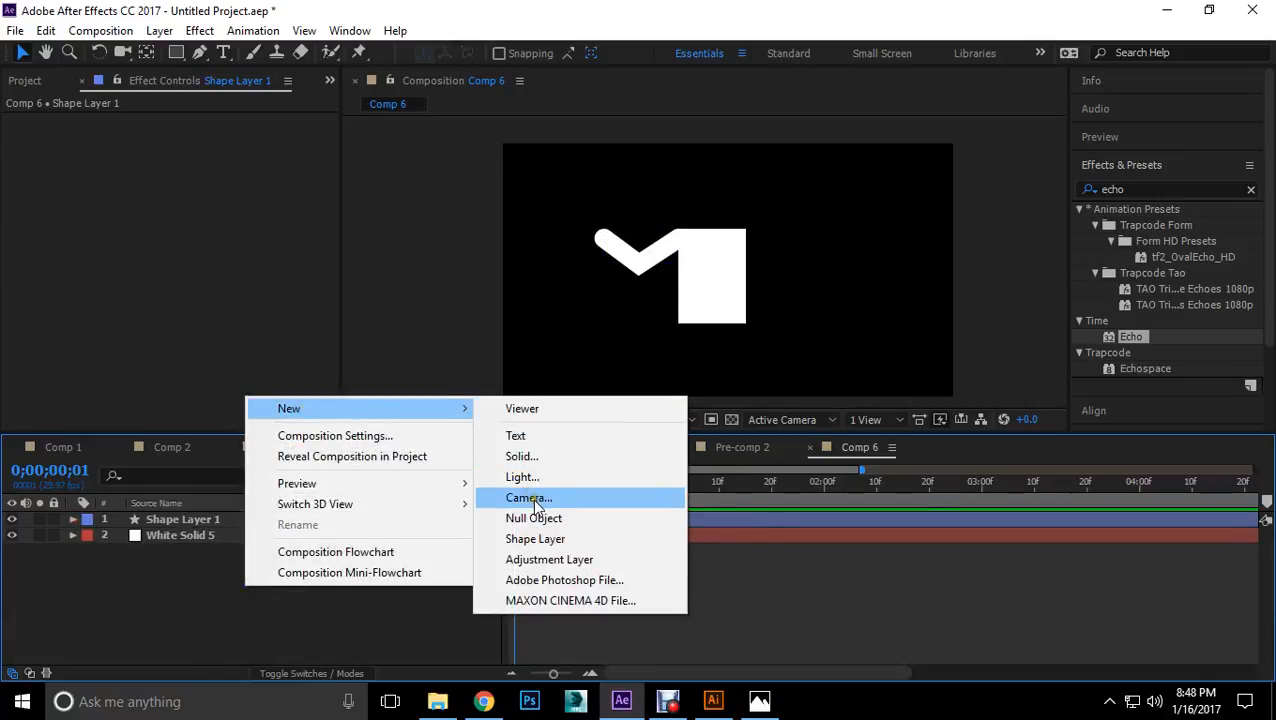
click(546, 541)
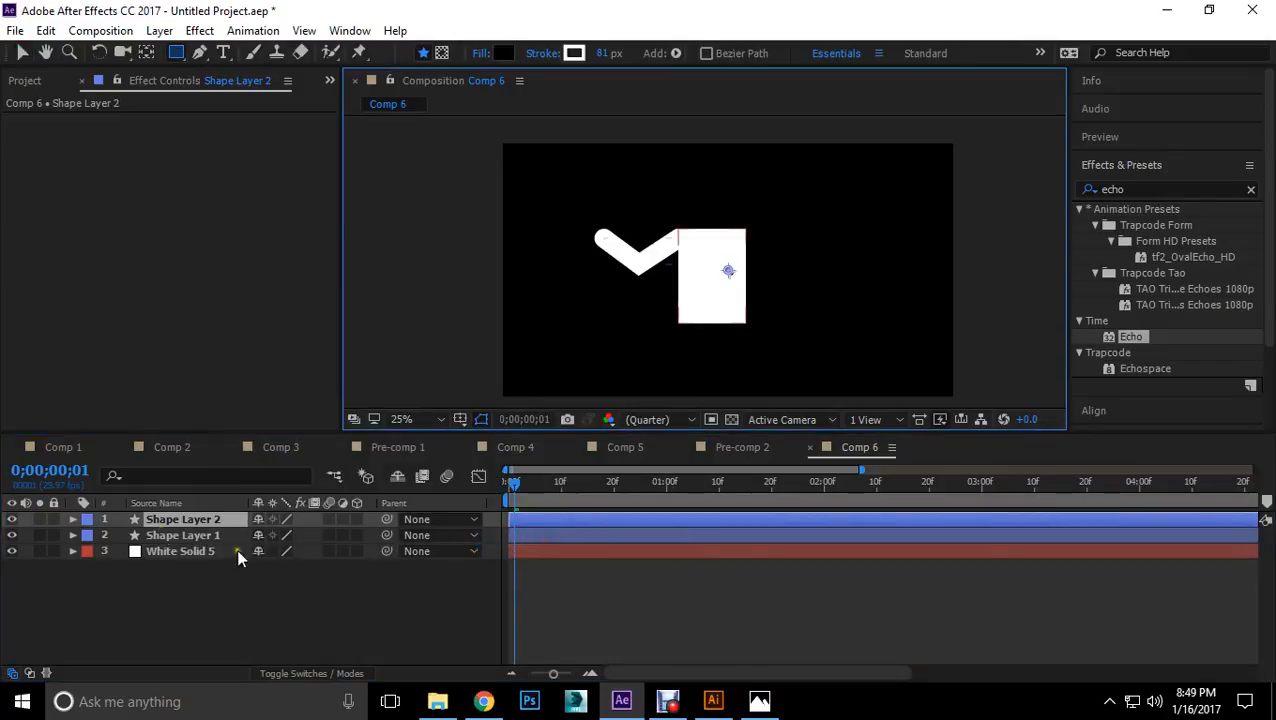
Step: Draw a straight, nearly horizontal two-point arm with the Pen tool outward from the rectangle's upper-right corner
click(199, 52)
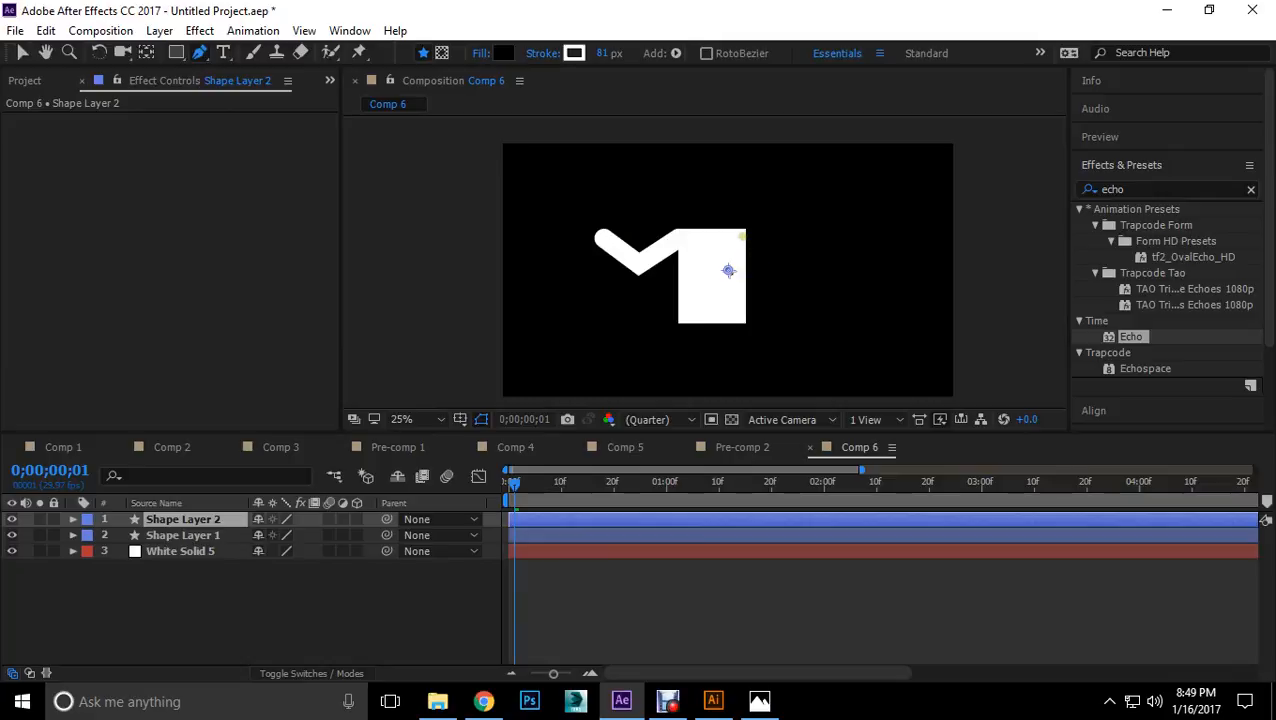
click(741, 236)
click(835, 239)
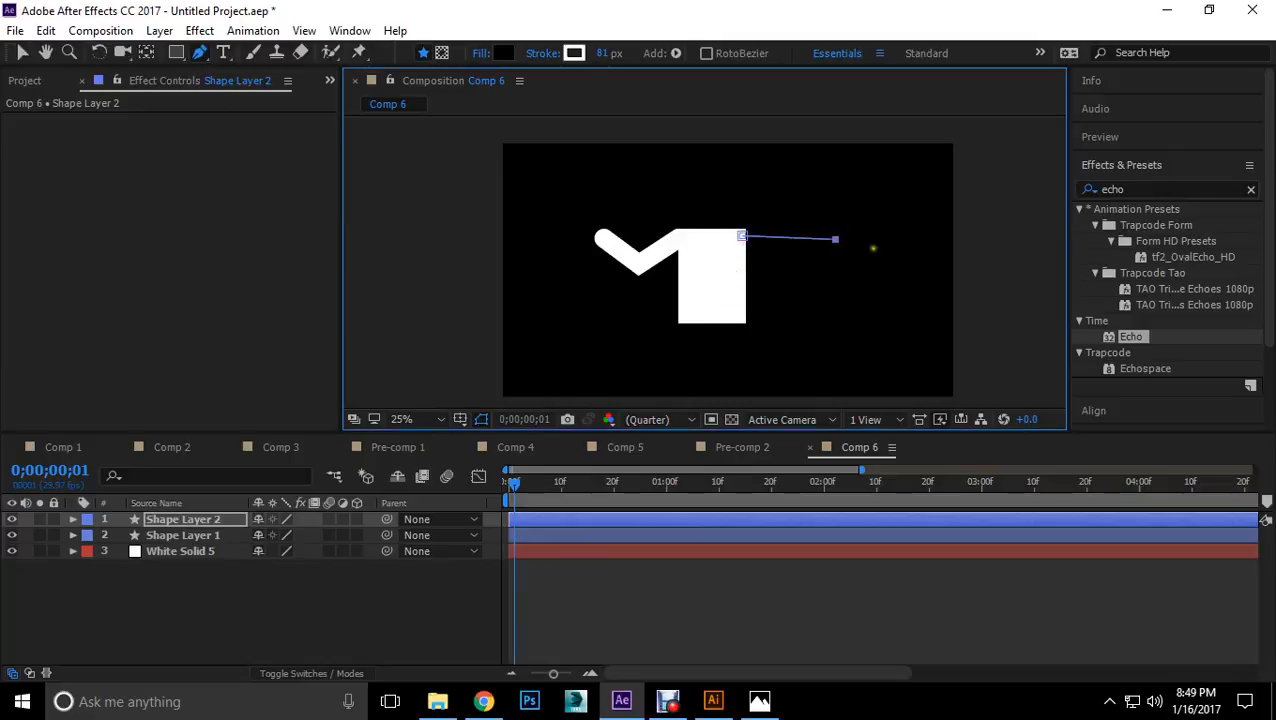
click(23, 53)
click(835, 239)
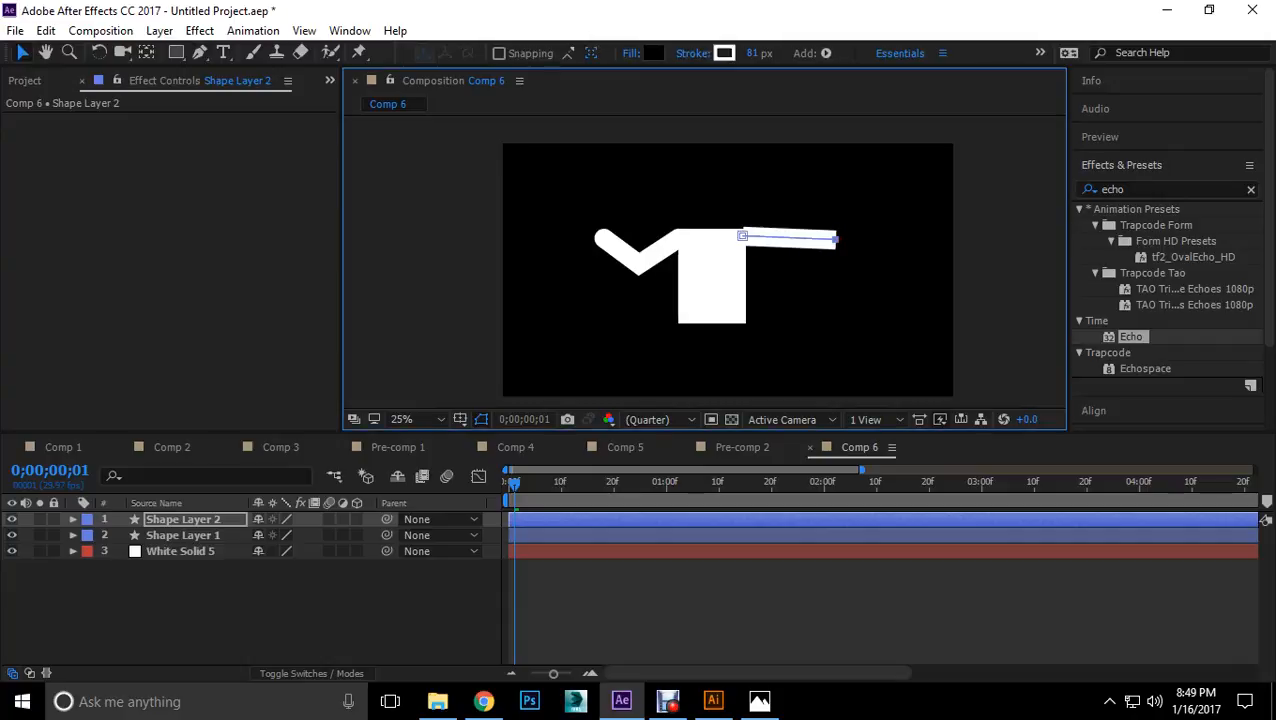
Step: Pull Bezier handles out of the new arm's outer end point with the Convert Vertex tool
scroll(838, 243, up, 2)
mouse_move(740, 207)
mouse_down()
mouse_move(688, 291)
mouse_move(682, 266)
mouse_move(722, 254)
mouse_up()
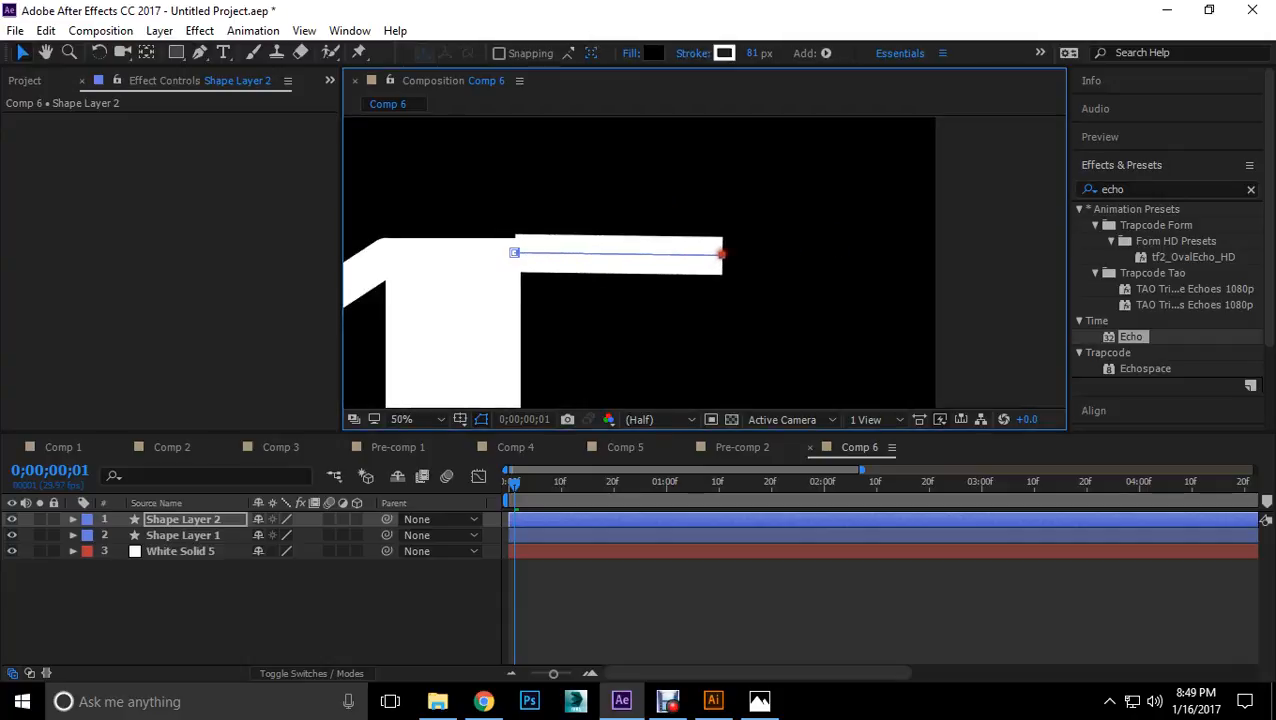
drag(194, 54, 256, 111)
drag(722, 254, 779, 256)
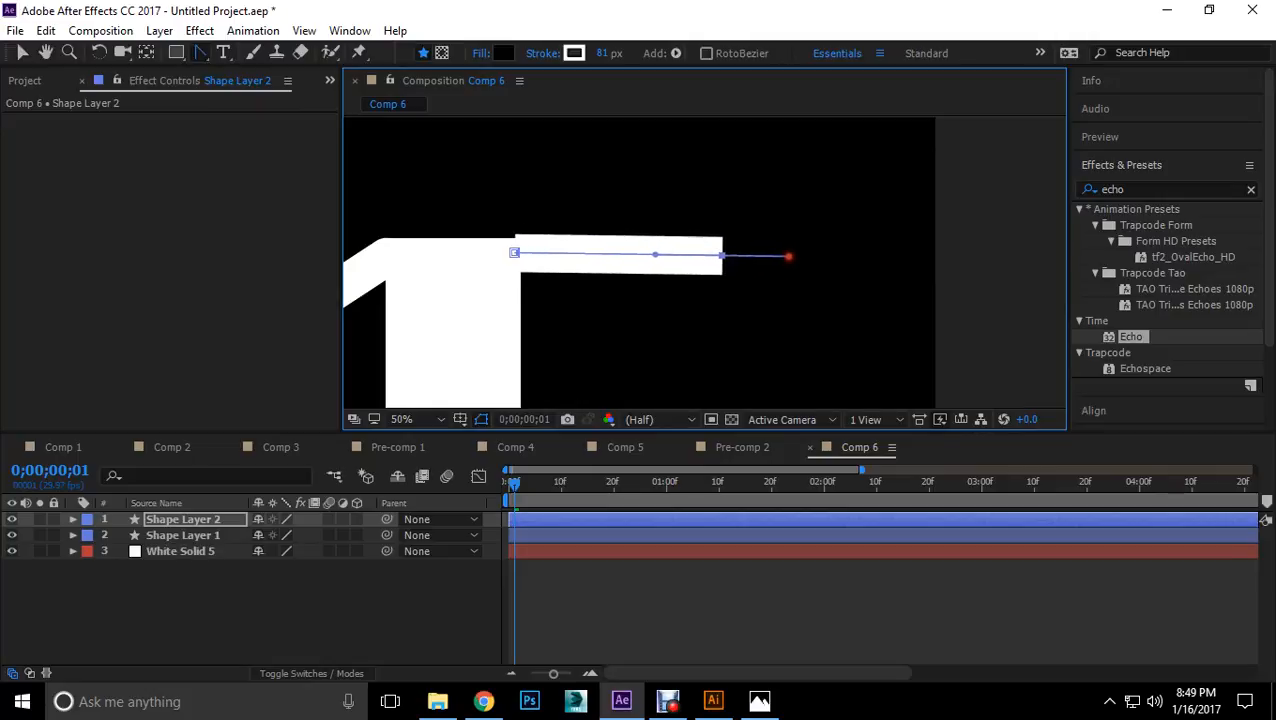
drag(652, 252, 635, 308)
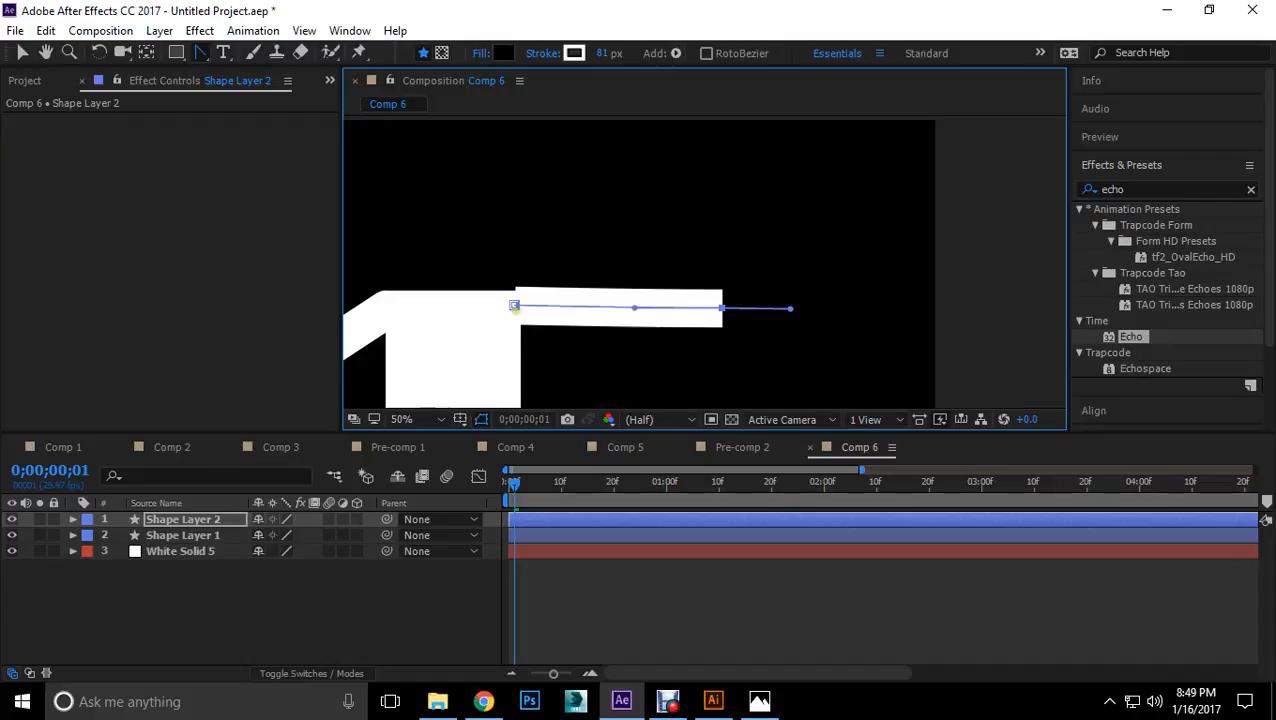
Step: Set the Line Cap of Shape Layer 2's stroke to Round Cap
click(72, 519)
click(88, 535)
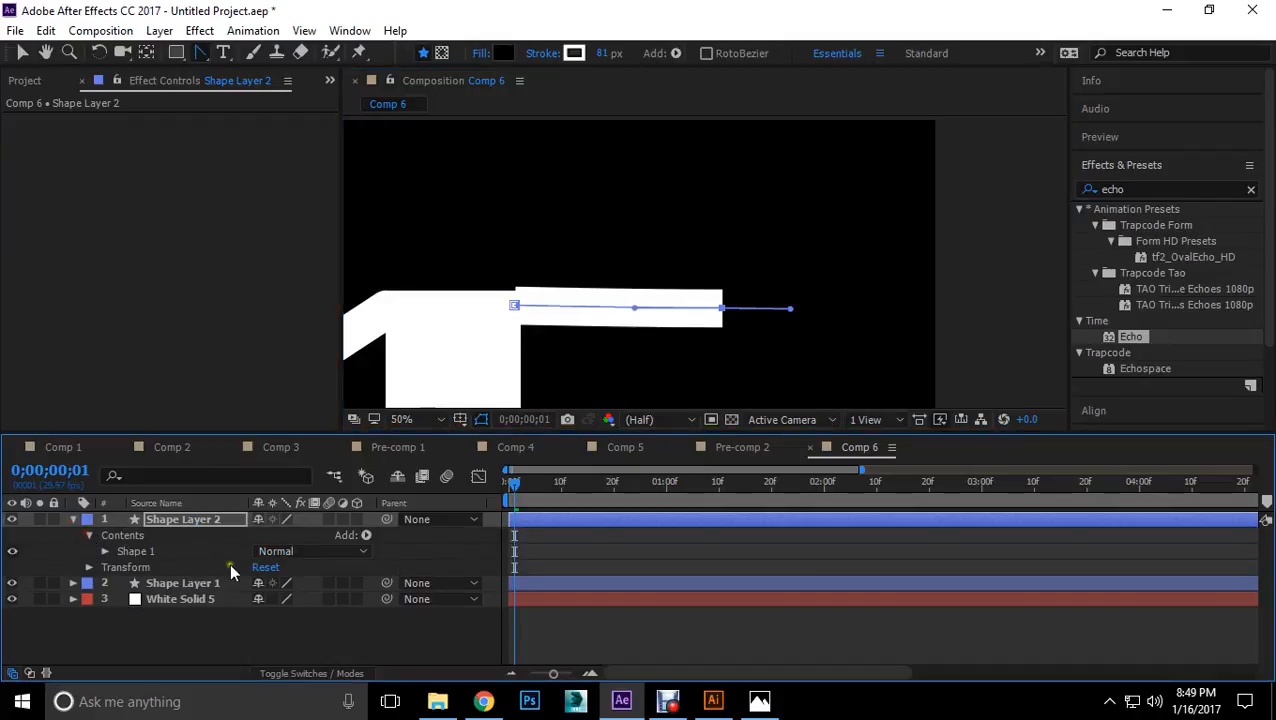
click(106, 551)
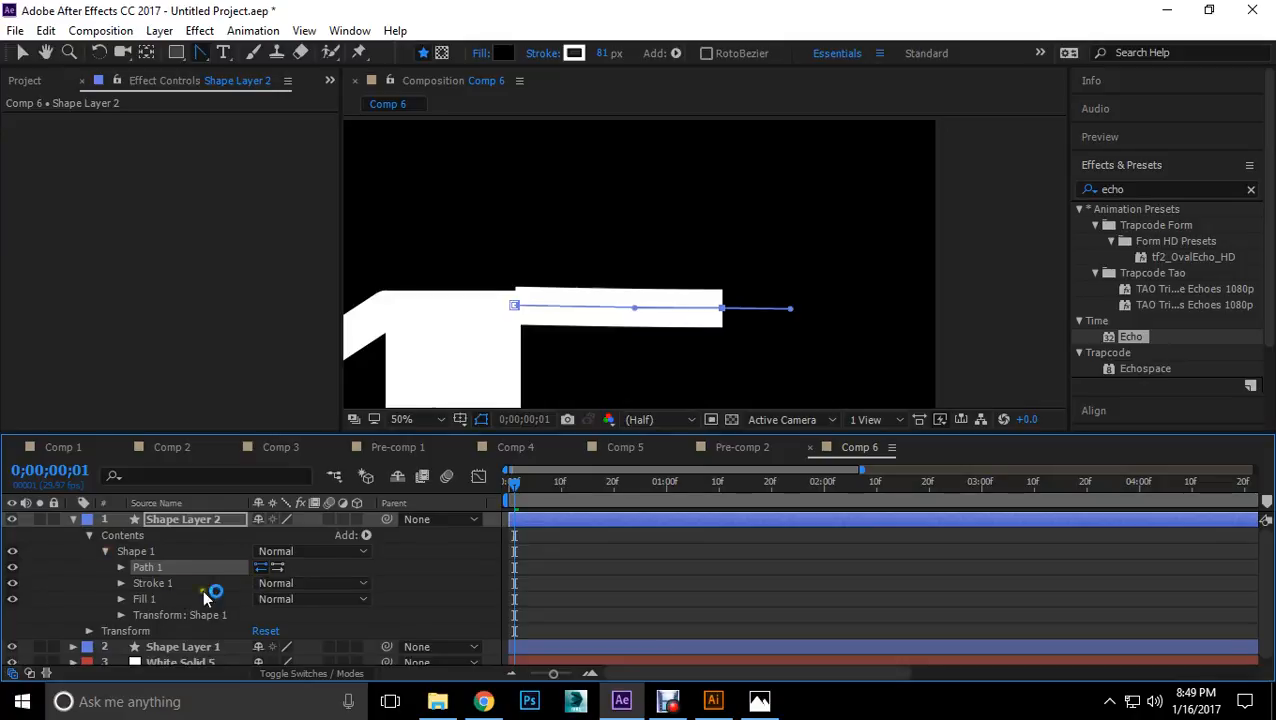
click(121, 583)
click(303, 608)
click(330, 567)
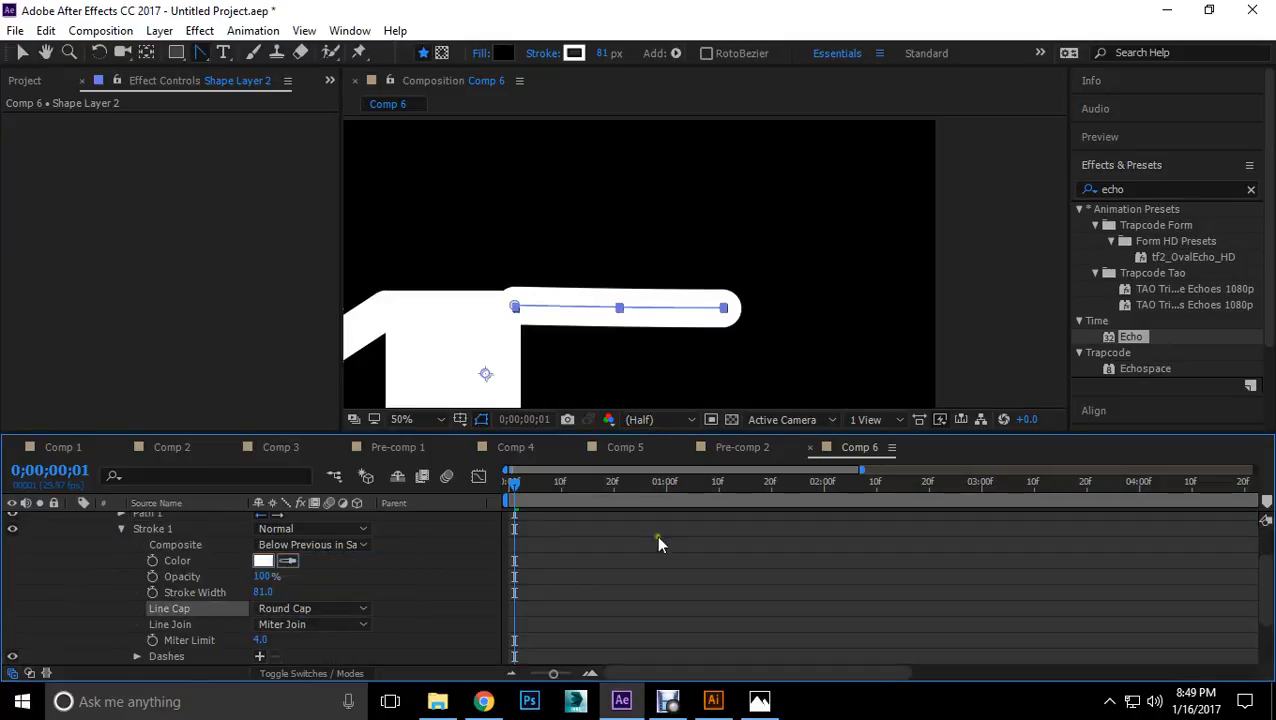
Step: Try to bend the new arm downward at its middle with the Selection tool, and undo the change
click(24, 53)
click(723, 308)
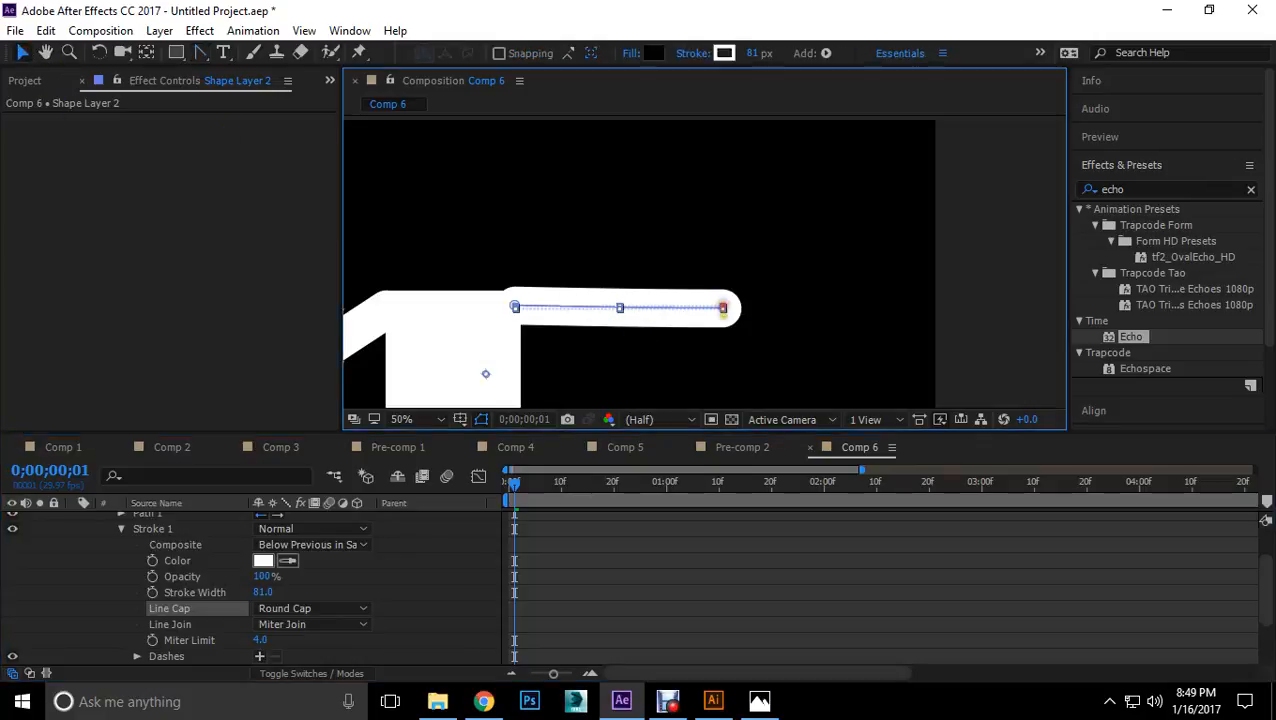
drag(620, 312, 621, 333)
key(ctrl+z)
click(661, 254)
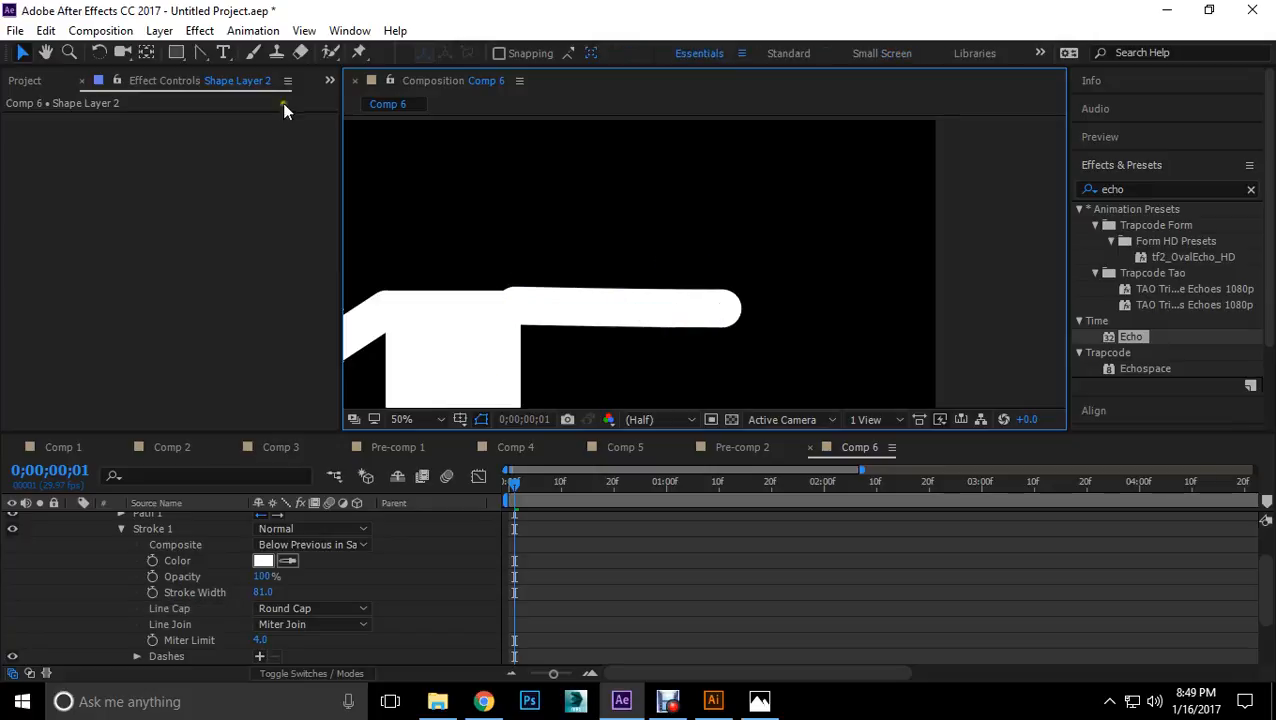
Step: Bend the new arm into a downward curve using its end point's Bezier handle and the Convert Vertex tool
click(201, 53)
click(724, 306)
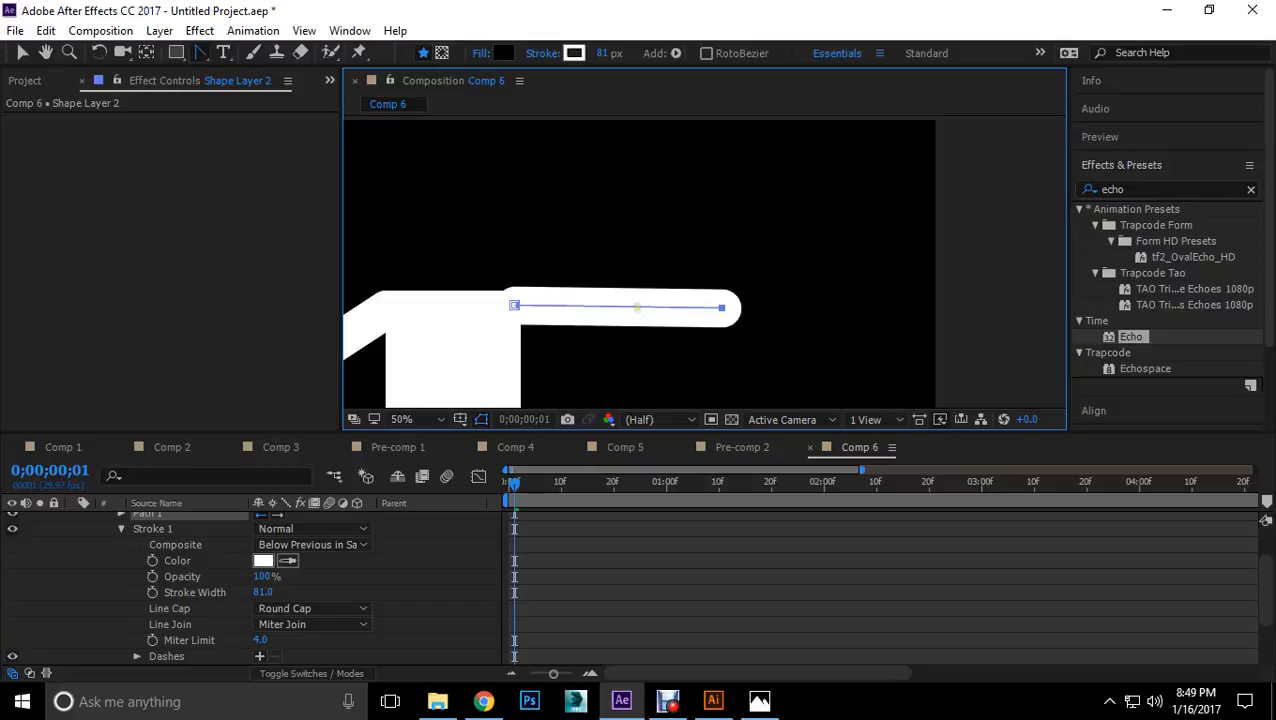
click(720, 306)
drag(653, 306, 628, 383)
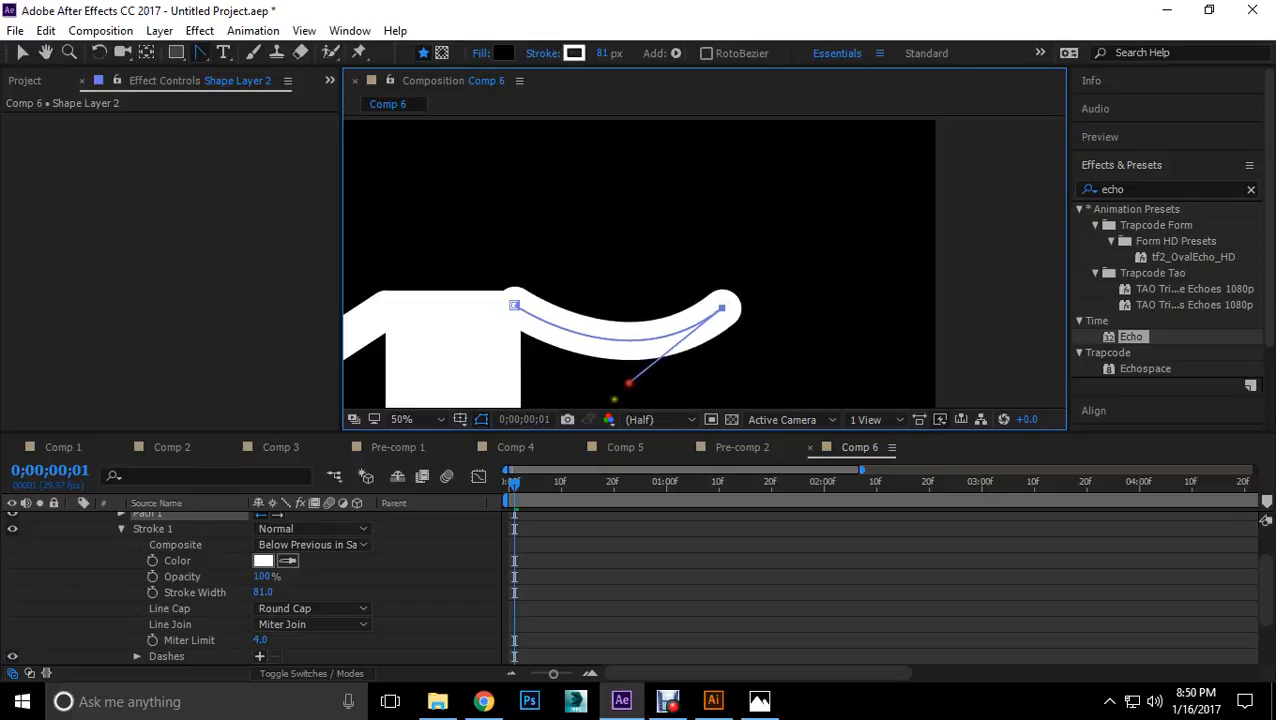
Step: Set a Path keyframe for Shape Layer 2's curved arm at 0;00;00;20
click(505, 488)
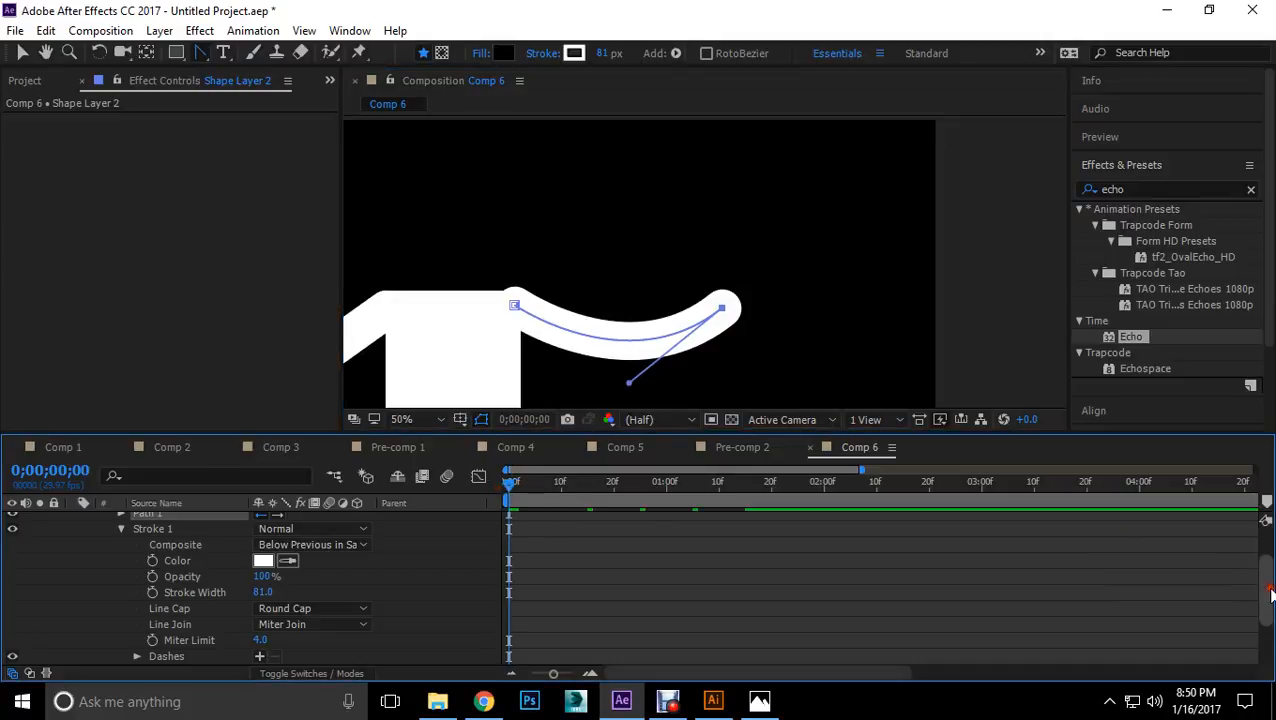
drag(1271, 594, 1267, 561)
drag(516, 490, 617, 488)
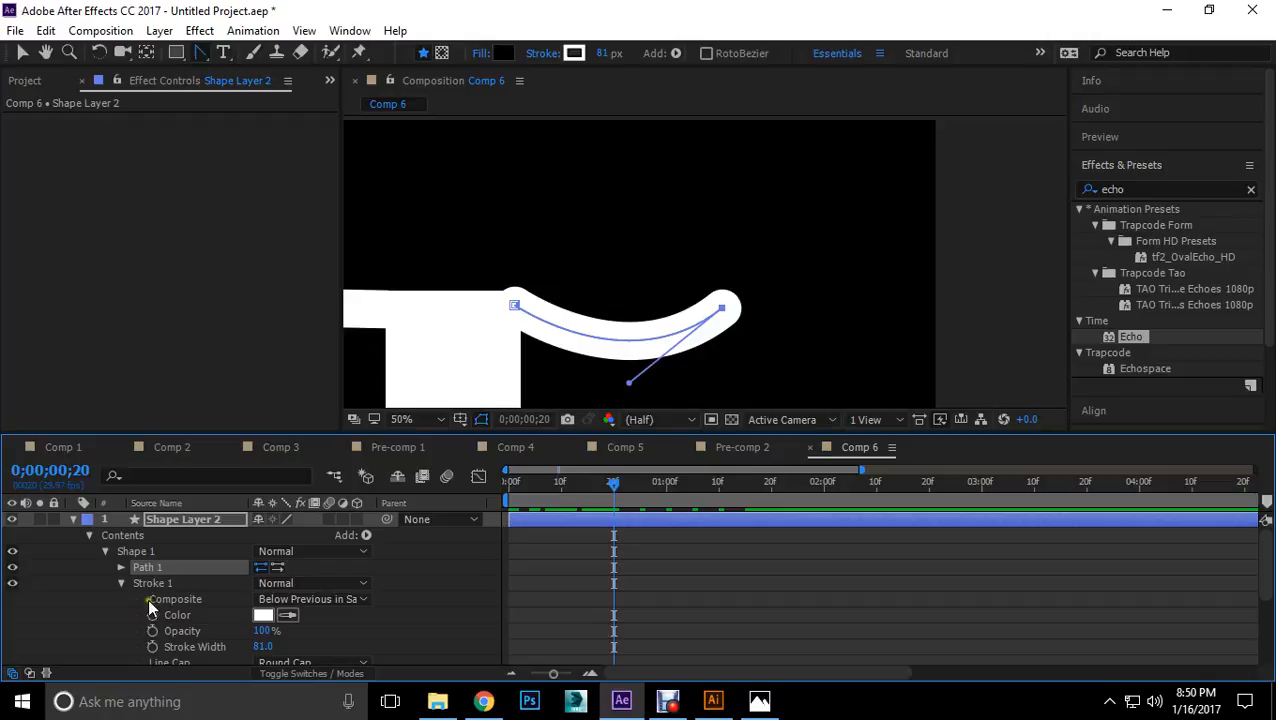
click(121, 567)
click(152, 583)
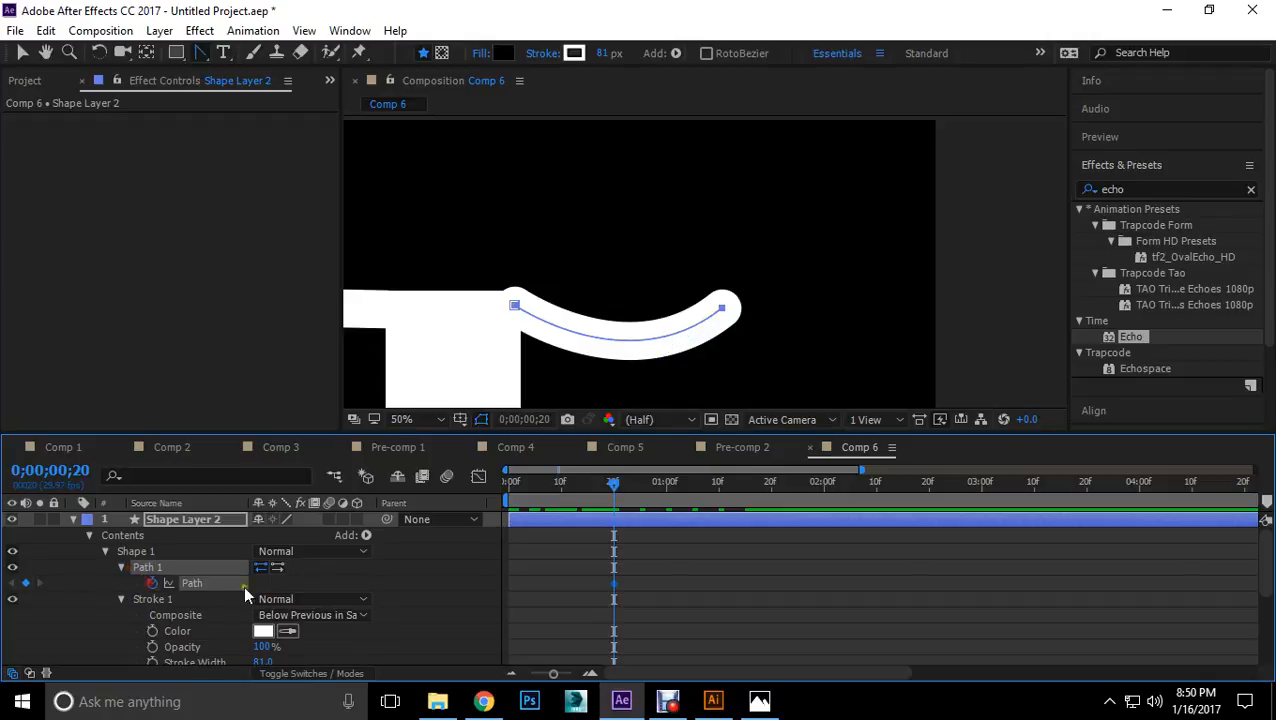
Step: Straighten Shape Layer 2's arm at 0;00;00;00 by raising the end point's Bezier handle, and preview the motion
key(Home)
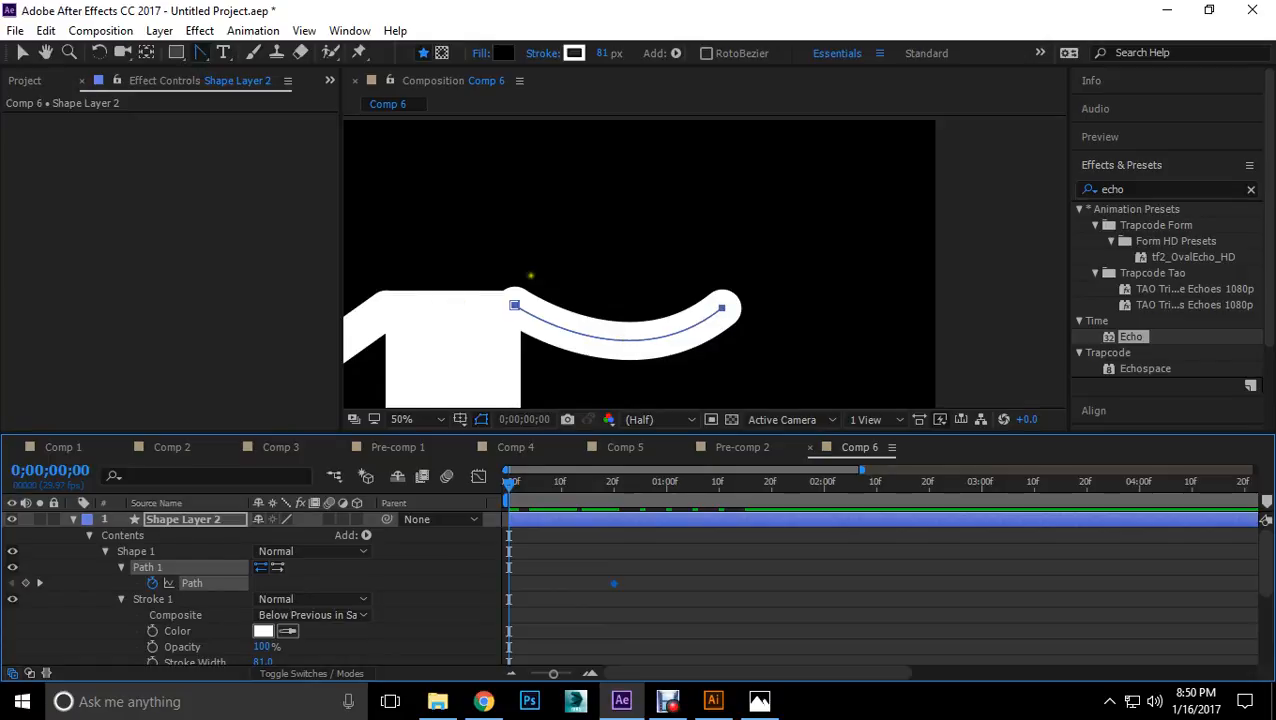
click(30, 53)
drag(757, 273, 709, 361)
drag(628, 386, 607, 305)
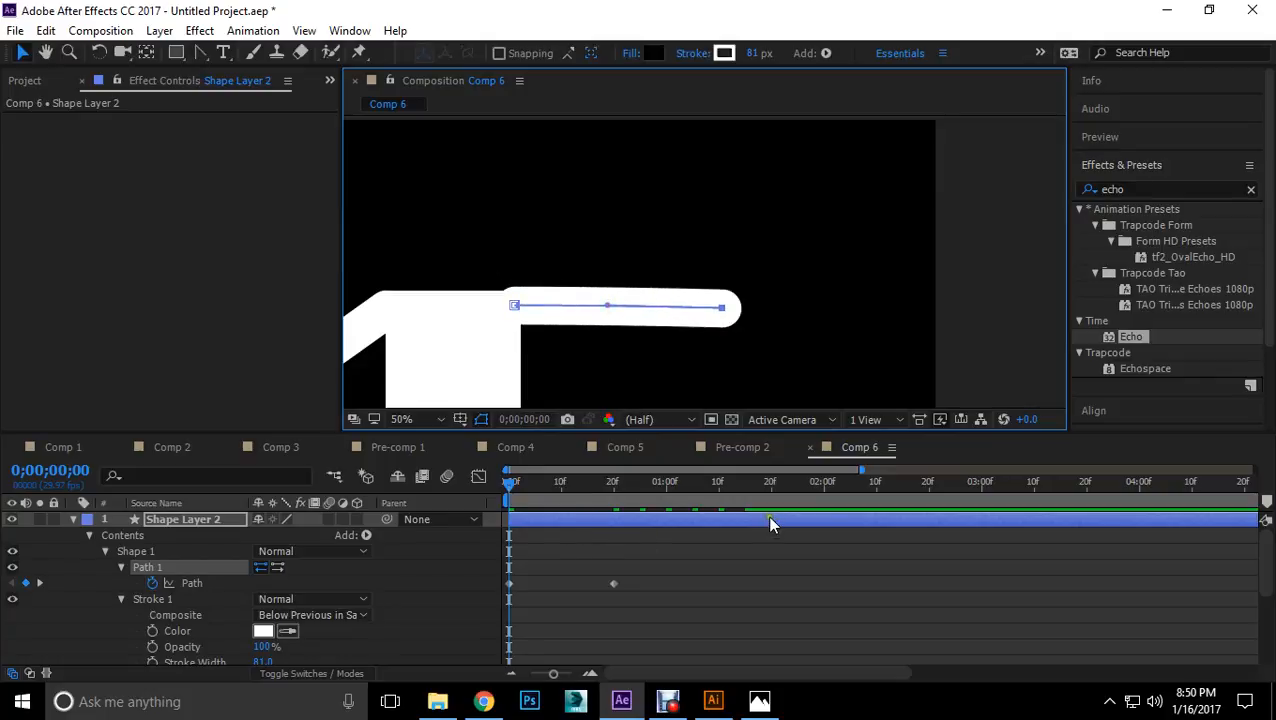
key(space)
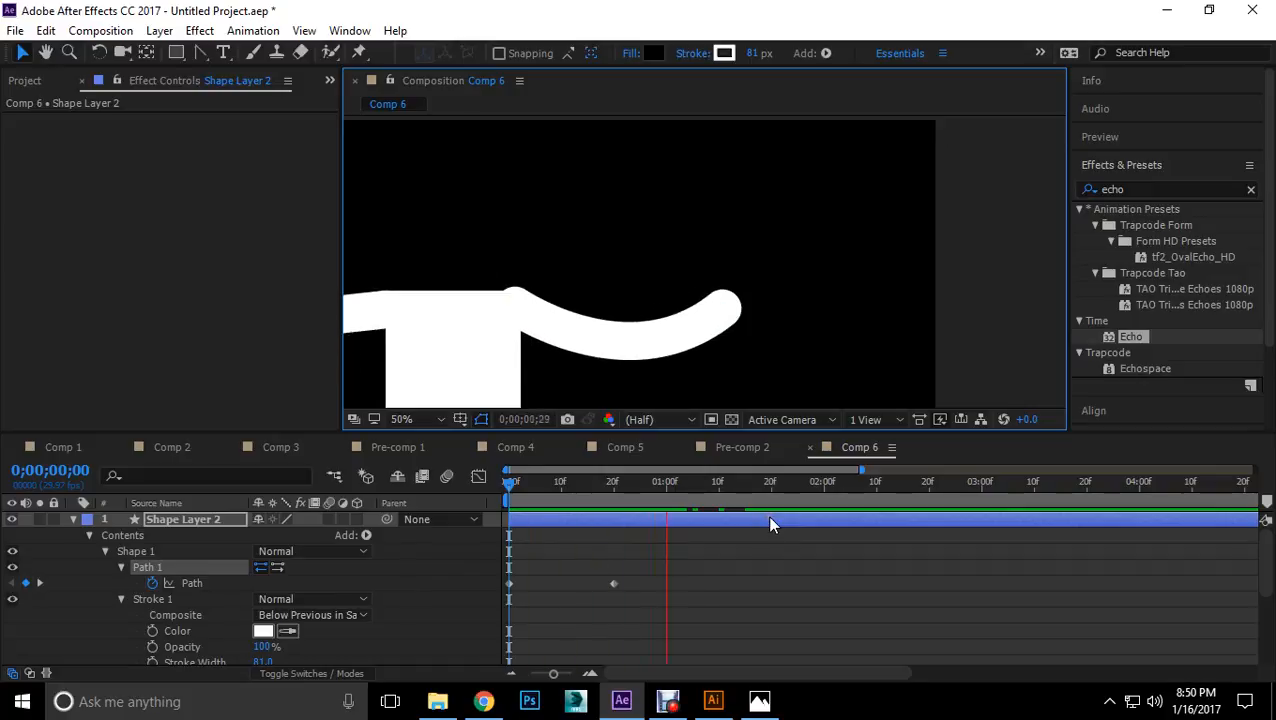
Step: Move Shape Layer 2's curved-arm Path keyframe earlier, paste a copy of the straight first Path keyframe after it, and preview the motion
key(space)
drag(752, 484, 513, 488)
click(509, 584)
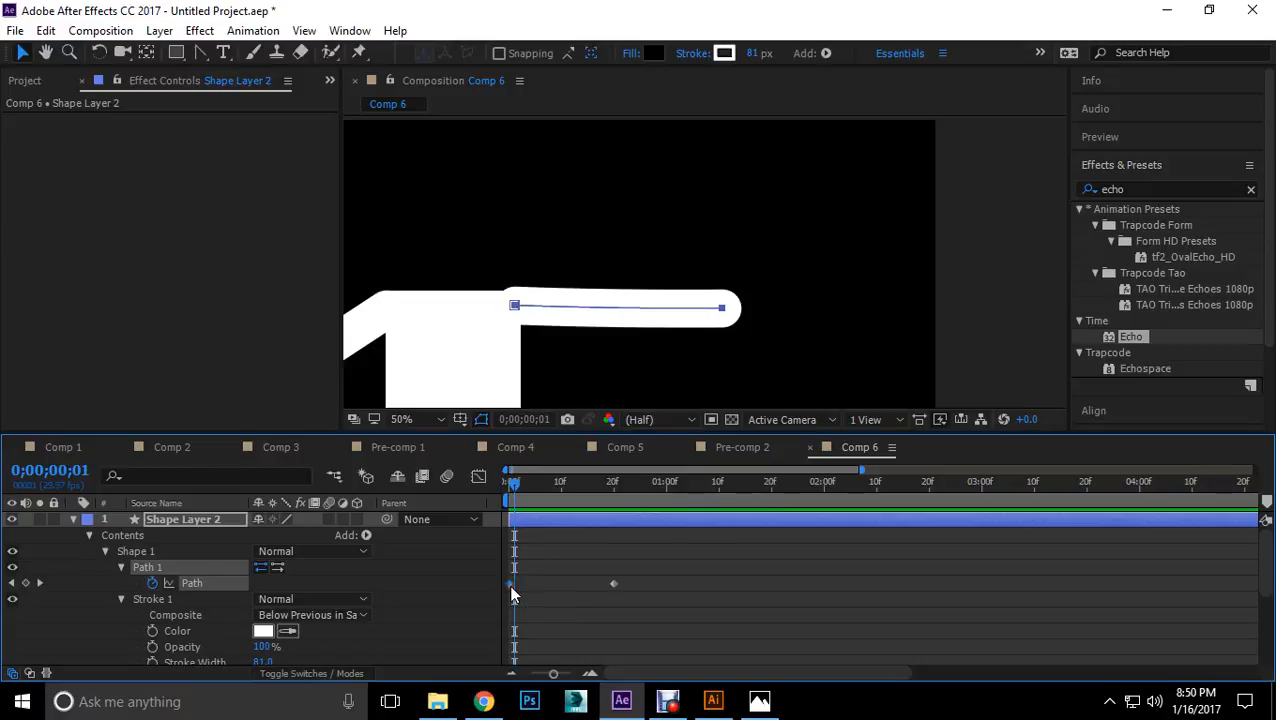
drag(613, 583, 581, 583)
drag(513, 485, 696, 520)
key(ctrl+v)
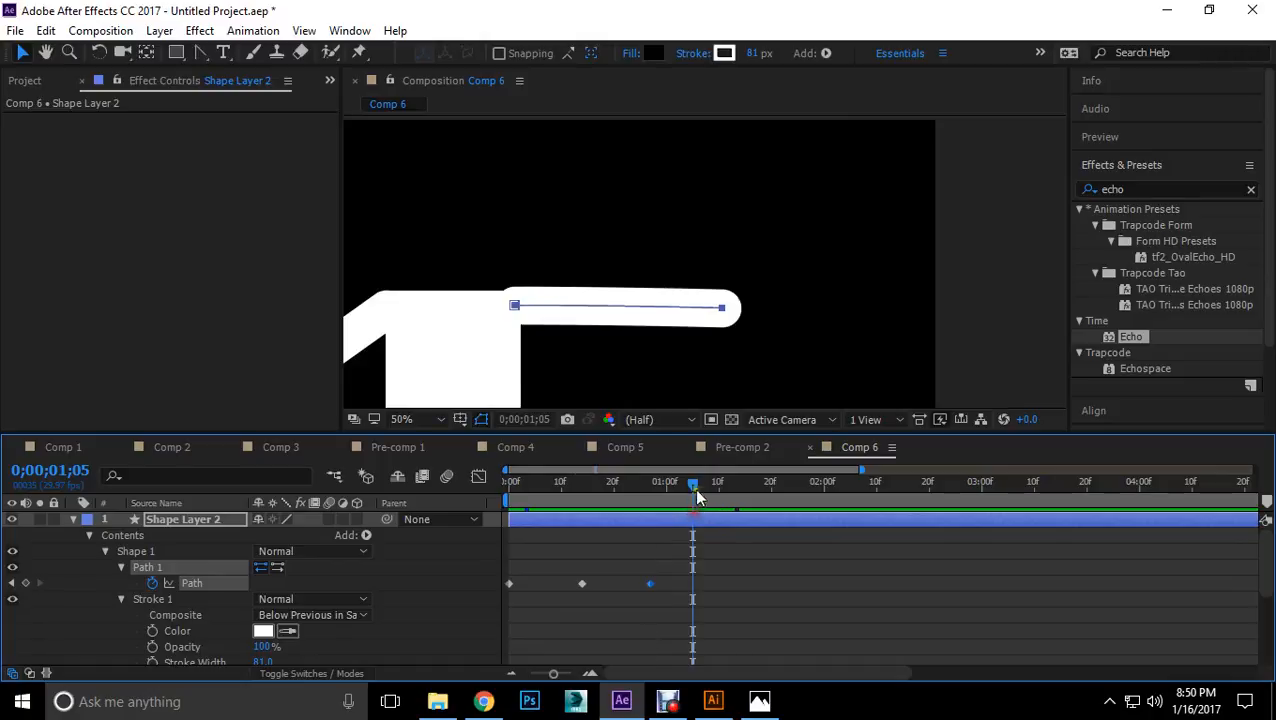
scroll(740, 350, down, 2)
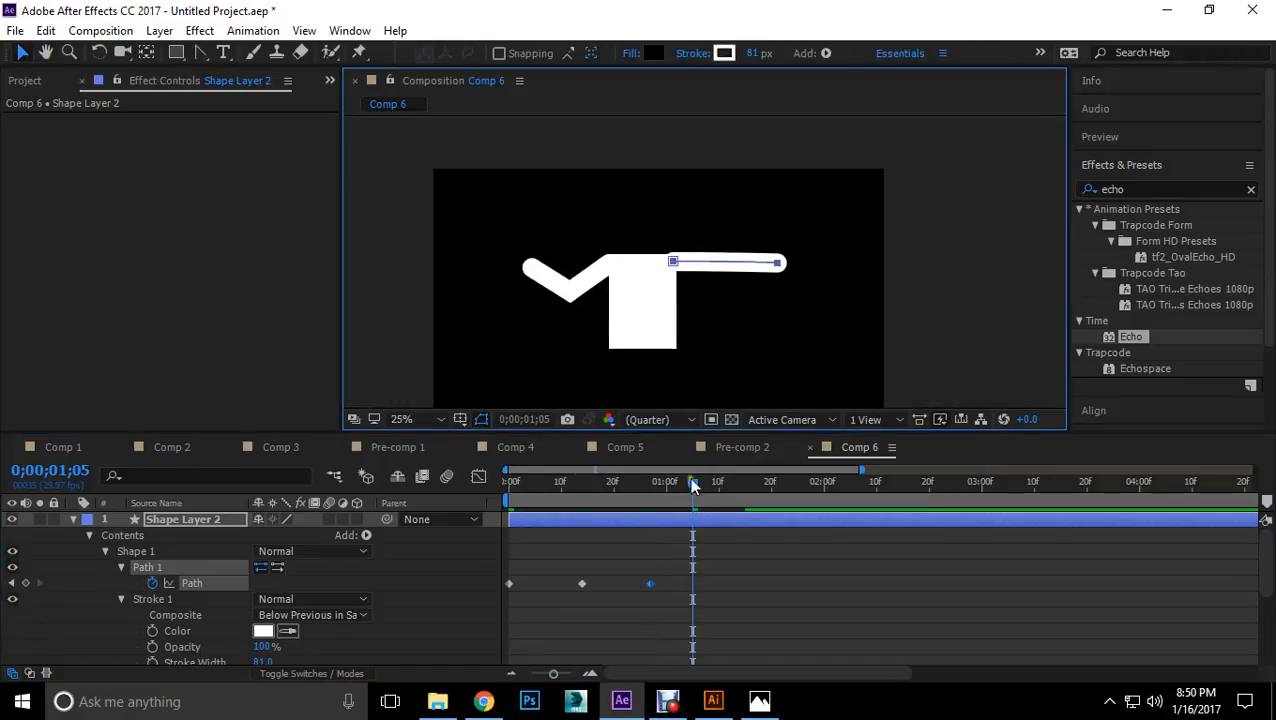
drag(695, 497, 735, 508)
key(space)
Step: Save the project as "Animation trics" in the After Effects folder
click(15, 30)
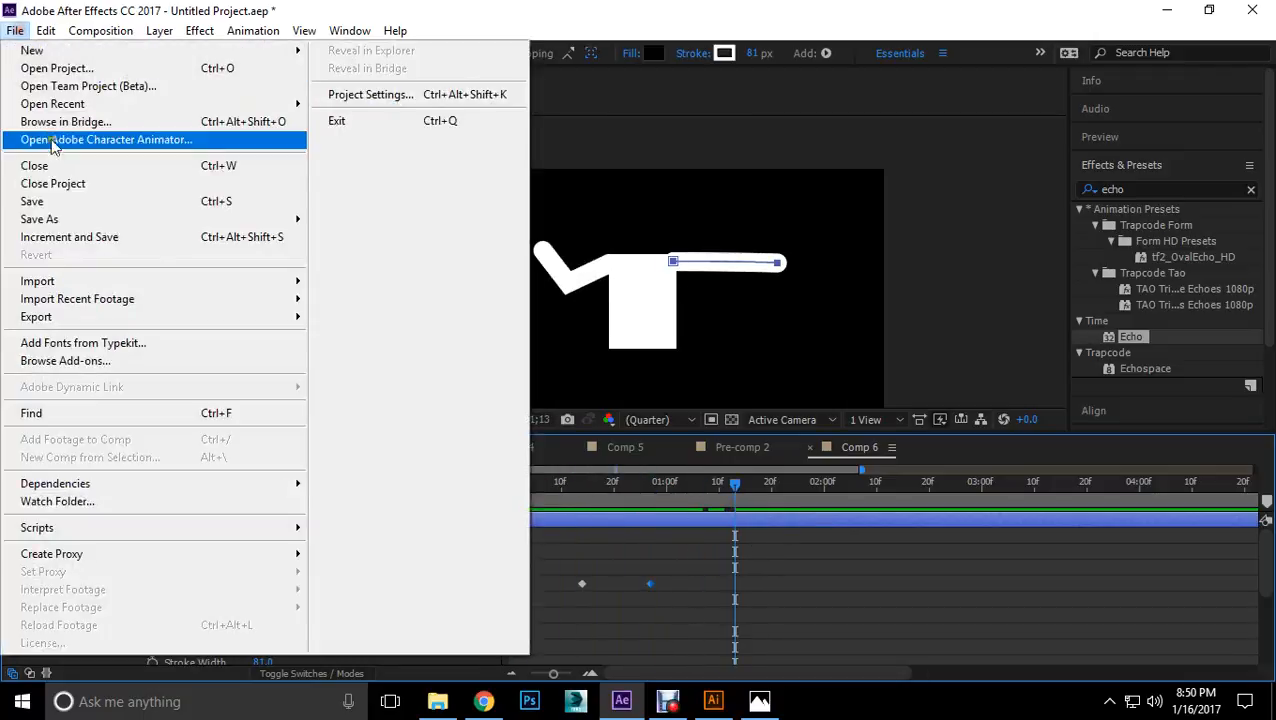
click(57, 206)
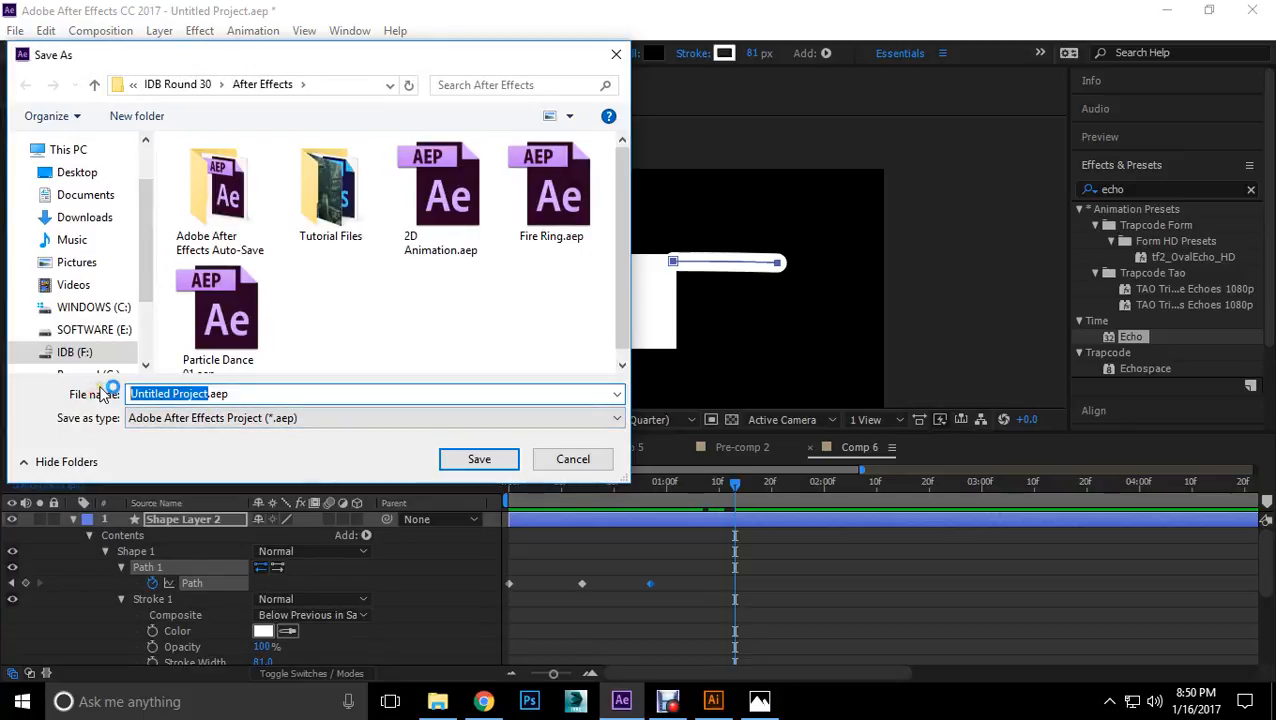
text(A)
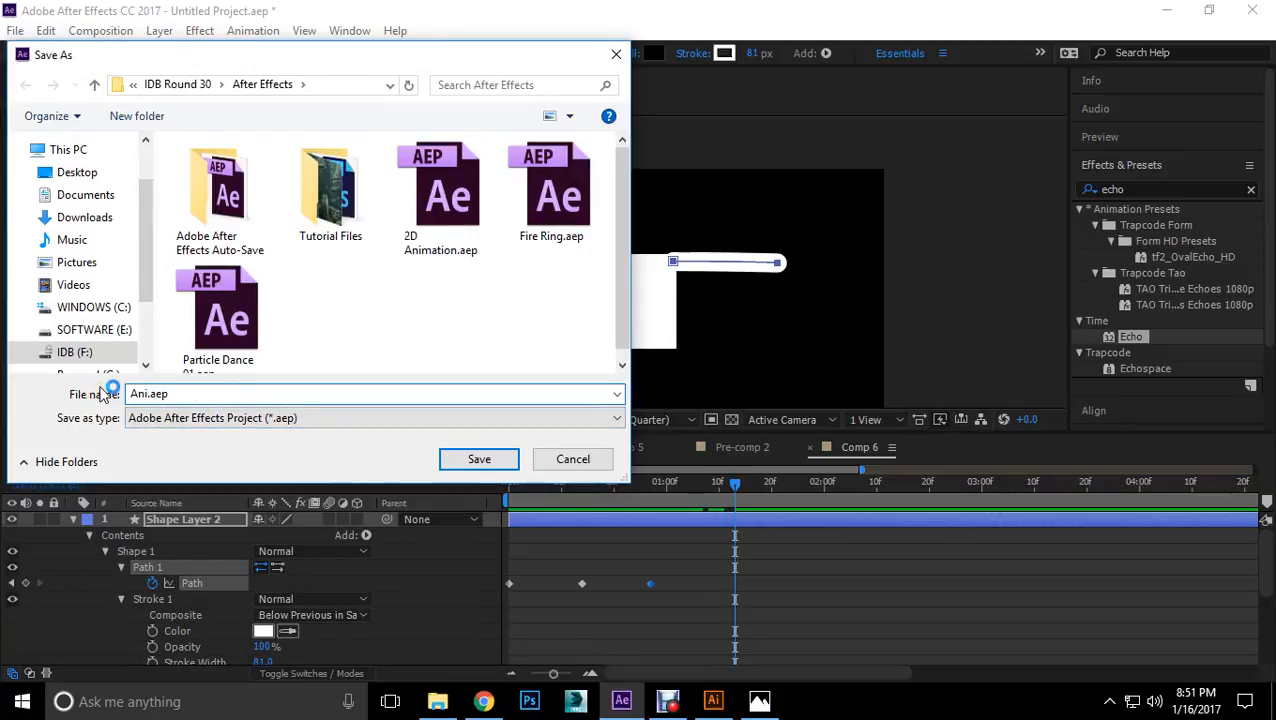
text(nimation trics)
key(Return)
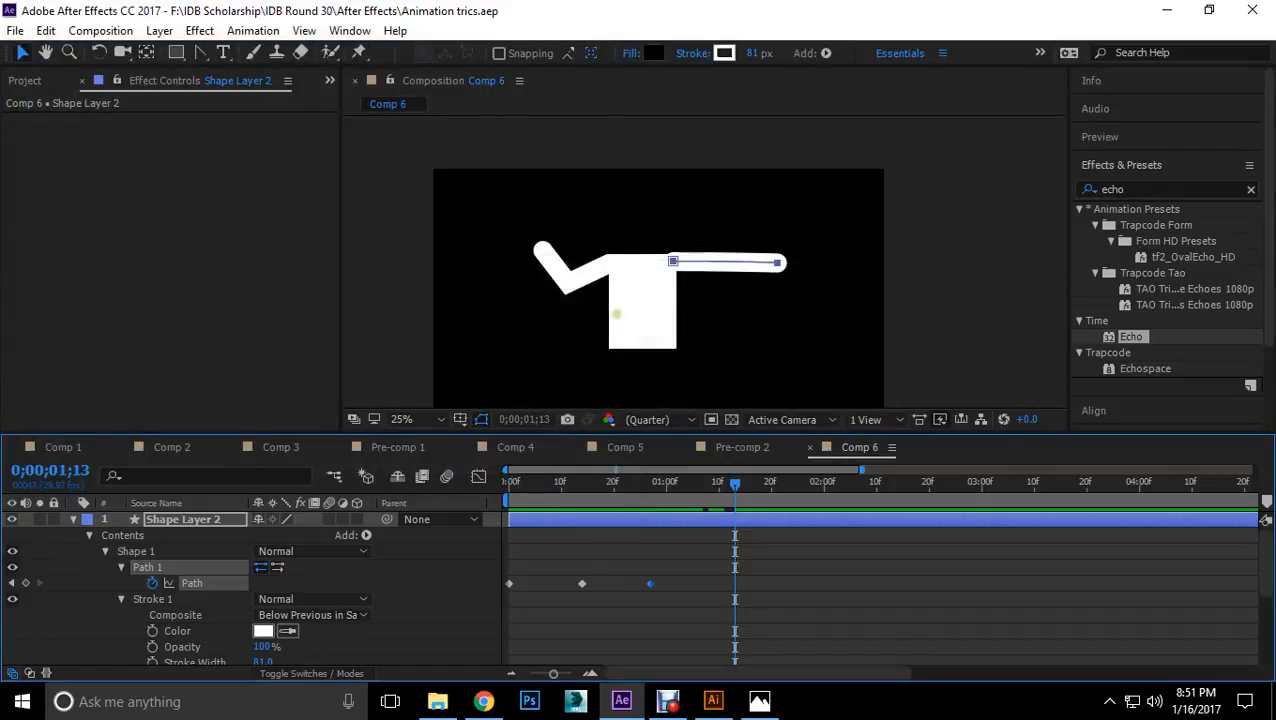
Step: Deselect the arm layer and create a new composition
click(22, 53)
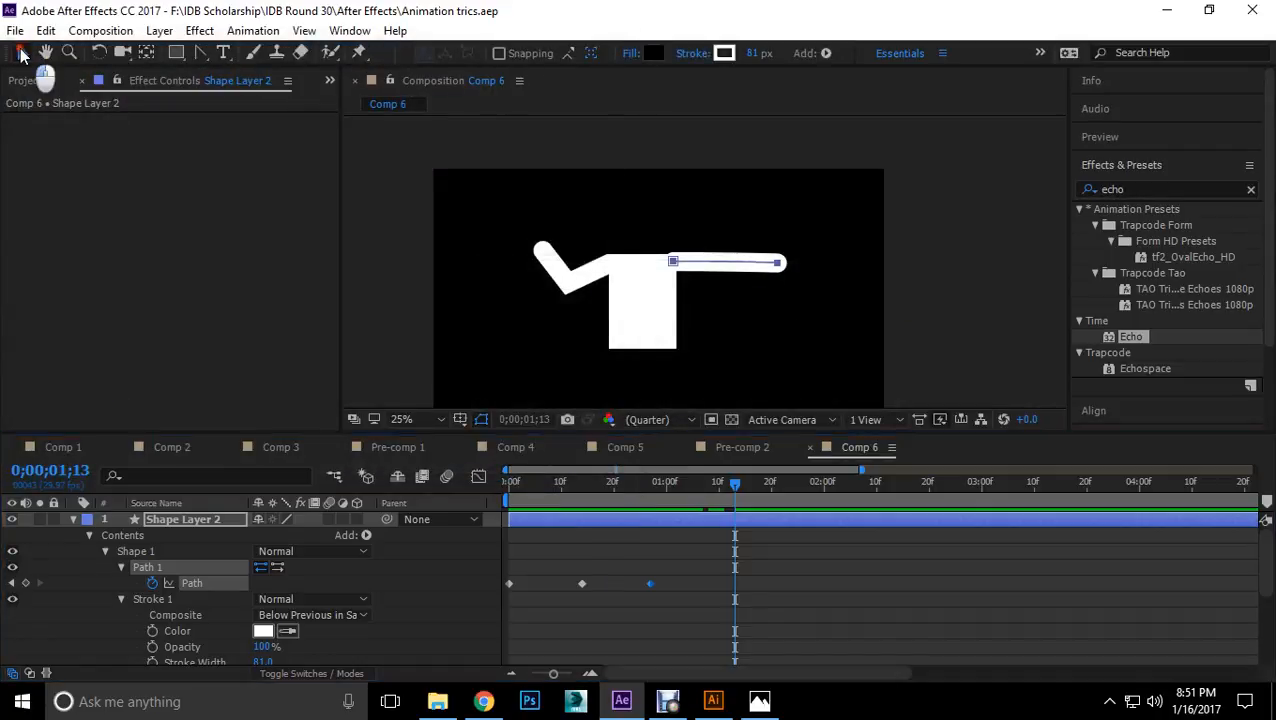
click(949, 276)
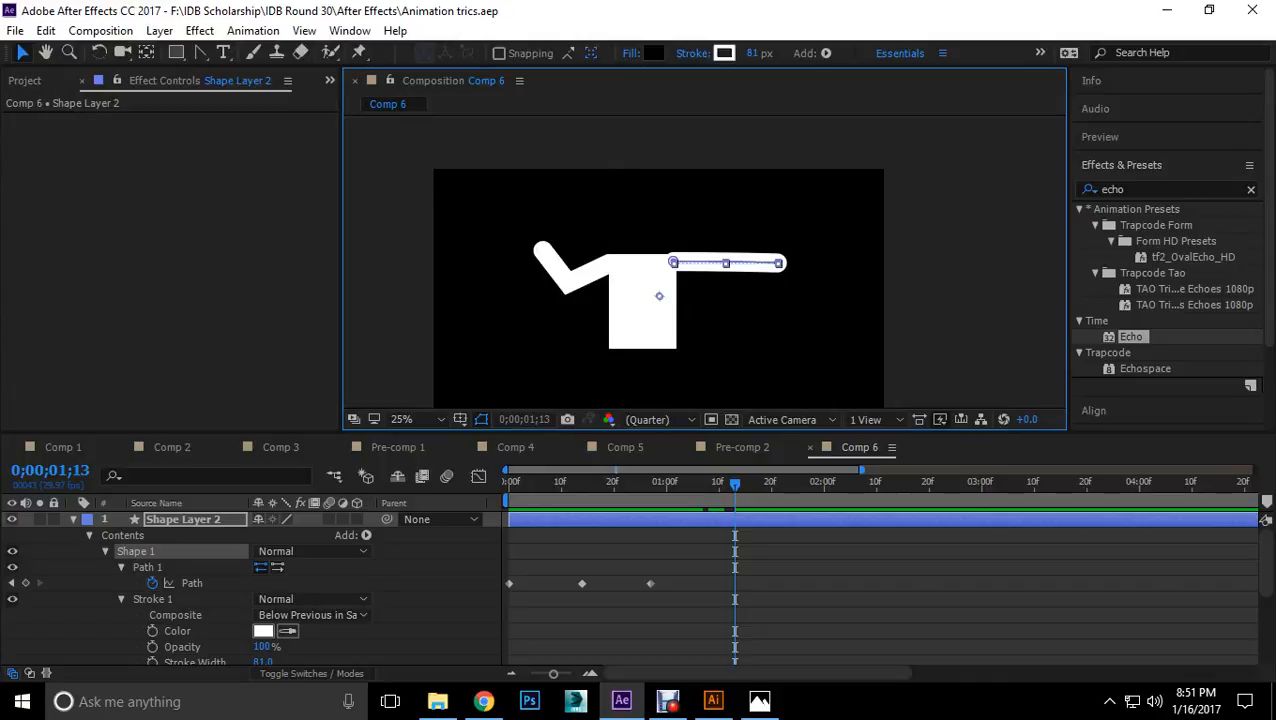
click(937, 298)
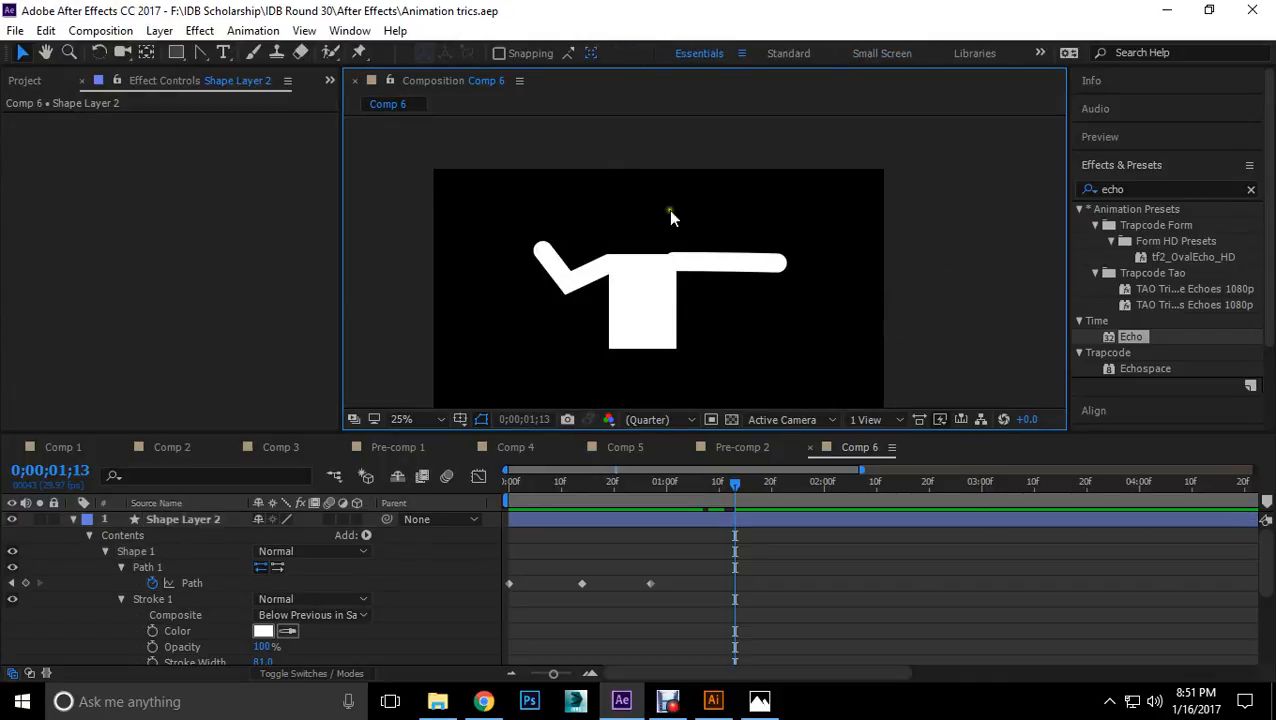
drag(708, 304, 730, 265)
click(100, 30)
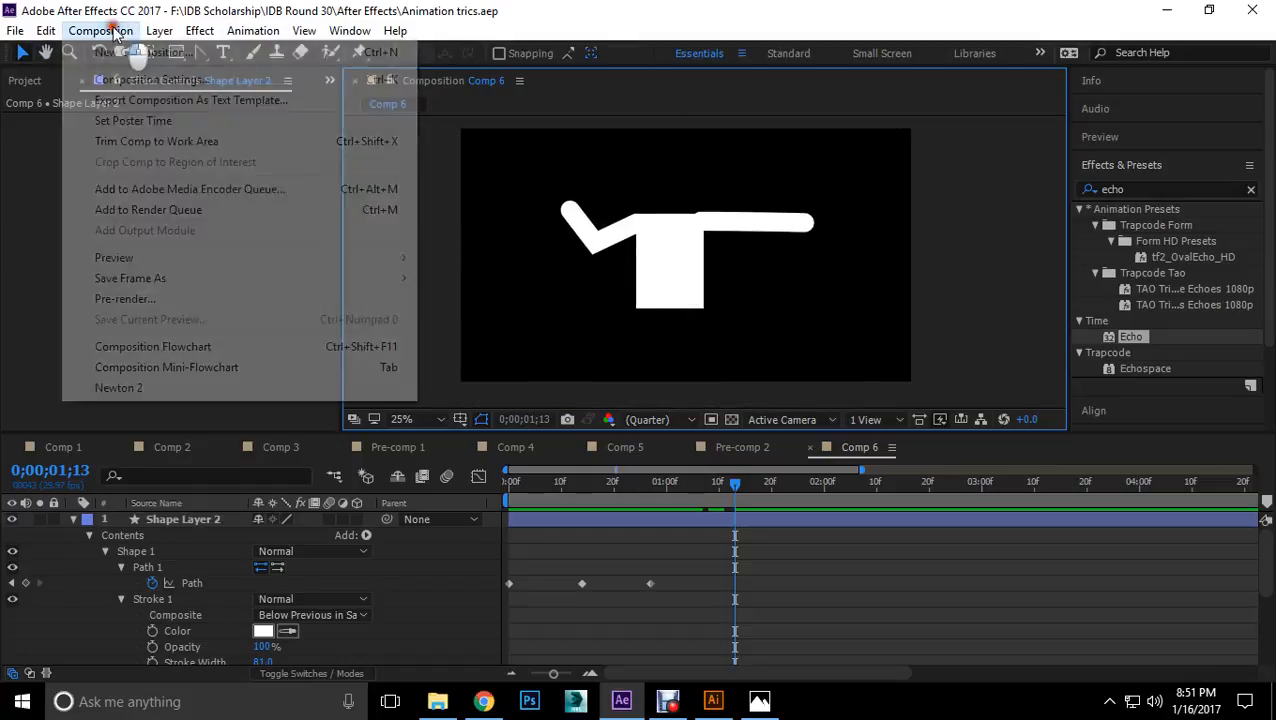
click(110, 49)
click(752, 546)
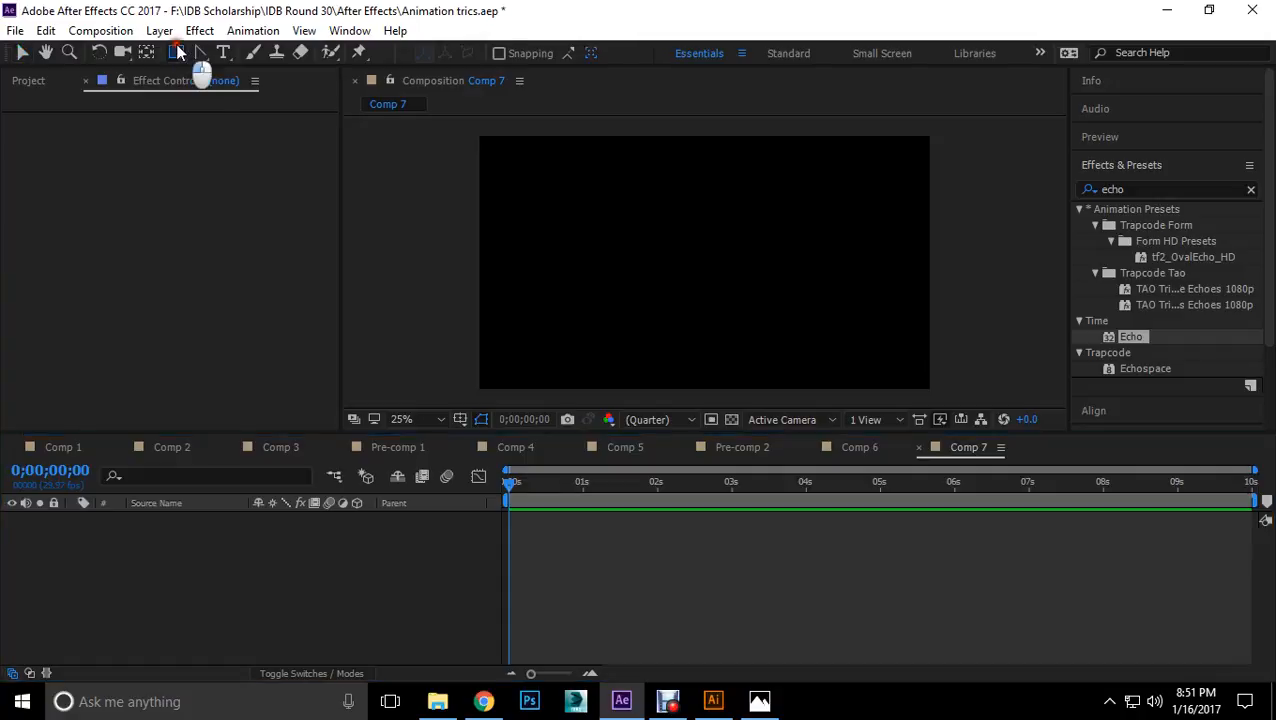
Step: Draw a circle with the Ellipse tool on the left half of the frame, with red fill and no stroke
click(177, 52)
click(240, 92)
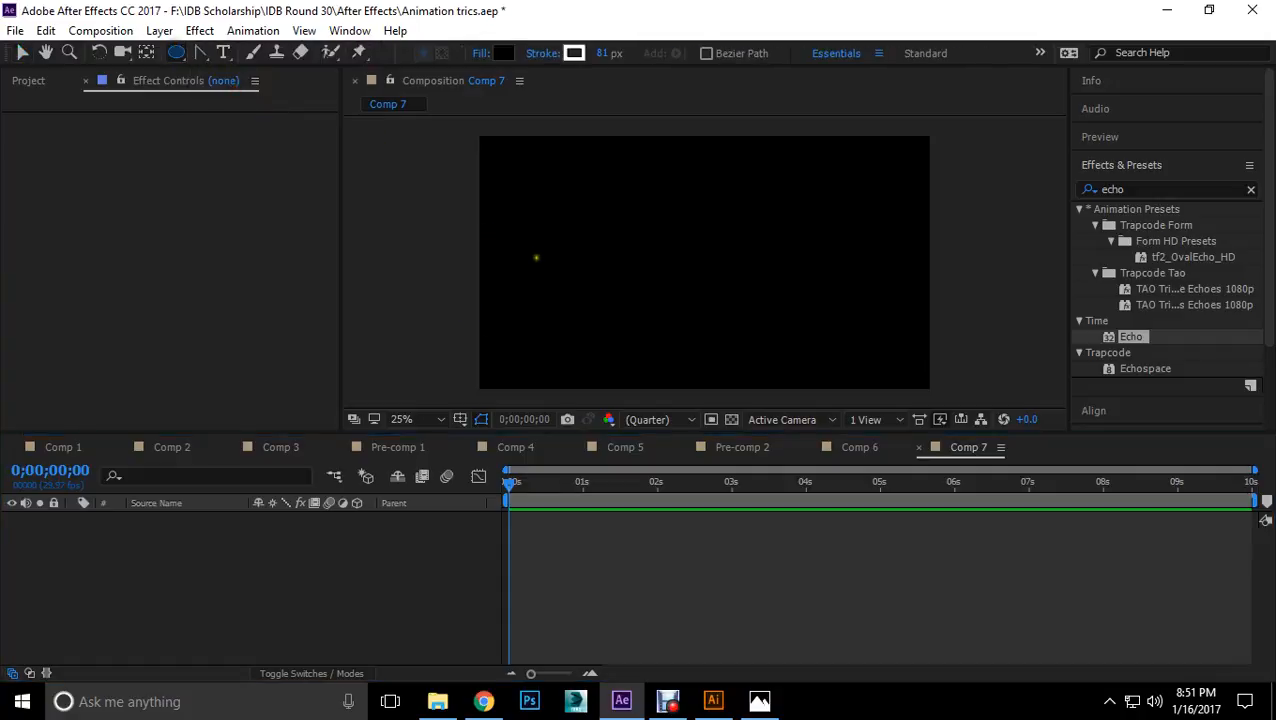
mouse_move(544, 249)
mouse_down()
mouse_move(622, 311)
mouse_move(607, 300)
mouse_up()
click(502, 56)
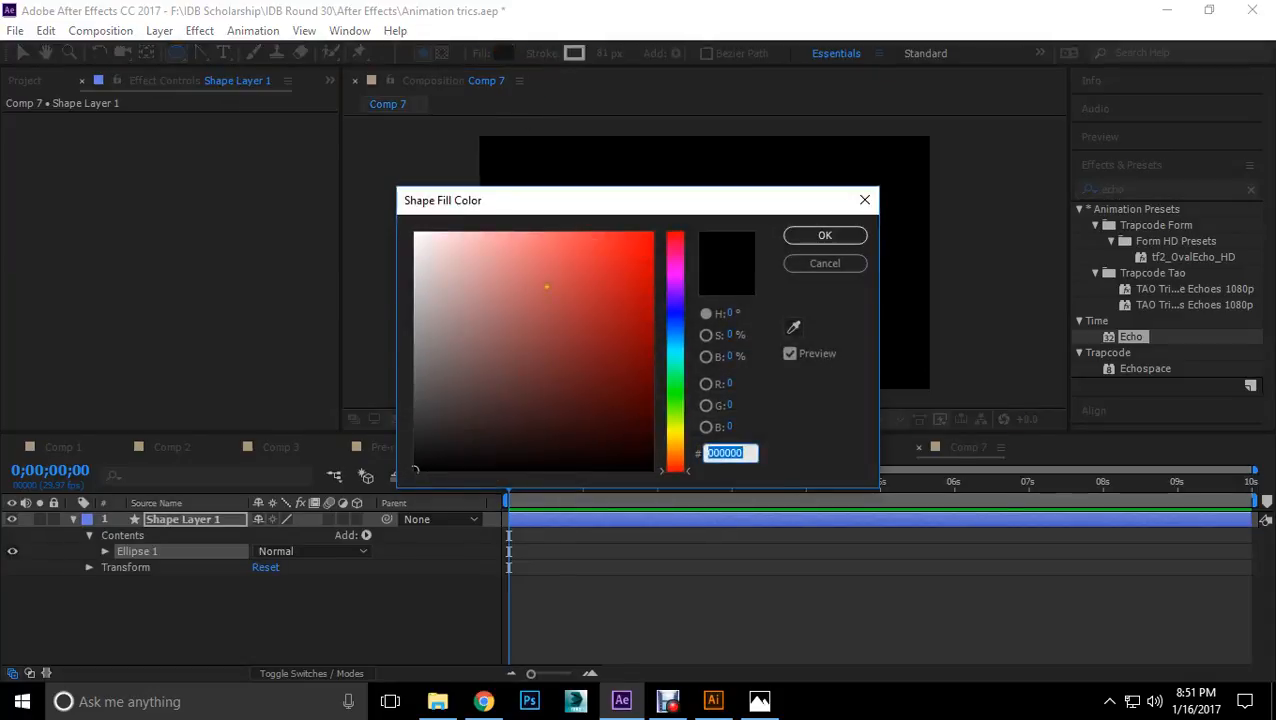
click(643, 238)
click(822, 236)
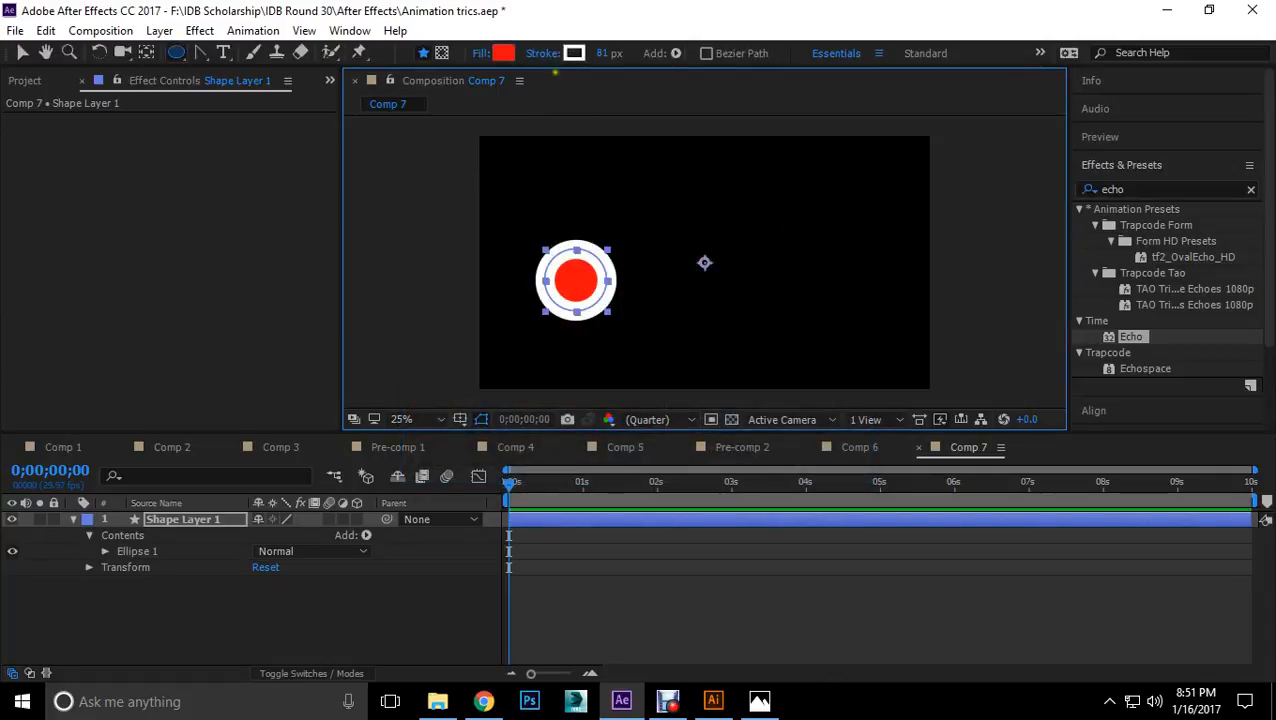
click(552, 53)
click(541, 298)
click(628, 407)
Step: Move the red circle to the upper left of the frame and reveal the layer's Position property
click(22, 52)
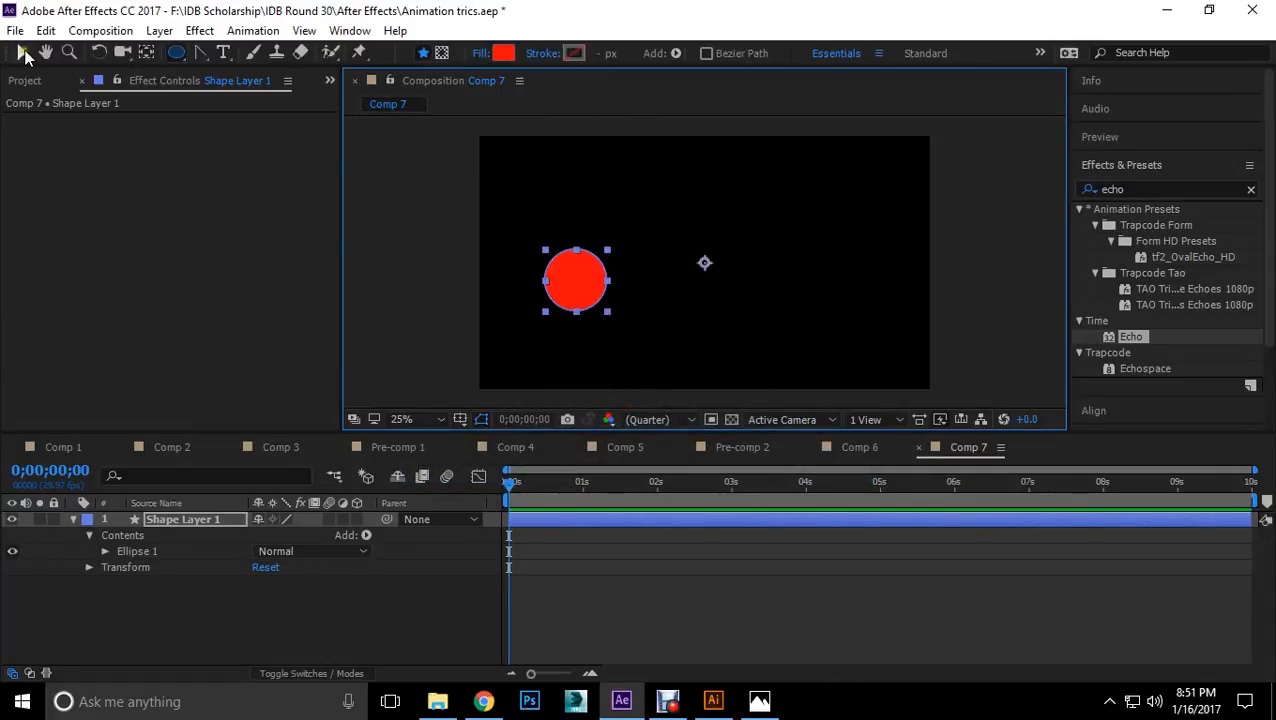
drag(586, 278, 576, 195)
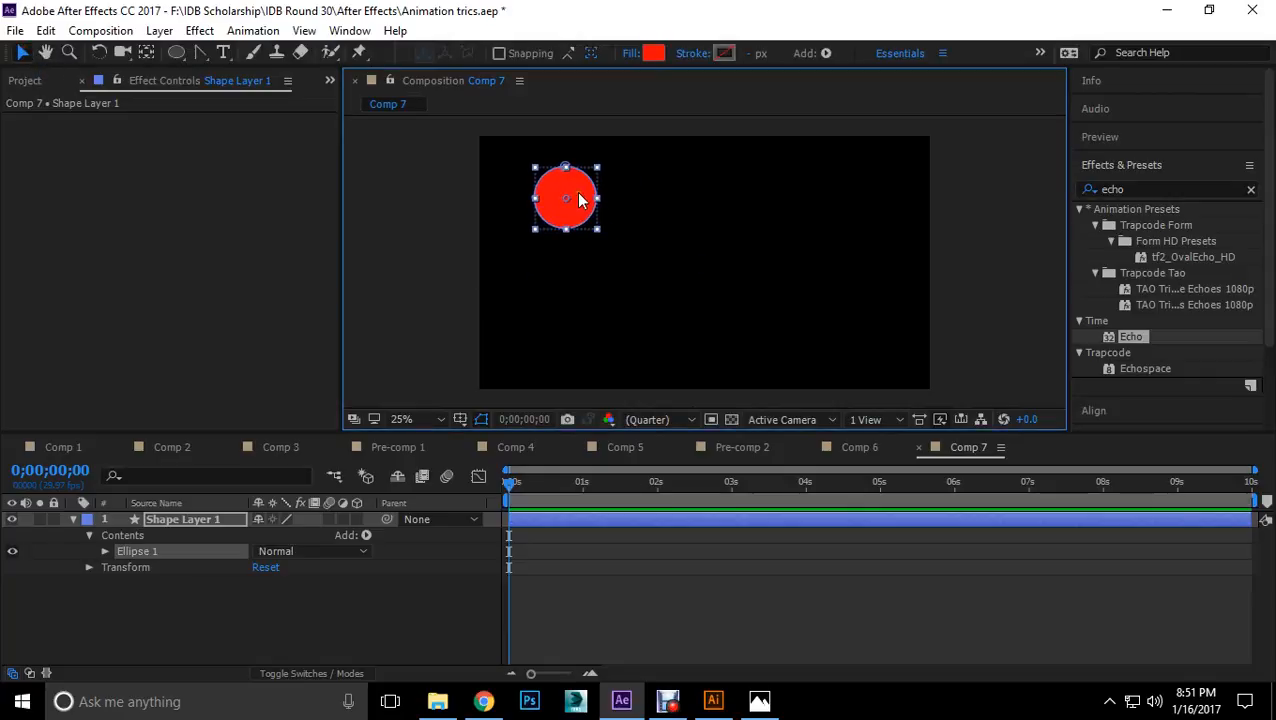
click(486, 481)
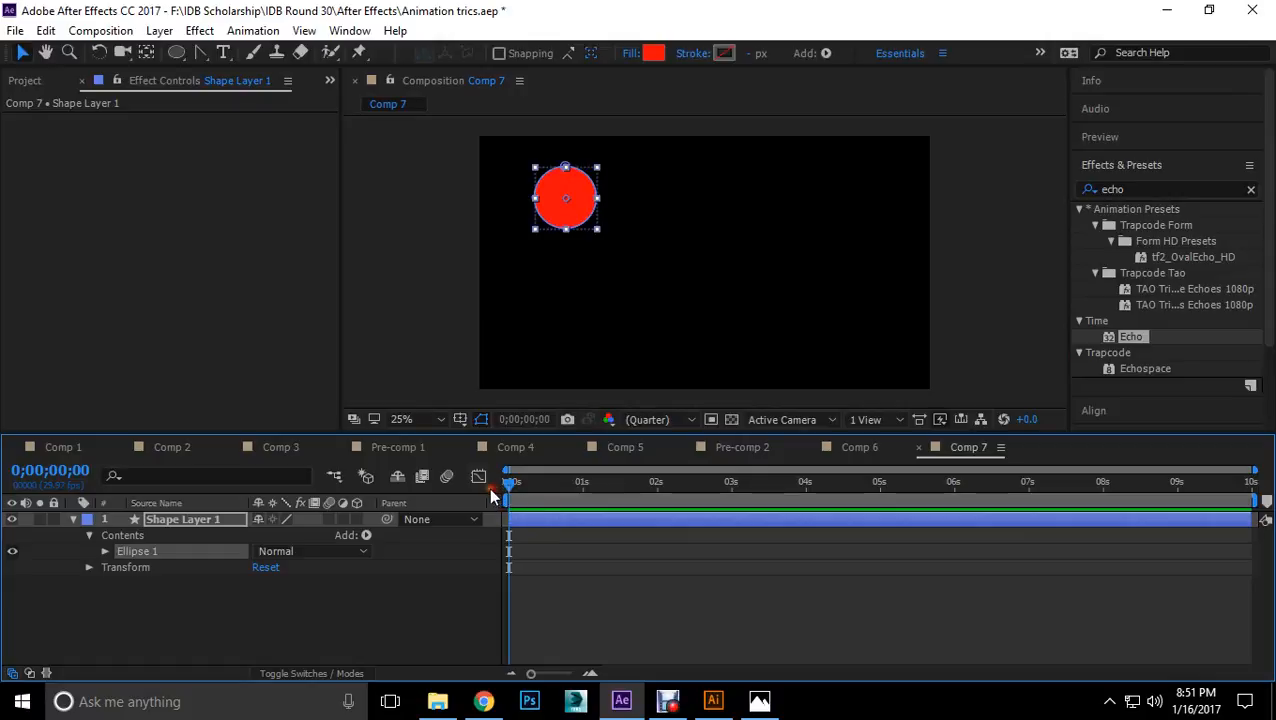
key(p)
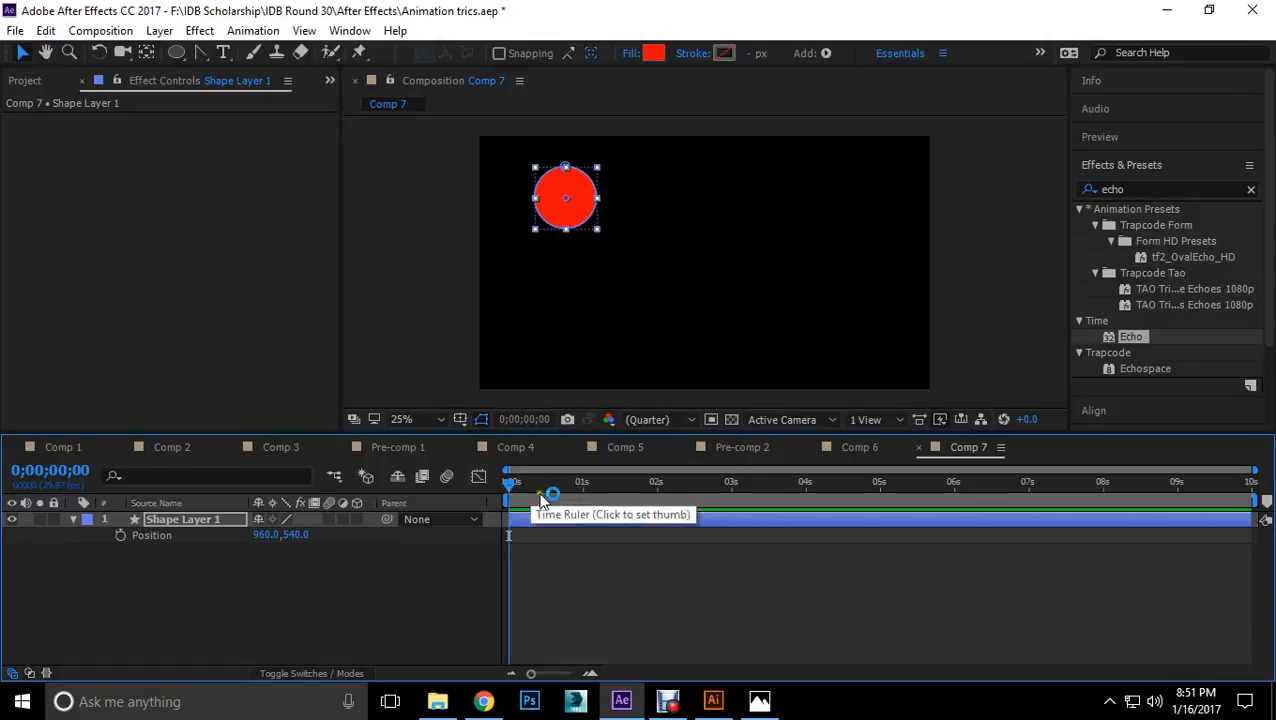
Step: Try to animate the circle with a Position keyframe at 0;00;00;00 and a move at 0;00;01;01, and undo both changes
click(120, 535)
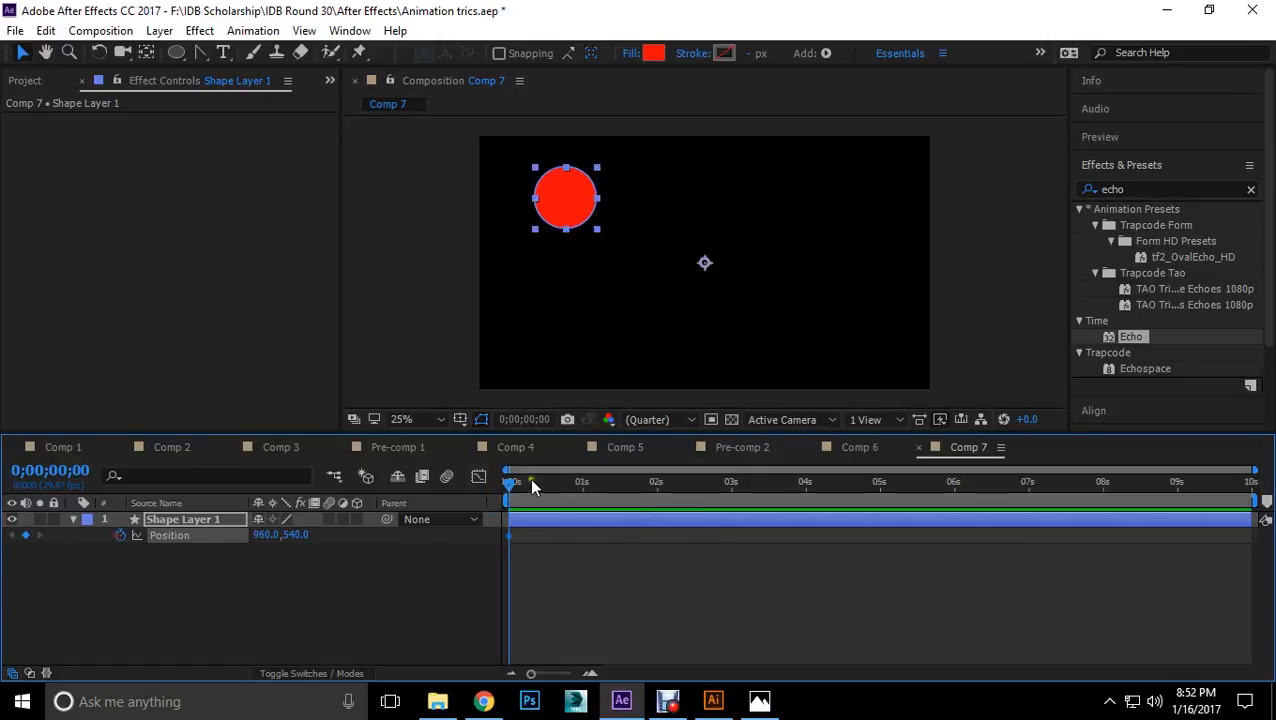
drag(514, 481, 587, 491)
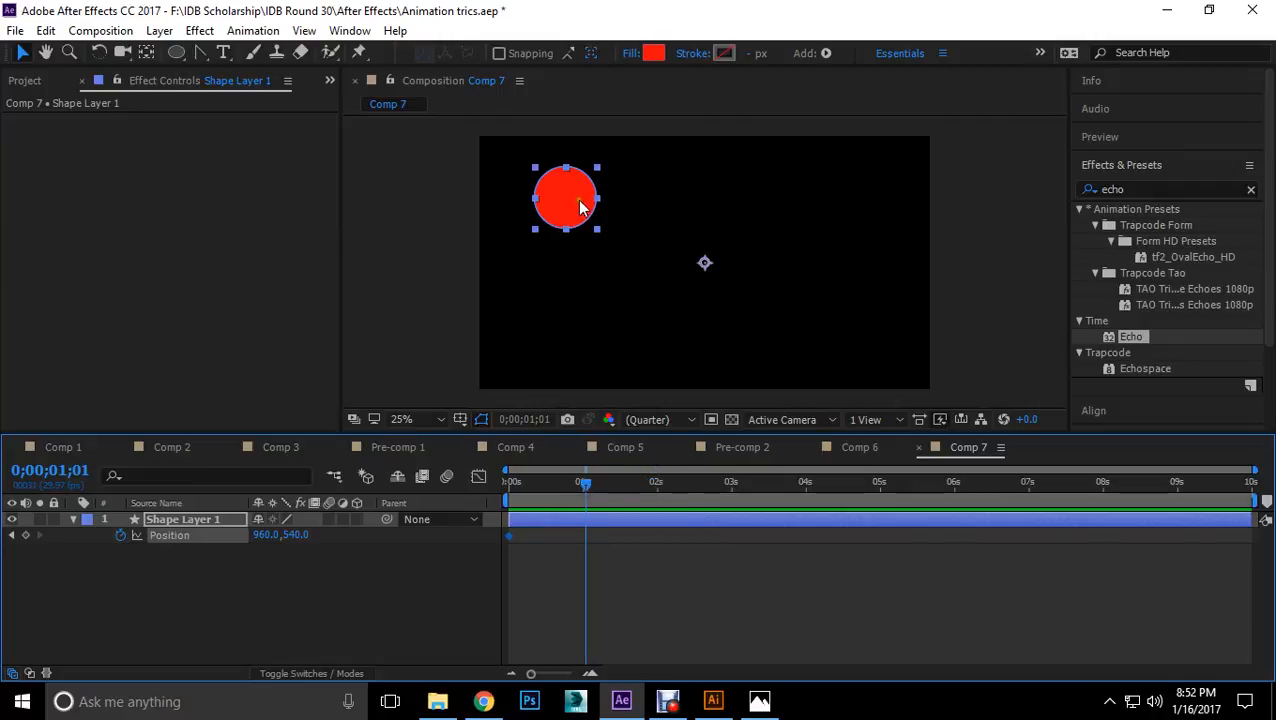
drag(581, 207, 711, 321)
key(ctrl+z)
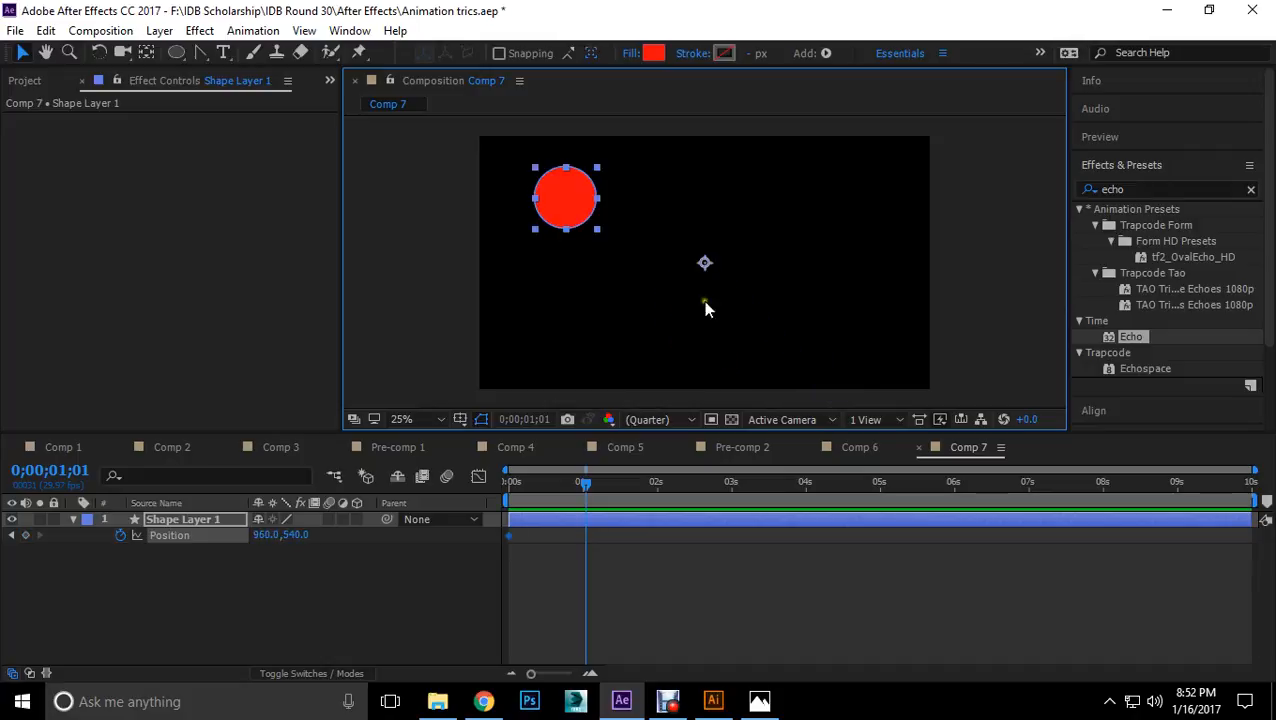
key(ctrl+z)
key(Home)
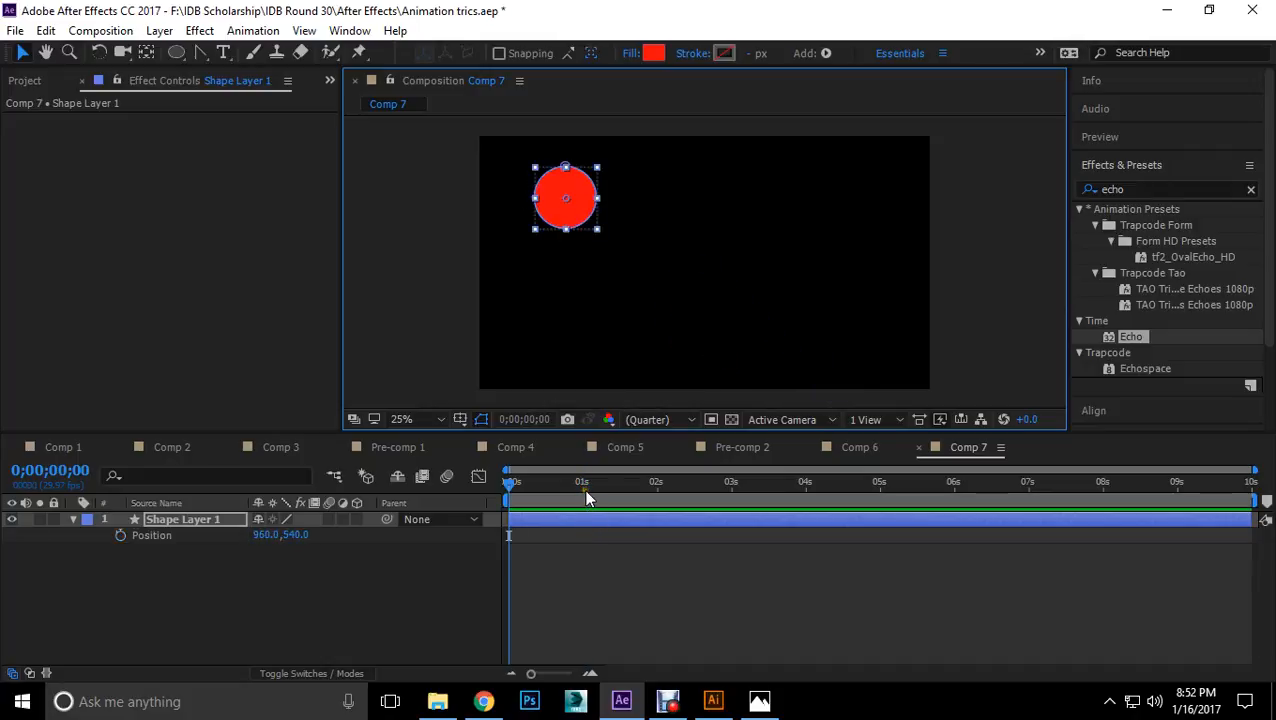
Step: Center the circle on its layer's anchor point and set a Position keyframe of 288.0, 224.0 at 0;00;00;00
drag(572, 212, 718, 276)
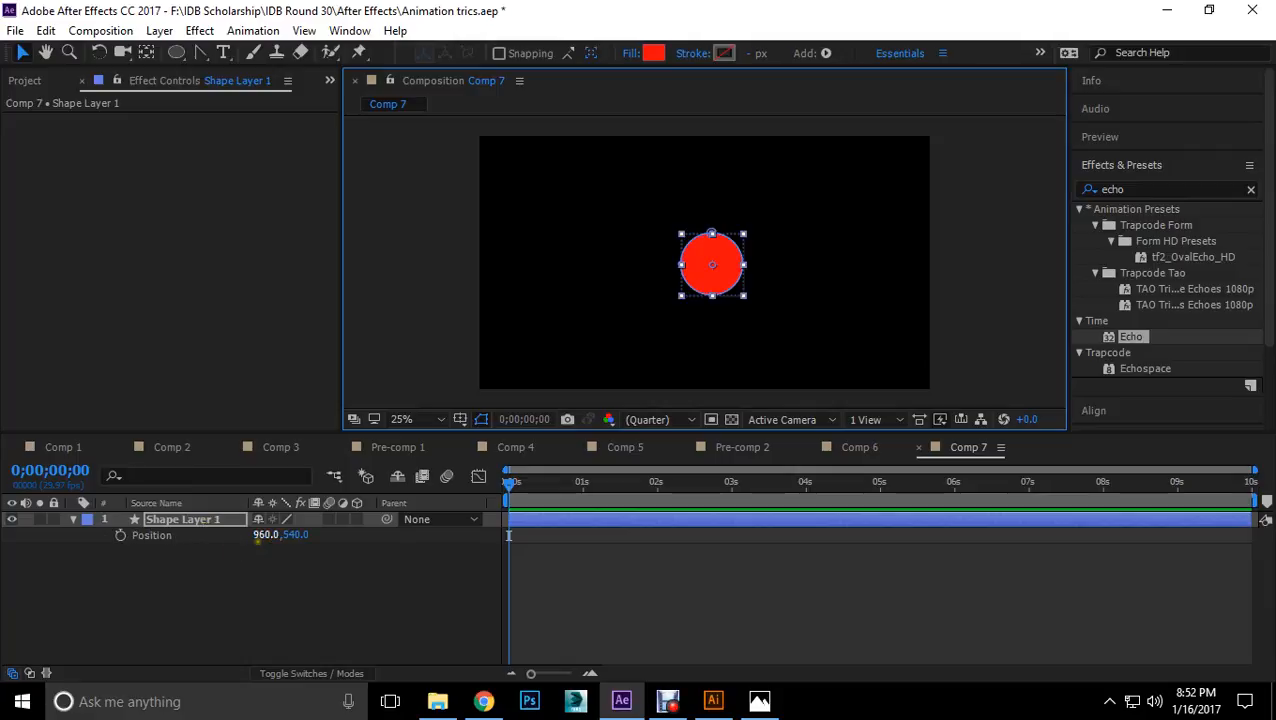
click(120, 535)
drag(710, 288, 552, 214)
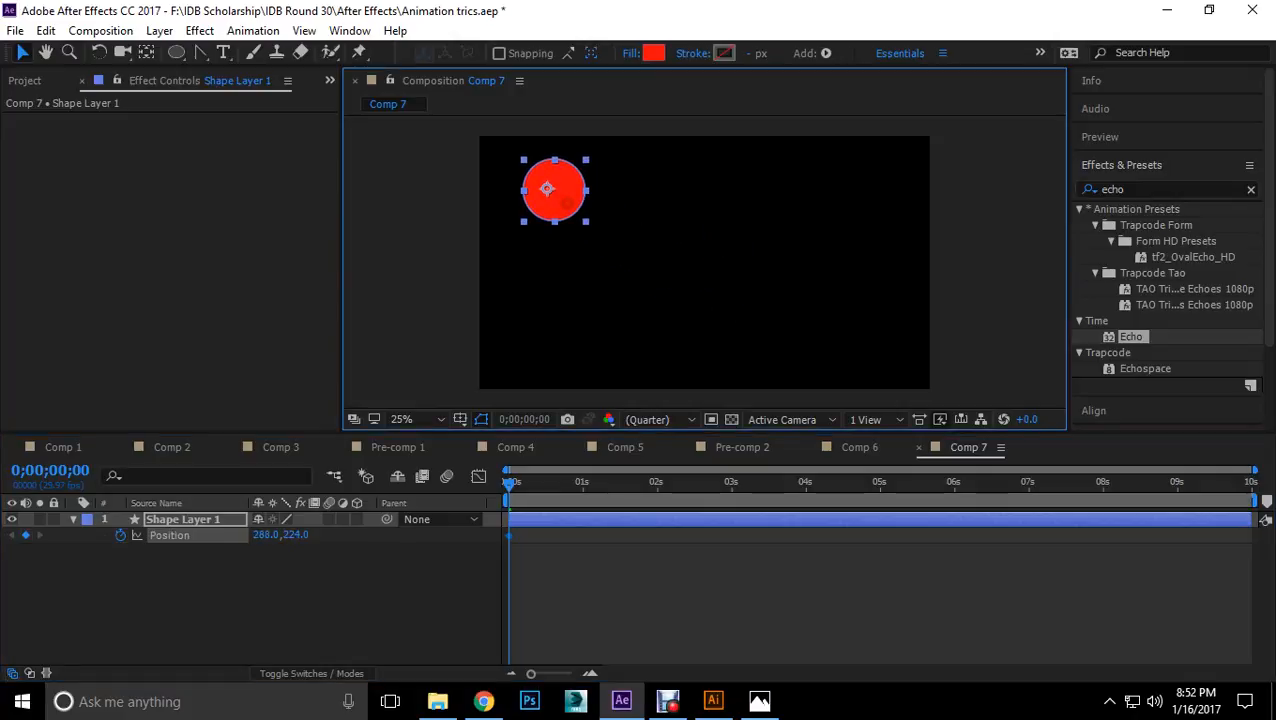
Step: Move the circle to 932.0, 904.0 at 0;00;01;29 and curve the motion path into an arc with both Bezier handles
drag(508, 490, 658, 490)
drag(570, 203, 699, 348)
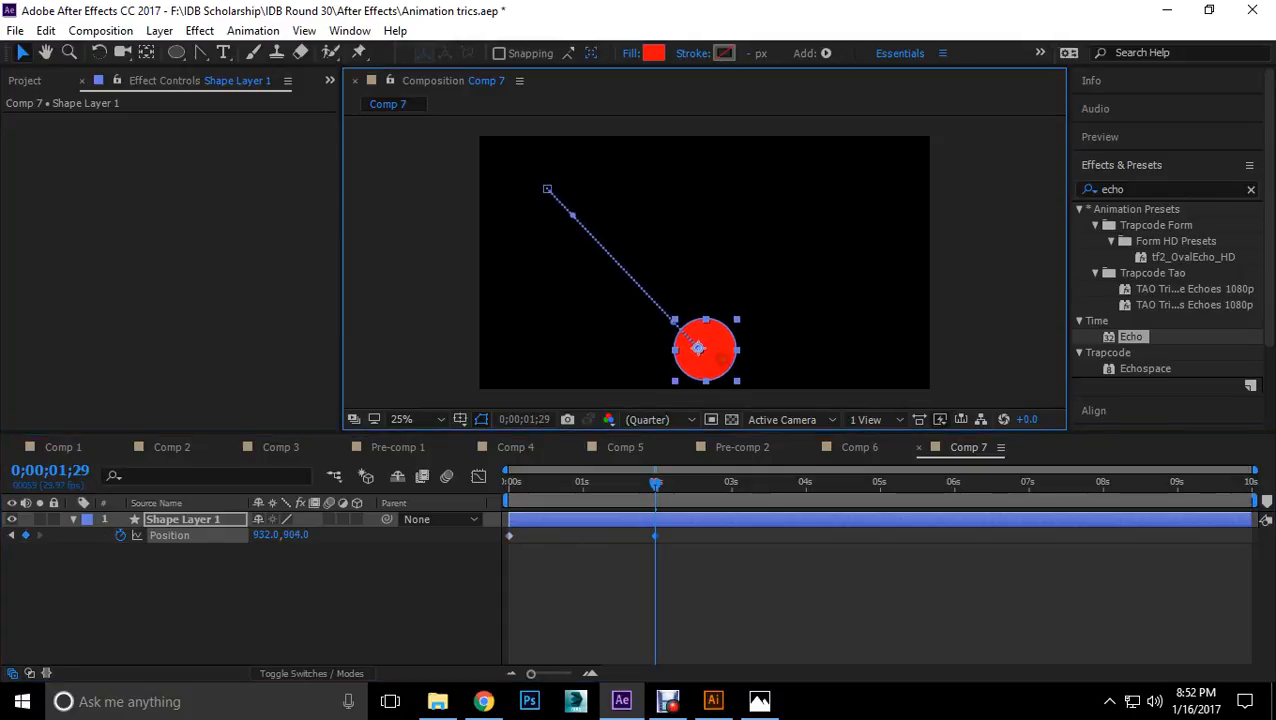
drag(581, 206, 655, 193)
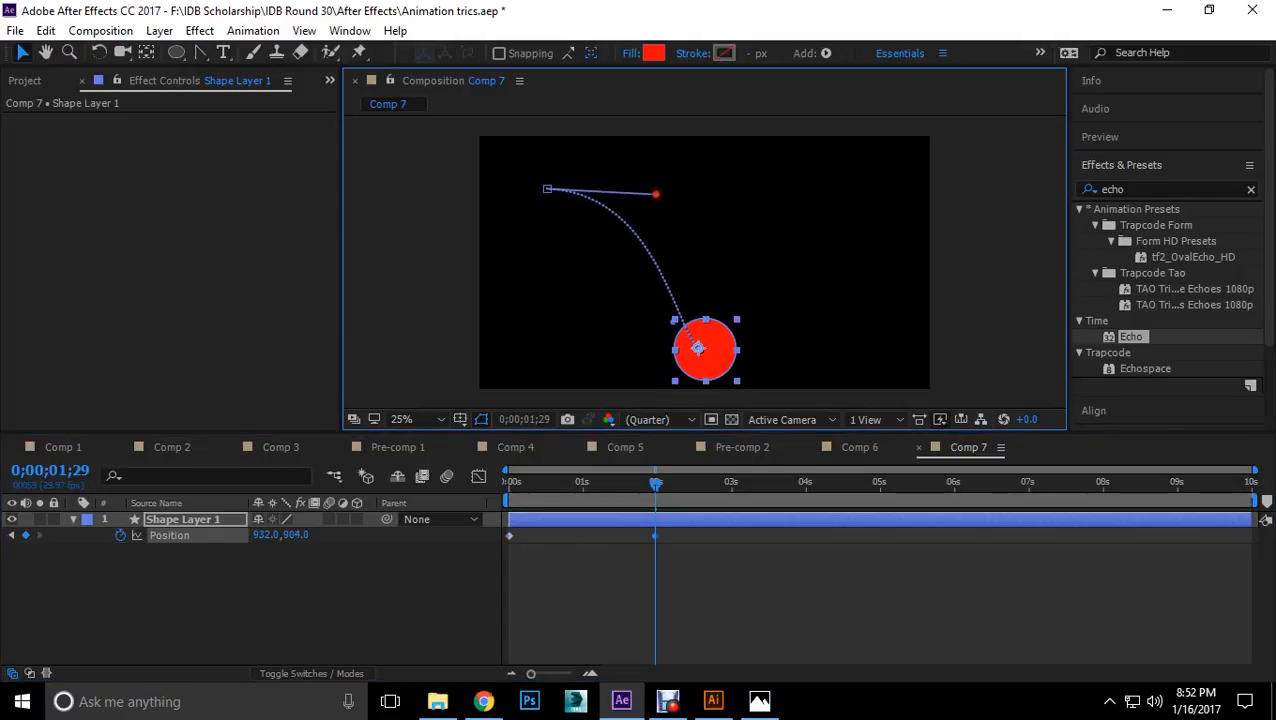
drag(674, 324, 695, 284)
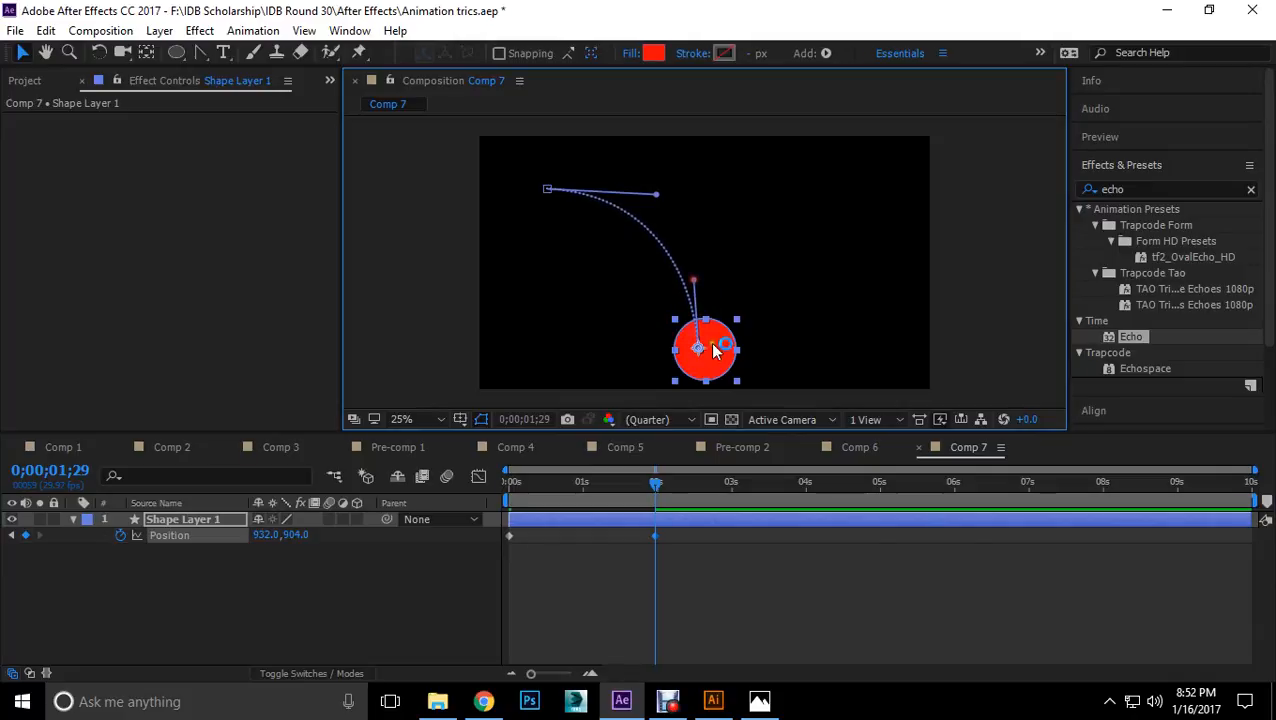
Step: Move the circle to 1332.0, 300.0 at 0;00;03;21, try adjusting the lower path point's outgoing handle, and undo that adjustment
drag(659, 498, 788, 484)
drag(718, 366, 810, 217)
drag(702, 386, 699, 346)
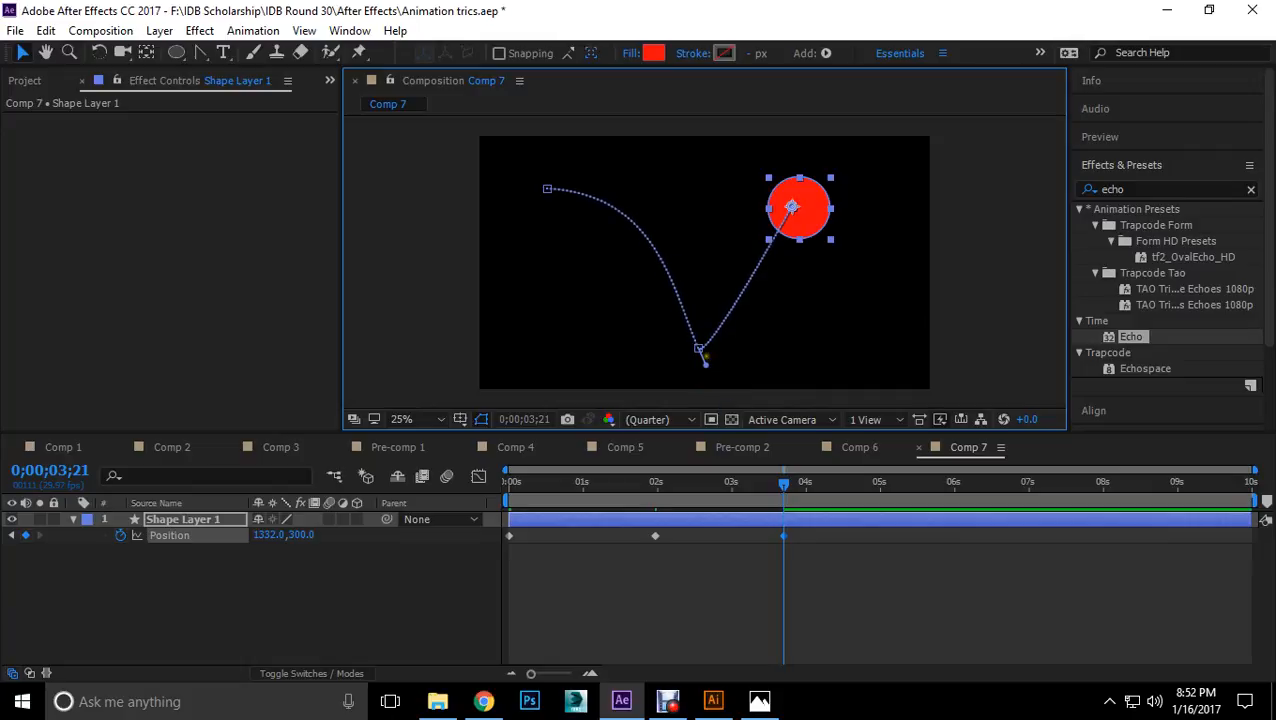
key(ctrl+z)
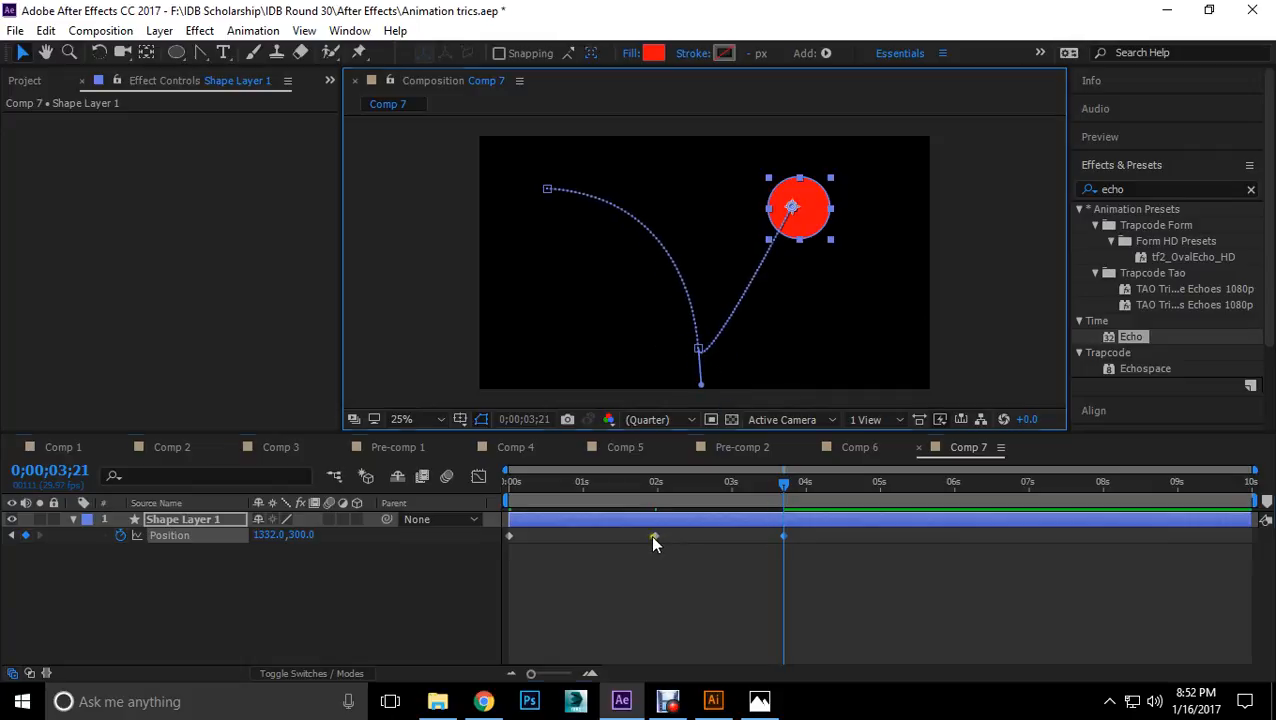
Step: Set the middle Position keyframe's spatial interpolation to Bezier
right_click(652, 536)
mouse_move(716, 524)
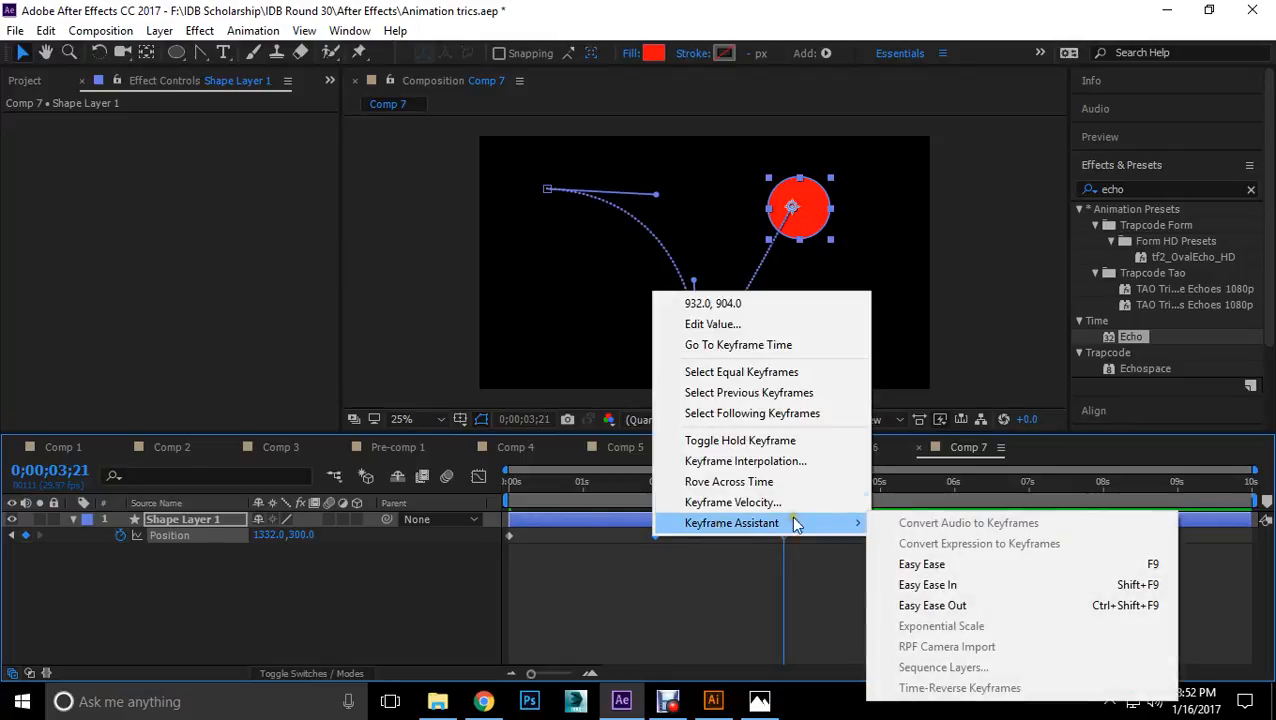
click(760, 461)
drag(659, 229, 429, 234)
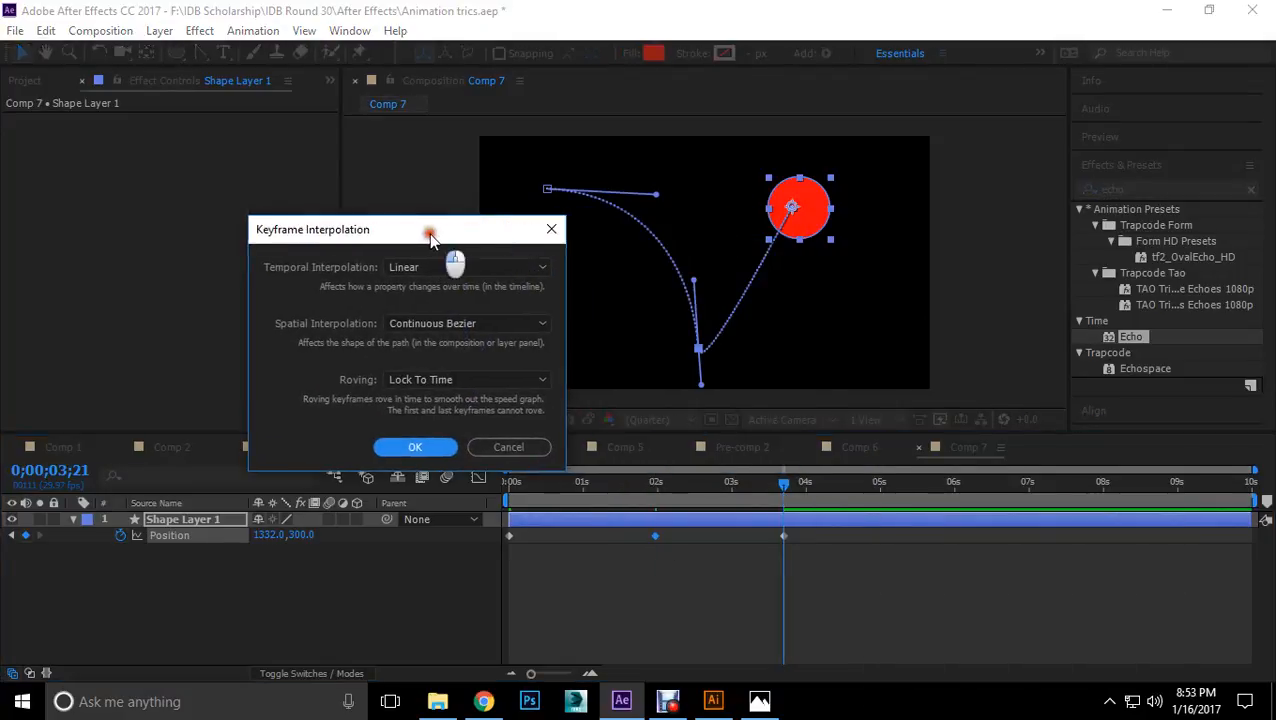
click(500, 330)
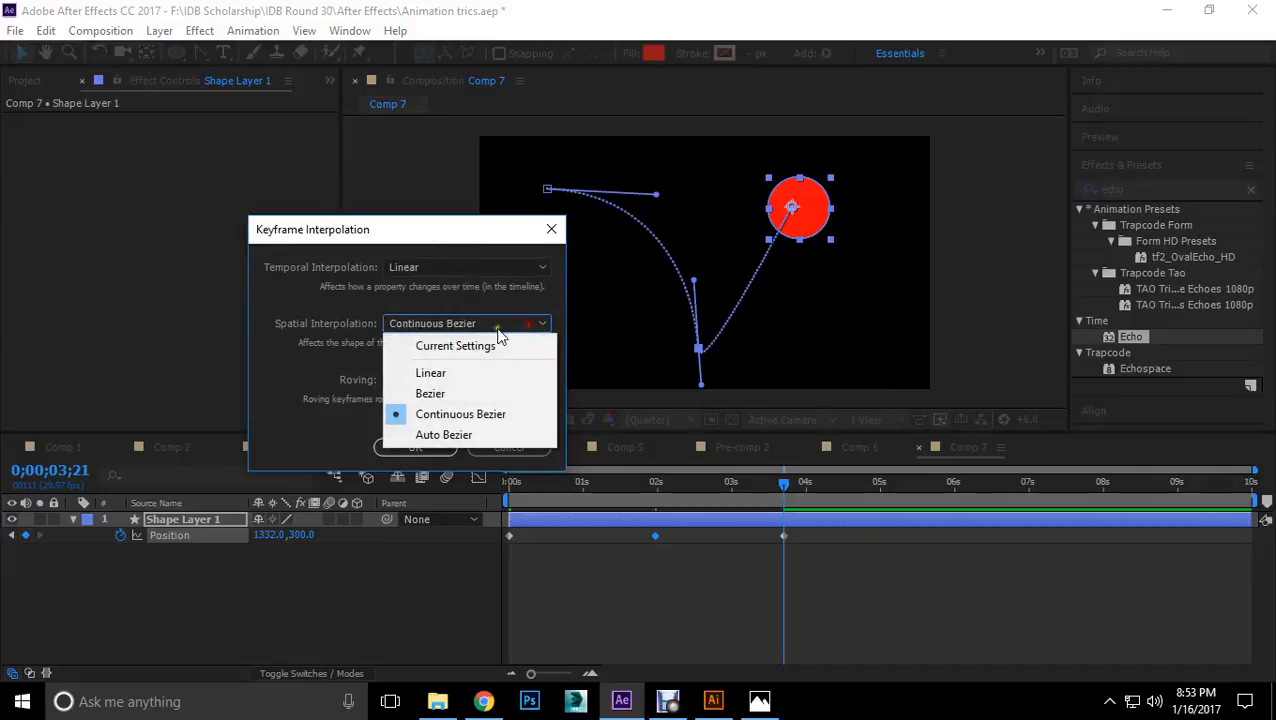
click(455, 396)
click(421, 445)
Step: Fold the lower path point's outgoing handle upward for a sharp bounce, and move the circle at 0;00;03;21 to 1300.0, 320.0
drag(702, 384, 709, 274)
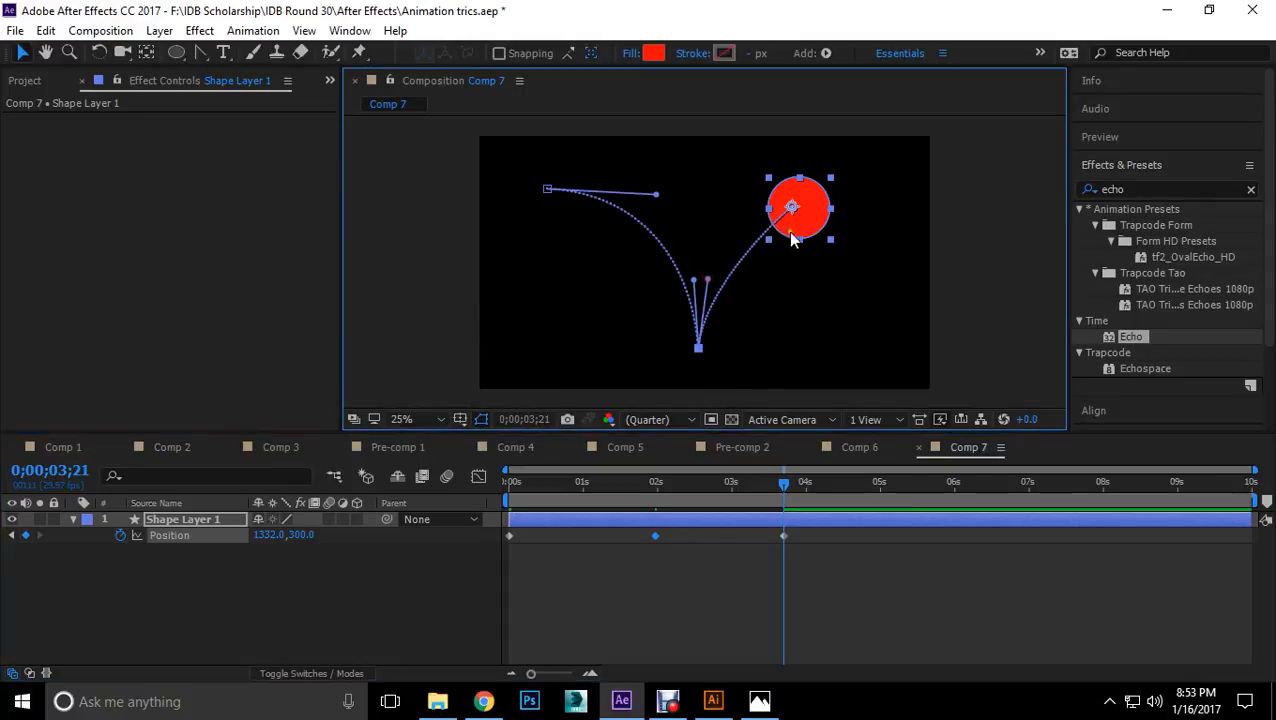
drag(812, 222, 808, 219)
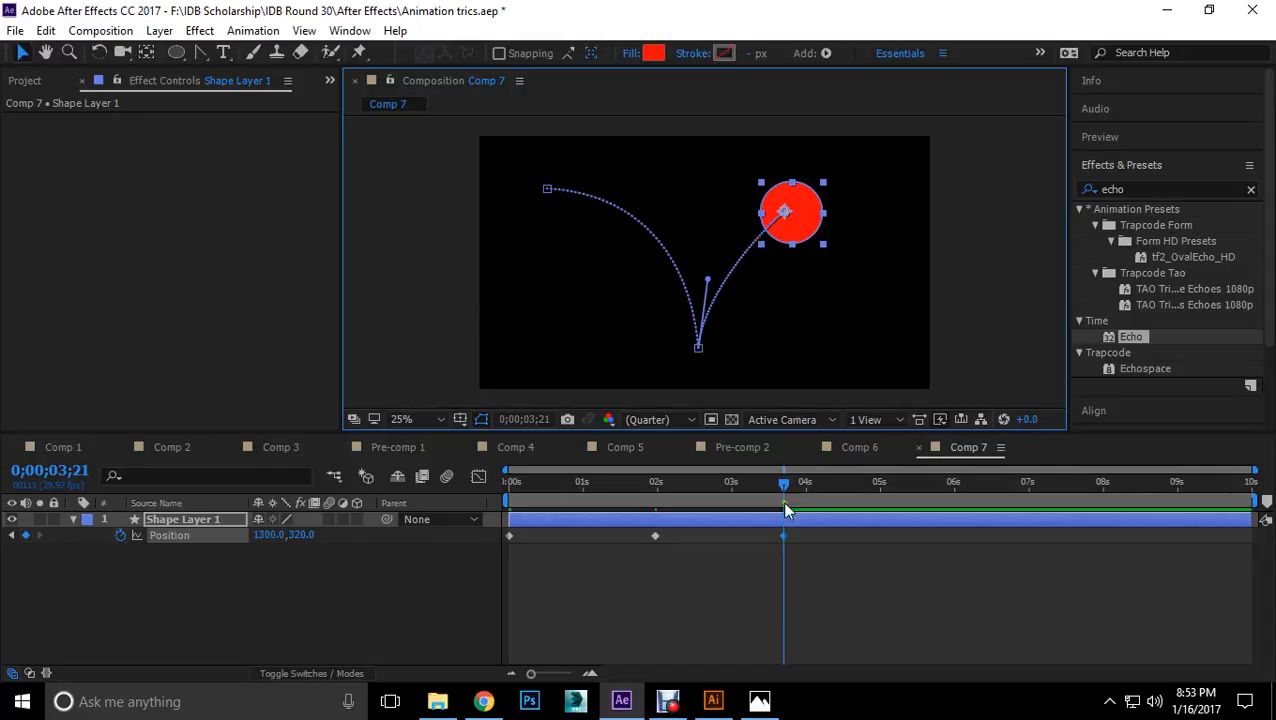
Step: Set both the temporal and spatial interpolation of the Position keyframe at 0;00;03;21 to Bezier
click(785, 538)
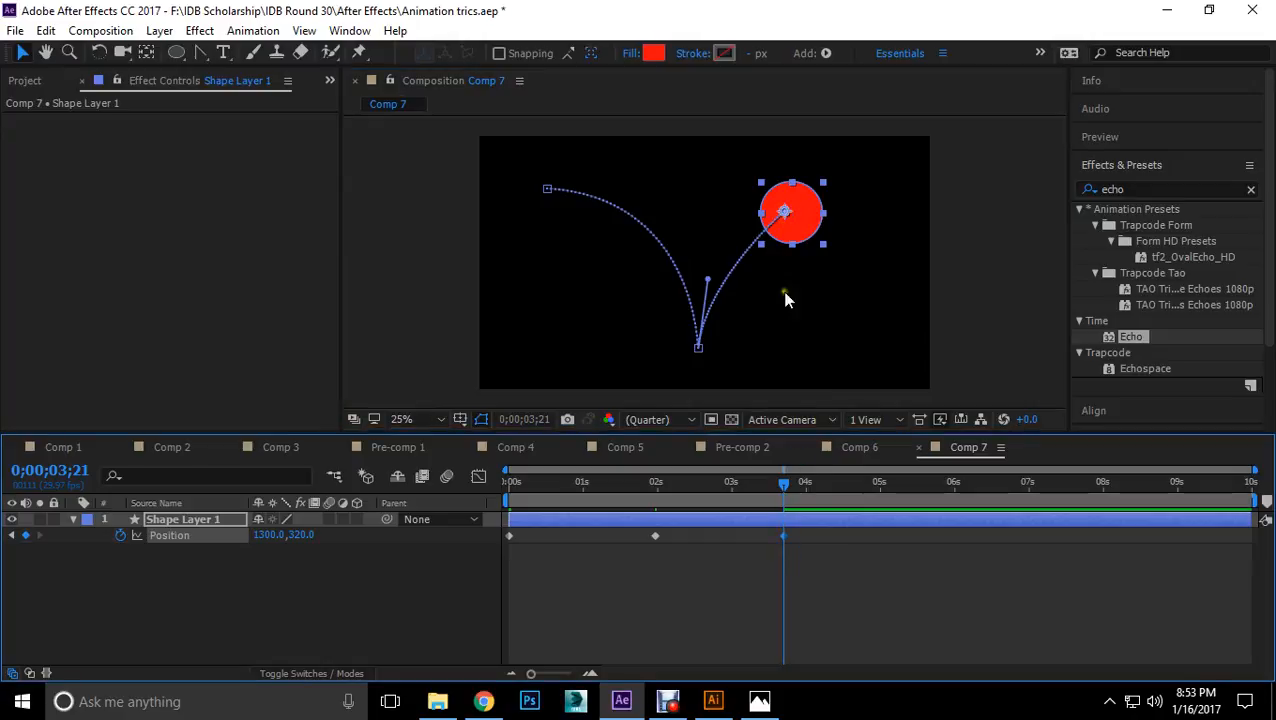
right_click(785, 540)
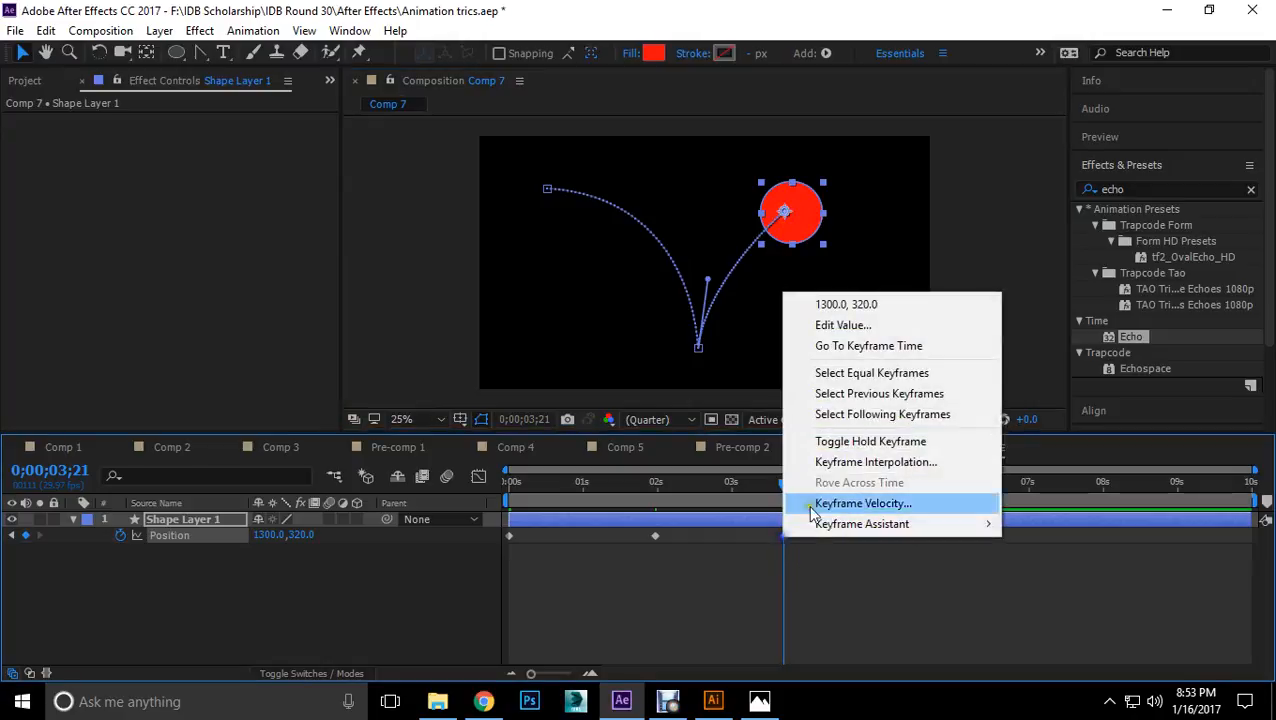
click(855, 462)
click(432, 267)
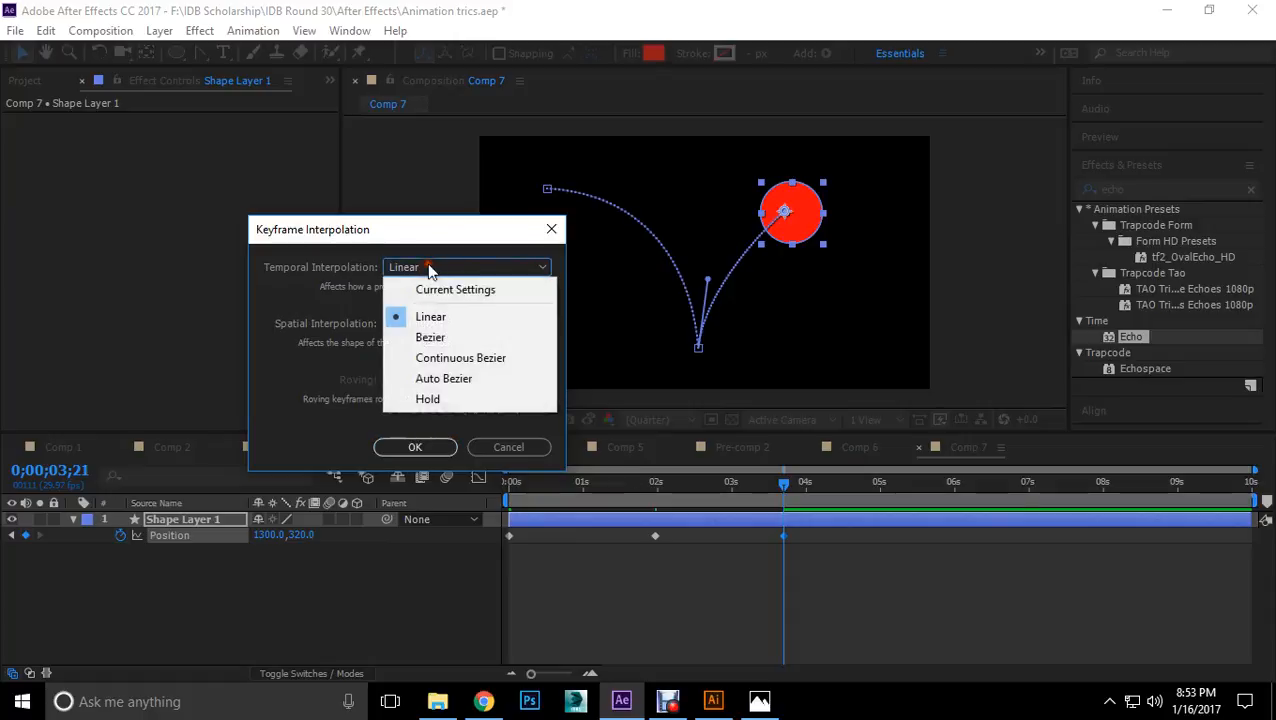
click(440, 338)
click(440, 323)
click(441, 394)
click(435, 446)
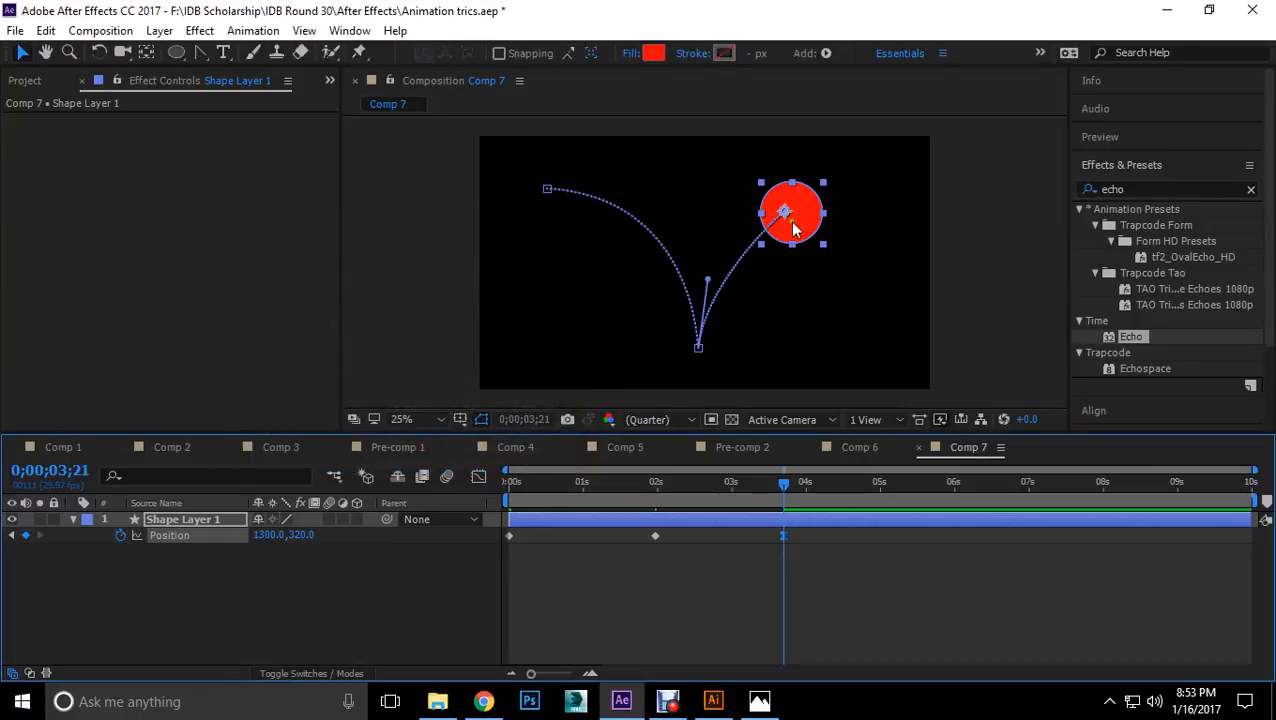
Step: Move the circle to 1668.0, 896.0 at 0;00;05;02 to add the second landing
scroll(787, 260, up, 5)
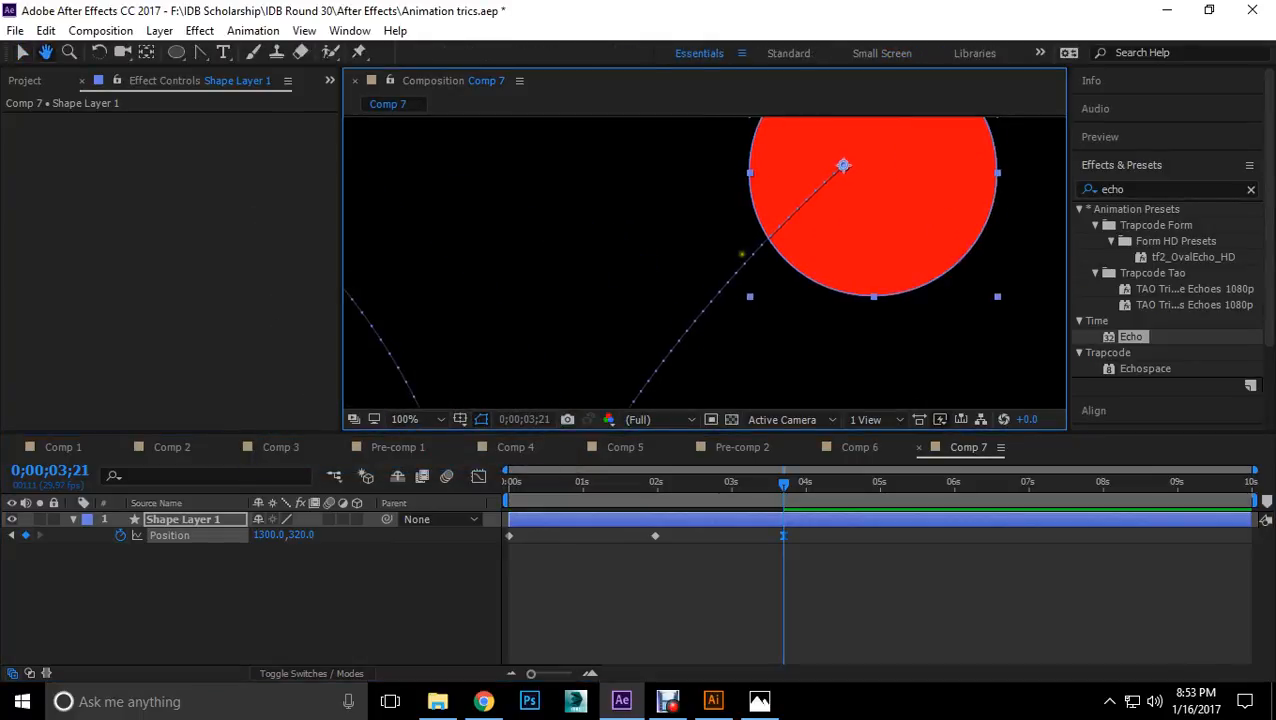
scroll(840, 190, up, 2)
scroll(658, 225, down, 7)
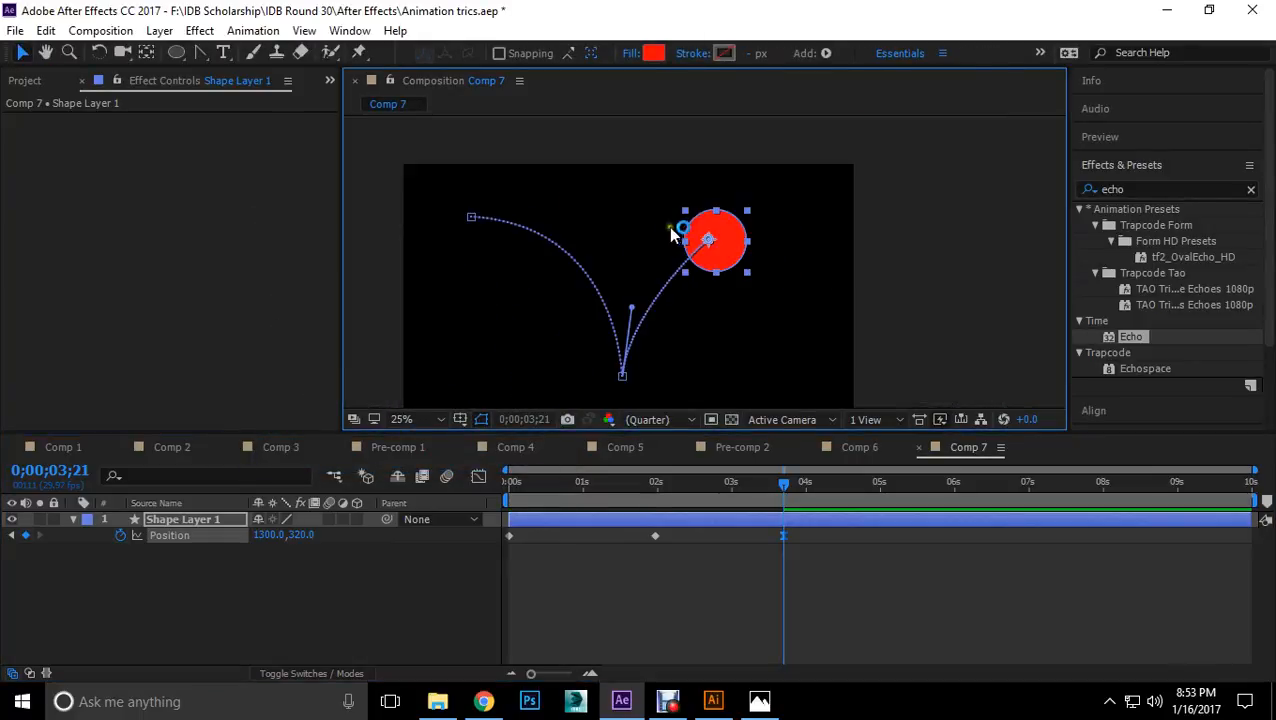
drag(785, 485, 882, 490)
drag(690, 203, 774, 336)
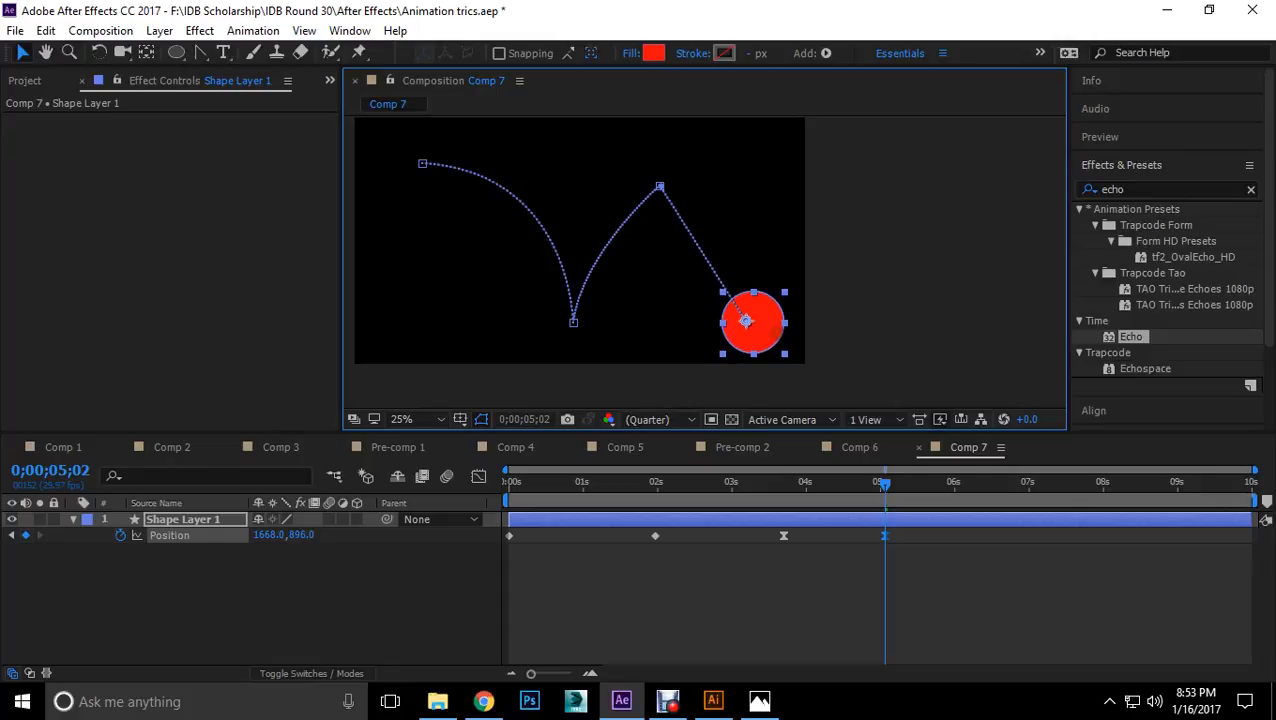
Step: Set the spatial interpolation of the upper path point at 1300.0, 320.0 to Auto Bezier
right_click(660, 188)
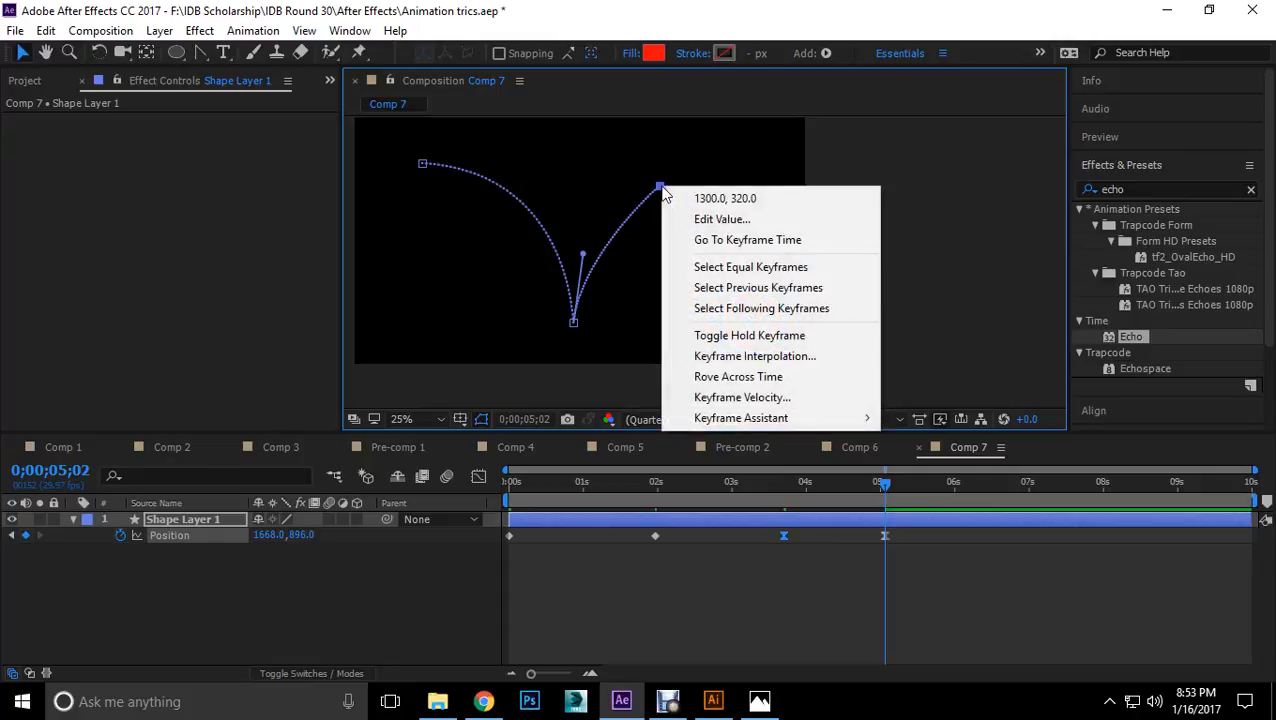
click(750, 357)
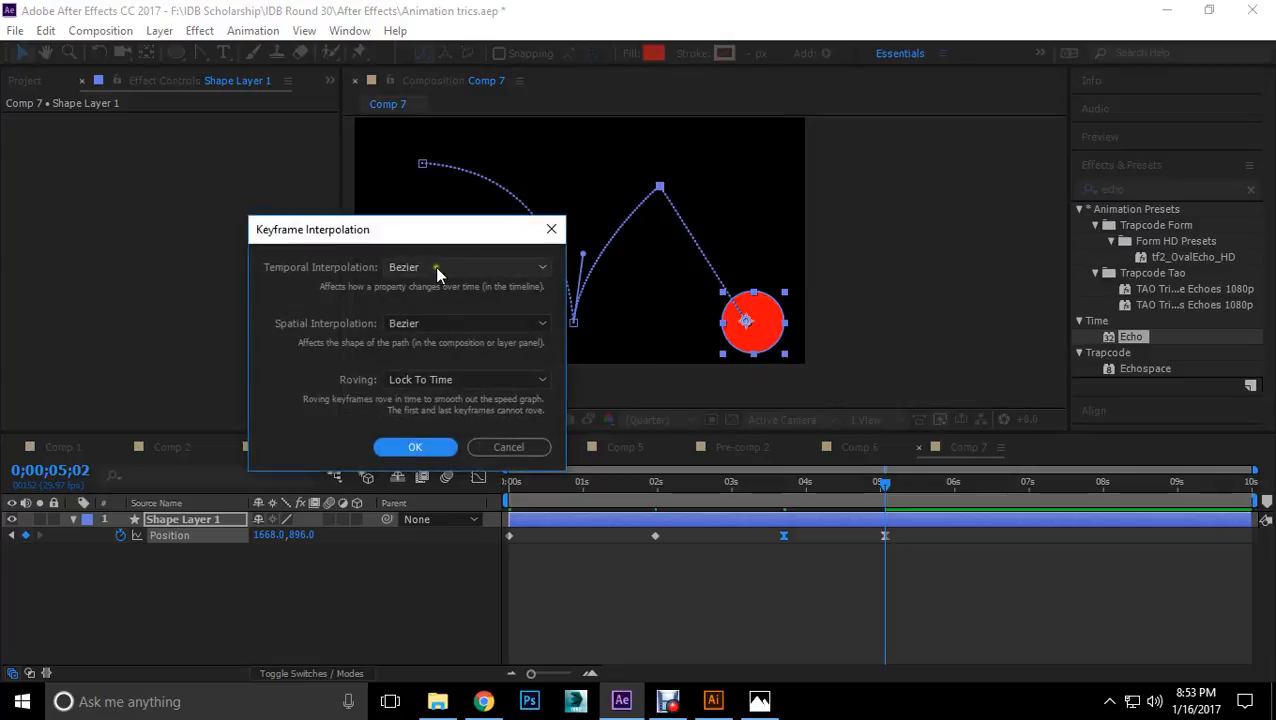
click(440, 325)
click(455, 414)
click(456, 323)
click(462, 433)
click(428, 446)
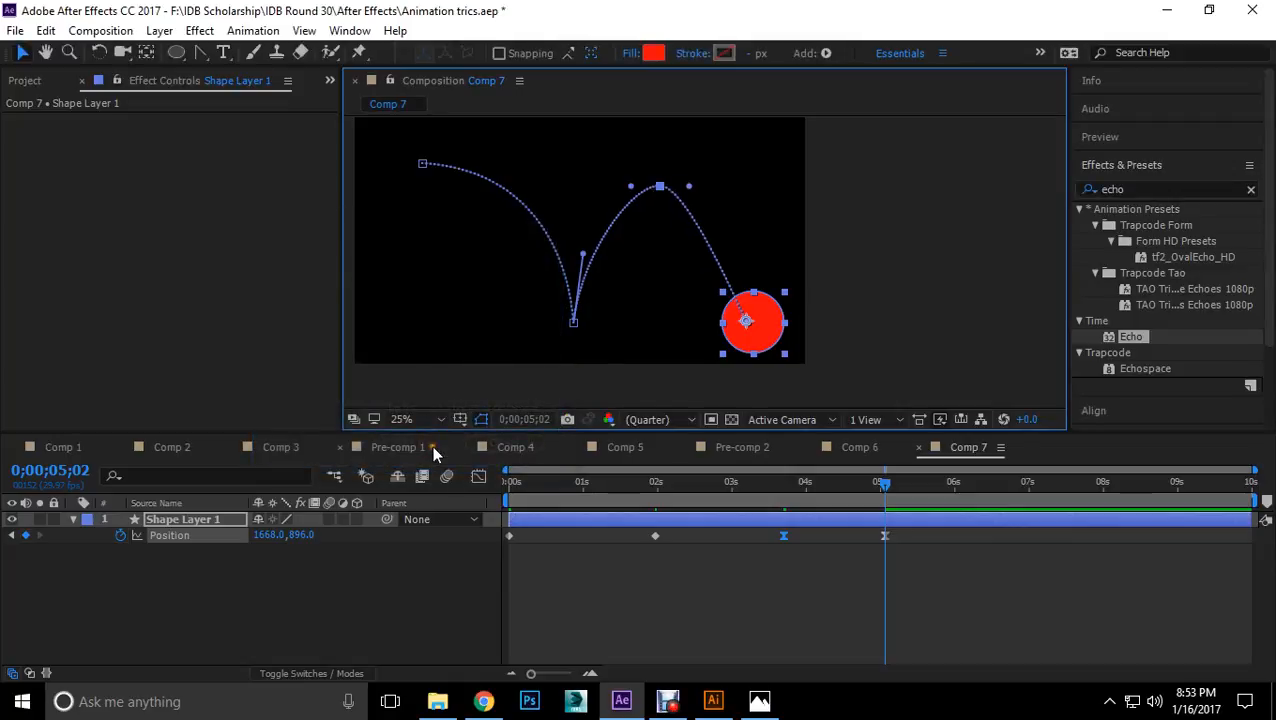
Step: Lengthen both handles of the upper path point horizontally to round the second arc, and scrub the motion back to 0;00;00;00
drag(688, 186, 739, 186)
drag(630, 186, 600, 187)
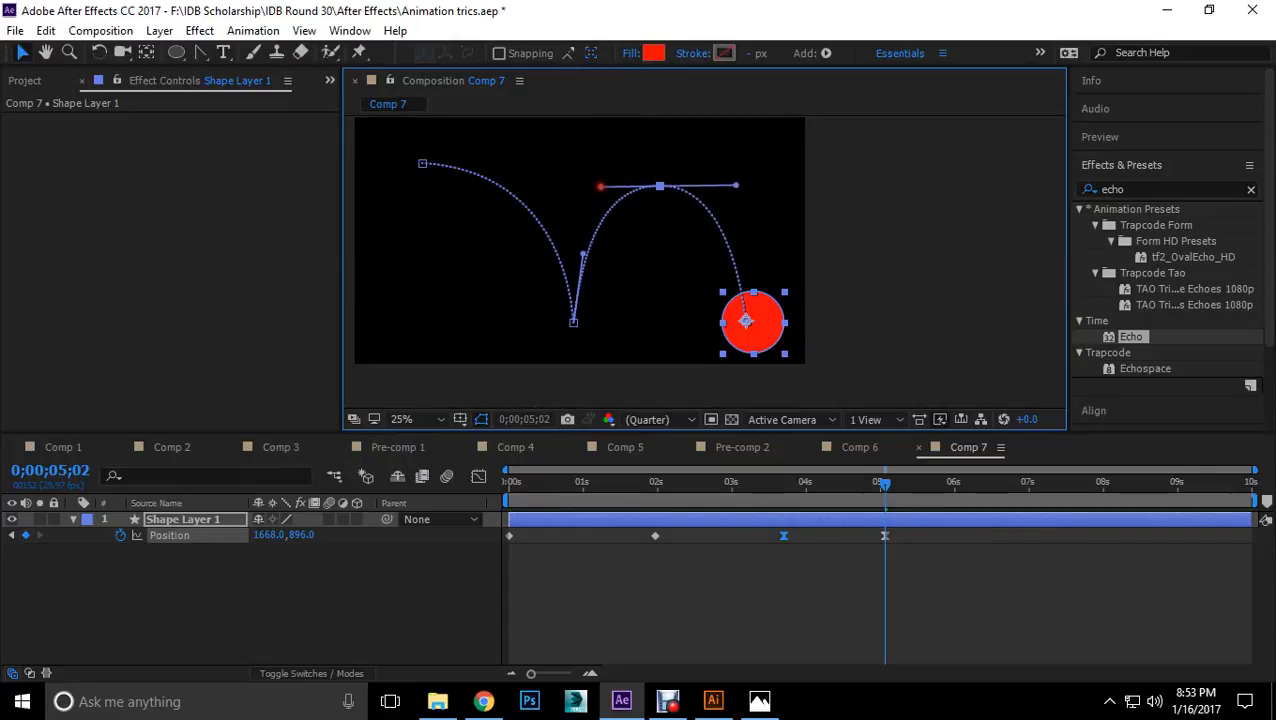
click(854, 308)
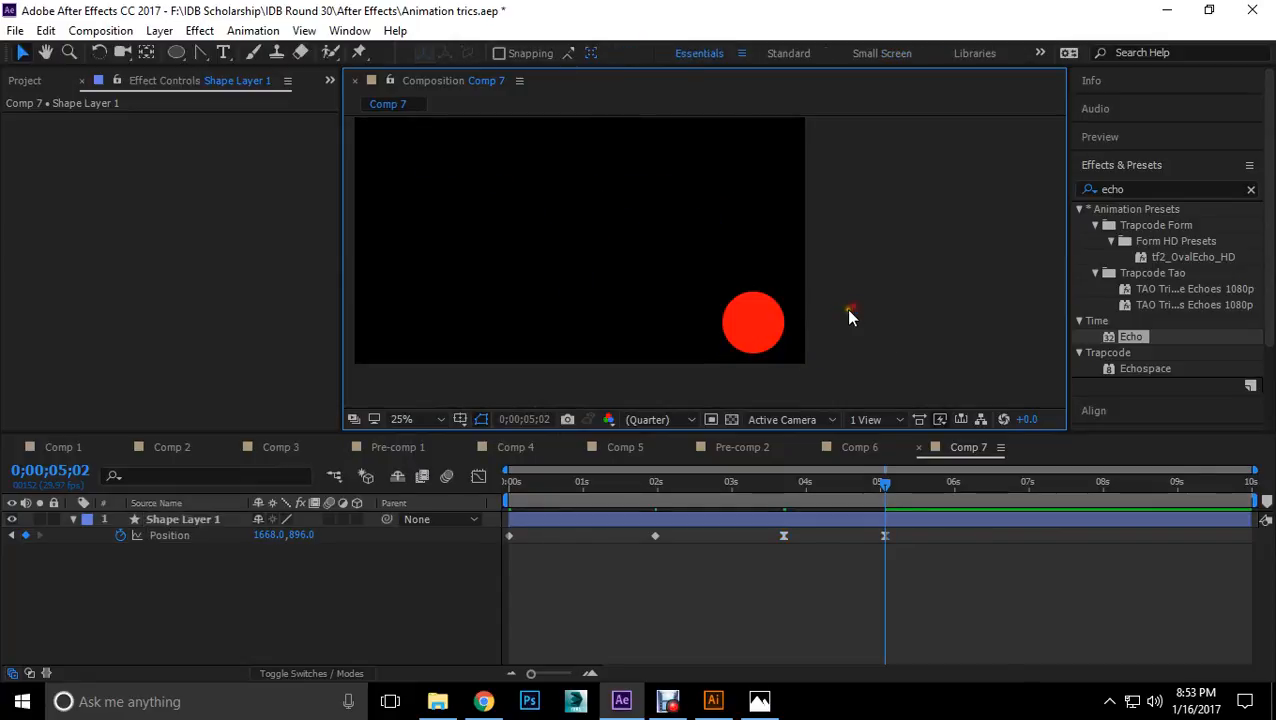
drag(882, 488, 486, 496)
Step: Show the circle's Position curves in an enlarged Graph Editor
click(481, 481)
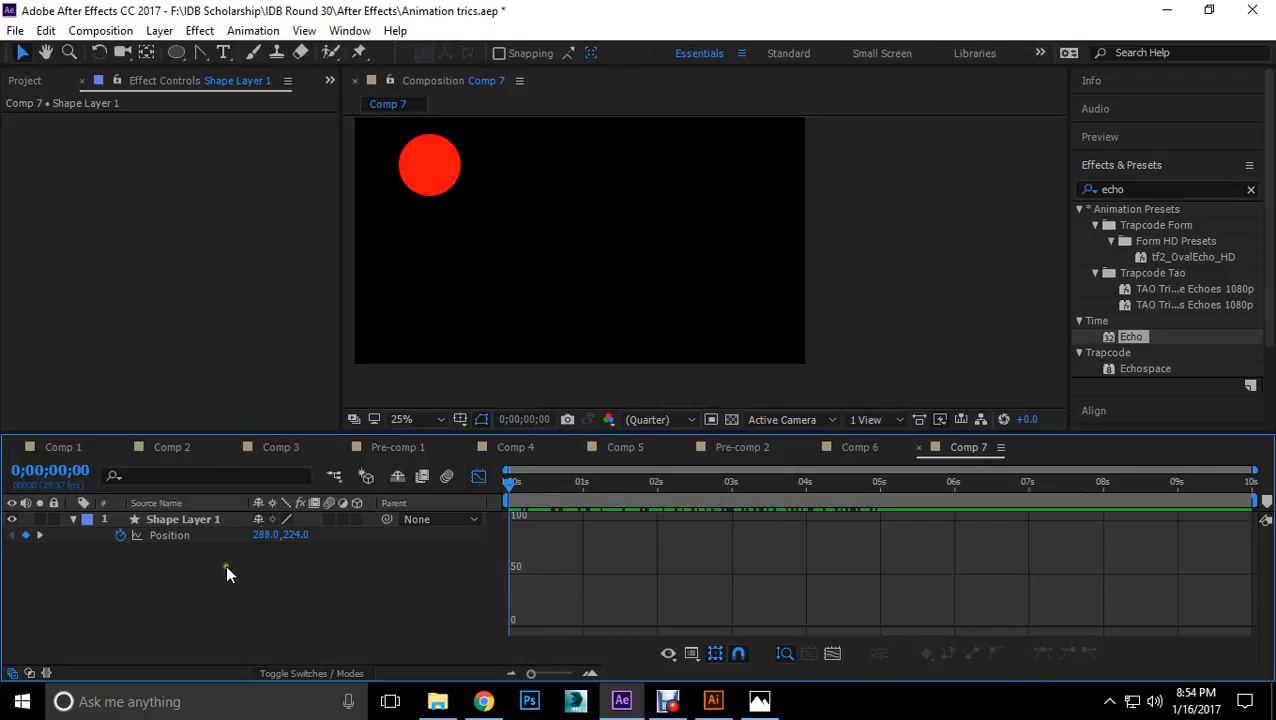
click(208, 519)
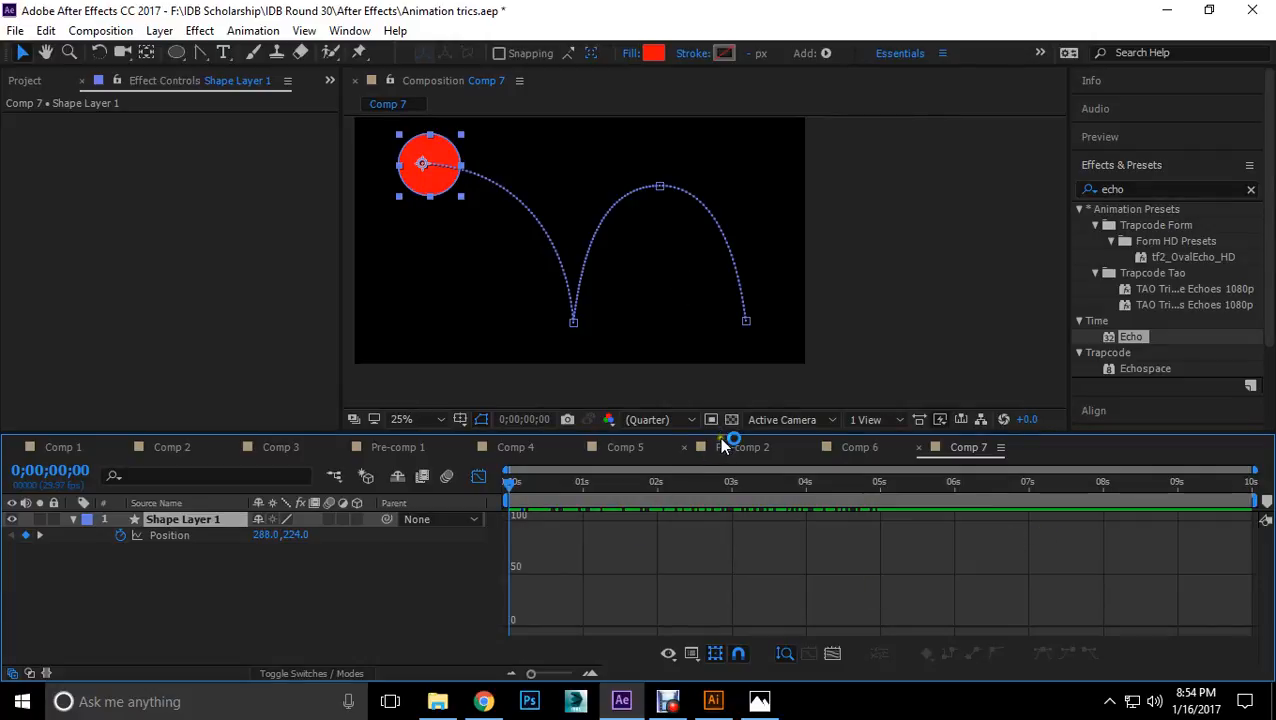
drag(720, 432, 721, 361)
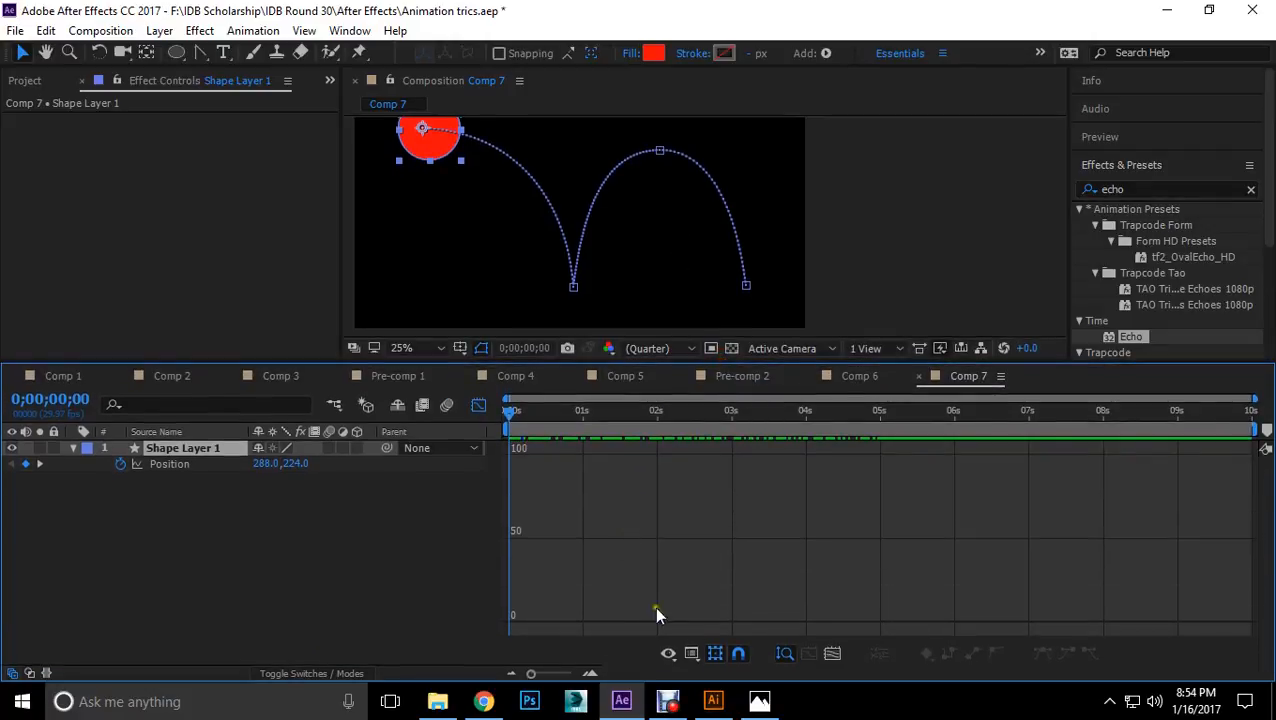
click(187, 463)
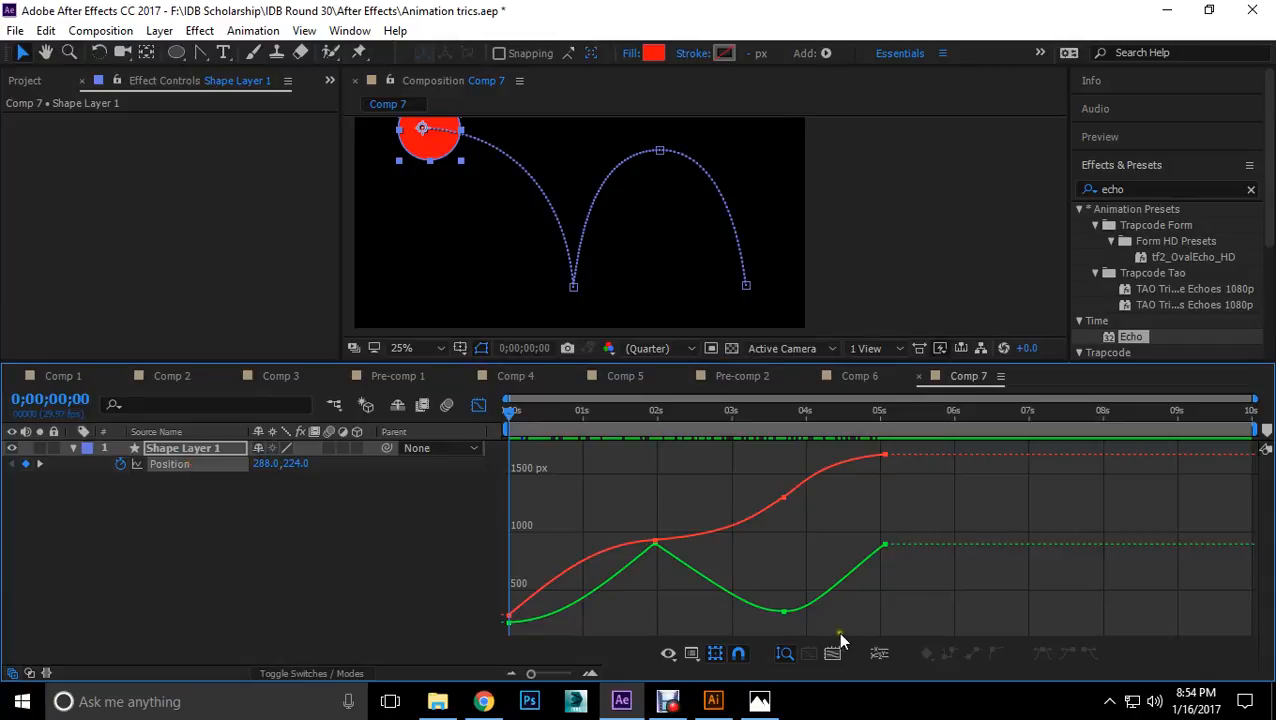
drag(517, 412, 500, 472)
Step: Try raising the X curve segment between the first two Position keyframes, and undo that change
mouse_move(655, 539)
click(655, 541)
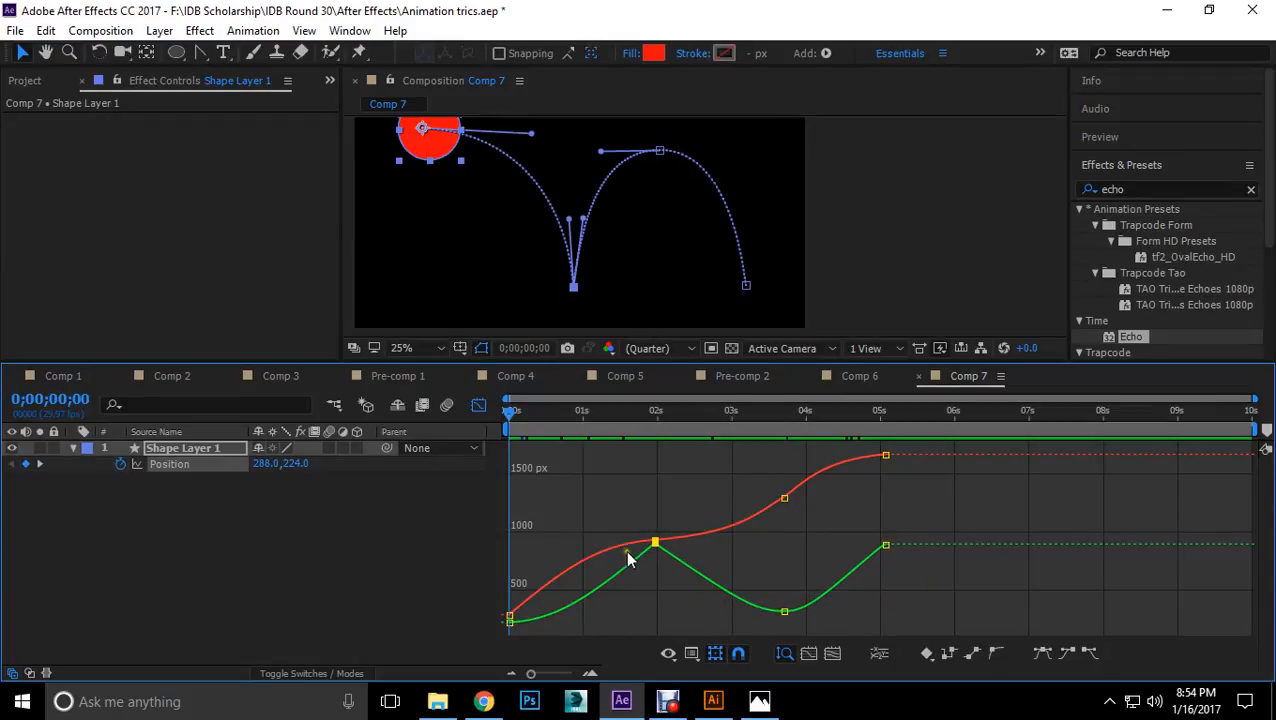
mouse_move(585, 556)
drag(585, 556, 577, 515)
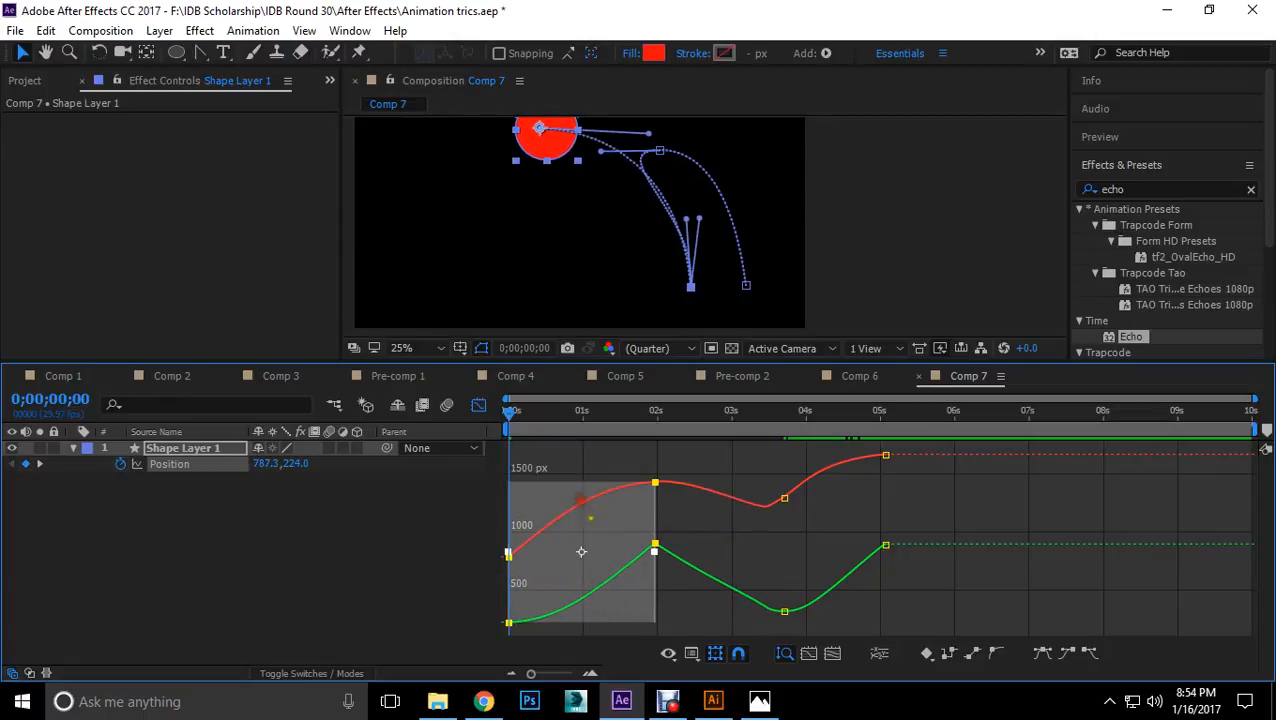
key(ctrl+z)
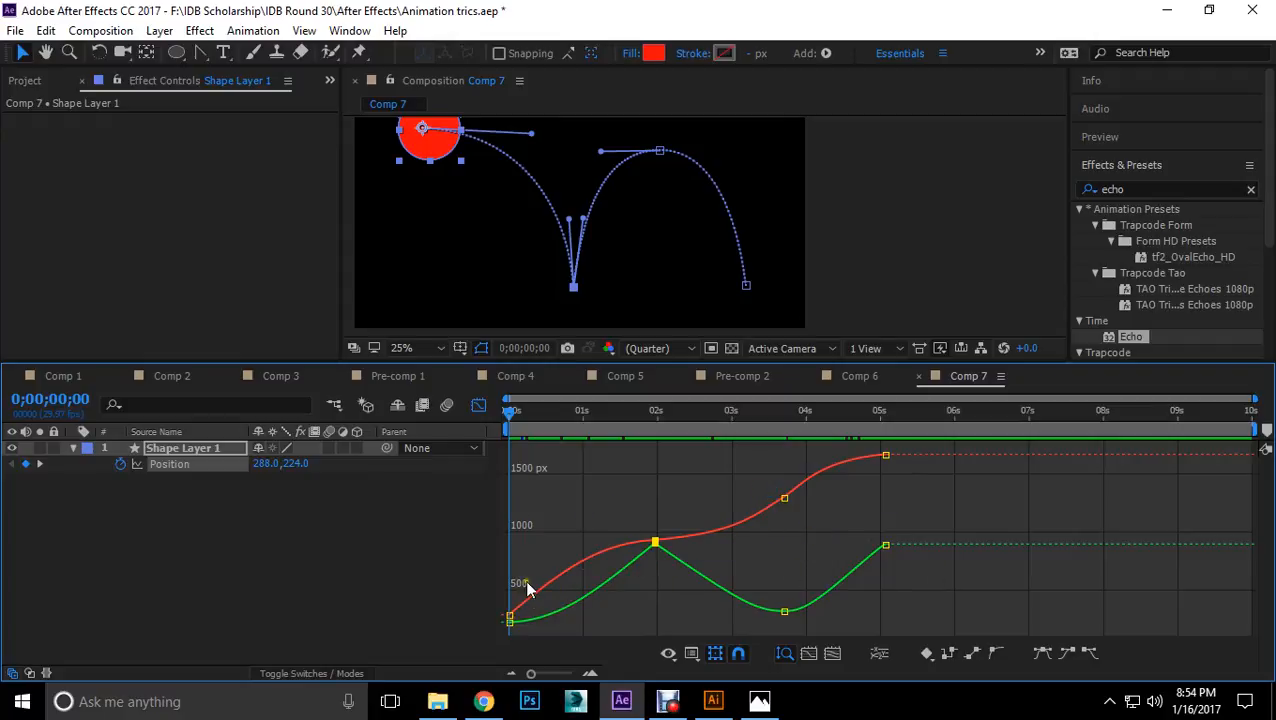
click(638, 625)
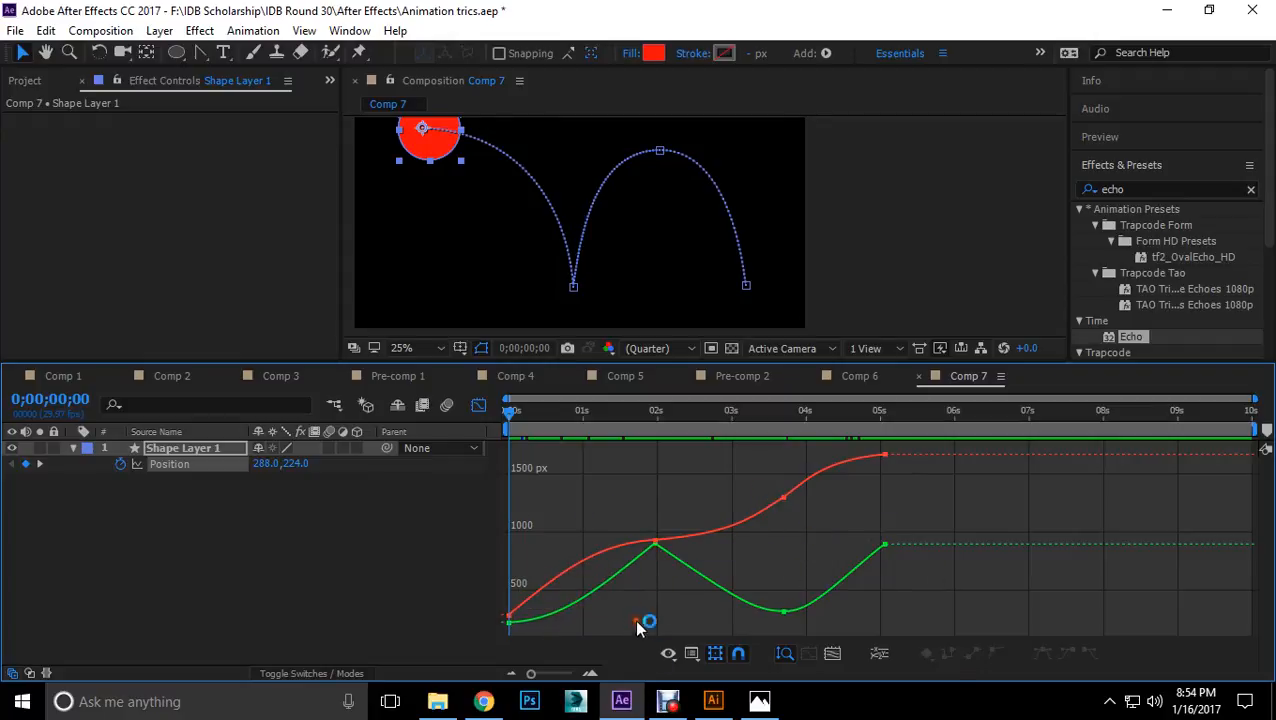
click(784, 655)
click(768, 511)
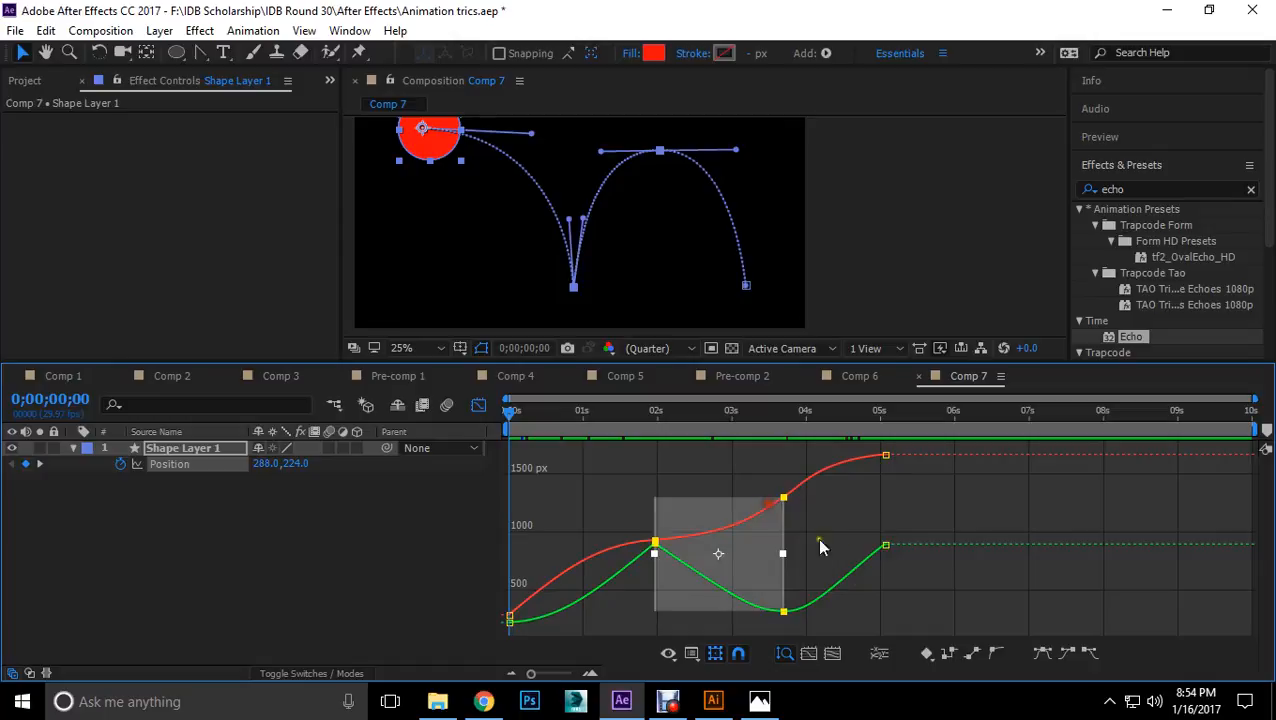
click(881, 547)
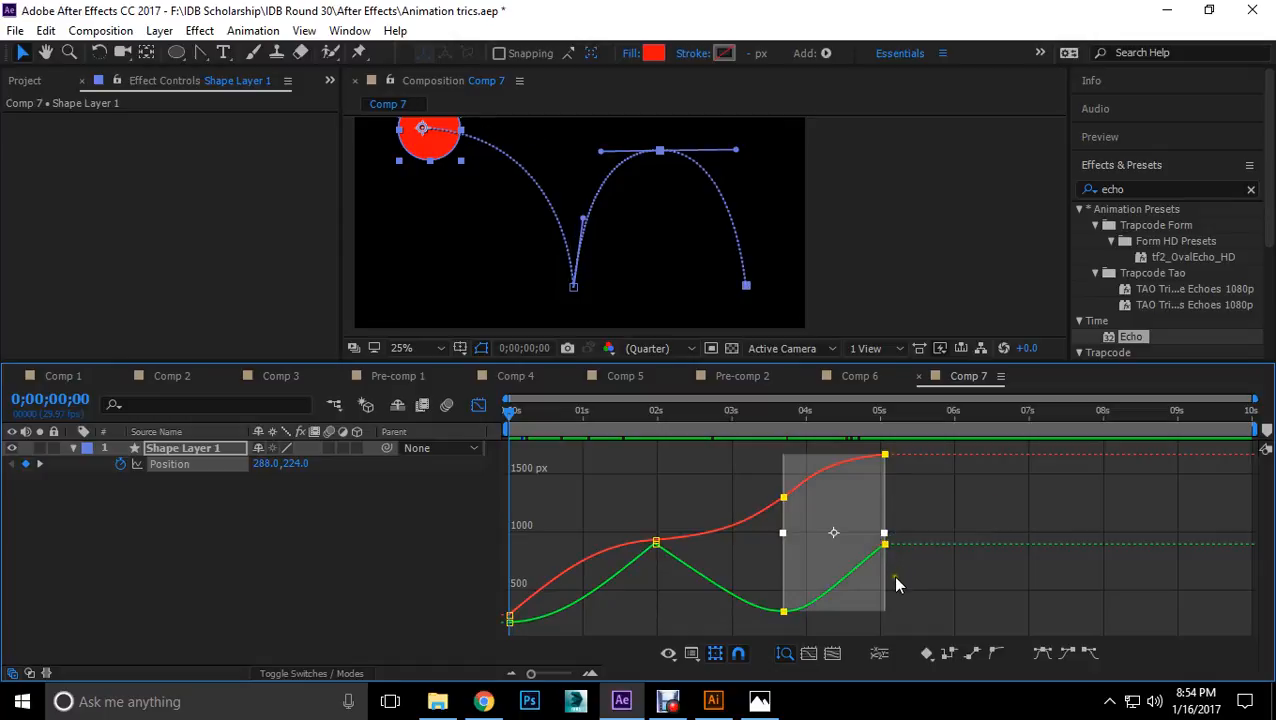
click(895, 577)
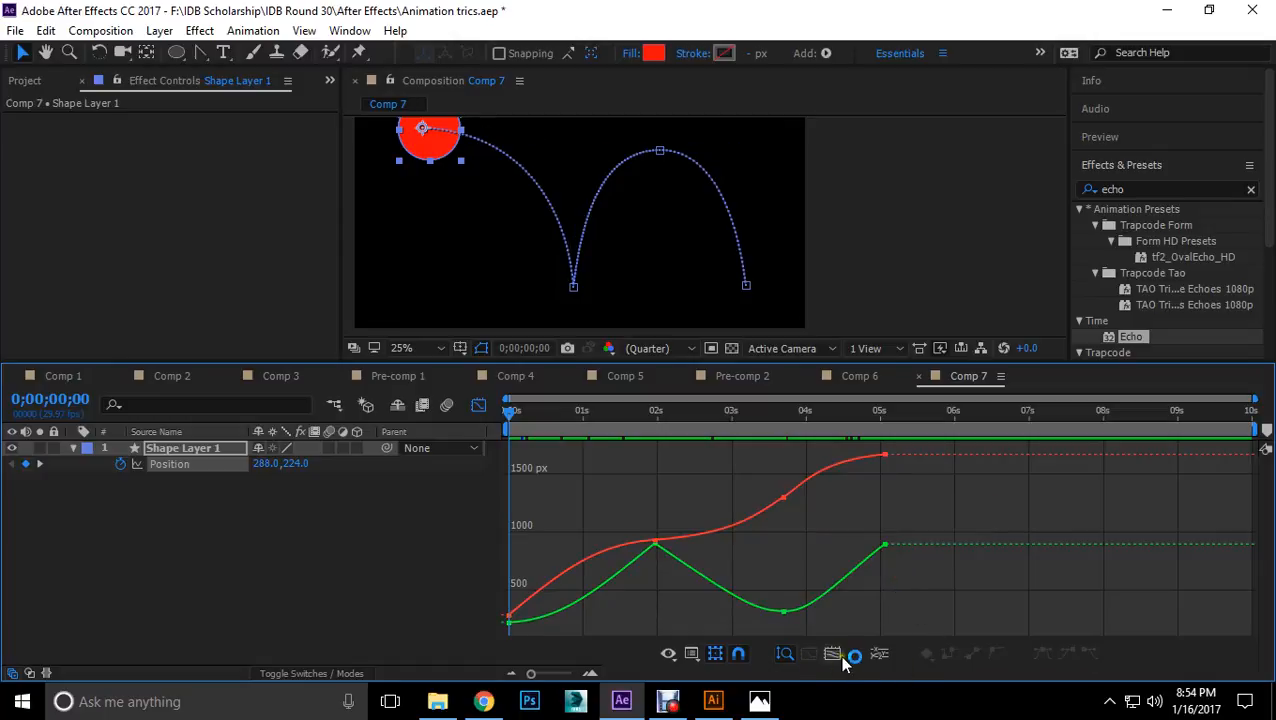
Step: Apply Easy Ease to the Position keyframe at 0;00;03;21
click(783, 611)
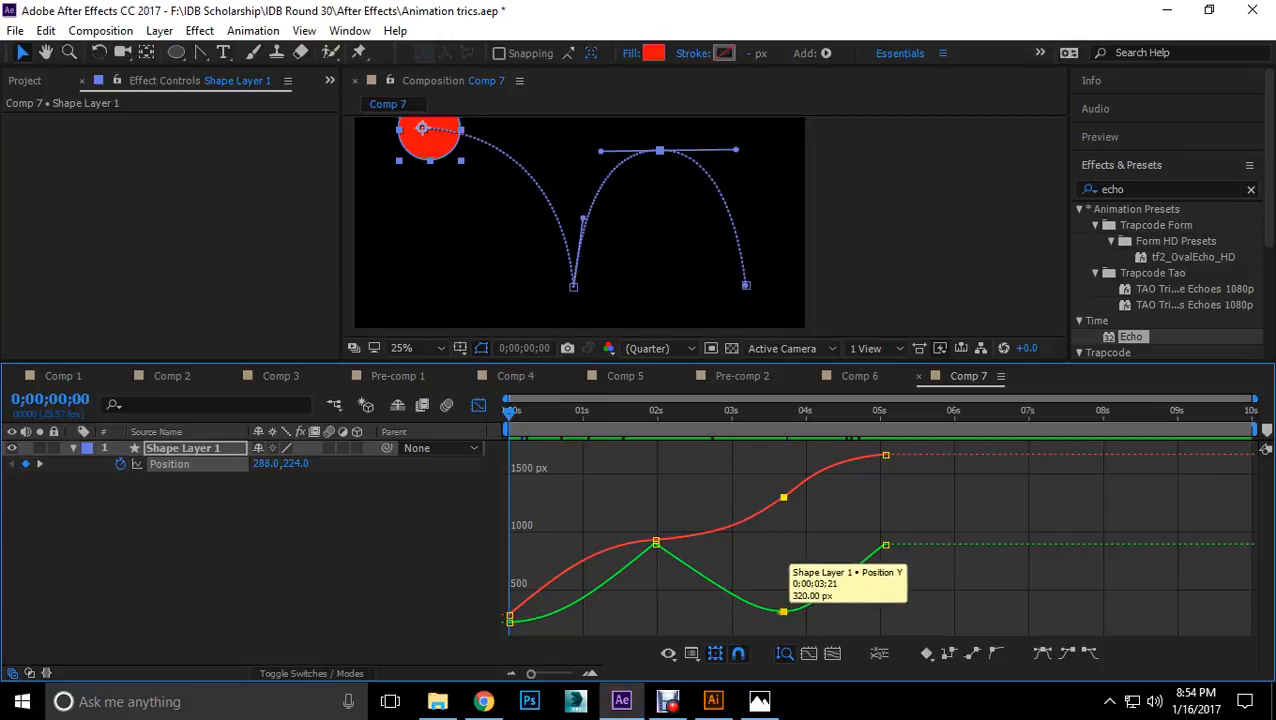
click(1041, 652)
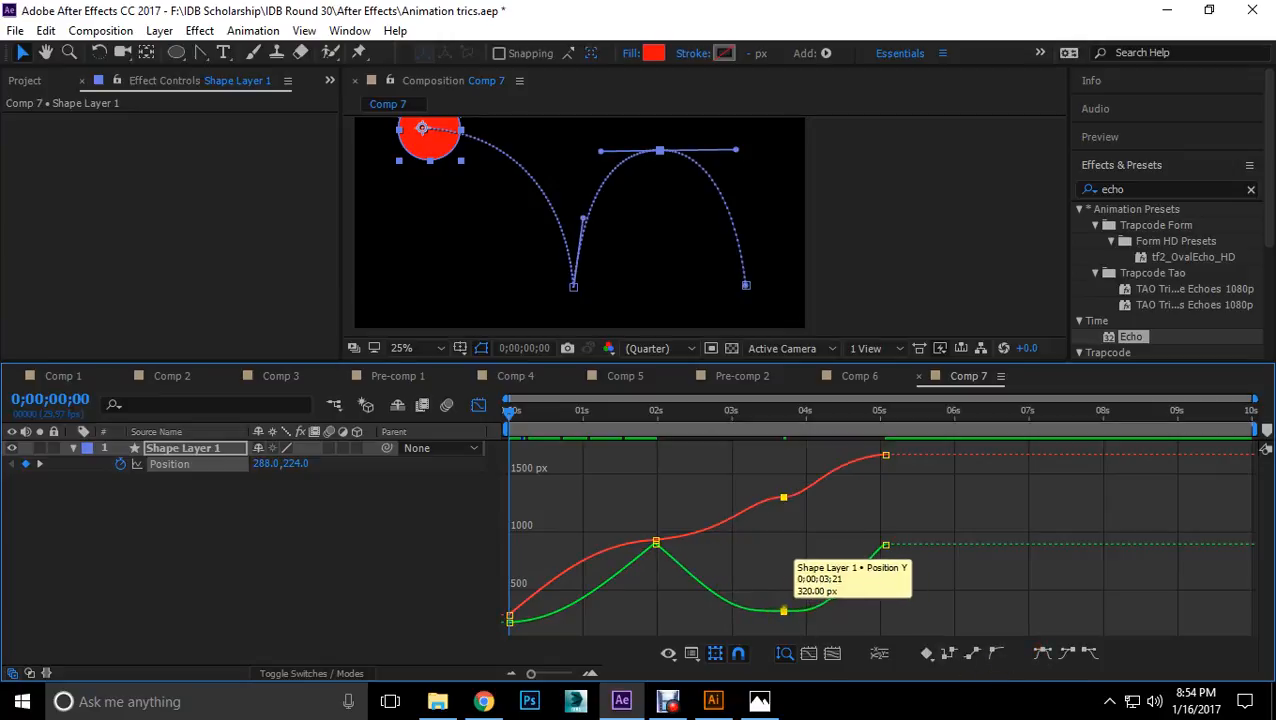
key(ctrl+z)
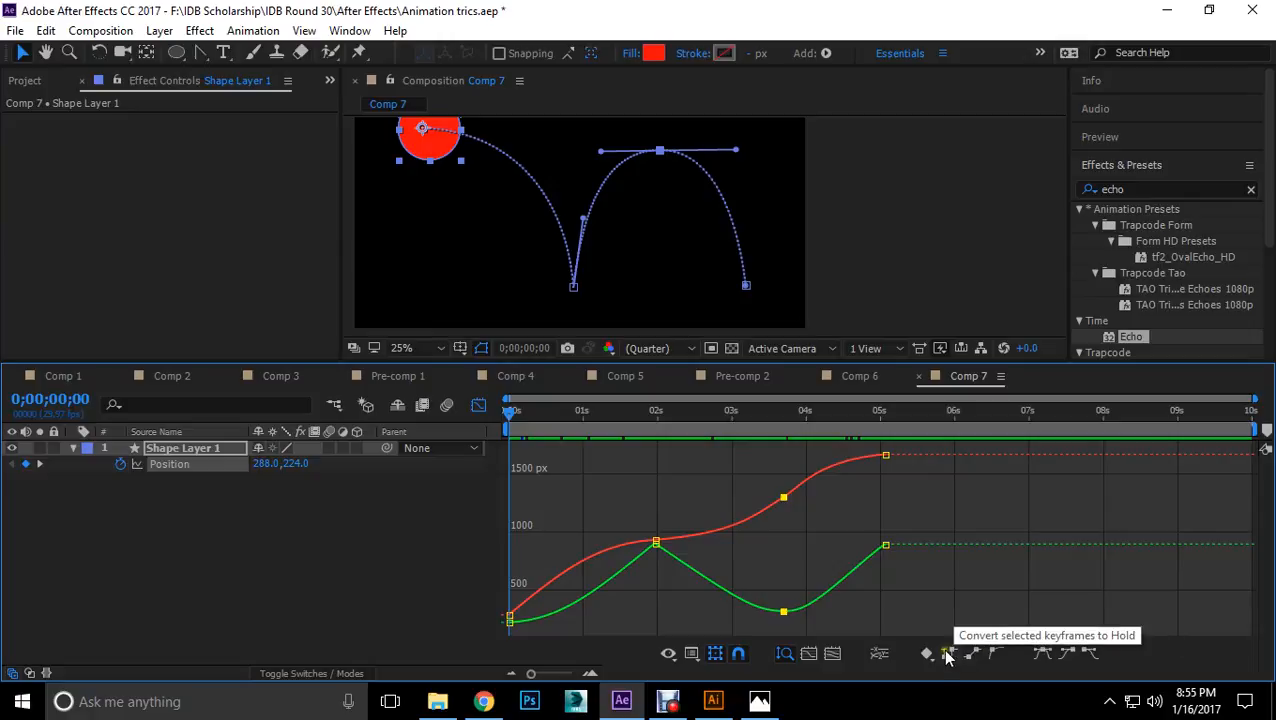
click(1041, 652)
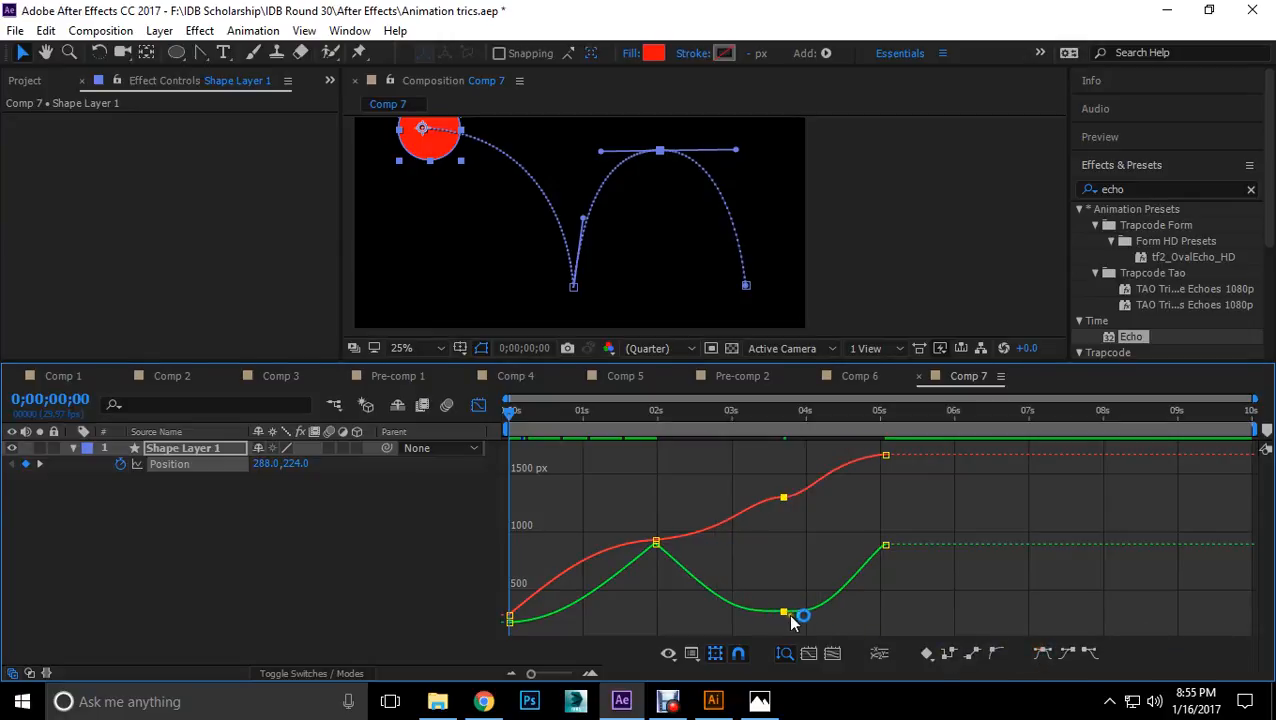
mouse_move(791, 620)
Step: Level and slightly shorten the upper path point's outgoing handle, and preview the bounce from 0;00;00;00
drag(736, 150, 729, 150)
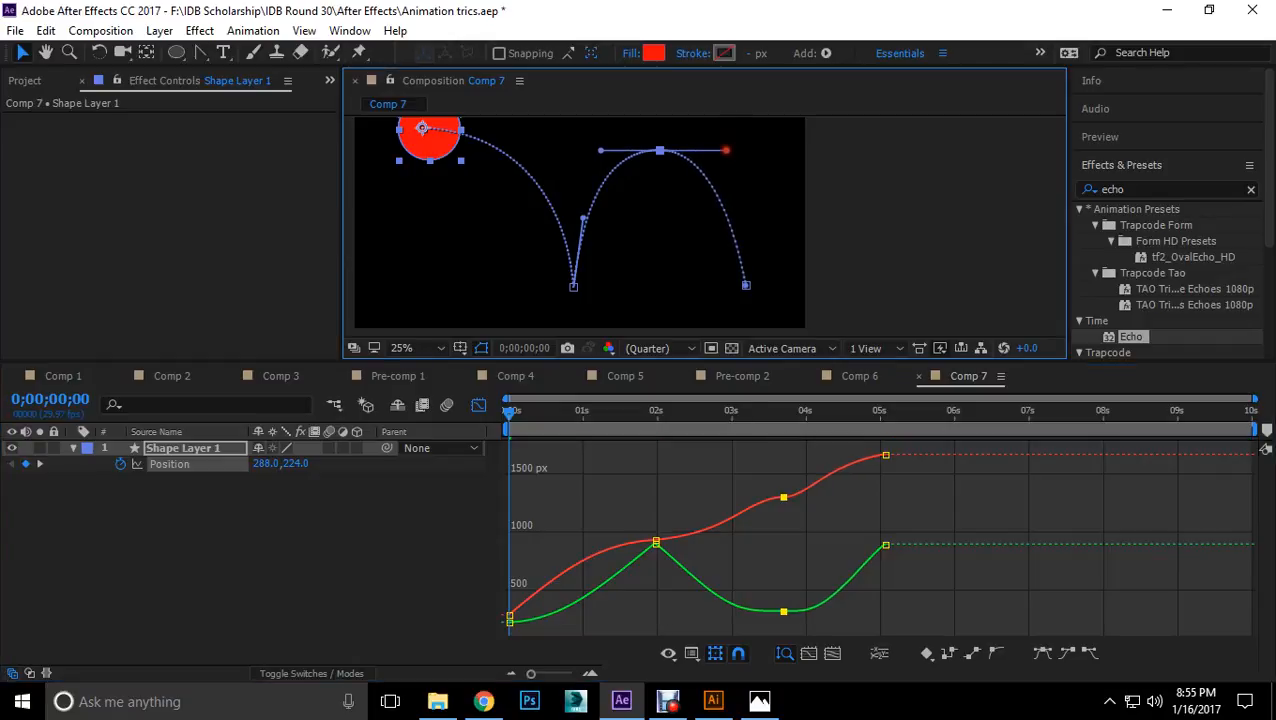
drag(513, 410, 426, 477)
key(space)
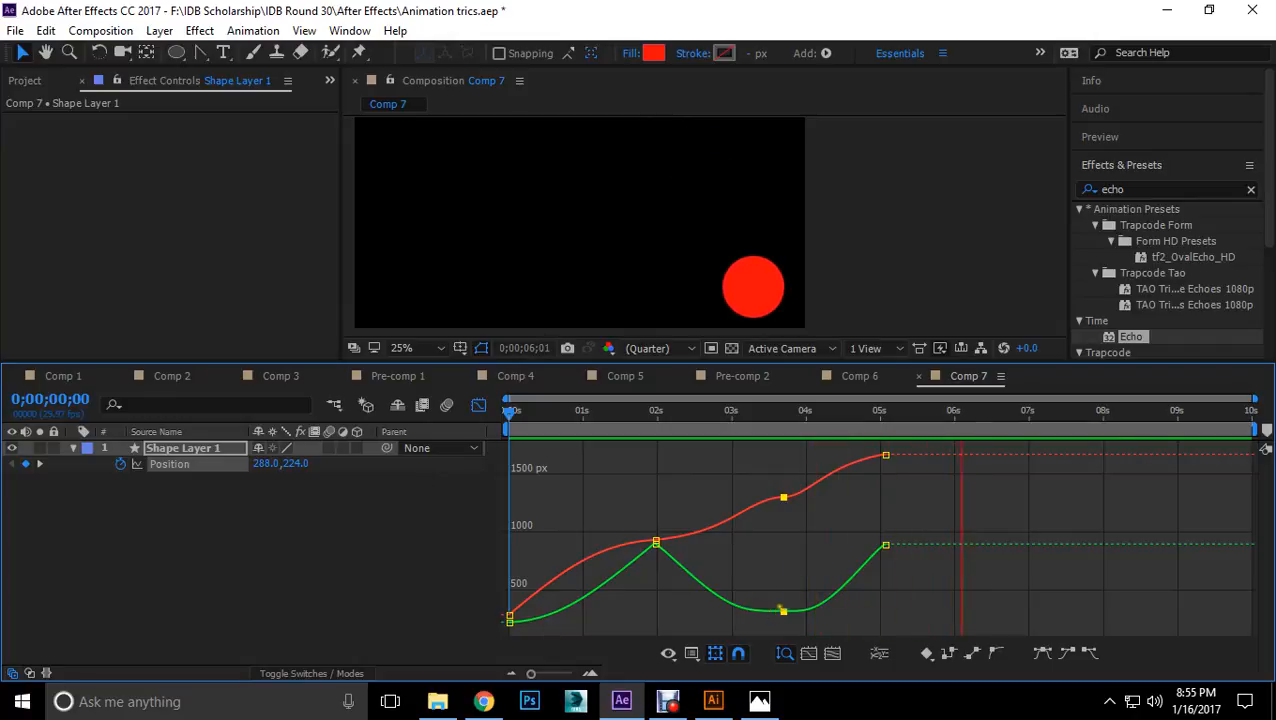
double_click(845, 570)
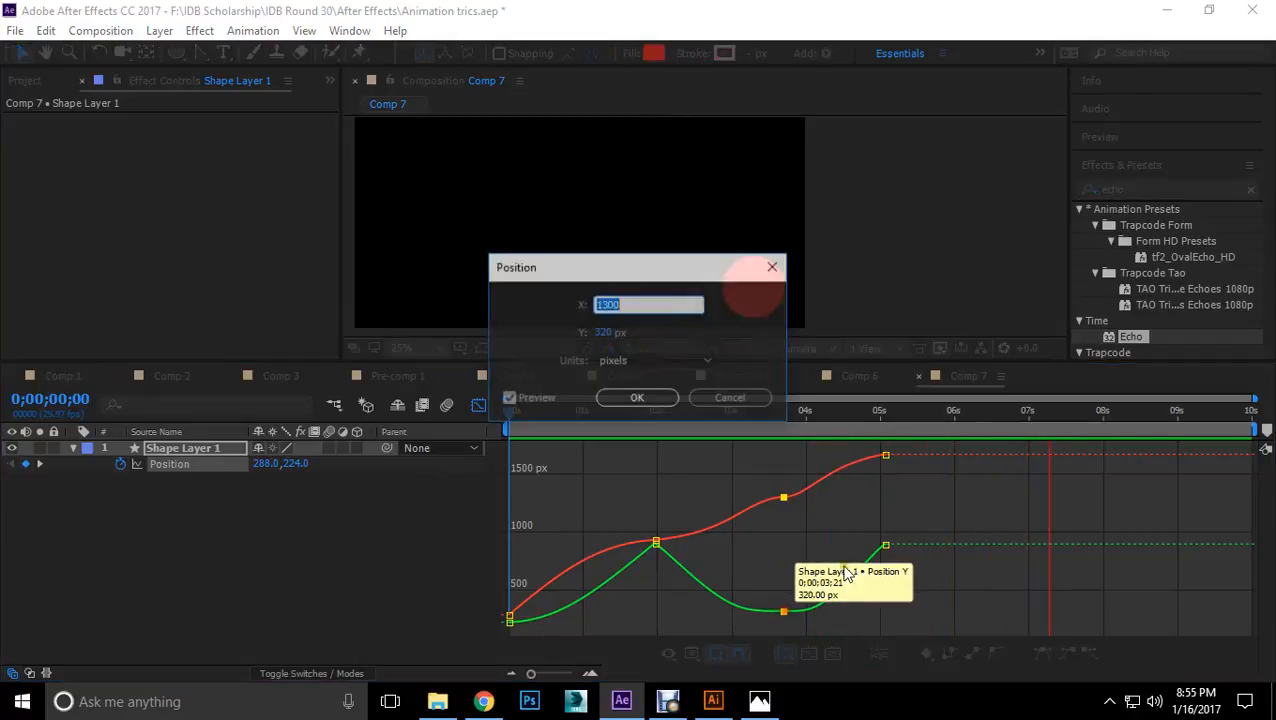
click(730, 399)
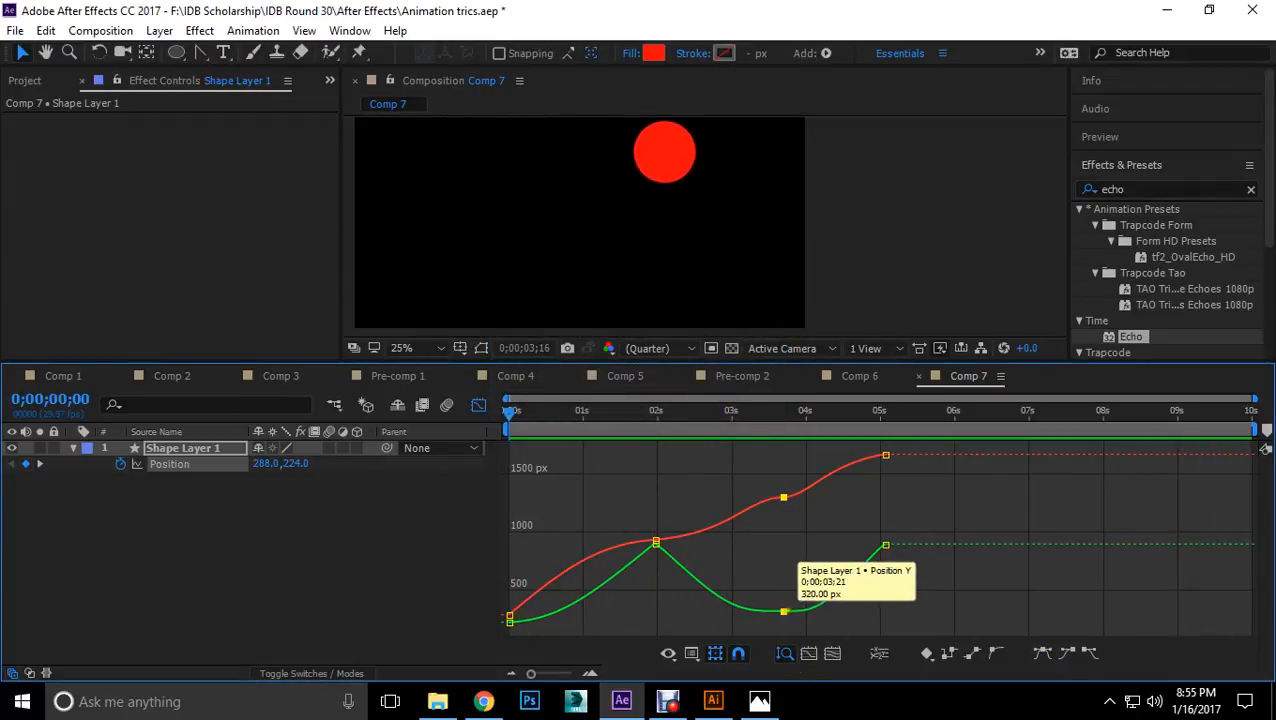
Step: Set the spatial interpolation of the Position keyframe at 0;00;03;21 to Auto Bezier, with Bezier temporal interpolation and Lock To Time roving
right_click(783, 610)
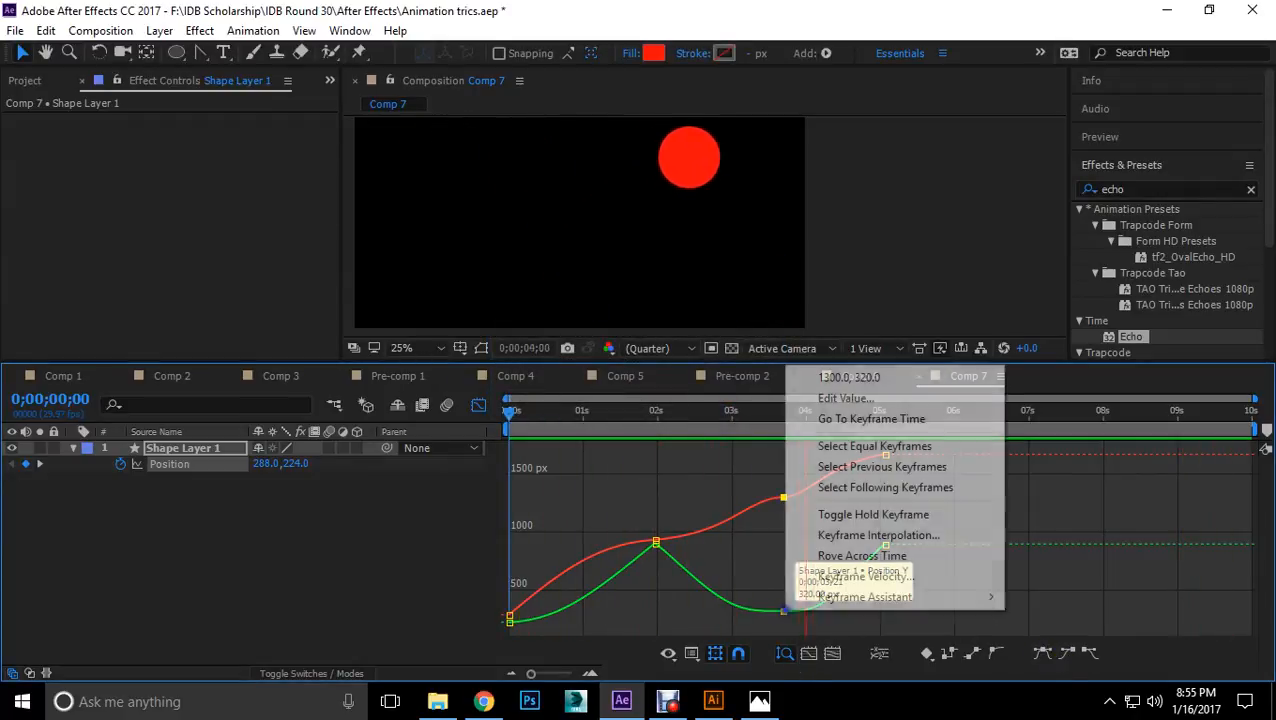
click(860, 535)
click(462, 324)
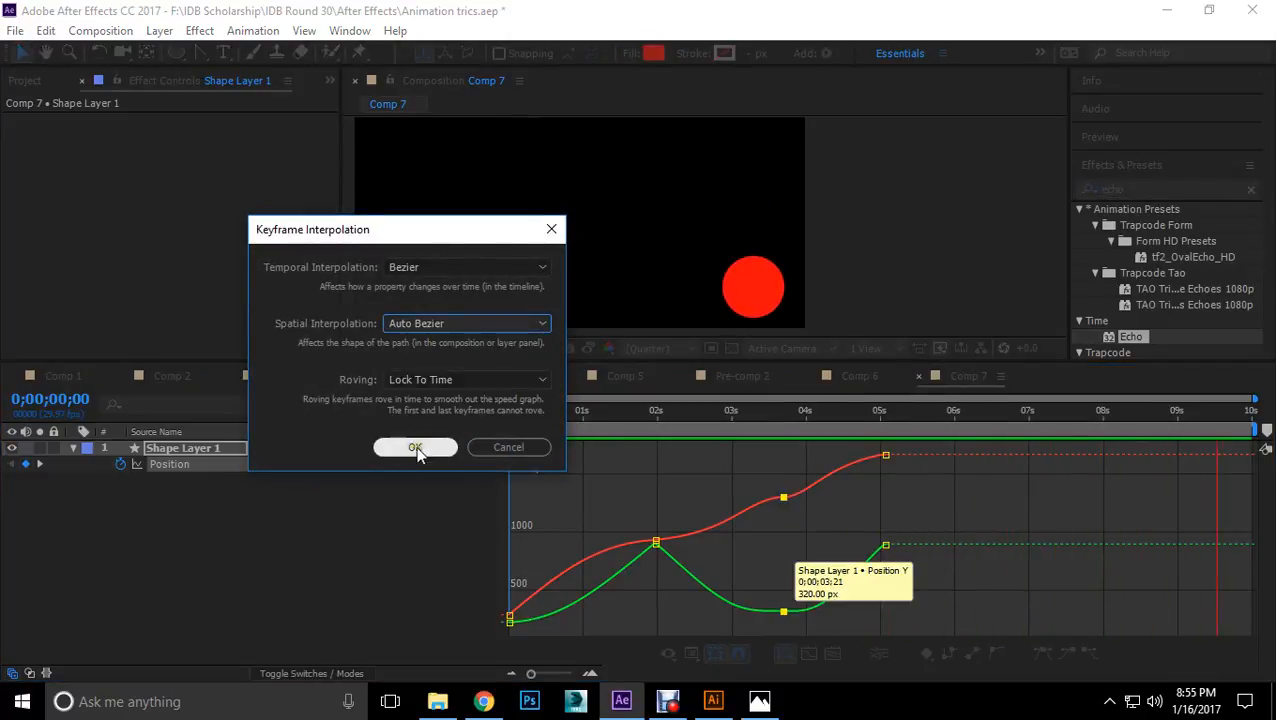
click(432, 381)
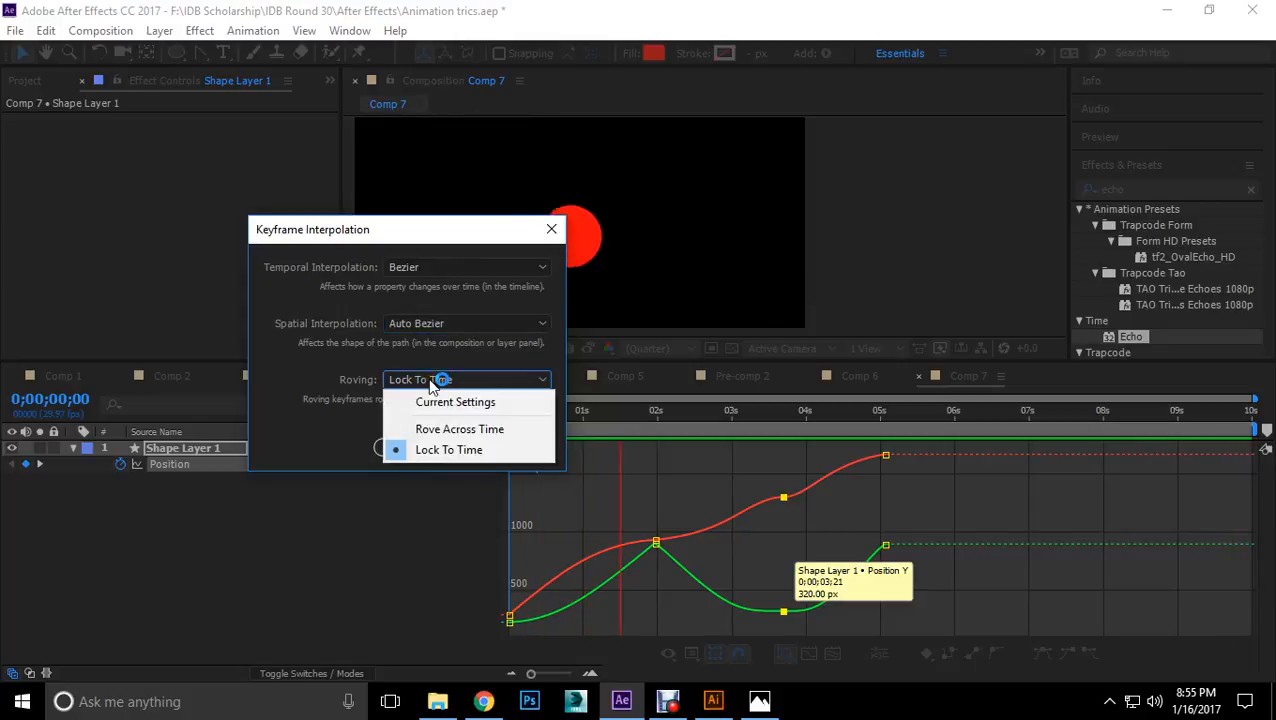
click(432, 381)
click(413, 266)
click(416, 268)
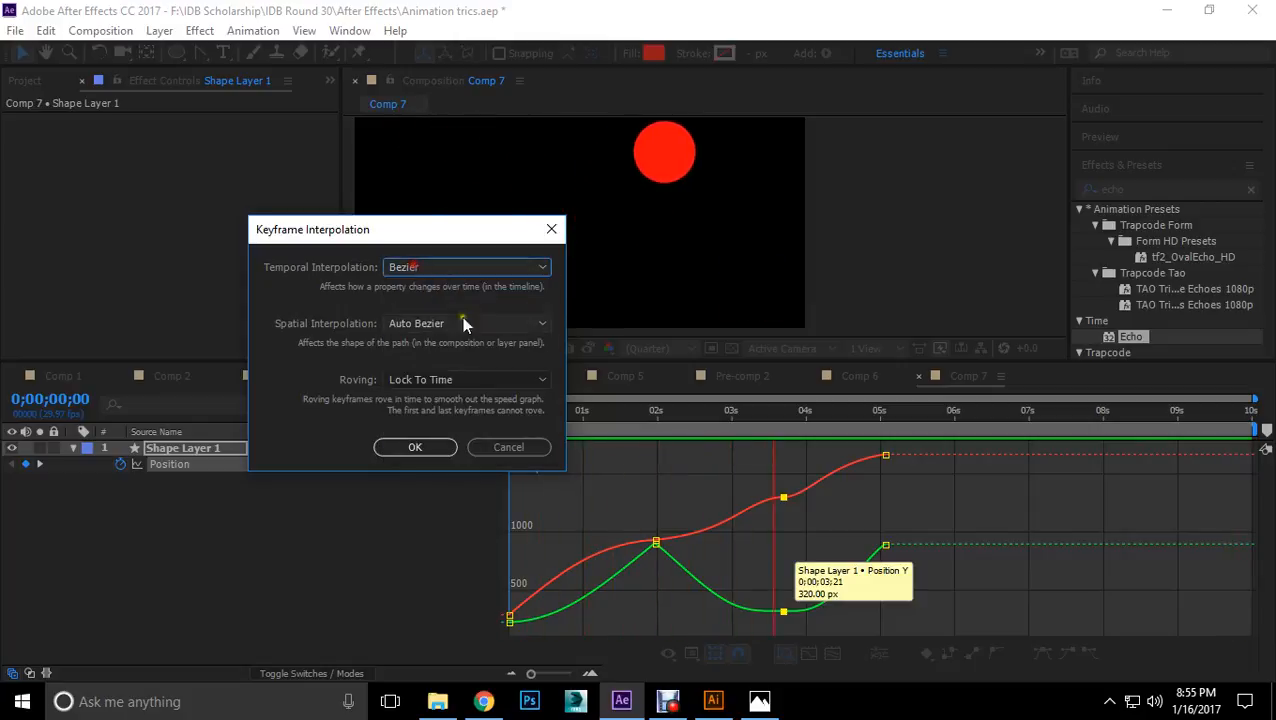
click(418, 449)
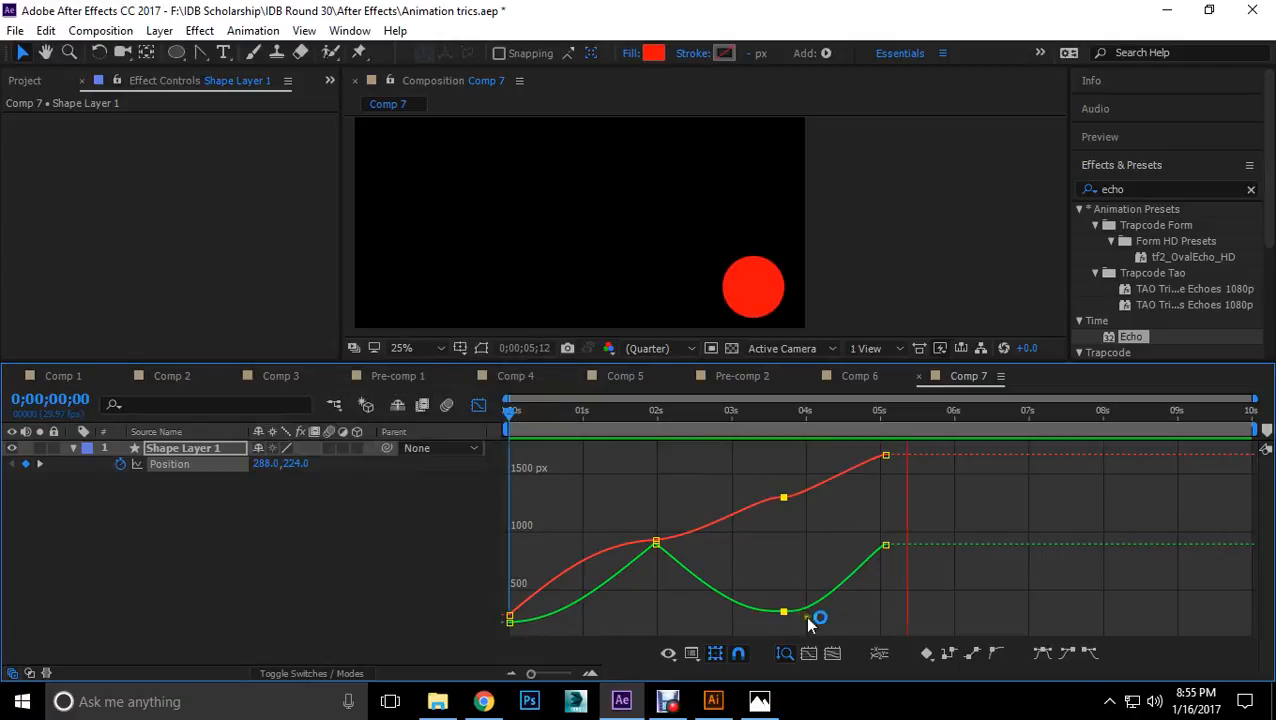
Step: Lengthen the horizontal handles of the upper point on the circle's motion path and preview the bounce
click(769, 292)
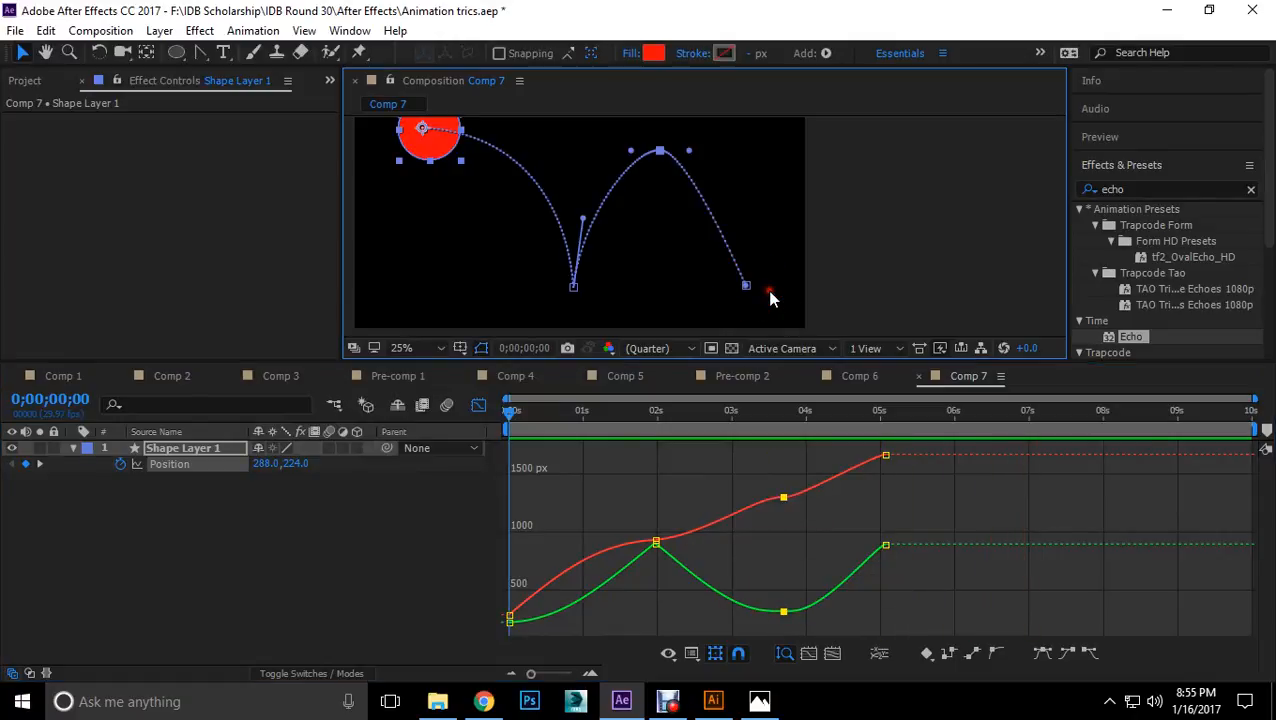
drag(690, 155, 620, 151)
key(space)
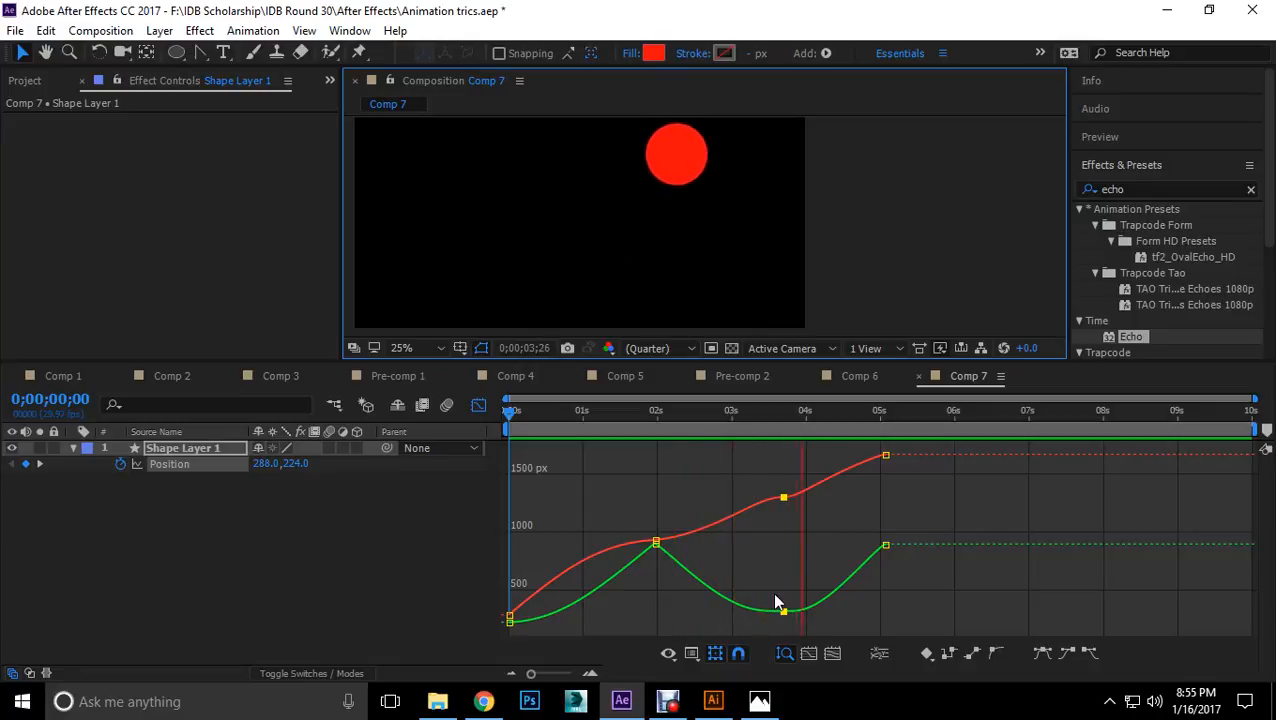
key(space)
Step: Move the Position keyframe at 0;00;03;21 to a Y value of 224 px in the Graph Editor
click(784, 606)
mouse_move(794, 628)
mouse_down()
mouse_move(785, 619)
mouse_move(795, 631)
mouse_up()
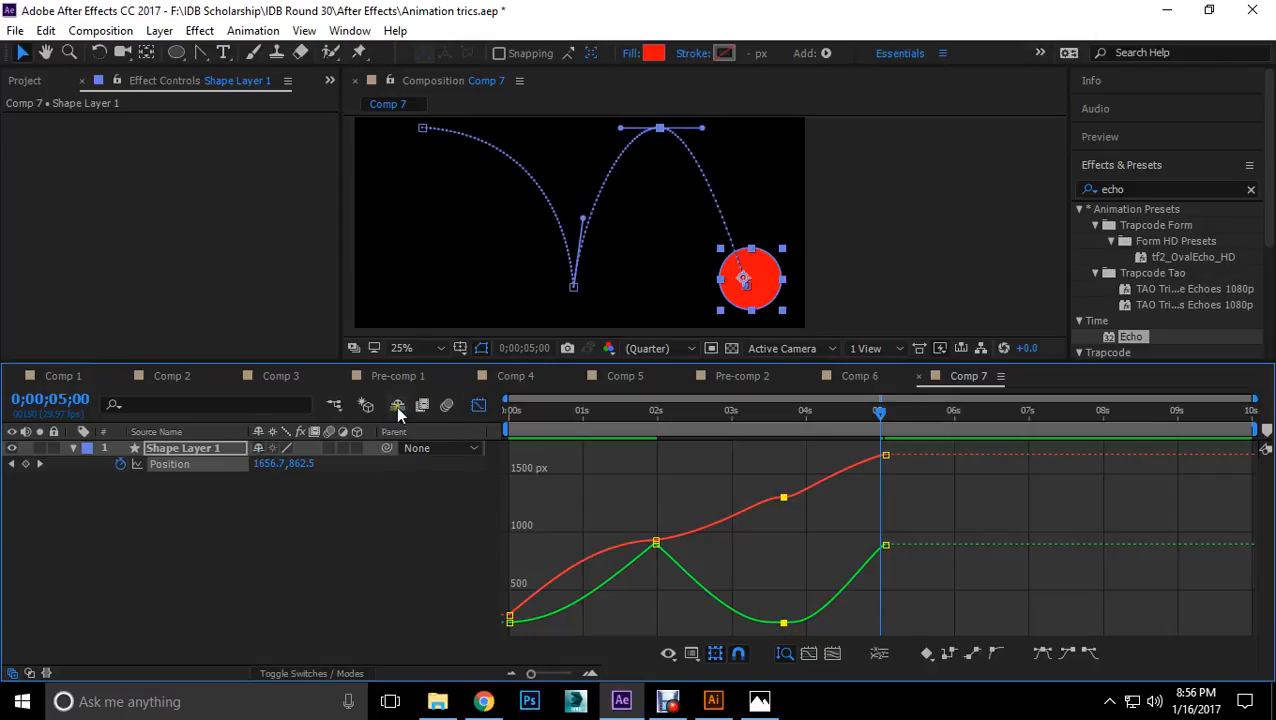
click(480, 407)
click(480, 407)
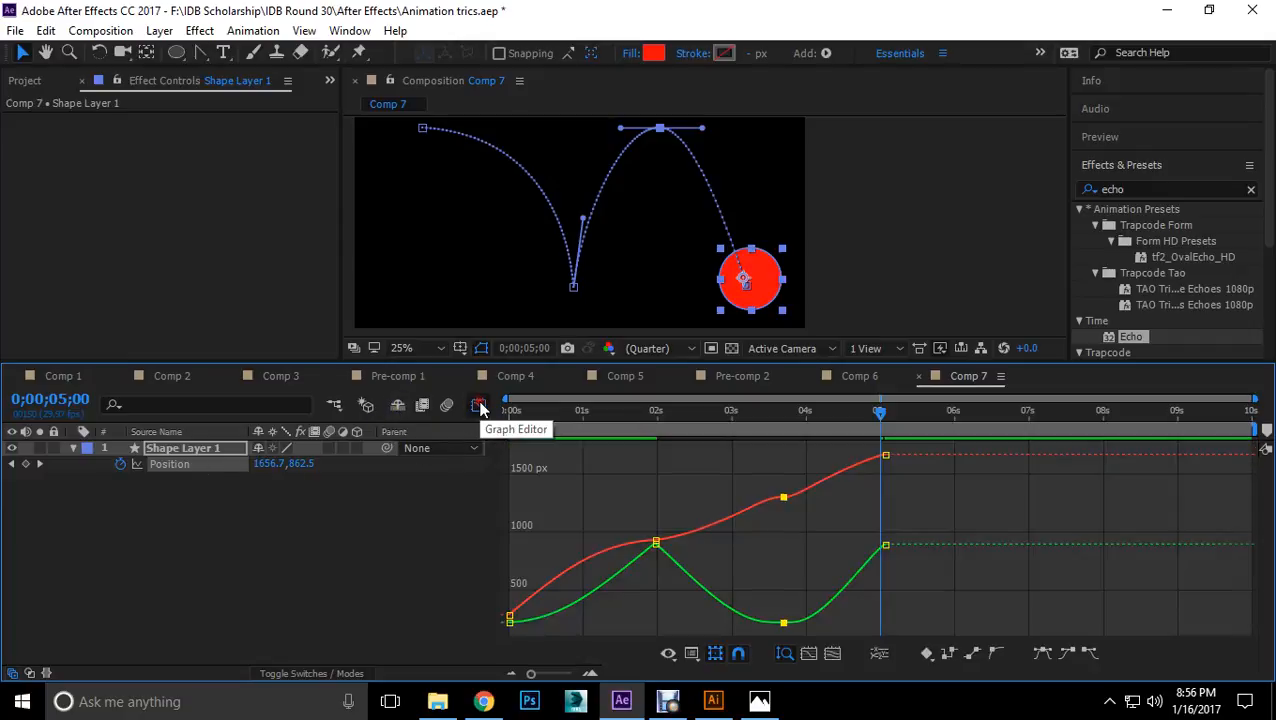
Step: Inspect the zoomed Position curves of Shape Layer 1 while scrubbing the playhead through the bounce to 0;00;04;04
click(927, 595)
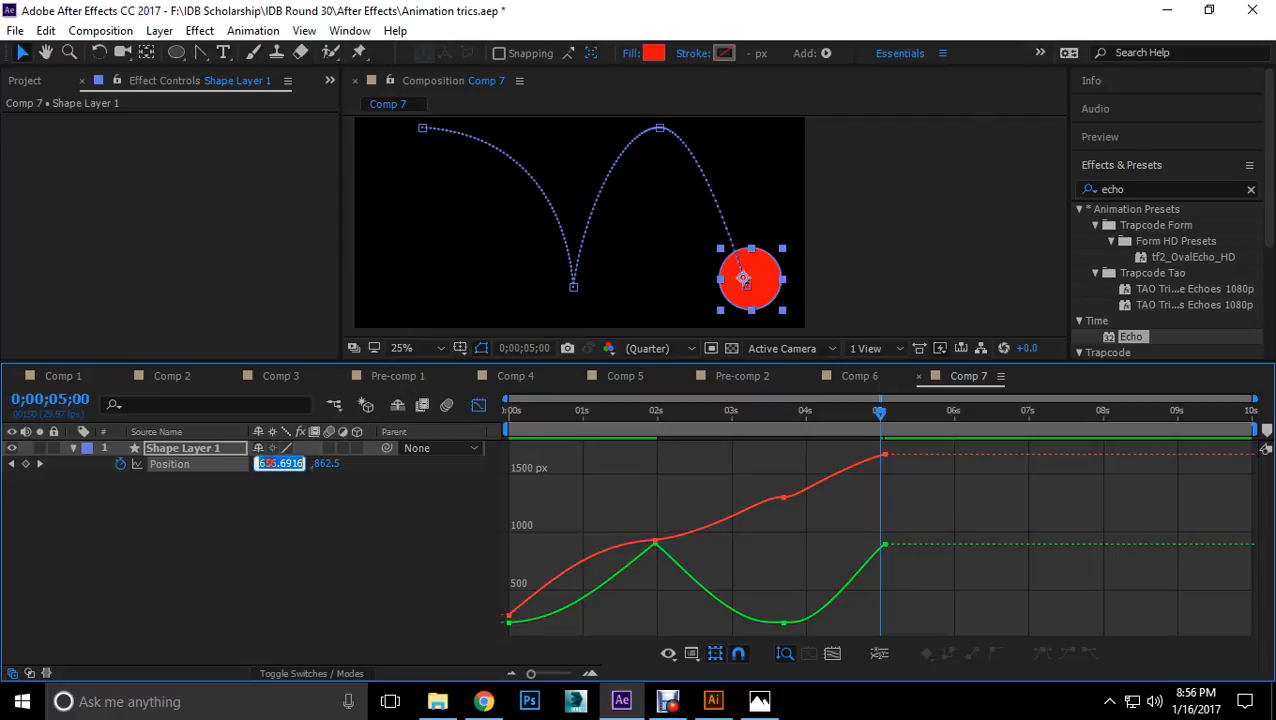
click(288, 501)
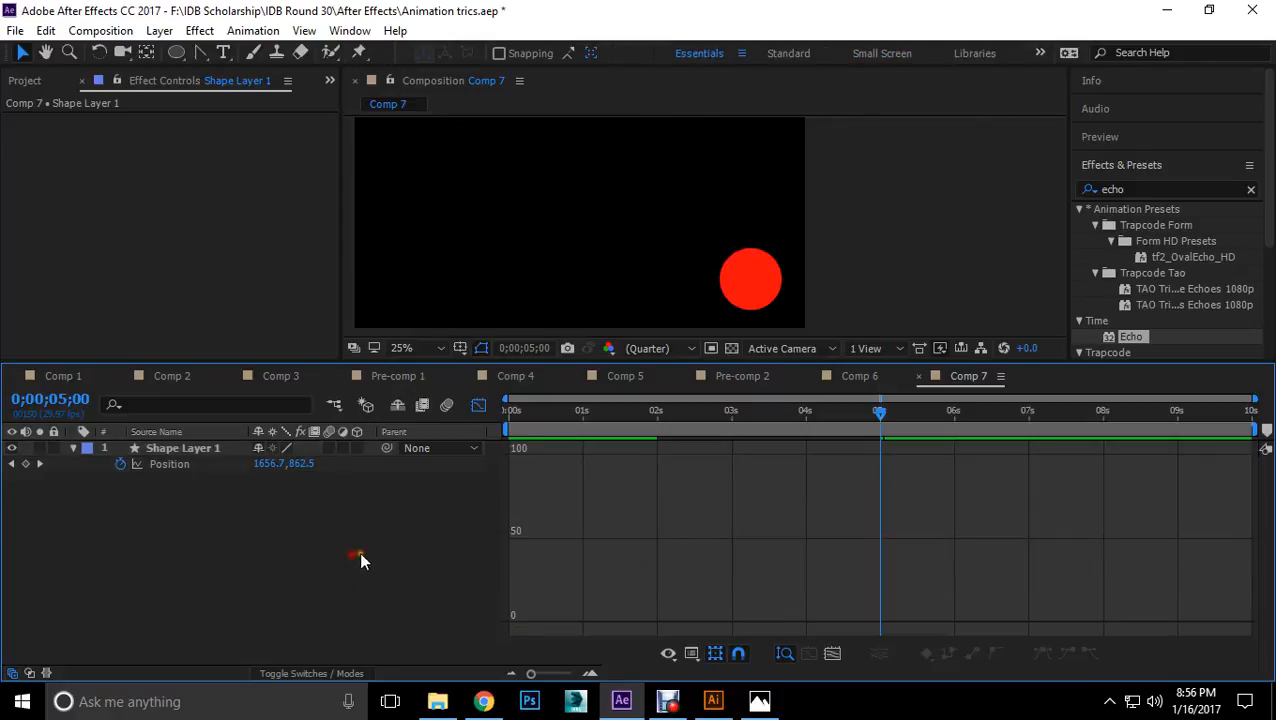
drag(892, 442, 679, 455)
click(834, 653)
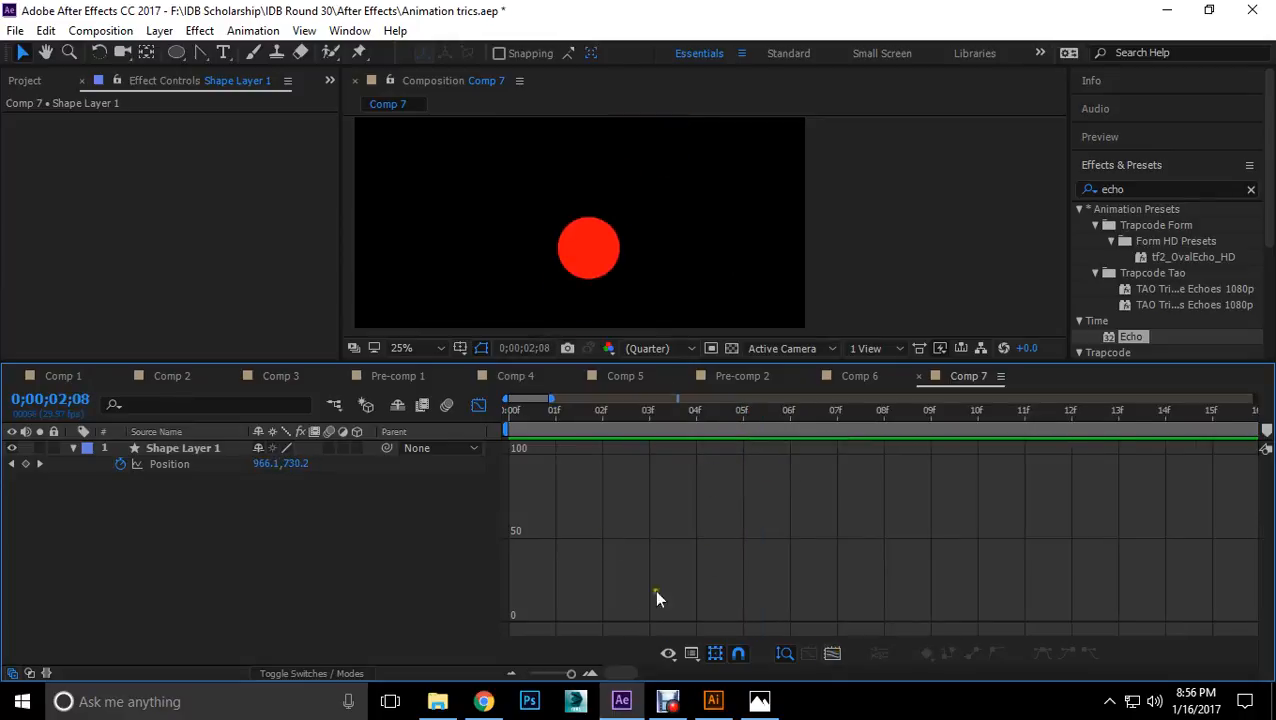
click(201, 455)
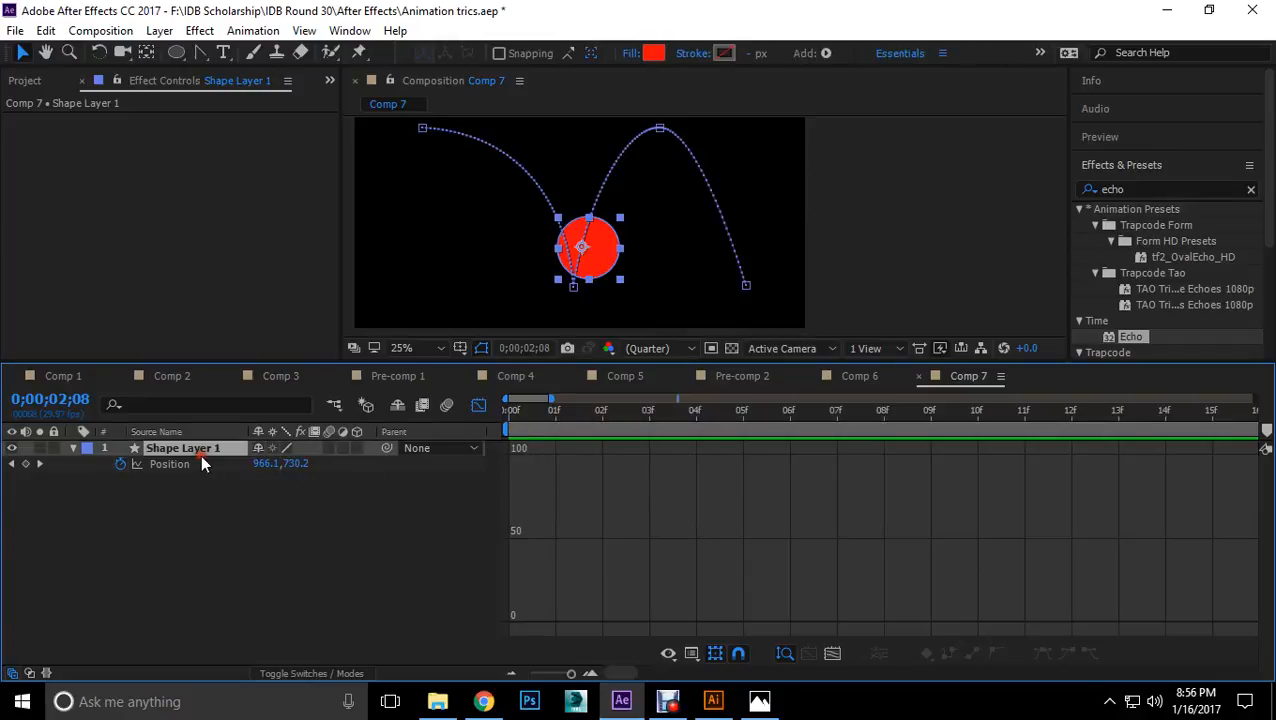
click(180, 466)
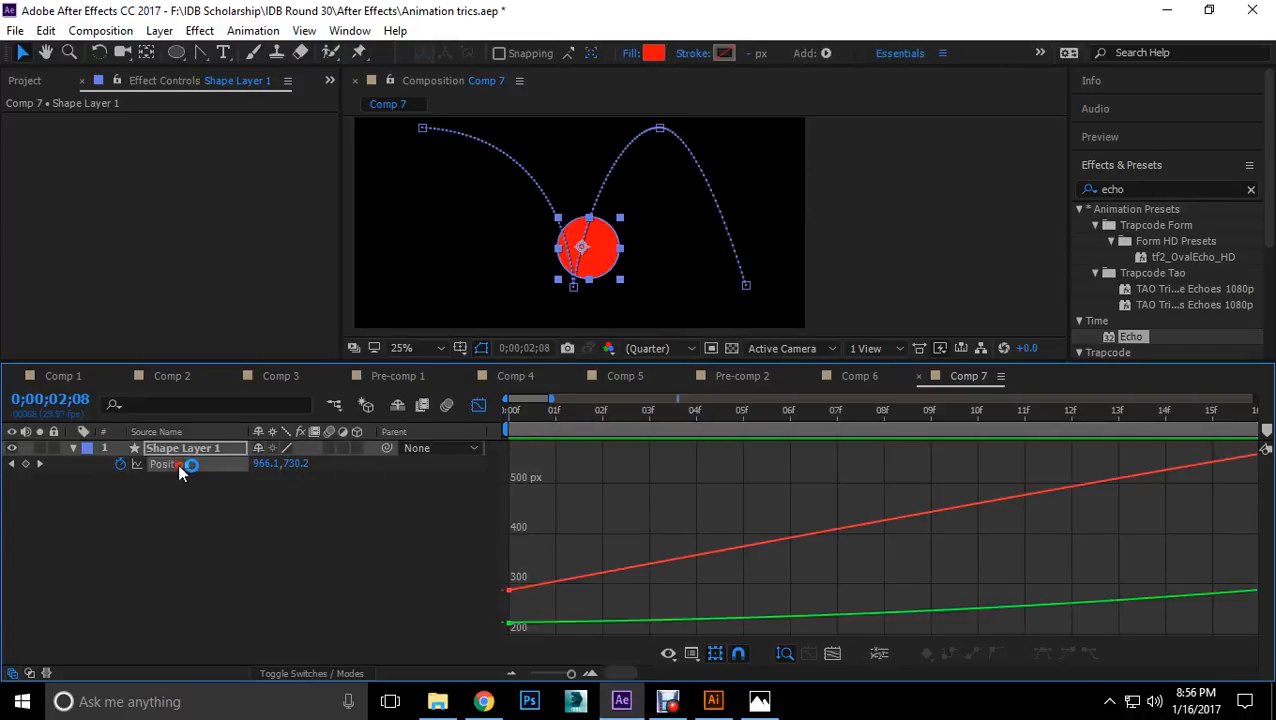
drag(522, 412, 1075, 493)
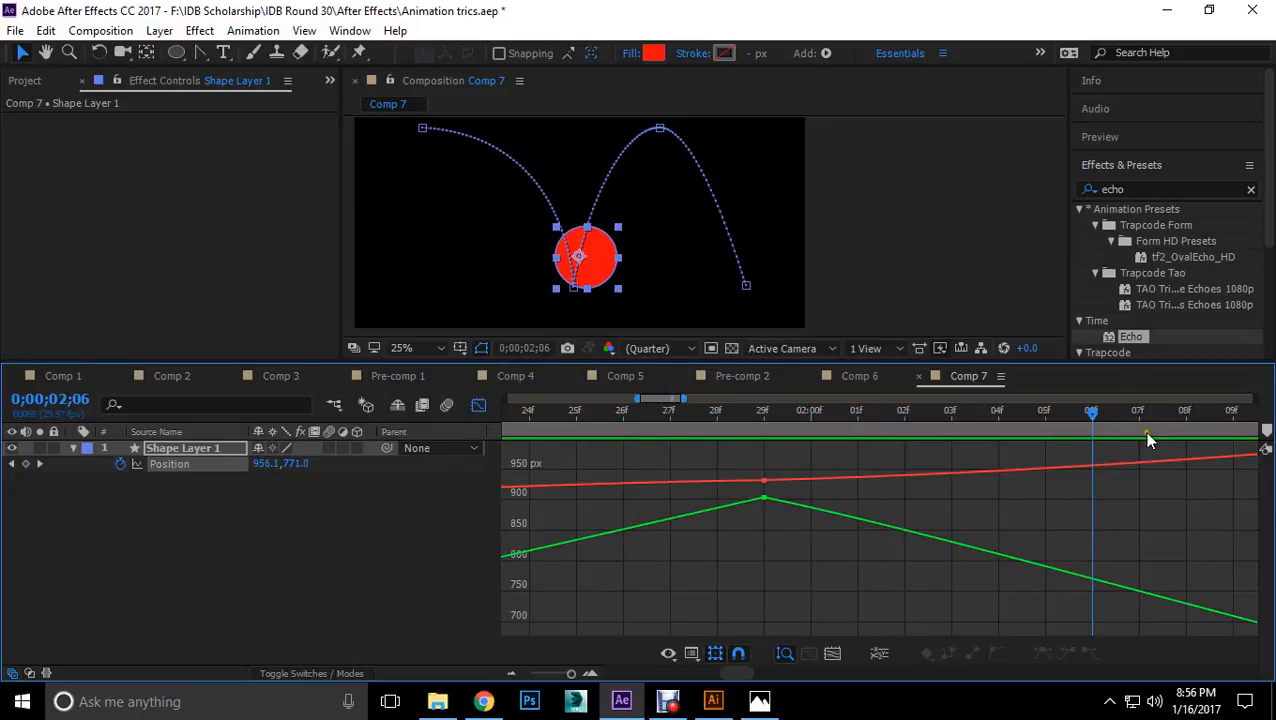
drag(1092, 414, 1265, 530)
Step: Review the Keyframe Velocity settings at 0;00;03;21 and the Graph Editor's property visibility and graph type options
right_click(657, 623)
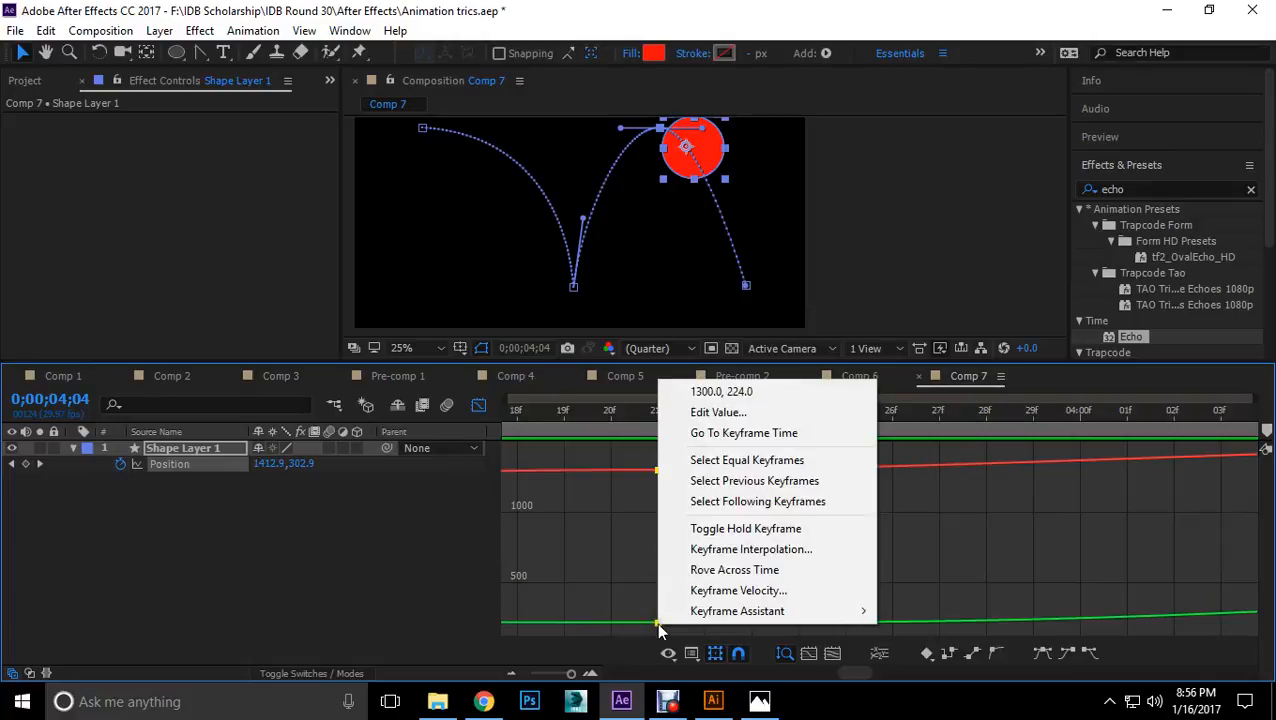
click(720, 591)
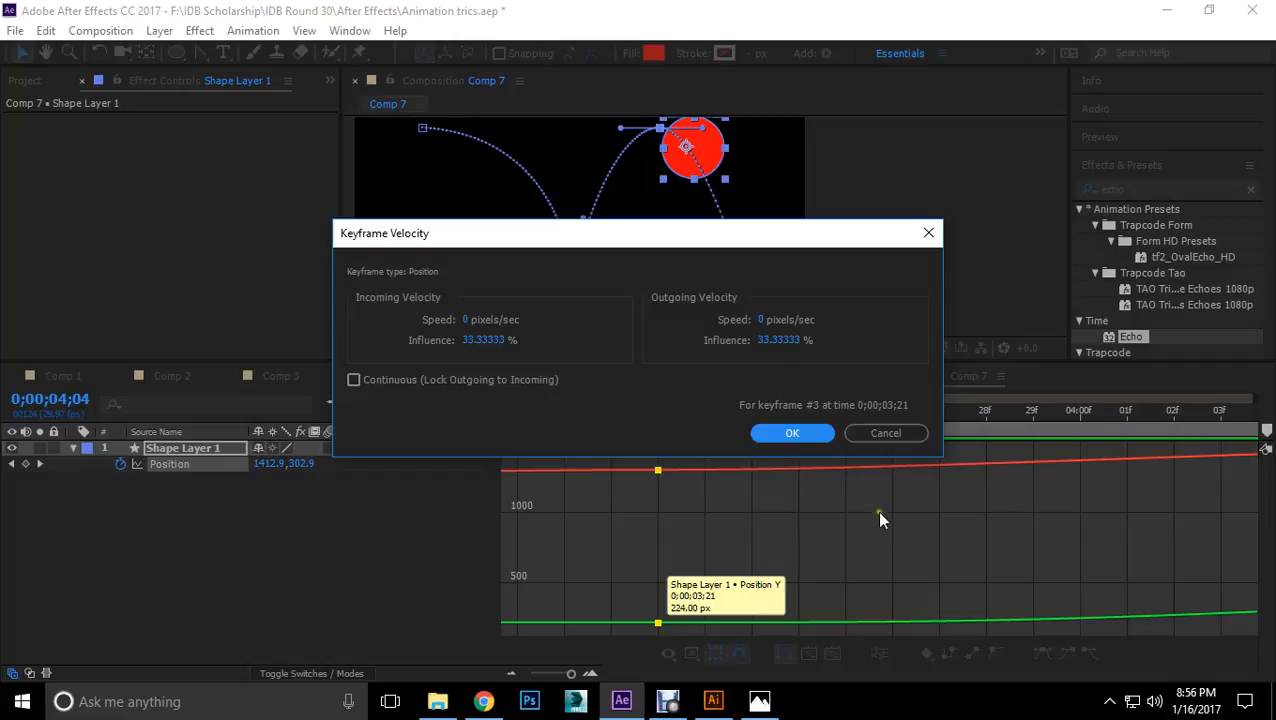
click(885, 433)
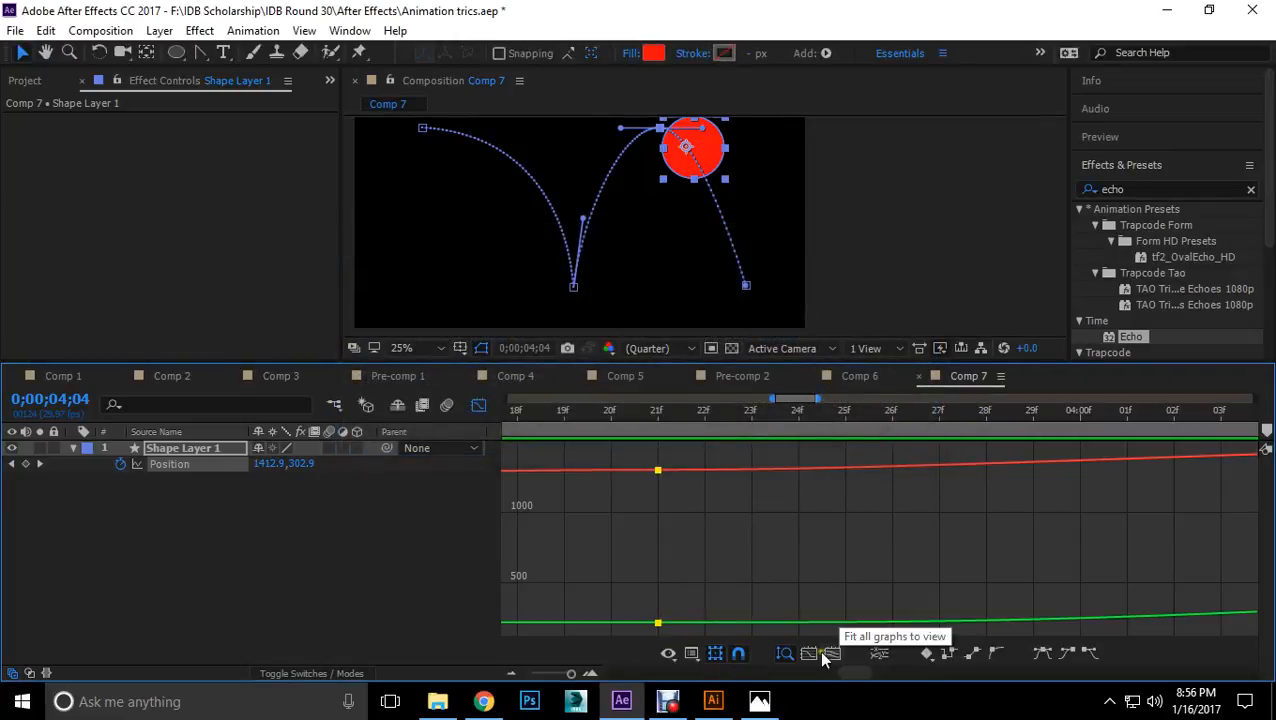
click(668, 653)
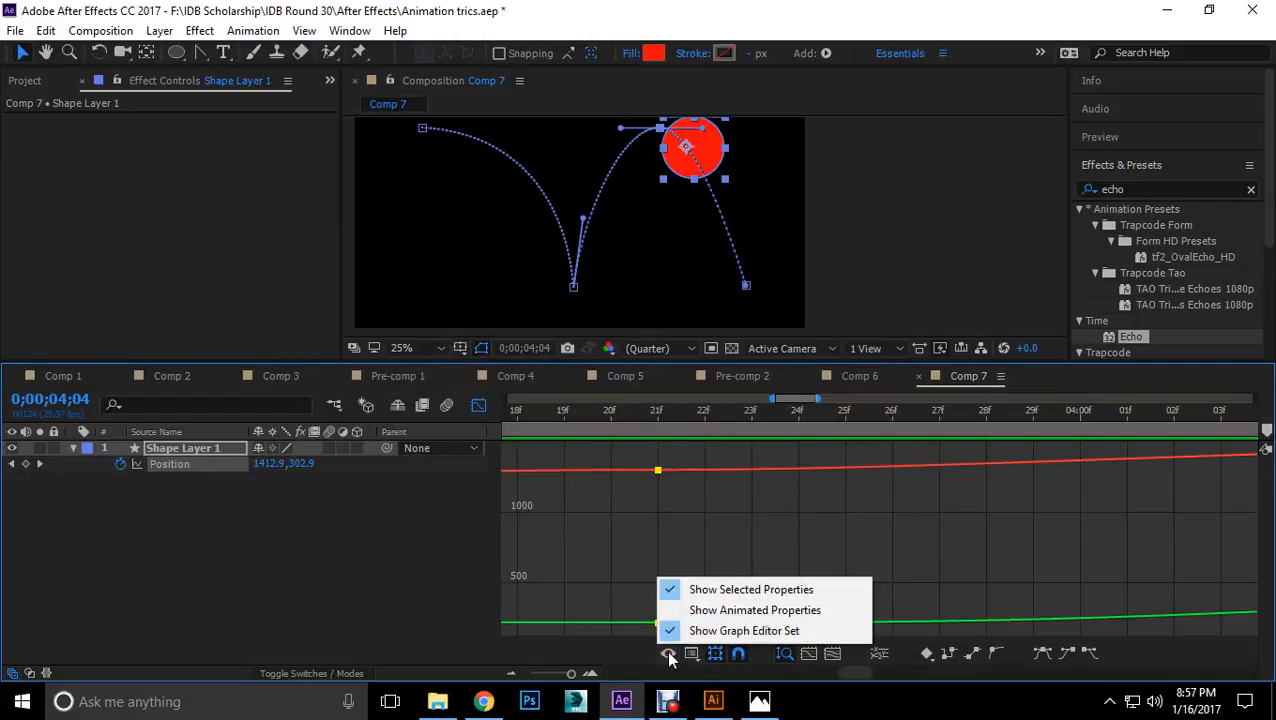
click(694, 655)
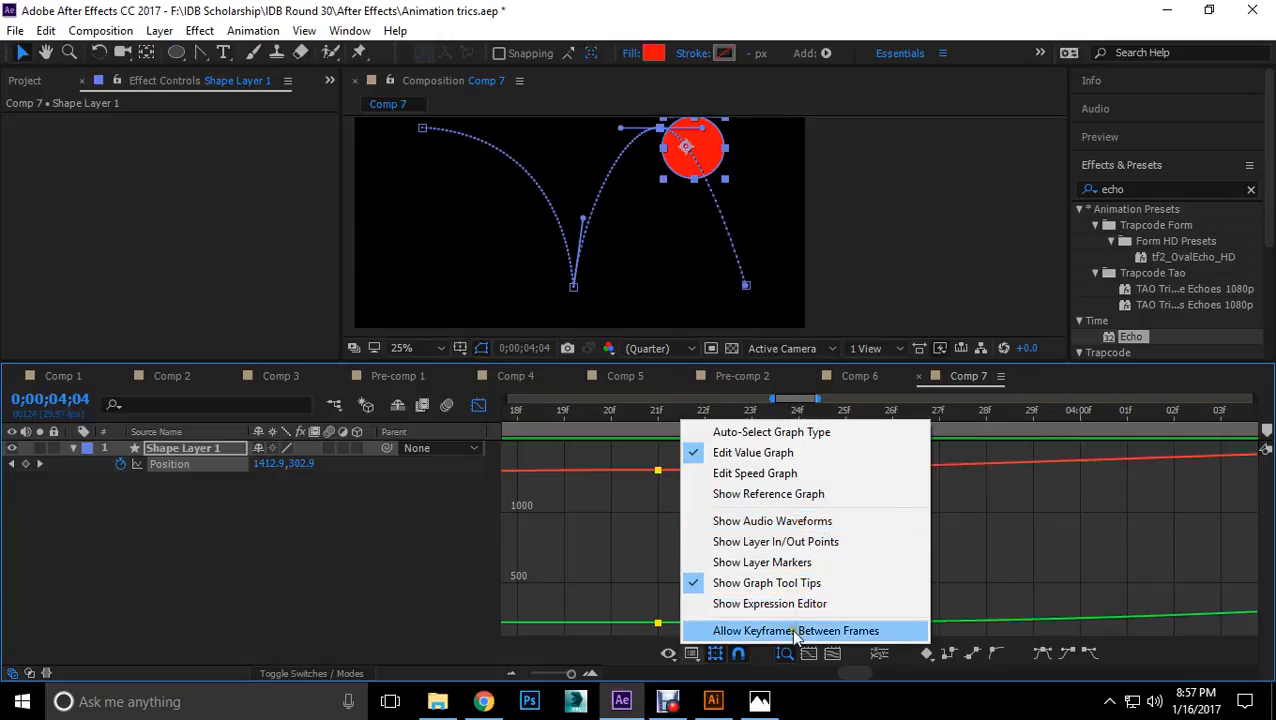
click(1053, 562)
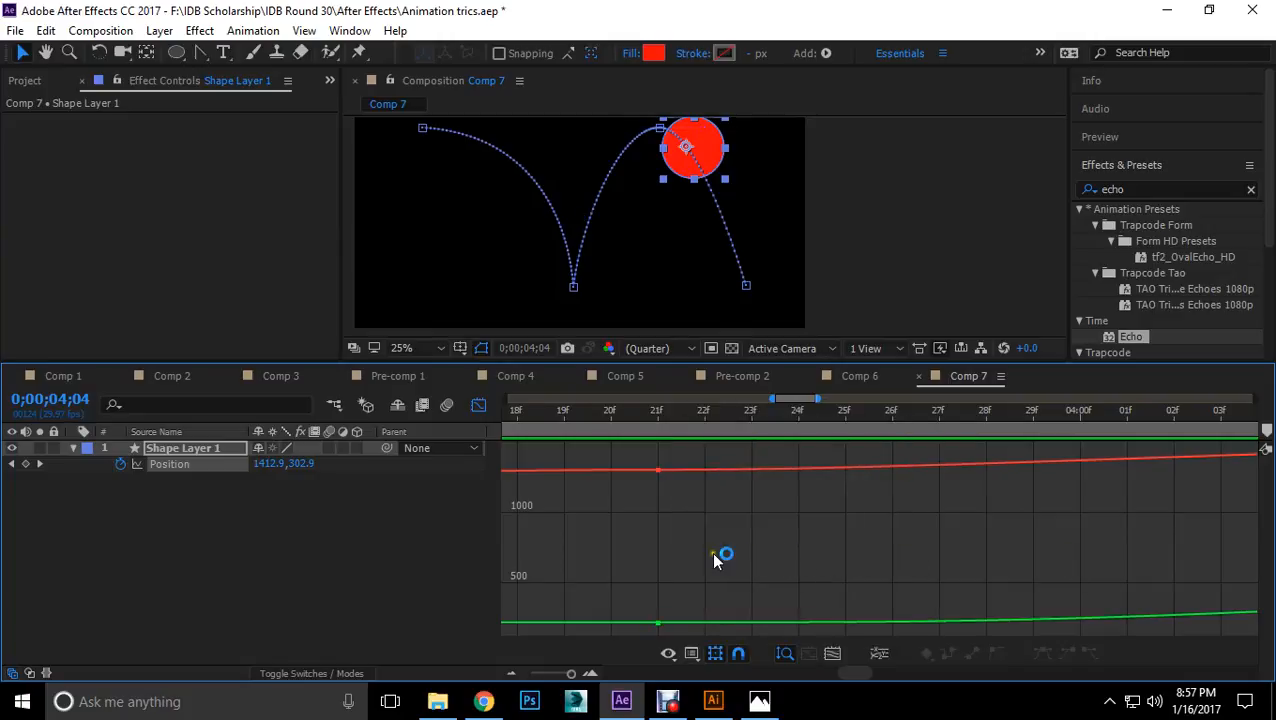
Step: Fit all graphs in the Graph Editor, try moving the second Position keyframe earlier with a higher X value, and undo the change
drag(712, 552, 789, 536)
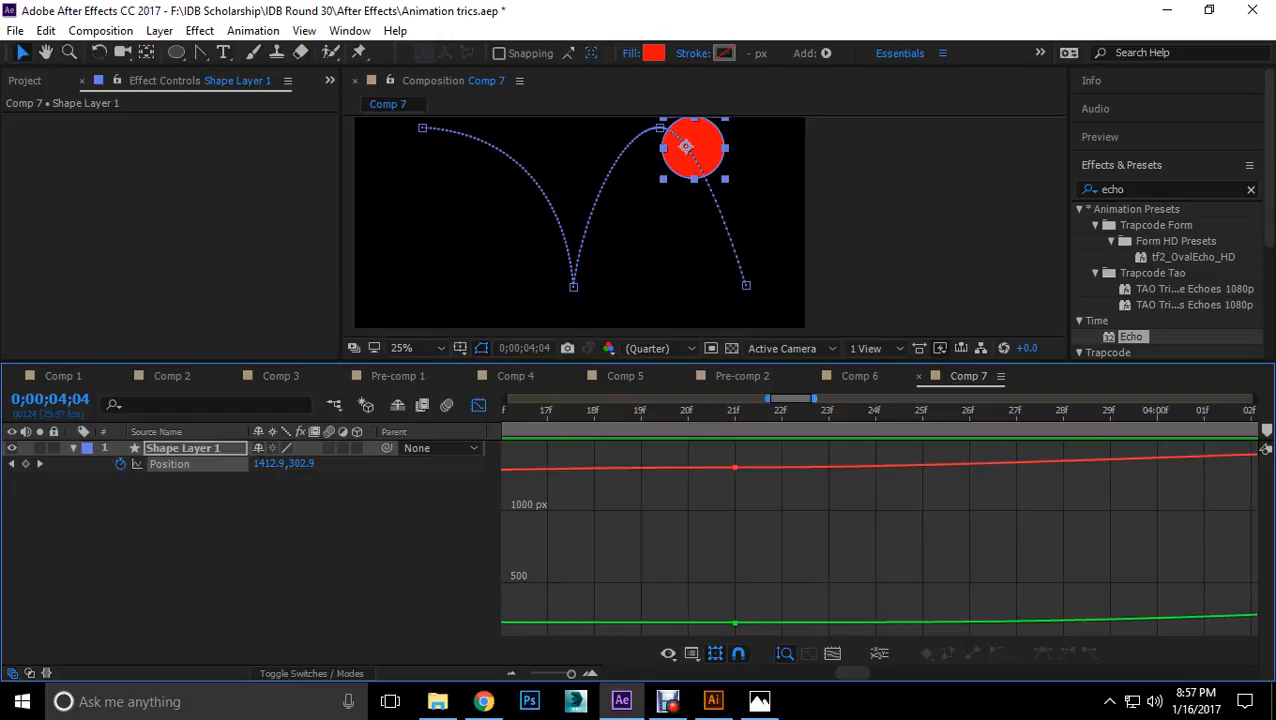
click(834, 653)
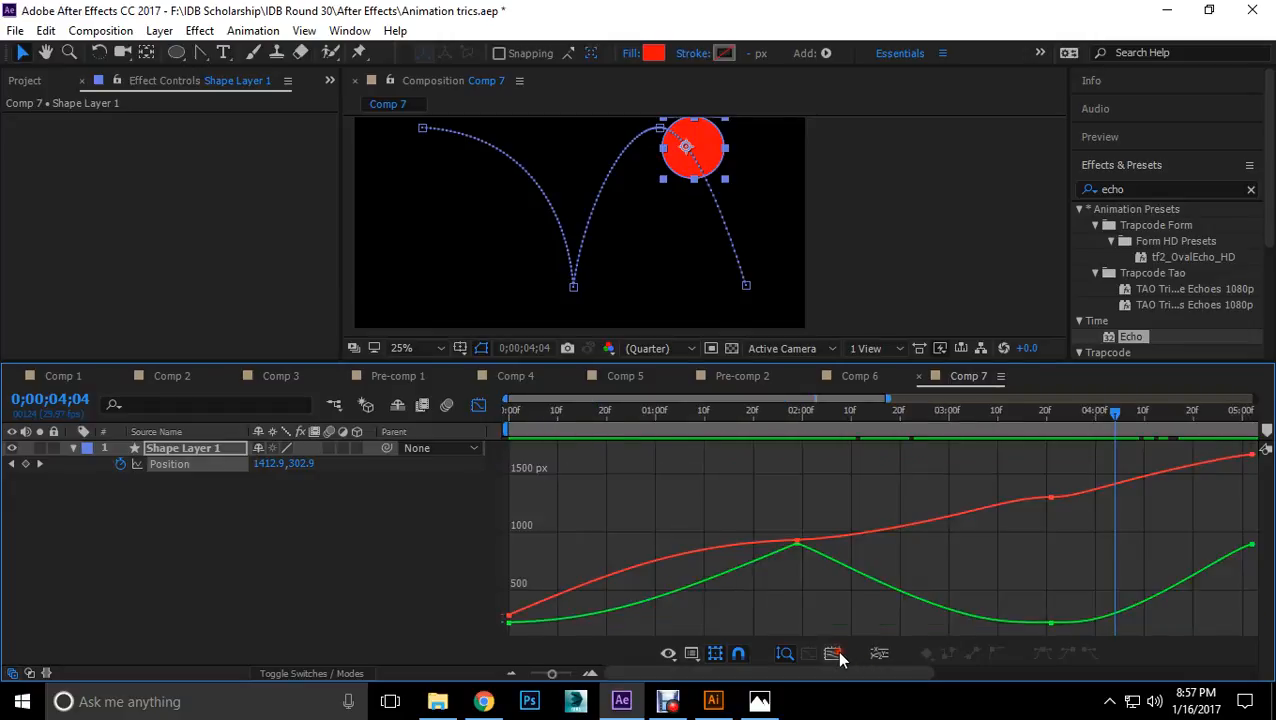
click(1052, 624)
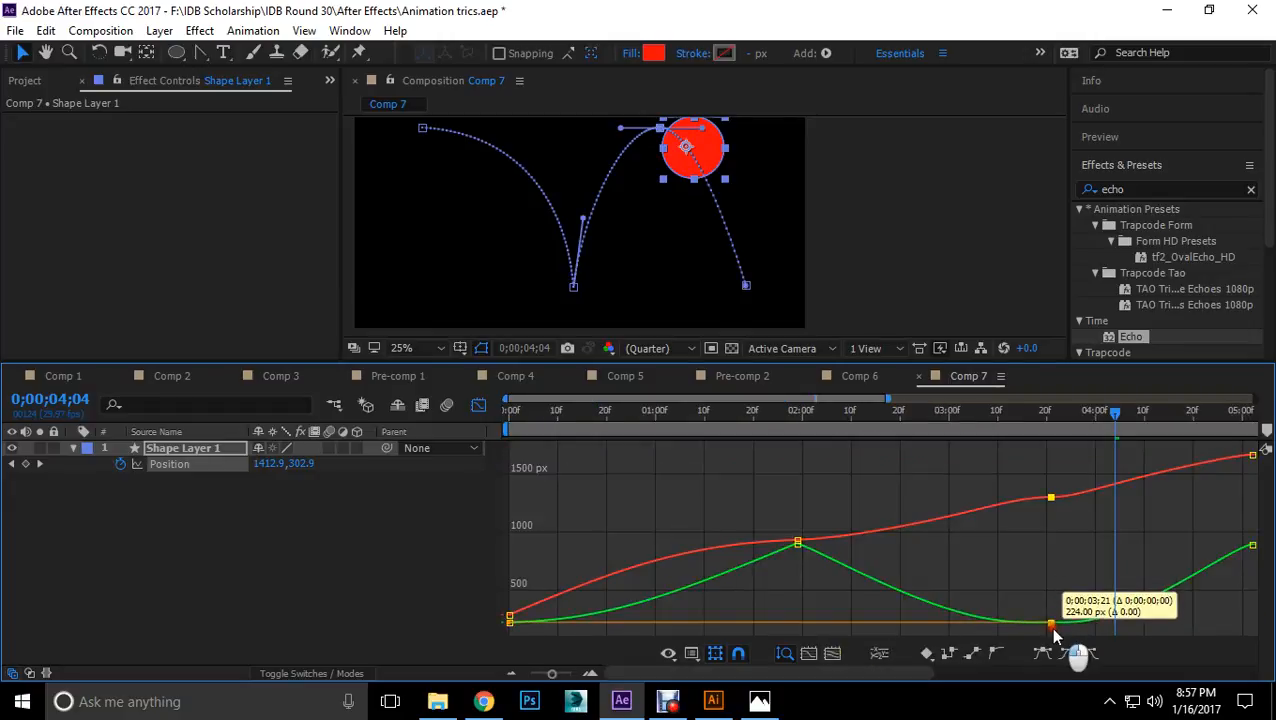
mouse_move(797, 542)
mouse_down()
mouse_move(797, 514)
mouse_move(787, 531)
mouse_up()
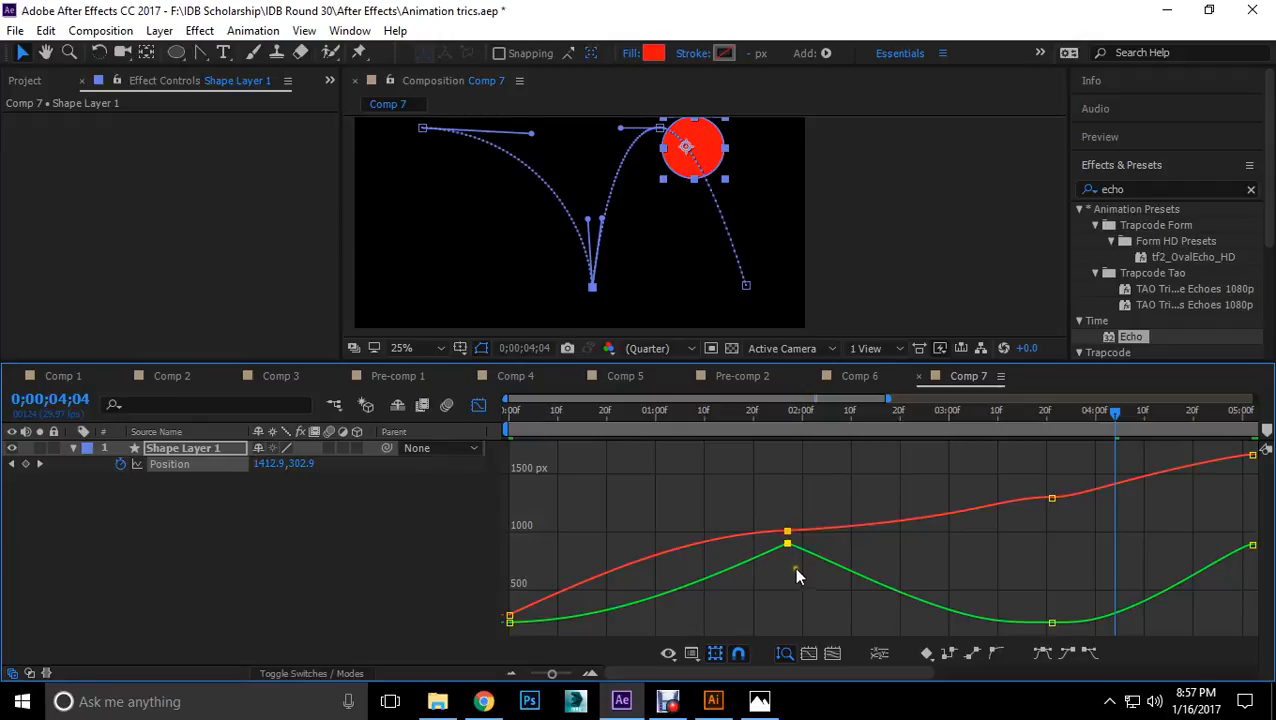
key(ctrl+z)
click(794, 575)
click(797, 545)
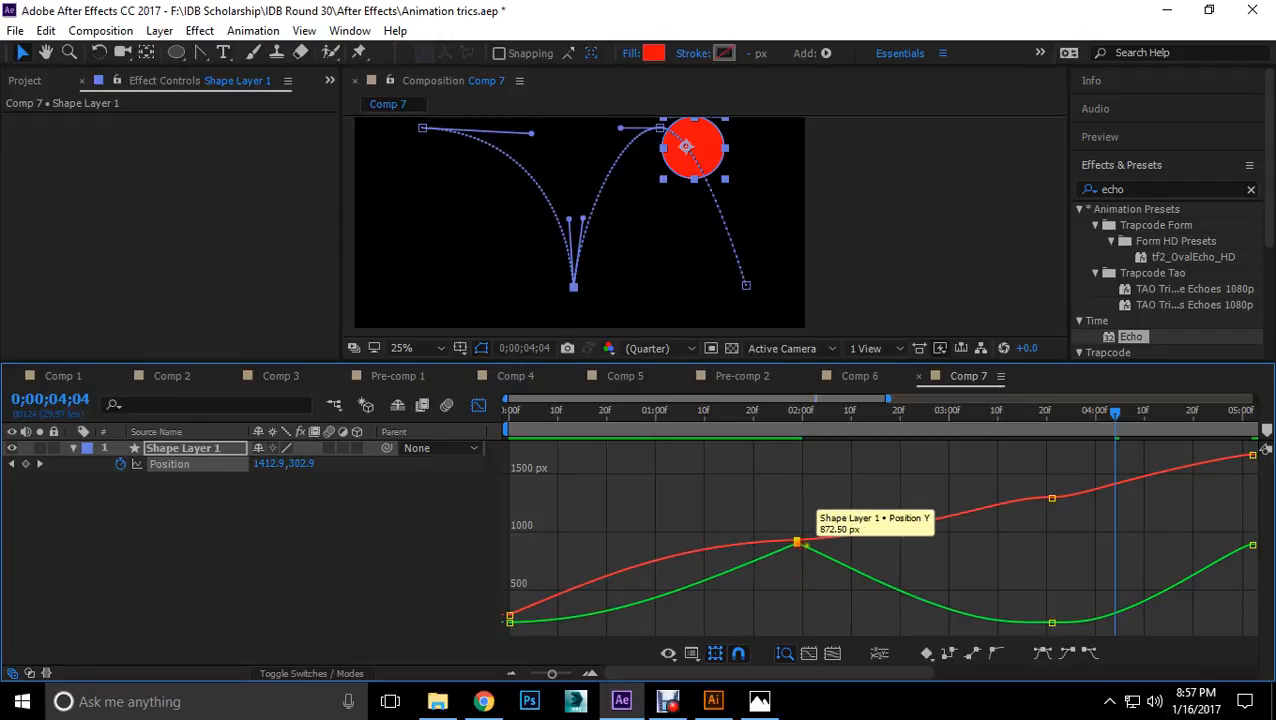
mouse_move(797, 541)
mouse_down()
mouse_move(798, 515)
mouse_move(797, 541)
mouse_up()
key(ctrl+z)
click(974, 577)
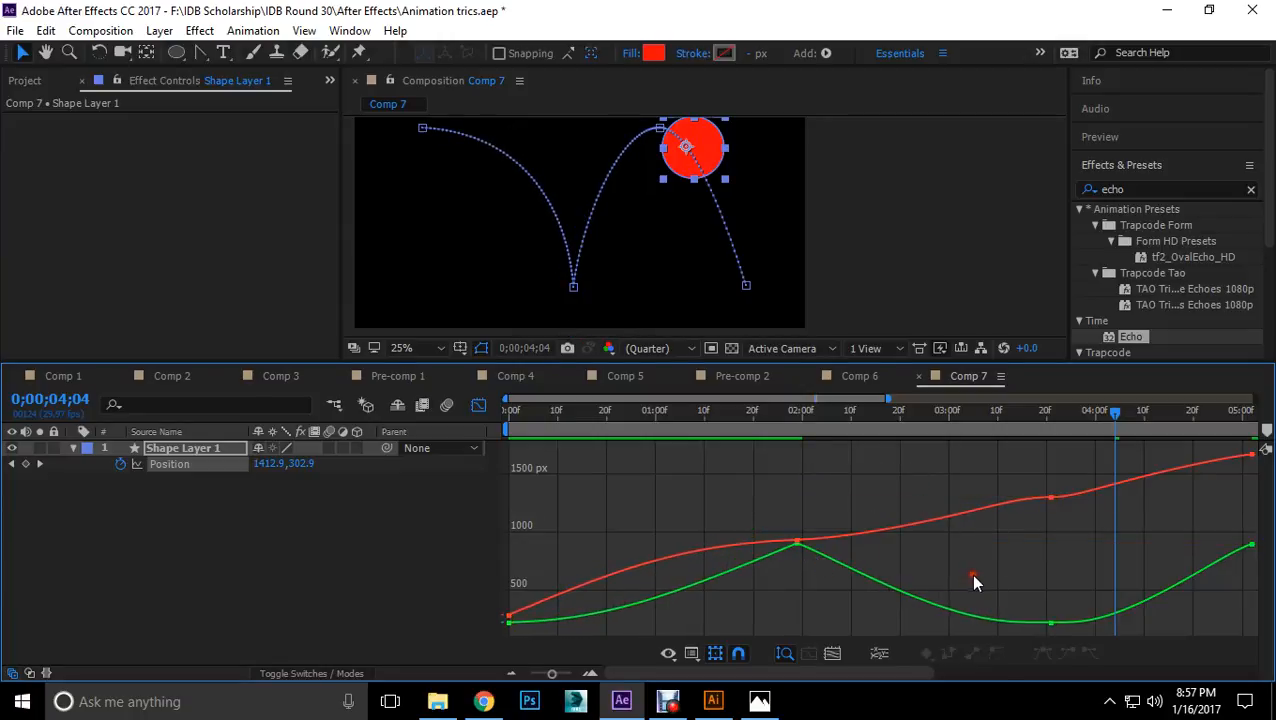
Step: Move the third and last Position keyframes to about 0;00;02;29 and 0;00;03;19, and convert the third keyframe to Auto Bezier
drag(1051, 622, 944, 622)
drag(1252, 545, 1047, 556)
click(940, 624)
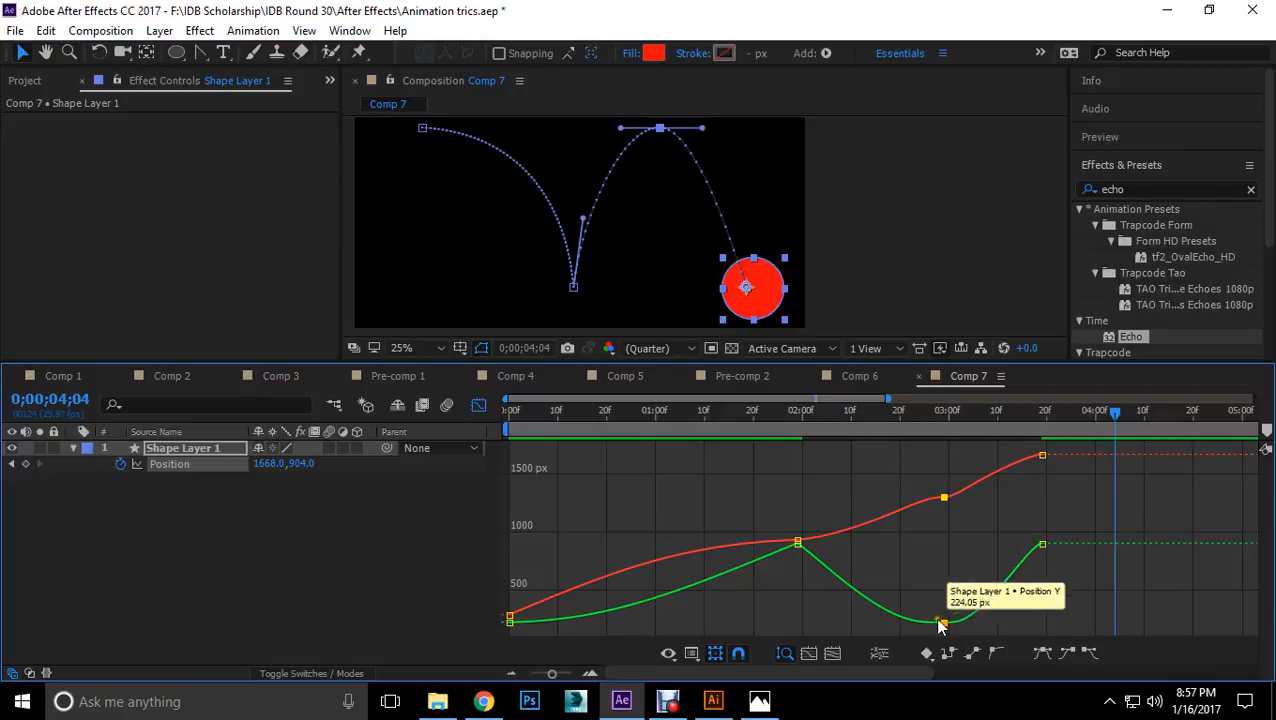
click(995, 654)
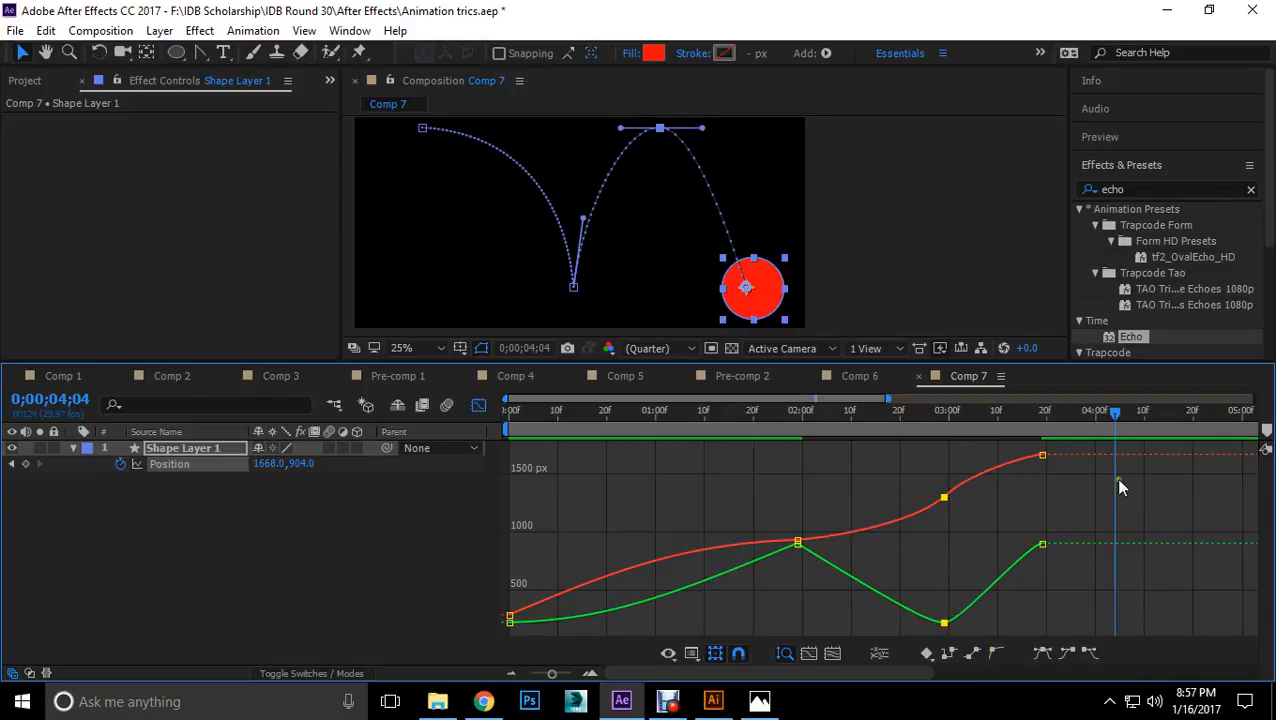
Step: Scrub to 0;00;00;26, return from the Graph Editor to the layer bars, and check the second and third Position keyframes
drag(1115, 425, 635, 545)
click(479, 404)
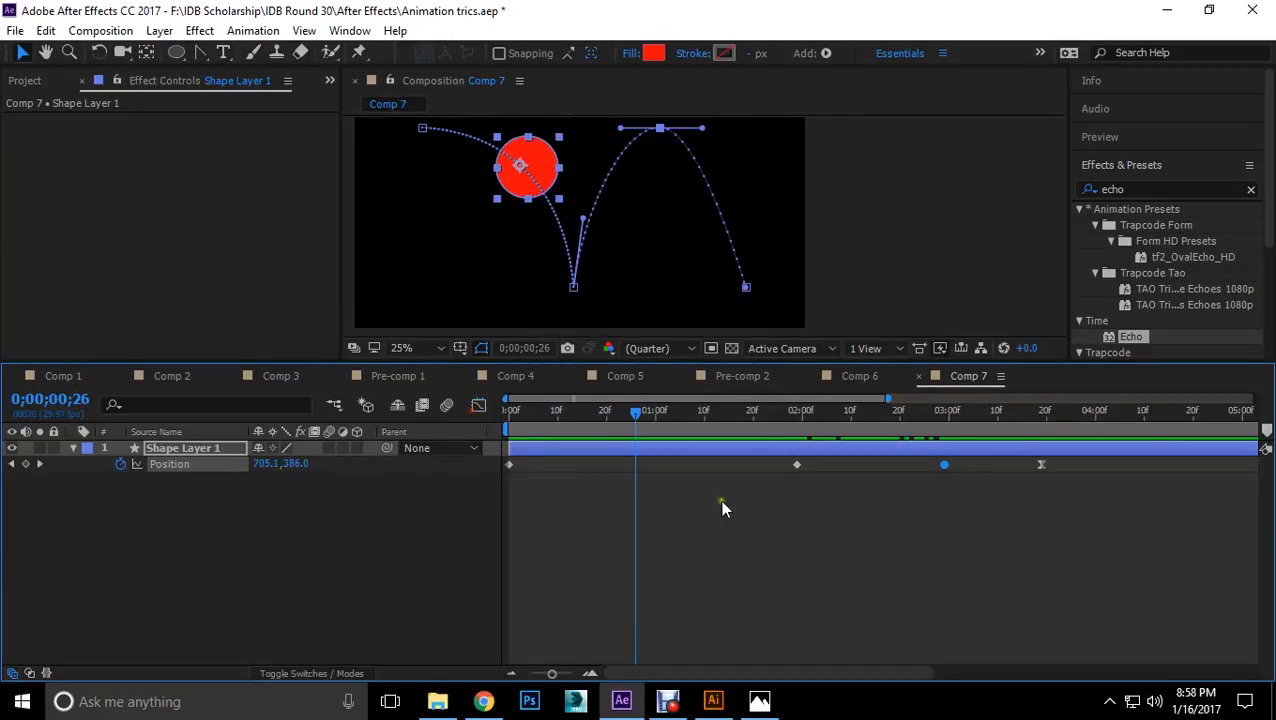
click(935, 527)
click(799, 464)
click(945, 464)
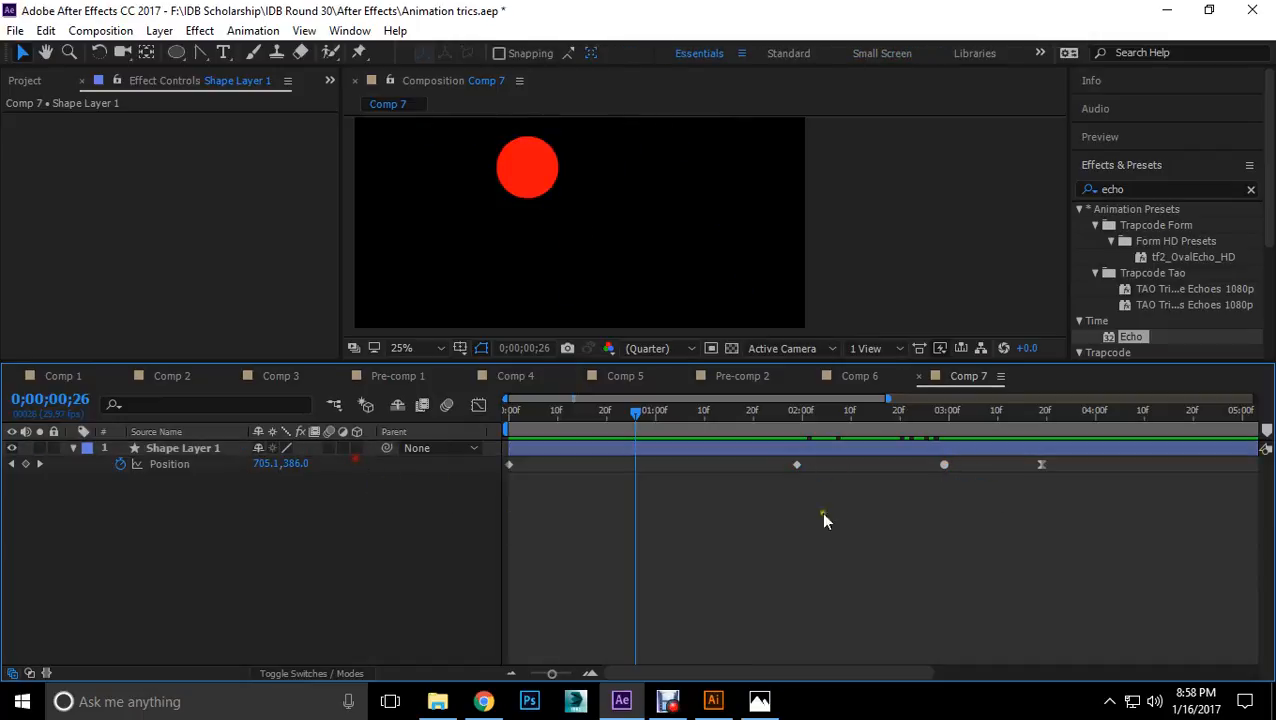
drag(975, 503, 764, 455)
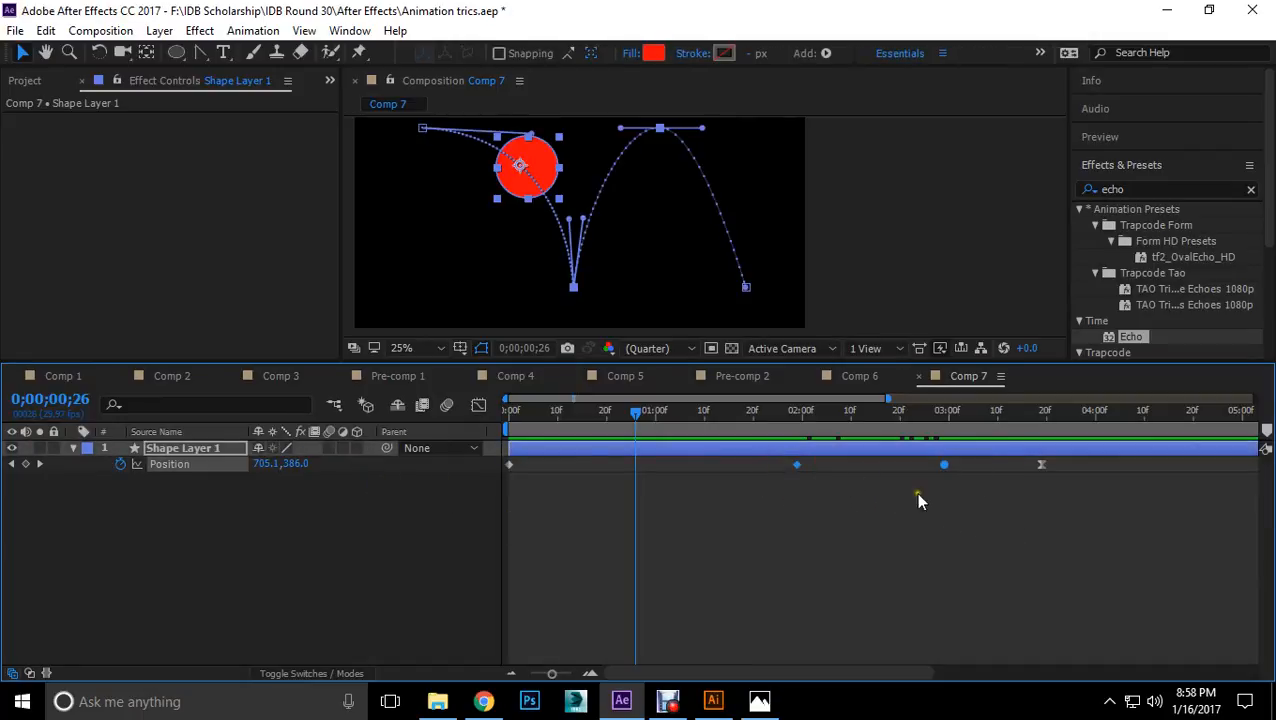
click(976, 495)
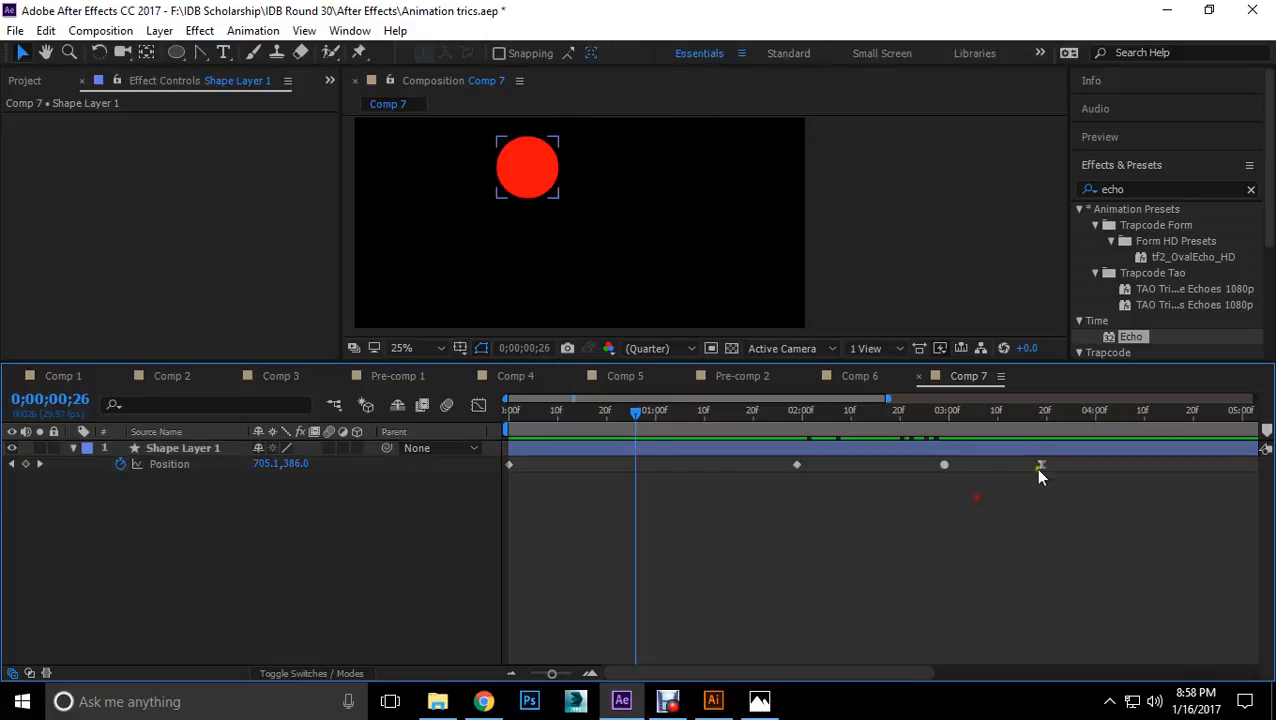
Step: Move the third Position keyframe to about 0;00;03;12 and the last one to about 0;00;04;19
drag(1043, 464, 1090, 463)
click(1048, 507)
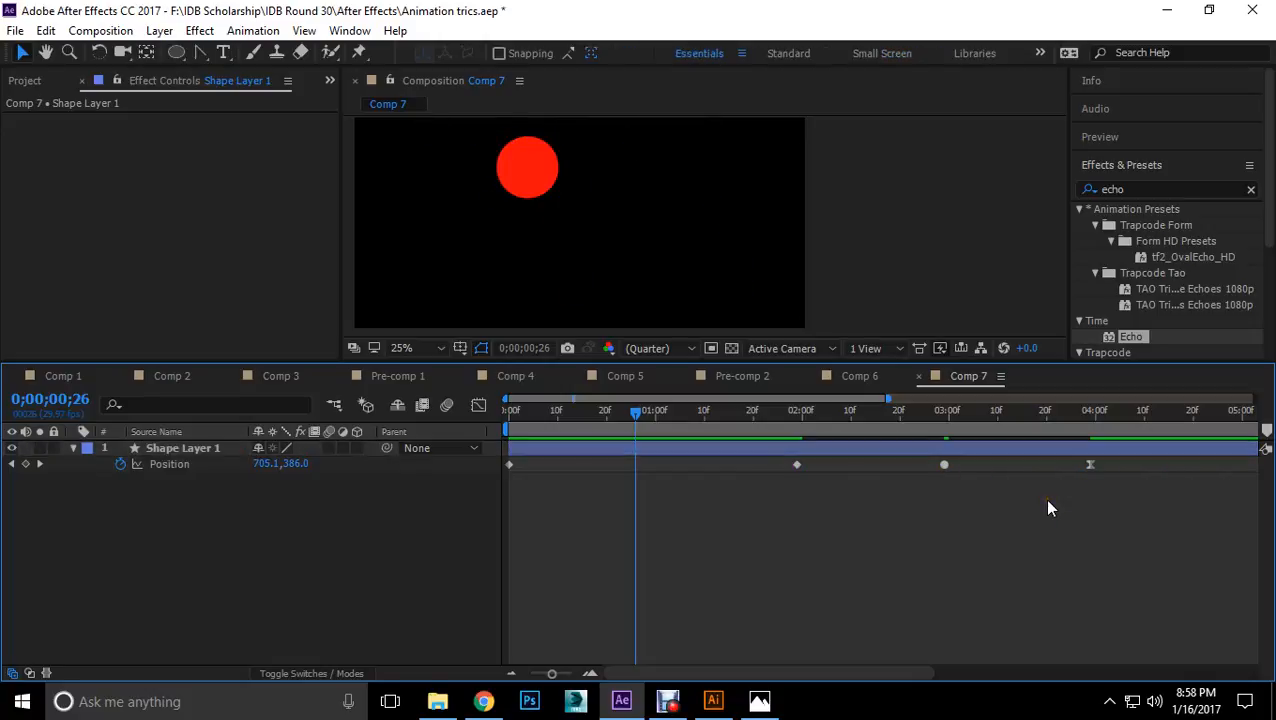
drag(945, 474, 1007, 470)
drag(1090, 466, 1188, 472)
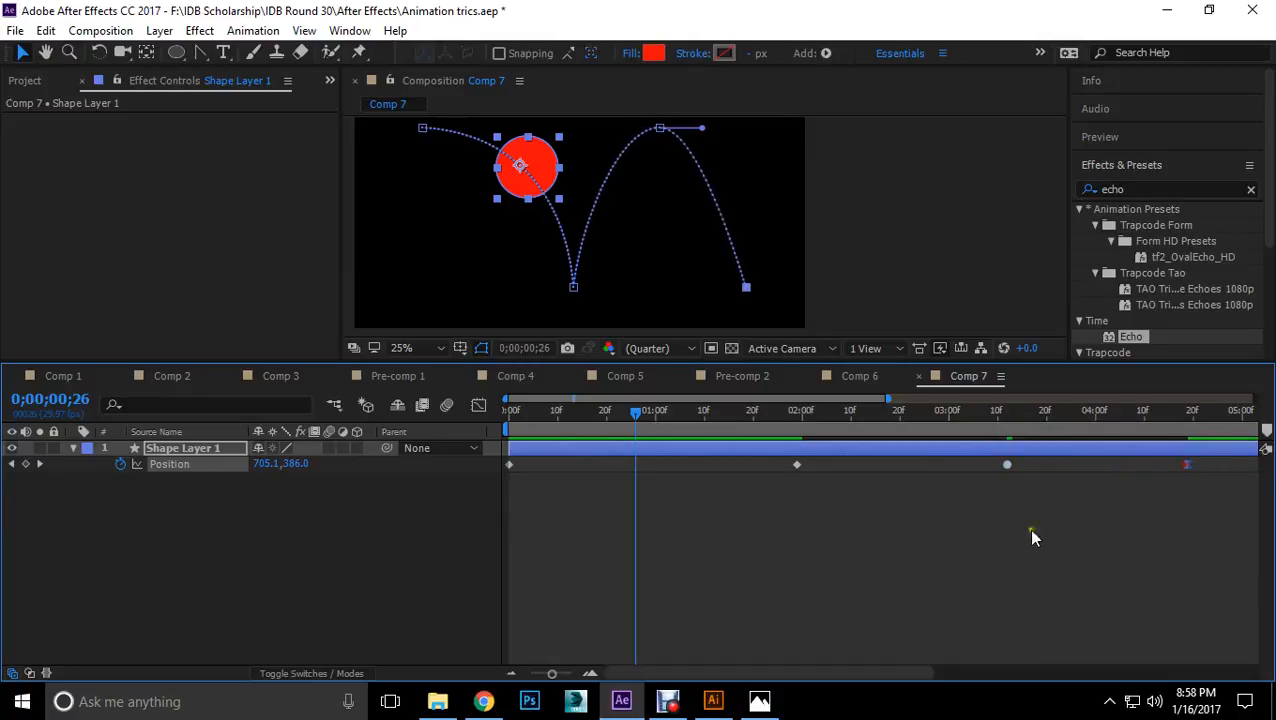
Step: Preview the bounce, return to the first frame, and fit the composition in the viewer
key(space)
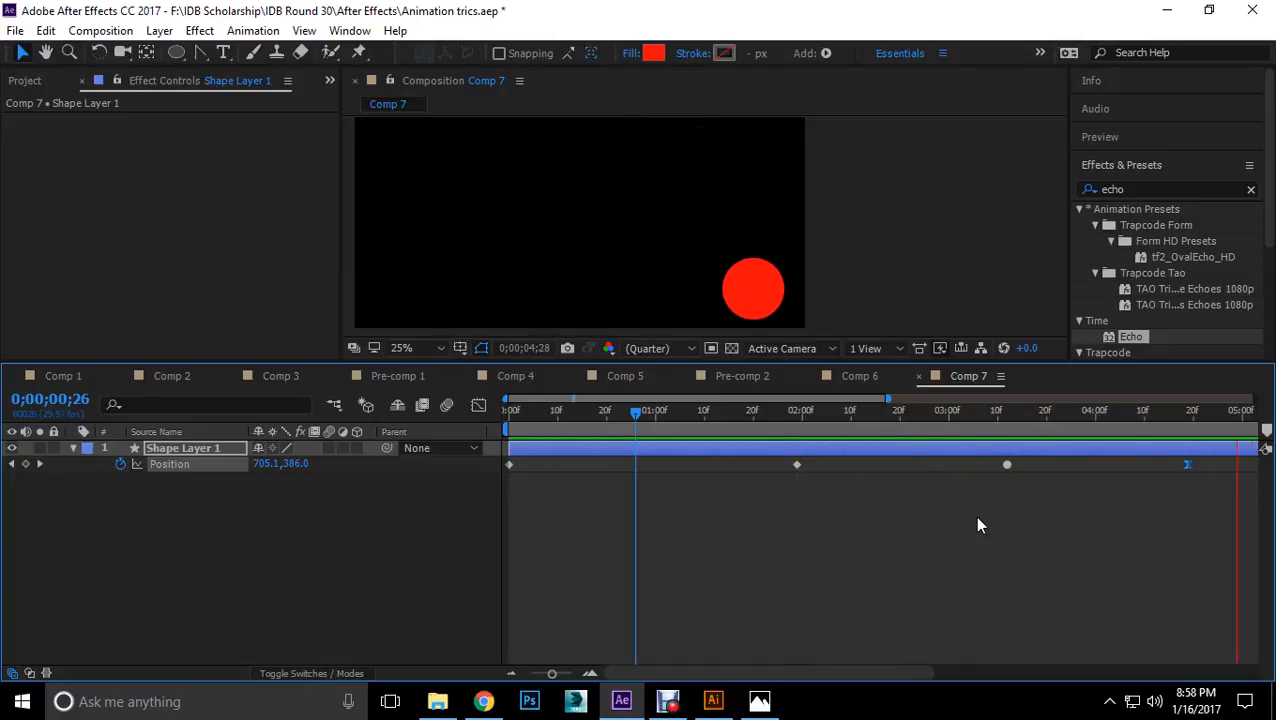
key(space)
drag(893, 417, 302, 440)
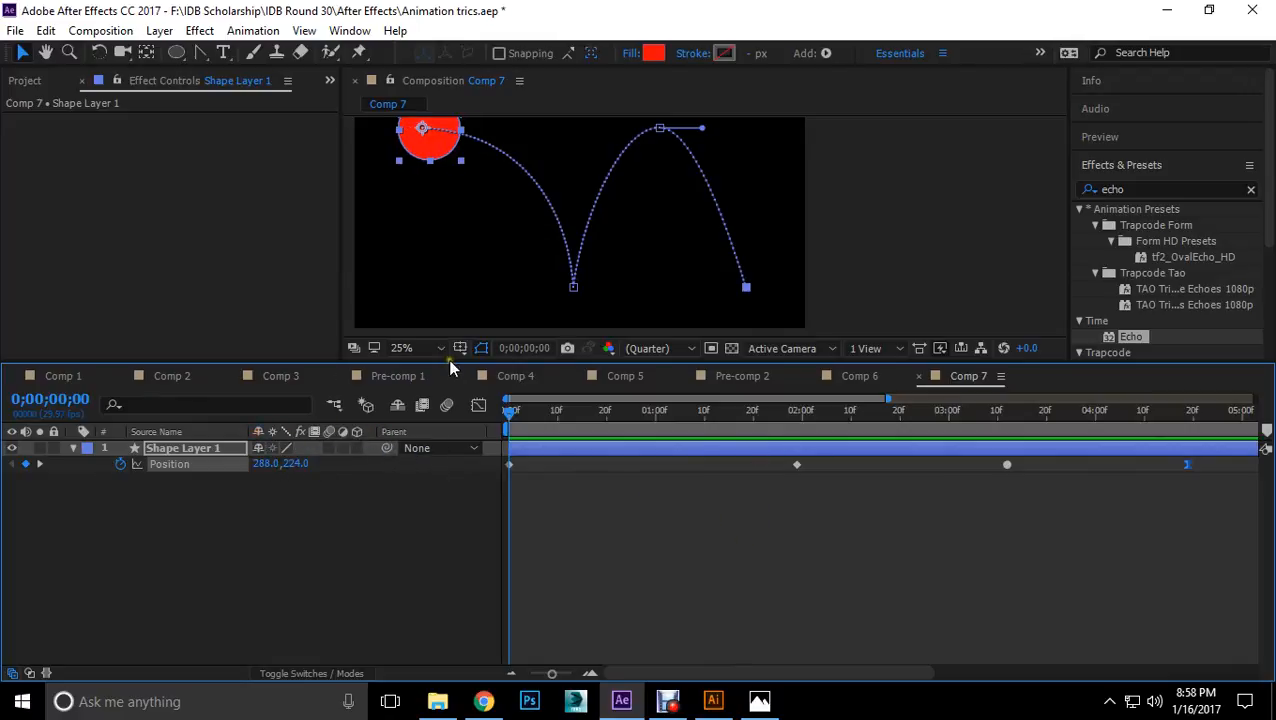
click(410, 348)
click(527, 49)
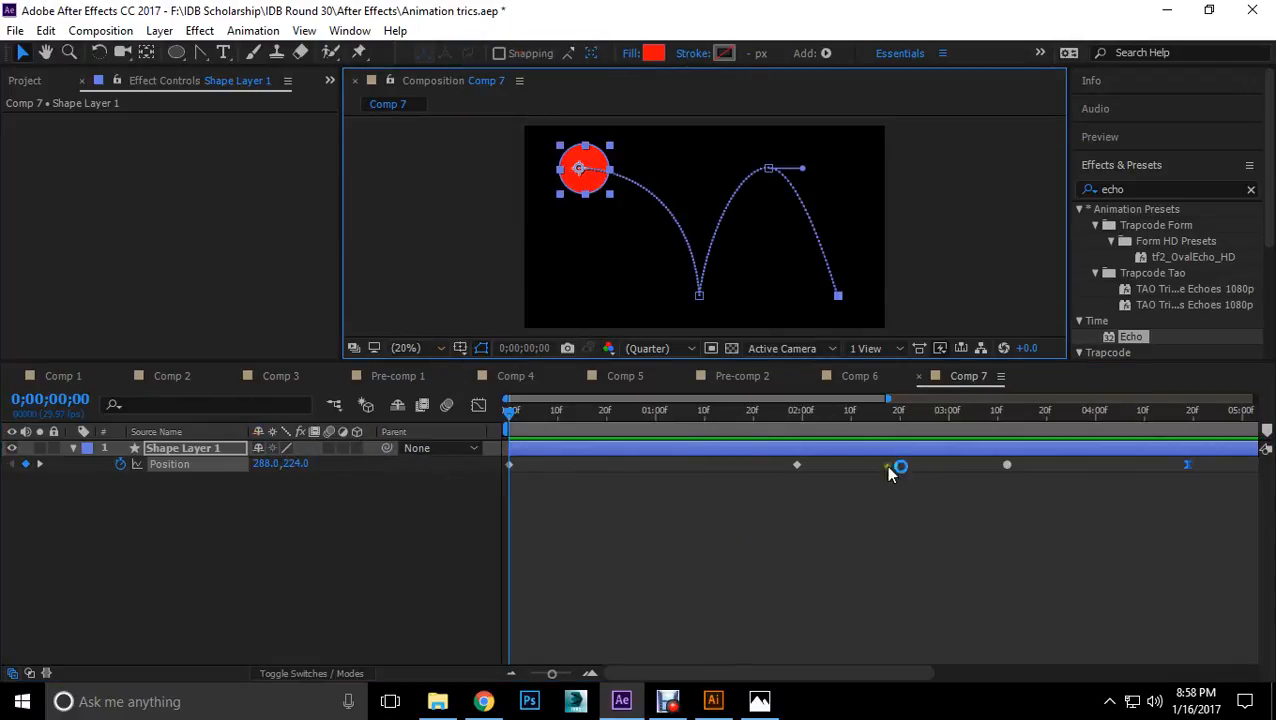
click(926, 514)
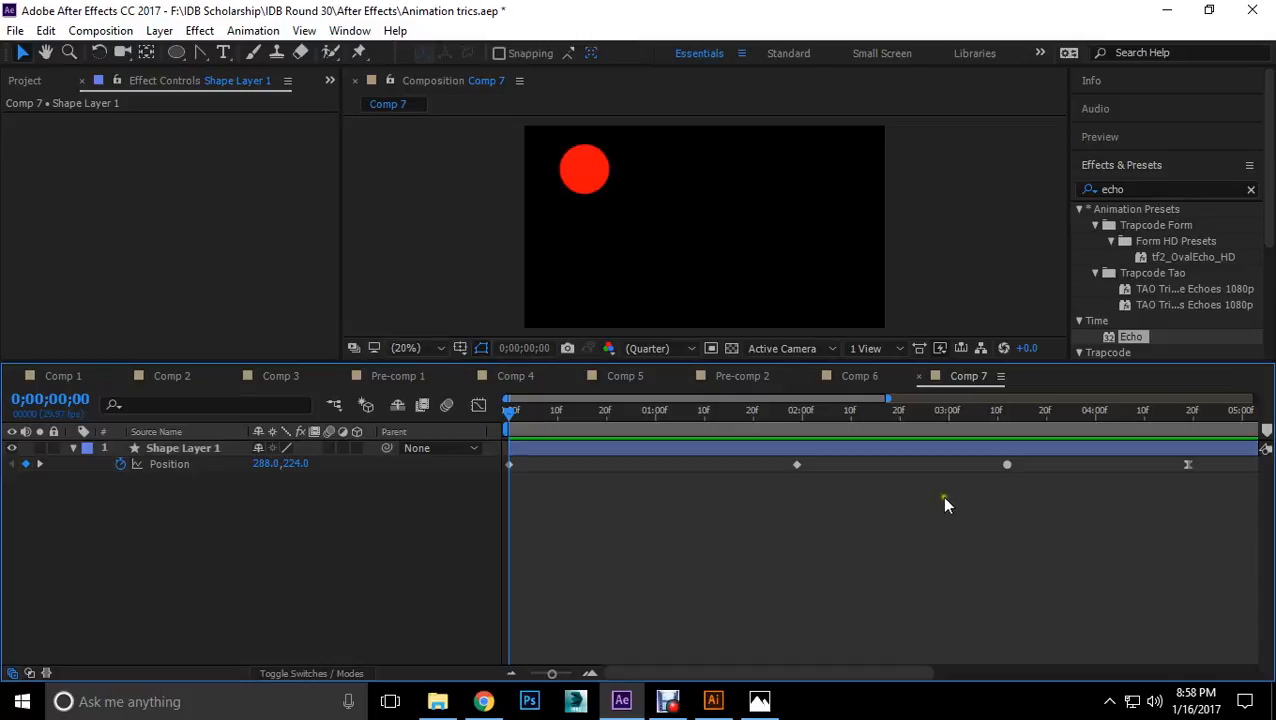
Step: Set the third Position keyframe's temporal interpolation to Linear and its spatial interpolation to Bezier
right_click(1007, 466)
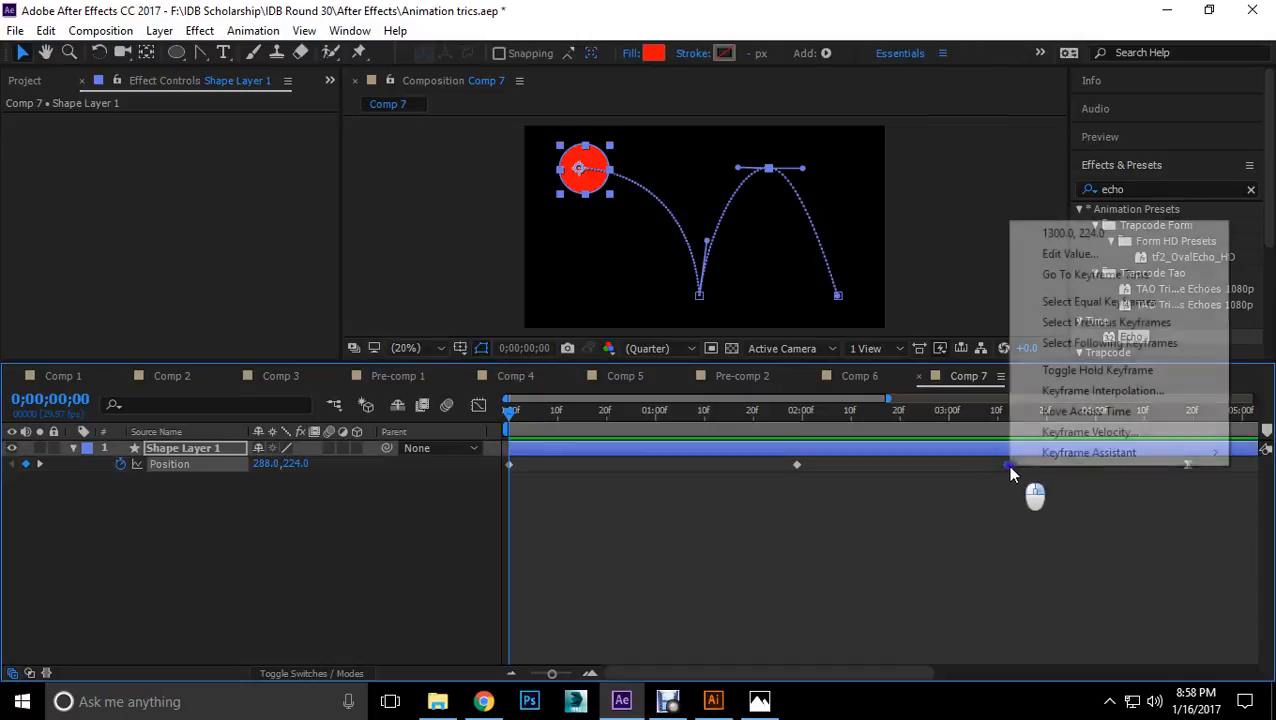
click(1078, 399)
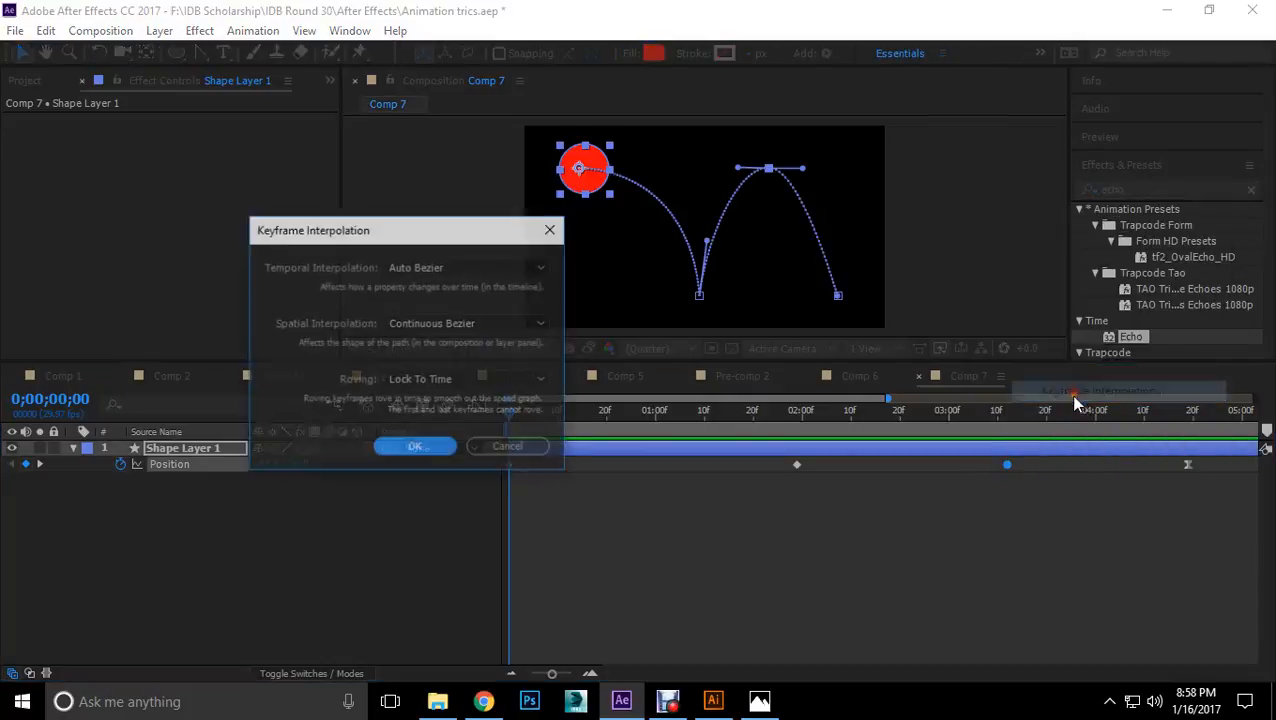
click(443, 324)
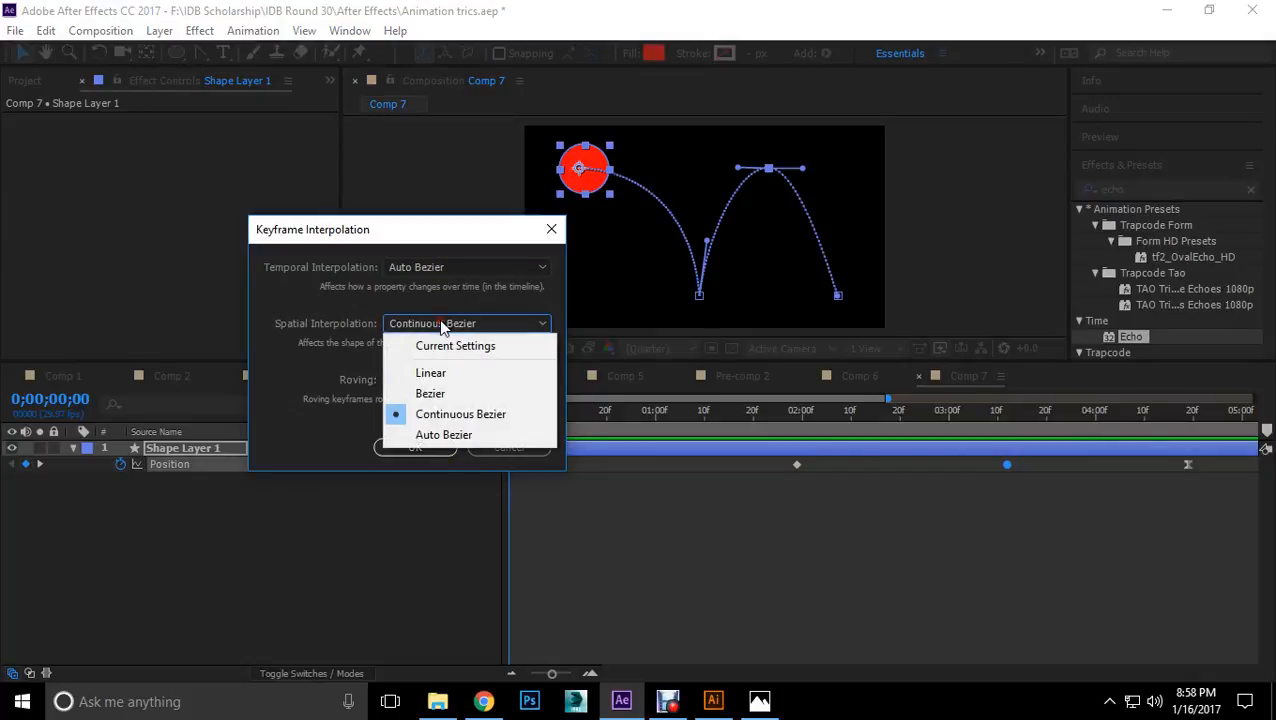
click(443, 396)
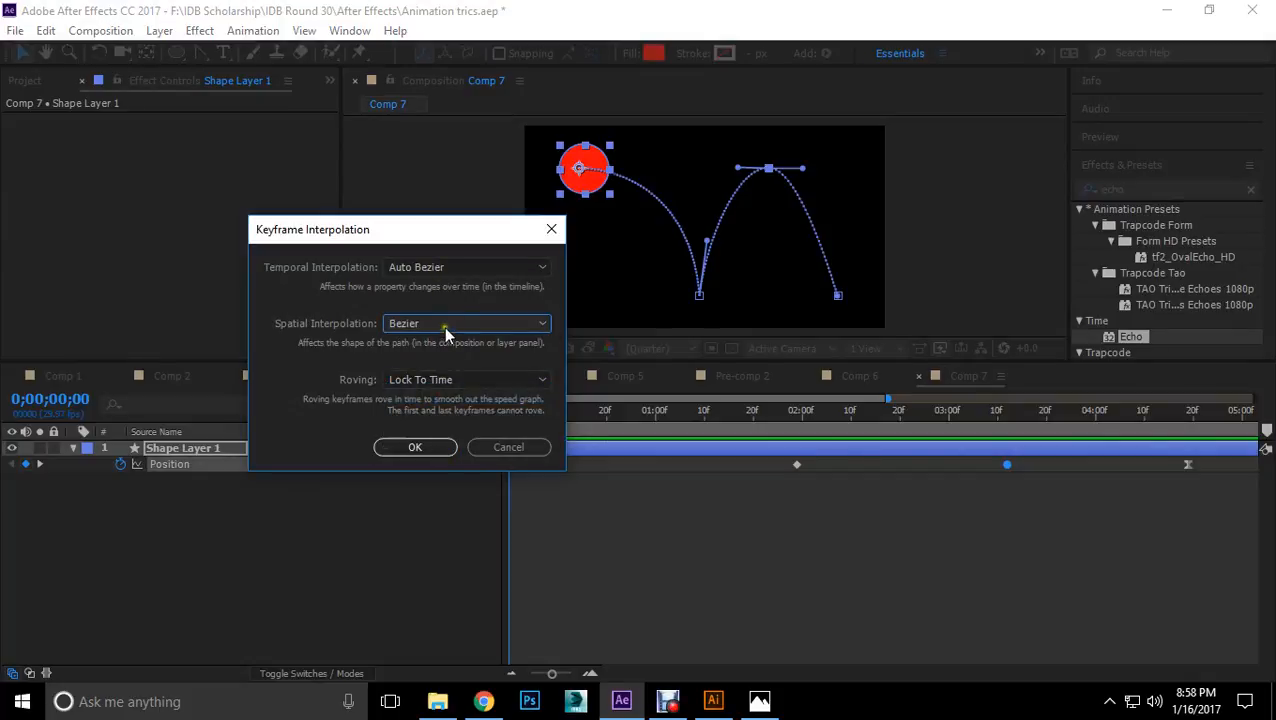
click(445, 268)
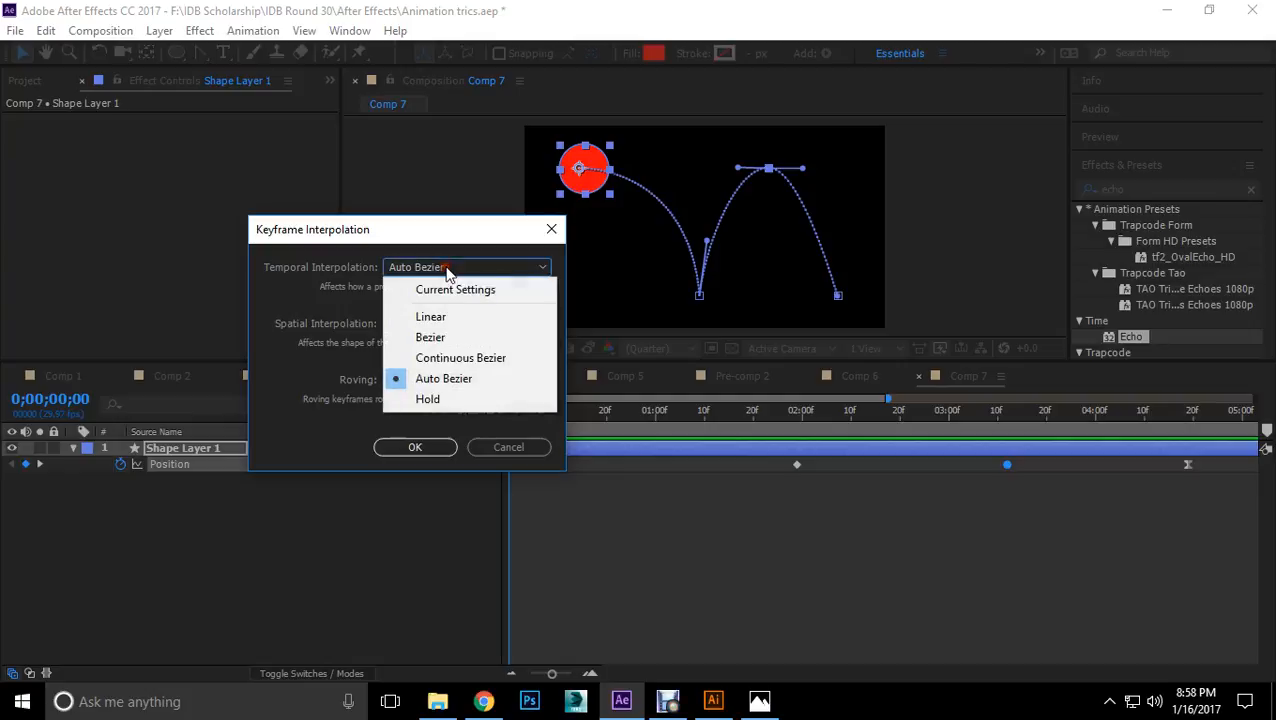
click(436, 316)
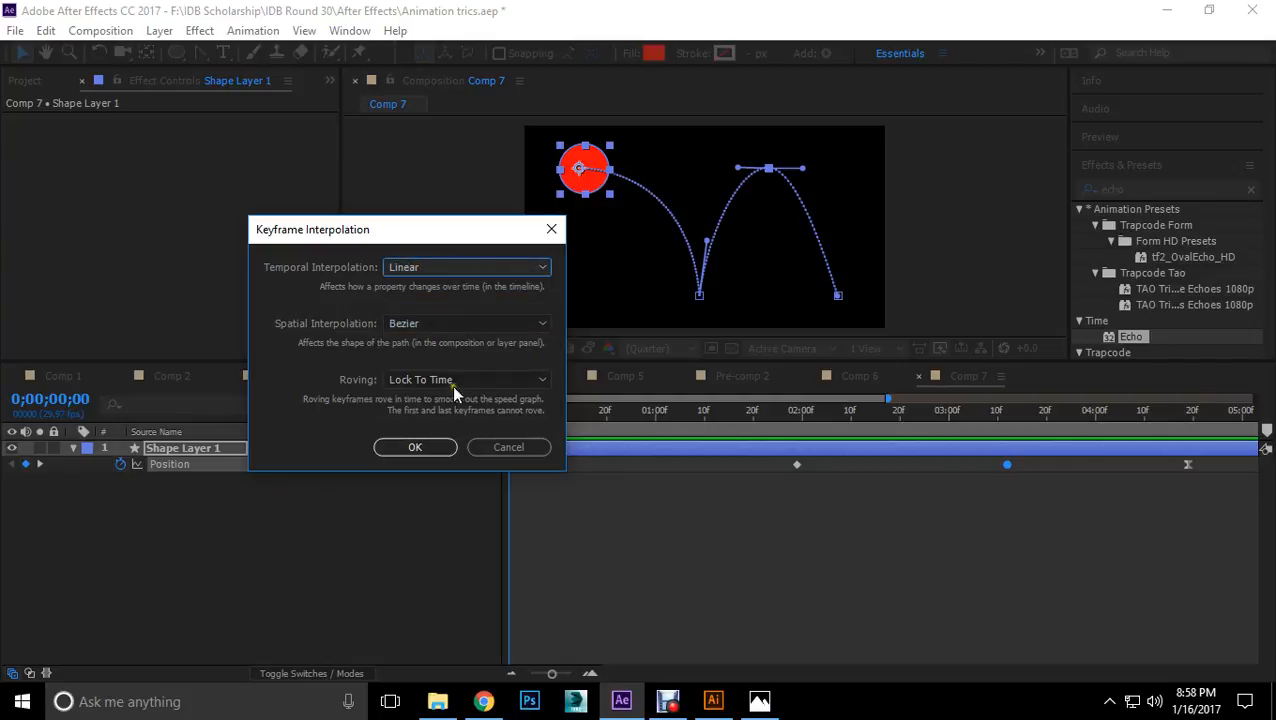
click(418, 448)
Step: Preview the bounce with the new interpolation and return the playhead to 0;00;00;00
key(space)
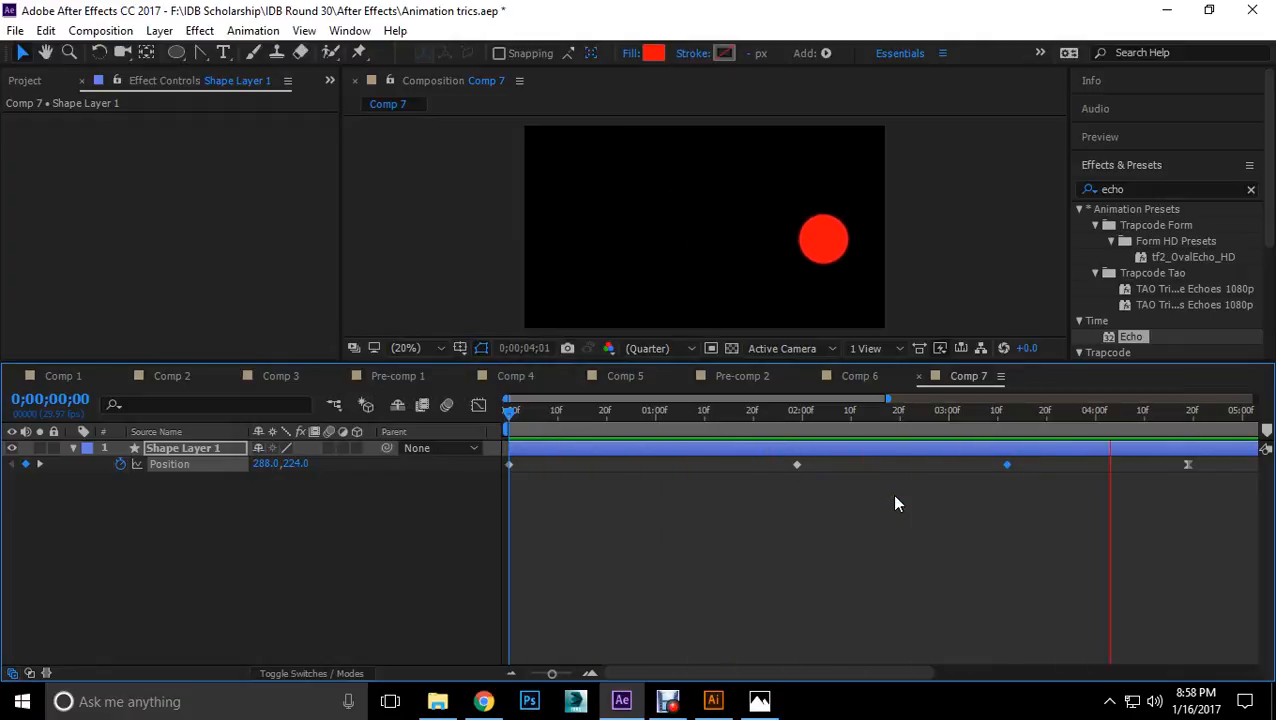
click(895, 543)
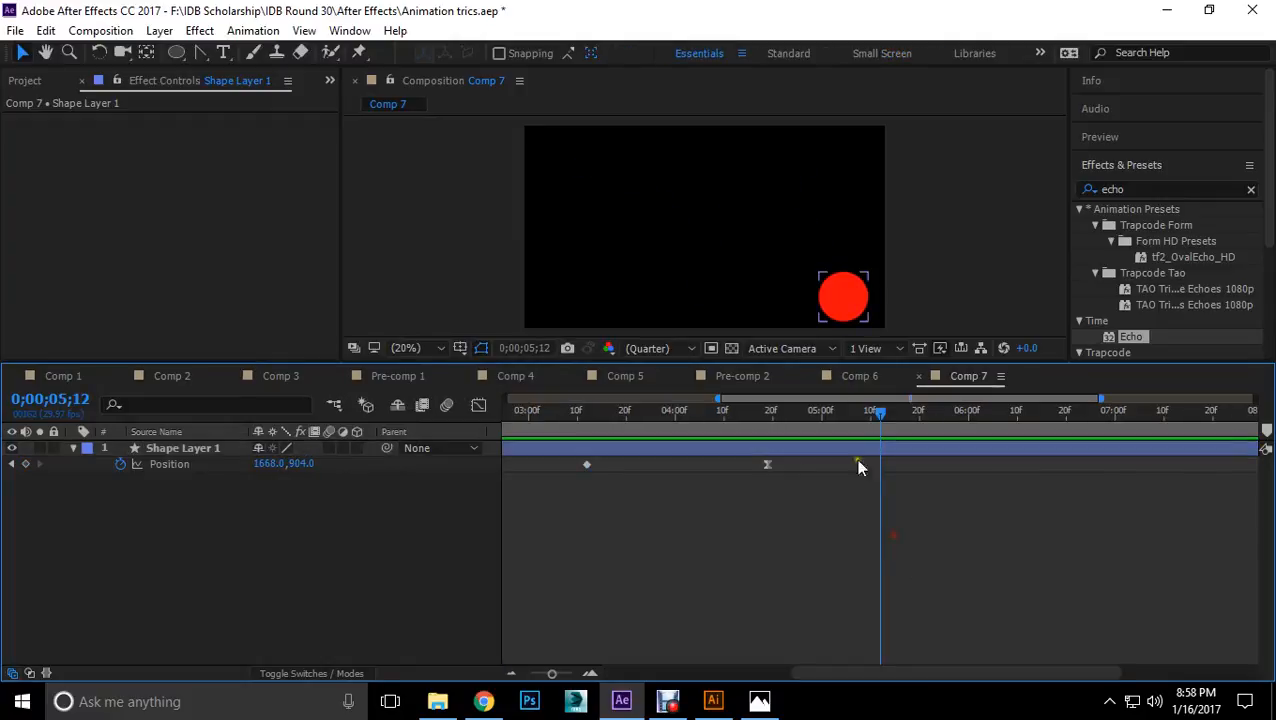
drag(878, 411, 375, 404)
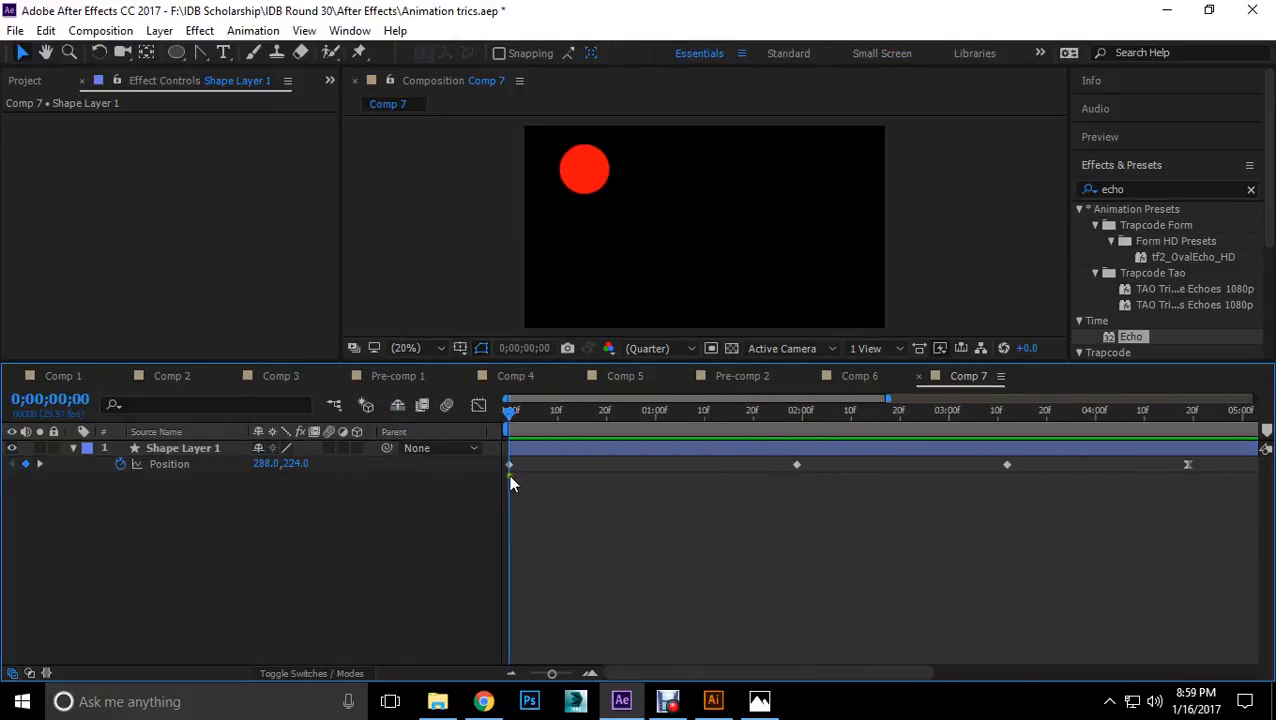
Step: Lengthen the outgoing motion path handle of the third Position keyframe slightly and move the last keyframe to about 0;00;04;24
click(1007, 464)
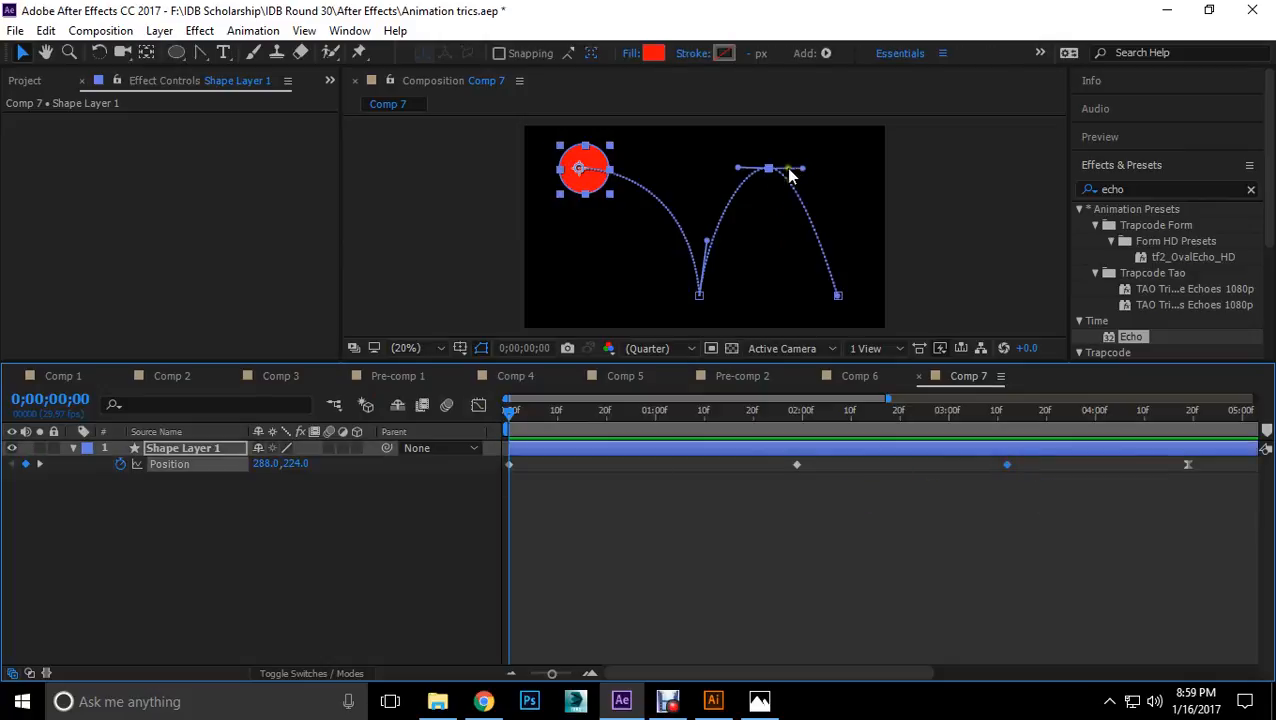
drag(804, 169, 818, 168)
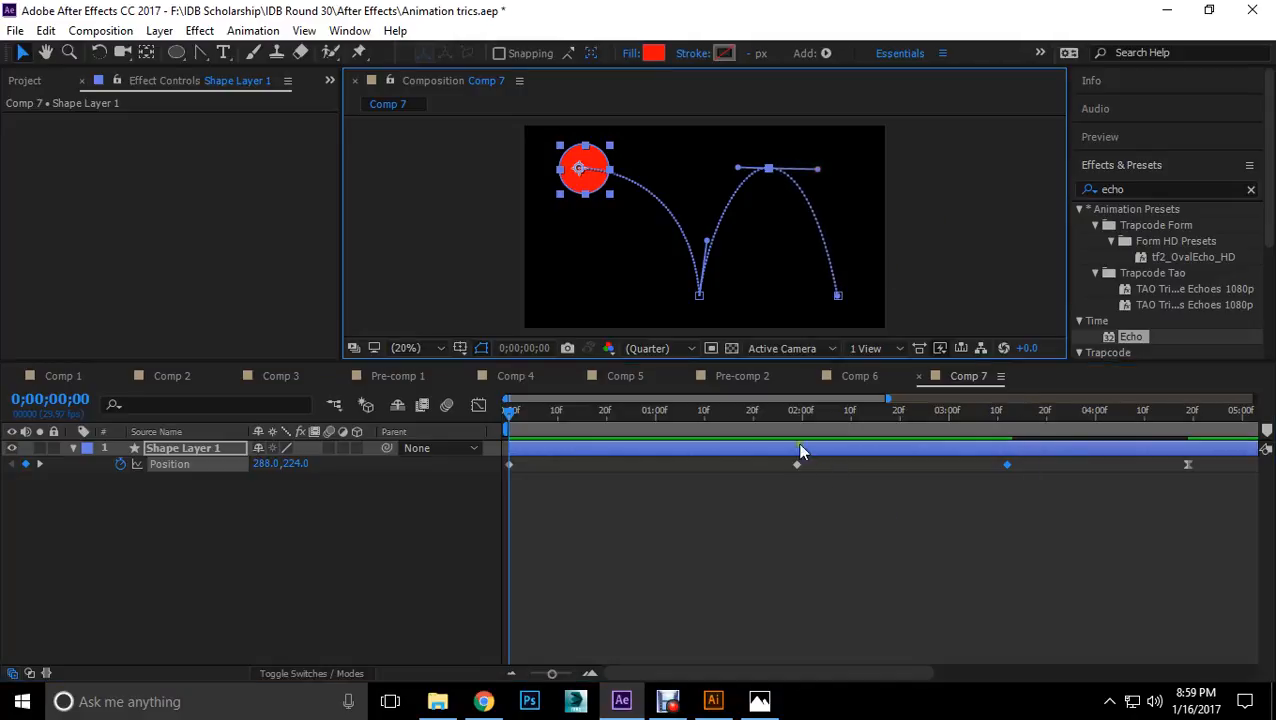
click(1188, 464)
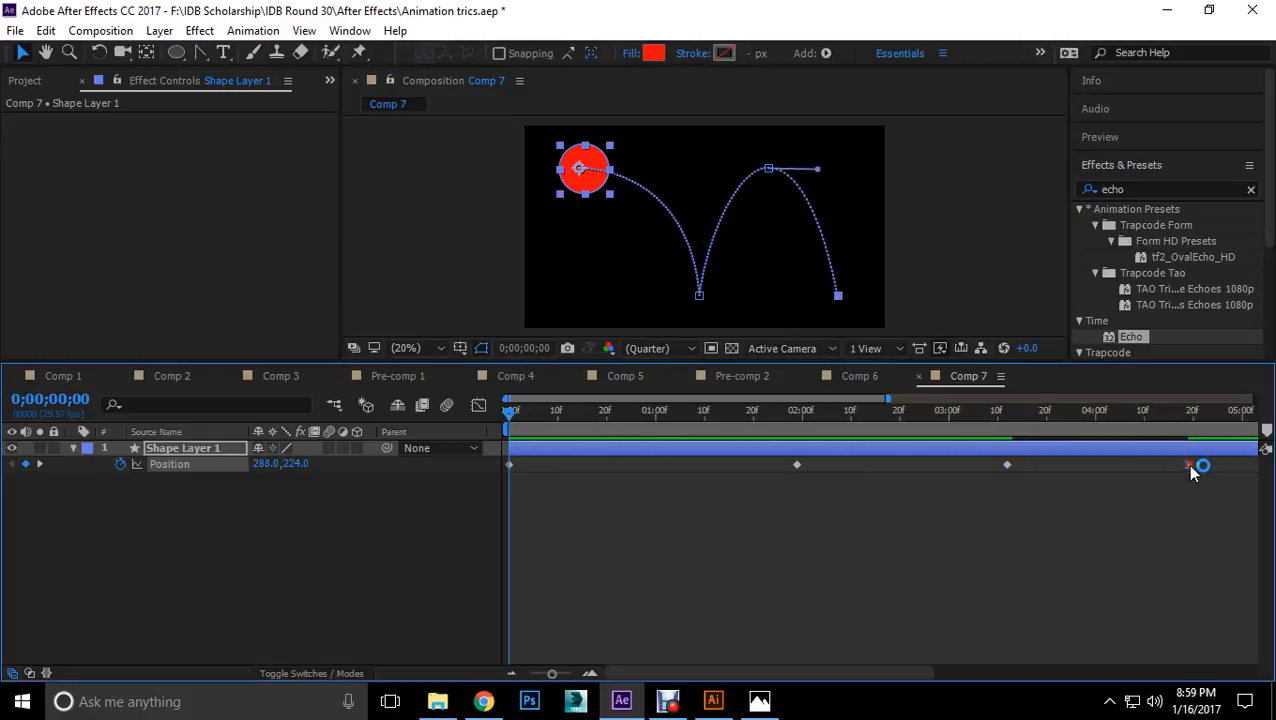
drag(1192, 466, 1217, 466)
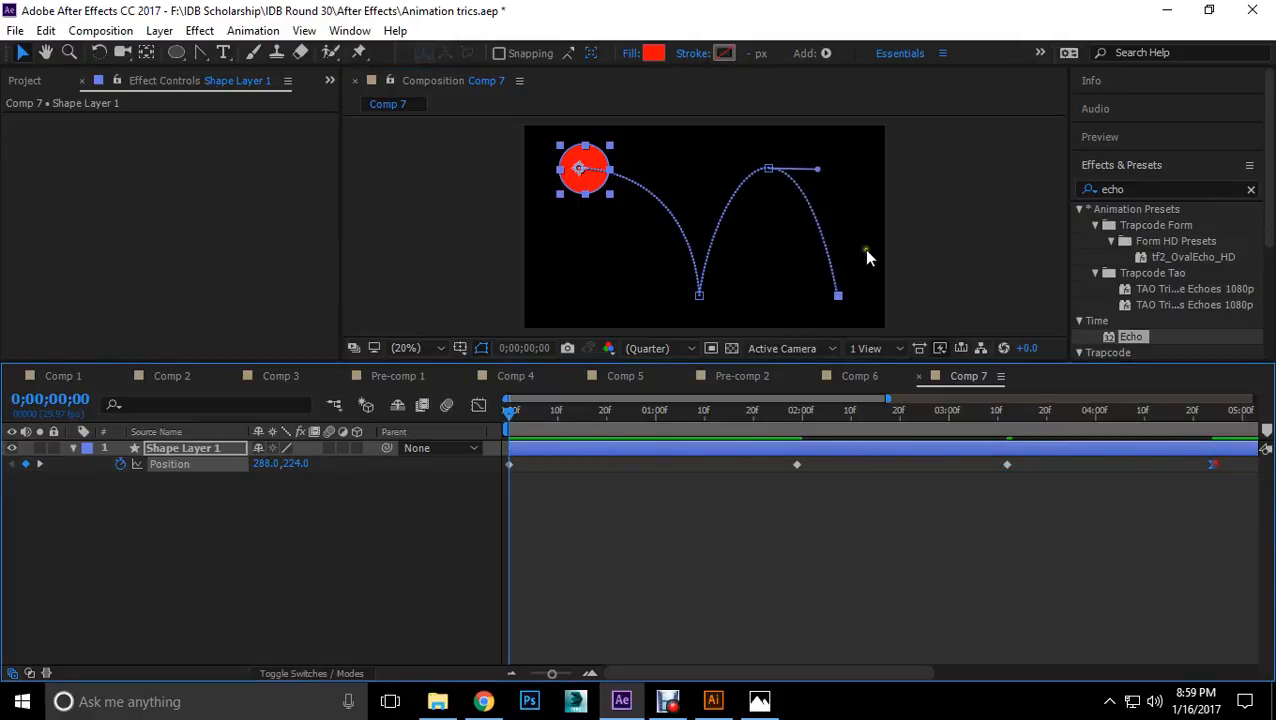
Step: Play back the adjusted bounce twice, move the playhead back to 0;00;00;01, and deselect the layer
key(space)
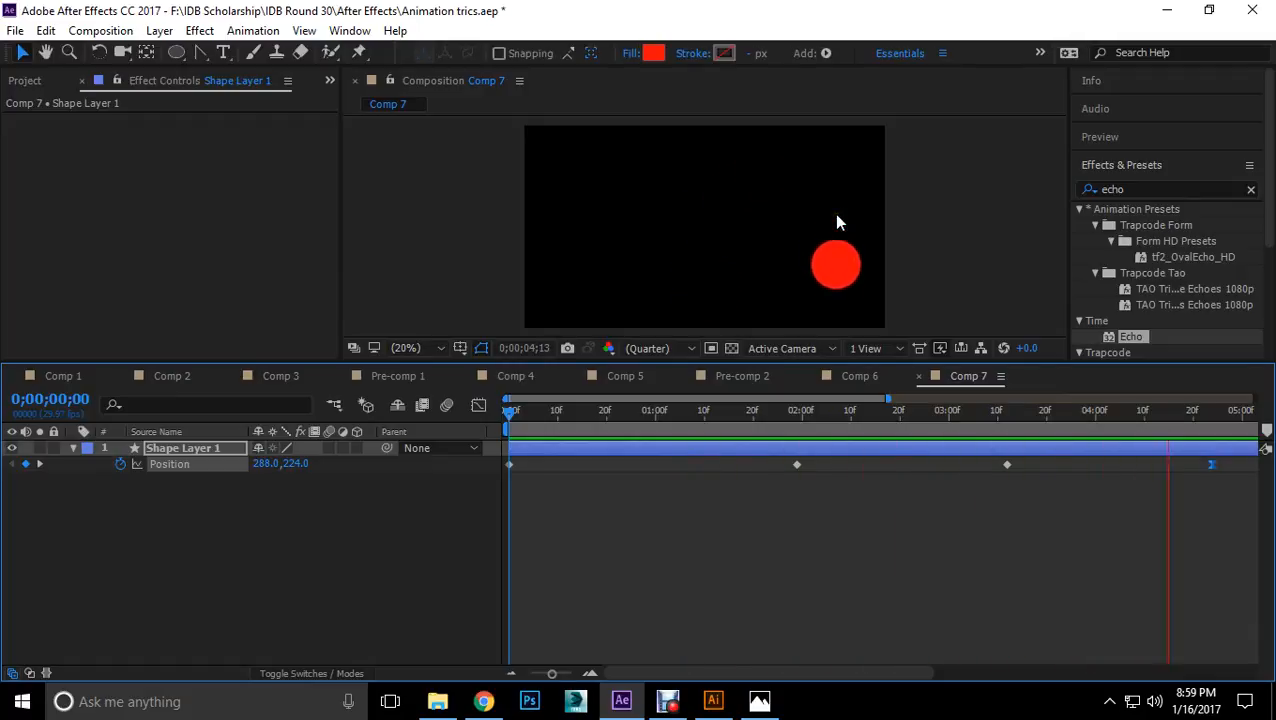
click(1007, 464)
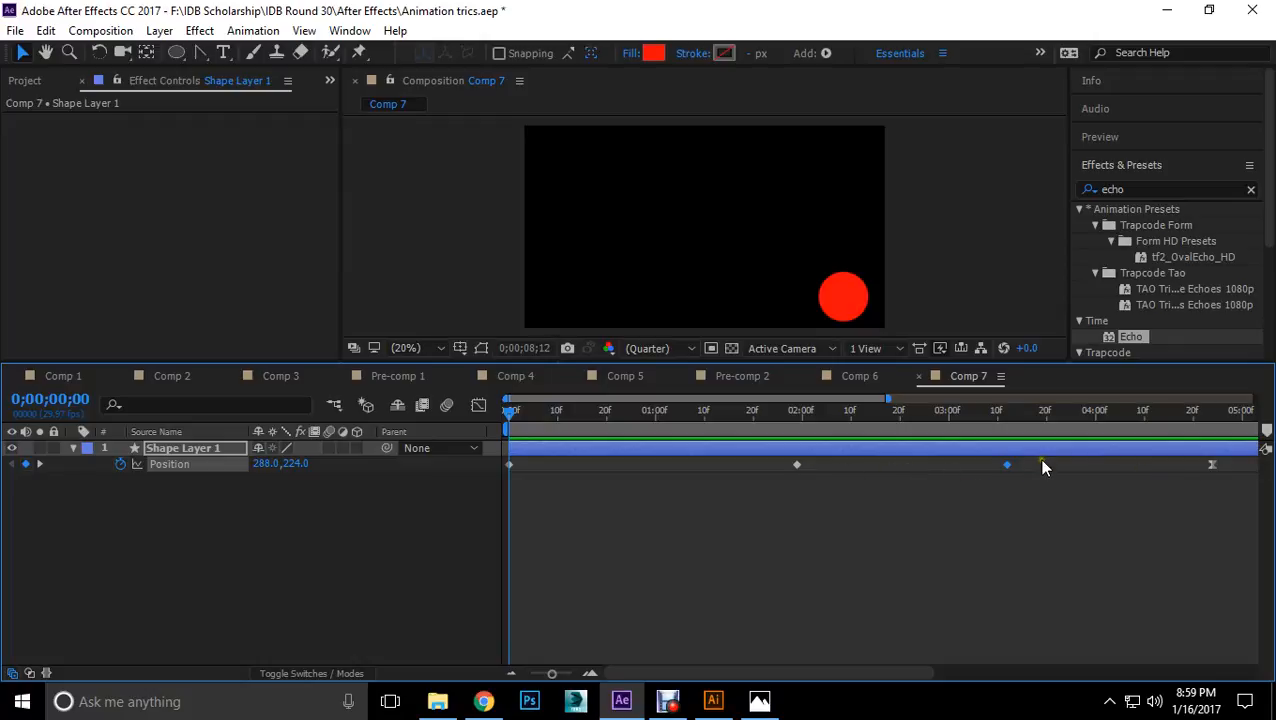
key(space)
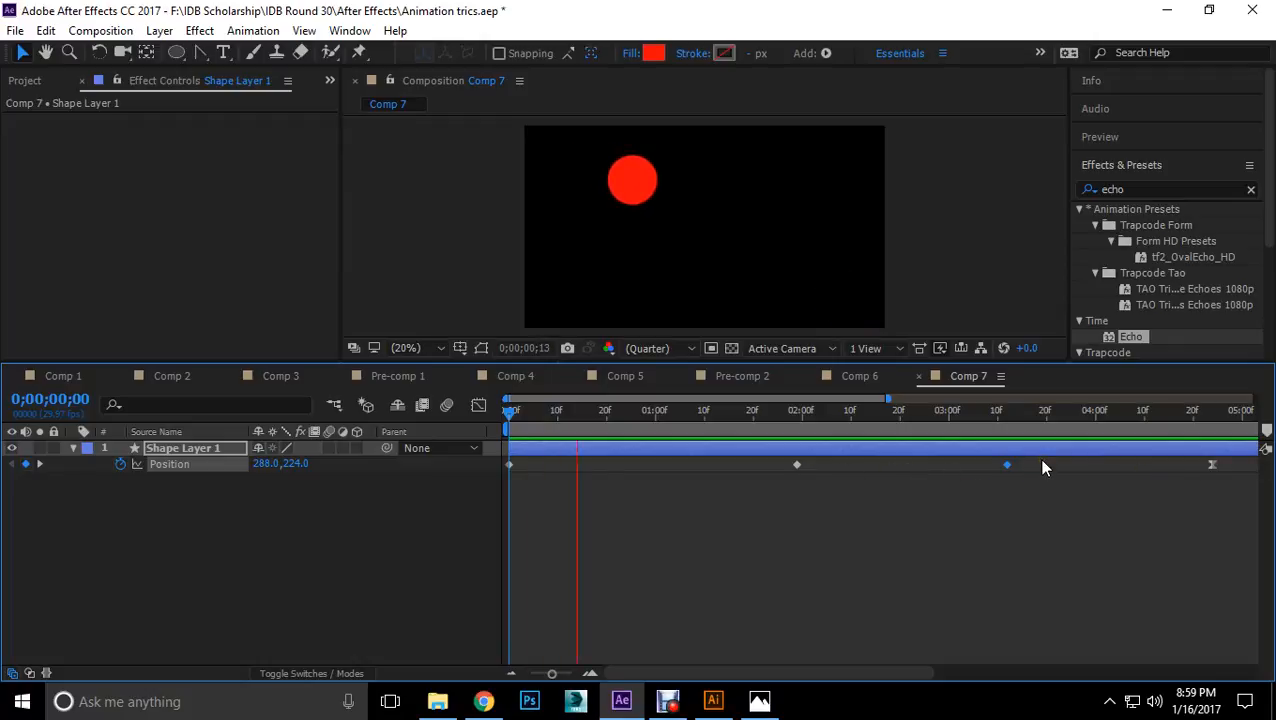
key(space)
drag(702, 412, 514, 420)
click(374, 528)
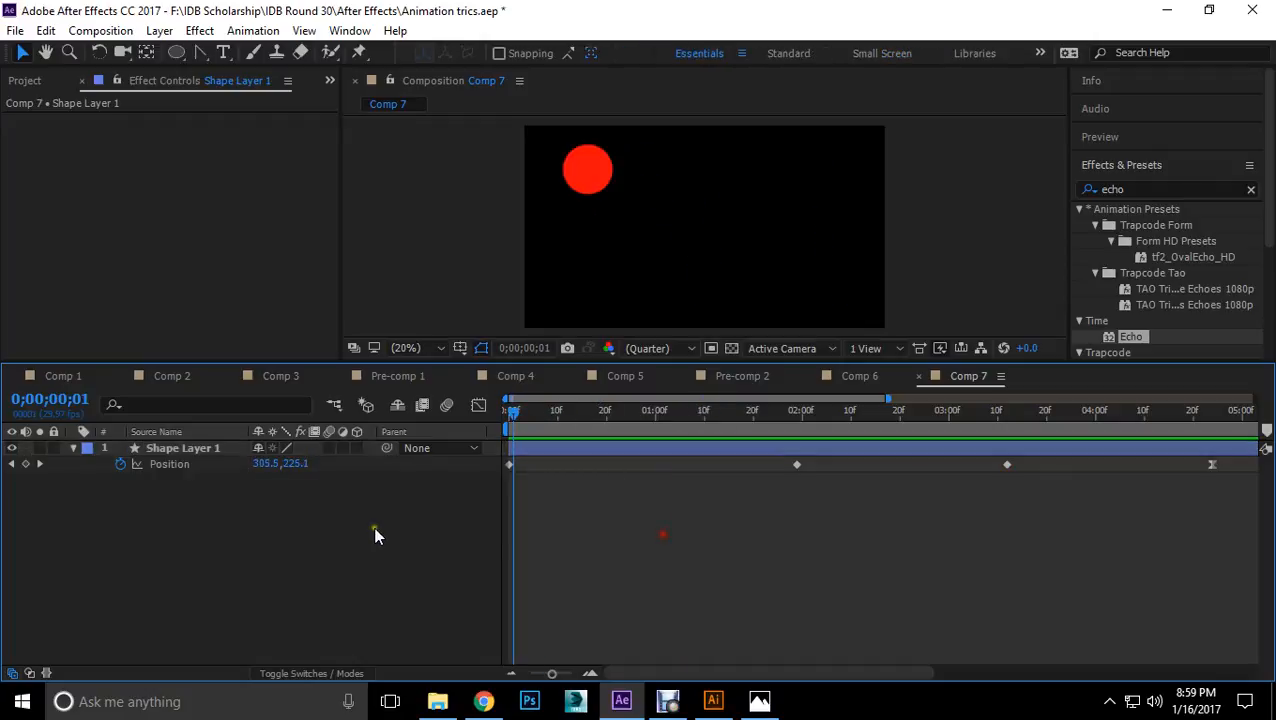
Step: Look through the open compositions from Comp 6 back to Comp 1, checking Comp 2 again before returning to Comp 1
click(848, 376)
click(766, 377)
click(635, 376)
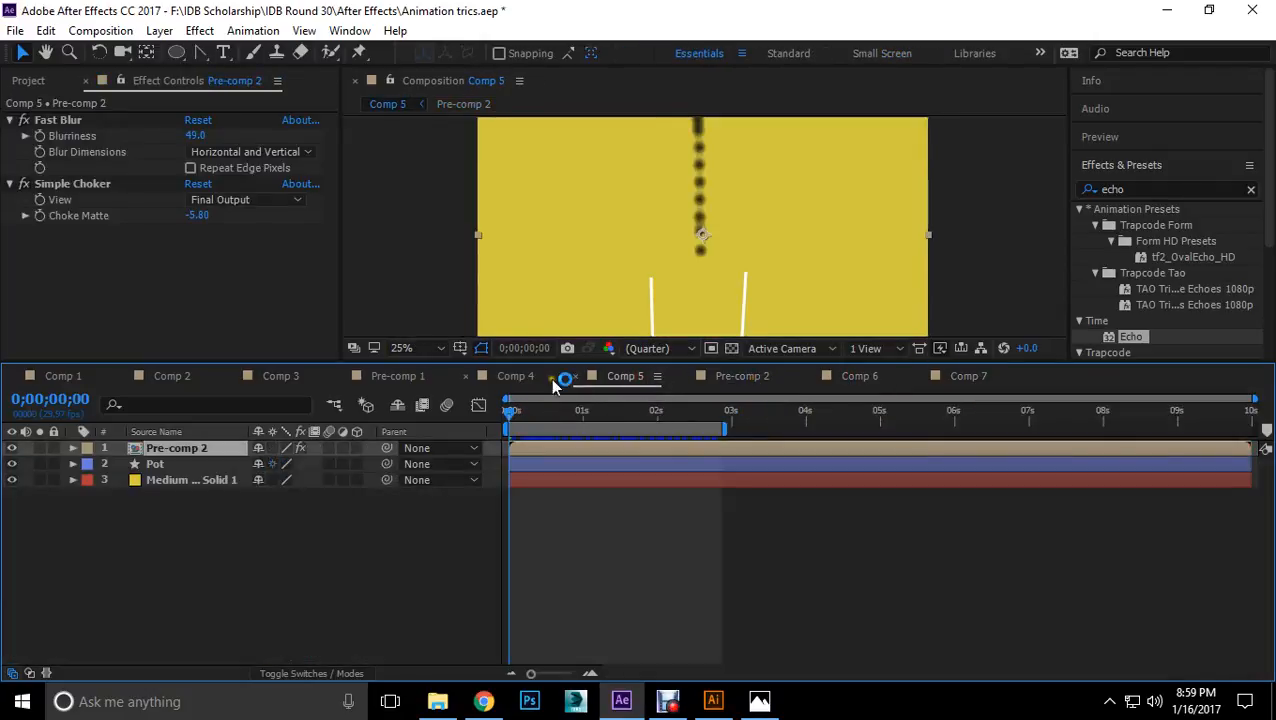
click(515, 376)
click(398, 376)
click(268, 376)
click(195, 376)
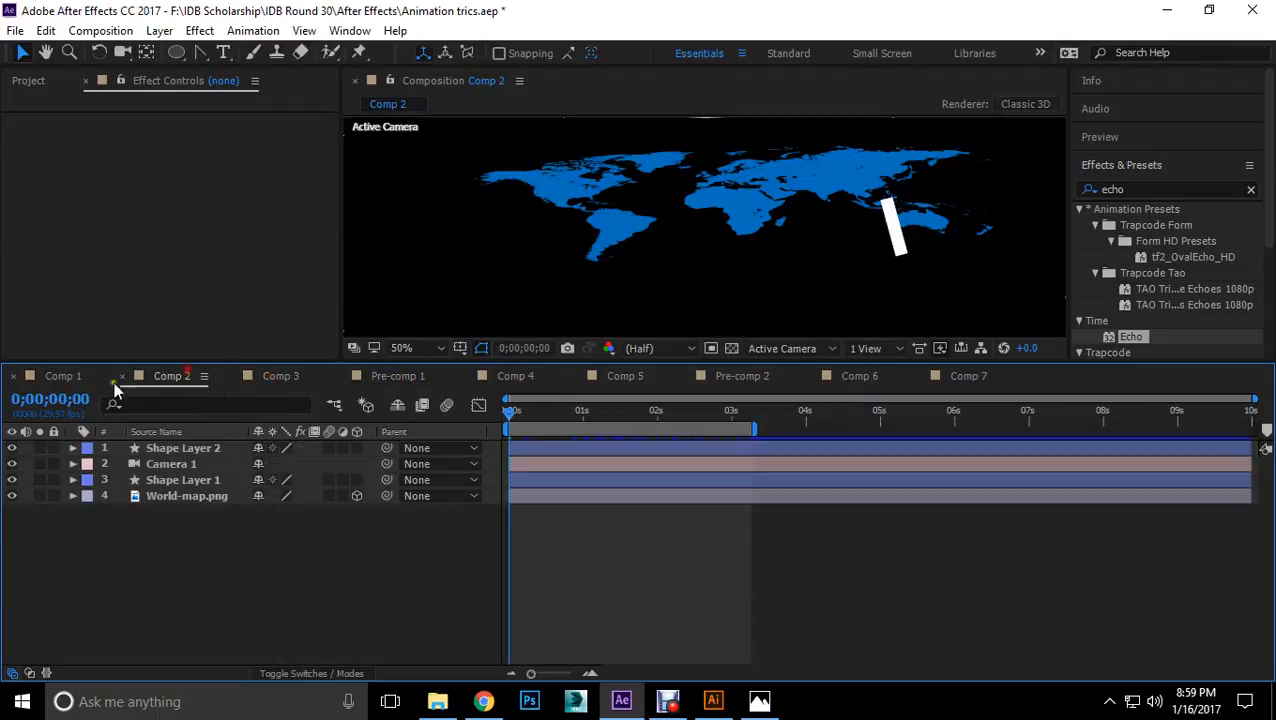
click(57, 377)
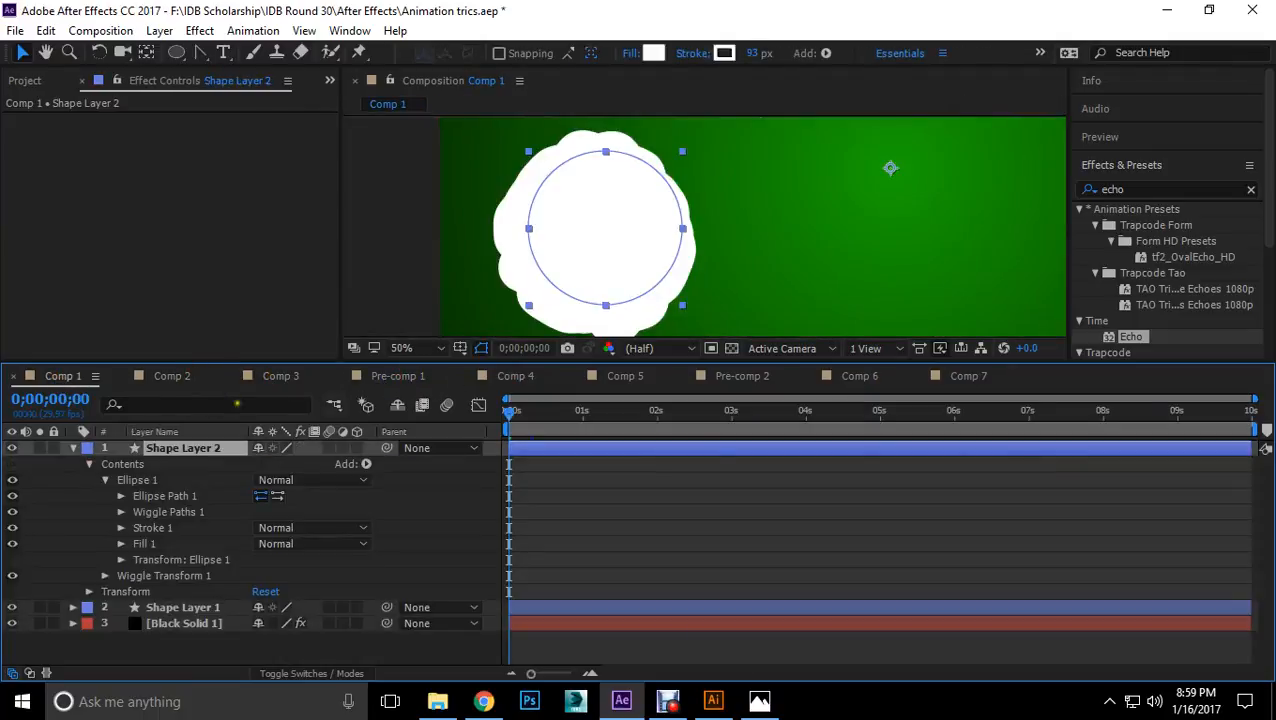
click(160, 376)
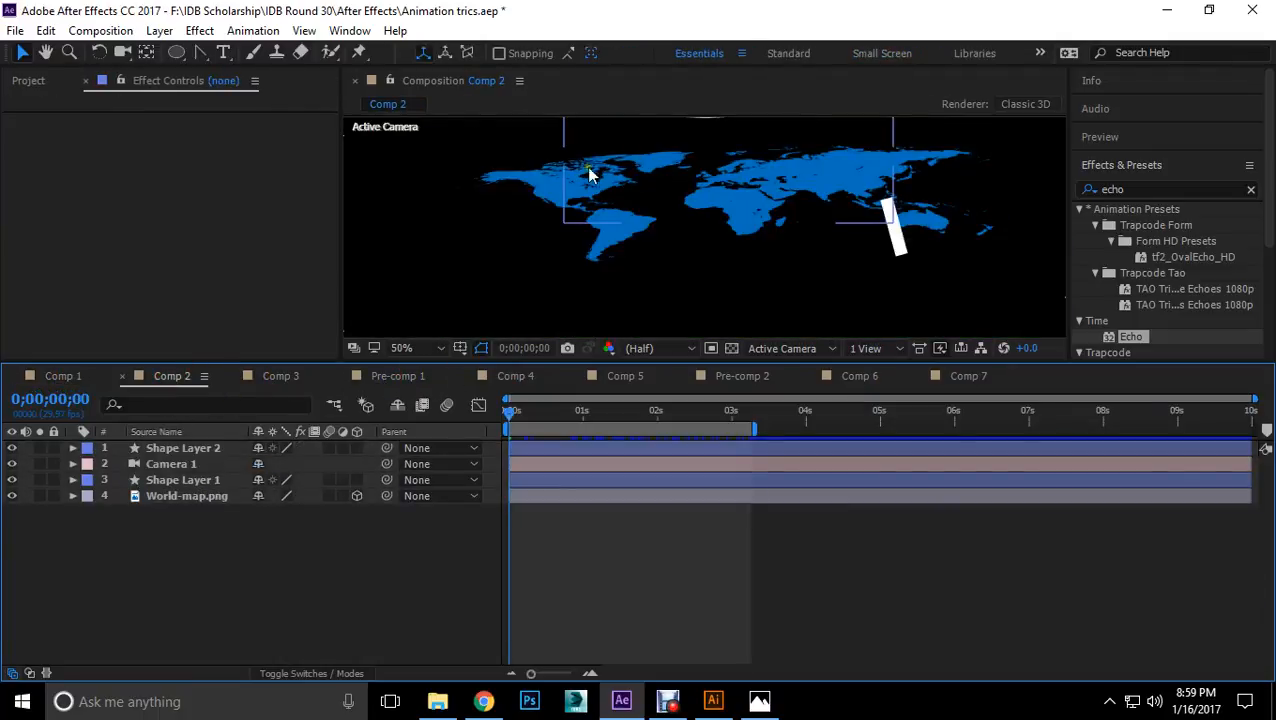
click(35, 380)
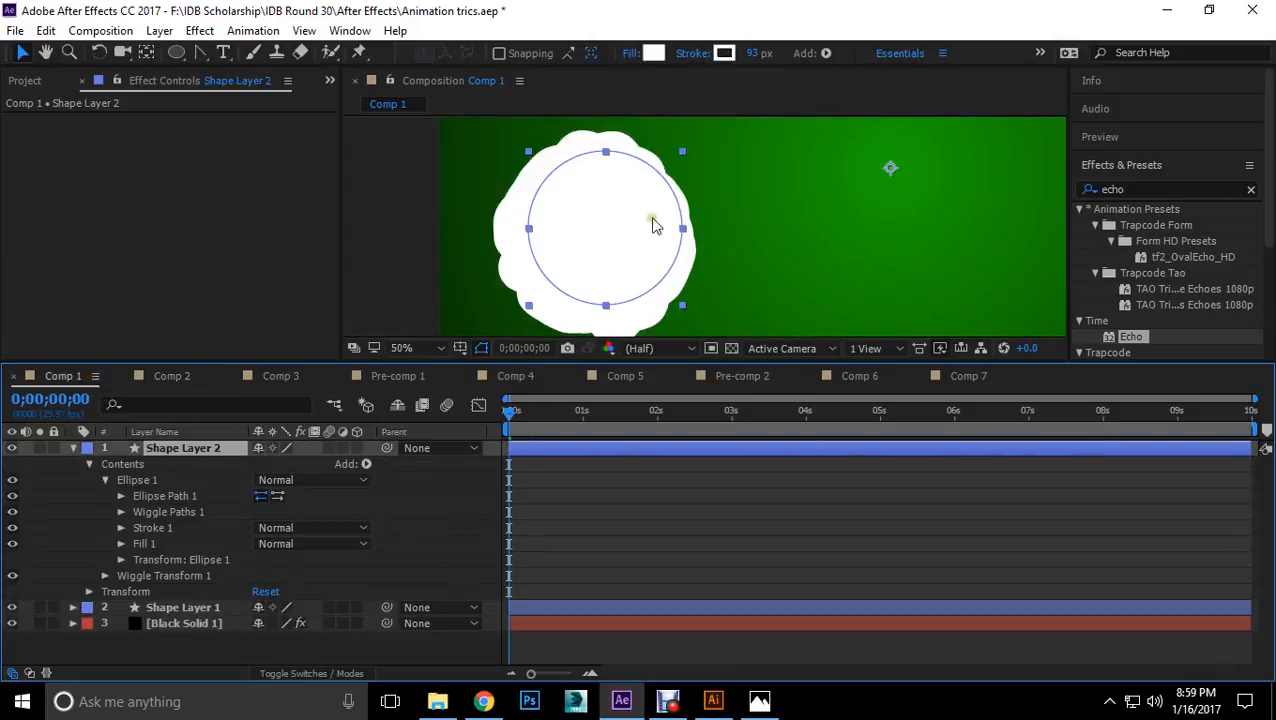
Step: Save the project, collapse the properties of Shape Layer 2 in Comp 1, and deselect the layer
click(14, 30)
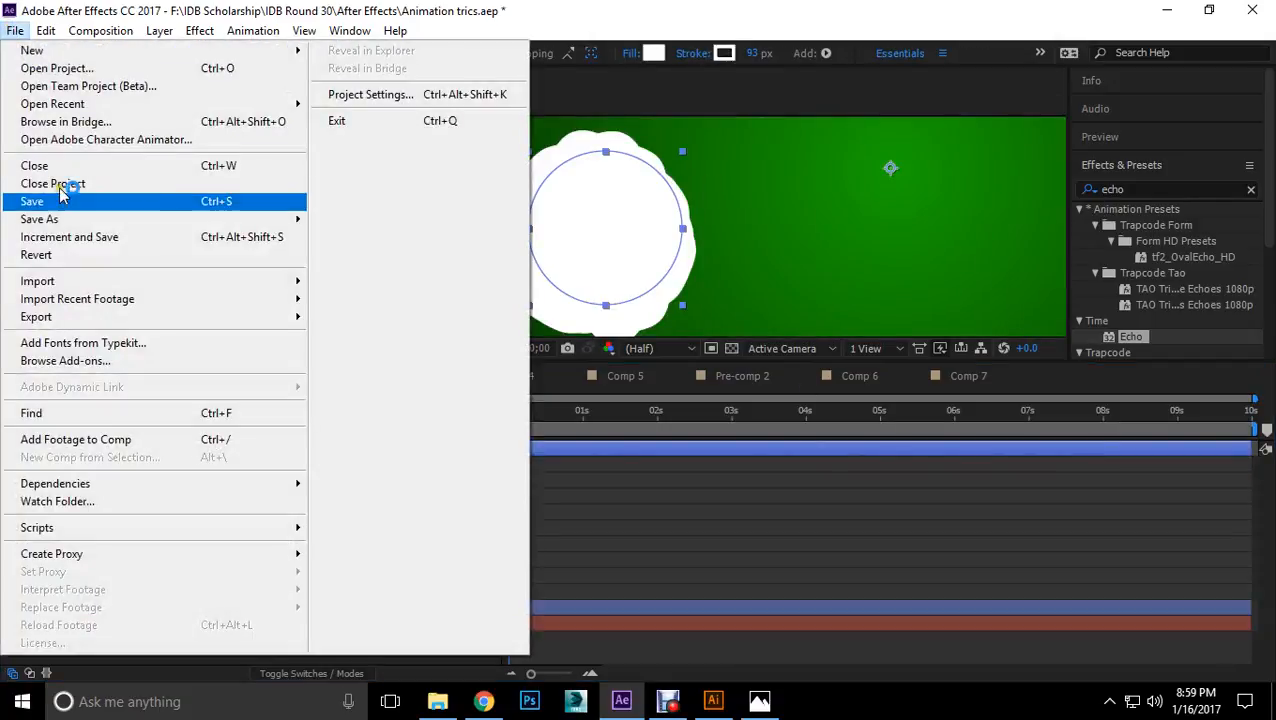
click(55, 201)
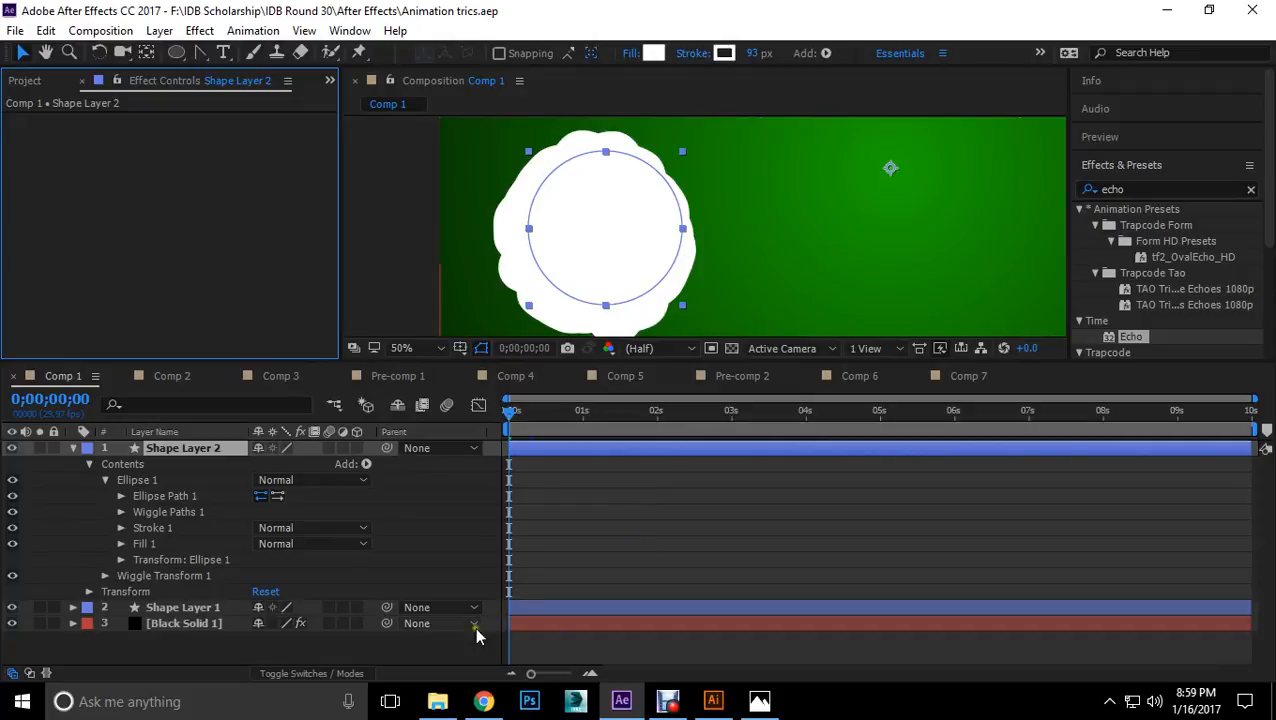
click(69, 455)
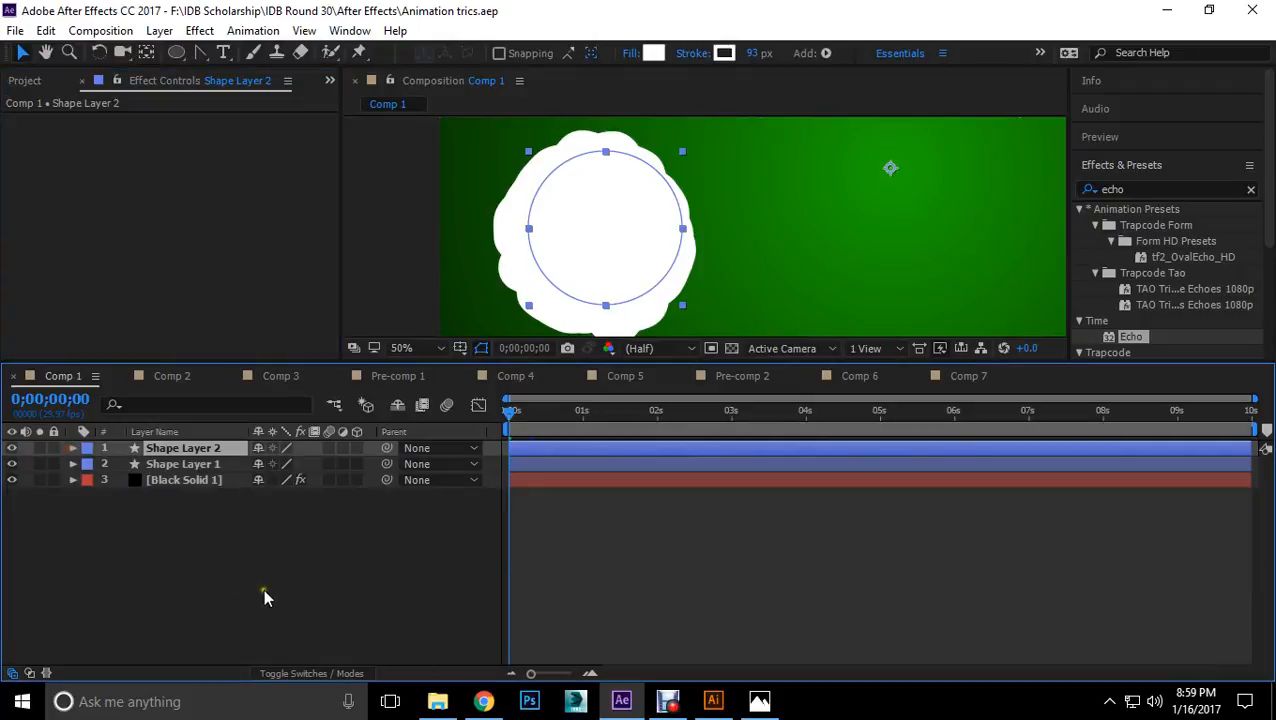
click(258, 588)
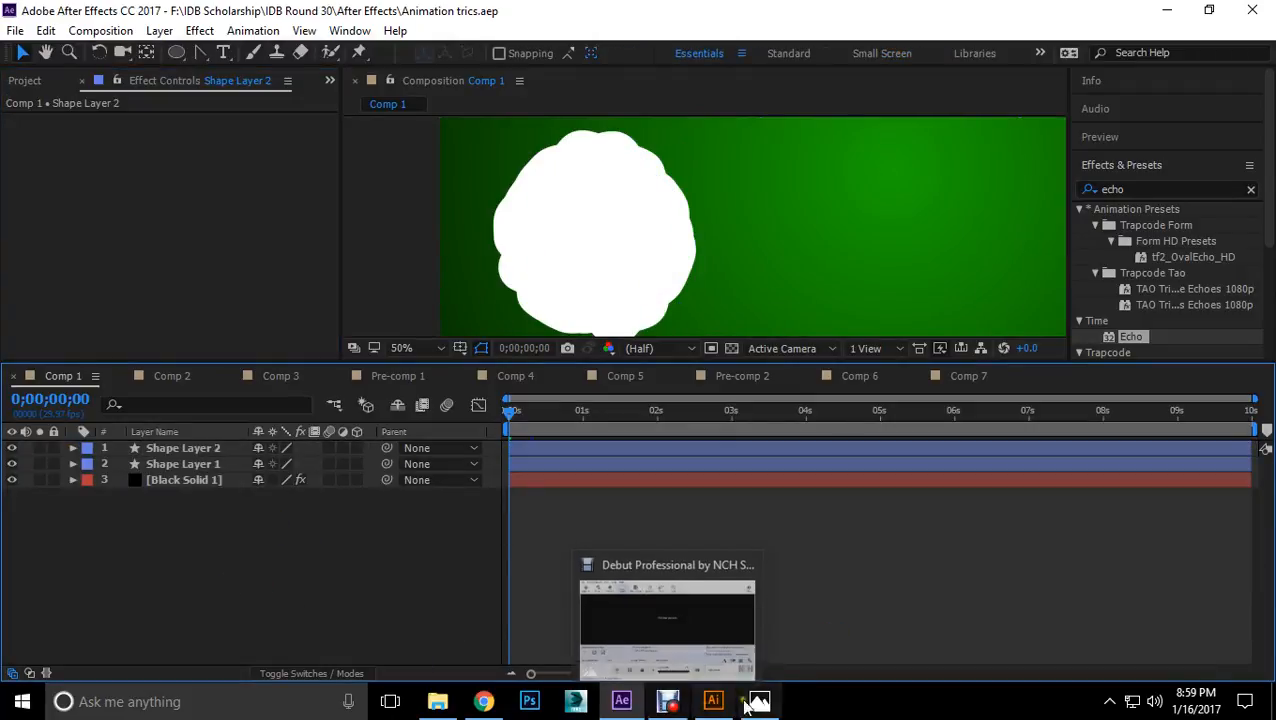